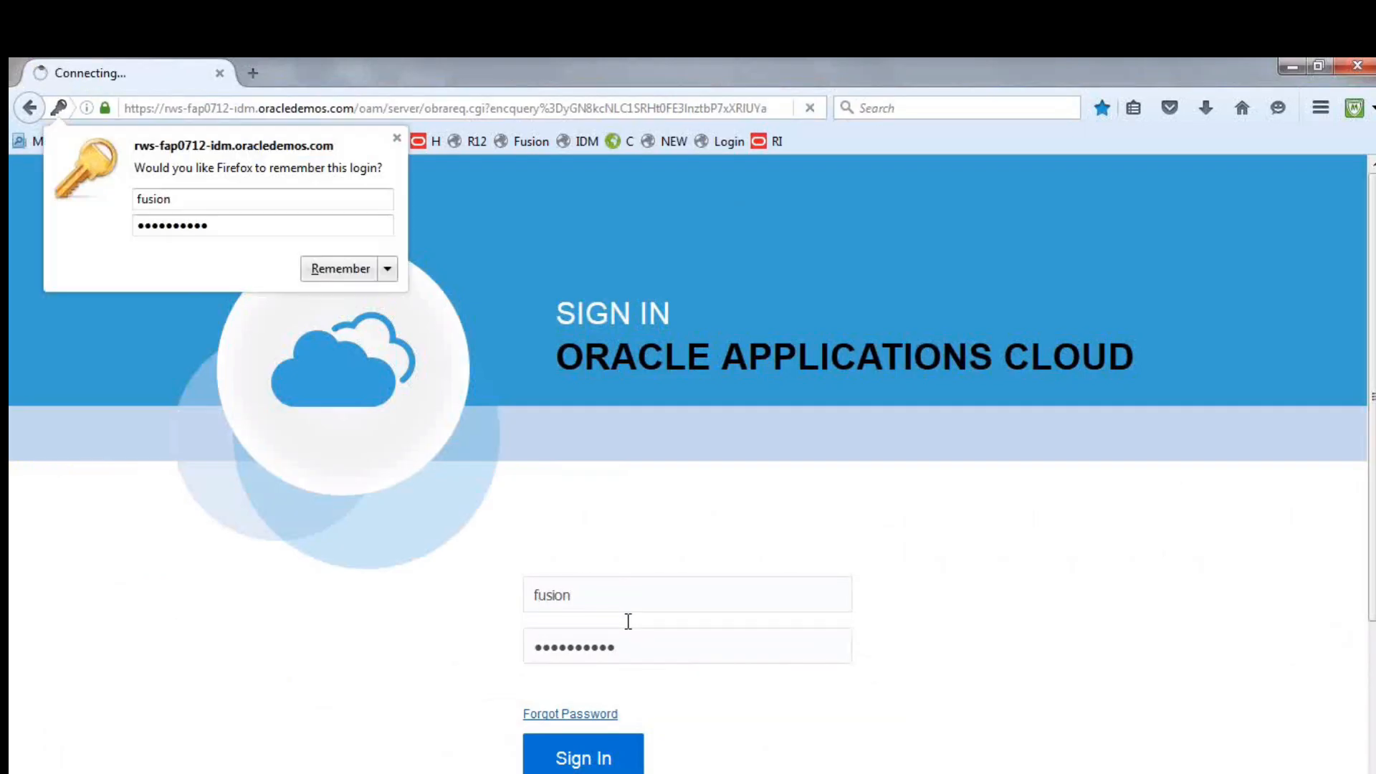
From Setup and Maintenance, search for "daily rates" and open the Manage Daily Rates task
left_click(985, 79)
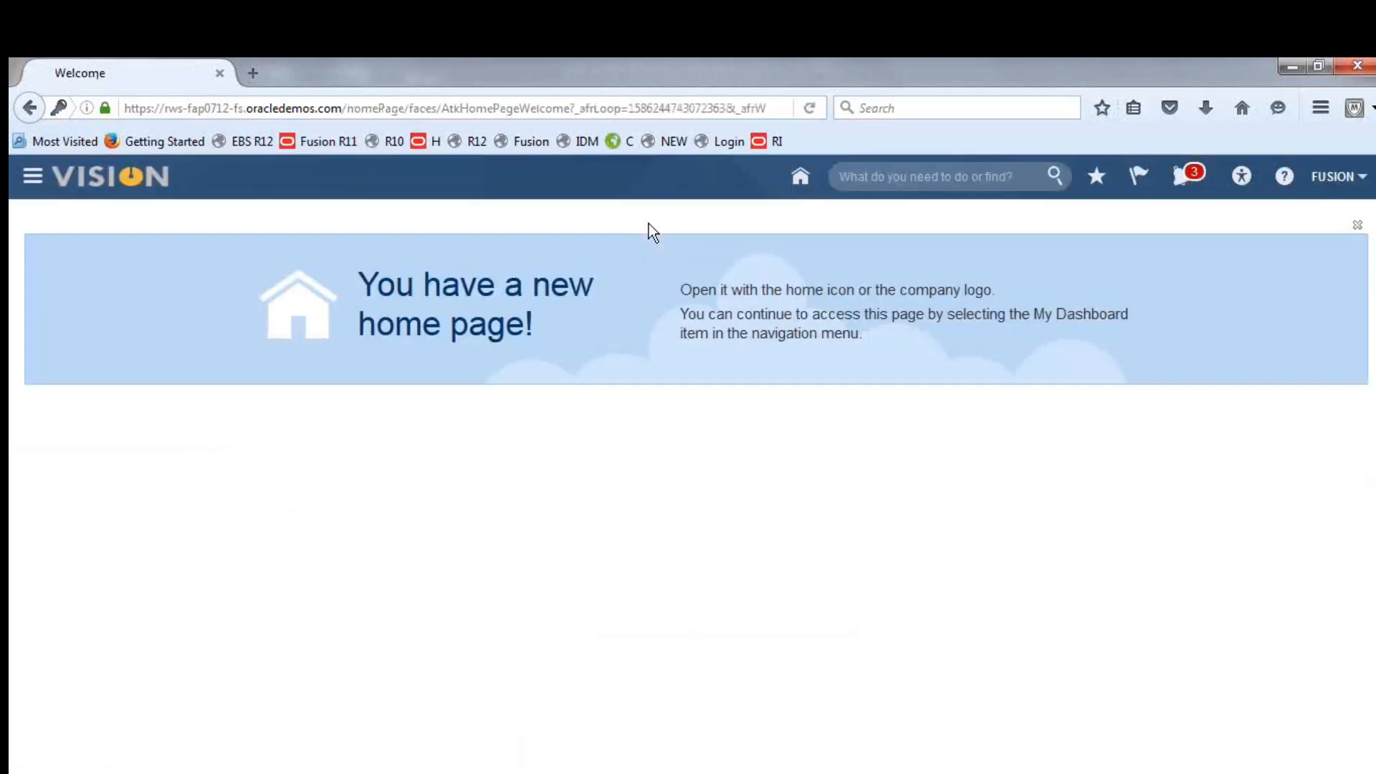
left_click(1335, 180)
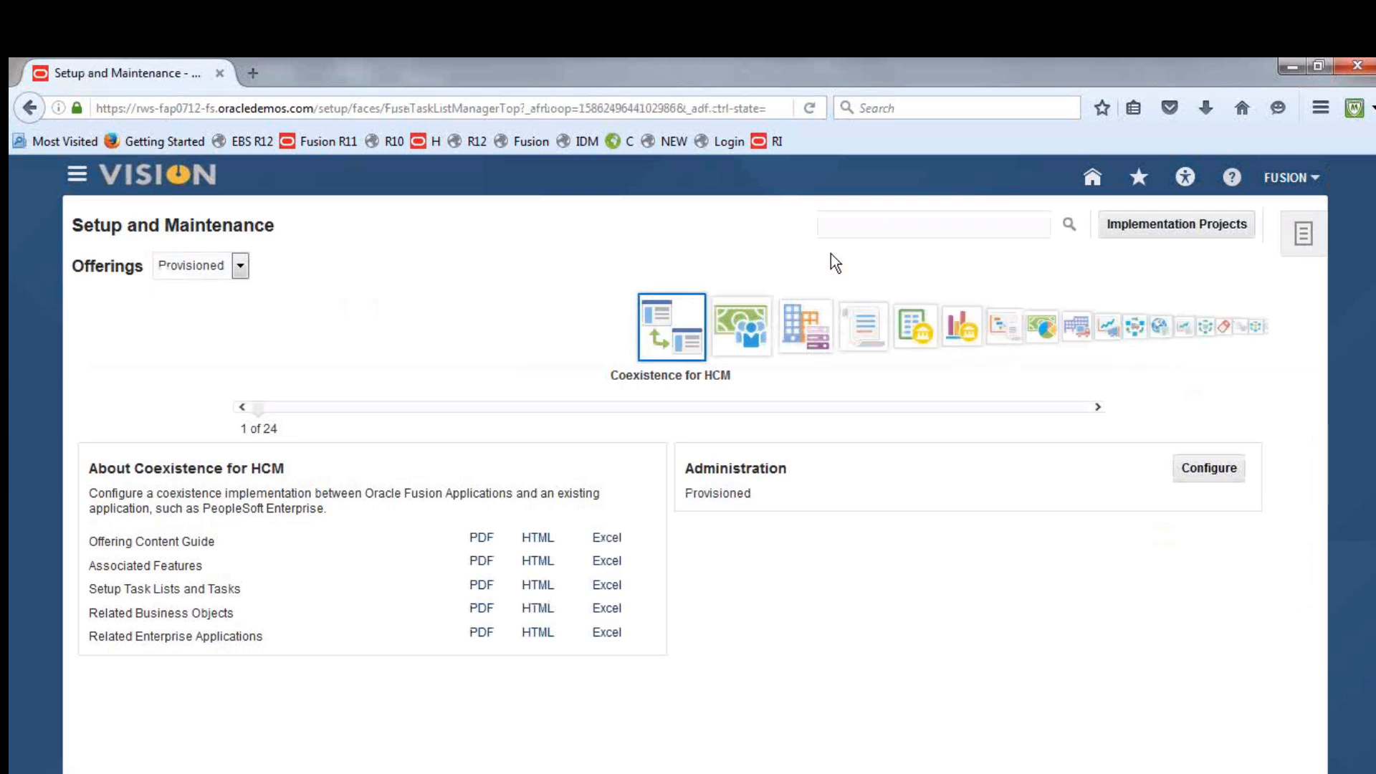
left_click(878, 223)
type("daily rate")
left_click(1071, 225)
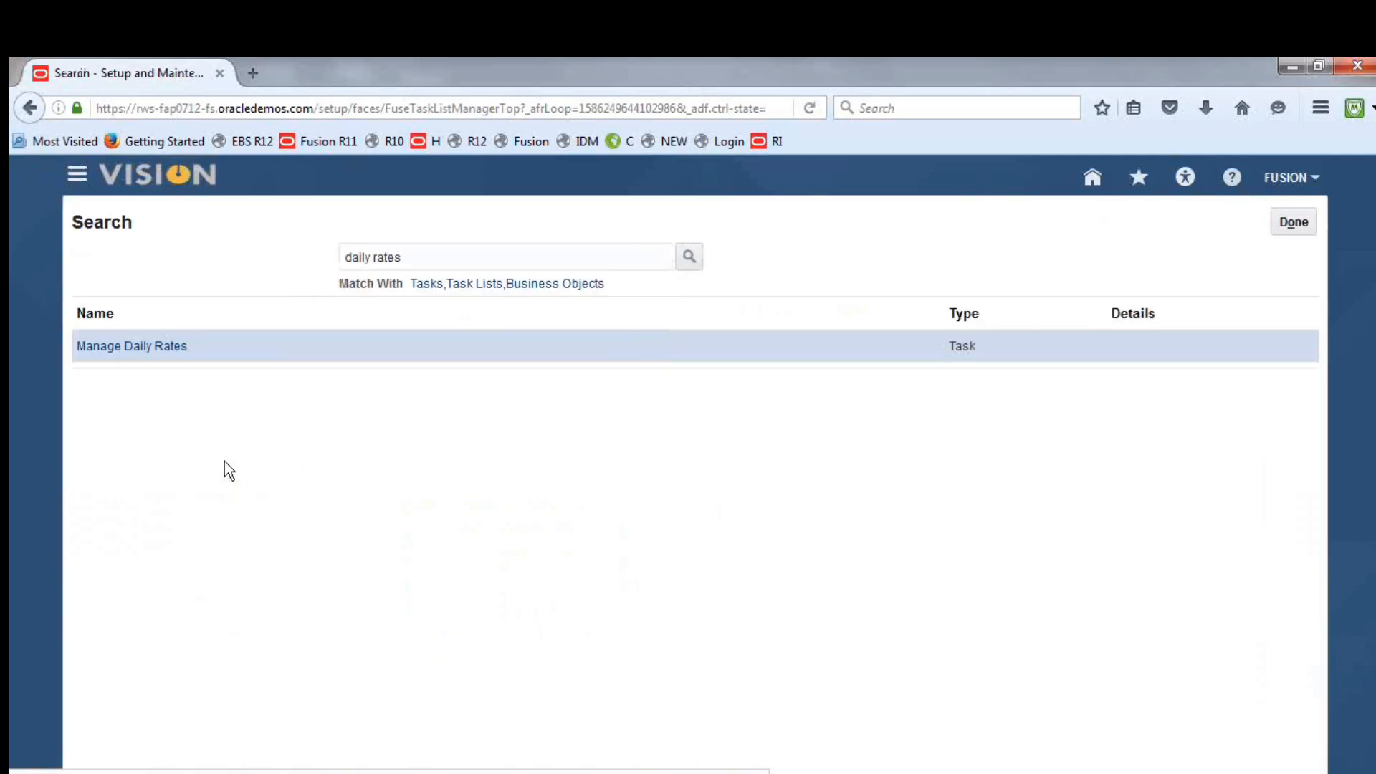
left_click(136, 347)
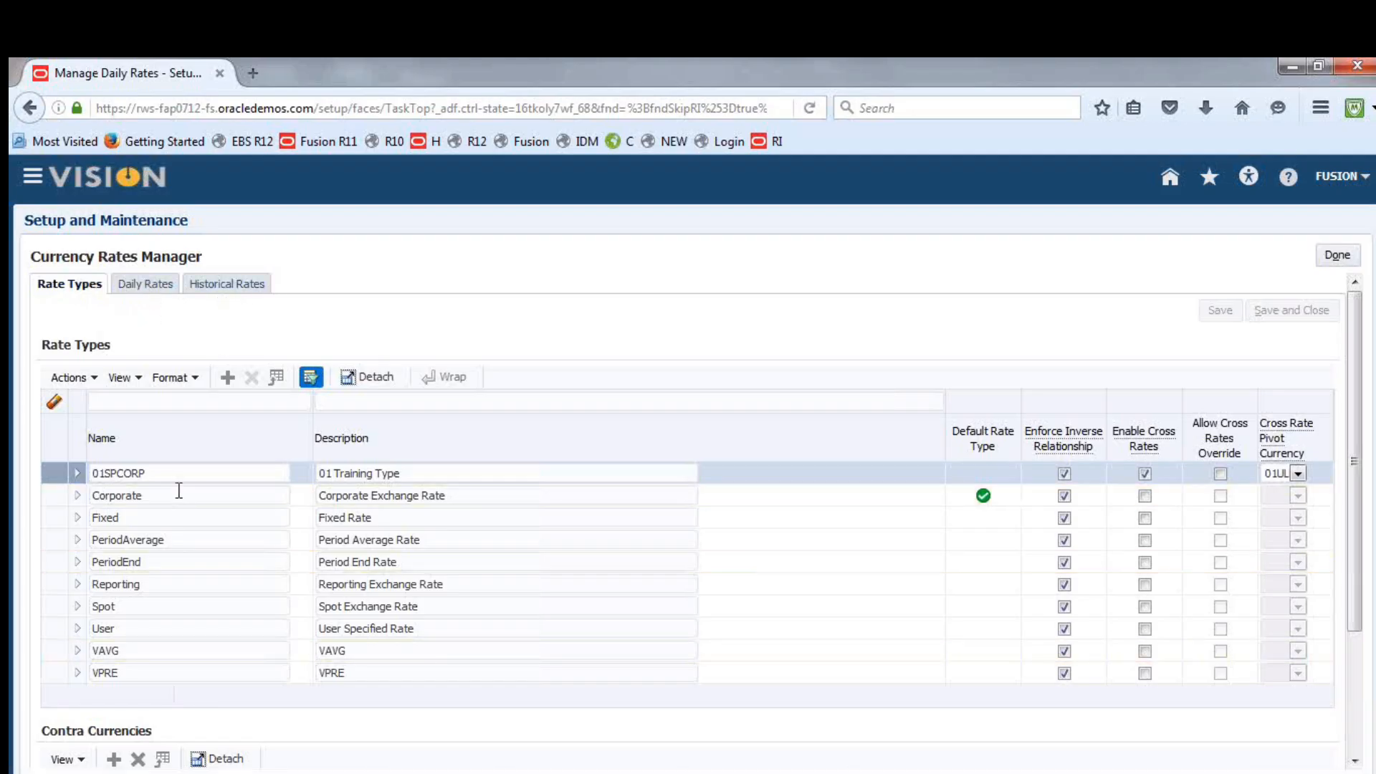
Add a rate type named Fusion Period End Rate with the same text as description, and enforce its inverse relationship
left_click(144, 564)
left_click(169, 541)
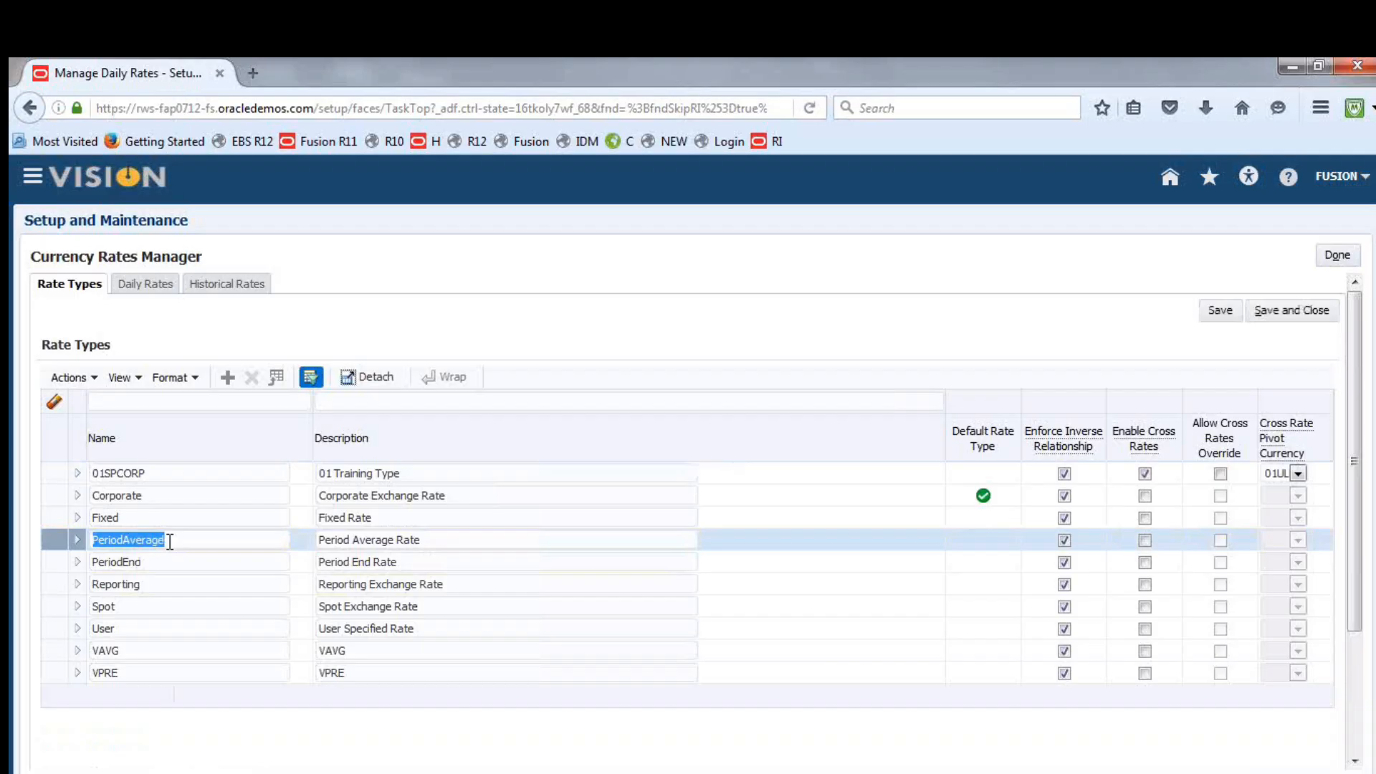
left_click(228, 377)
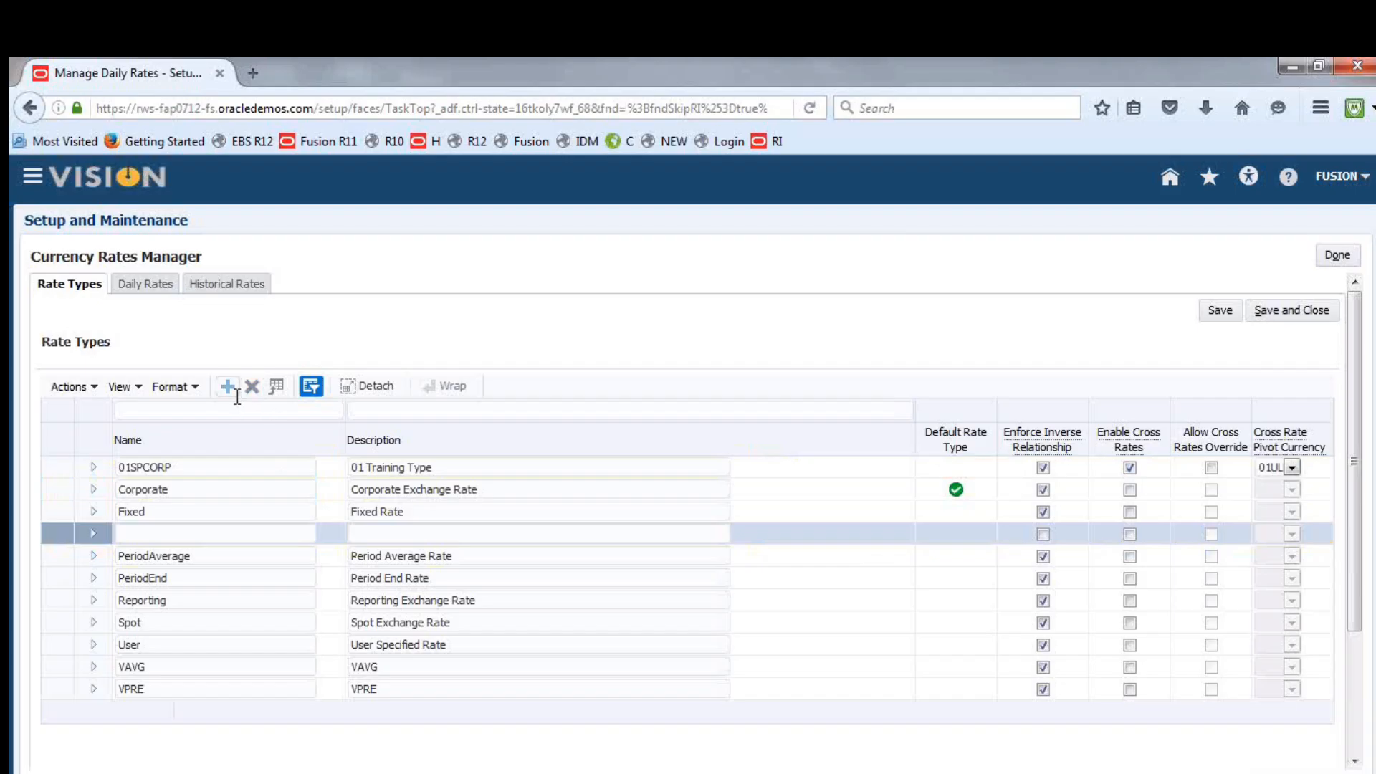
left_click(224, 414)
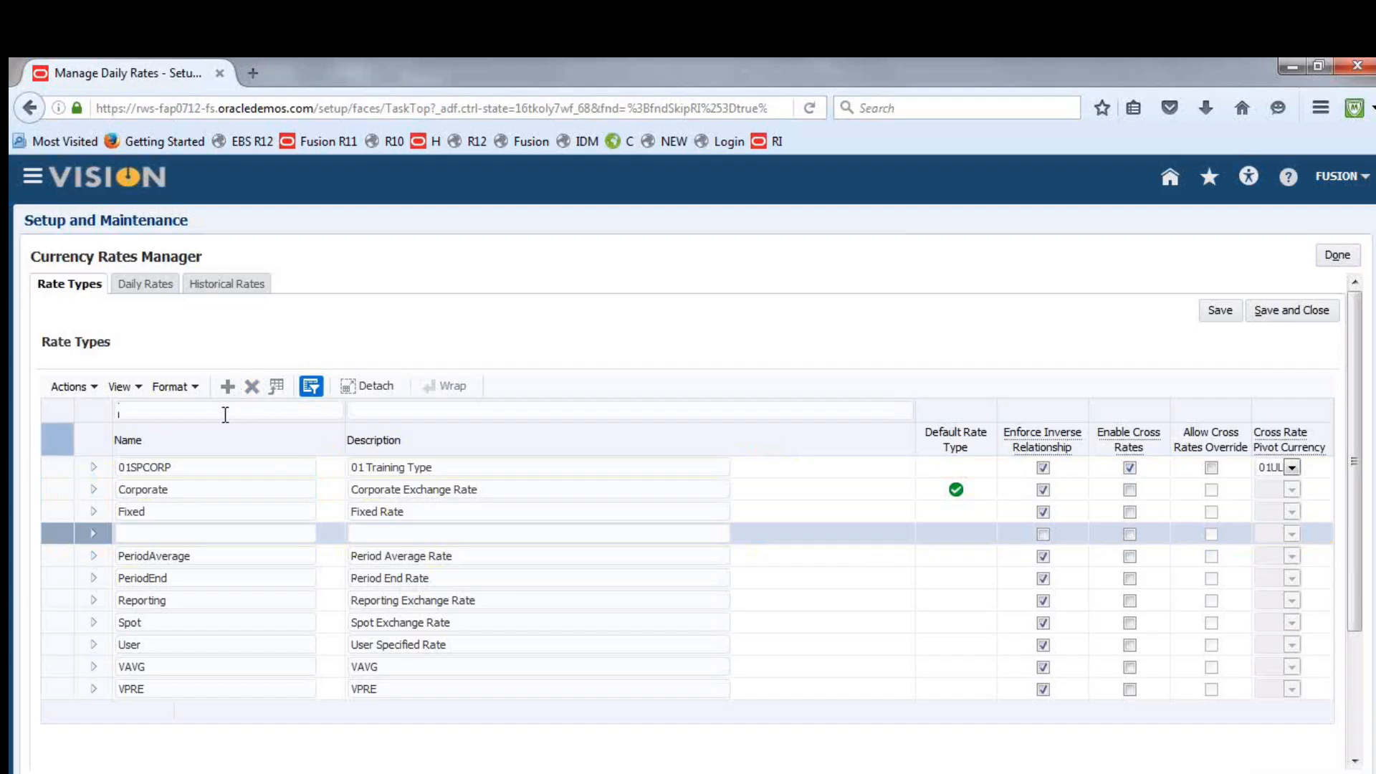
left_click(180, 535)
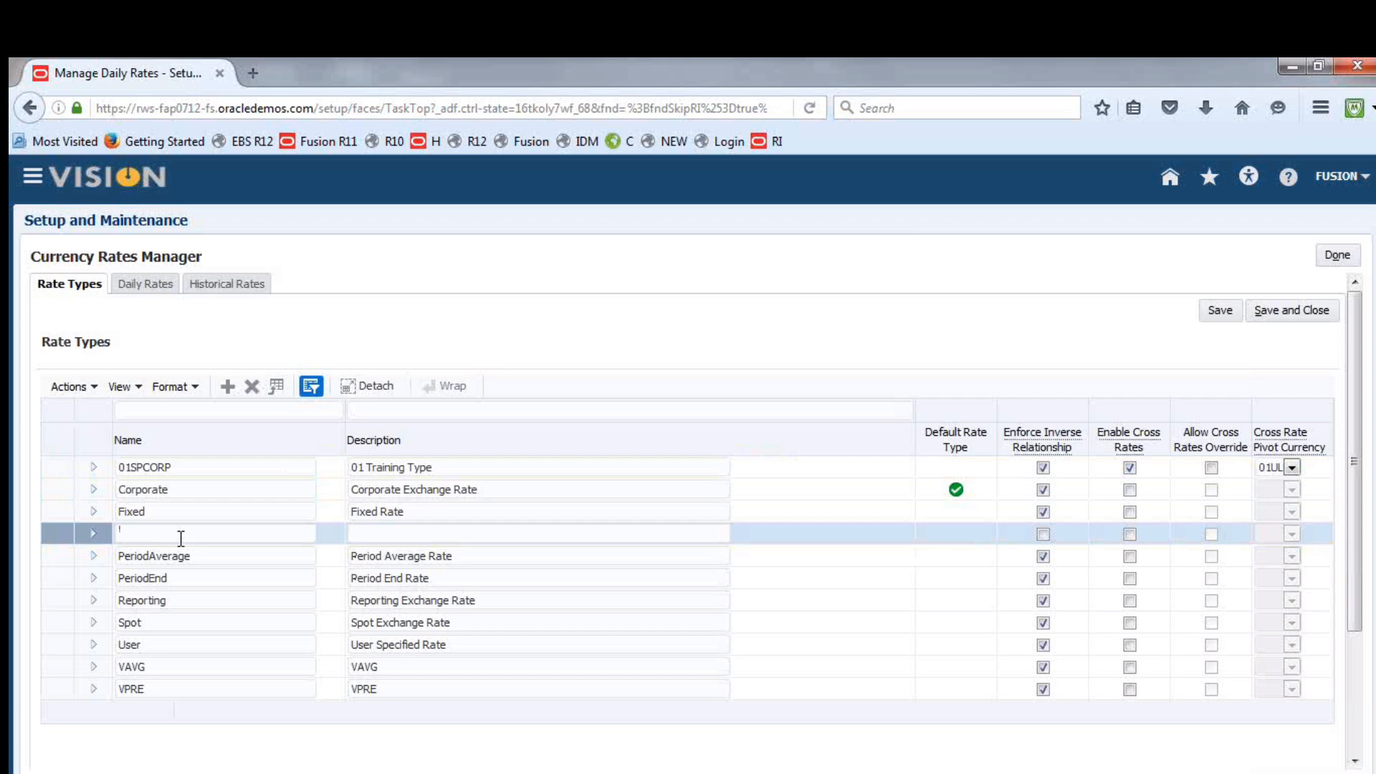
type("Fusion Period End Rate")
left_click_drag(247, 538, 108, 532)
key("ctrl+c")
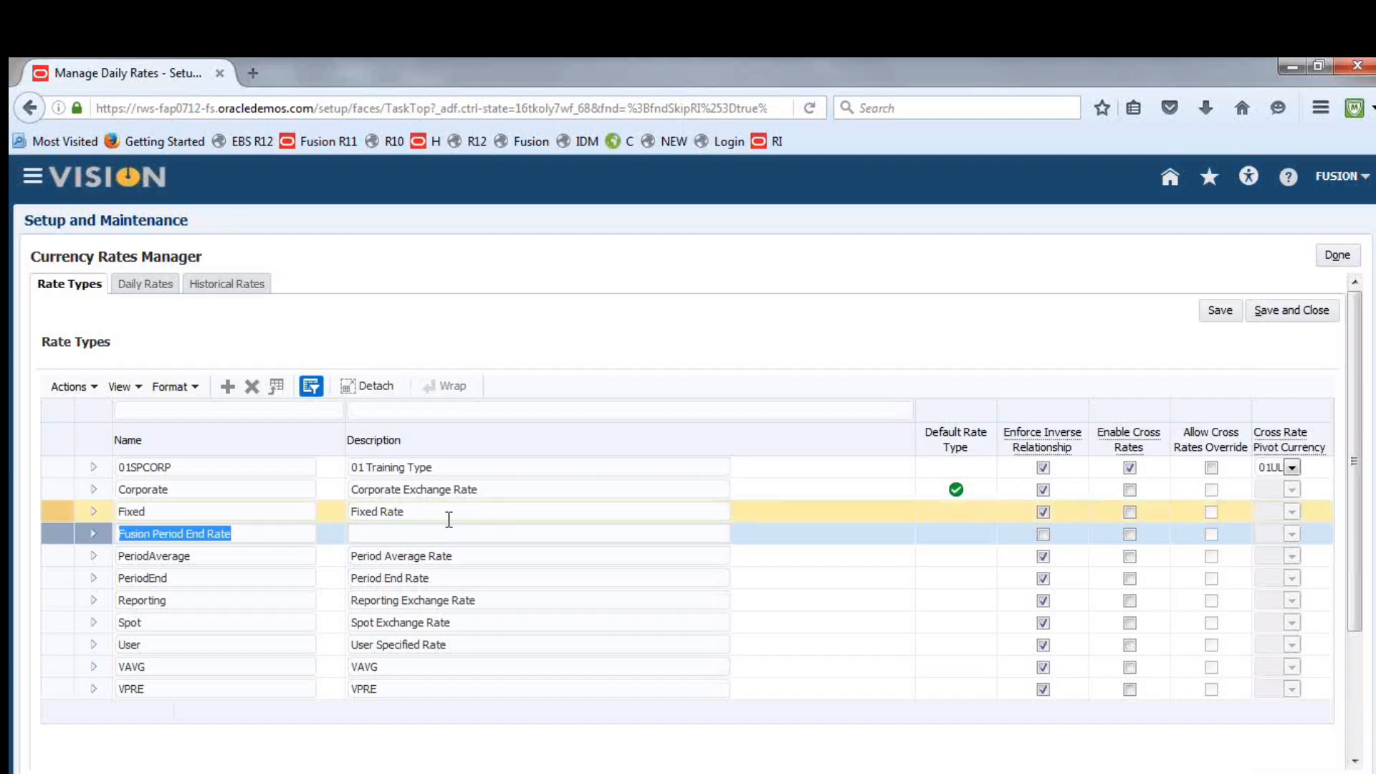
left_click(419, 533)
key("ctrl+v")
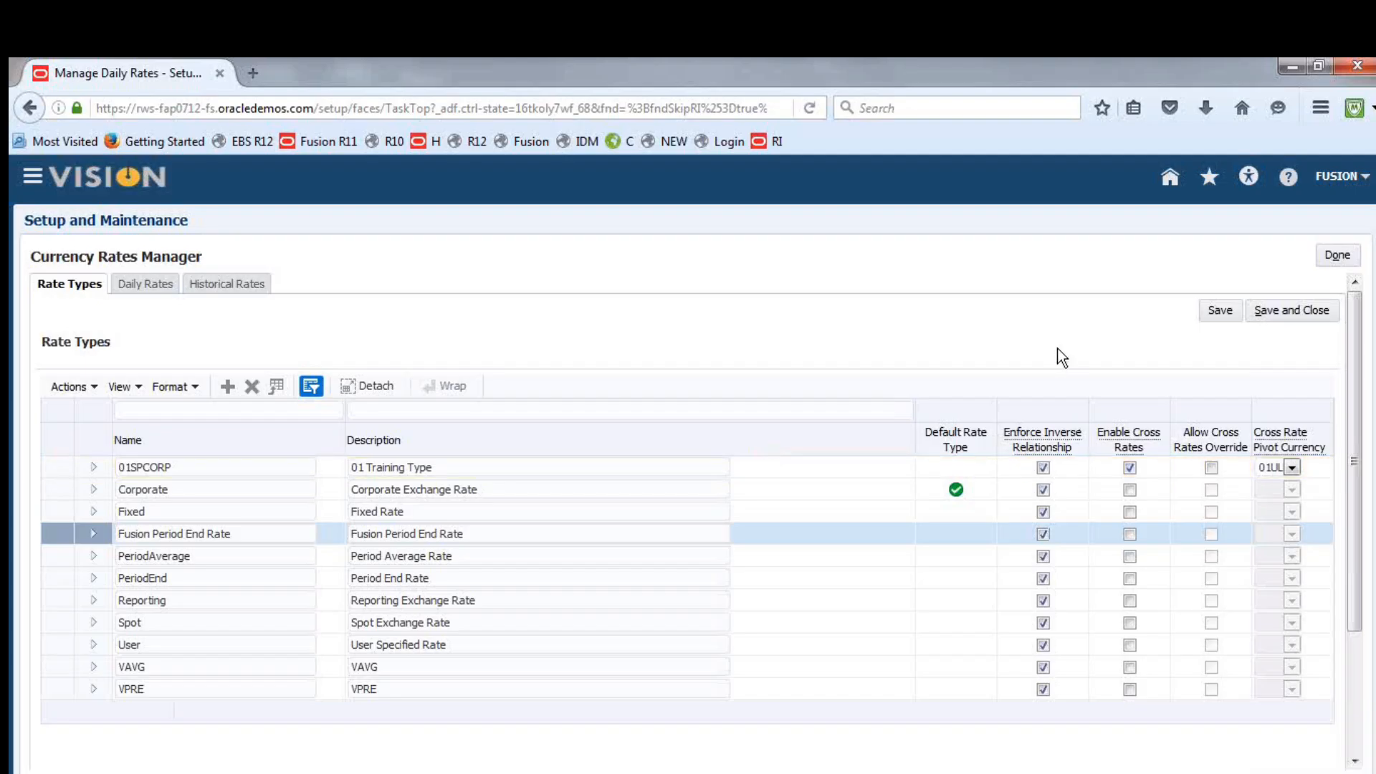
Add a Fusion Period Average Rate type with matching description and enforced inverse relationship, and save and close the rate types
left_click(225, 388)
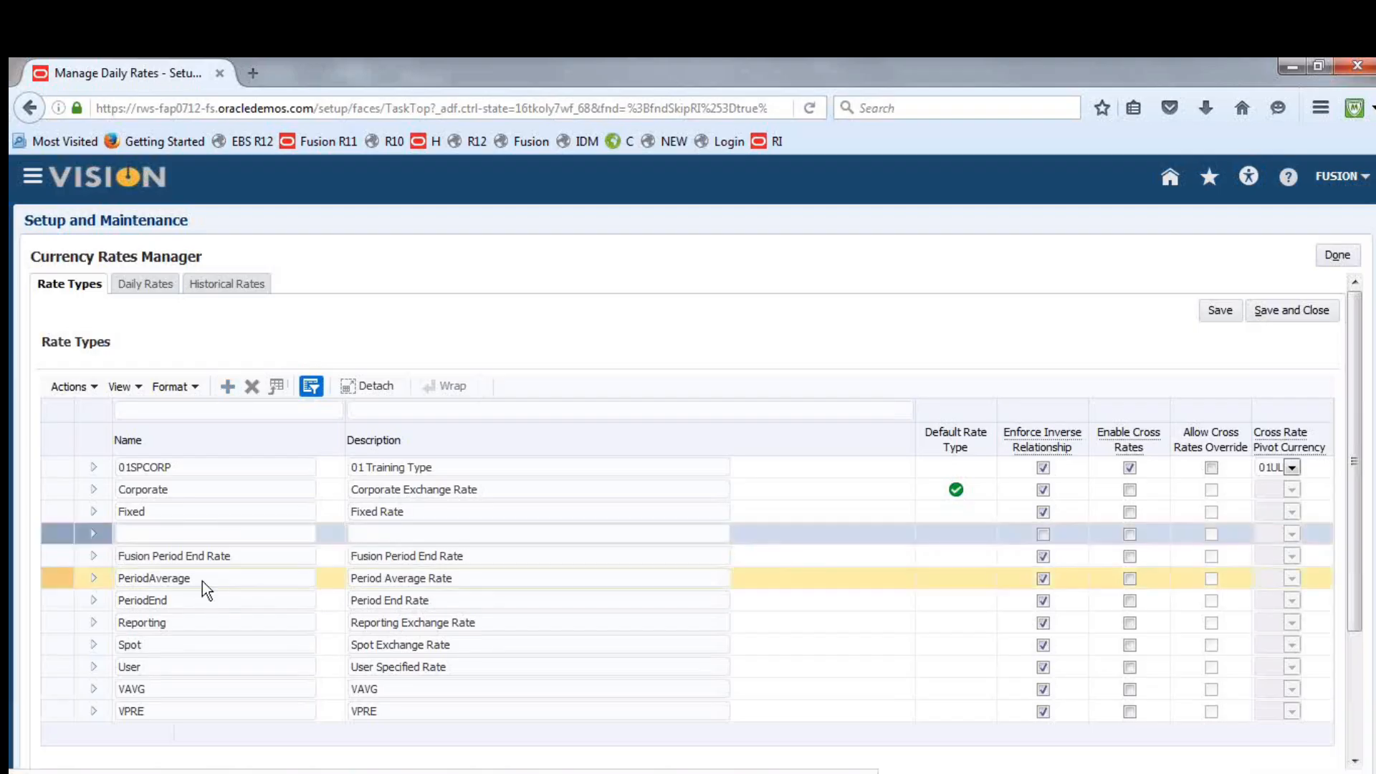
left_click(189, 532)
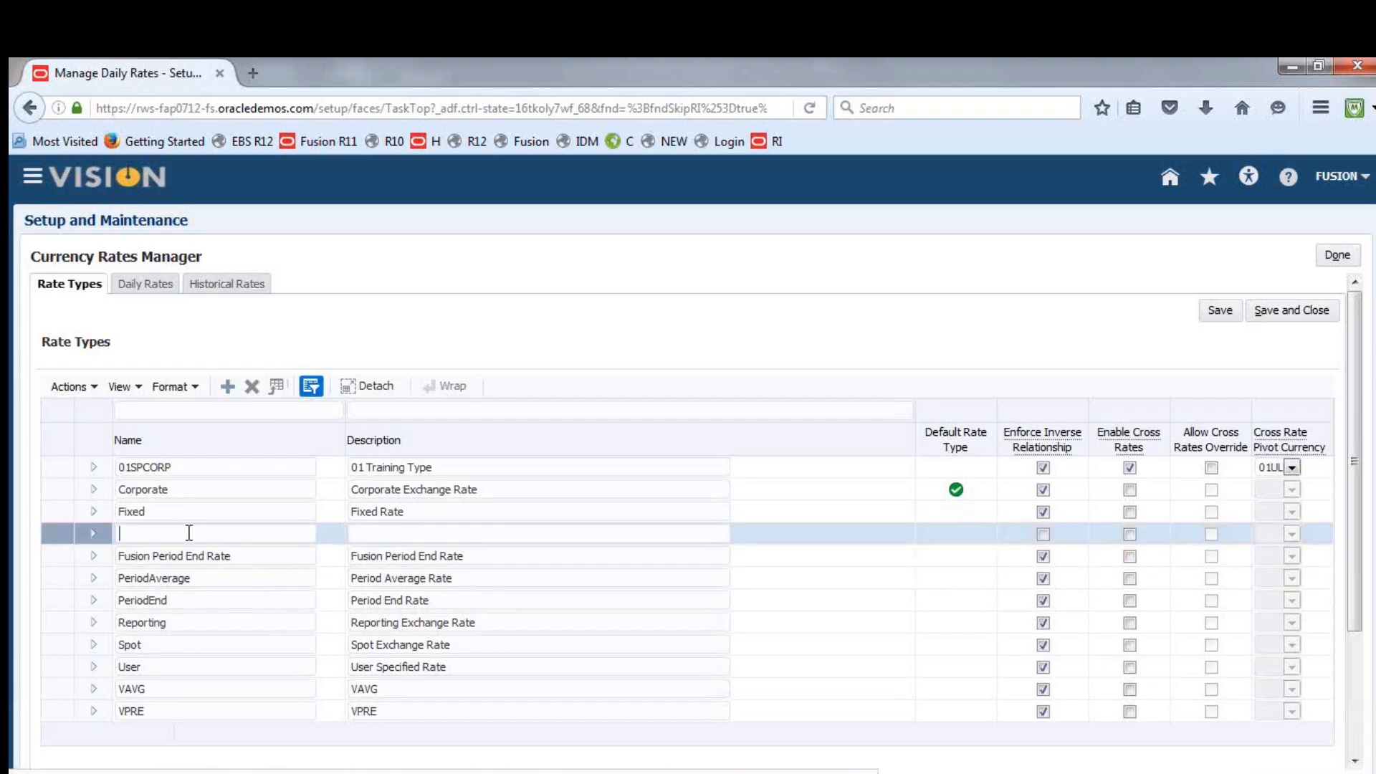
type("Fusion ")
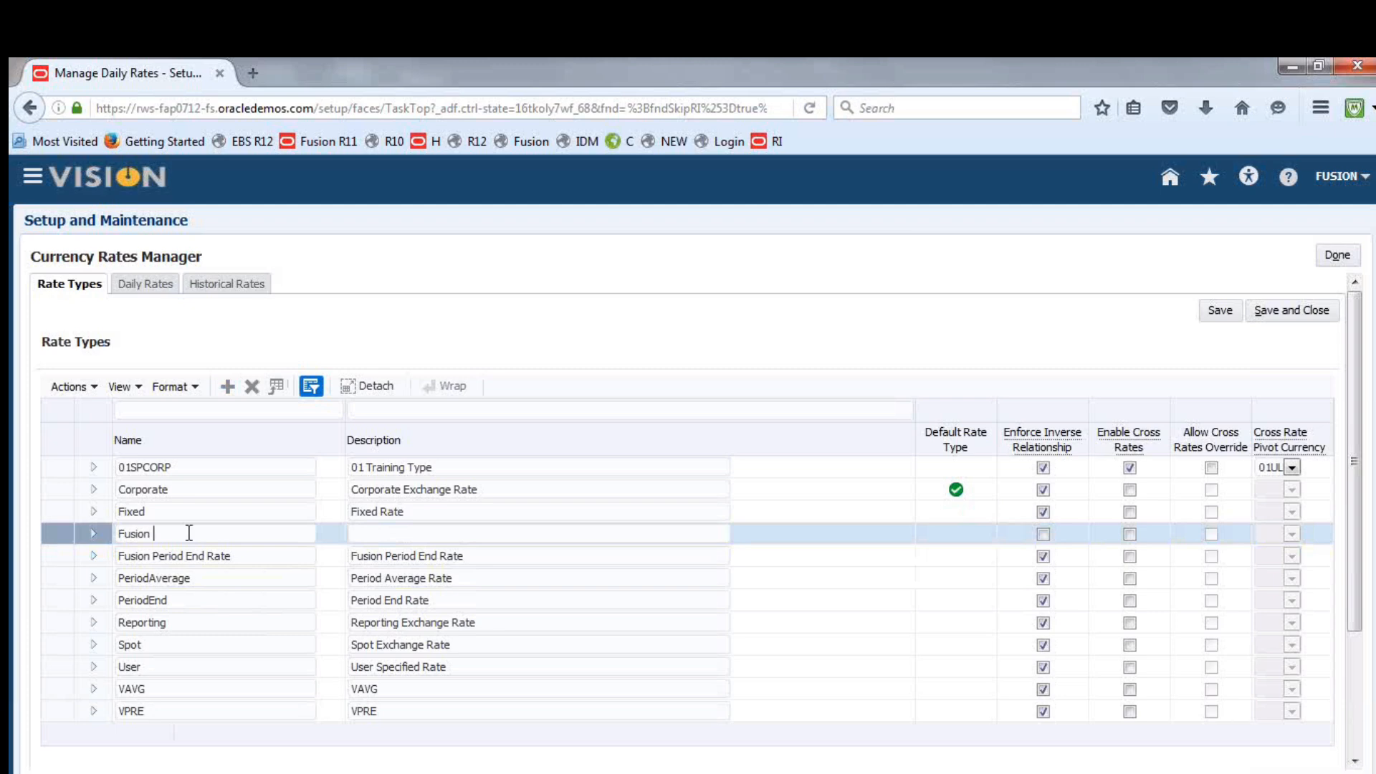
type("Period Average Rate")
left_click_drag(254, 534, 119, 528)
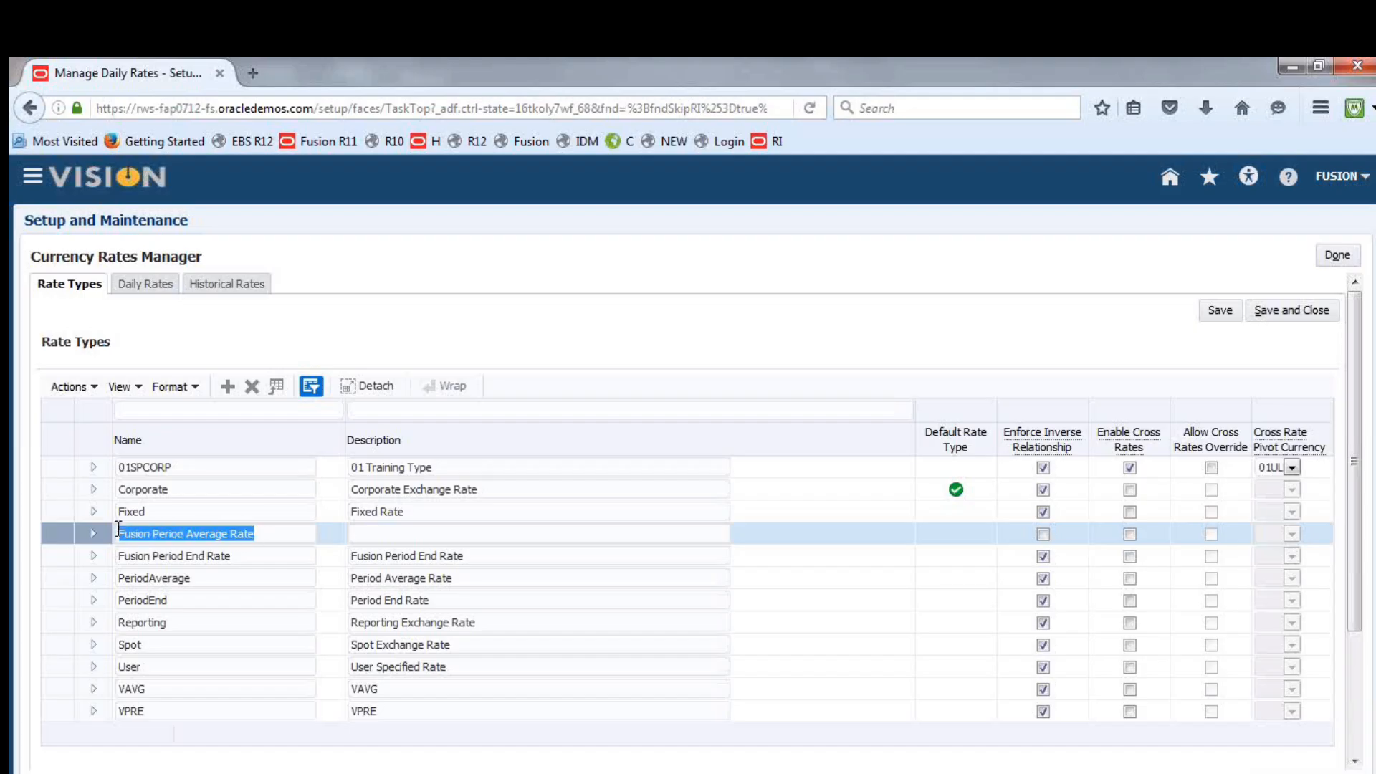
key("ctrl+c")
key("Tab")
key("ctrl+v")
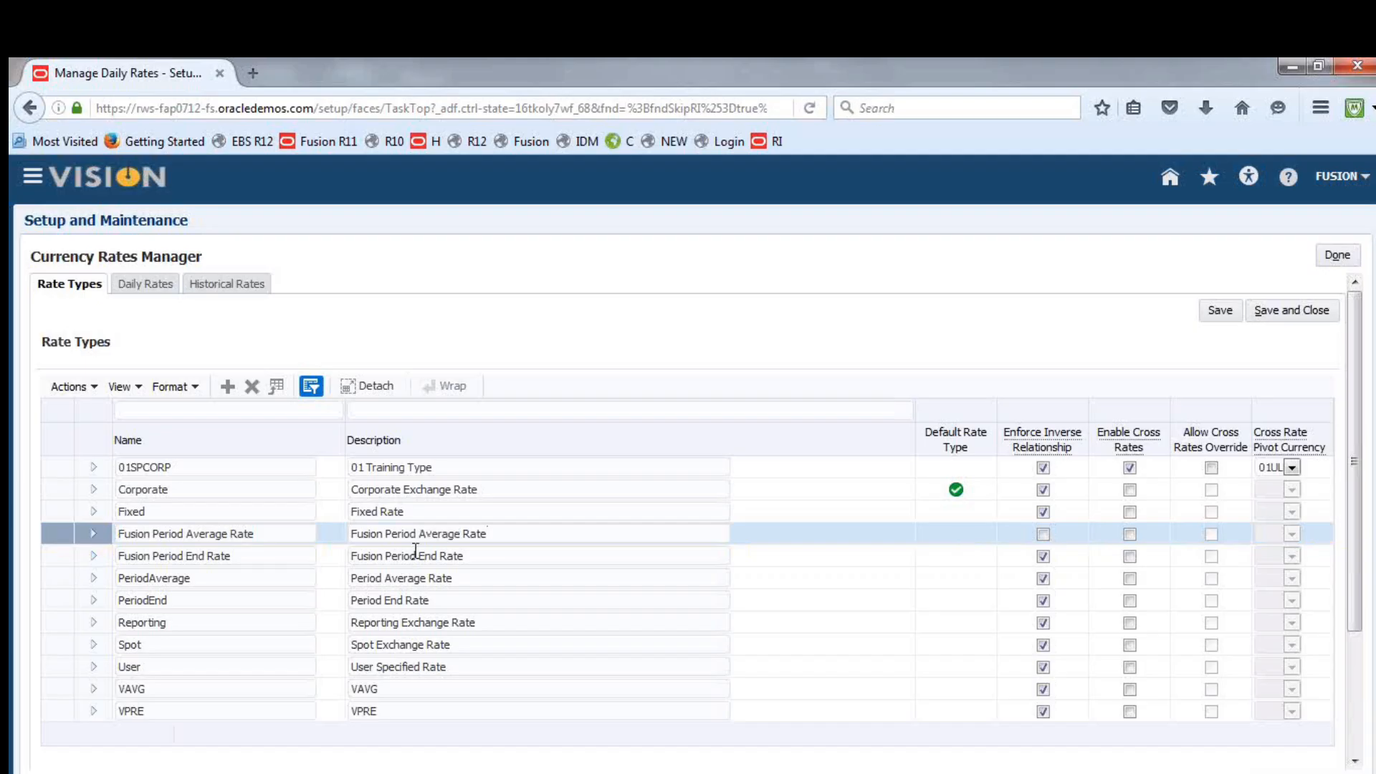
left_click(1043, 534)
left_click(1287, 317)
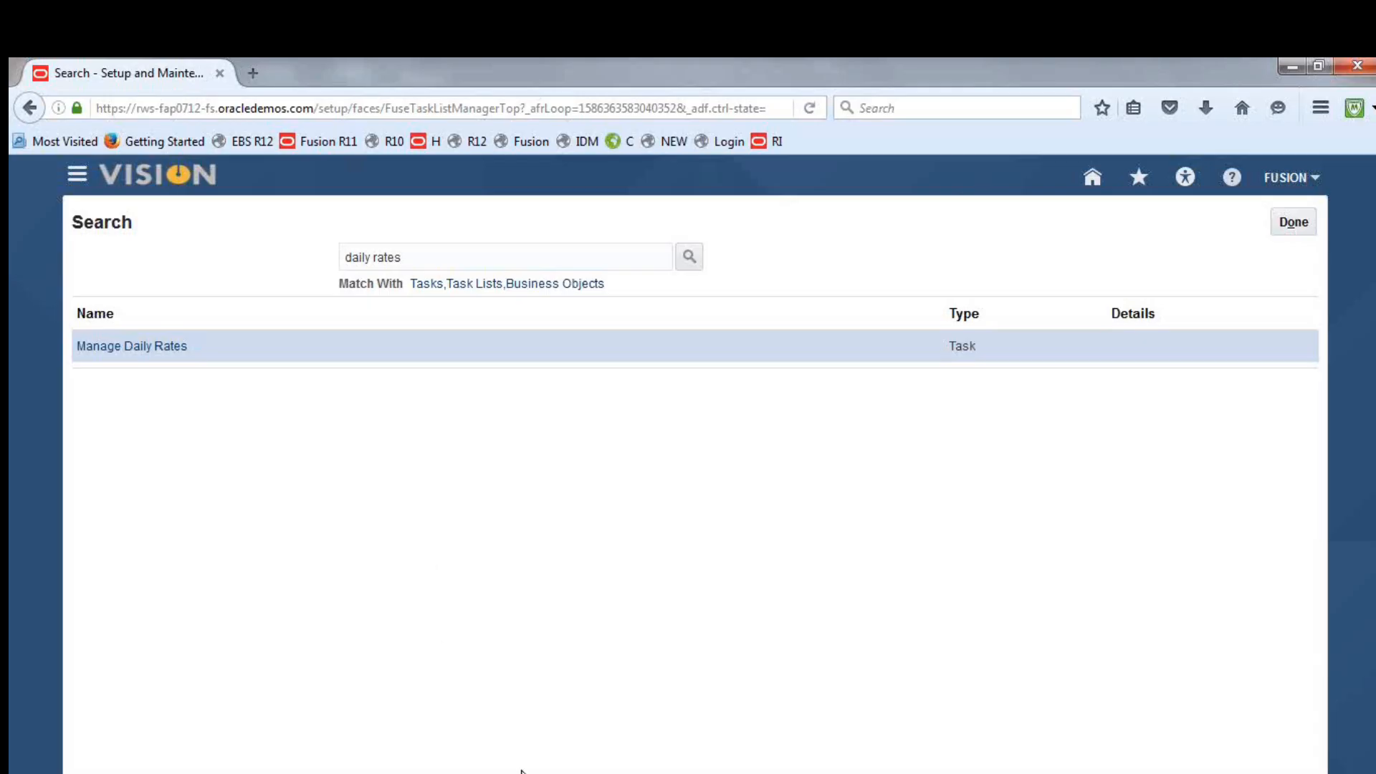
Switch to the Class Discussion Notes workbook in Excel, review the Translation item about assigning rate types to the ledger, and return to Firefox
key("alt+Tab")
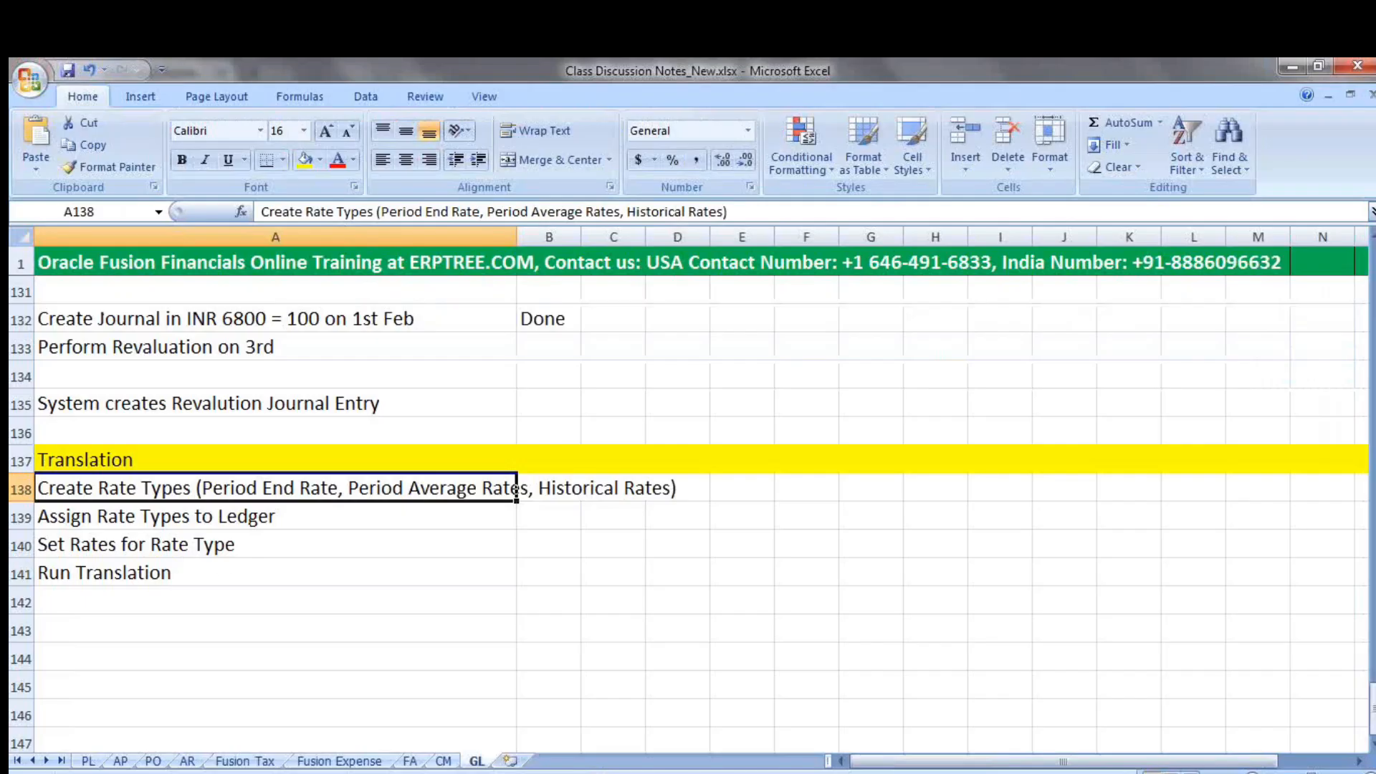
left_click(156, 524)
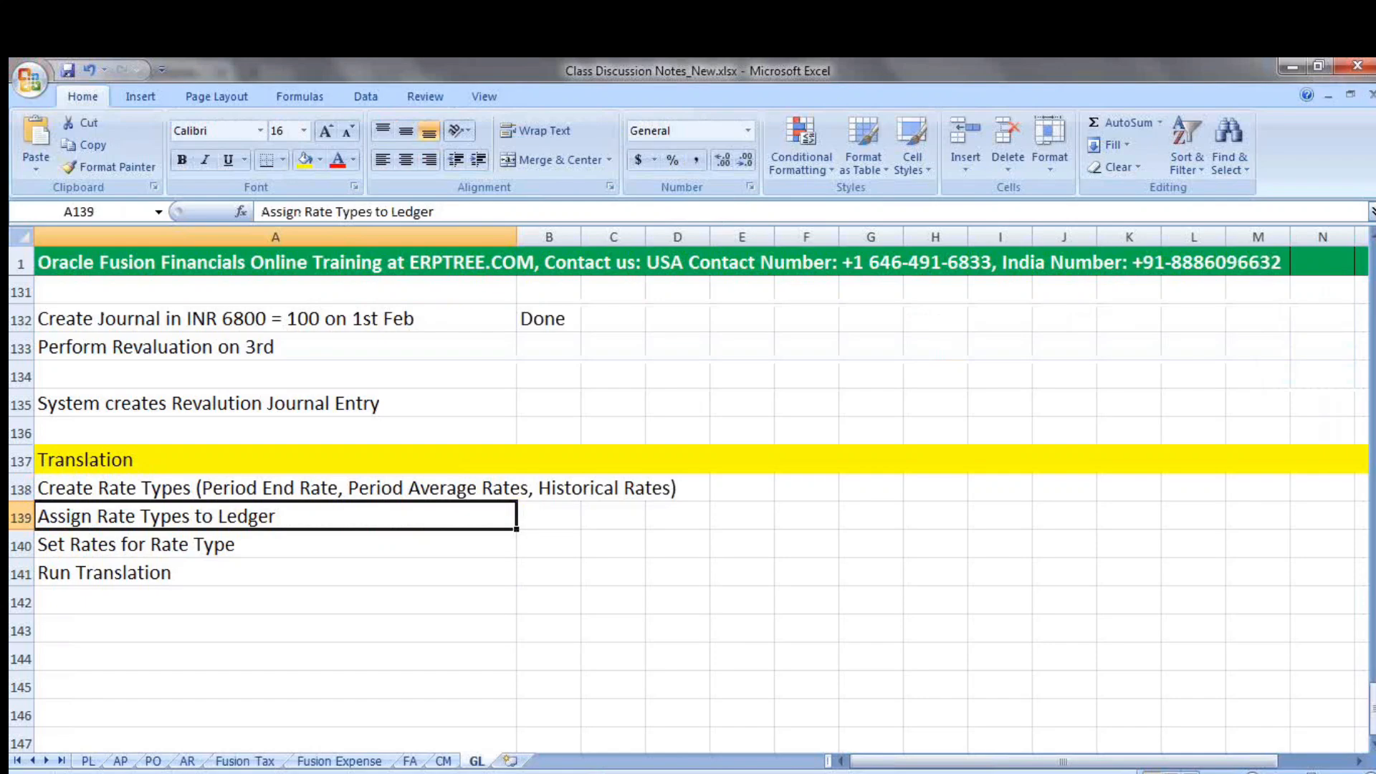
key("alt+Tab")
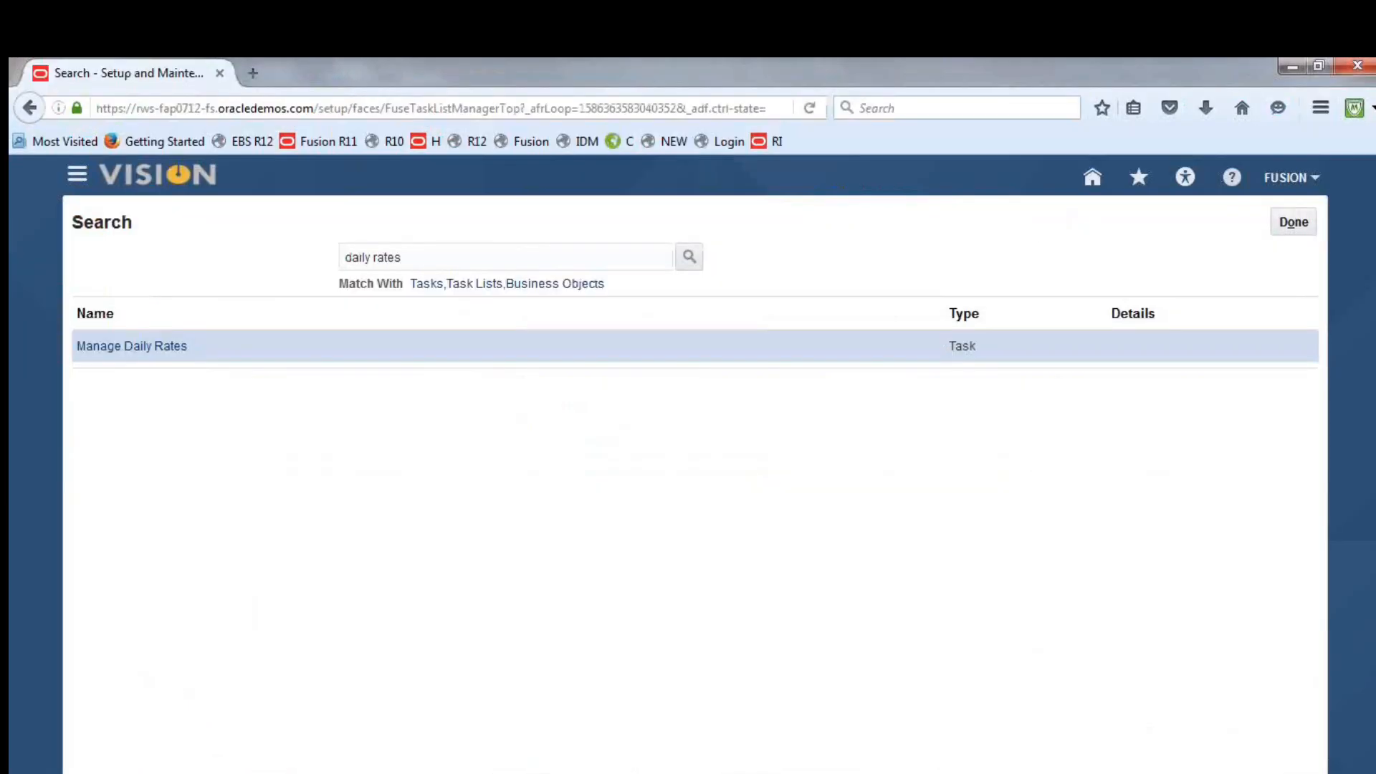
key("alt+Tab")
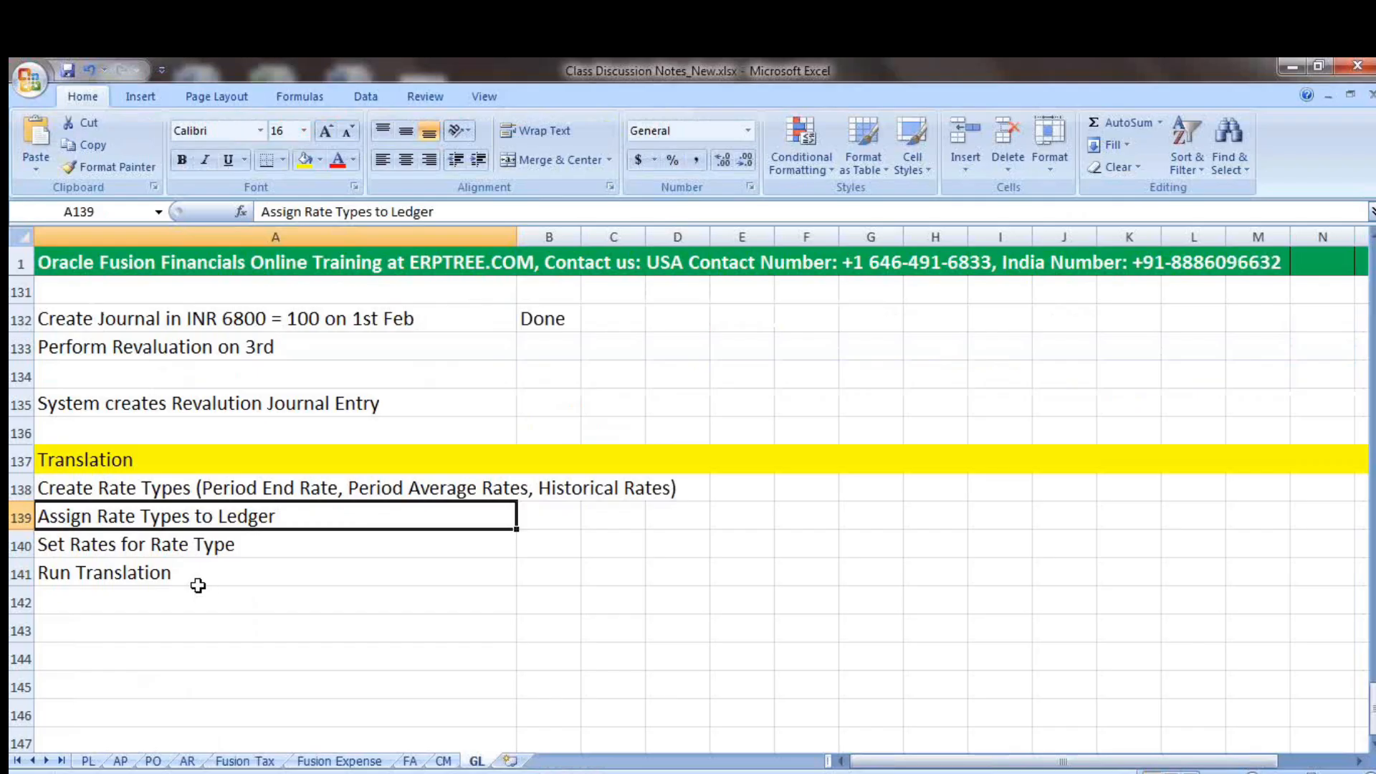
key("alt+Tab")
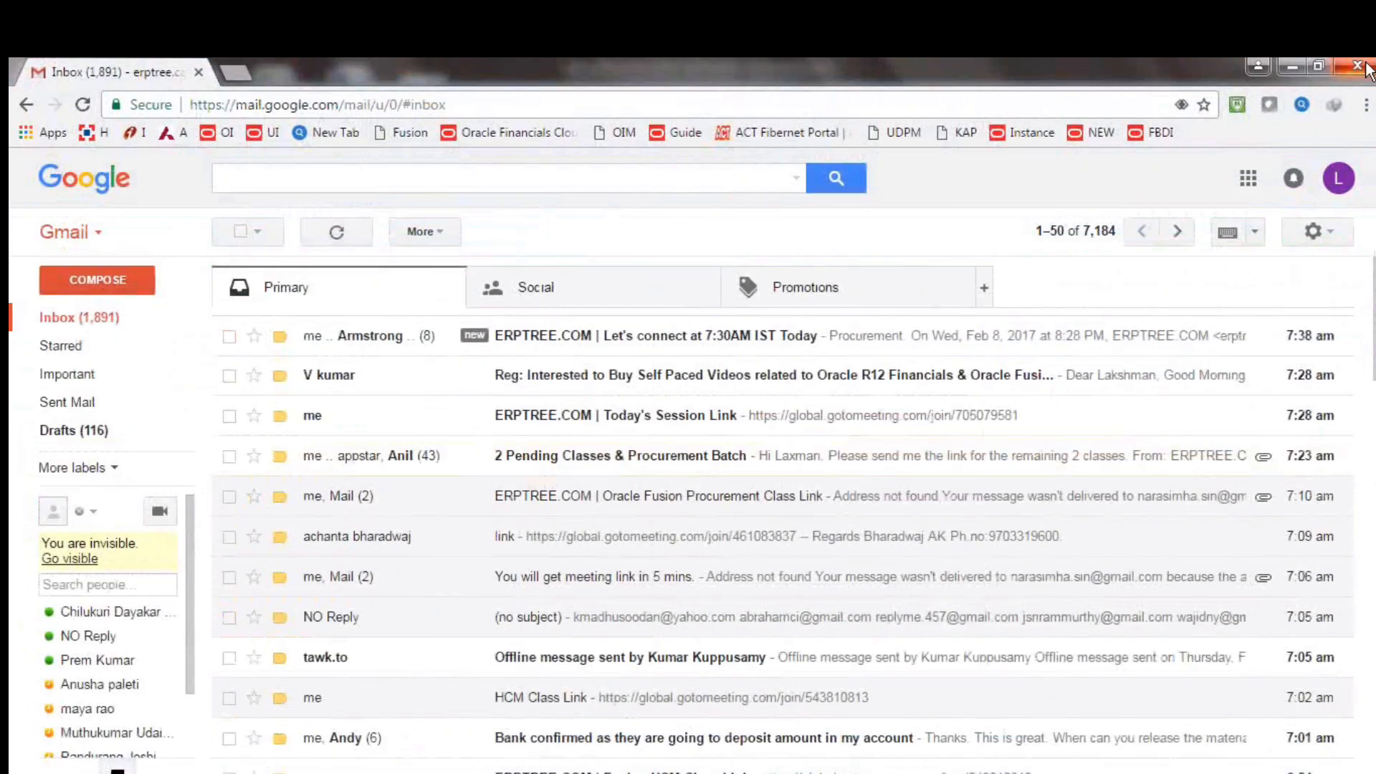
left_click(1367, 71)
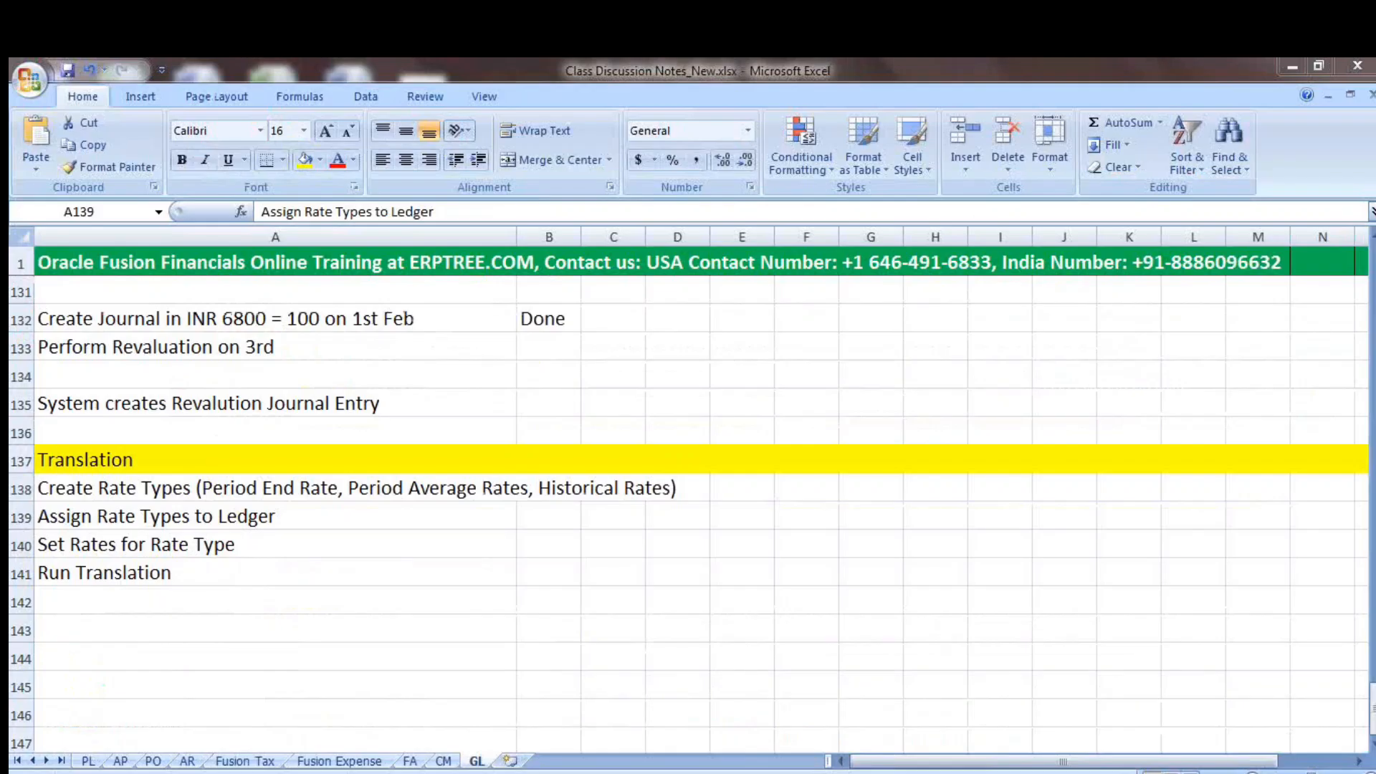
key("alt+Tab")
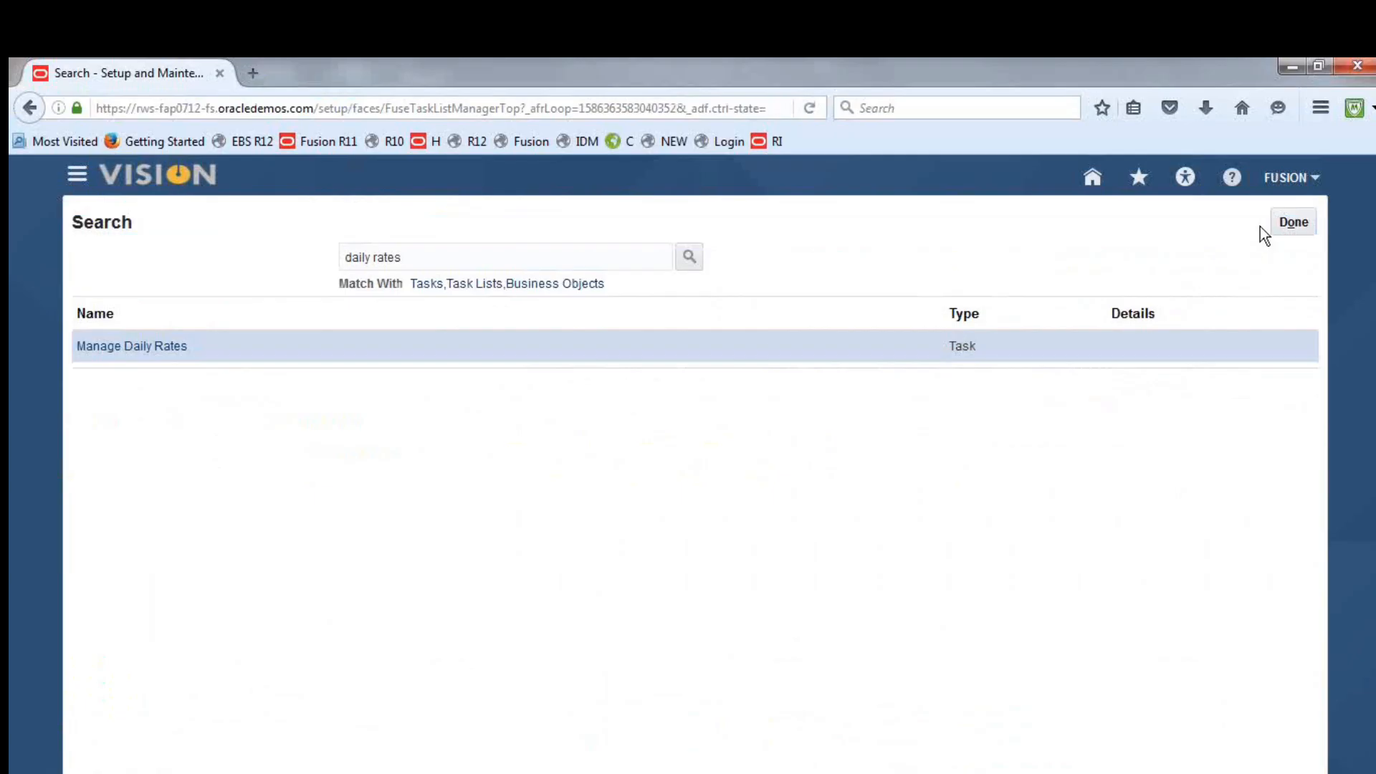
Leave the task search and open Fusion Implementation Project from the Implementation Projects overview in Setup and Maintenance
left_click(1286, 222)
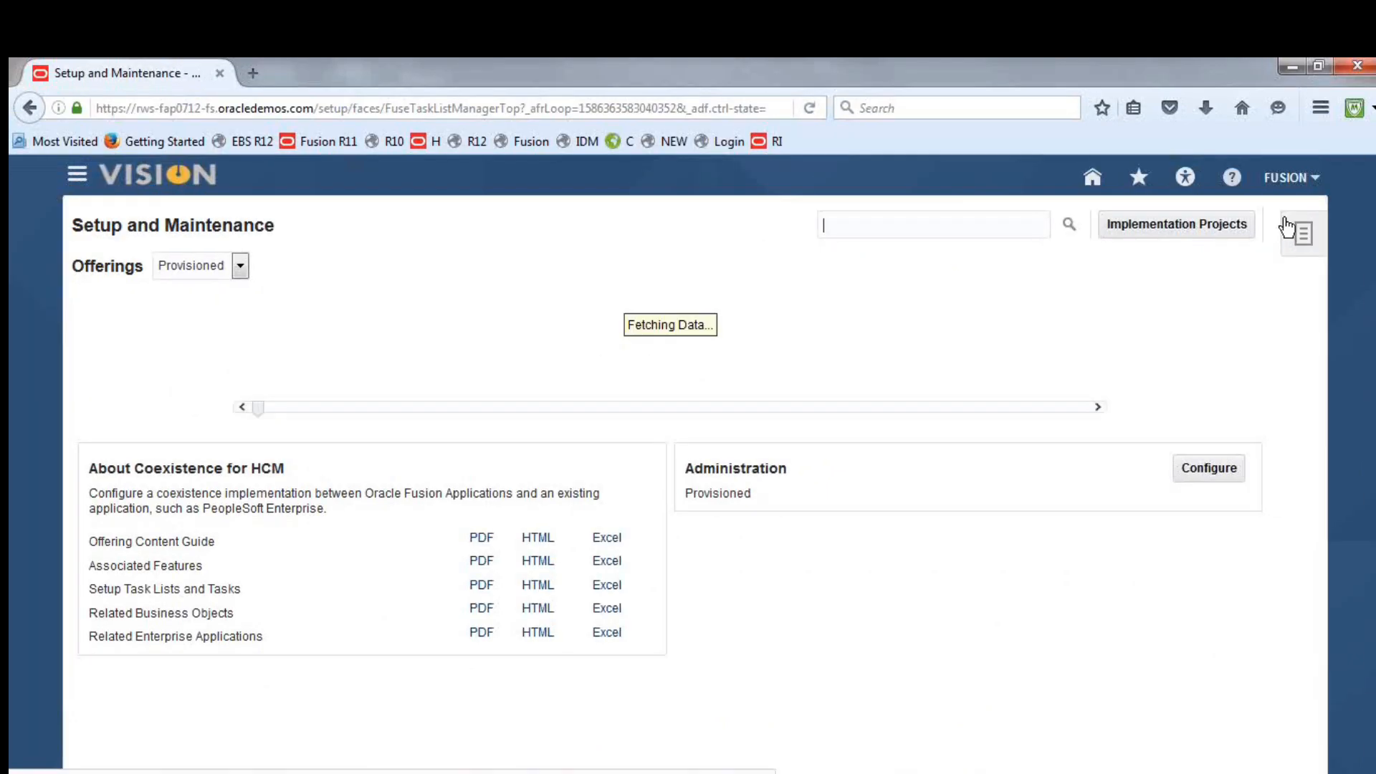
left_click(1296, 183)
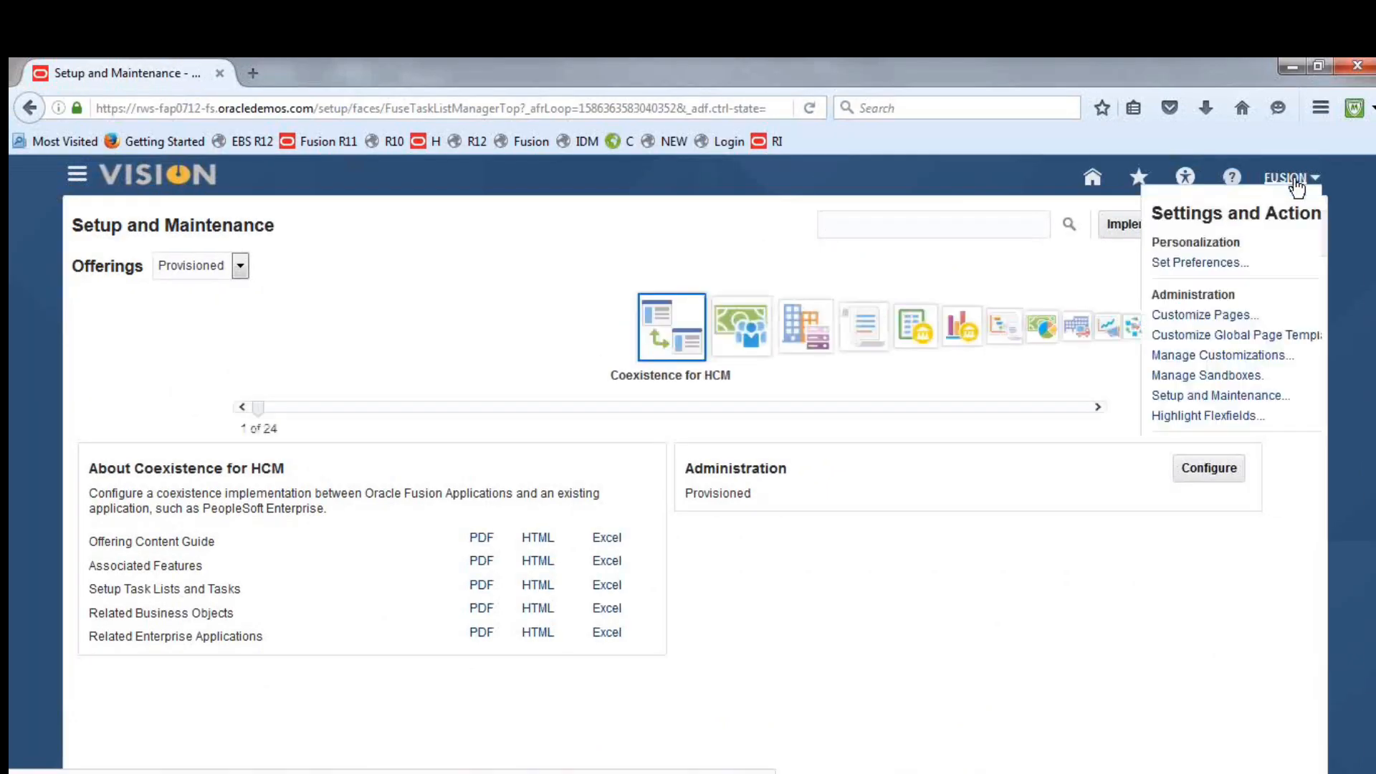
left_click(1150, 398)
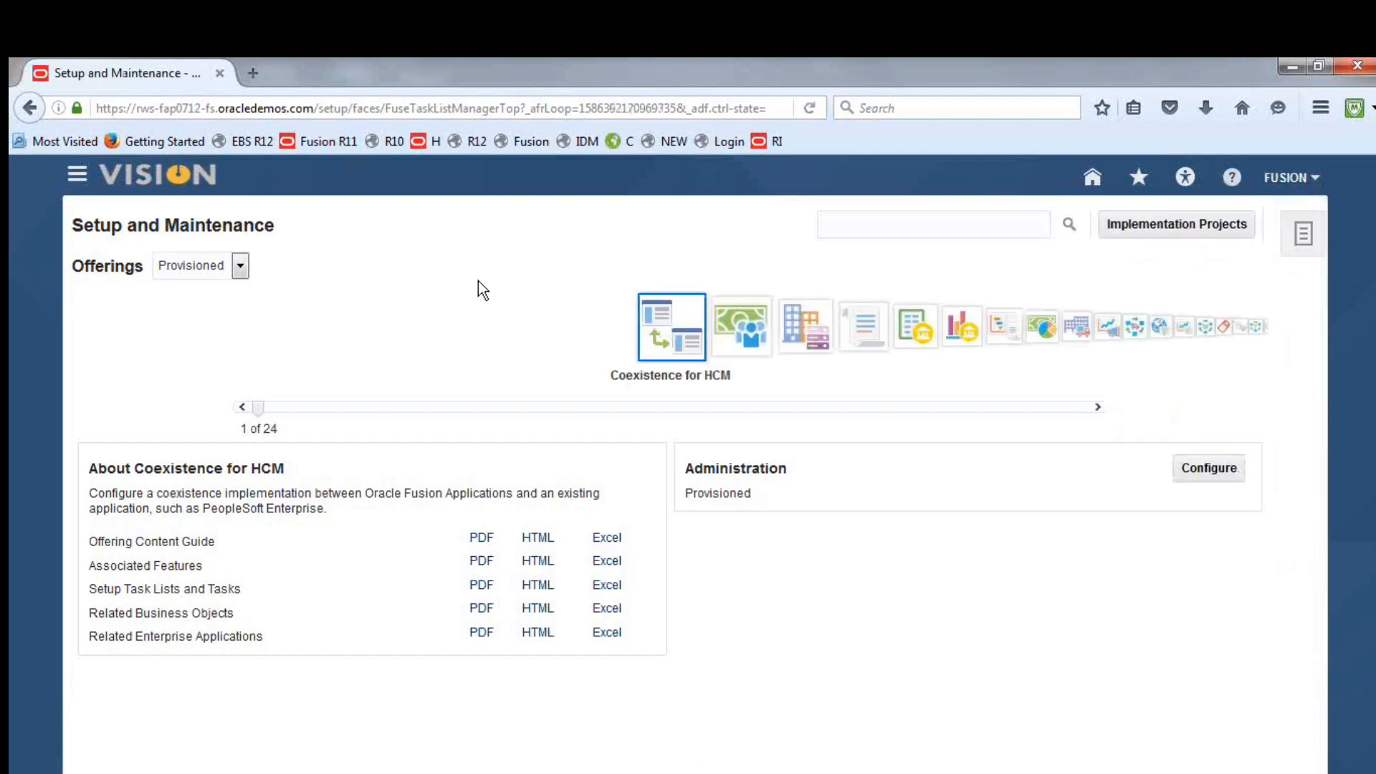
left_click(1134, 228)
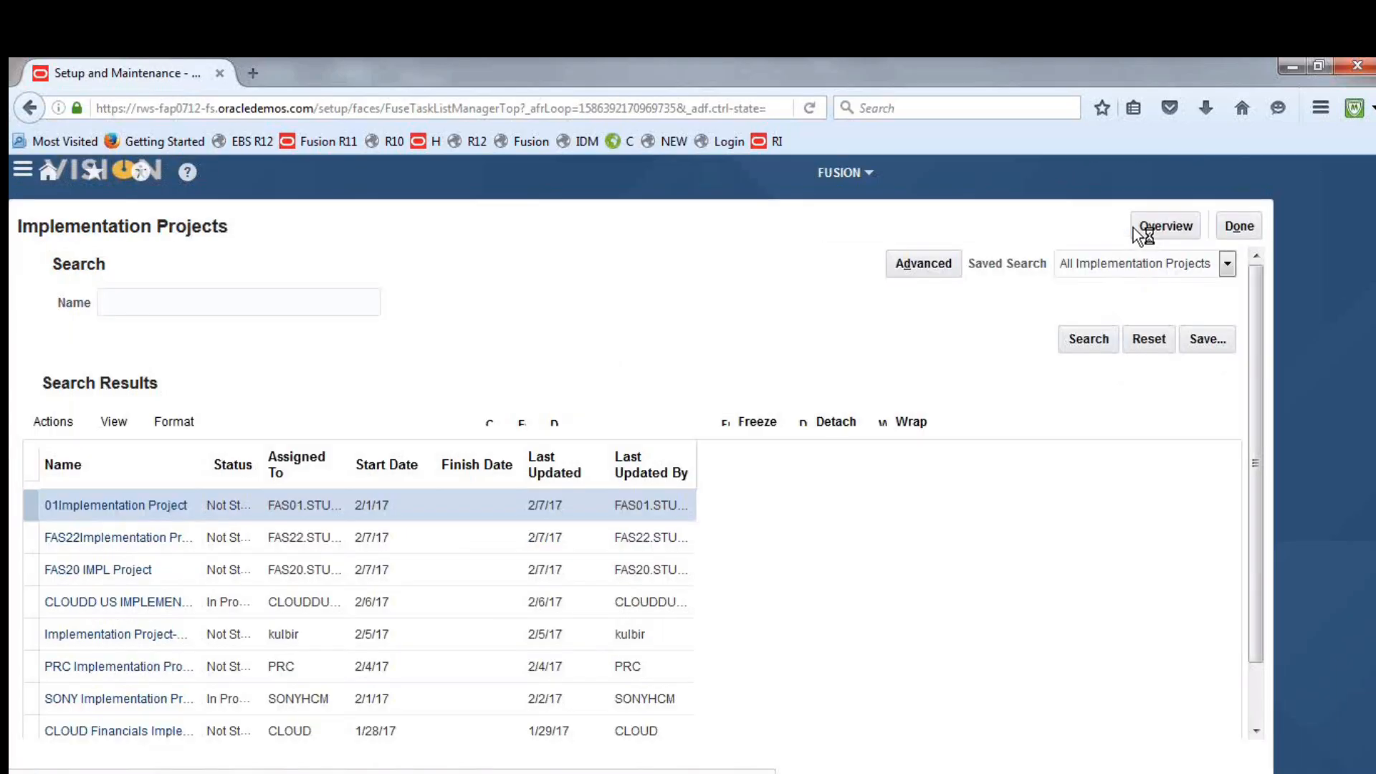
left_click(1204, 217)
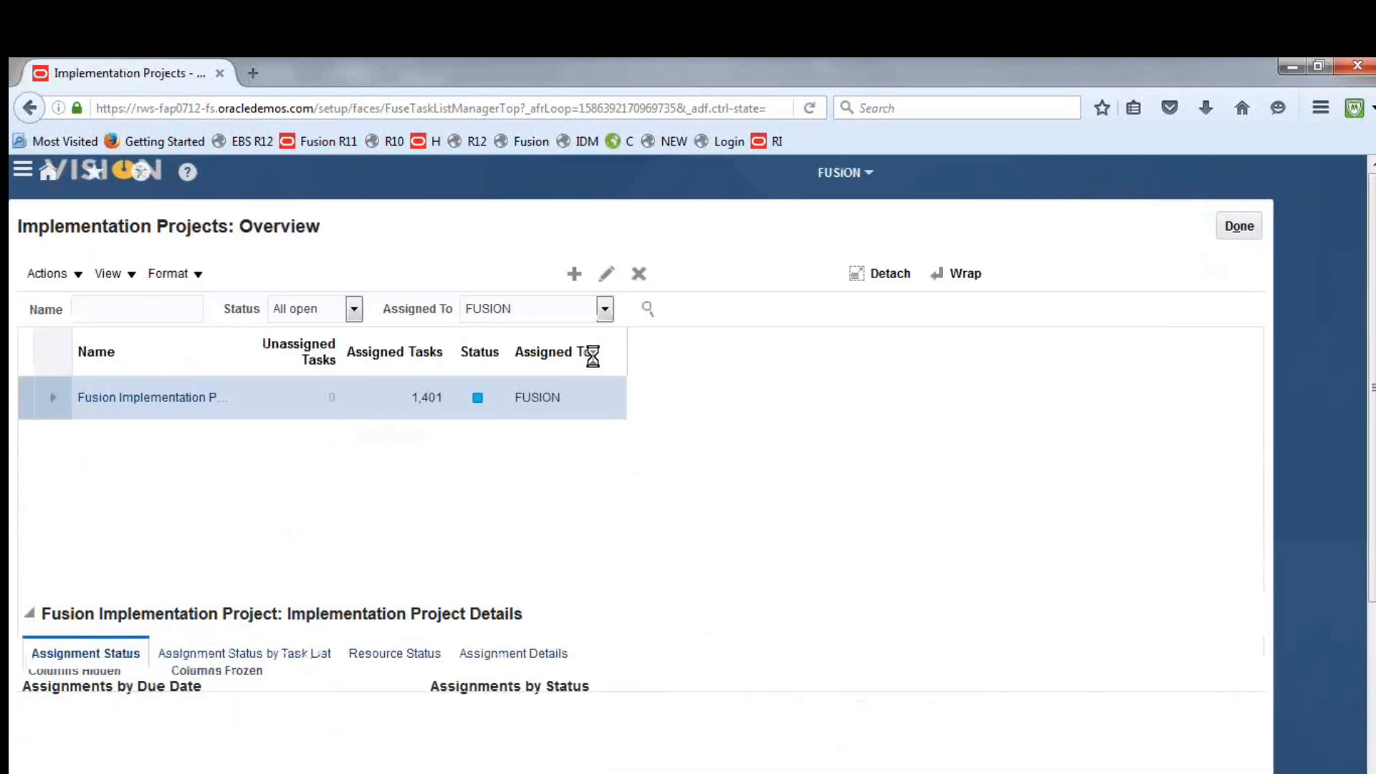
left_click(173, 394)
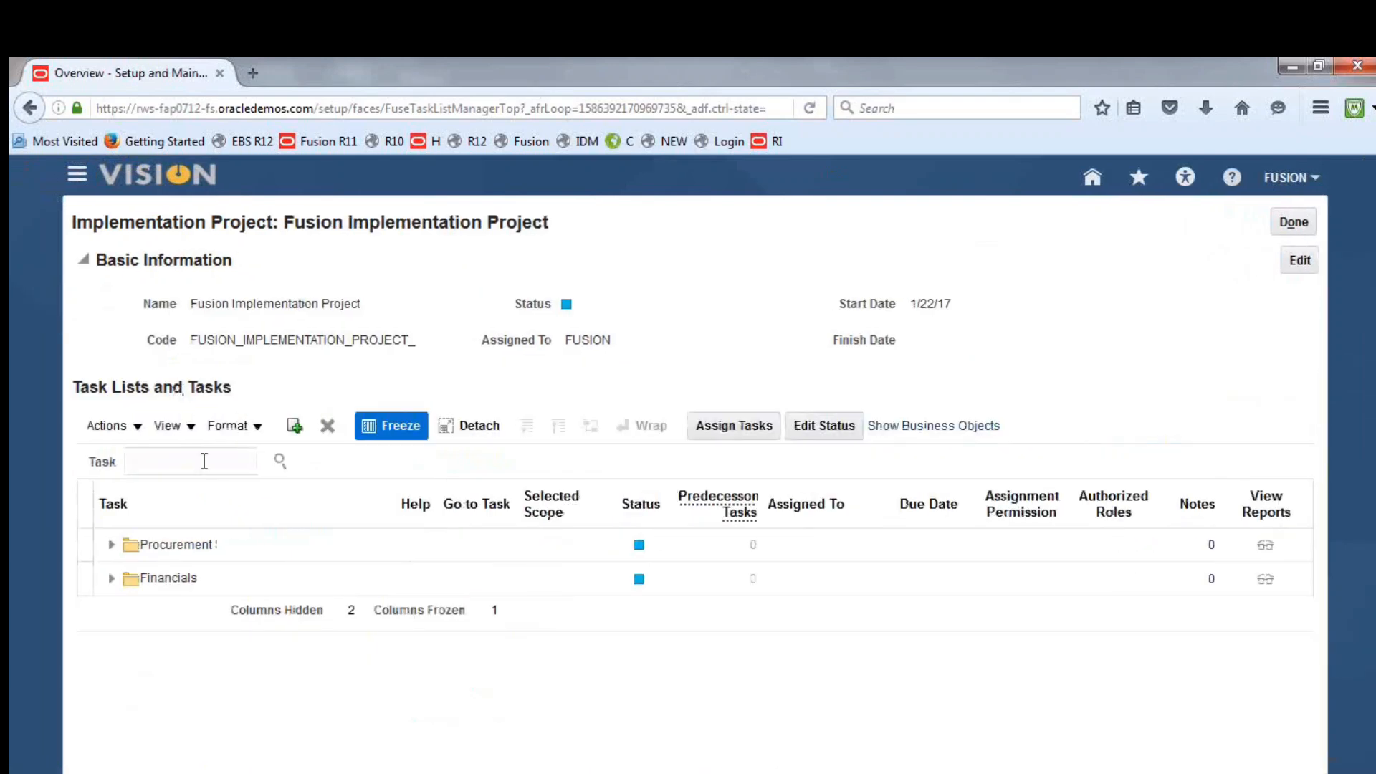
Search the project's tasks for "specify ledger options" and open the one under Financials, Define Accounting Configurations
type("specify i")
type("edger options")
key("Return")
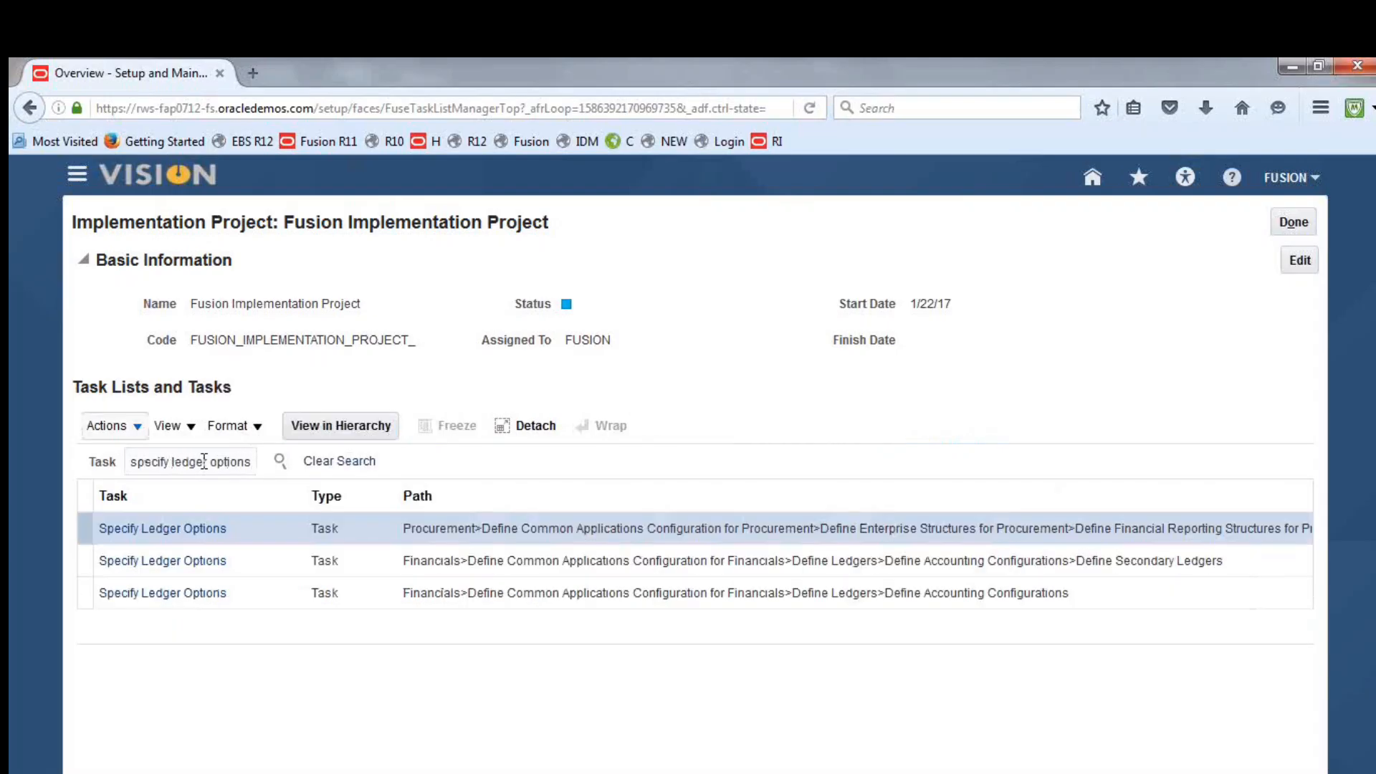
left_click(183, 592)
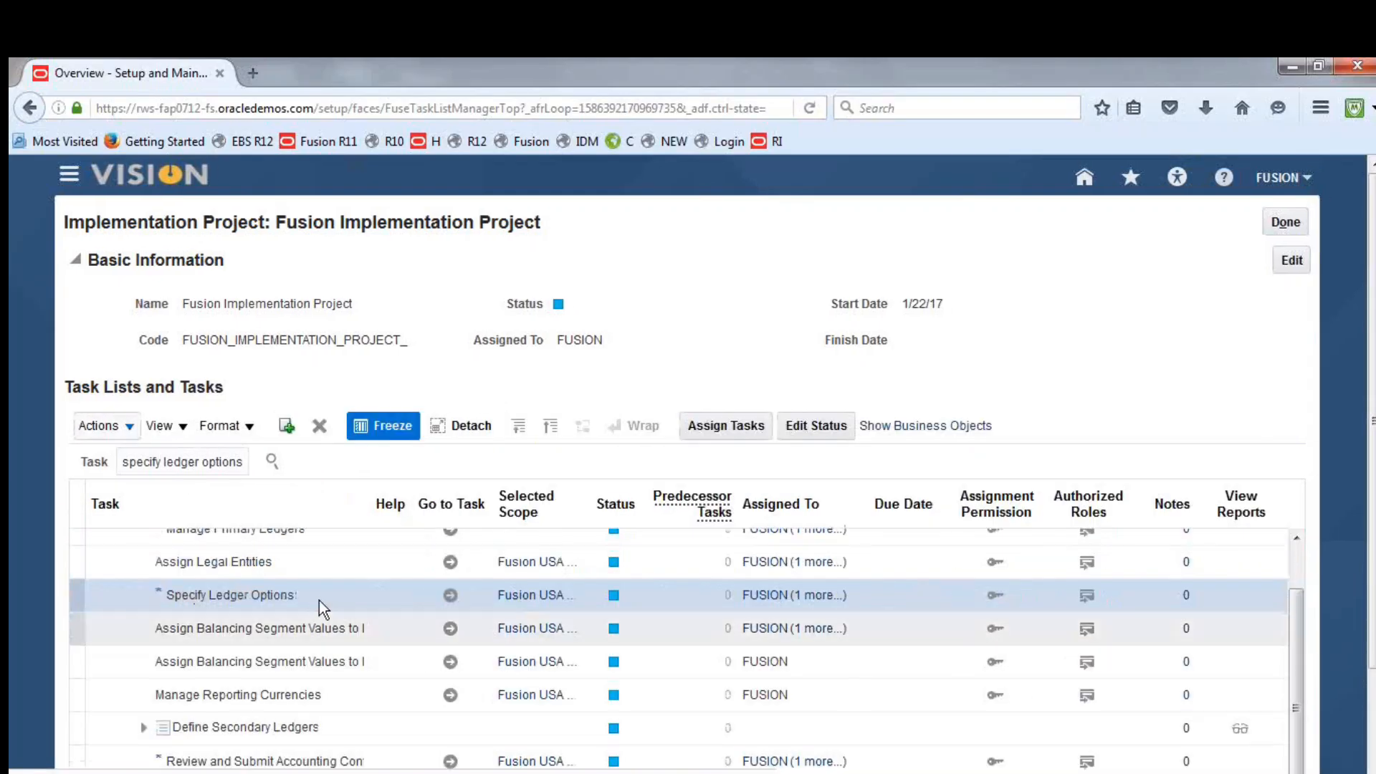
left_click(450, 595)
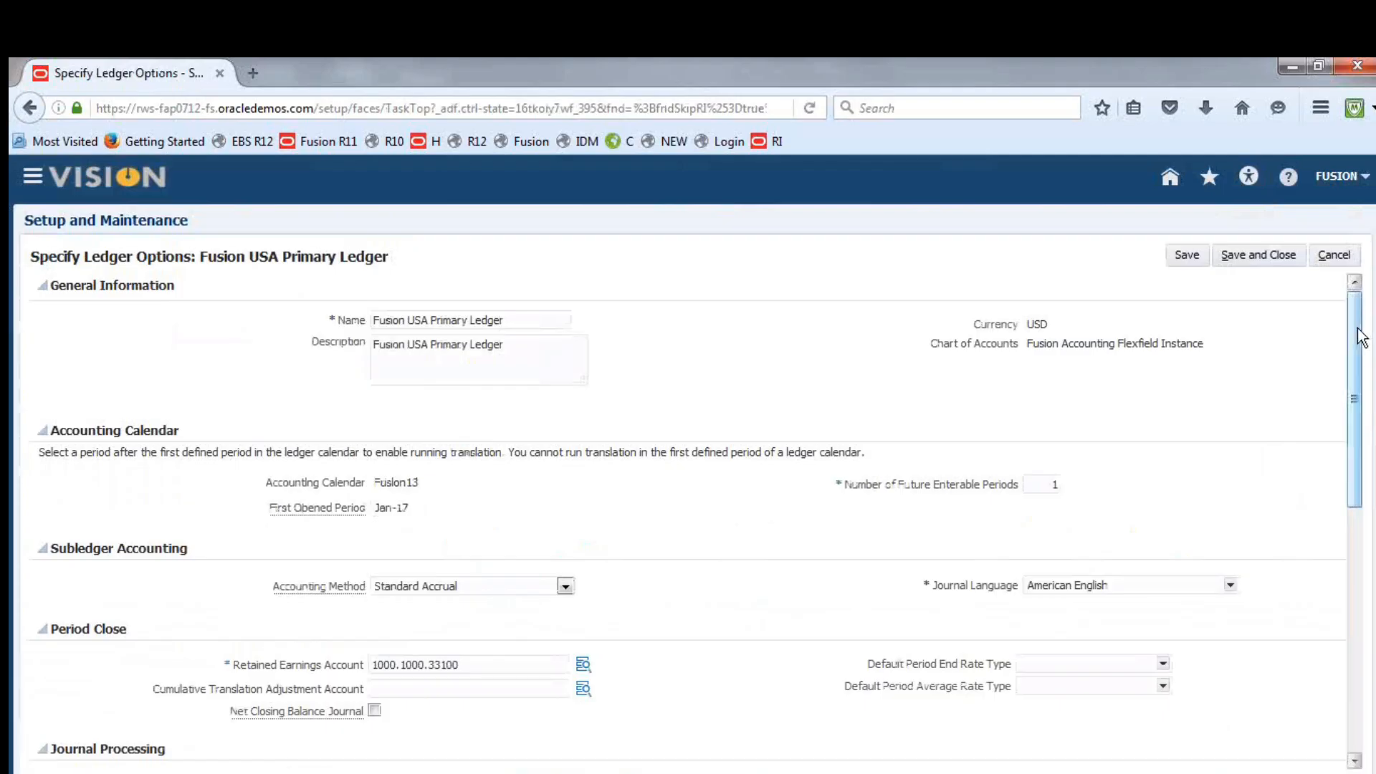
Set the ledger's default period end rate type to Fusion Period End Rate and its average rate type to Fusion Period Average Rate
left_click_drag(1354, 332, 1363, 407)
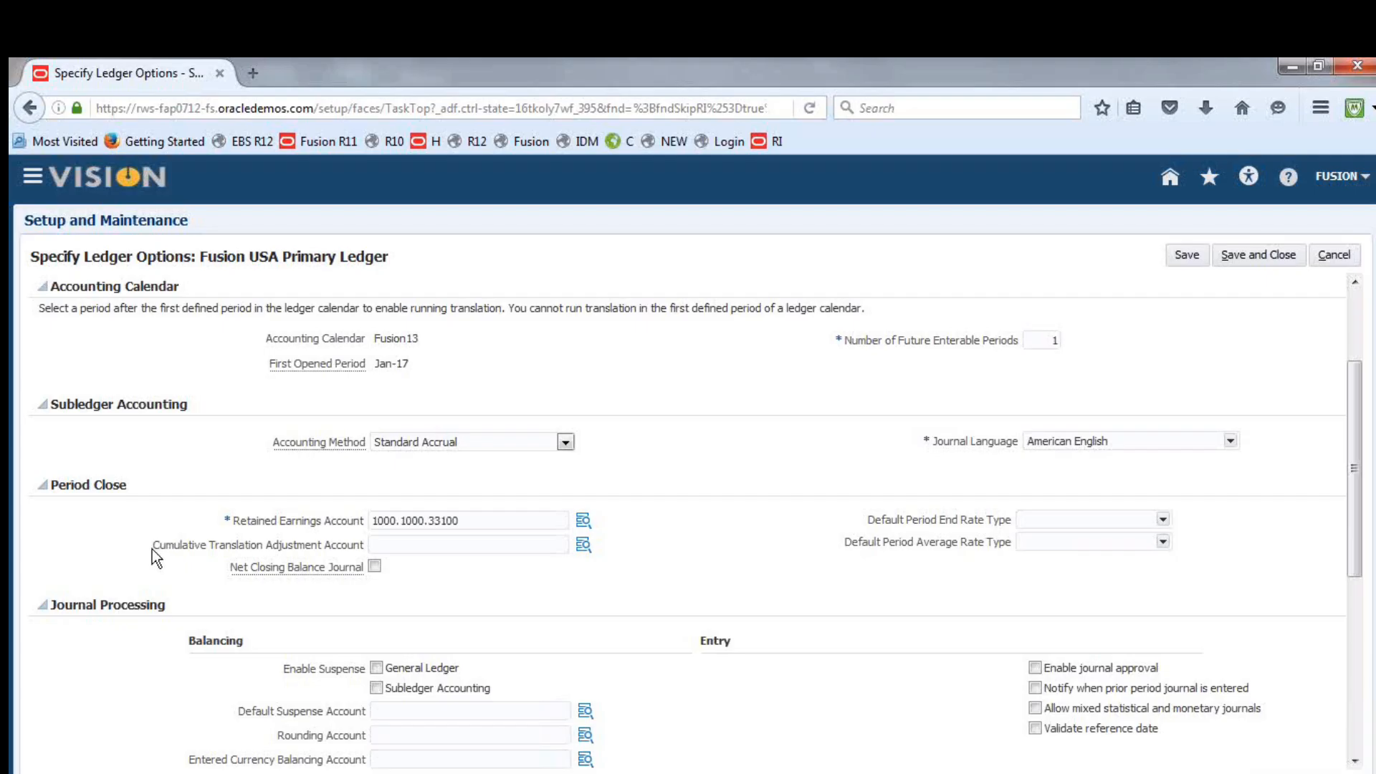
left_click_drag(182, 549, 320, 542)
left_click(747, 600)
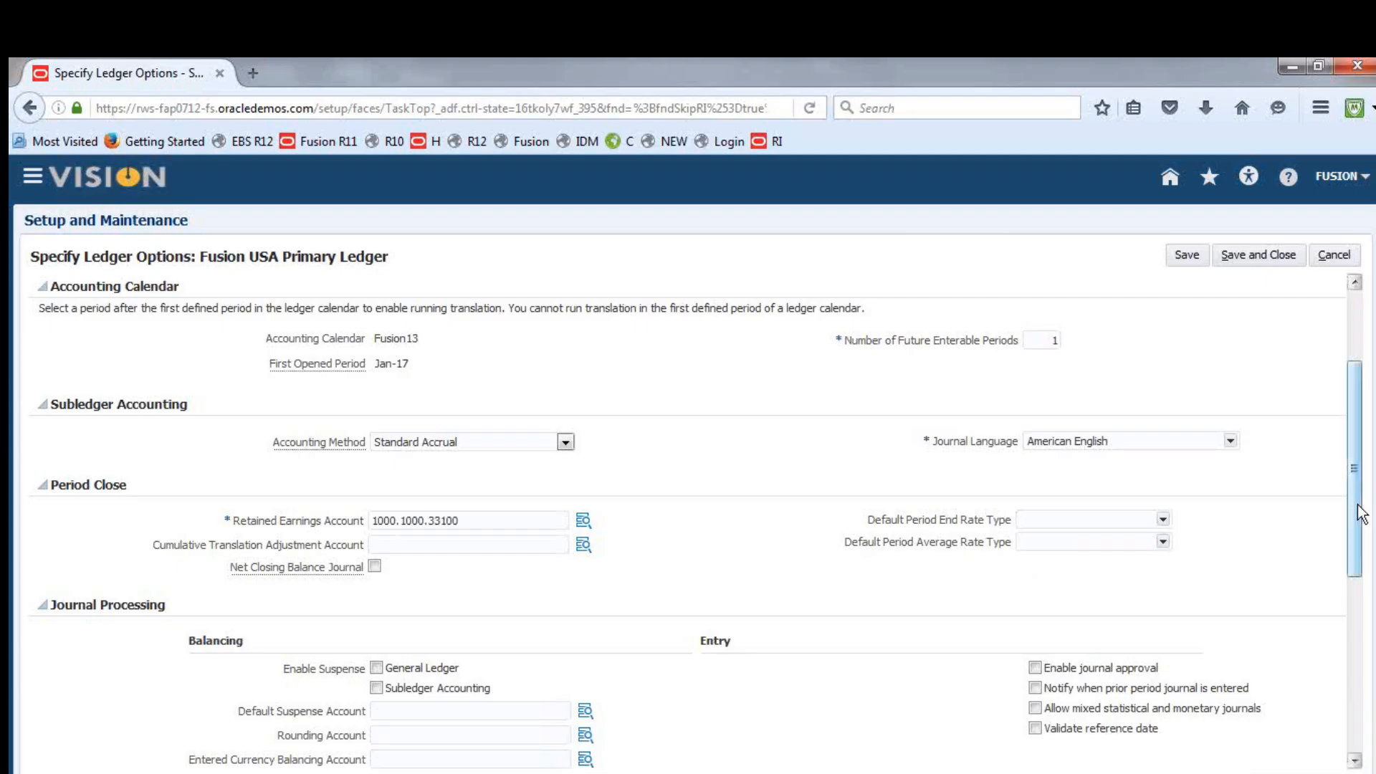
left_click(1163, 520)
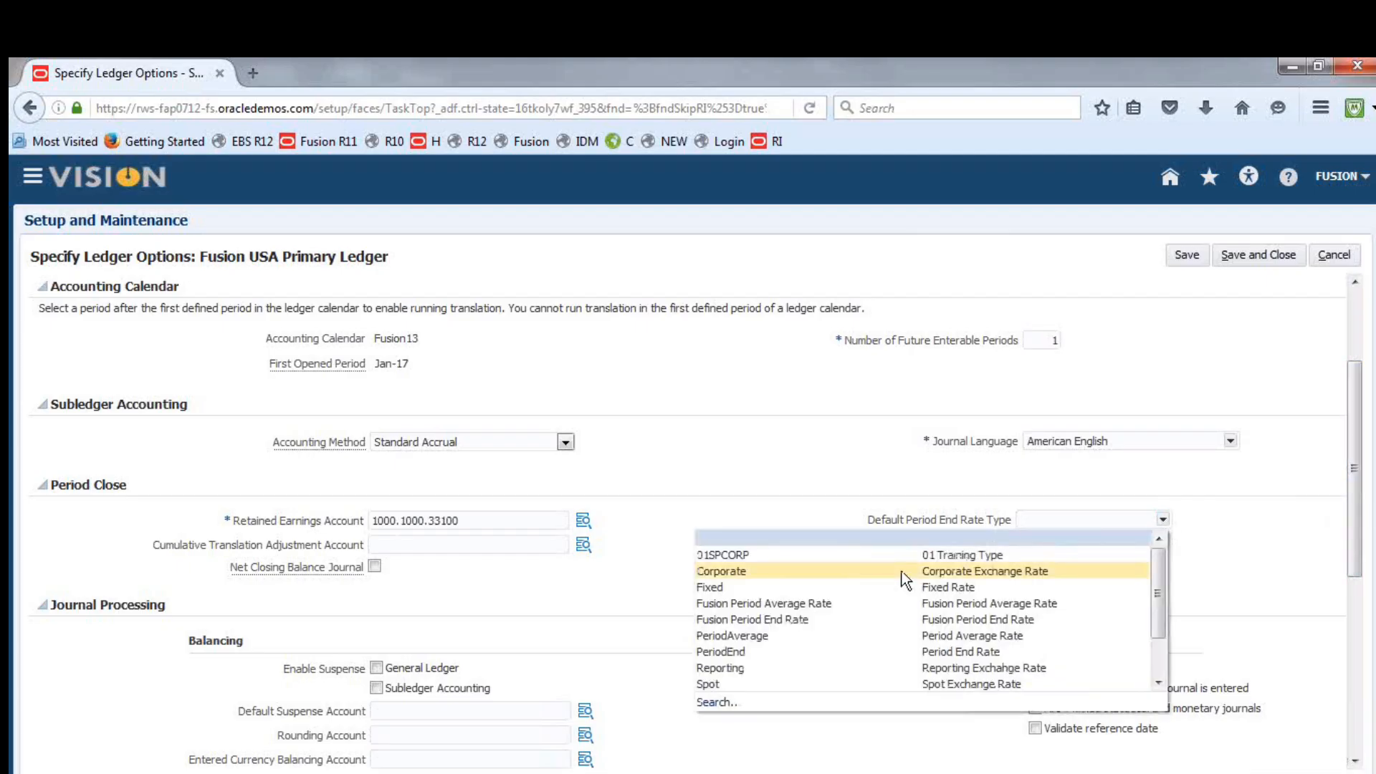
left_click(824, 621)
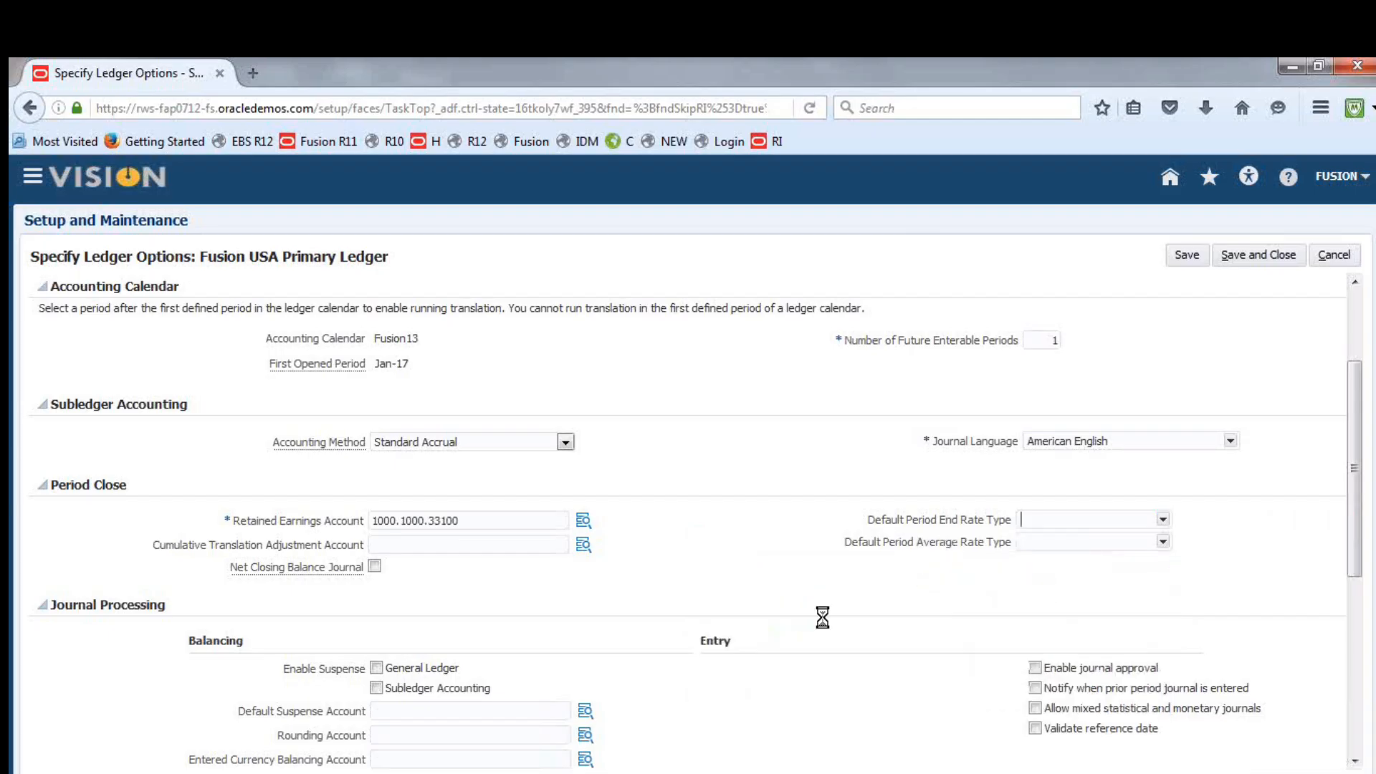
left_click(1163, 542)
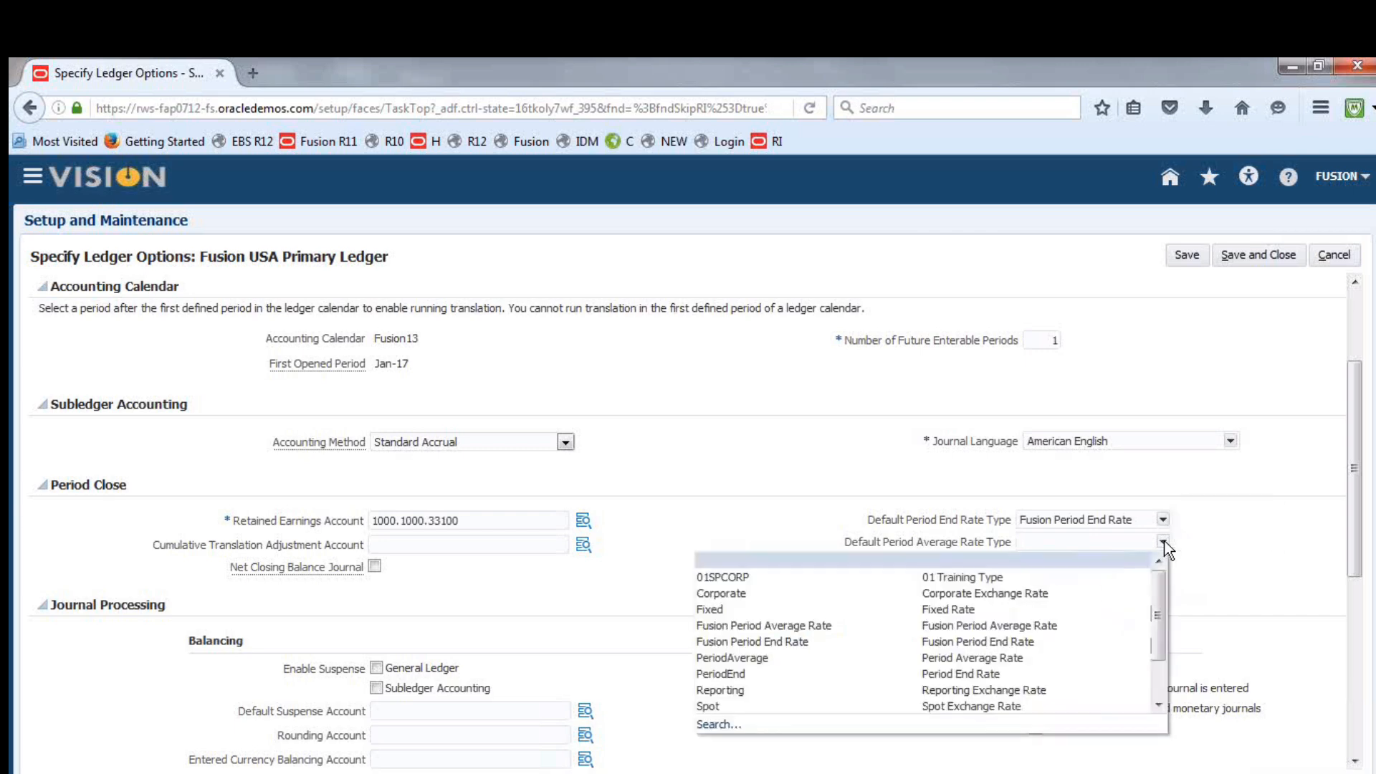
left_click(801, 629)
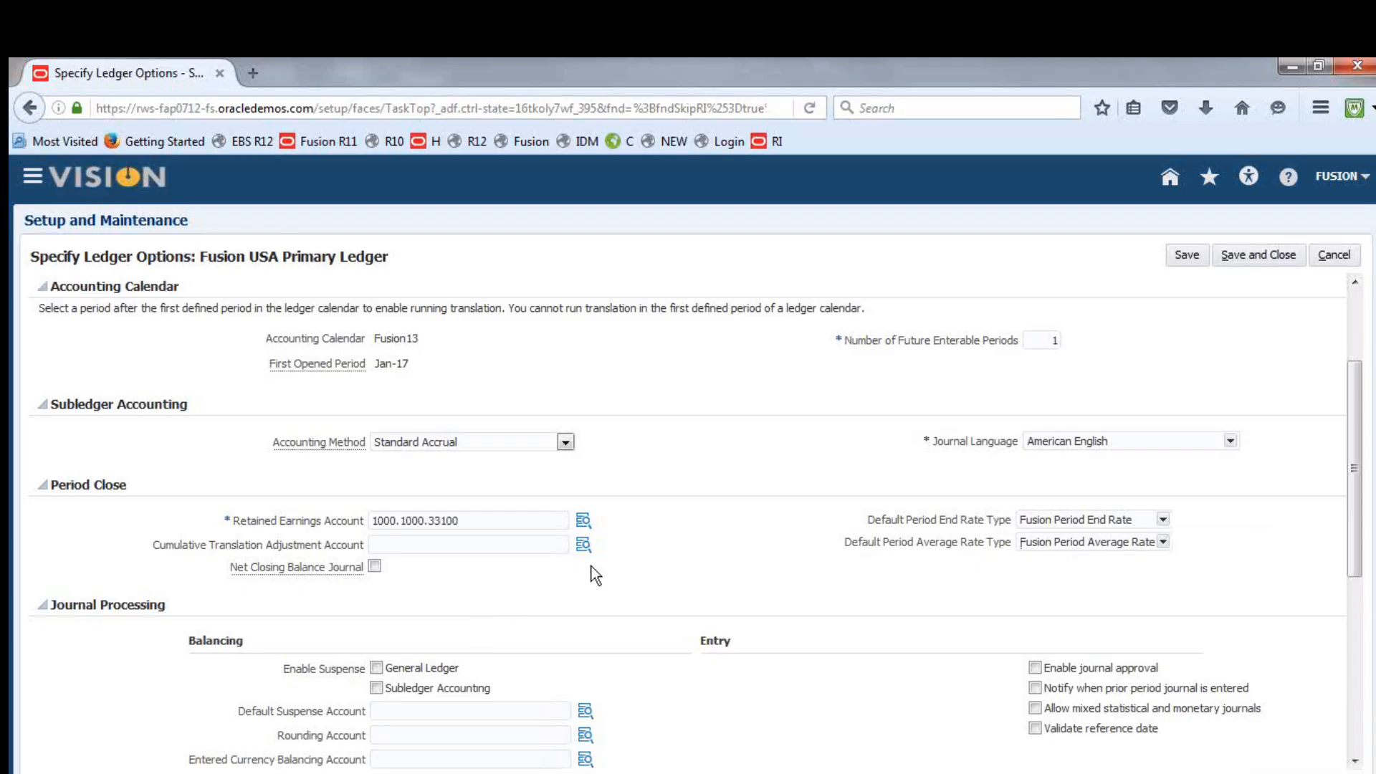
For the Cumulative Translation Adjustment Account, choose company 1000 (Fusion Financial Service) and department 1000 (Finance)
left_click(584, 546)
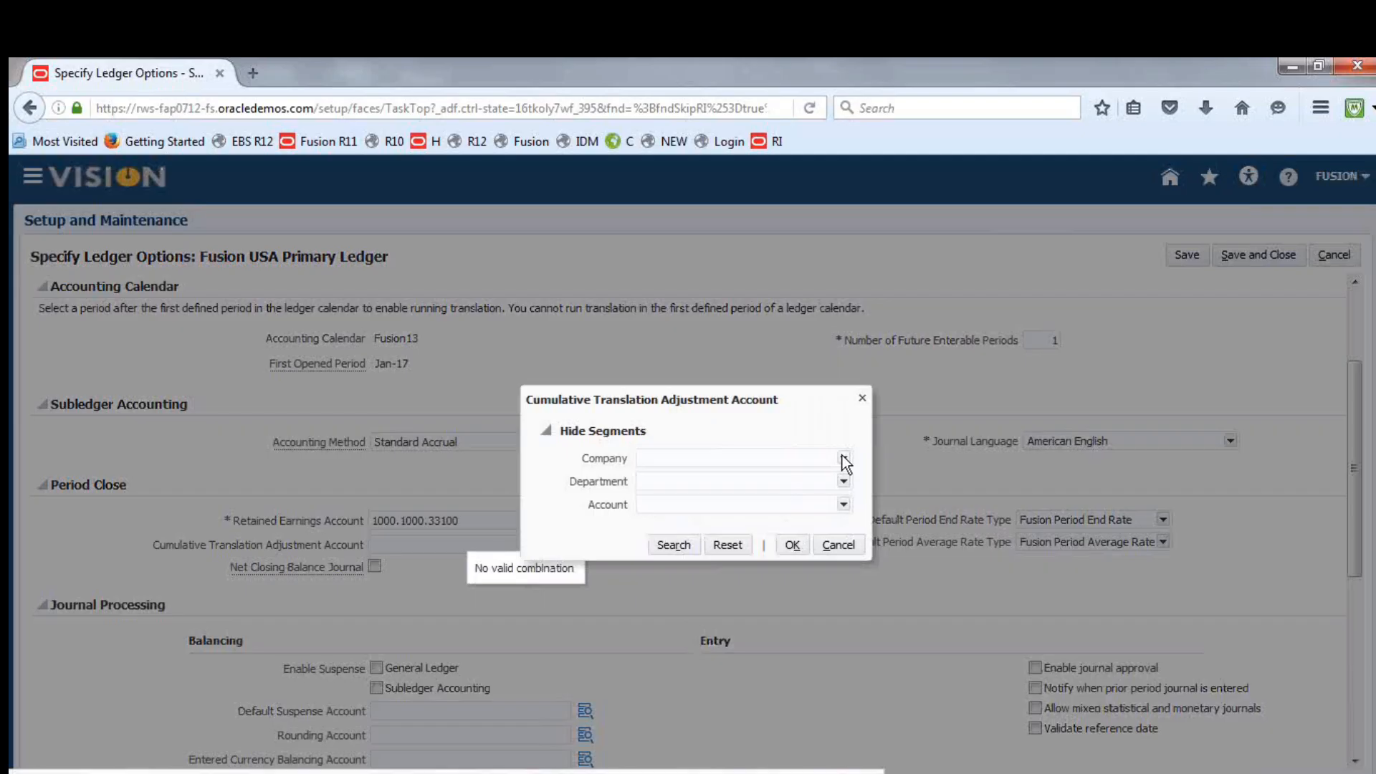
left_click(844, 459)
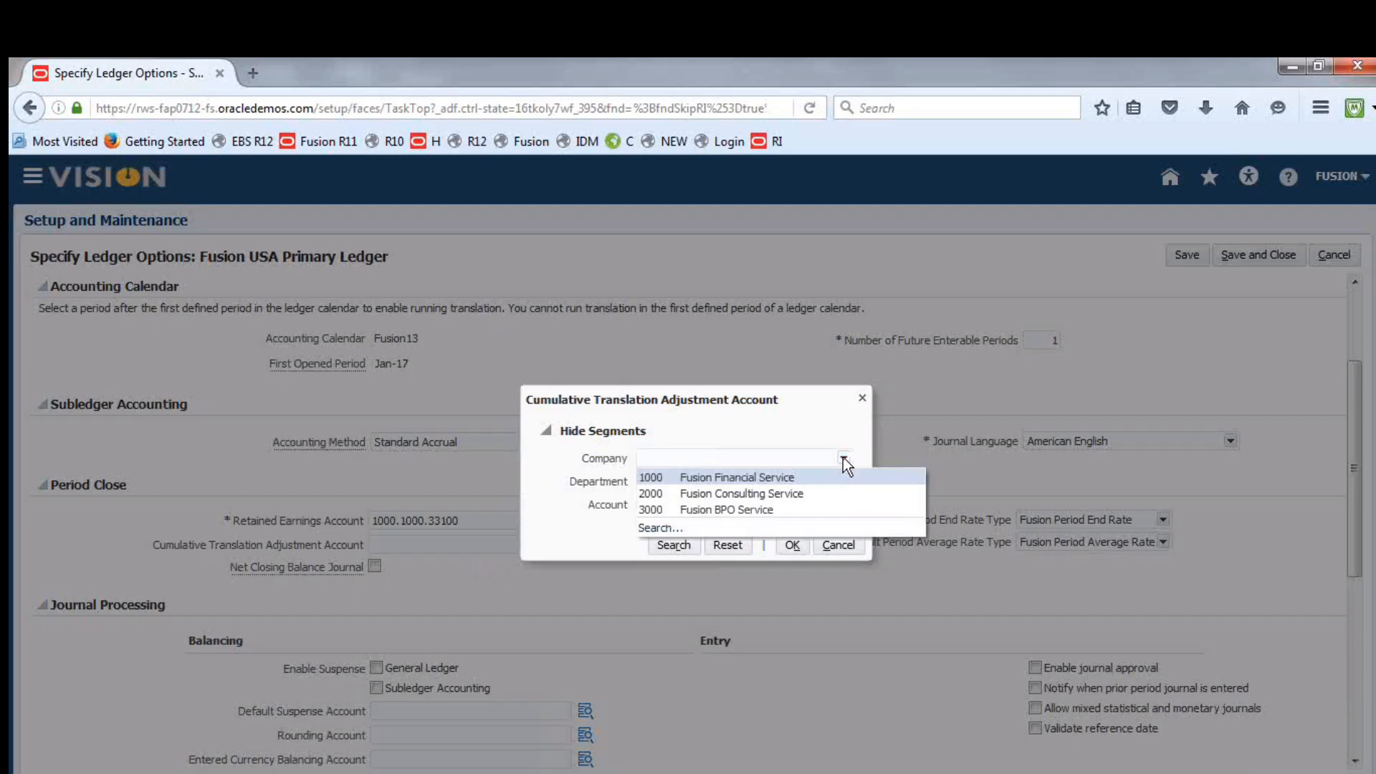
left_click(787, 476)
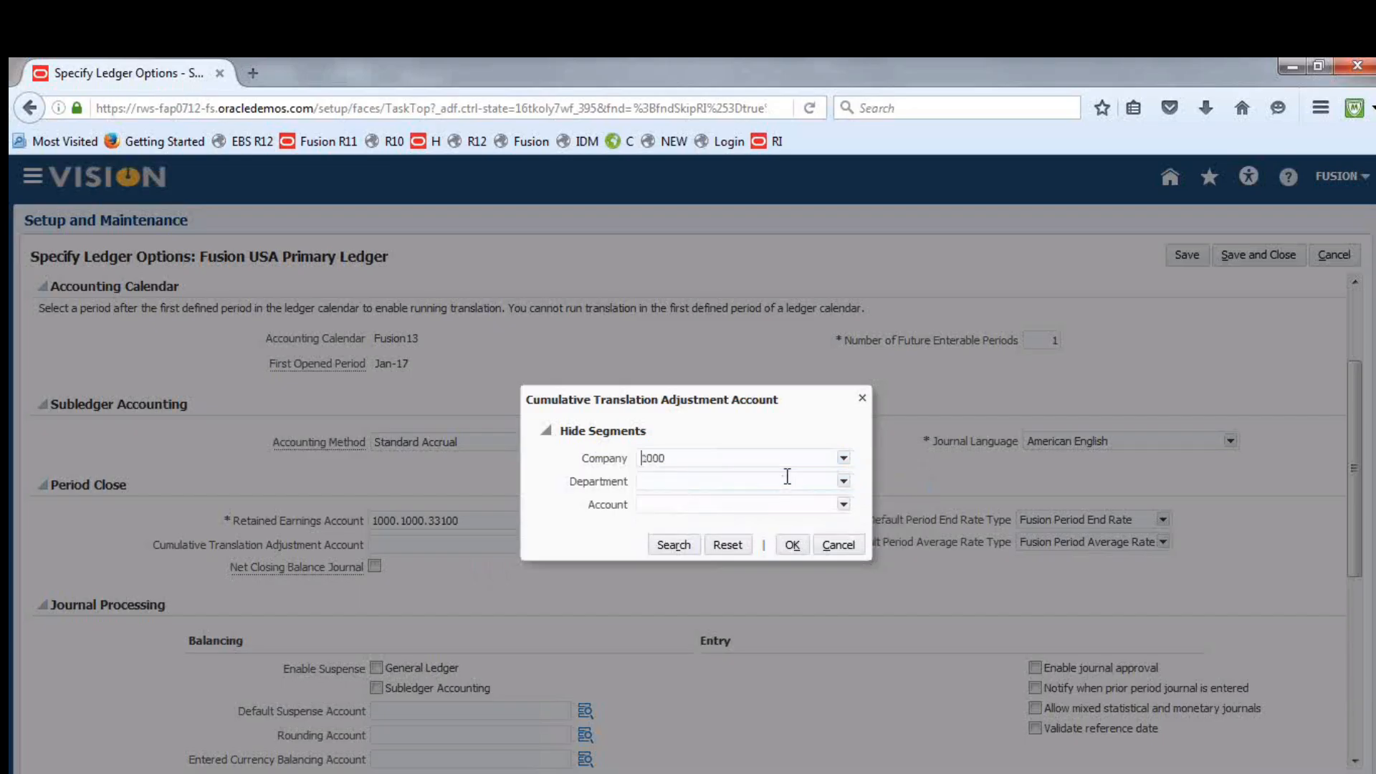
left_click(843, 481)
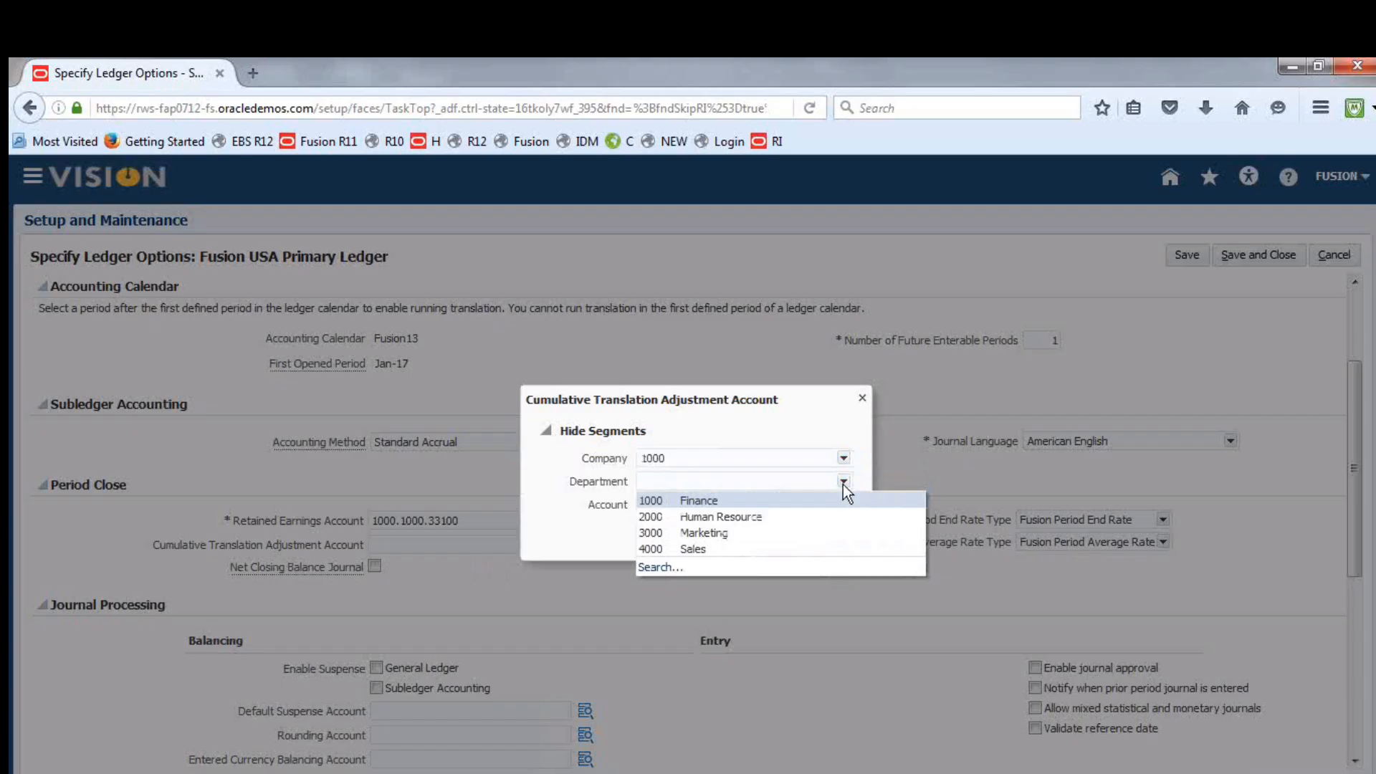
left_click(691, 497)
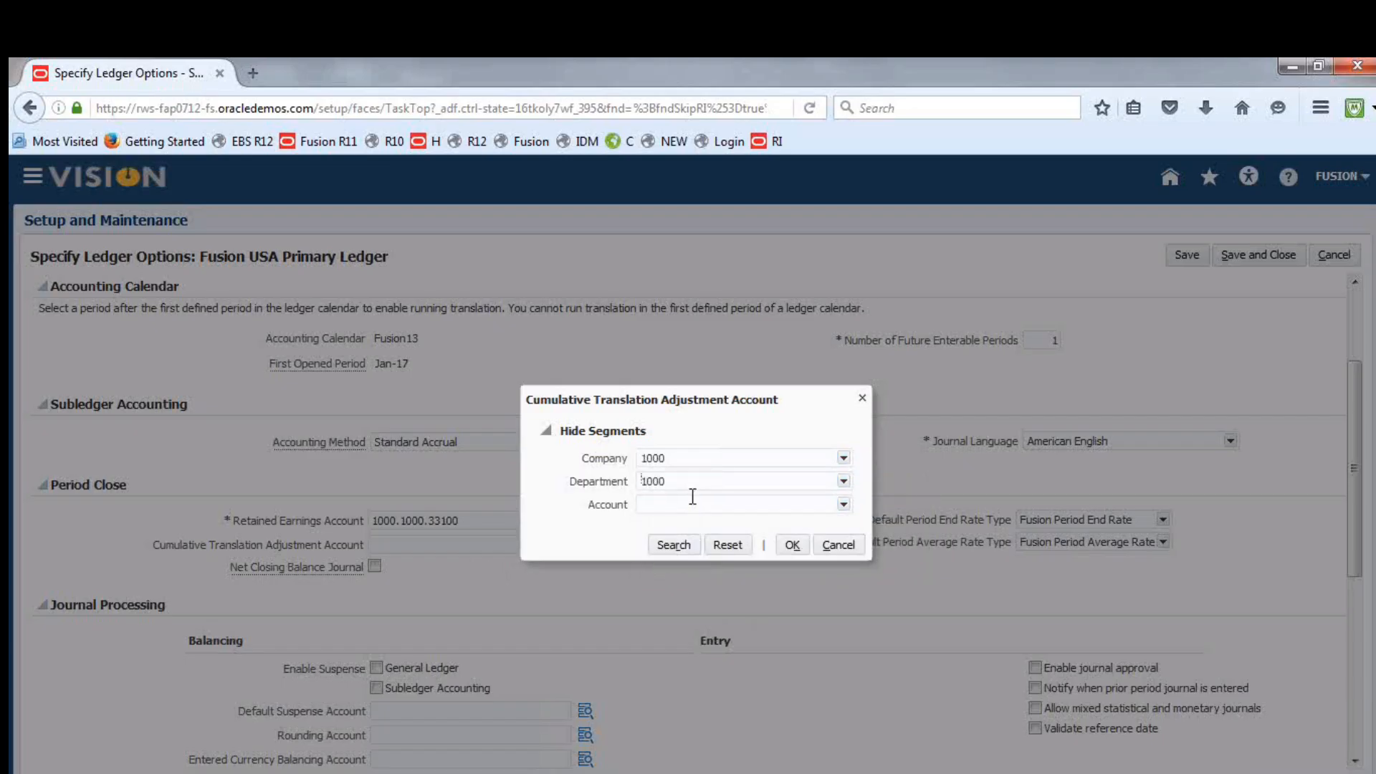
Search accounts by description "Cumul", complete the combination with 35000 Cumulative Translation Adjustment, and save and close the ledger options
left_click(844, 505)
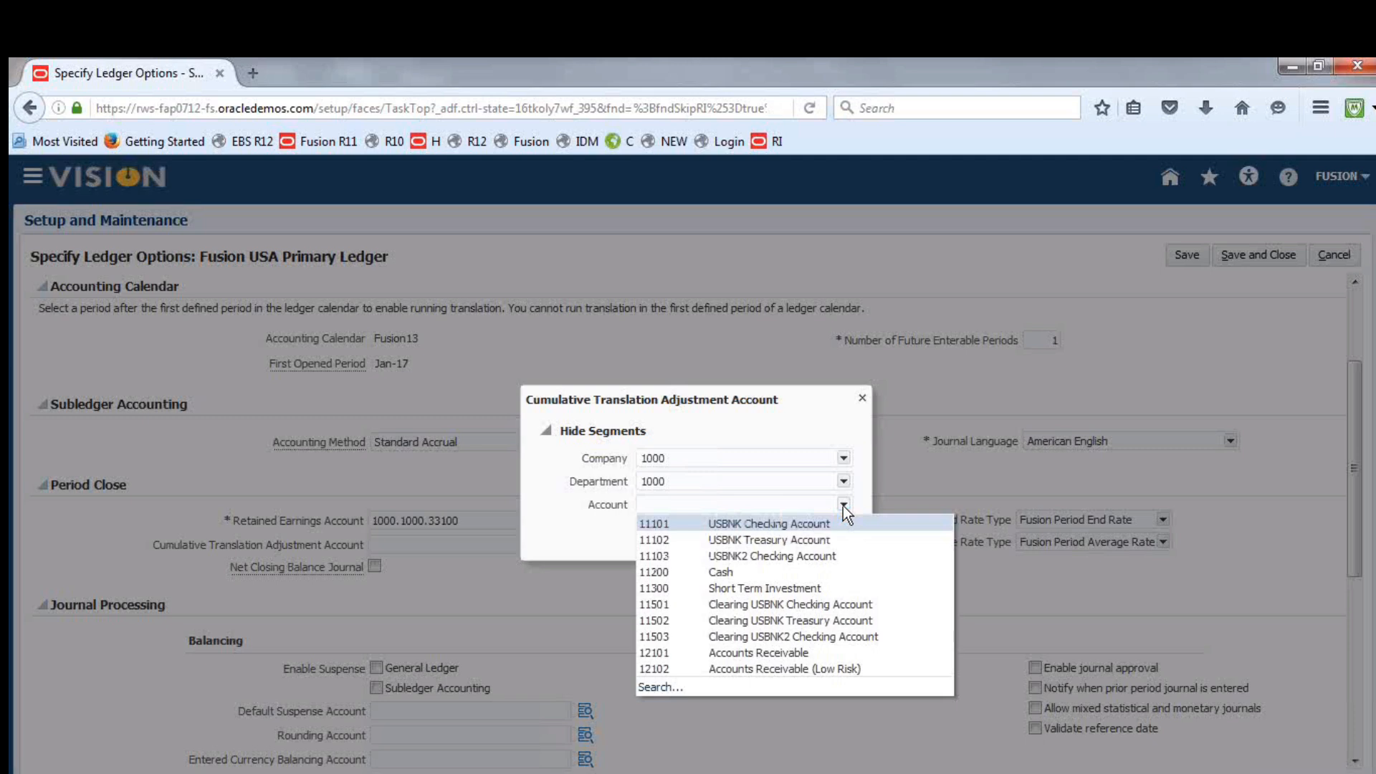
left_click(665, 687)
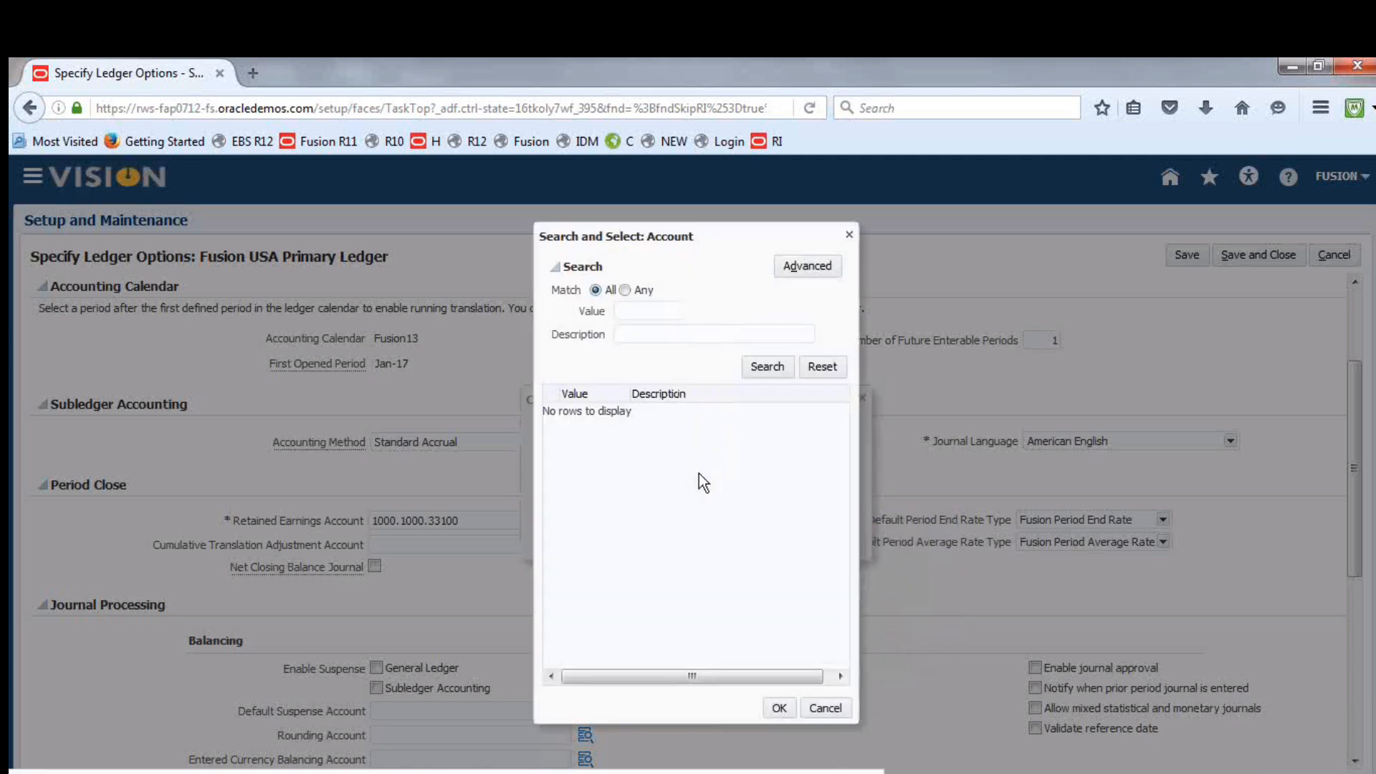
left_click(643, 331)
type("Cumul")
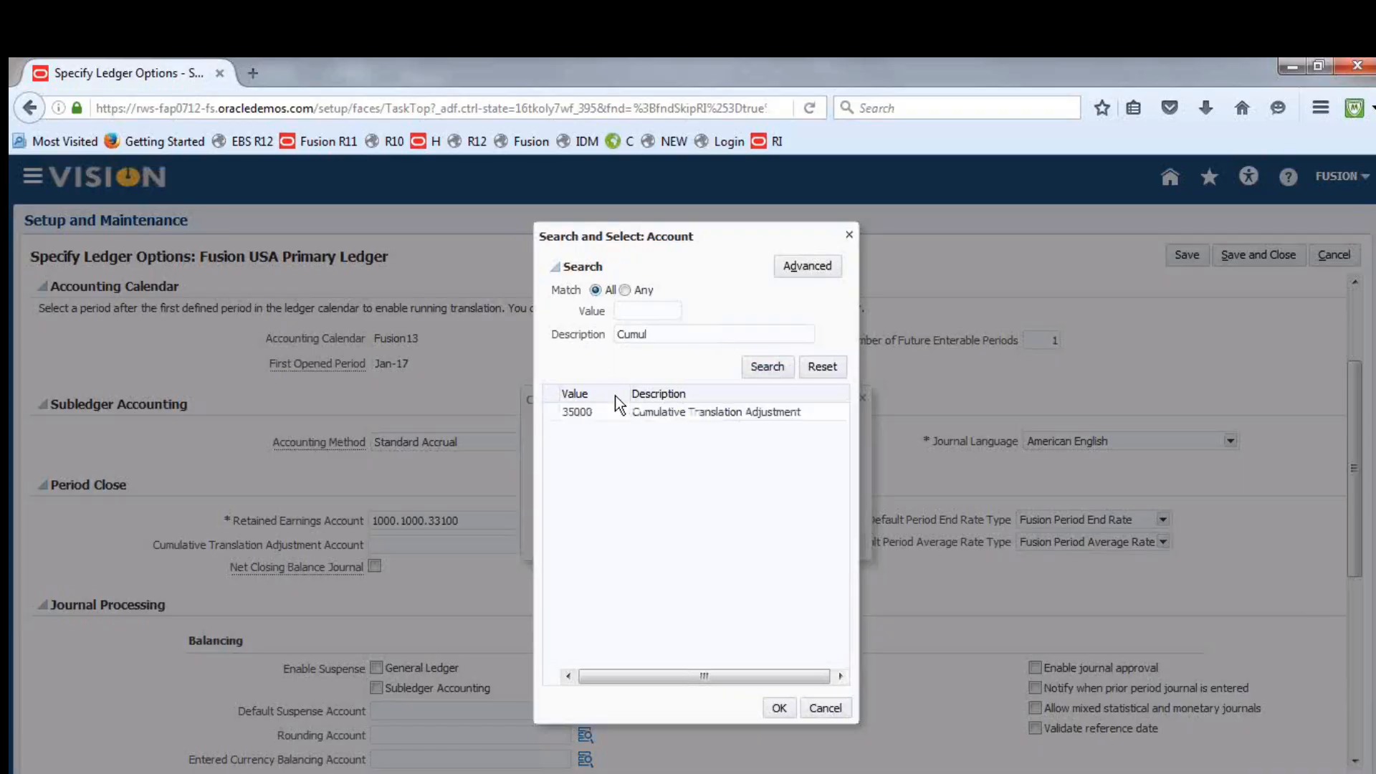
left_click(665, 413)
left_click(779, 708)
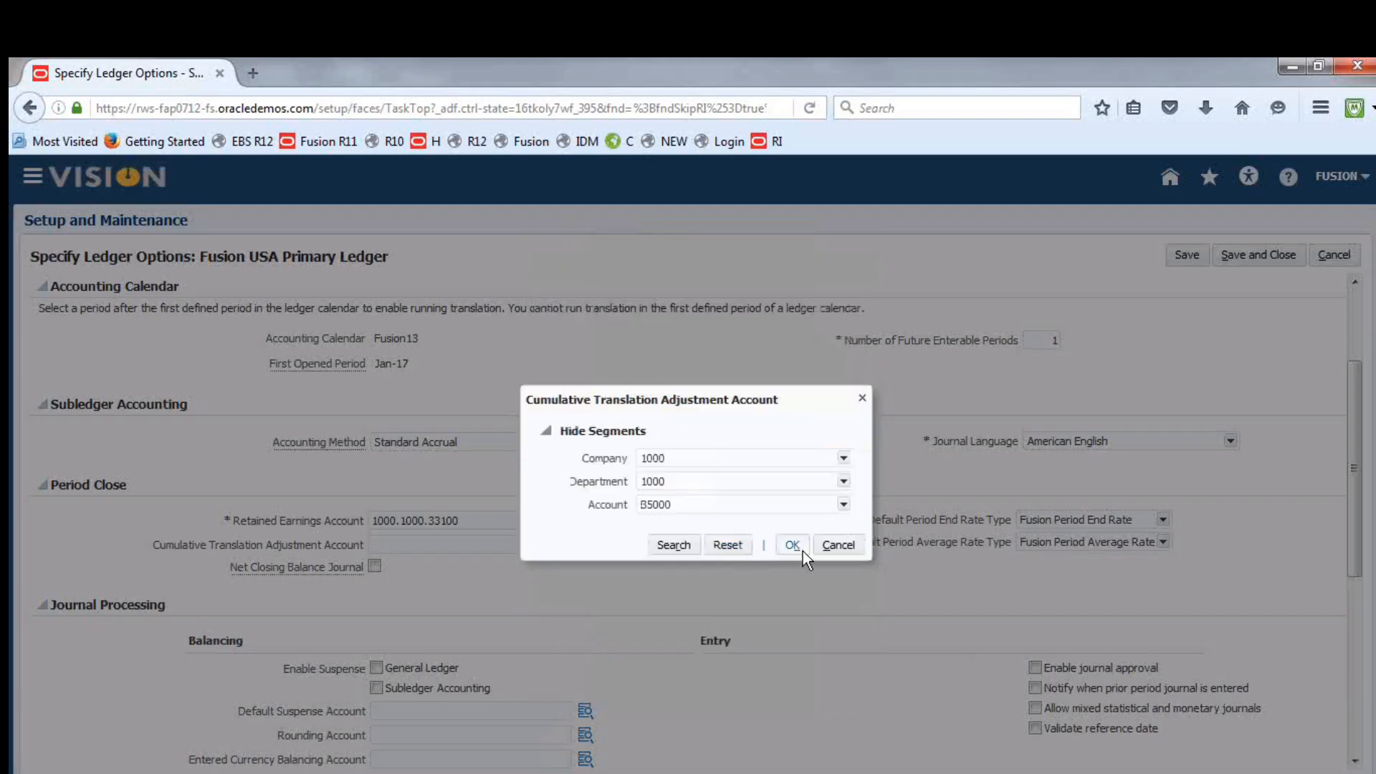
left_click(793, 545)
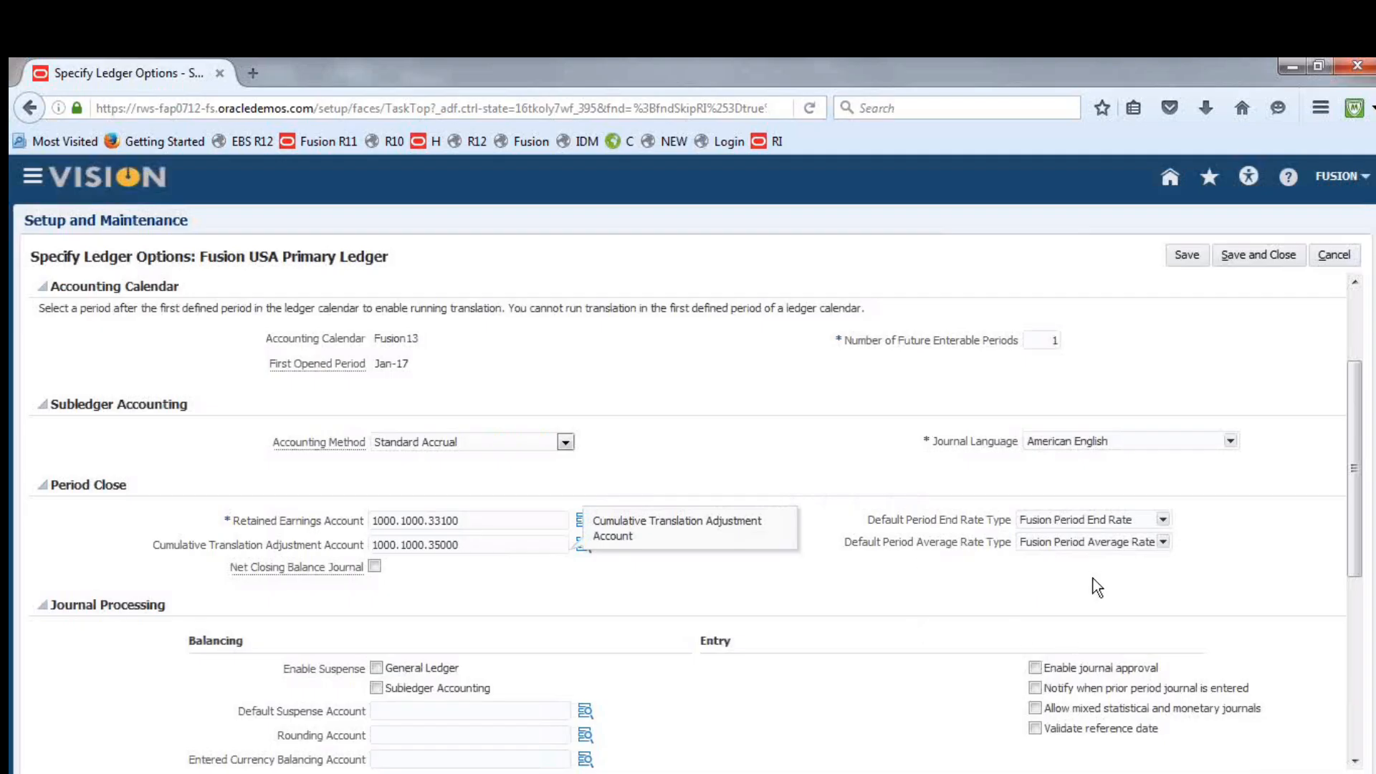
left_click(1267, 255)
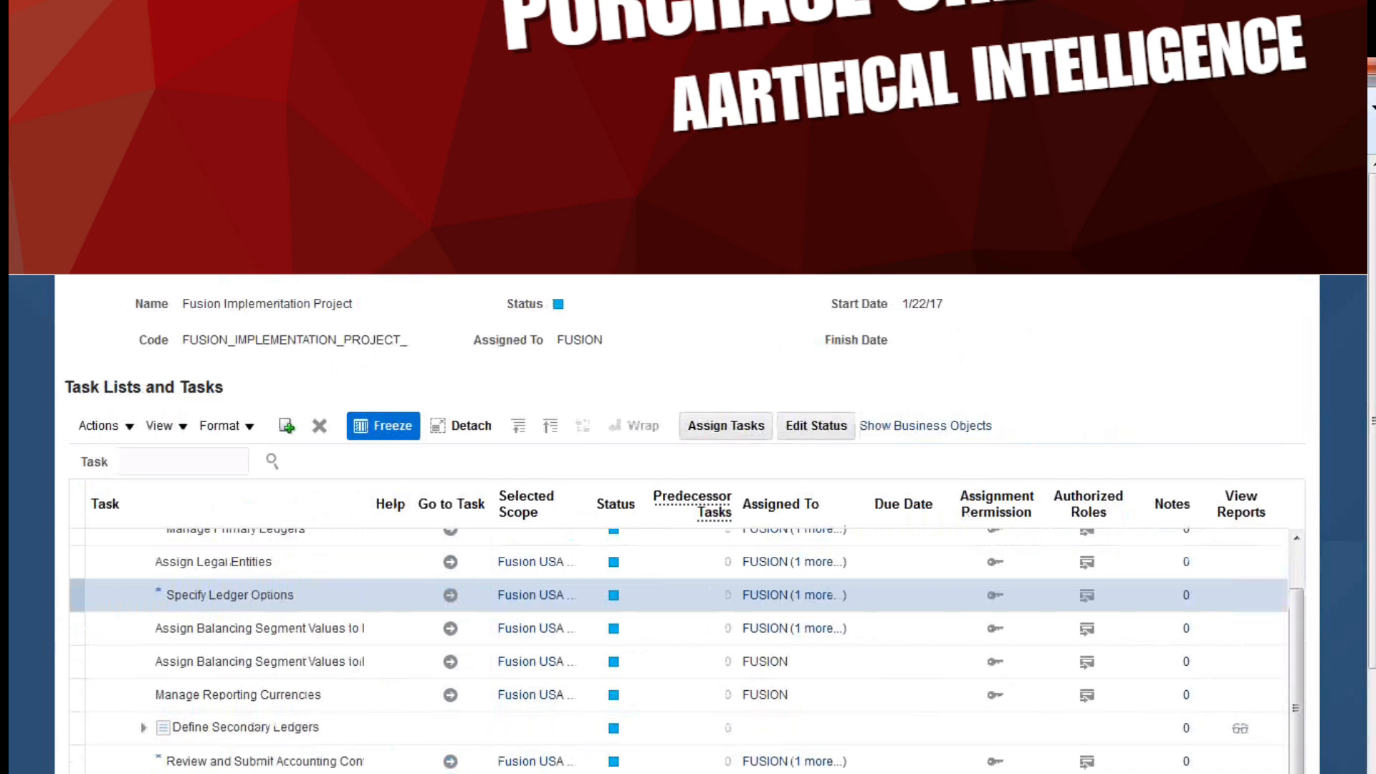
Switch to the Excel class notes, review the Translation items from creating rate types to setting rates, and return to Firefox
key("alt+Tab")
left_click(114, 493)
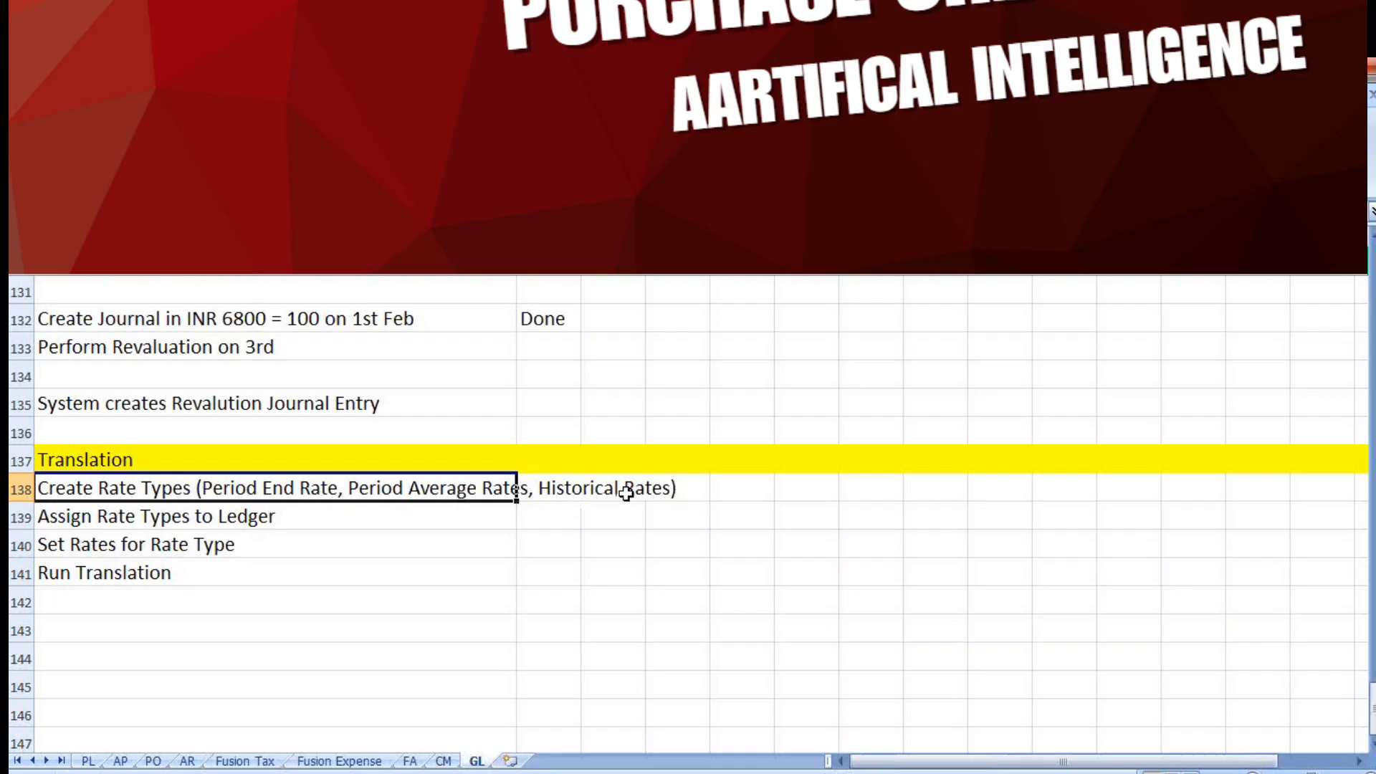
left_click(129, 507)
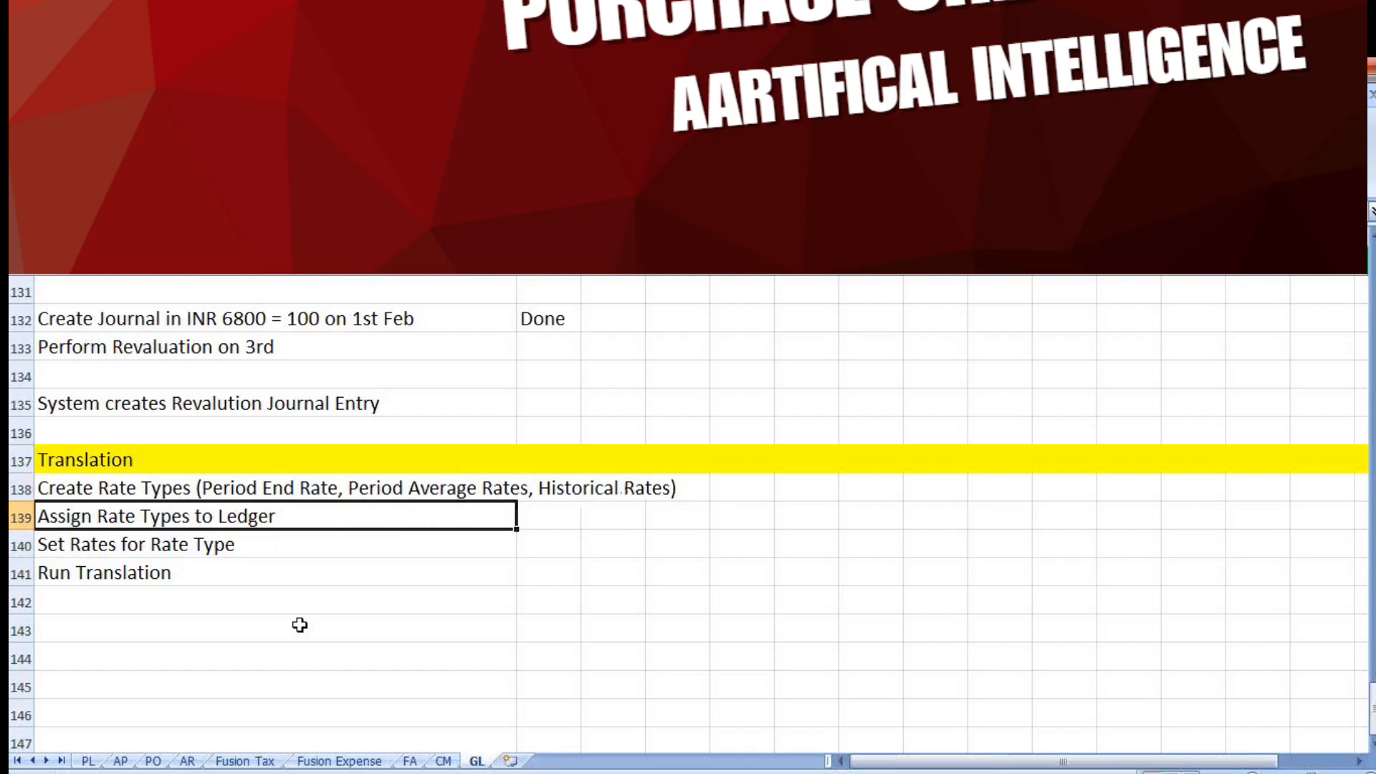
left_click(188, 547)
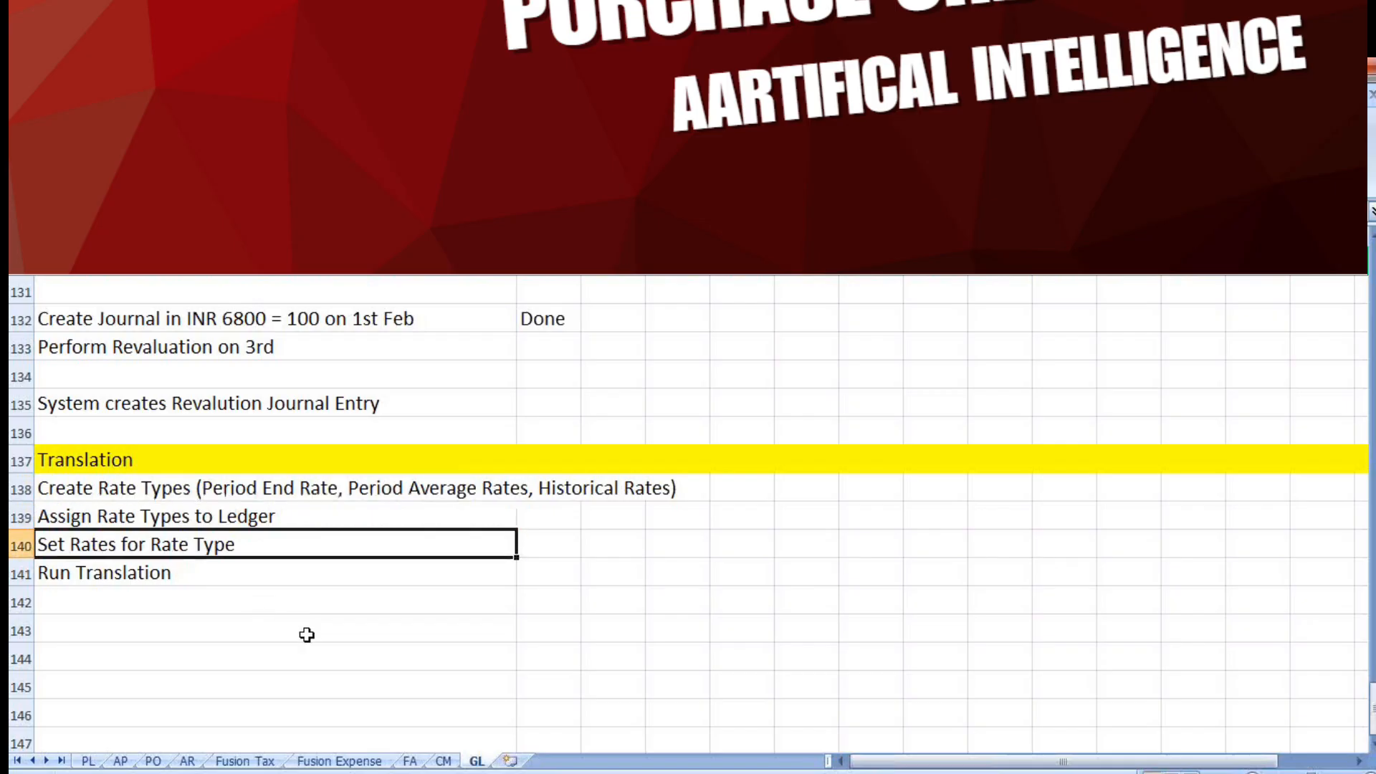
key("alt+Tab")
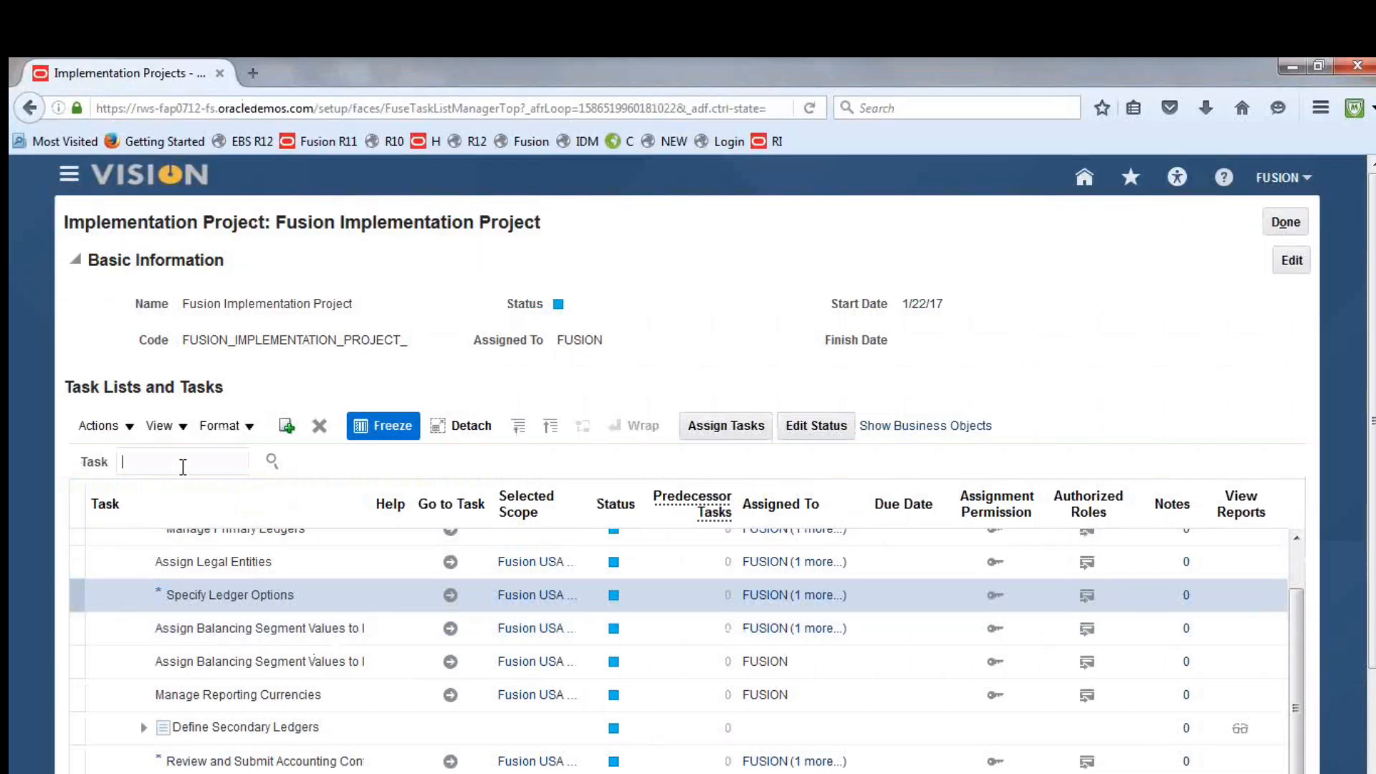
Search the project's tasks for "daily rates" and open Manage Daily Rates under Procurement, Define Currencies and Currency Rates
left_click(183, 467)
type("daily rates")
key("Return")
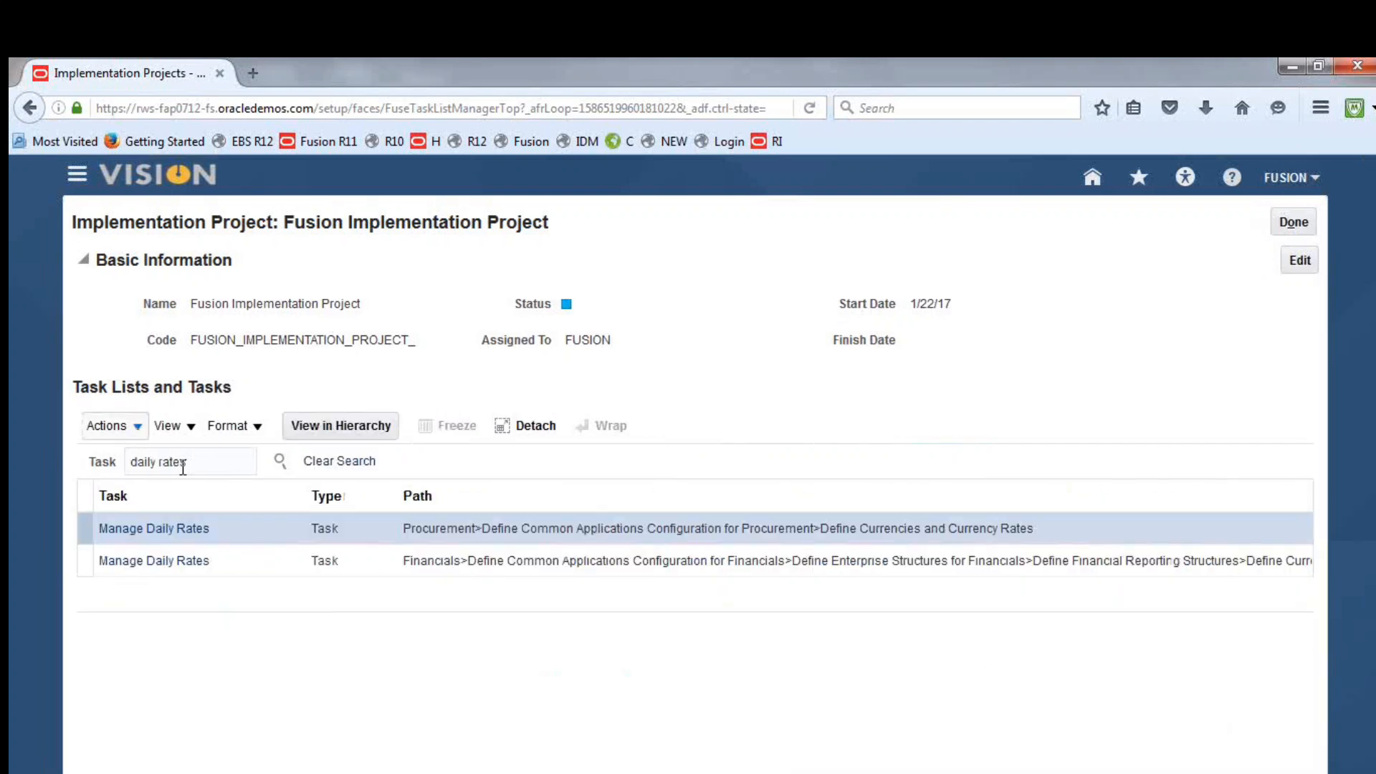
left_click(157, 530)
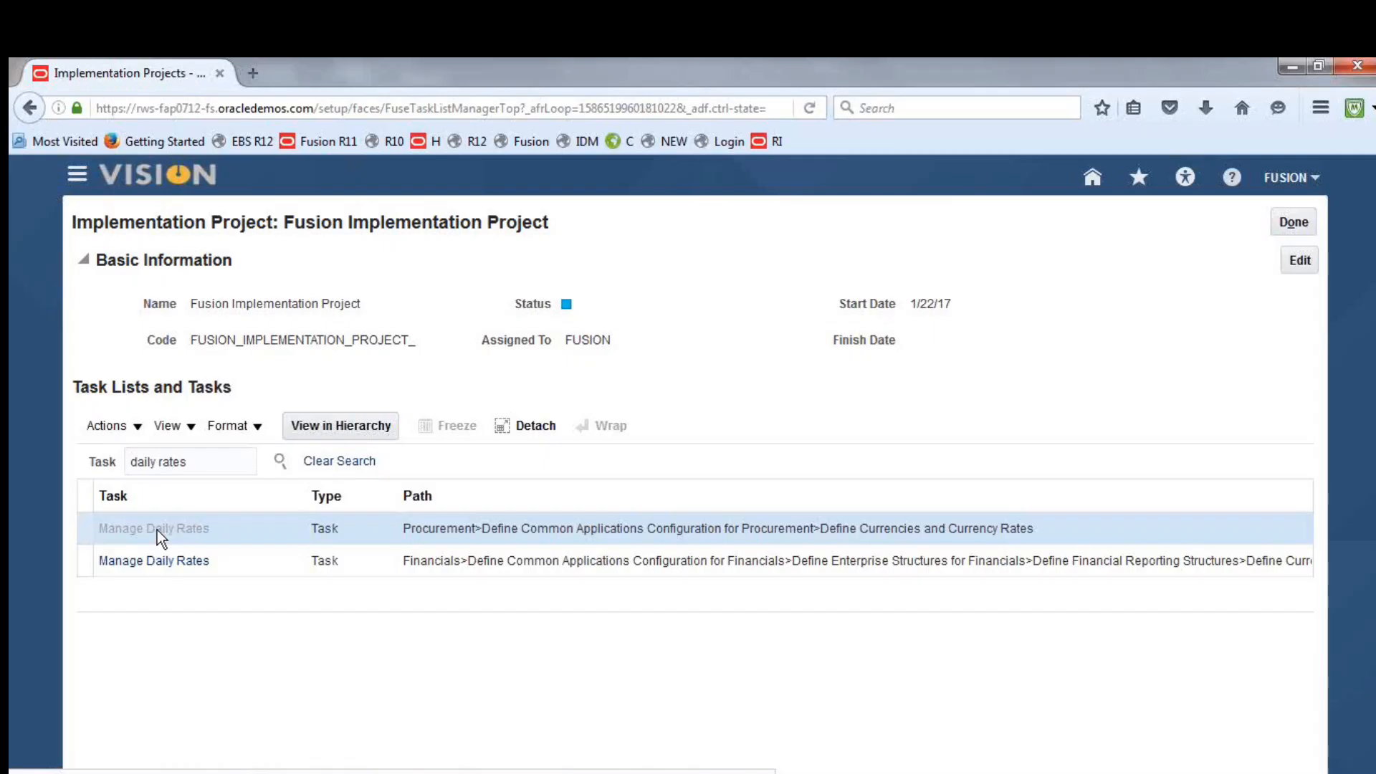
left_click(157, 531)
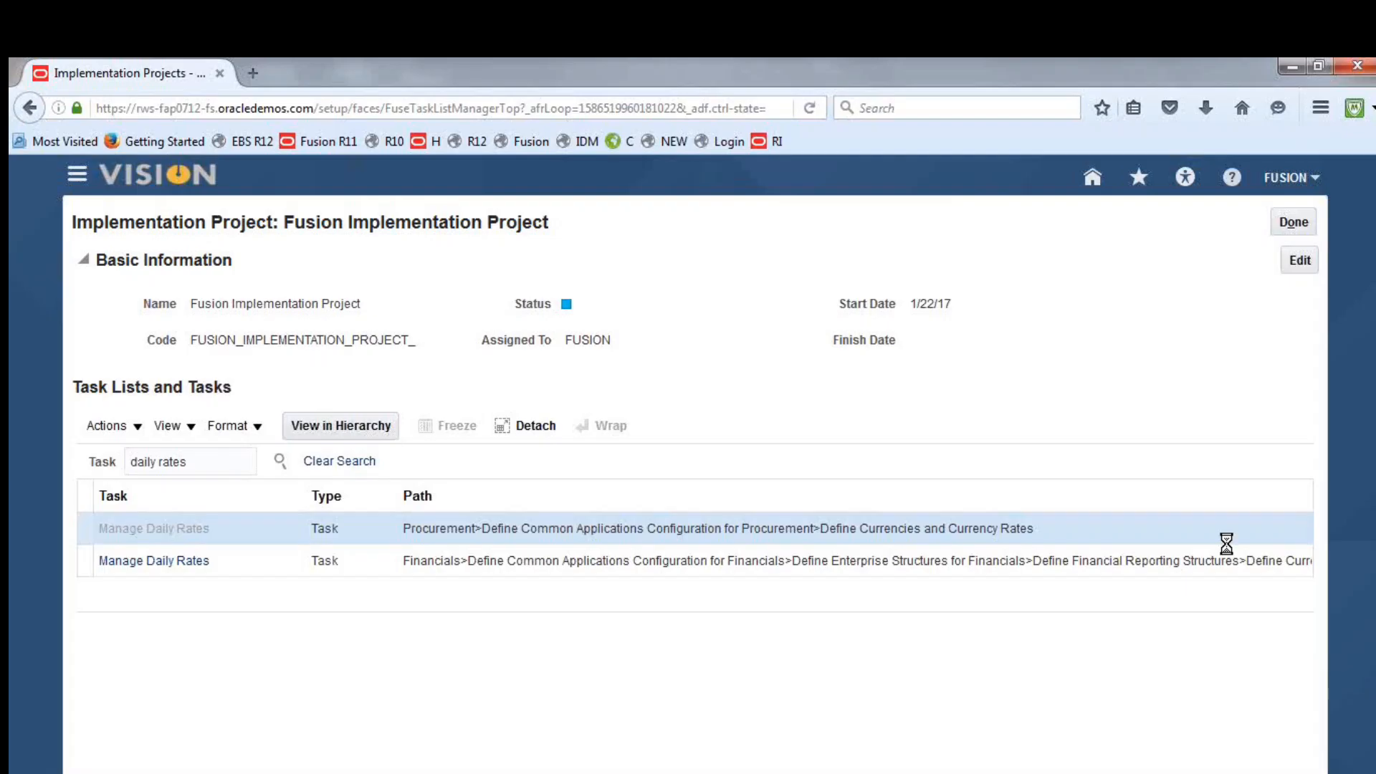
Check the computer's network connection status and look through the available wireless networks
left_click(1200, 773)
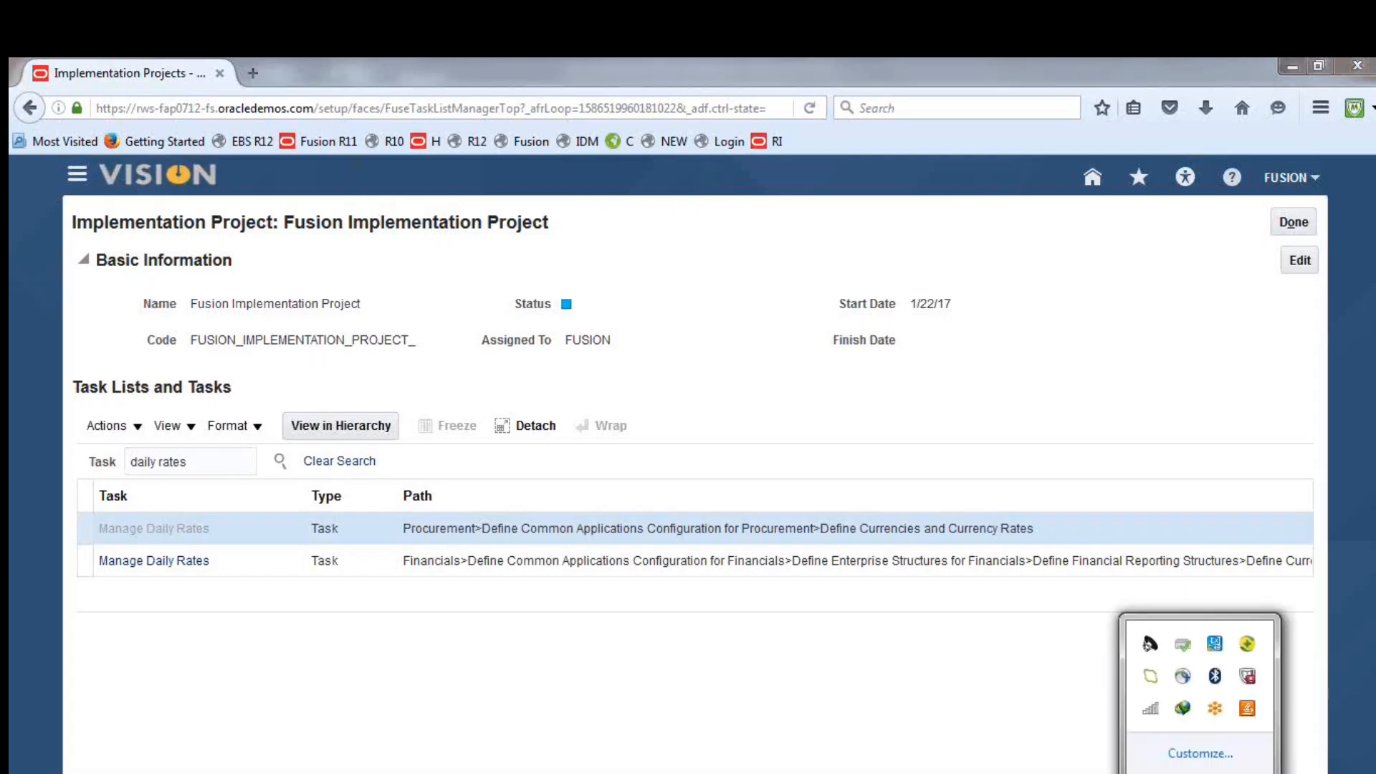
left_click(1151, 716)
left_click(1151, 716)
left_click(1151, 717)
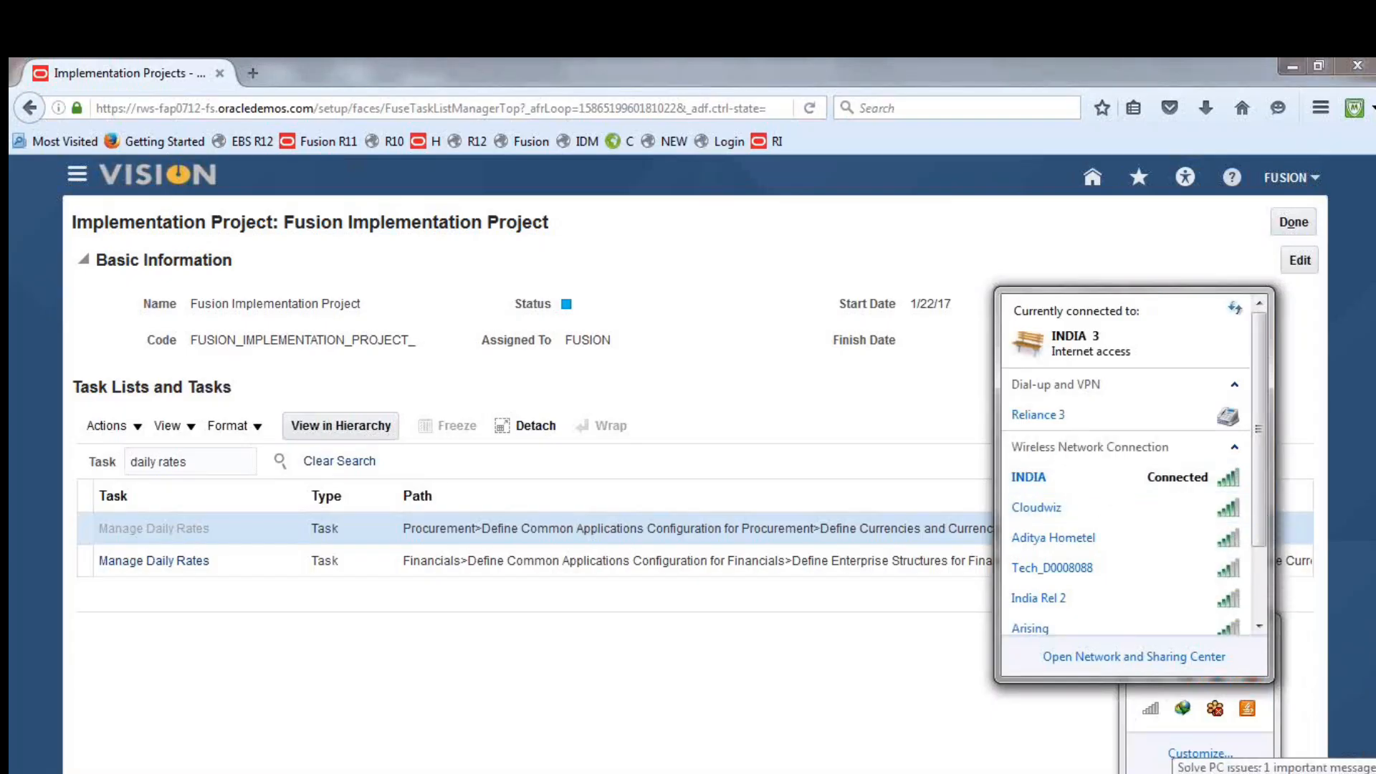
left_click(1200, 773)
left_click(1200, 773)
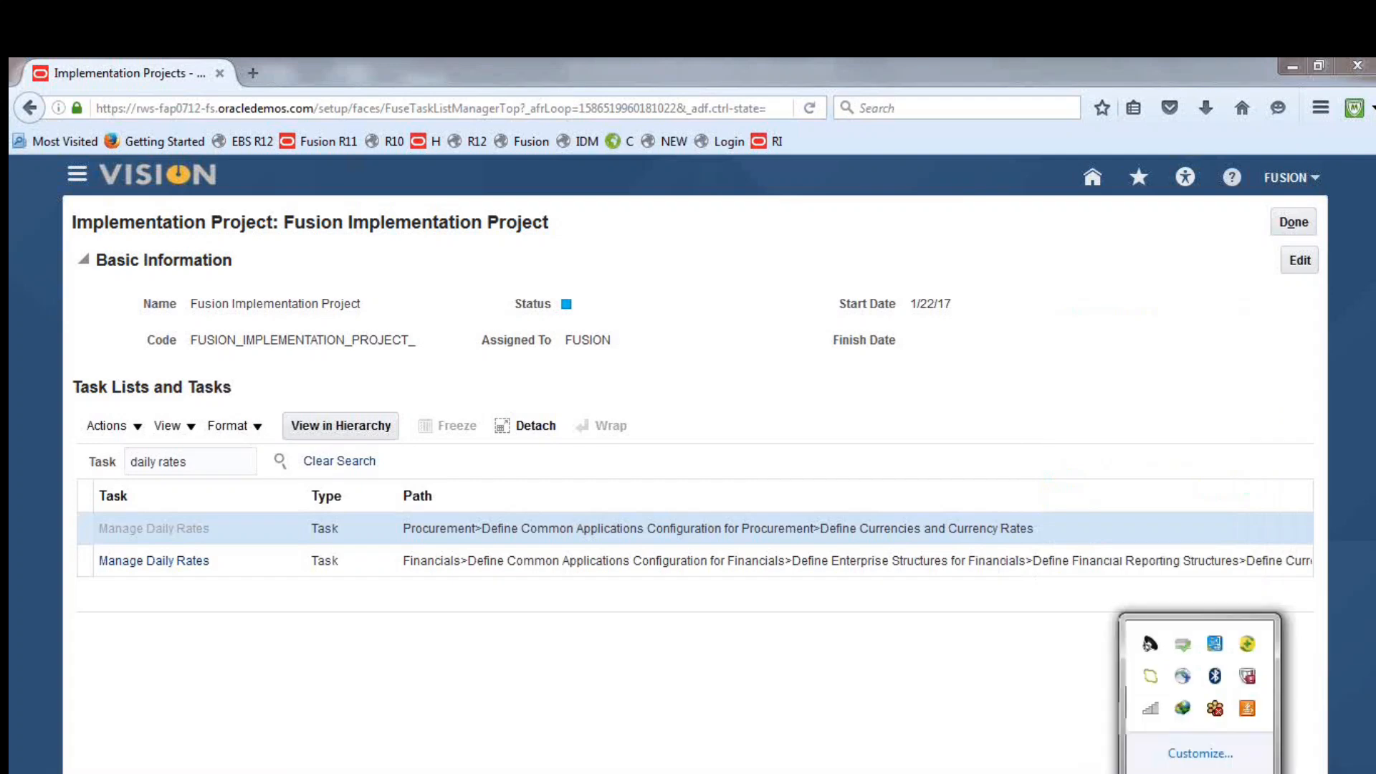
left_click(1152, 711)
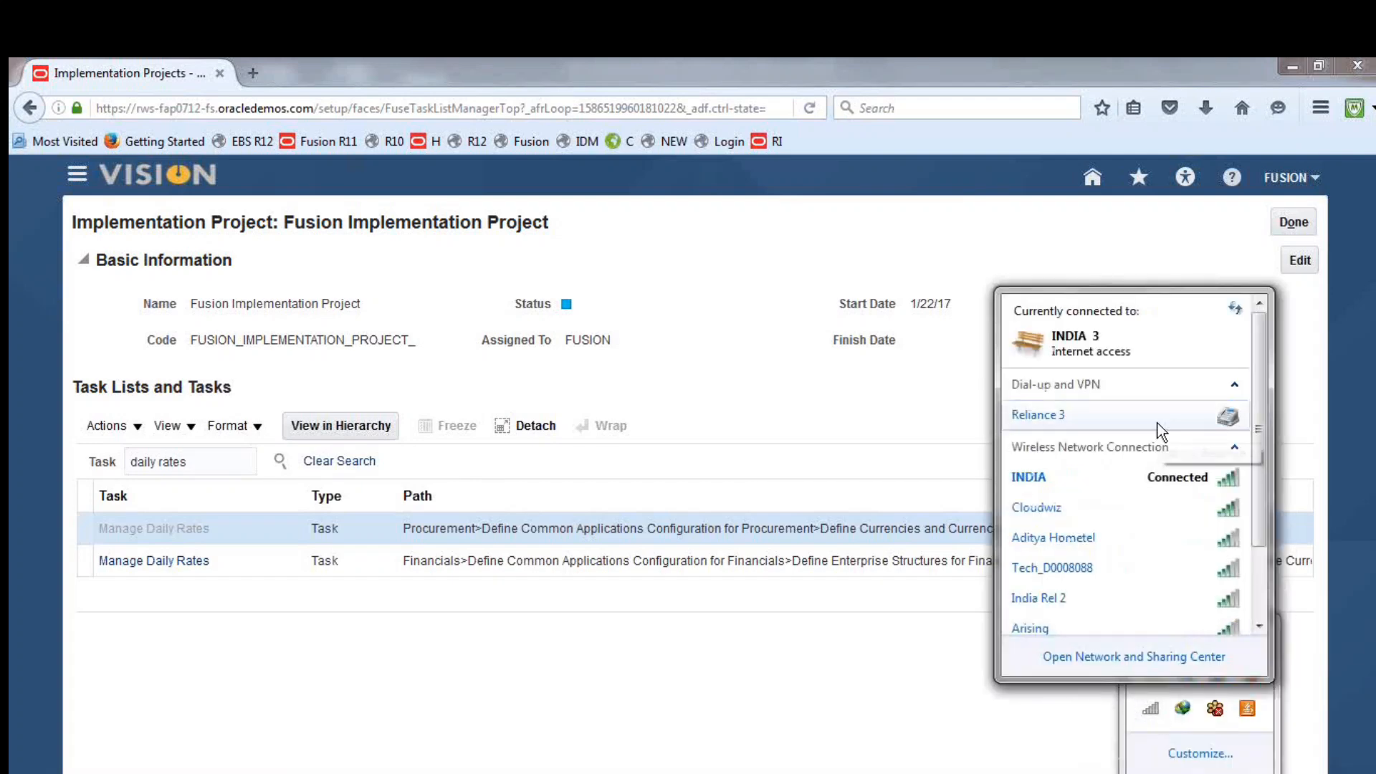
scroll(1261, 477, "down", 1)
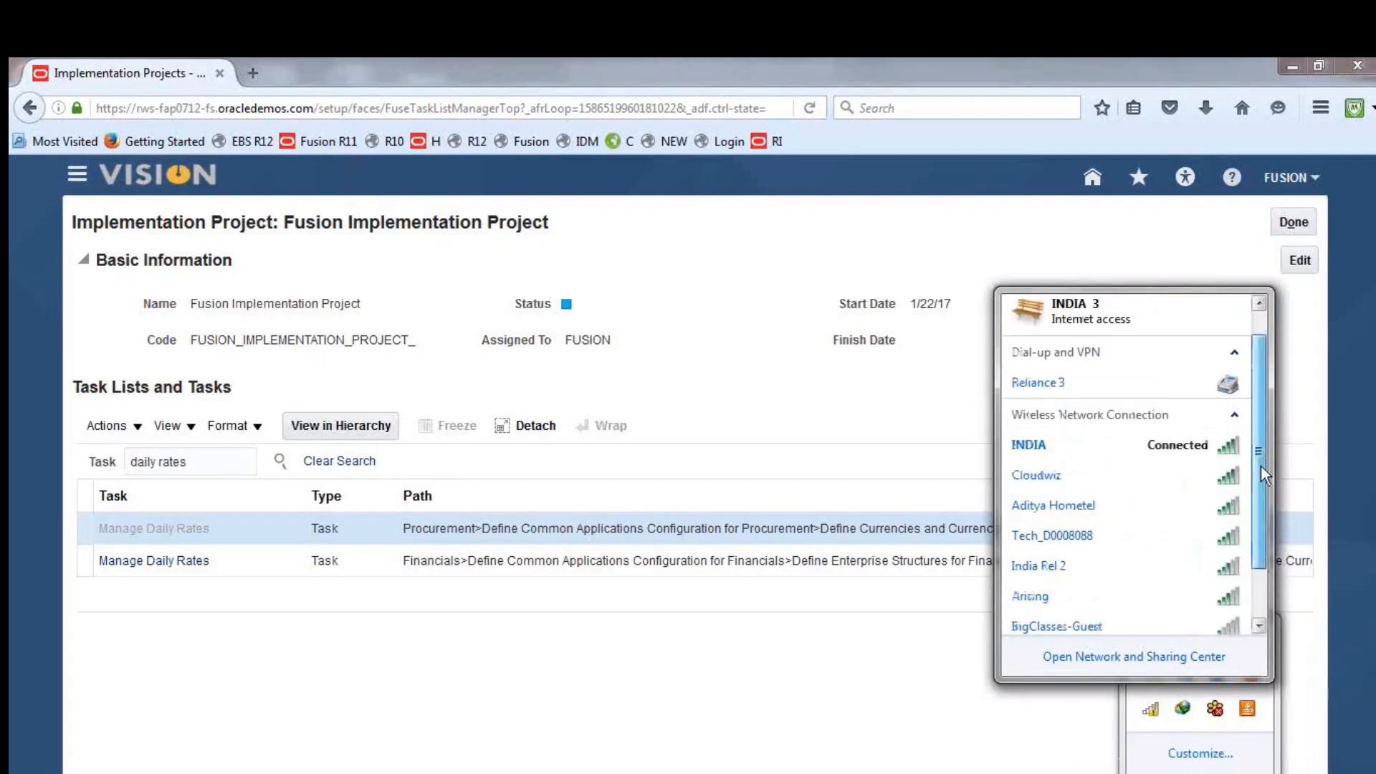
left_click_drag(1262, 466, 1264, 403)
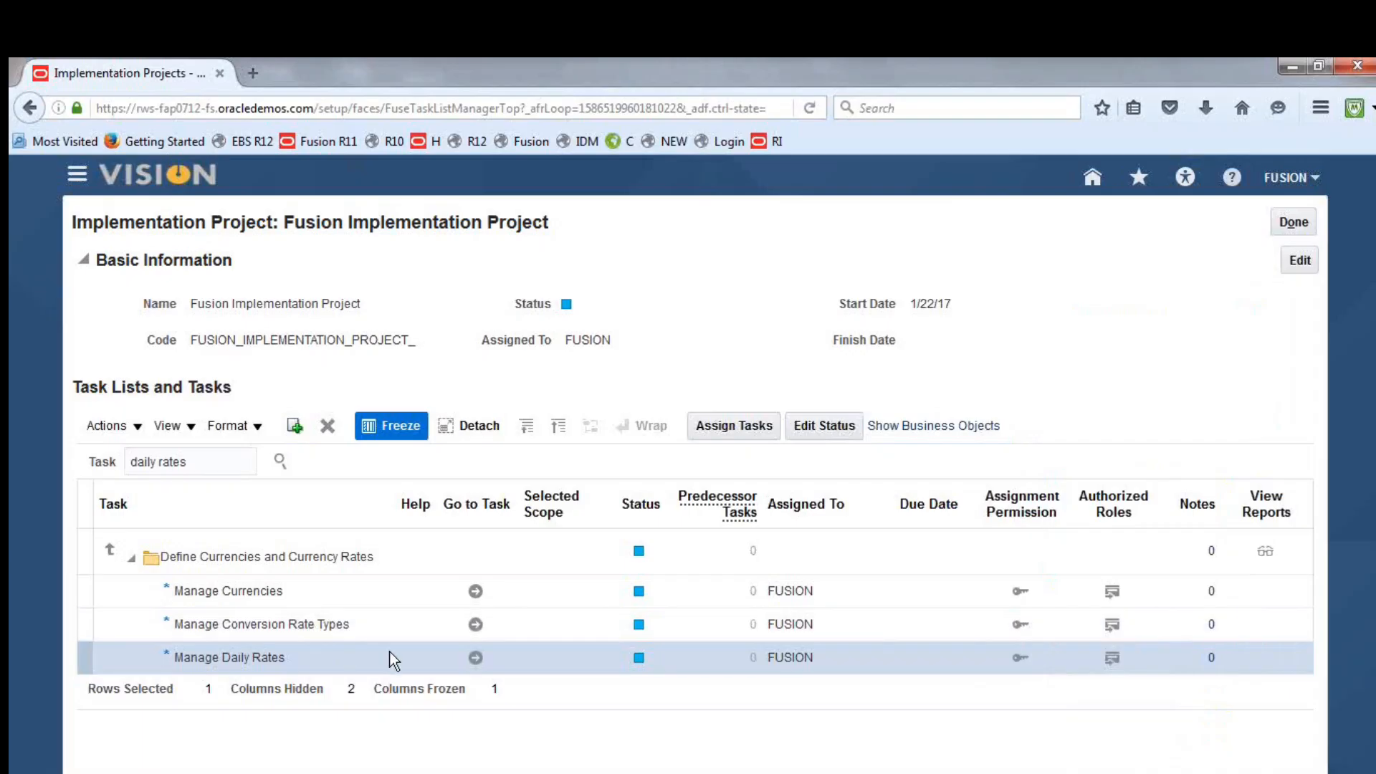
From the Manage Daily Rates task, open the CreateDailyRates.xlsx daily rates spreadsheet in Excel and accept connecting to the application URL
left_click(475, 657)
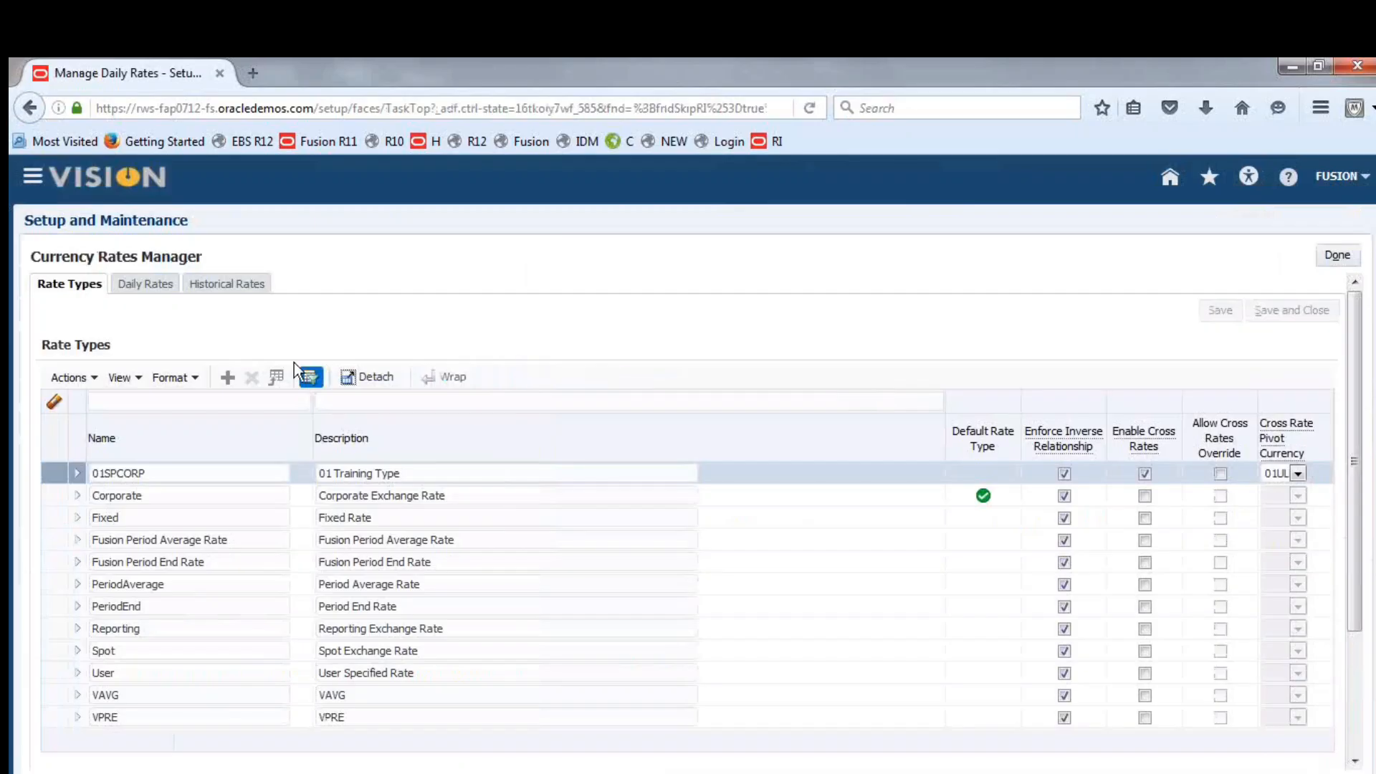
left_click(142, 286)
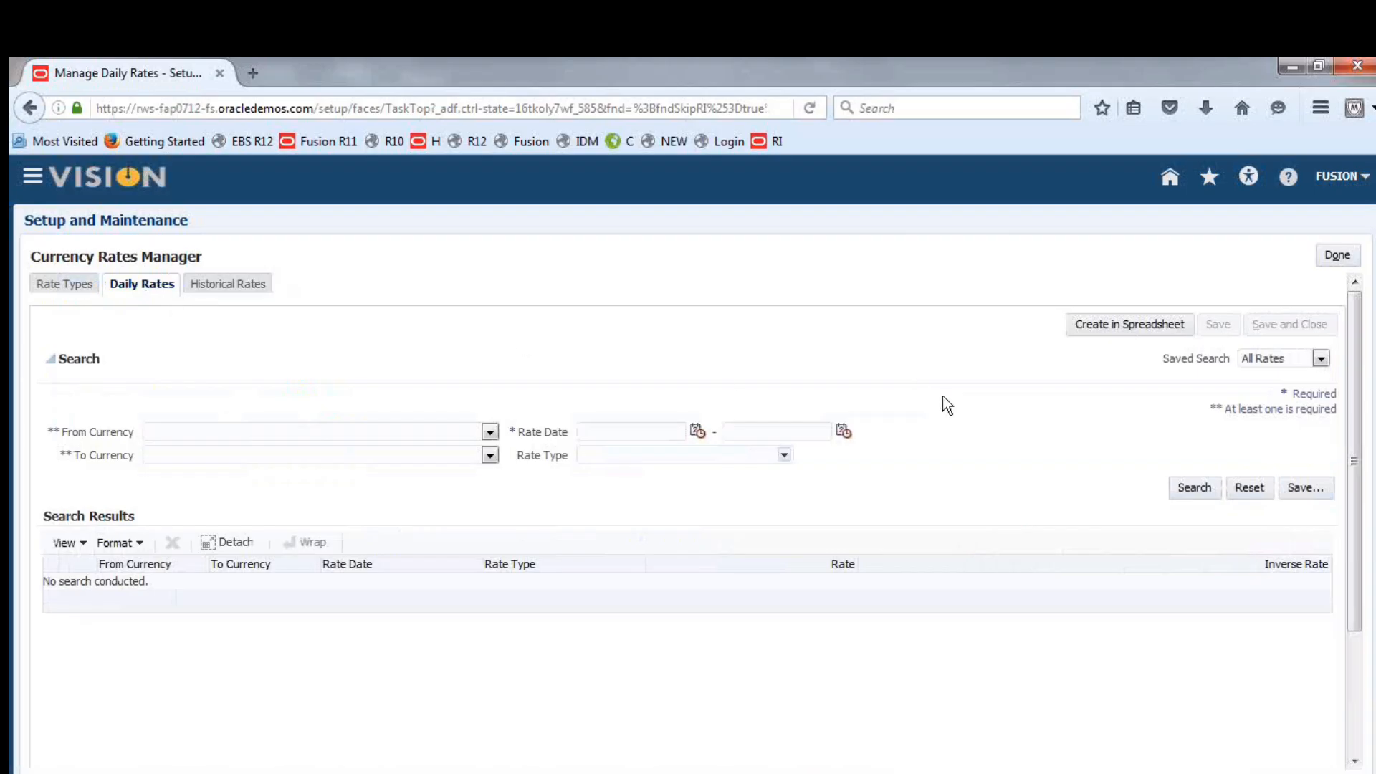
left_click(1111, 322)
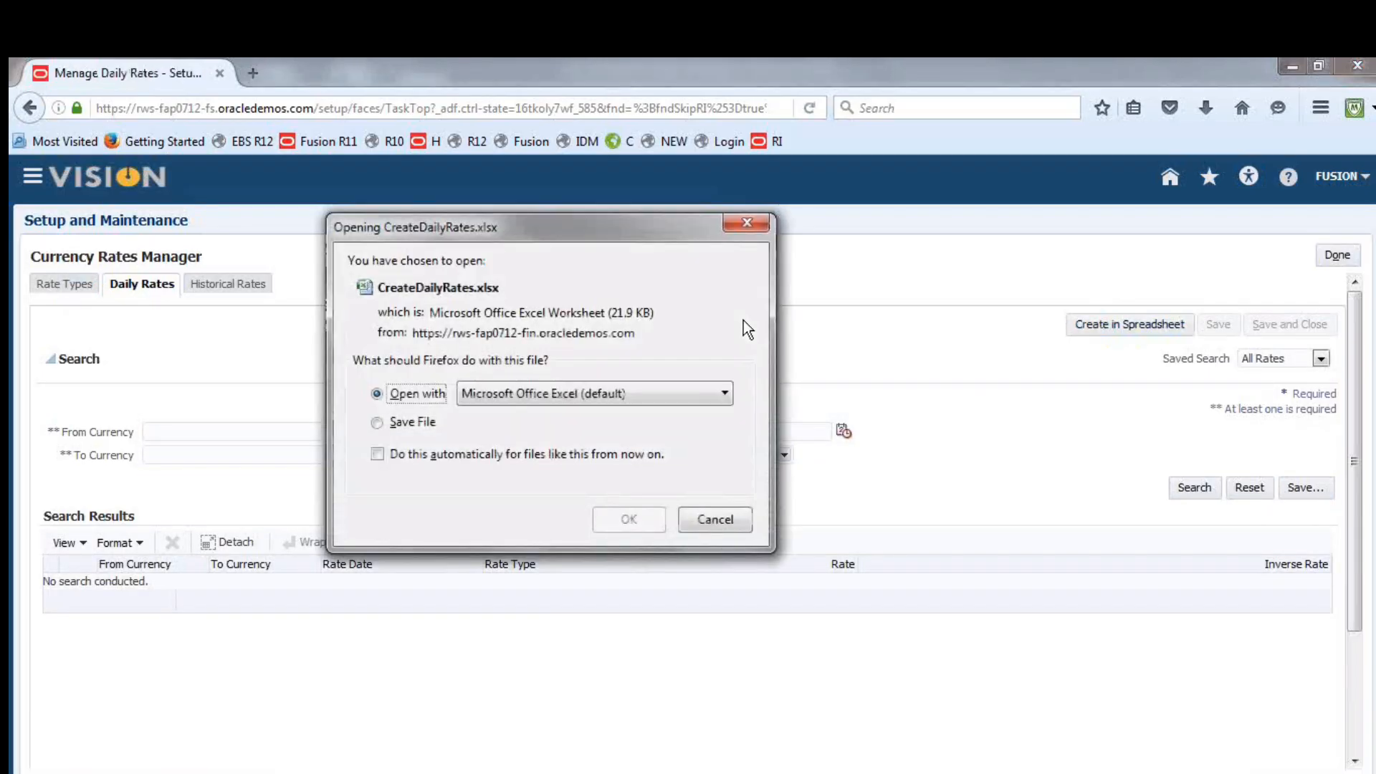
left_click(642, 519)
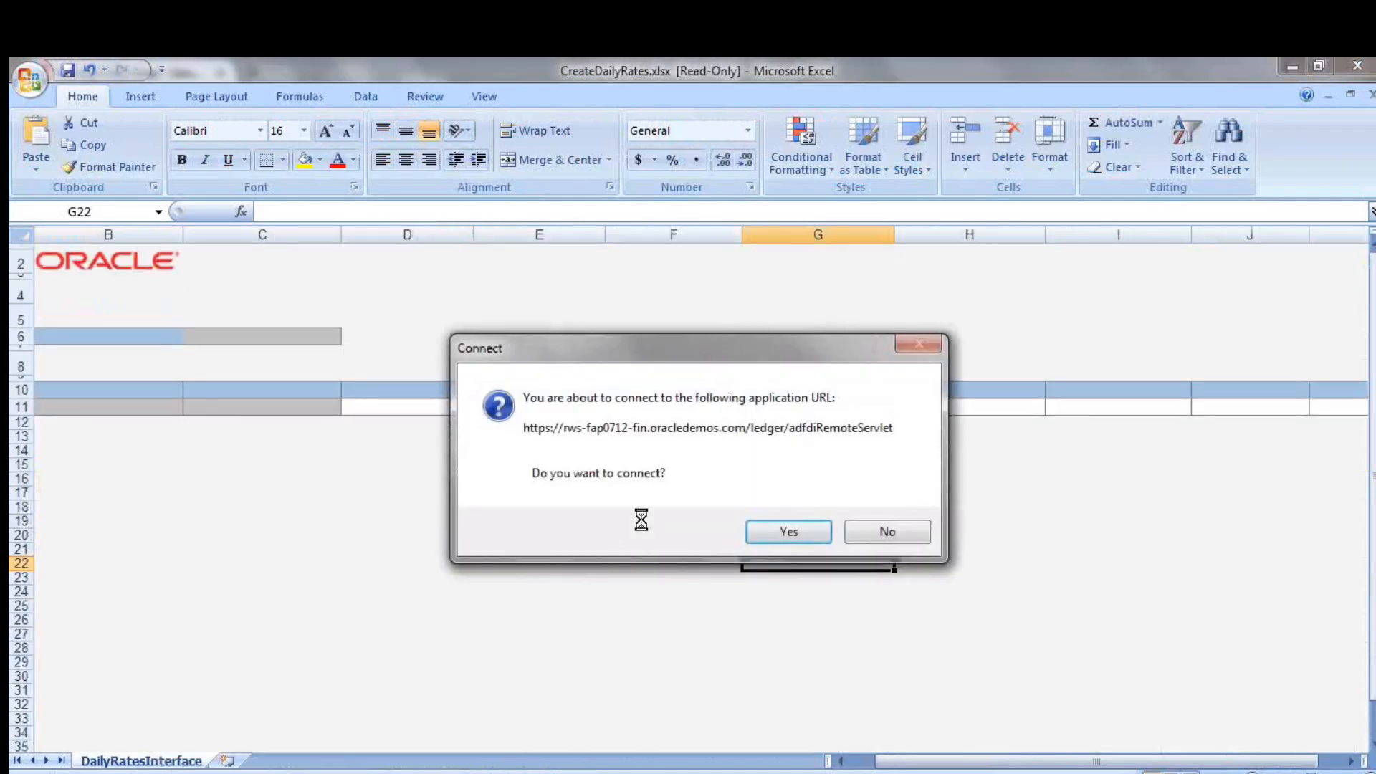
left_click(786, 531)
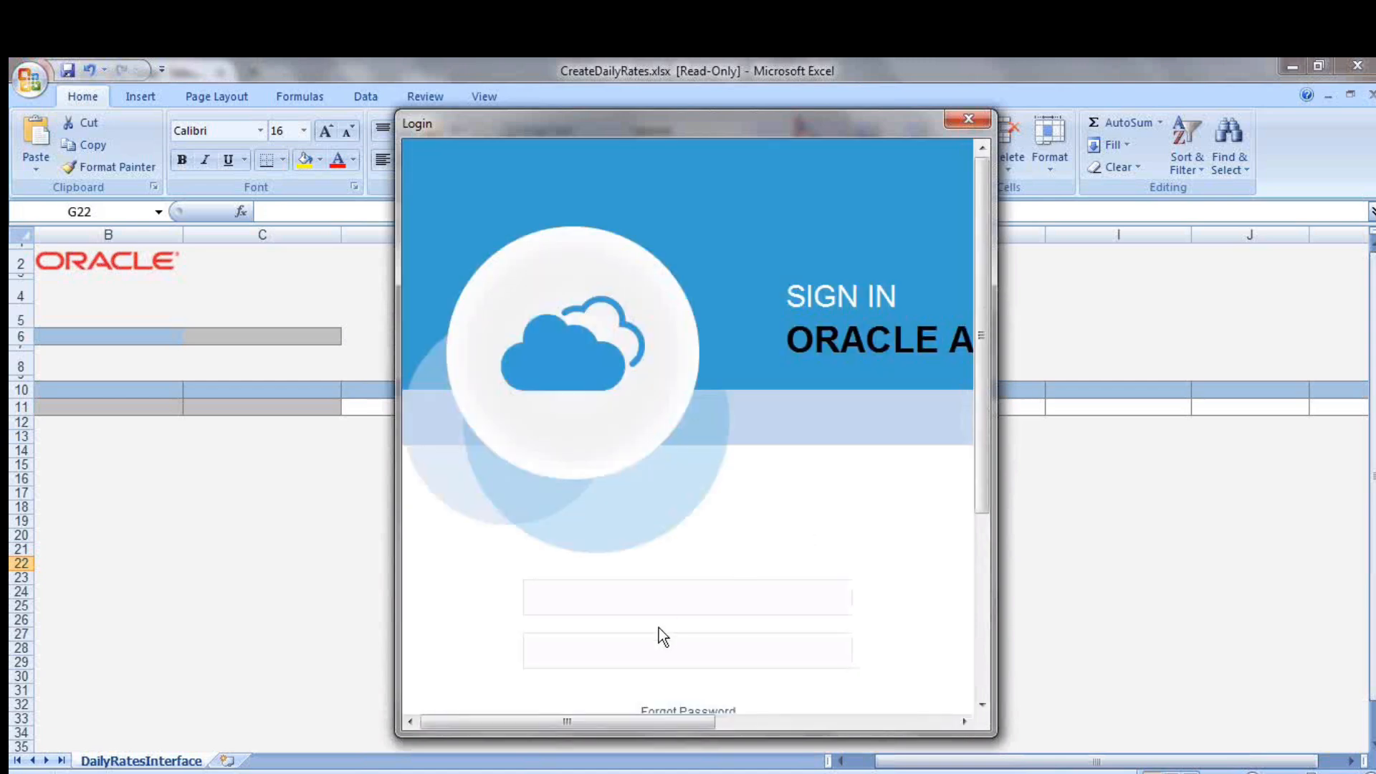
Sign in to Oracle Applications with the user name and account password, and dismiss the client-server version check
type("fusion")
key("Tab")
type("***********")
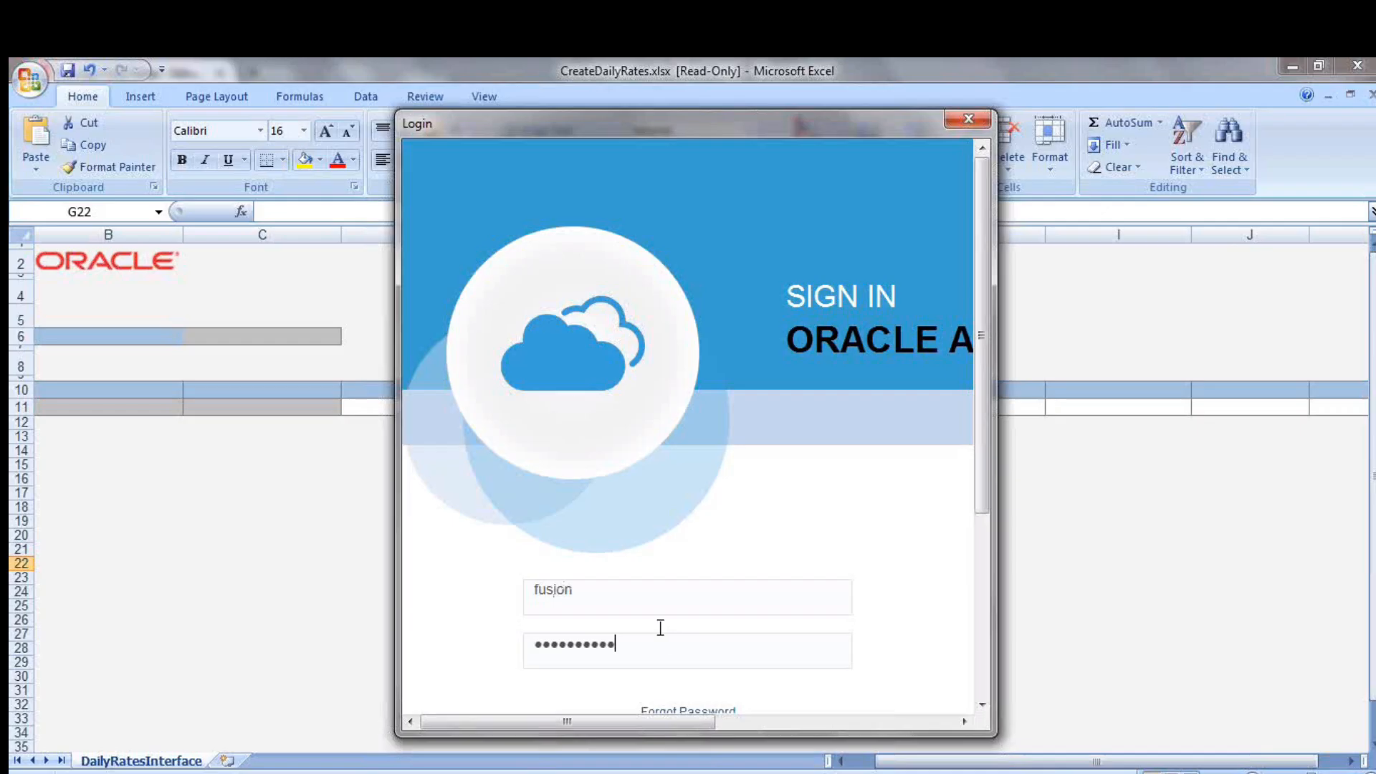
scroll(982, 442, "down", 2)
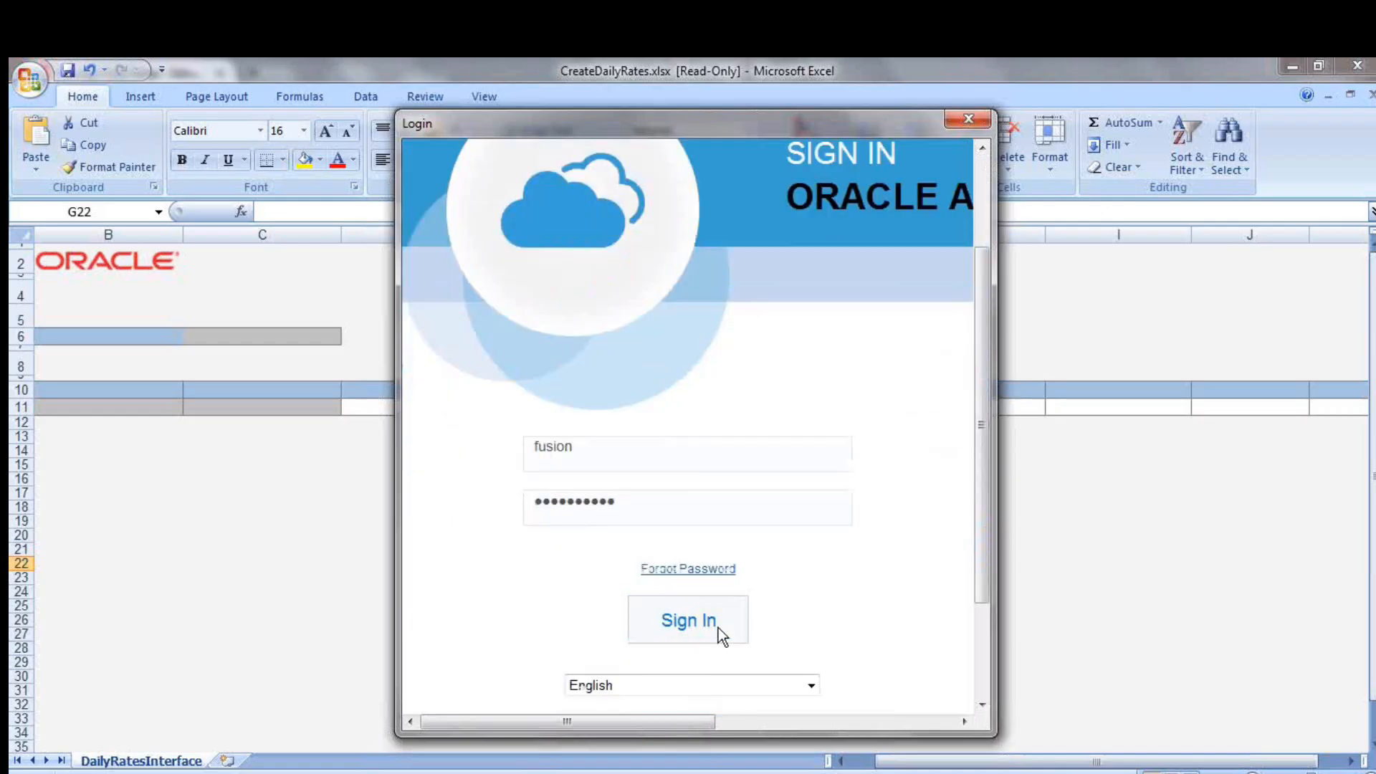
left_click(718, 628)
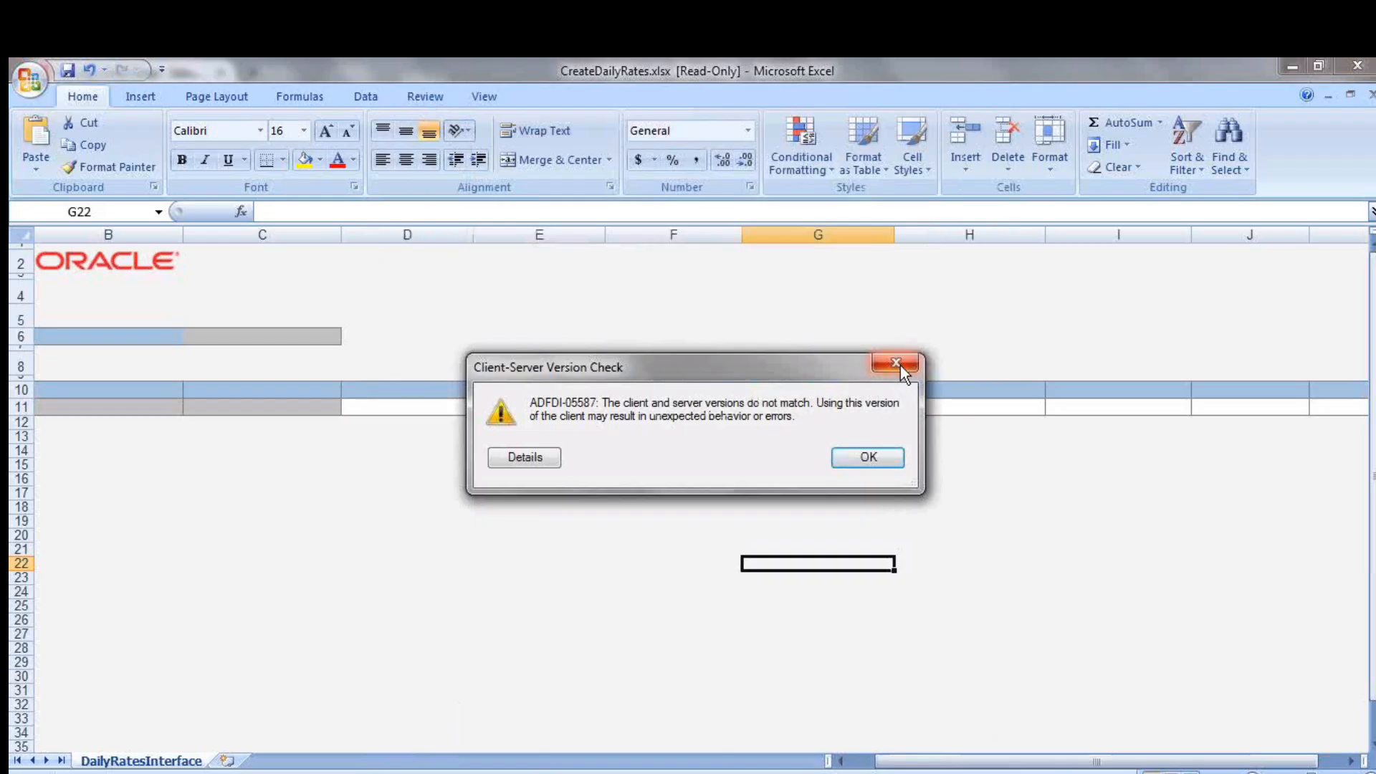
left_click(897, 365)
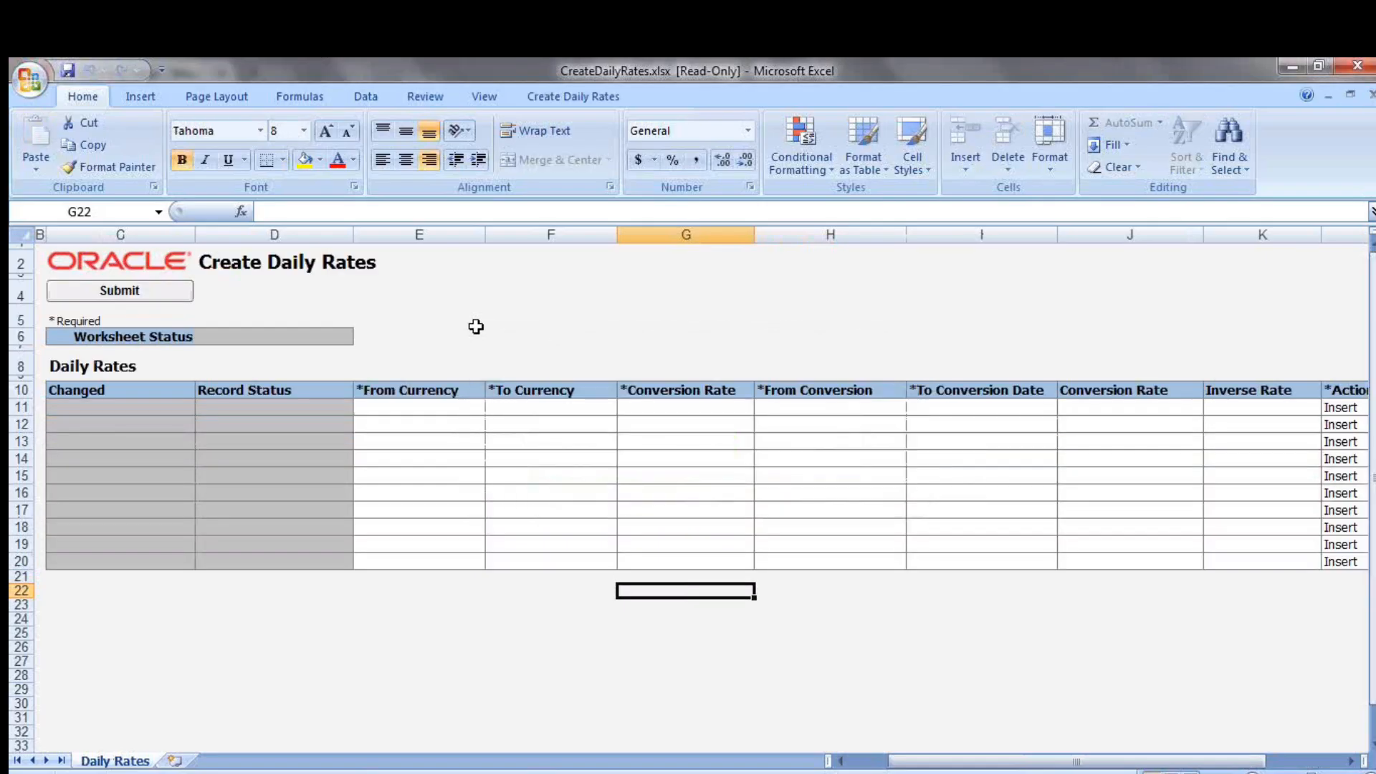
Fill the first daily rates row with From Currency USD, To Currency AED and rate type Fusion Period Average Rate
left_click(400, 410)
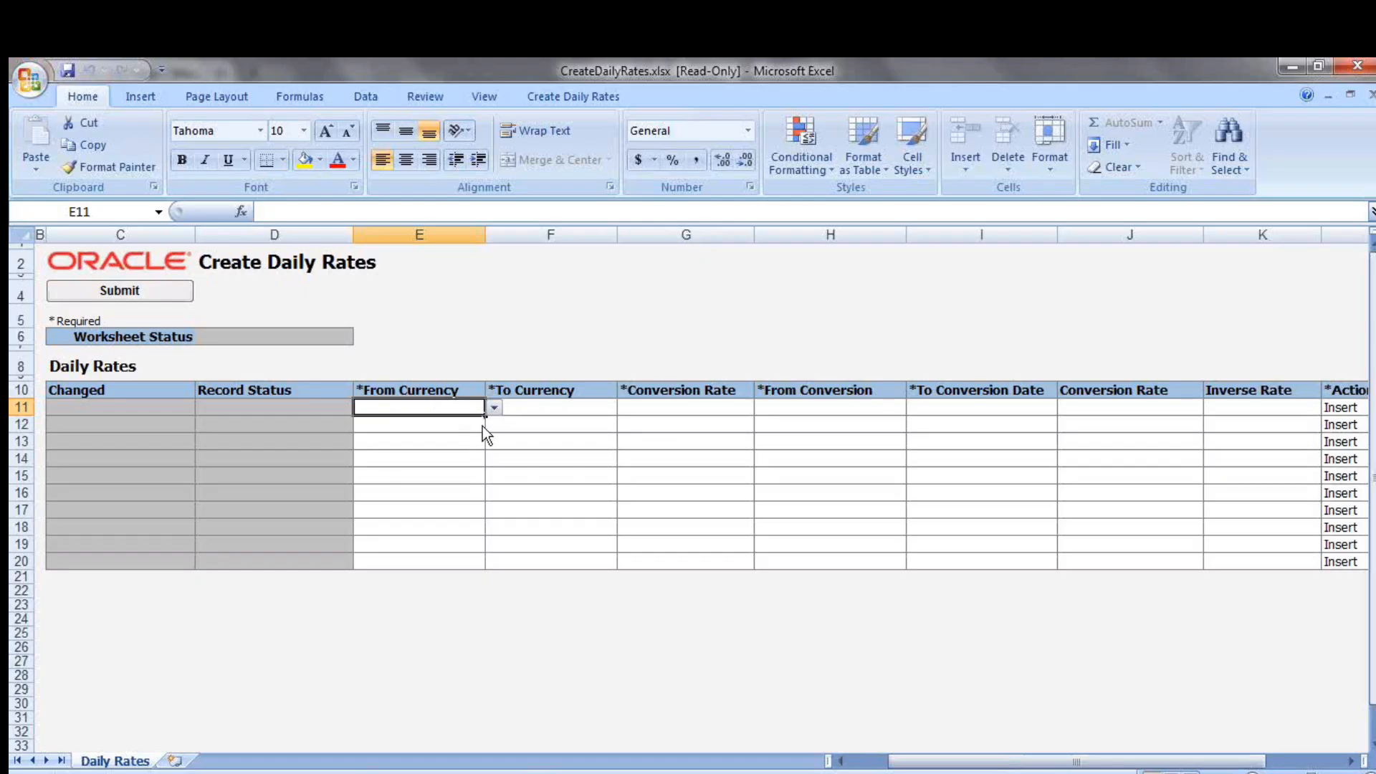
left_click(494, 407)
left_click(466, 418)
left_click(522, 406)
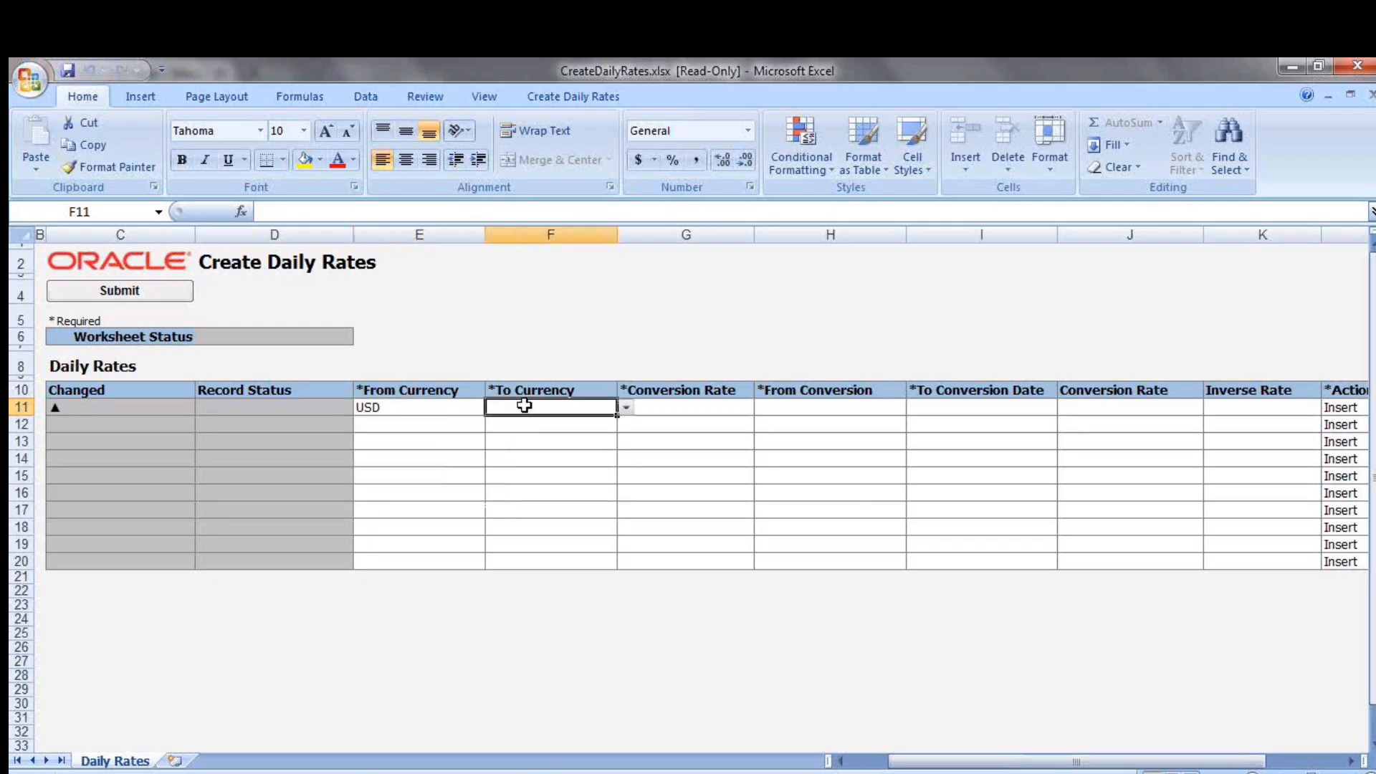
left_click(627, 408)
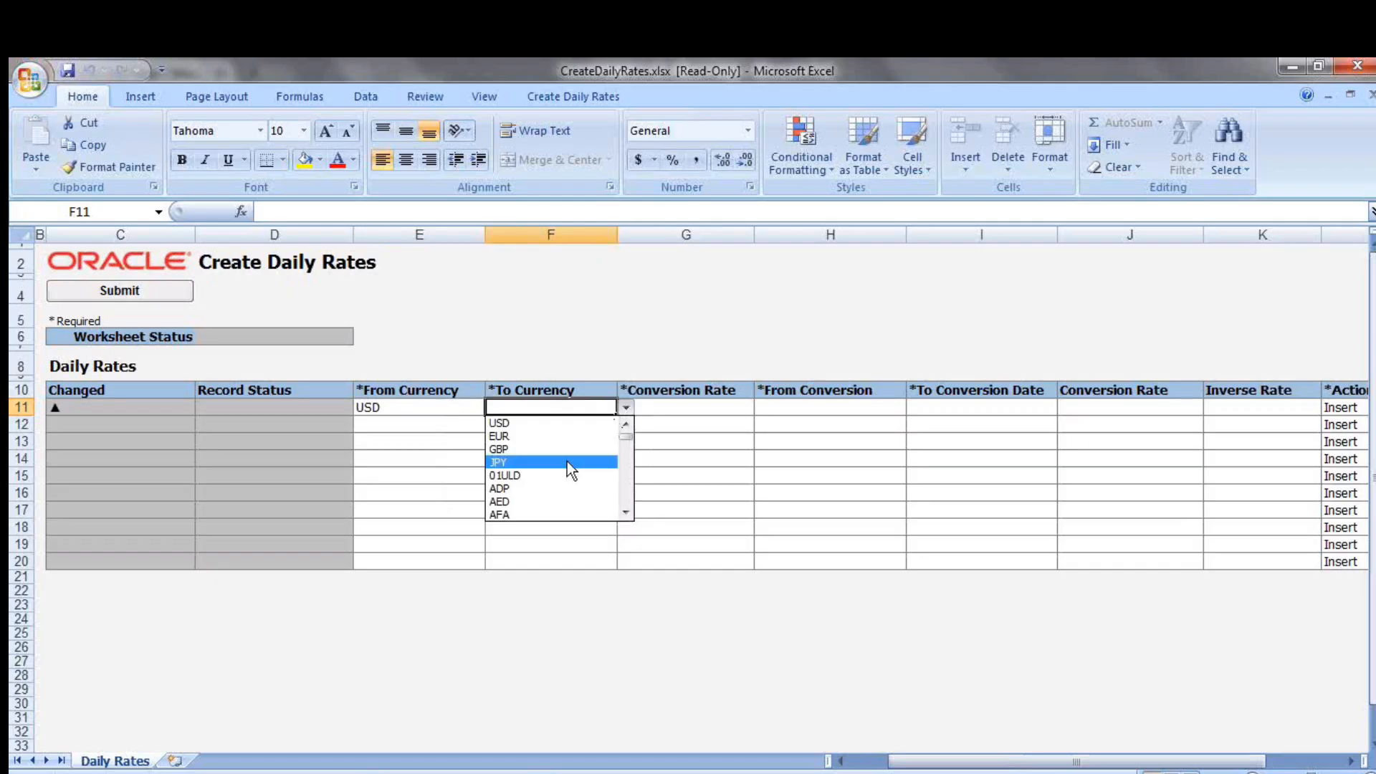
left_click(536, 499)
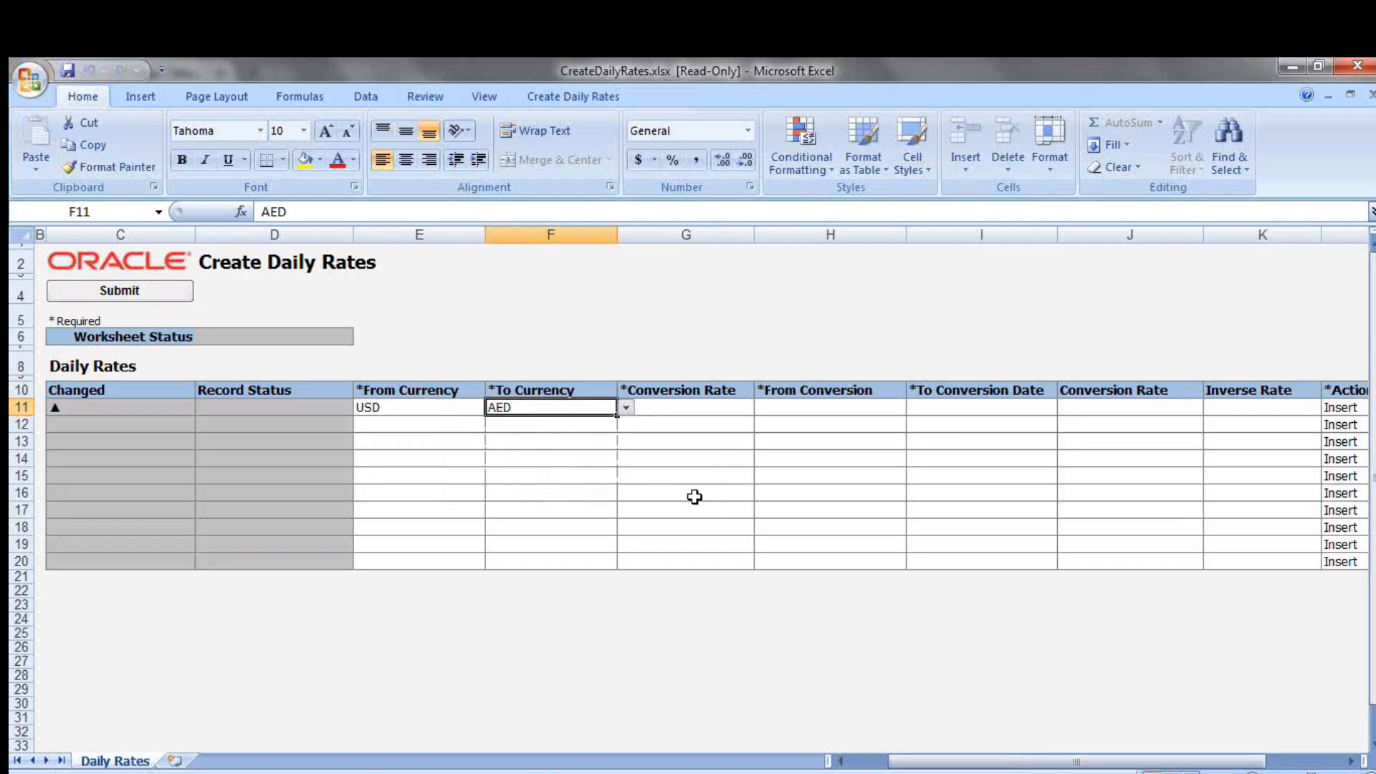
left_click(677, 405)
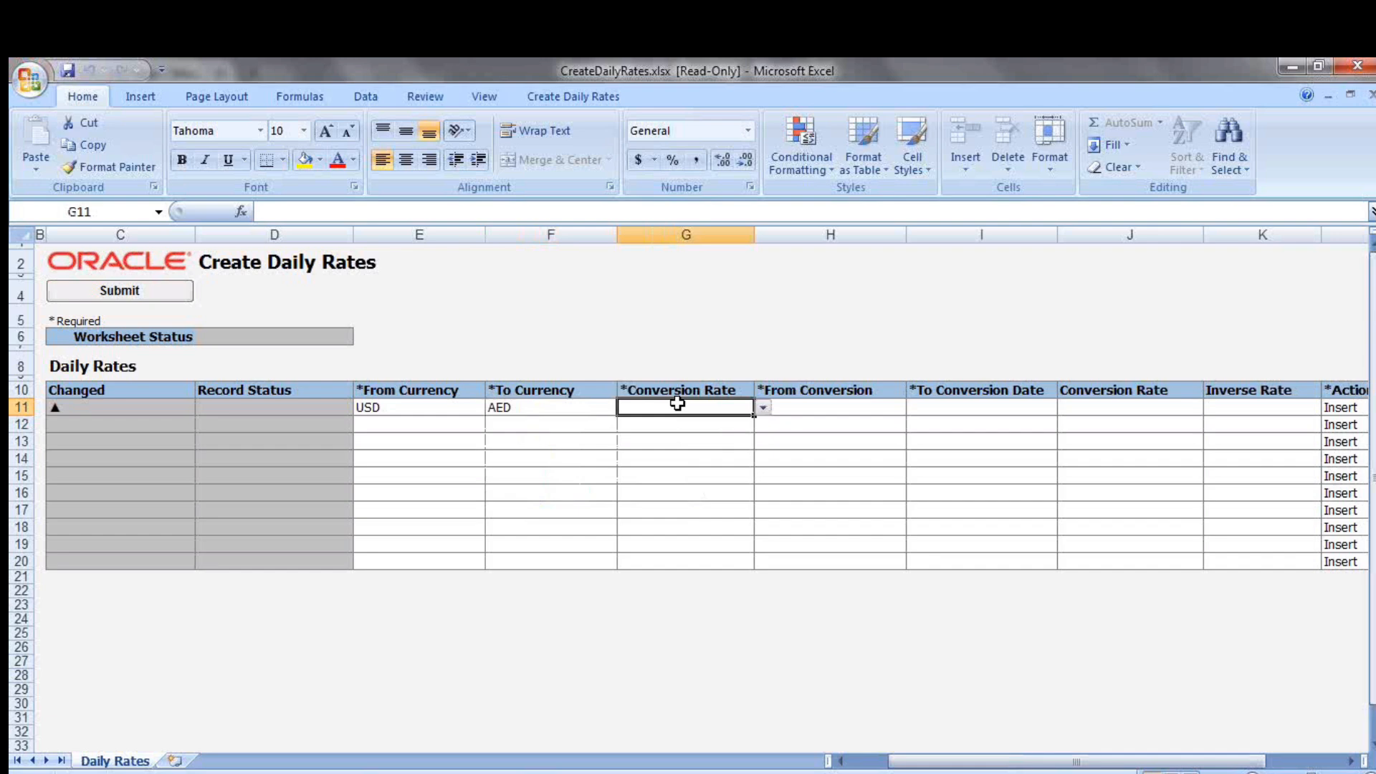
left_click(763, 408)
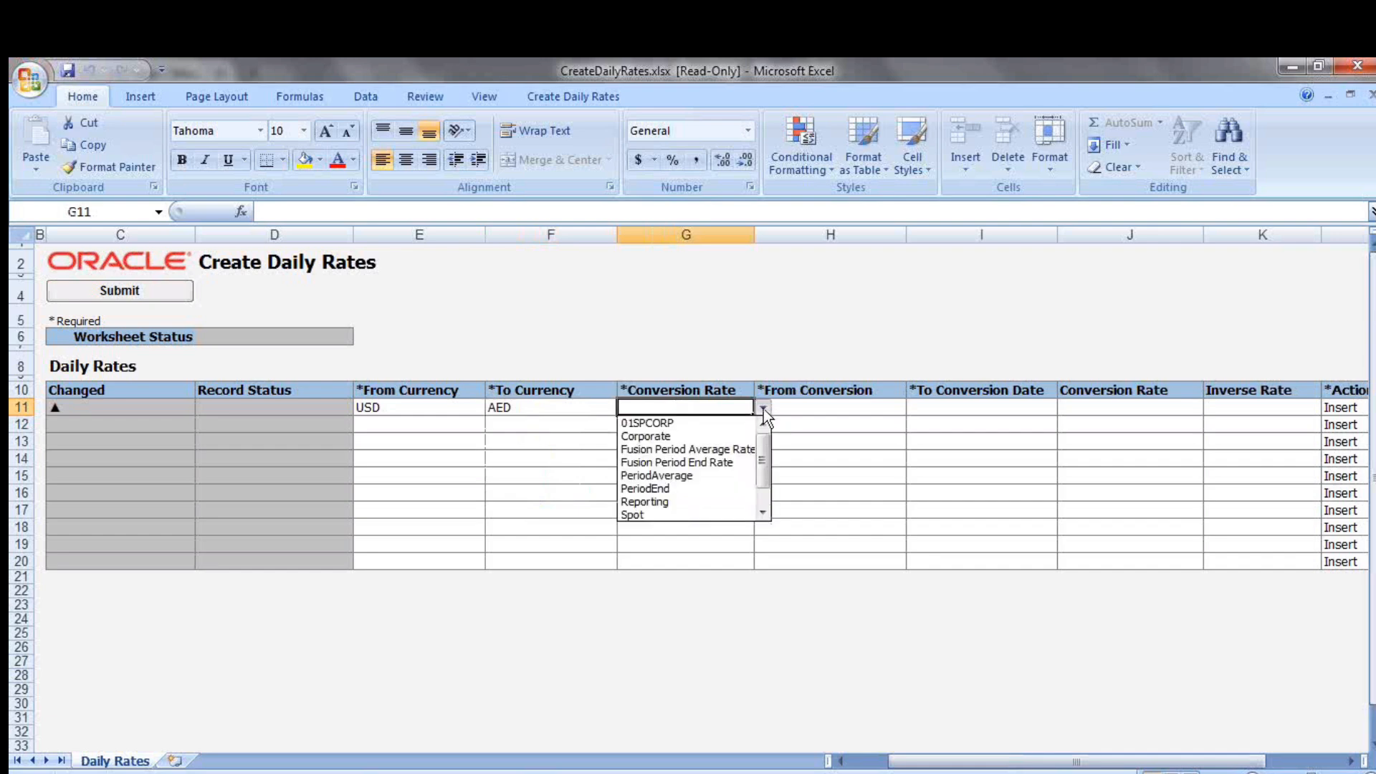
left_click(725, 449)
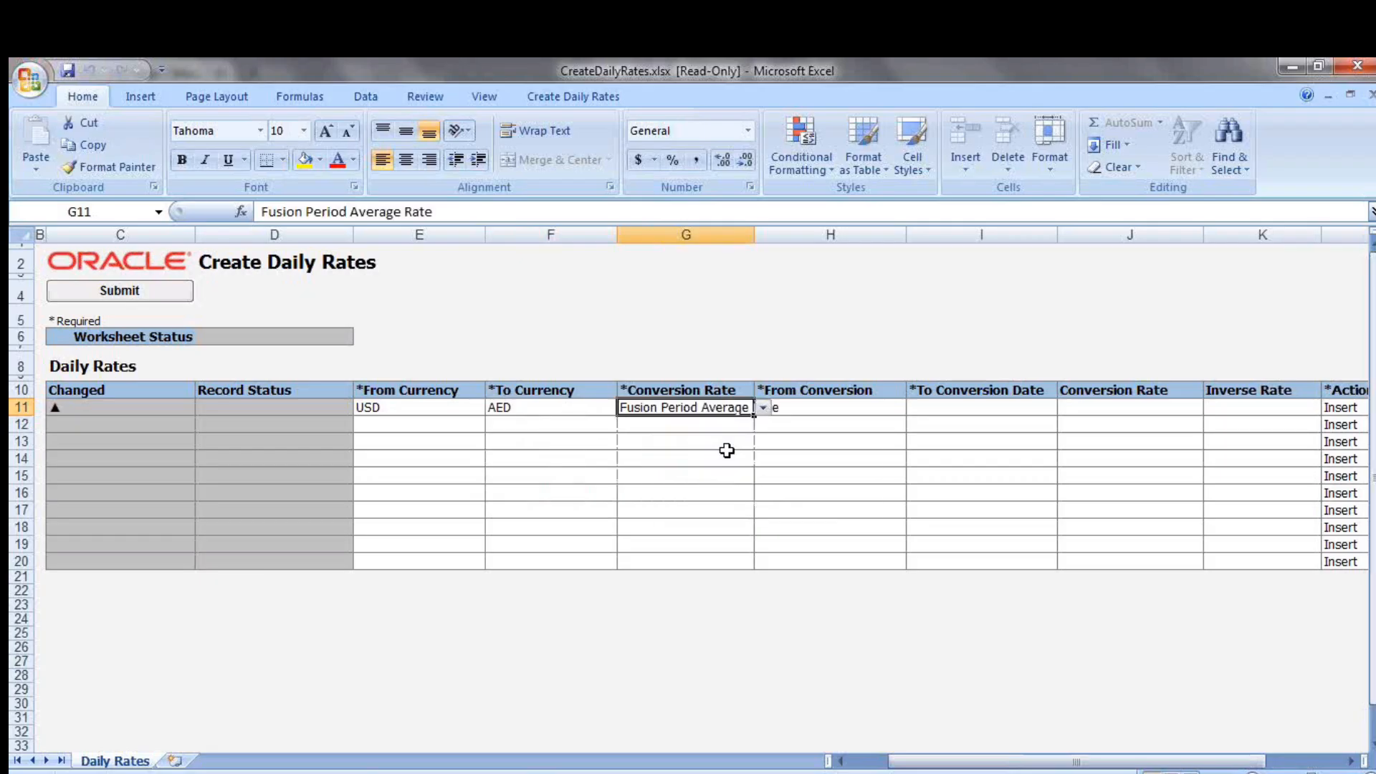
Set the first row's From Conversion date to 2/8/2017 and its To Conversion Date to 2/9/2017
left_click(821, 409)
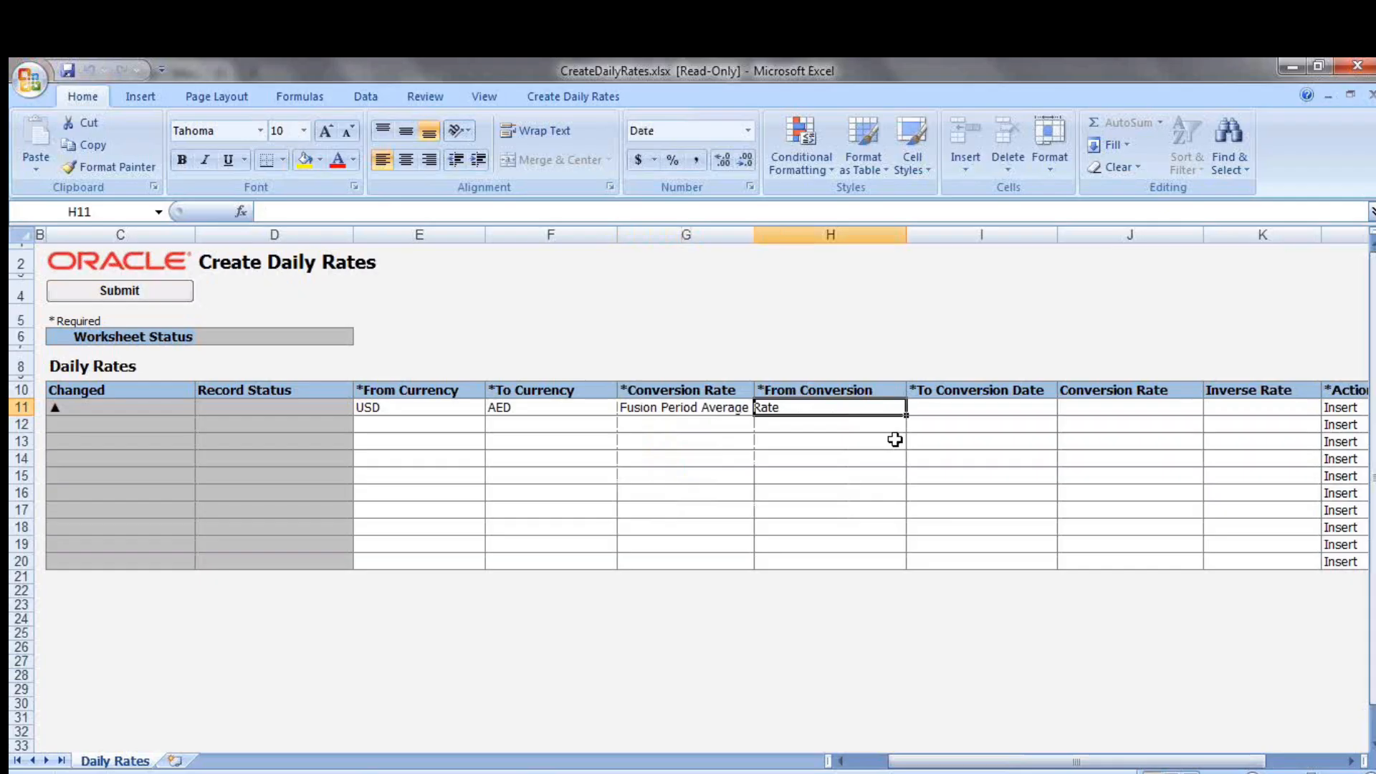
type("2/")
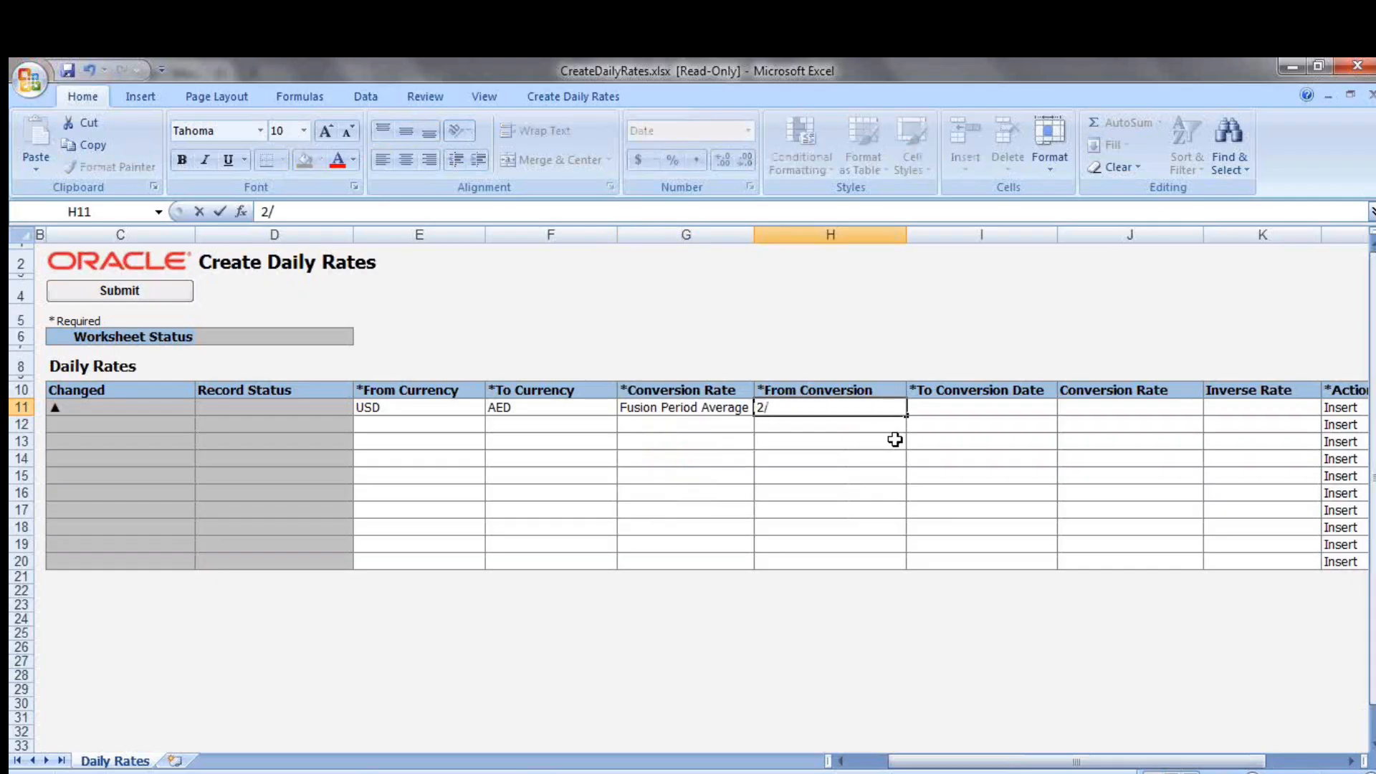
type("9")
type("/")
key("BackSpace")
key("BackSpace")
type("8/")
type("2017")
key("Tab")
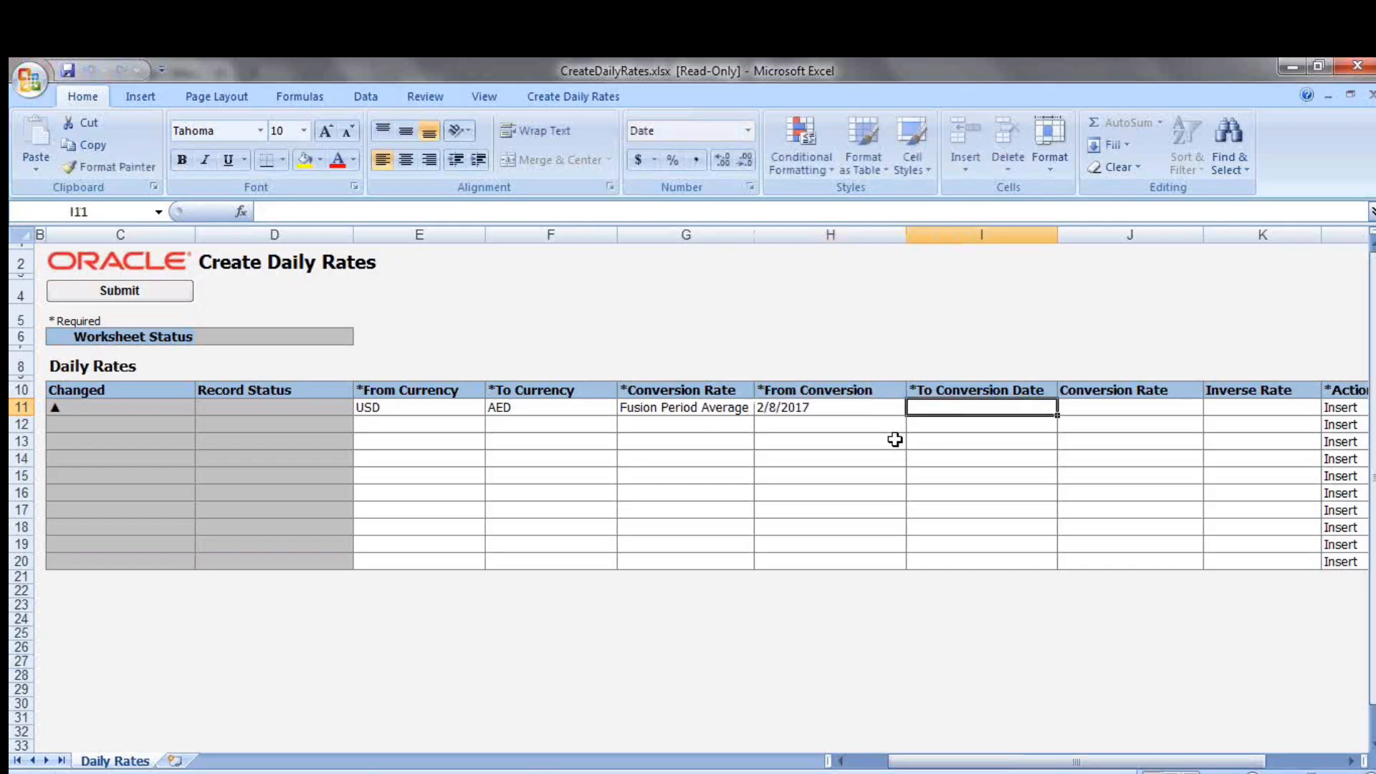
type("2/")
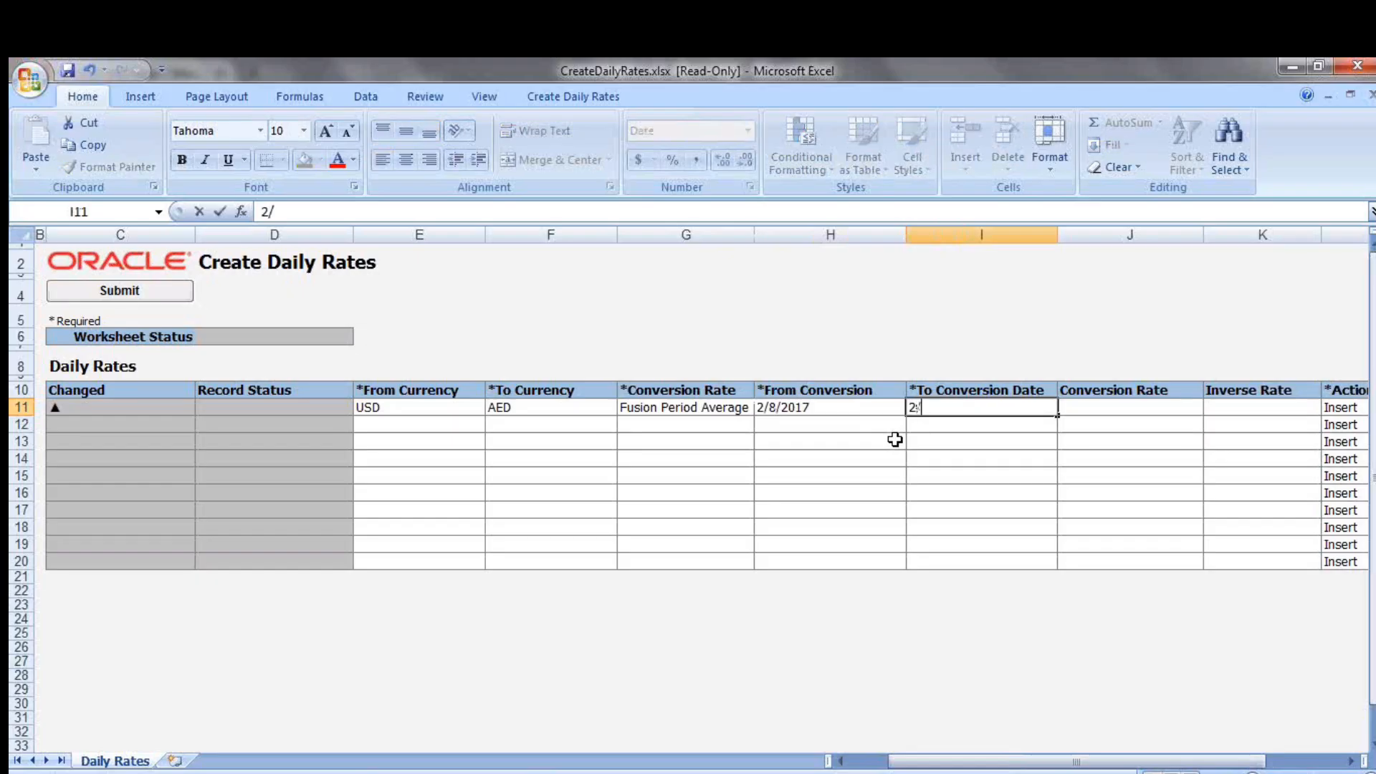
type("9/20")
type("17")
key("Tab")
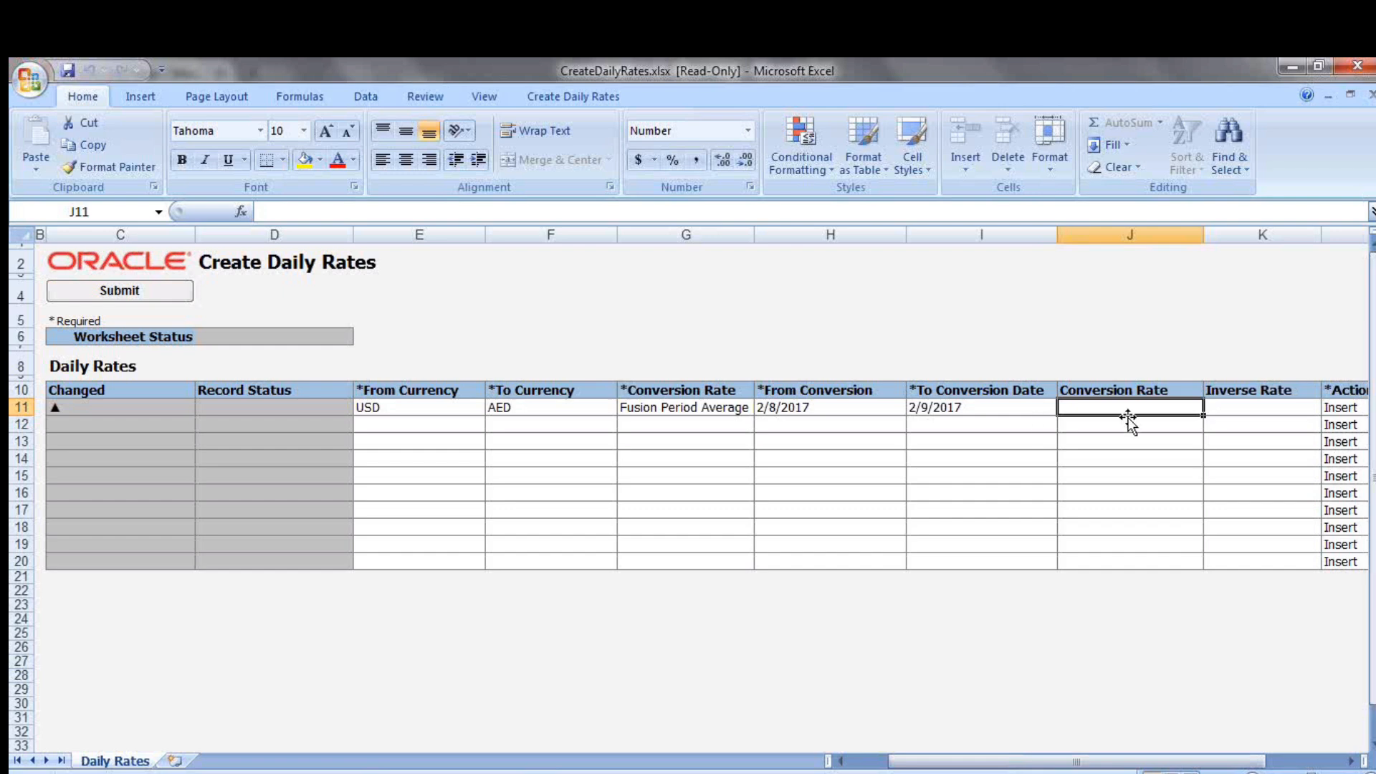
Enter a conversion rate of 4 for the USD to AED period average row
left_click(395, 406)
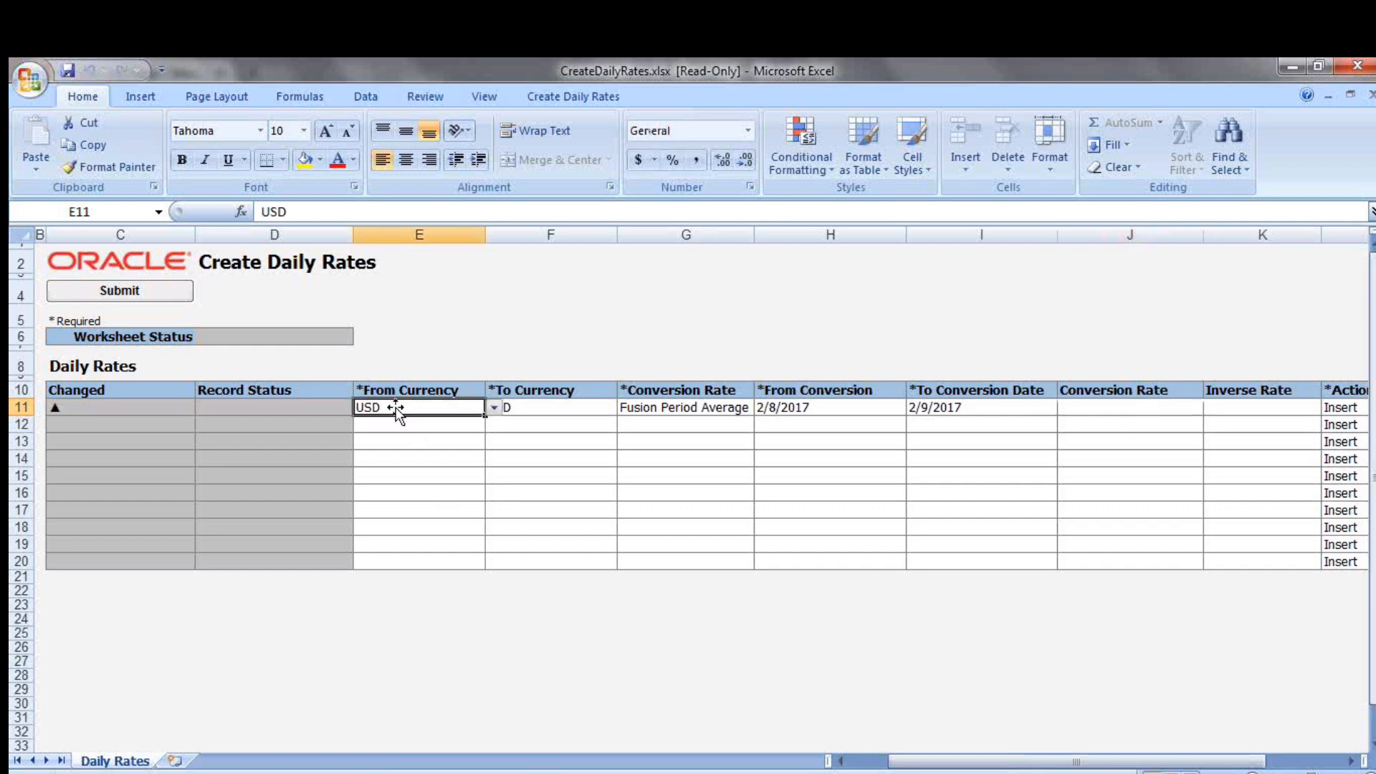
left_click(559, 408)
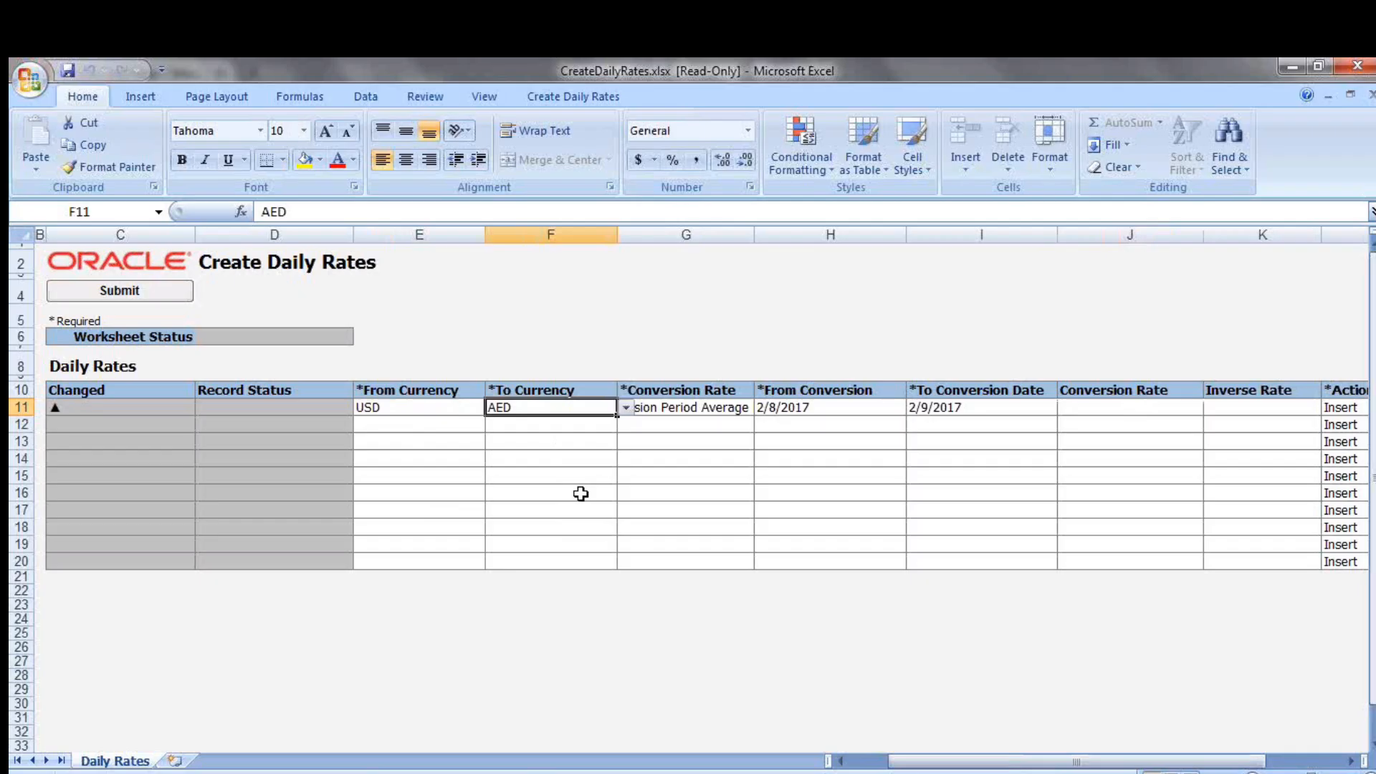
left_click(1111, 404)
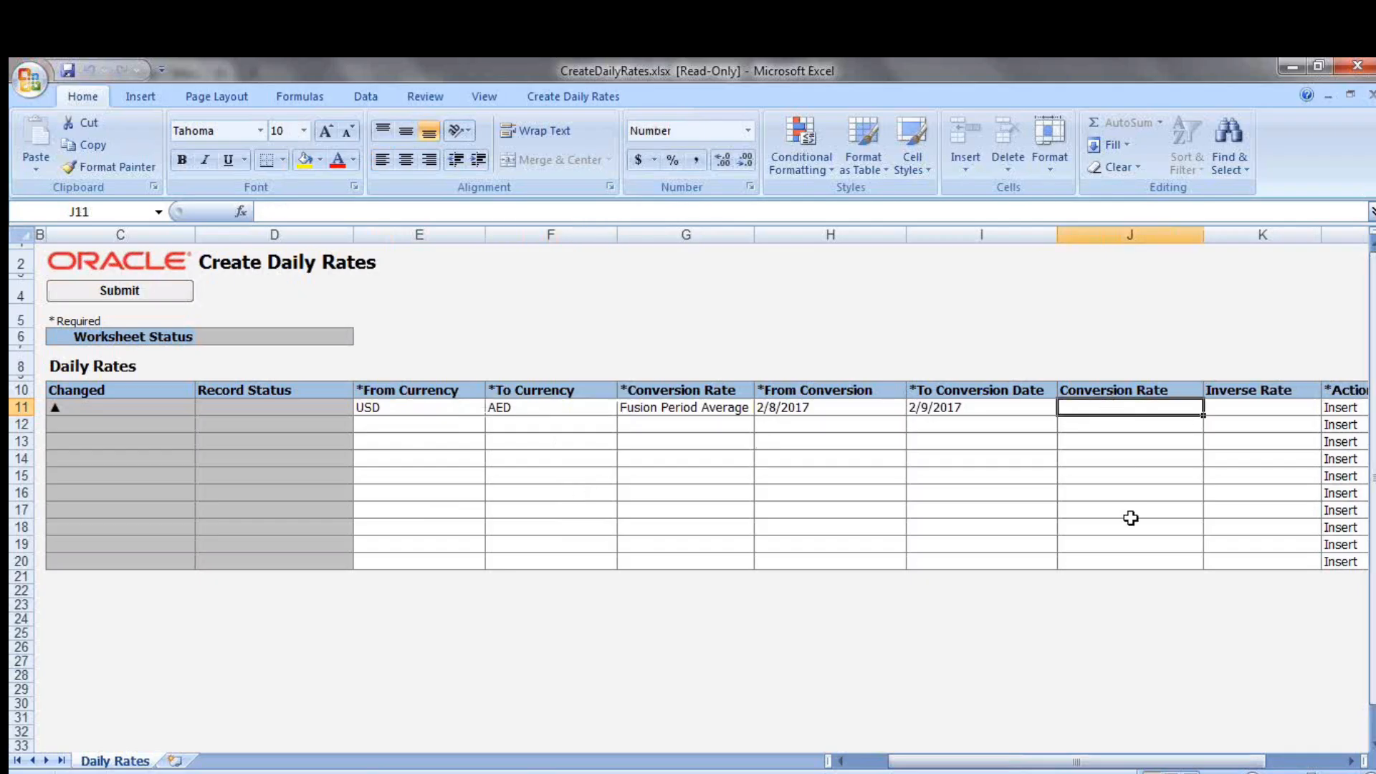
type("4")
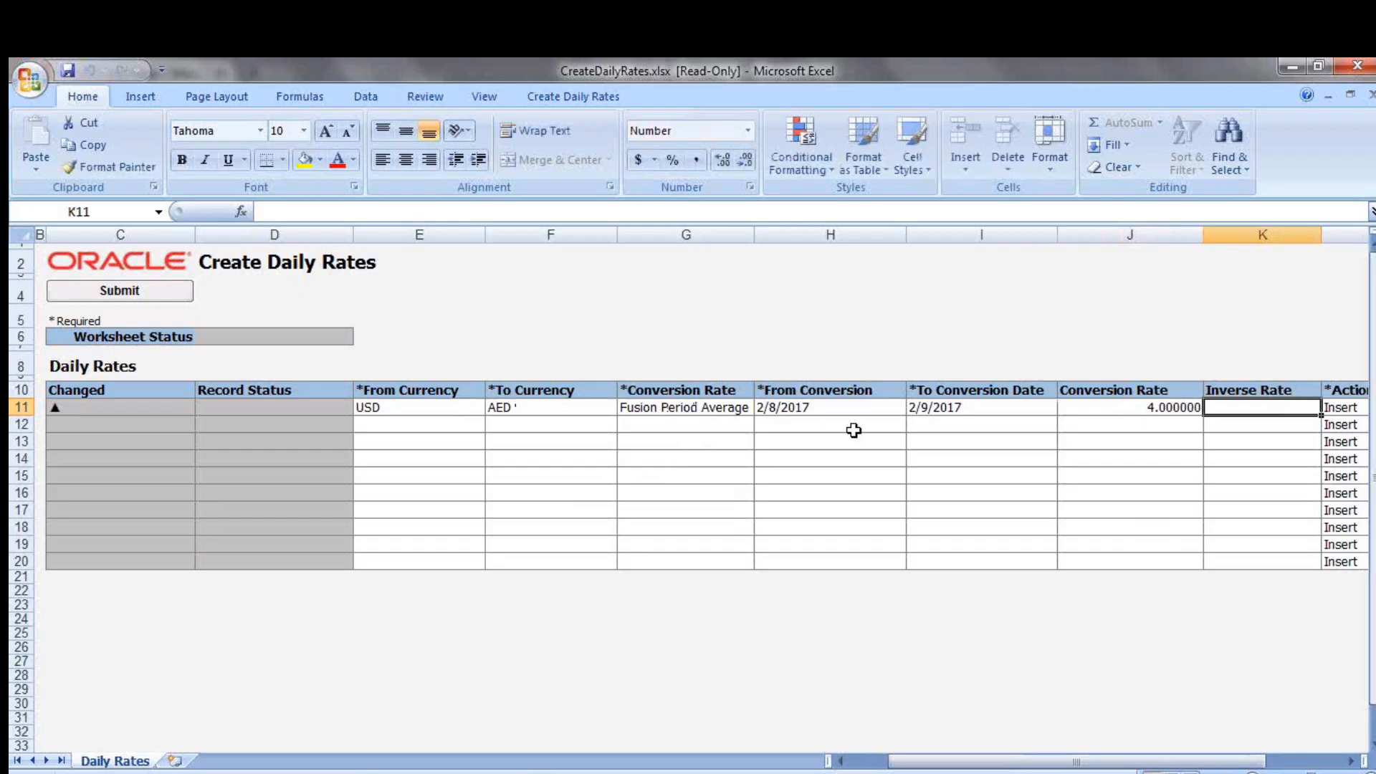
Fill the second daily rates row with From Currency USD, To Currency AED and rate type Fusion Period End Rate
left_click(445, 425)
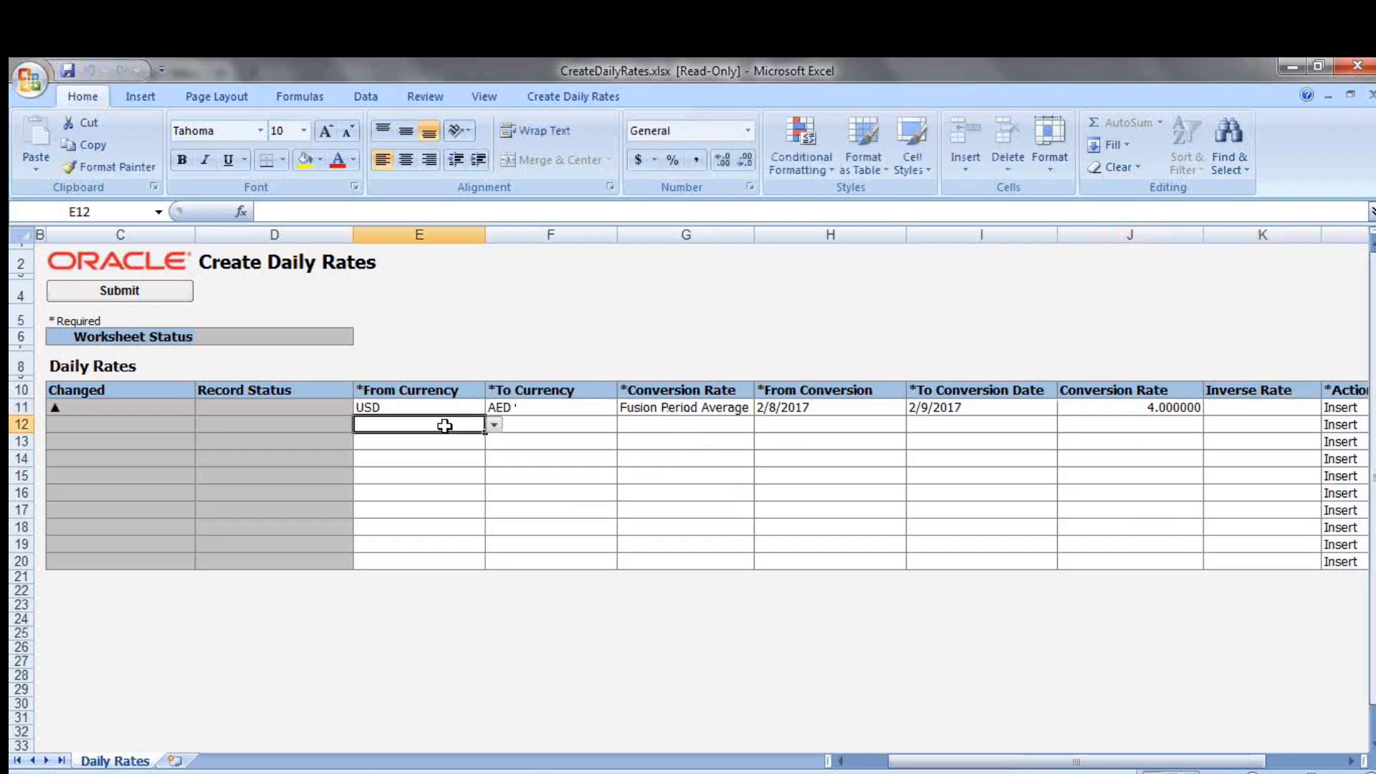
left_click(495, 425)
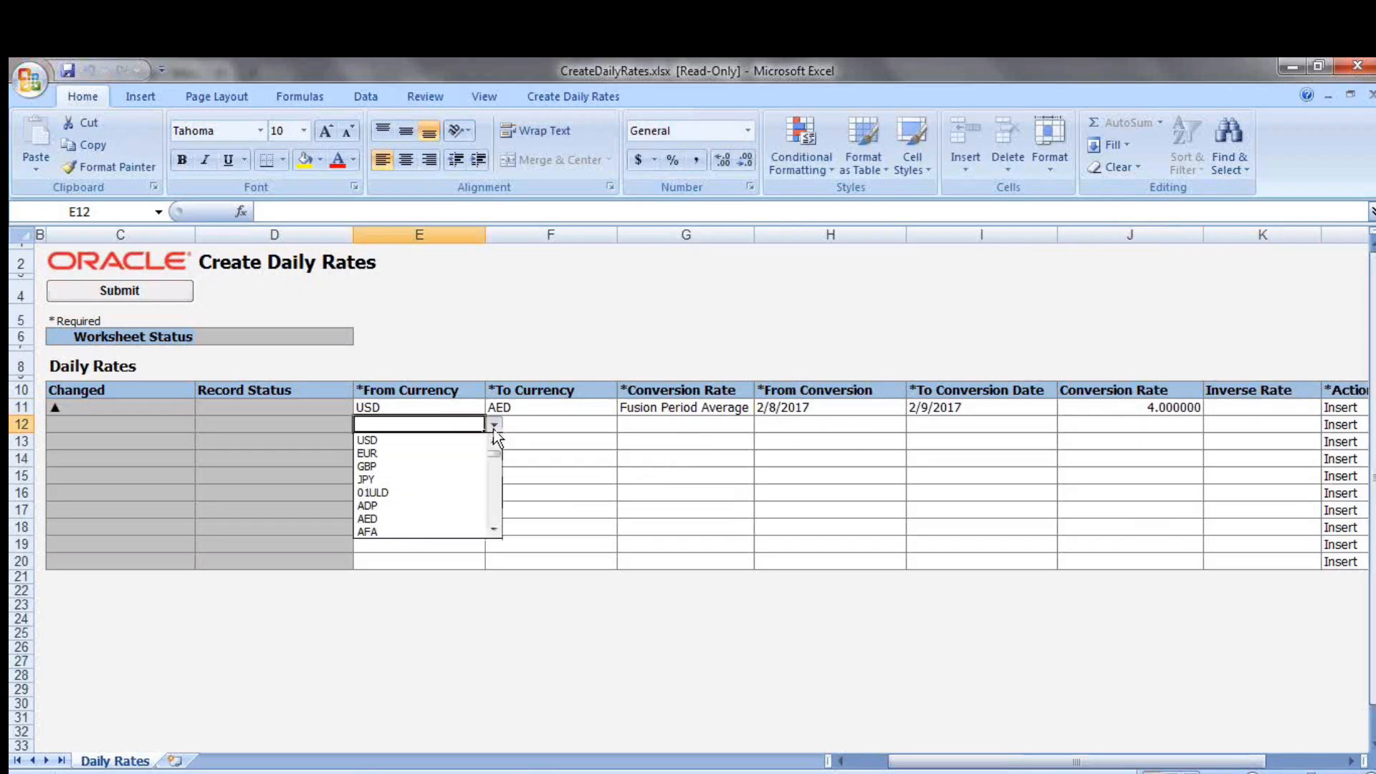
left_click(440, 439)
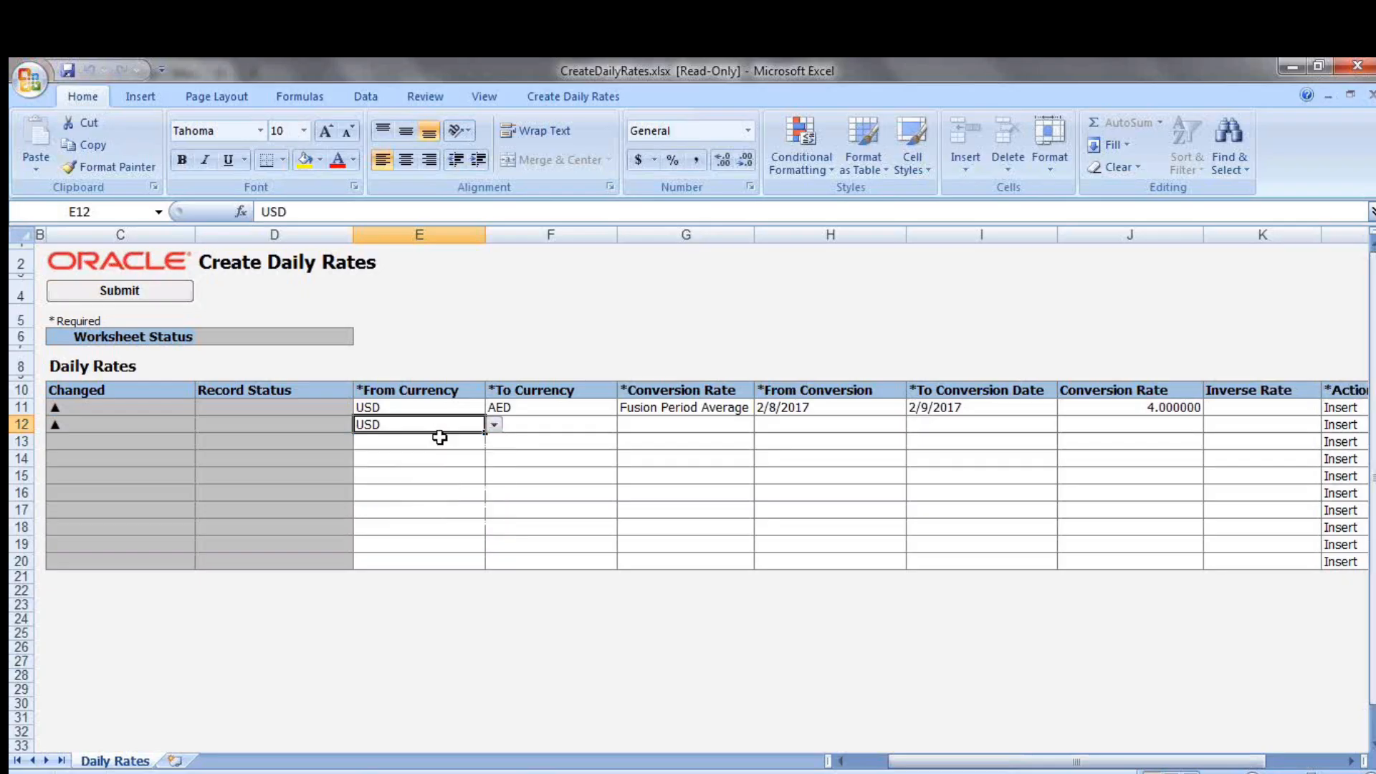
left_click(531, 425)
left_click(626, 425)
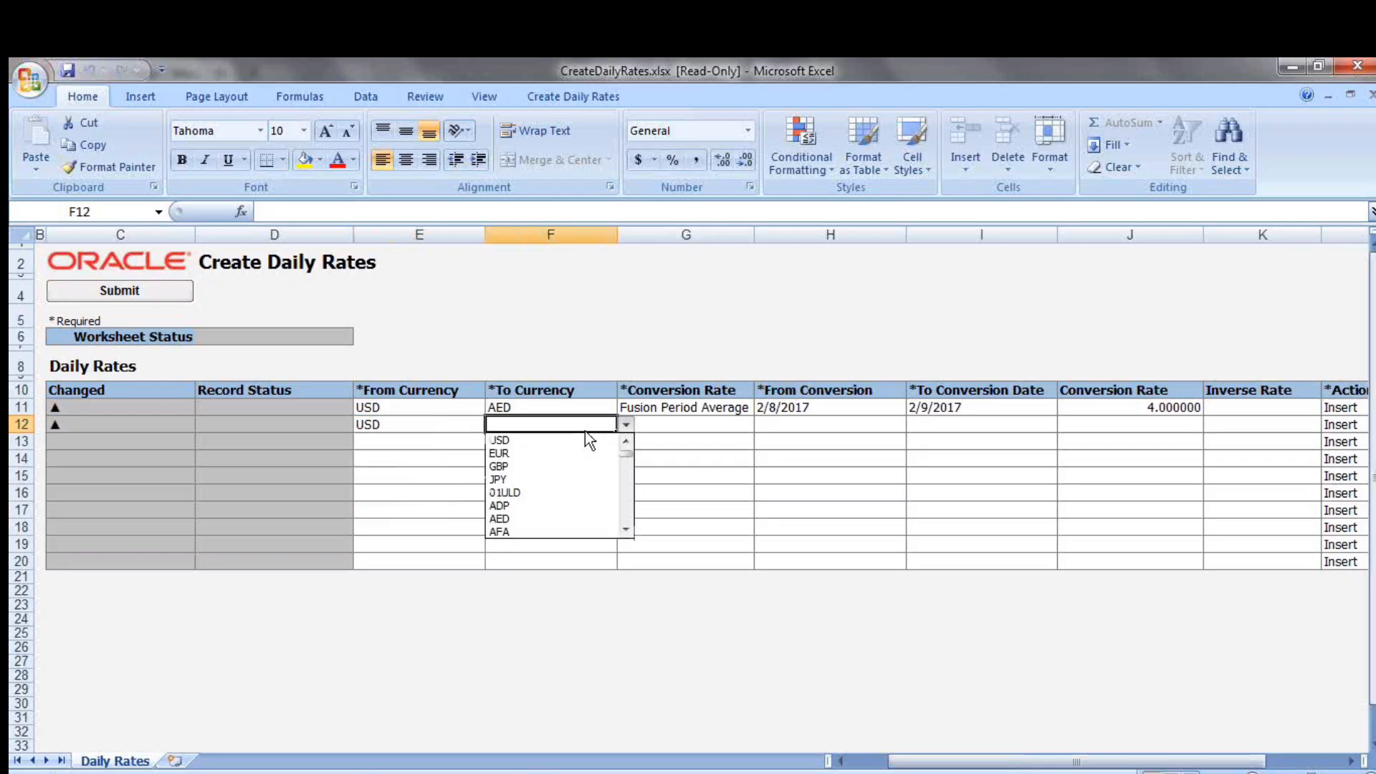
left_click(531, 517)
key("Tab")
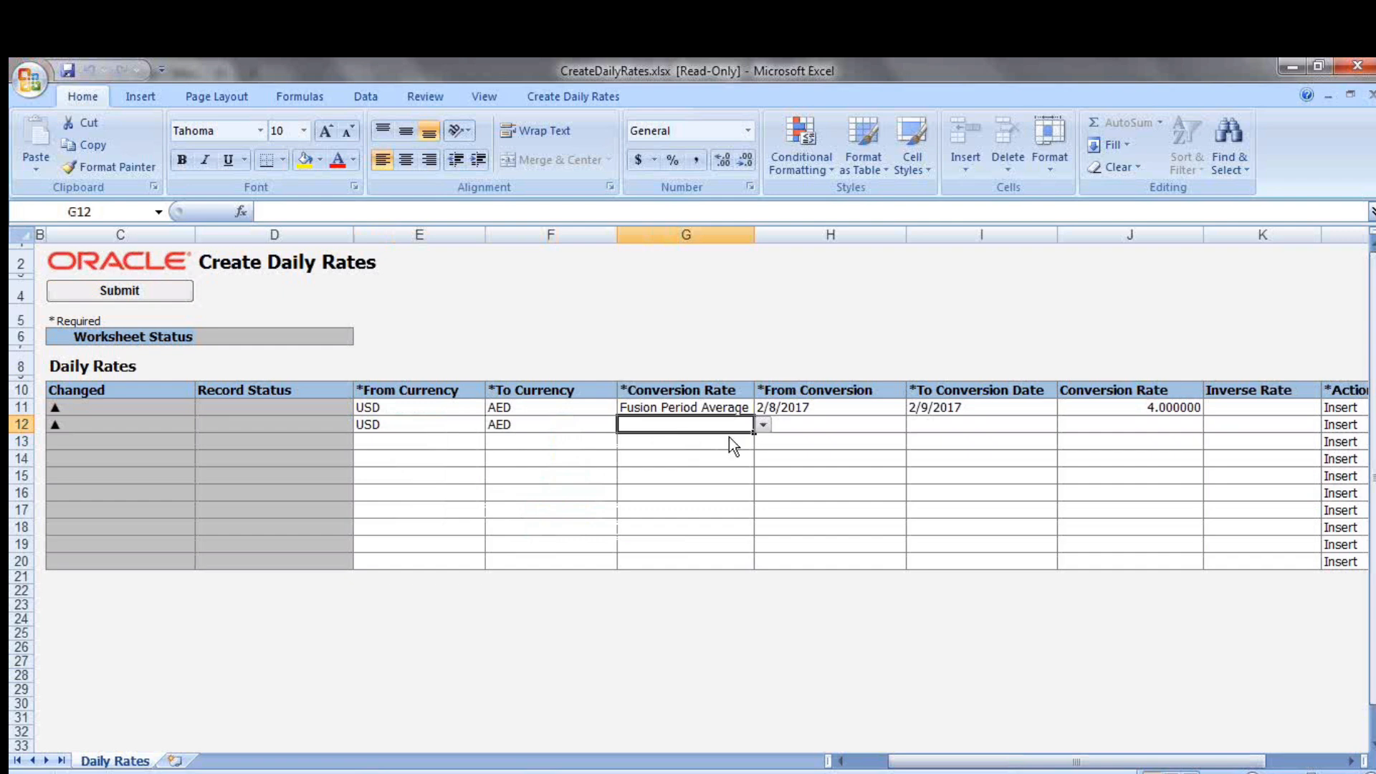
key("alt+Down")
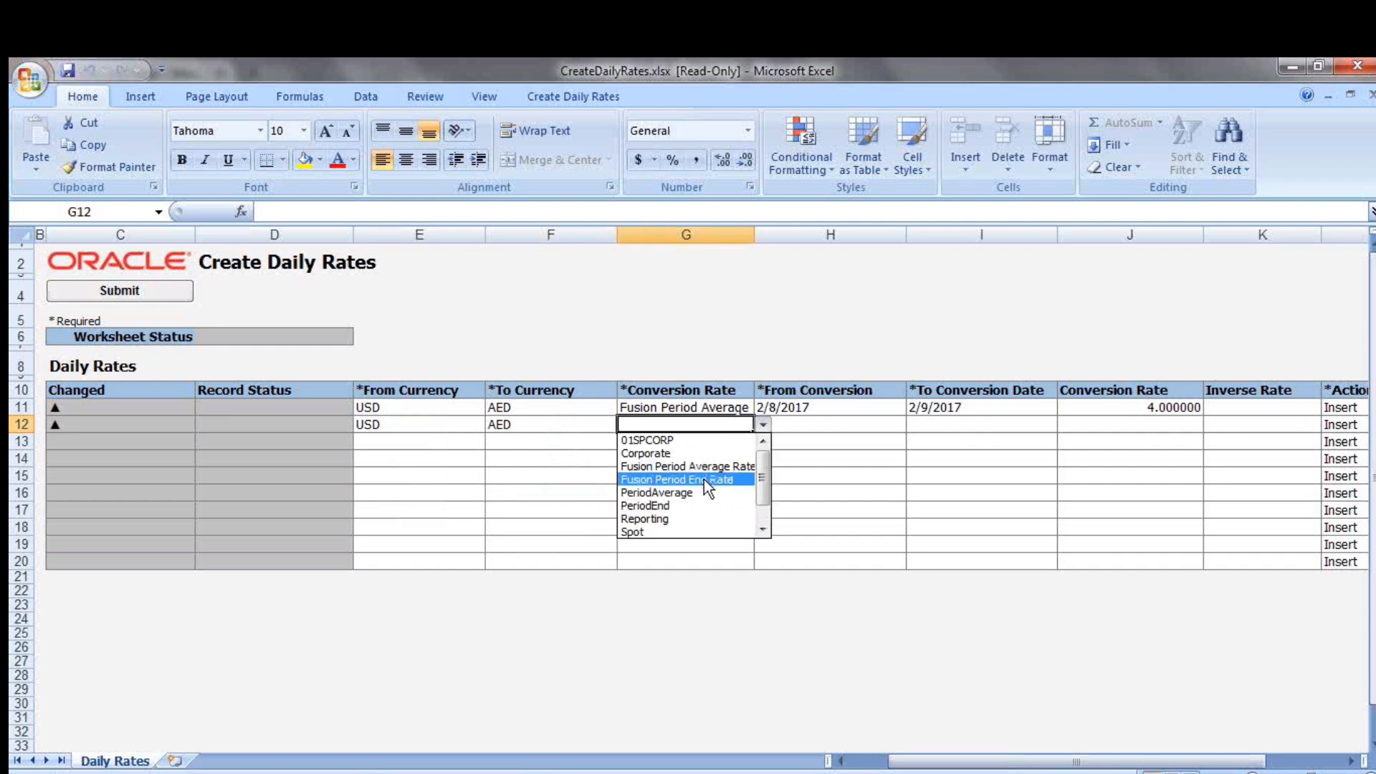
left_click(704, 479)
key("Tab")
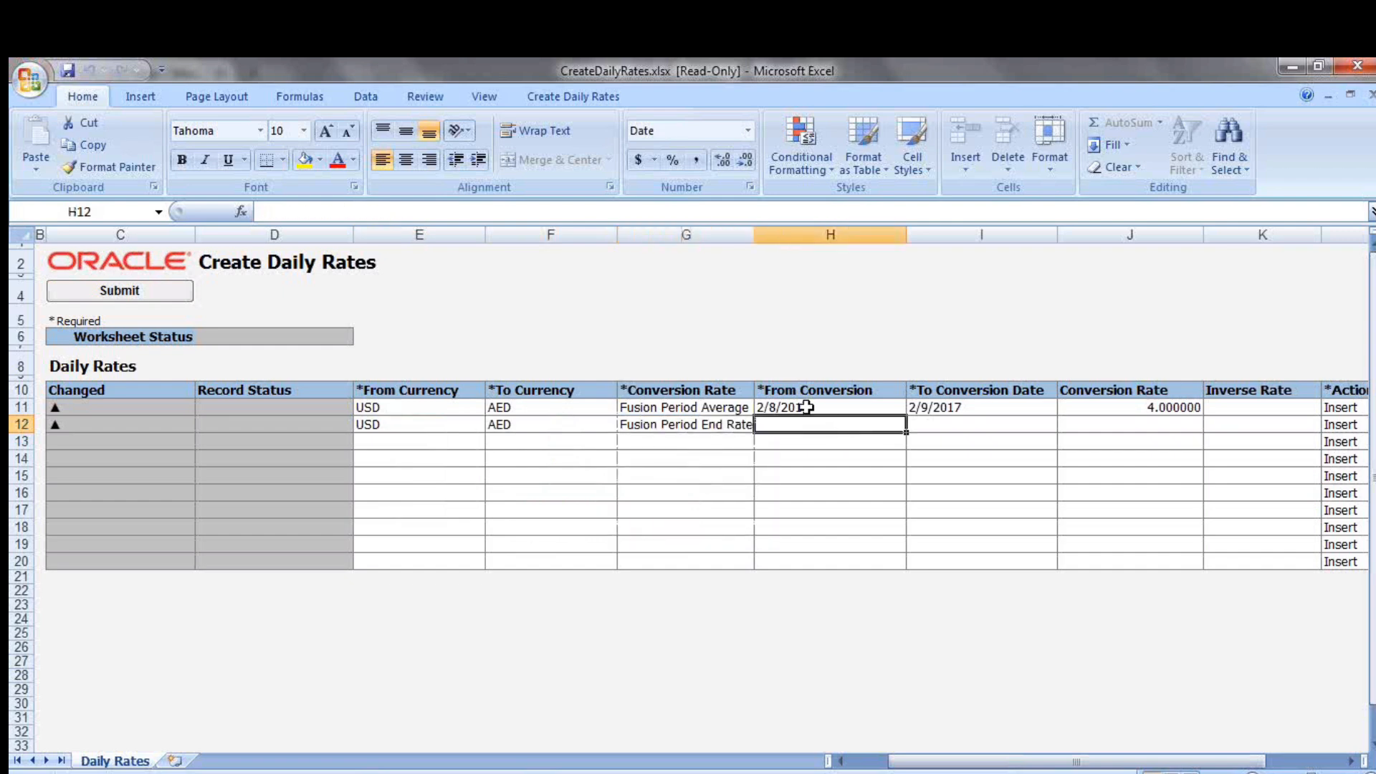
Copy the first row's conversion dates, 2/8/2017 and 2/9/2017, into the period end rate row
left_click_drag(806, 407, 931, 423)
key("ctrl+c")
key("Return")
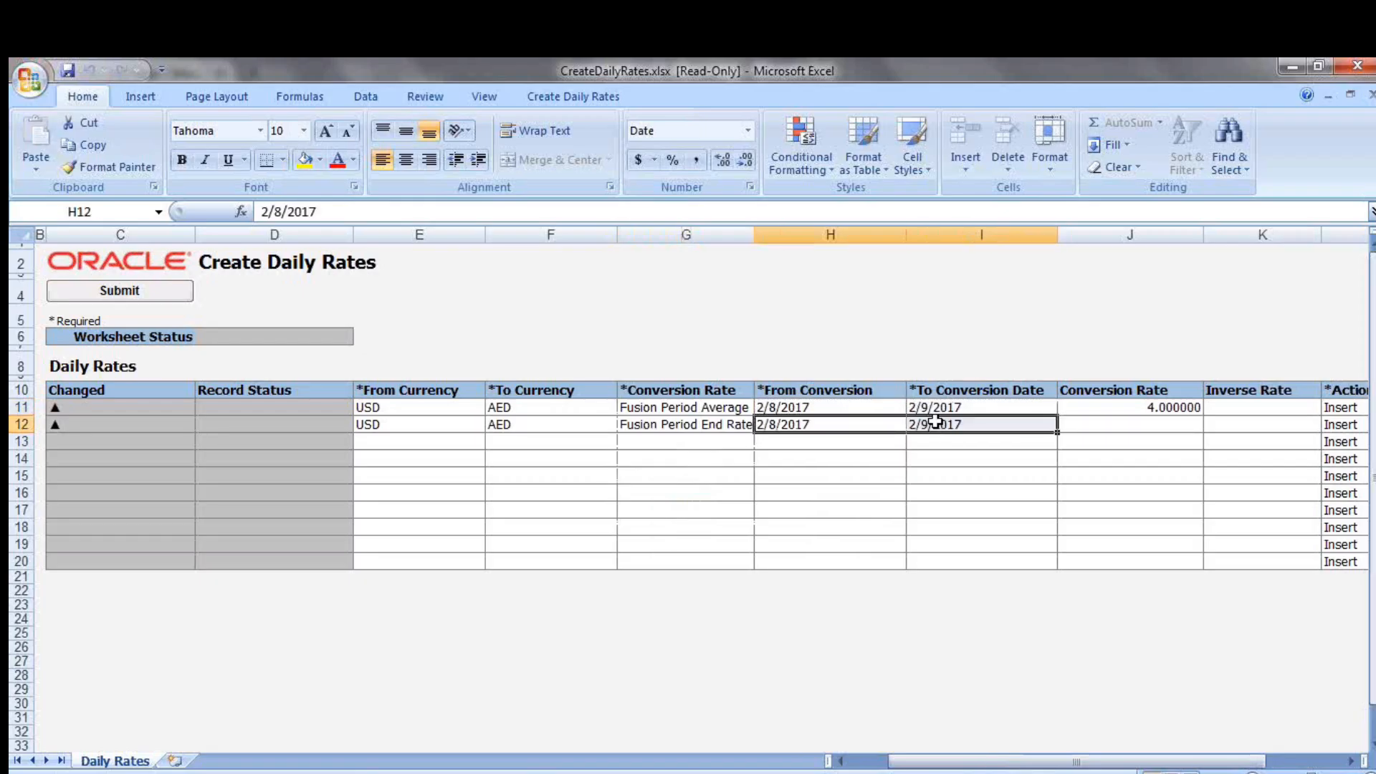
Enter a conversion rate of 3.5 for the USD to AED period end row
left_click(1116, 428)
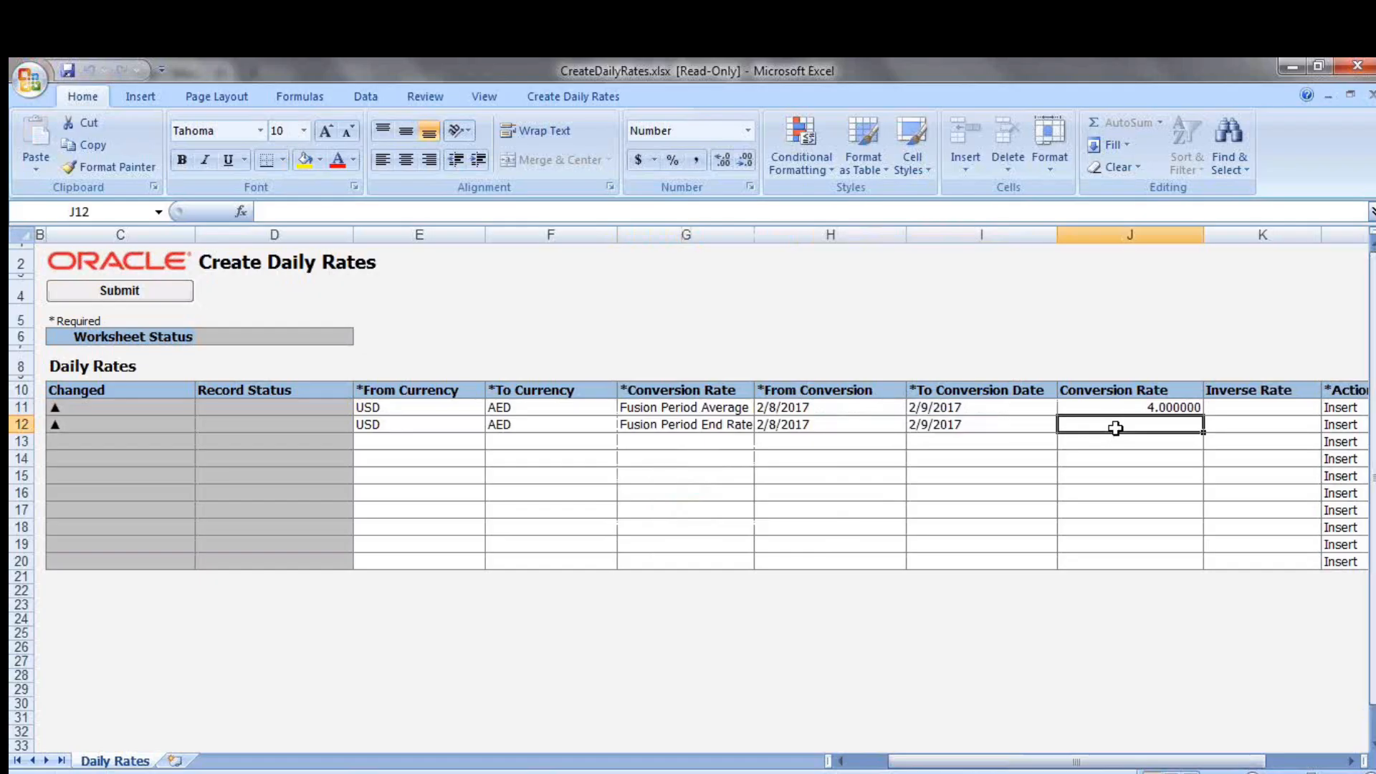
type("3")
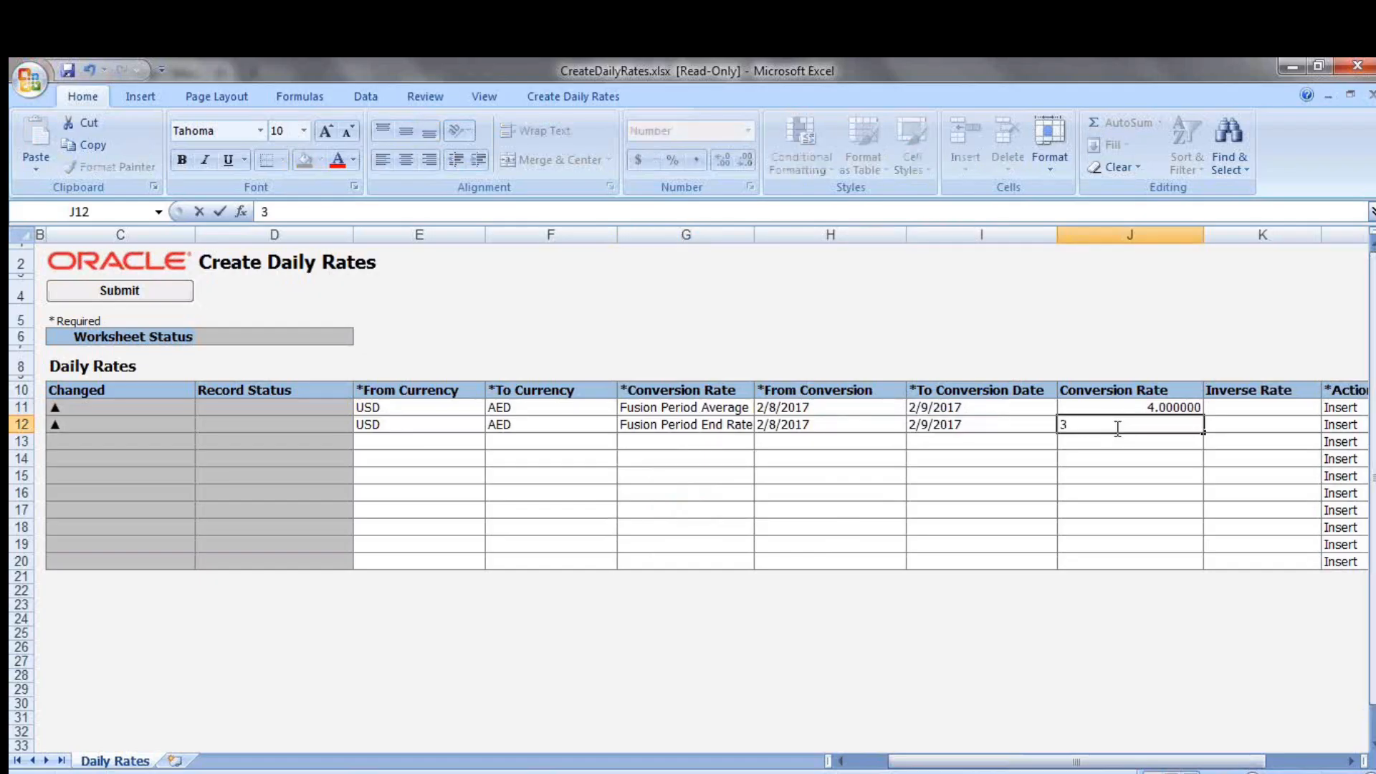
left_click(1093, 422)
type(".5")
key("Tab")
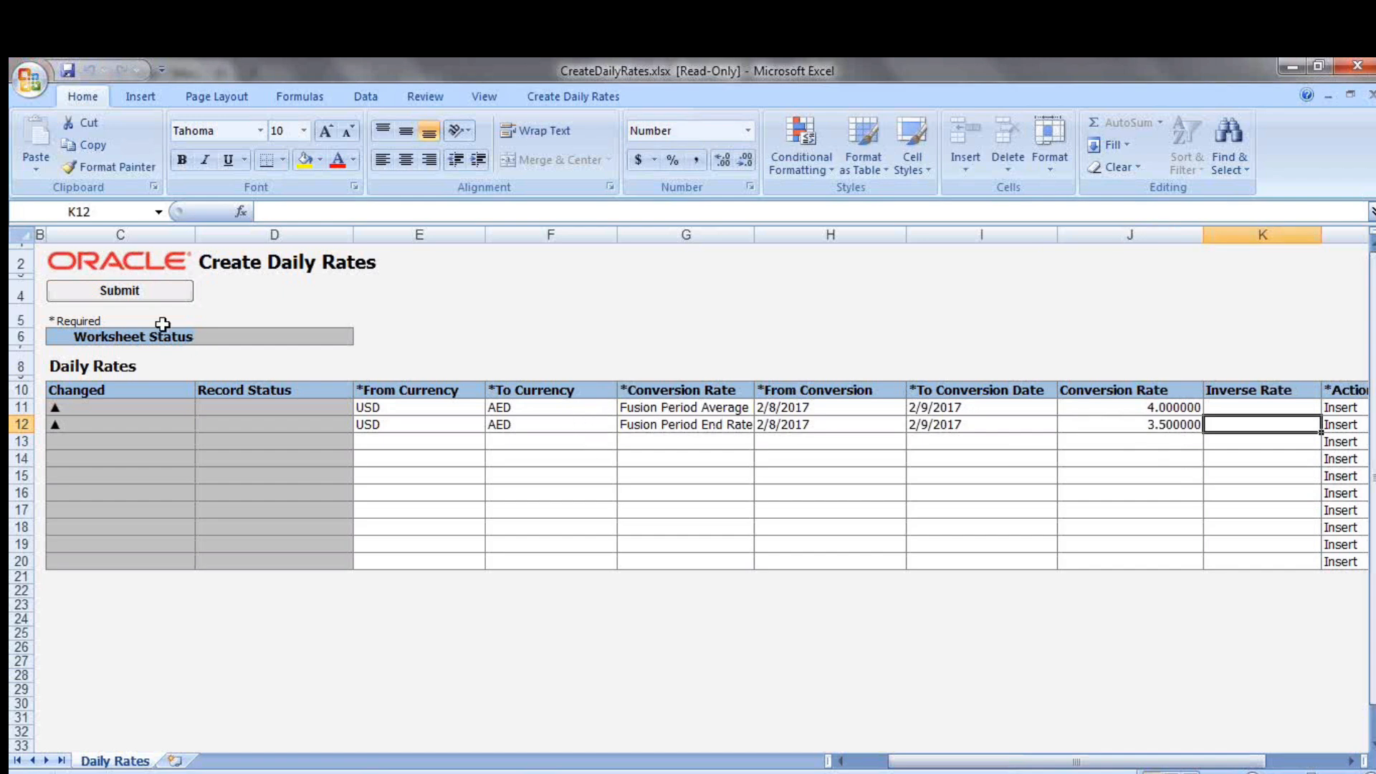
Submit the daily rates with the import program submitted automatically, and close the CreateDailyRates.xlsx spreadsheet
left_click(129, 290)
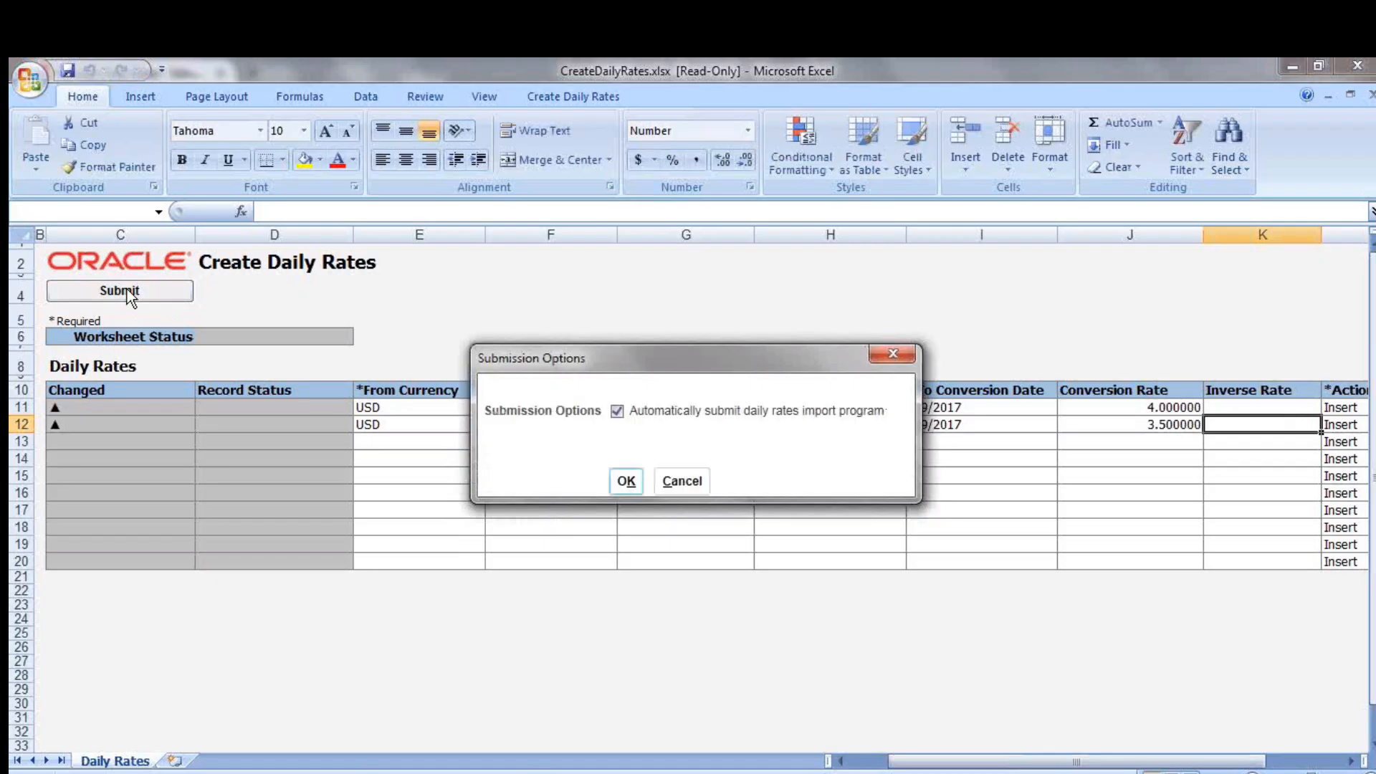
left_click(626, 481)
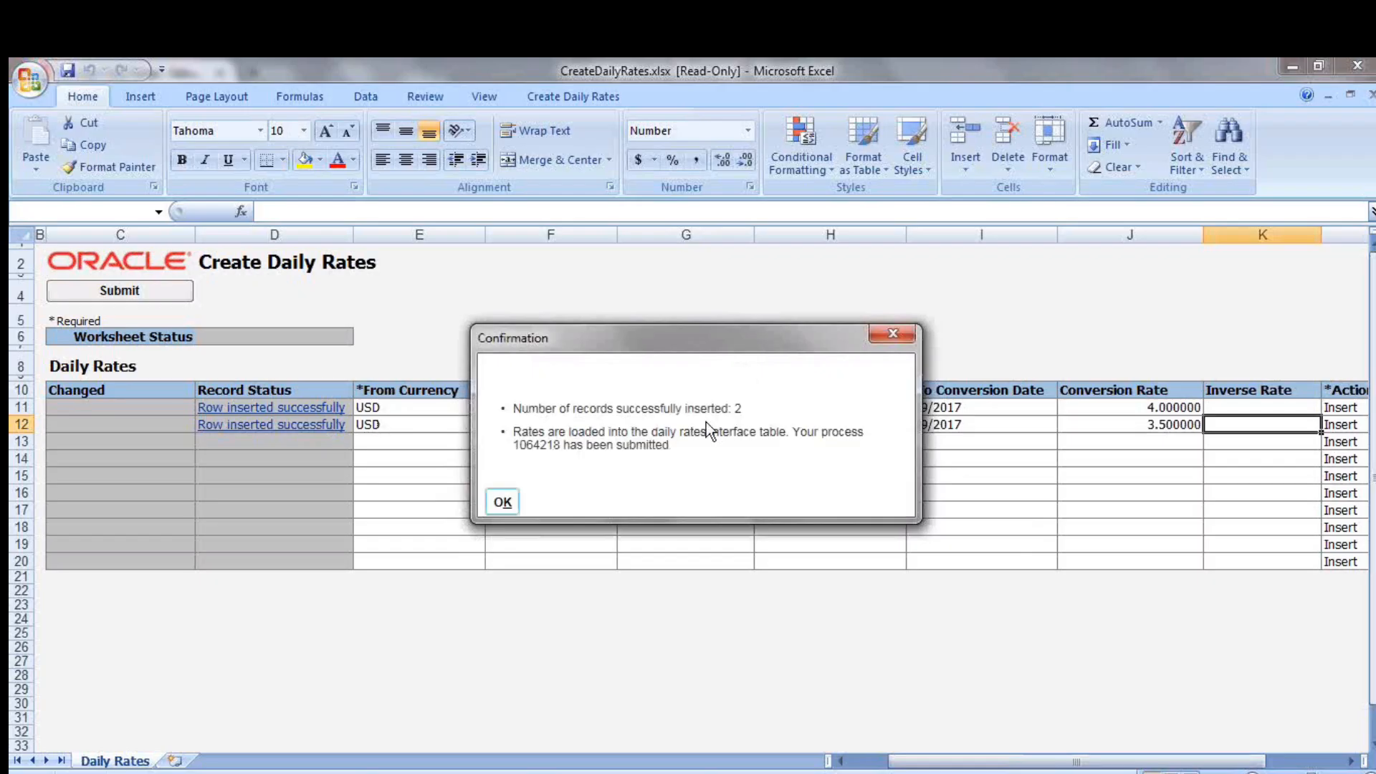
left_click(505, 502)
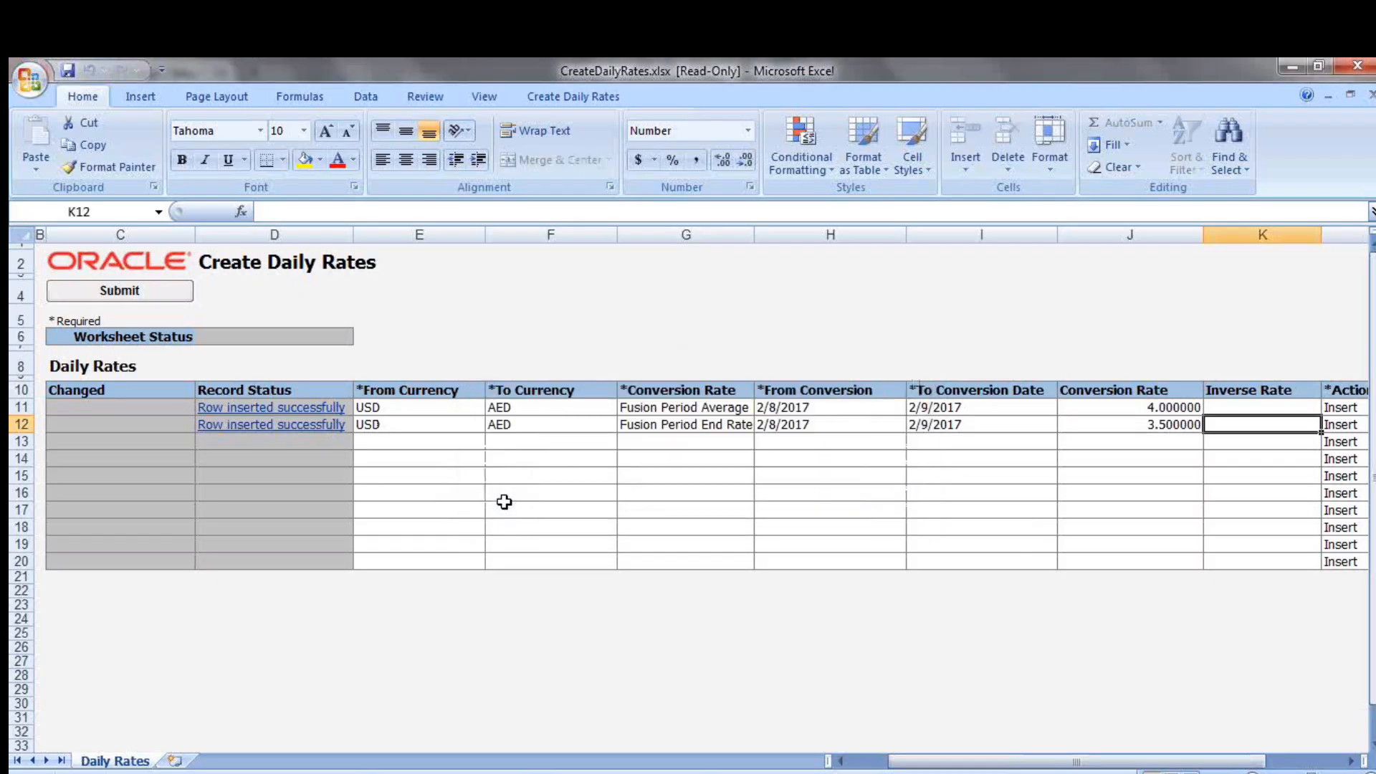
left_click(1357, 65)
left_click(698, 485)
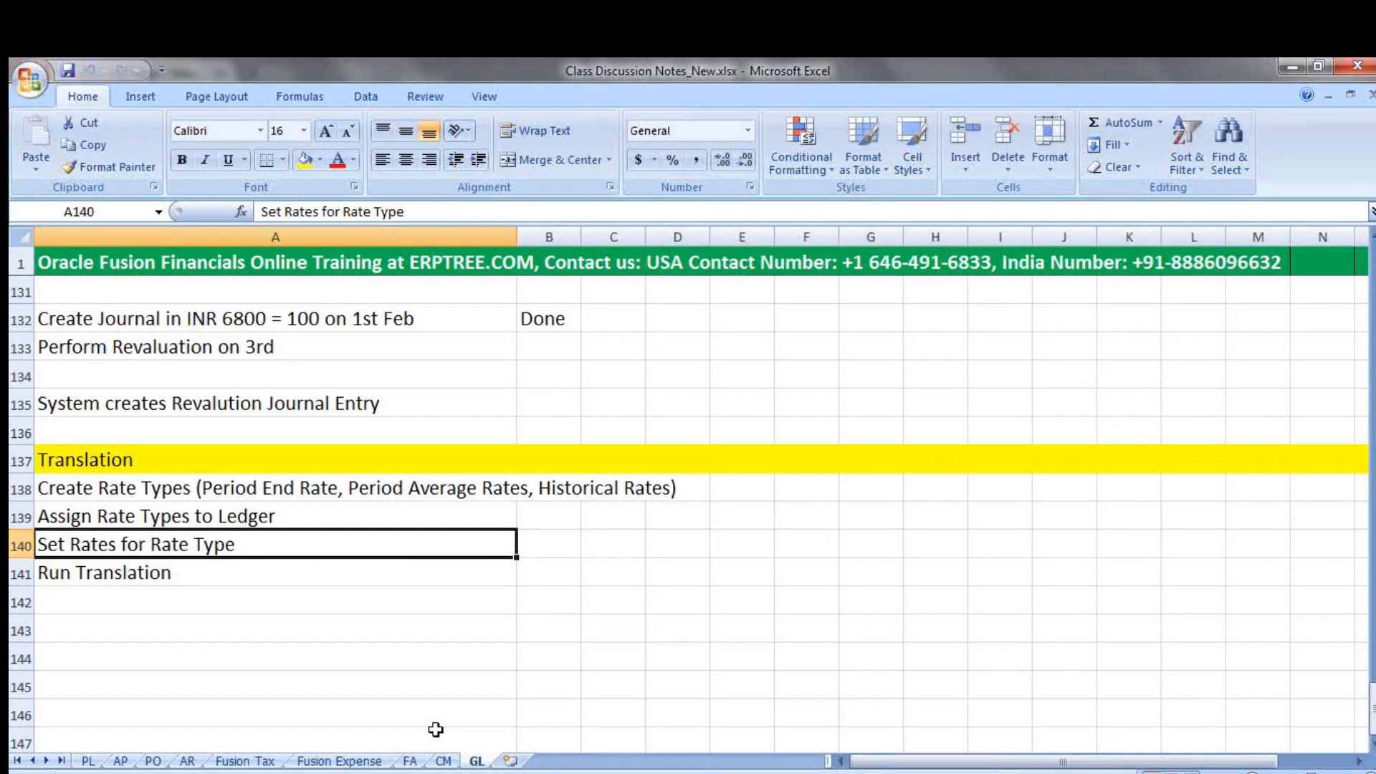
Switch to the Currency Rates Manager and try to select Fusion USA Primary Ledger as the ledger for historical rates
key("alt+Tab")
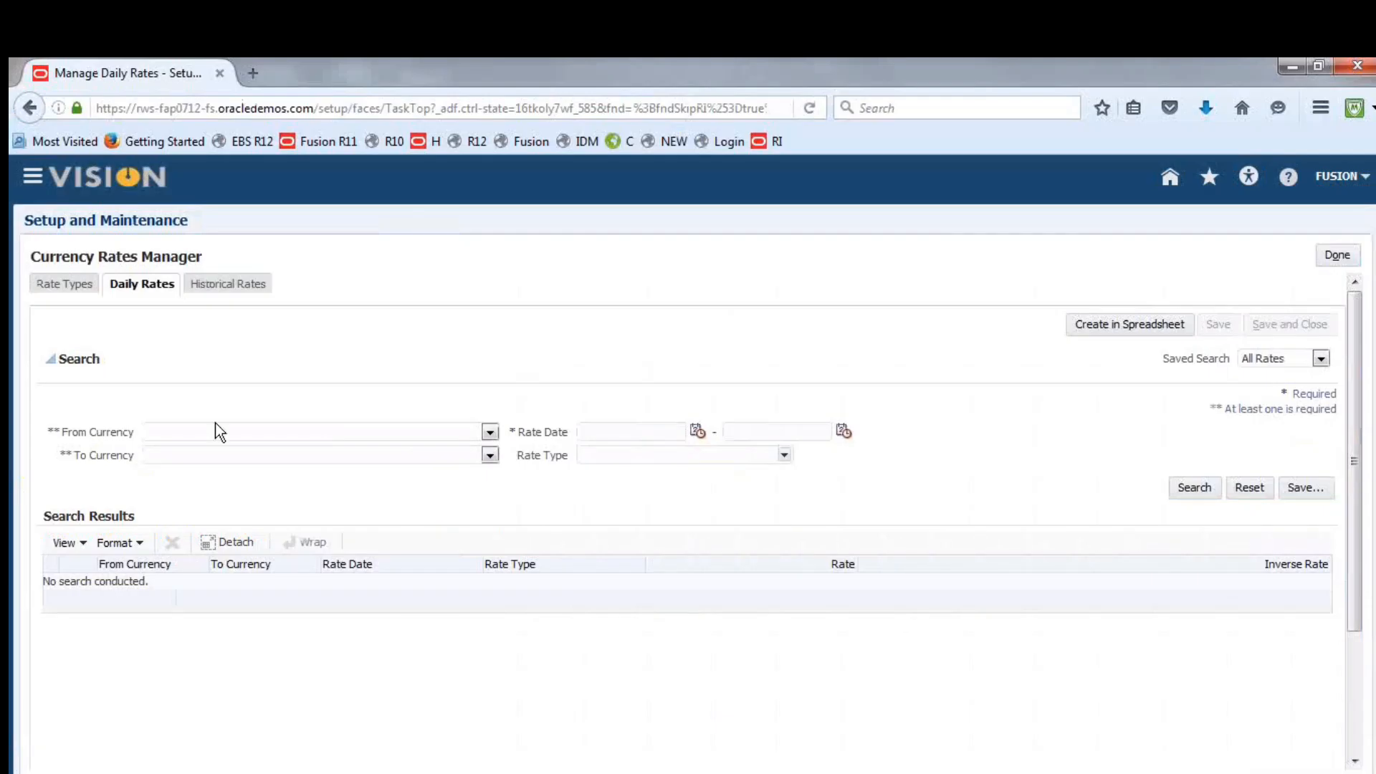
left_click(227, 285)
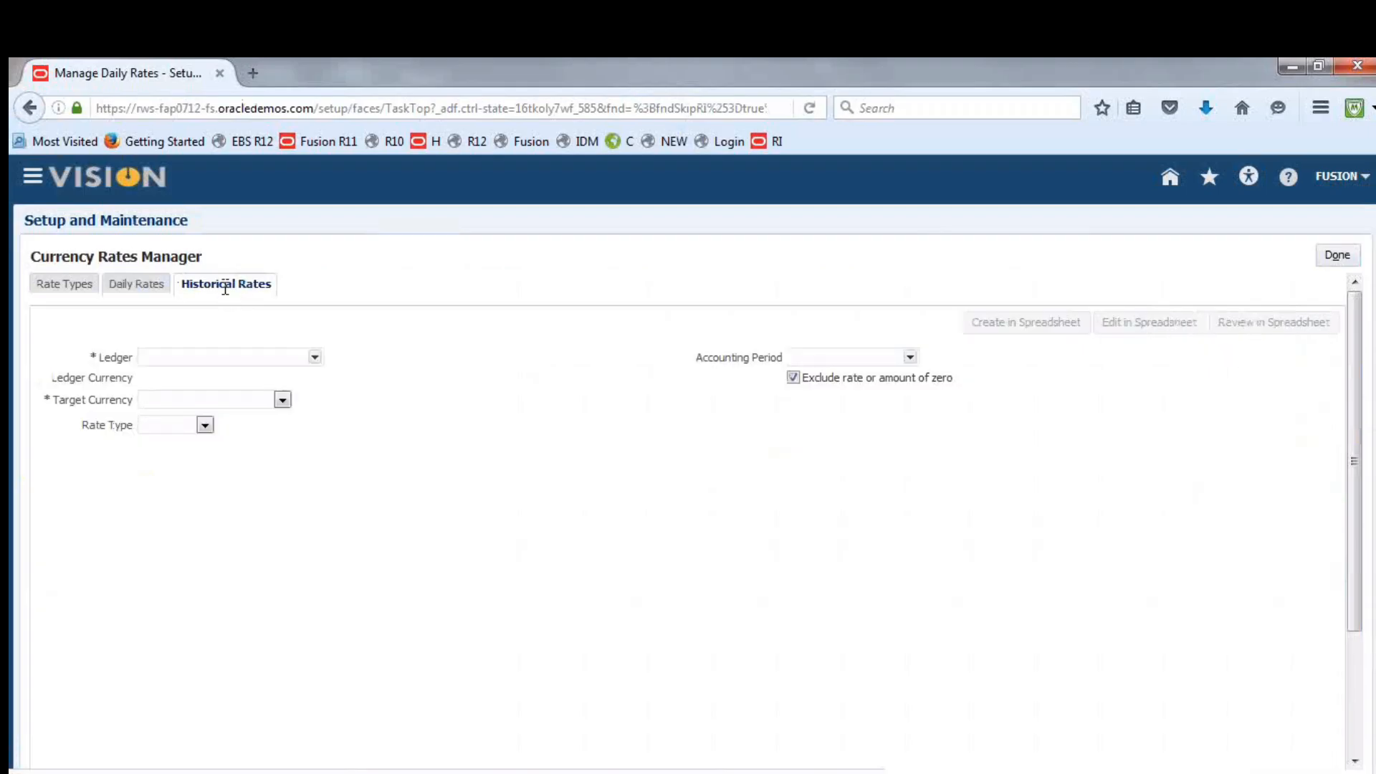
left_click(315, 357)
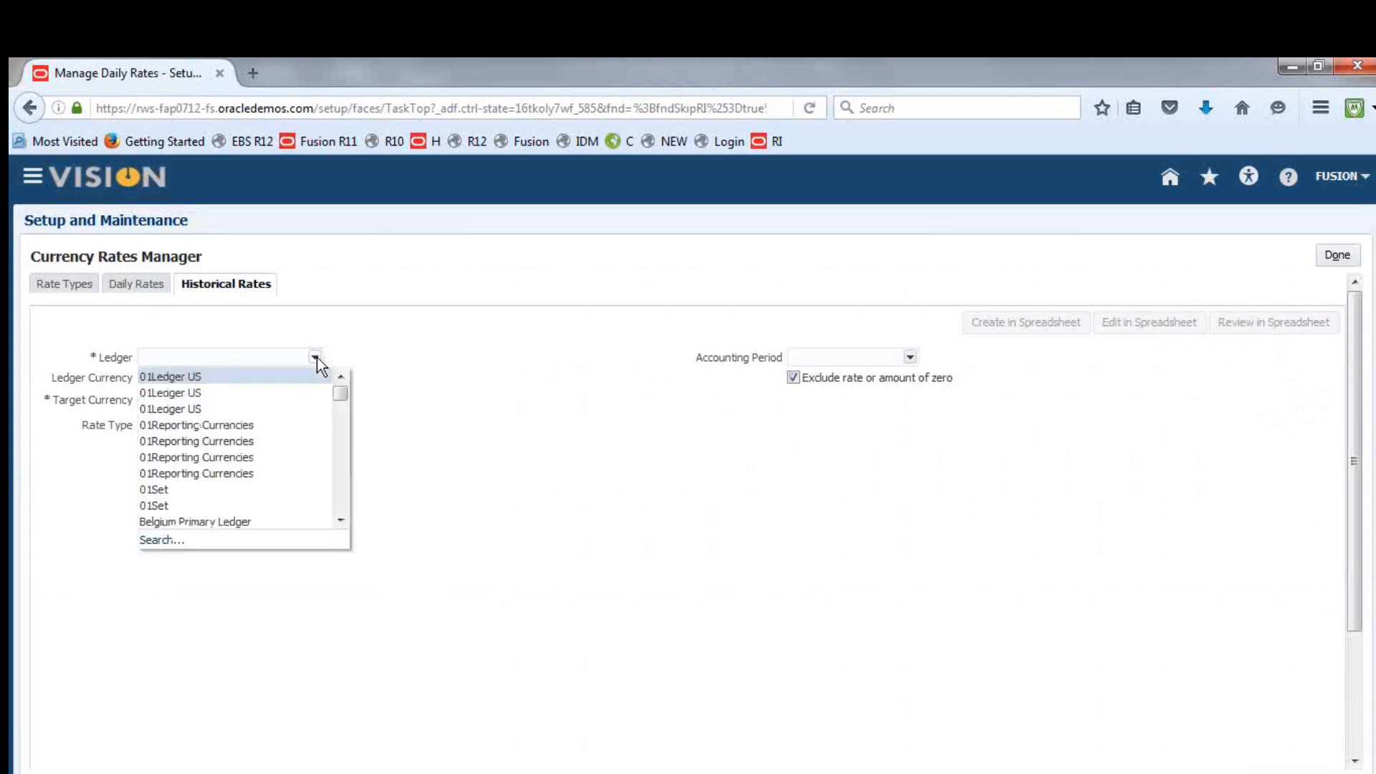
left_click_drag(340, 399, 342, 451)
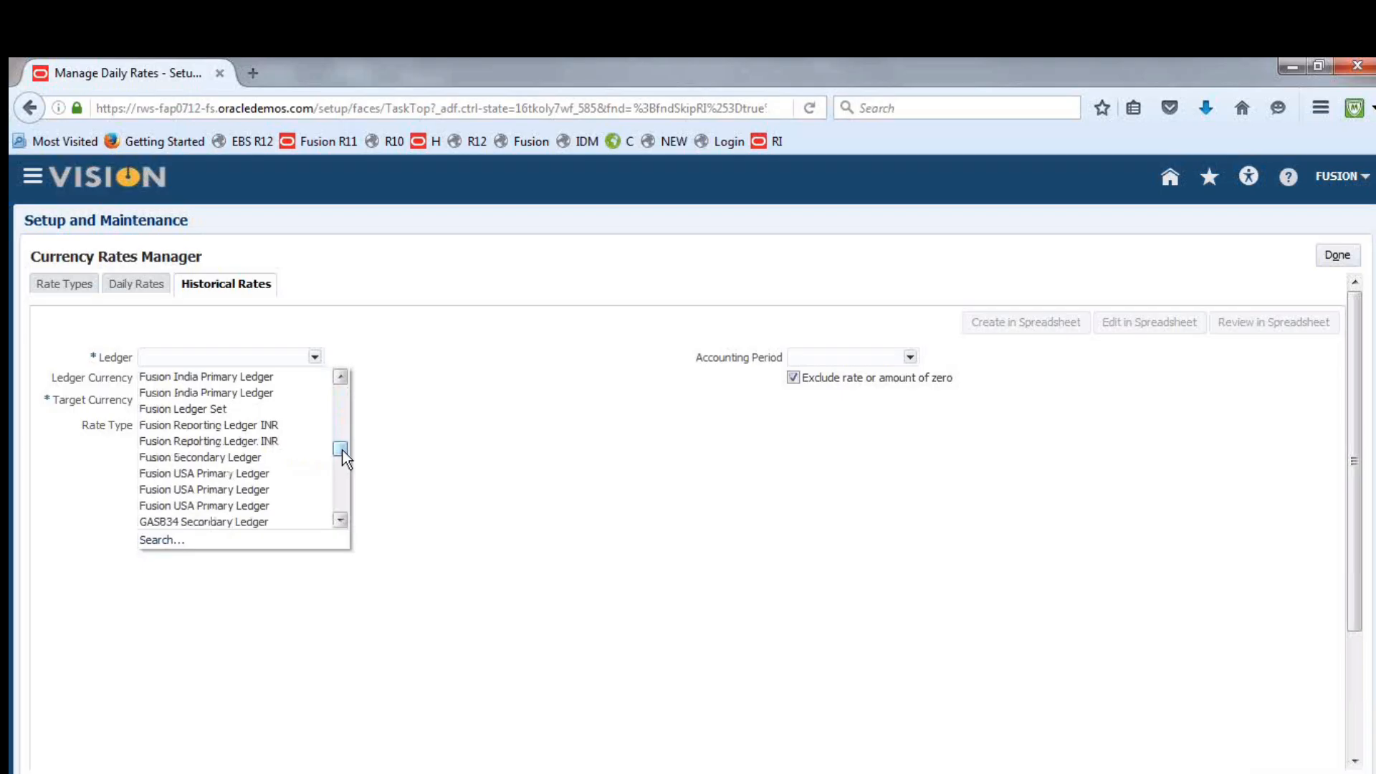
left_click_drag(342, 450, 341, 450)
left_click(264, 473)
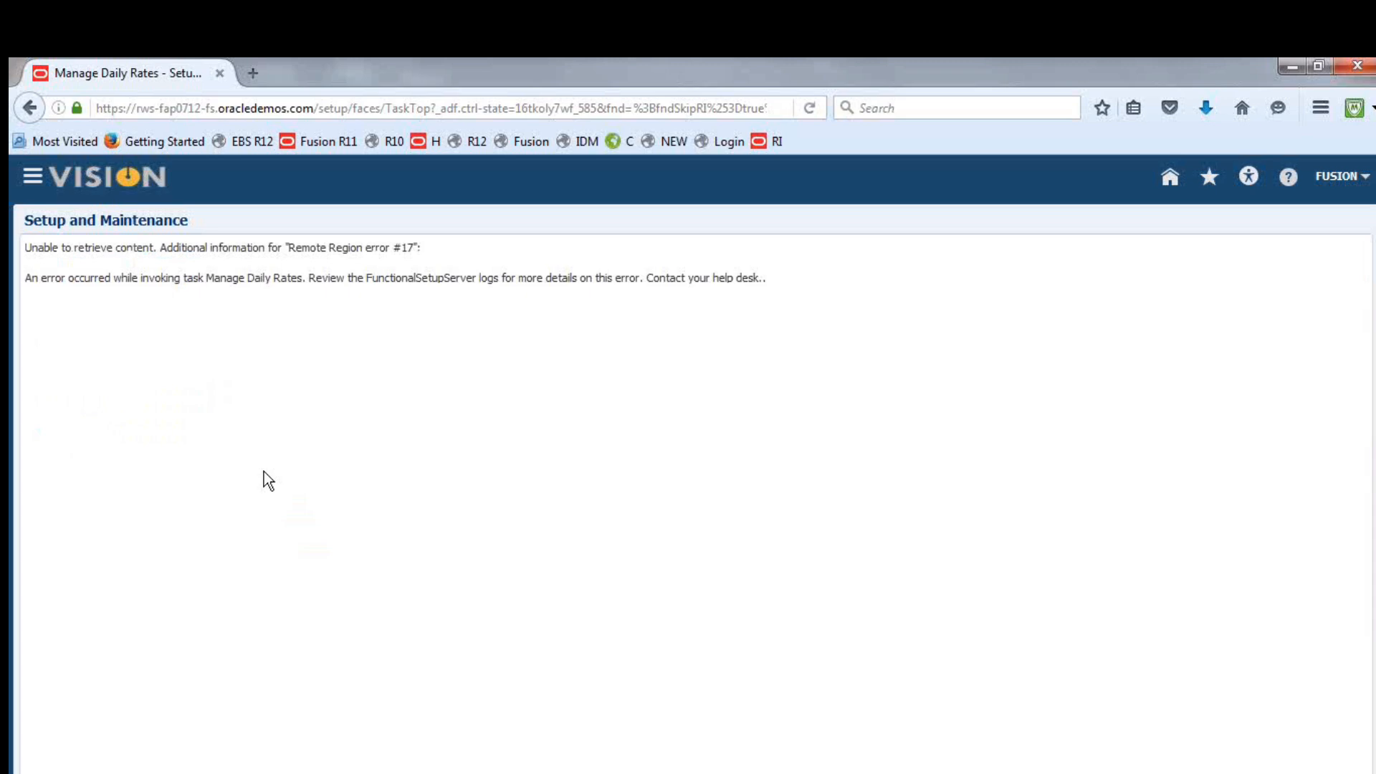
Return to the application home page, then select the Run Translation note in the Class Discussion Notes workbook and save it
left_click(77, 187)
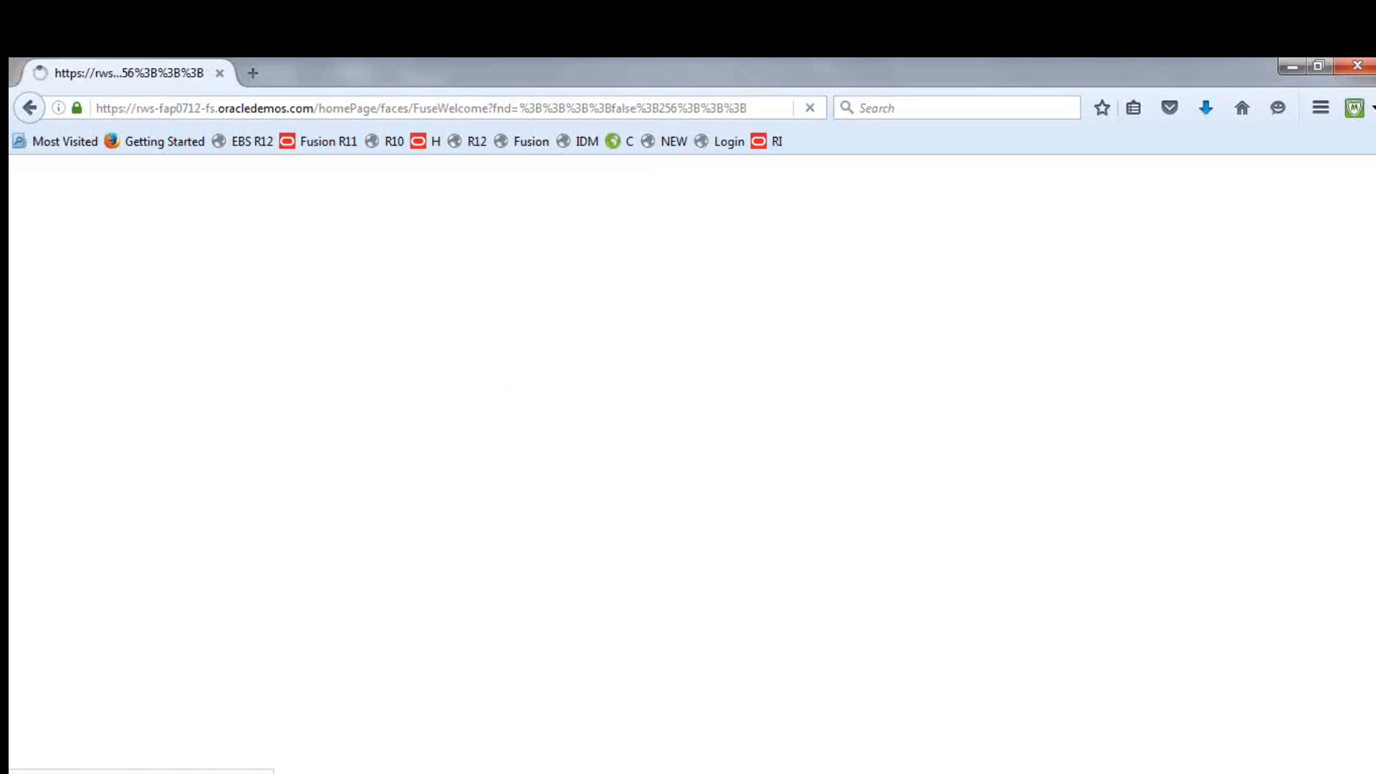
left_click(680, 773)
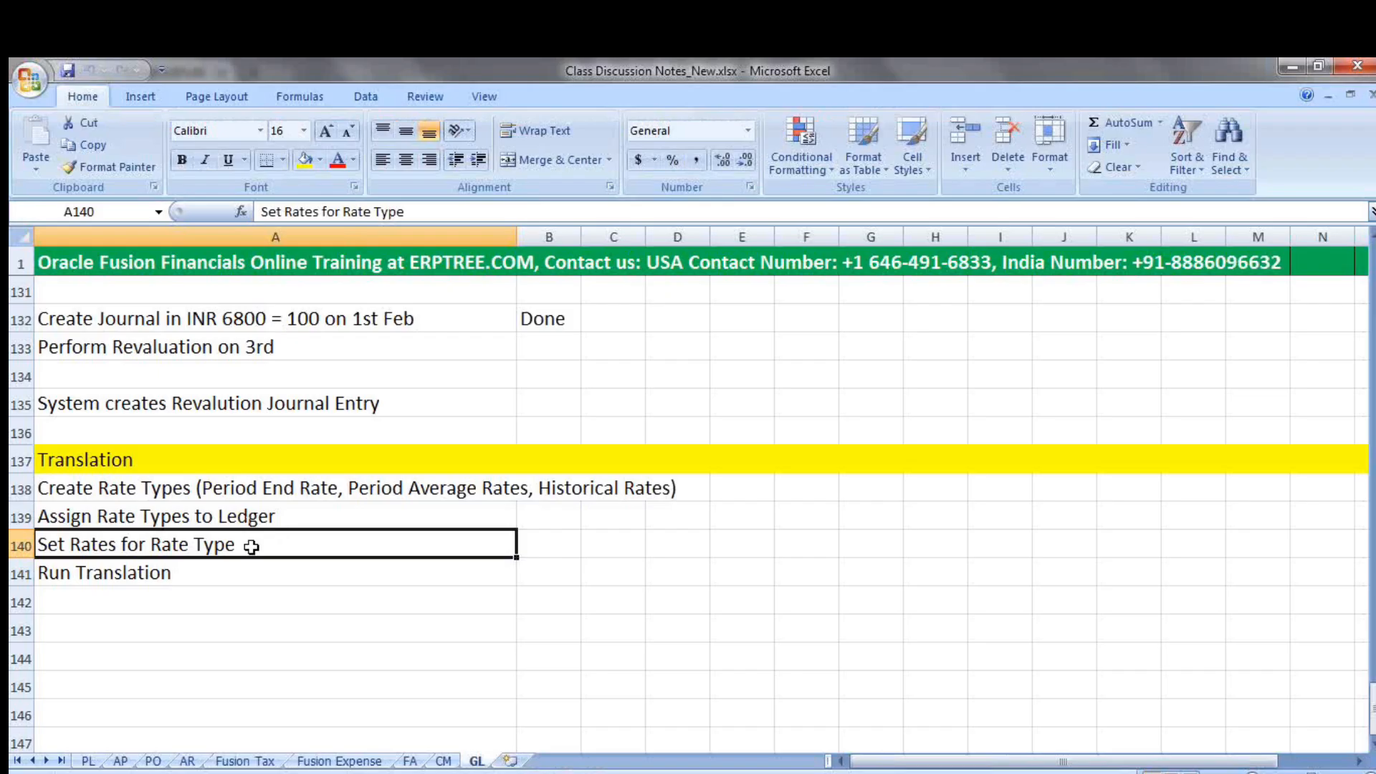
left_click(194, 571)
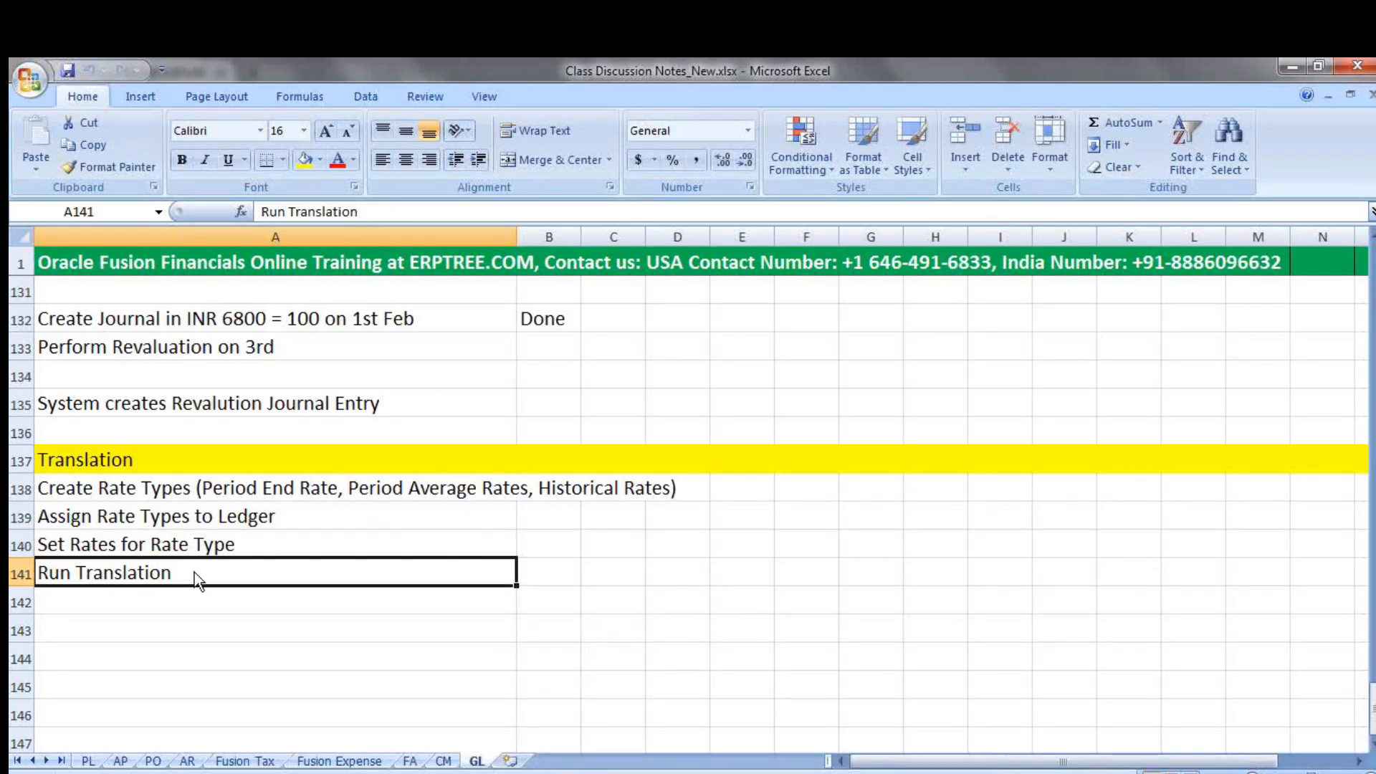
key("ctrl+s")
left_click(661, 484)
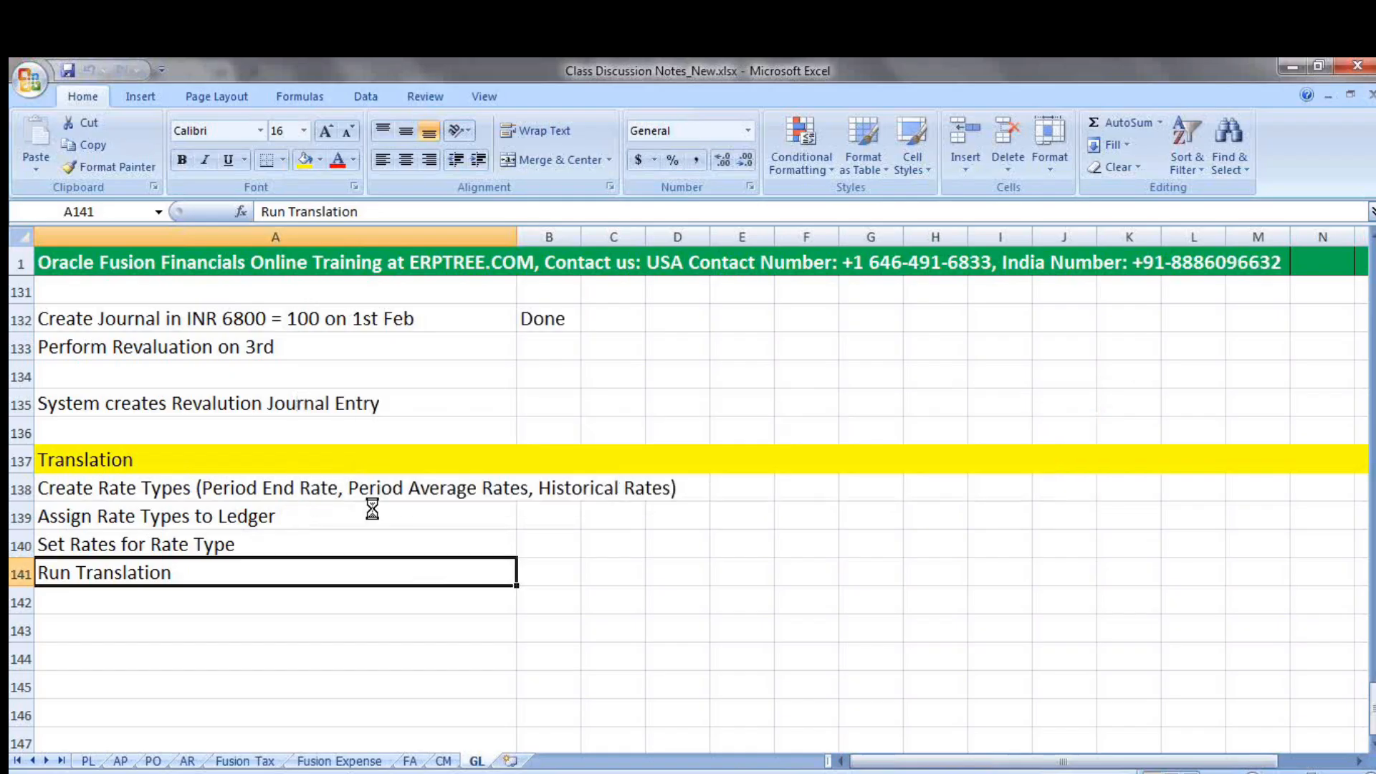
Switch to Oracle Fusion and open the Translate Balances process from General Accounting's Period Close work area
key("alt+Tab")
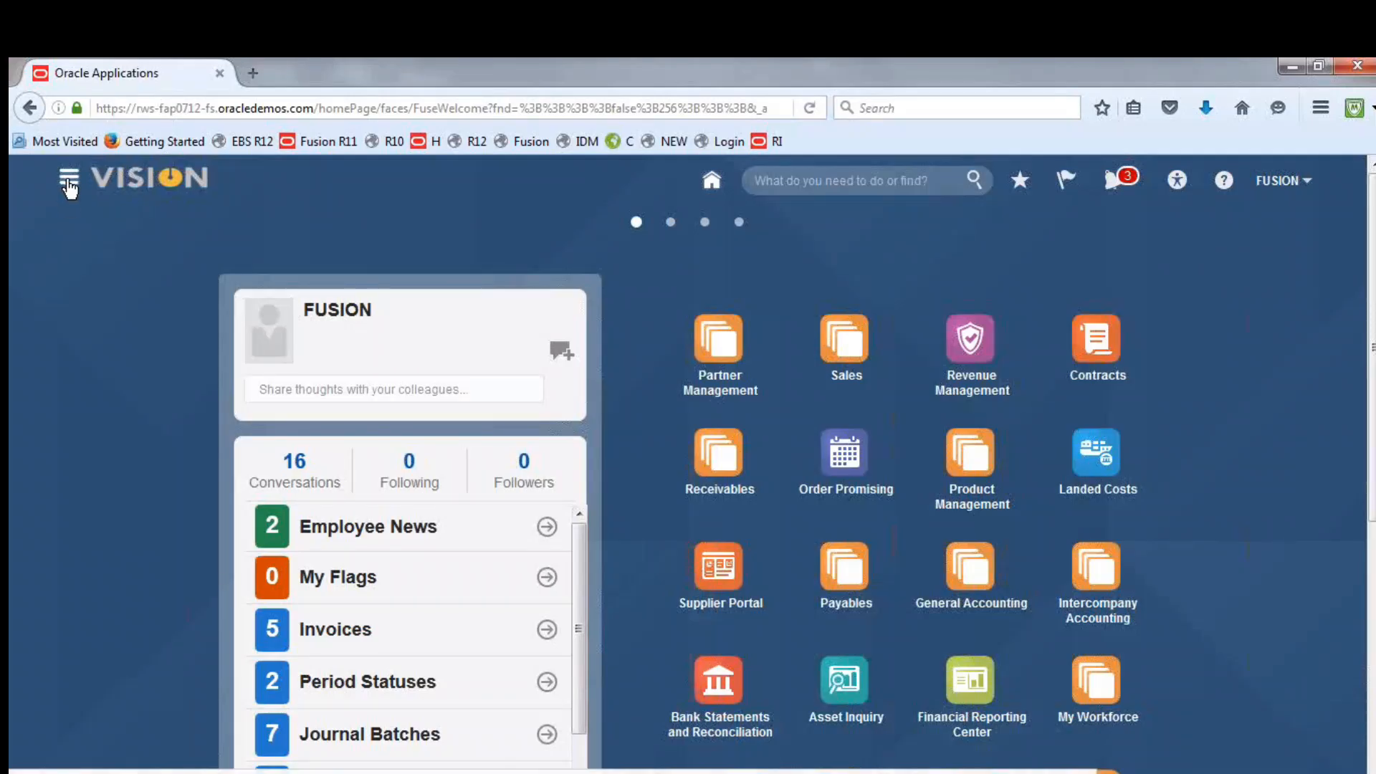
left_click(69, 179)
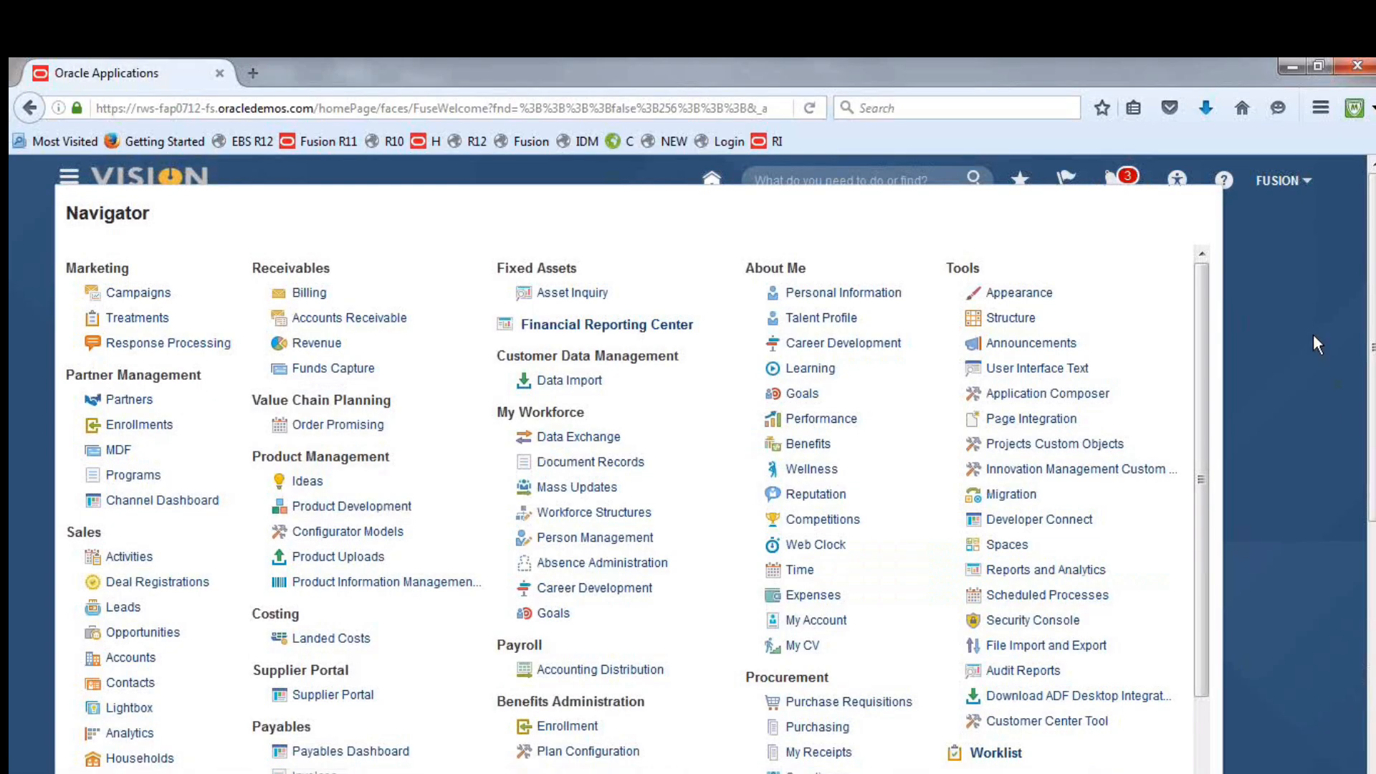
left_click_drag(1193, 308, 1213, 525)
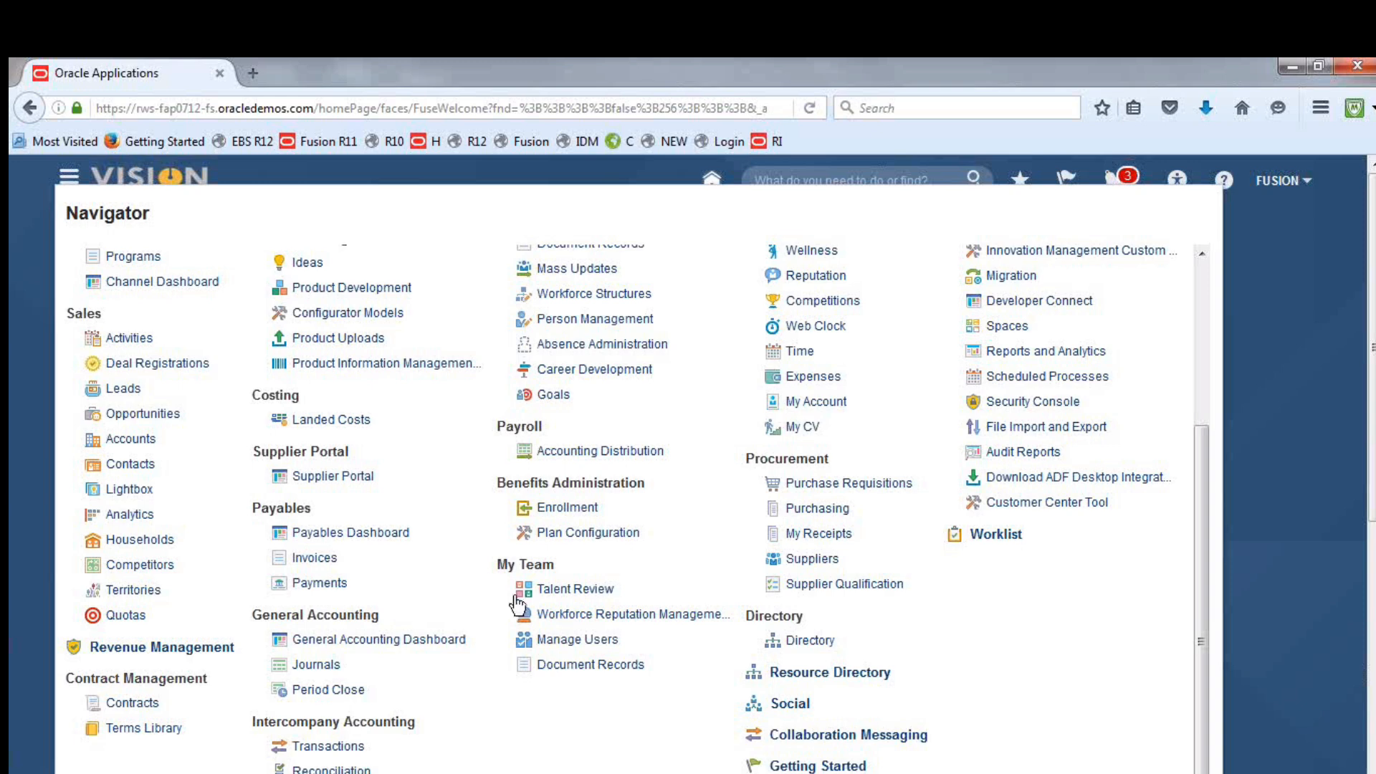
left_click(325, 692)
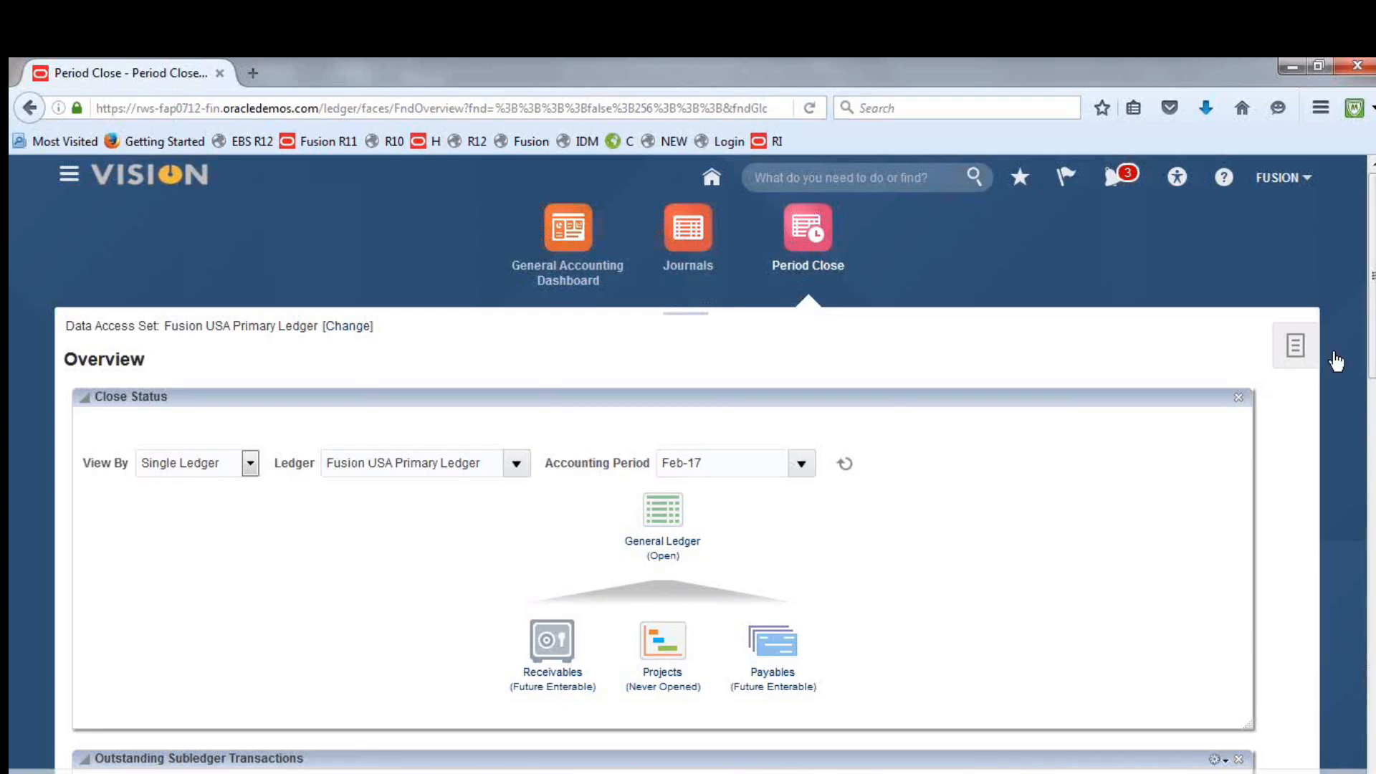
left_click(1295, 346)
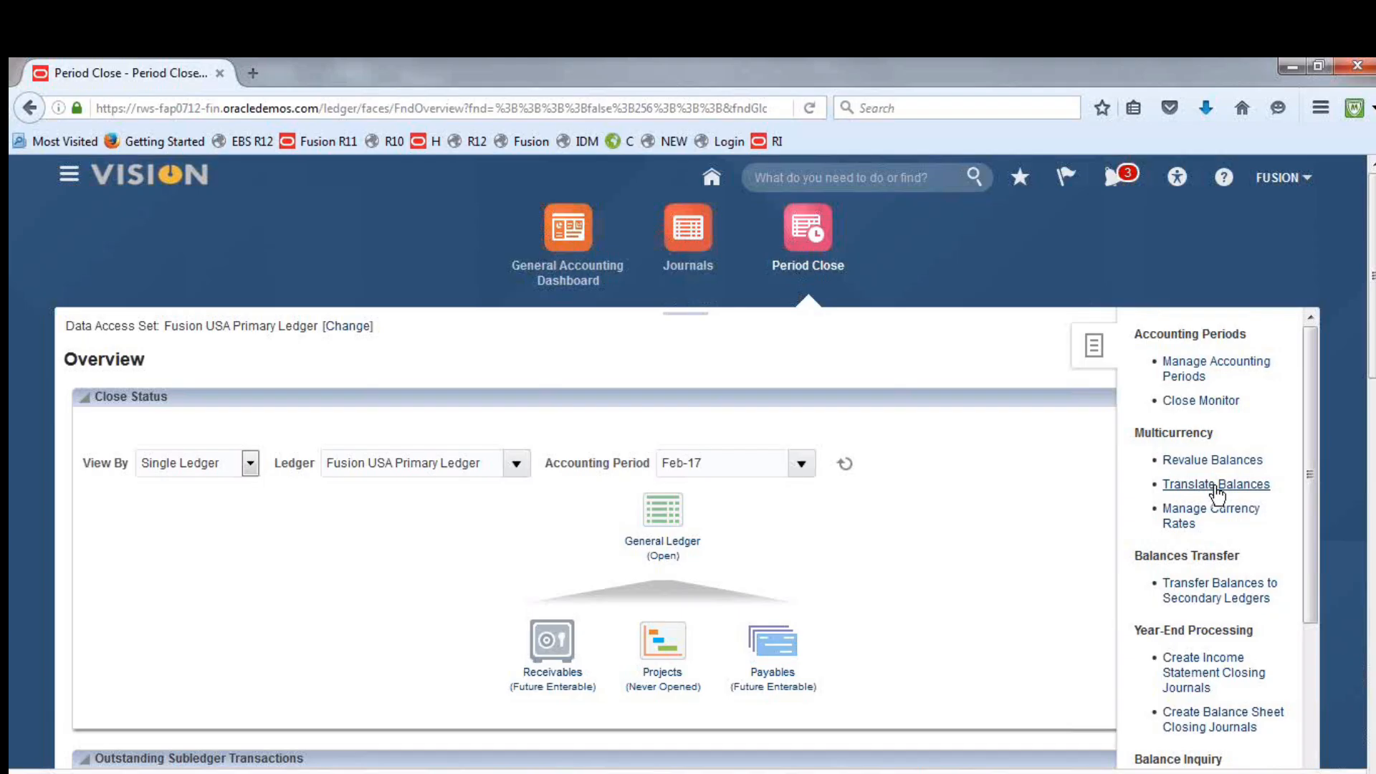
left_click(1216, 486)
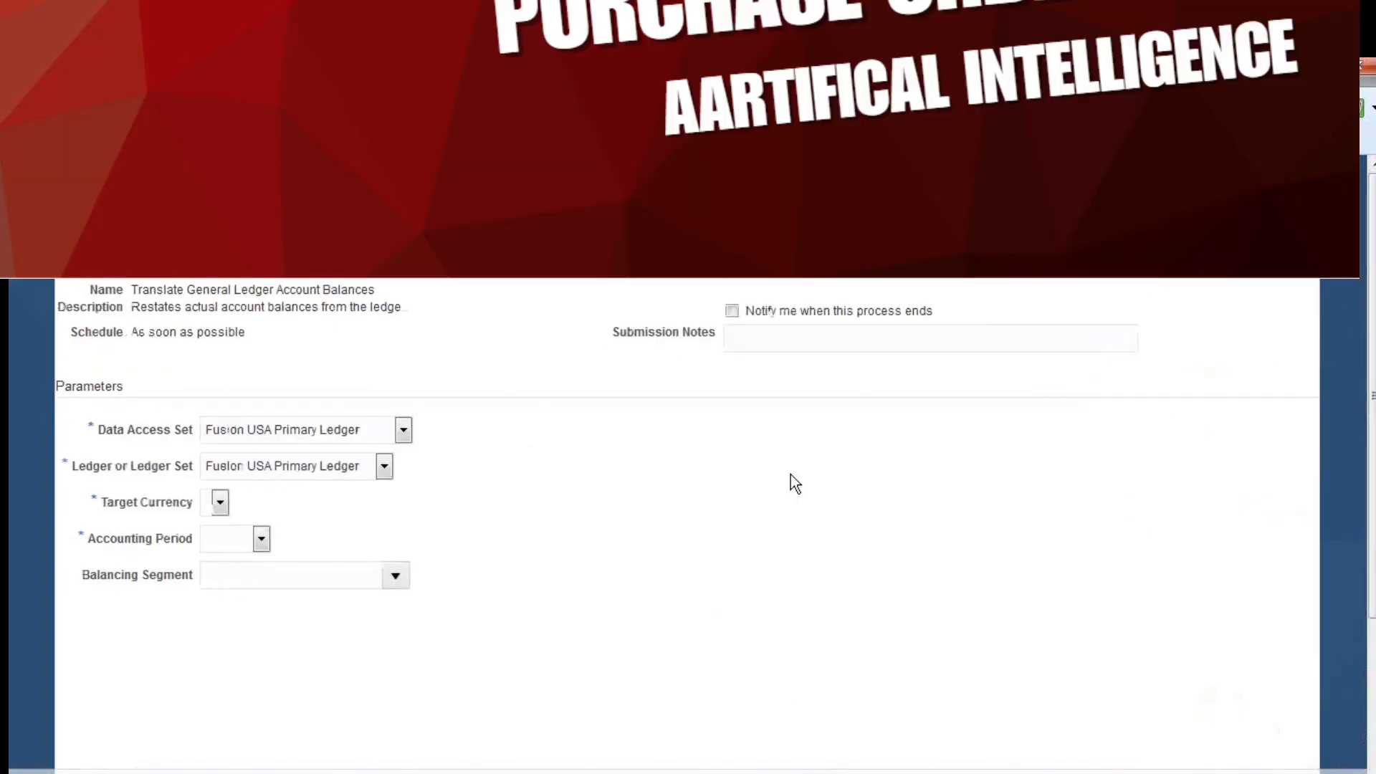
In the notes workbook, insert "Add AED Currency as Reporting Currency at Ledger" as a new row above Run Translation and save
left_click(322, 772)
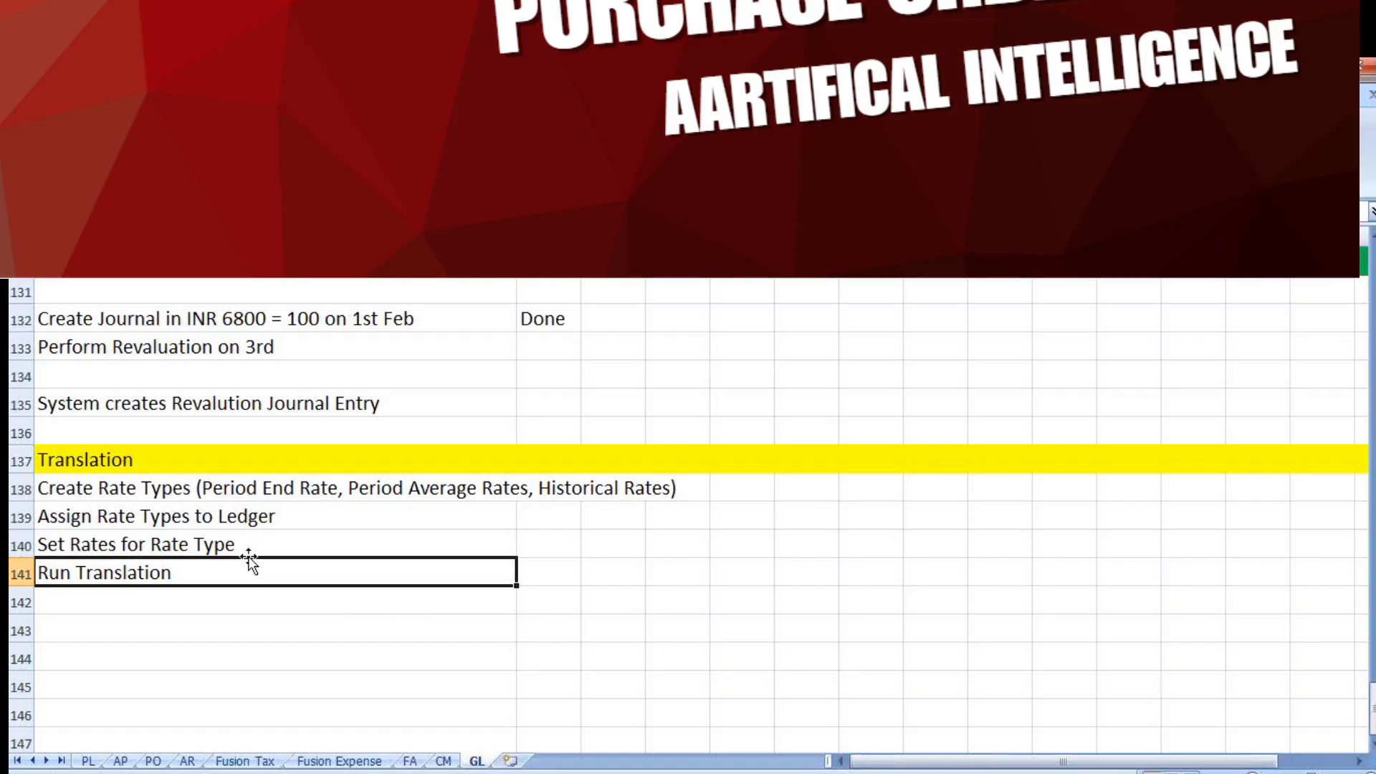
right_click(14, 574)
left_click(105, 427)
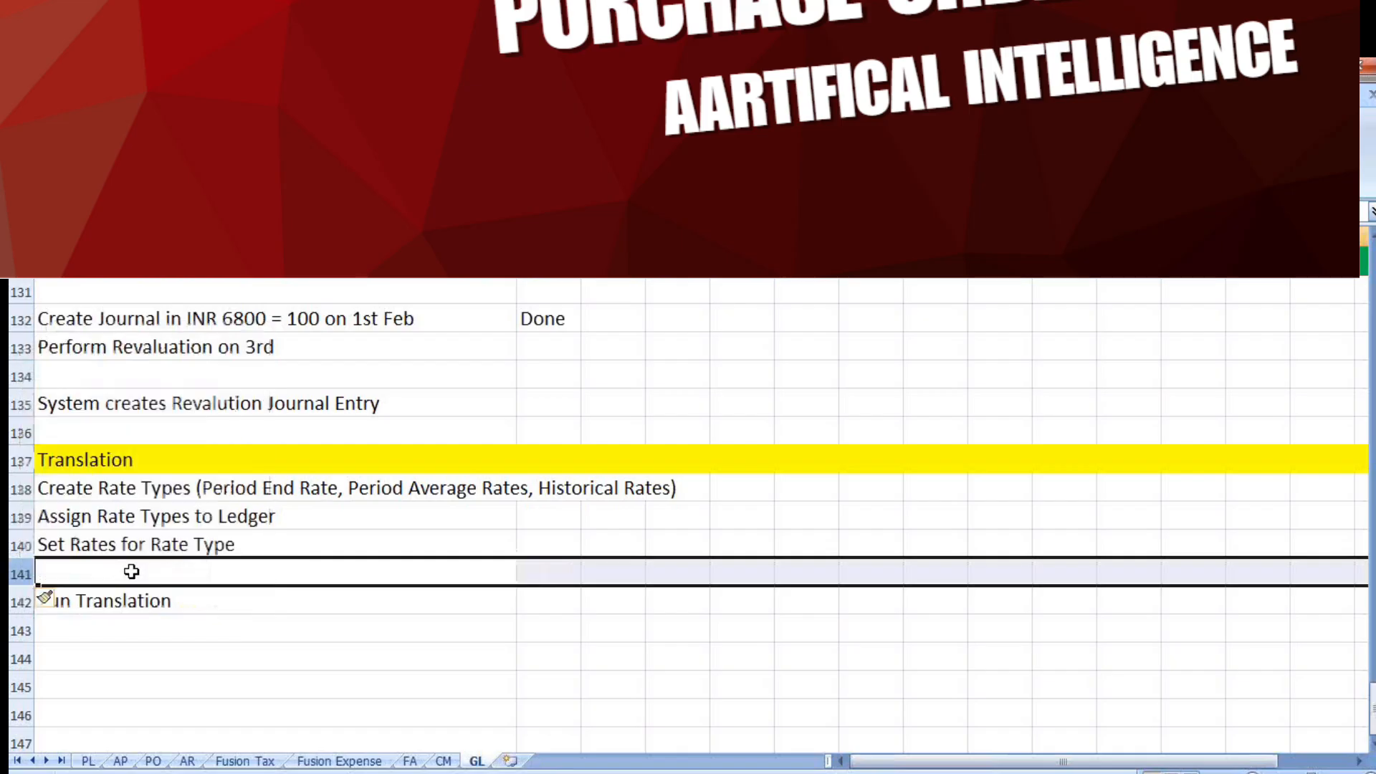
left_click(131, 571)
type("Add")
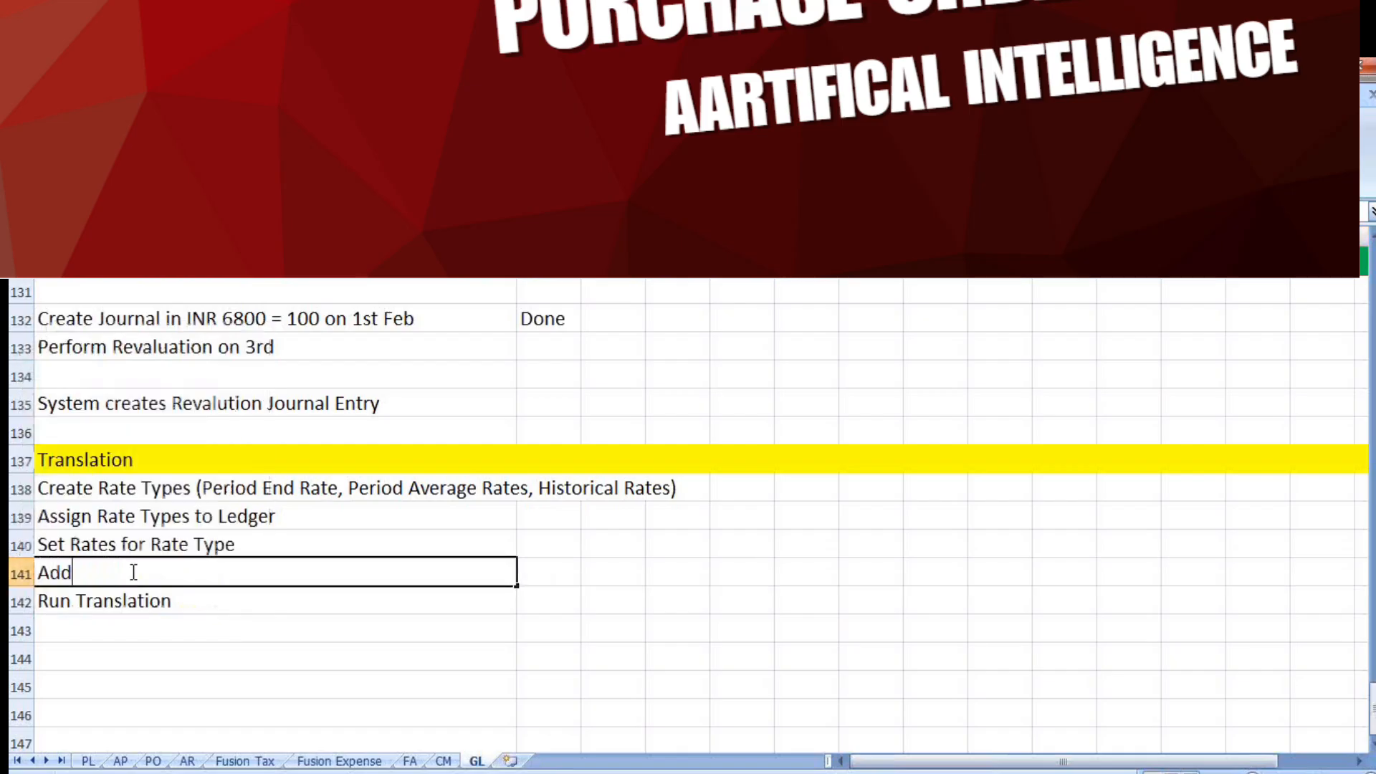
type(" AED Currency a")
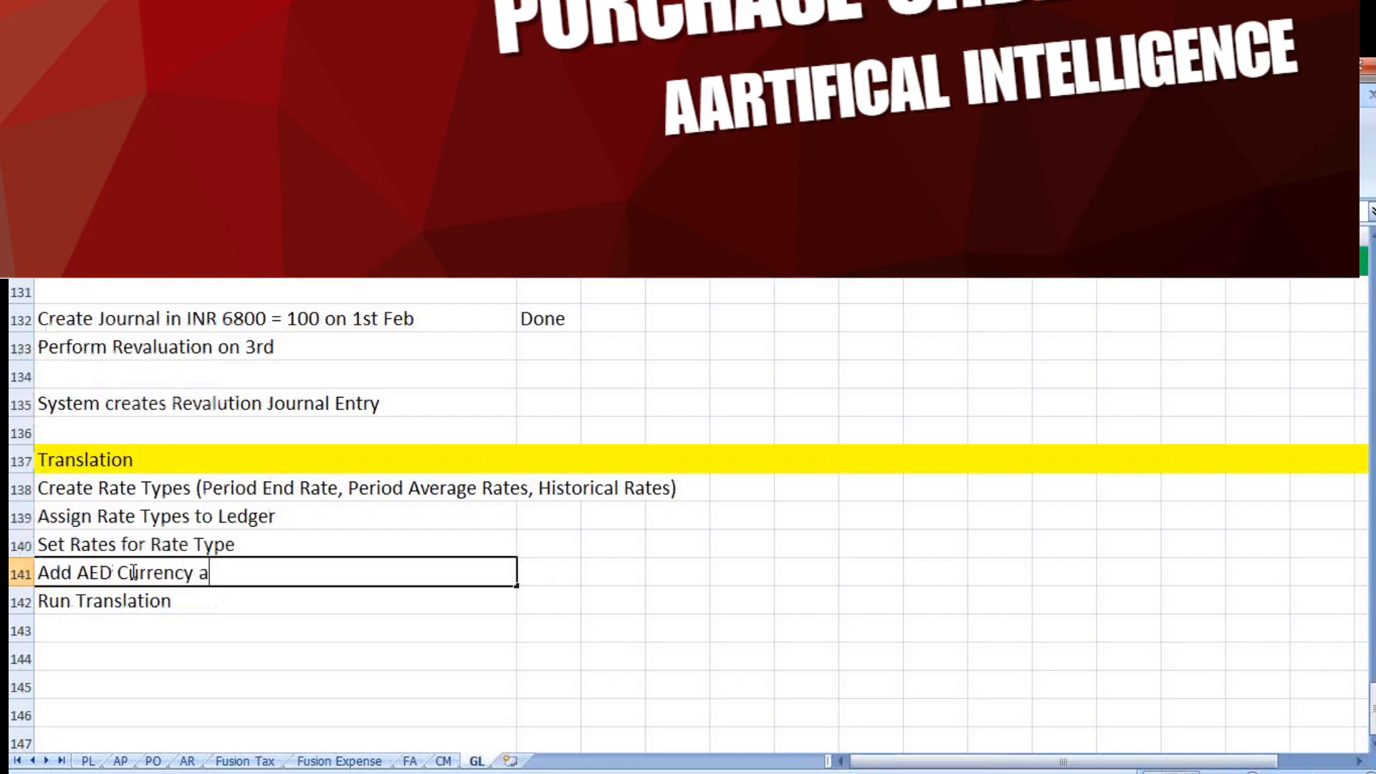
type("s Reporting ")
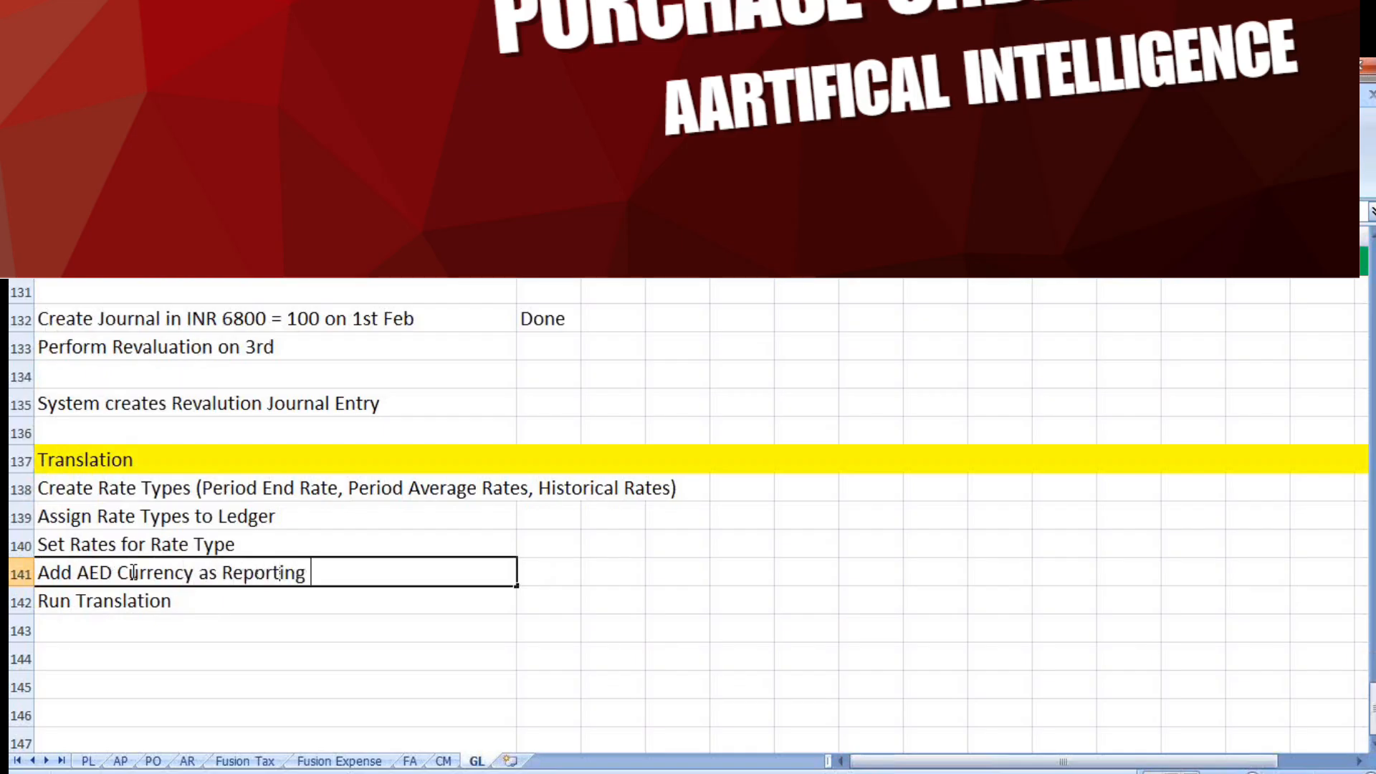
type("Currency at Ledger")
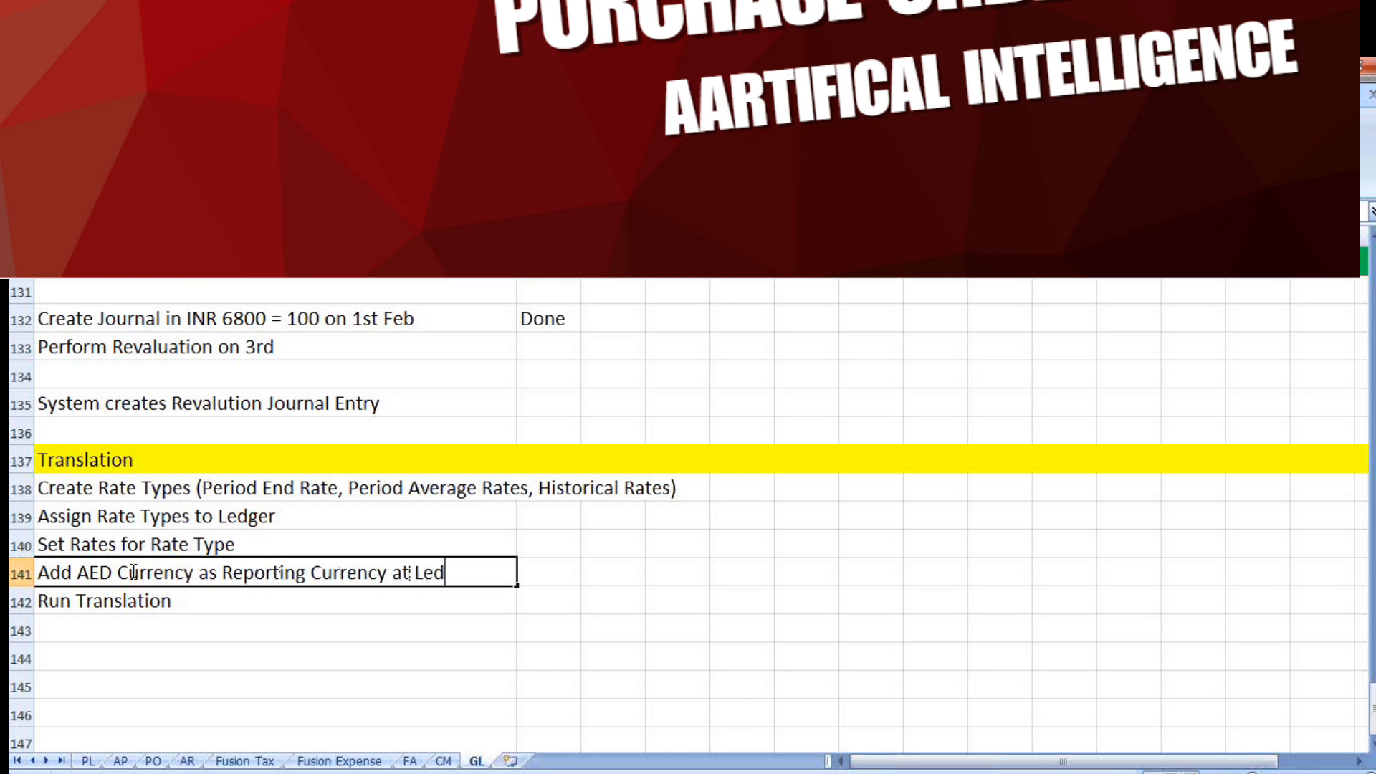
left_click(548, 573)
key("ctrl+s")
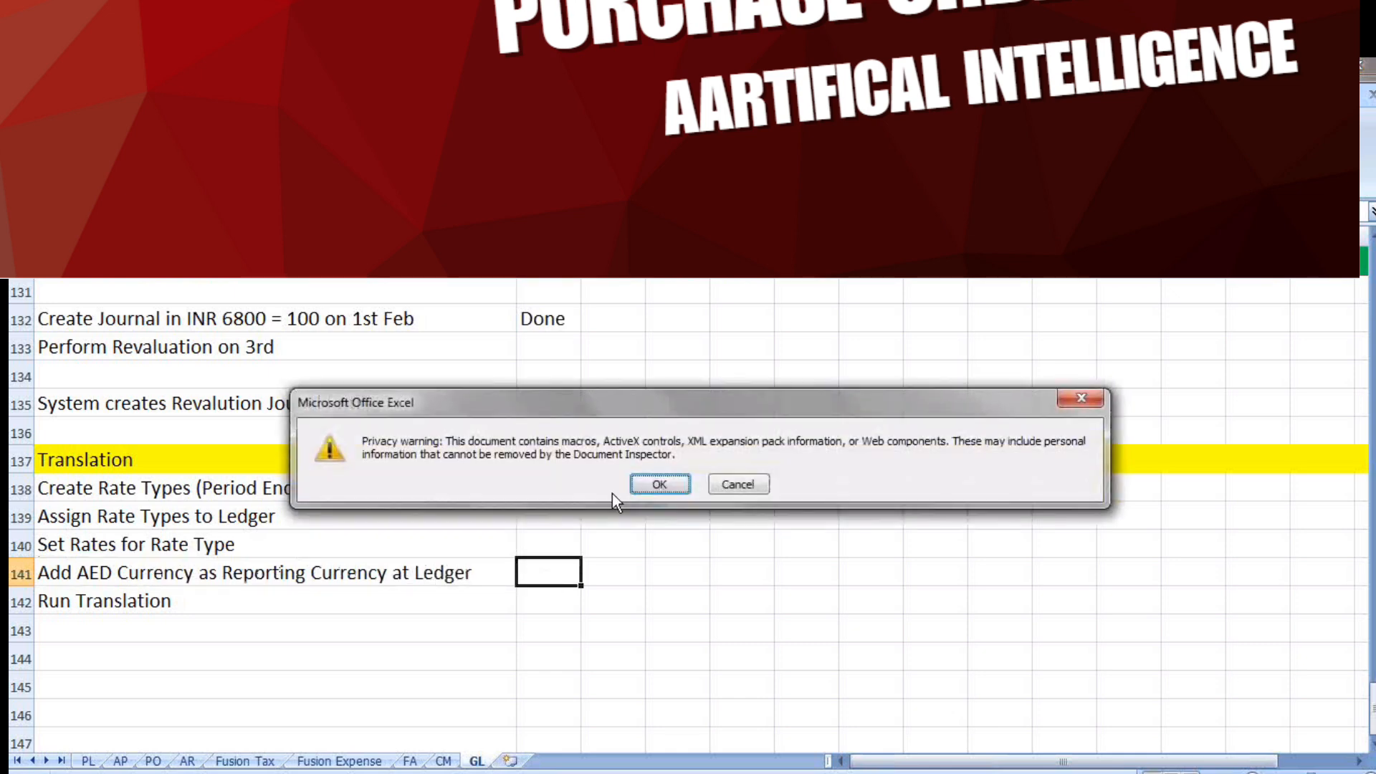
left_click(660, 484)
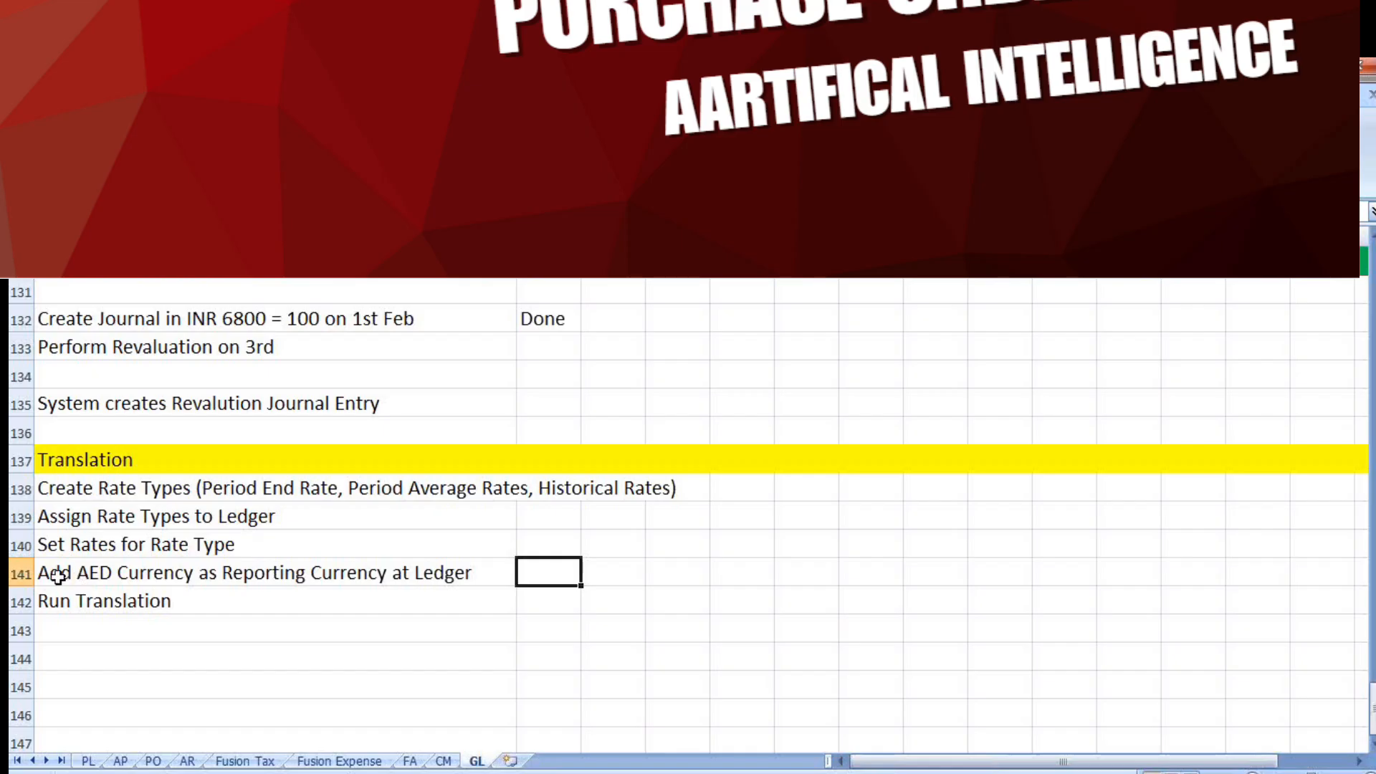
left_click(187, 572)
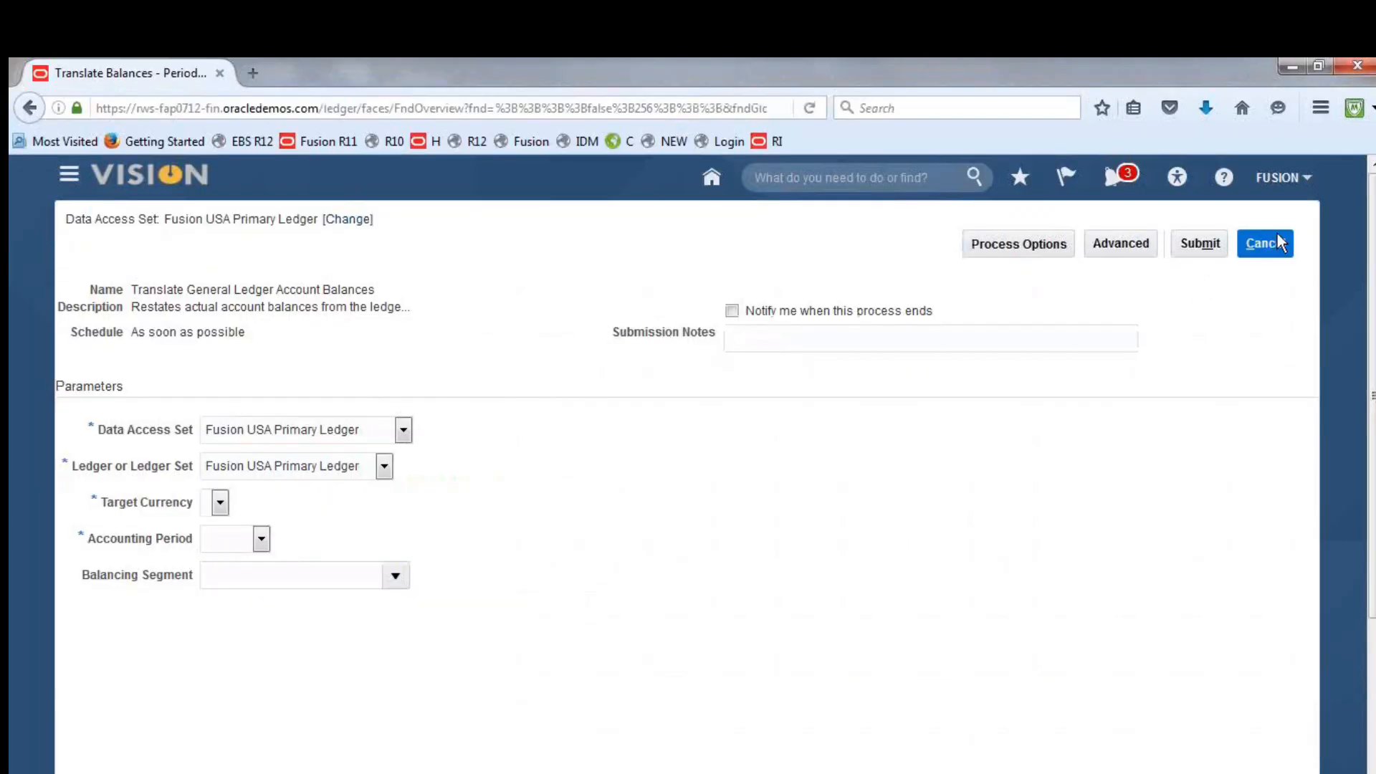
Cancel the balance translation process and open the Fusion Implementation Project in Setup and Maintenance
left_click(1280, 243)
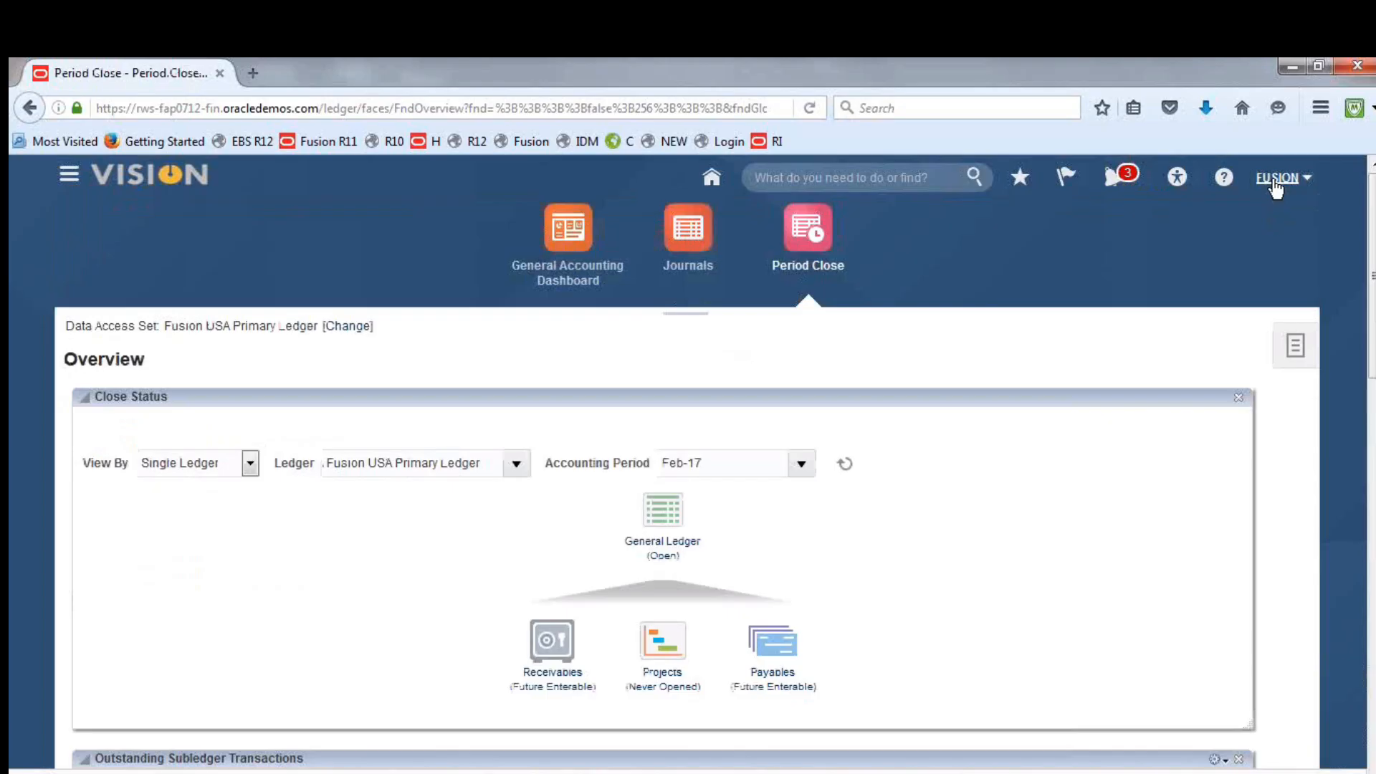
left_click(1276, 181)
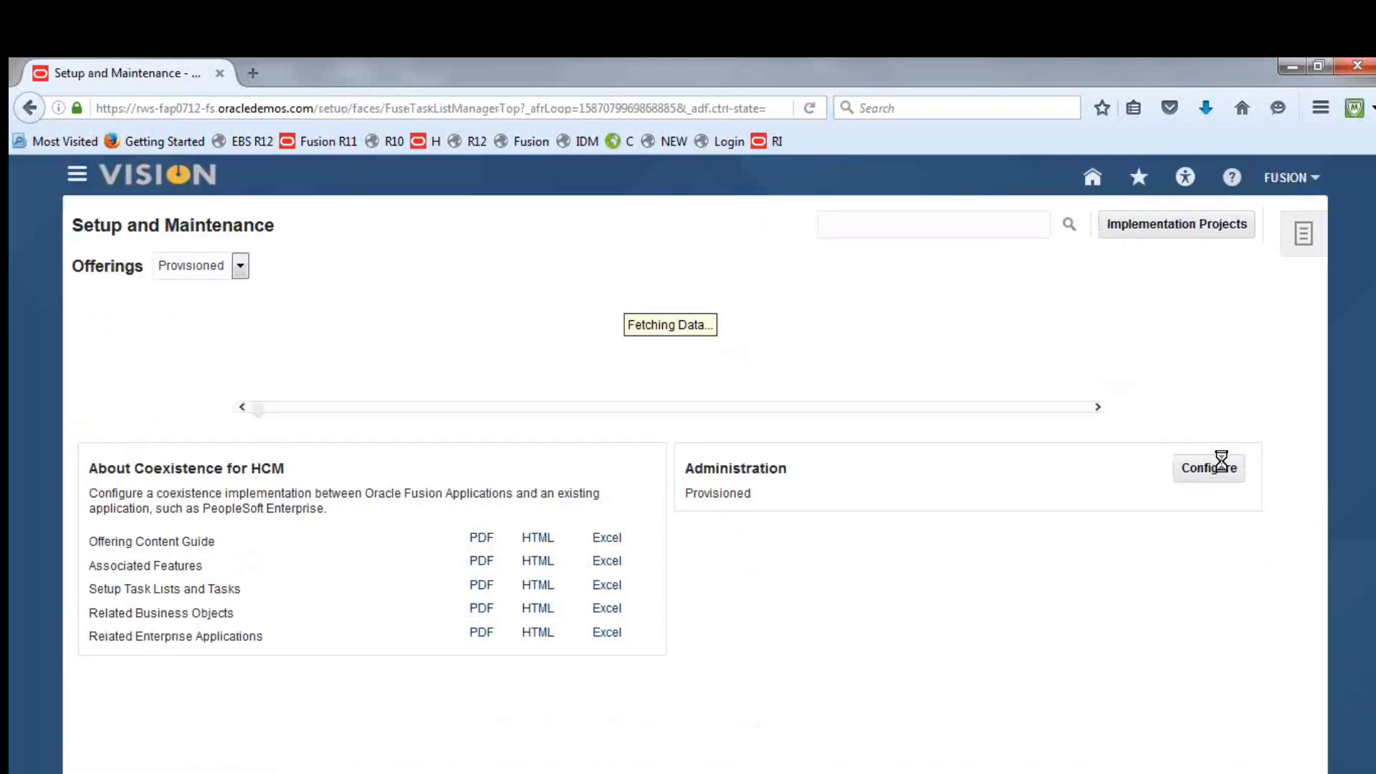
left_click(1130, 226)
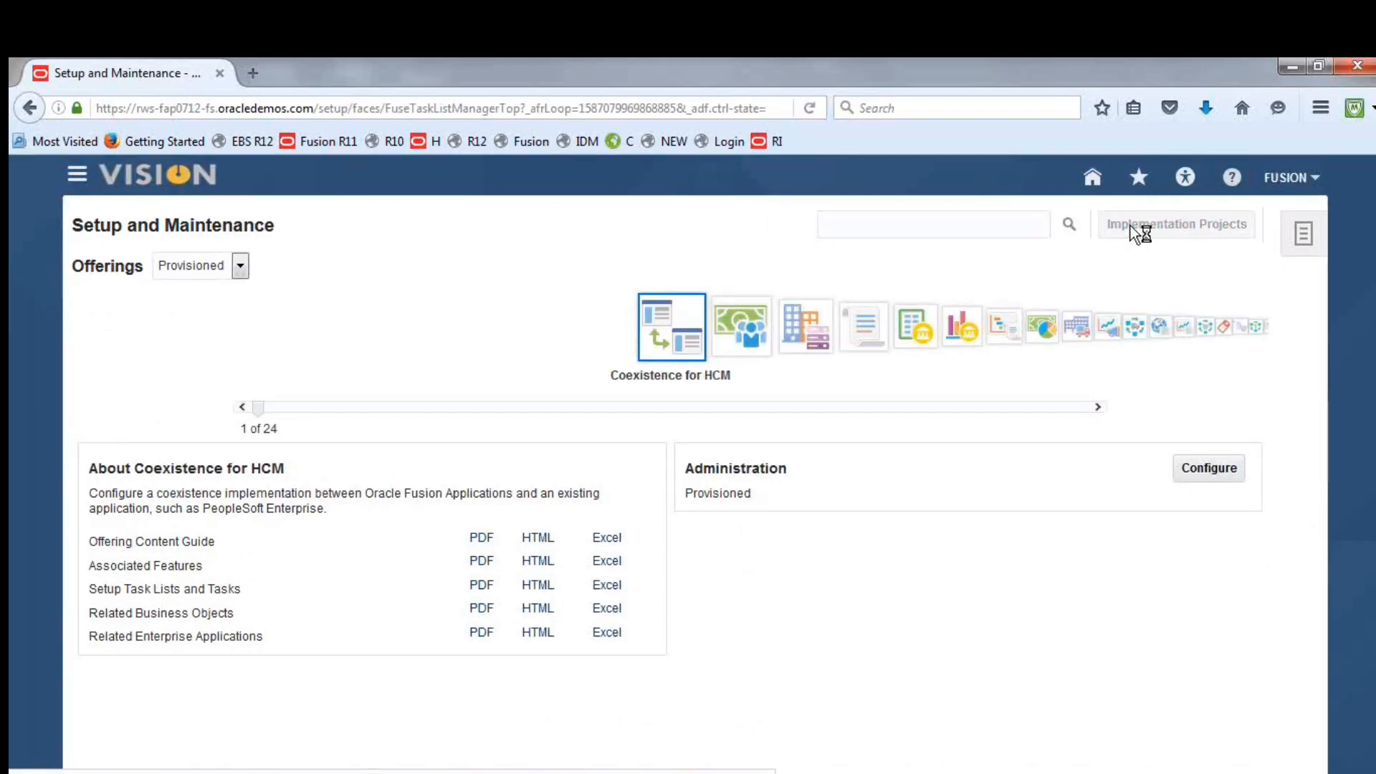
left_click(1241, 222)
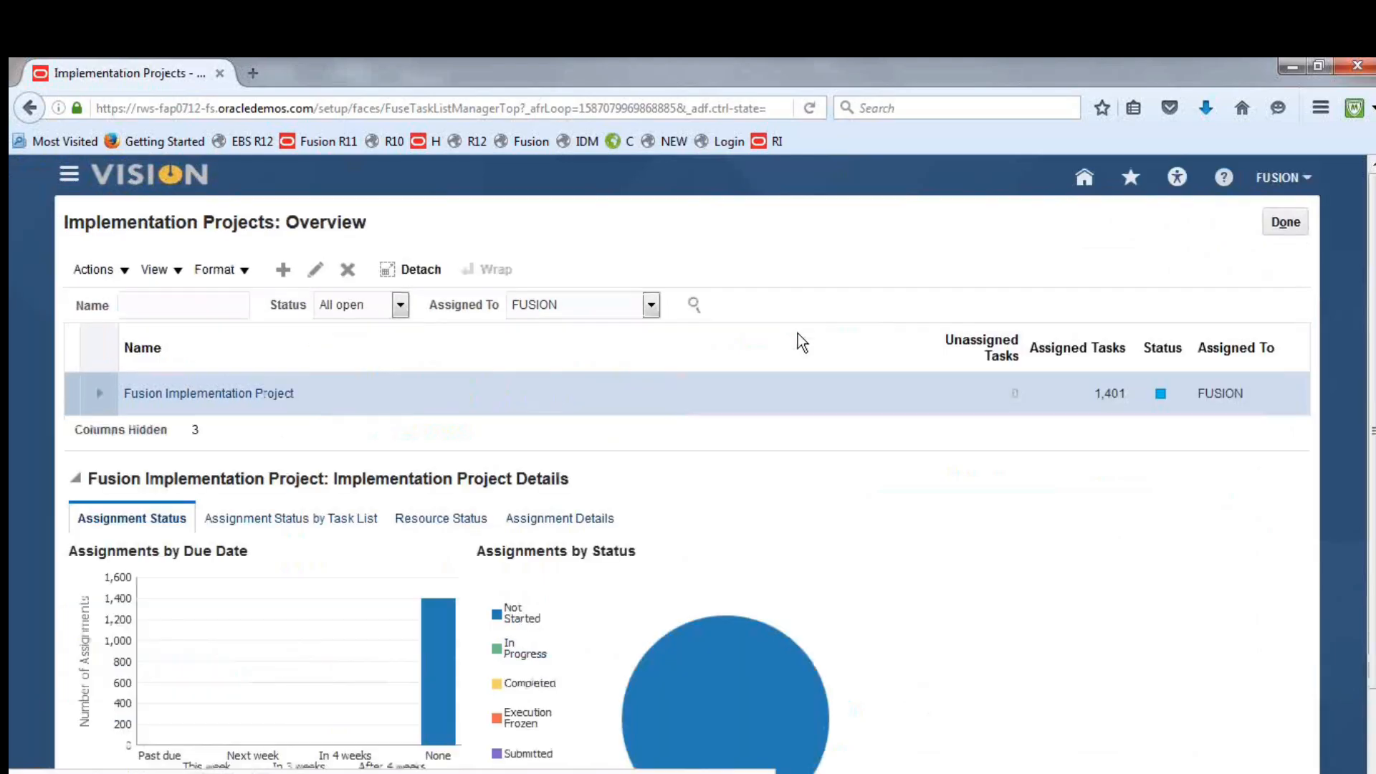
left_click(180, 393)
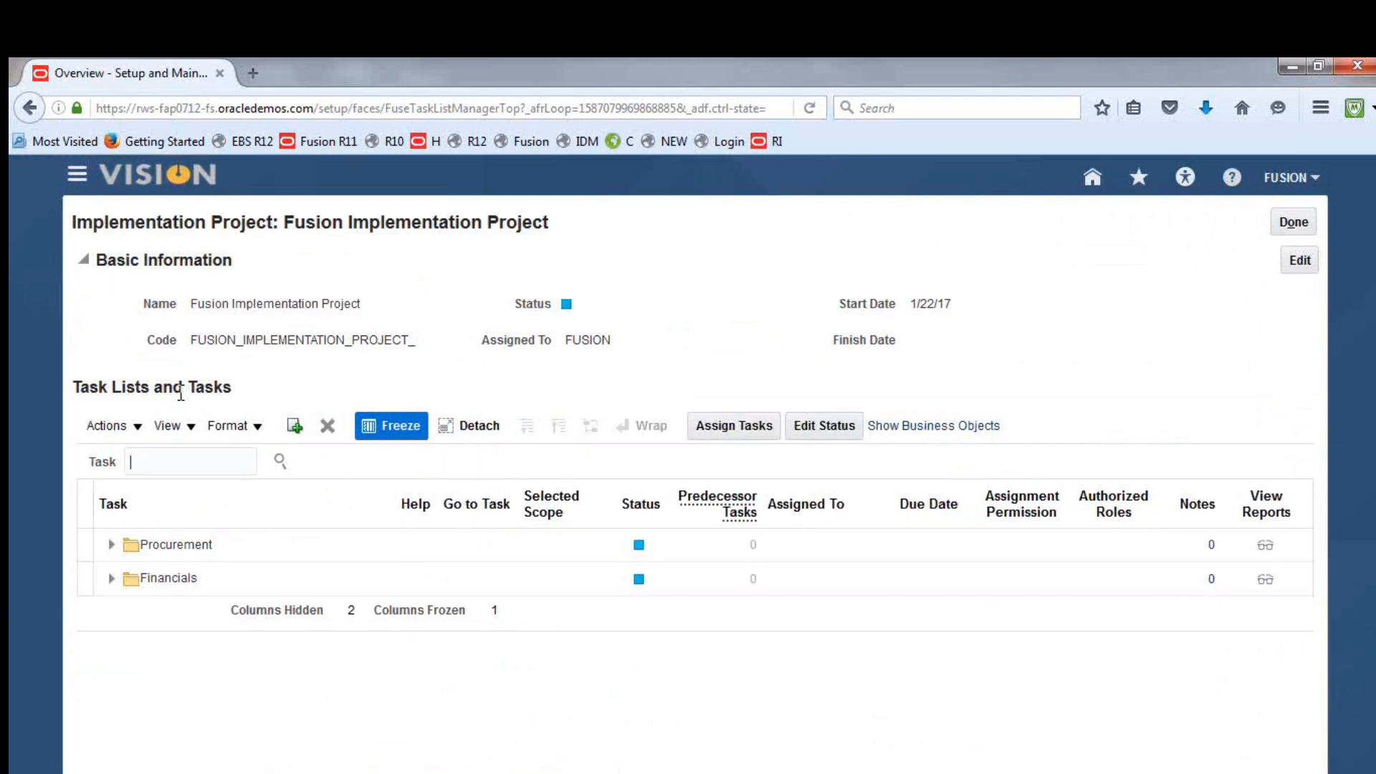
Search the project tasks for "reporting currencies" and locate Manage Reporting Currencies directly under Financials' Define Accounting Configurations
type("reporting")
type(" C")
type("urre")
type("nciee")
key("Return")
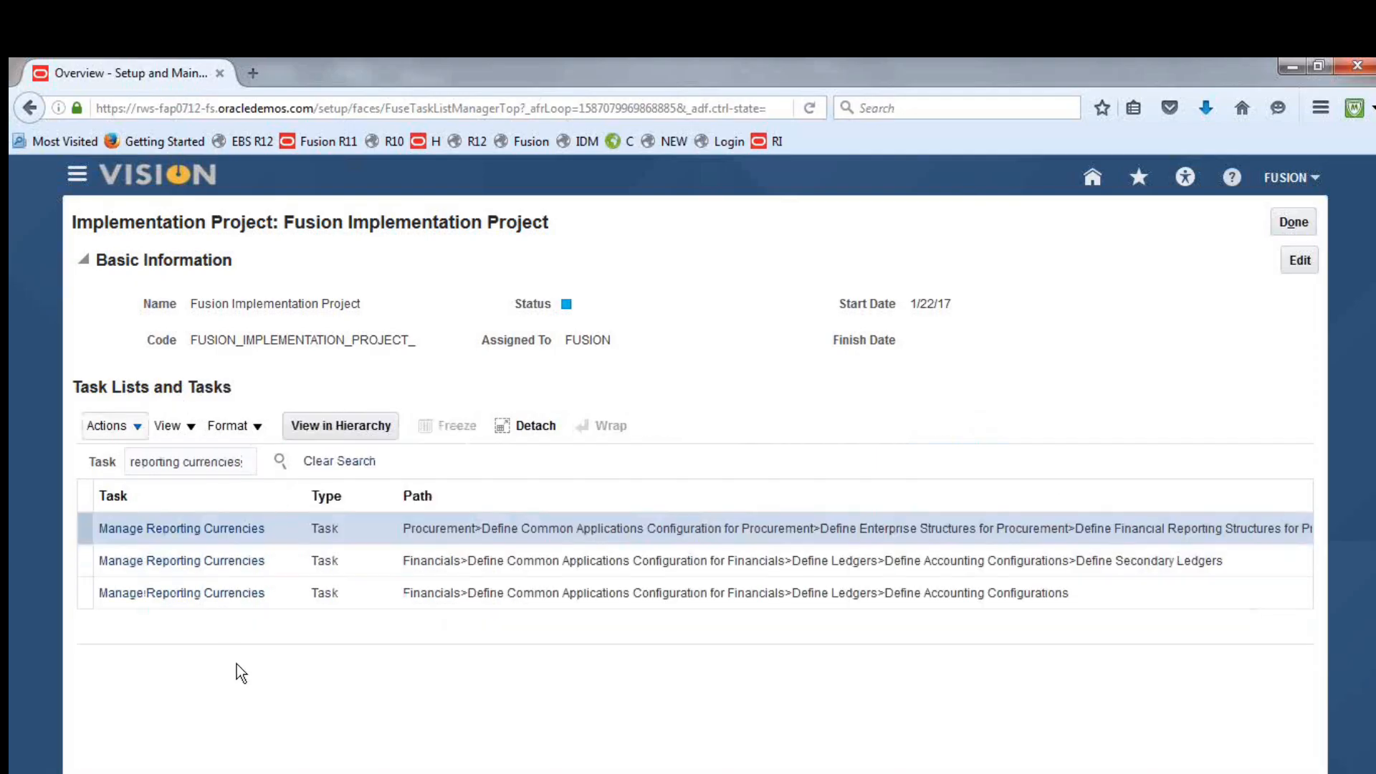
left_click(175, 595)
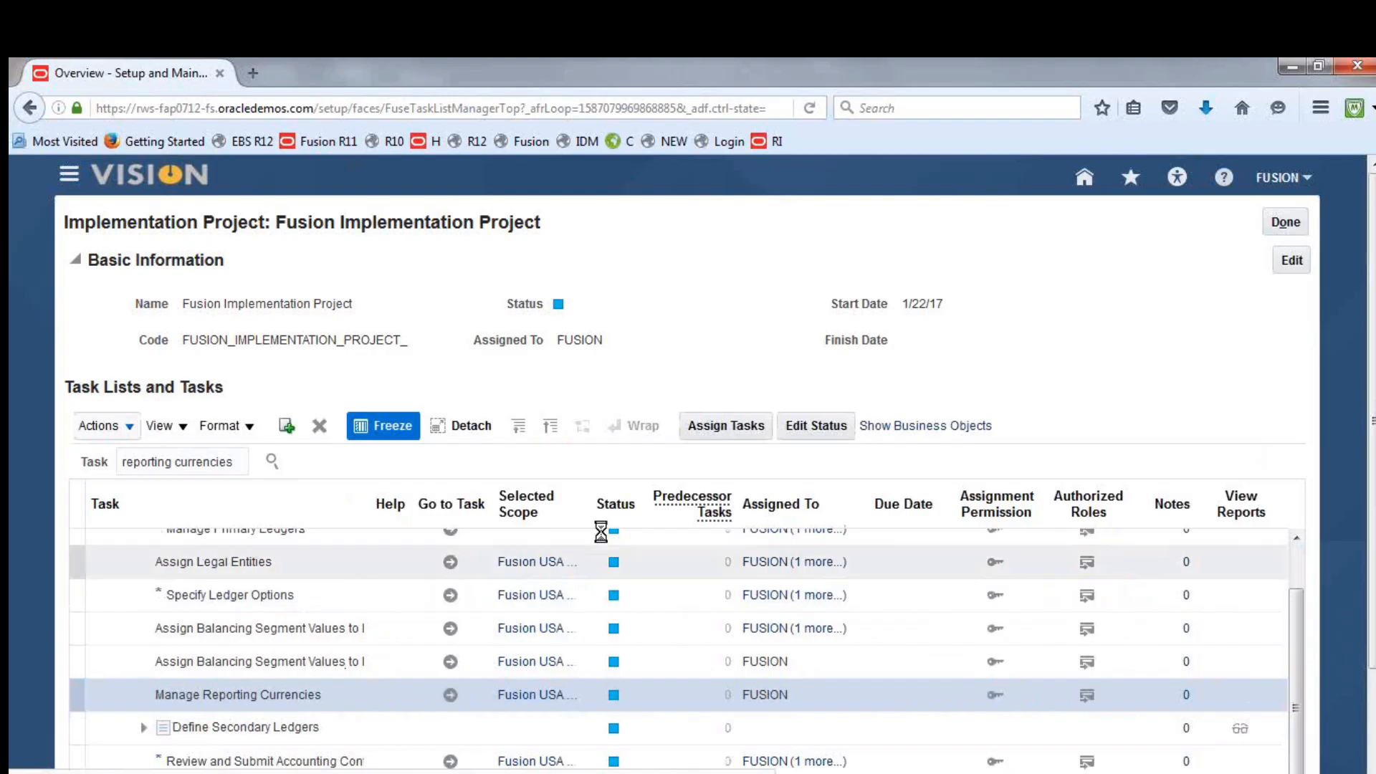
Widen the Selected Scope column in the task list and open Manage Reporting Currencies for Fusion USA Primary Ledger
left_click_drag(584, 504, 697, 510)
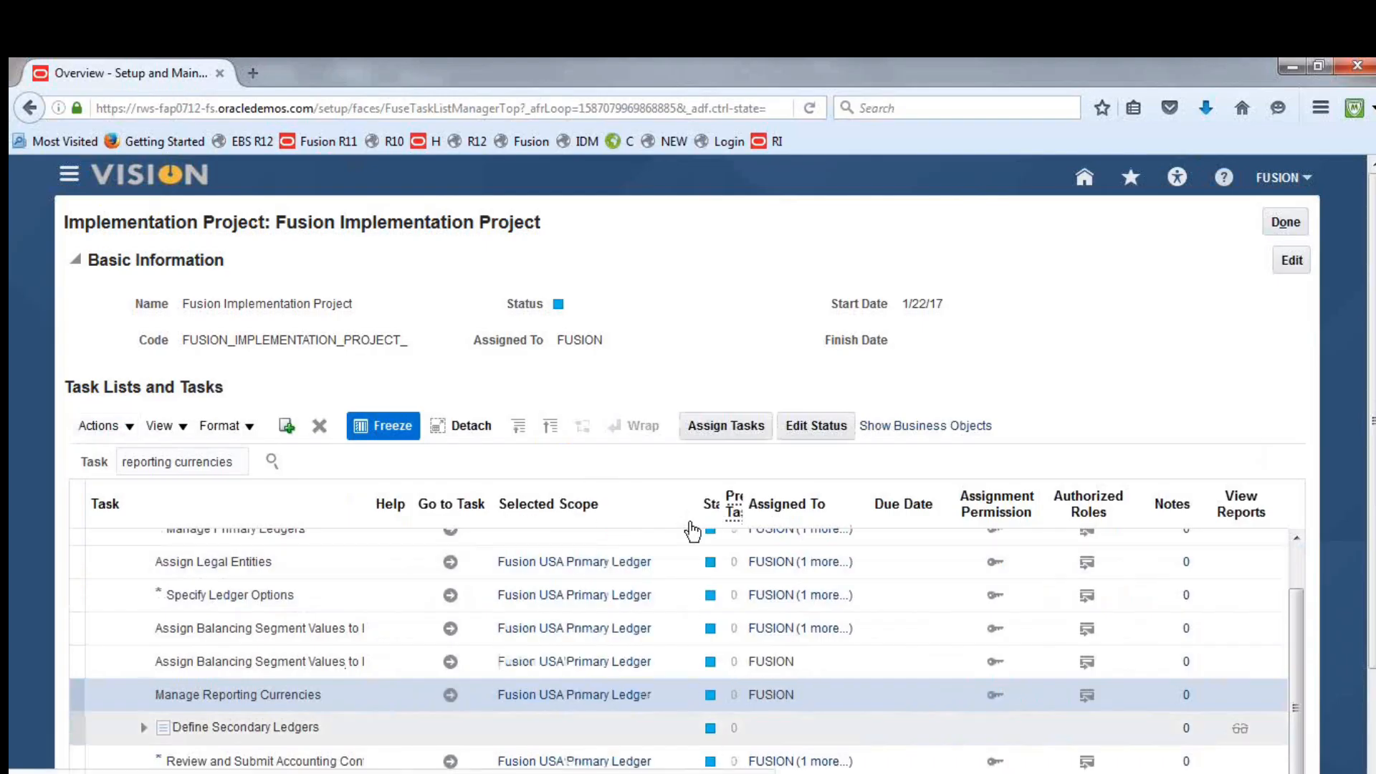
left_click(452, 698)
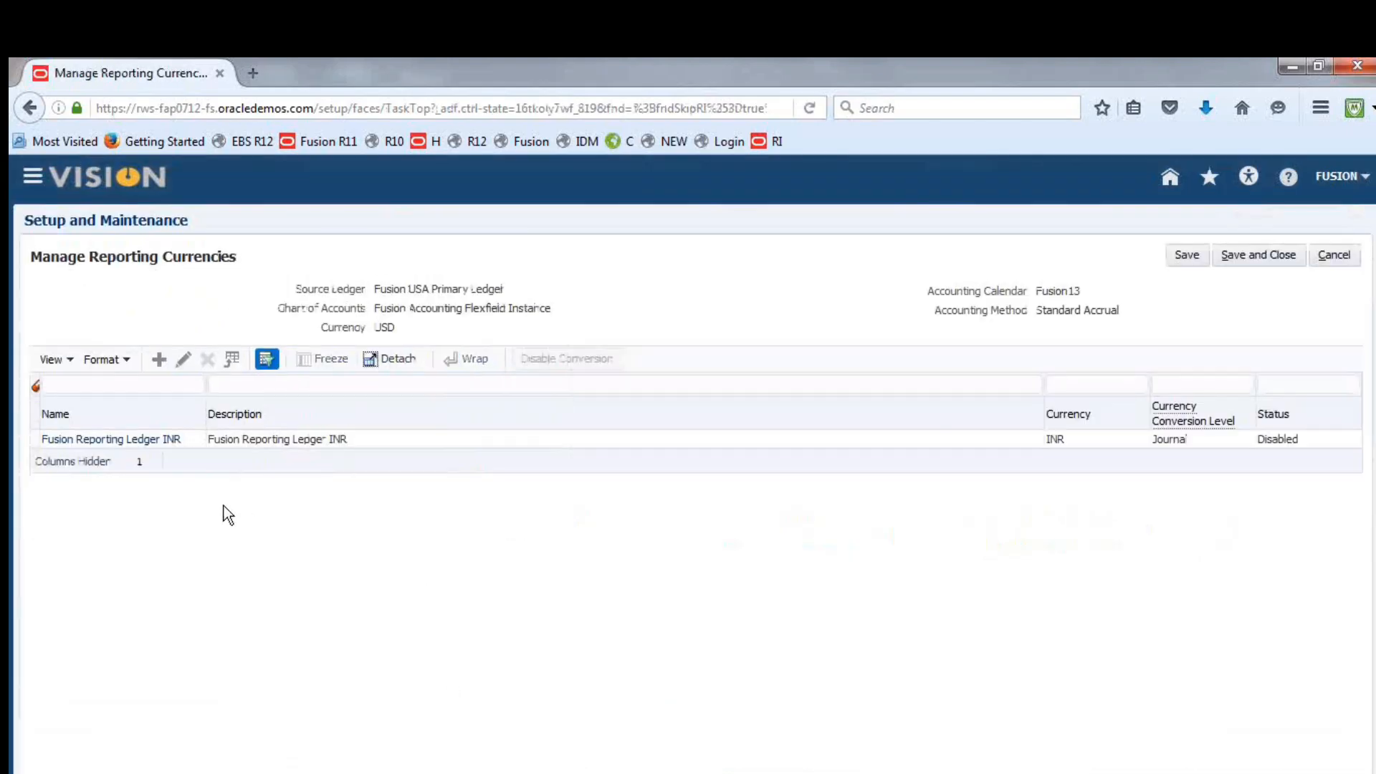
left_click(407, 441)
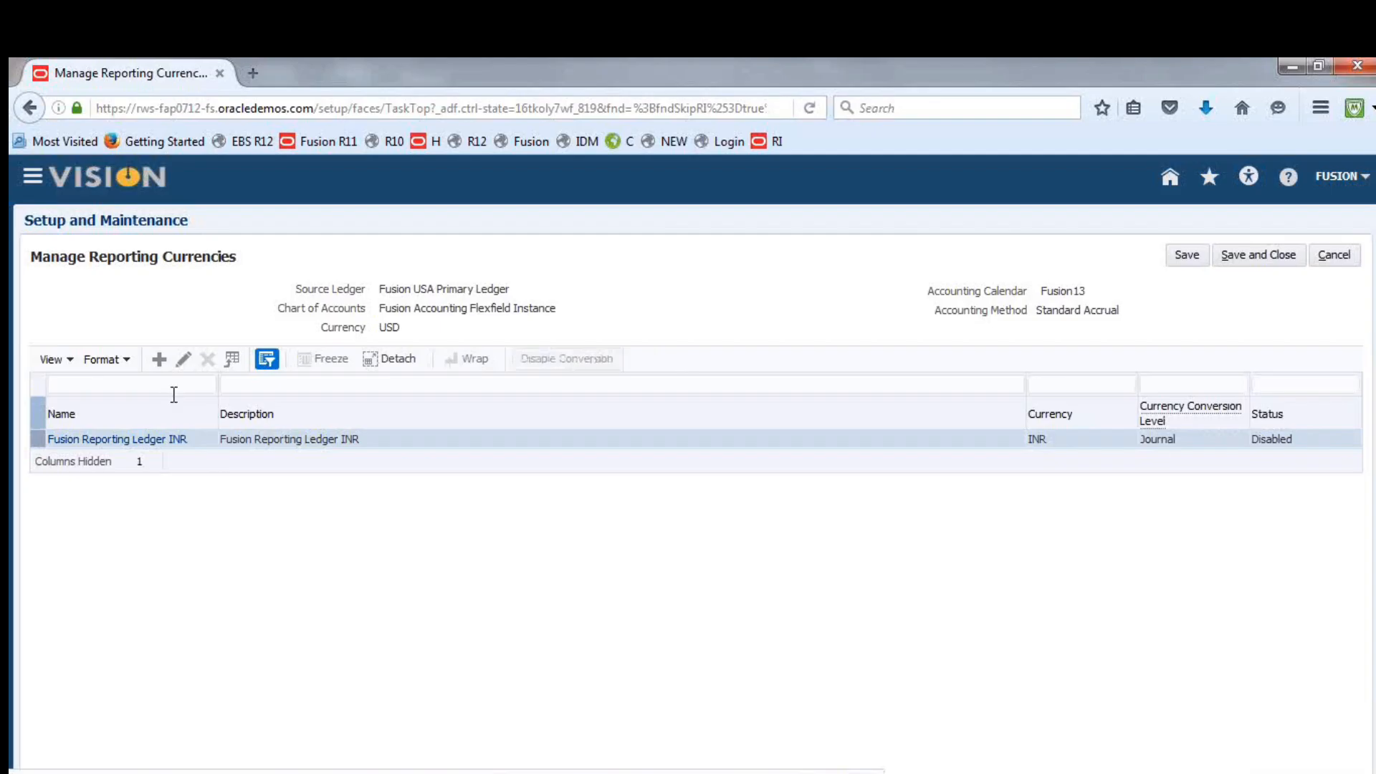
Create a balance-level reporting currency named "Fusion AED Translation" with AED - UAE Dirham as its currency
left_click(160, 359)
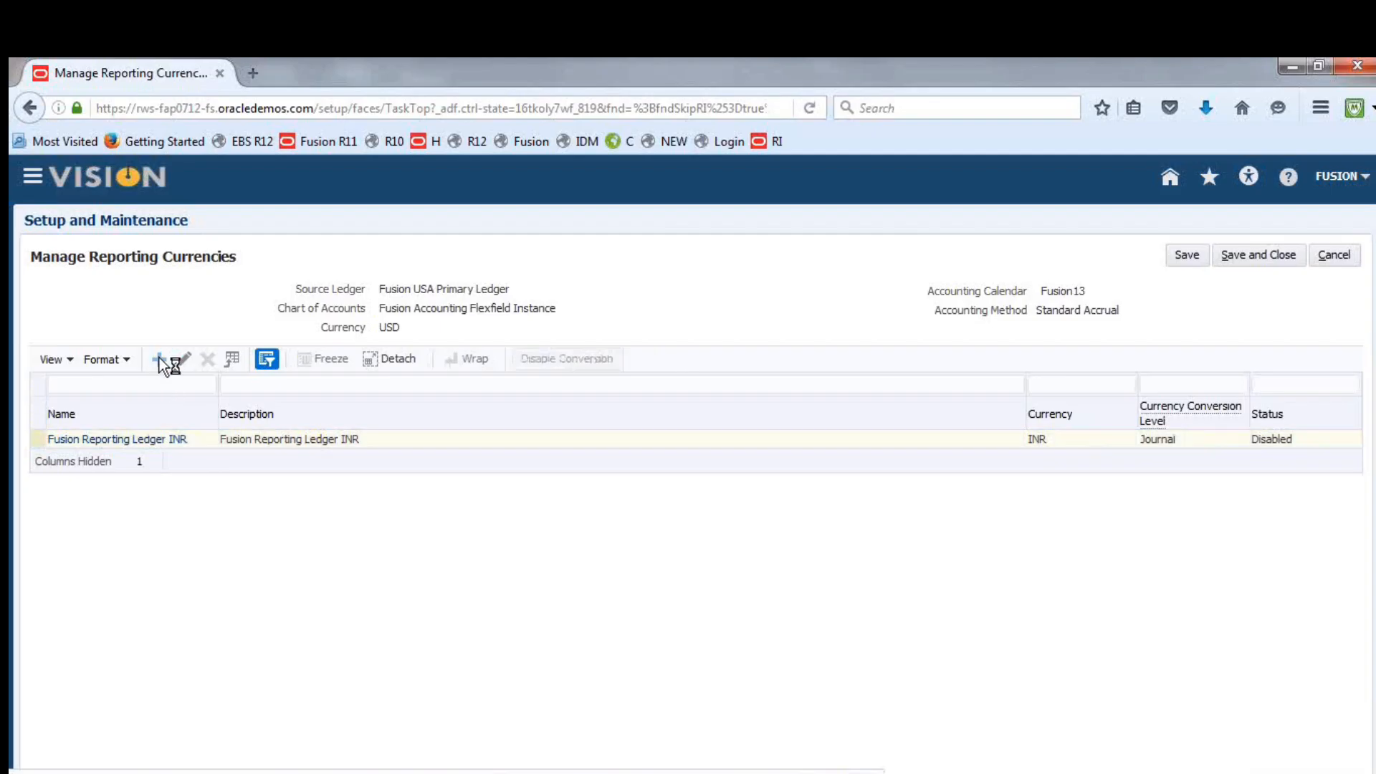
left_click(426, 338)
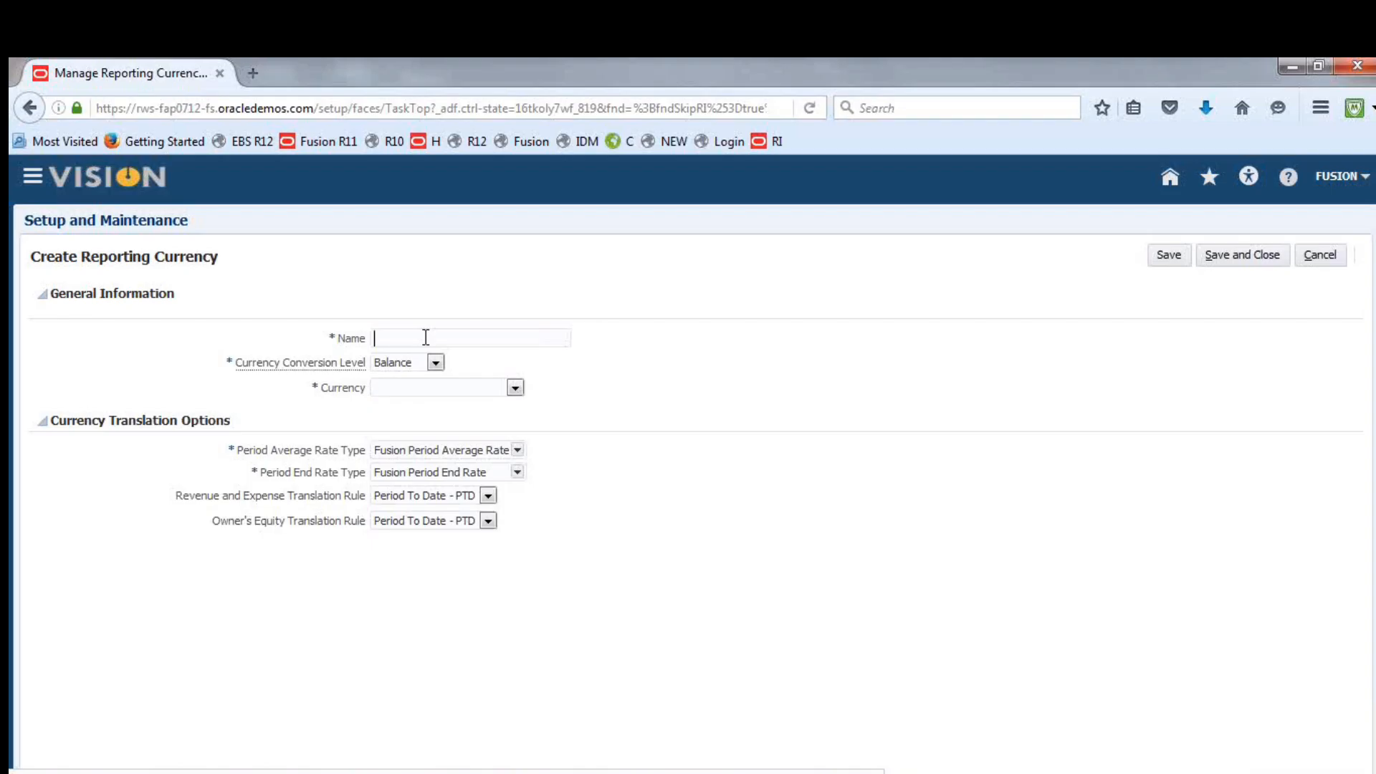
type("Fusion AE")
type("D")
type("7")
type("ra")
type("nslation")
left_click(516, 388)
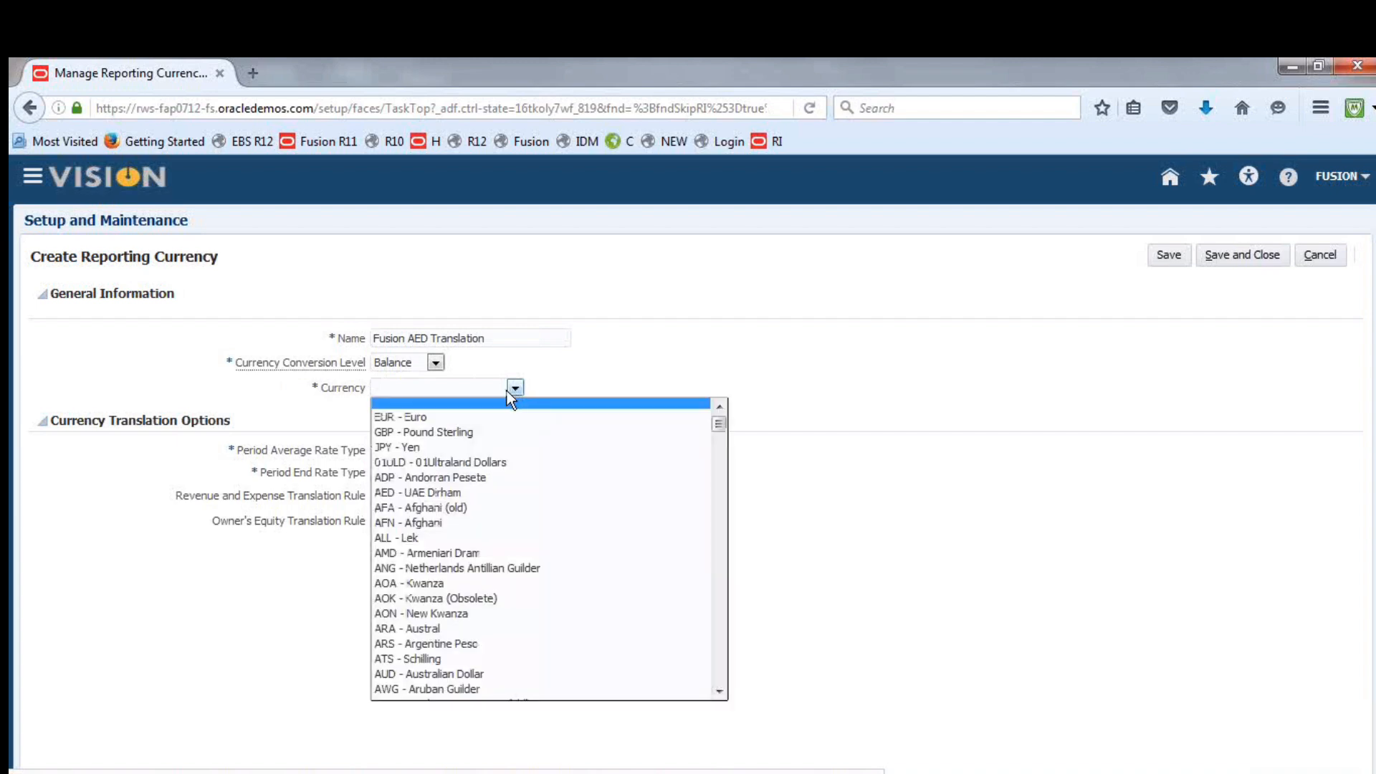
left_click(453, 493)
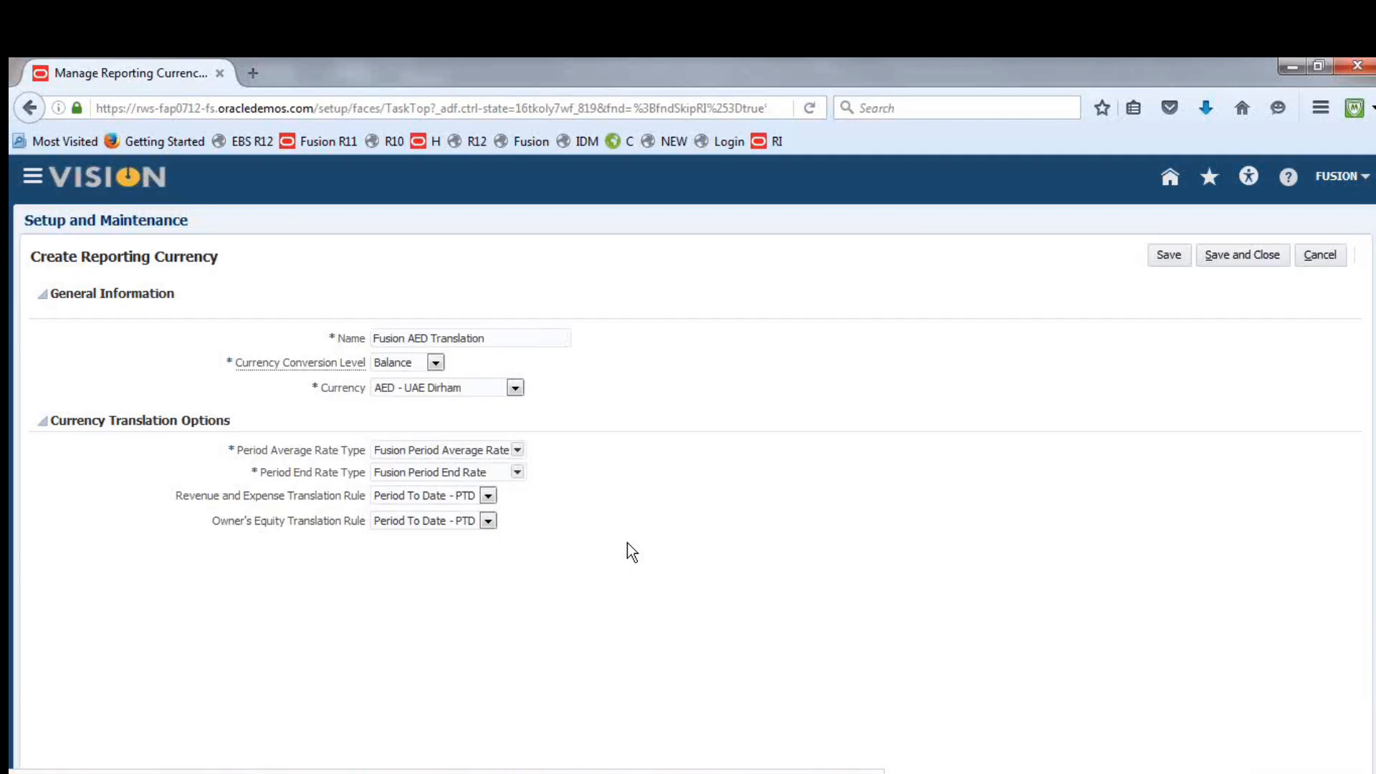
Review the revenue and expense translation rule options, keep Period To Date - PTD, and save and close the reporting currency setup
left_click(488, 497)
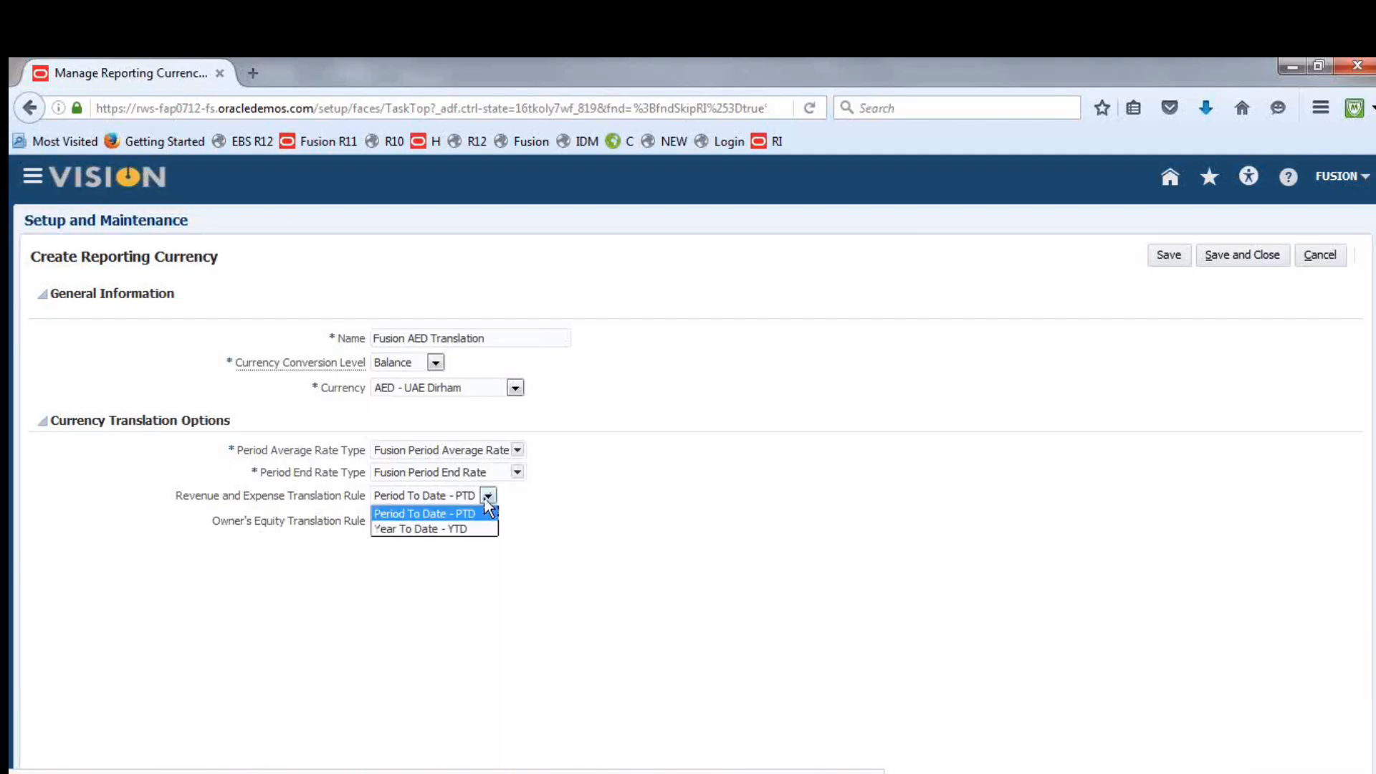
left_click(604, 508)
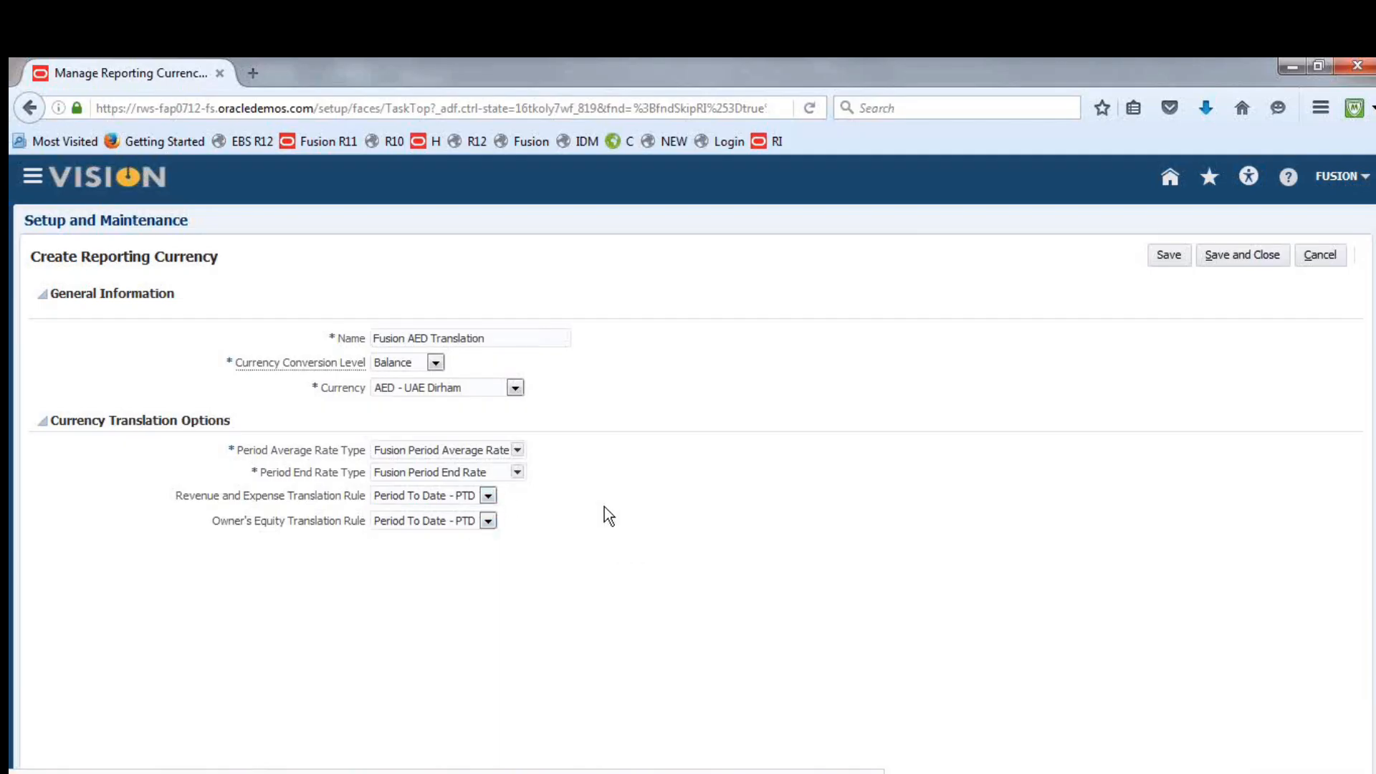
left_click(1242, 255)
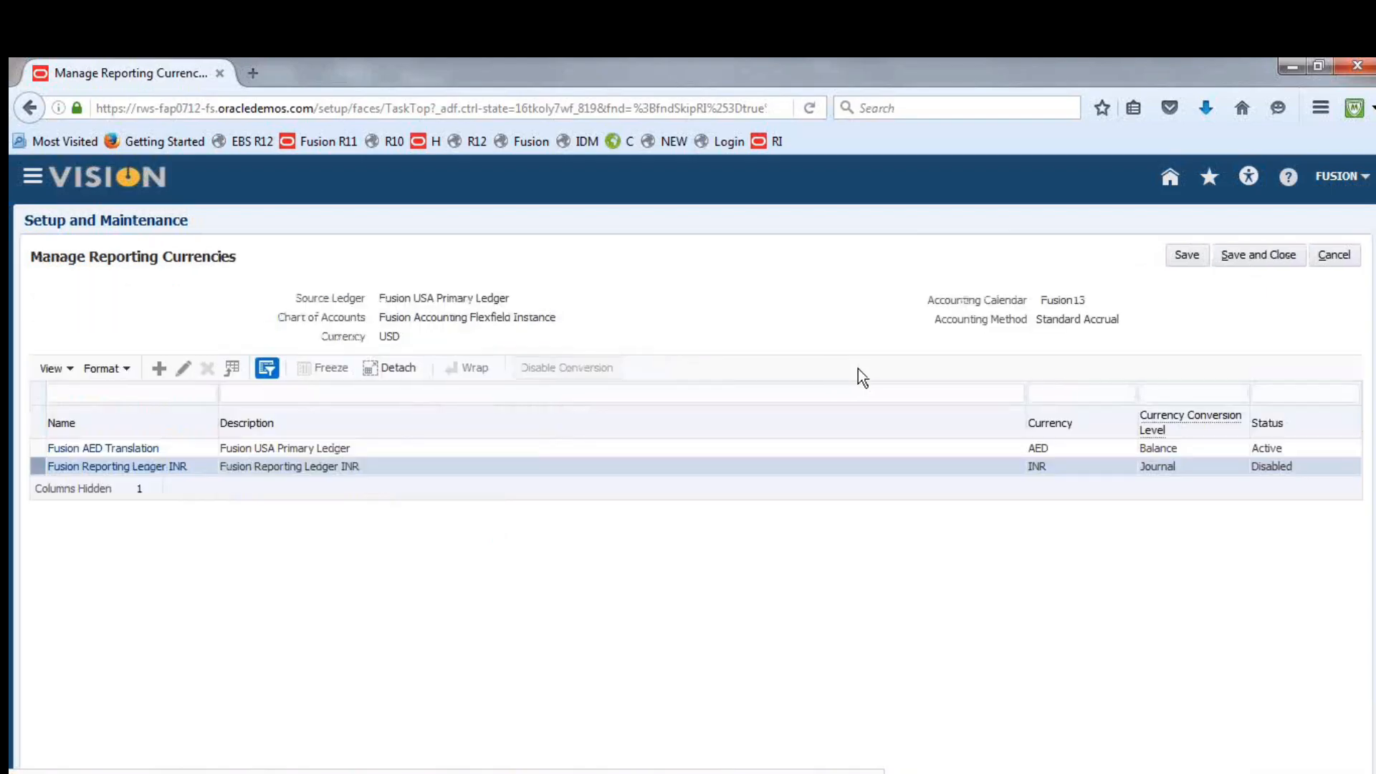
left_click(1262, 256)
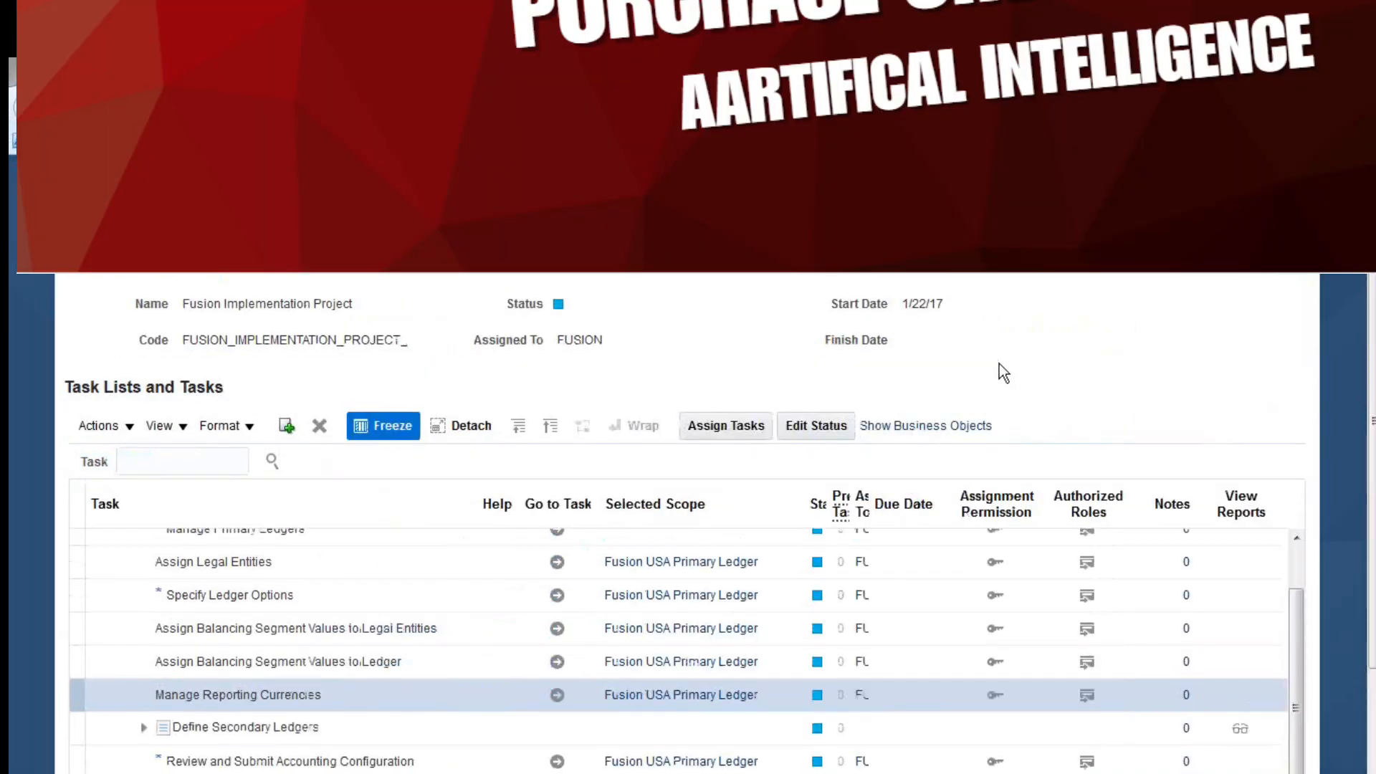
Switch to the notes workbook, go to the Run Translation line of the Translation checklist and save the workbook
key("alt+Tab")
left_click(193, 600)
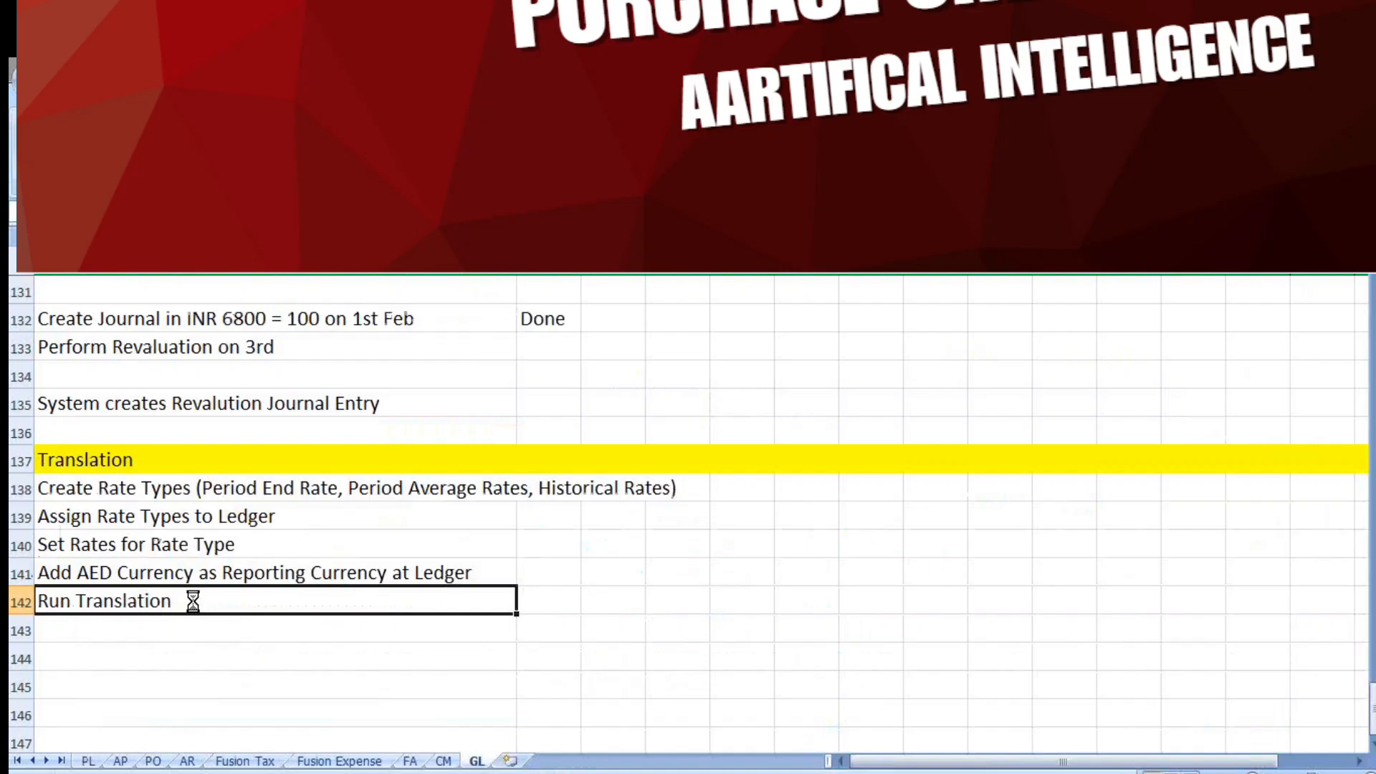
key("ctrl+s")
left_click(660, 484)
Switch back to Oracle Fusion and open Translate Balances from General Accounting's Period Close work area
key("alt+Tab")
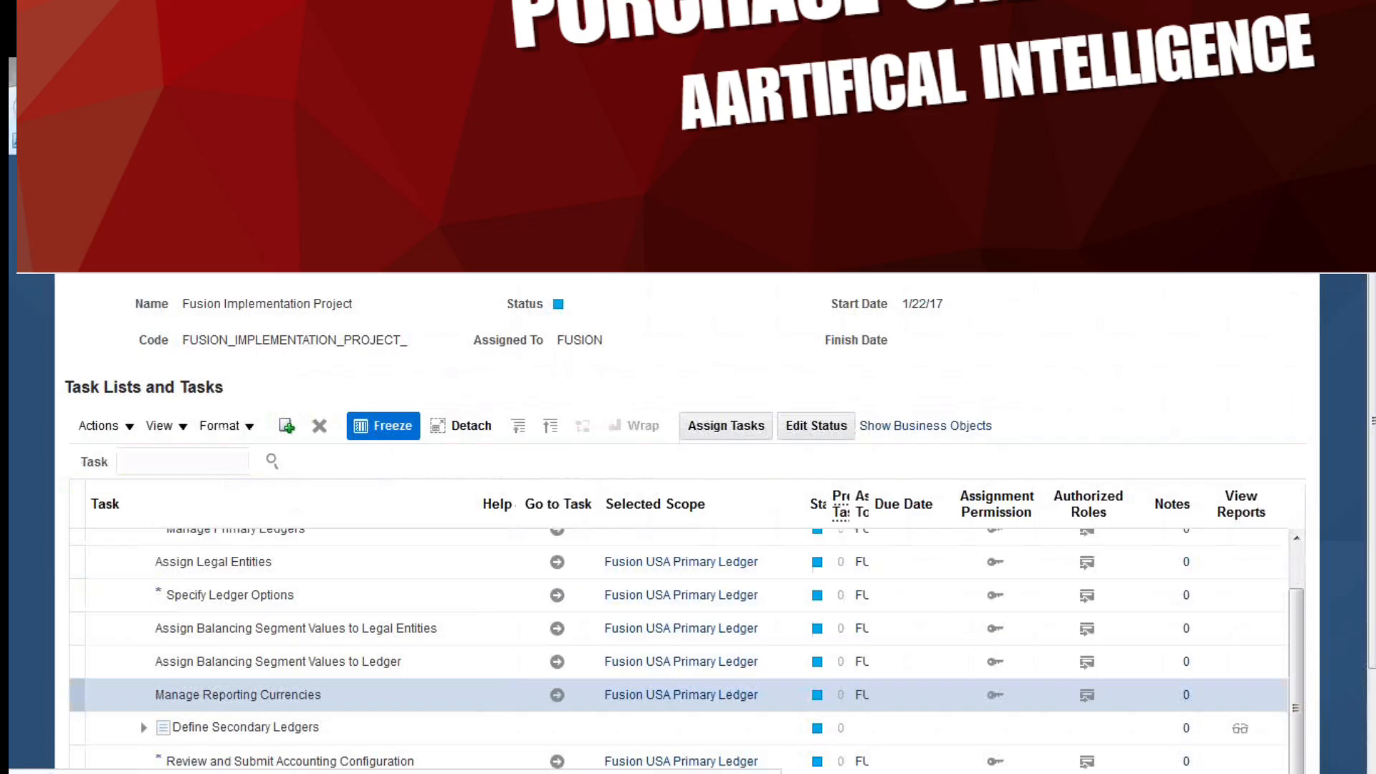
left_click(68, 174)
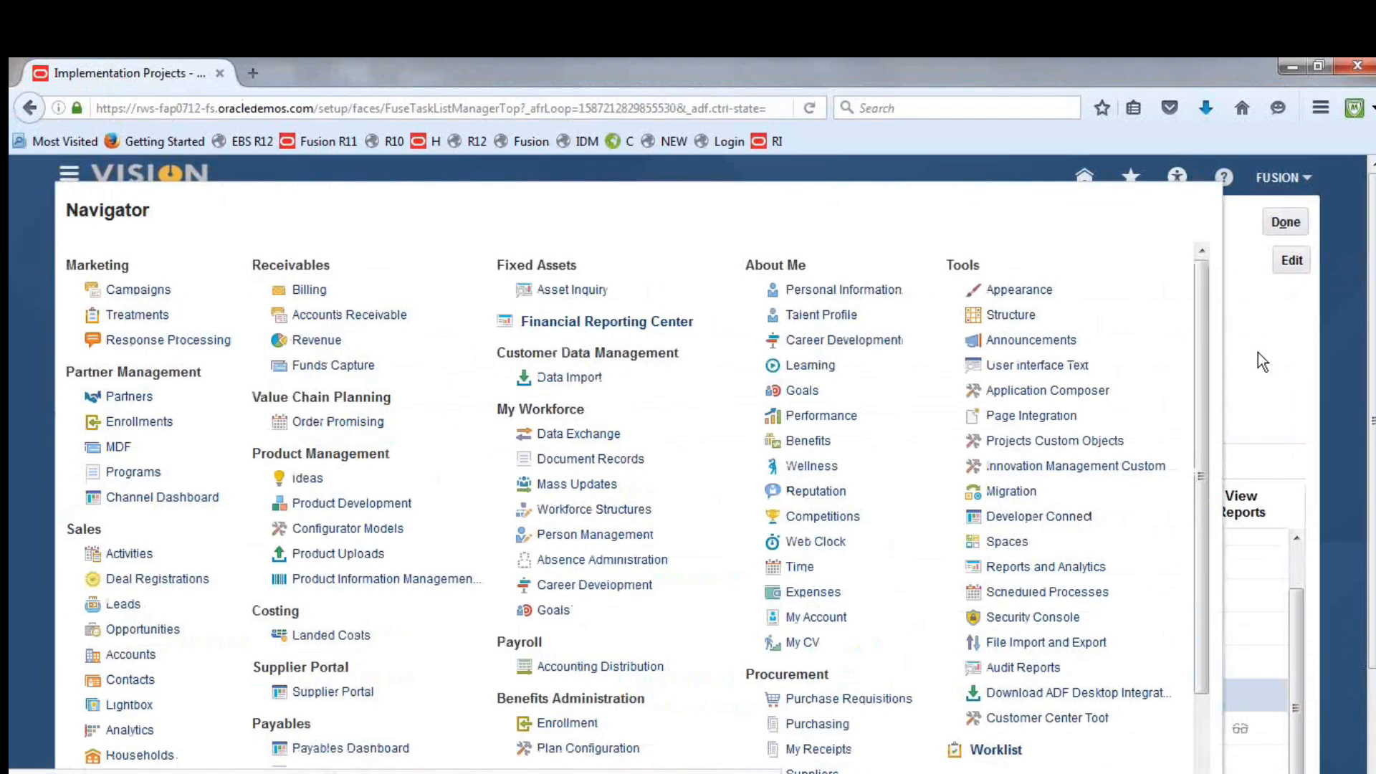
left_click_drag(1203, 308, 1209, 525)
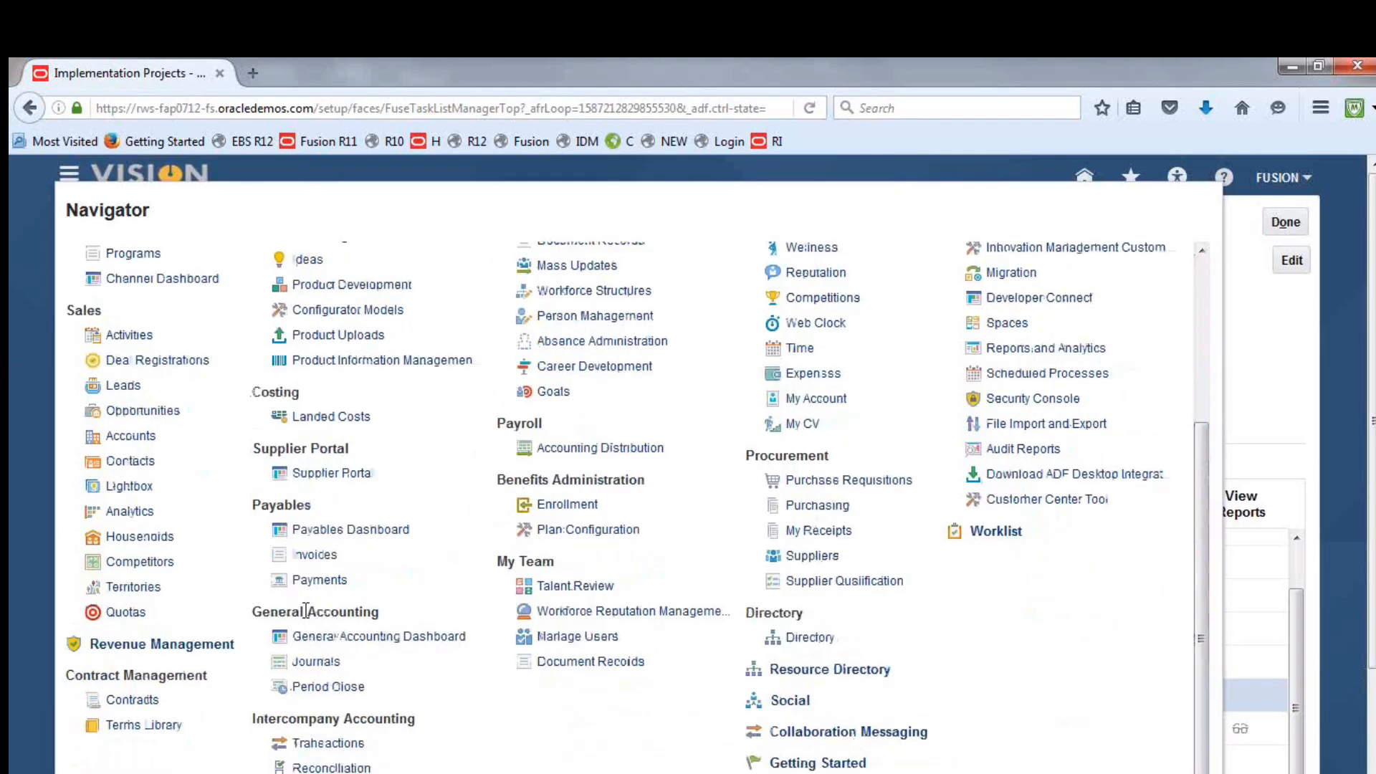
left_click(329, 688)
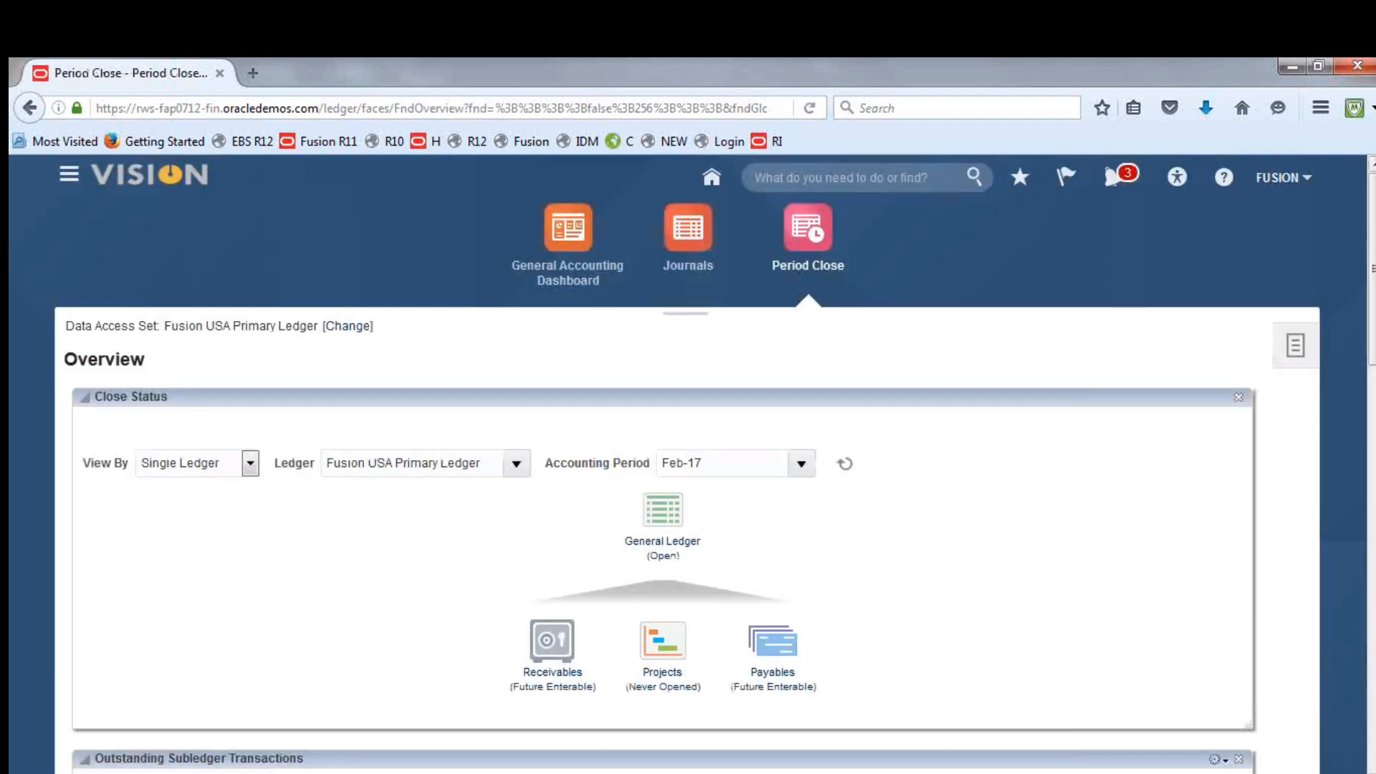
left_click(1296, 348)
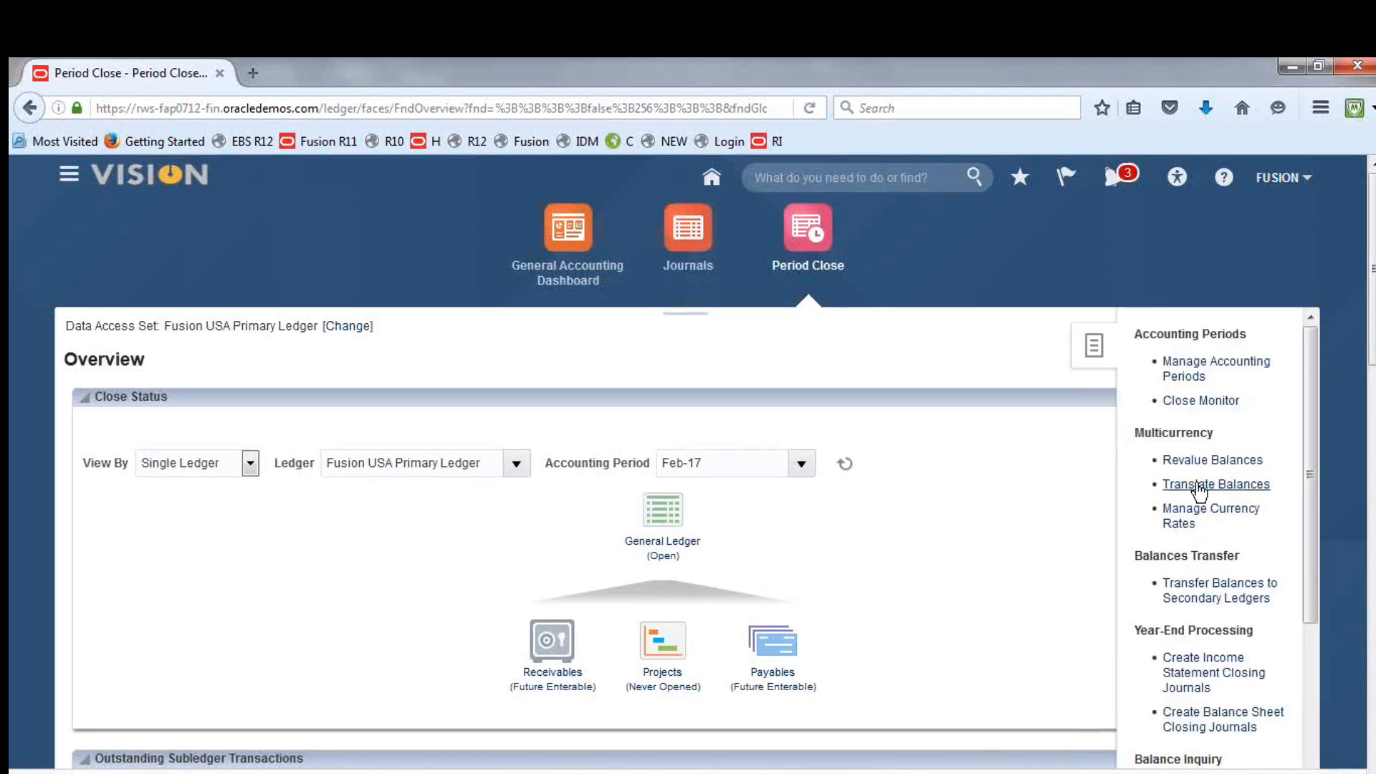
left_click(1199, 486)
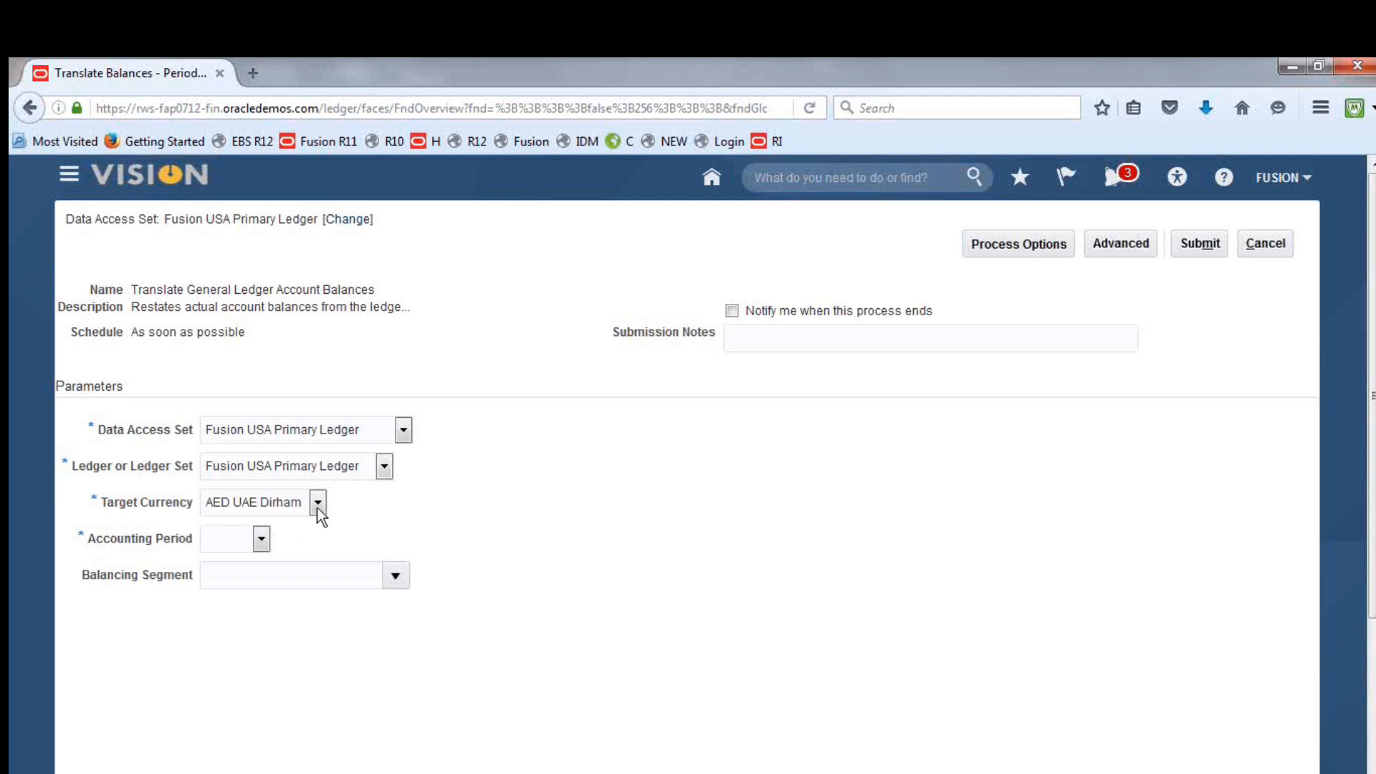
Submit the balance translation of Fusion USA Primary Ledger to AED UAE Dirham for accounting period Feb-17
left_click(262, 540)
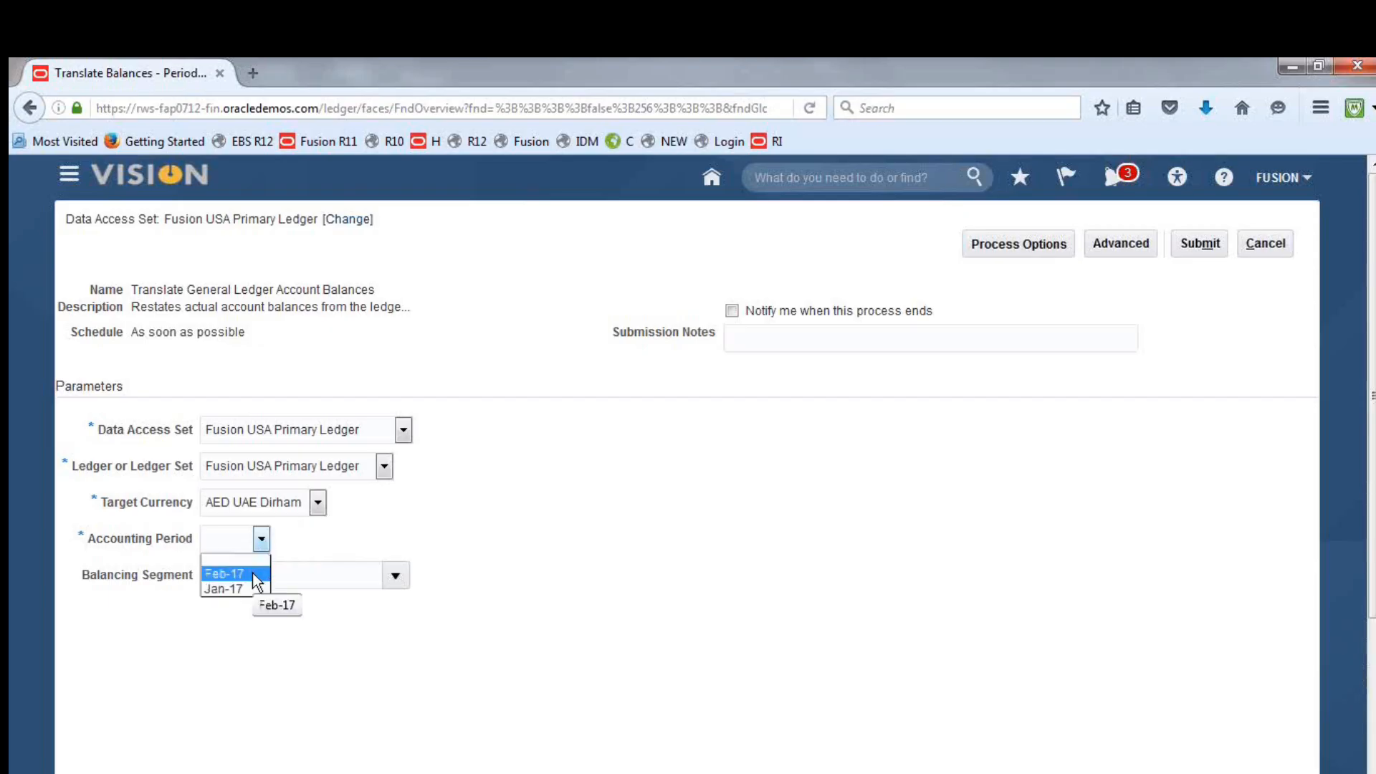
left_click(255, 574)
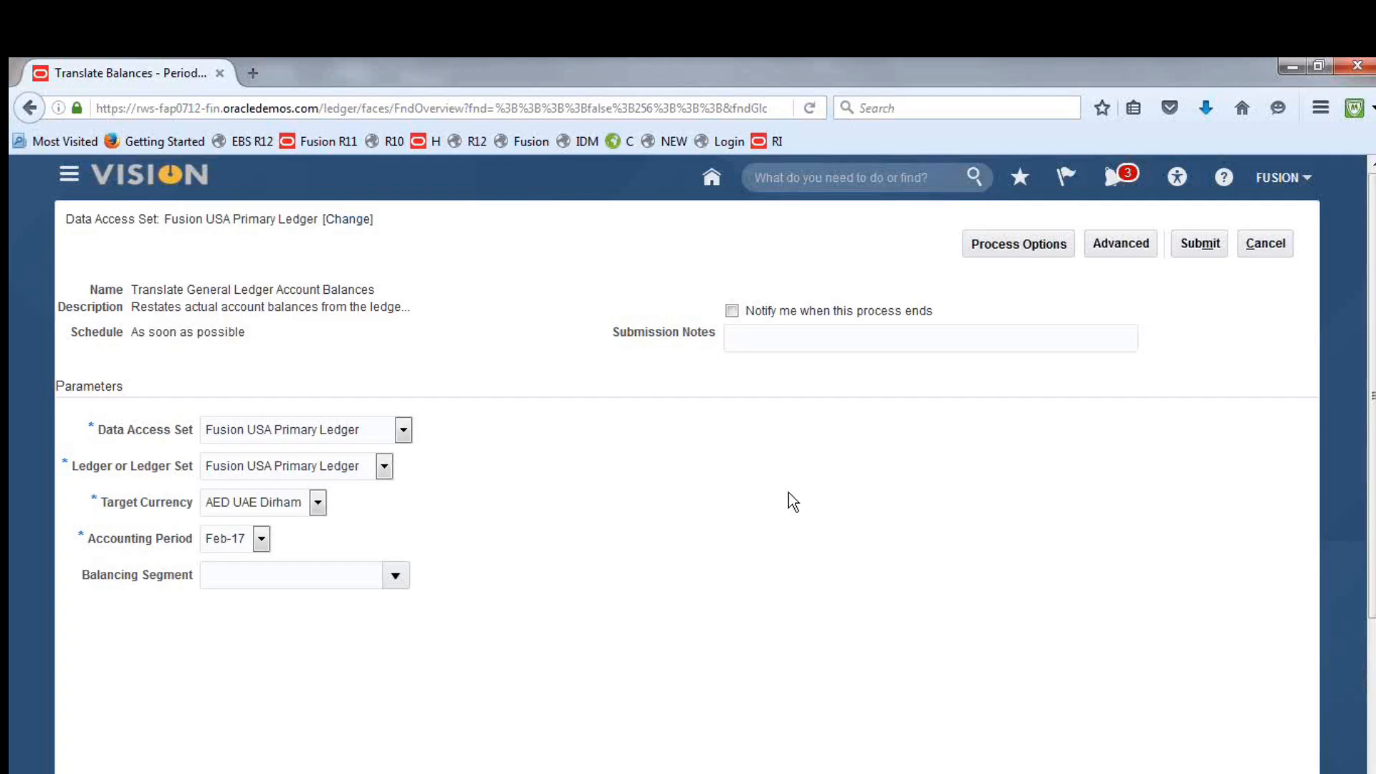
left_click(1210, 251)
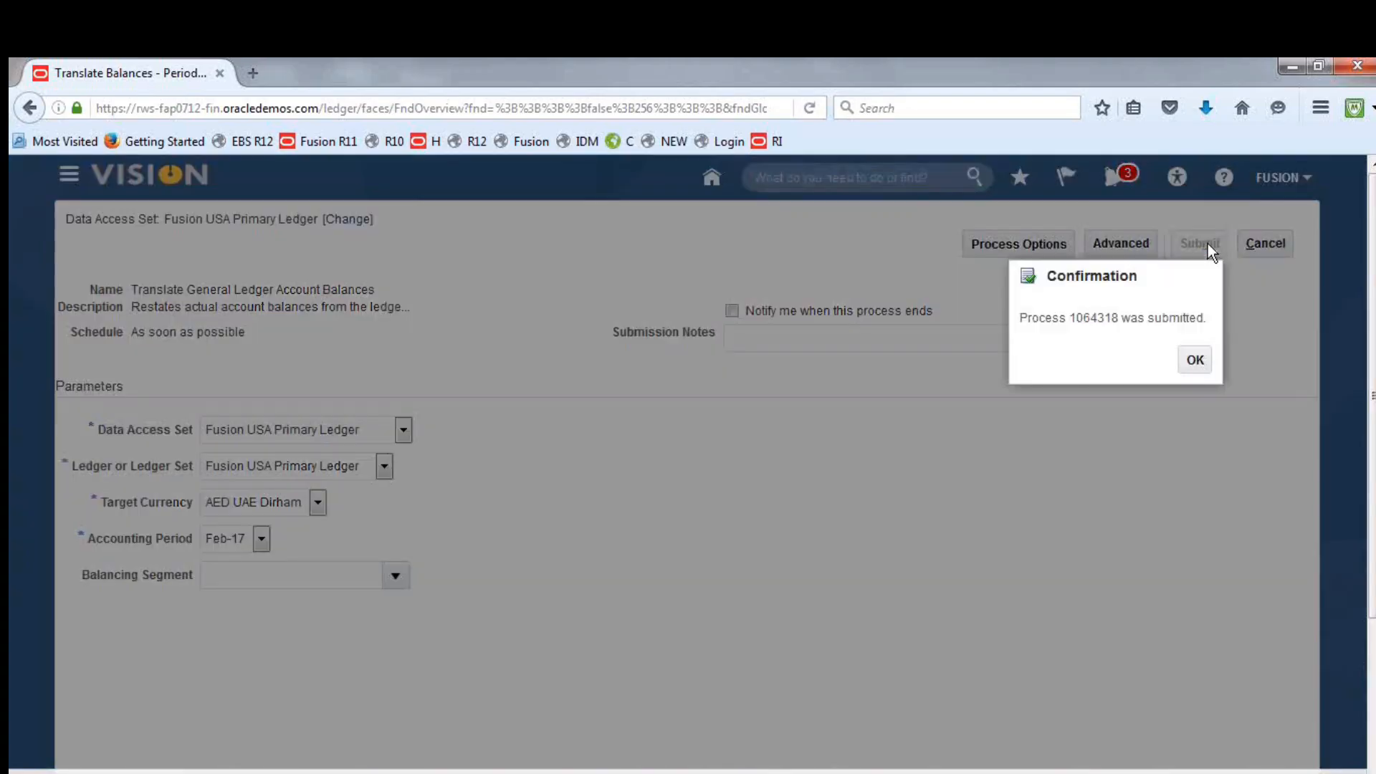
left_click(1194, 361)
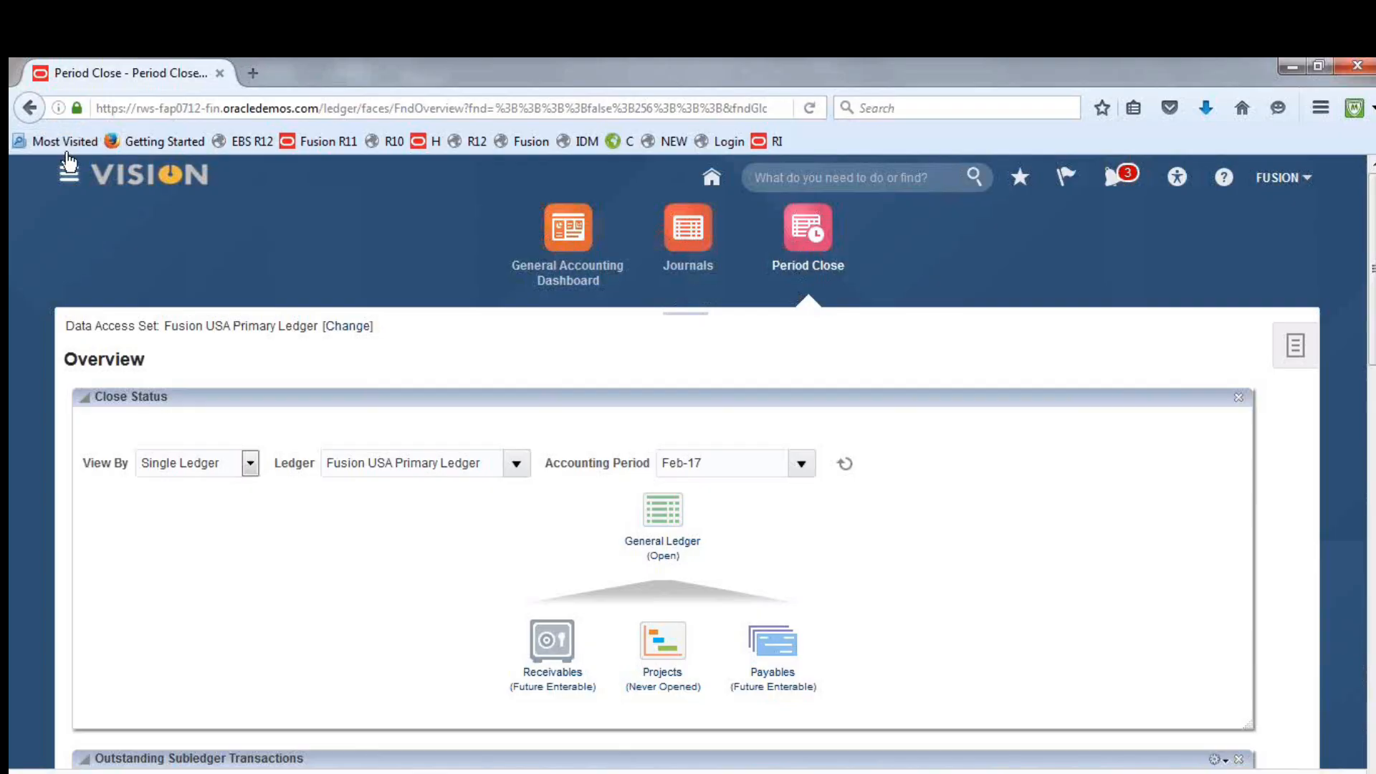
Open Scheduled Processes and refresh the list to check the status of Translate General Ledger Account Balances
left_click(69, 165)
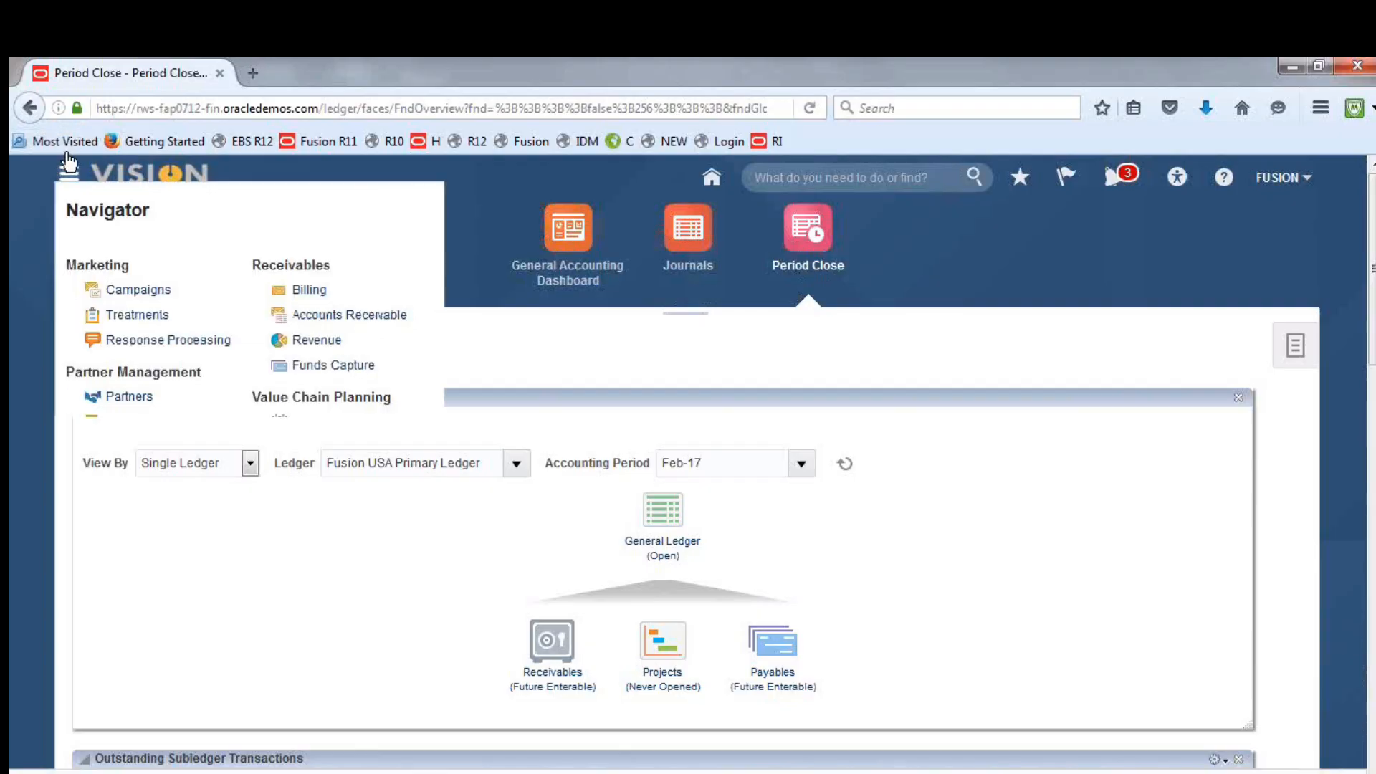
left_click(1073, 595)
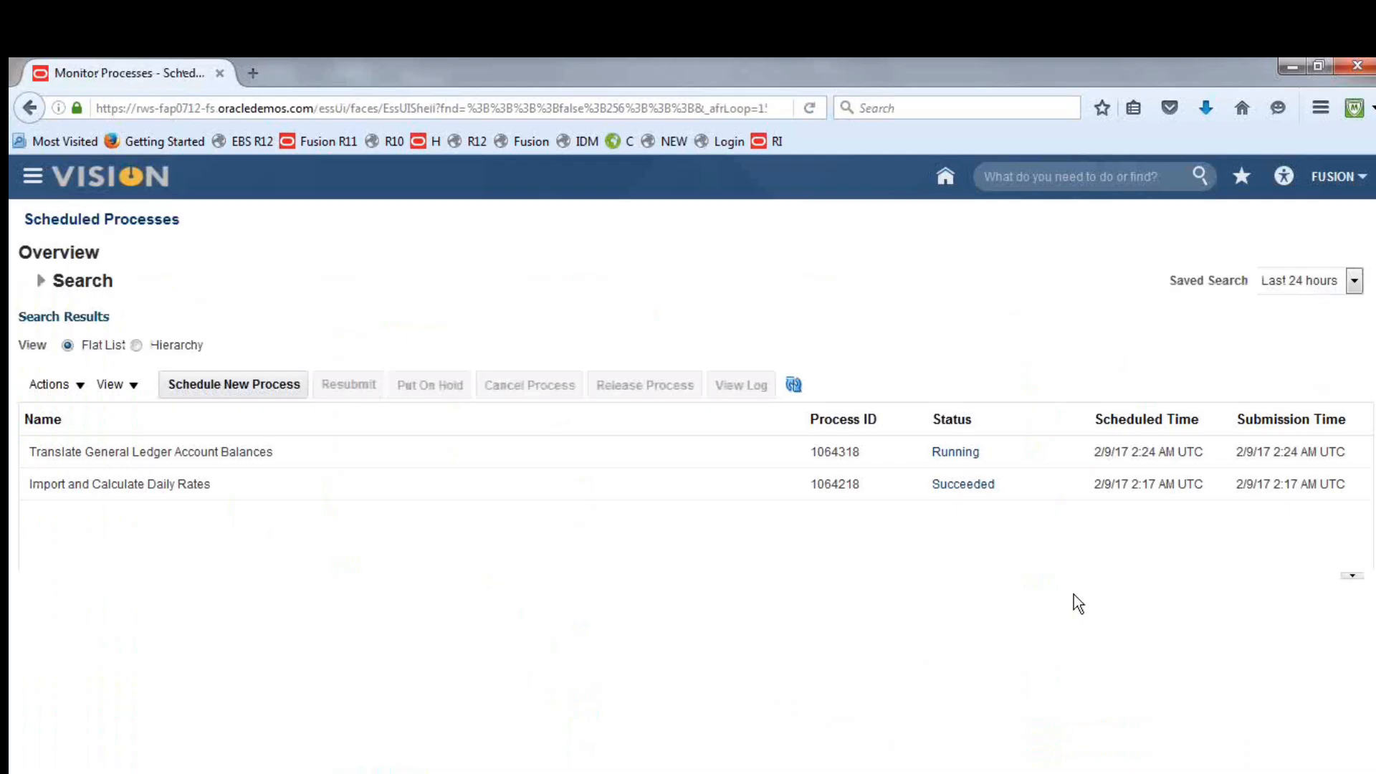
left_click(792, 384)
left_click(785, 379)
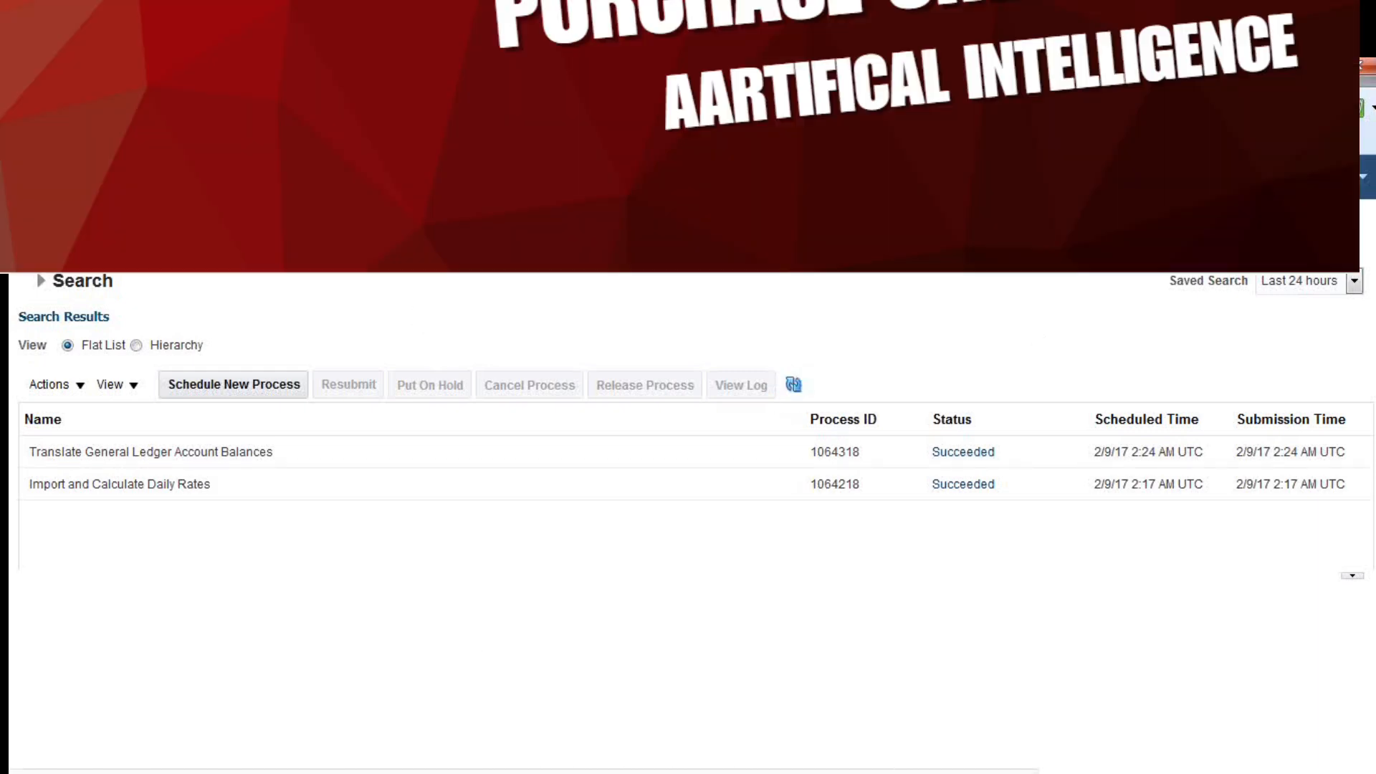
Switch to the notes workbook and mark "18. Translation Setups & Process" as Done in the GL topic list
left_click(494, 772)
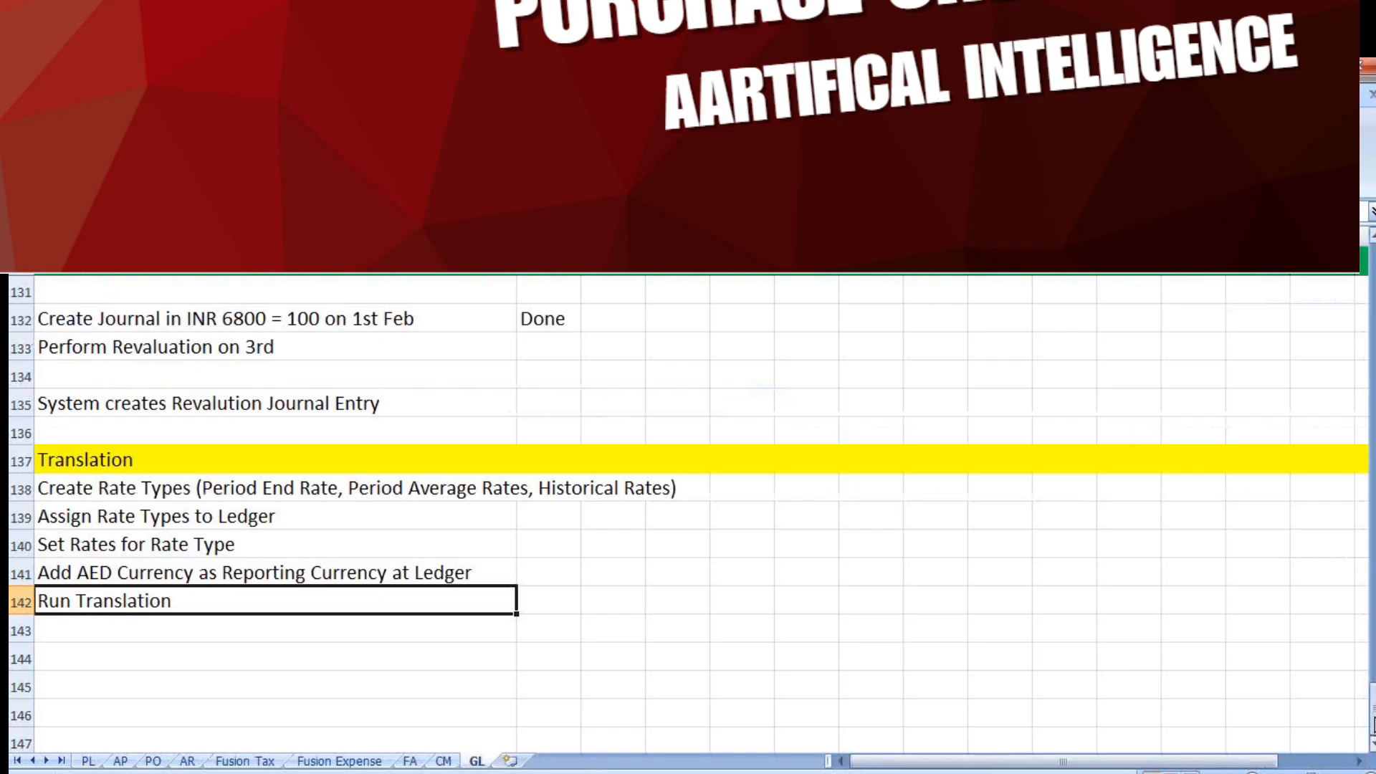
left_click_drag(1372, 720, 1354, 398)
left_click(354, 373)
key("Tab")
type("Done")
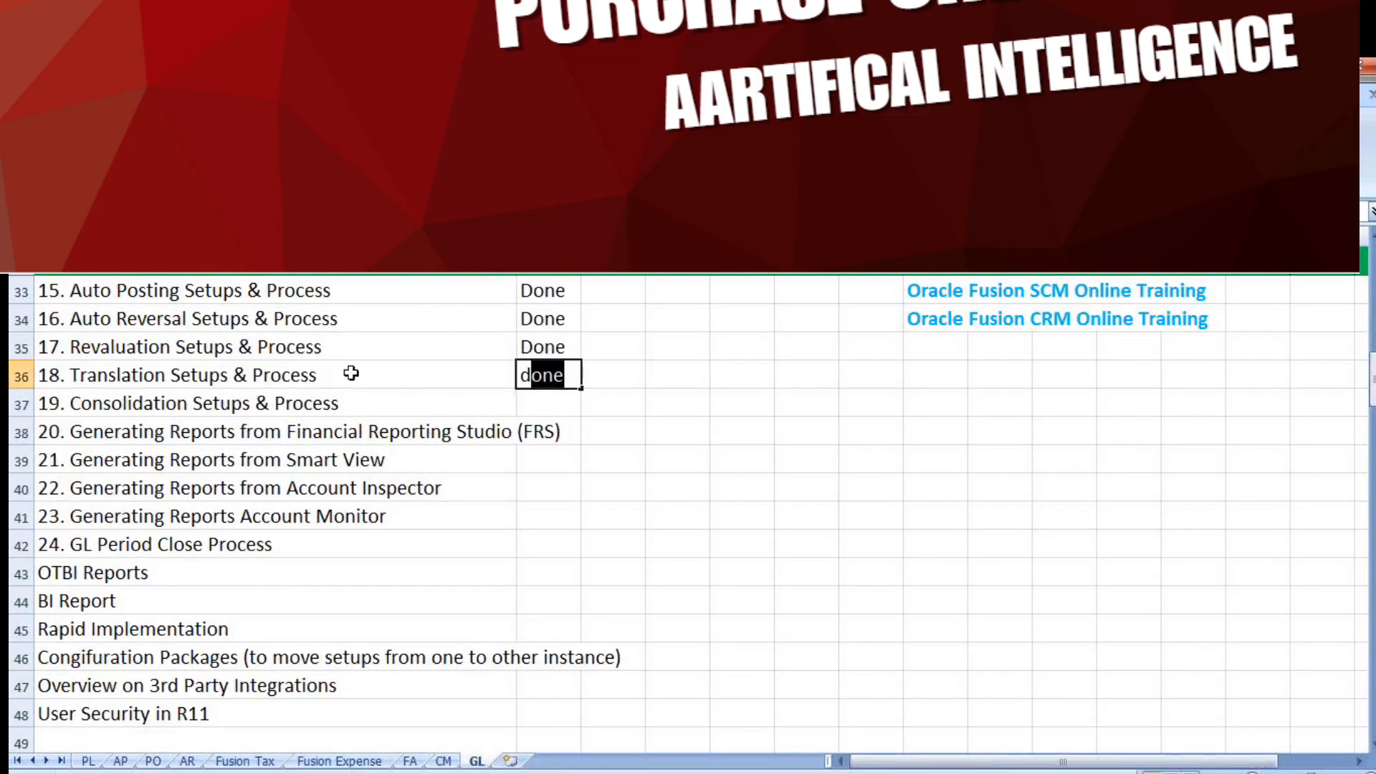
key("Tab")
Copy the word "Consolidation" from topic 19 into the first cell of row 144, below the Translation checklist, and fill that row yellow
left_click(314, 405)
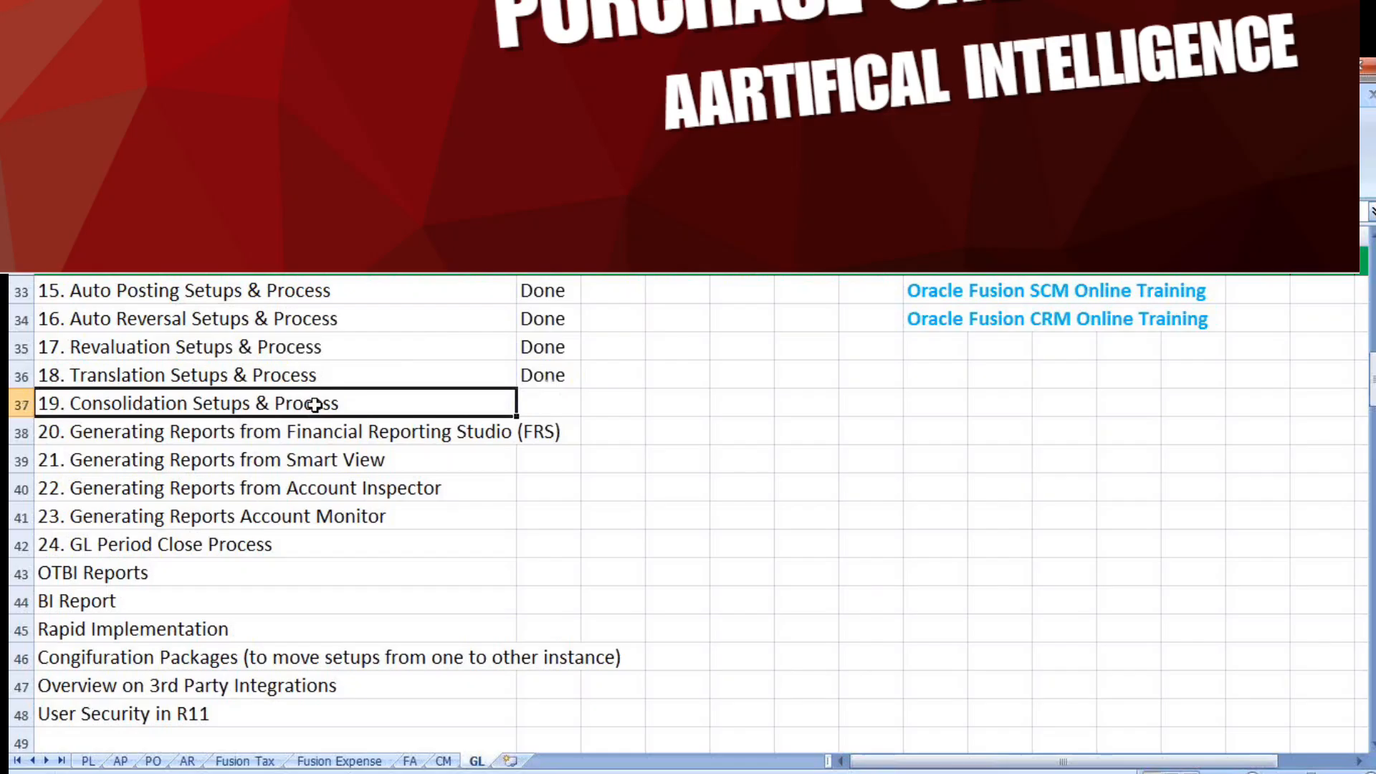
double_click(315, 404)
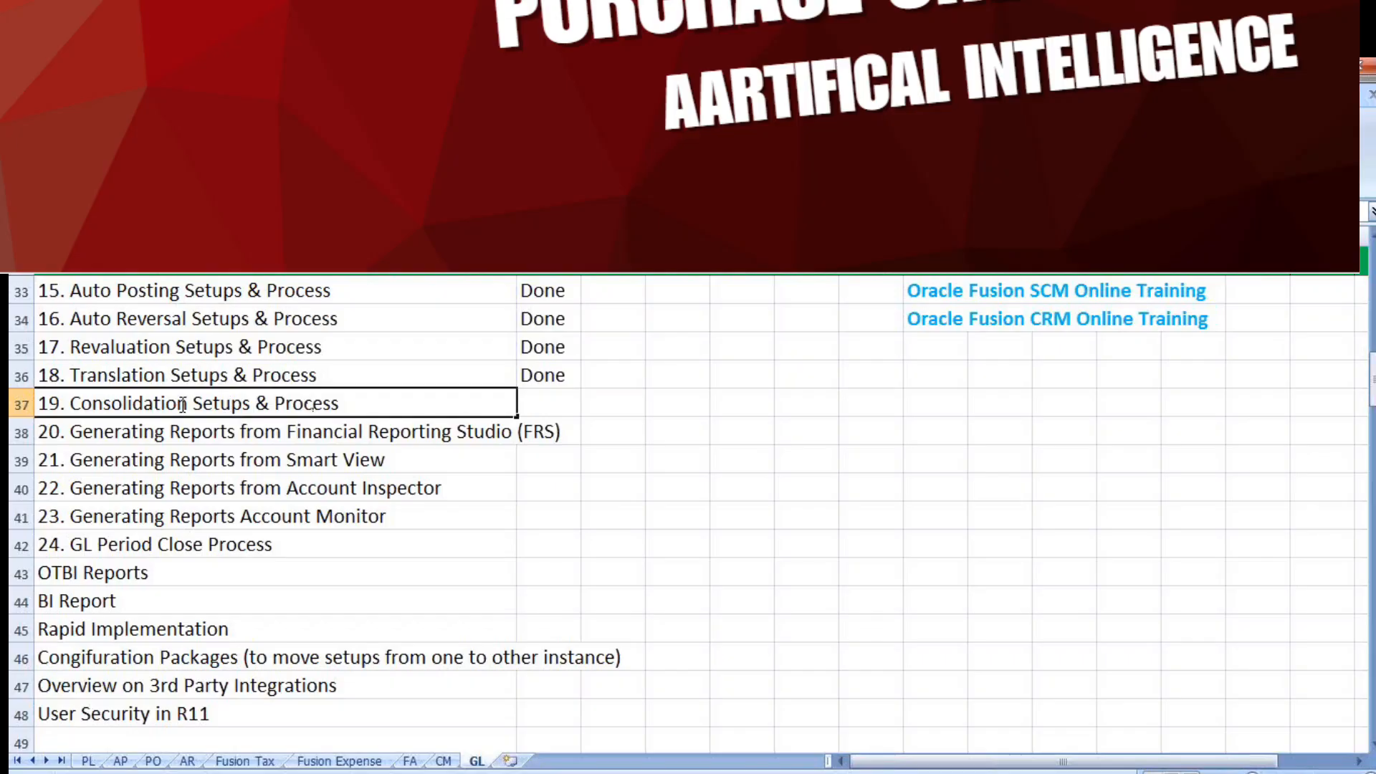
left_click_drag(192, 401, 68, 406)
key("ctrl+c")
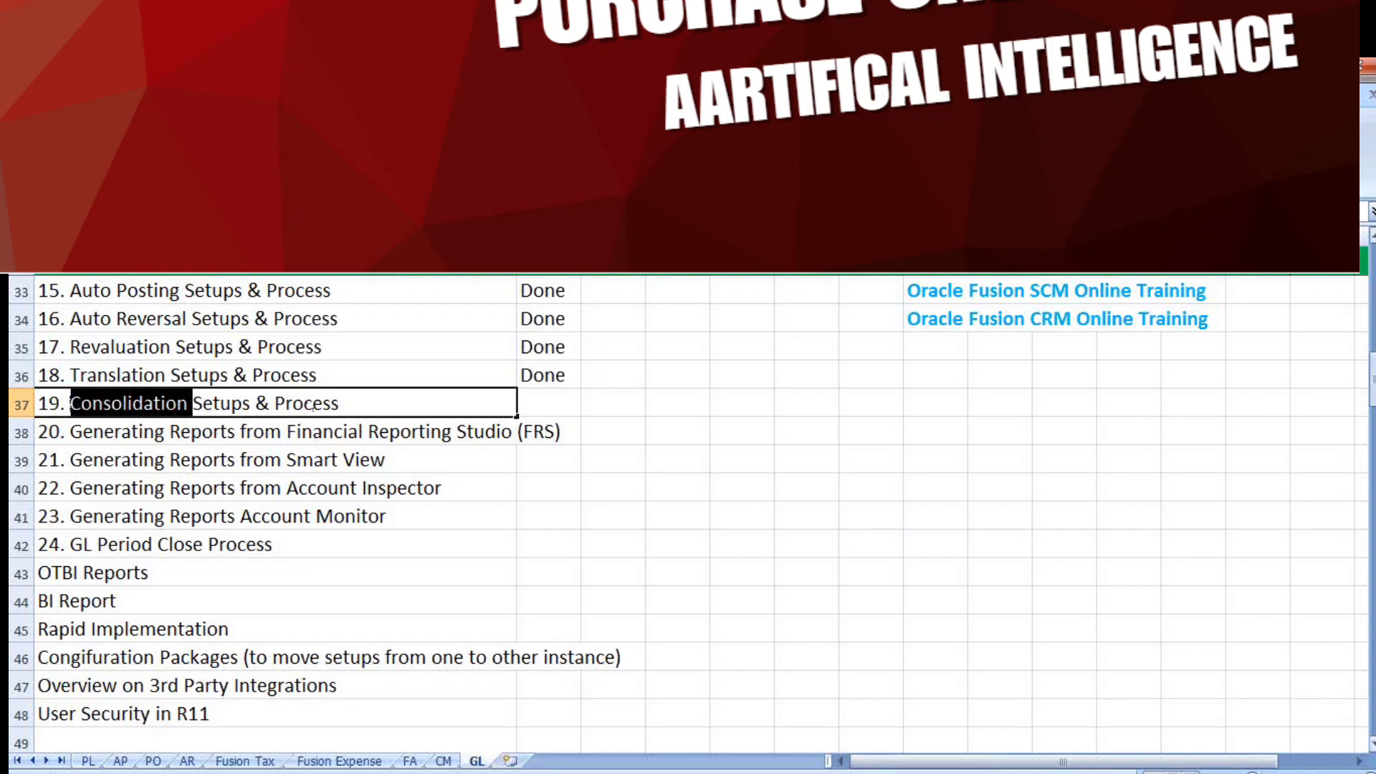
left_click_drag(1371, 379, 1371, 692)
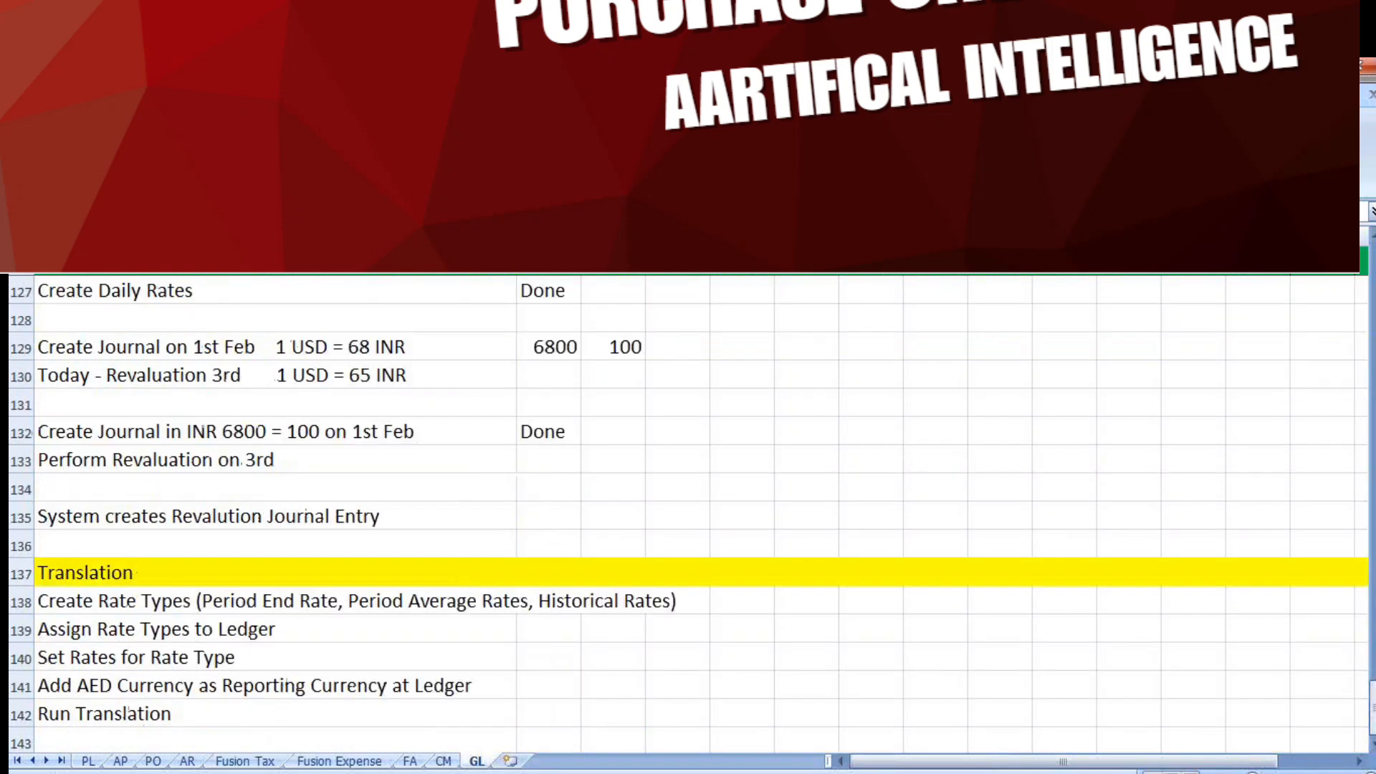
left_click(1372, 744)
left_click(1372, 744)
left_click(1372, 744)
left_click(1373, 743)
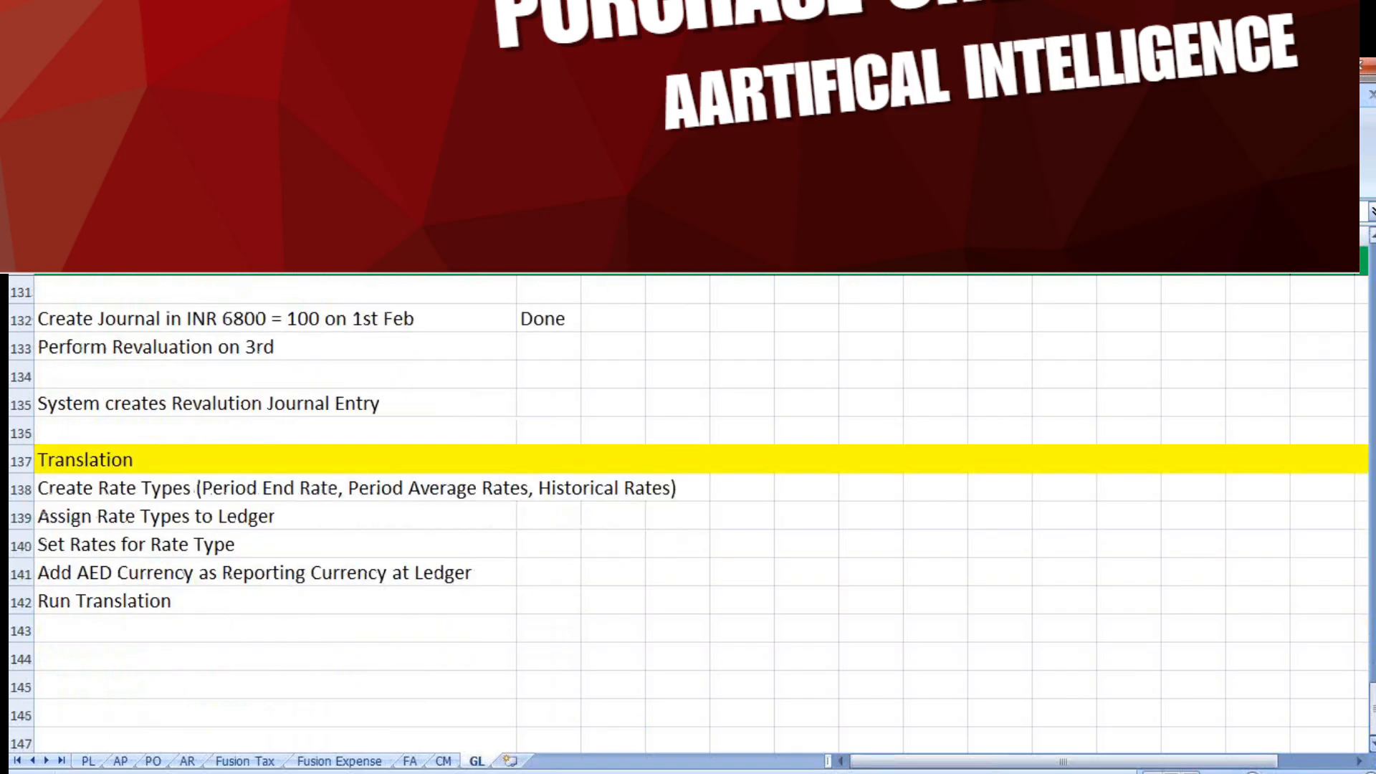
left_click(1372, 744)
left_click(1373, 744)
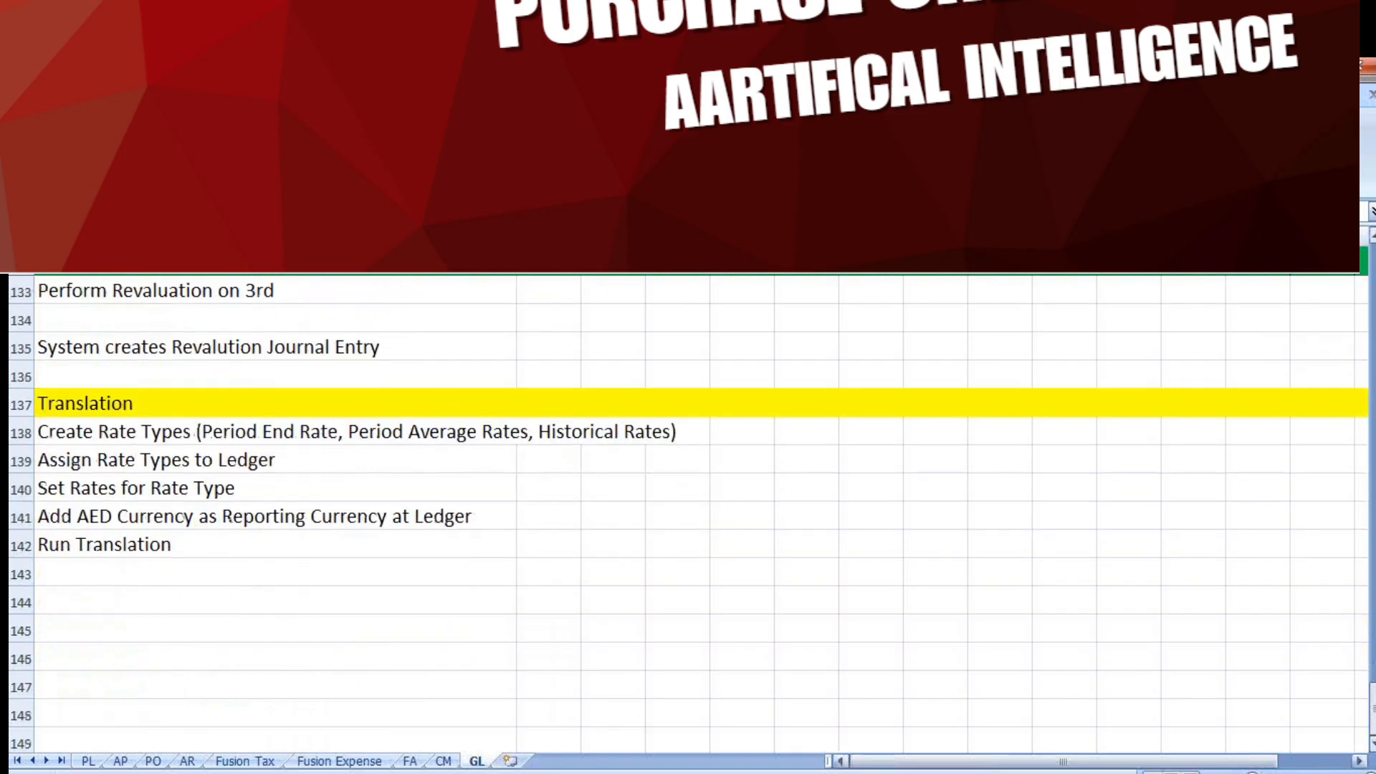
left_click(83, 603)
key("ctrl+v")
left_click(25, 602)
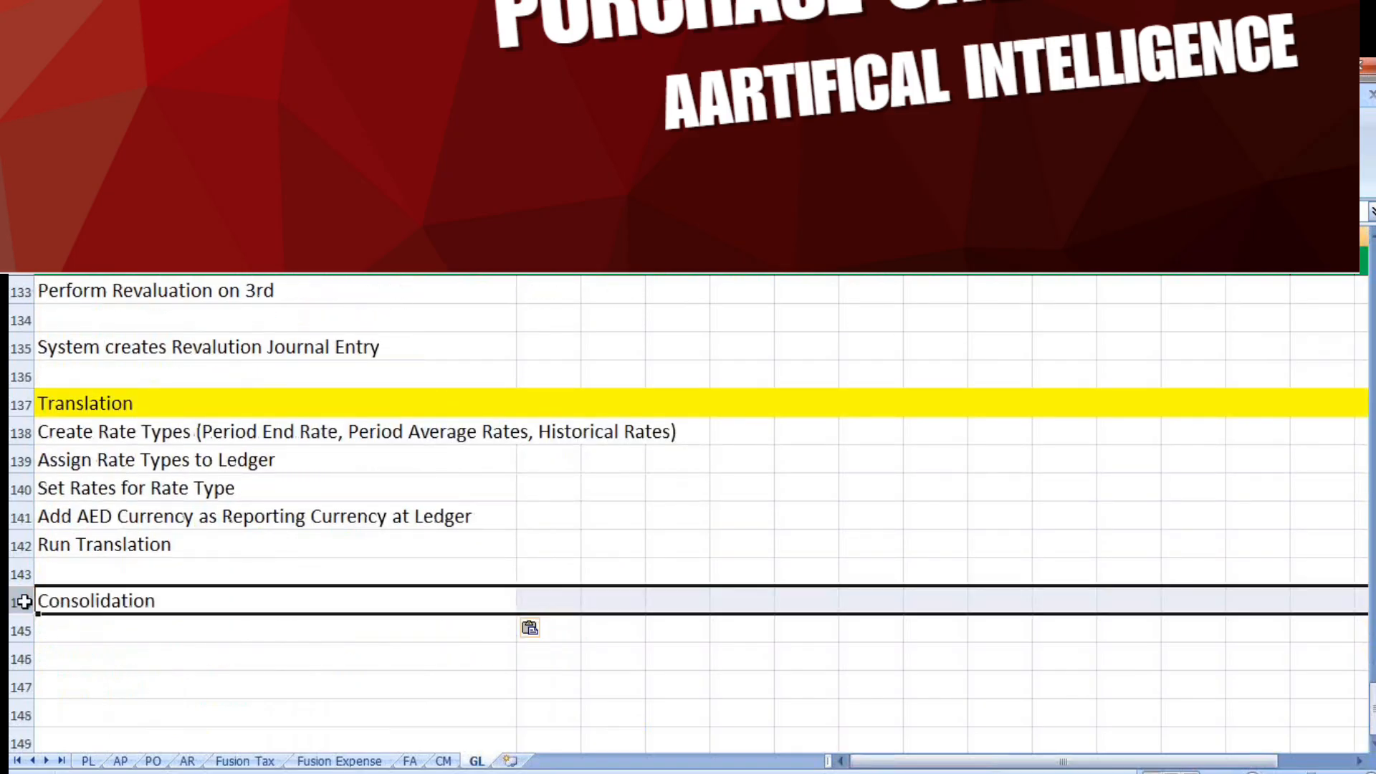
left_click(222, 149)
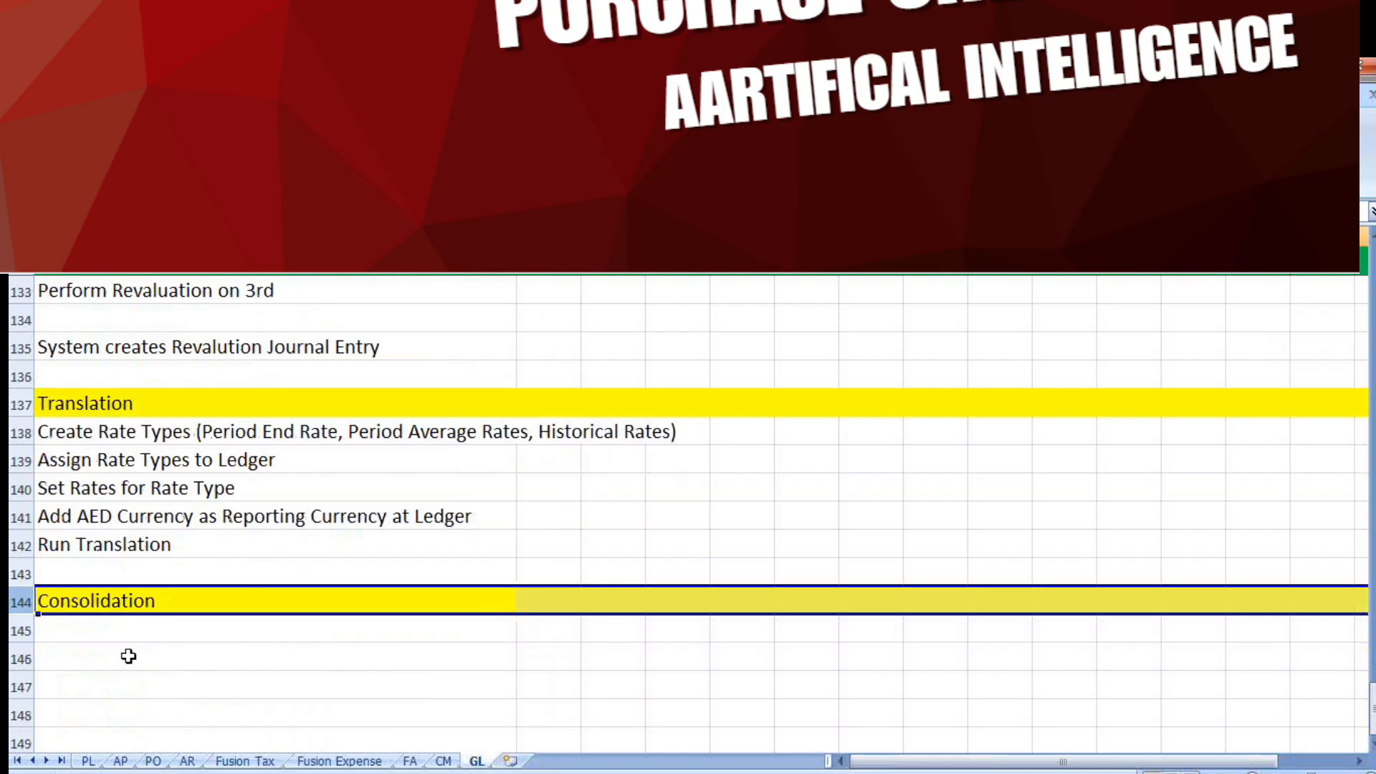
Enter "Create Consolidation Ledger" in row 145 as the first item under the Consolidation heading
left_click(101, 636)
type("Consoli")
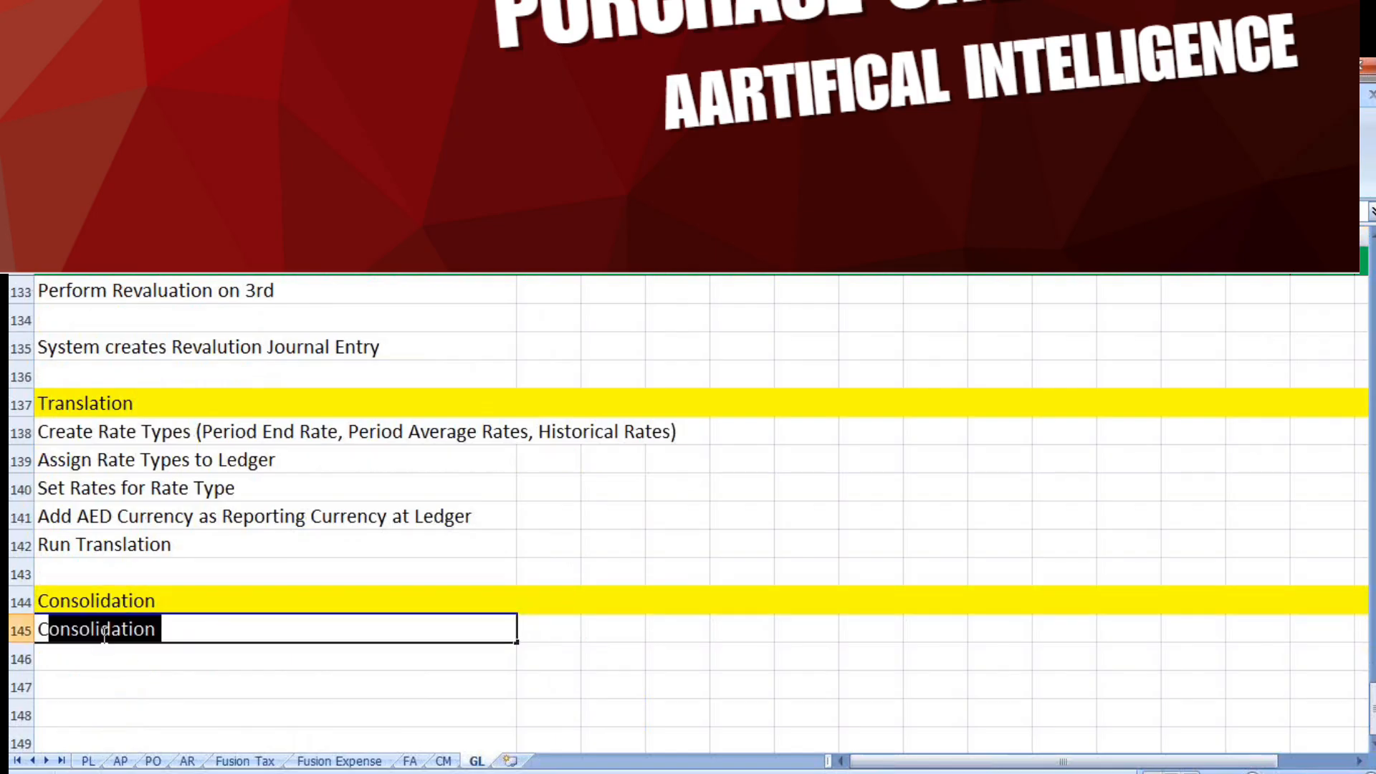
type("dation")
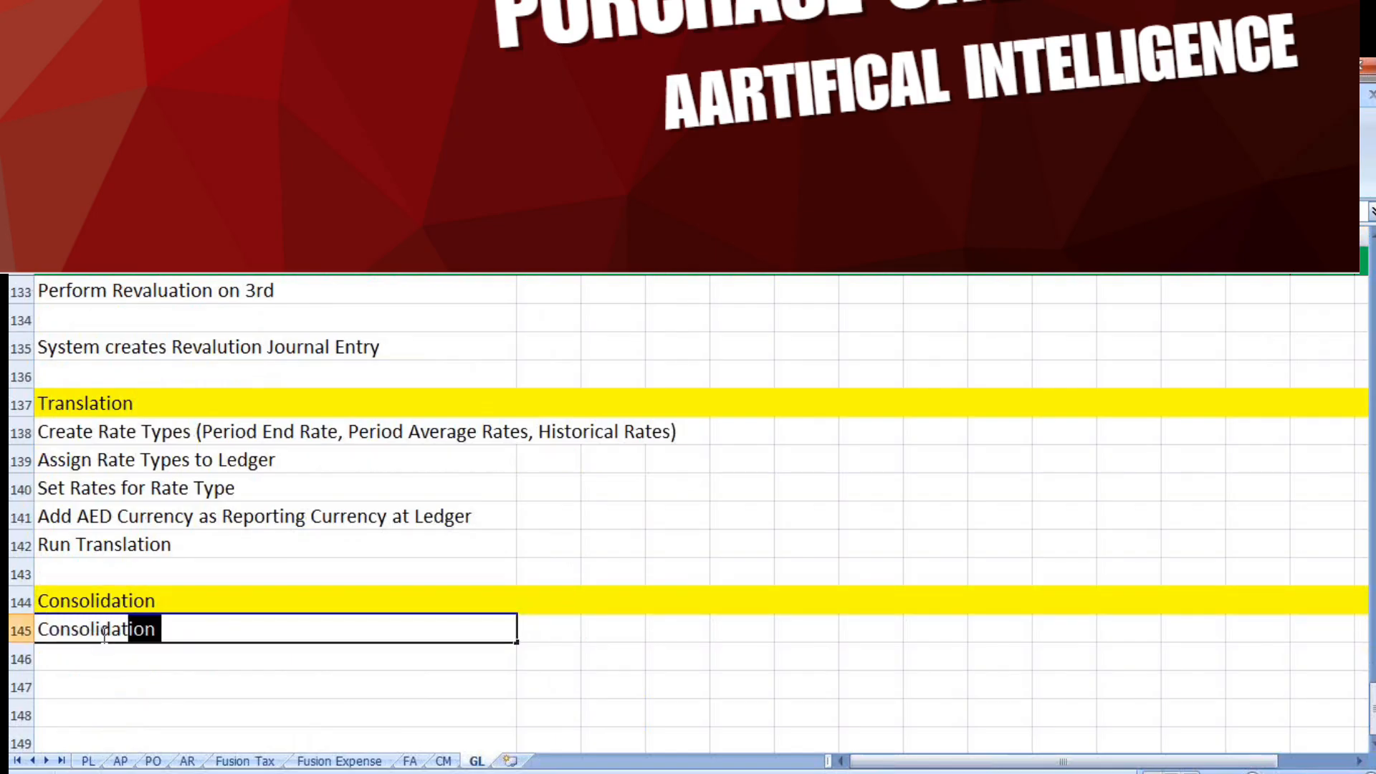
left_click(115, 546)
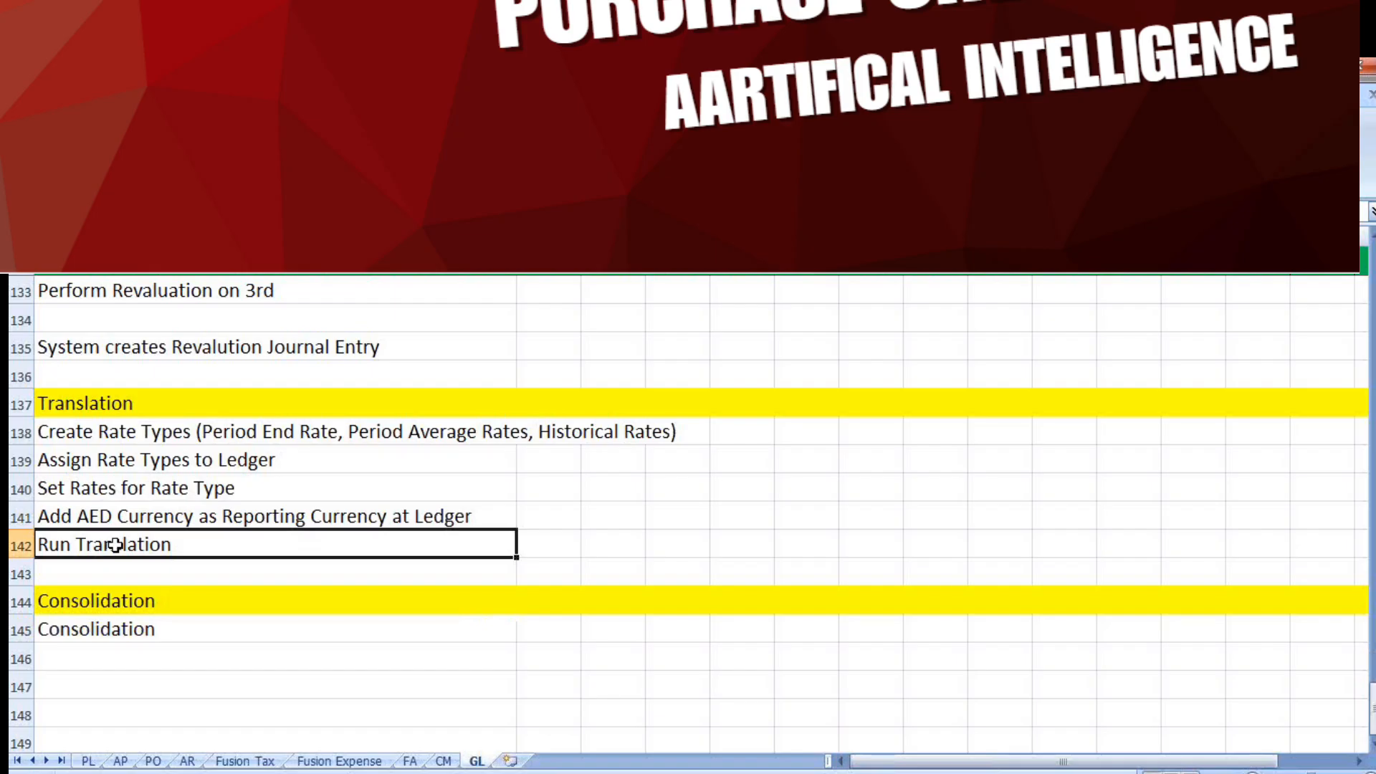
left_click(193, 630)
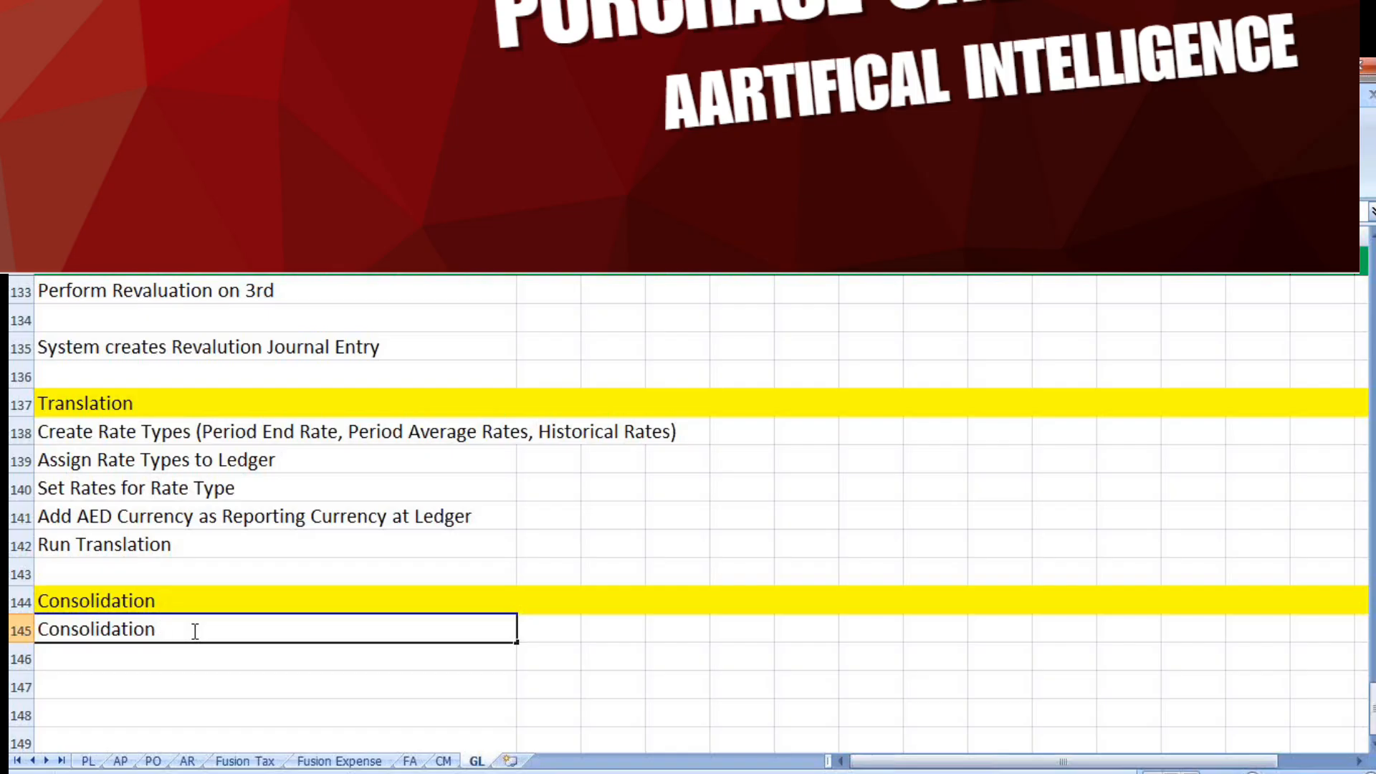
type("Ledger")
type("Create")
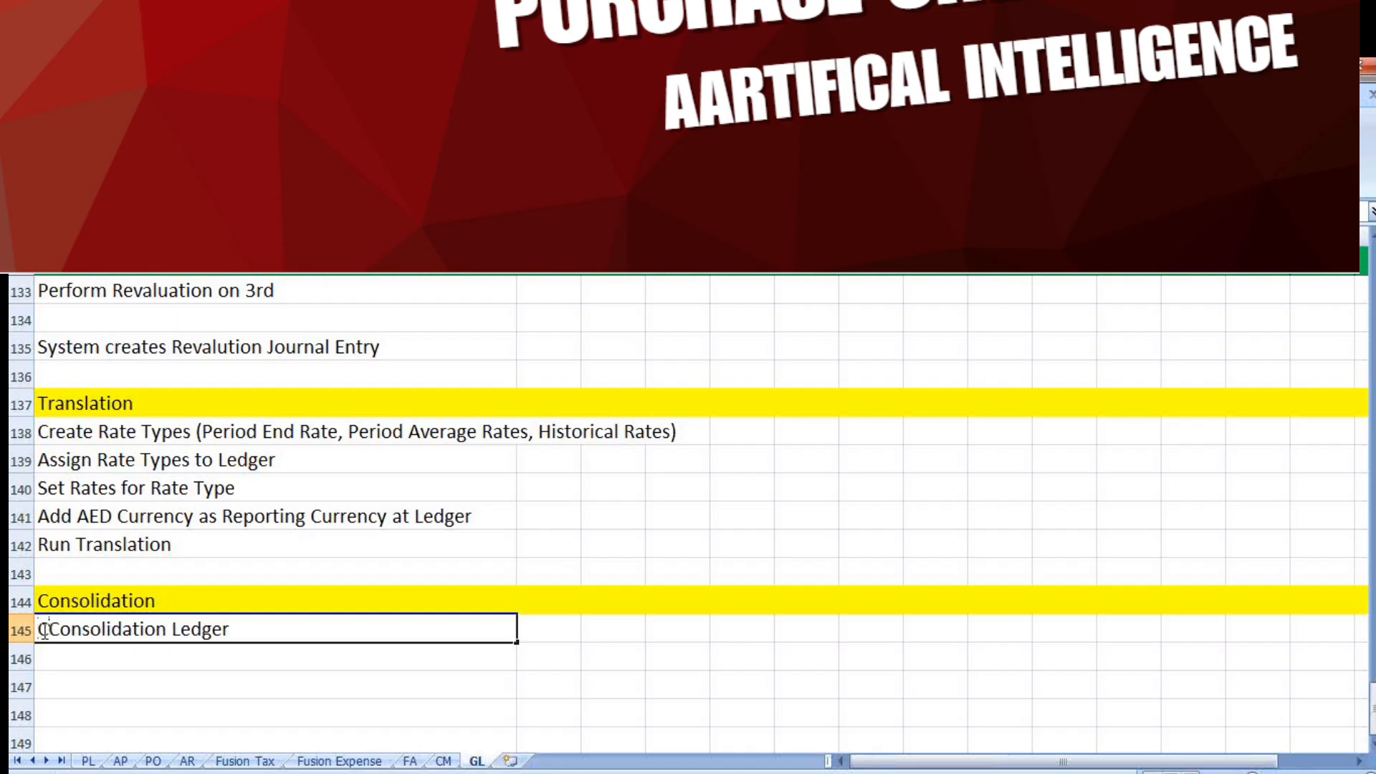
Add "Specify Ledger Options" in row 146 of the Consolidation checklist
left_click(133, 650)
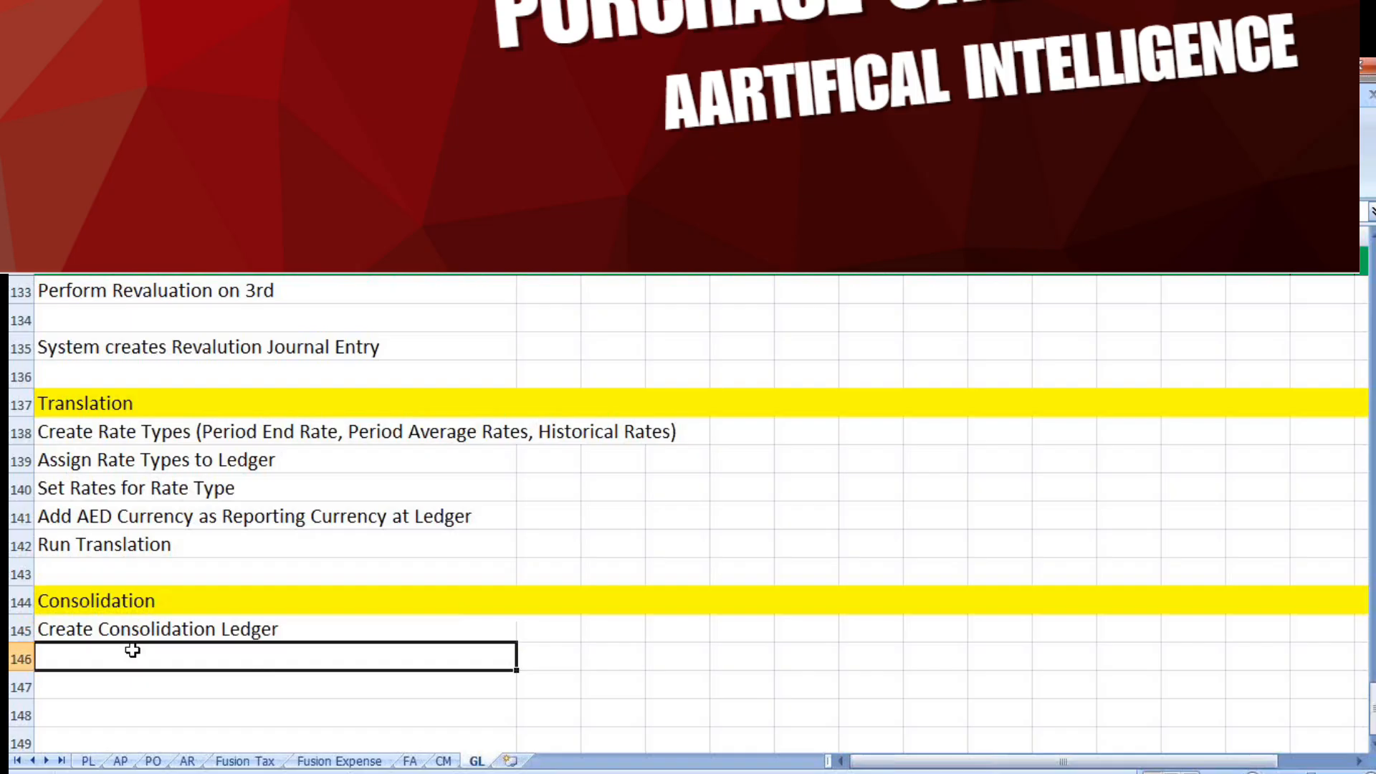
type("S")
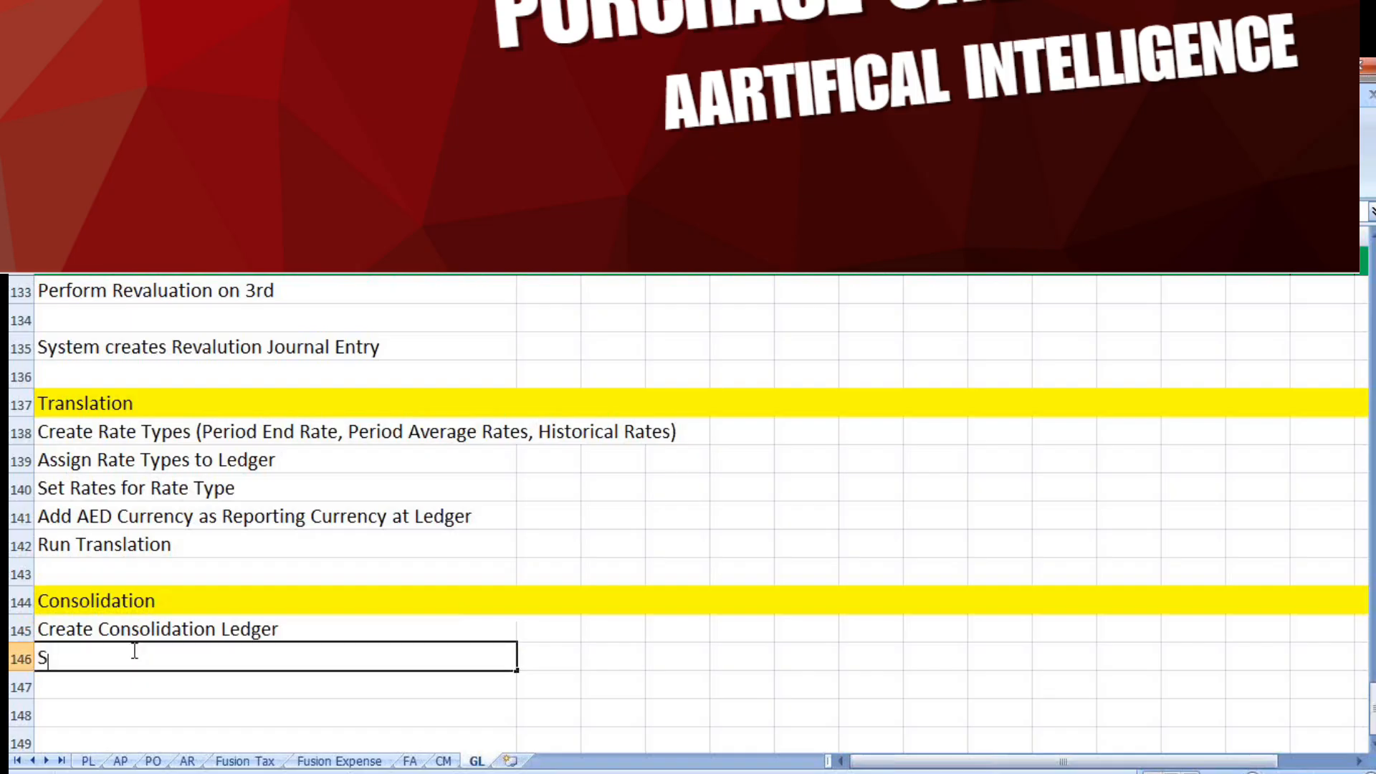
type("pecify Ledger Optio")
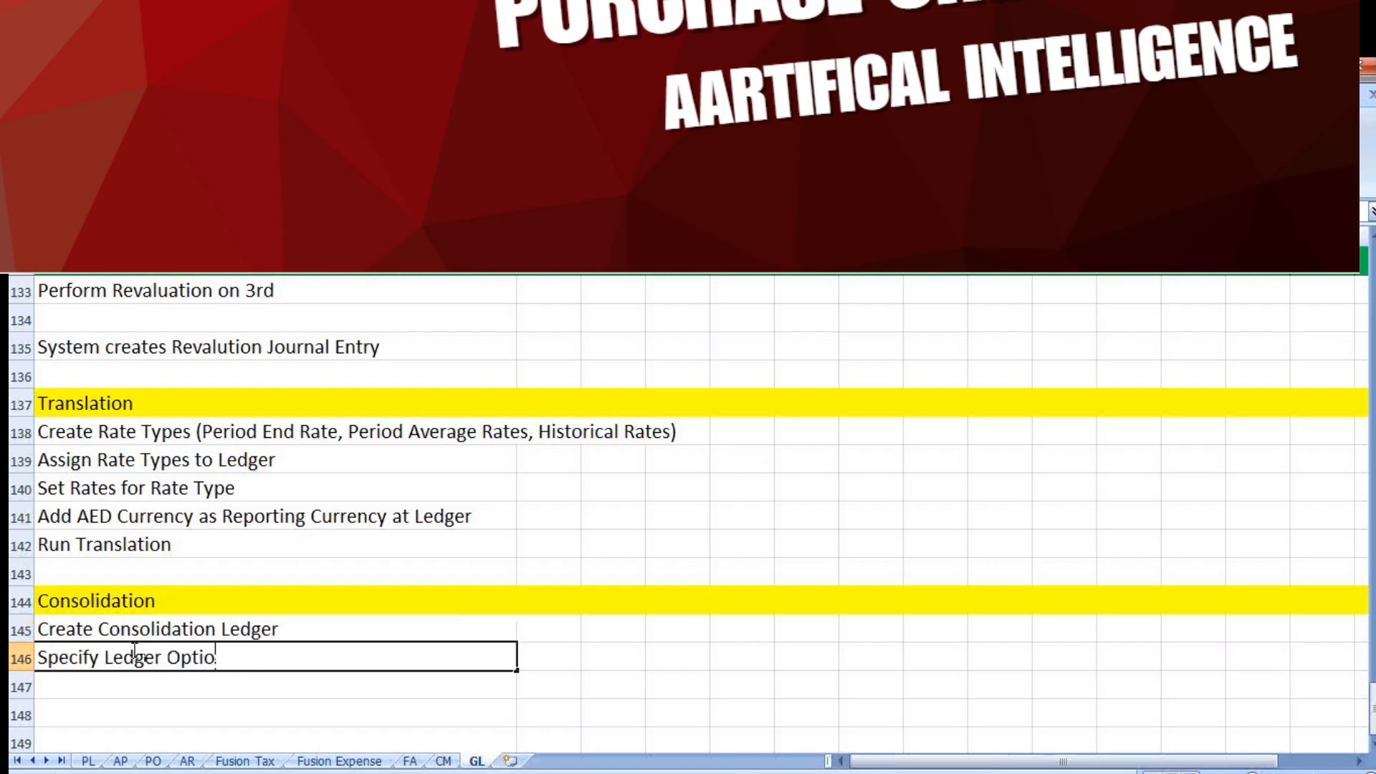
type("ns")
Add "Review and Submit Accounting Configuration" in row 147 of the Consolidation checklist
left_click(118, 683)
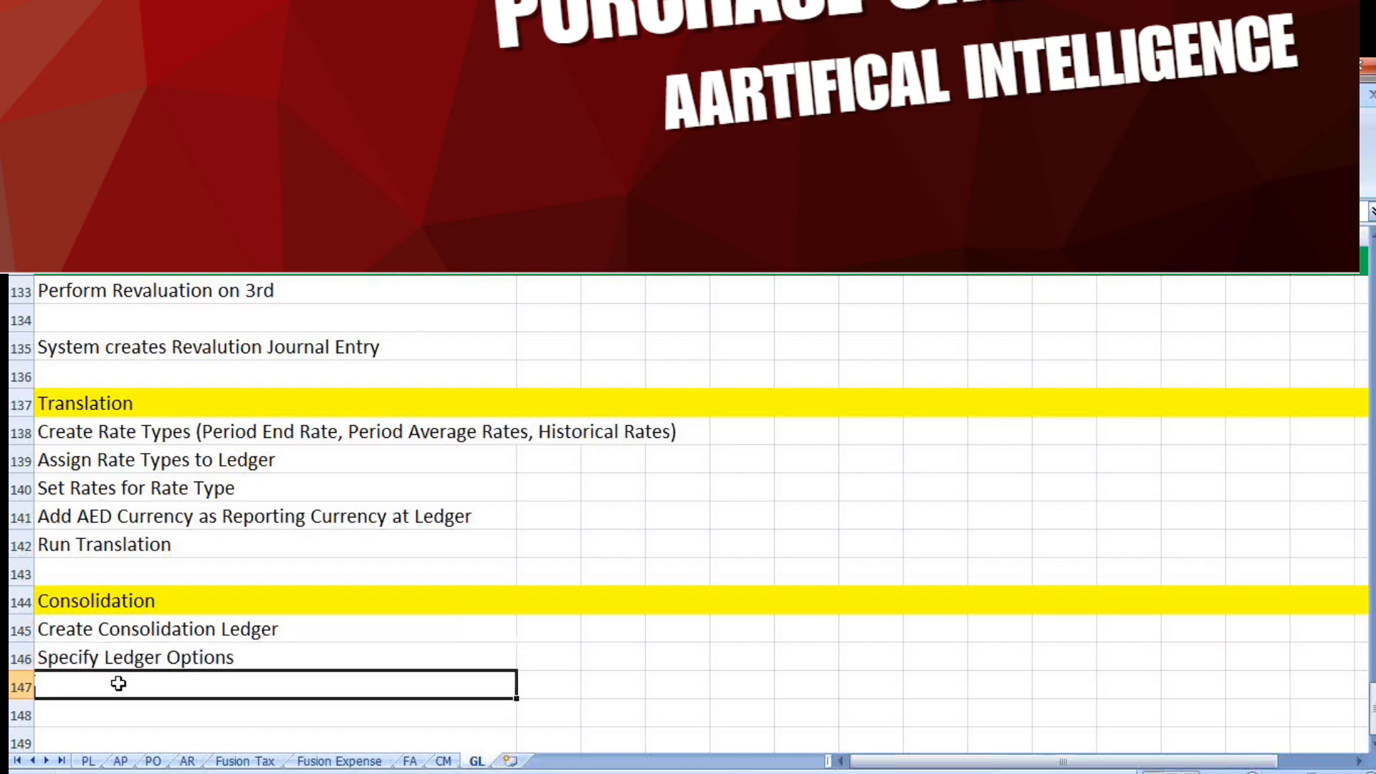
type("Rev")
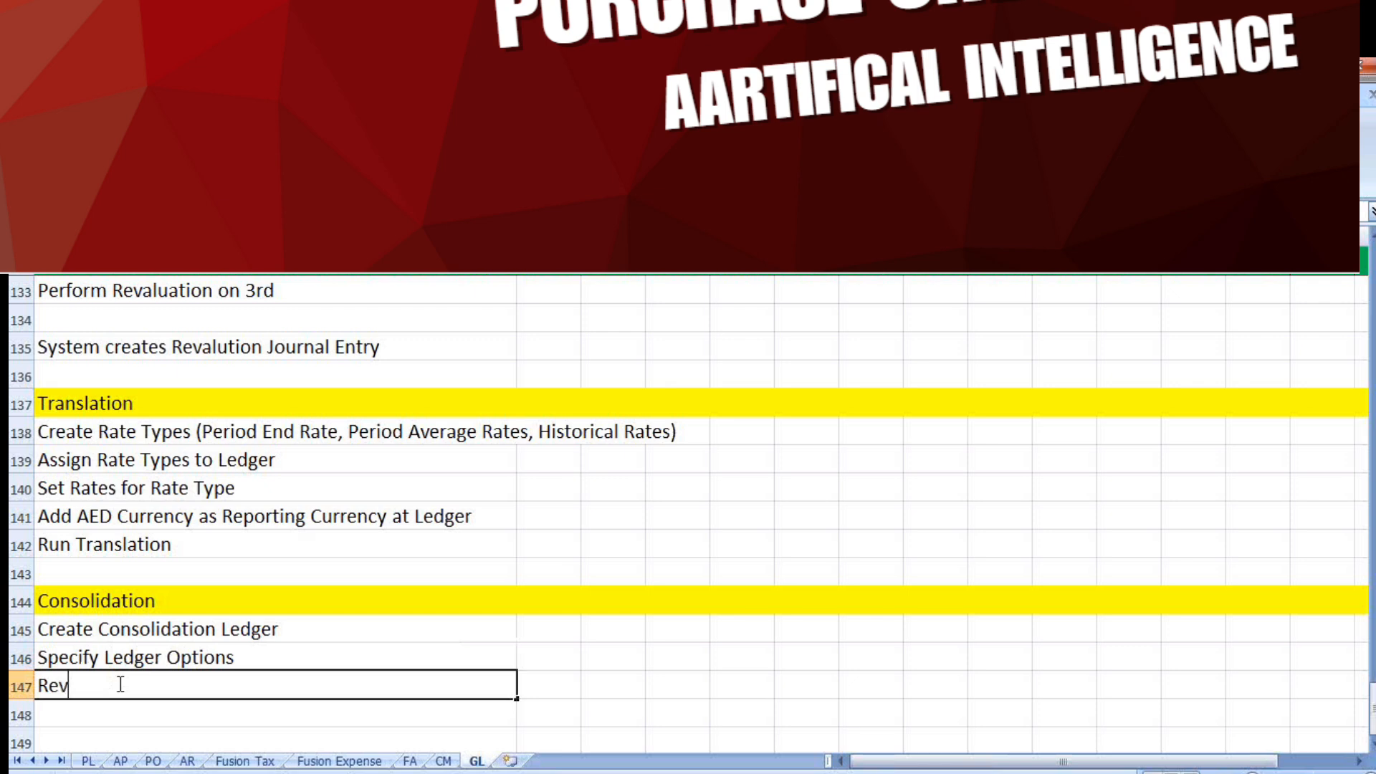
type("iew and Submit Ac")
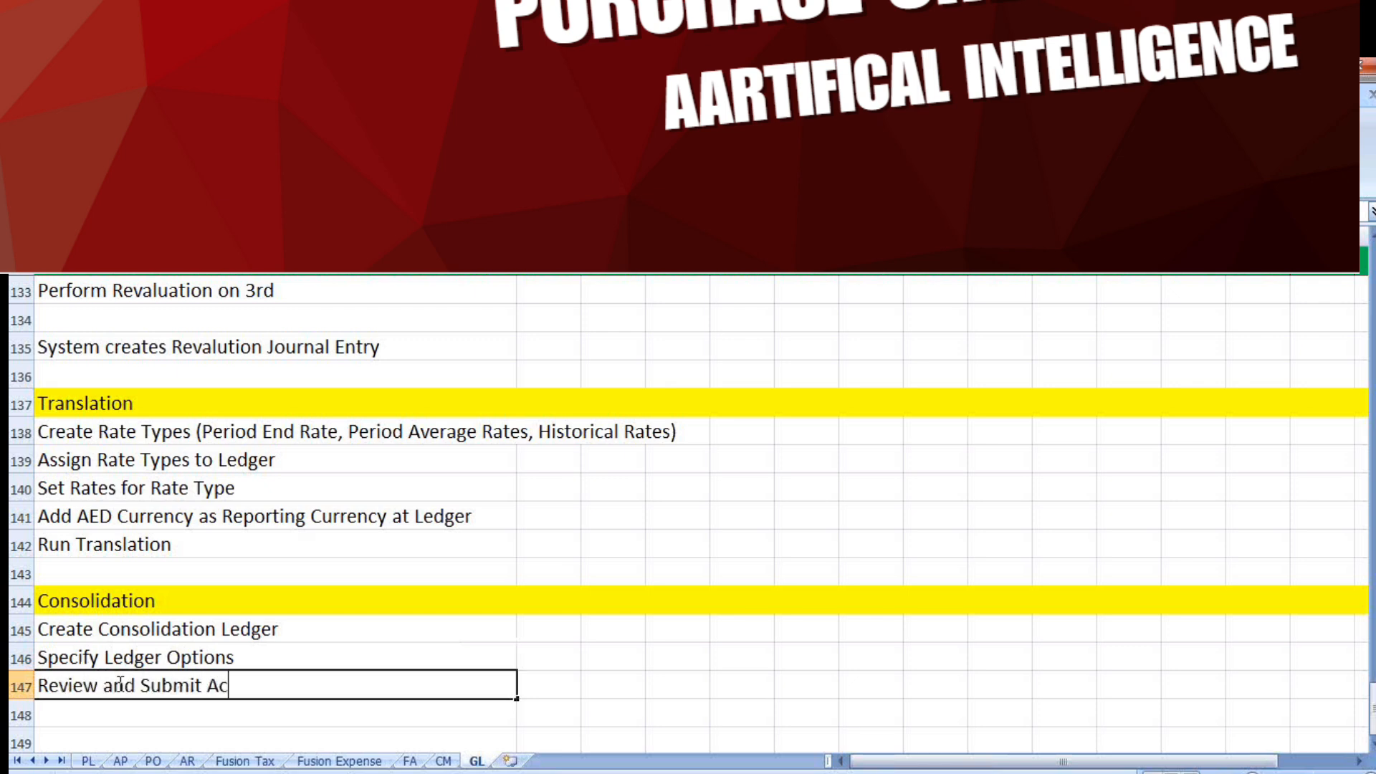
type("counting Configuration")
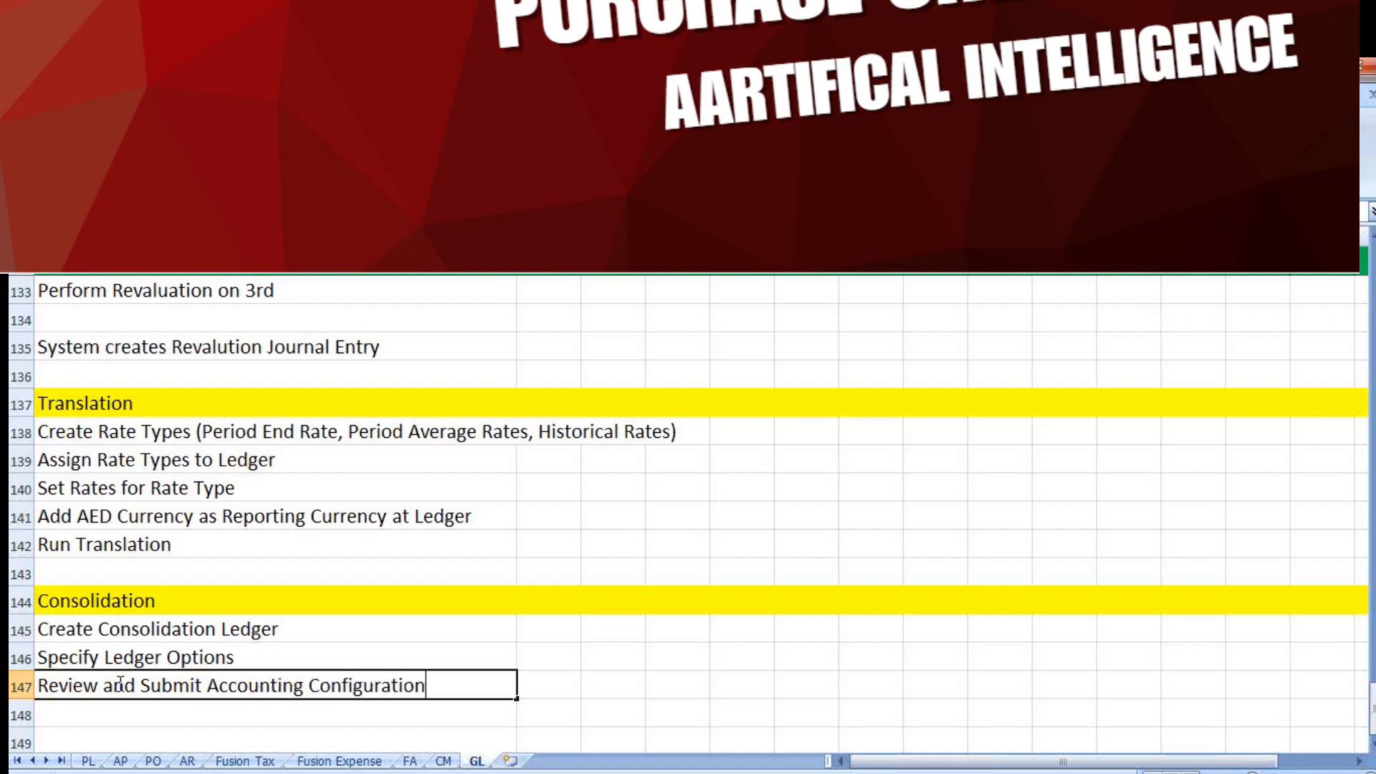
Add "Create COA Mapping b/w Subsidary COA & Consolidation COA" in row 148 of the Consolidation checklist
left_click(219, 717)
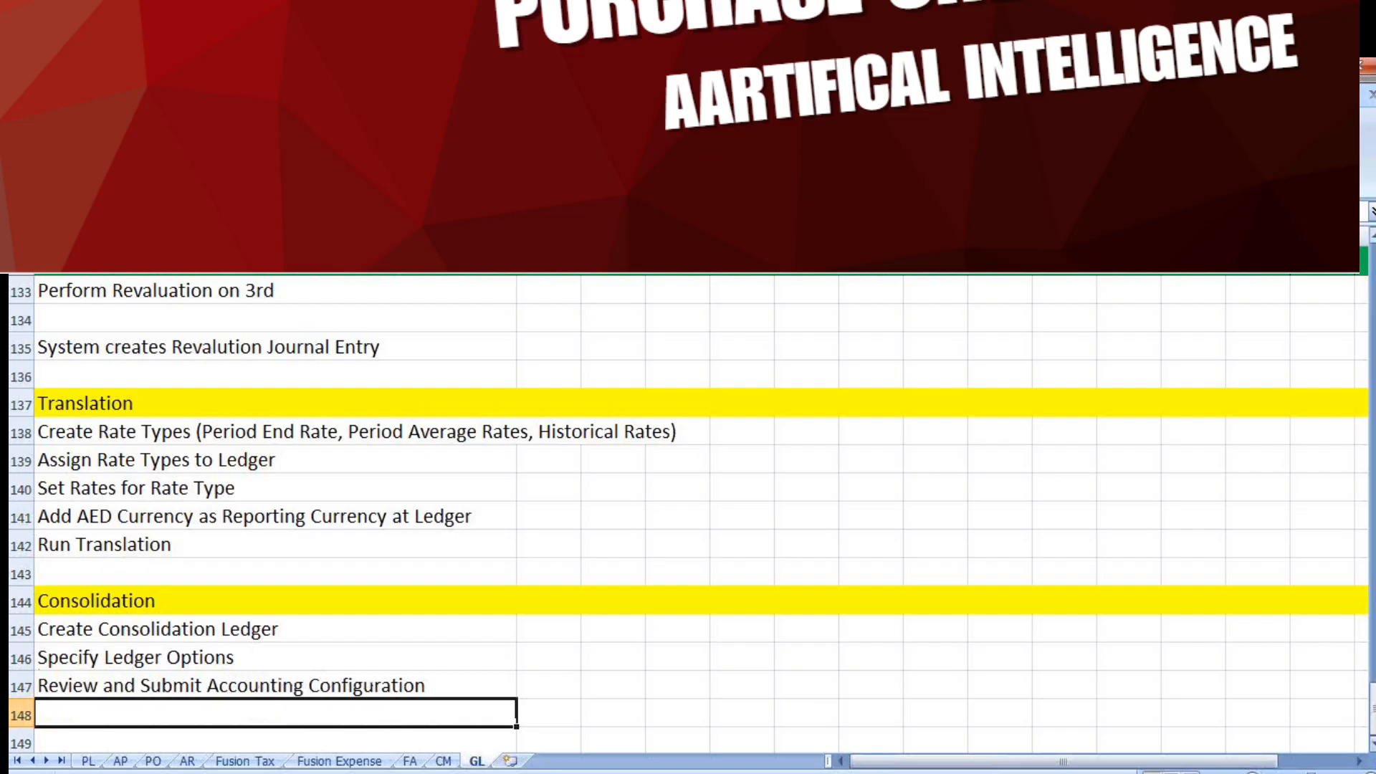
scroll(930, 724, "down", 1)
scroll(688, 516, "down", 1)
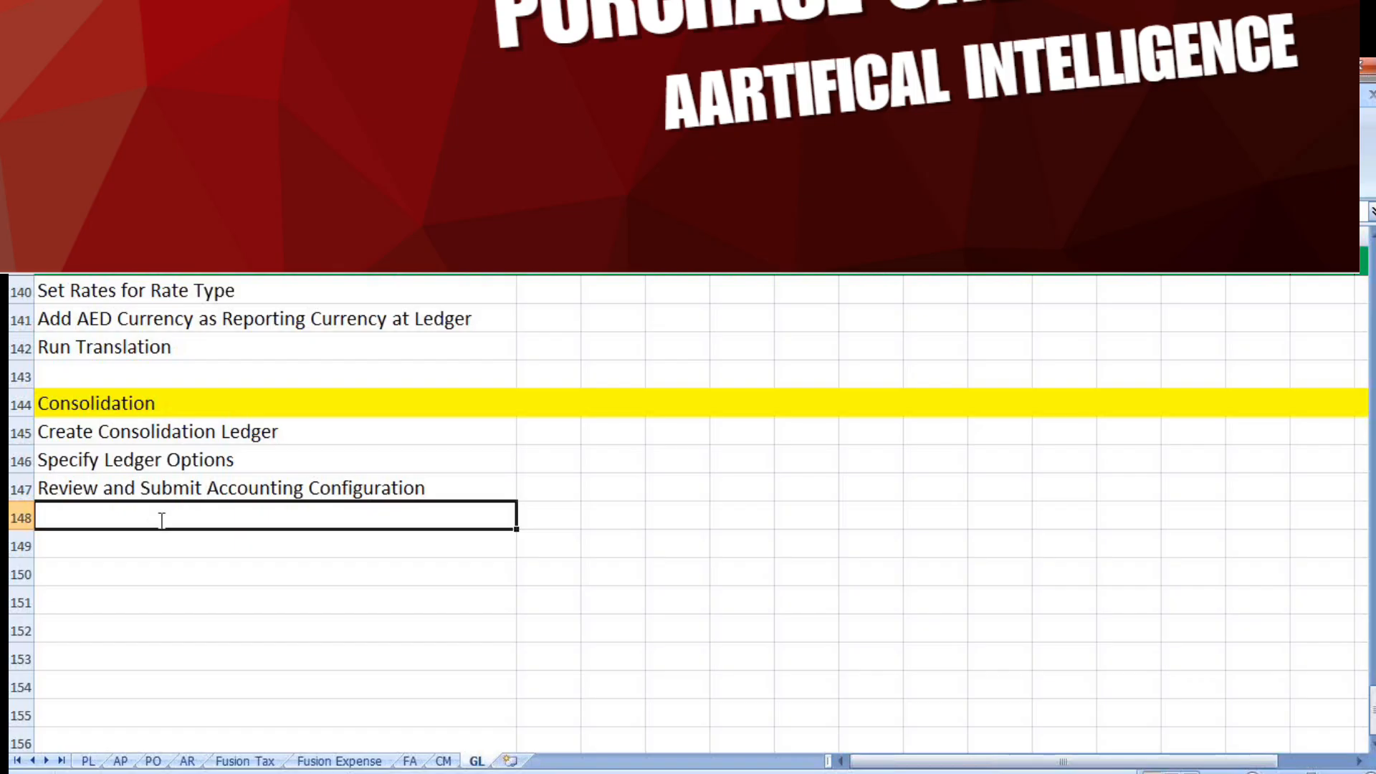
type("Create COA")
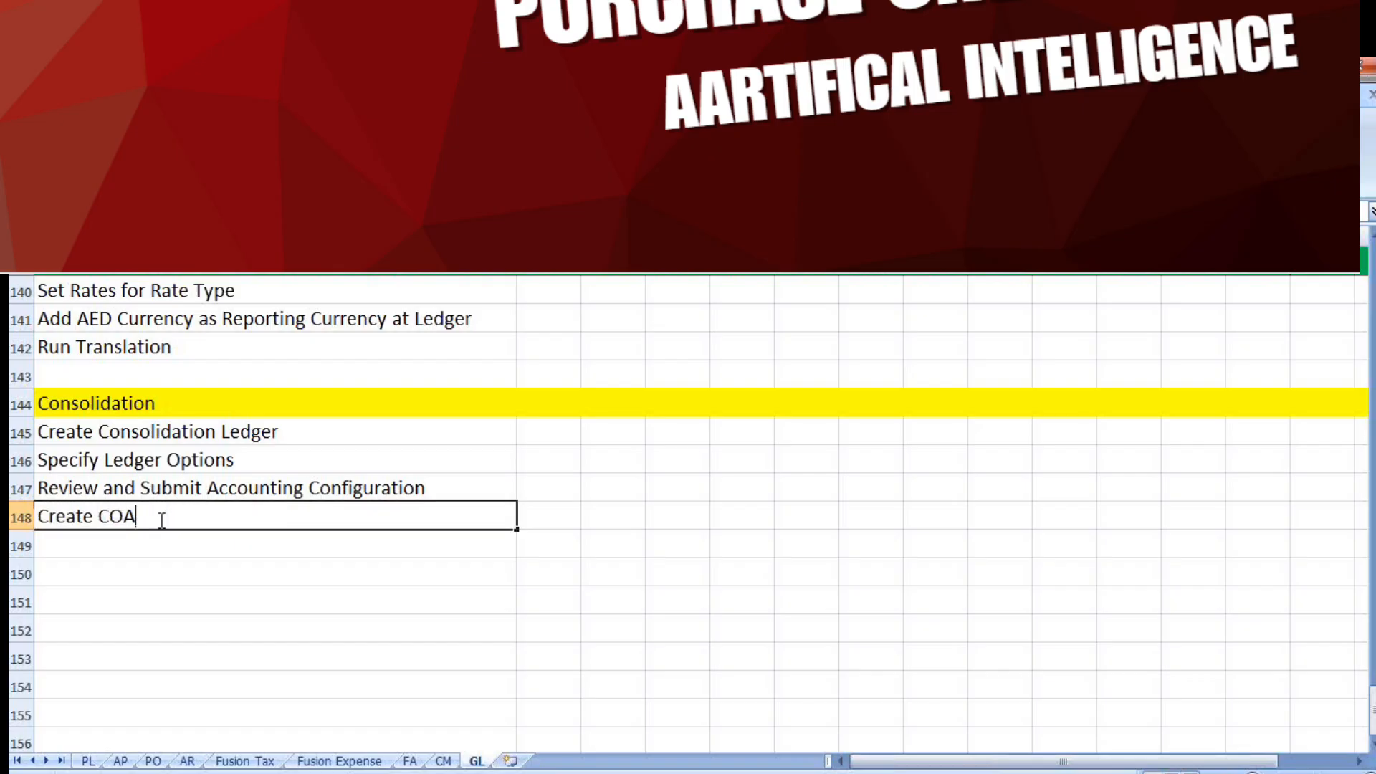
type(" Mapping b/w Sub")
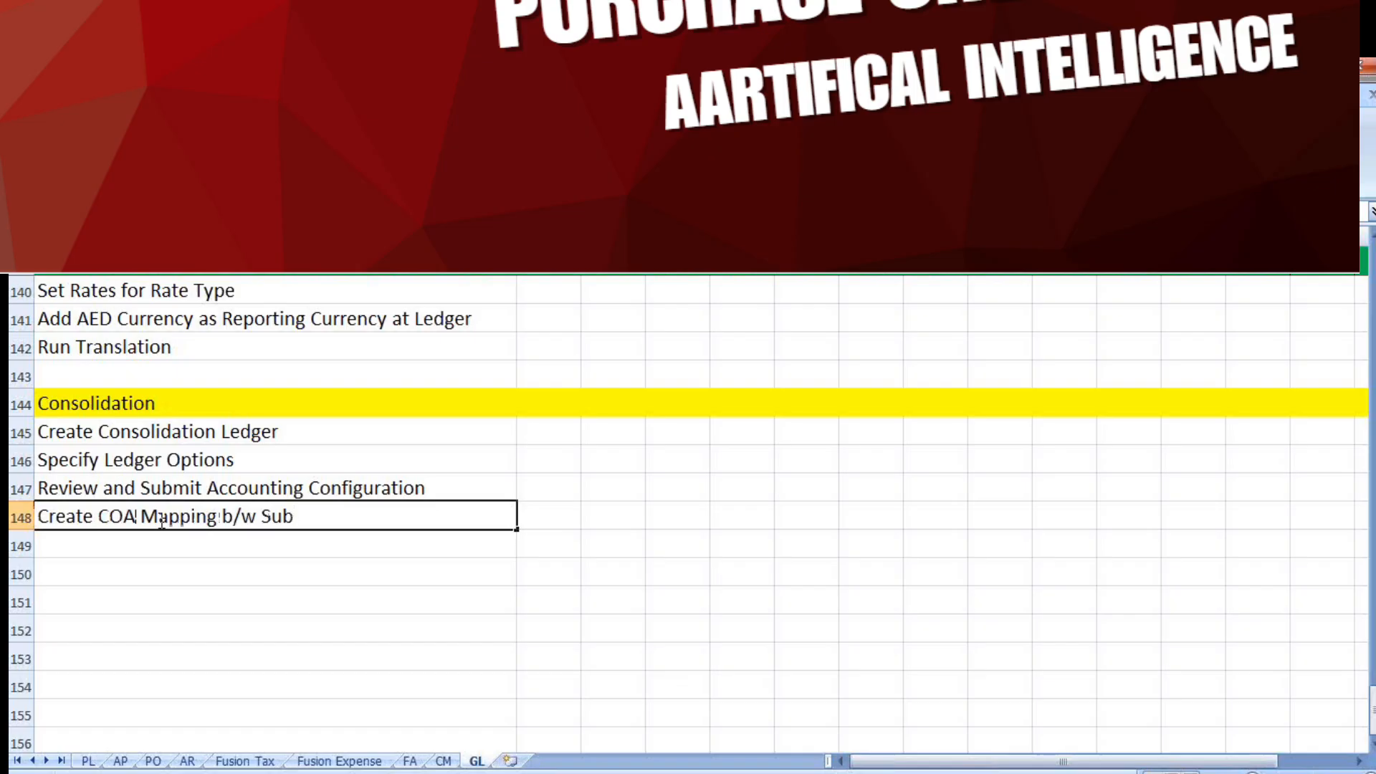
type("sidary COA ")
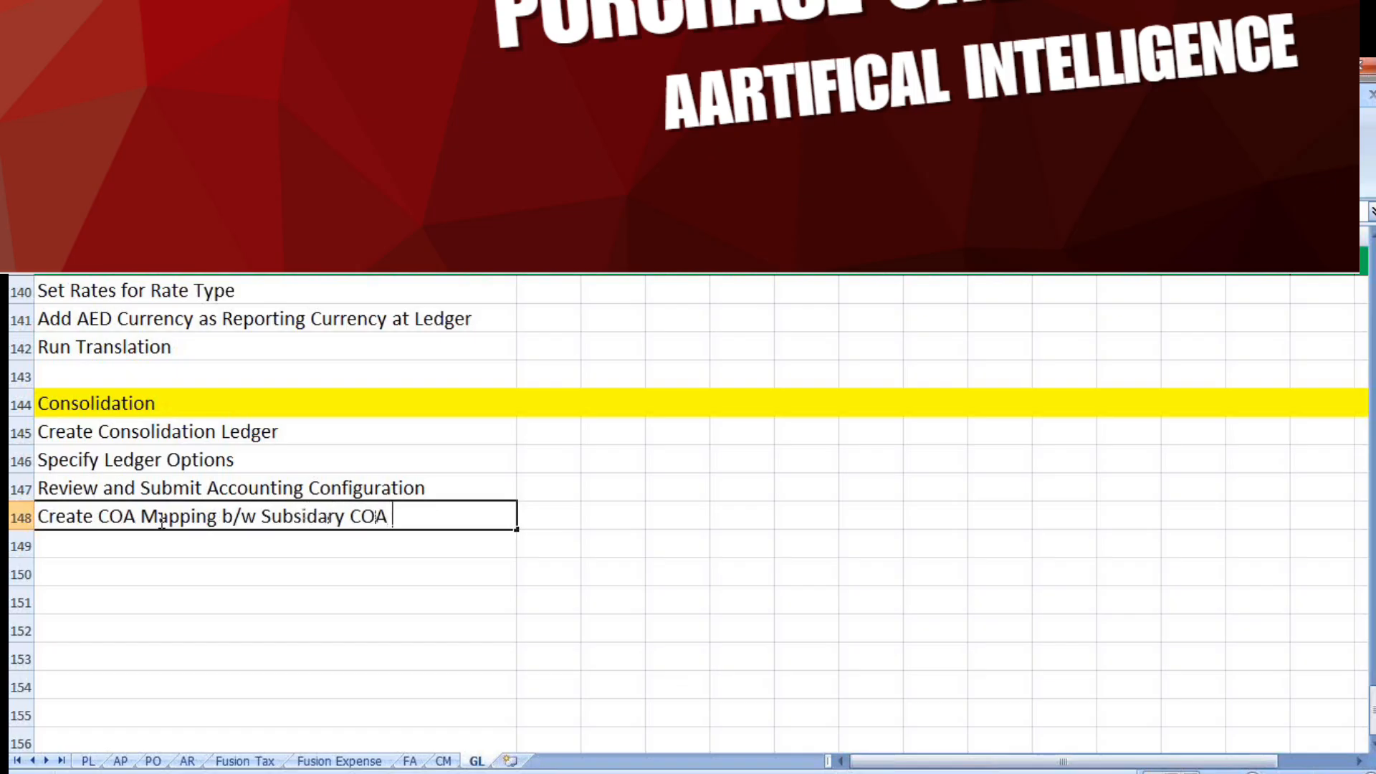
type("& Cond")
key("BackSpace")
type("solidation")
type(" COA")
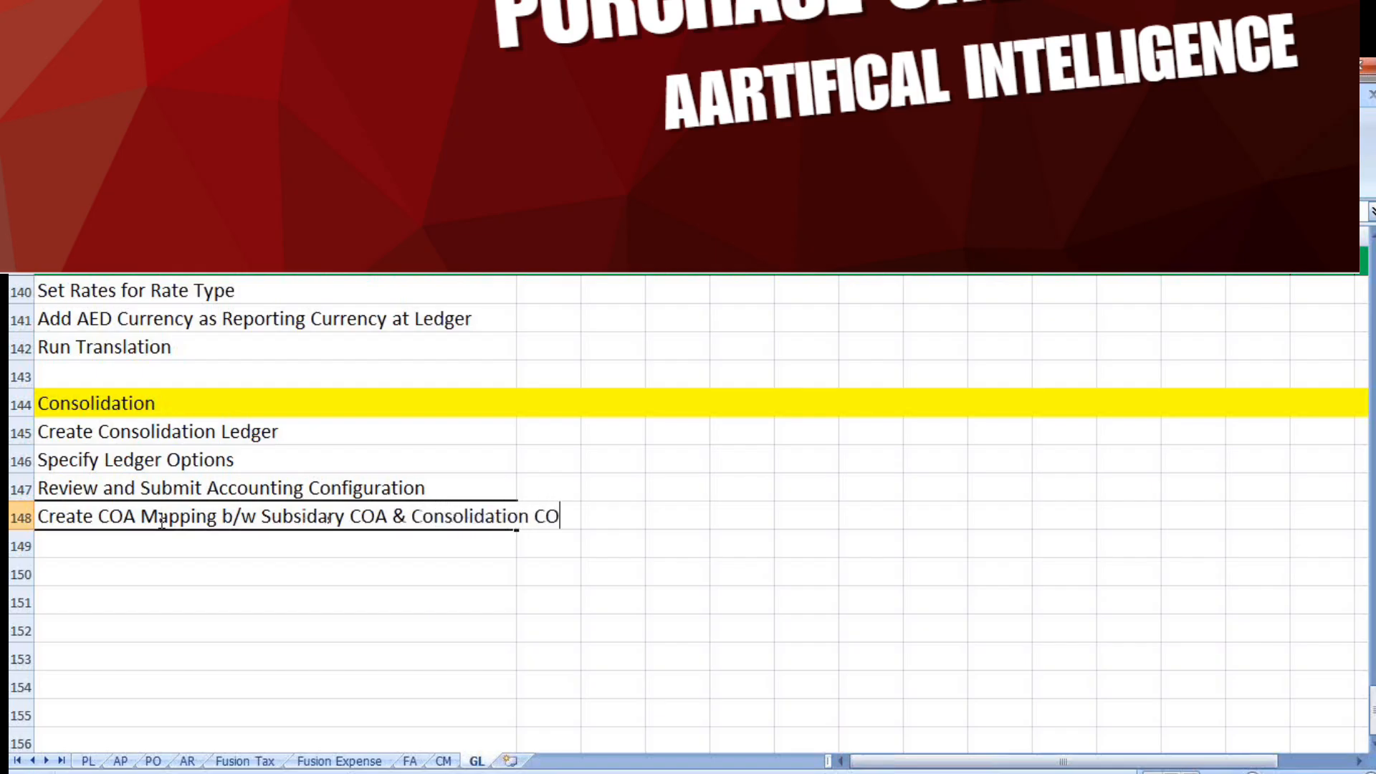
Add "Create New User" in row 149 of the Consolidation checklist
left_click(91, 549)
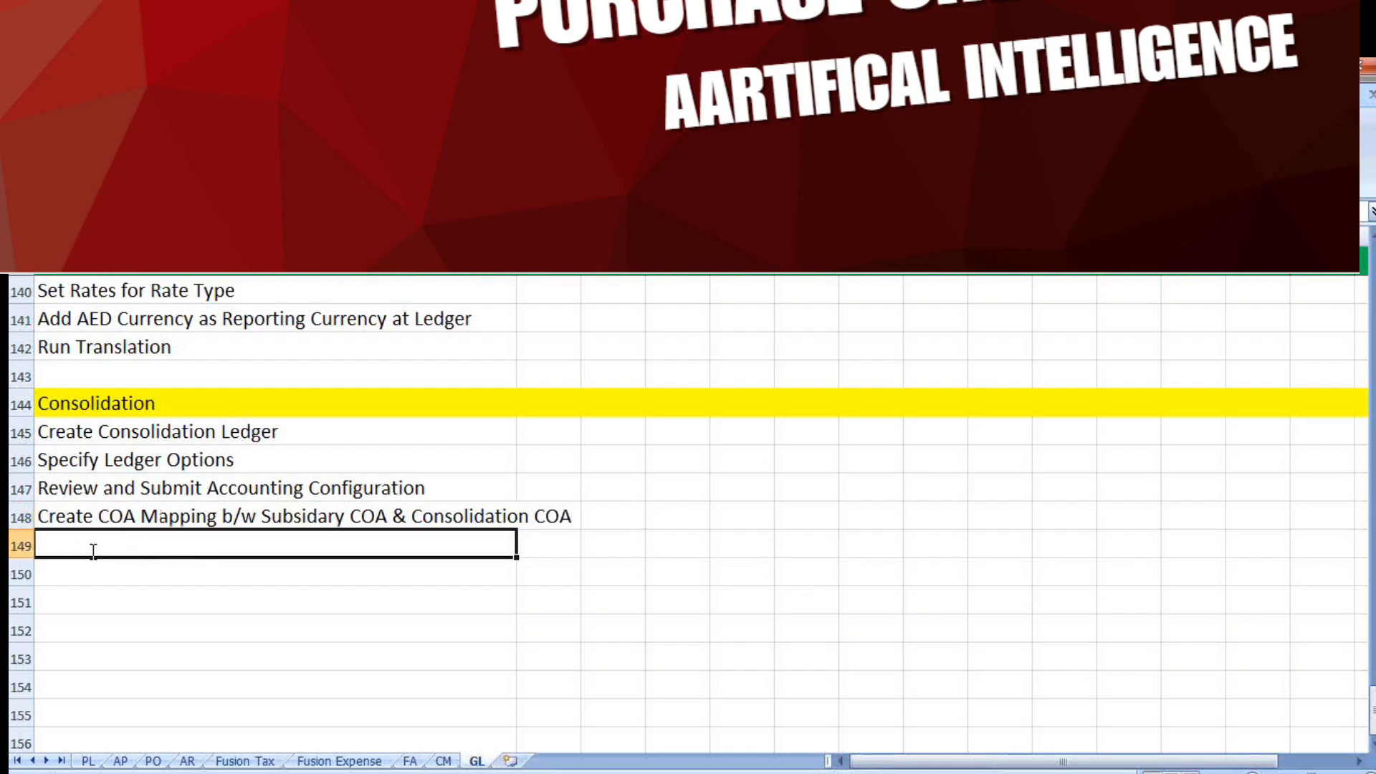
type("Create New User")
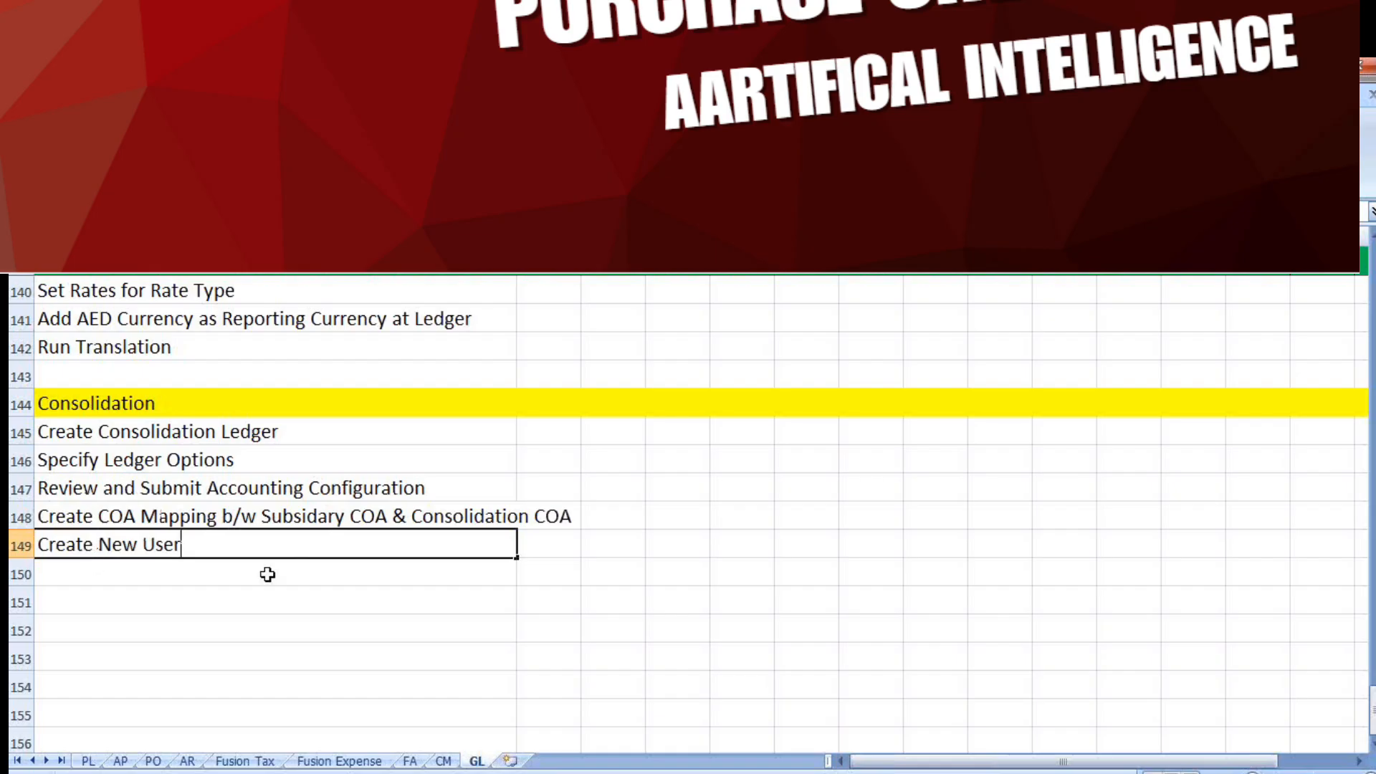
key("Return")
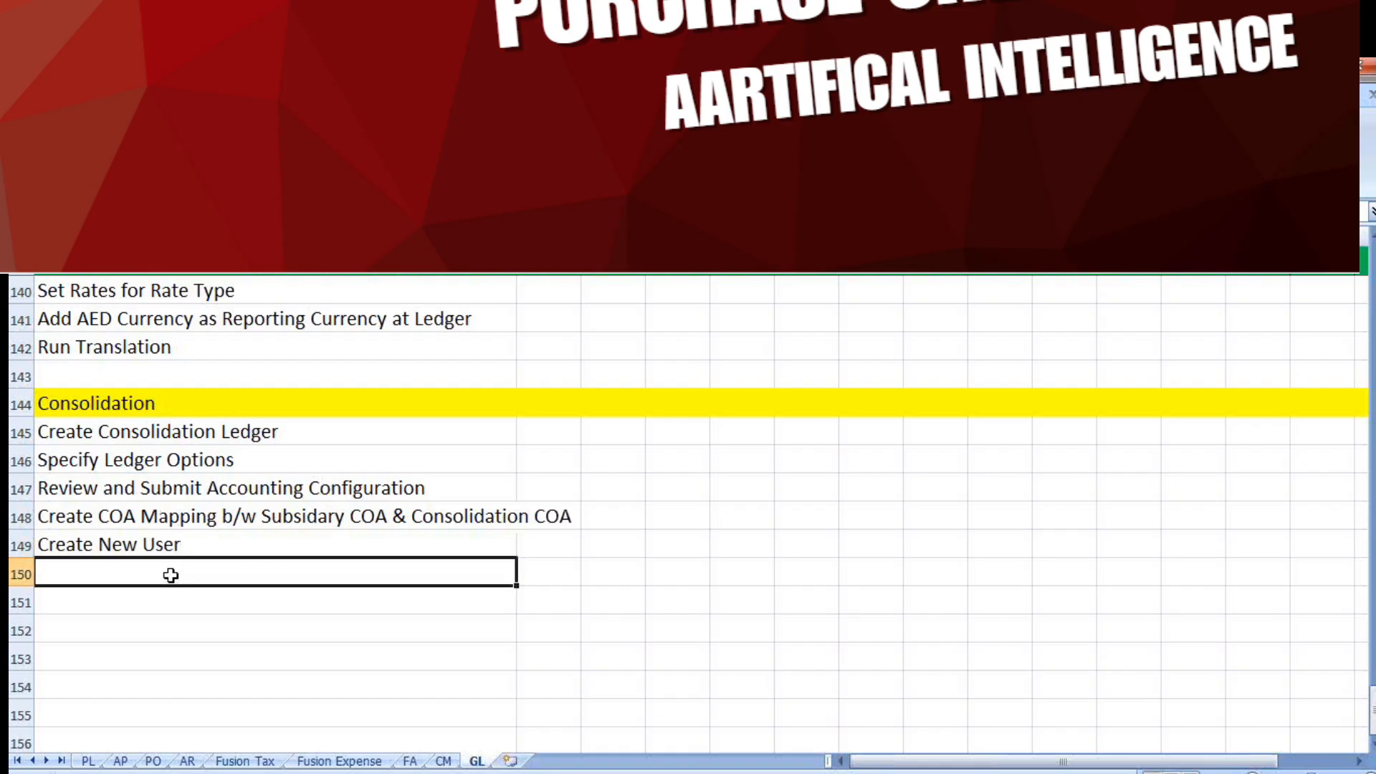
left_click(146, 428)
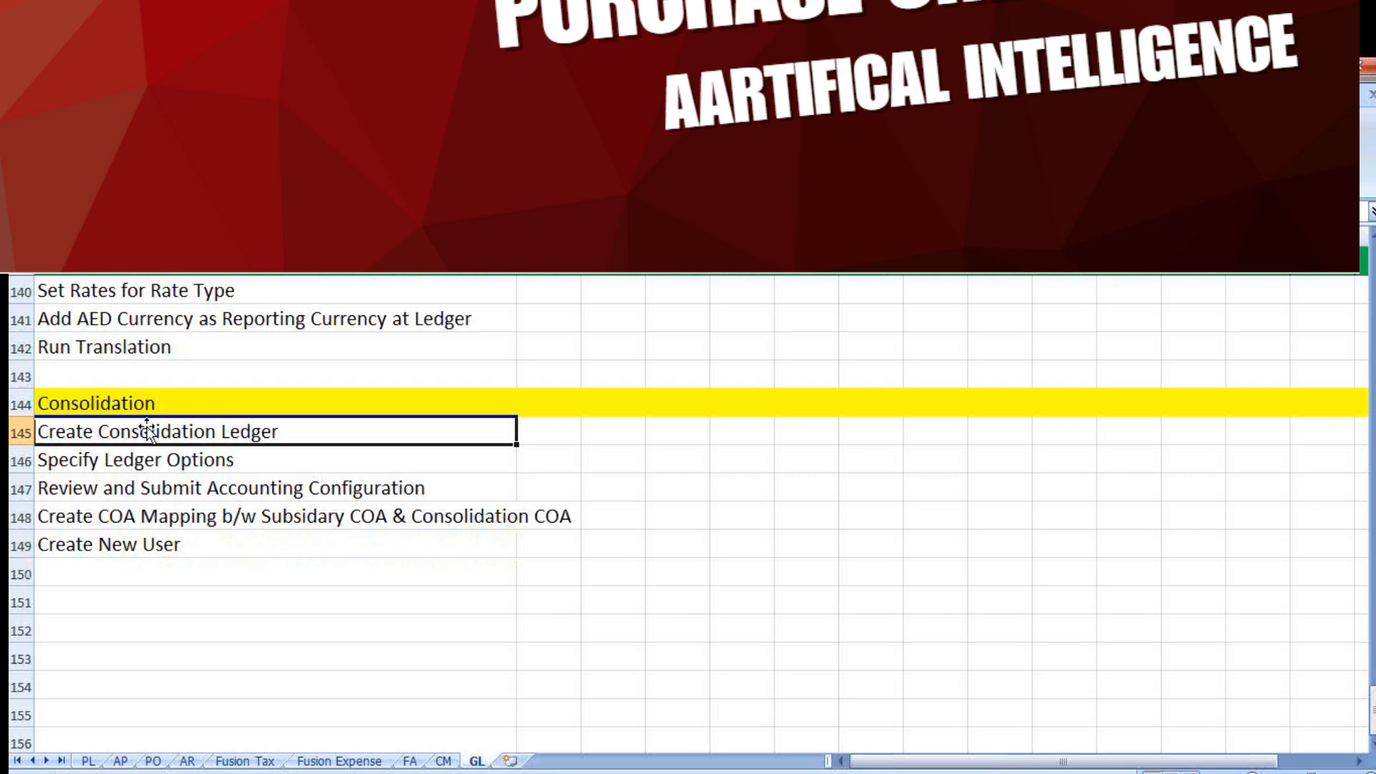
left_click(220, 489)
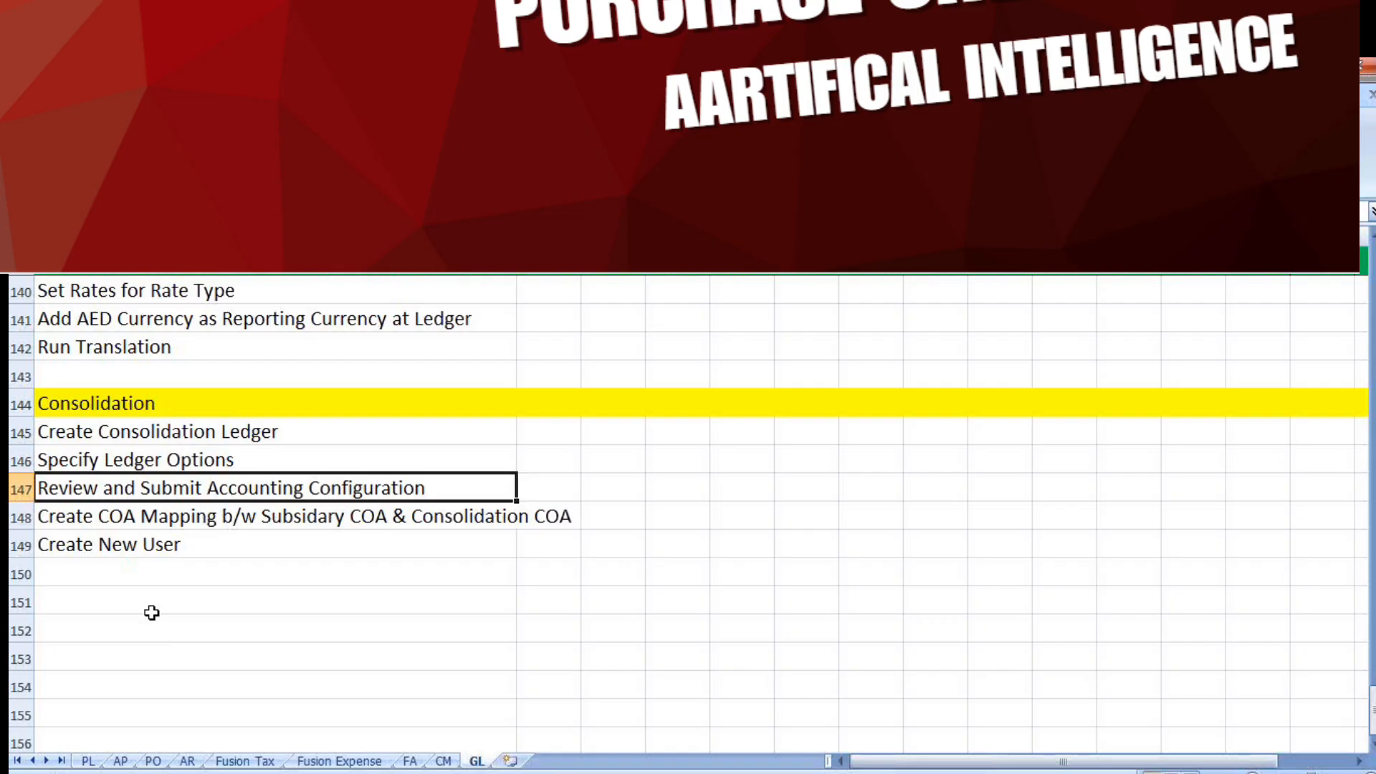
Add "Assign Consolidation Ledger Data Roles to User" in row 150 of the Consolidation checklist
left_click(113, 573)
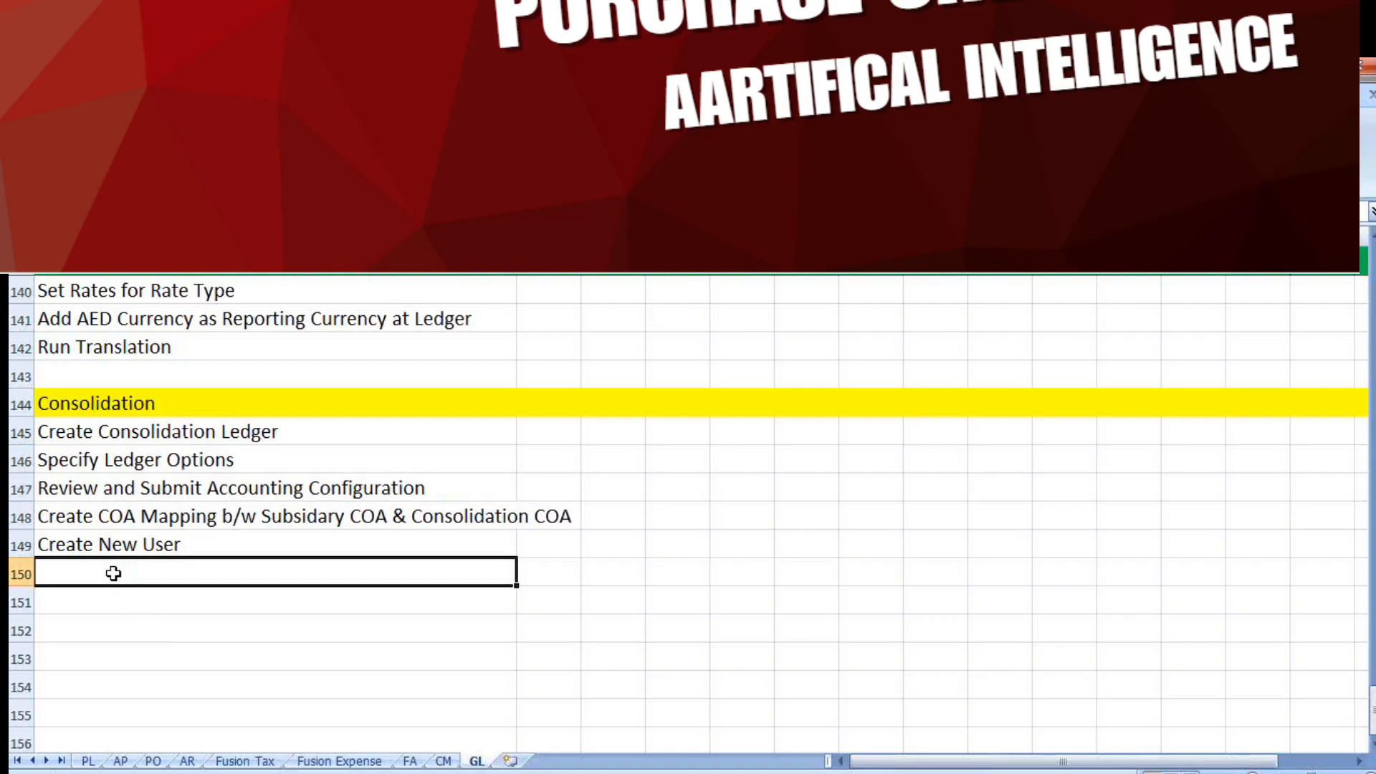
type("As")
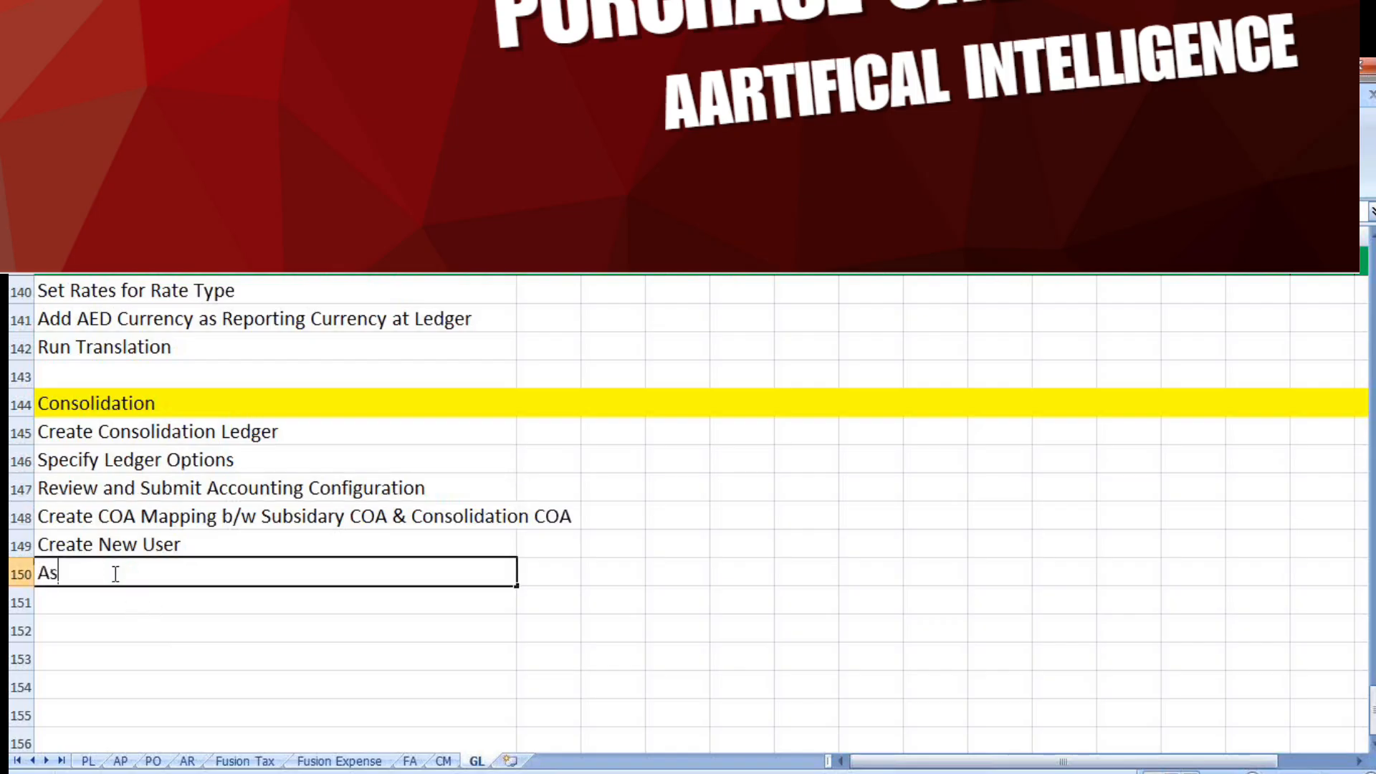
type("sign Consolida")
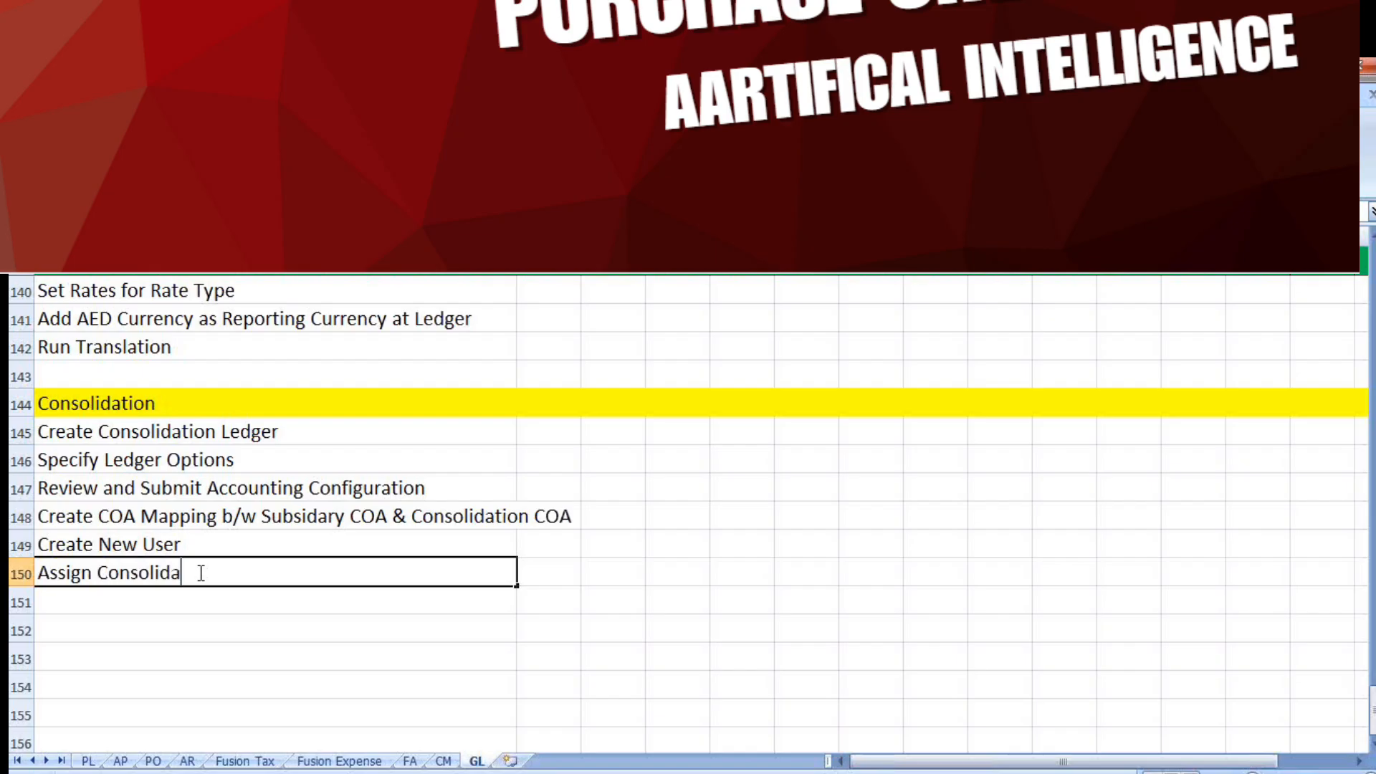
type("tion Ledger Data ")
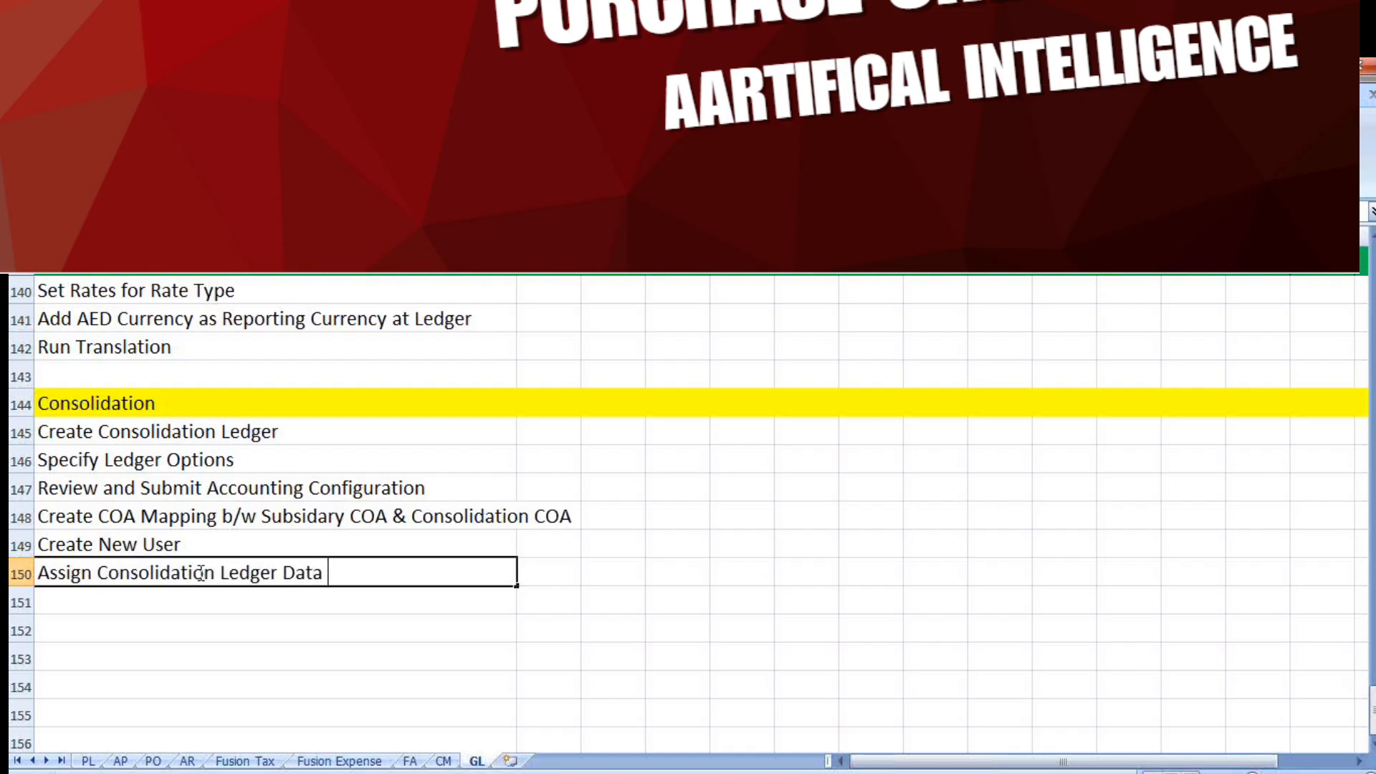
type("Roles to User")
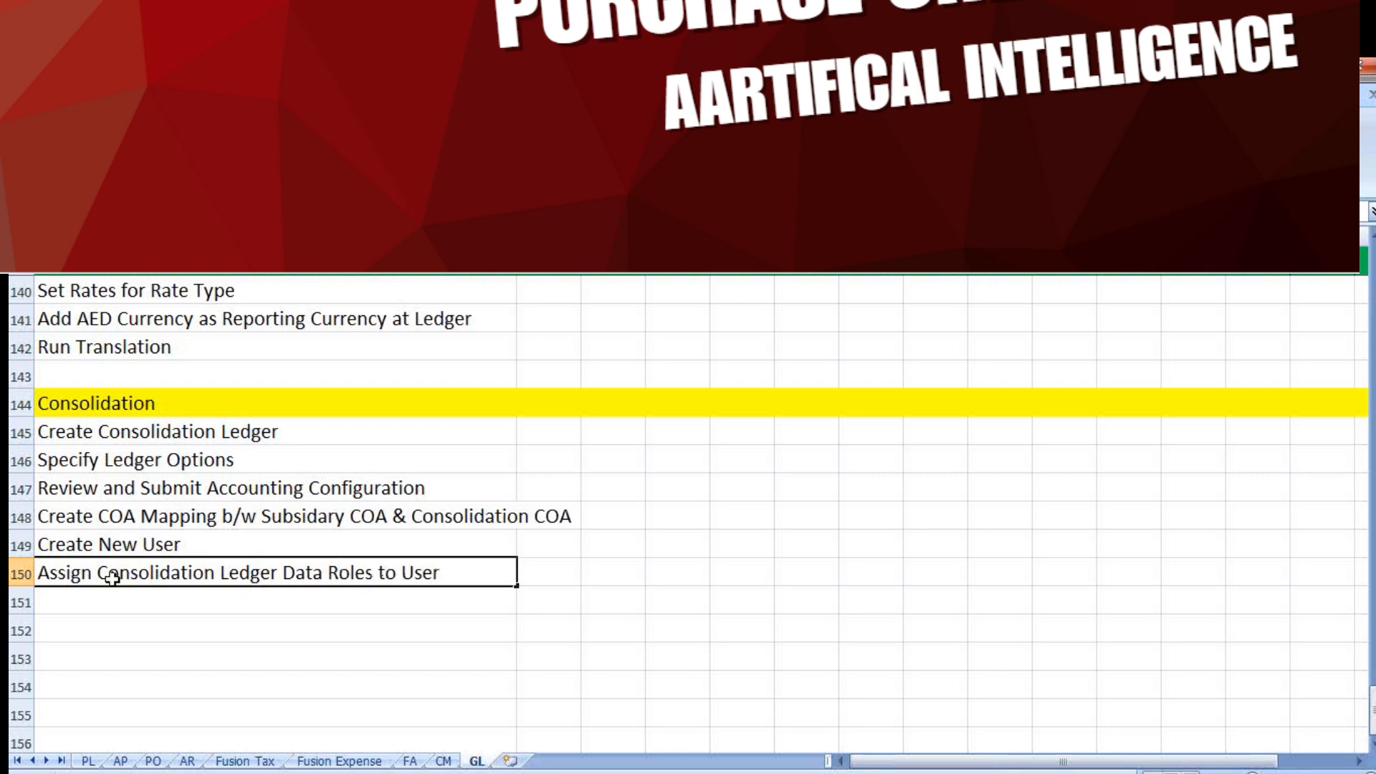
key("Return")
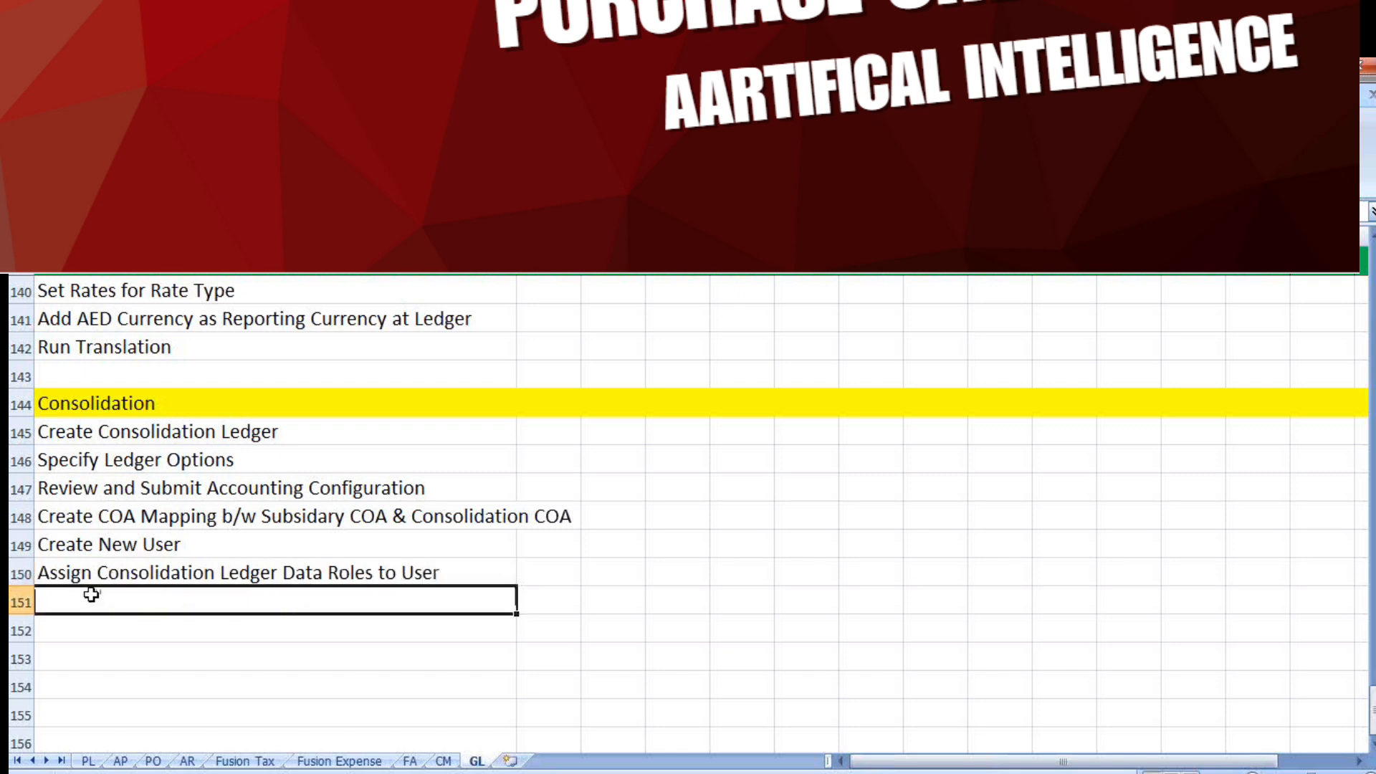
Add "Run LDAP" in row 151 of the Consolidation checklist and save the workbook, accepting the privacy warning
type("Run")
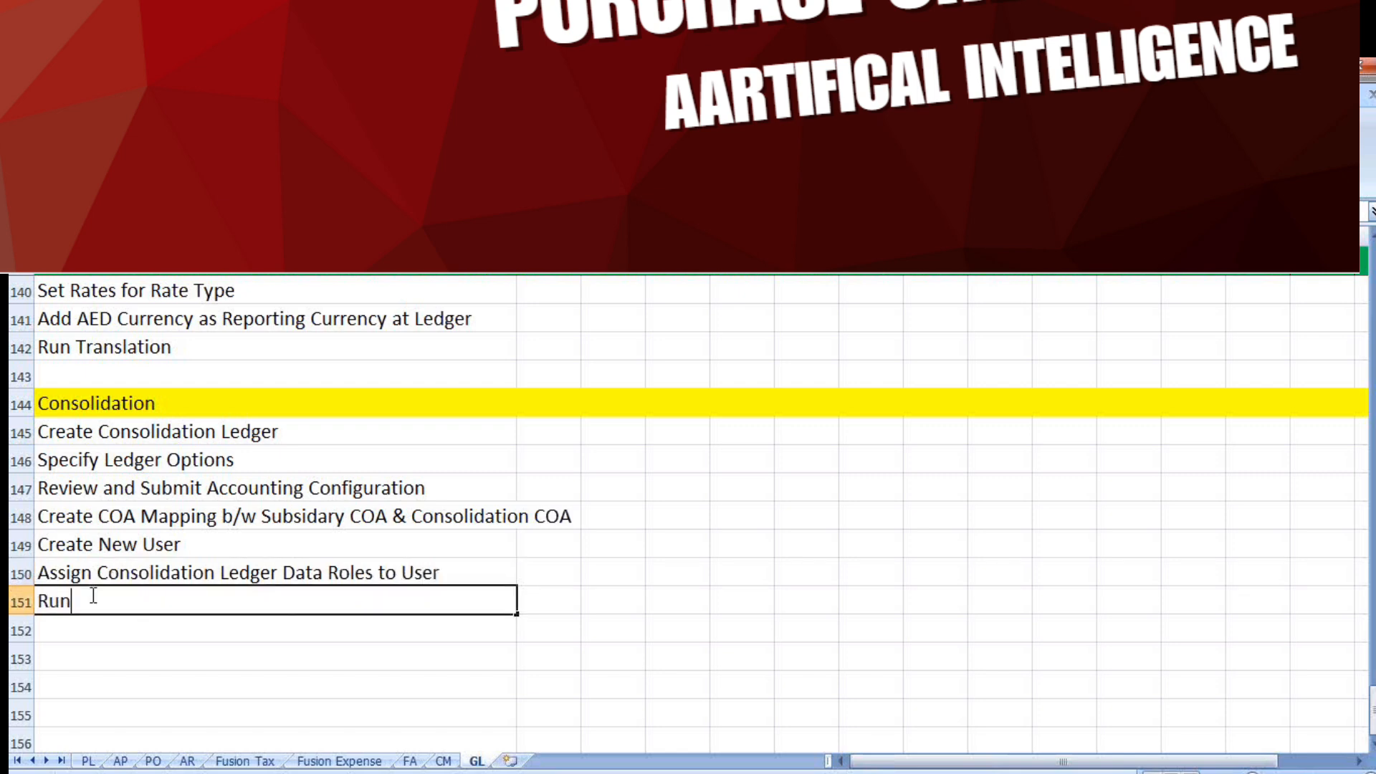
type(" LDAP")
left_click(106, 623)
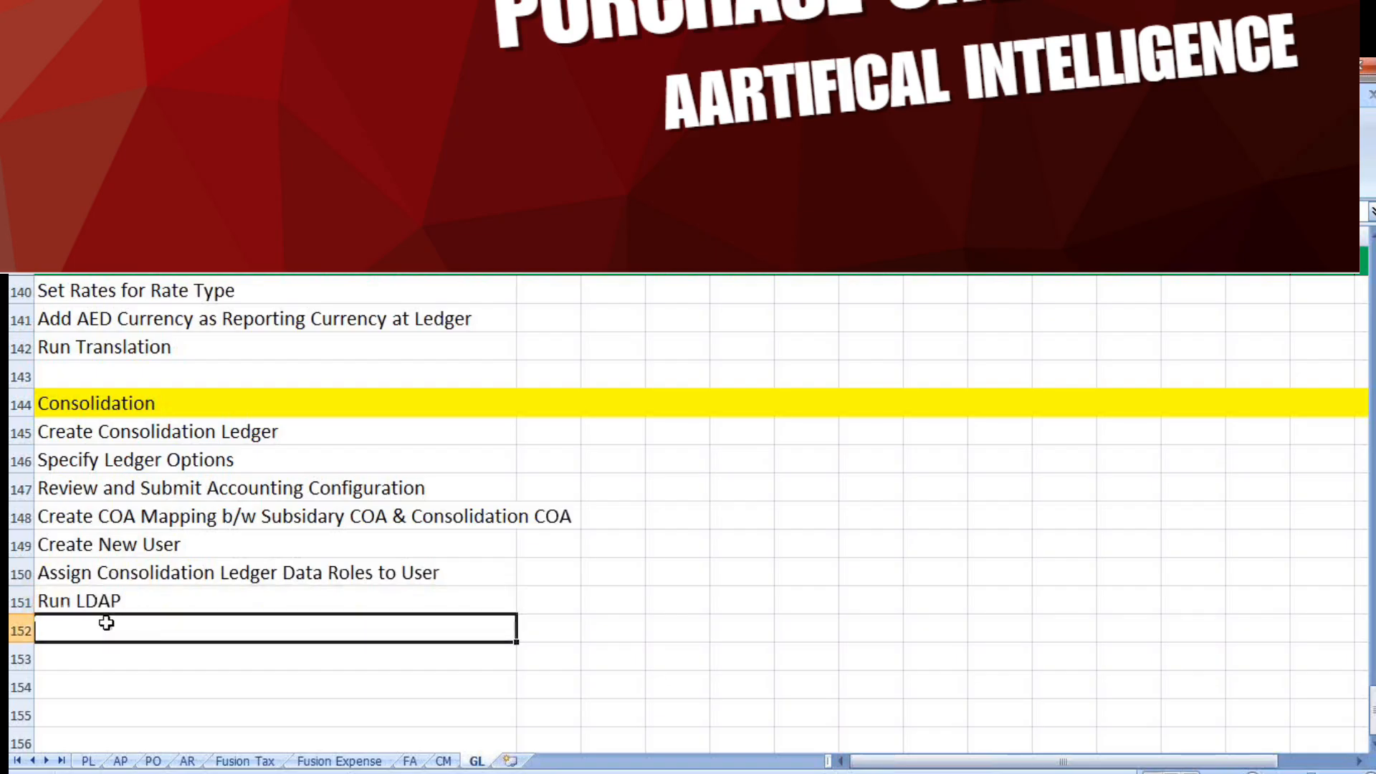
key("ctrl+s")
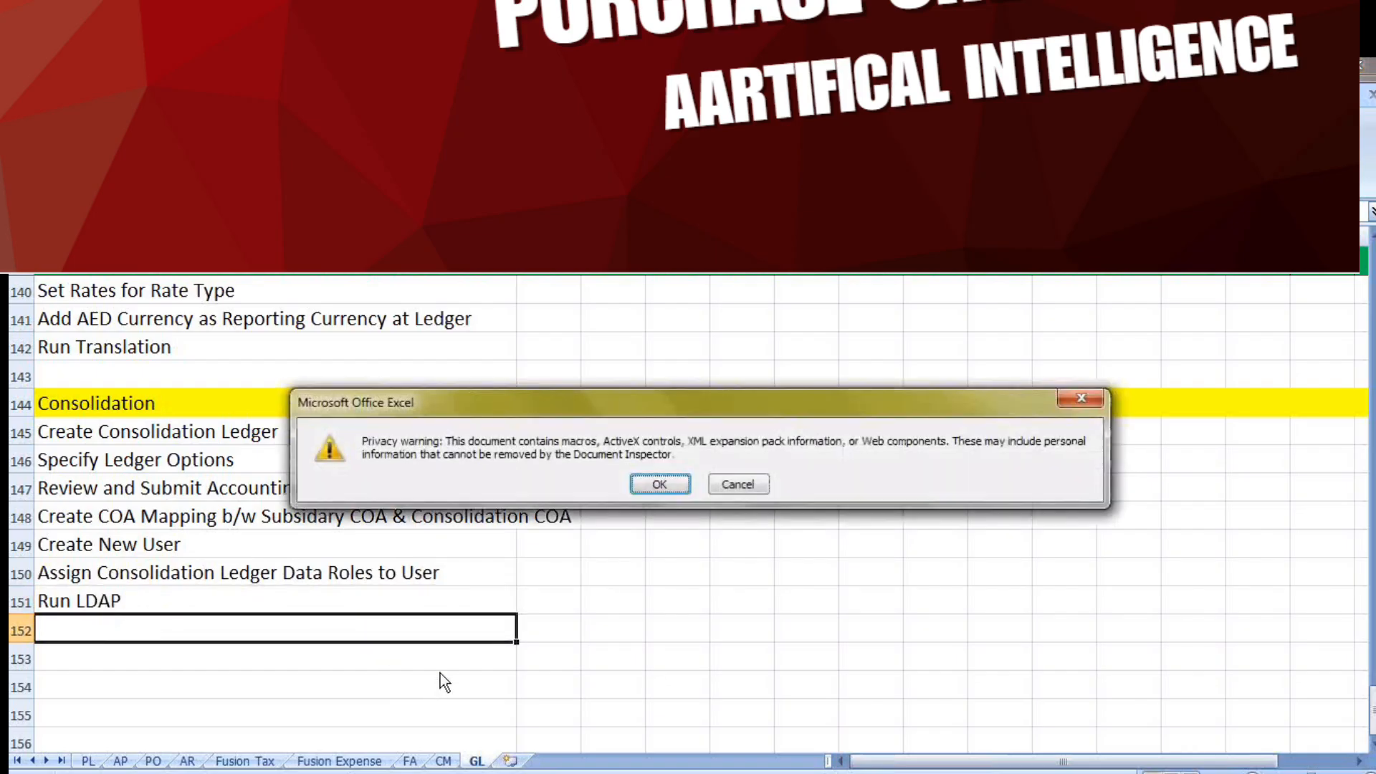
left_click(663, 488)
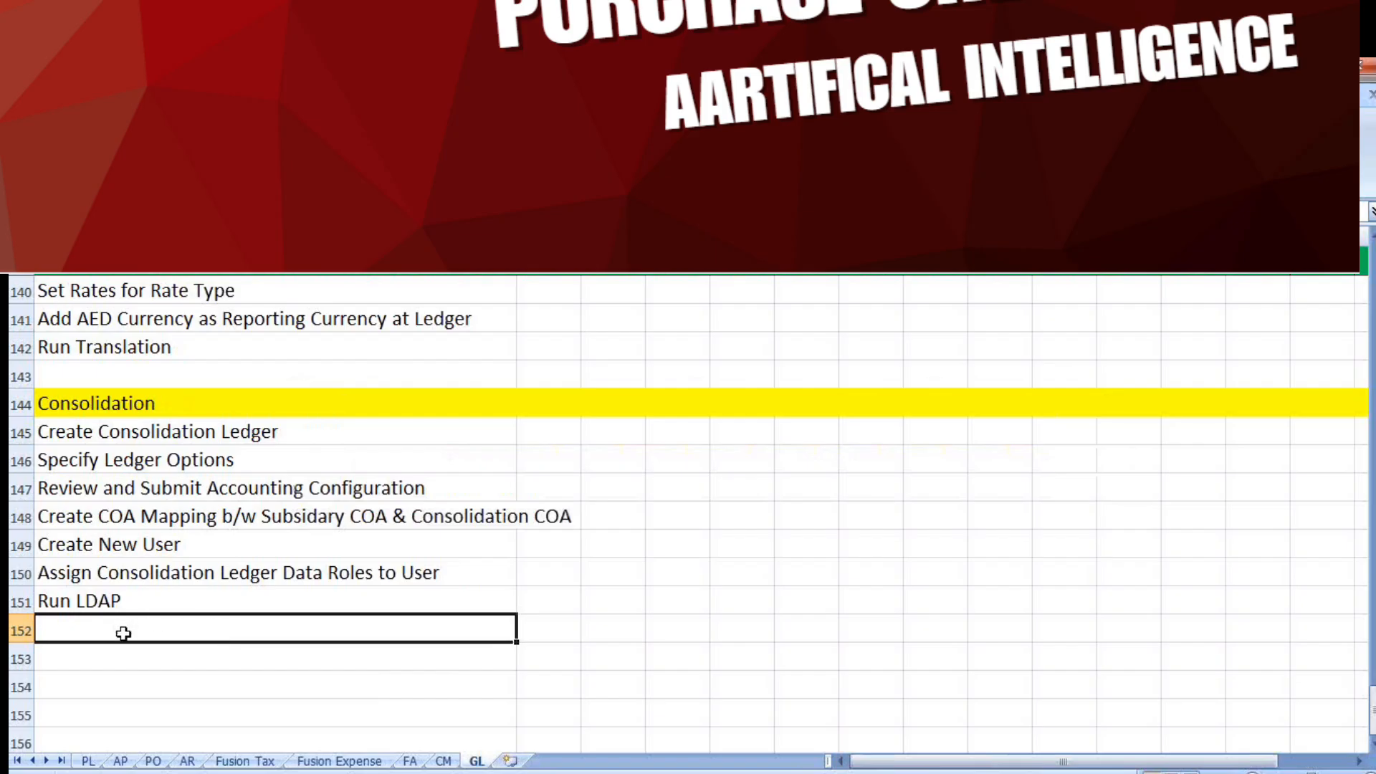
Add "Open periods in Consolidation Ledger" in row 152 of the Consolidation checklist
type("oPE")
key("BackSpace")
key("BackSpace")
key("BackSpace")
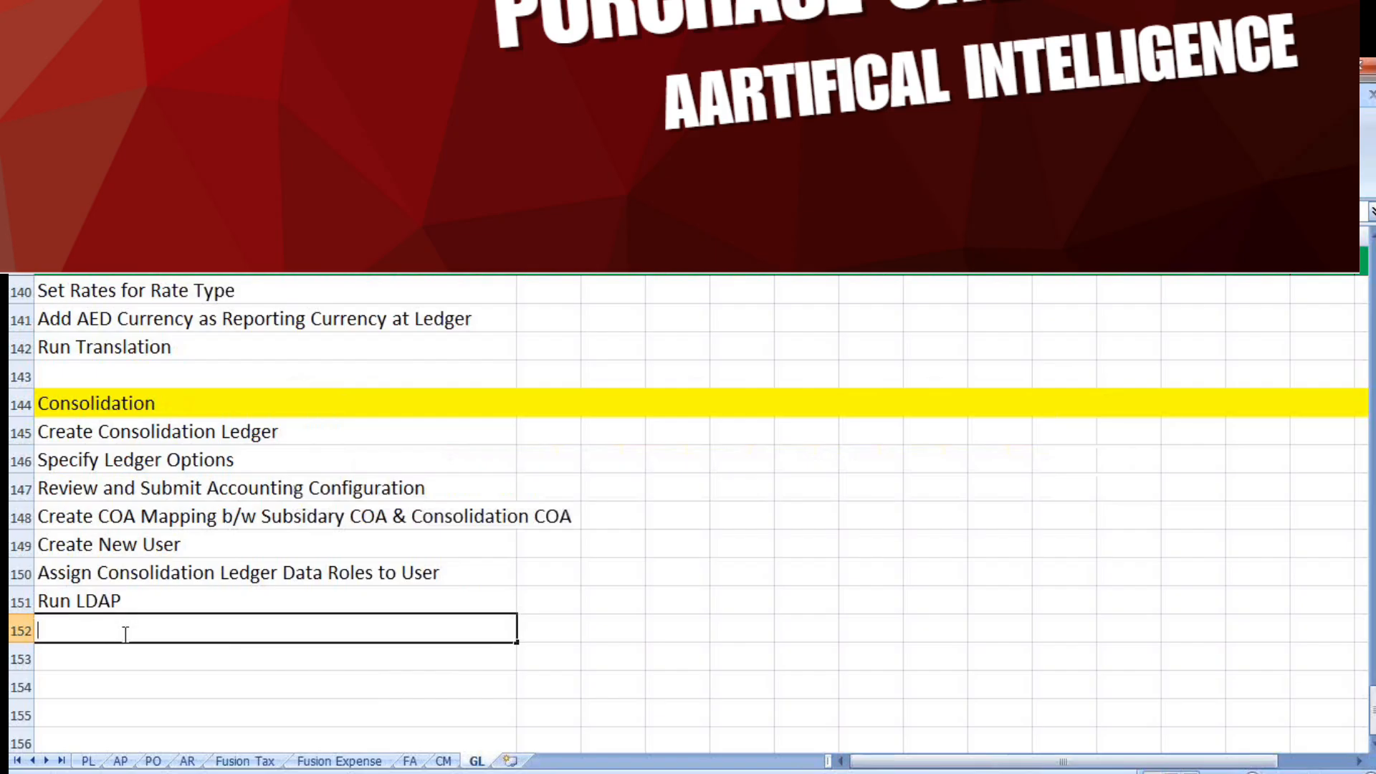
type("Open periods in Con")
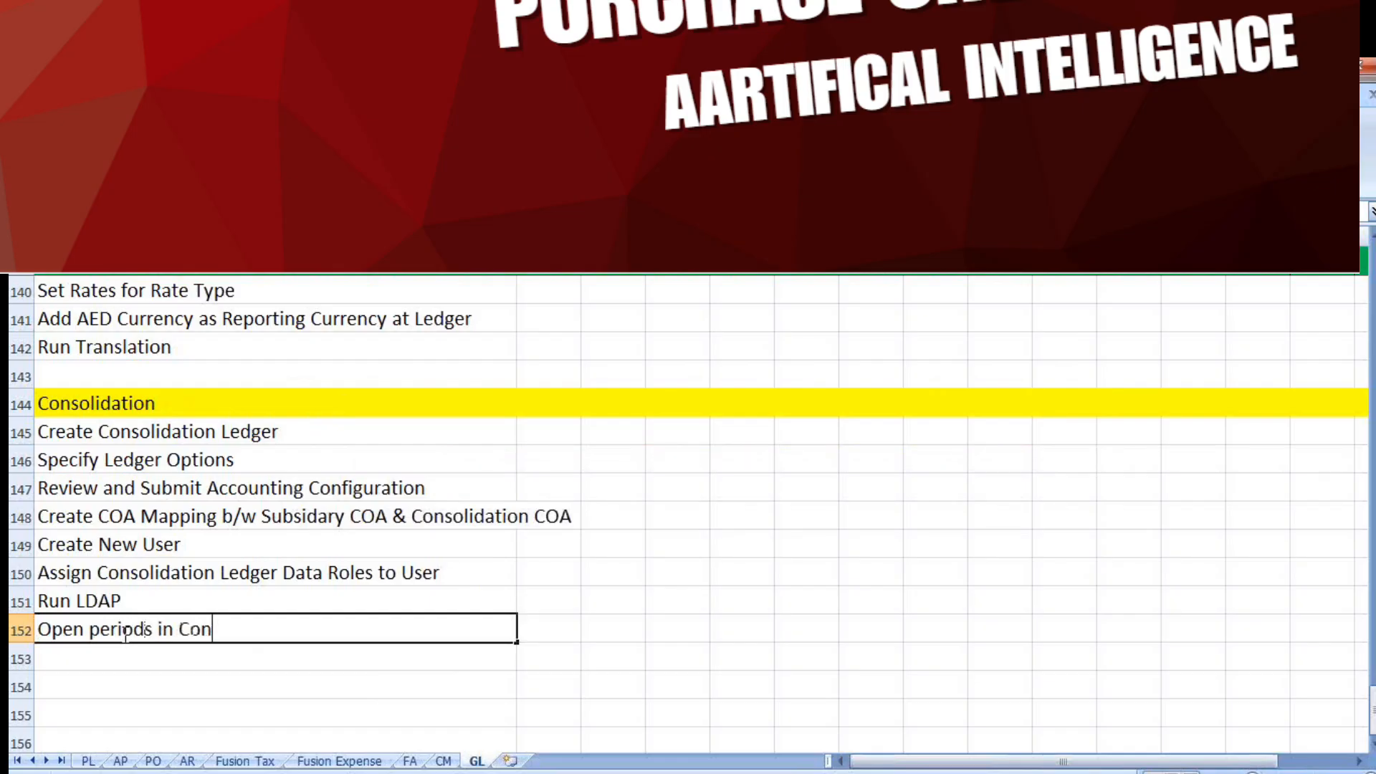
type("solidation Ledger")
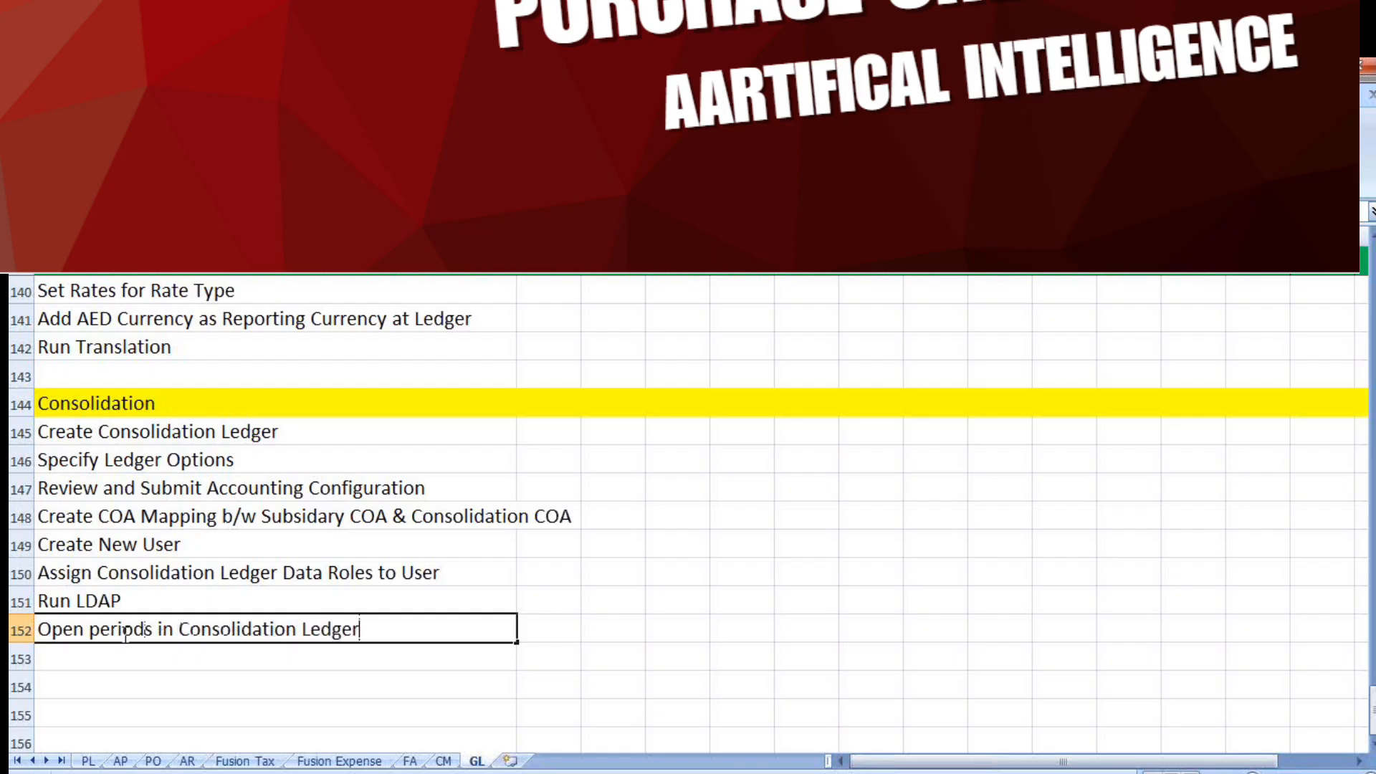
Add "Transfer Ledger Balances from Subsidary to Consolidation" in row 153 of the Consolidation checklist
left_click(78, 651)
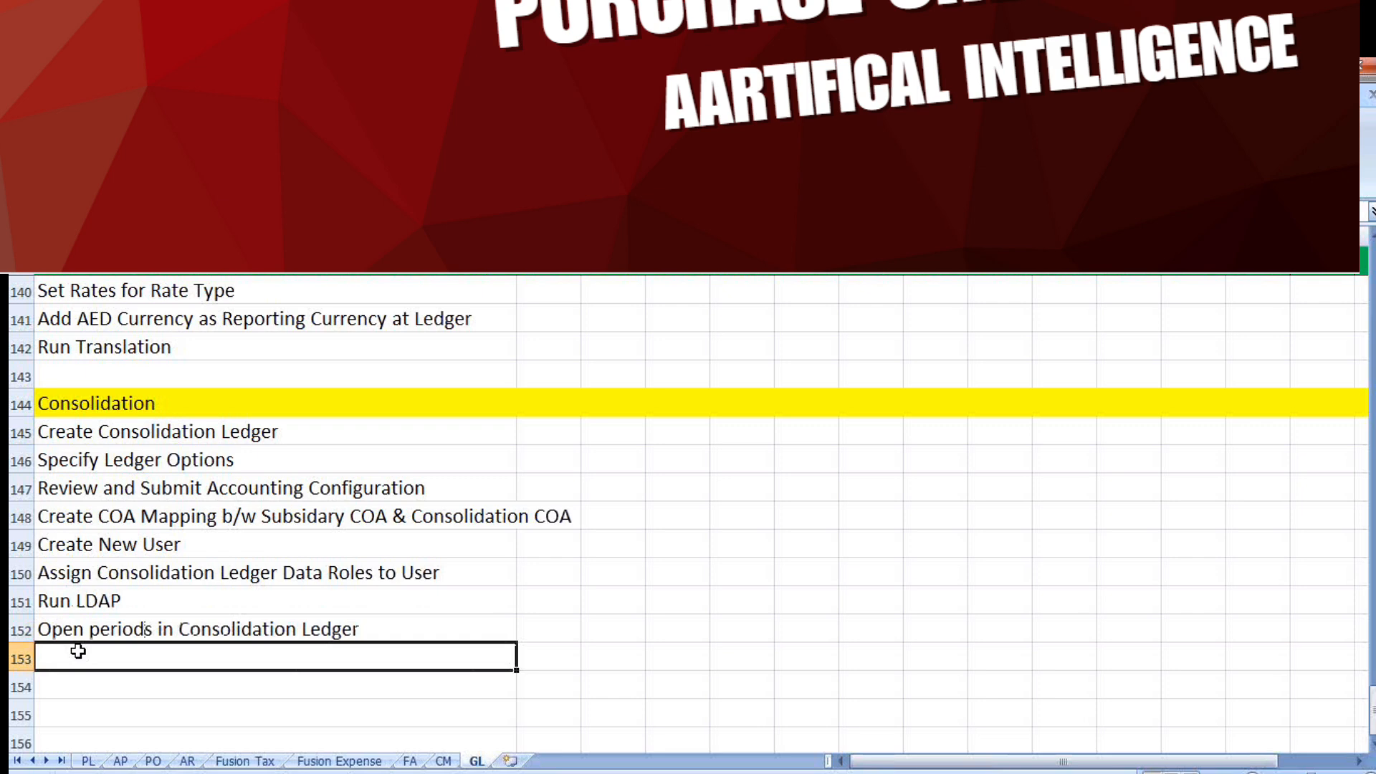
type("Transfer")
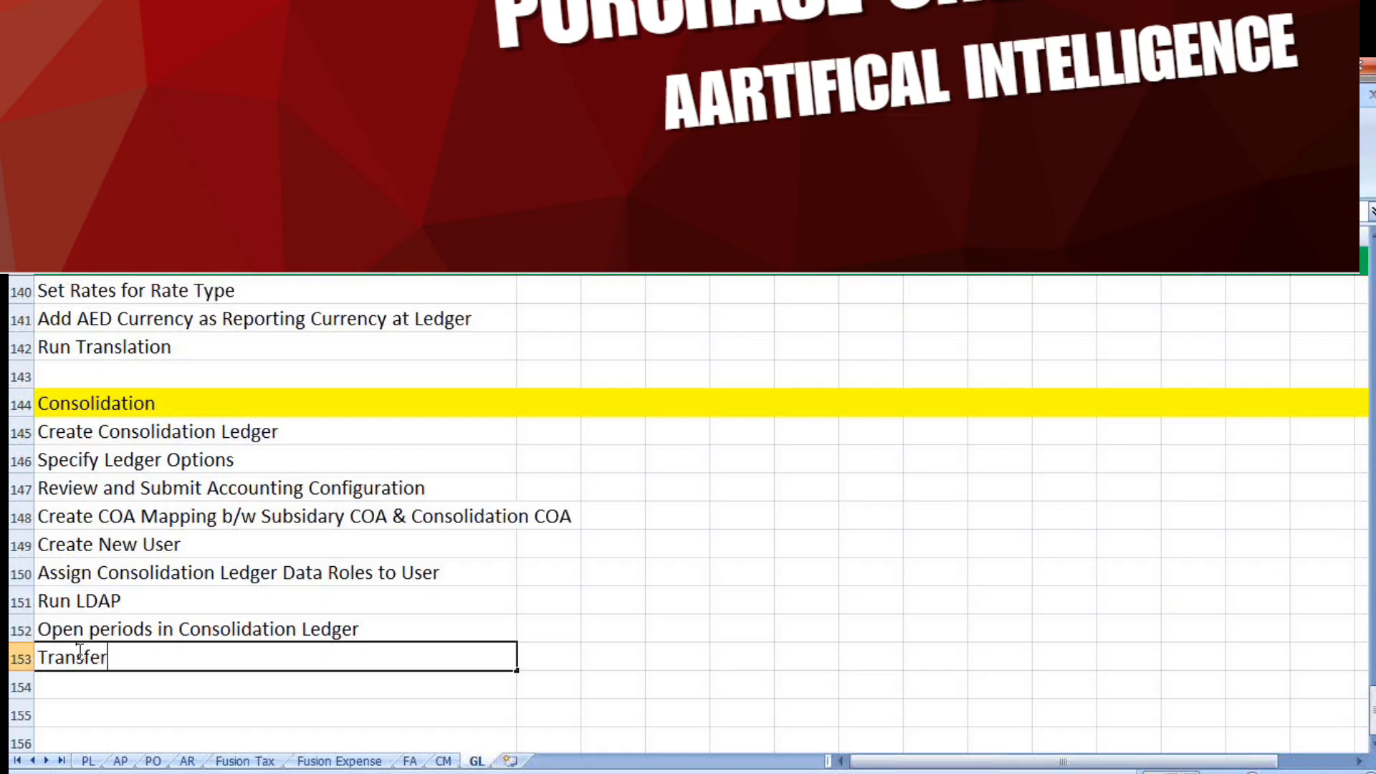
type(" Ledger Balances ")
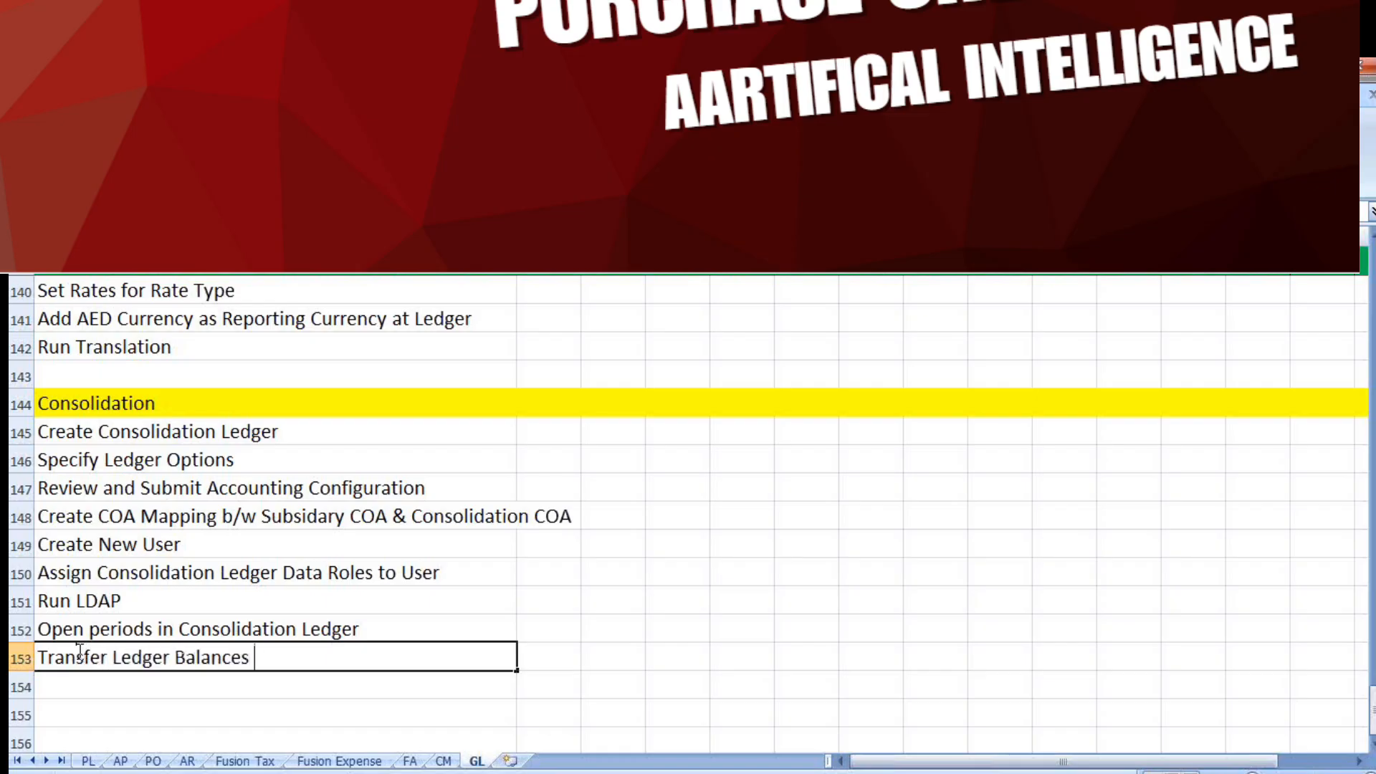
type("from Subsidary")
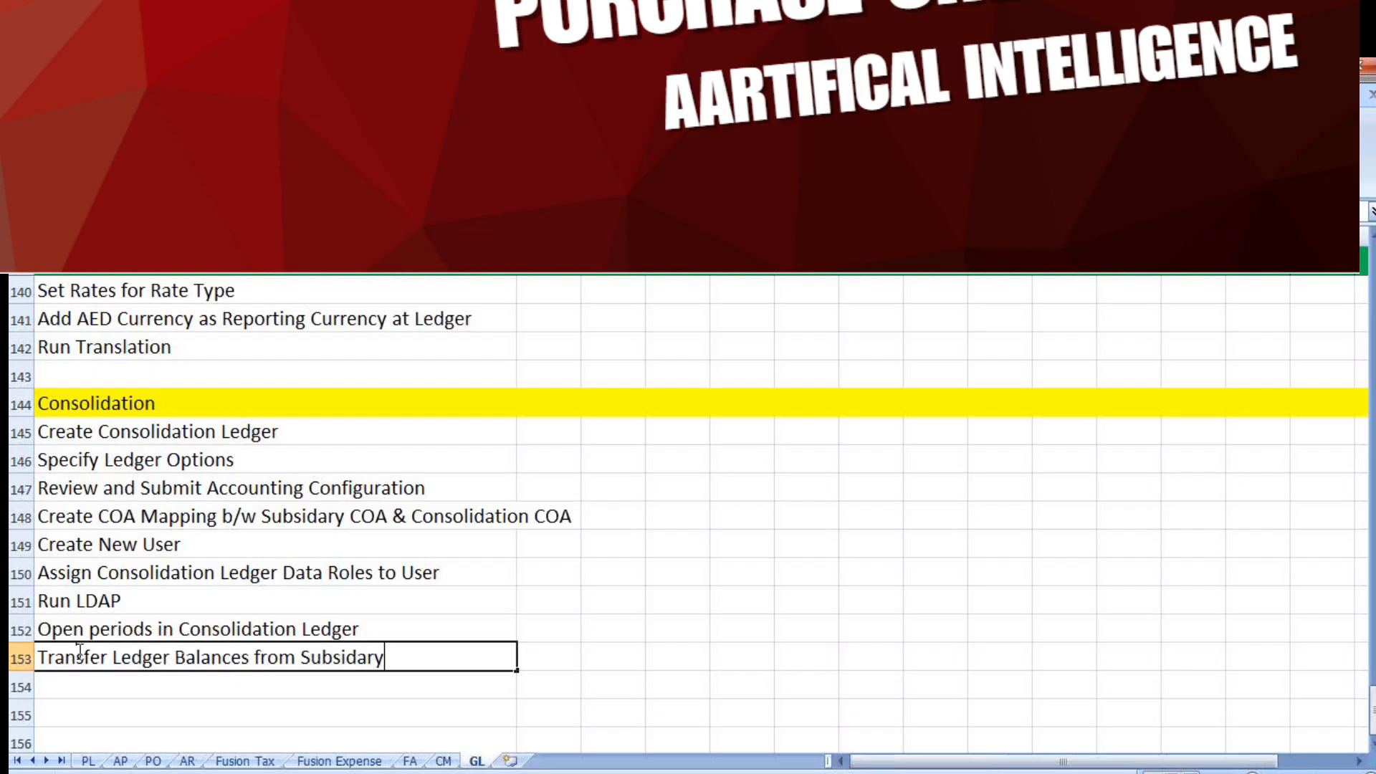
type(" to Consolidation")
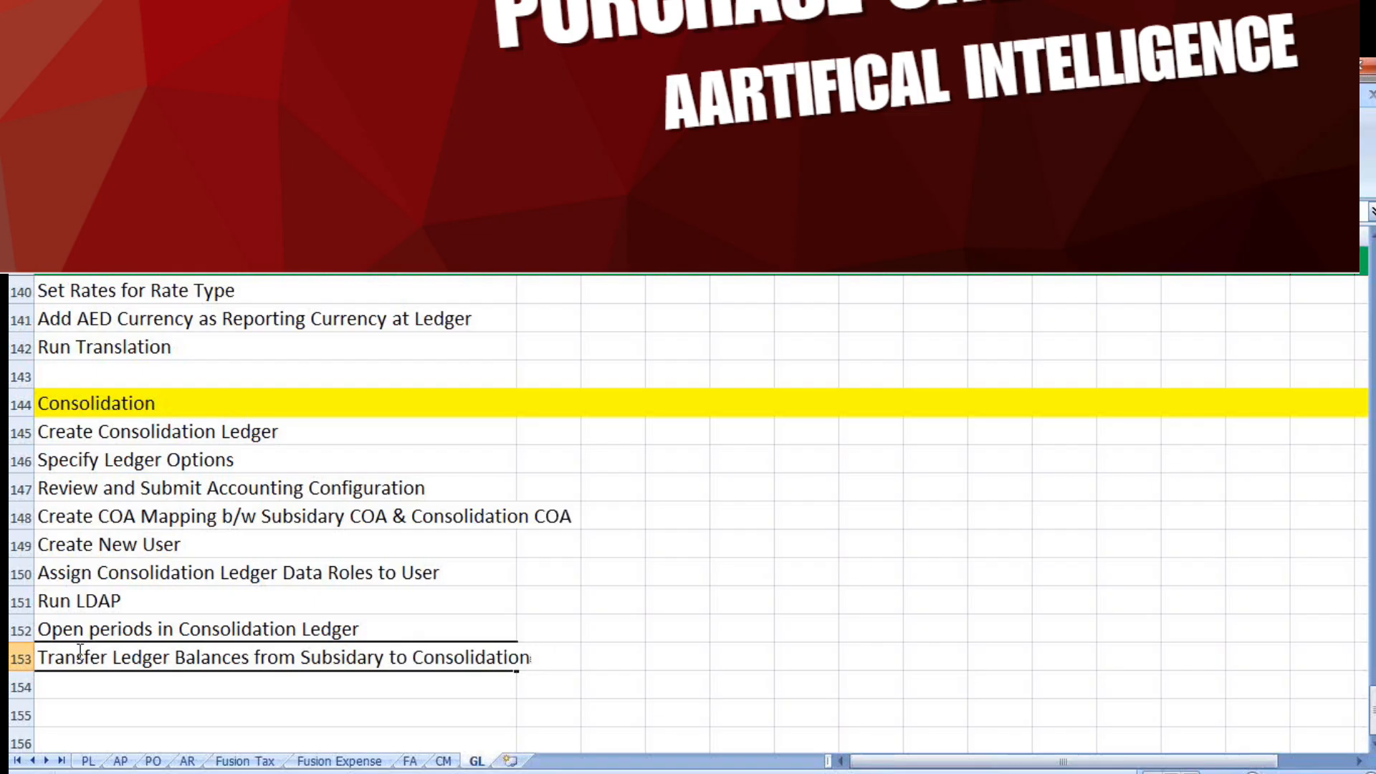
left_click(184, 684)
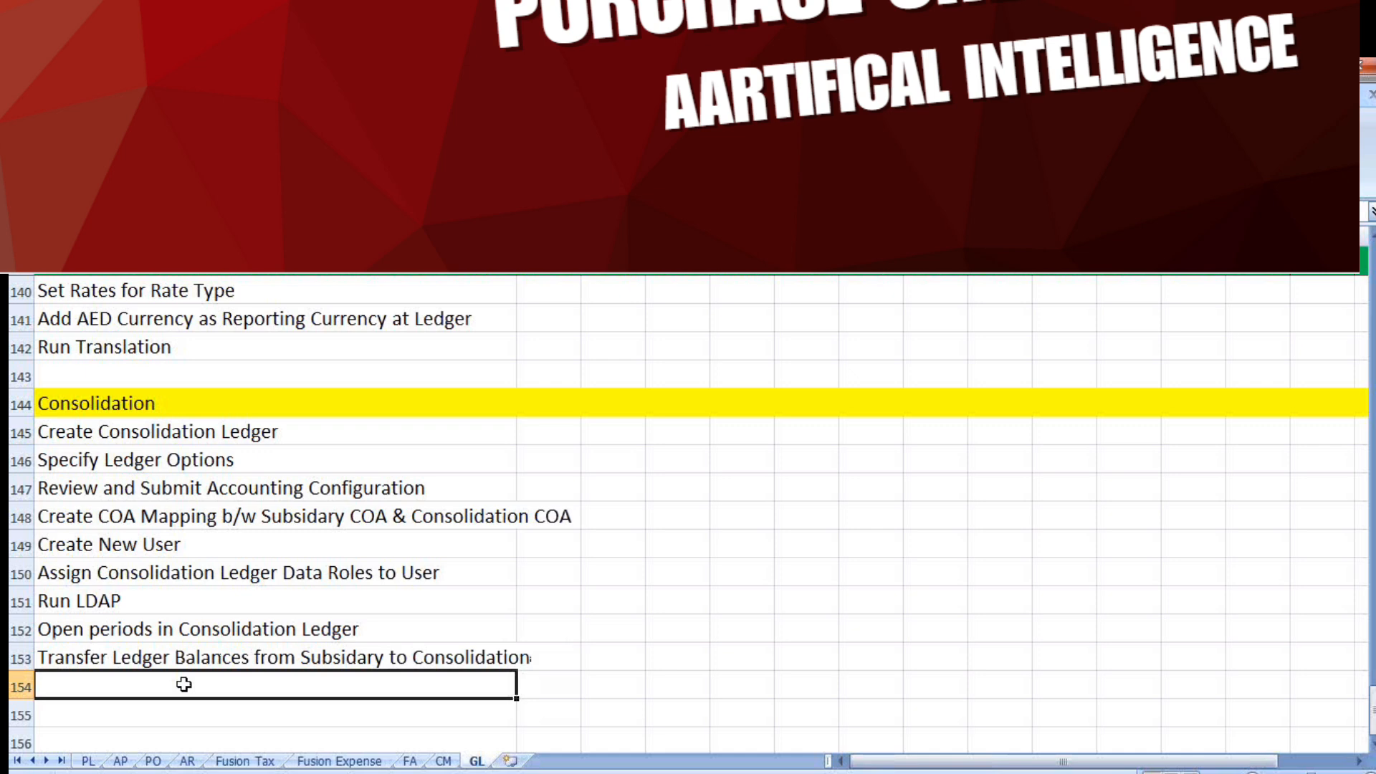
Append "Ledger" to the end of the row 153 checklist entry about transferring ledger balances
left_click(424, 665)
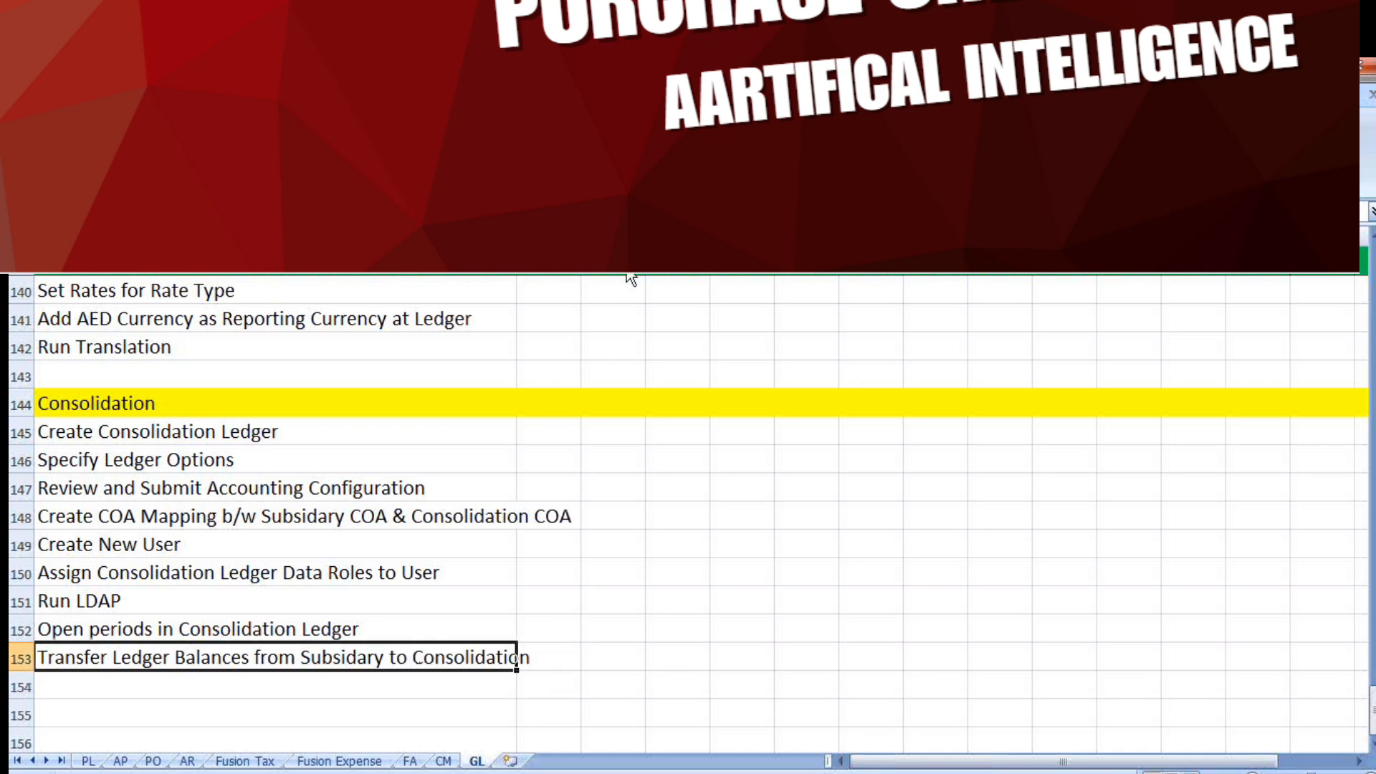
left_click(629, 211)
type("lE")
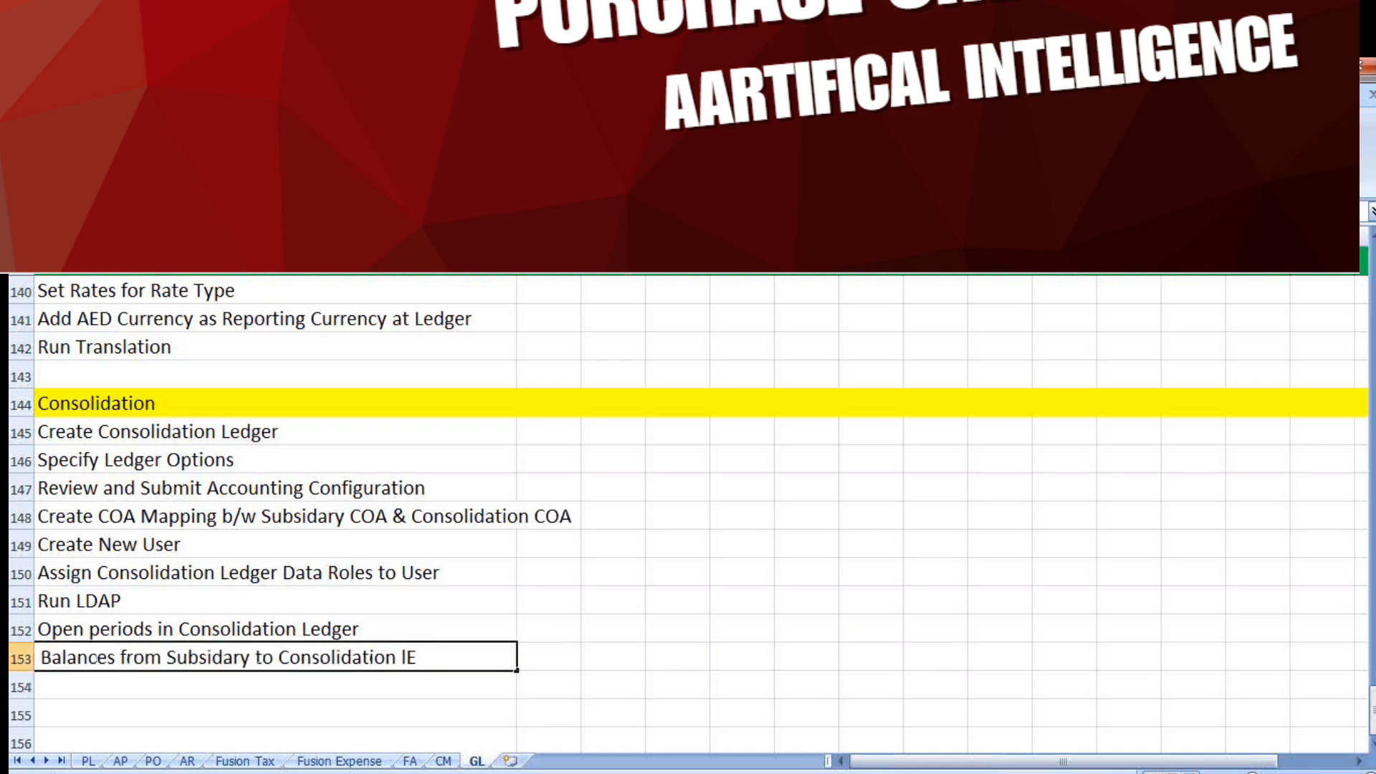
key("BackSpace")
type("Ledger")
left_click(205, 686)
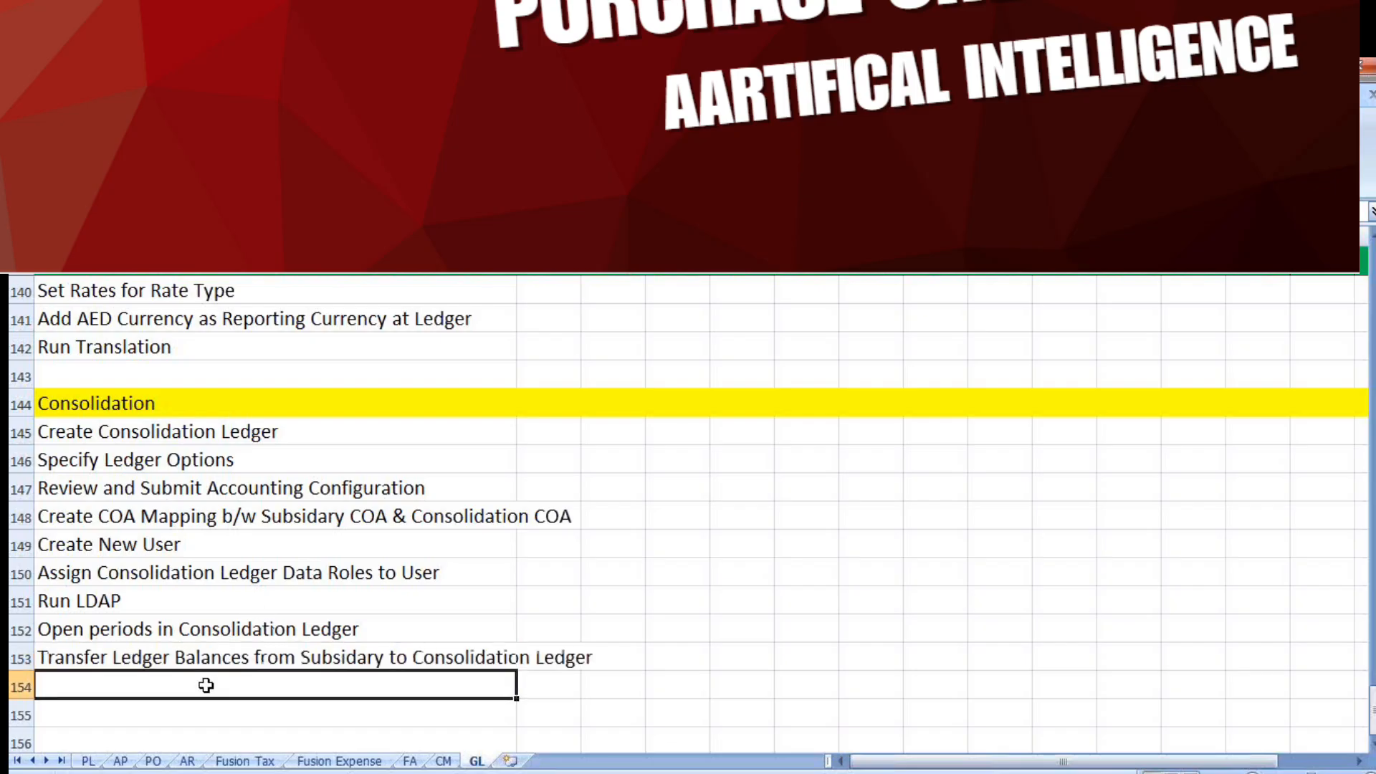
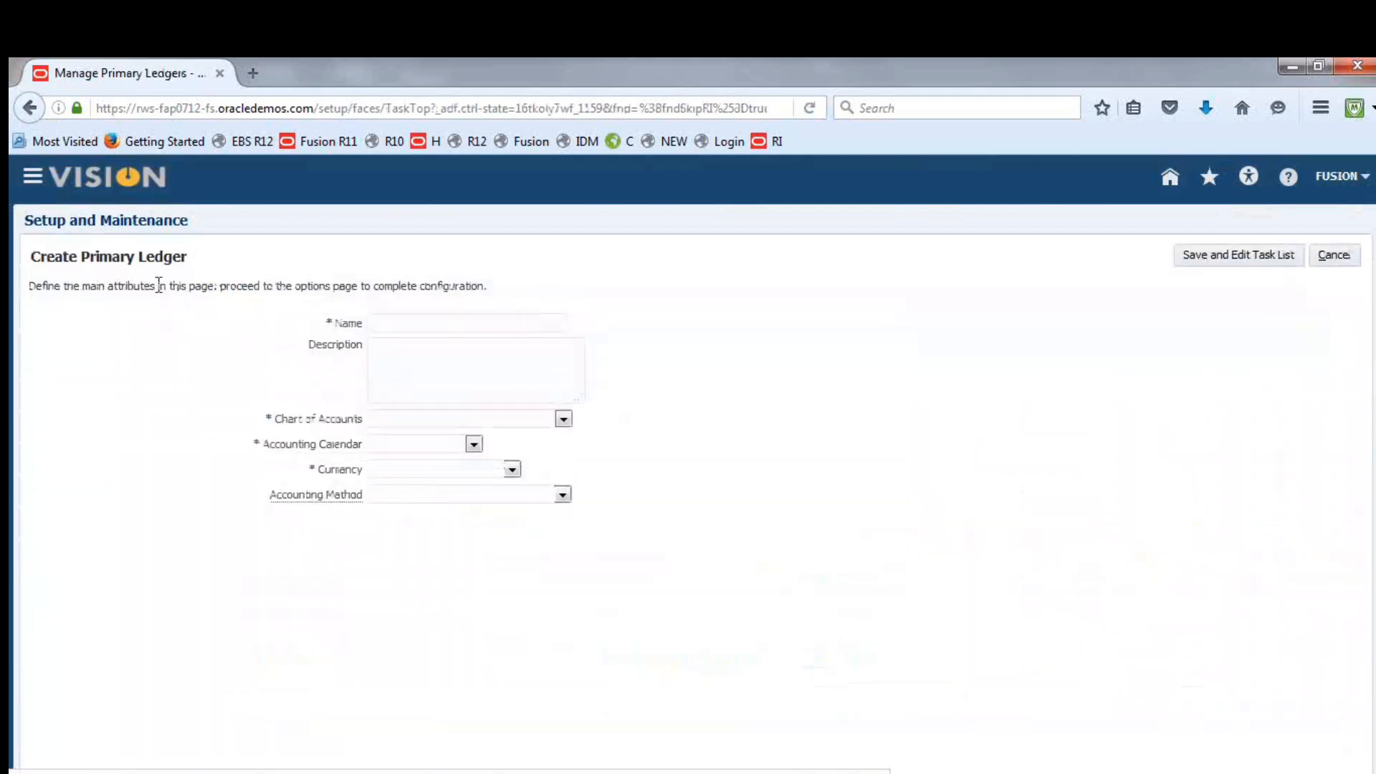
Name the new primary ledger "Fusion UAE Consolidation Ledge"
left_click(421, 327)
type("Fusion Consolidation Ledger")
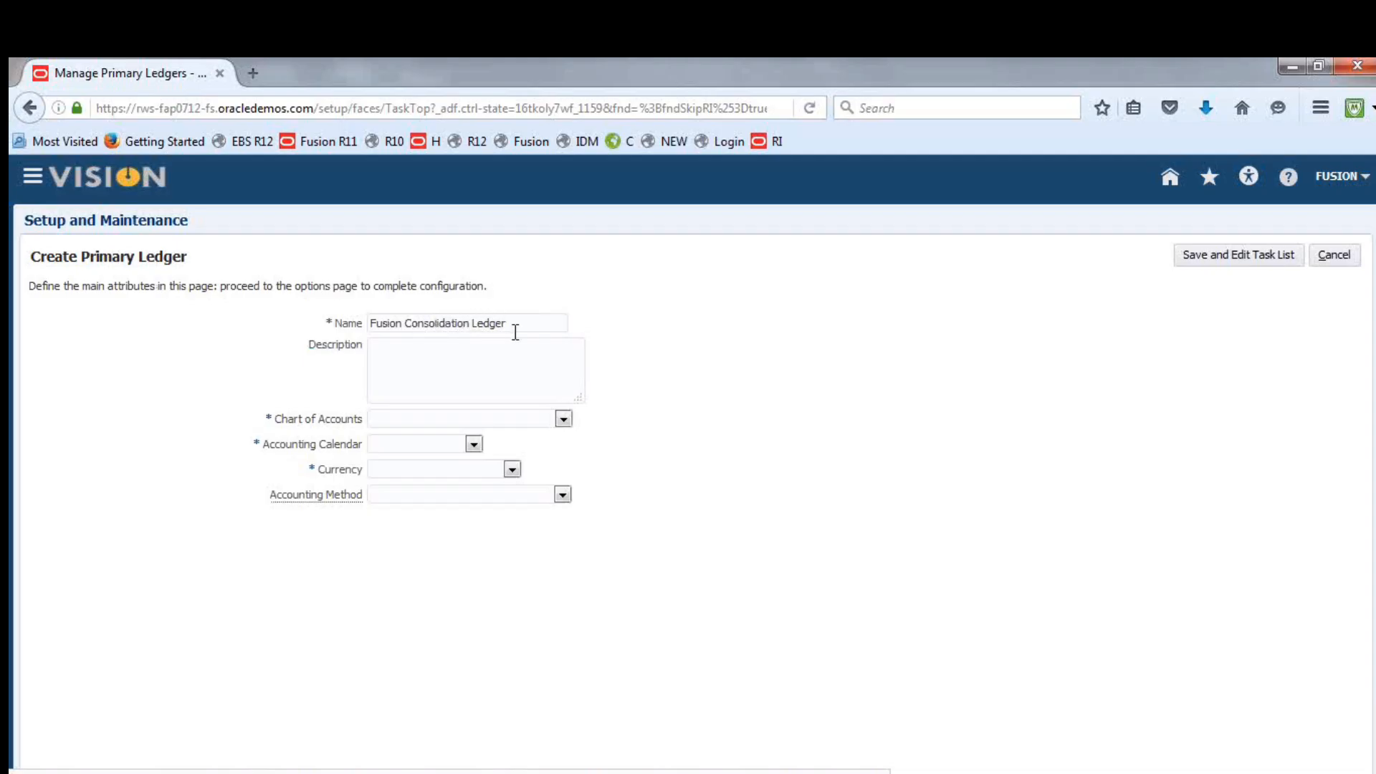
left_click(407, 323)
type("UAE")
Copy the ledger name into the description and complete it as "Fusion UAE Consolidation Ledger"
left_click_drag(538, 322, 364, 322)
key("ctrl+c")
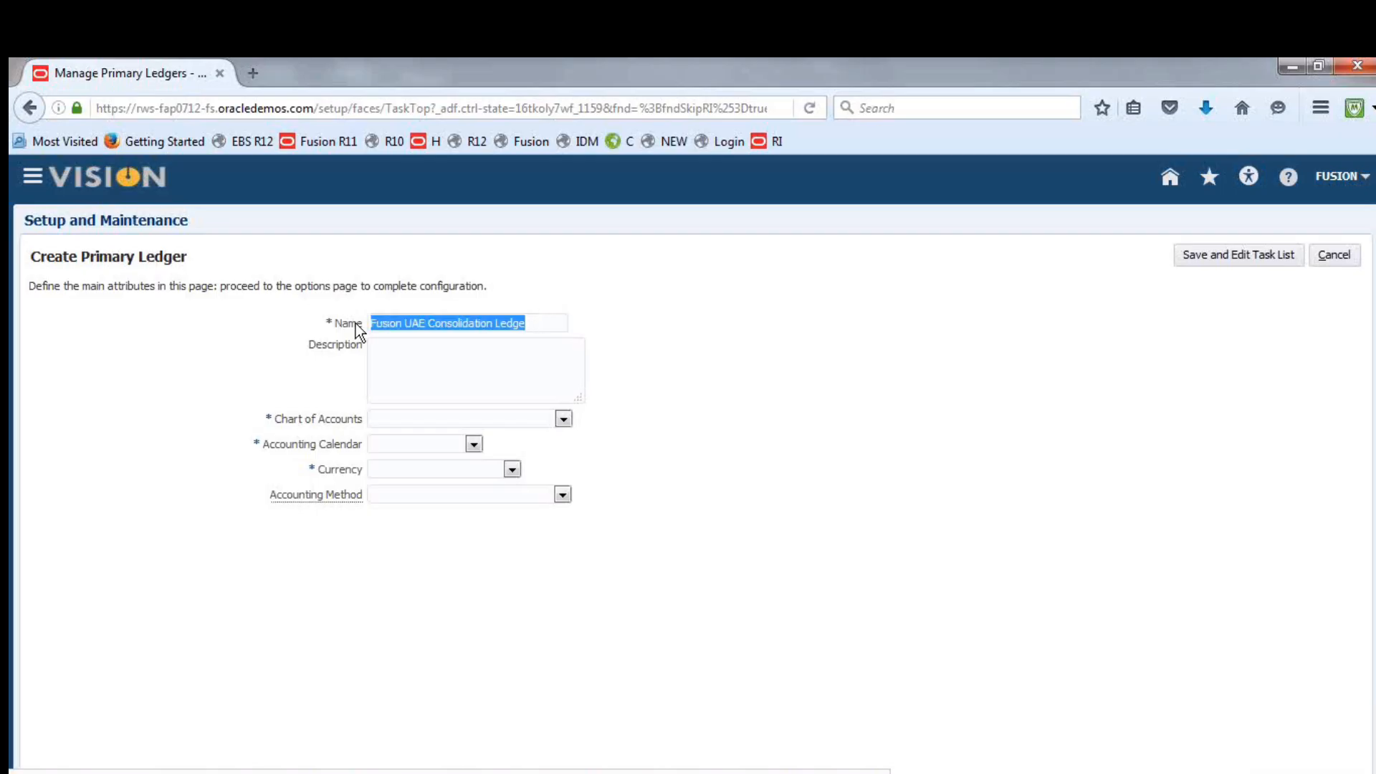
left_click(428, 366)
key("ctrl+v")
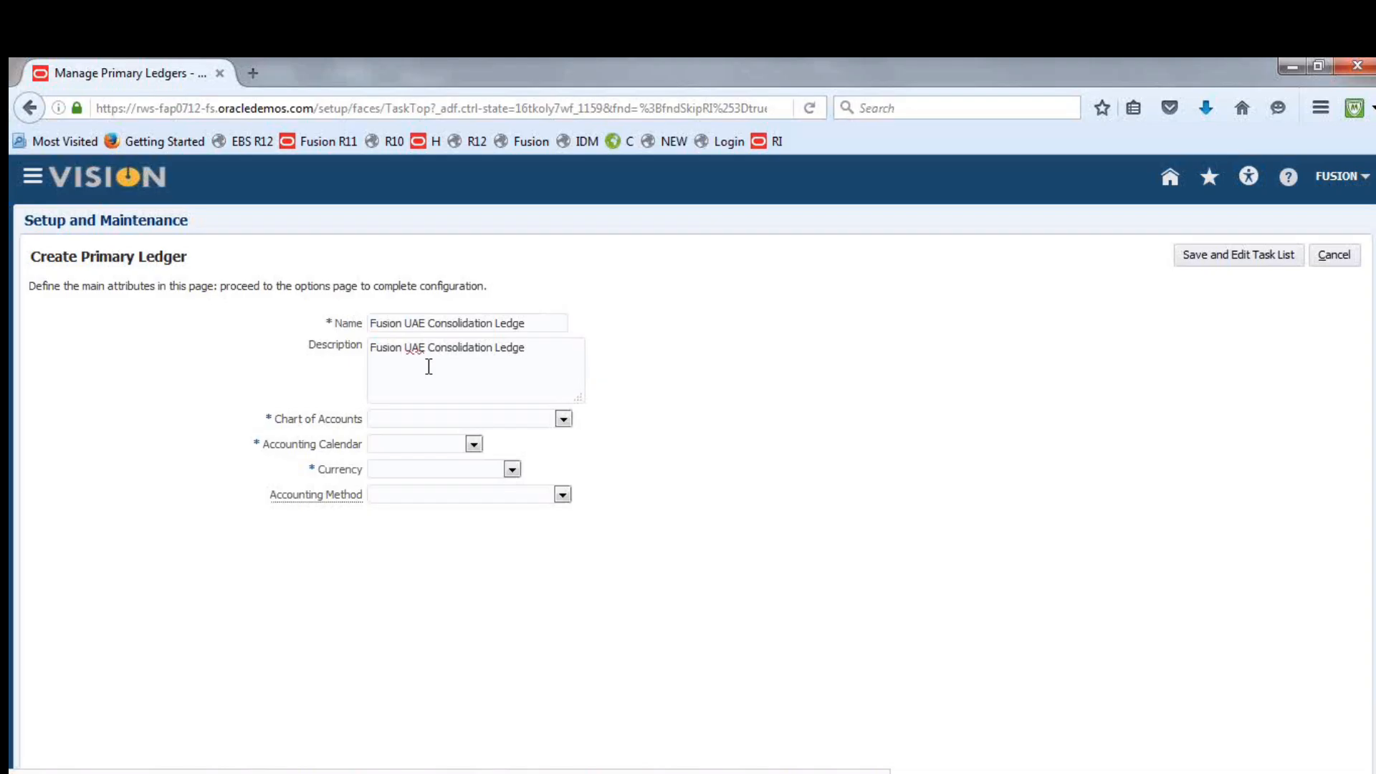
type("R")
key("BackSpace")
type("r")
Assign Fusion Accounting Flexfield Instance, the Fusion13 calendar and AED - UAE Dirham to the ledger, and save it to return to the task list
left_click(564, 419)
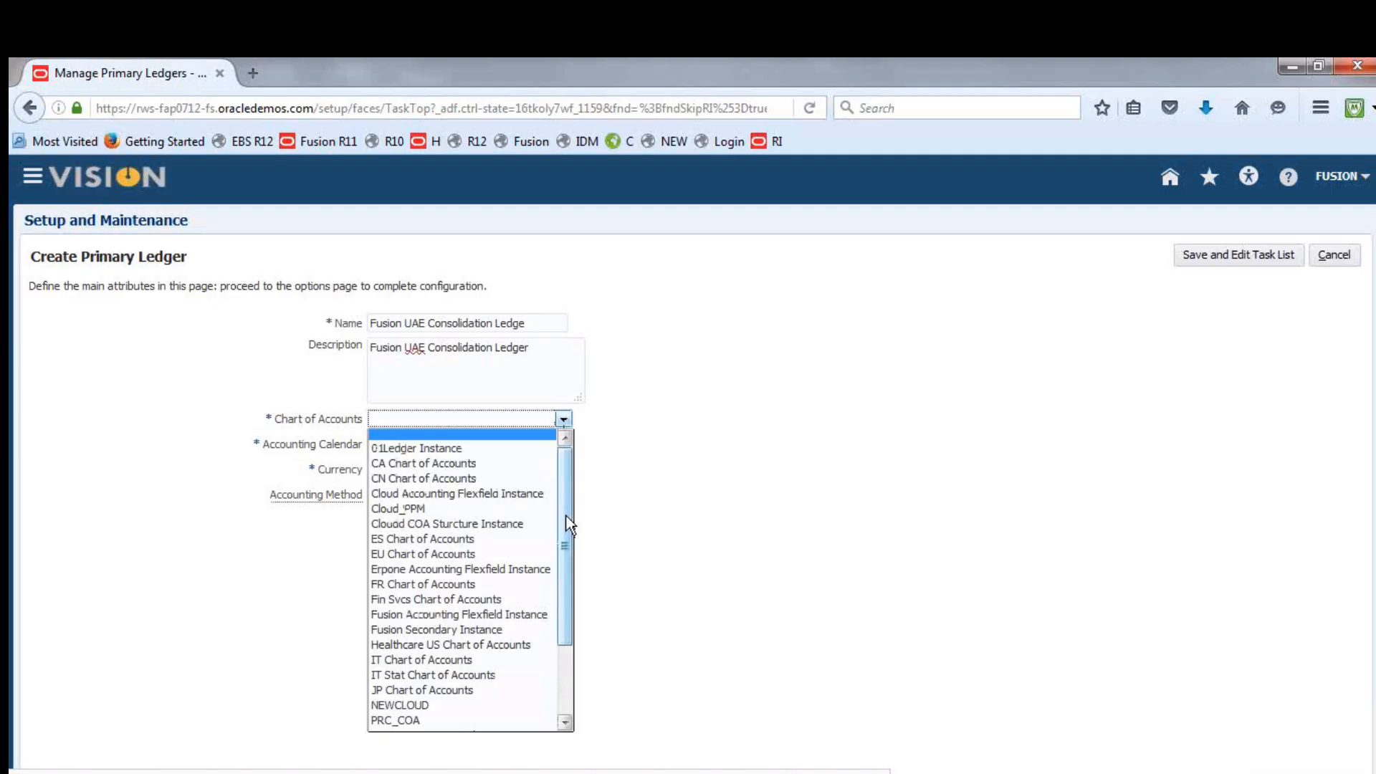
left_click(433, 616)
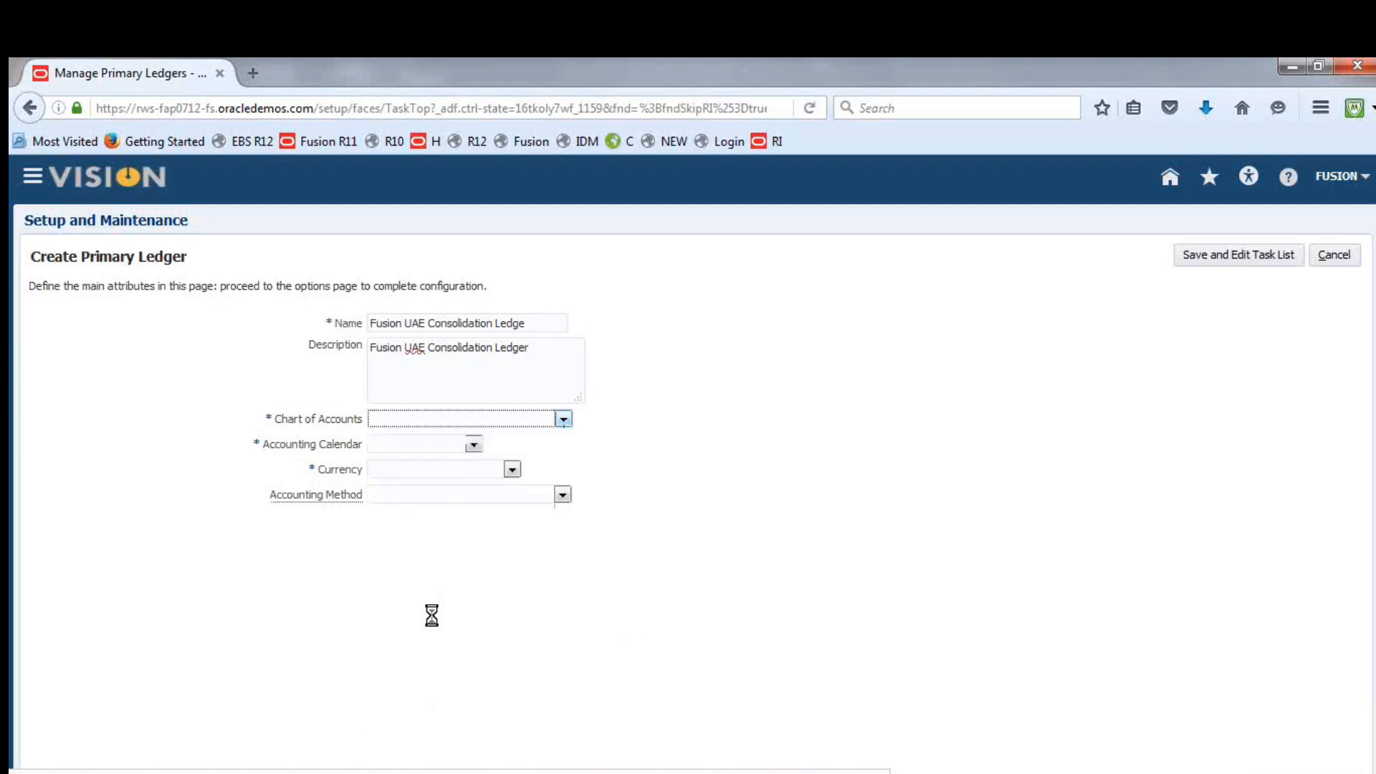
left_click(475, 445)
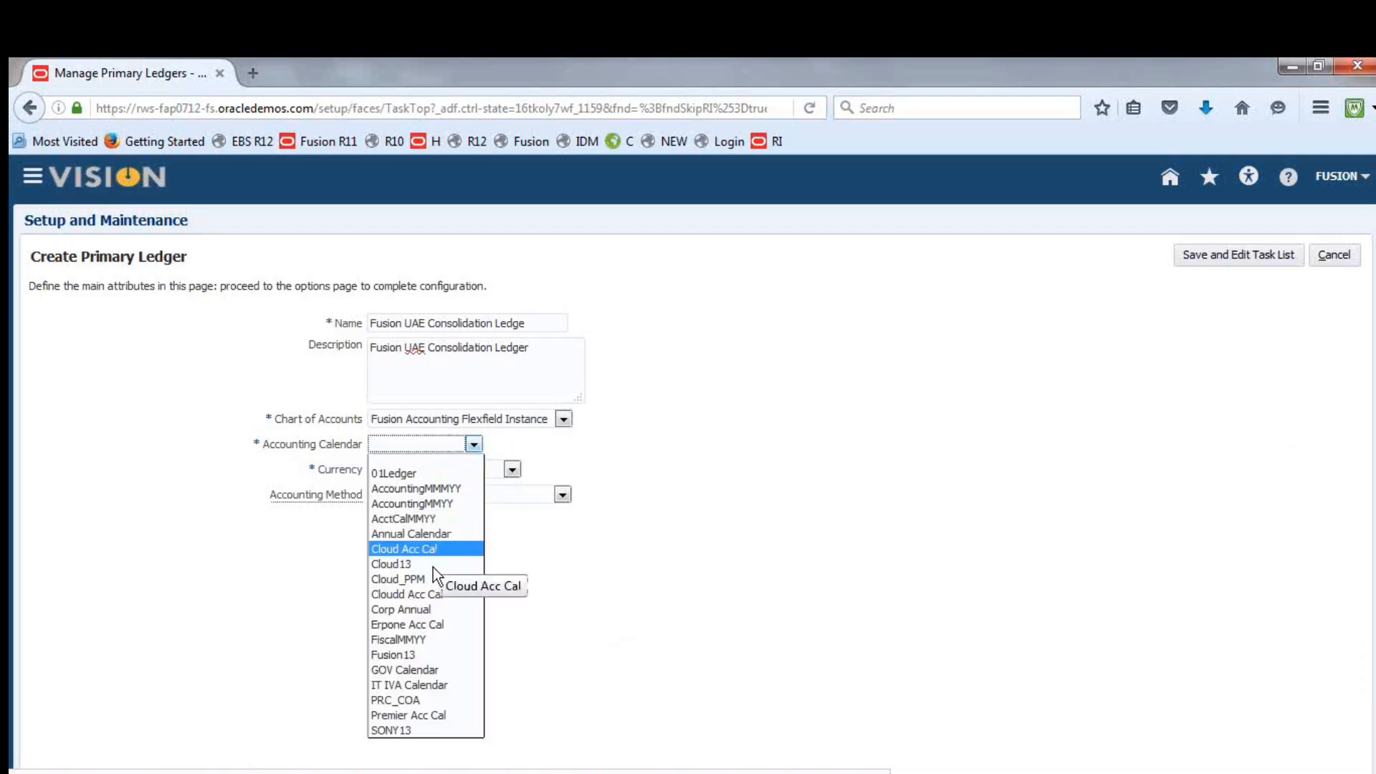
left_click(422, 654)
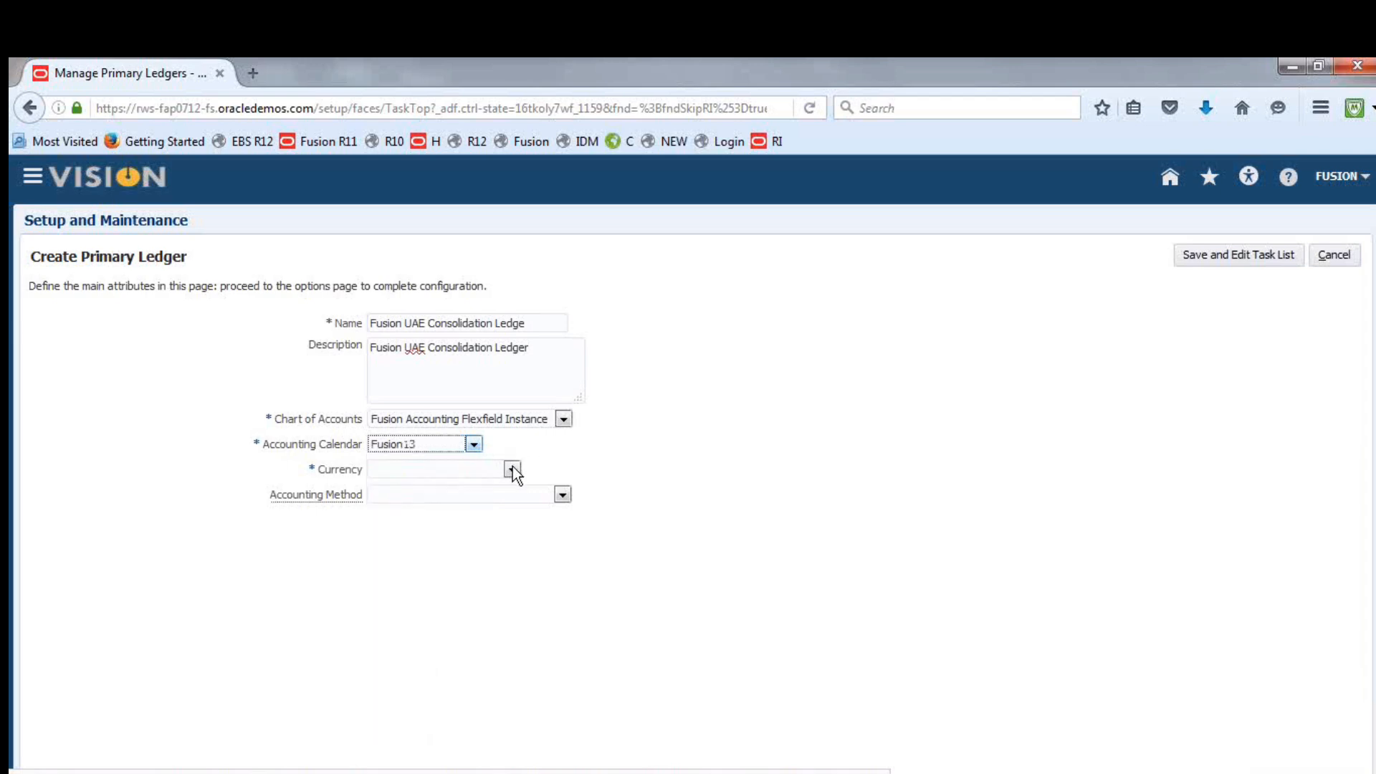
left_click(511, 470)
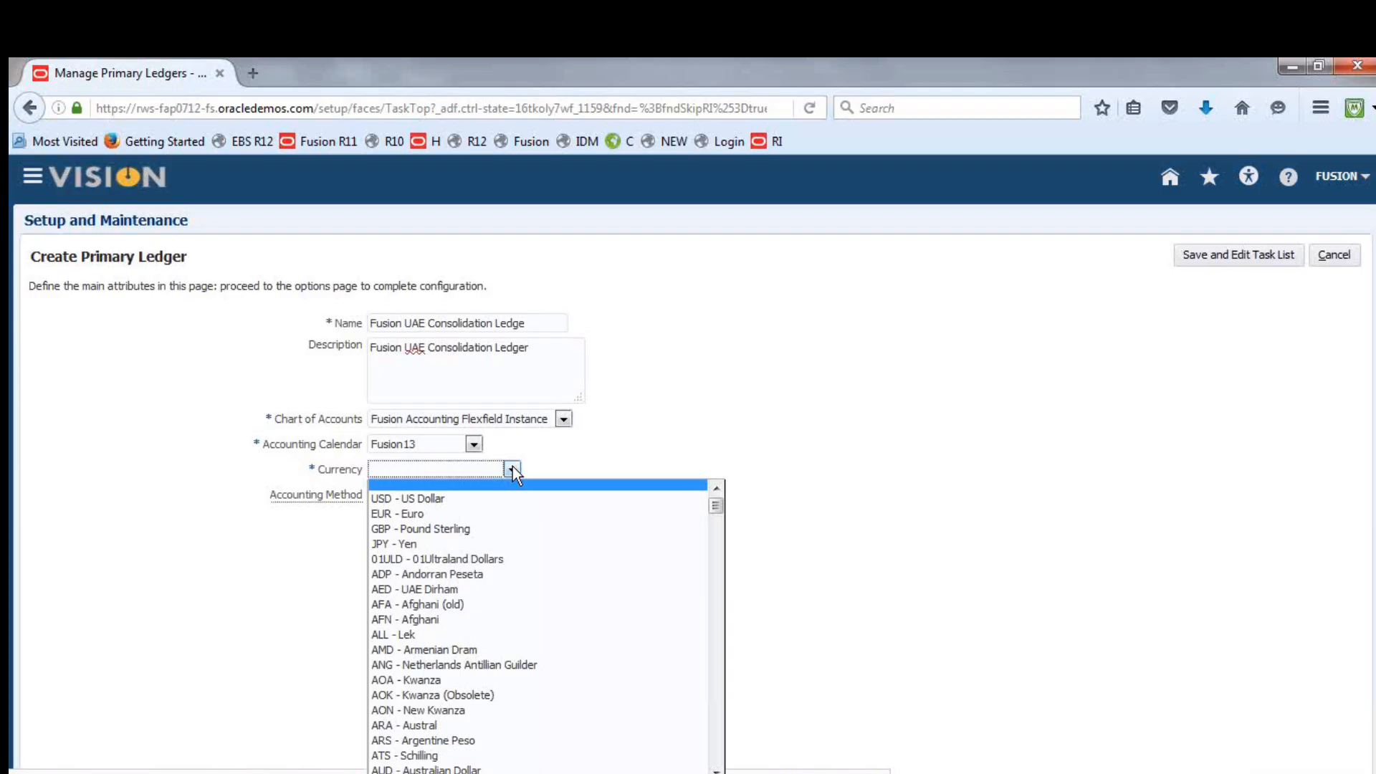
left_click(460, 590)
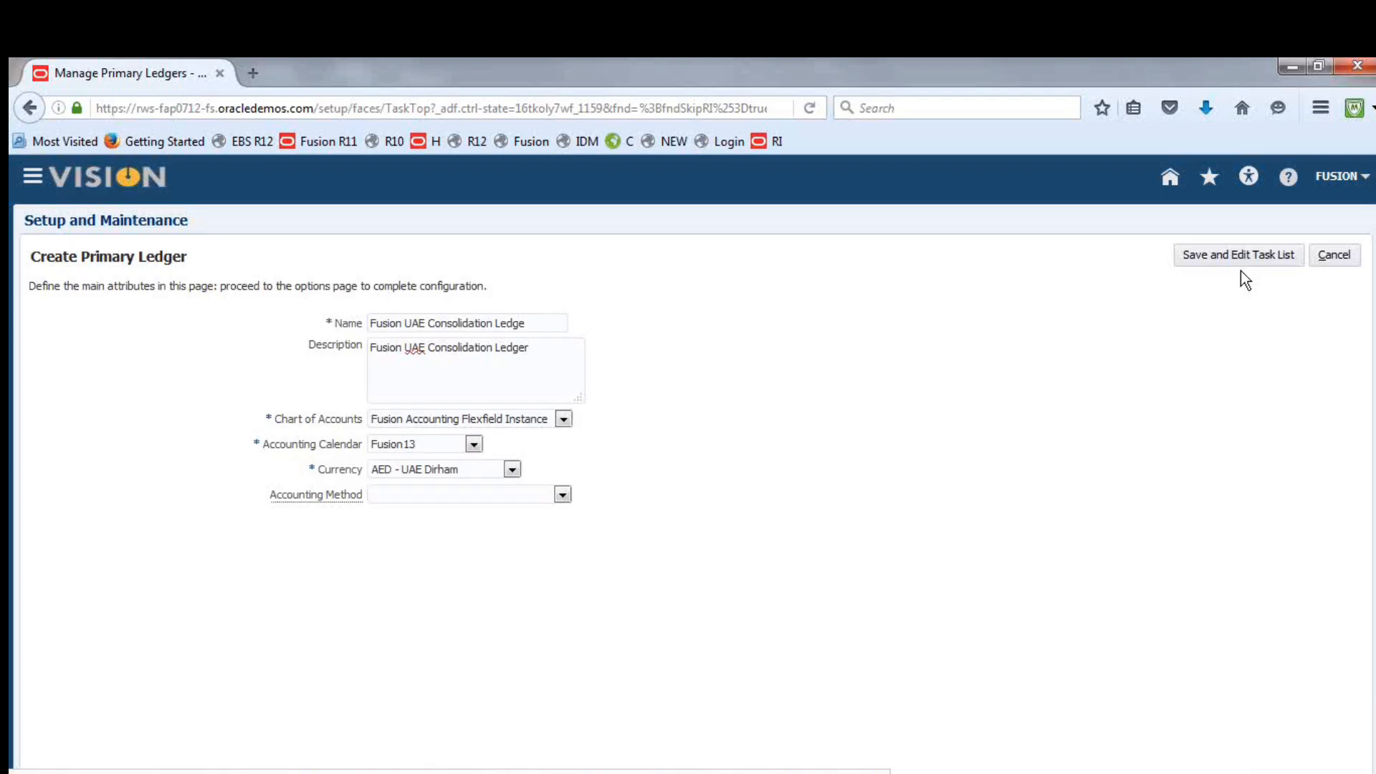
left_click(1230, 256)
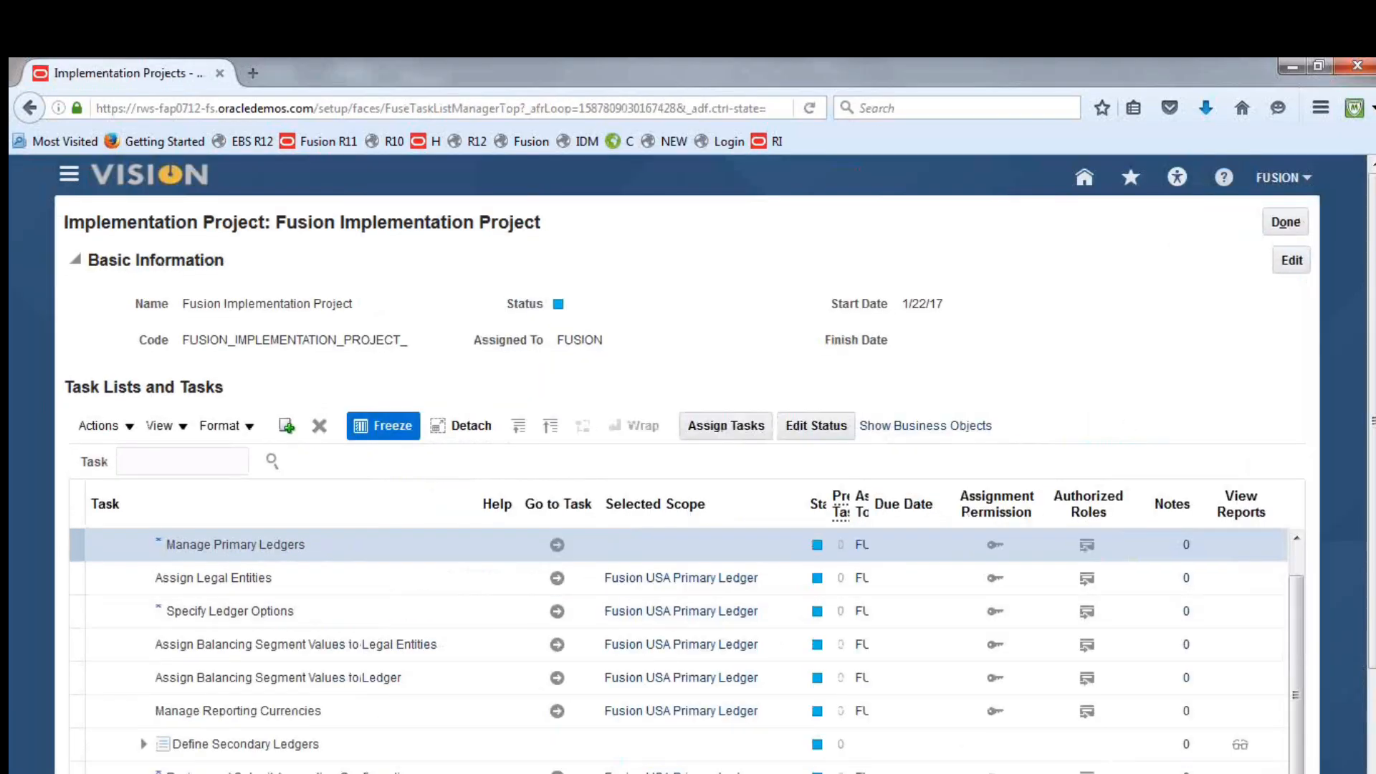
Switch to the Excel notes workbook to check the Specify Ledger Options entry in the Consolidation checklist, and return to the implementation project
key("alt+Tab")
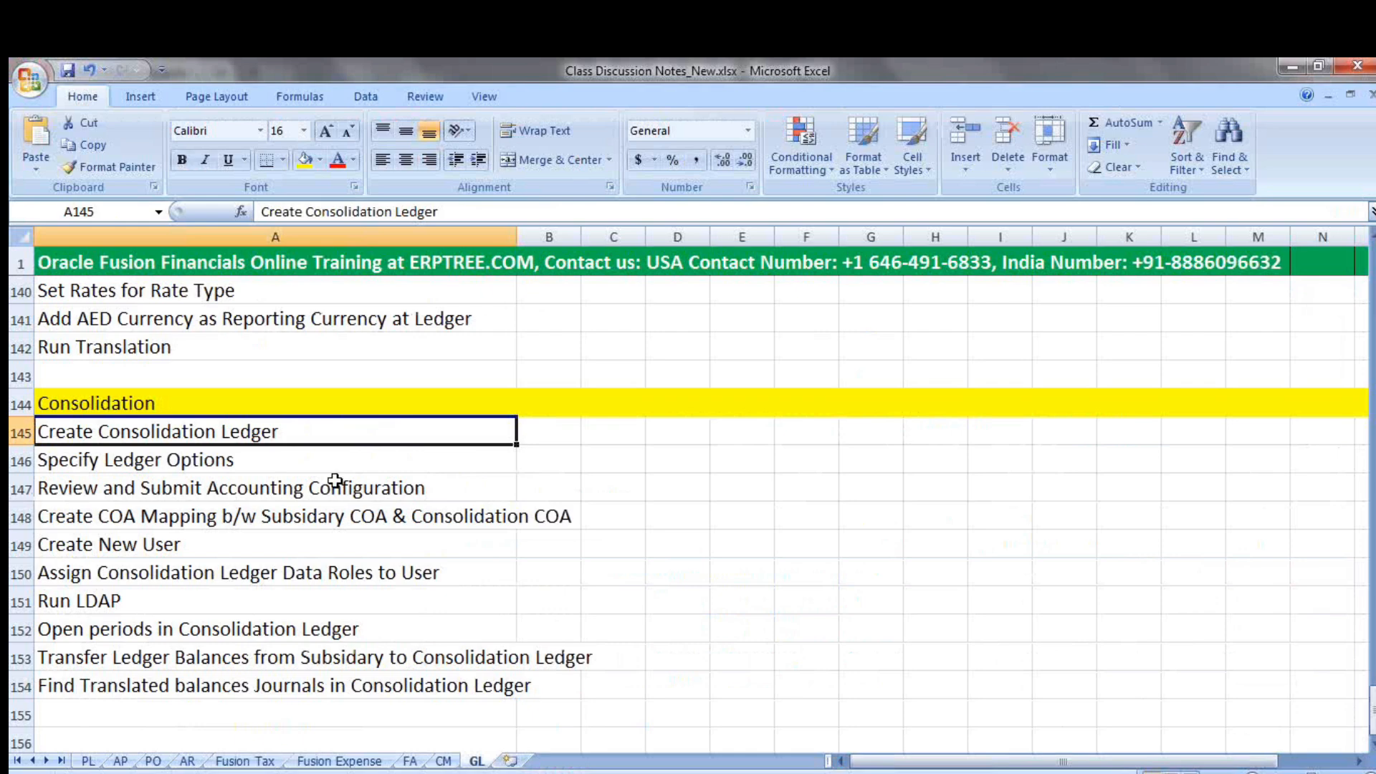
left_click(232, 464)
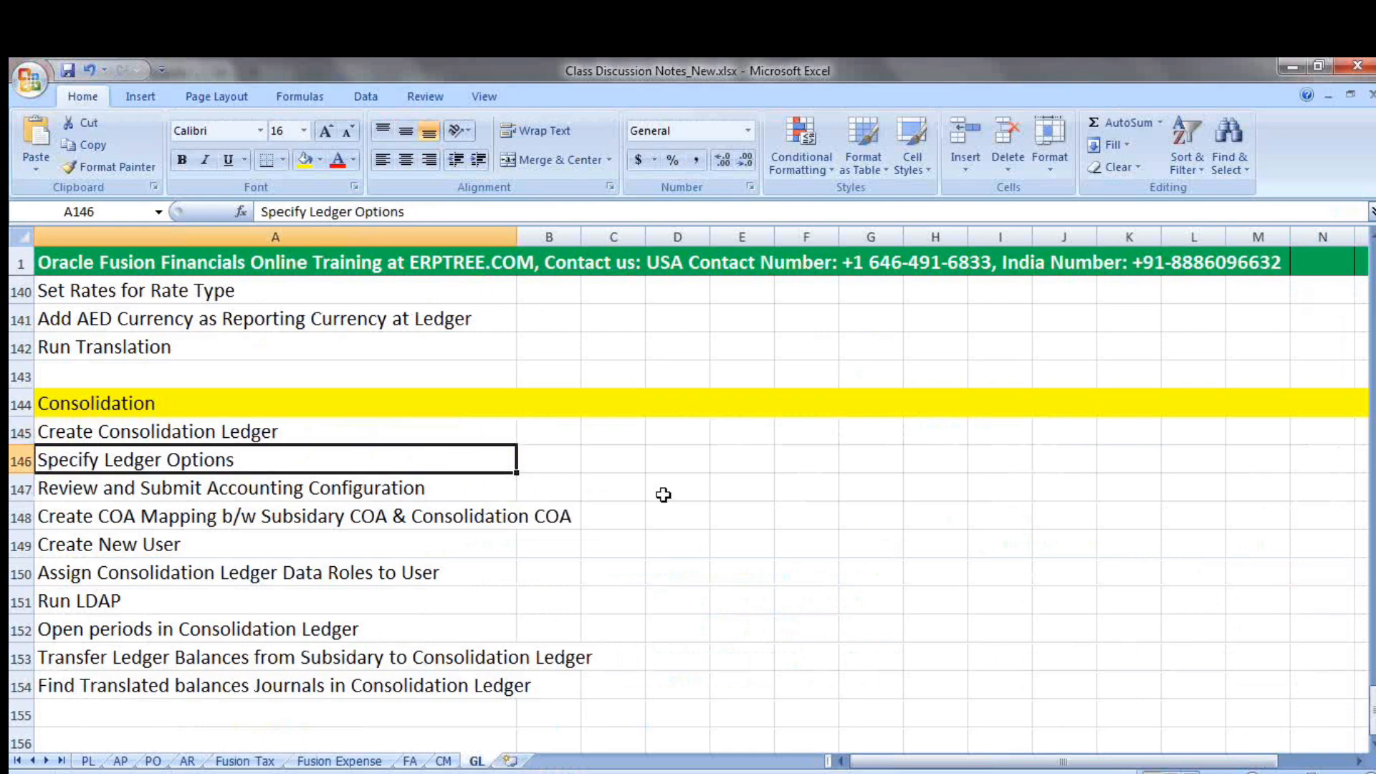
key("alt+Tab")
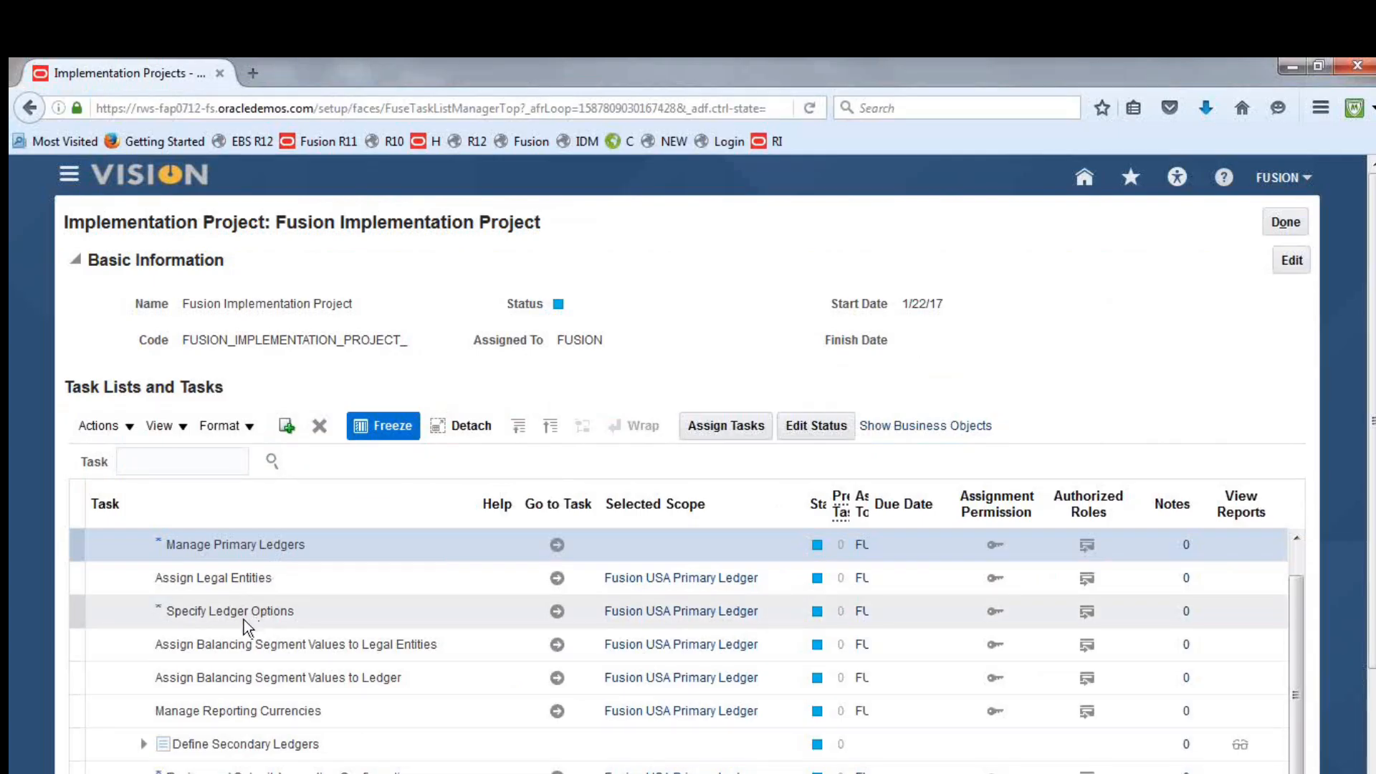
left_click(563, 618)
left_click(561, 613)
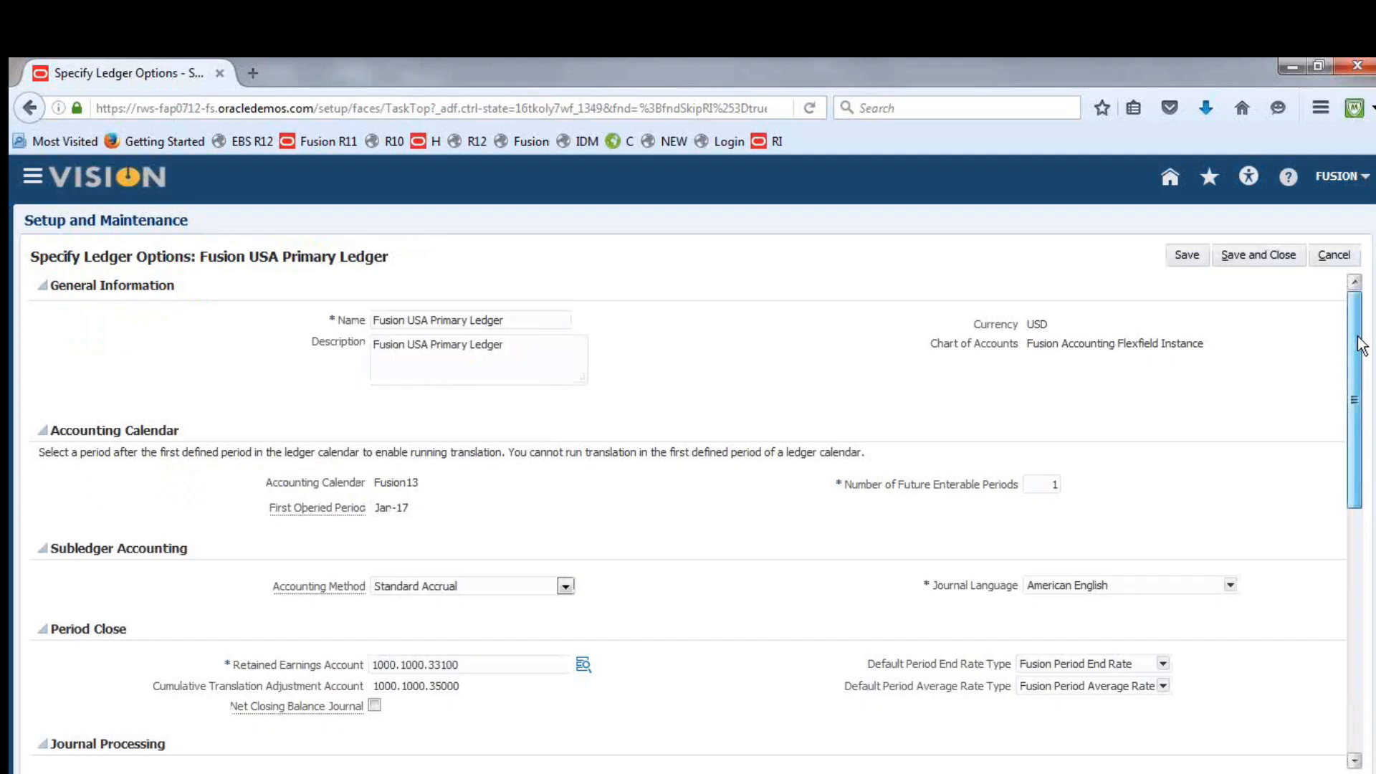
left_click(1336, 258)
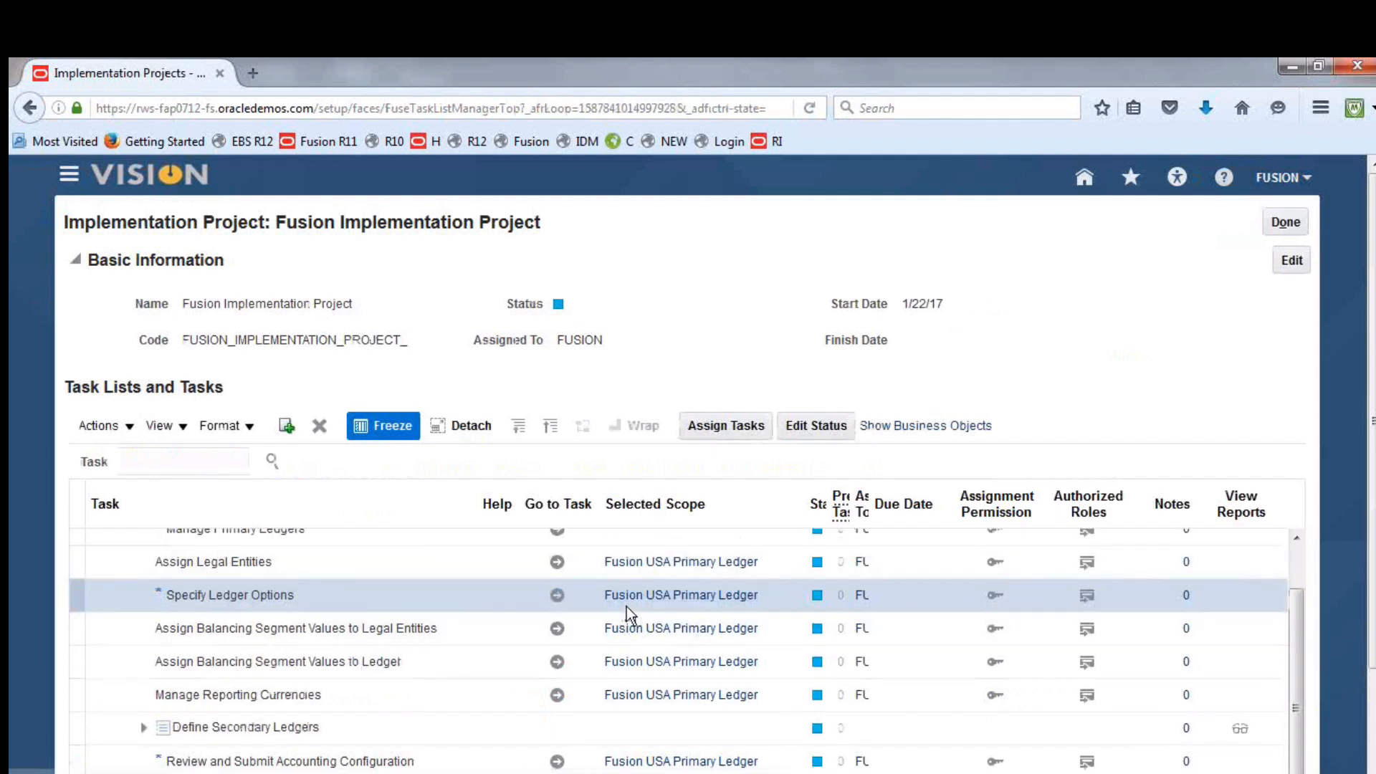
Open the scope selection of the Specify Ledger Options task and choose Select and Add for the primary ledger
mouse_move(729, 596)
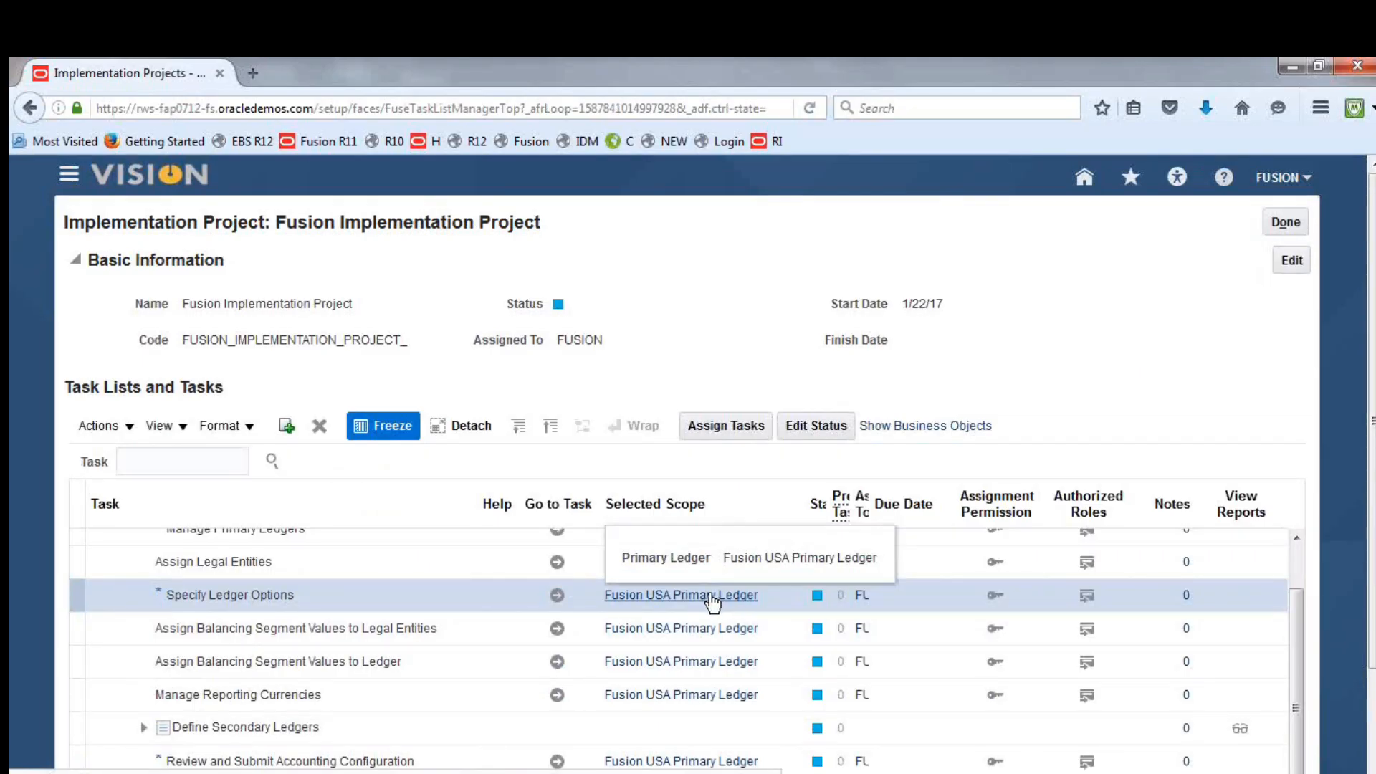
left_click(703, 597)
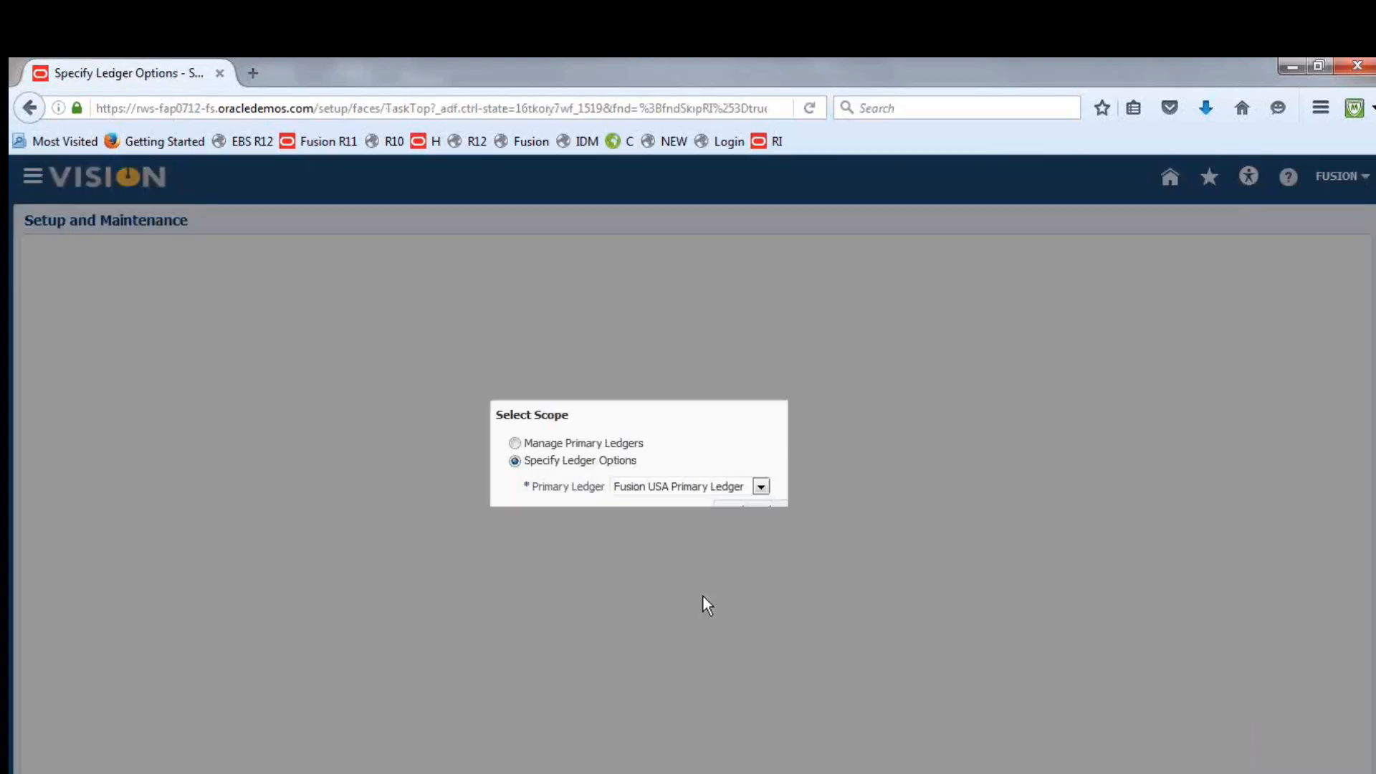
left_click(761, 487)
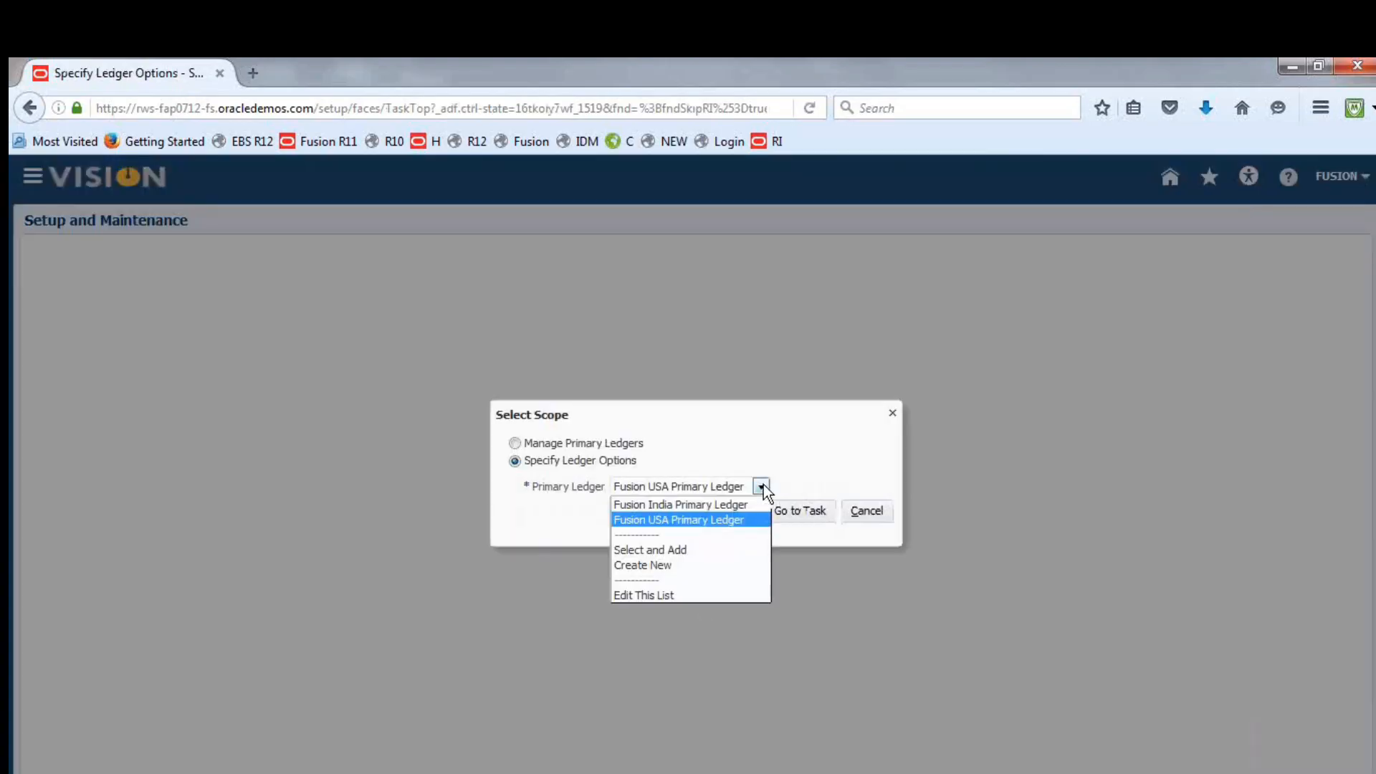
left_click(678, 549)
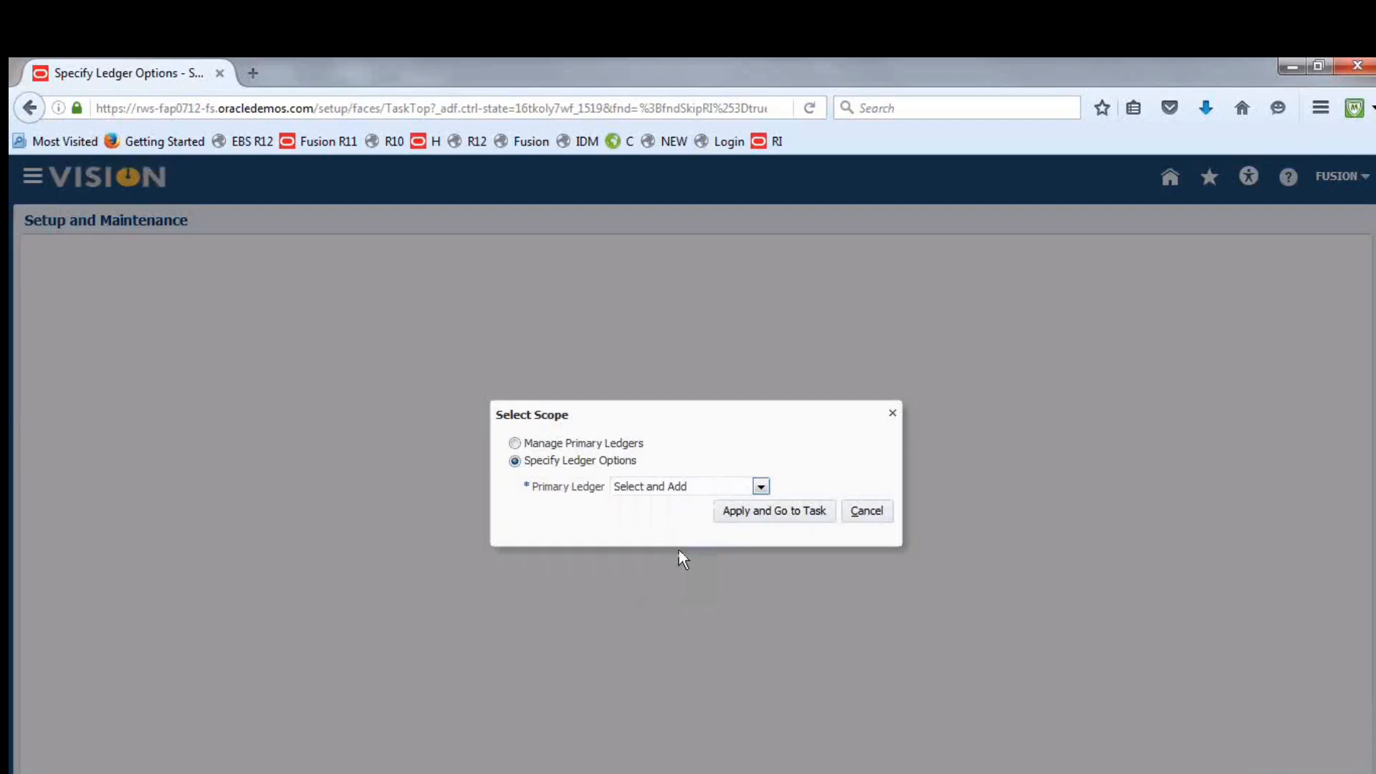
left_click(755, 517)
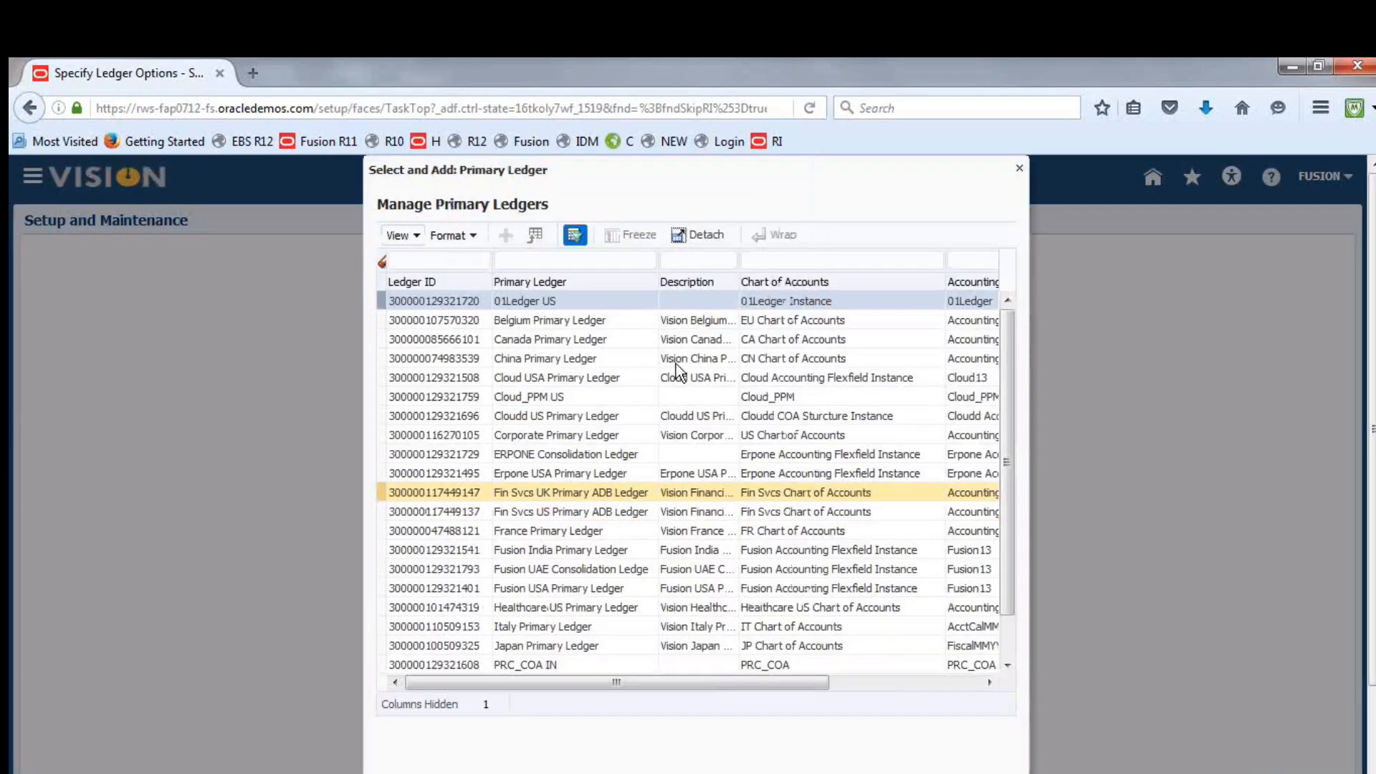
Filter the primary ledgers by "Fusion" and add Fusion UAE Consolidation Ledge as the scope for Specify Ledger Options
left_click(546, 260)
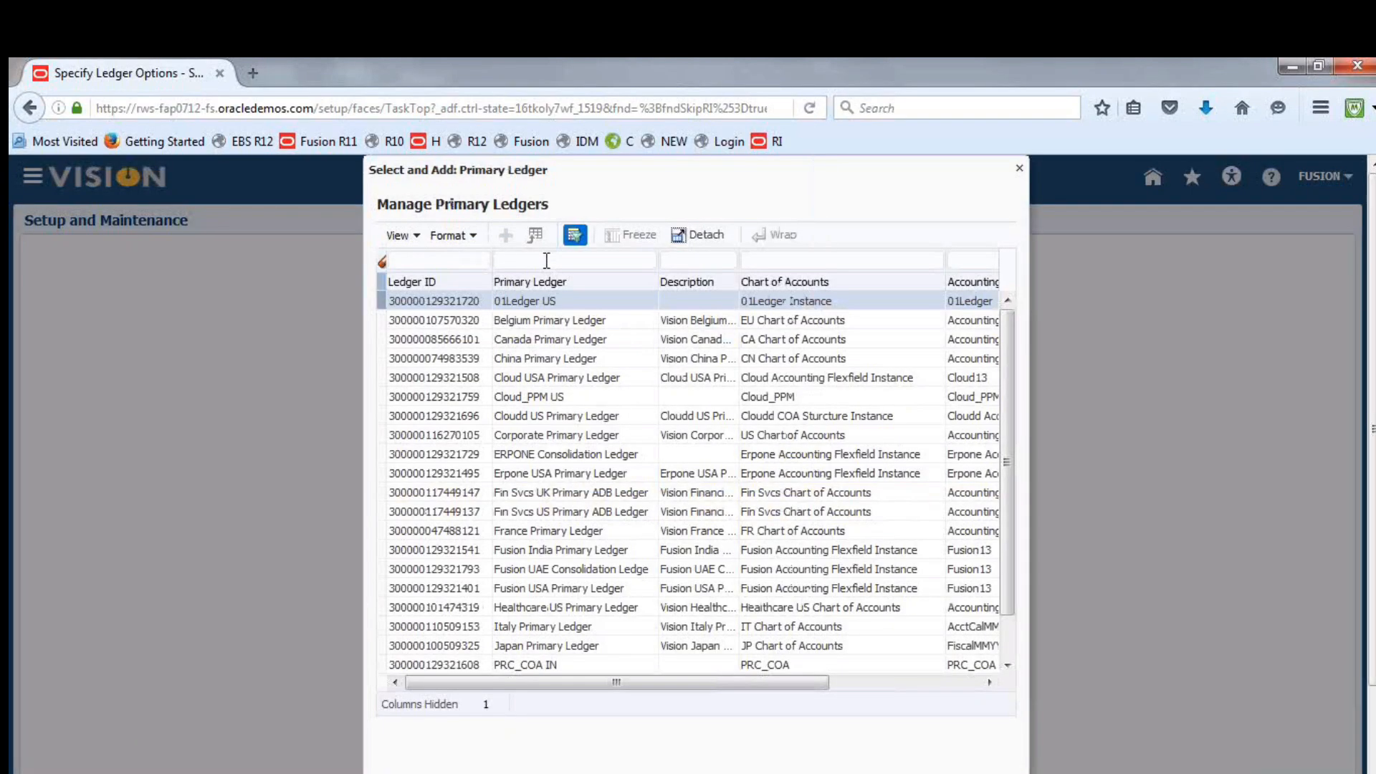
type("Fusion")
key("Return")
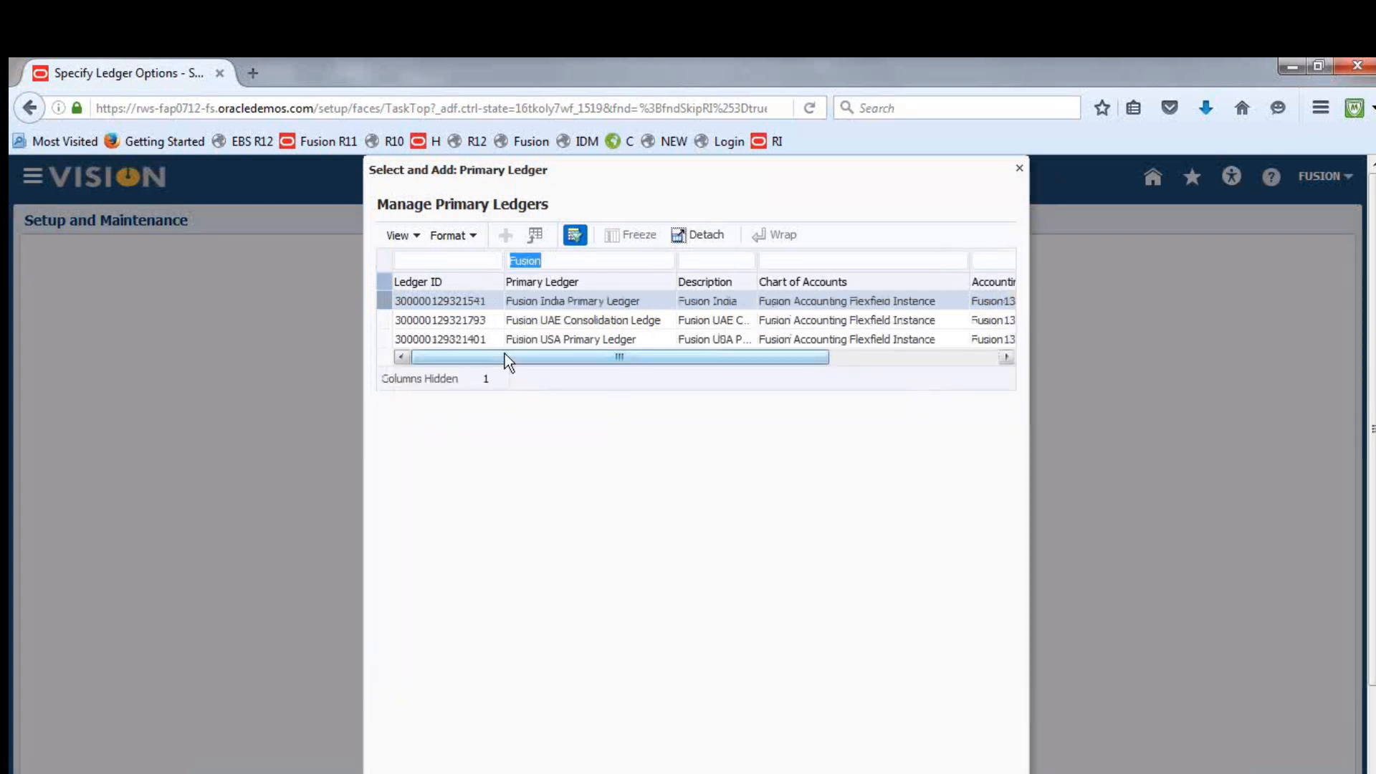
left_click(384, 321)
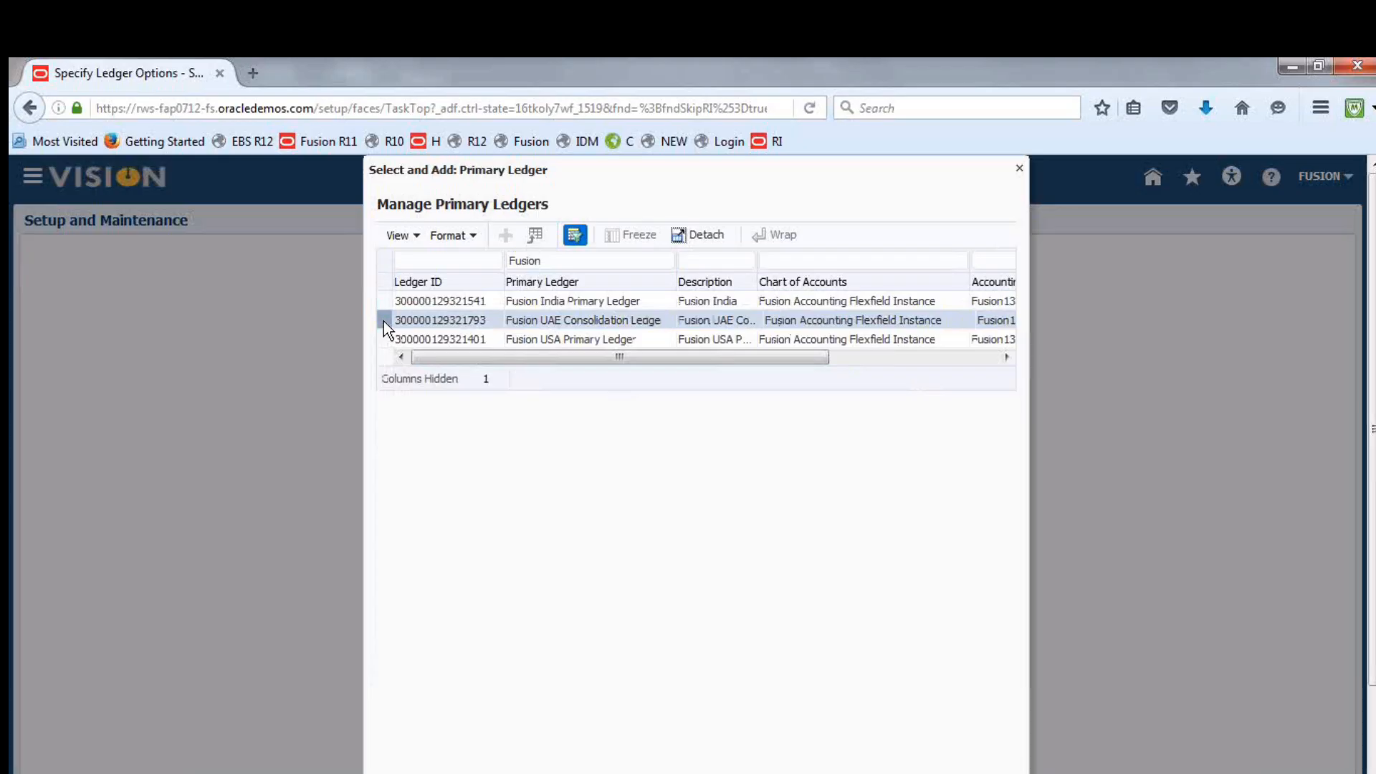
scroll(1116, 495, "down", 1)
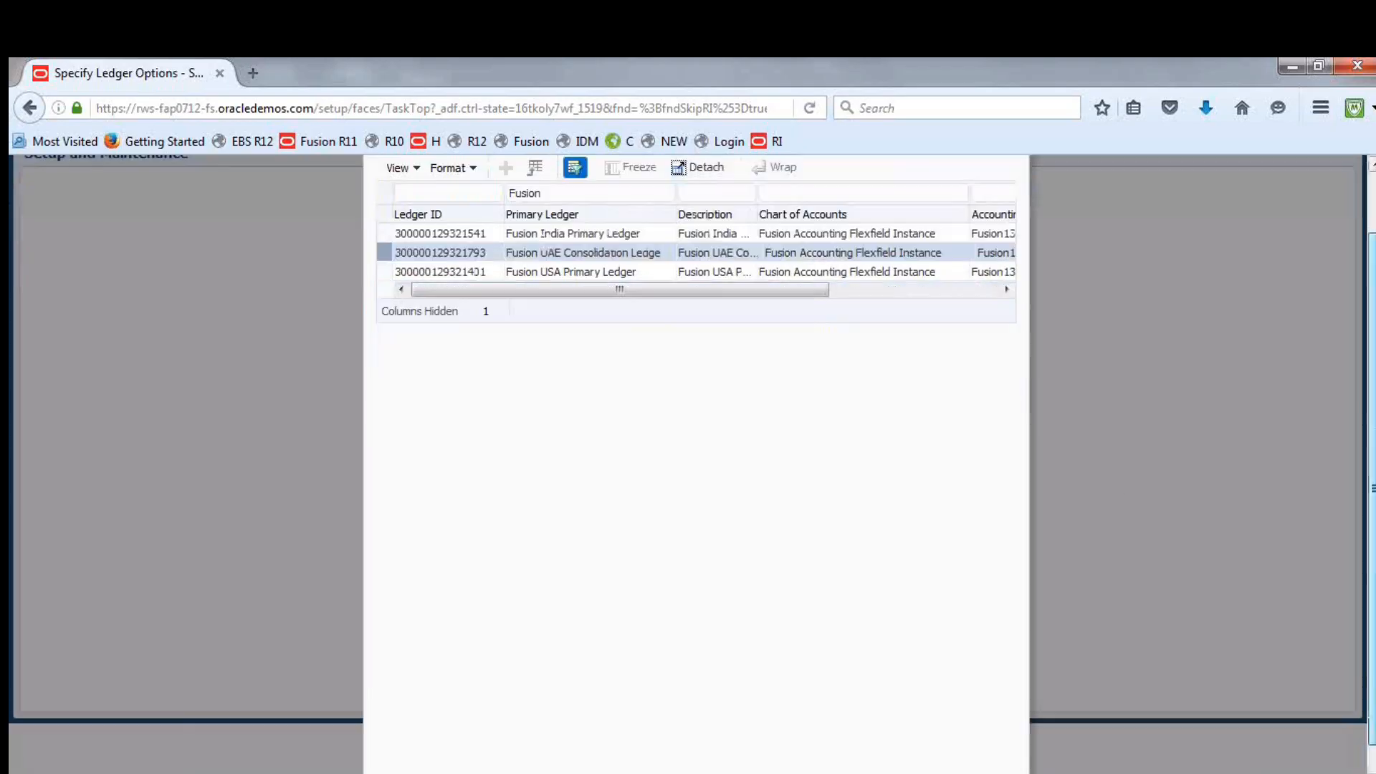
scroll(1240, 595, "down", 1)
left_click(925, 755)
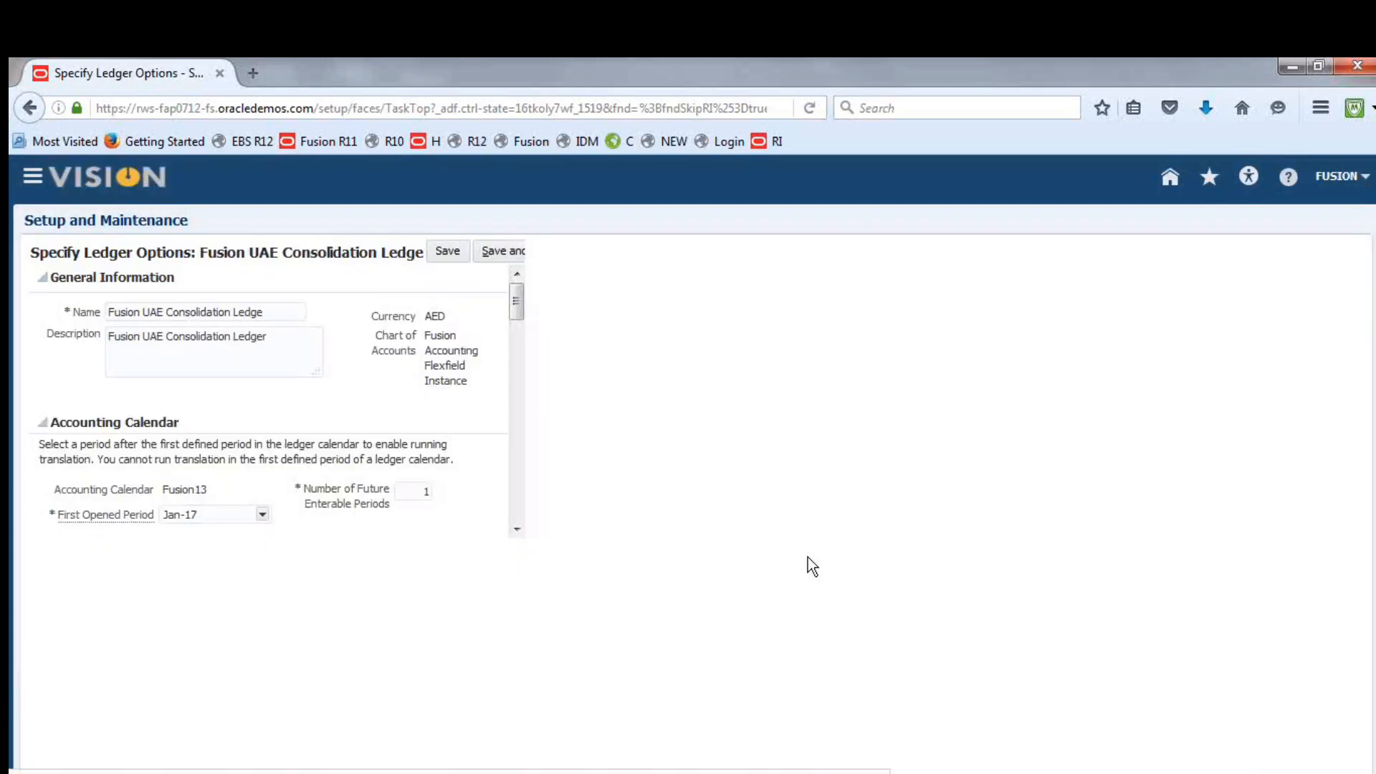
Set the Company and Department segments of the Retained Earnings Account to 1000
left_click_drag(1362, 351, 1373, 434)
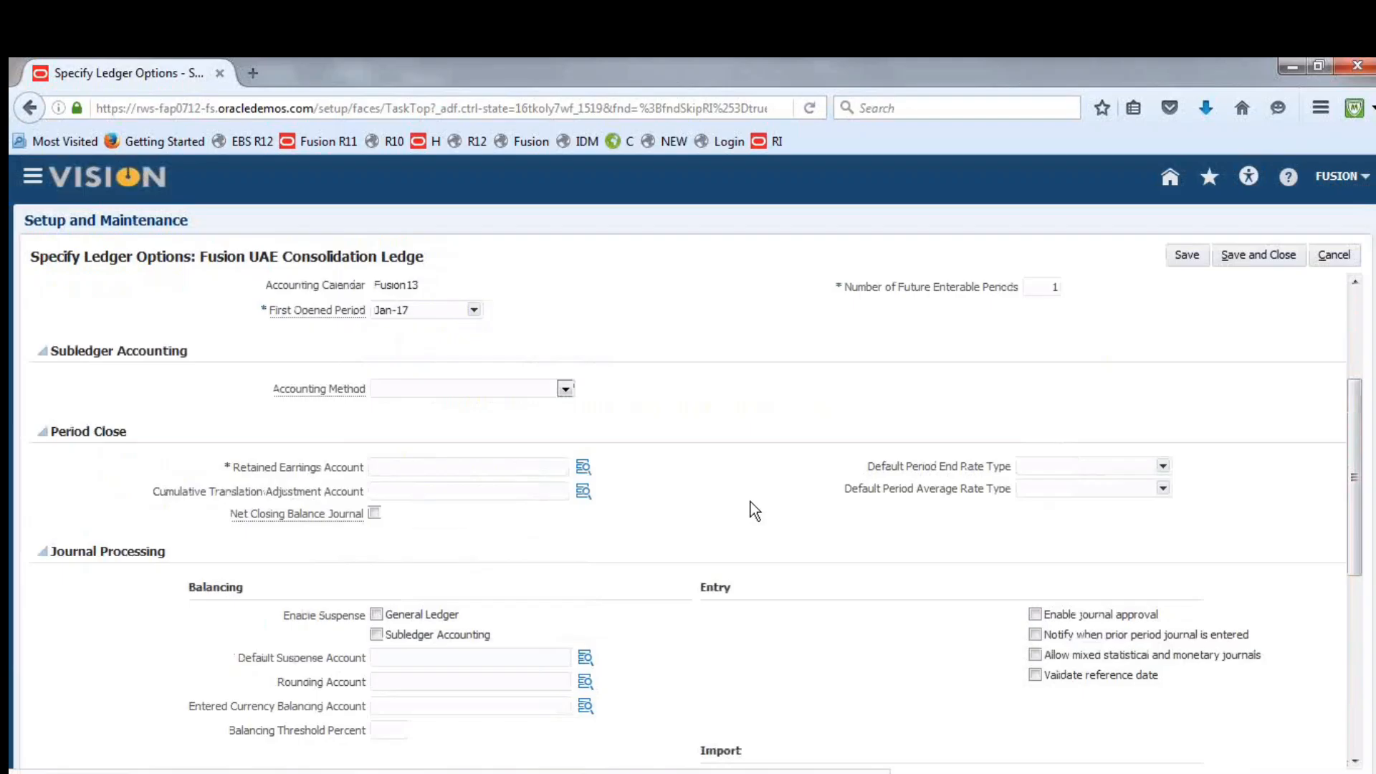
left_click(585, 468)
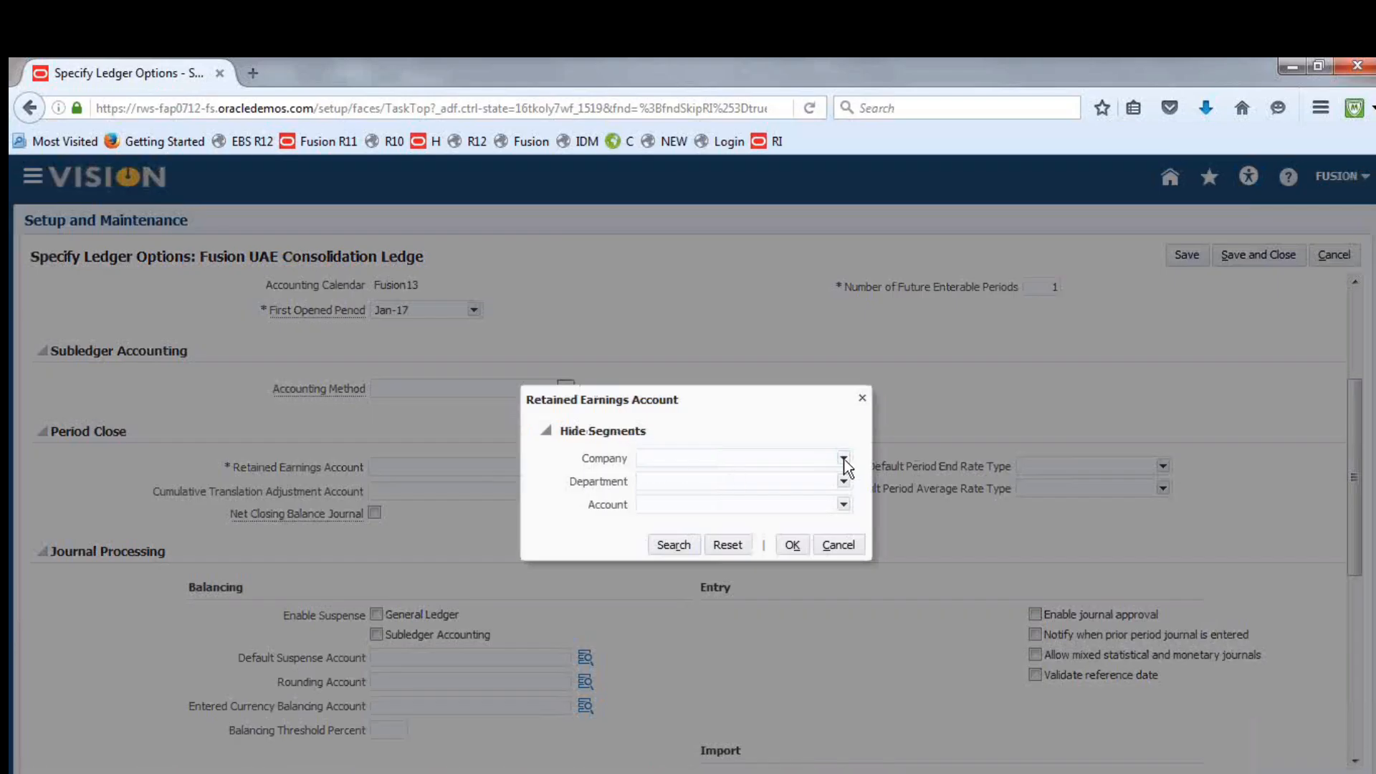
left_click(844, 459)
left_click(758, 482)
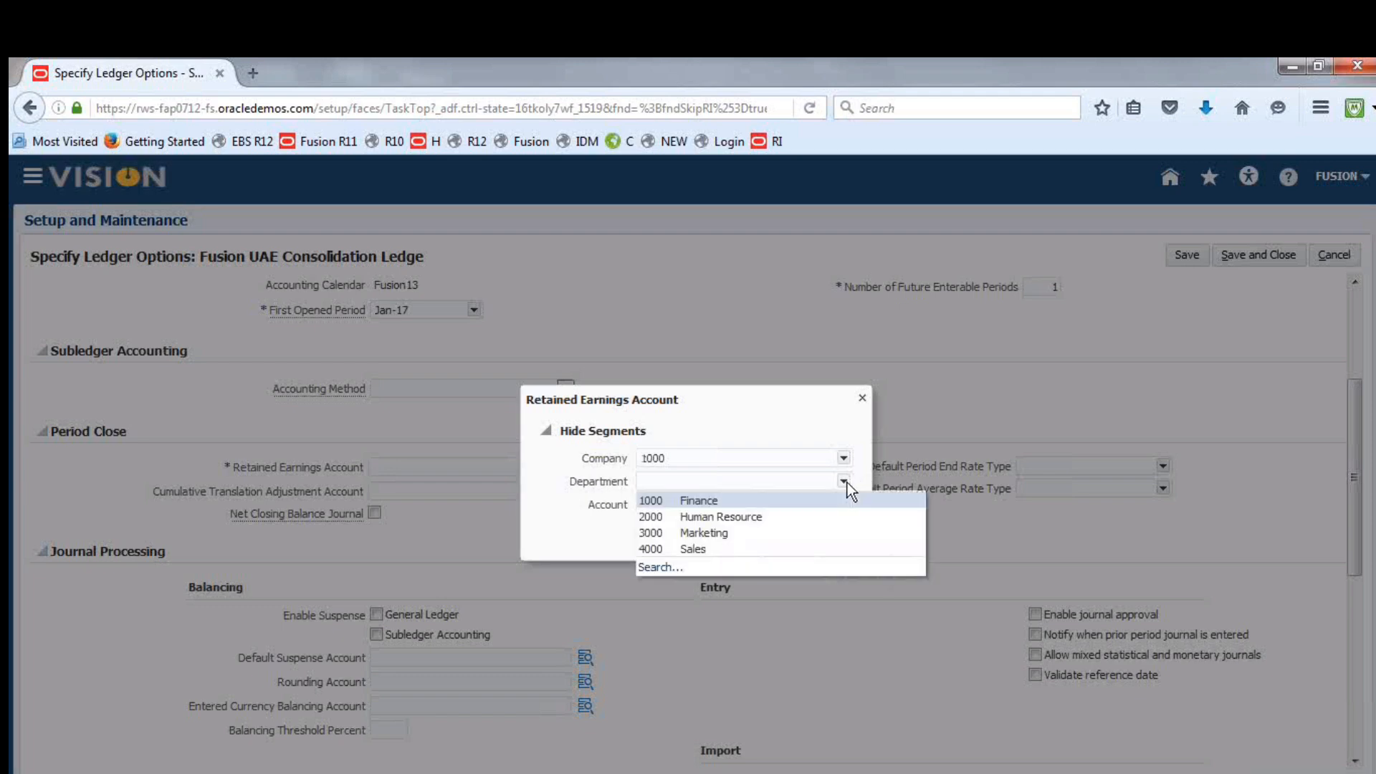
left_click(738, 505)
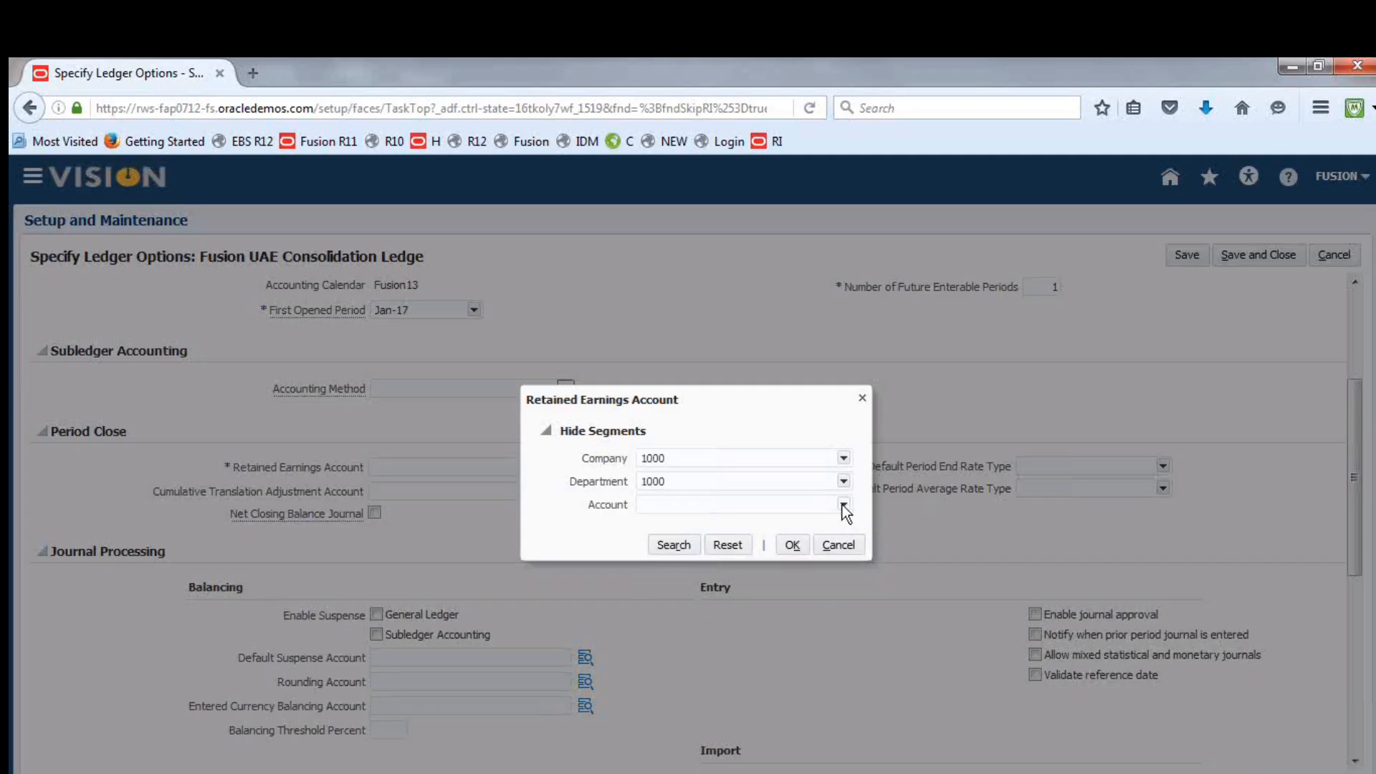
Search the Account segment for descriptions starting with "Retai", choose 33100 Retained Earnings and apply the Retained Earnings Account combination
left_click(843, 505)
left_click(666, 688)
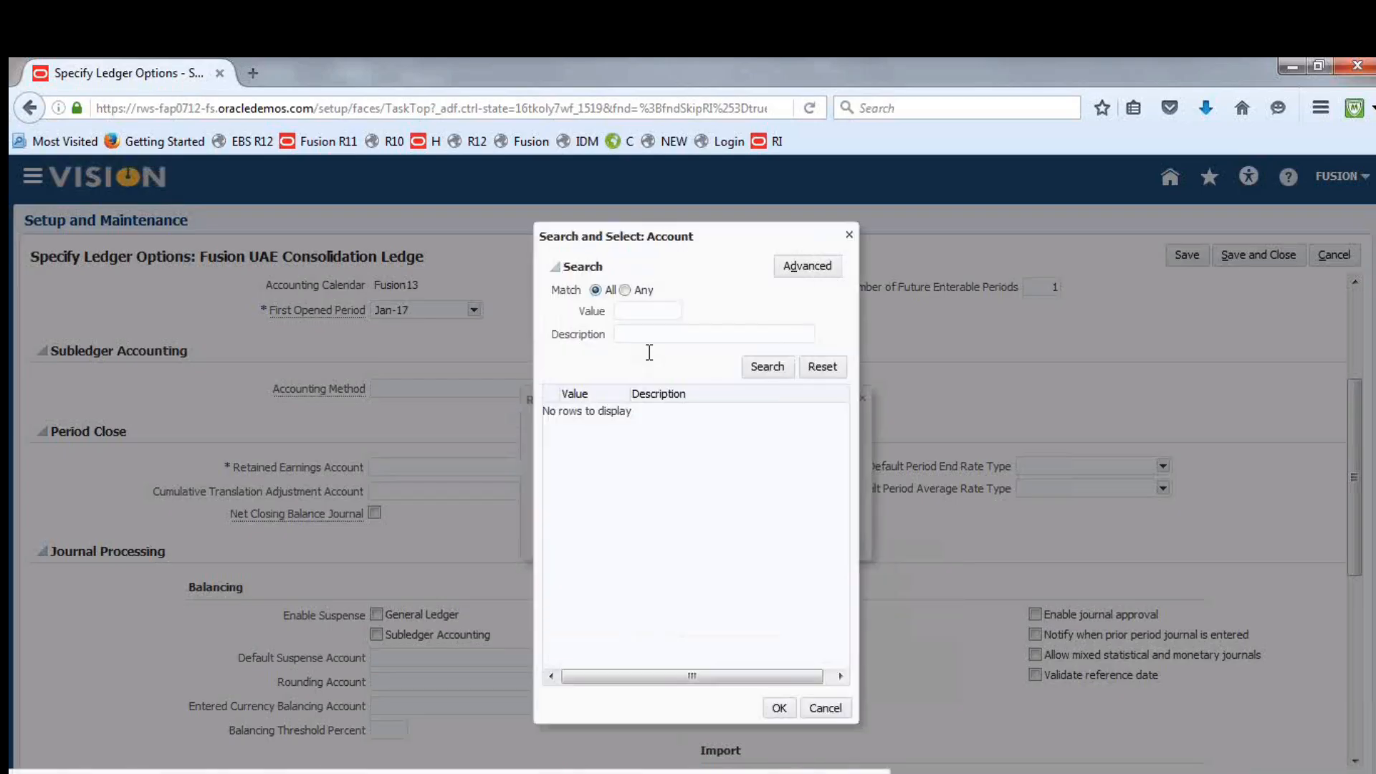
left_click(666, 334)
type("Reta")
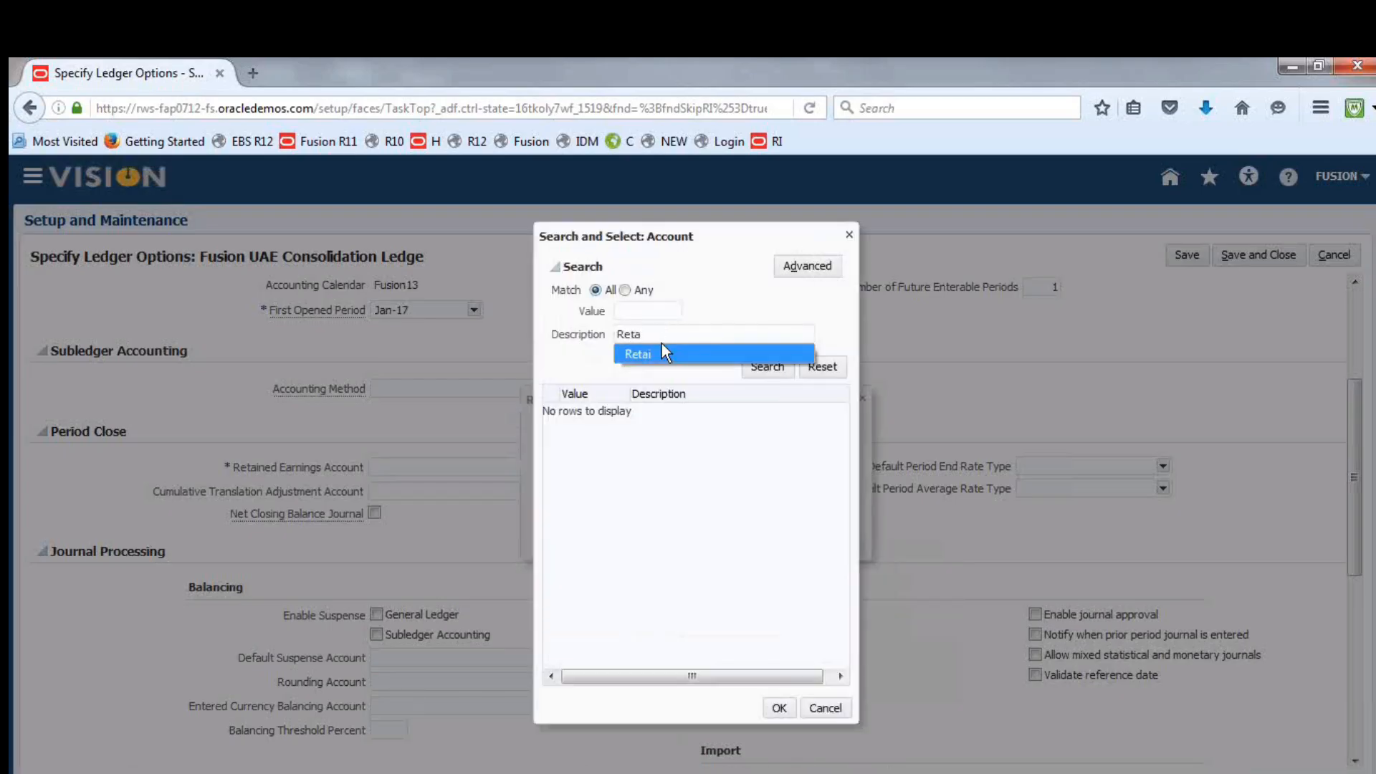
left_click(660, 354)
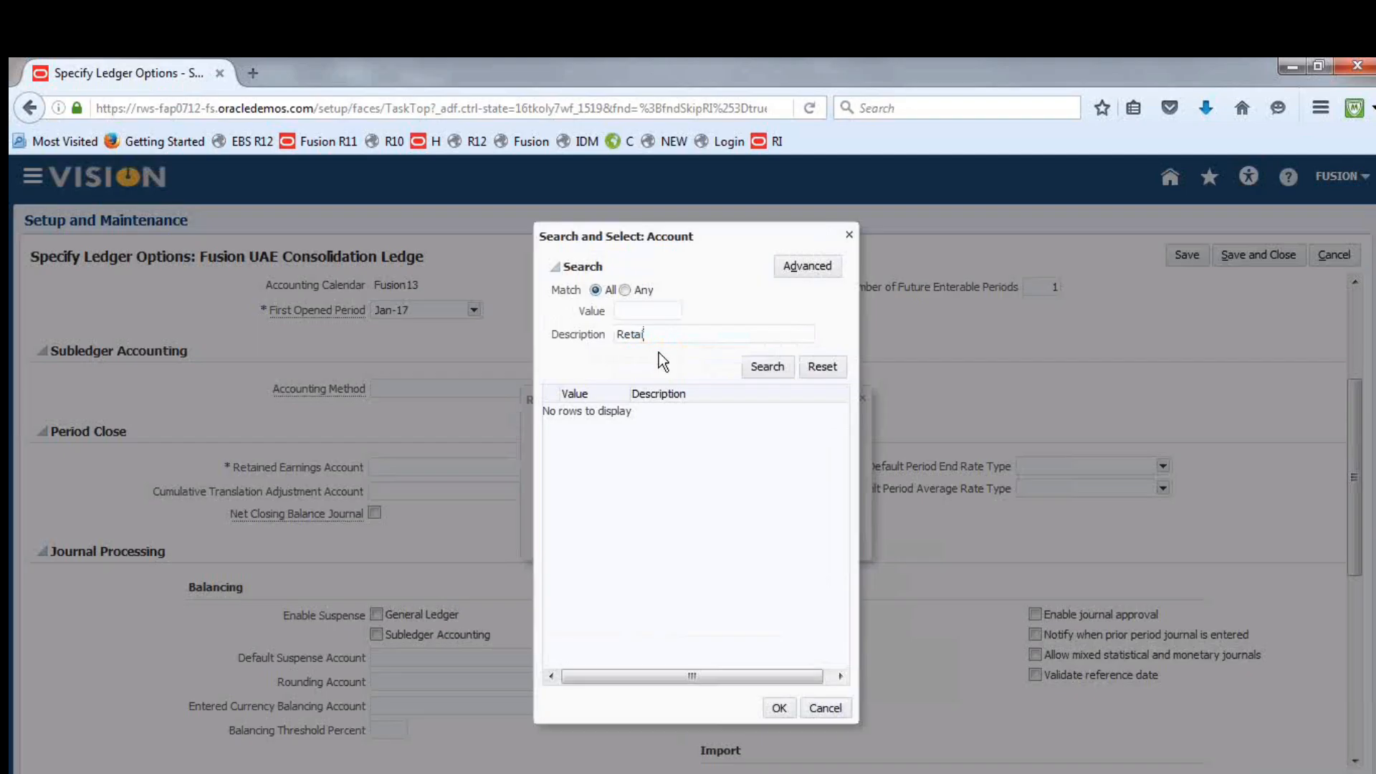
left_click(775, 364)
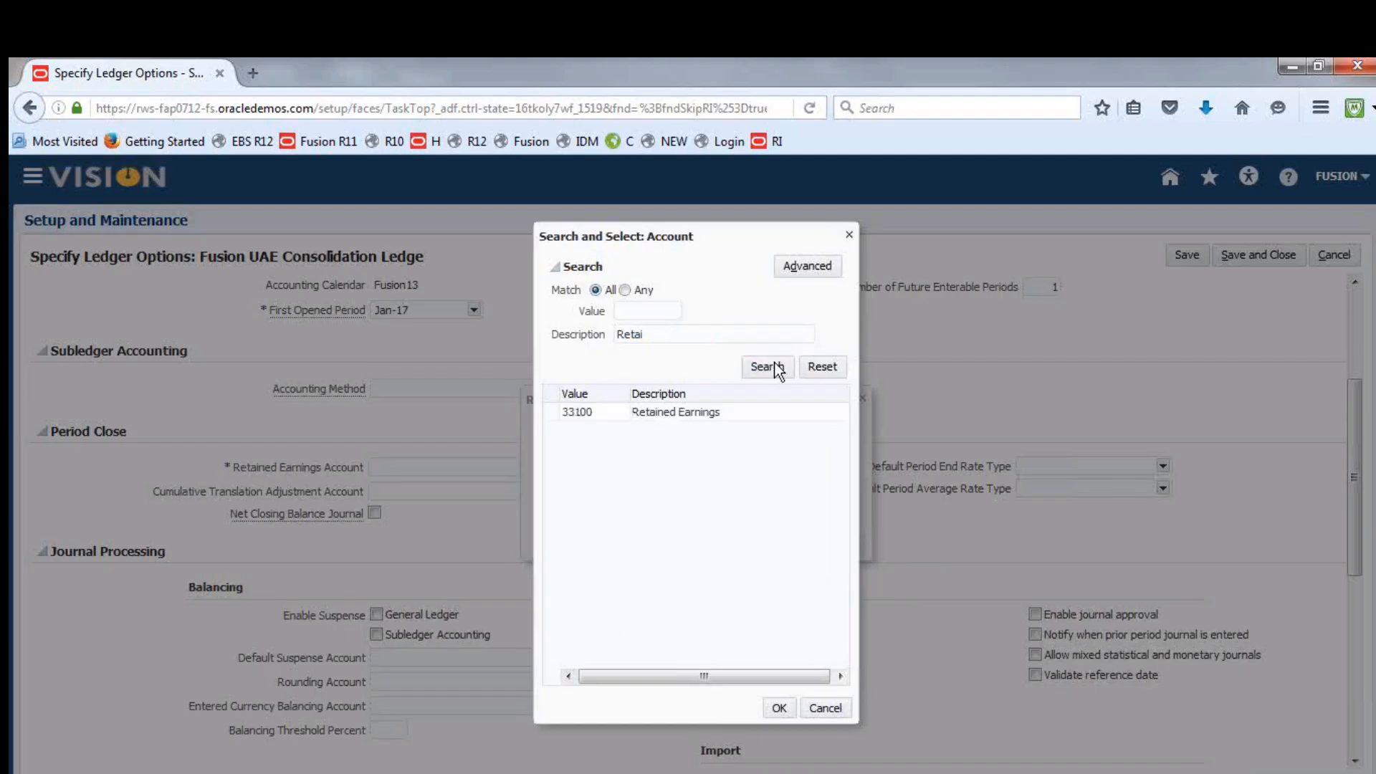
left_click(668, 414)
left_click(779, 710)
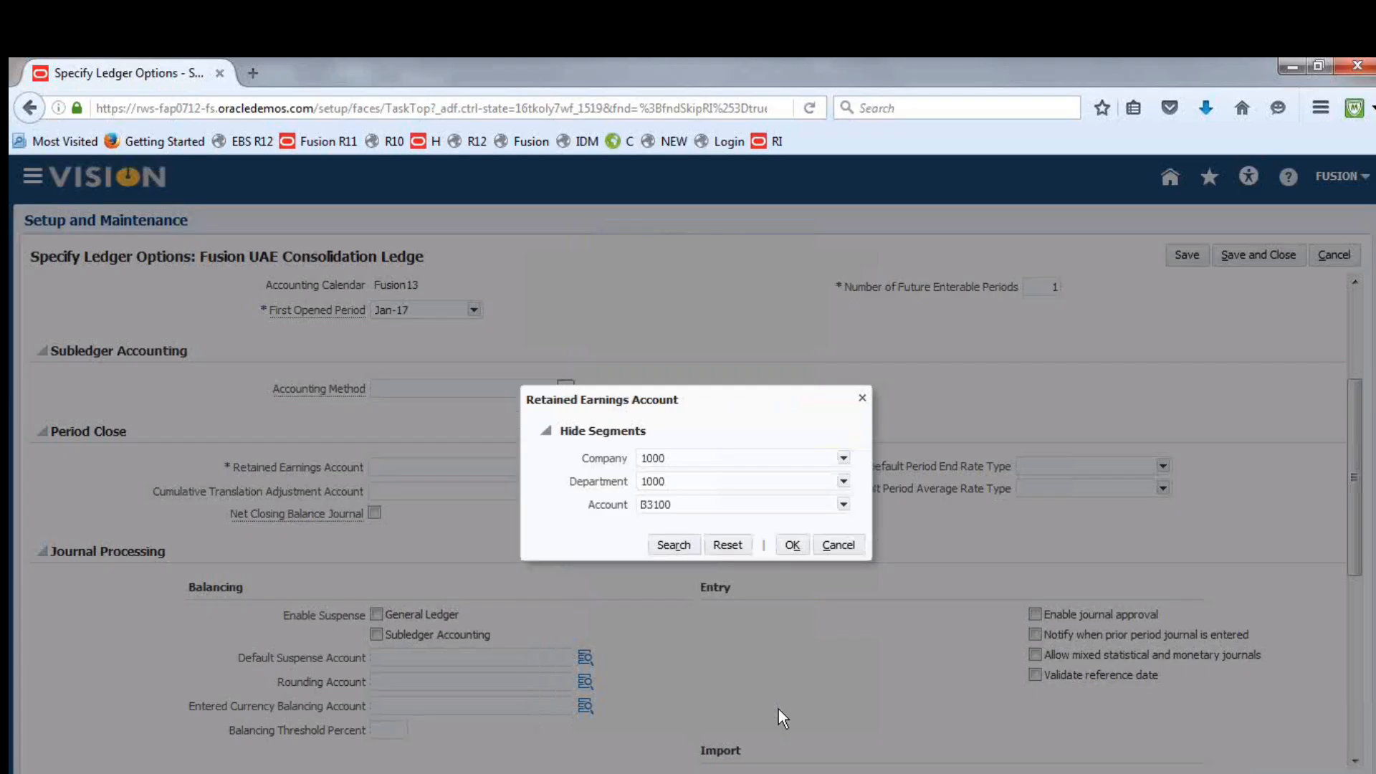
left_click(794, 547)
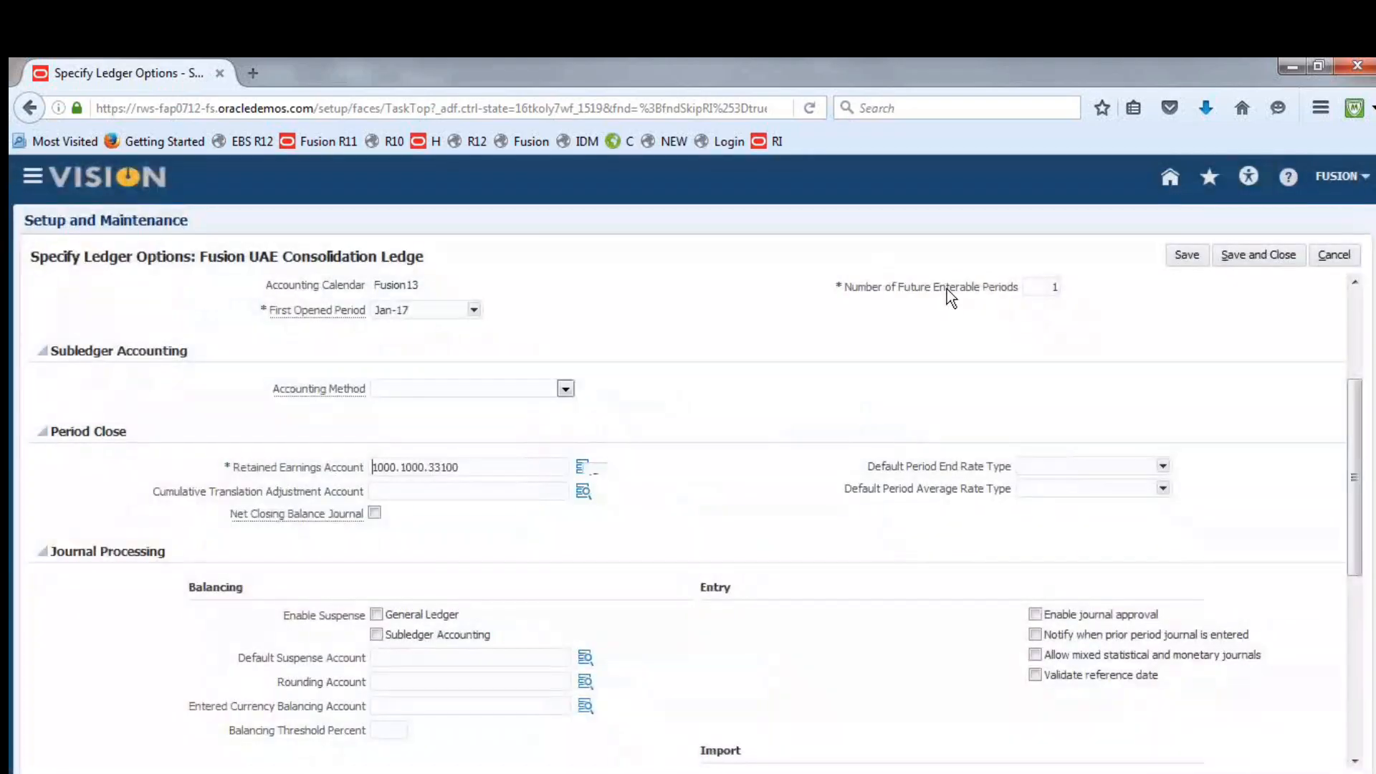
Save and close the ledger options, and submit the accounting configuration for Fusion UAE Consolidation Ledge
left_click(1257, 255)
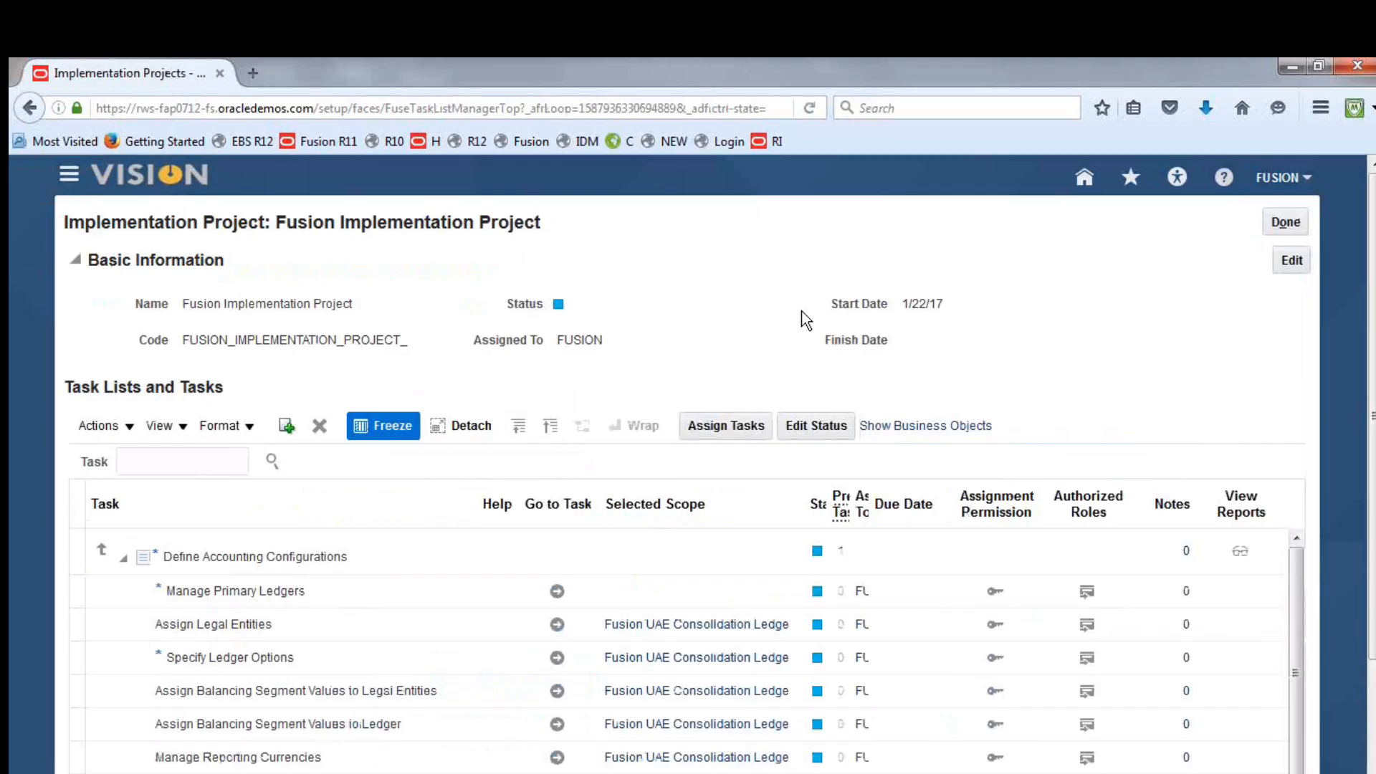
scroll(1240, 399, "down", 2)
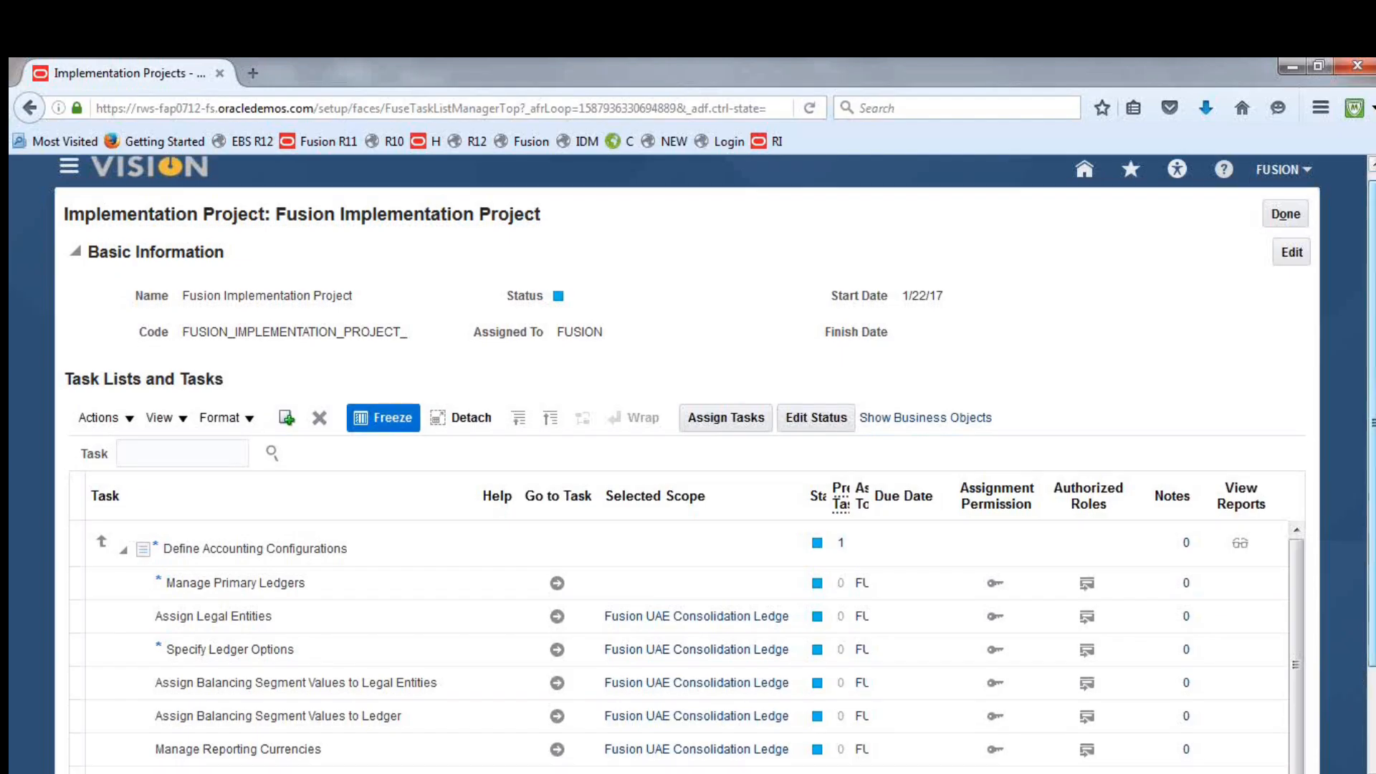
scroll(1220, 539, "down", 3)
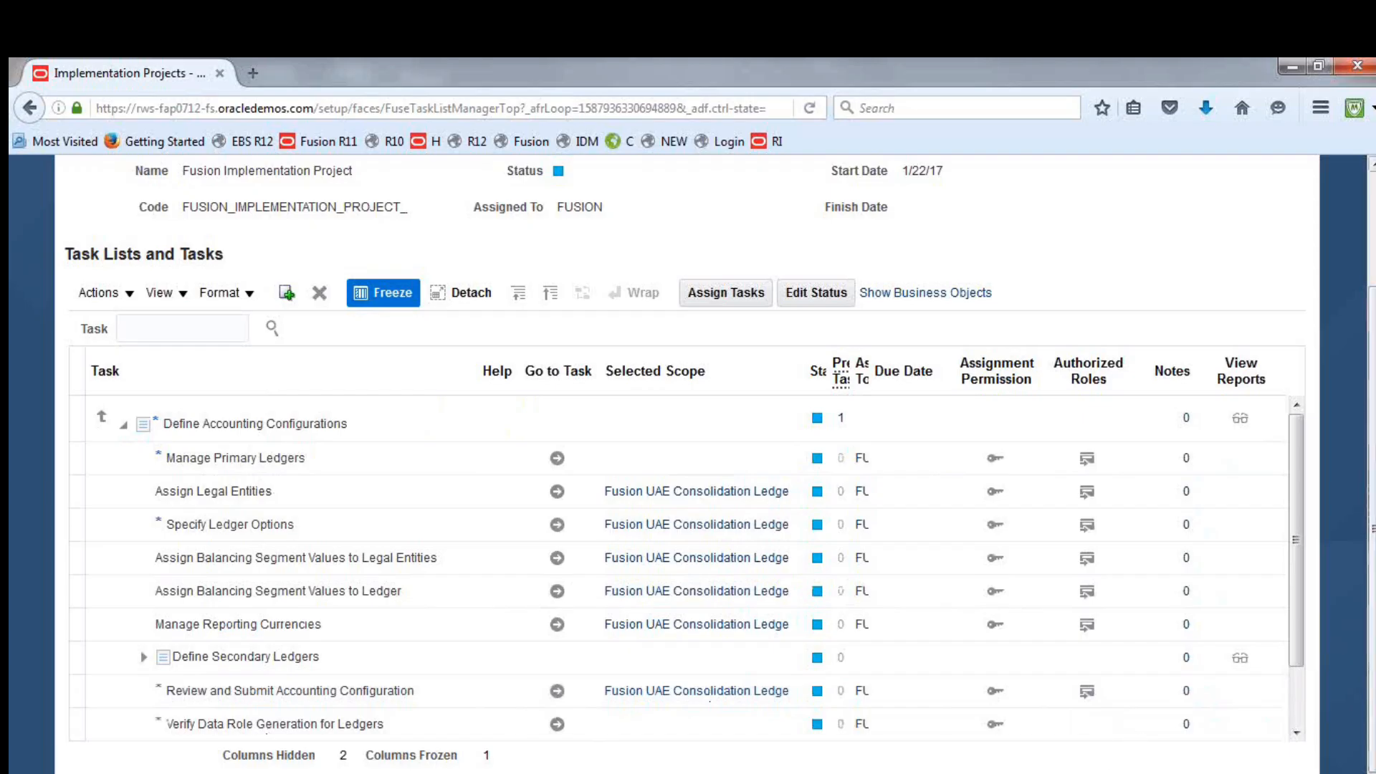
scroll(1303, 489, "down", 1)
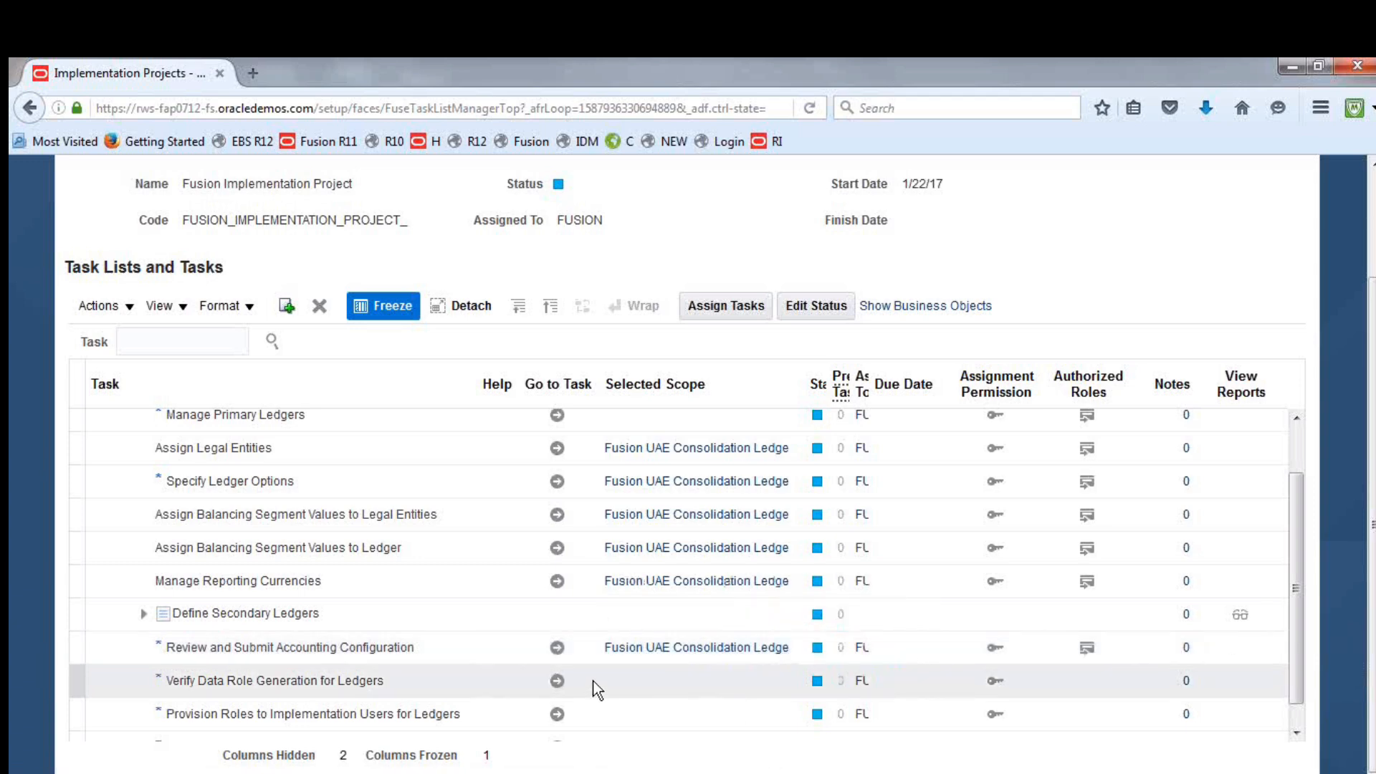
left_click(559, 654)
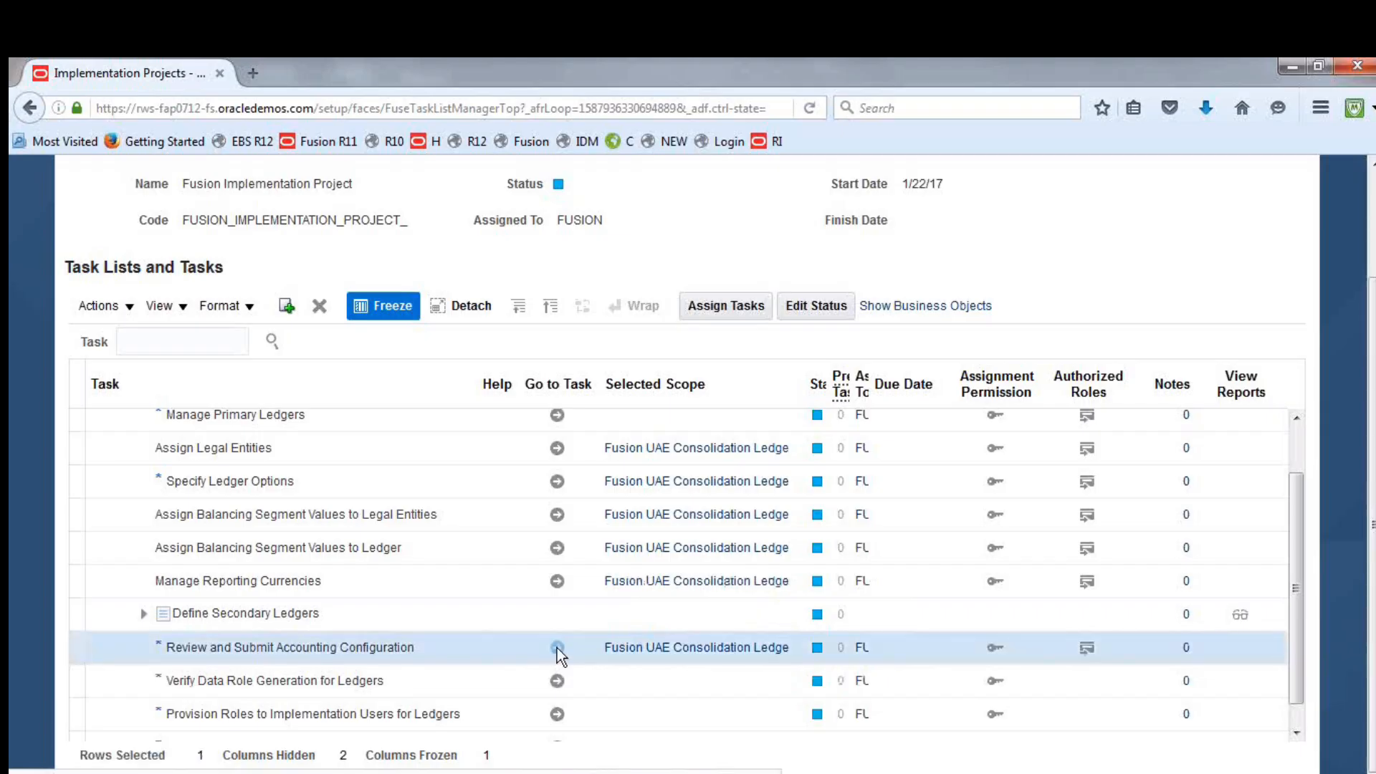
left_click(557, 649)
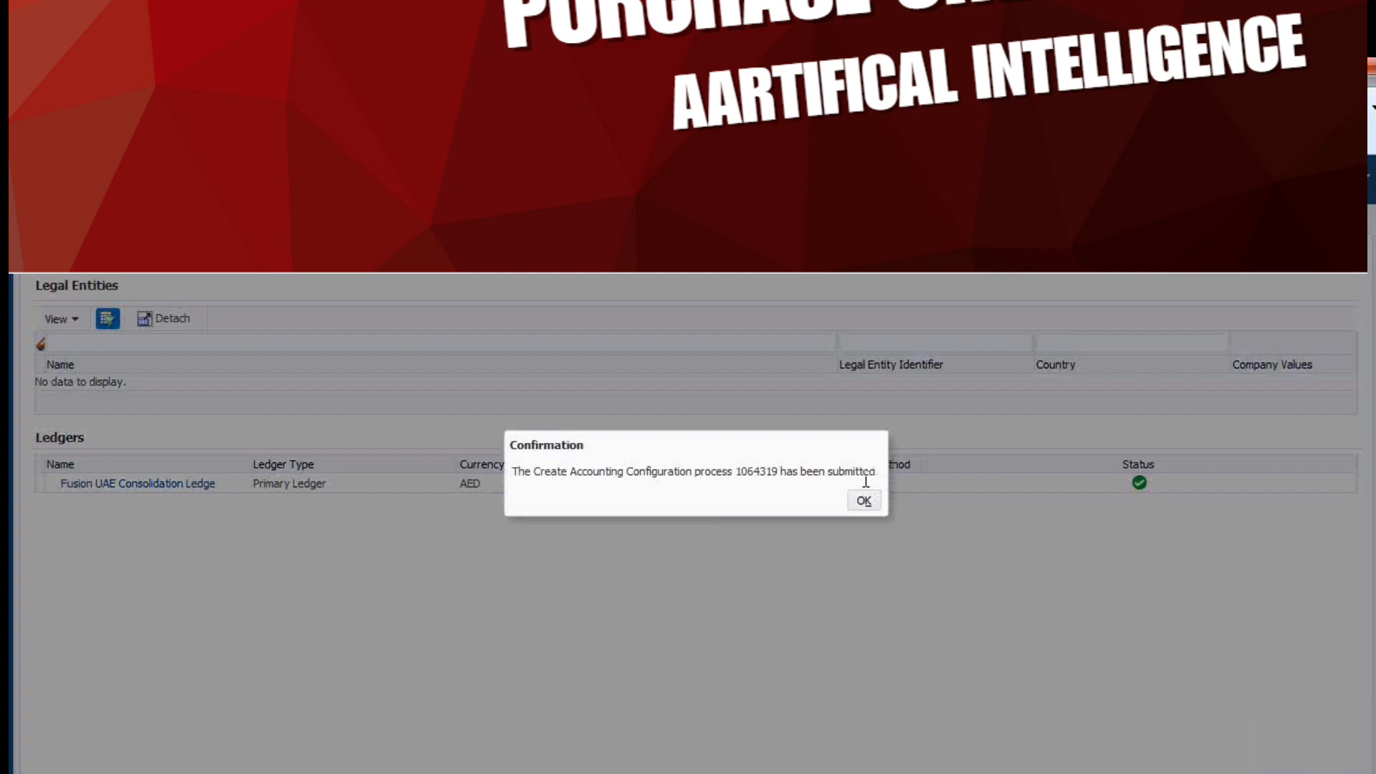
left_click(864, 501)
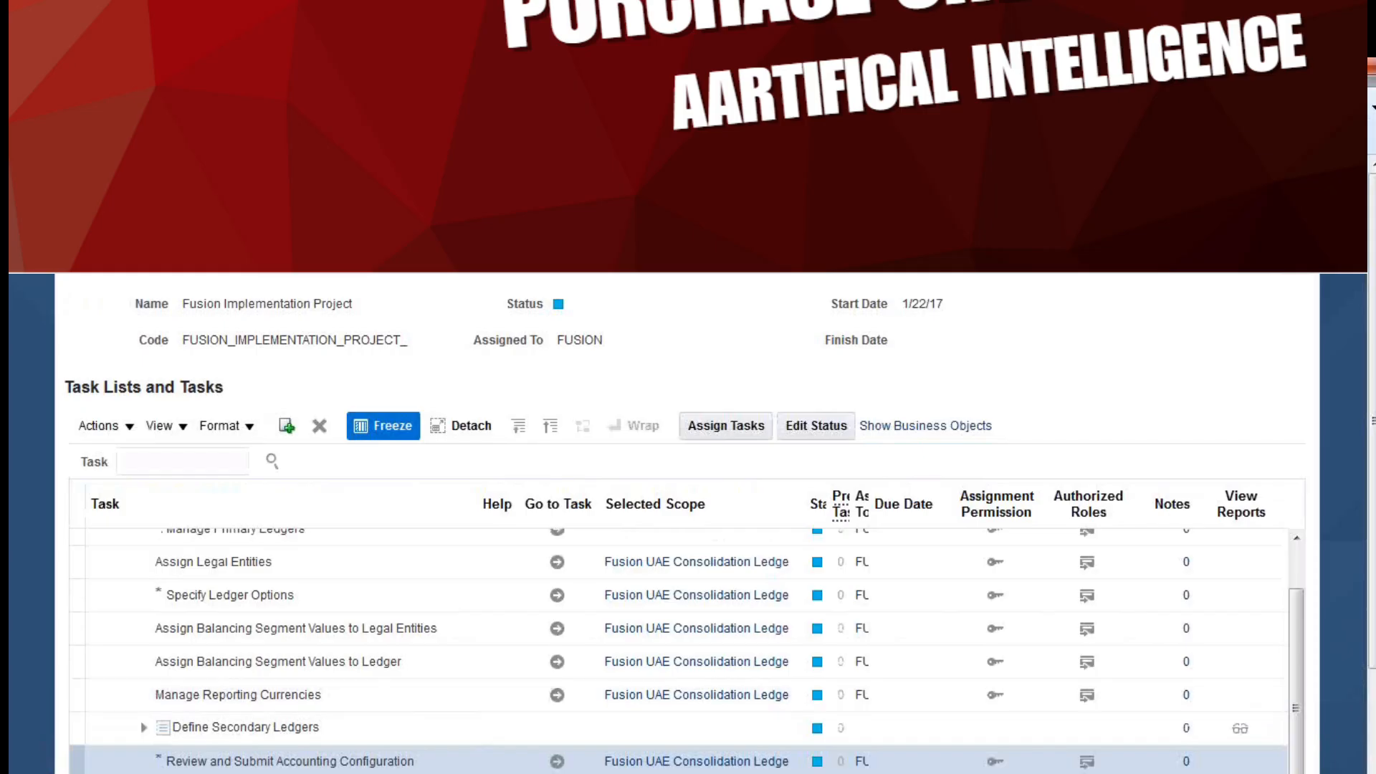
Switch to the Excel checklist and mark Create Consolidation Ledger and Specify Ledger Options as DONE in the adjacent column
left_click(502, 773)
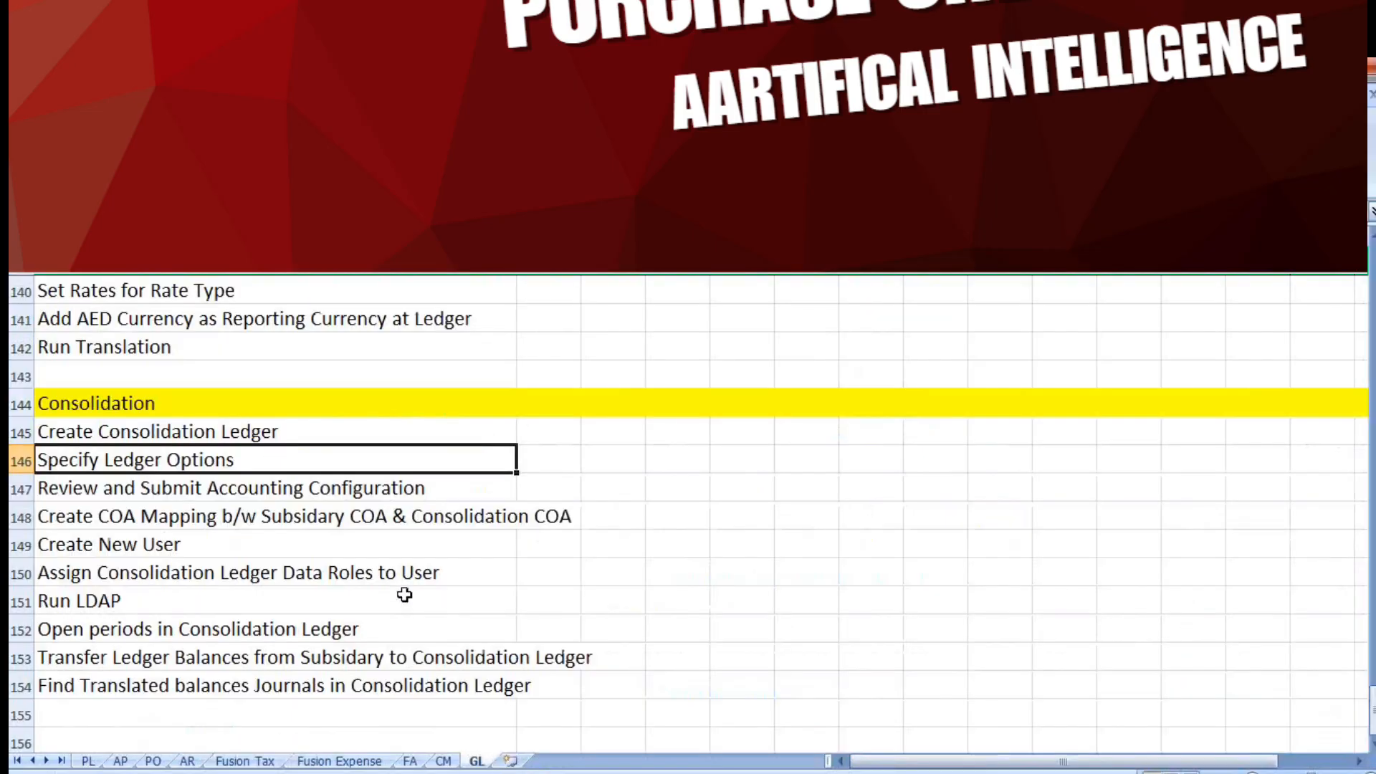
left_click(286, 480)
left_click(260, 433)
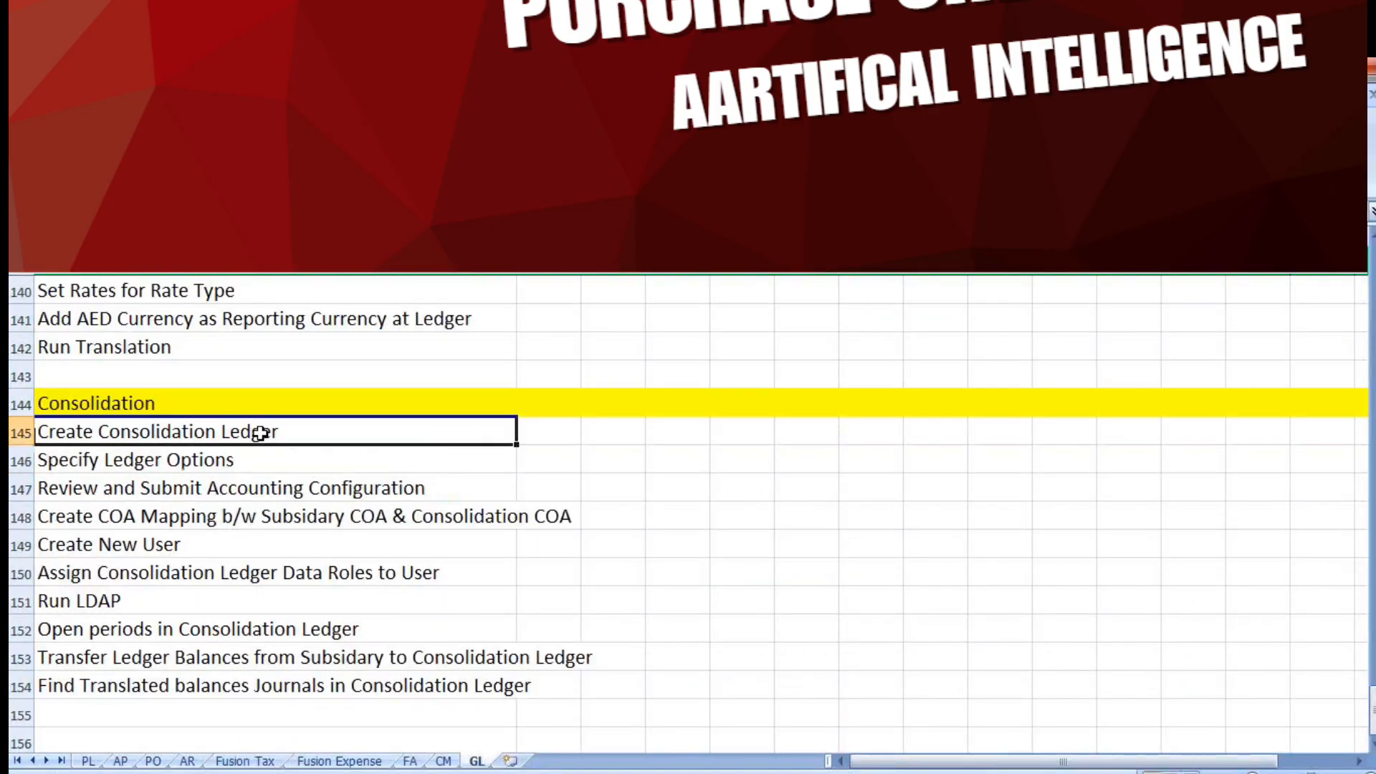
key("Right")
type("D")
key("BackSpace")
type("DONE")
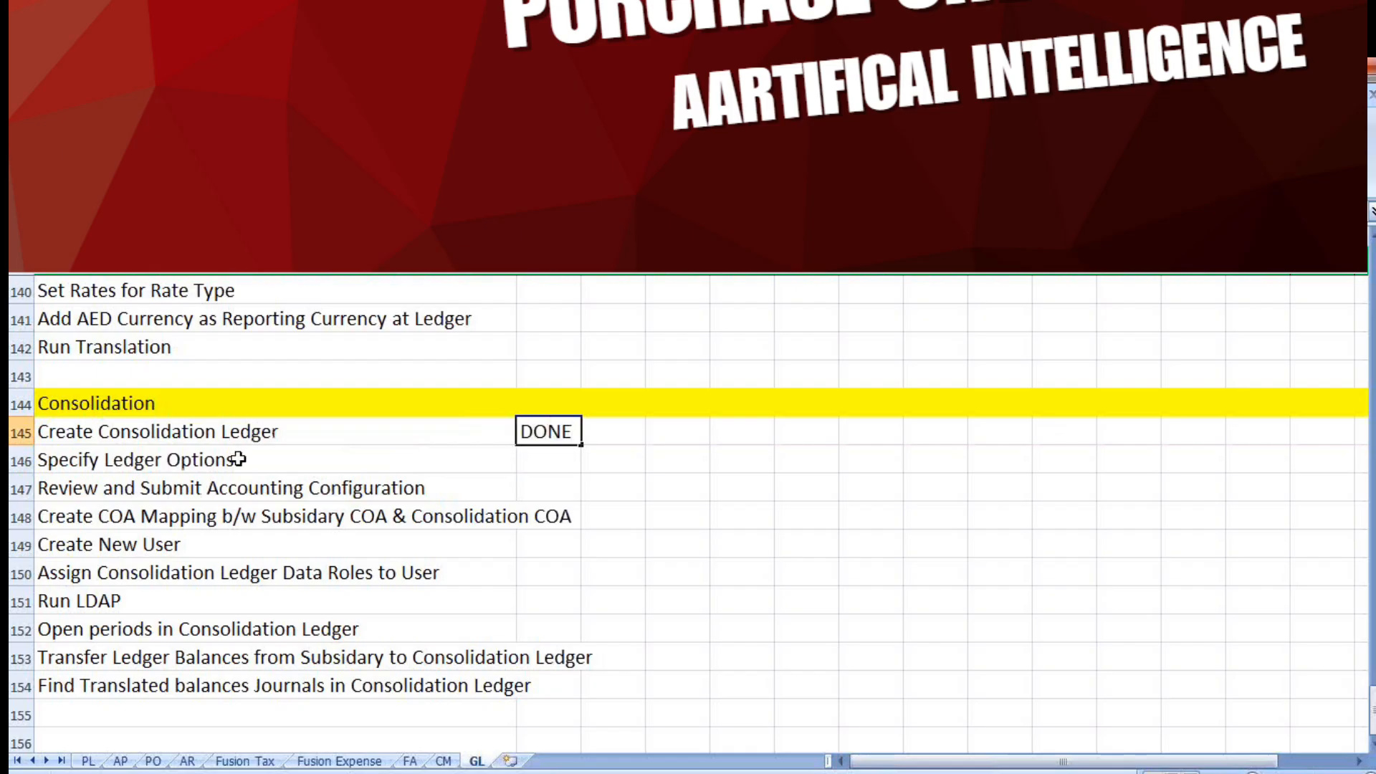
key("Return")
type("DONE")
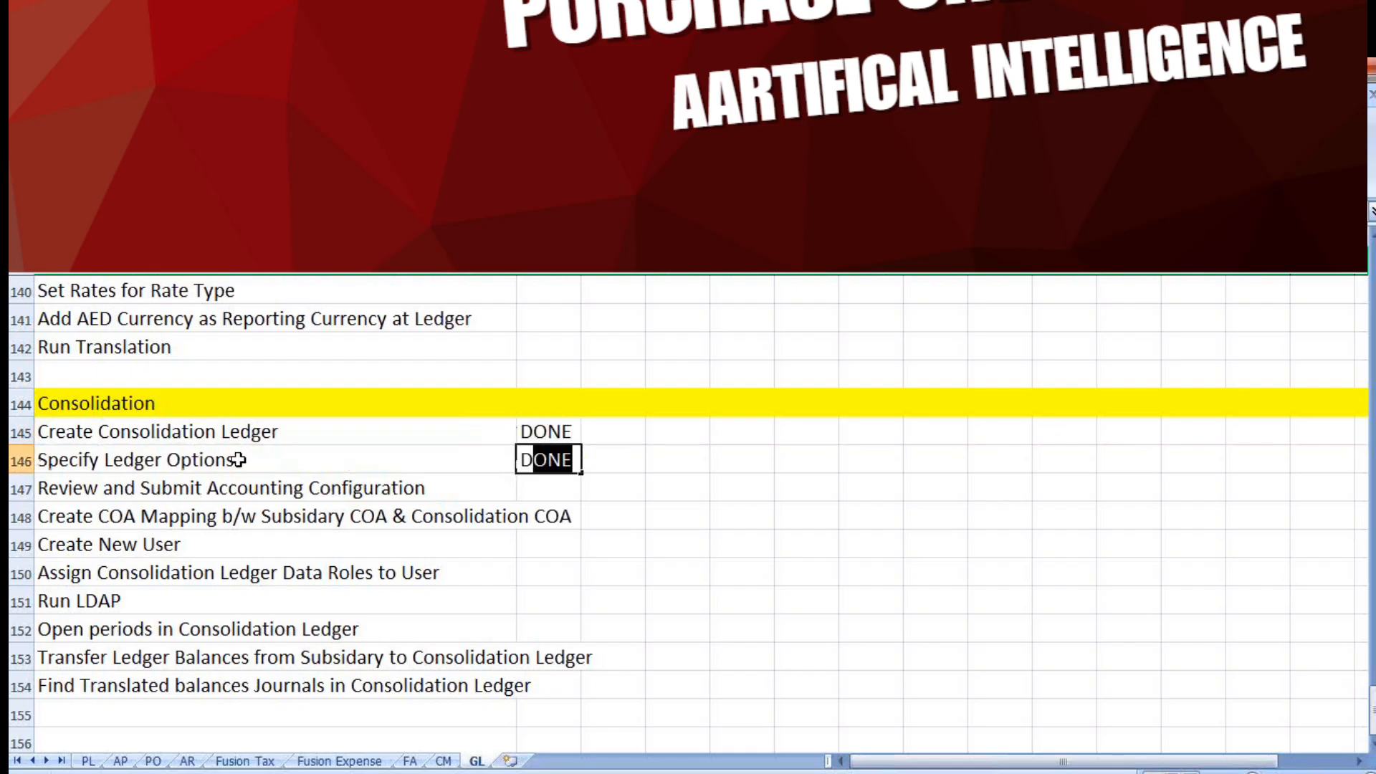
Mark Review and Submit Accounting Configuration as DONE and select the Create COA Mapping entry in the checklist
left_click(272, 487)
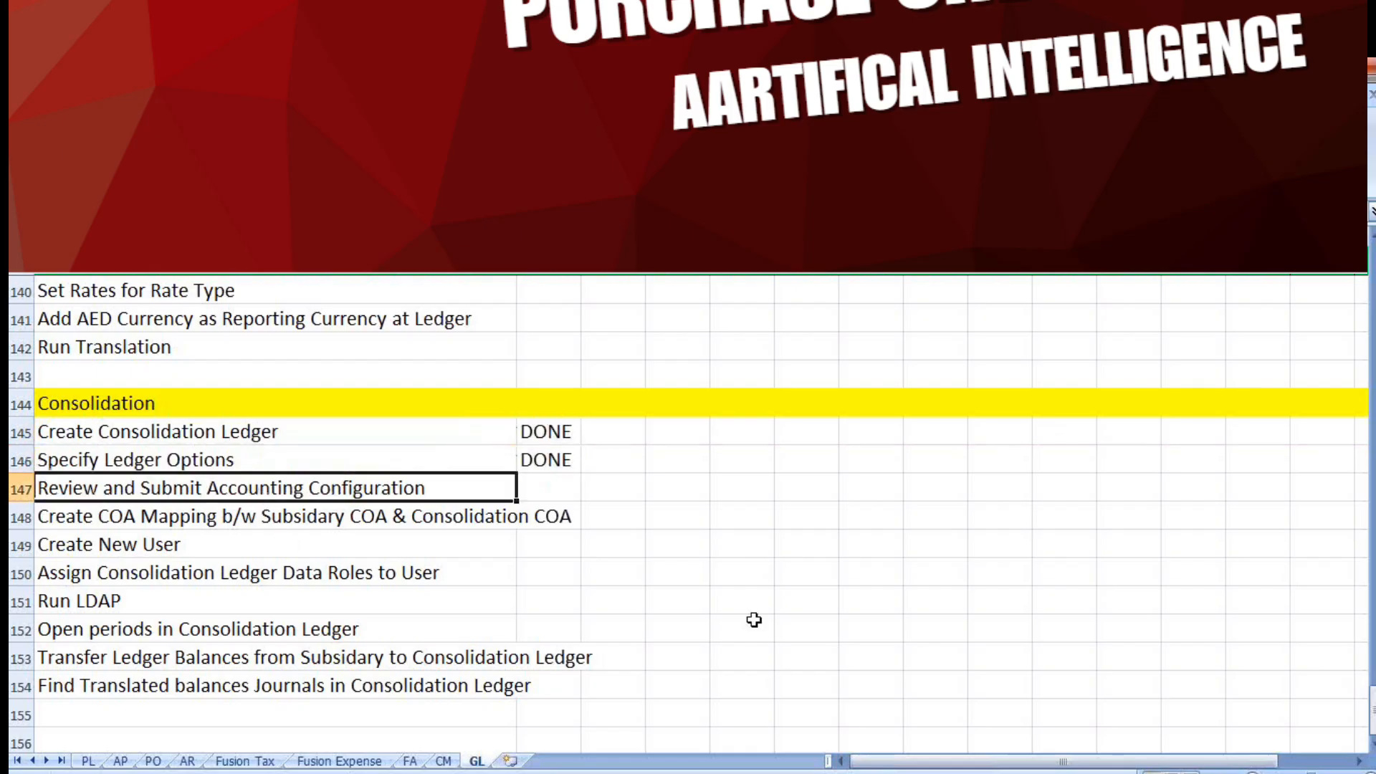
key("Tab")
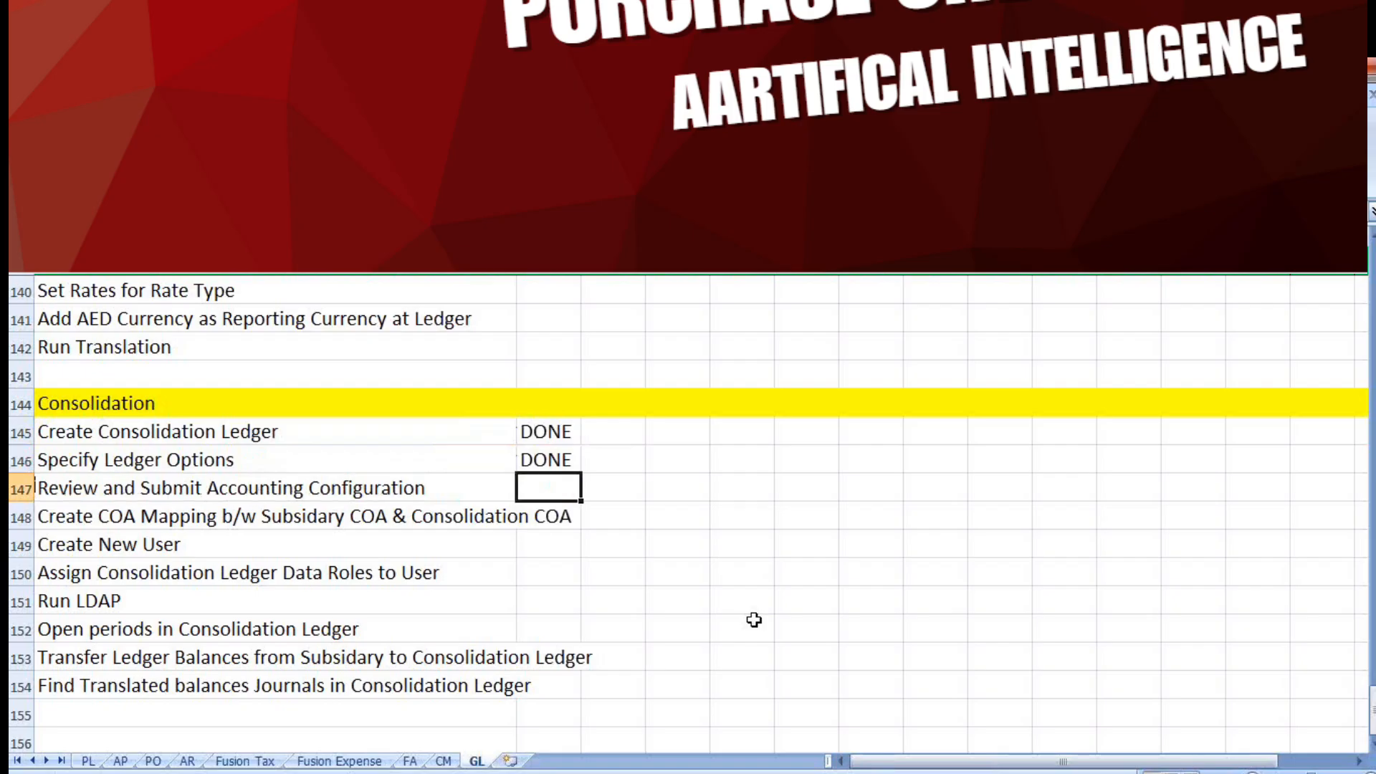
type("D")
key("Tab")
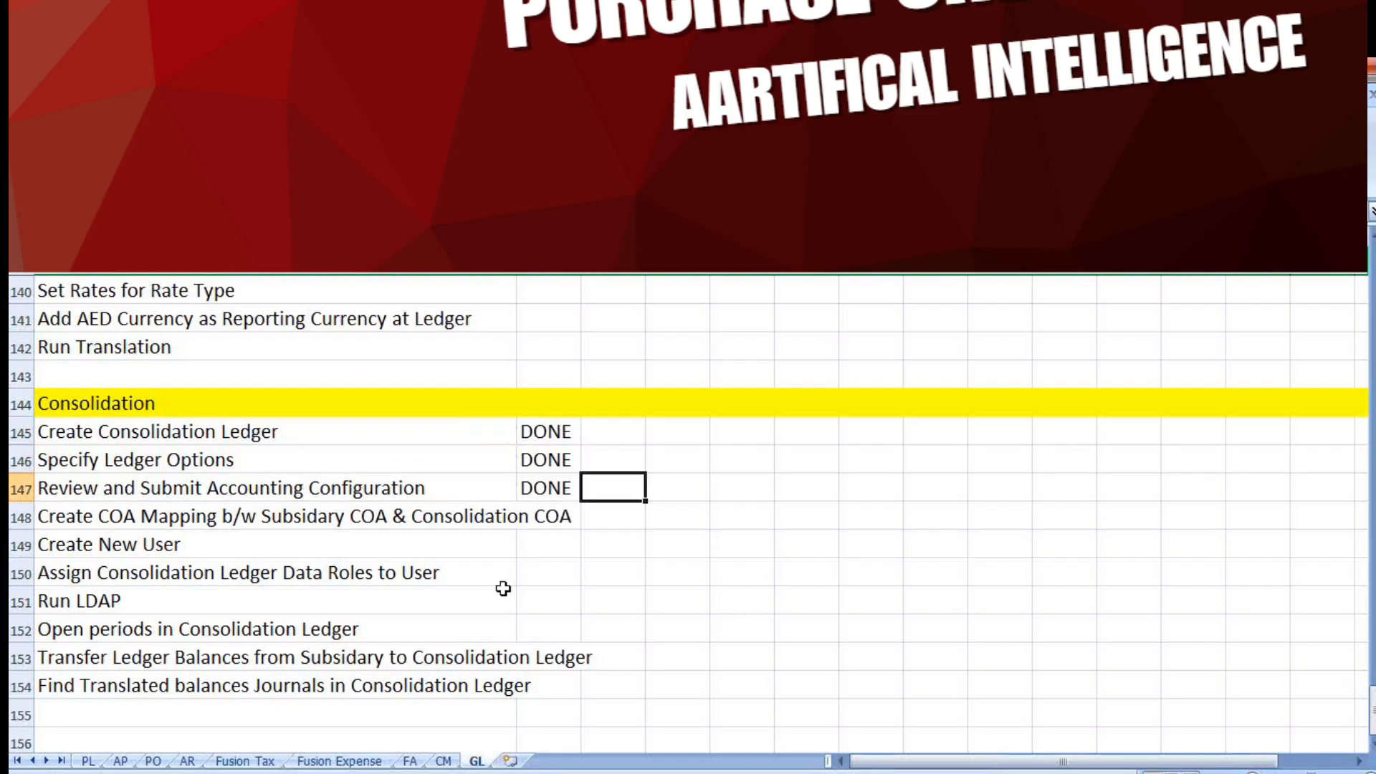
left_click(290, 517)
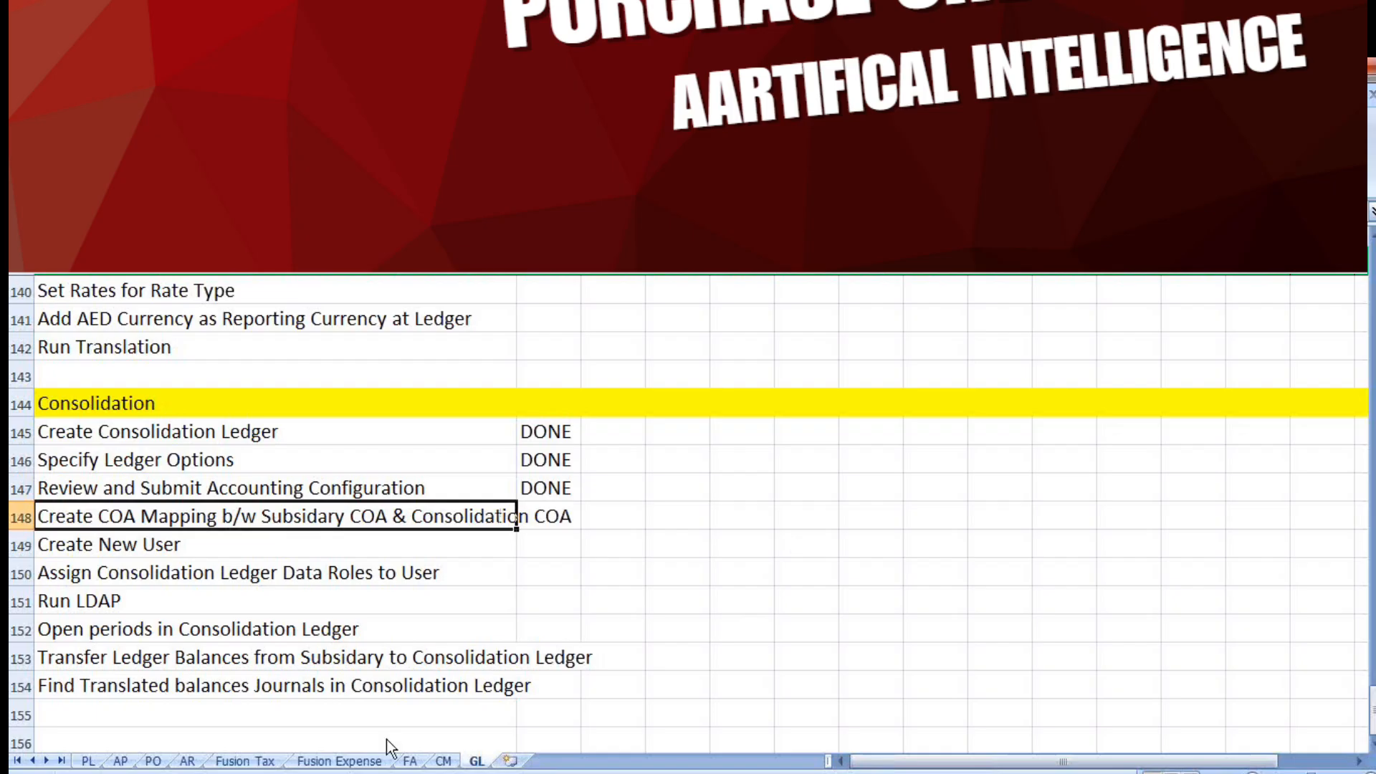
Switch back to Oracle Fusion in Firefox, search the project tasks for "Chart of accounts map", and widen the Task column
key("alt+Tab")
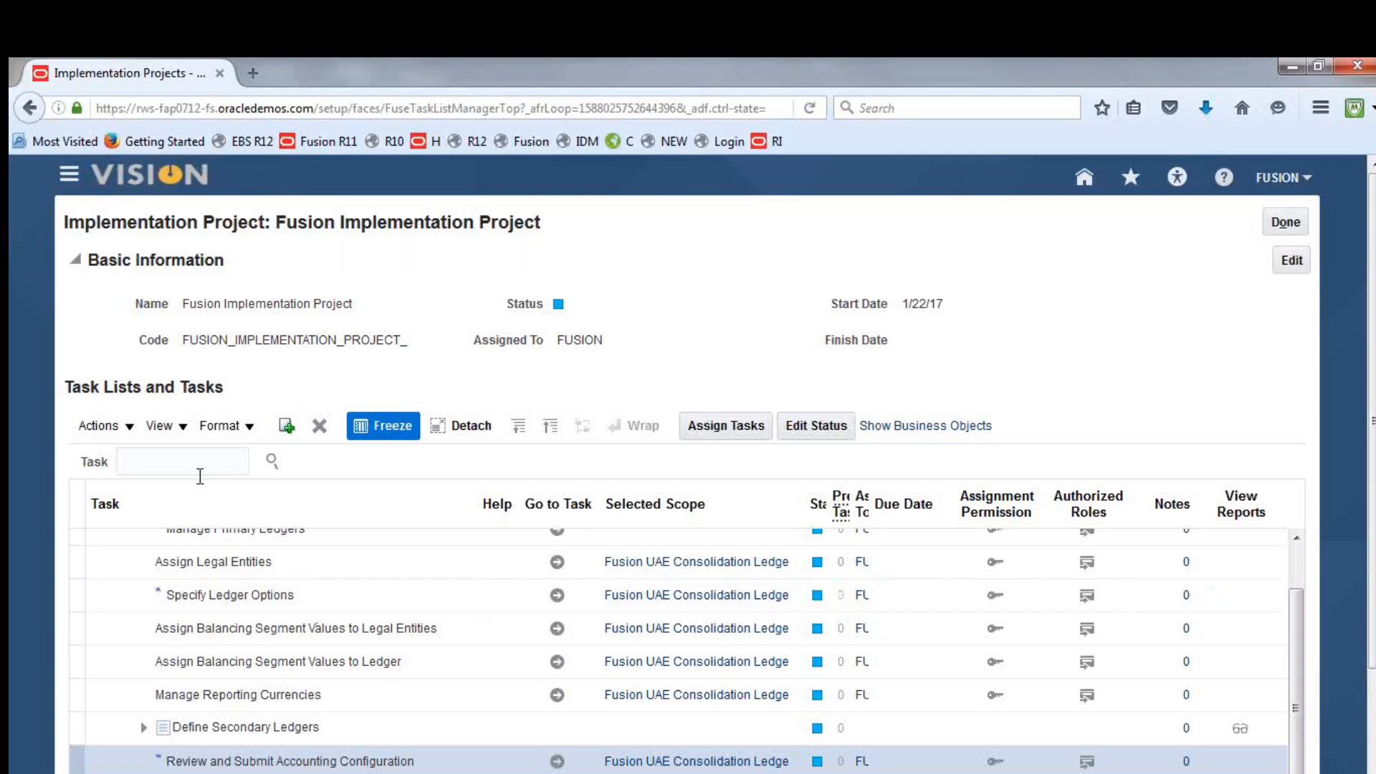
type("Chart of accounts mac")
key("Return")
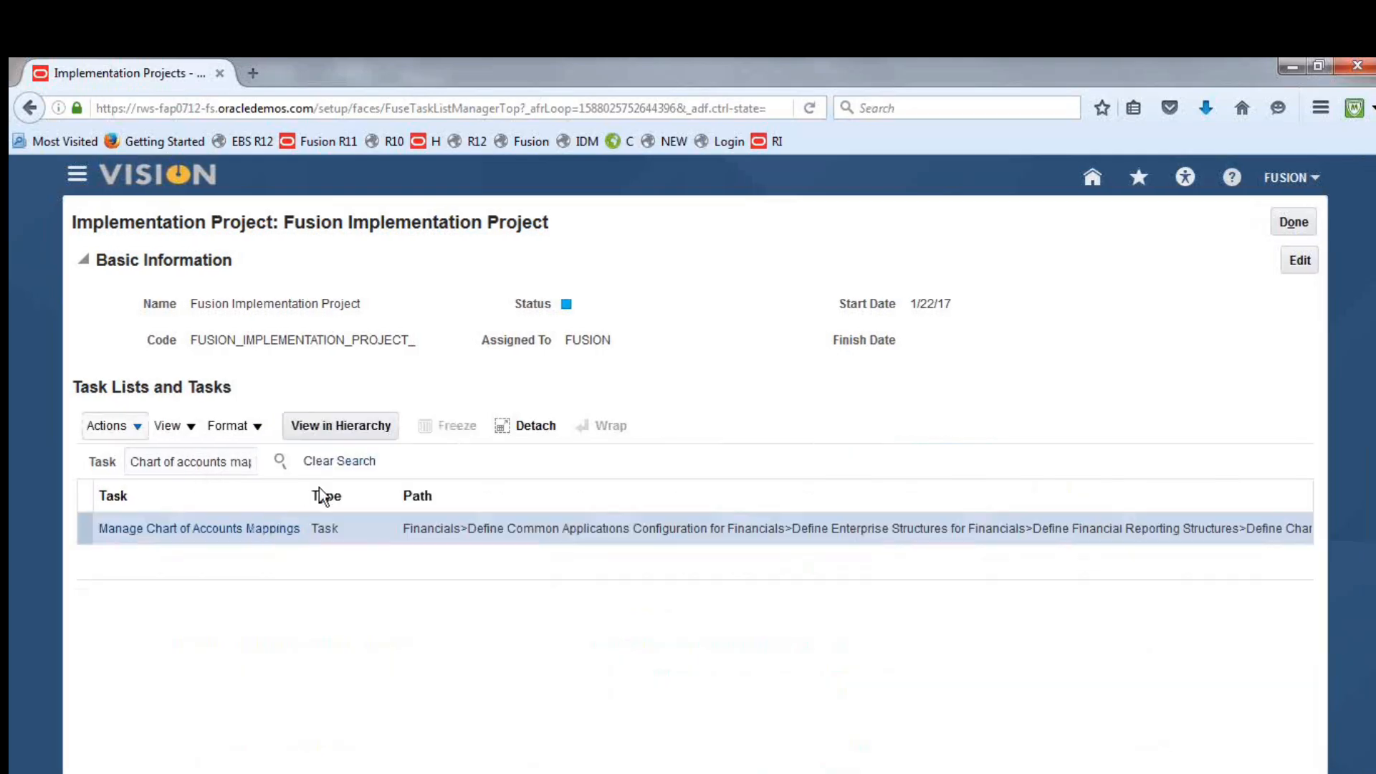
left_click_drag(308, 489, 508, 488)
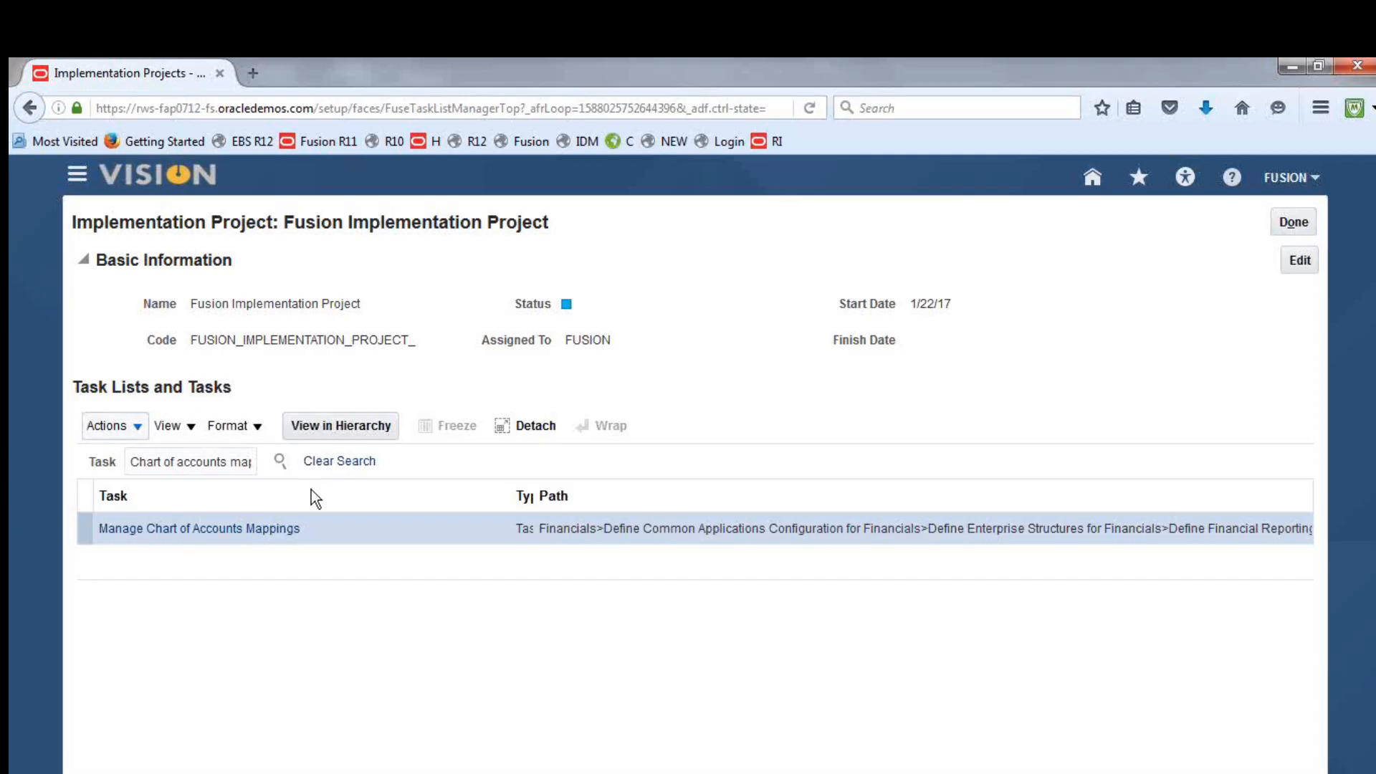
Open the Manage Chart of Accounts Mappings task under Define Chart of Accounts and start a new mapping
left_click(148, 530)
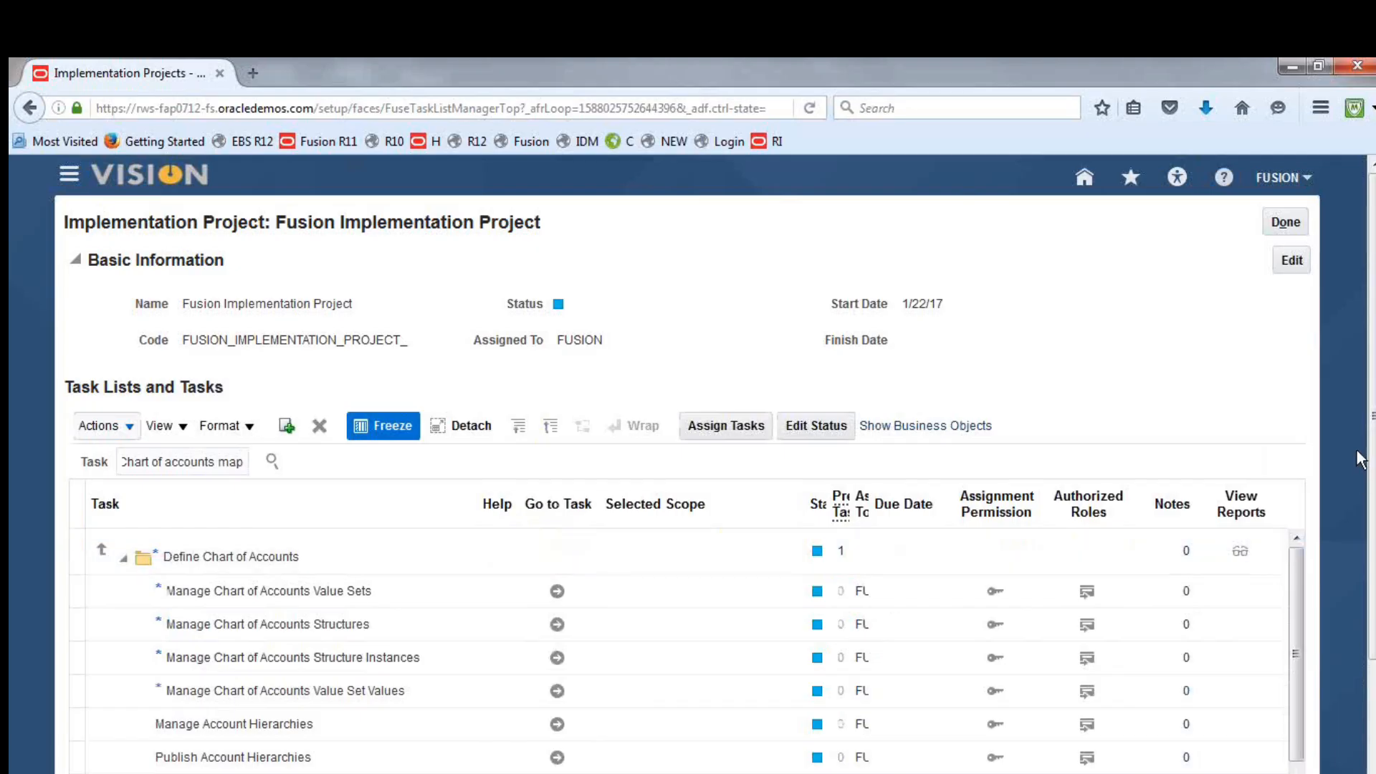
scroll(1369, 411, "down", 3)
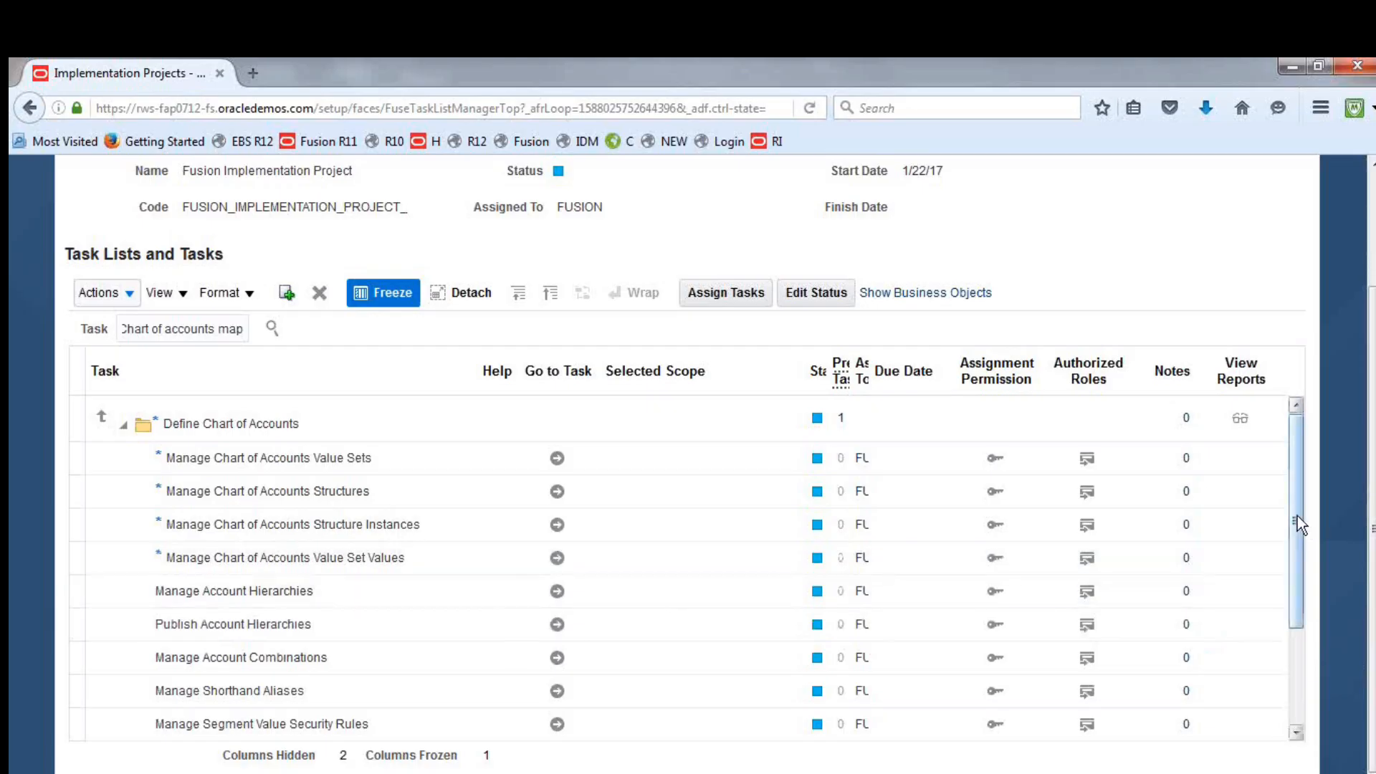
left_click_drag(1297, 522, 1312, 642)
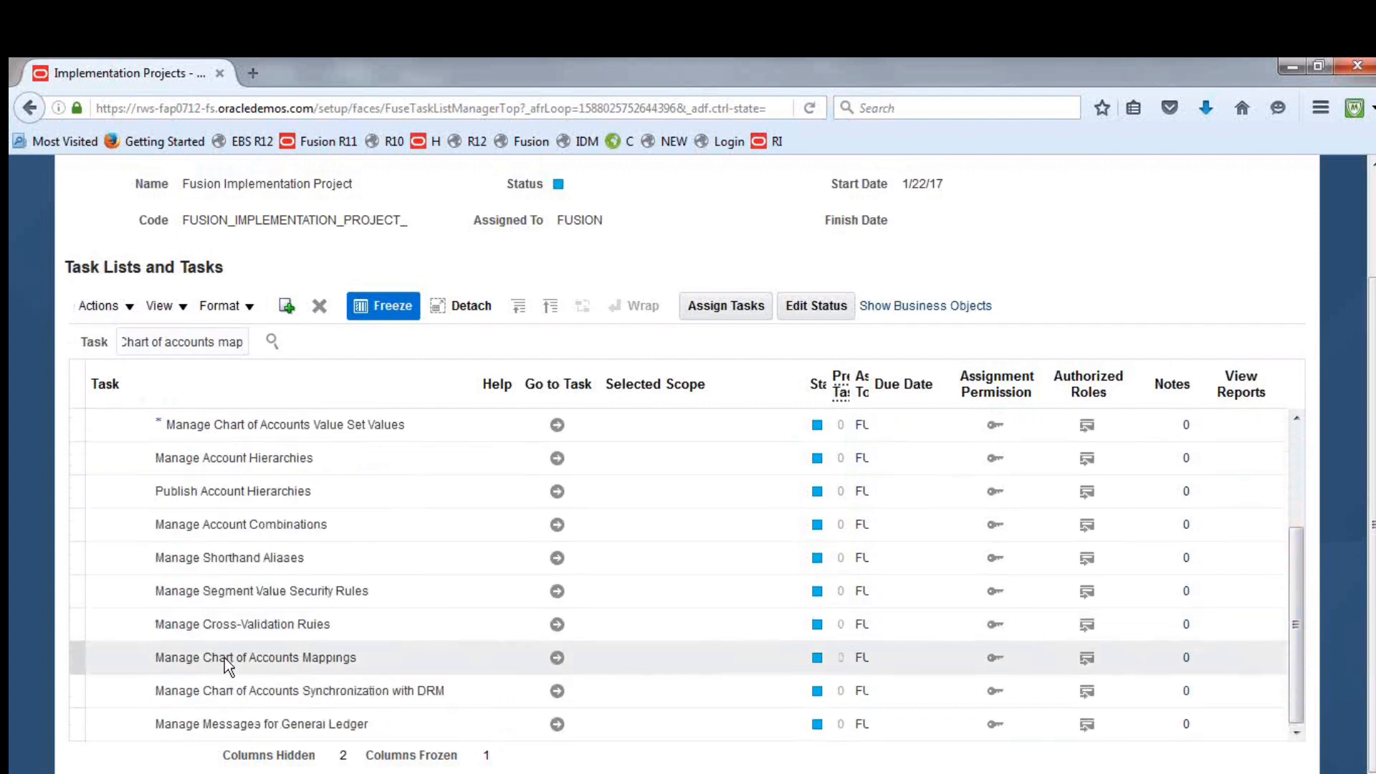
left_click(72, 660)
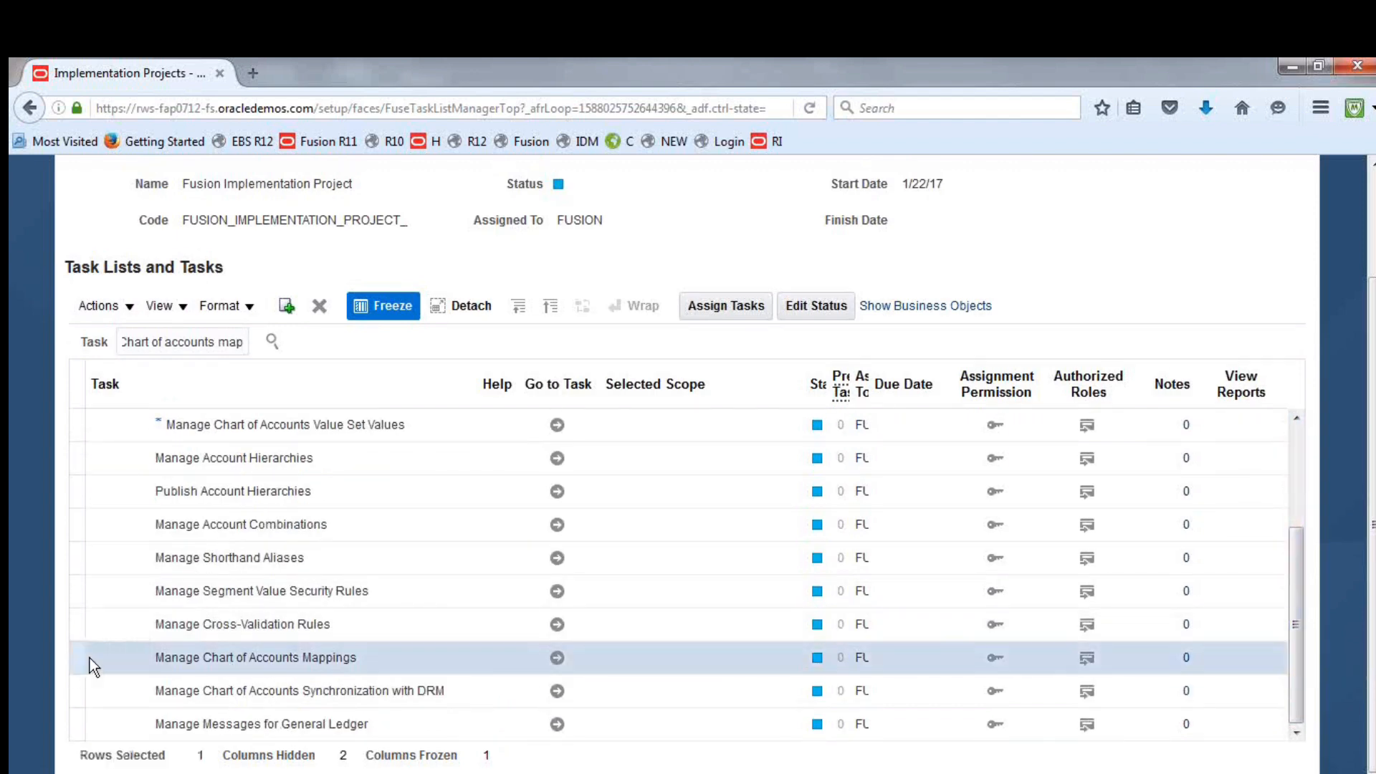
left_click(557, 658)
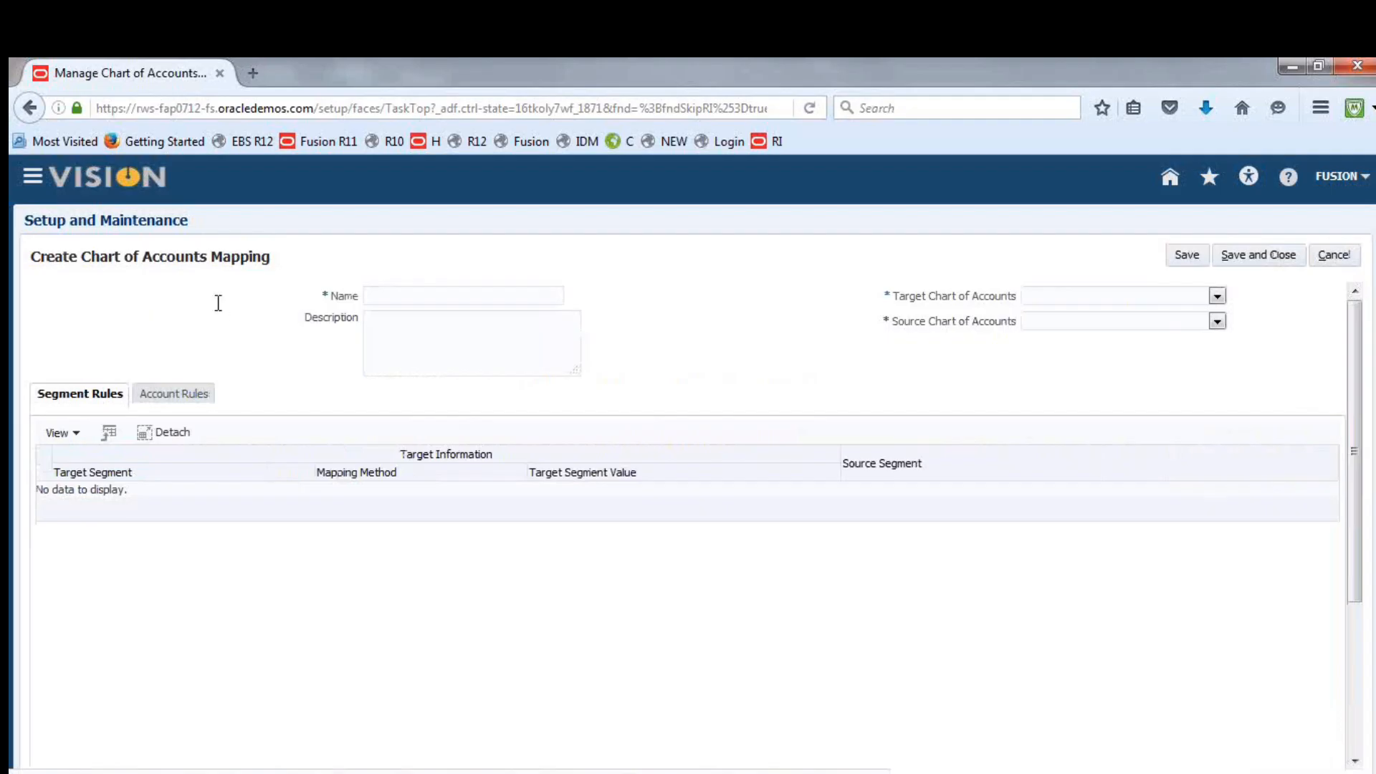
Name the new chart of accounts mapping "Fusion SCOA and CCOA Mapping"
left_click(440, 300)
type("Fusion SCOA and CCOA Mapping")
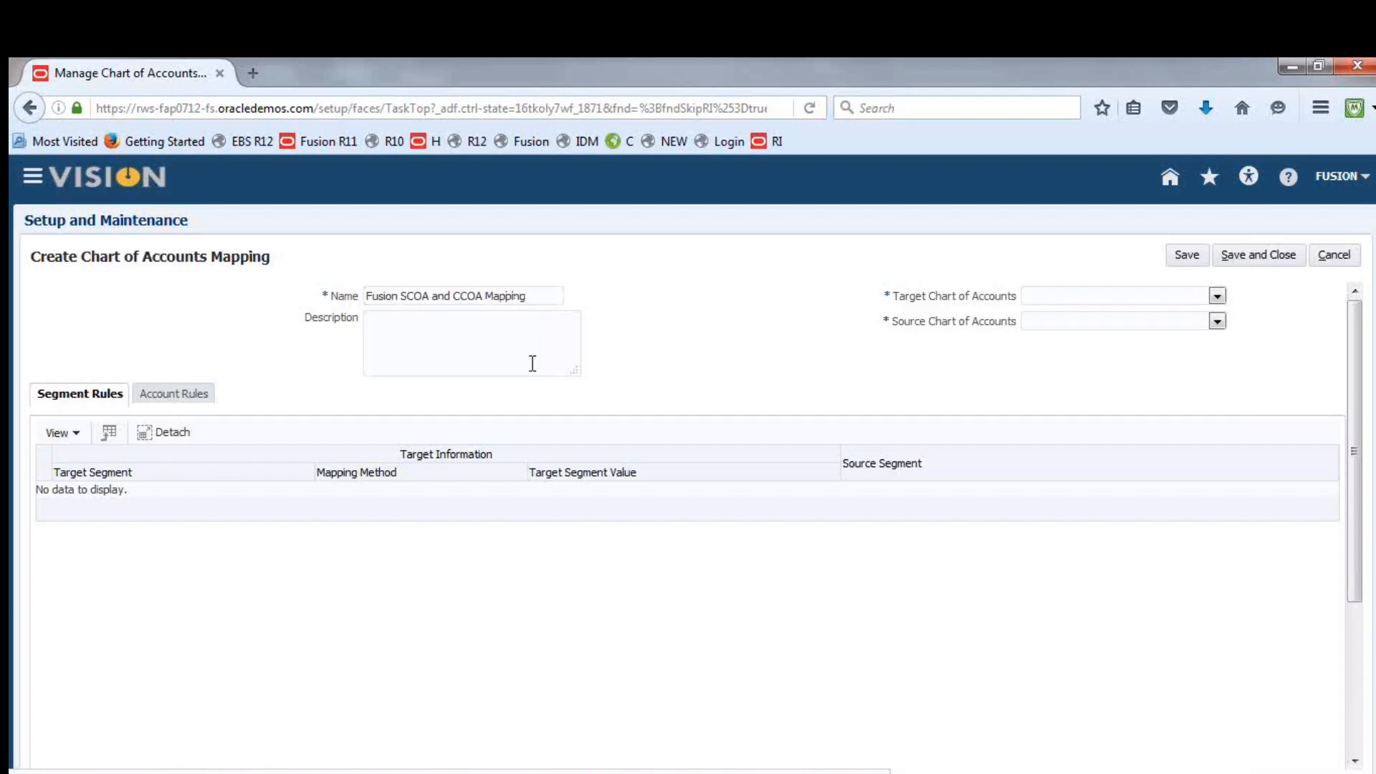
Copy the mapping name "Fusion SCOA and CCOA Mapping" into the description
left_click_drag(401, 296, 423, 298)
left_click(461, 299)
left_click_drag(457, 296, 341, 301)
key("ctrl+c")
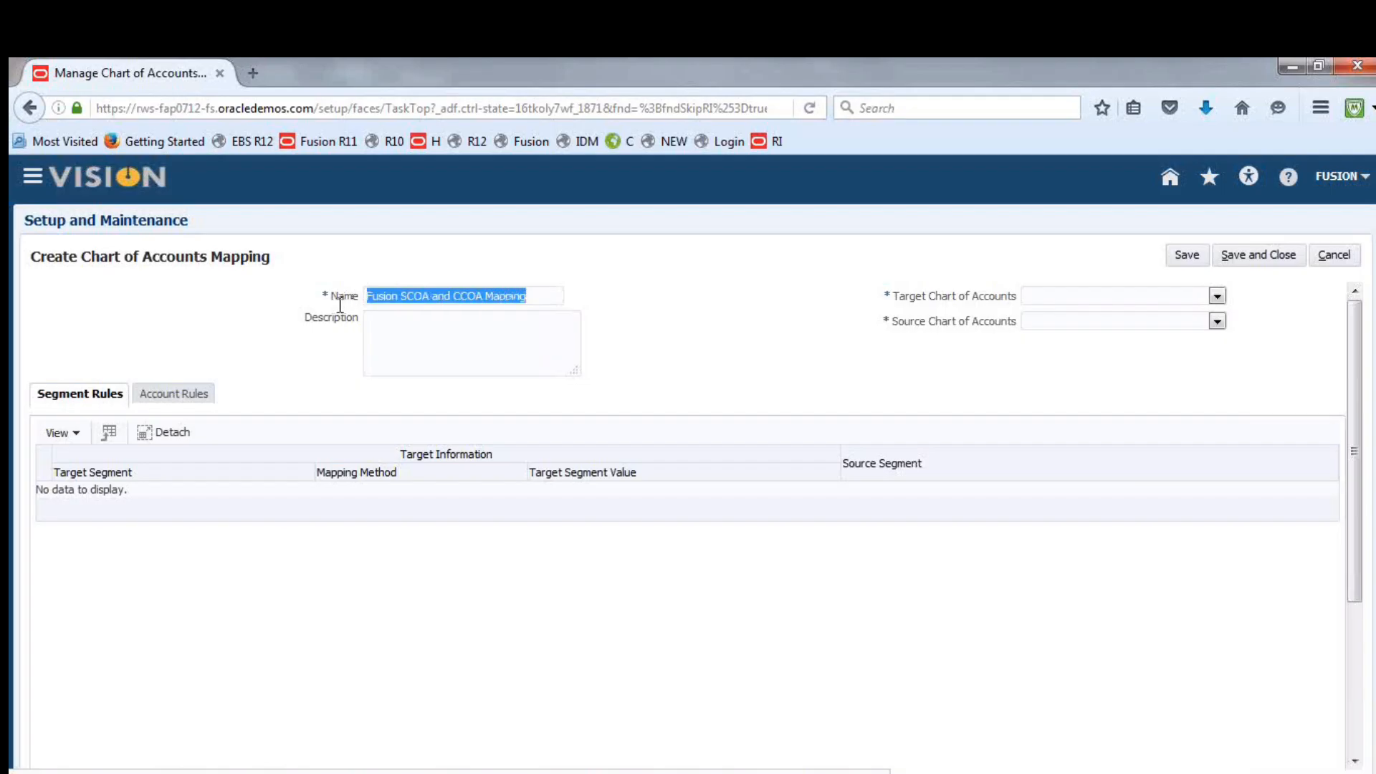
left_click(473, 363)
key("ctrl+v")
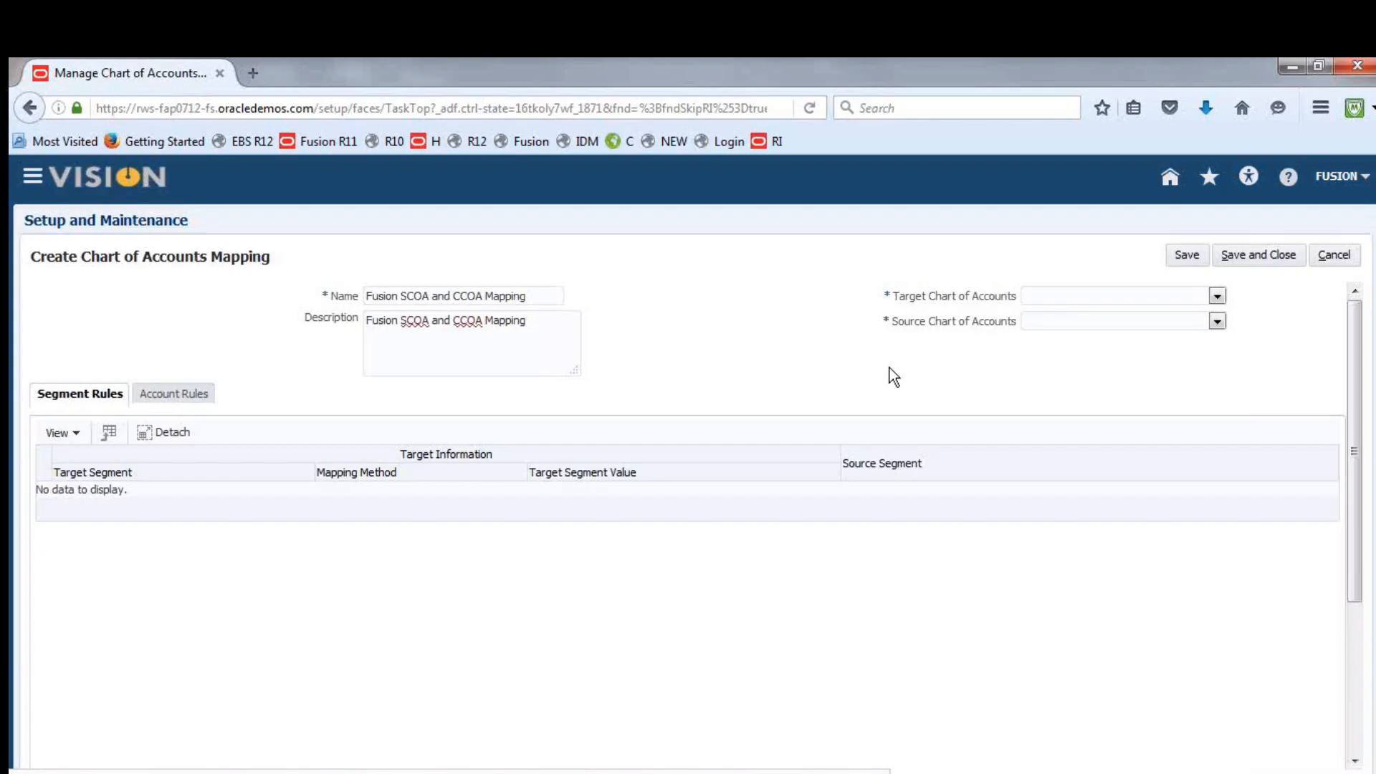
Set both the target and the source chart of accounts to Fusion Accounting Flexfield Instance
left_click(1217, 297)
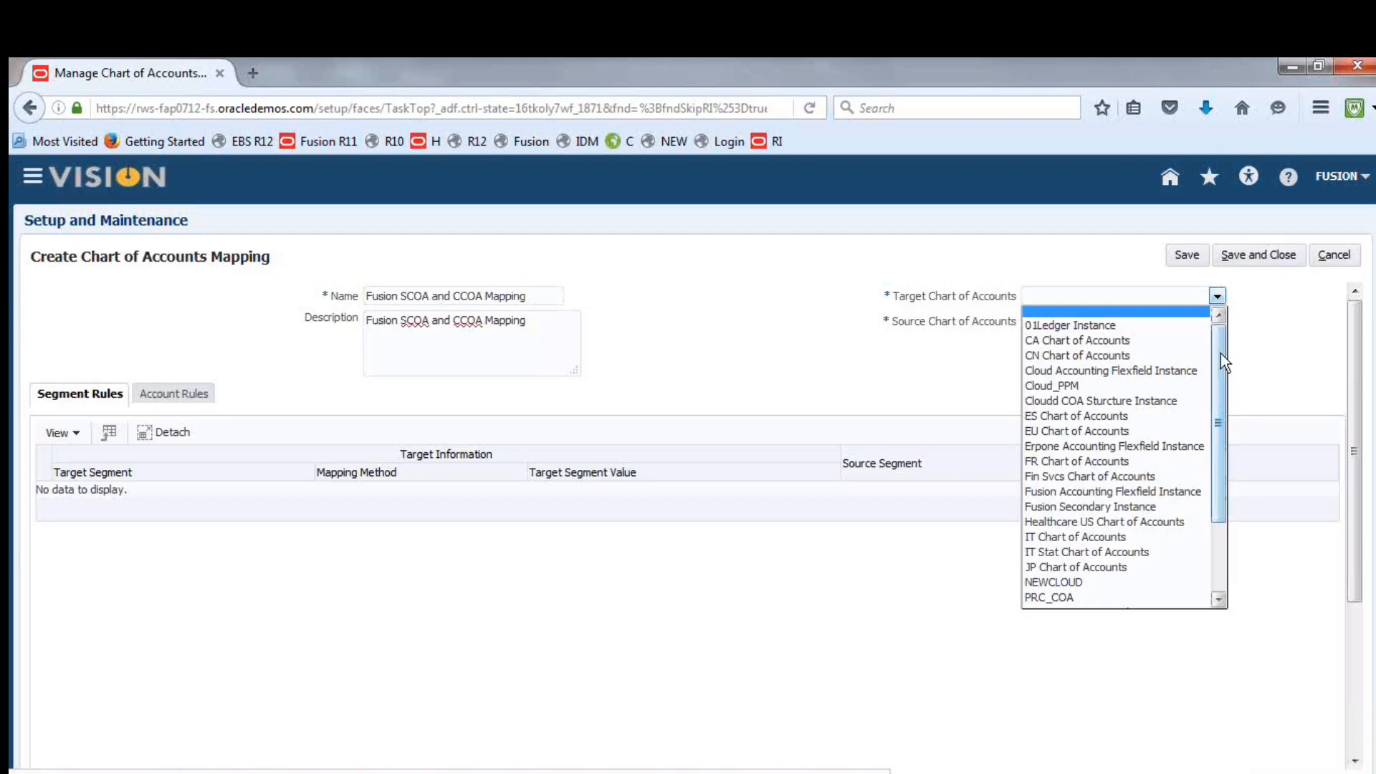
left_click(1111, 492)
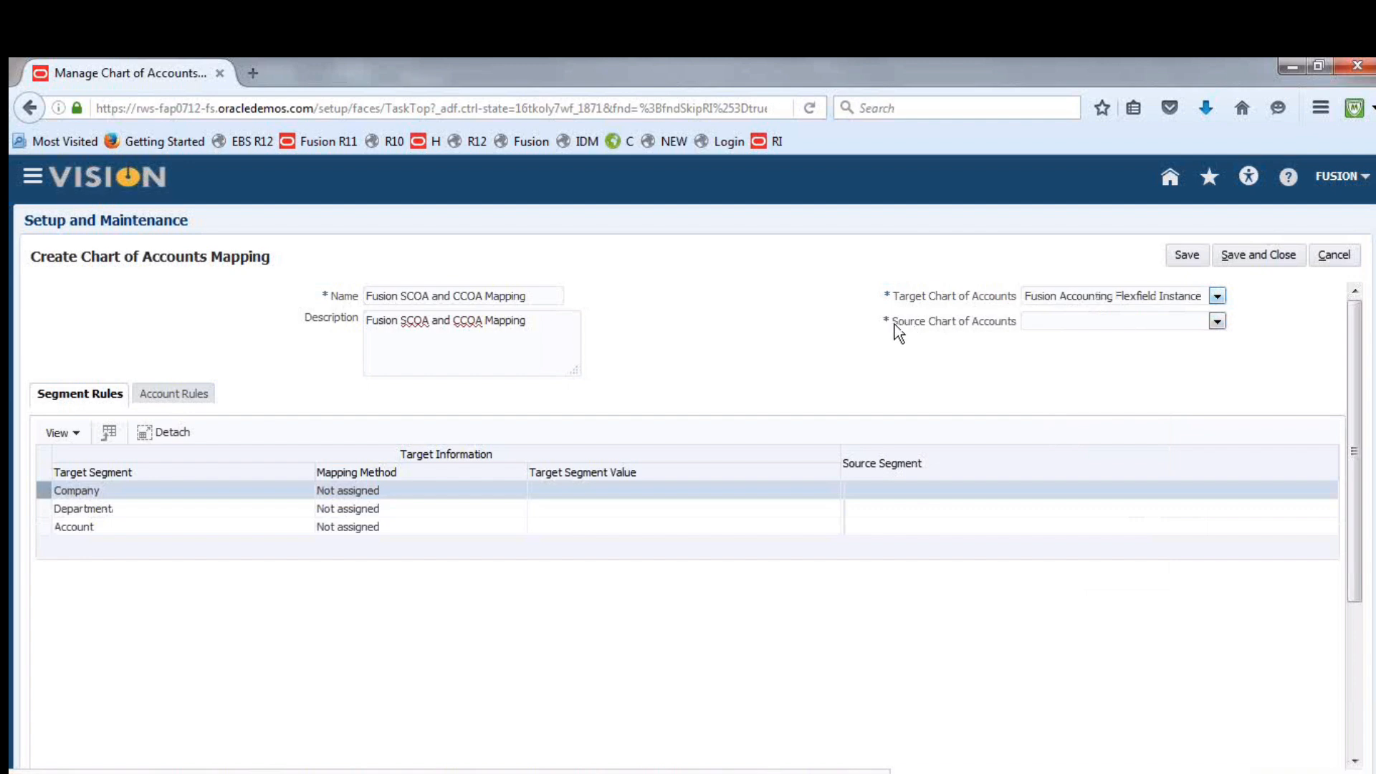
left_click_drag(893, 324, 1009, 321)
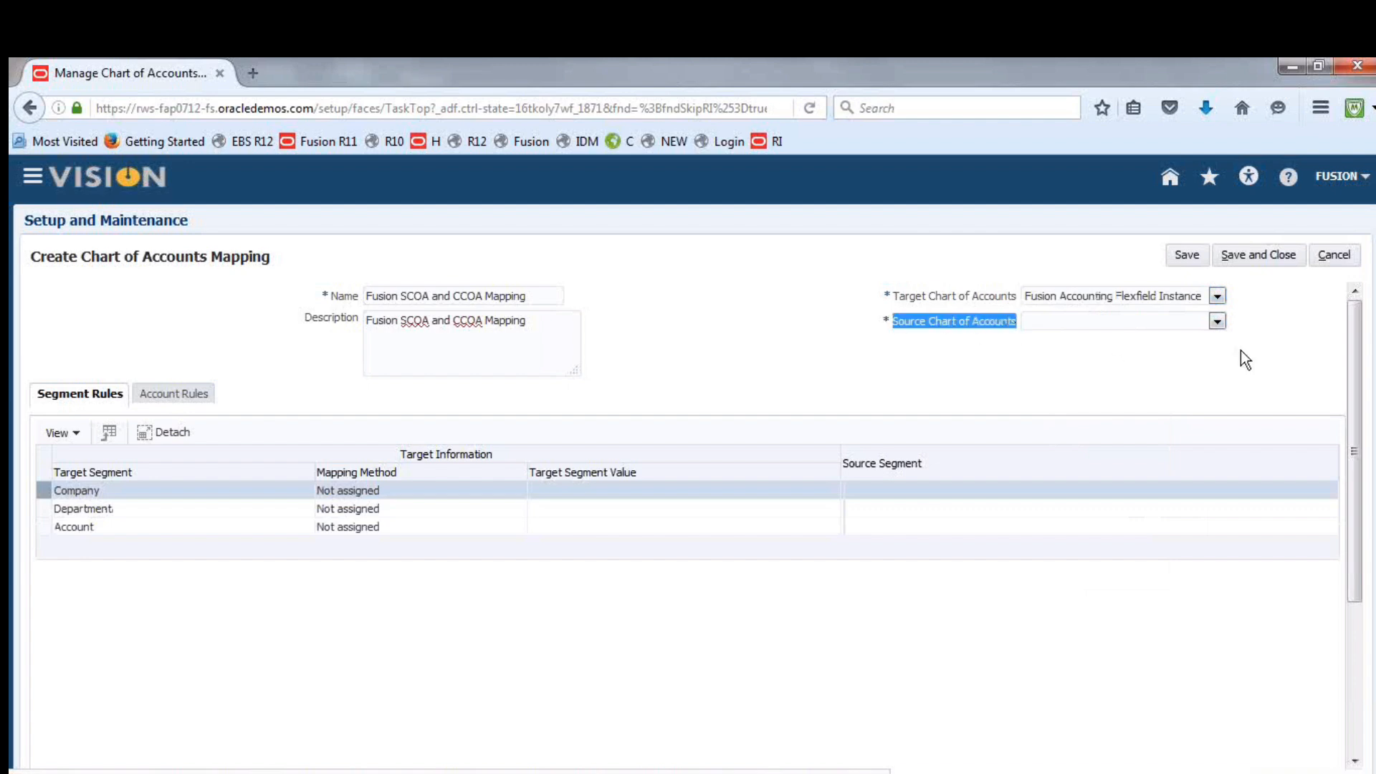
left_click(1216, 321)
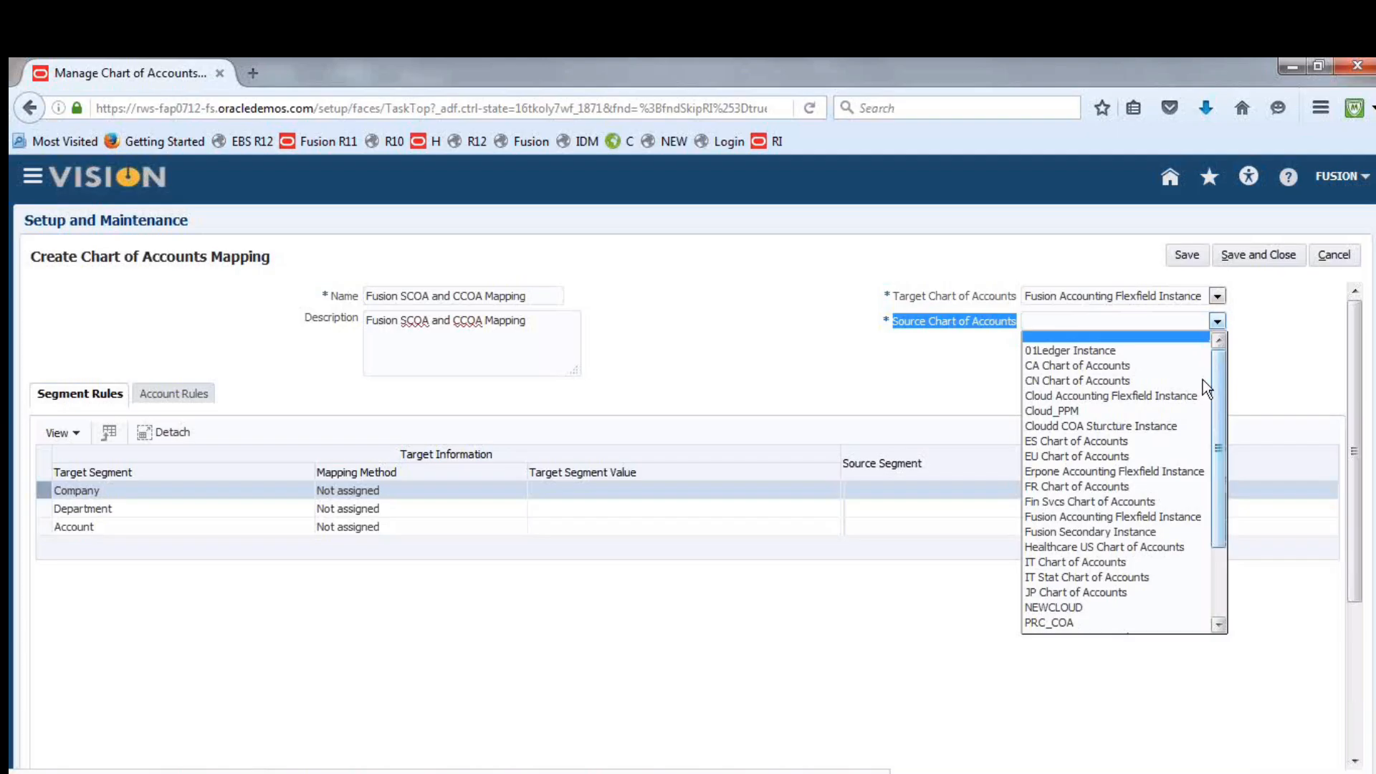
left_click(1155, 517)
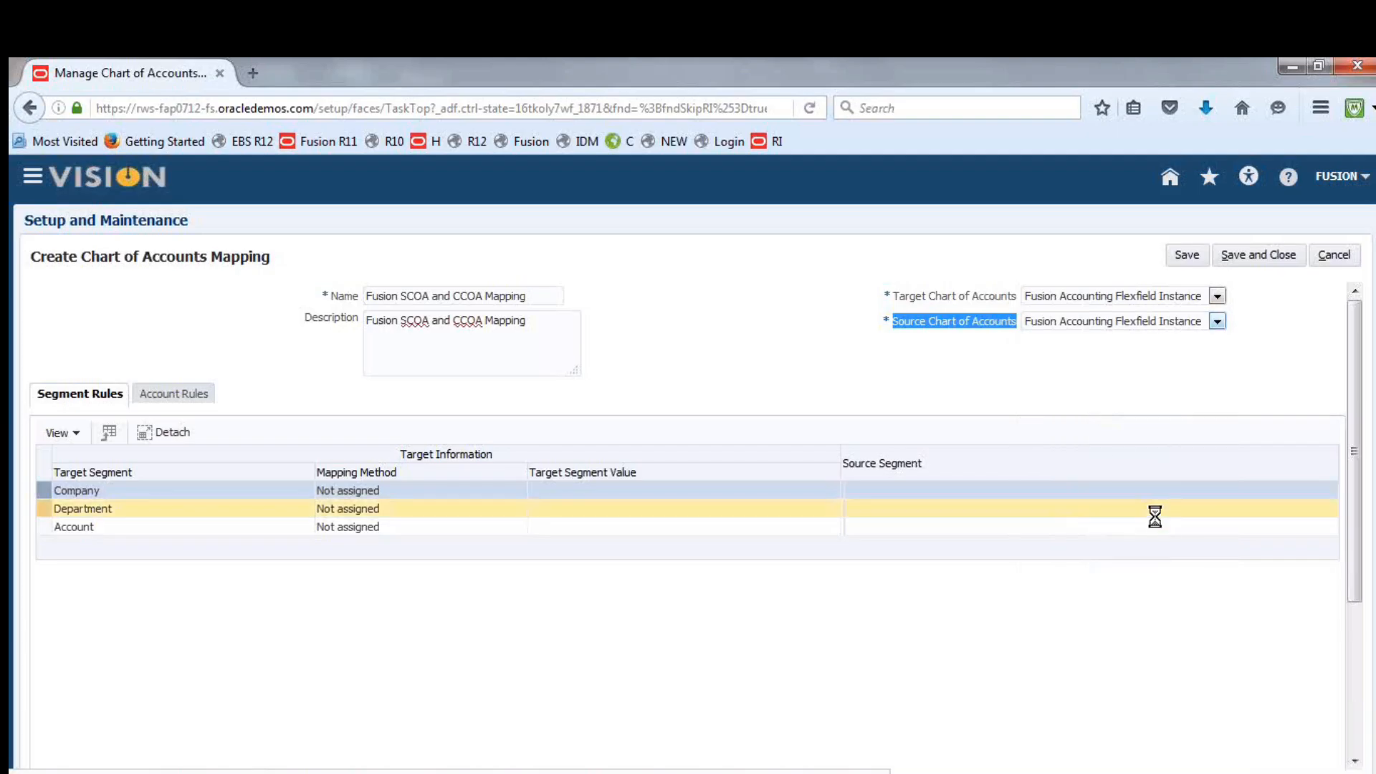
left_click(835, 364)
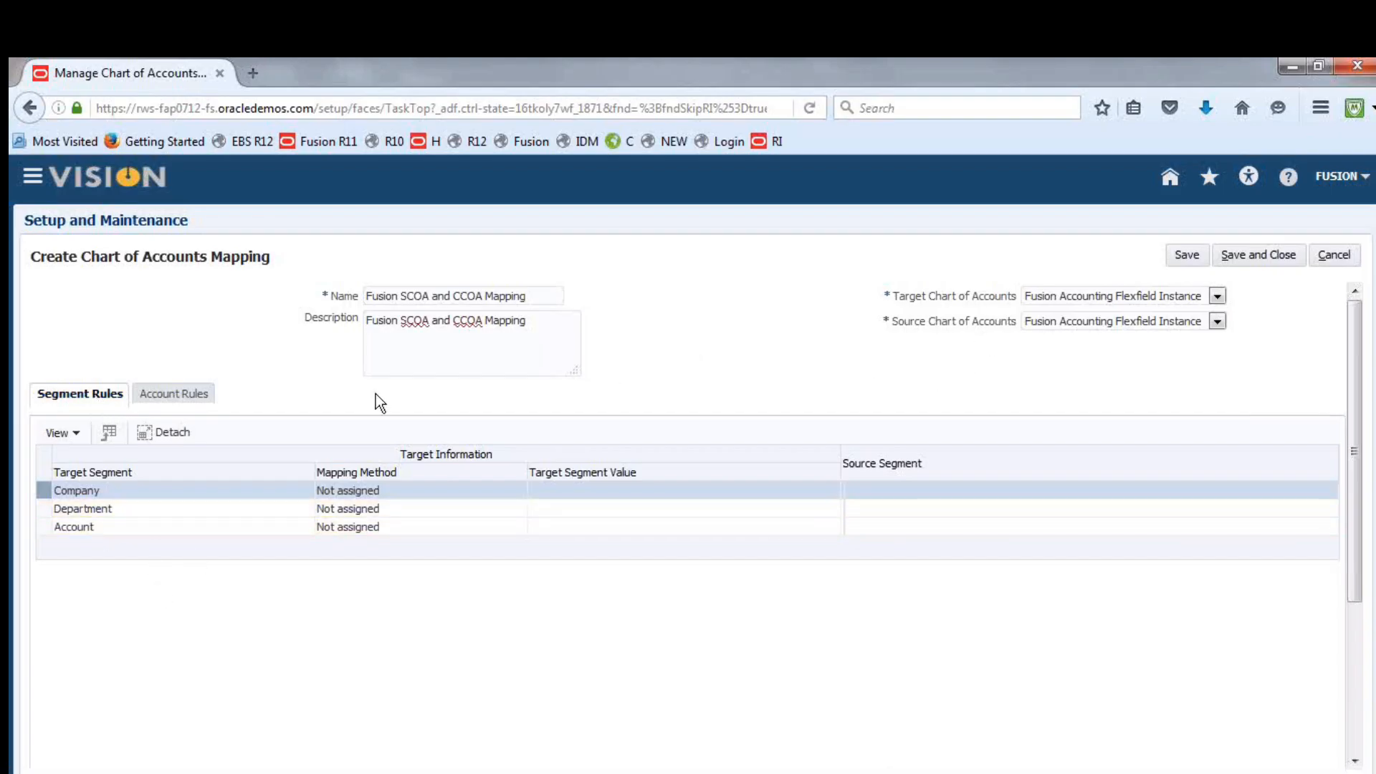
Check the account rules, and set the mapping method of the Company target segment to Copy value from source
left_click(183, 396)
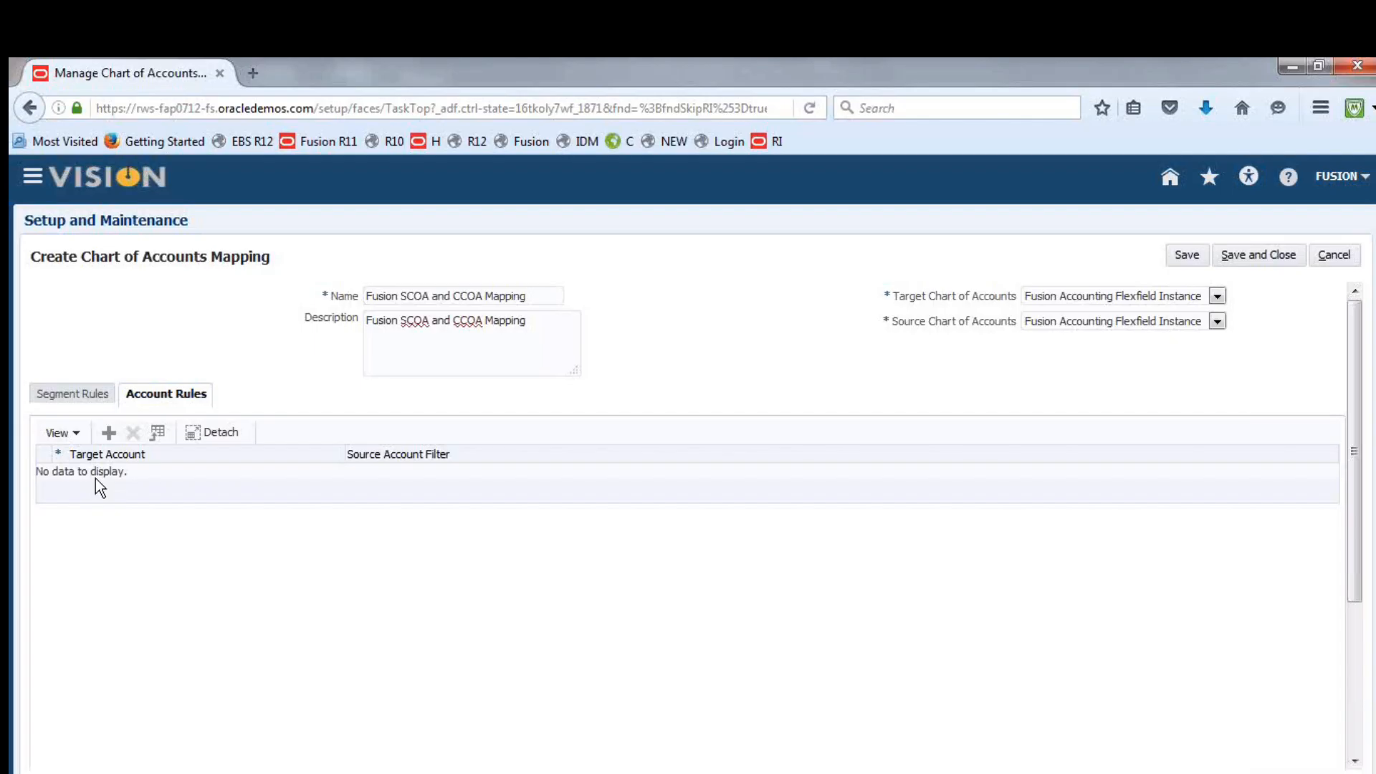
left_click(72, 387)
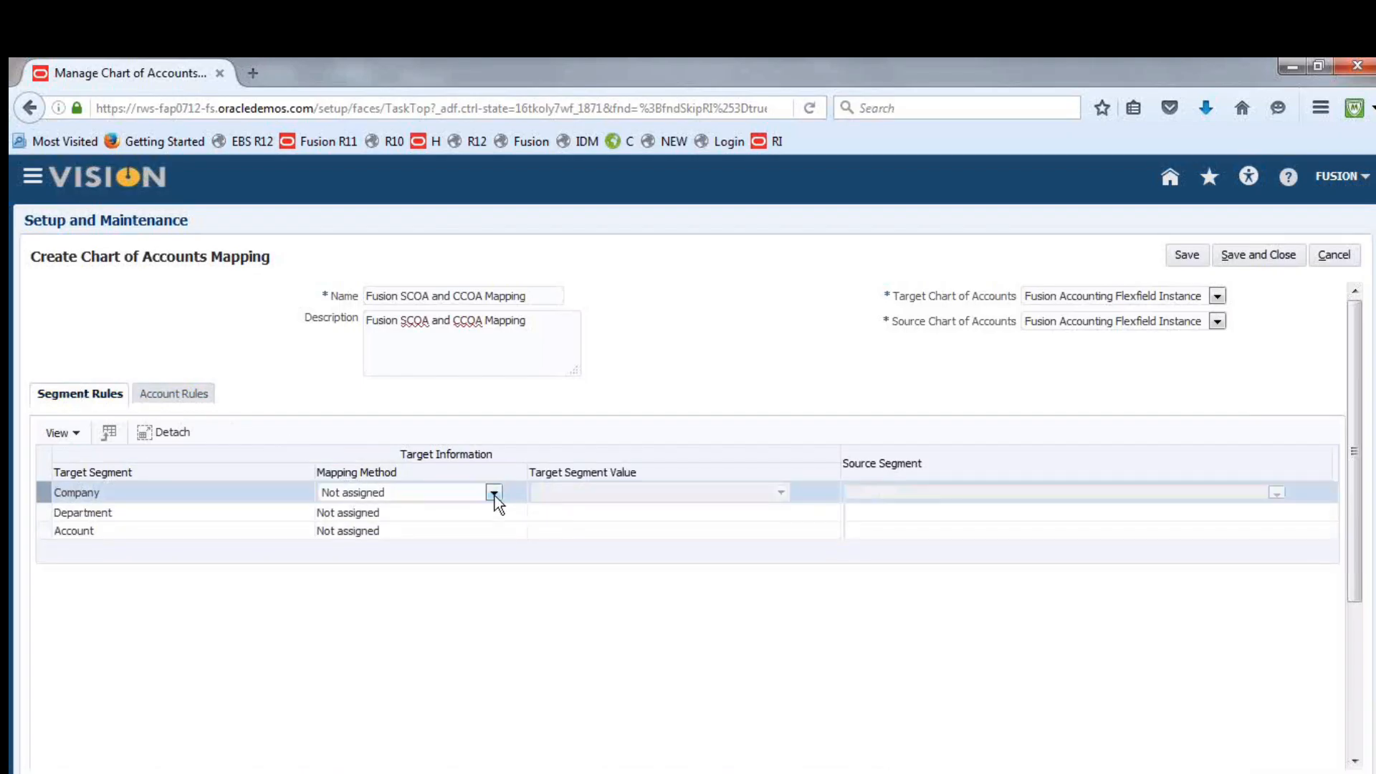
left_click(493, 493)
left_click(445, 510)
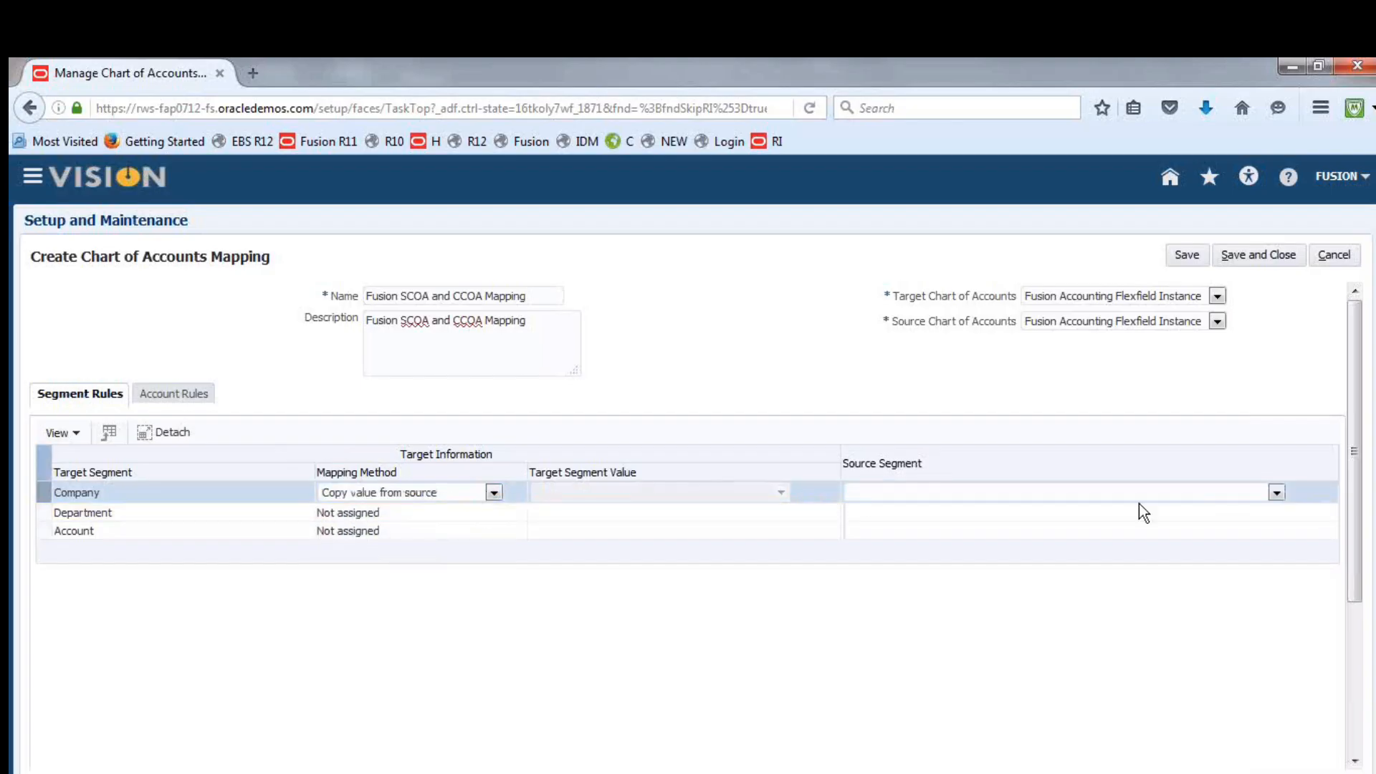
Set Company as the Company segment's source, and map Department with Copy value from source from the Department source segment
left_click(1276, 493)
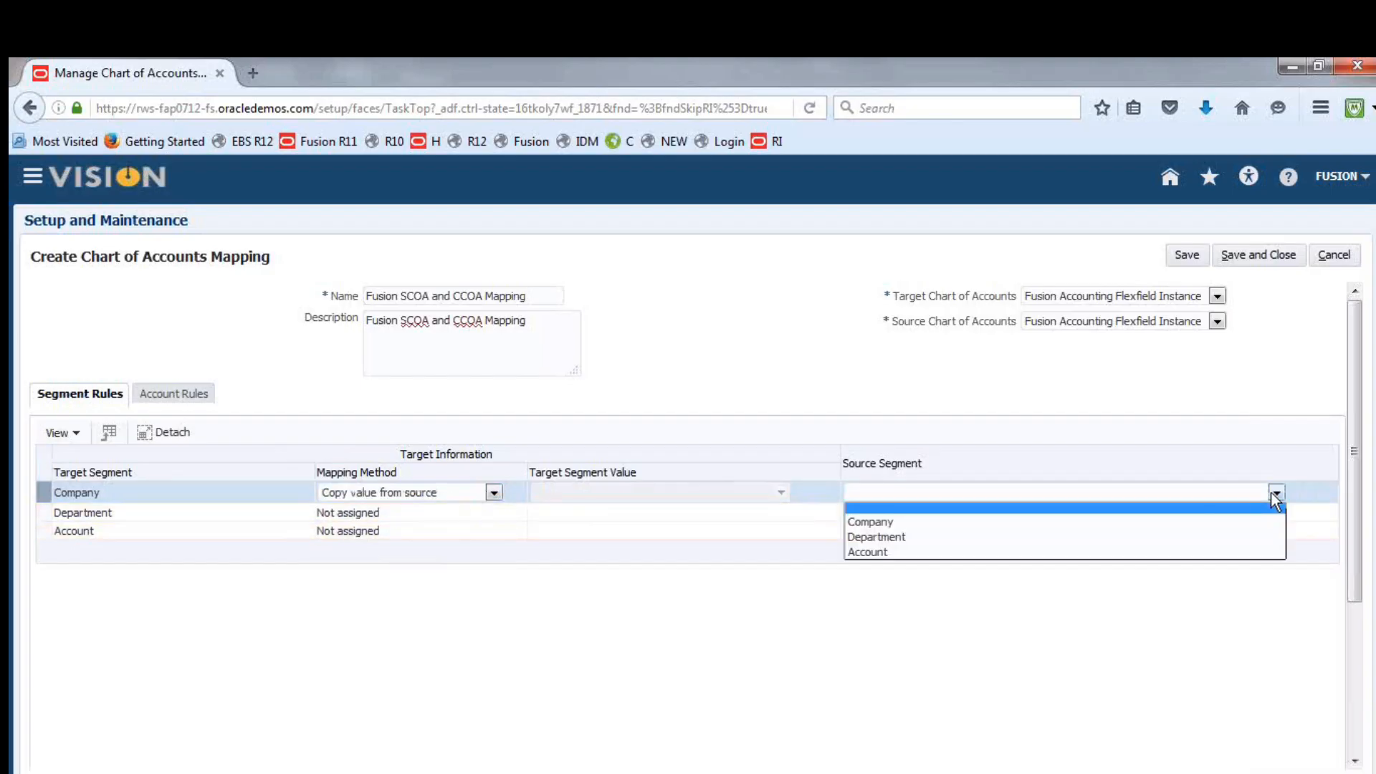
left_click(976, 521)
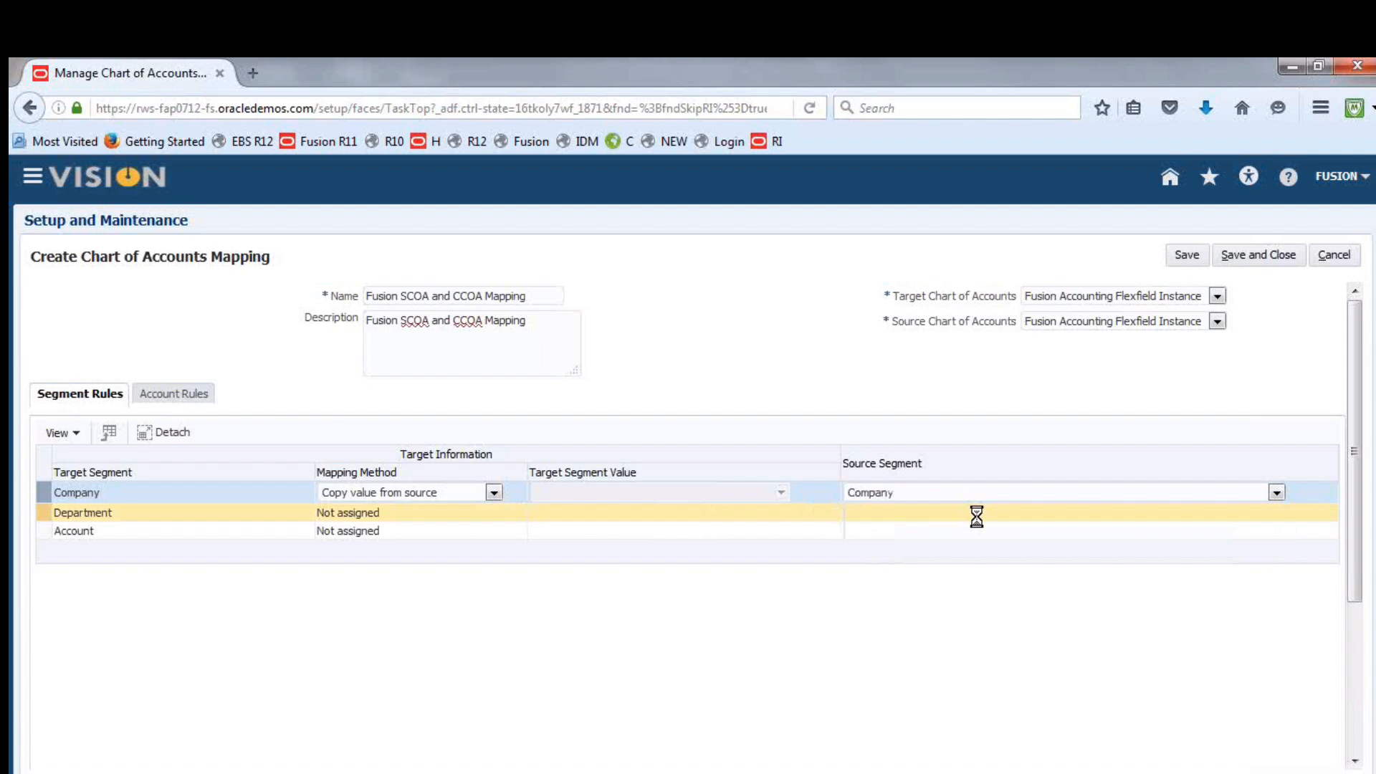
left_click(386, 513)
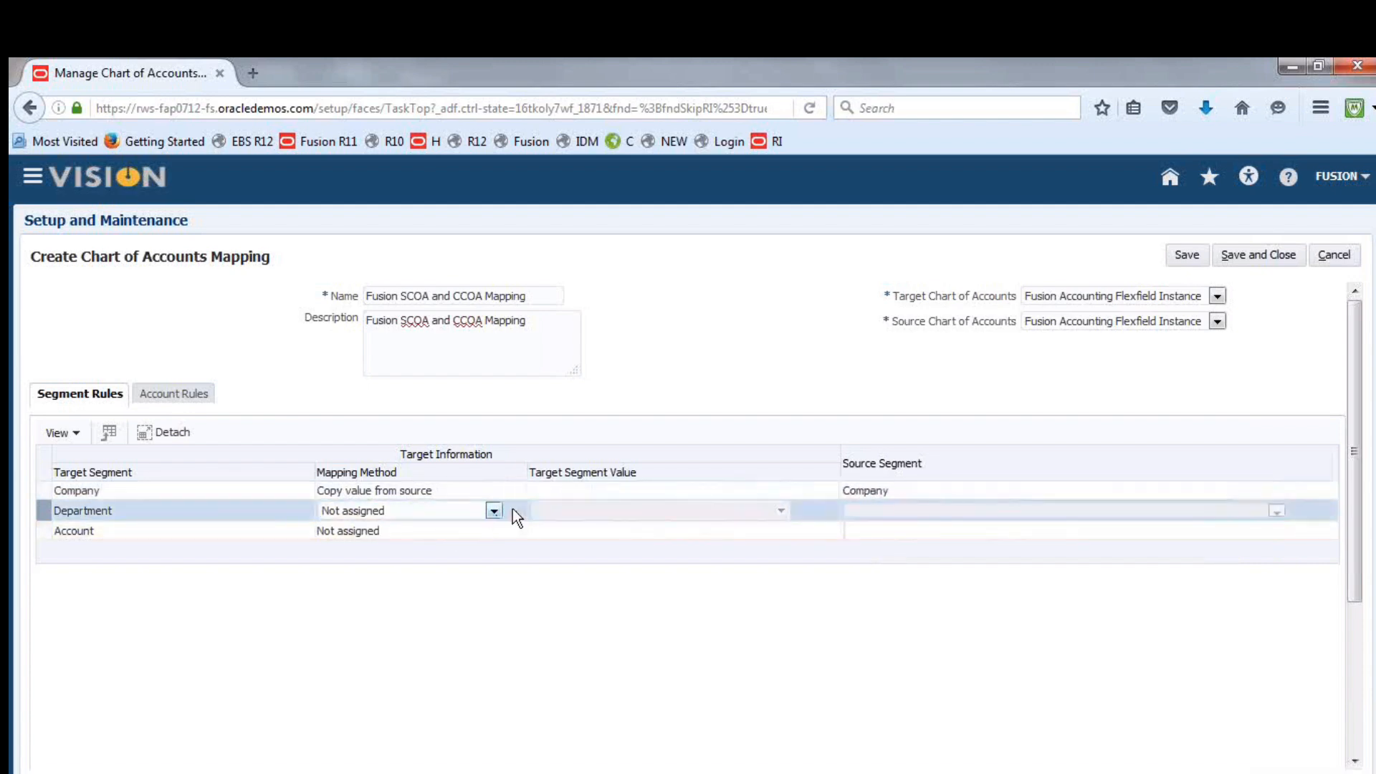
left_click(494, 510)
left_click(440, 531)
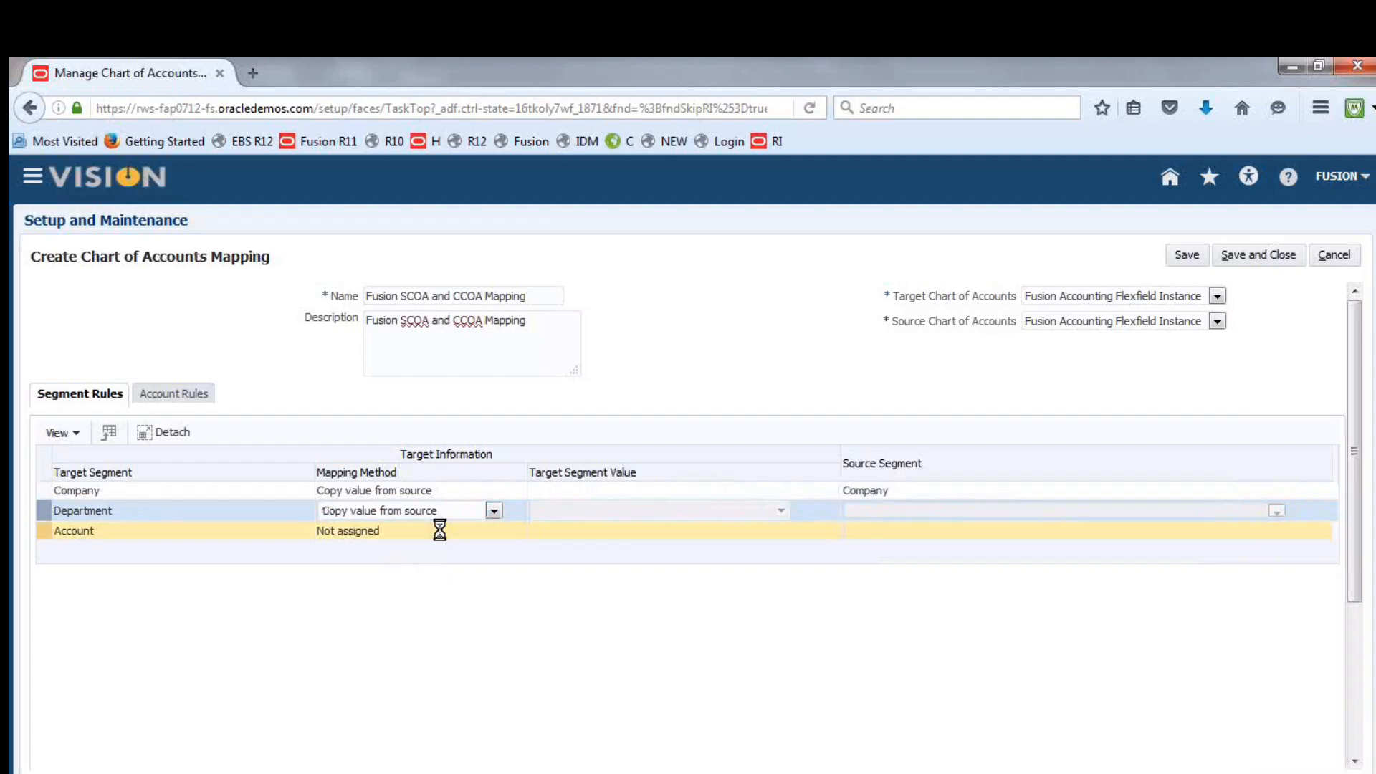
left_click(971, 516)
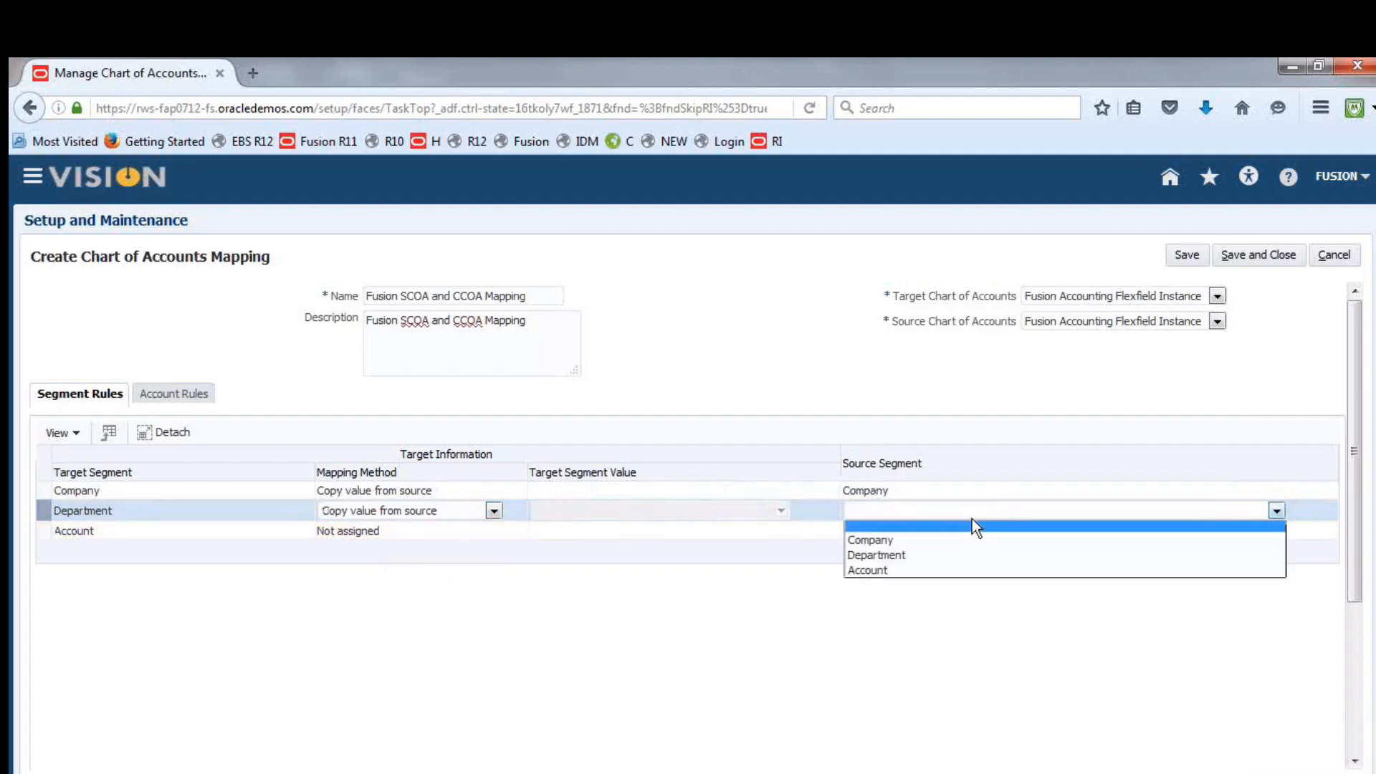
left_click(964, 555)
Map the Account segment with Copy value from source from the Account source segment, then save the mapping and leave the mappings page
left_click(448, 530)
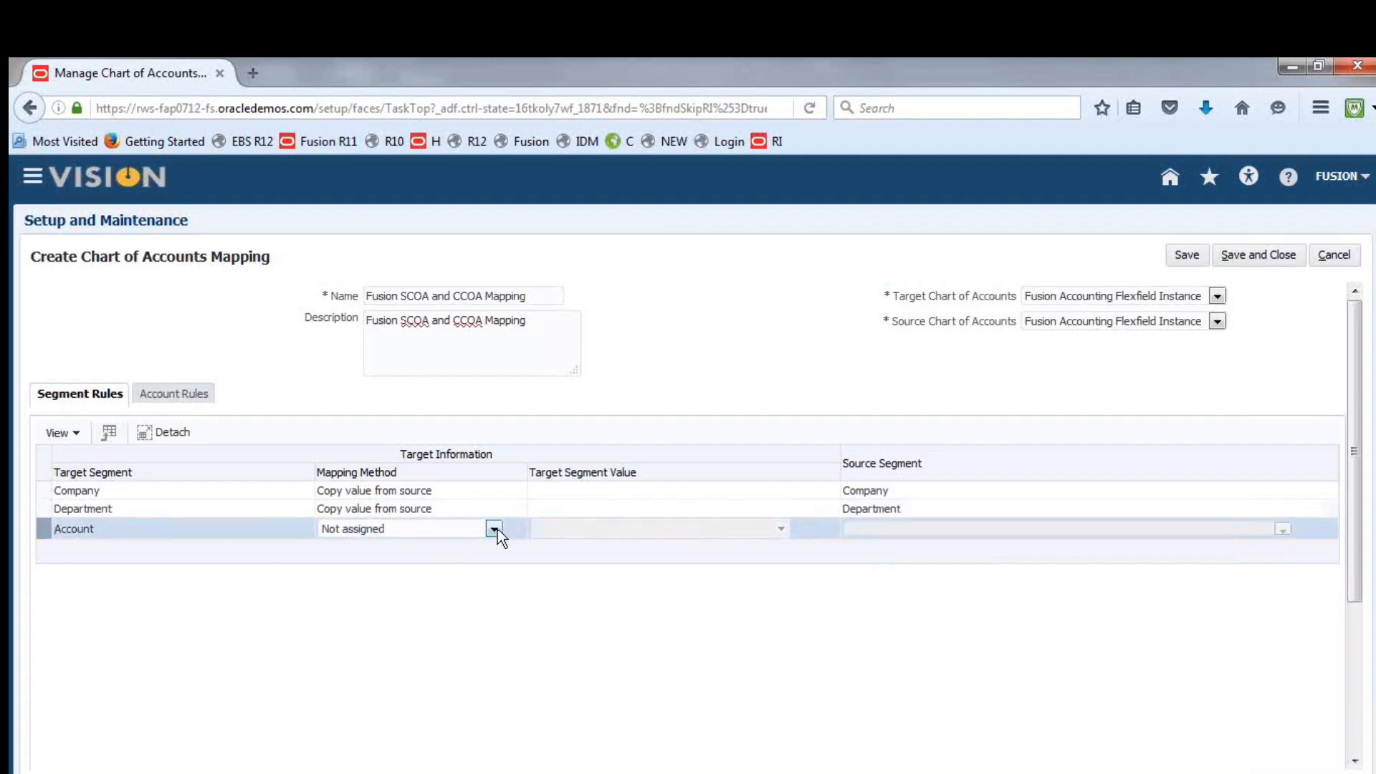
left_click(494, 529)
left_click(450, 549)
left_click(1277, 530)
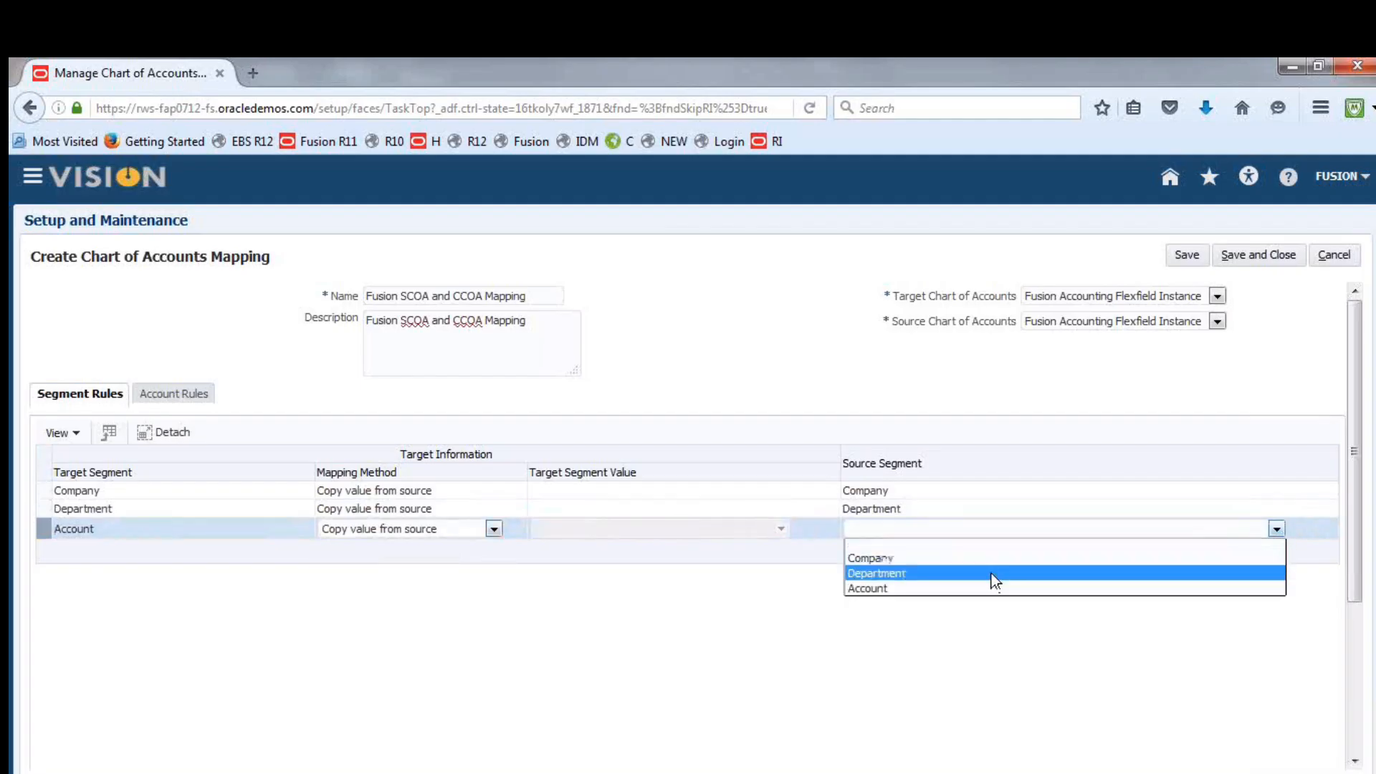
left_click(935, 587)
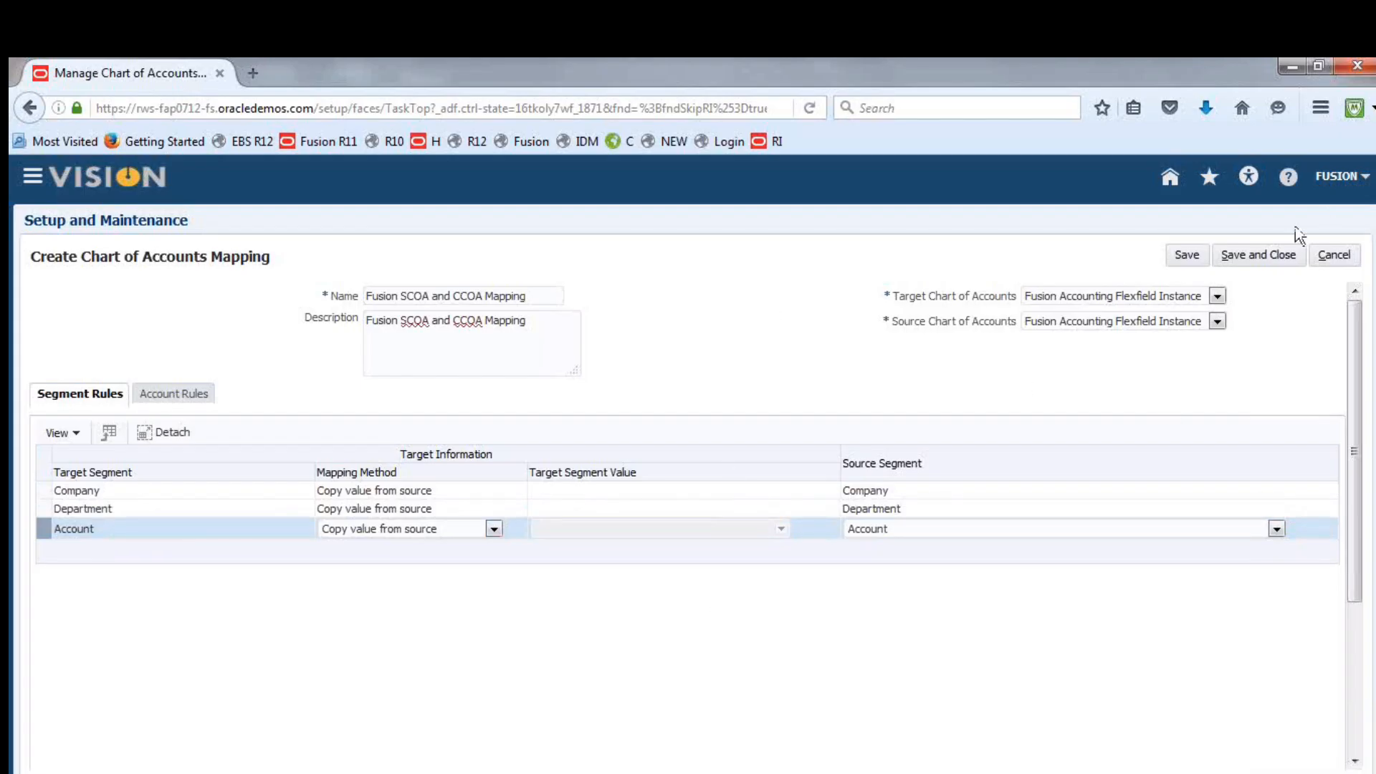
left_click(1271, 258)
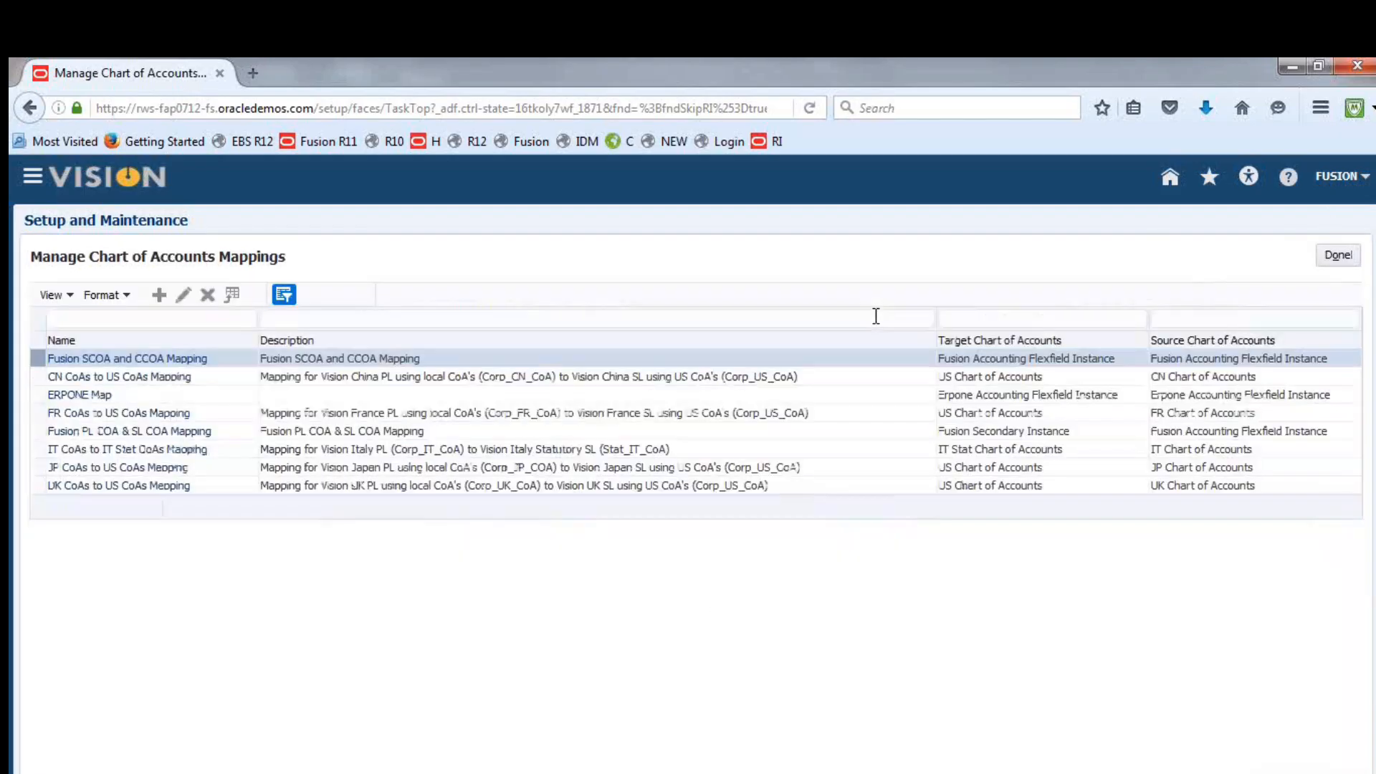
left_click(1338, 255)
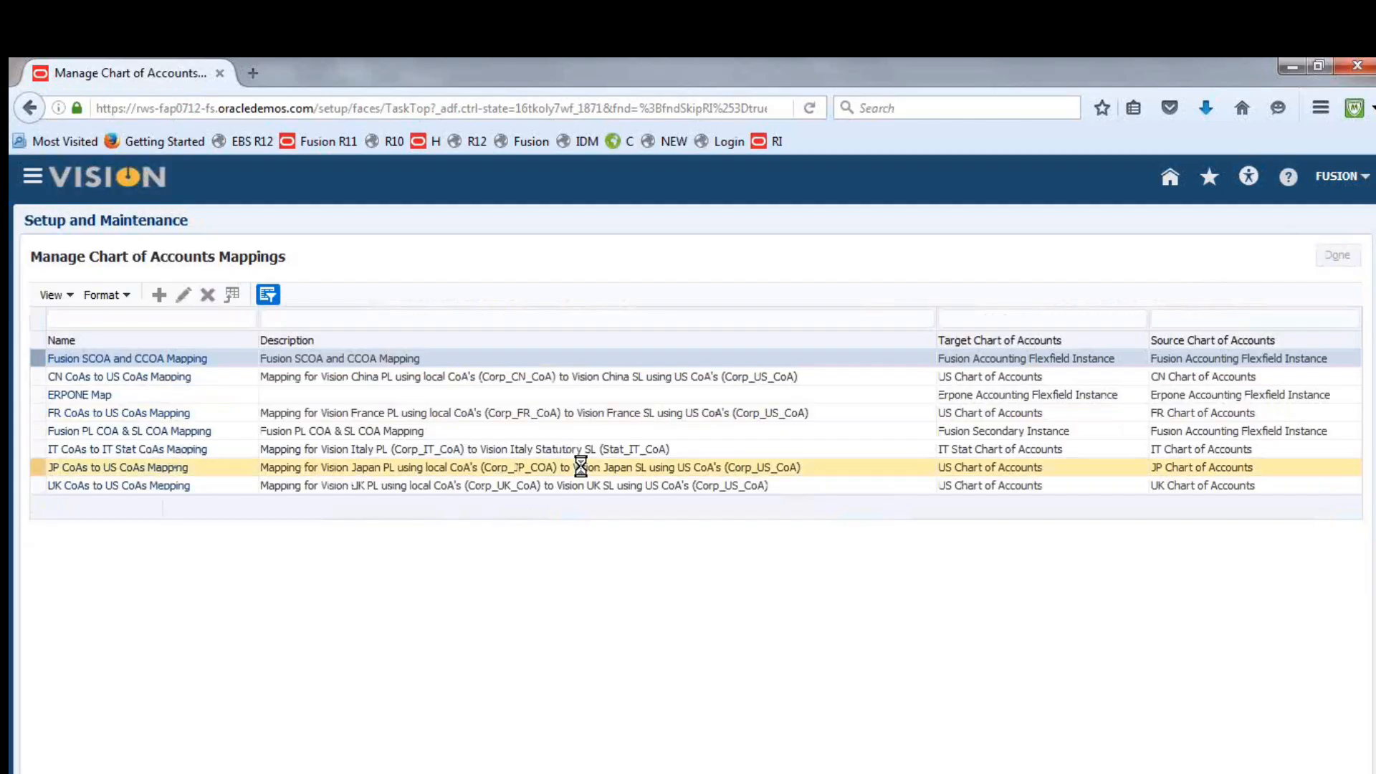
Switch to the Excel checklist and mark the Create COA Mapping task in row 148 as DONE
left_click(495, 773)
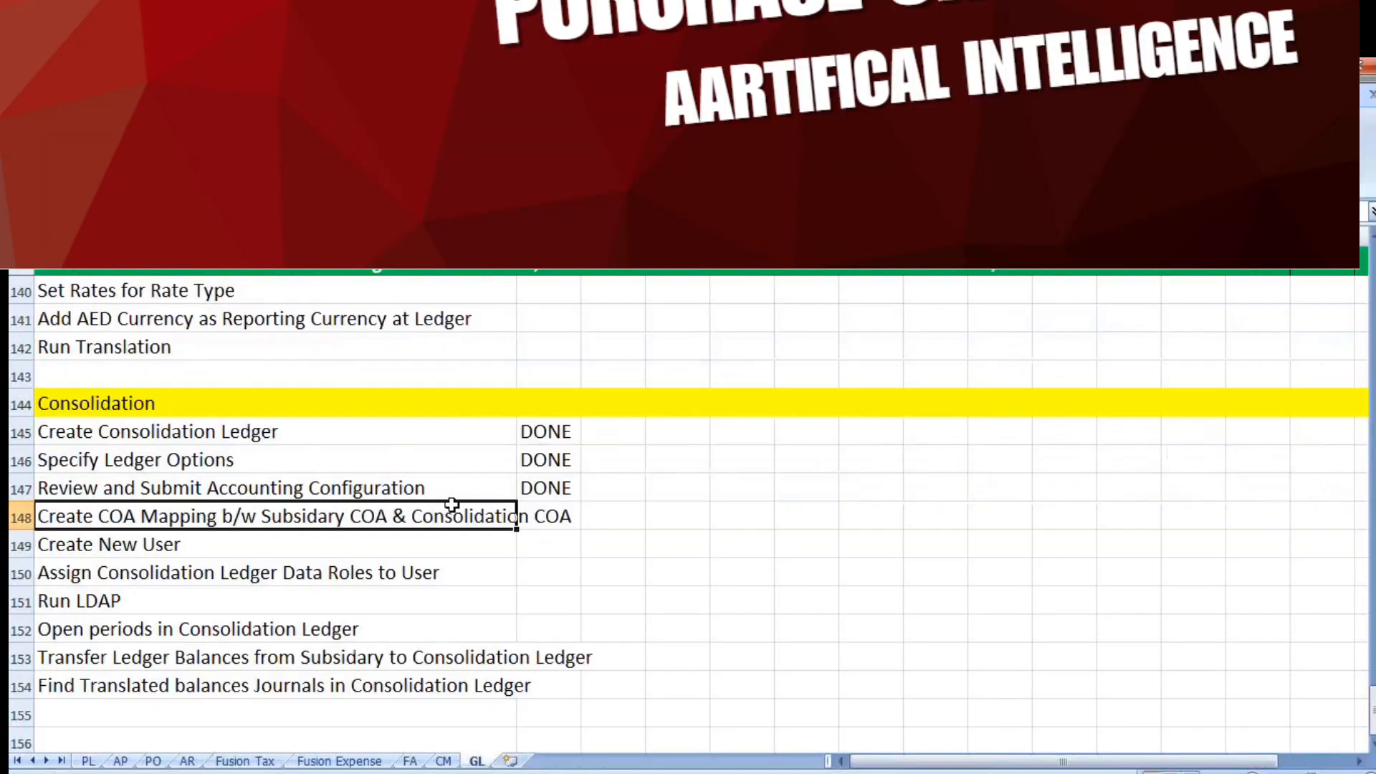
left_click(550, 519)
type("DONE")
key("Tab")
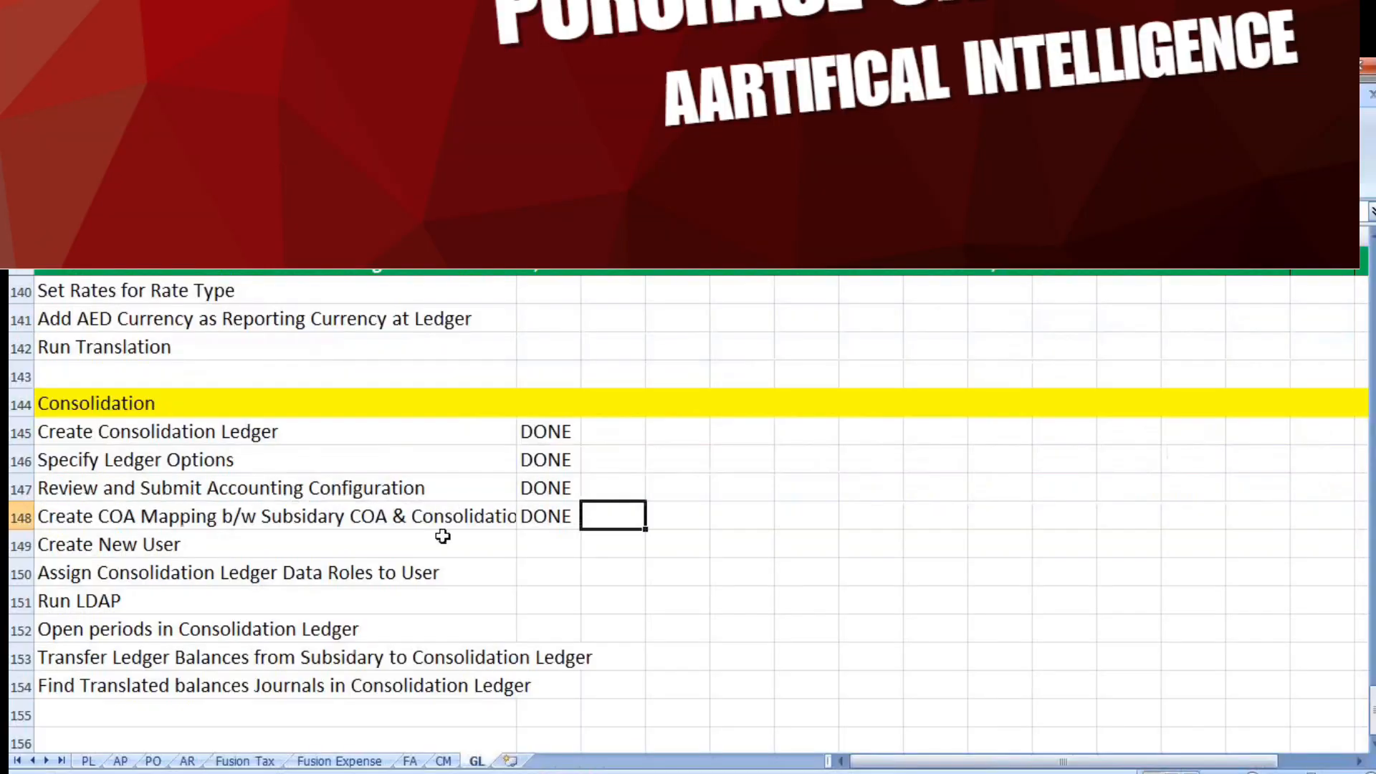
left_click(192, 547)
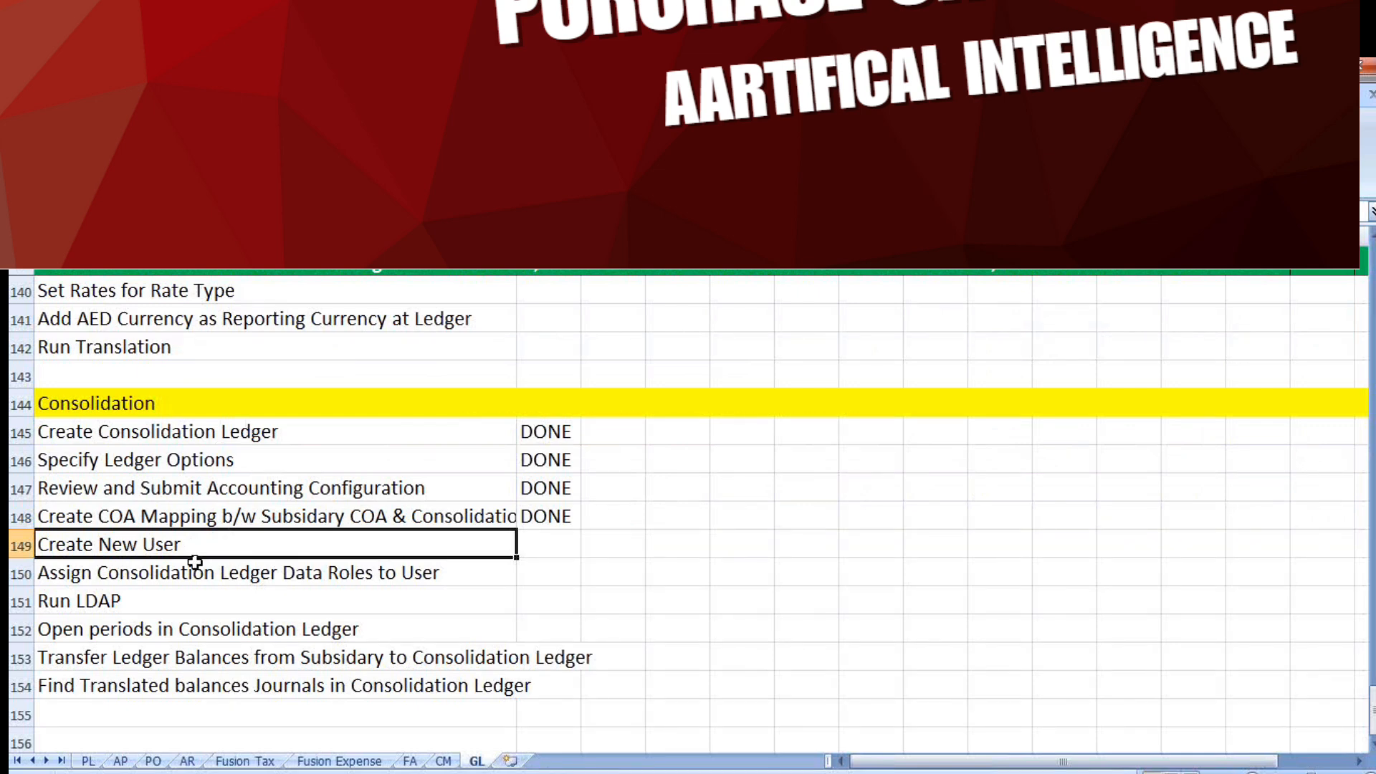
Switch back to Oracle Fusion, leave Implementation Projects, search the setup tasks for "manage job roles" and open the task
left_click(380, 772)
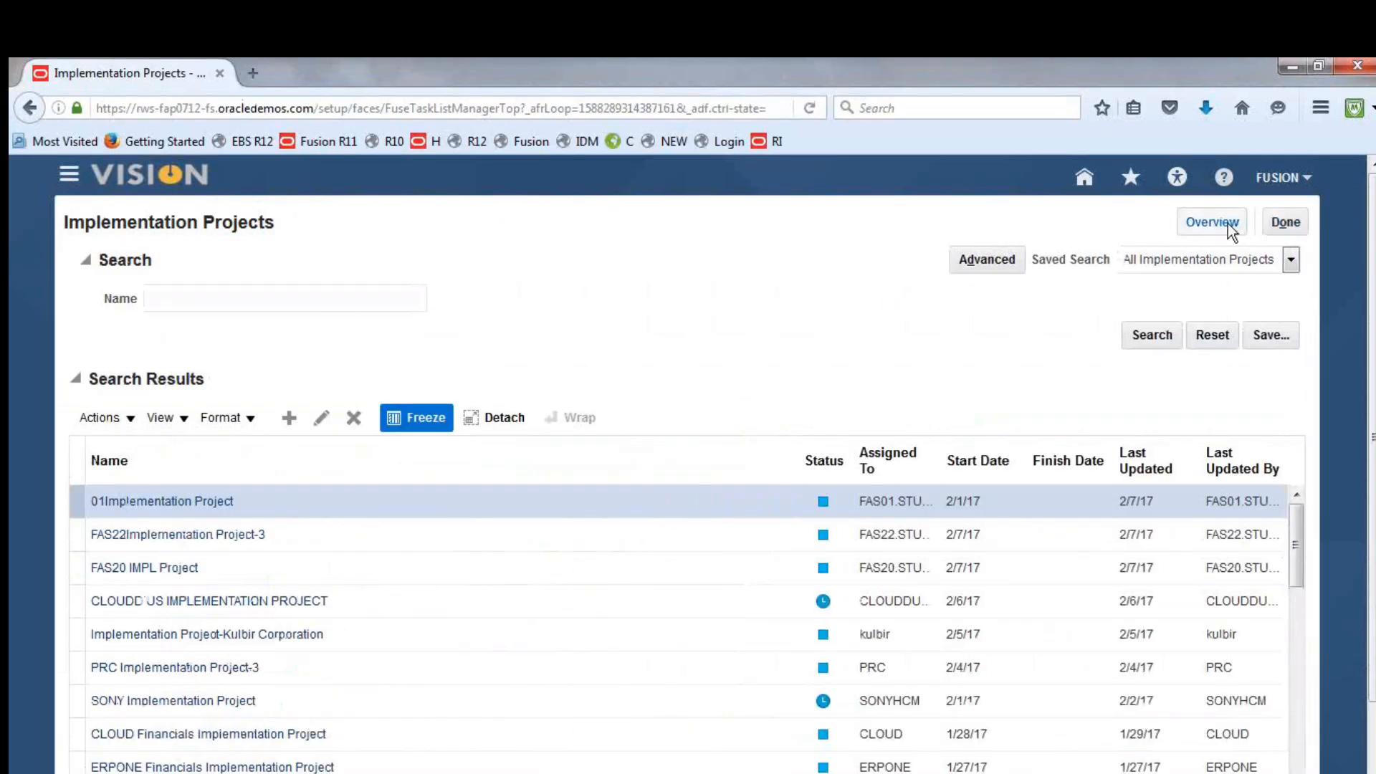
left_click(1269, 225)
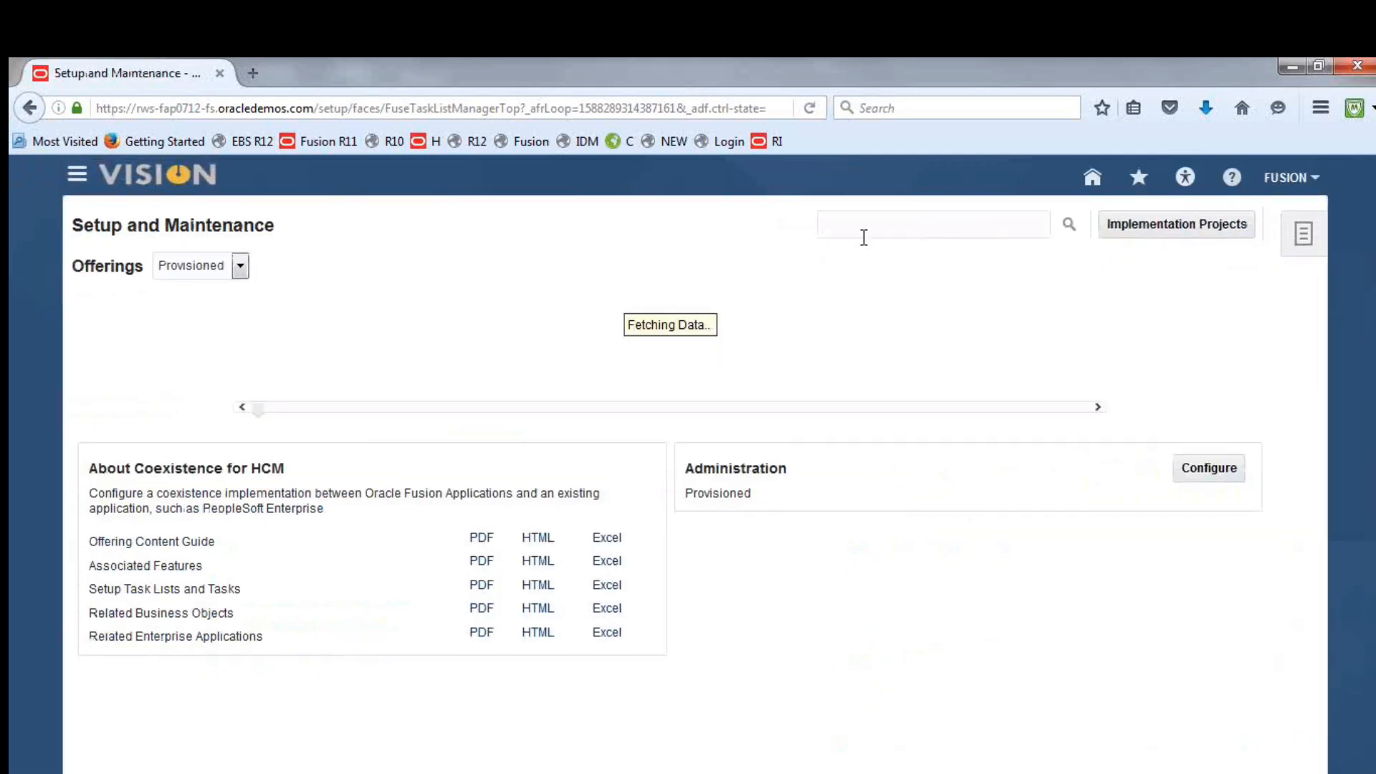
type("man")
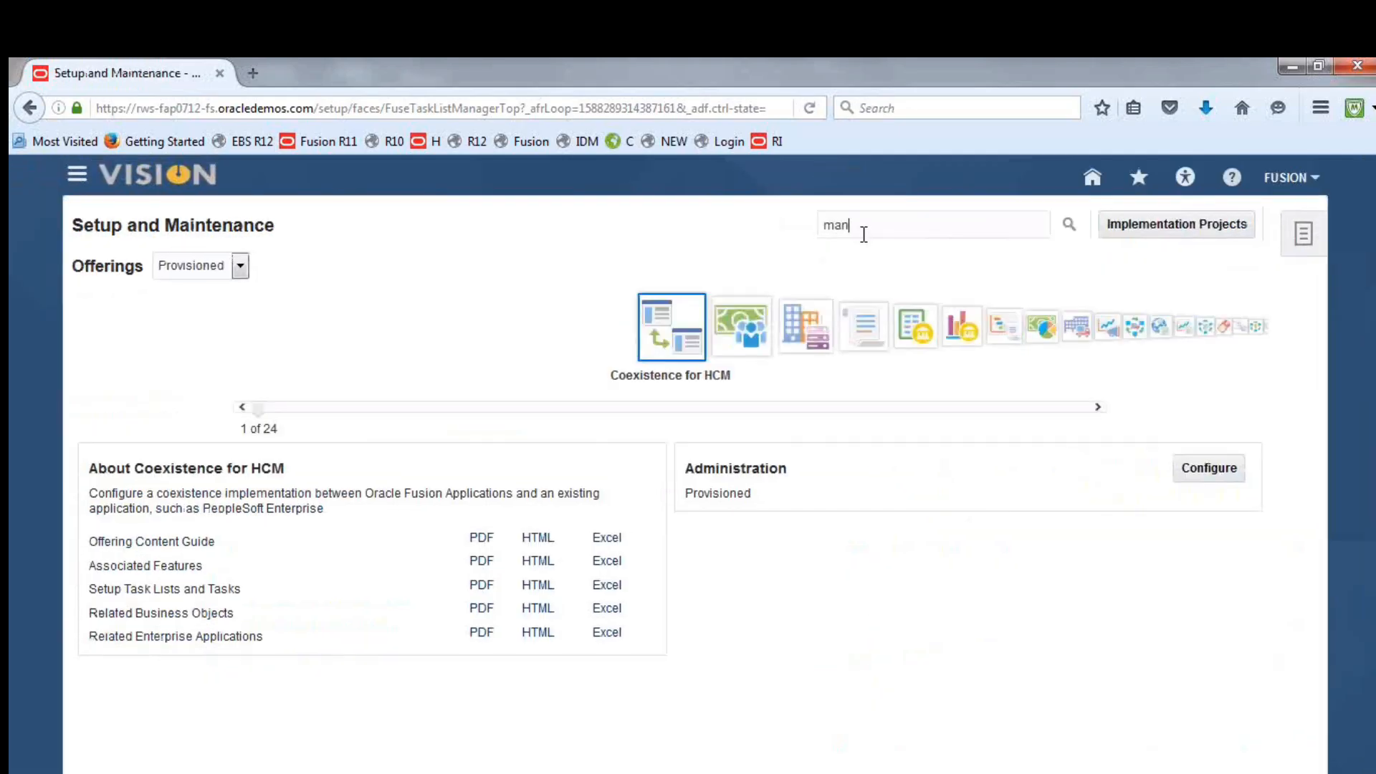
type("age job roles")
key("Return")
left_click(140, 346)
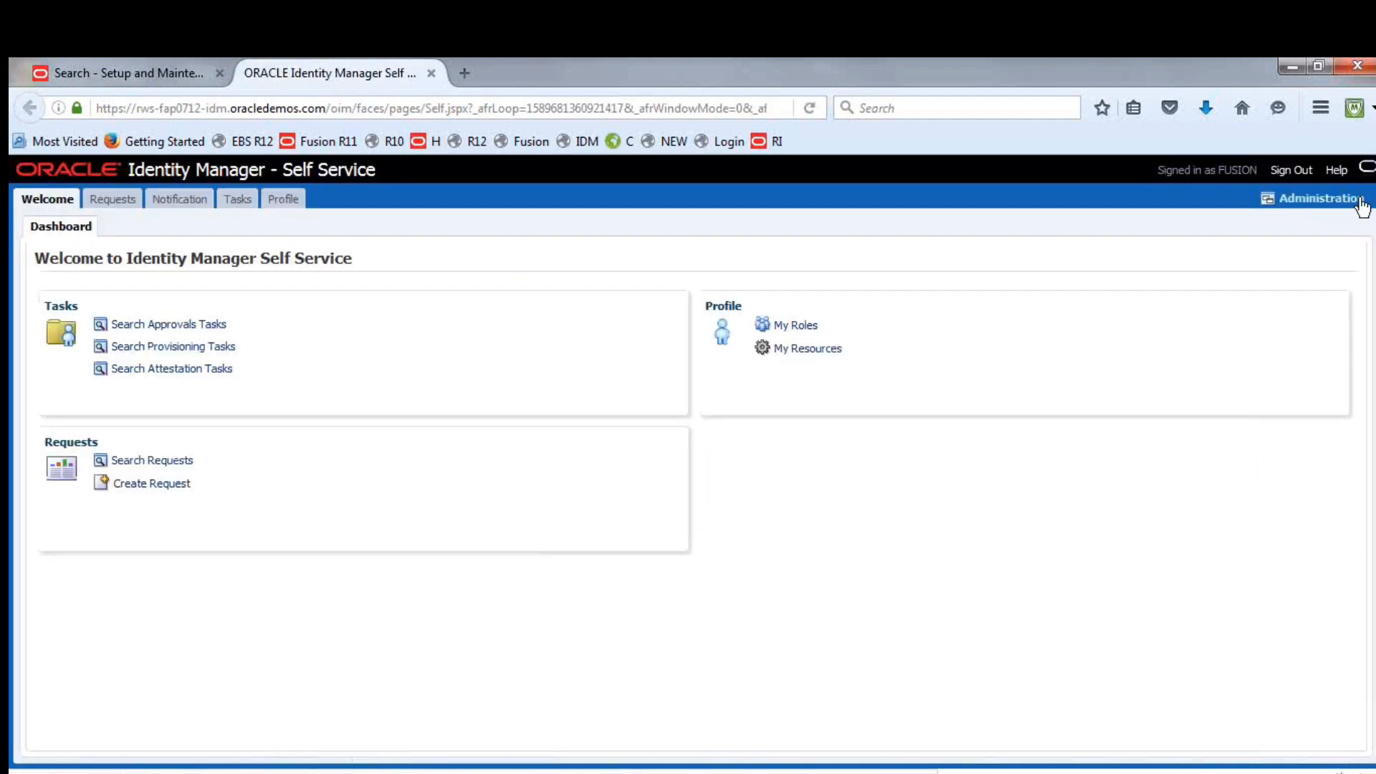
Start creating a new user in Identity Manager's delegated administration with FUSIONCON as the last name, and copy that name
left_click(1317, 198)
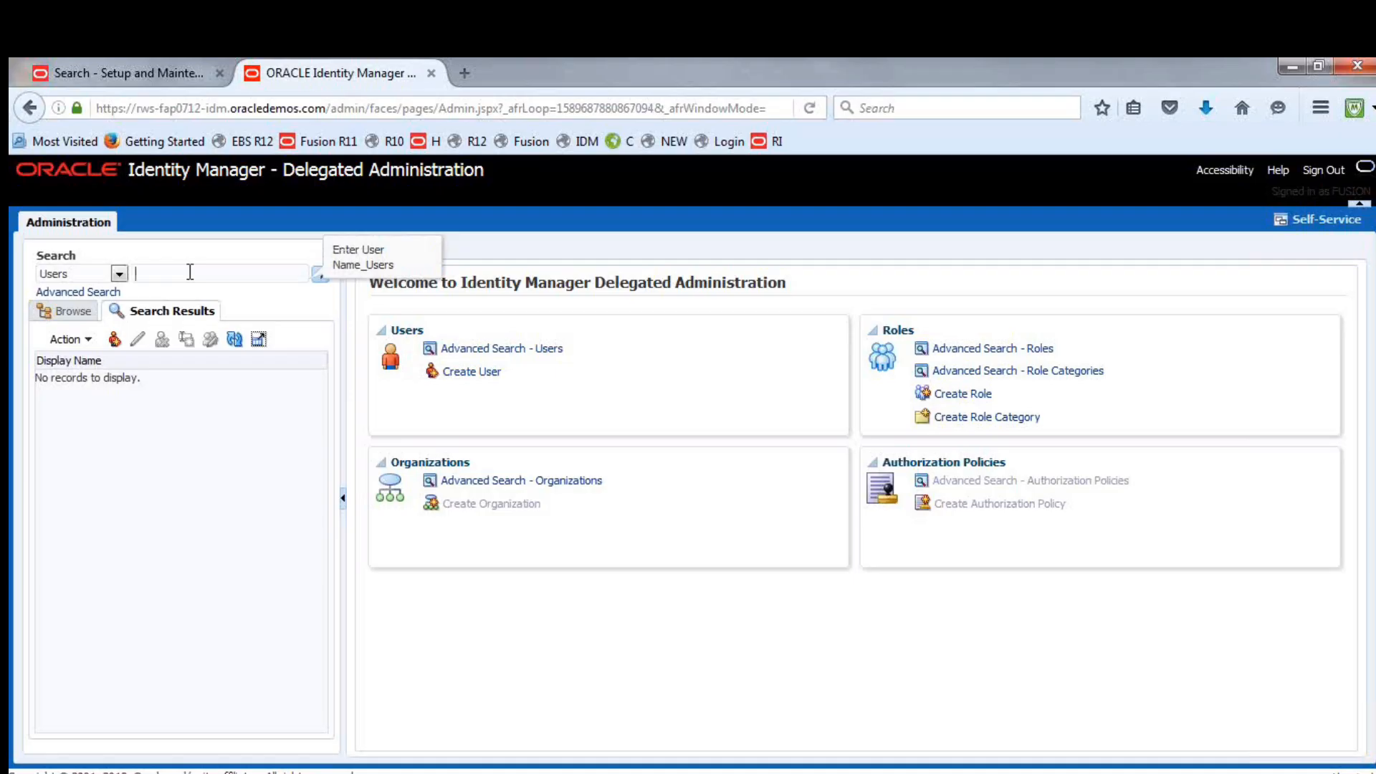
left_click(471, 371)
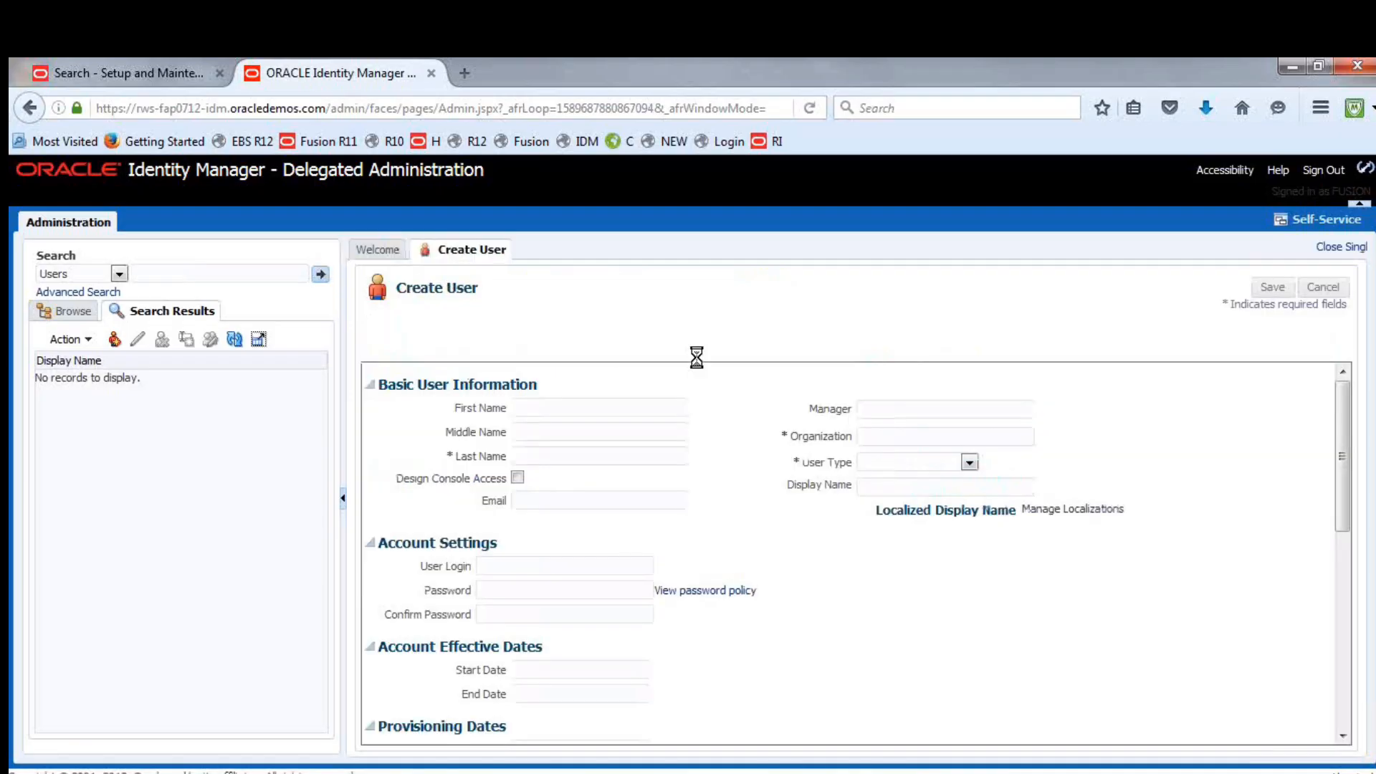
left_click(542, 450)
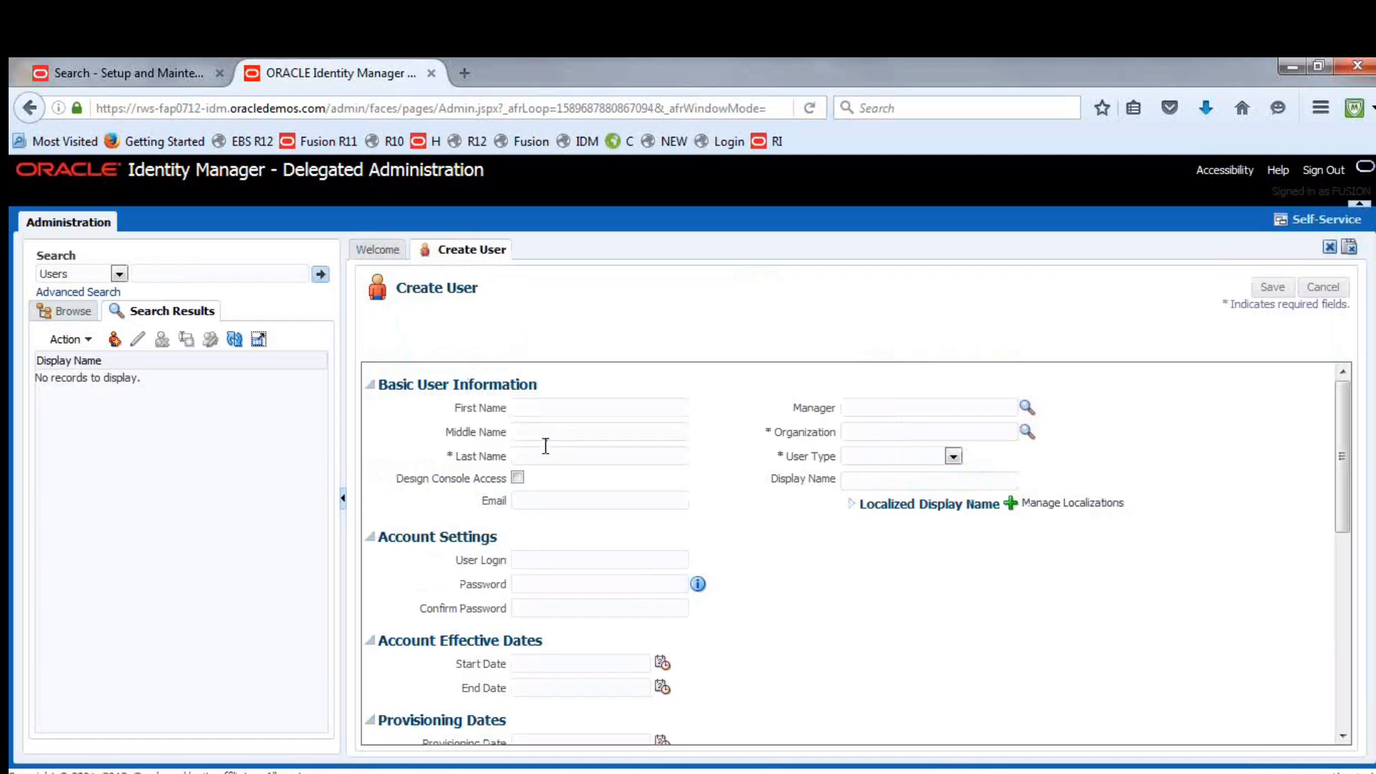
type("FUSIONCON")
left_click_drag(577, 457, 507, 464)
Set the new user's organization to Xellerate Users and the user type to Consultant
left_click(1026, 432)
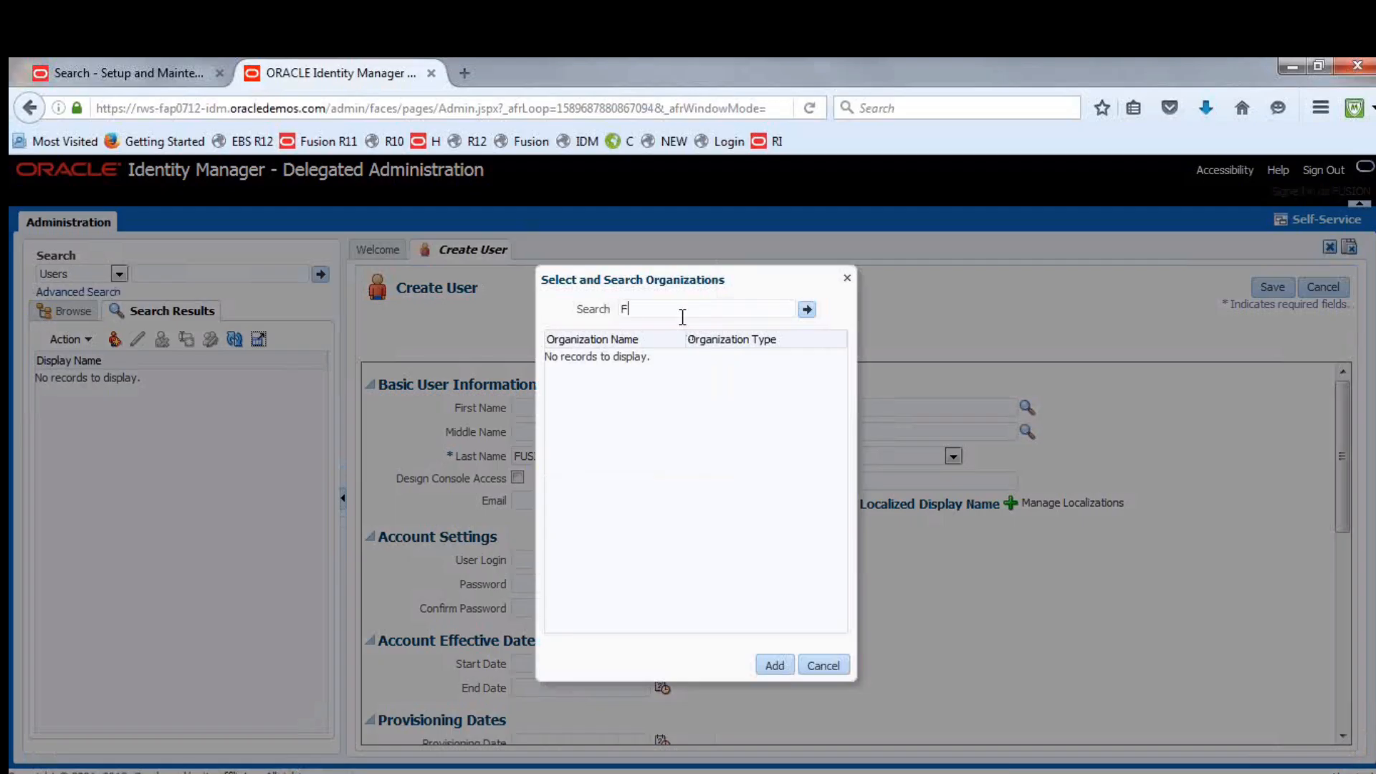
left_click(807, 310)
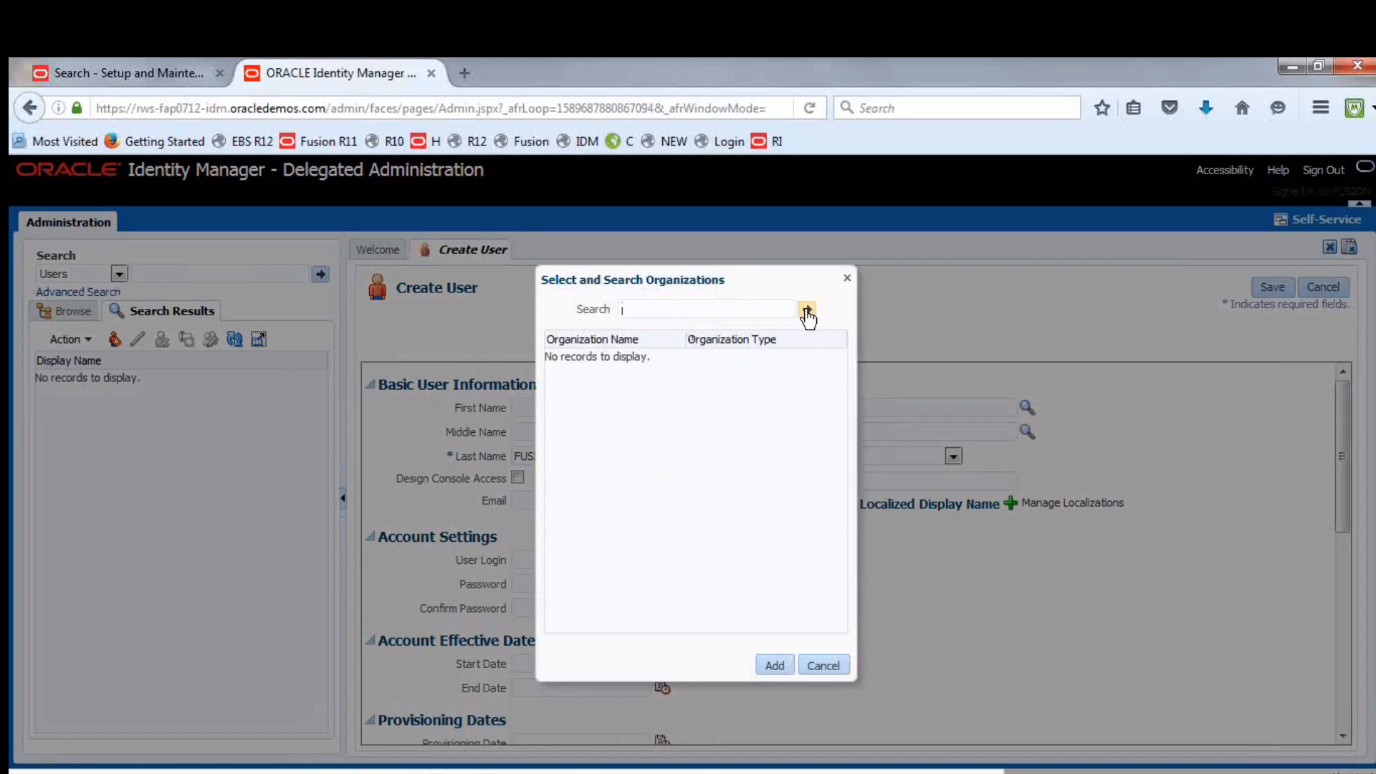
left_click(584, 358)
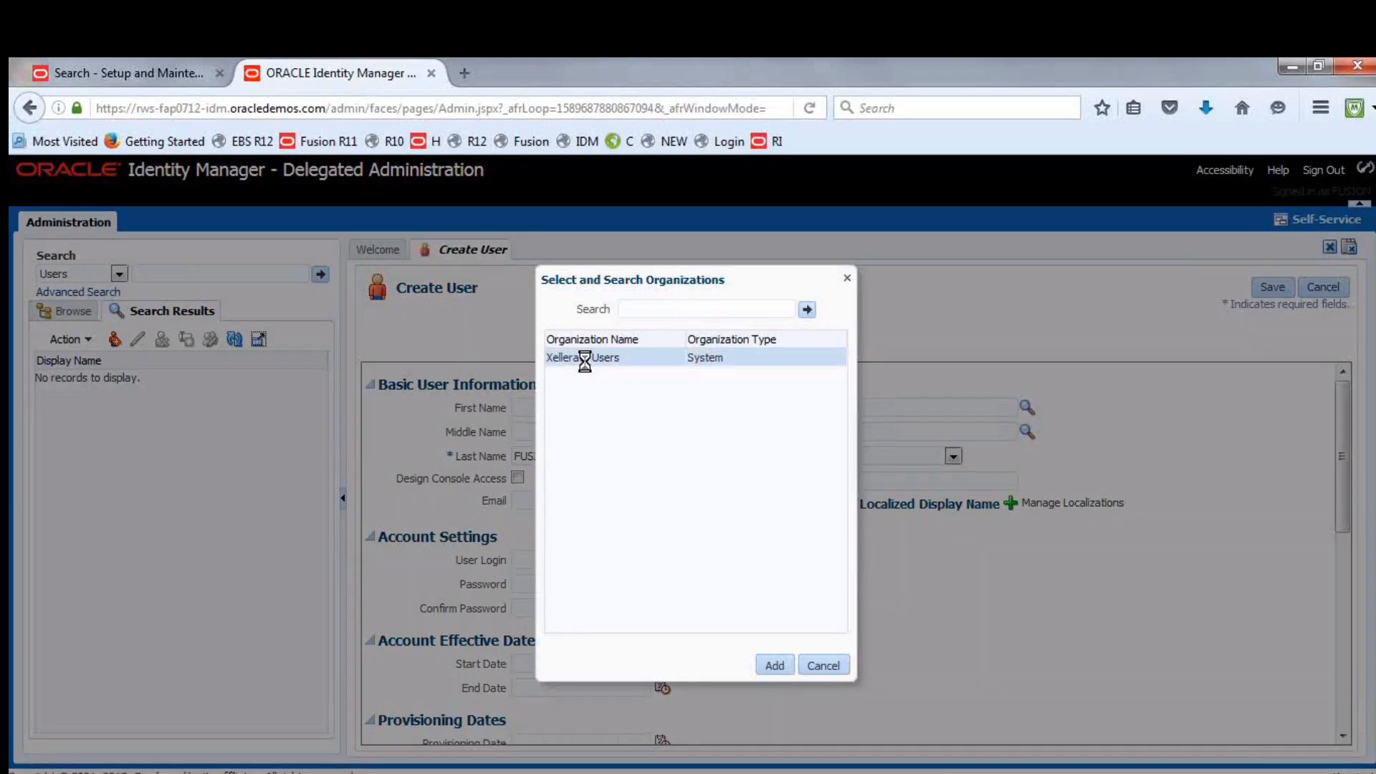
left_click(774, 665)
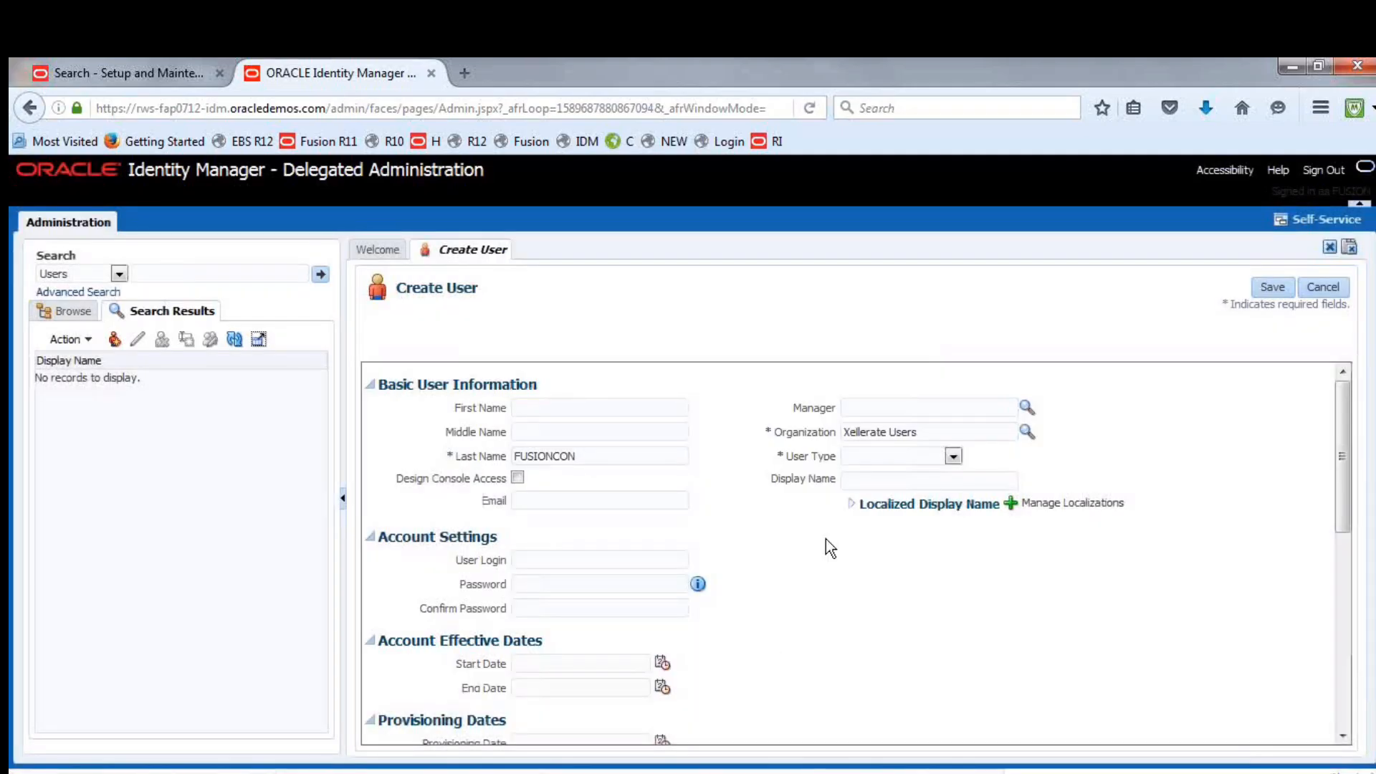
left_click(953, 456)
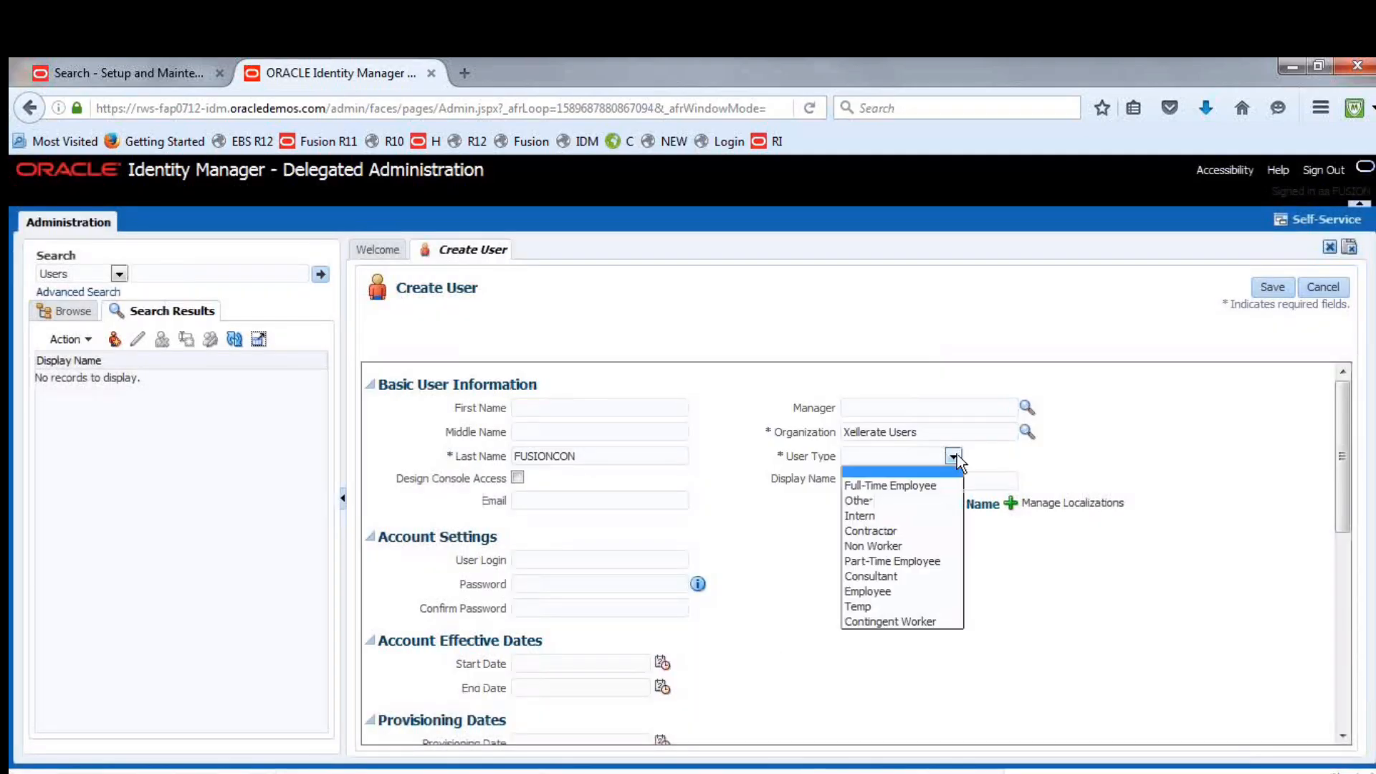
left_click(879, 580)
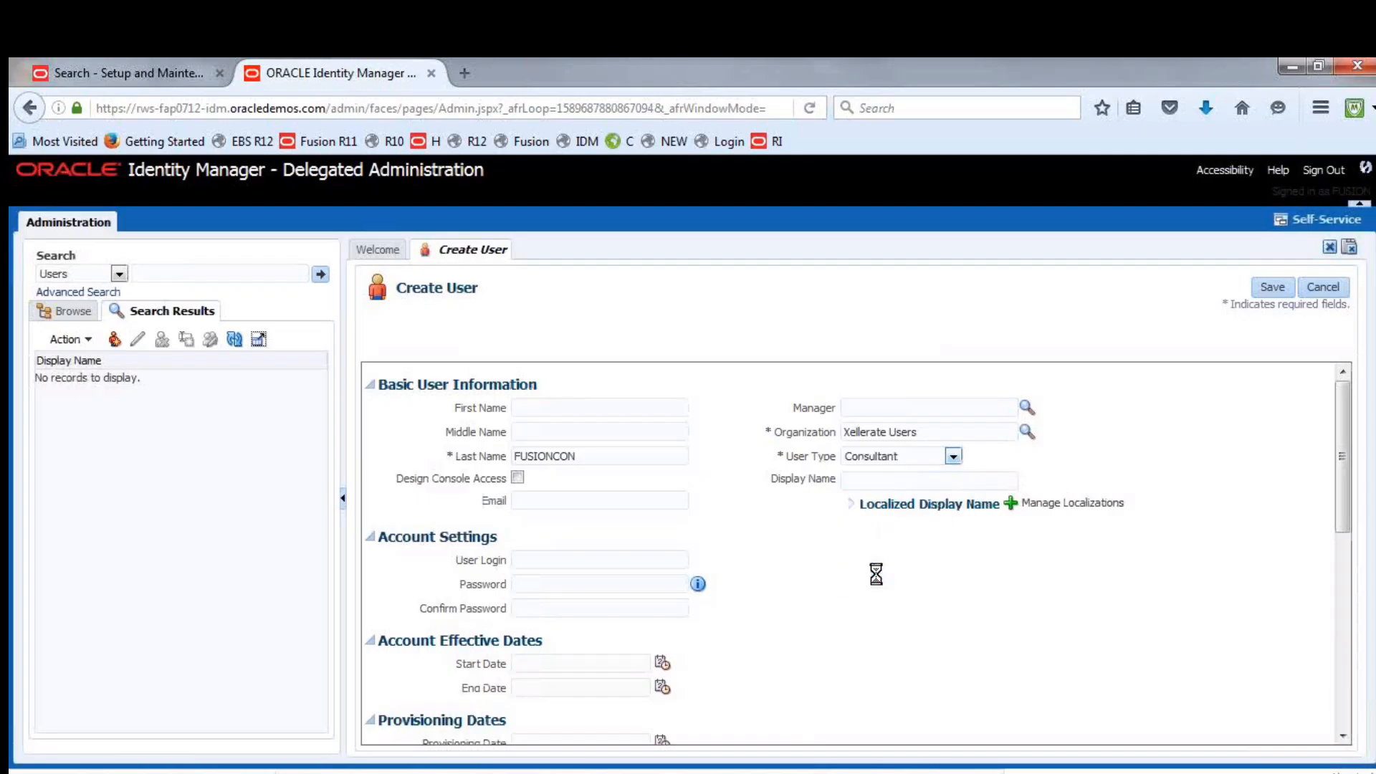
Use FUSIONCON as the user login, enter and confirm the account password, and save the new user
left_click(569, 565)
key("ctrl+v")
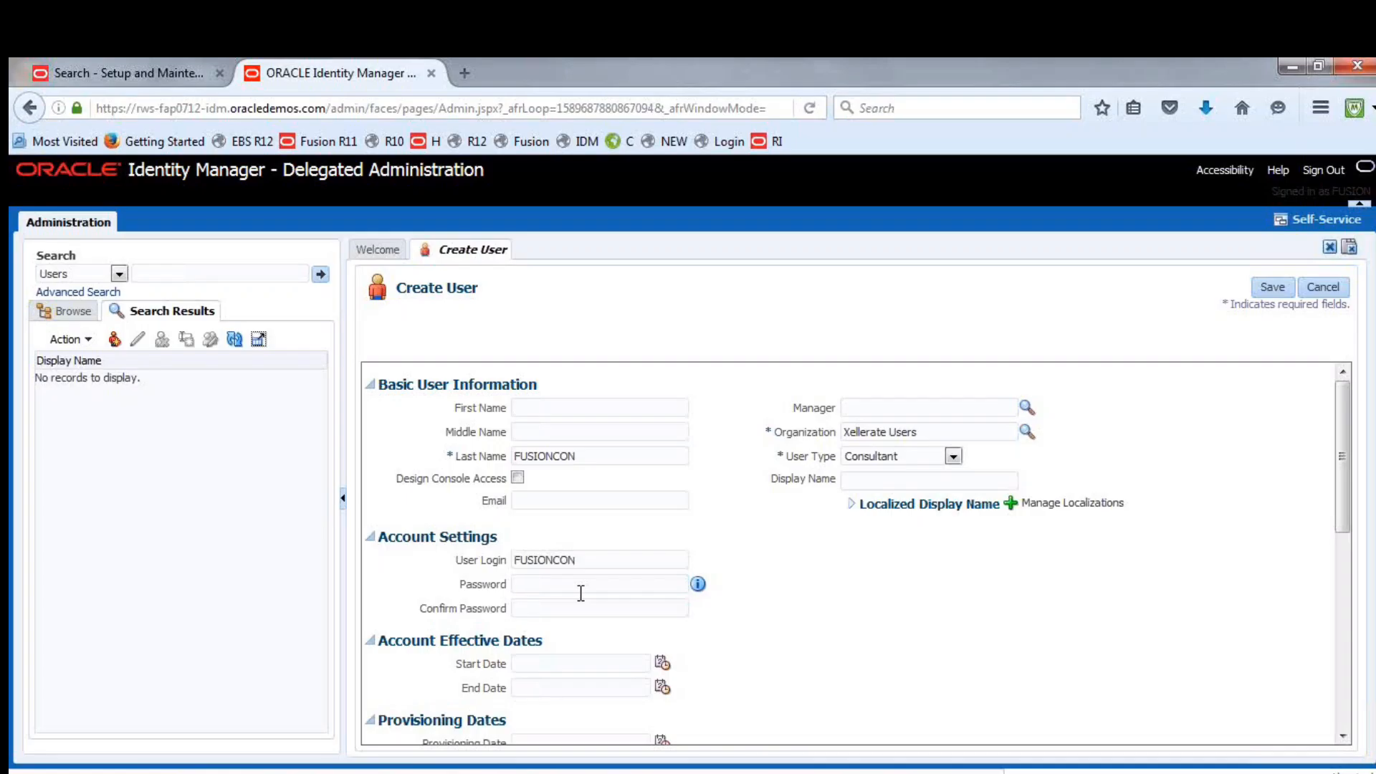
left_click(580, 593)
type("••••••••••")
key("Tab")
type("•••••")
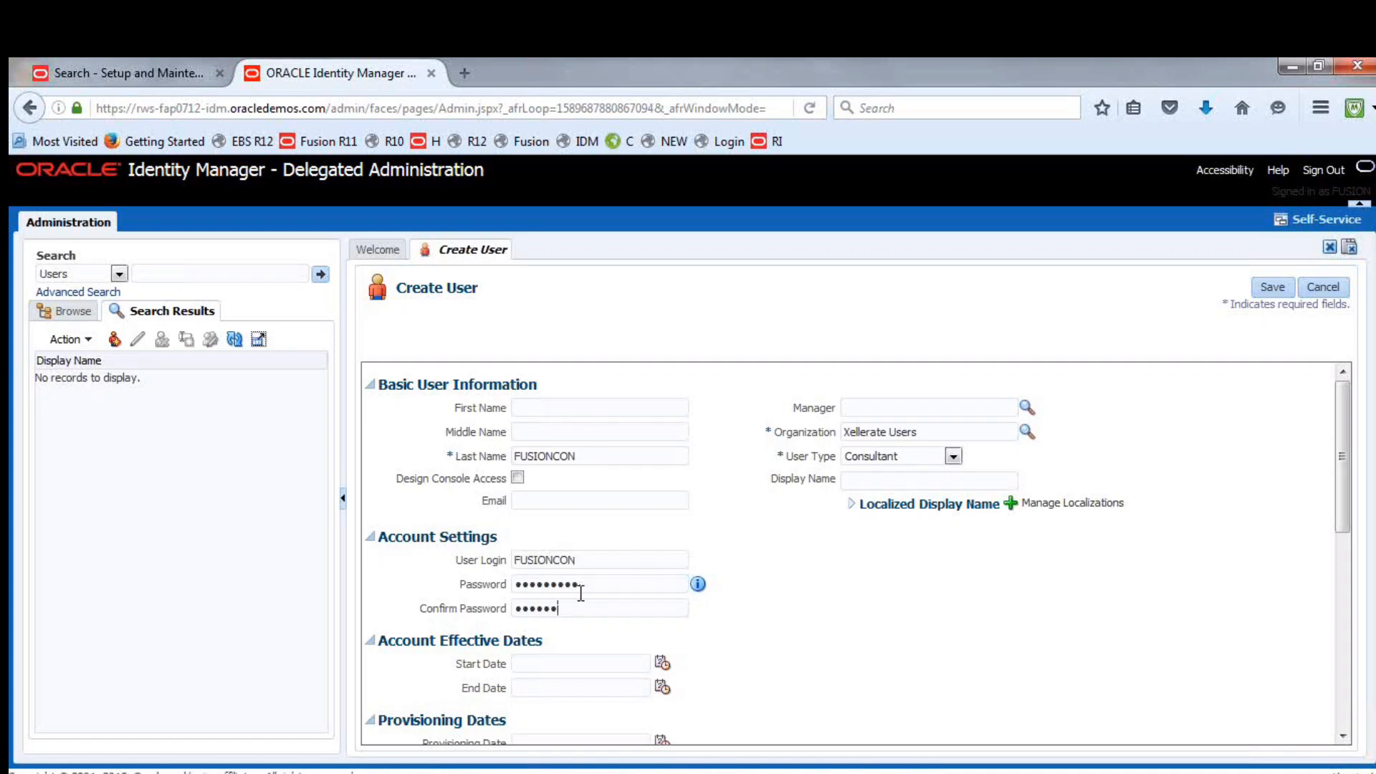
type("••••")
left_click(1258, 286)
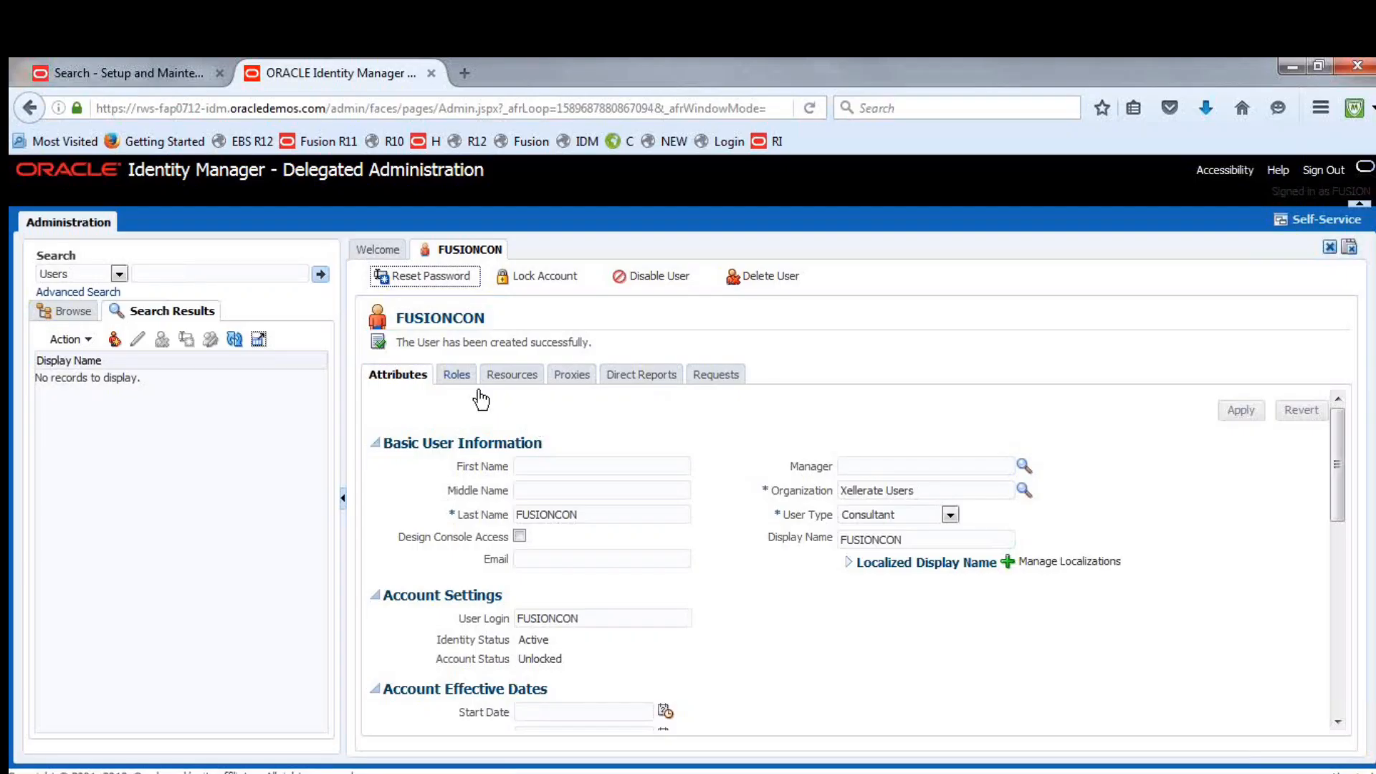
Start assigning roles to the FUSIONCON user and search for roles with the display name "%Fusion UAE Con%"
left_click(455, 376)
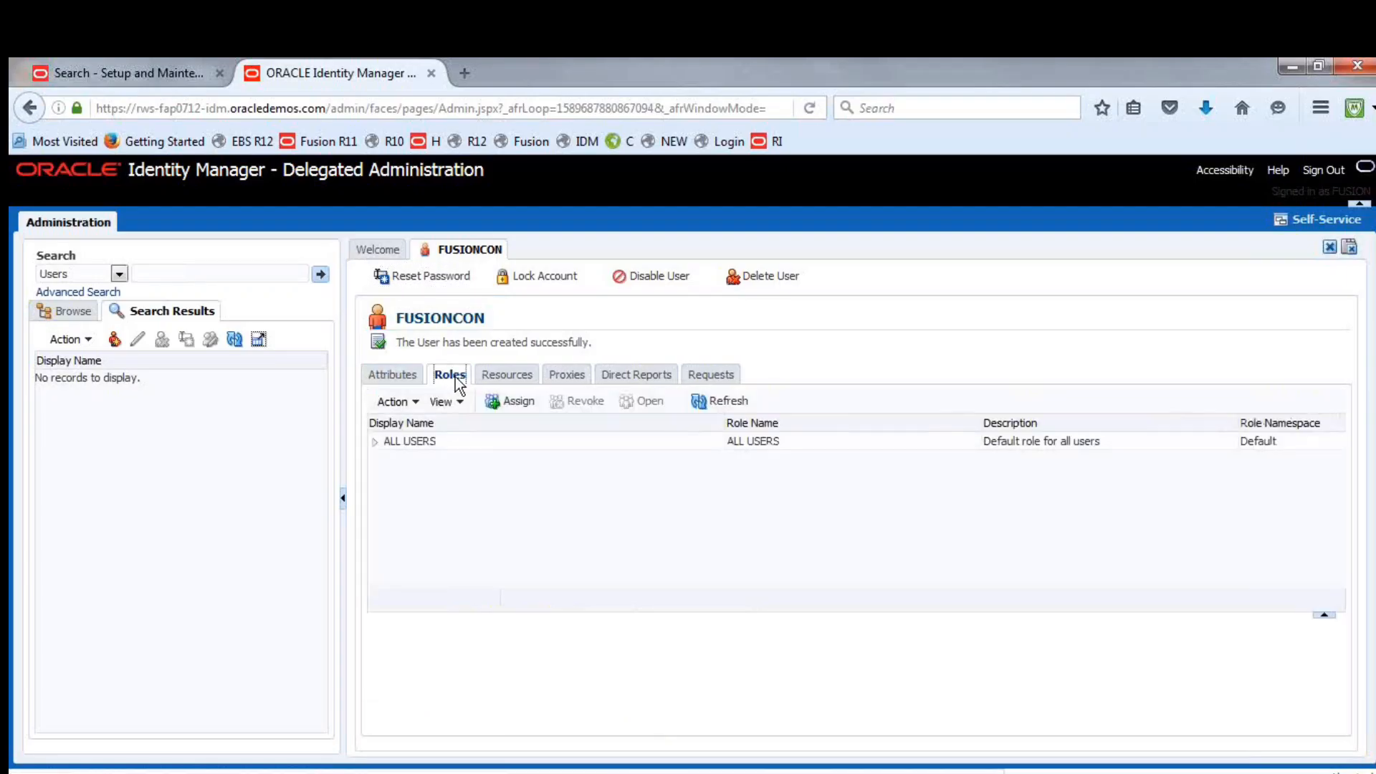
left_click(516, 405)
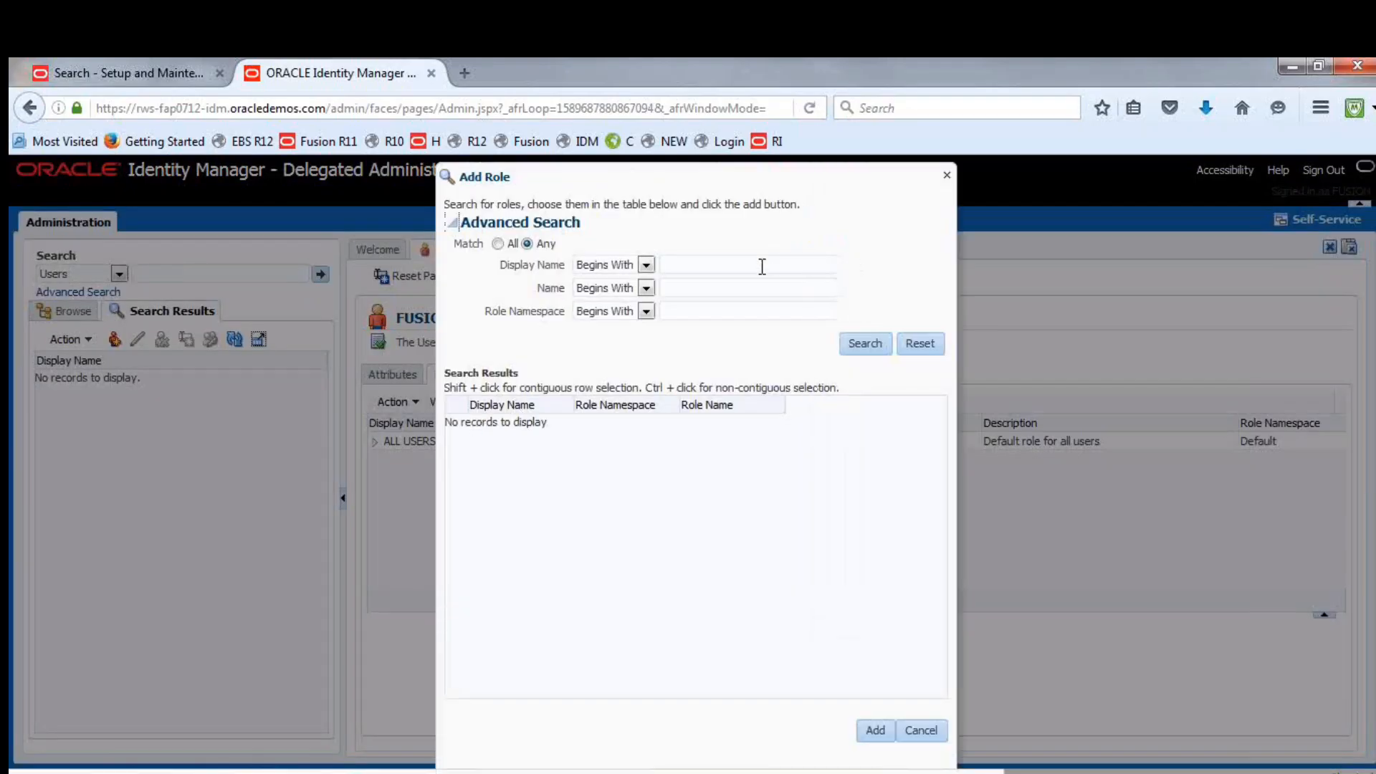
left_click(762, 266)
type("%%")
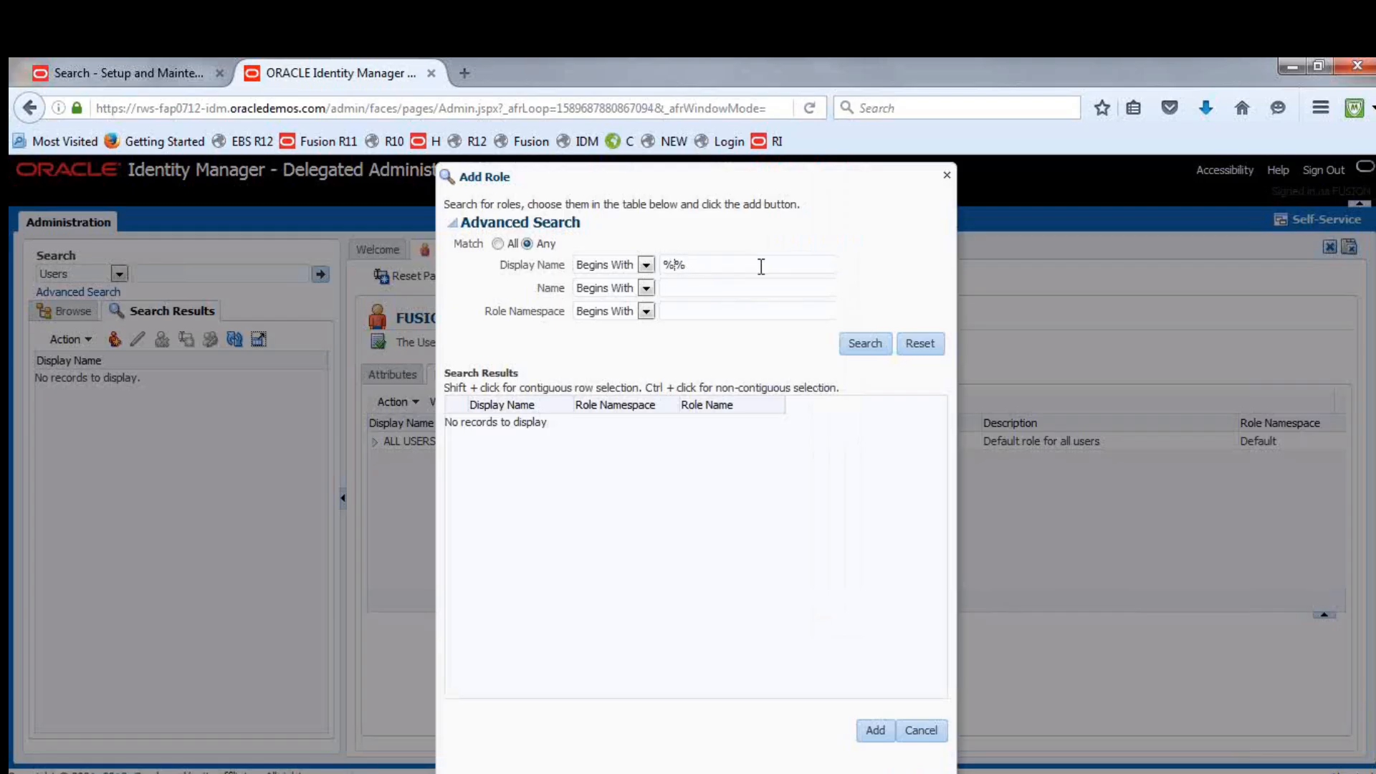
type("Fusion UAE Con")
left_click(875, 350)
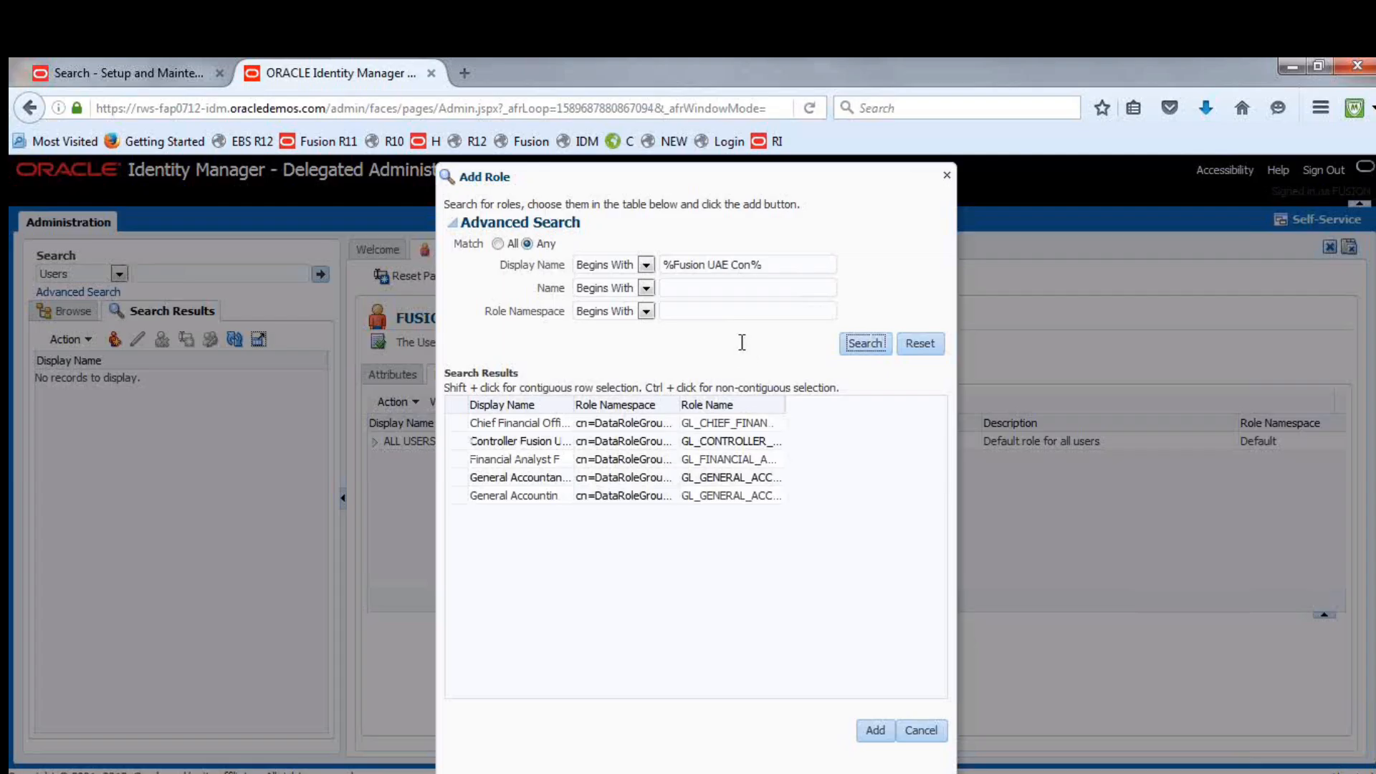
Widen the display name column and assign all listed Fusion UAE Consolidation Ledge roles, from Chief Financial Officer through General Accounting Manager, to the FUSIONCON user
left_click_drag(572, 404, 794, 397)
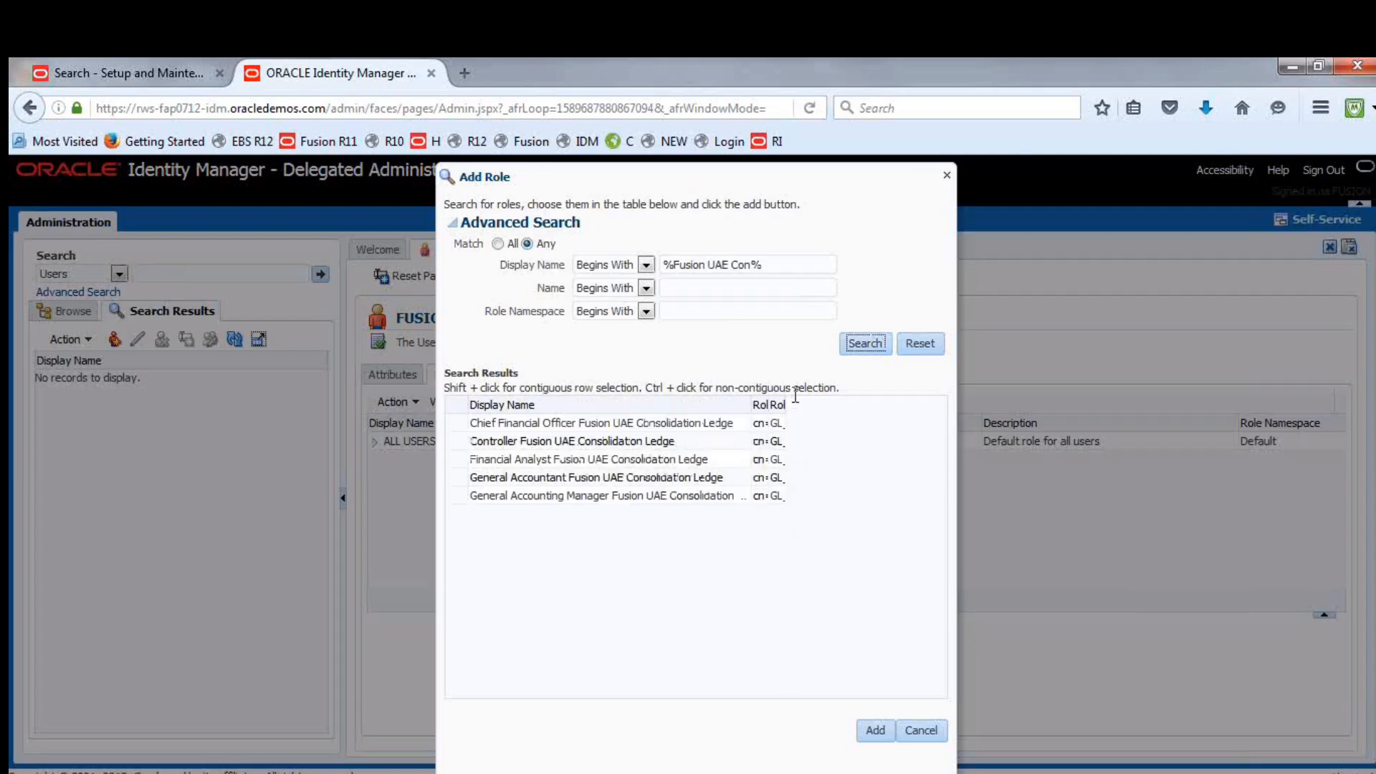
left_click(455, 424)
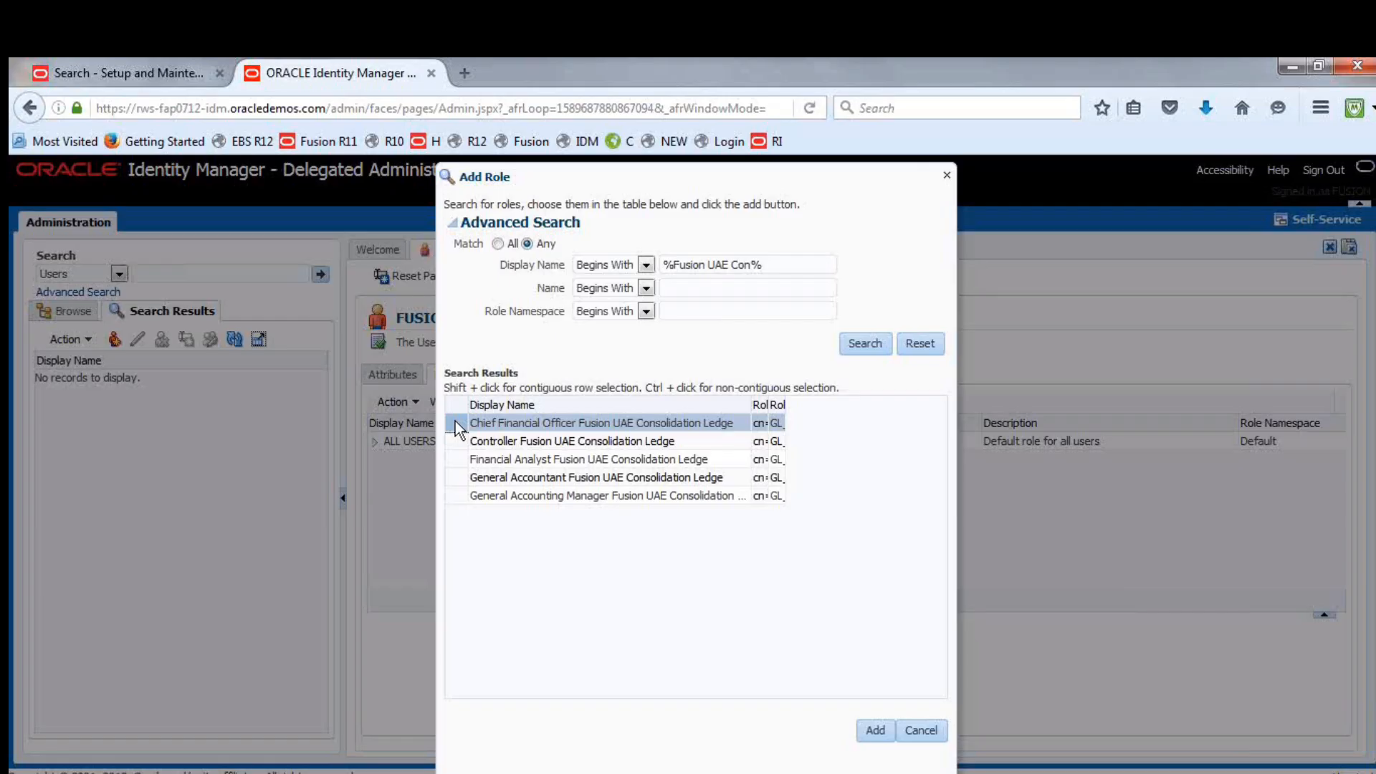
left_click(460, 498, "ctrl")
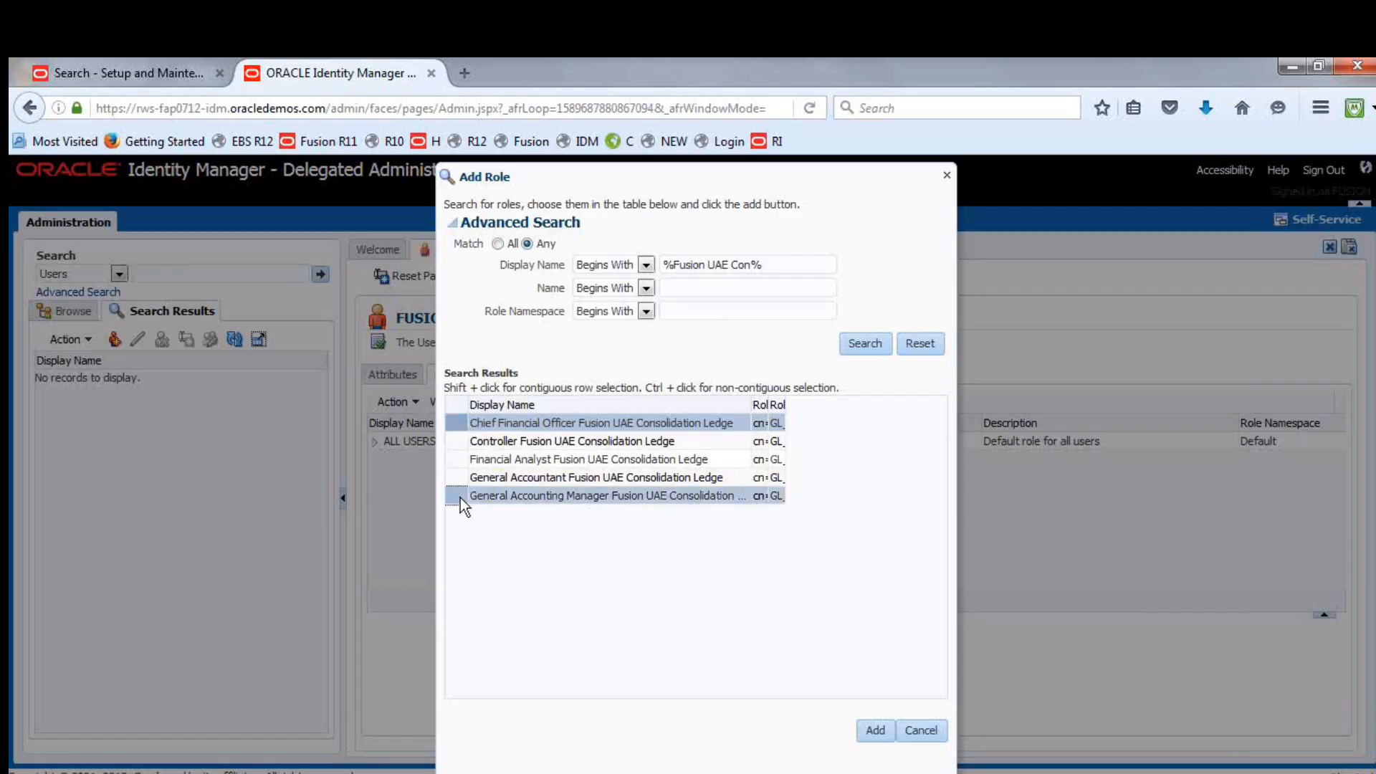
left_click(457, 428)
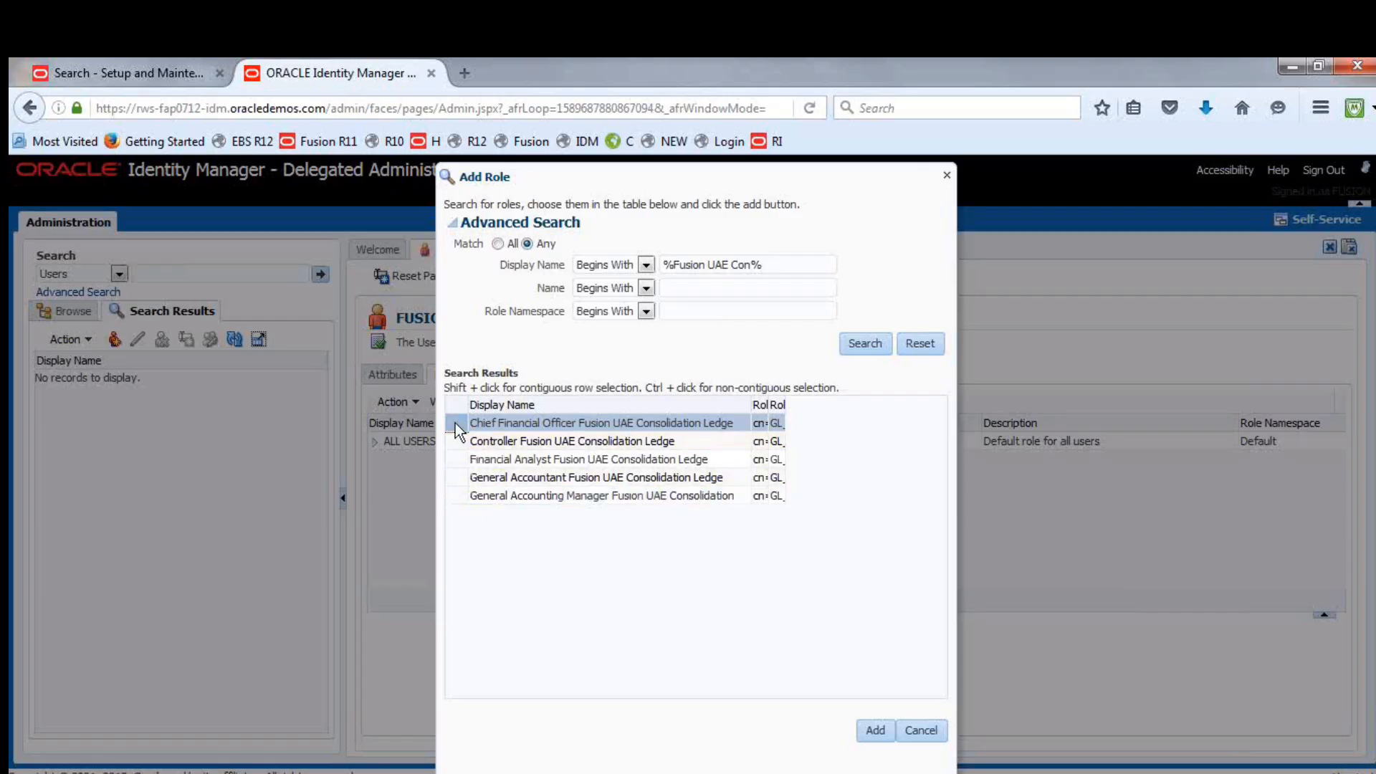
left_click(458, 496, "shift")
left_click(875, 731)
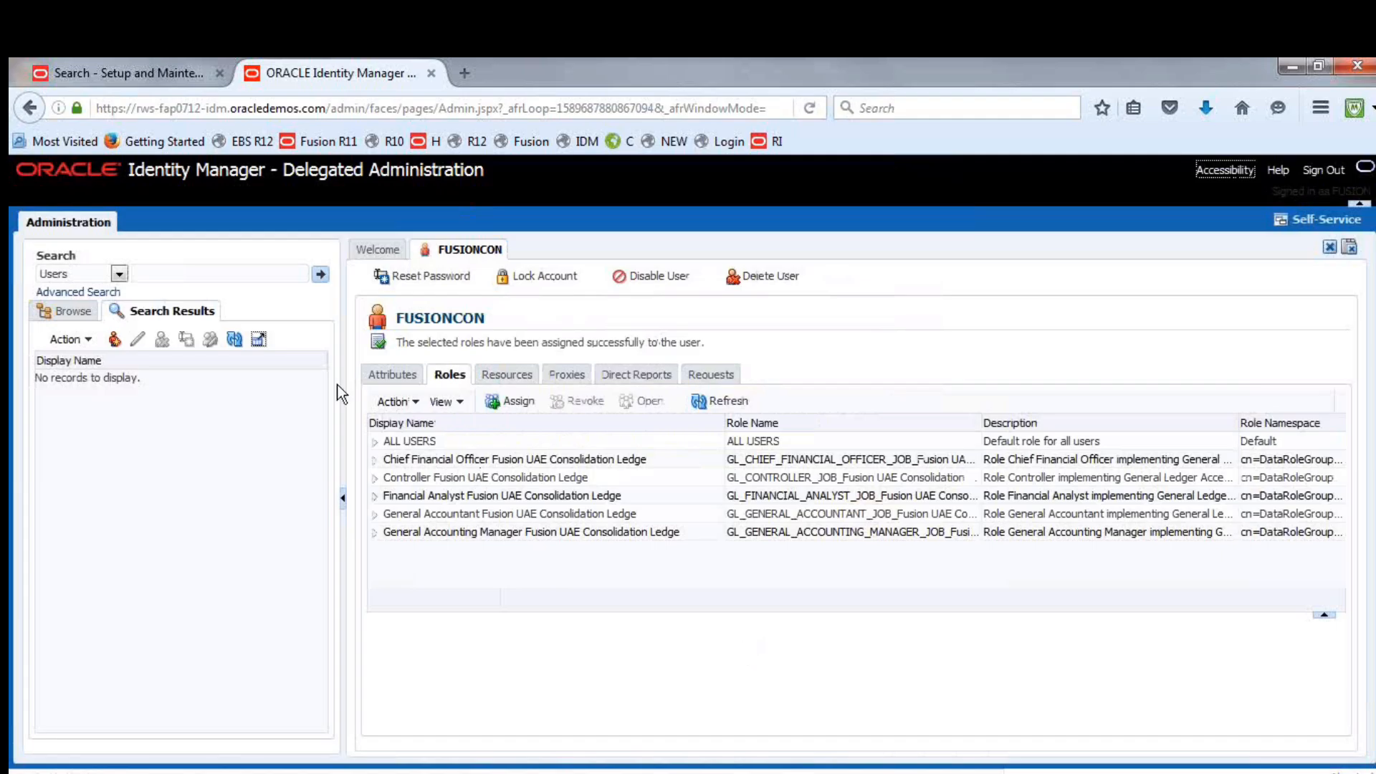
Search for roles with the display name "employee", assign the Employee role to the FUSIONCON user, and refresh the role list
left_click(513, 403)
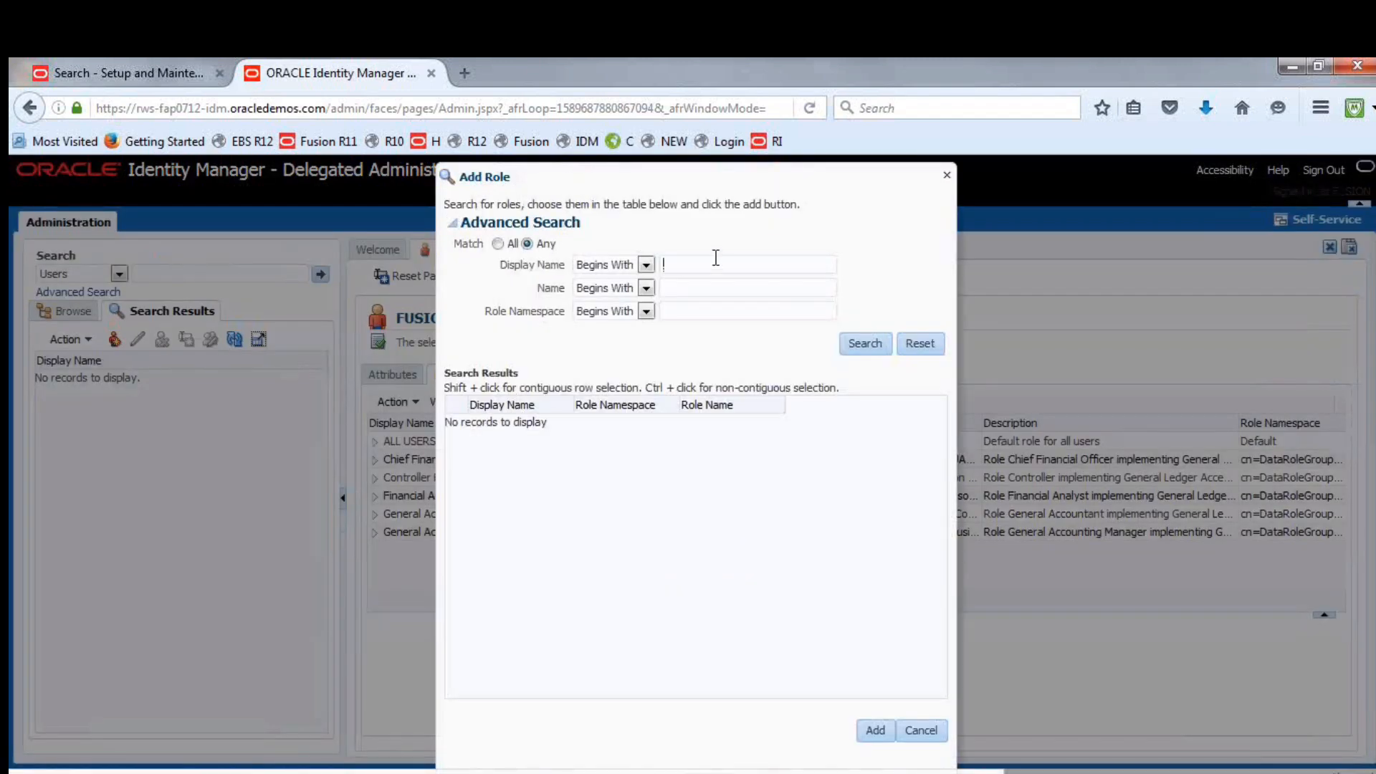
left_click(715, 264)
type("e")
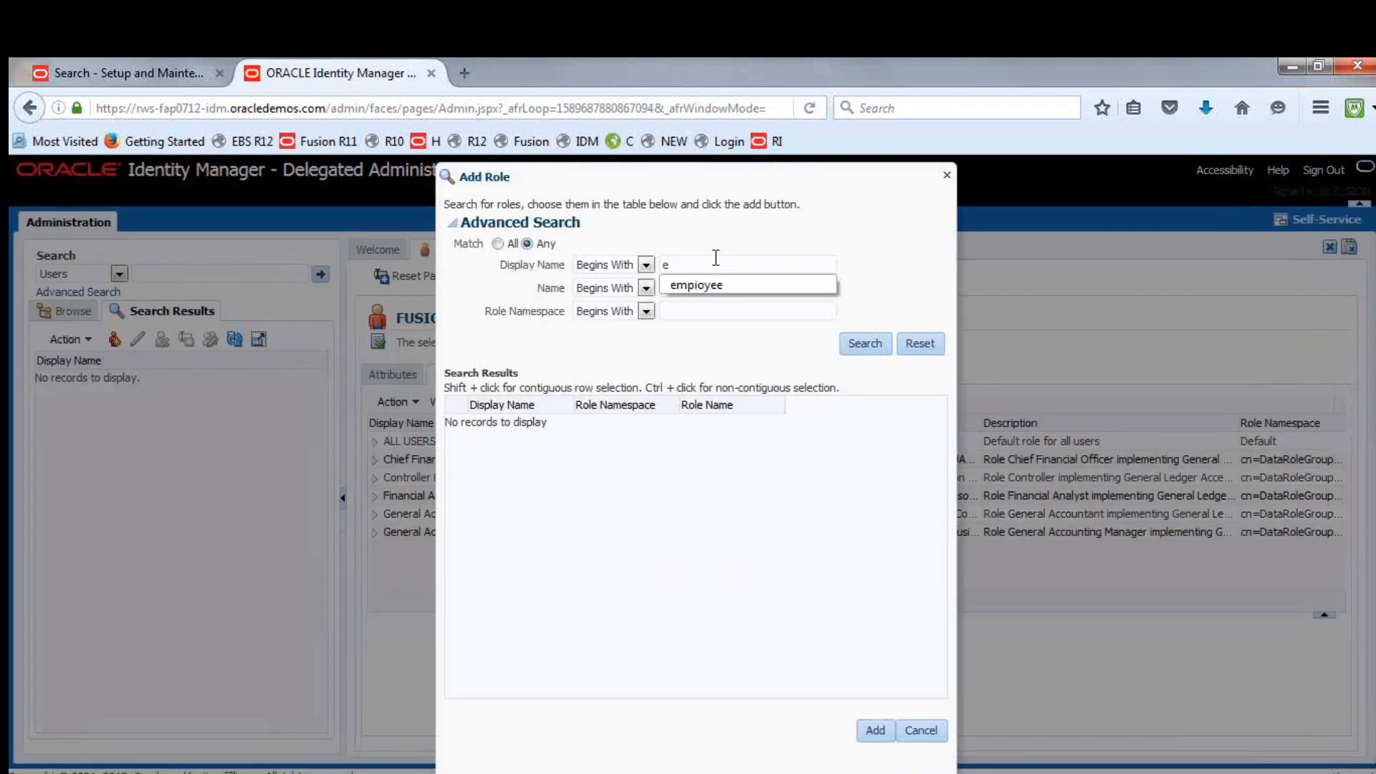
left_click(708, 286)
left_click(863, 344)
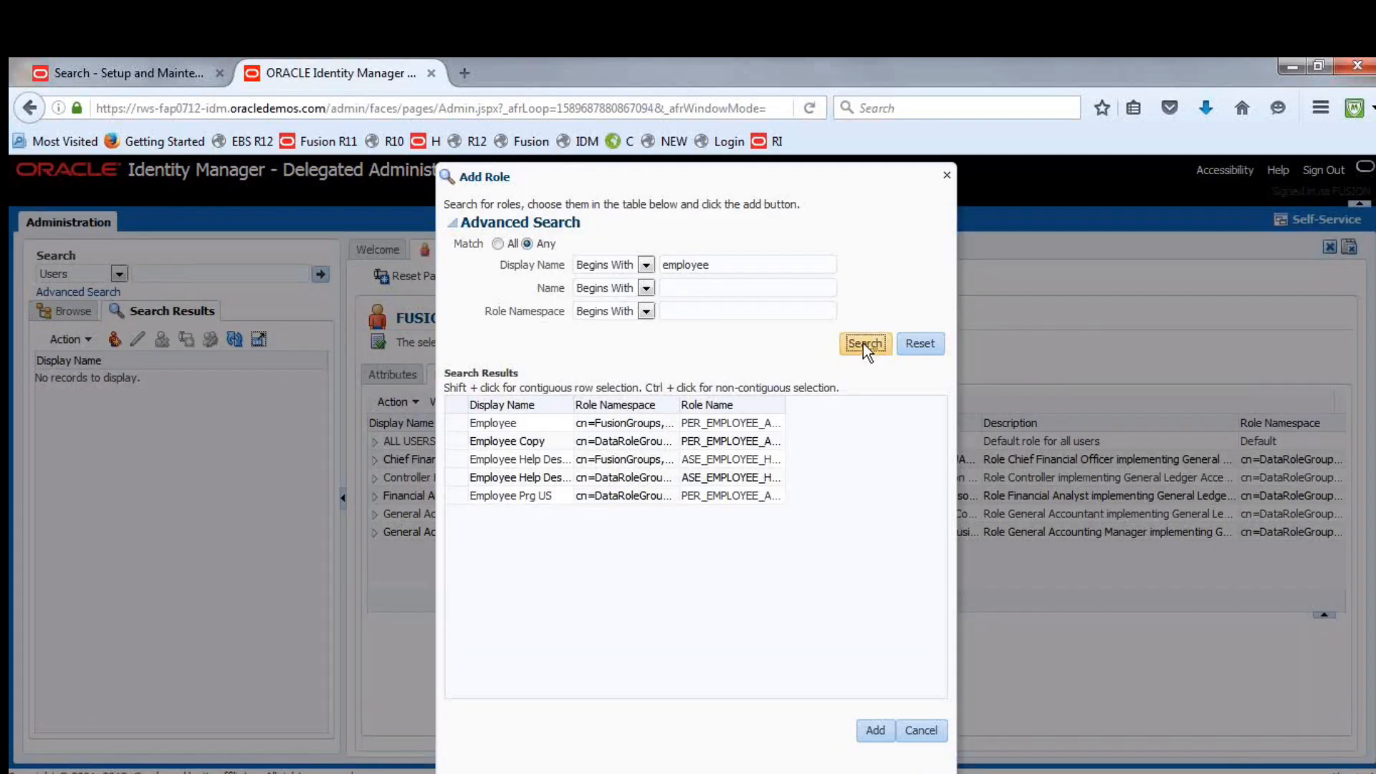
left_click(504, 425)
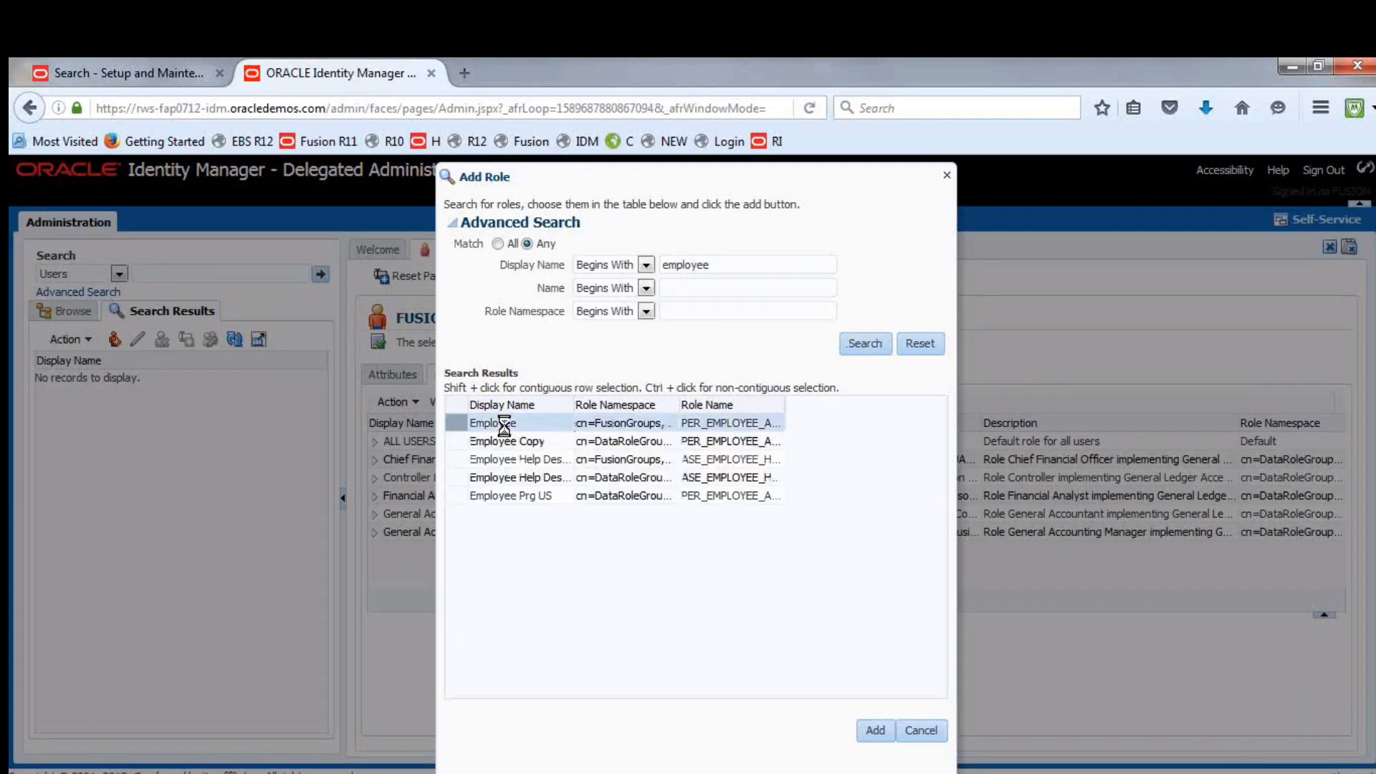
left_click(875, 730)
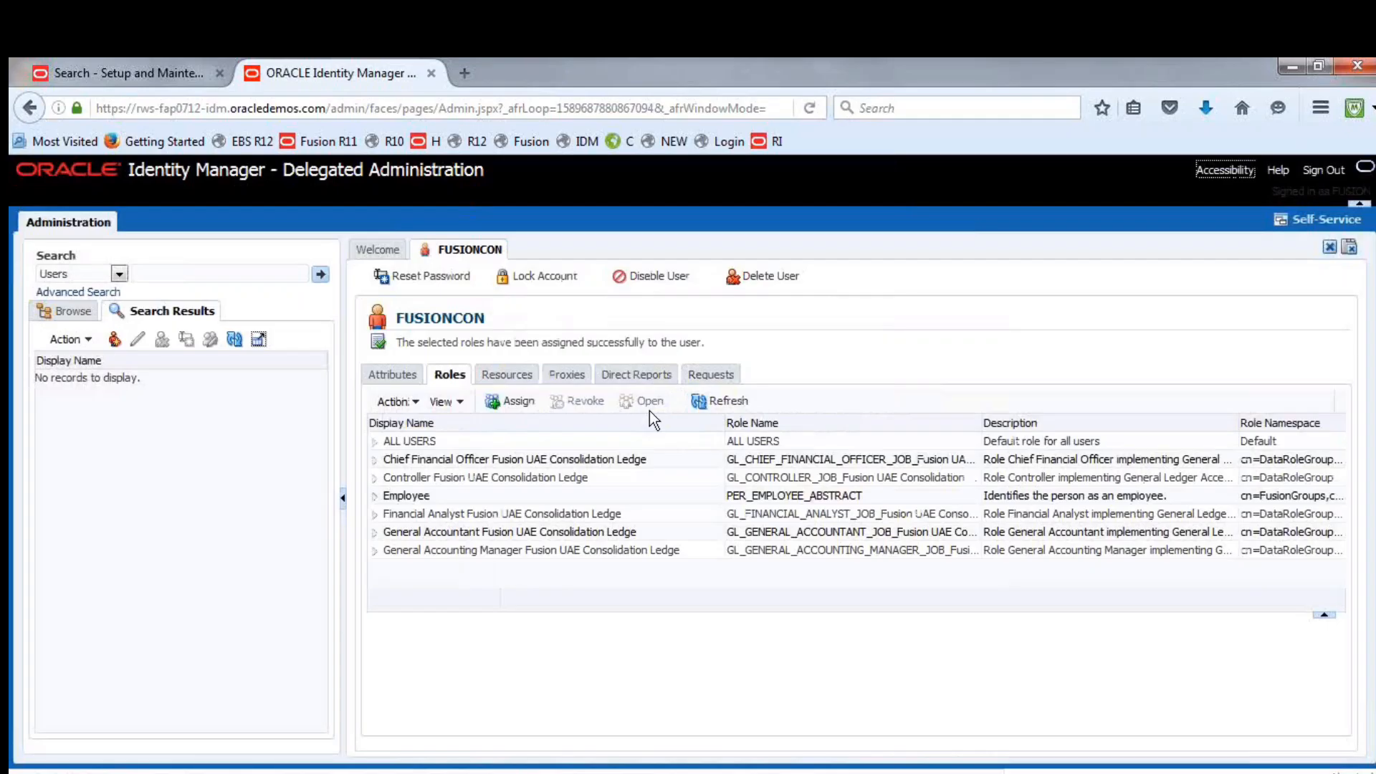
left_click(738, 400)
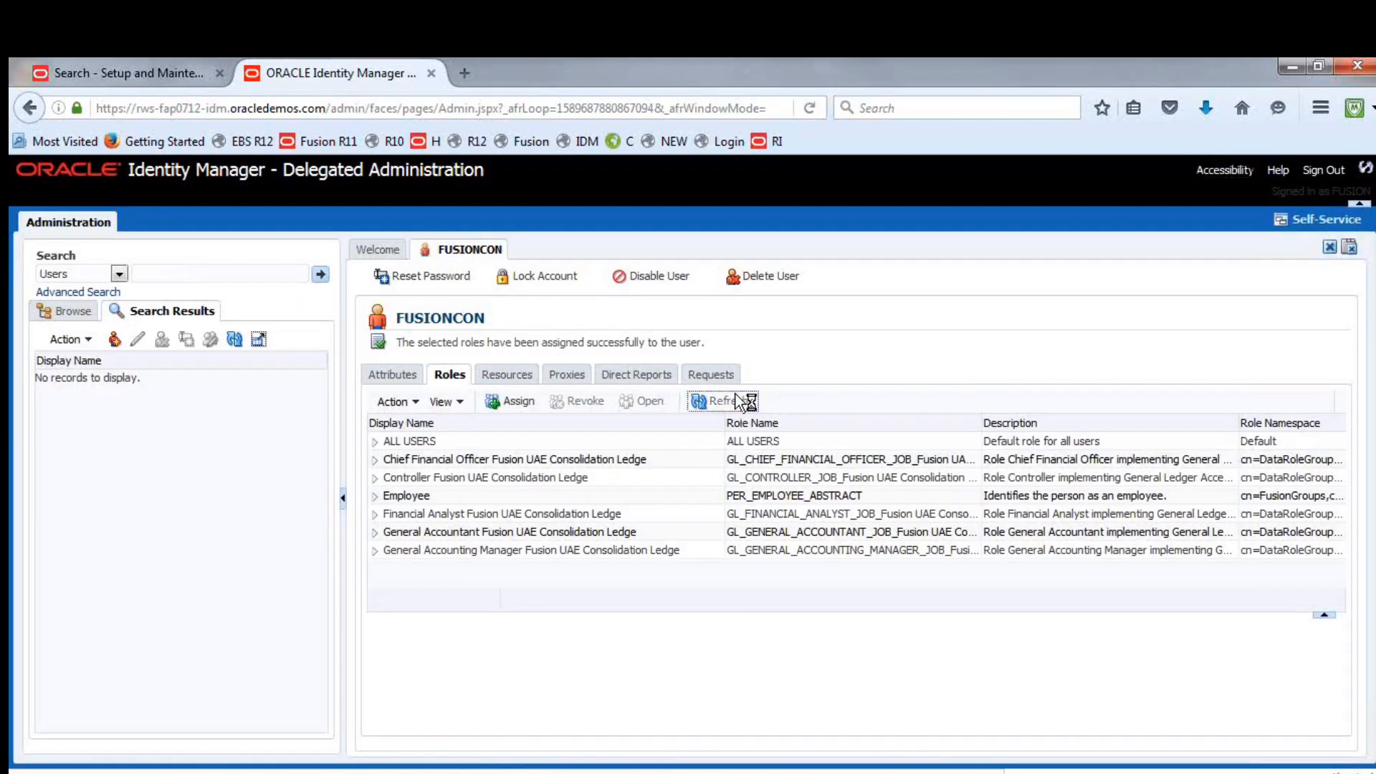
Return to Setup and Maintenance, leave the task search results, and go to Scheduled Processes
left_click(133, 71)
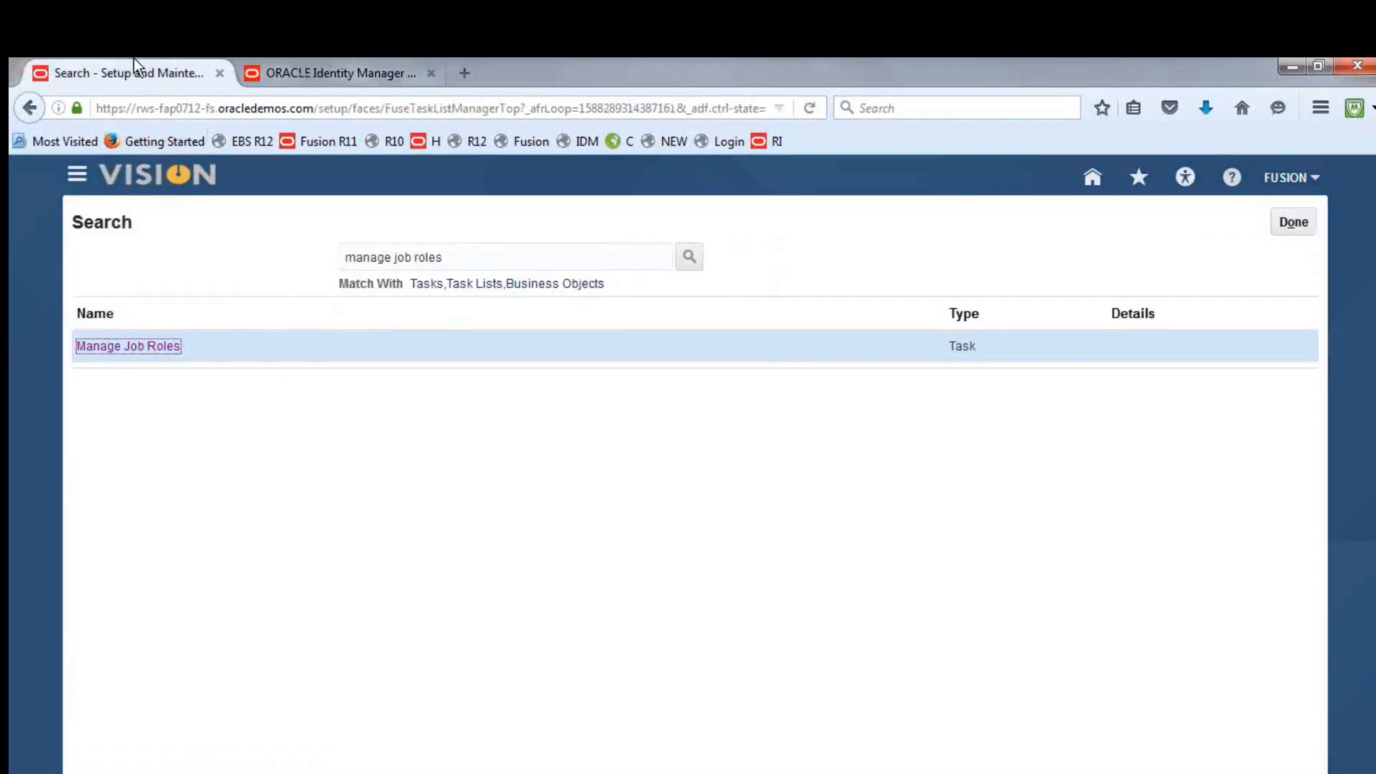
left_click(1307, 228)
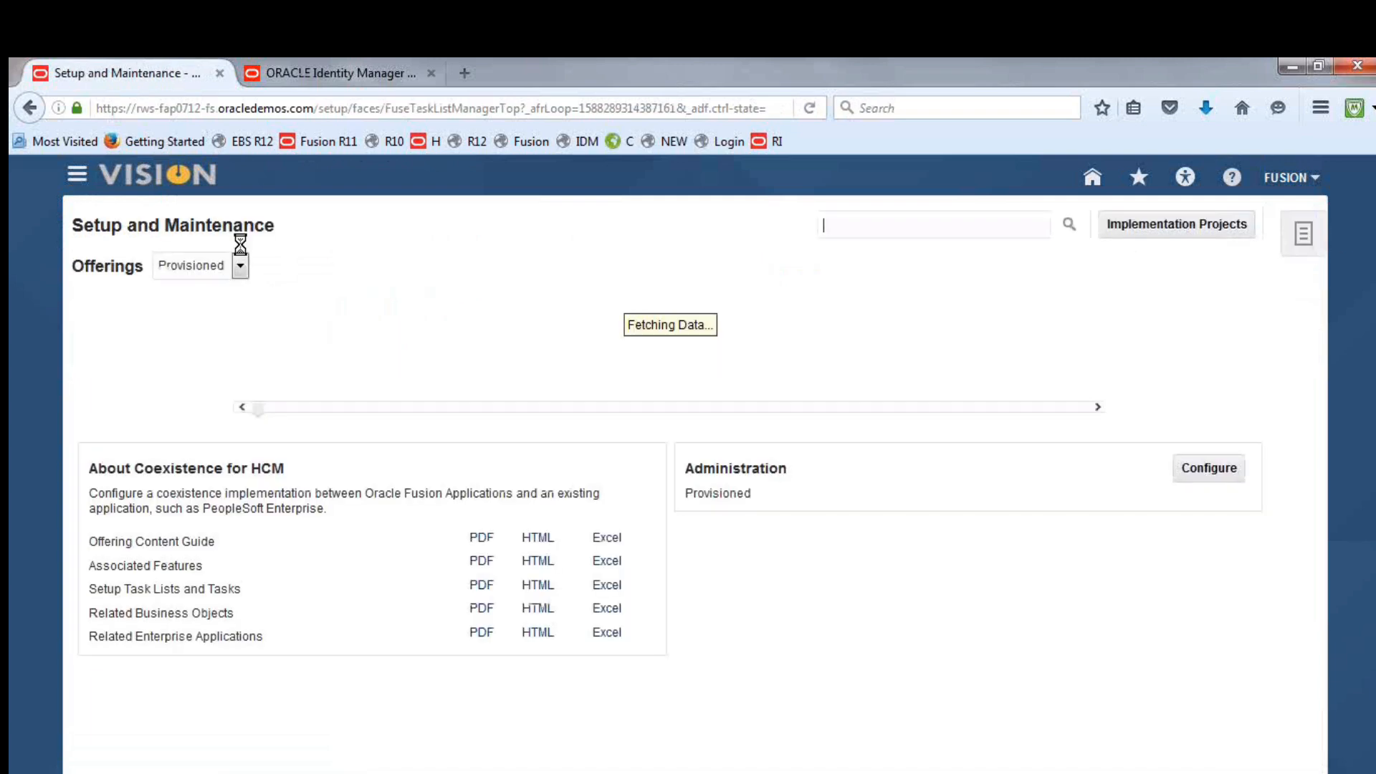
left_click(78, 176)
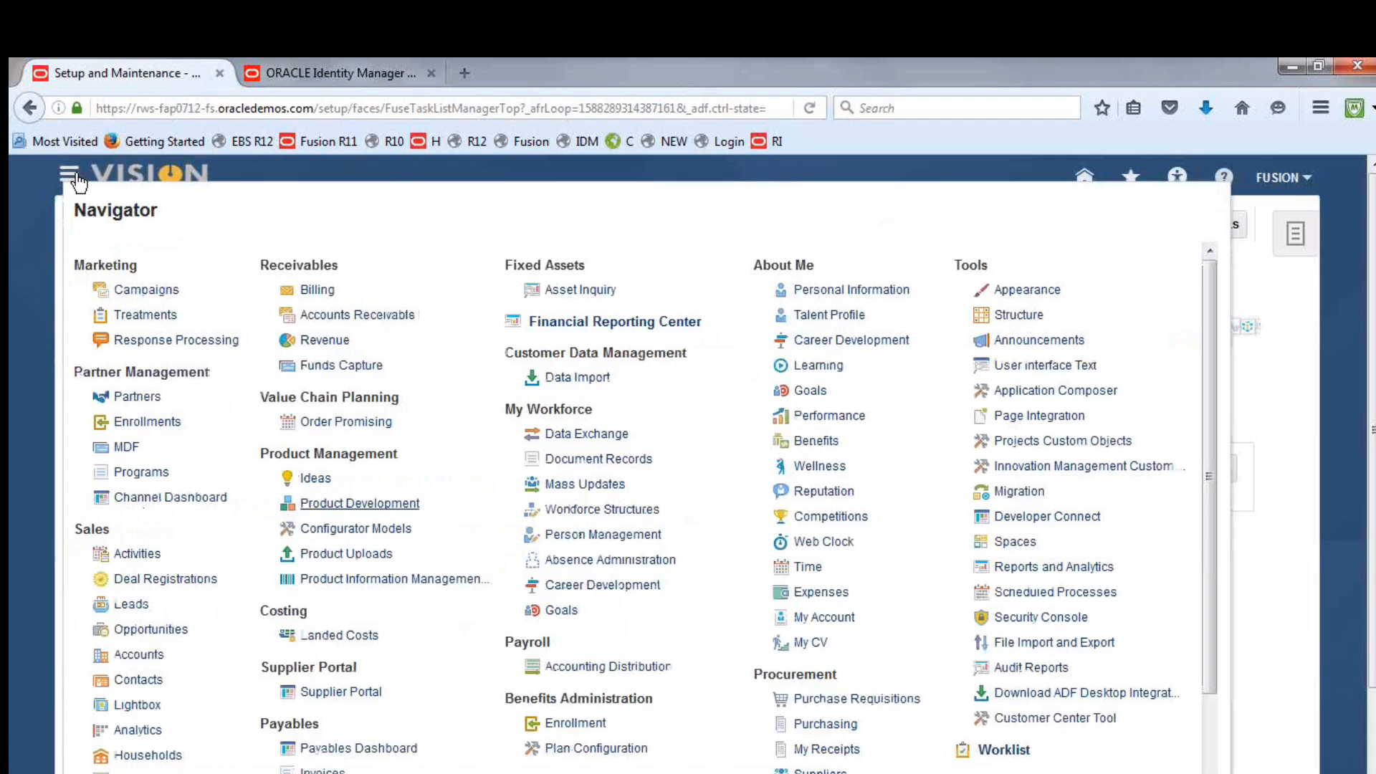
left_click(1052, 591)
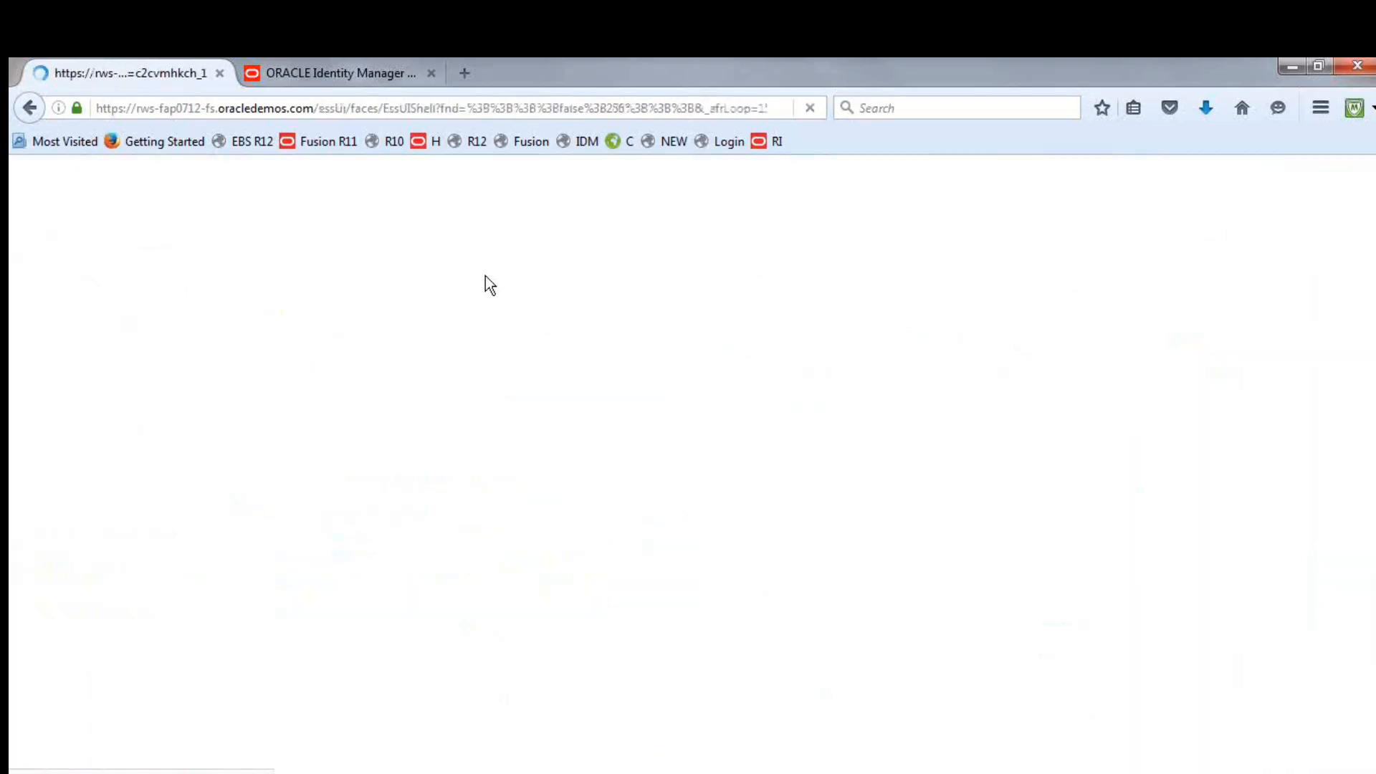
Start scheduling a new process, search the job names for LDAP, and choose Retrieve Latest LDAP Changes
left_click(266, 380)
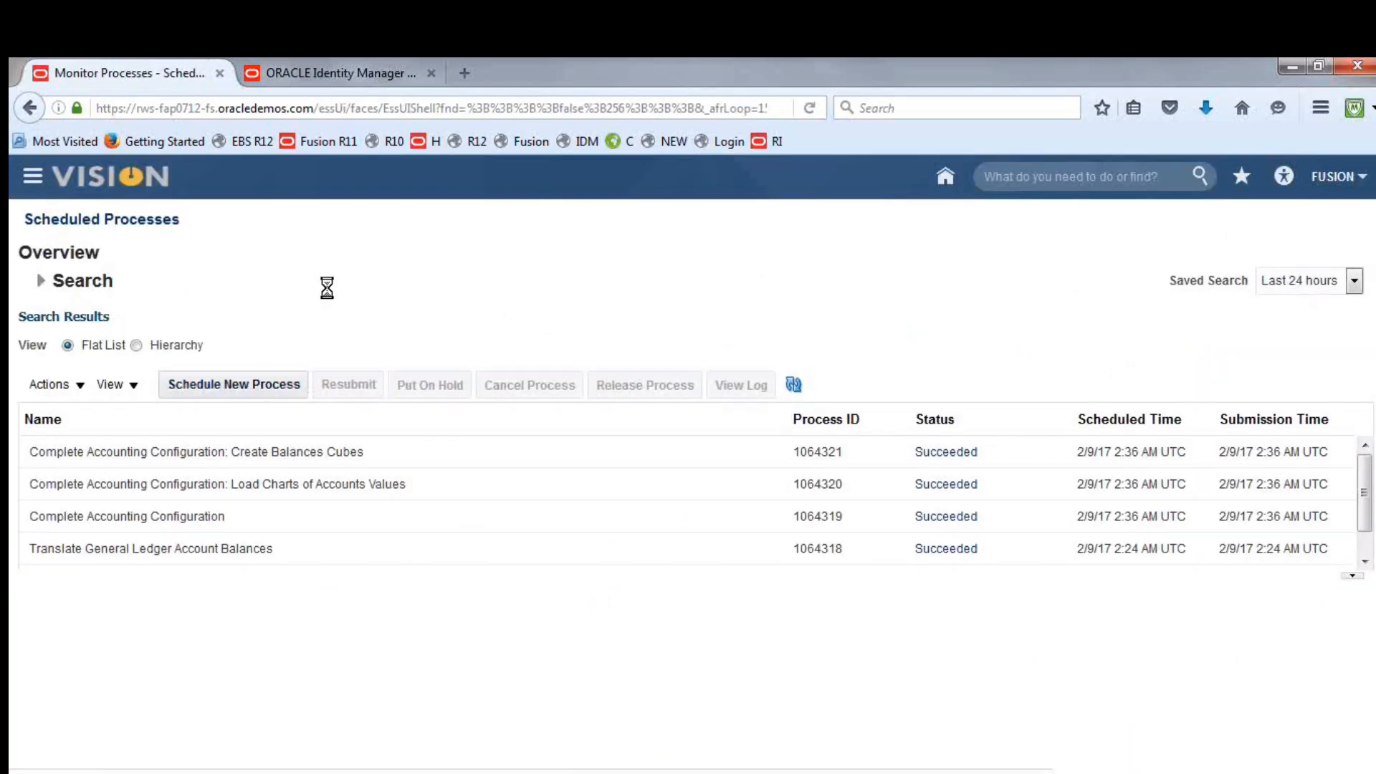
left_click(676, 432)
type("dfs")
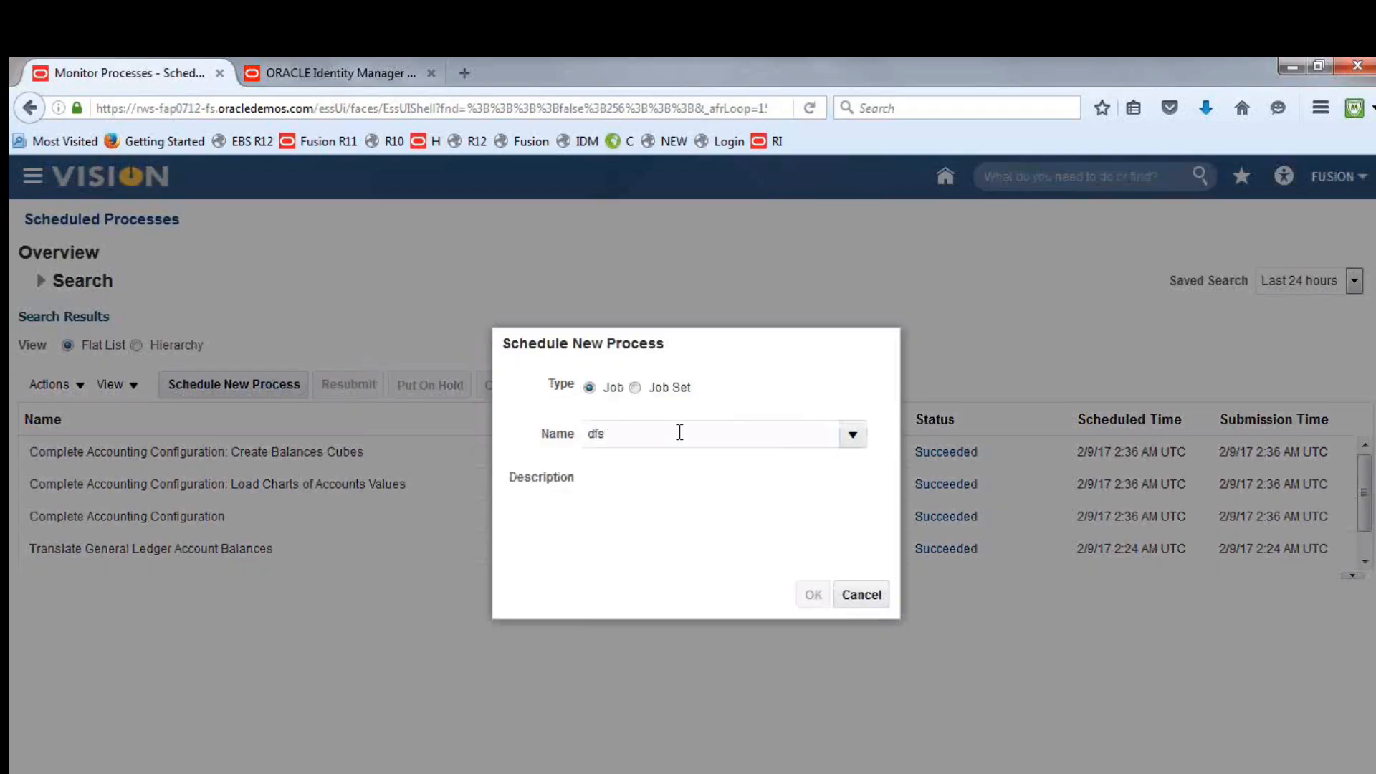
key("Tab")
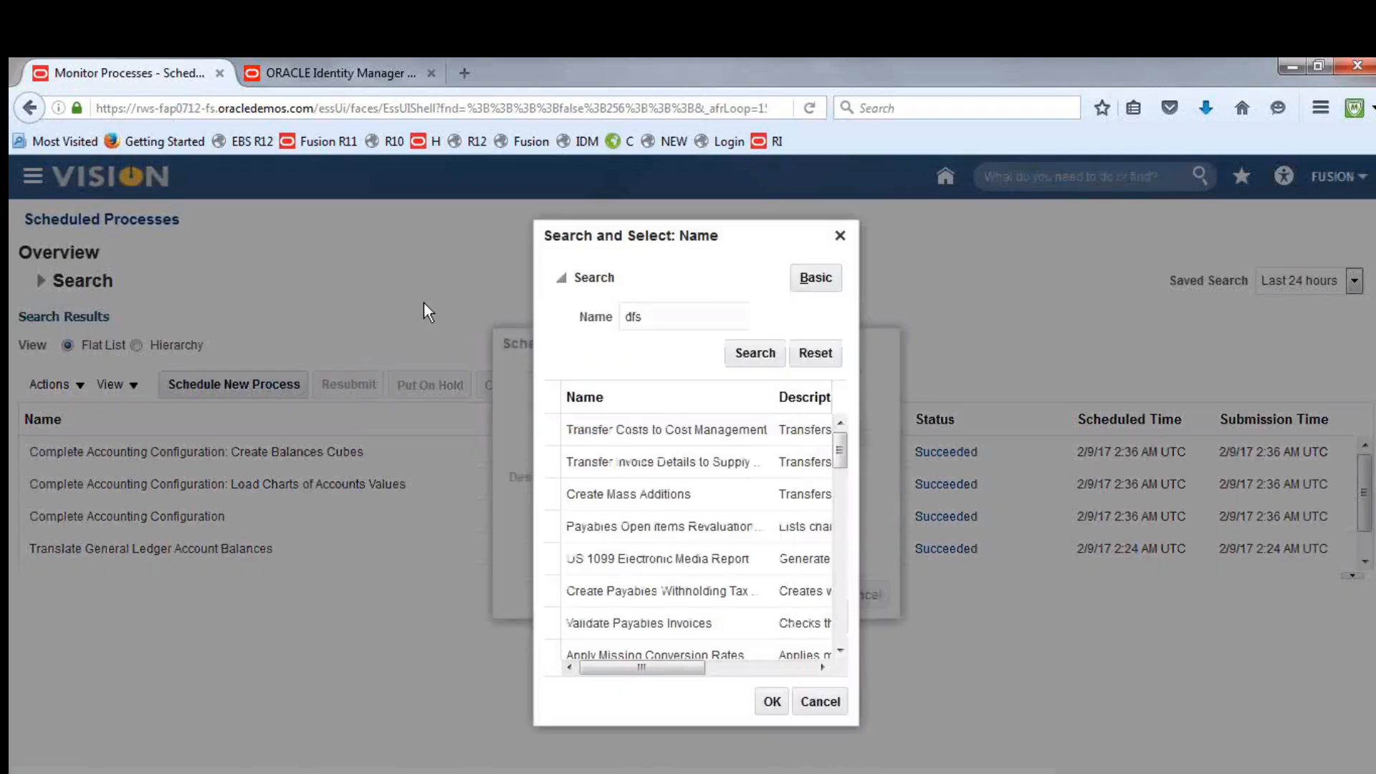
left_click_drag(684, 320, 532, 325)
type("LDAP")
left_click(634, 432)
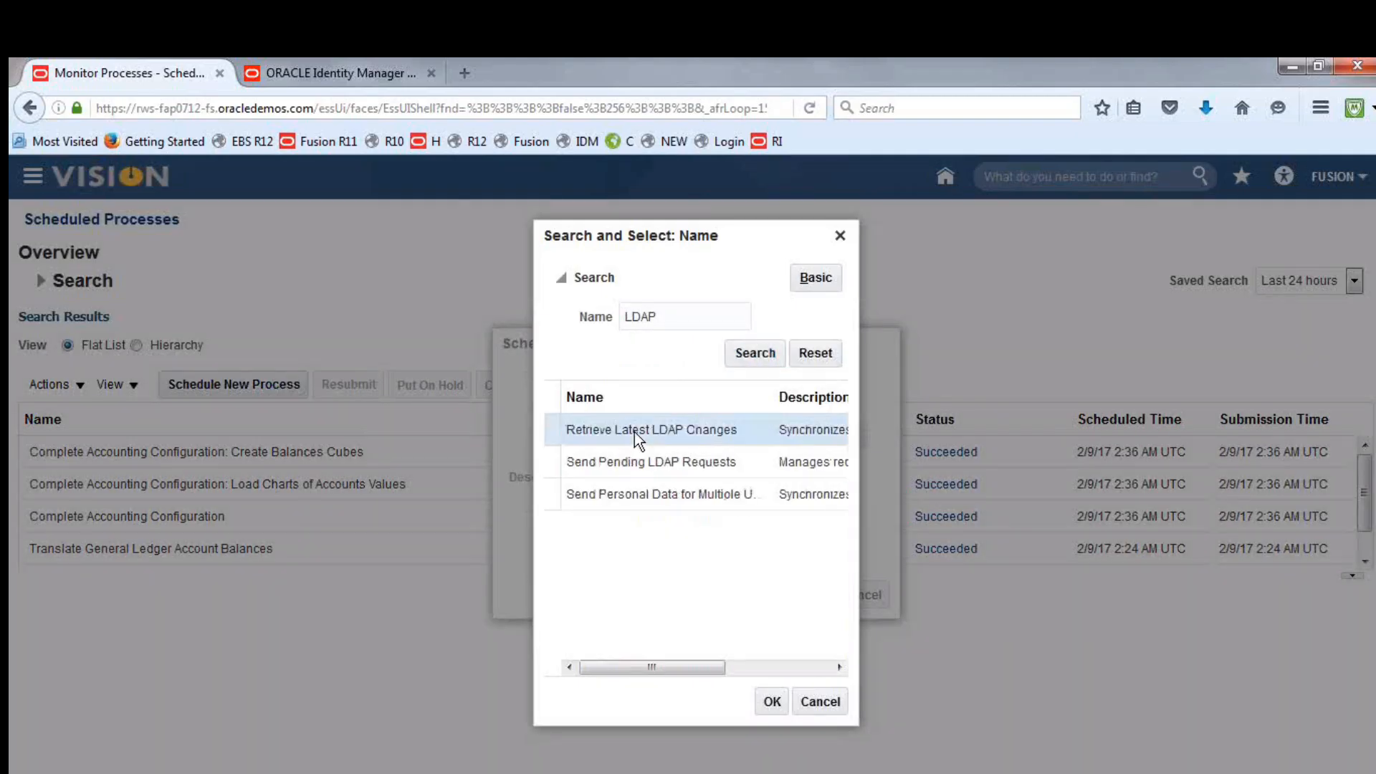
left_click(772, 702)
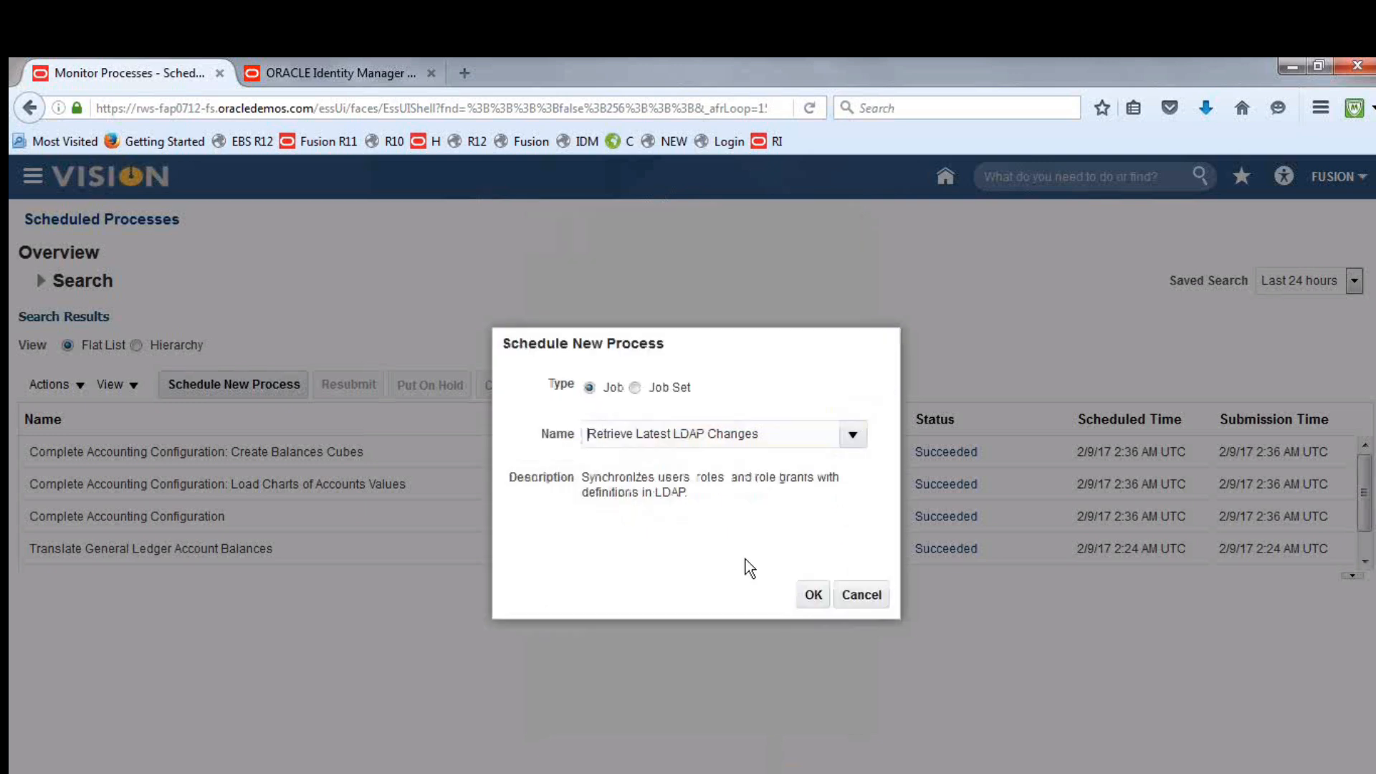
Submit the Retrieve Latest LDAP Changes process with its default options and close the process details
left_click(813, 597)
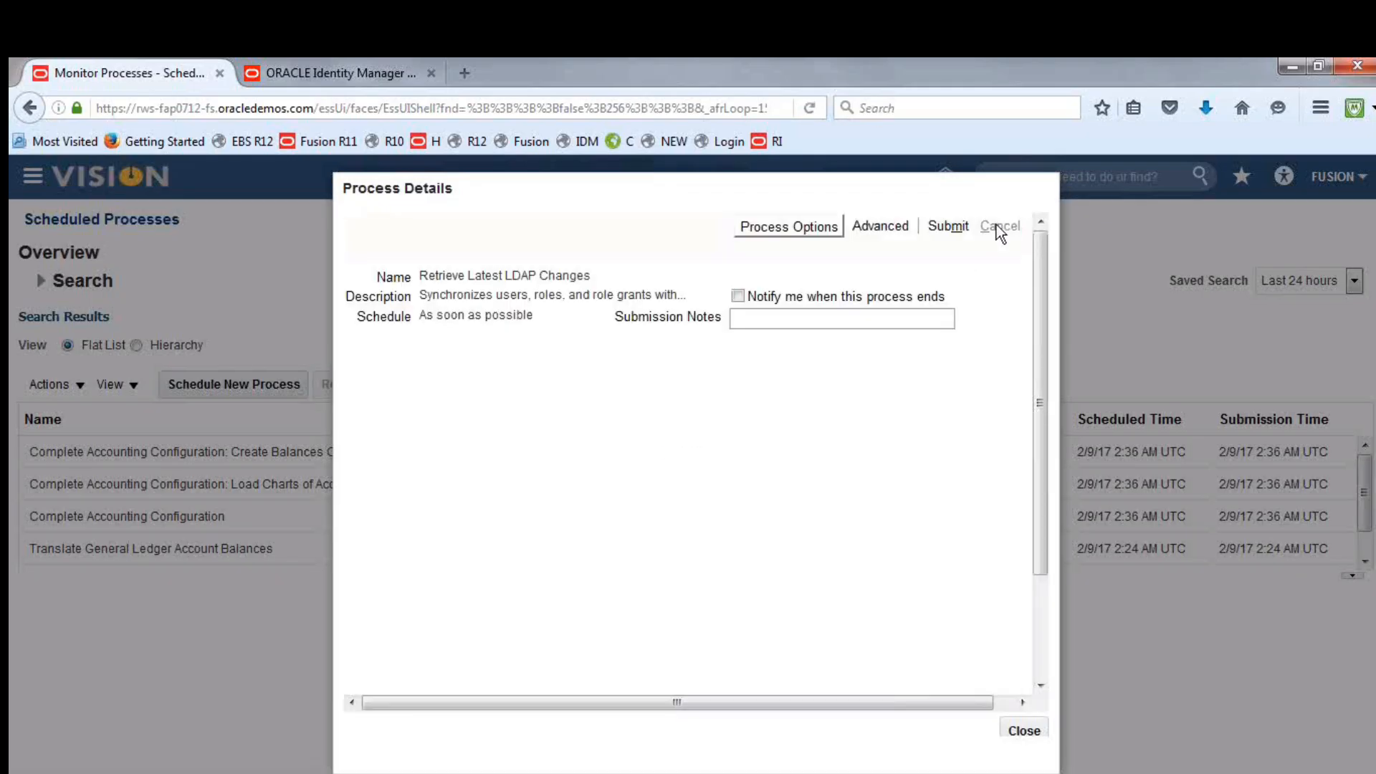
left_click(949, 226)
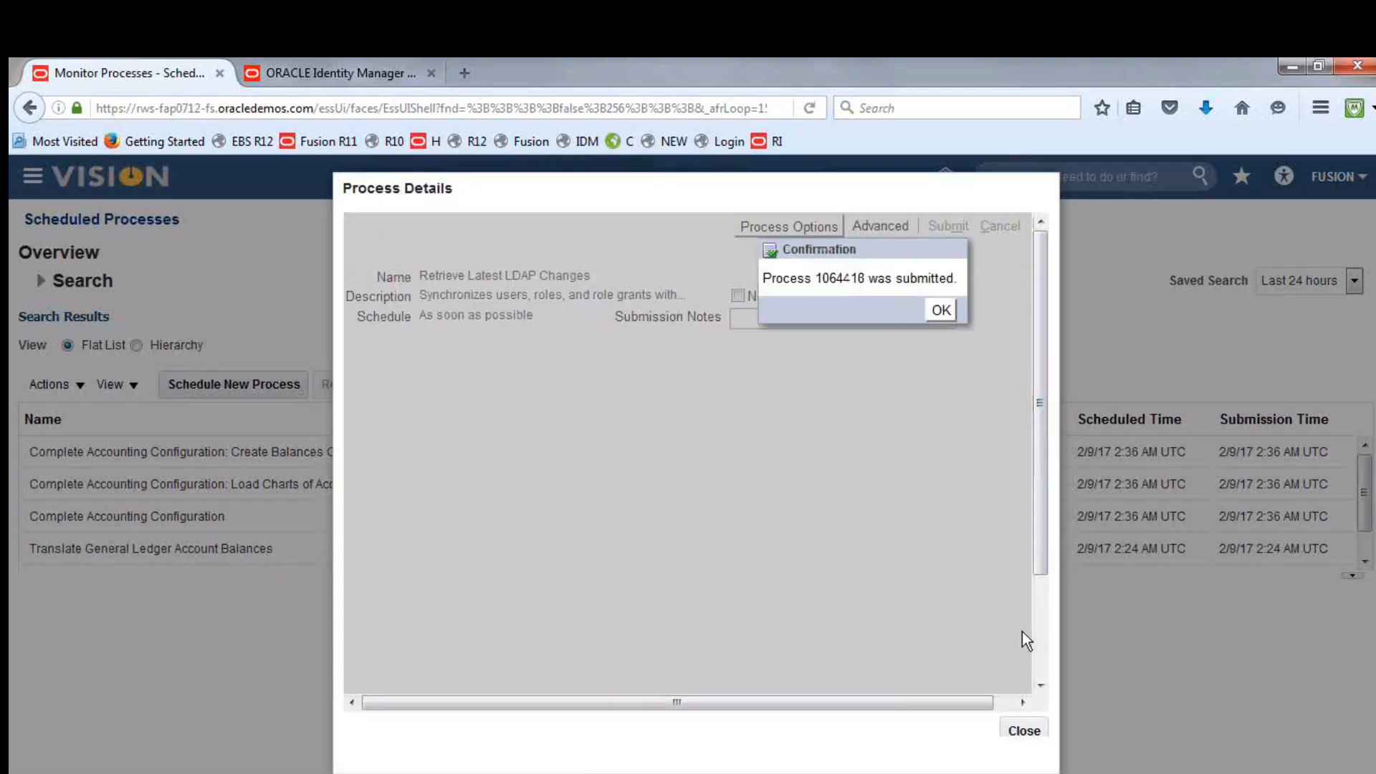
left_click(940, 309)
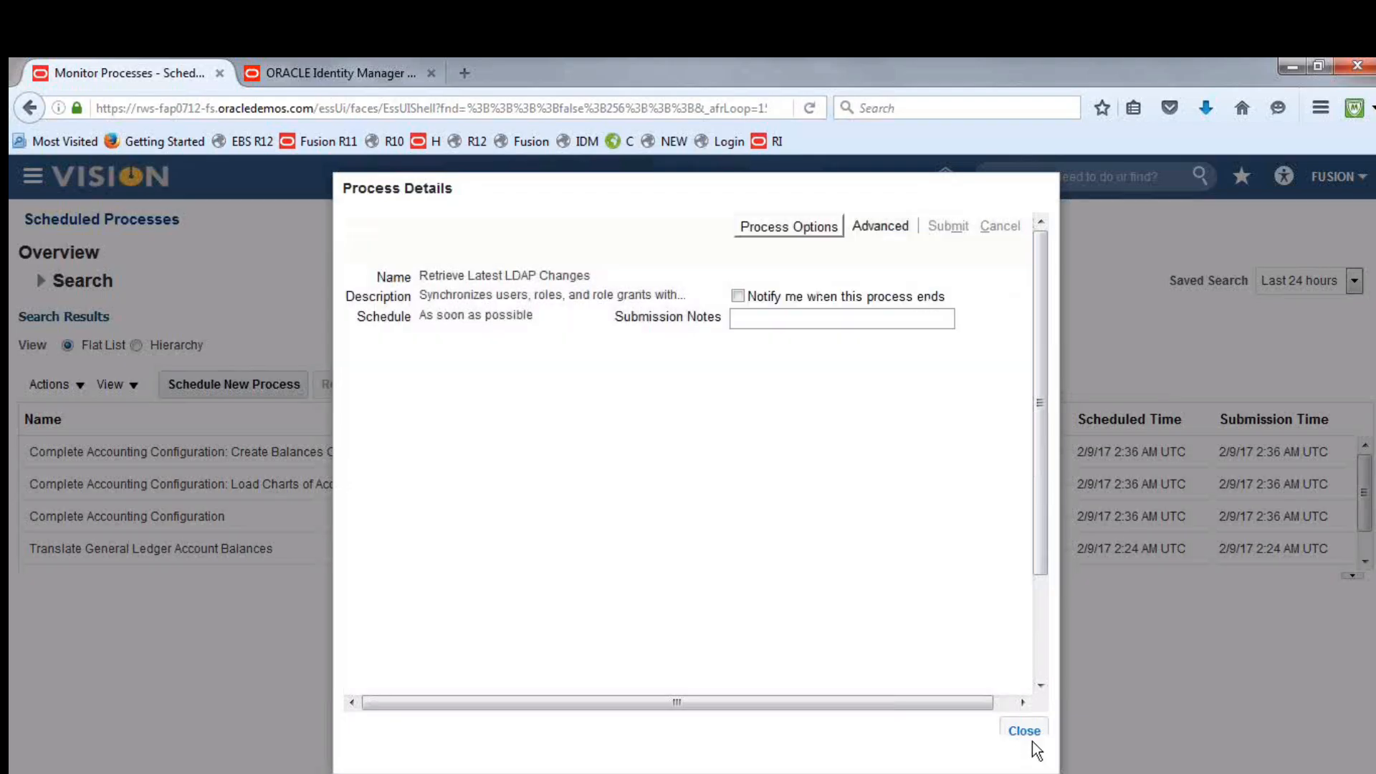
left_click(1030, 729)
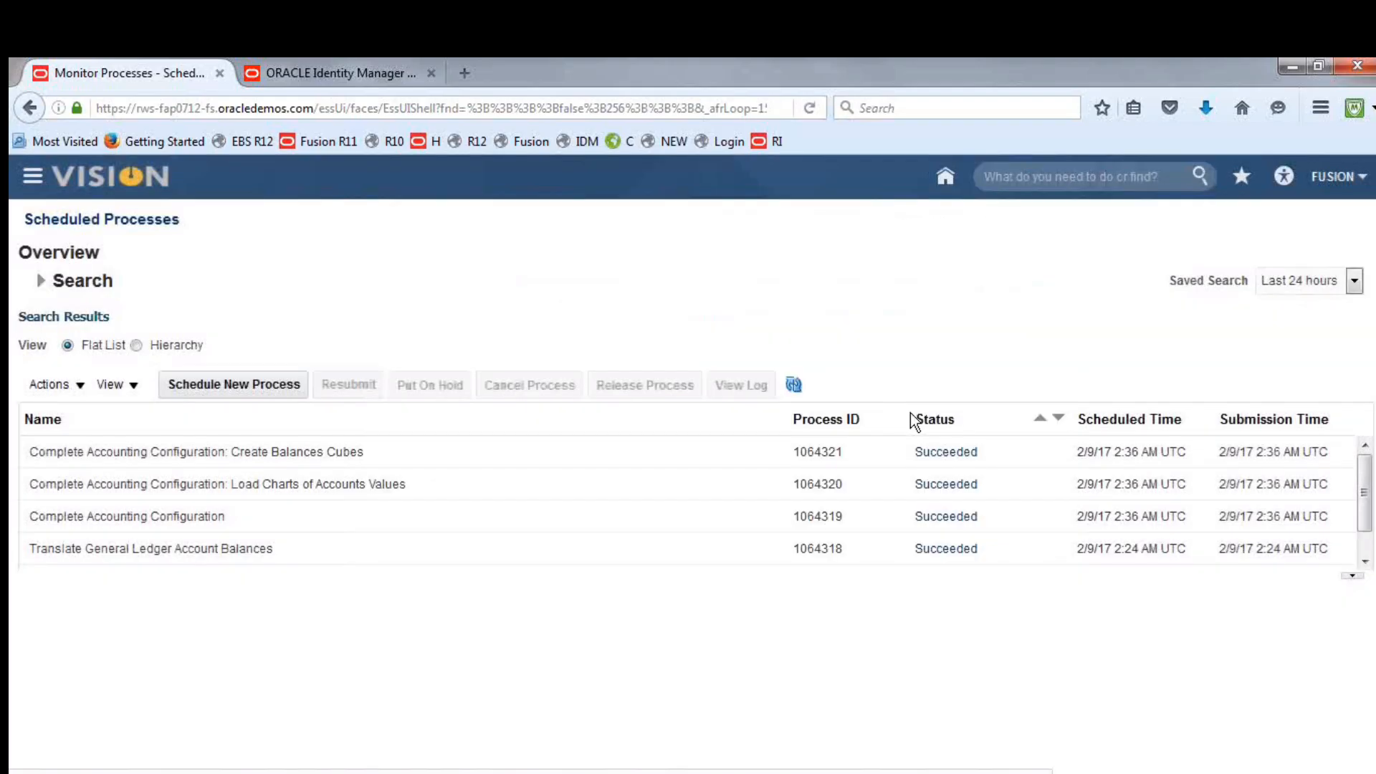
Refresh the scheduled processes list to check the status of Retrieve Latest LDAP Changes
left_click(801, 387)
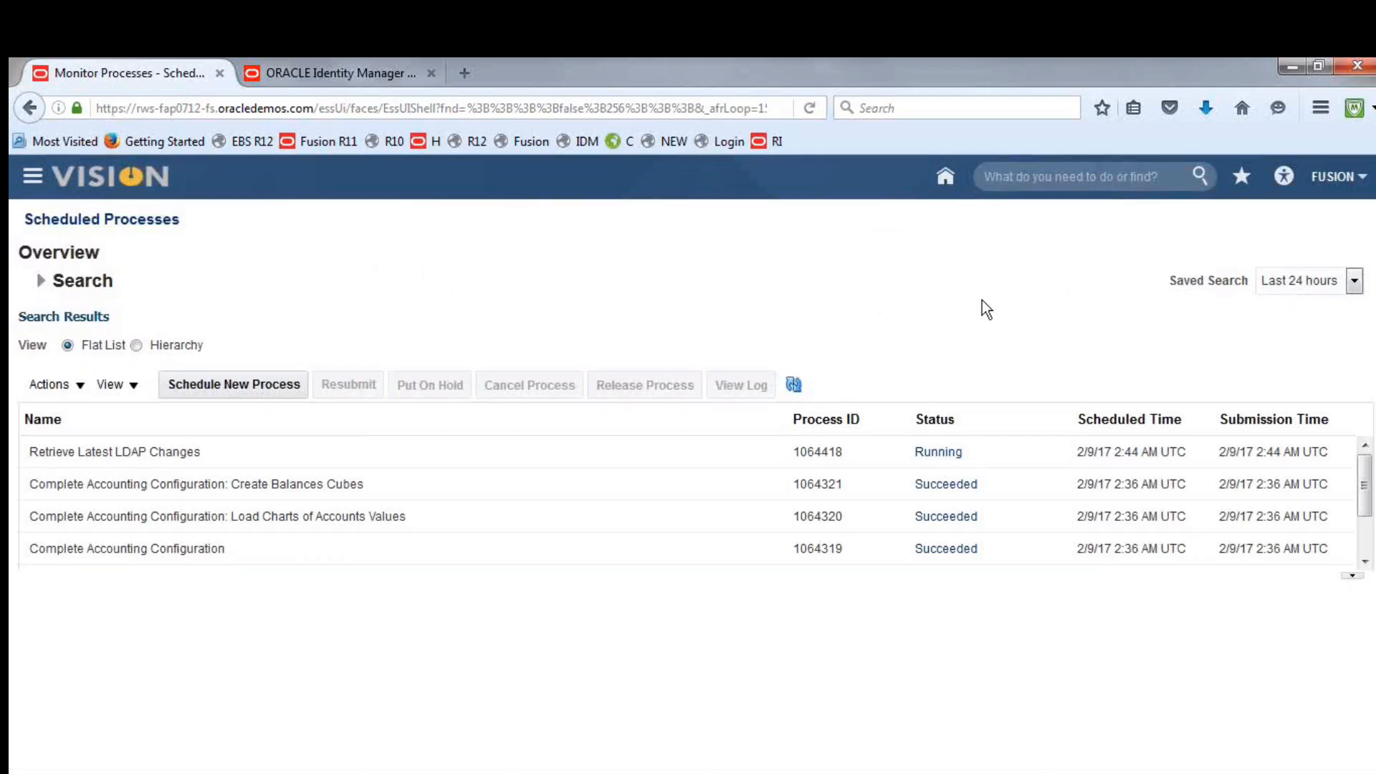
left_click(791, 383)
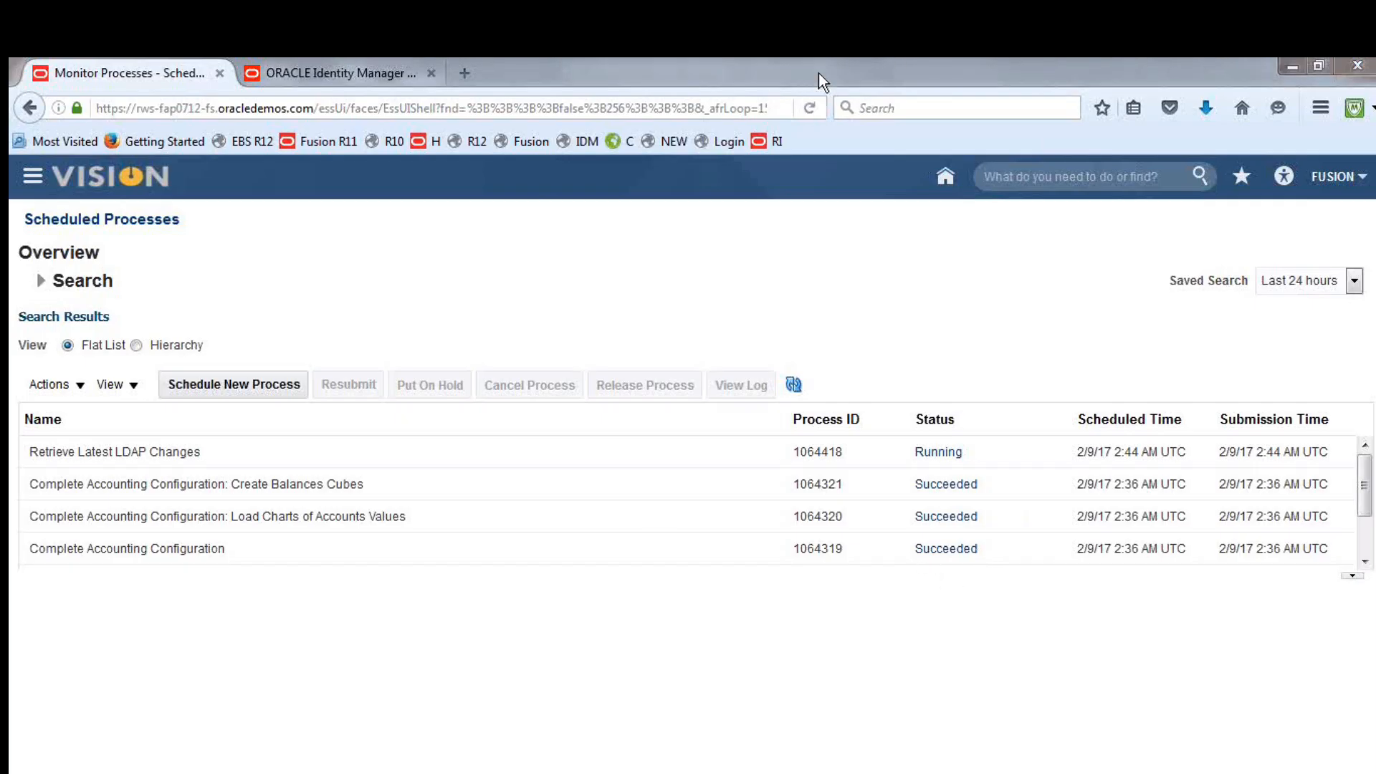
left_click(801, 387)
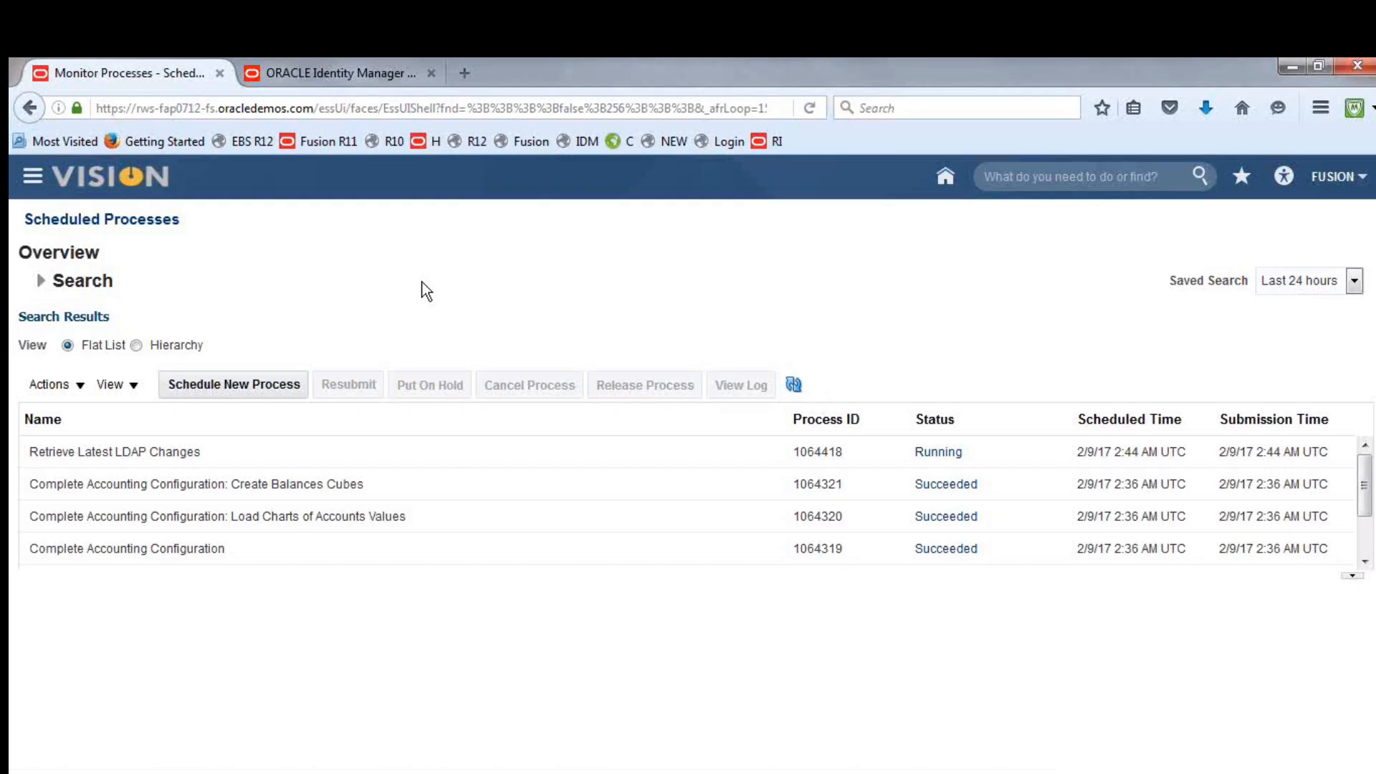
left_click(795, 387)
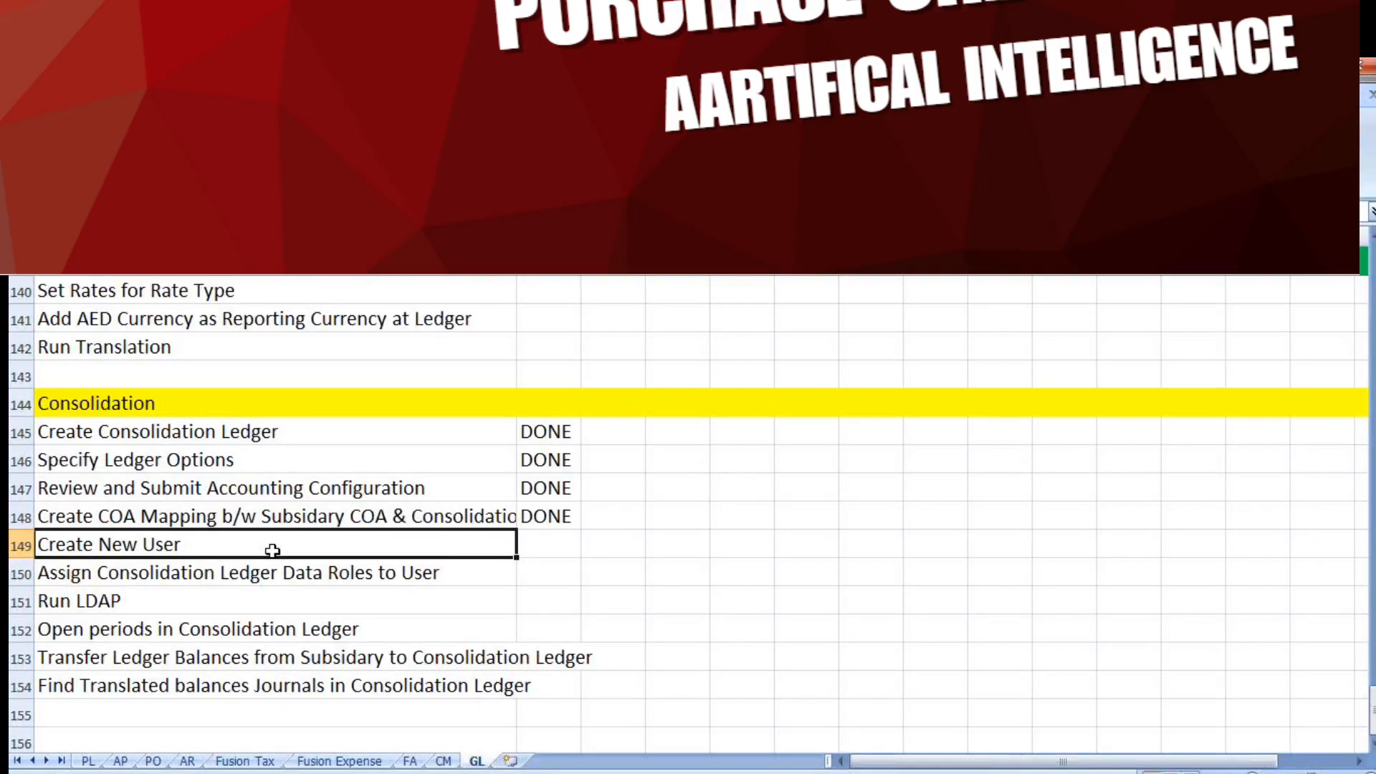
In the Excel checklist, mark Create New User, Assign Consolidation Ledger Data Roles to User, and Run LDAP as DONE
key("Tab")
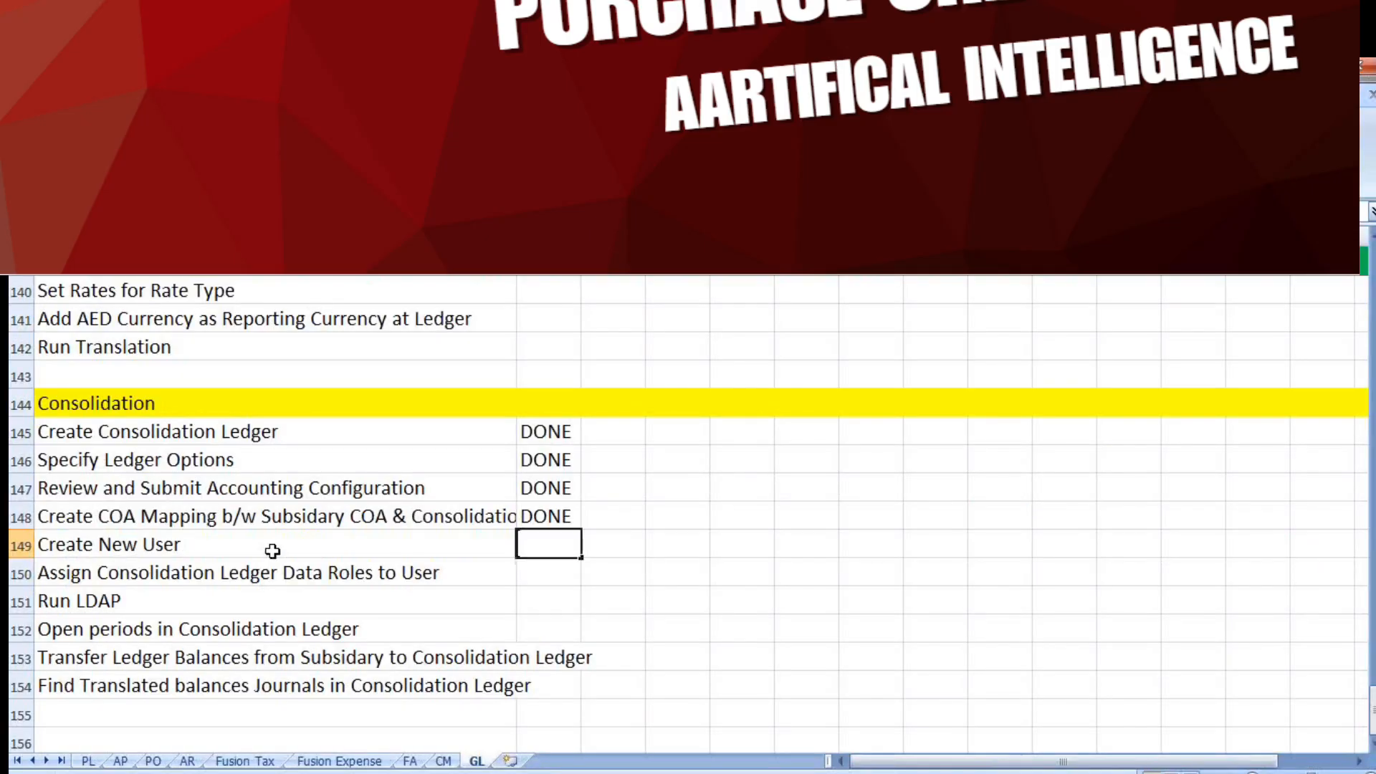
type("DONE")
key("Tab")
key("Return")
type("DONE")
key("Tab")
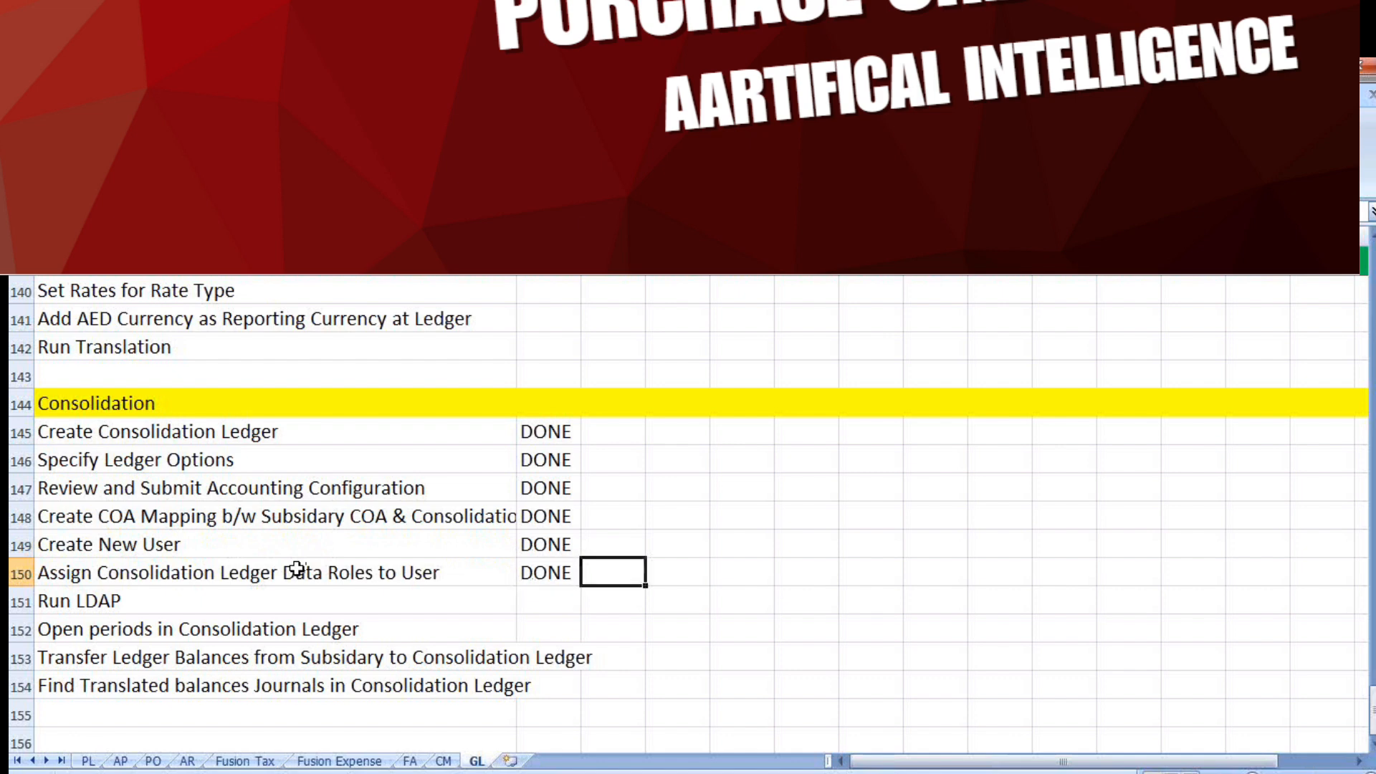
key("Return")
type("DONE")
key("Tab")
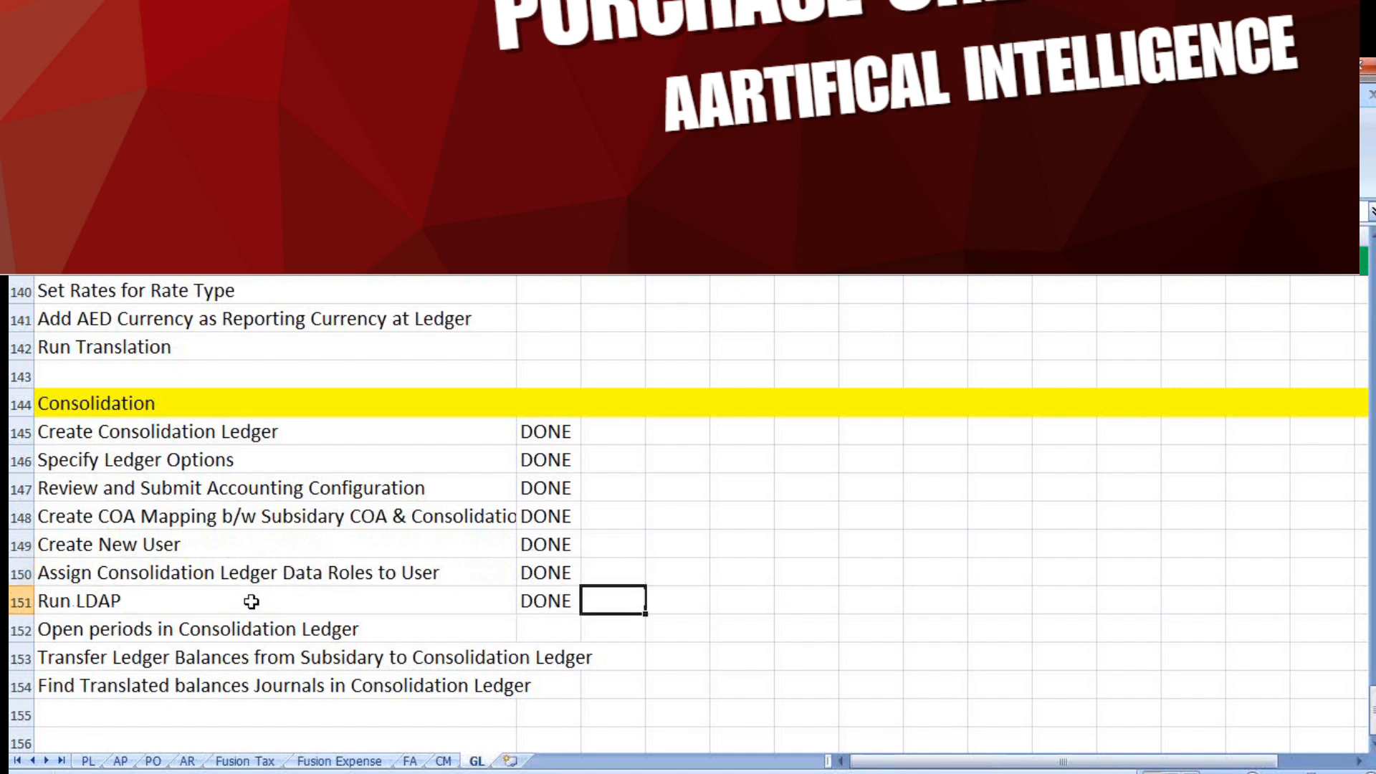
Select the Open periods in Consolidation Ledger task and save the checklist workbook
left_click(364, 637)
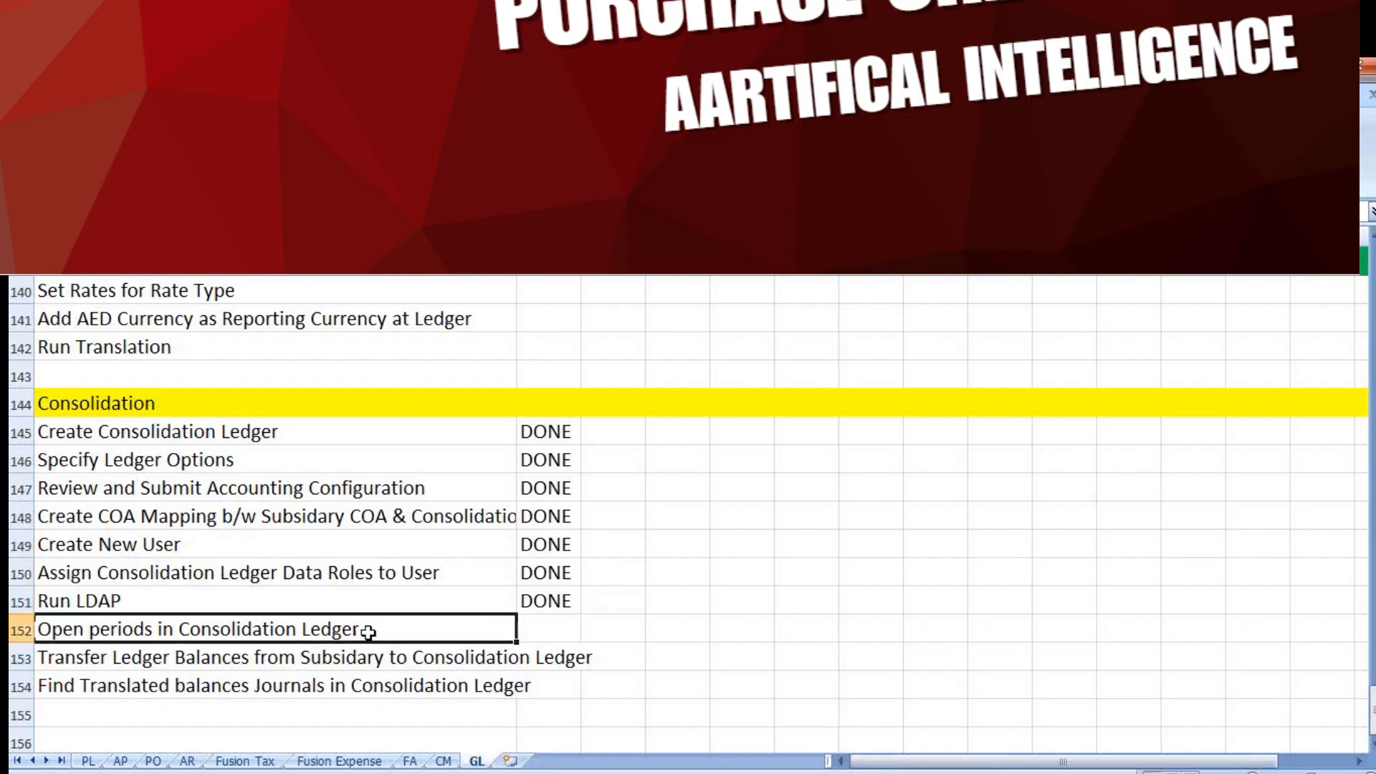
key("ctrl+s")
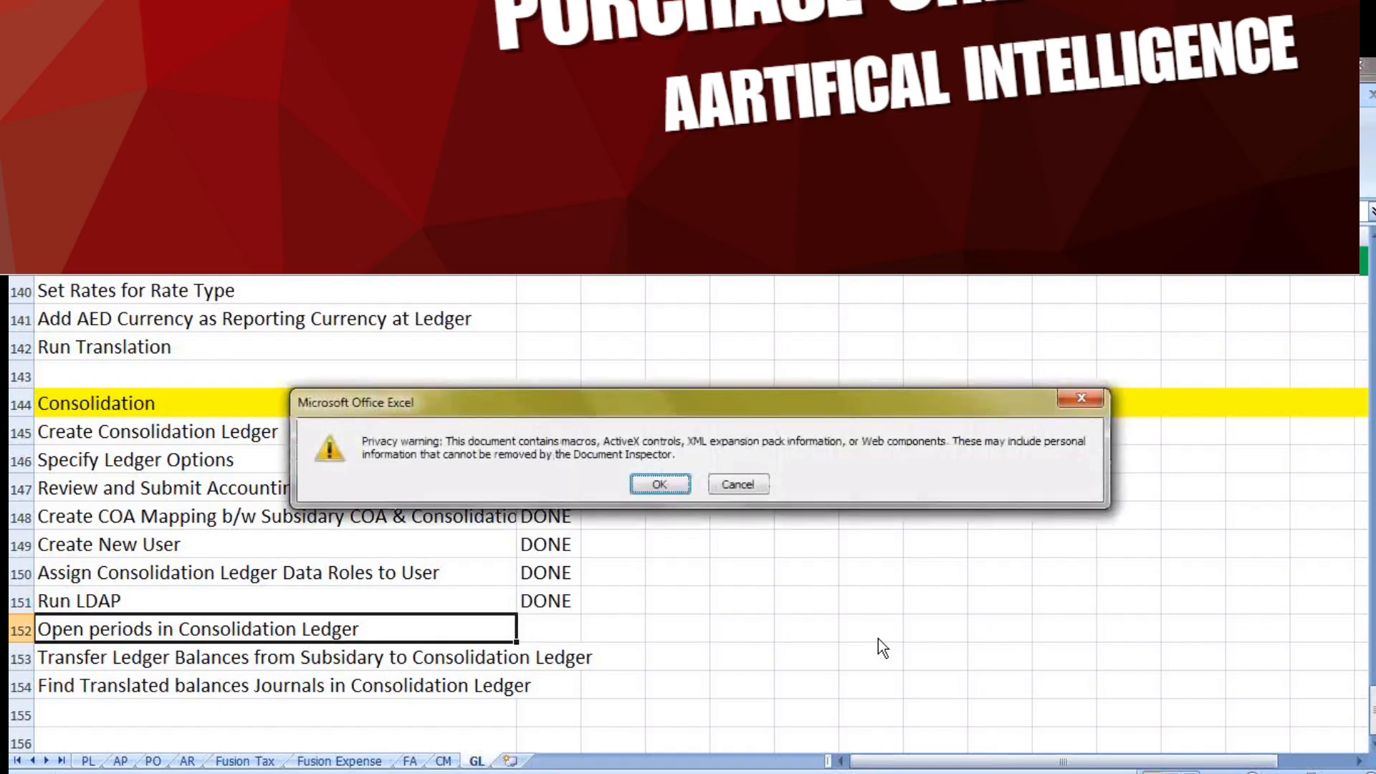
left_click(663, 485)
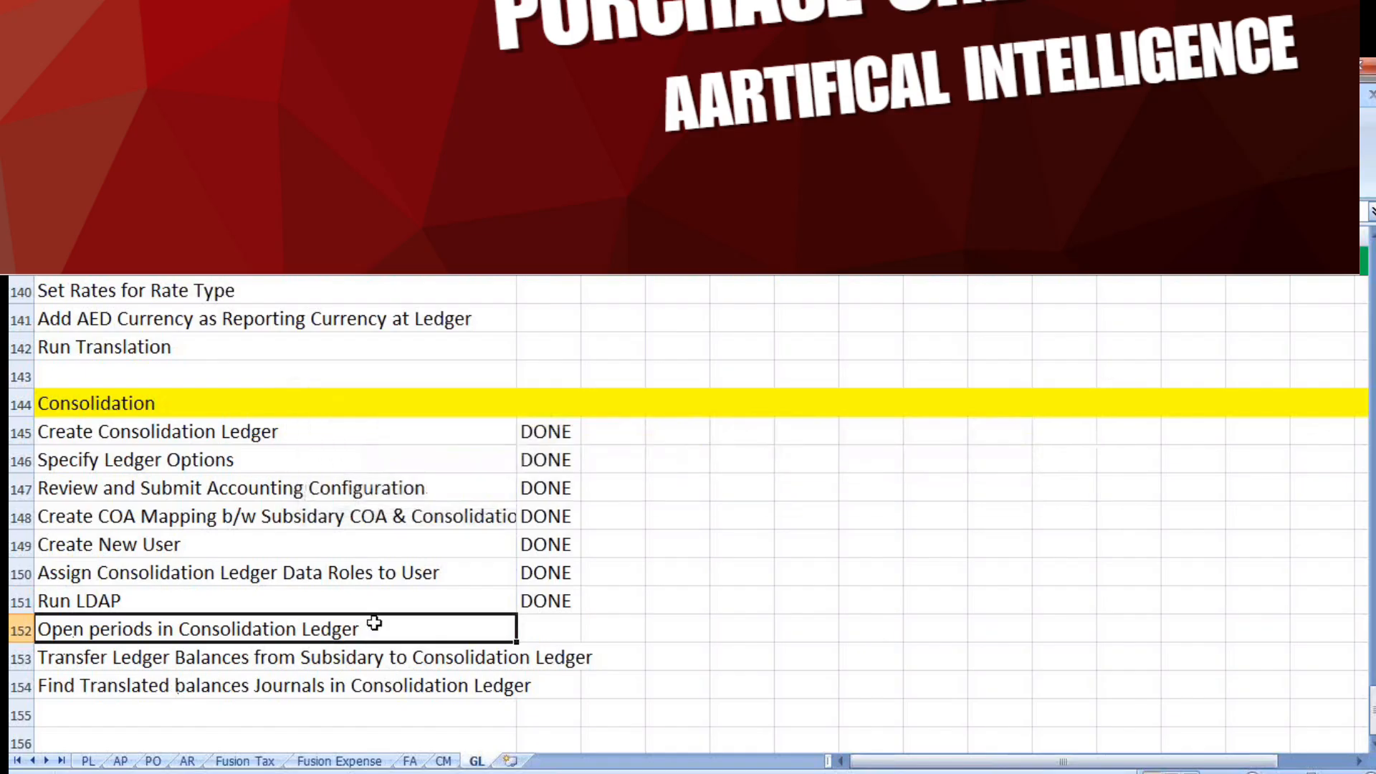
Switch to the browser, sign out of Oracle Fusion and sign back in as fusioncon with the account password
key("alt+Tab")
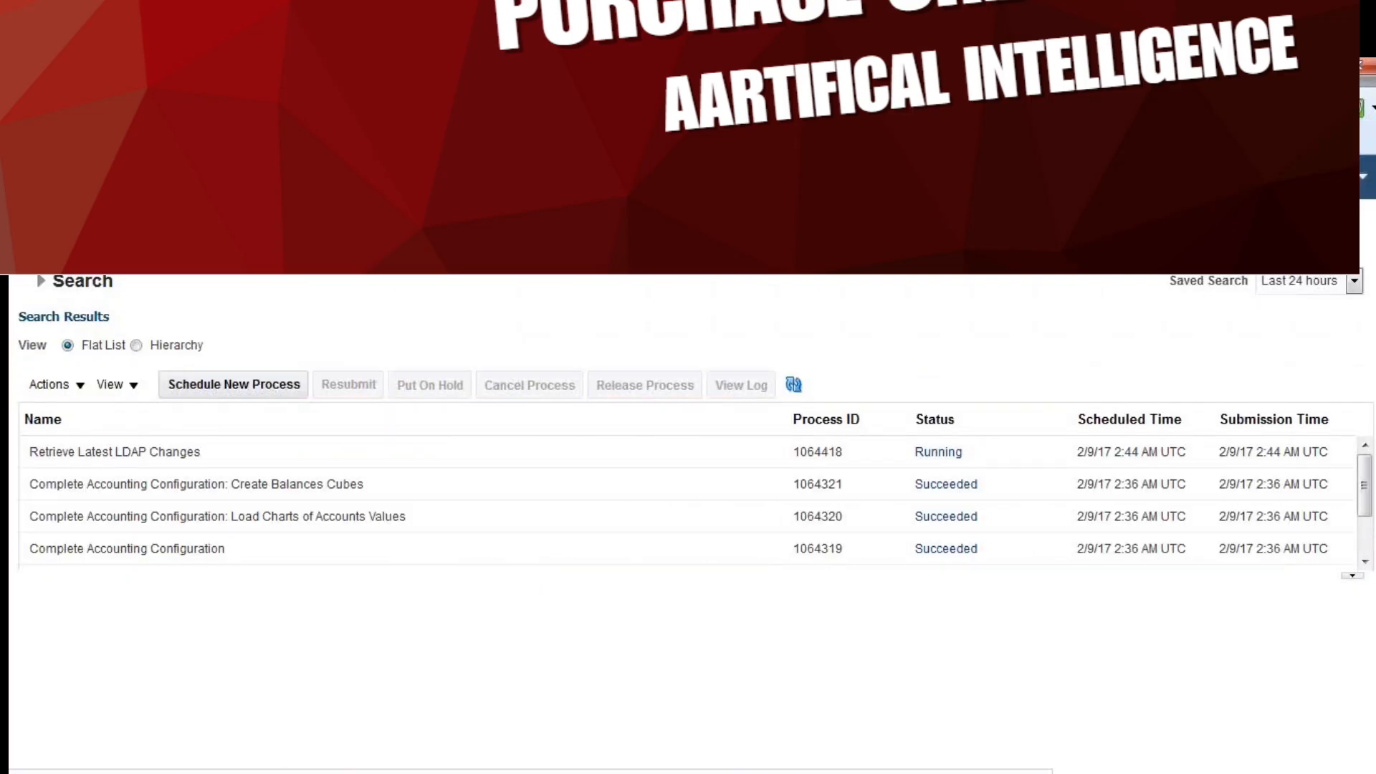
left_click(1341, 176)
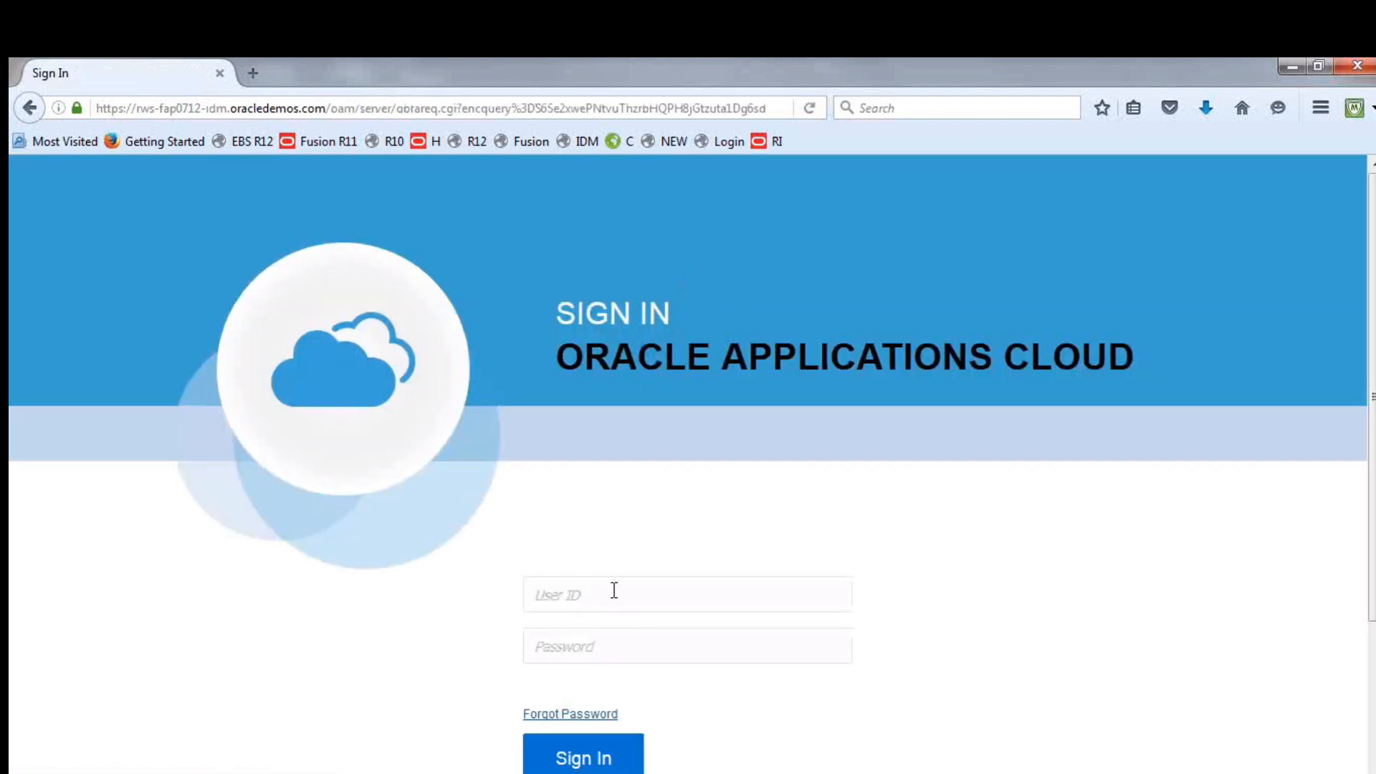
type("fusioncon")
key("Tab")
type("********")
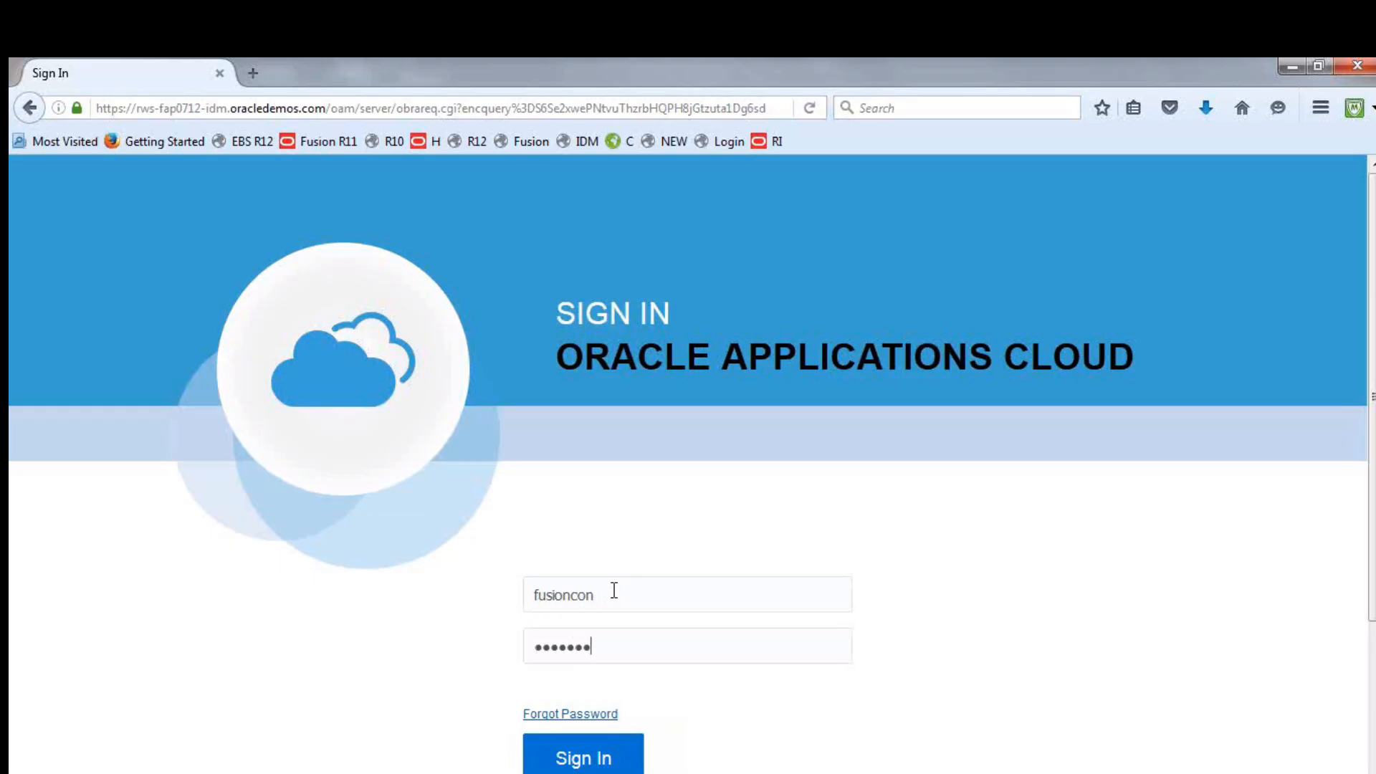
type("*")
left_click(568, 757)
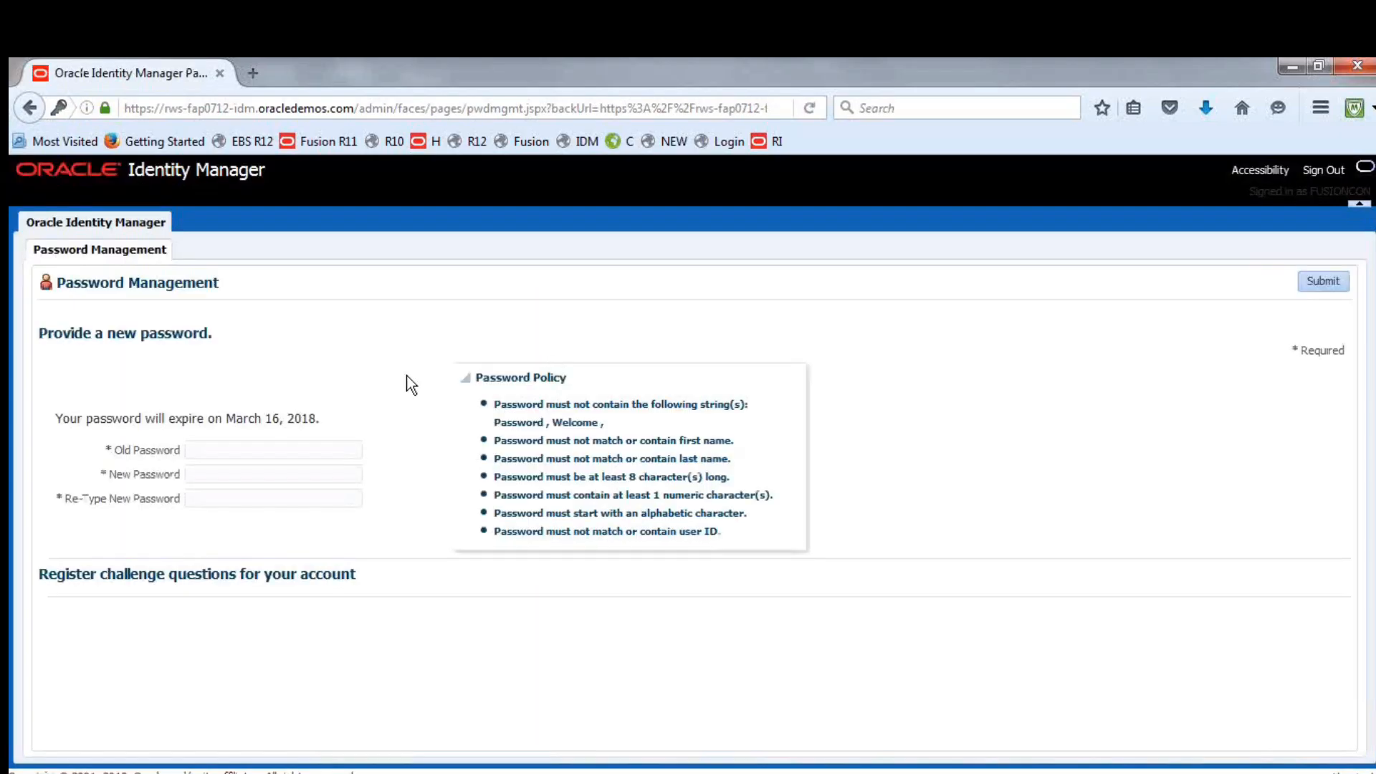
Replace the account's password by entering the old password and the new password twice, and submit the change
left_click(246, 448)
type("•••••••••")
key("Tab")
type("••••••••••")
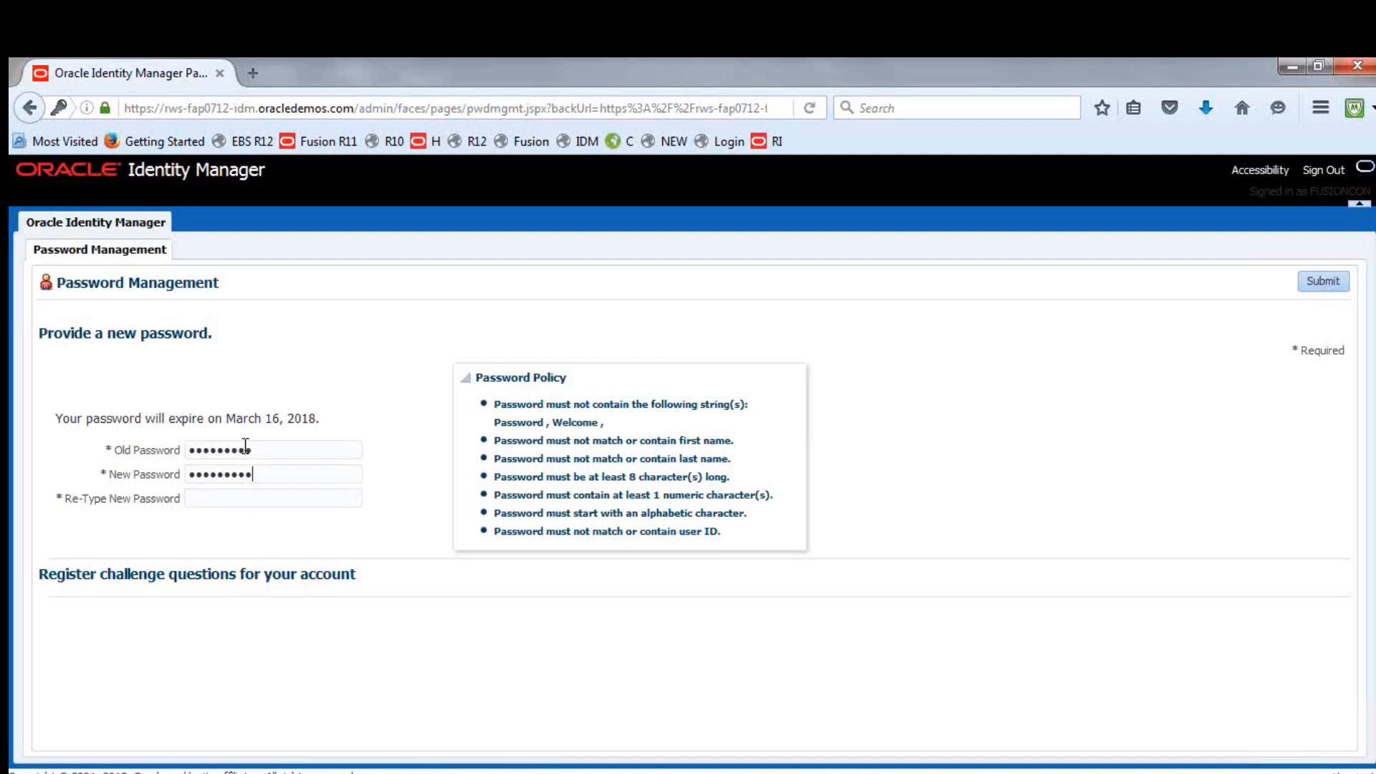
key("Tab")
type("•••••••••••")
left_click(1326, 286)
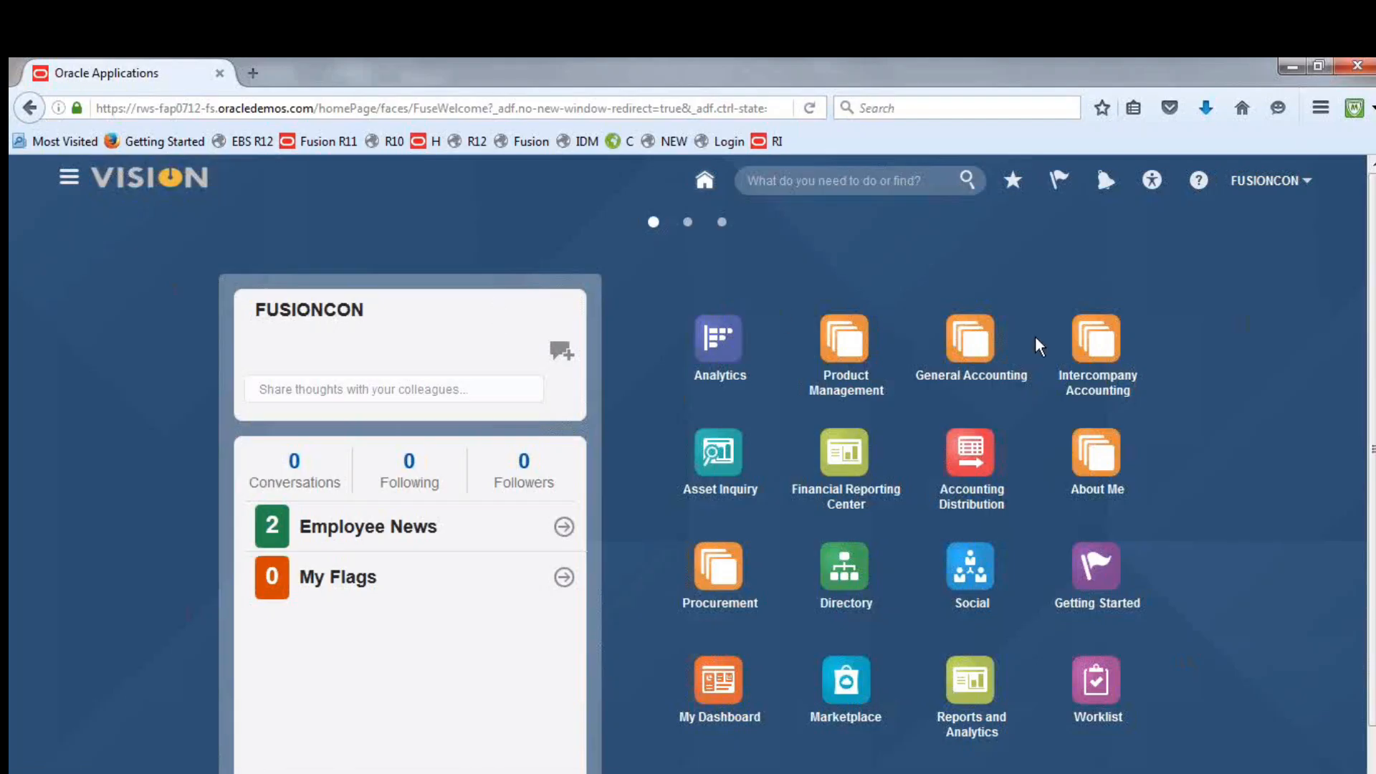
Open the General Ledger accounting period statuses for Fusion UAE Consolidation Ledge through Period Close in General Accounting
left_click(969, 342)
left_click(983, 467)
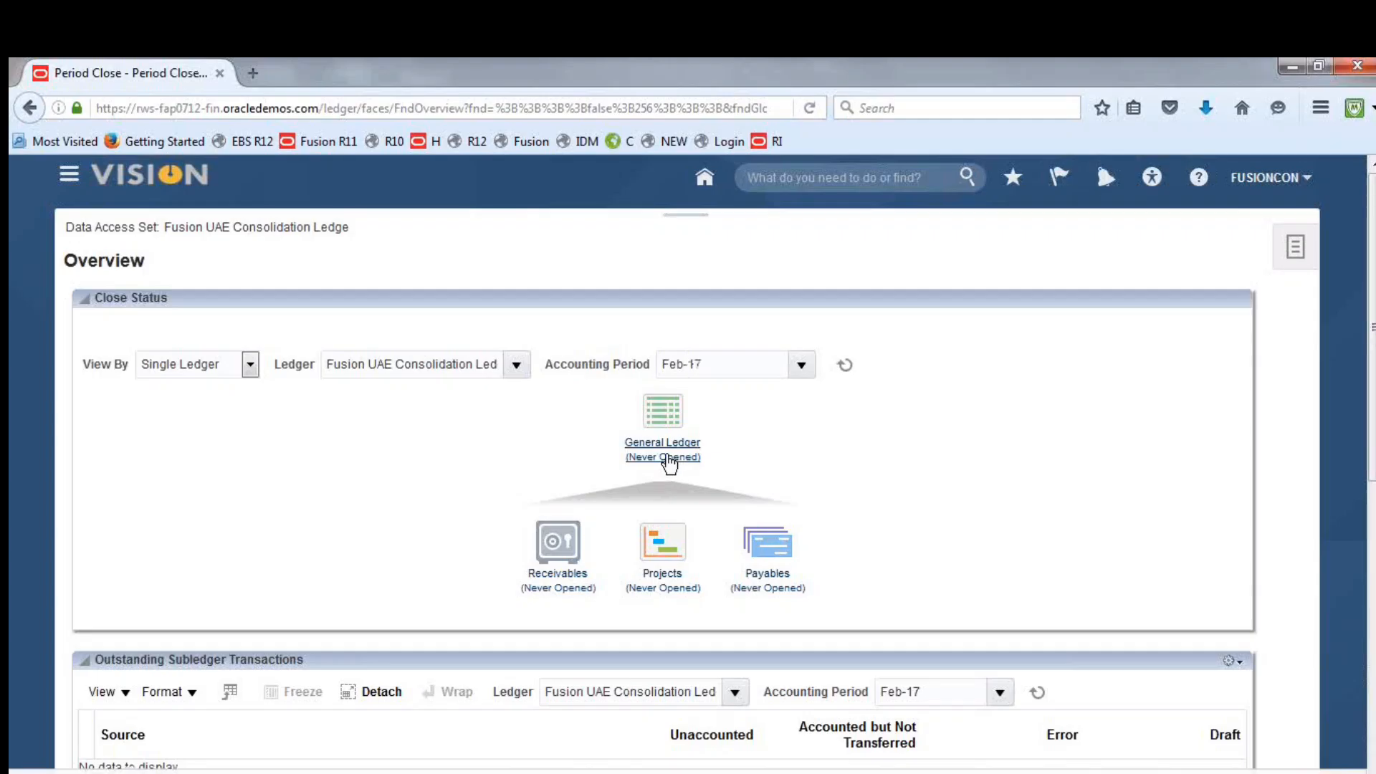
left_click(668, 458)
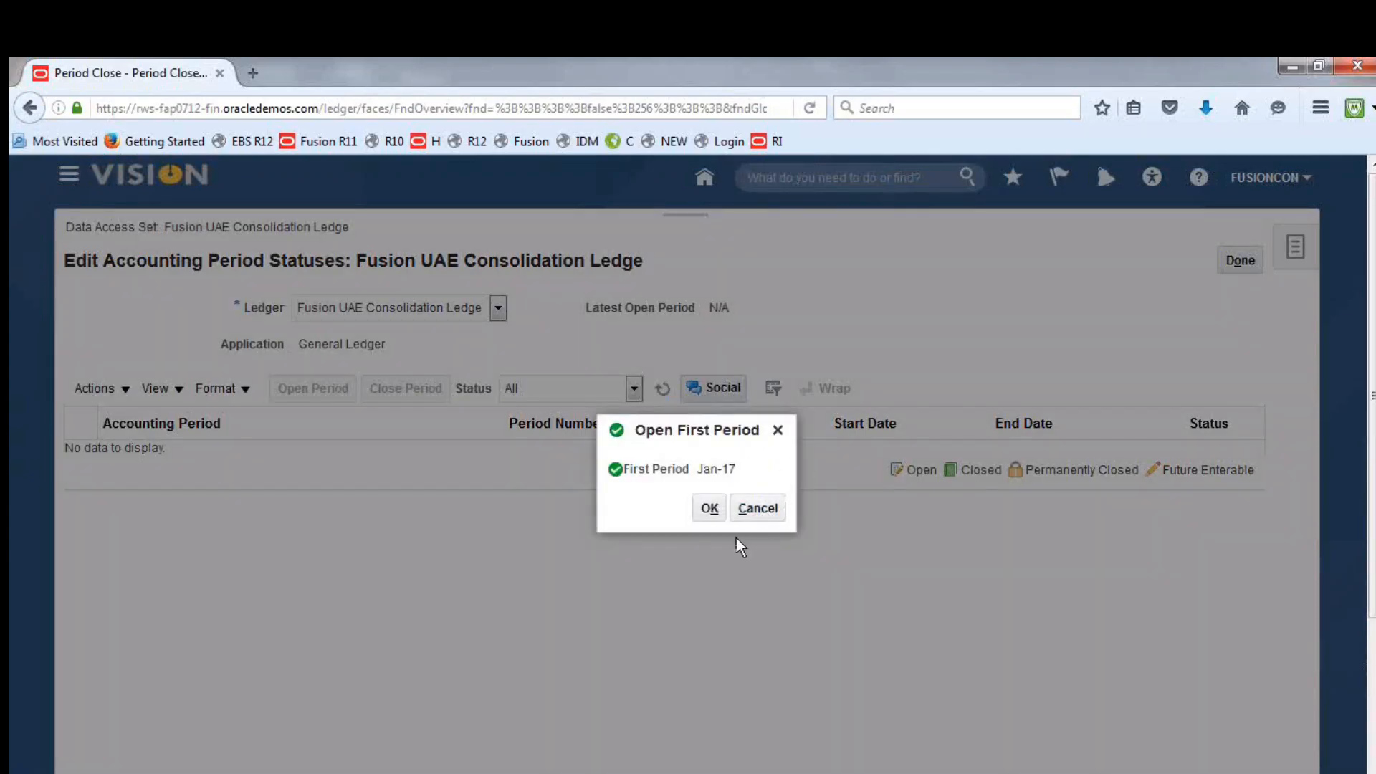
Open Jan-17 as the ledger's first period, accept the confirmations and refresh the period list
left_click(712, 510)
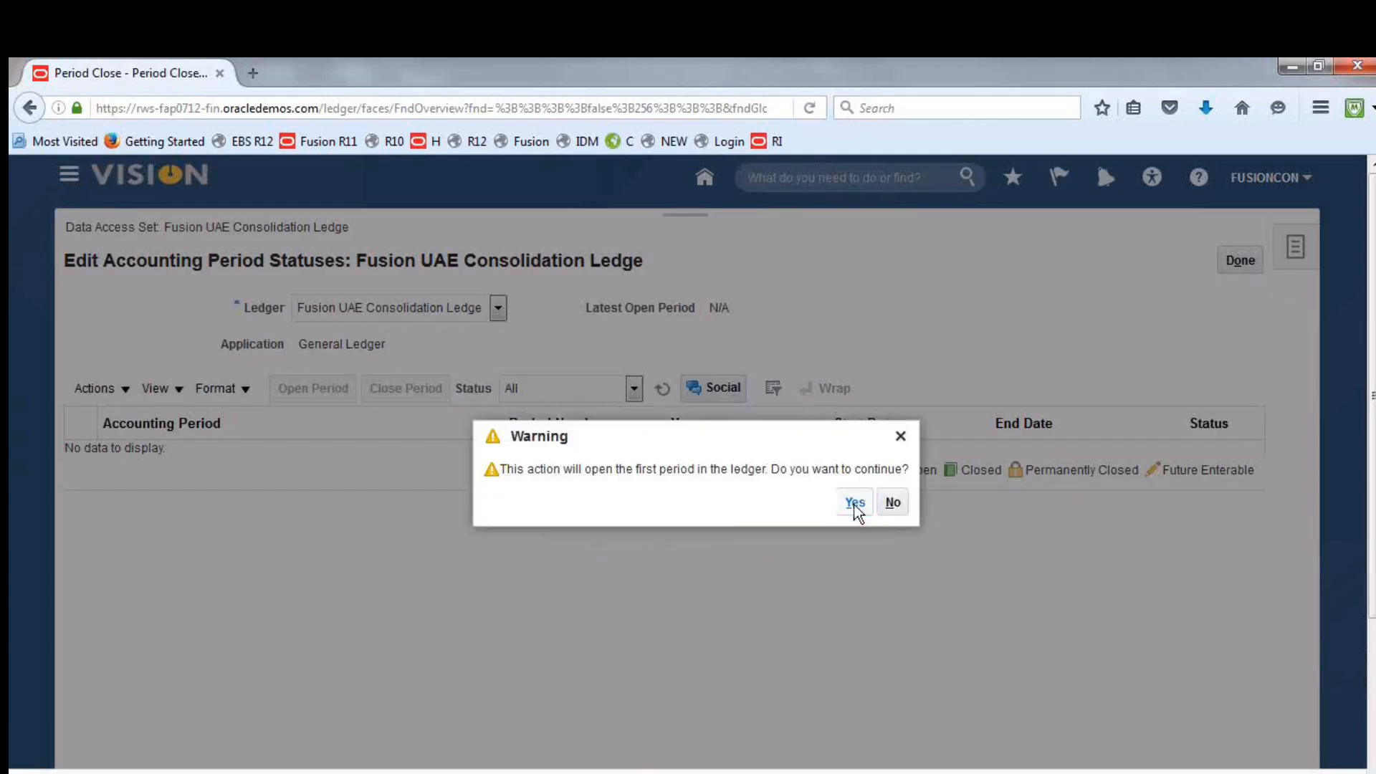
left_click(855, 503)
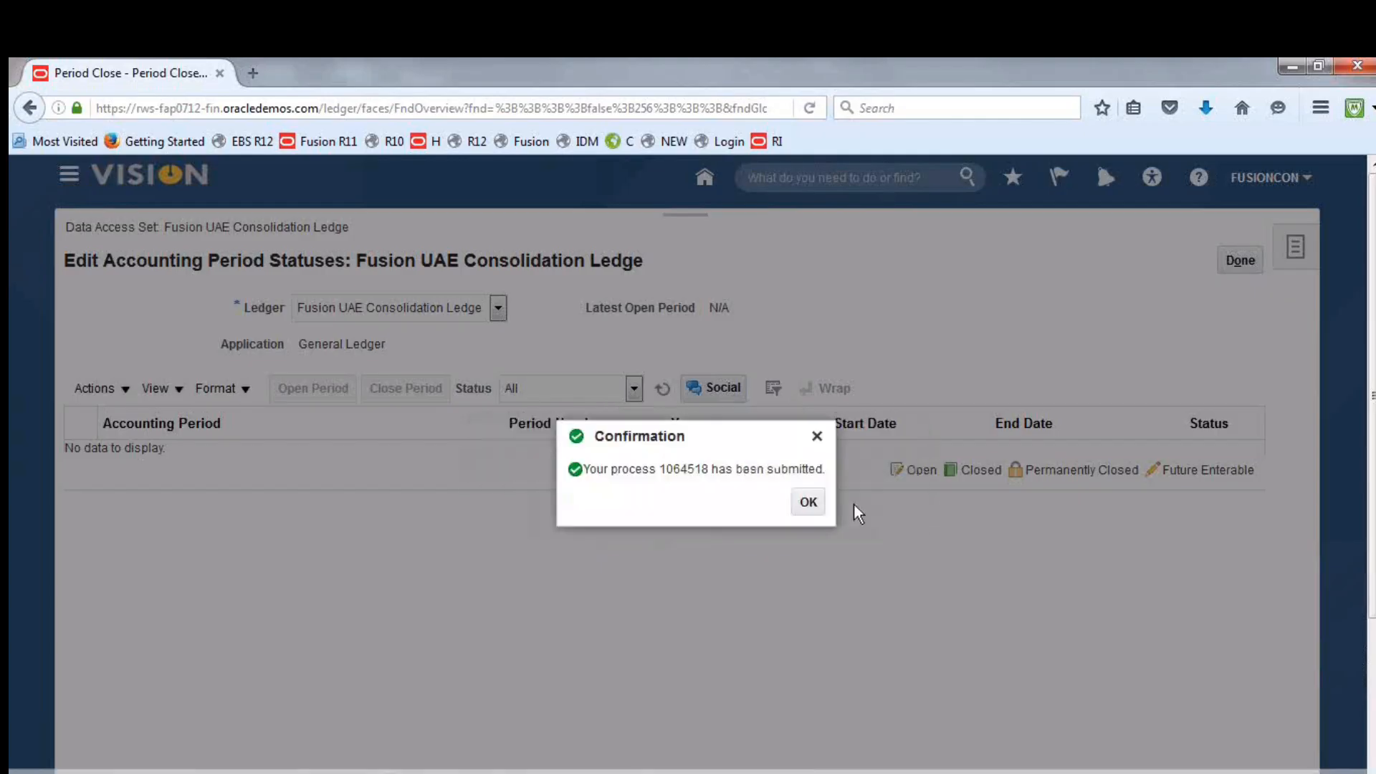
left_click(808, 502)
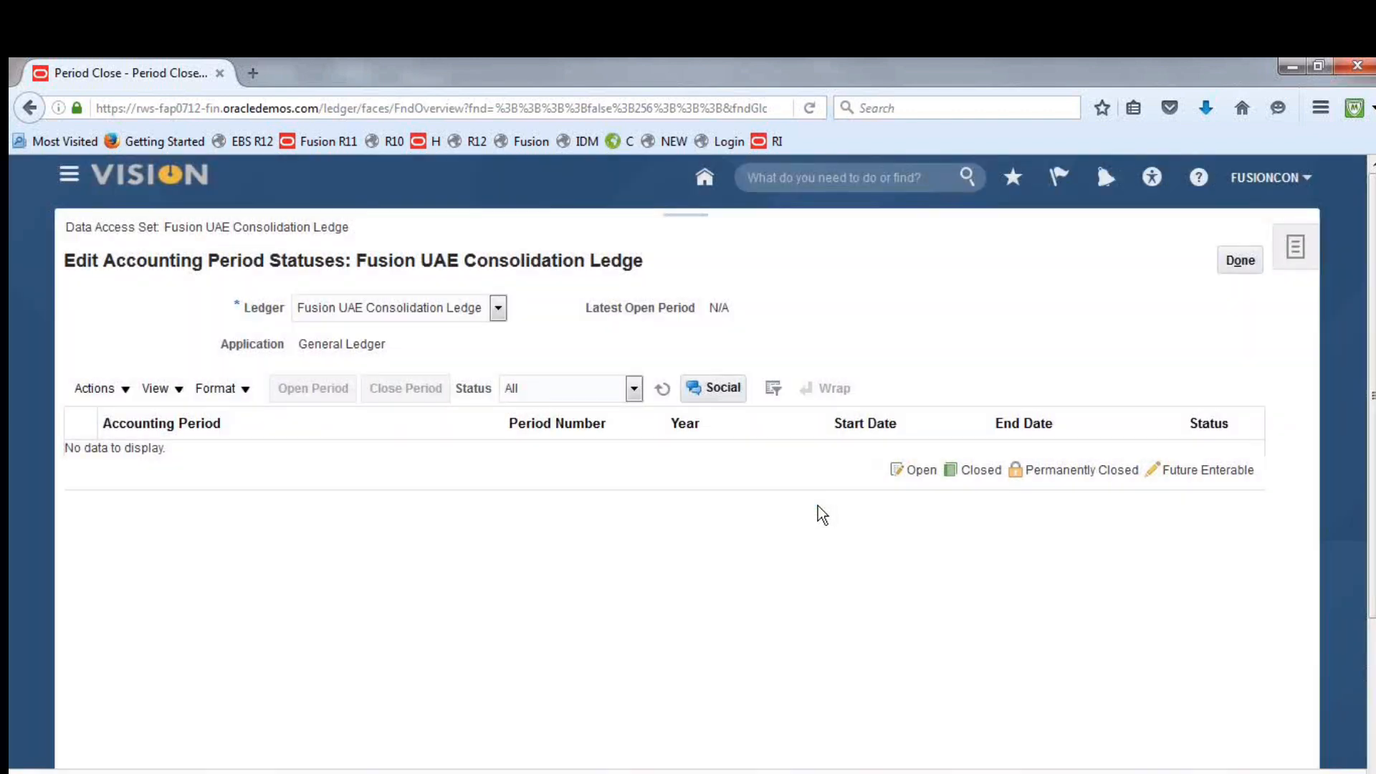
left_click(663, 387)
left_click(664, 391)
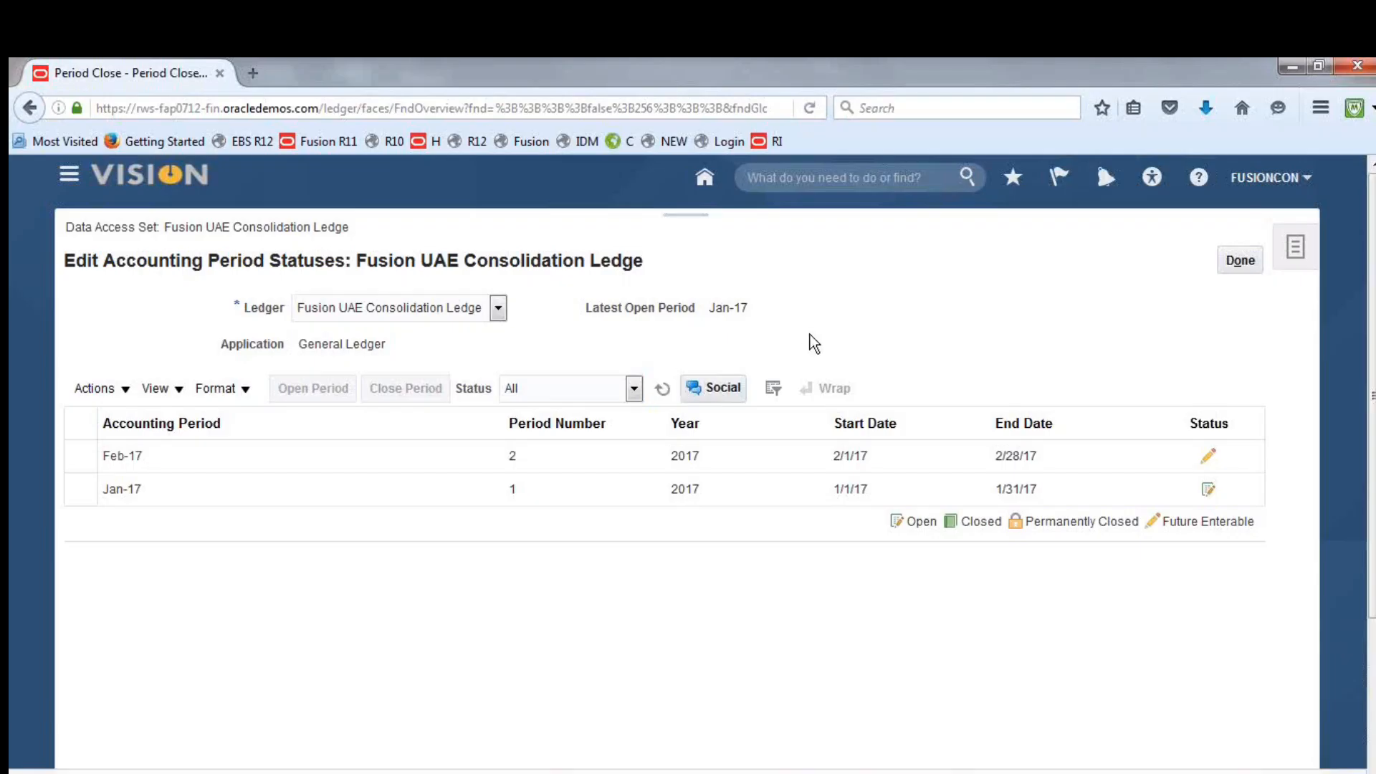
left_click(668, 387)
left_click(660, 390)
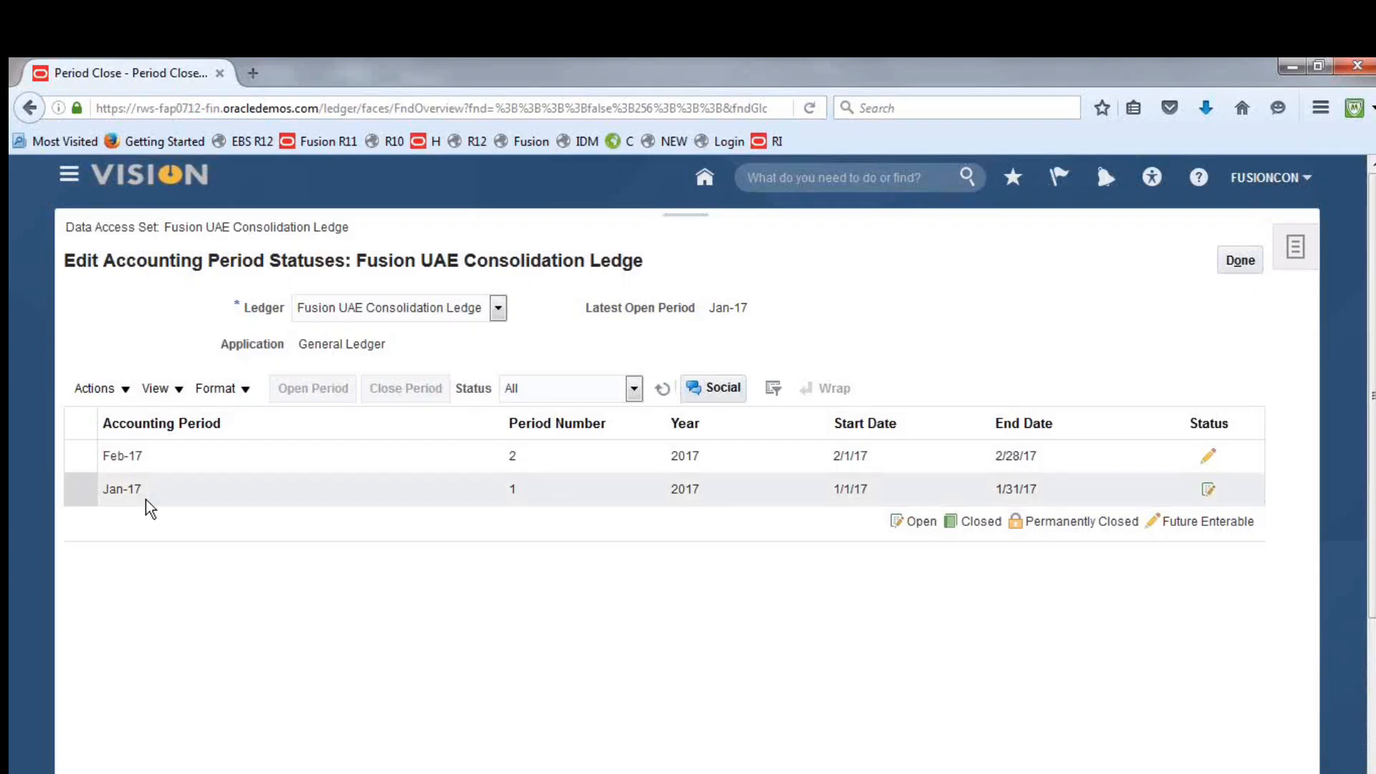
Open the Feb-17 accounting period and refresh the list to check its status
left_click(156, 456)
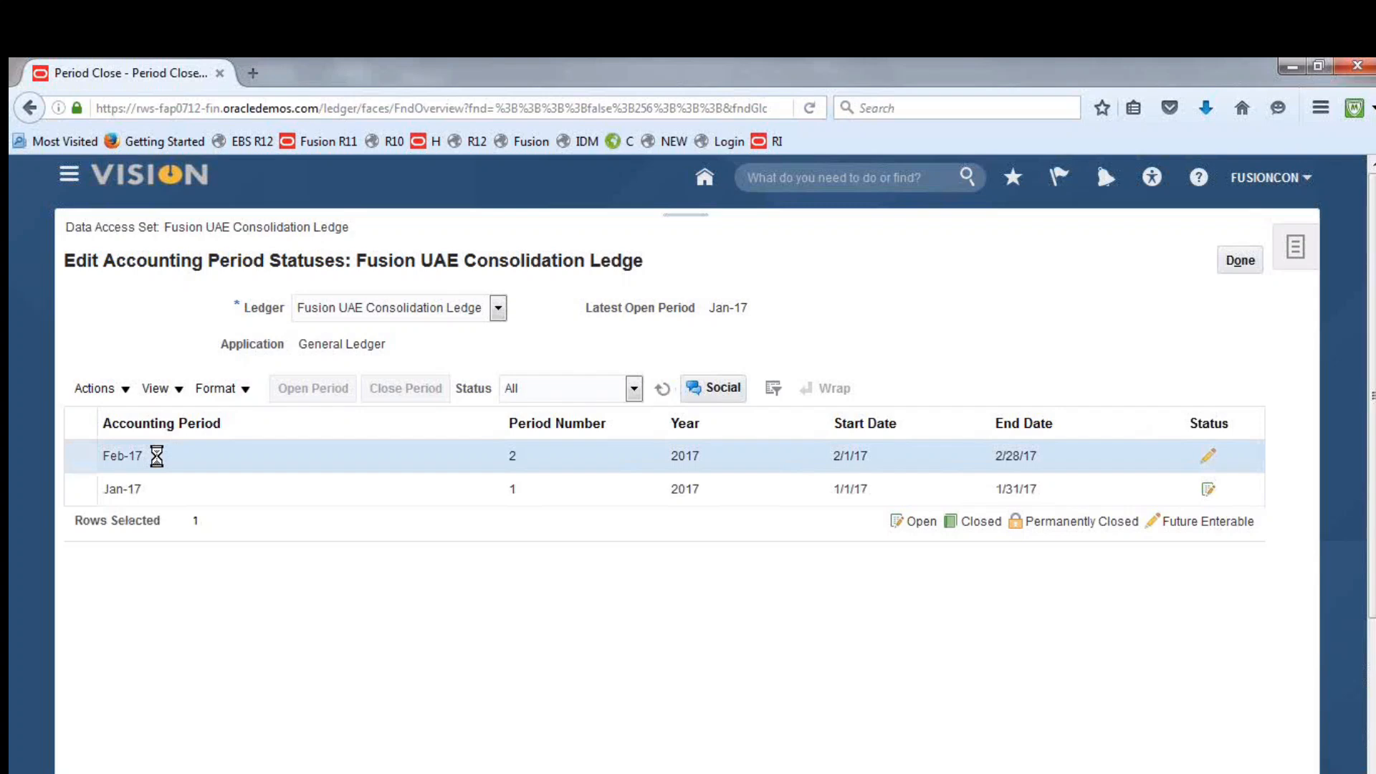
left_click(323, 391)
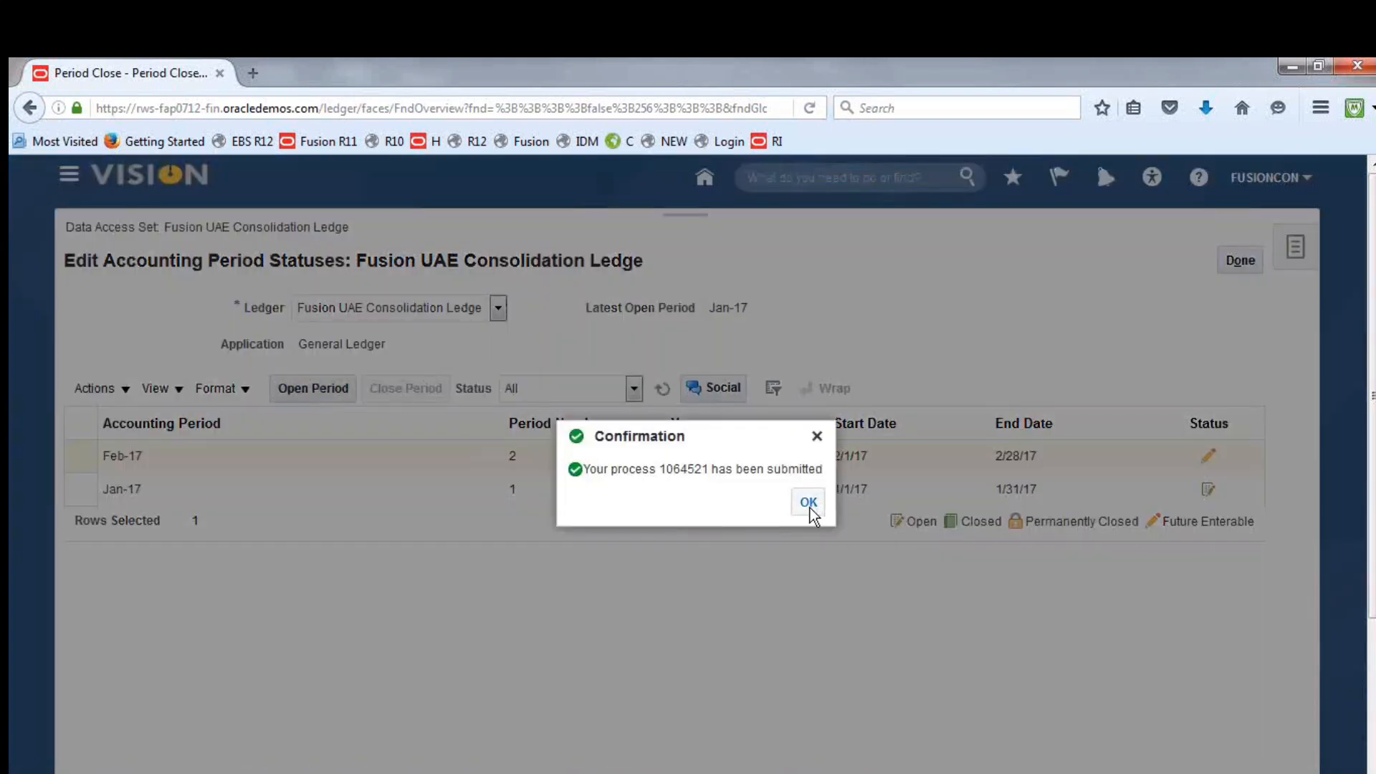
left_click(808, 502)
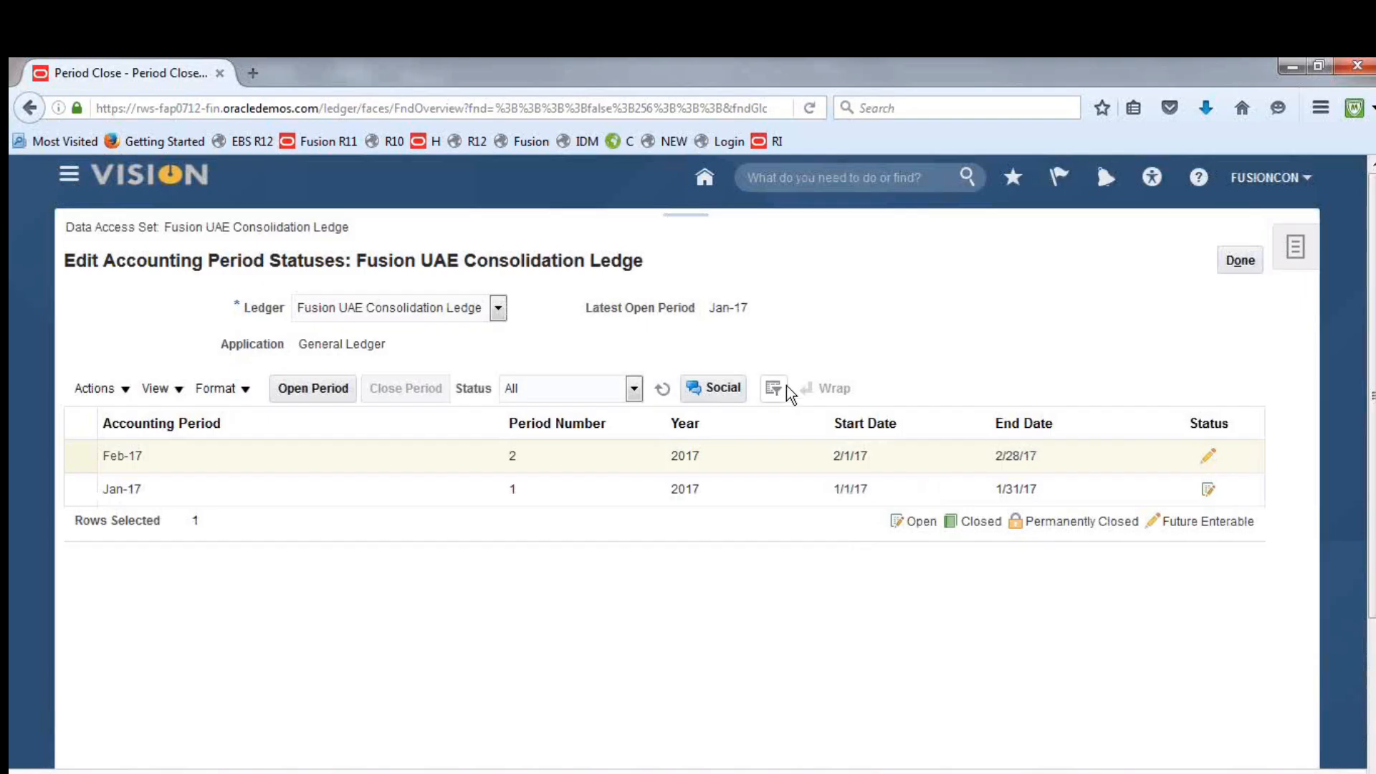
left_click(662, 389)
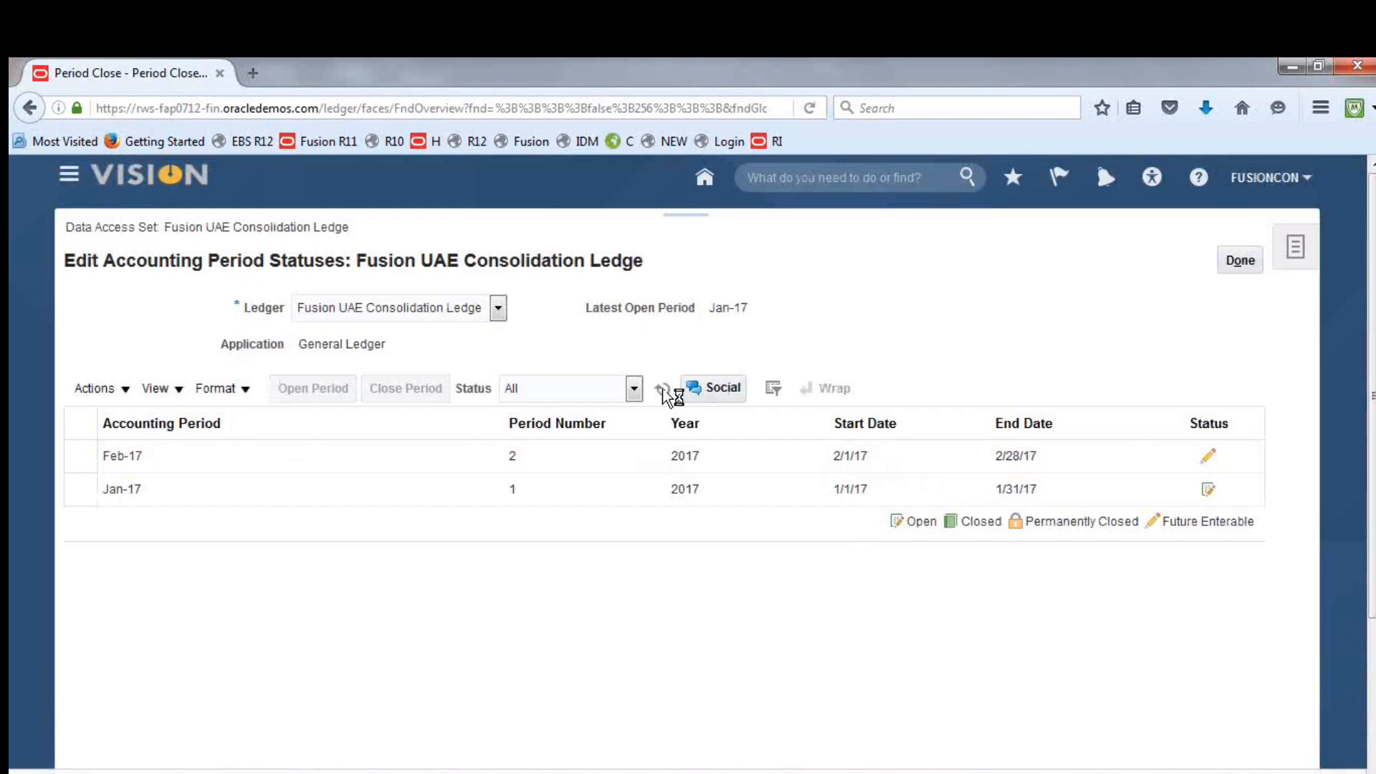
left_click(1282, 185)
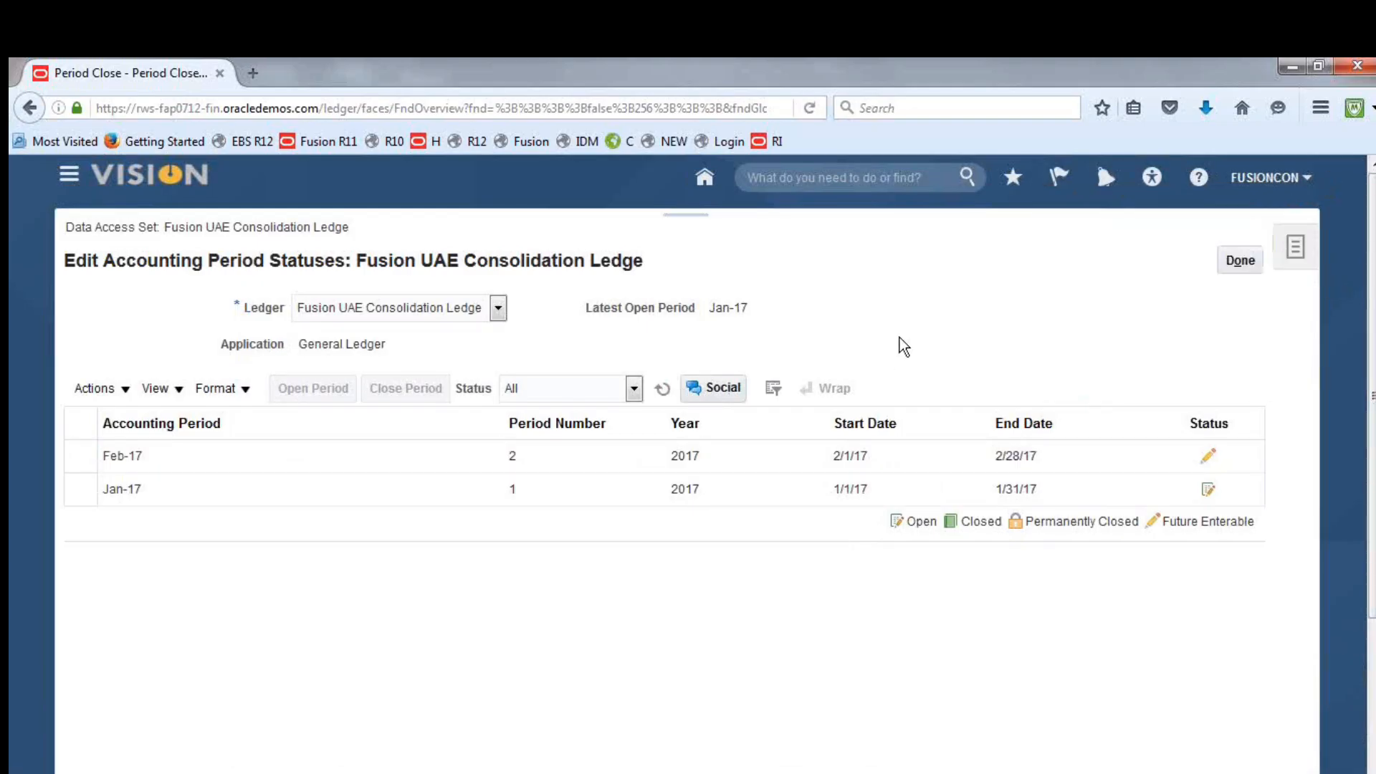
left_click(662, 388)
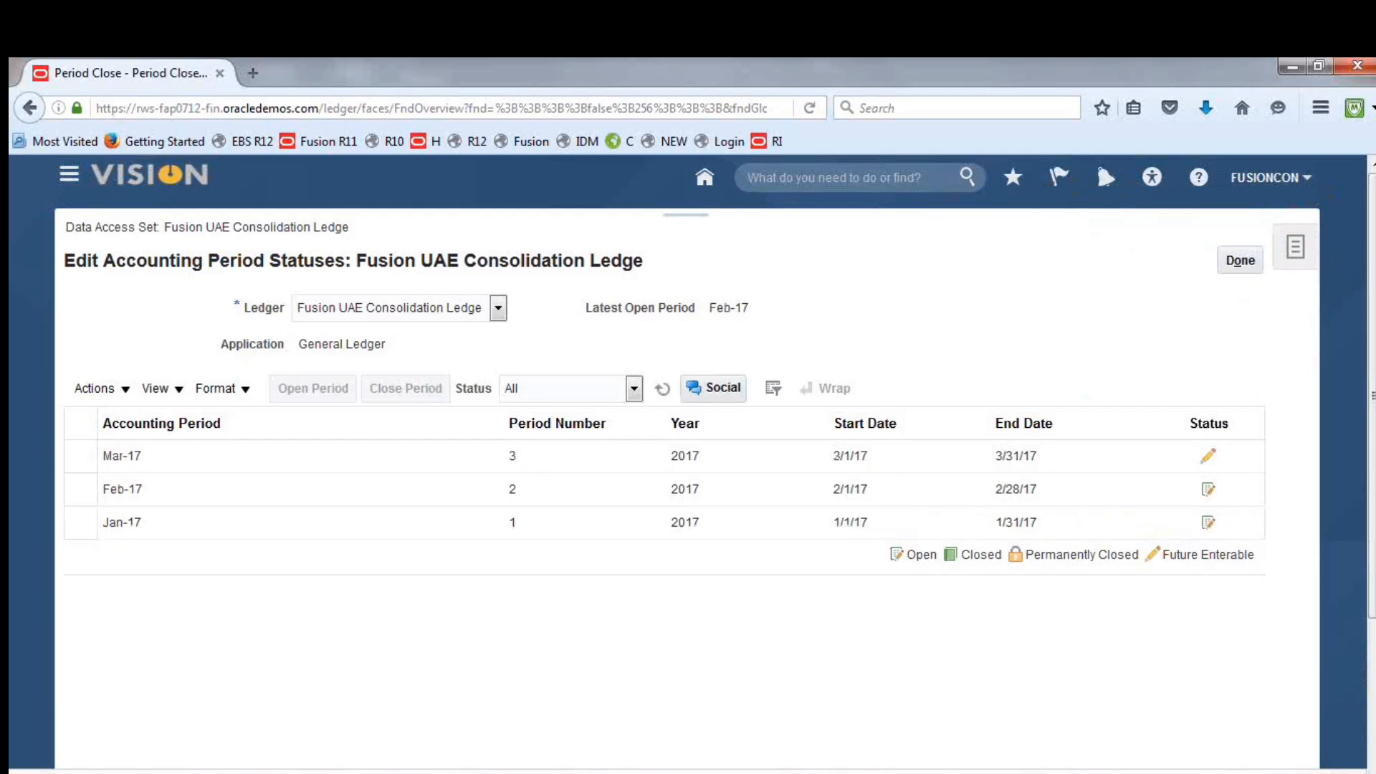
Sign out of the consolidation user's session and sign in as fusion with the account password
left_click(1269, 177)
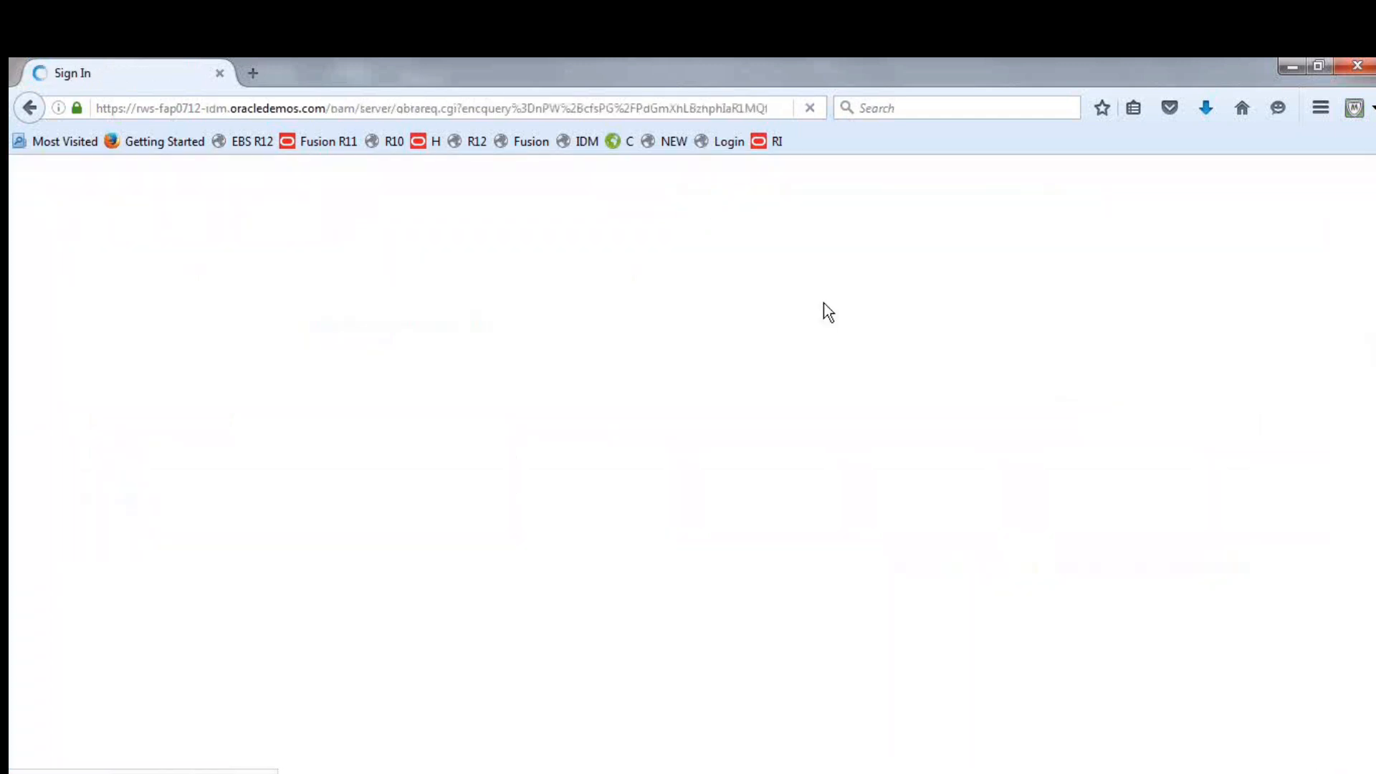
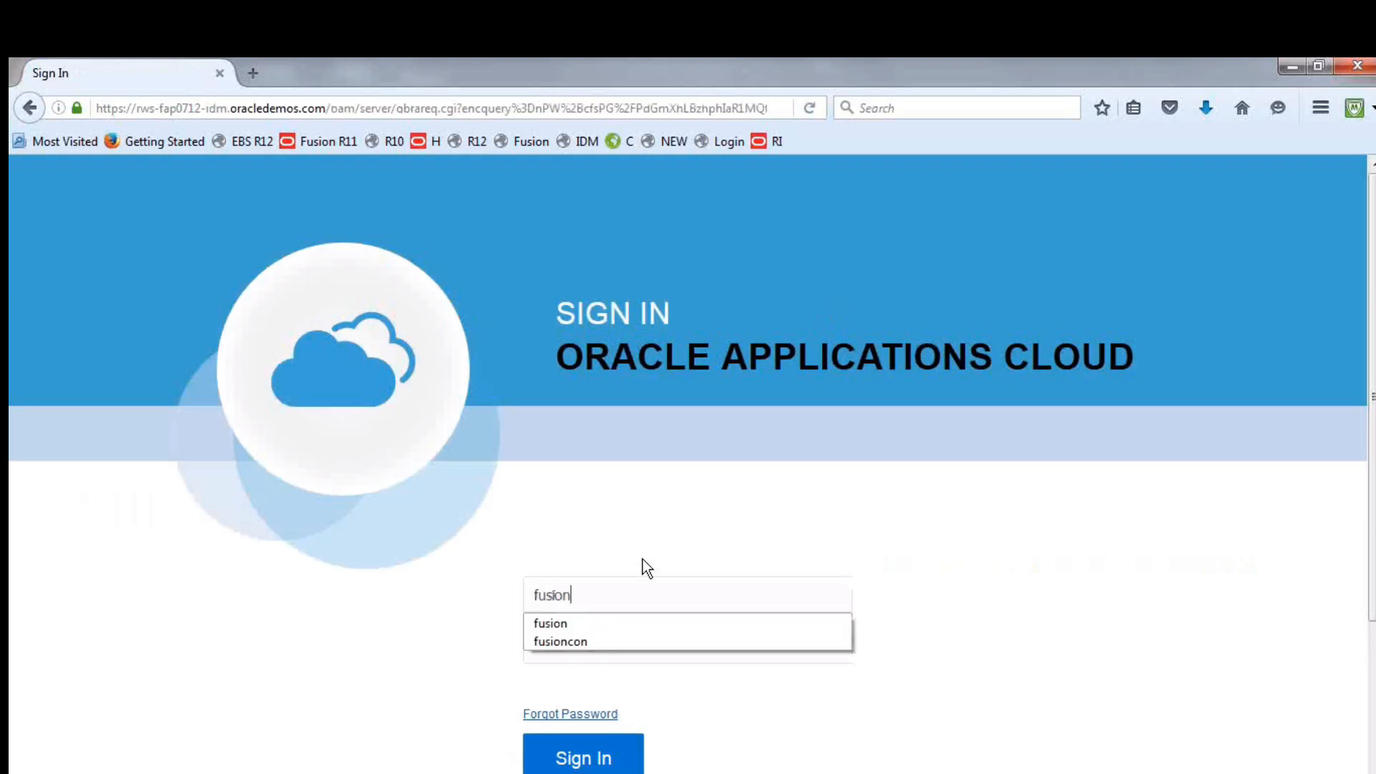
key("Tab")
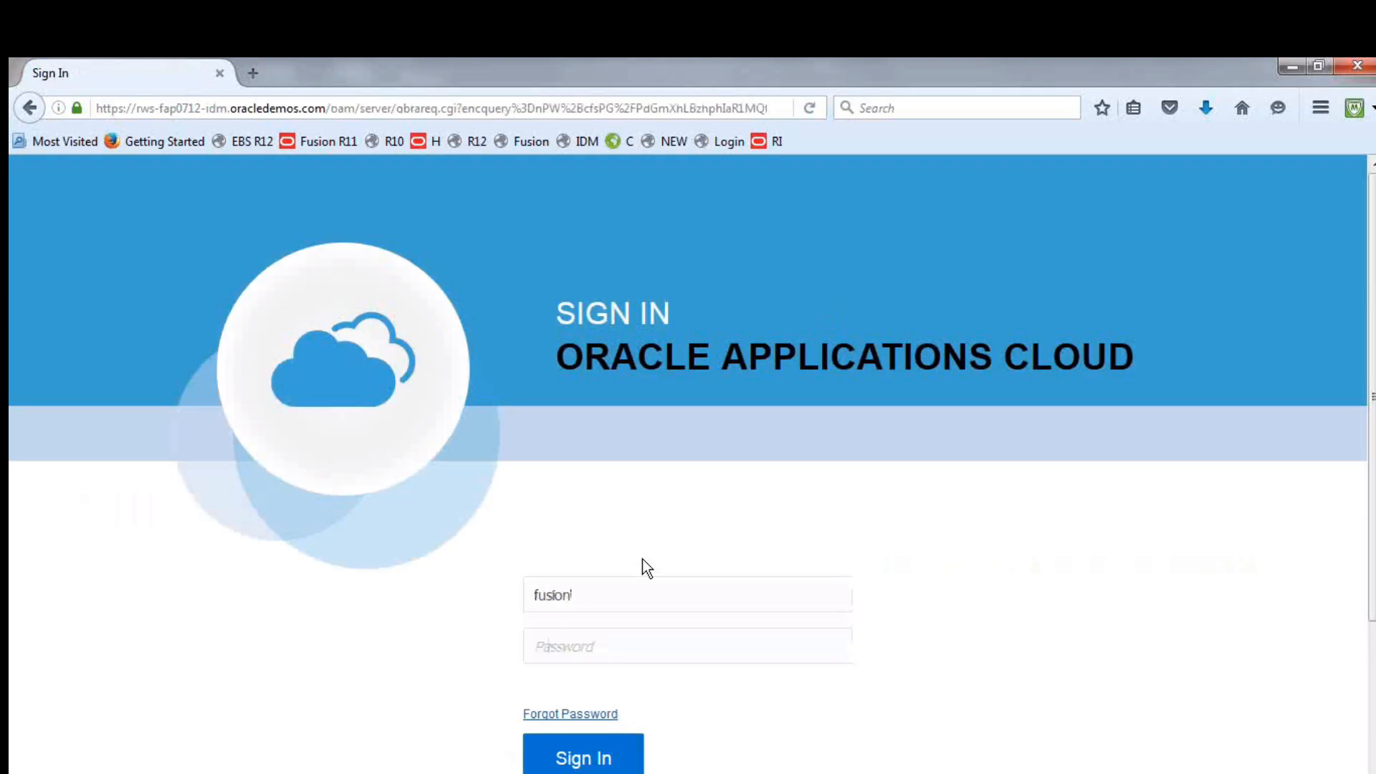
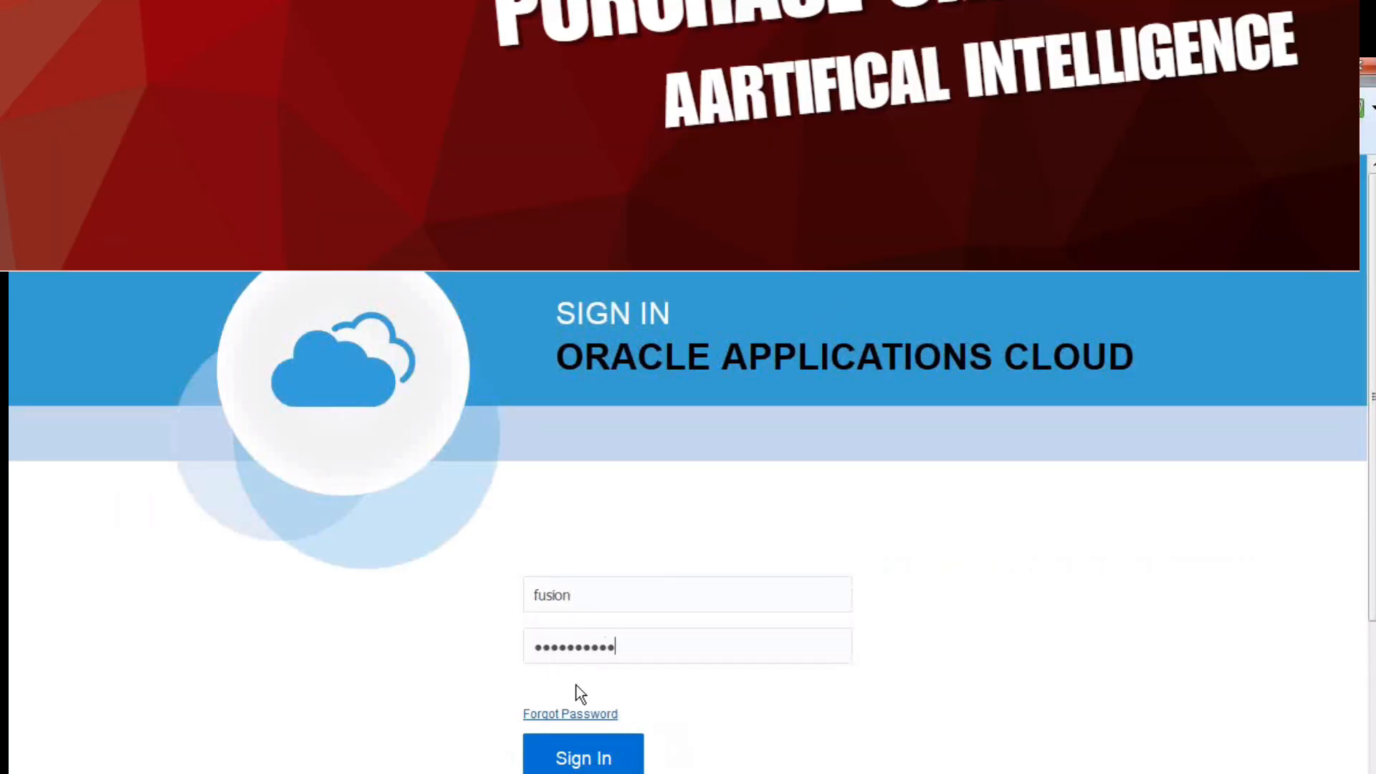
left_click(575, 756)
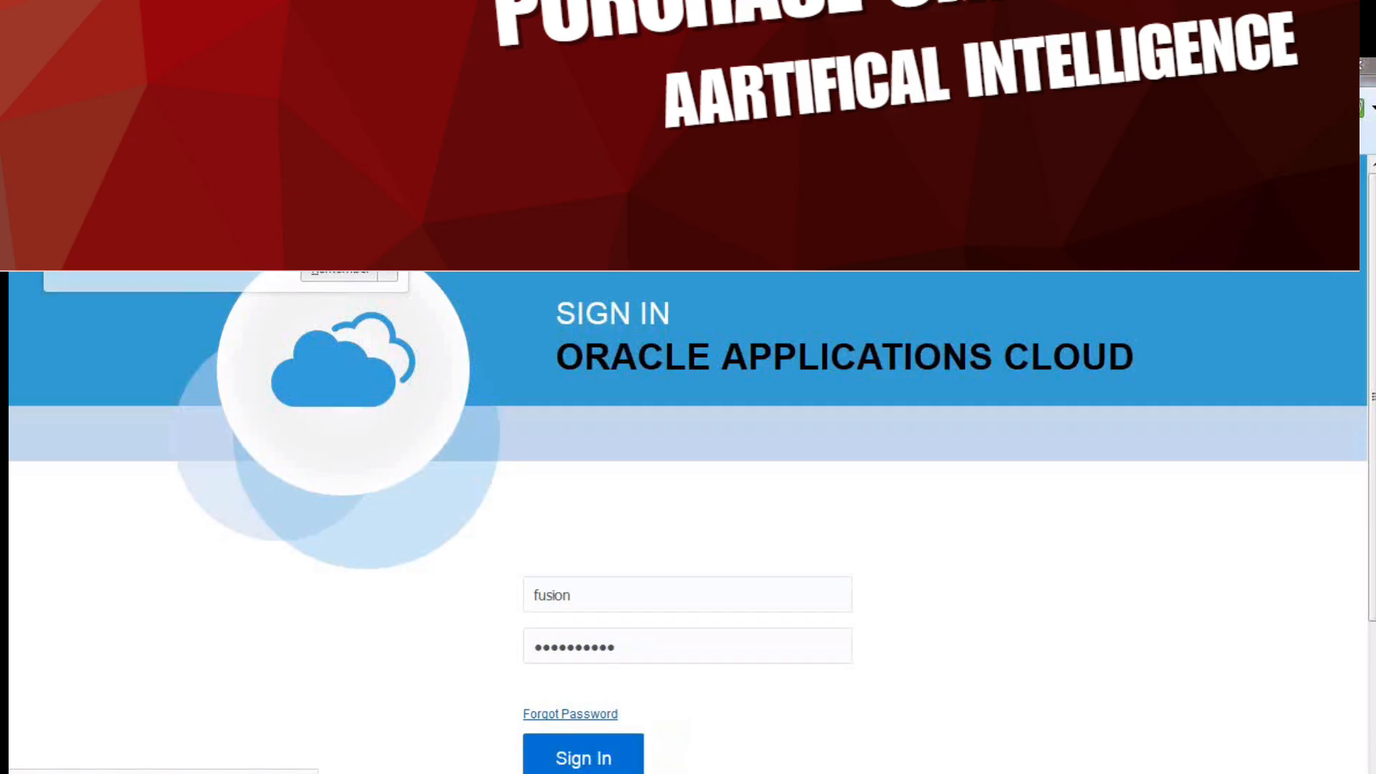
Switch to the Excel checklist, mark Open periods in Consolidation Ledger as DONE and select the Transfer Ledger Balances task
left_click(501, 772)
key("Tab")
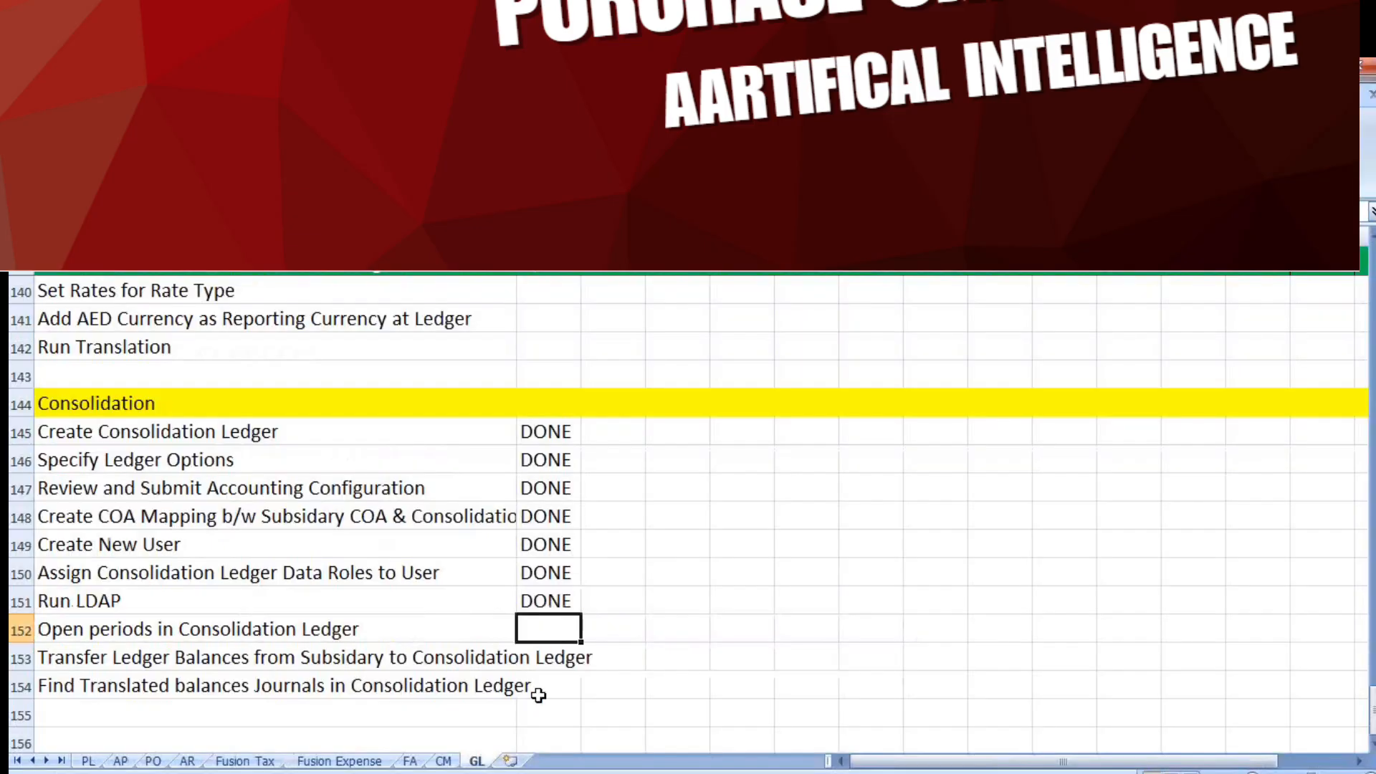
type("DONE")
key("Tab")
left_click(313, 657)
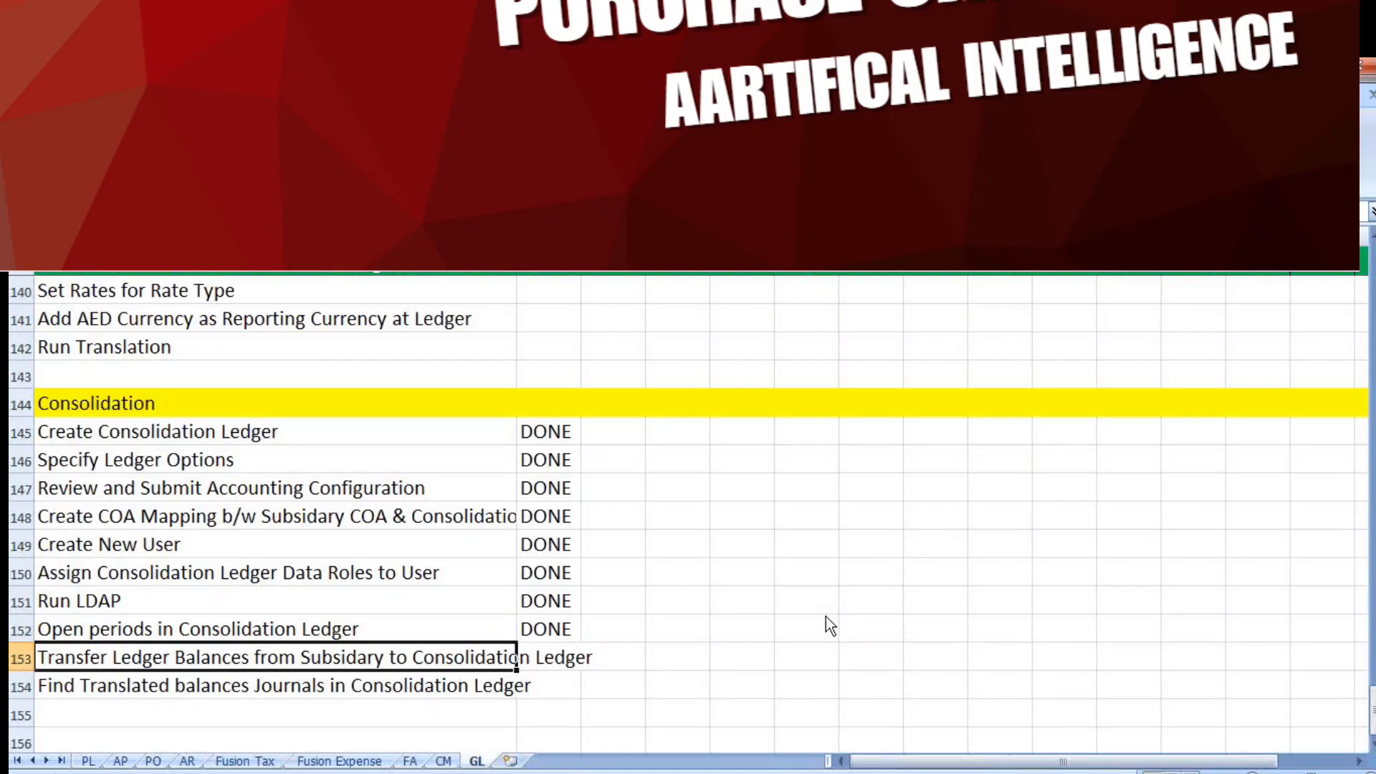
Return to the browser, go to Scheduled Processes and start scheduling a new process
key("alt+Tab")
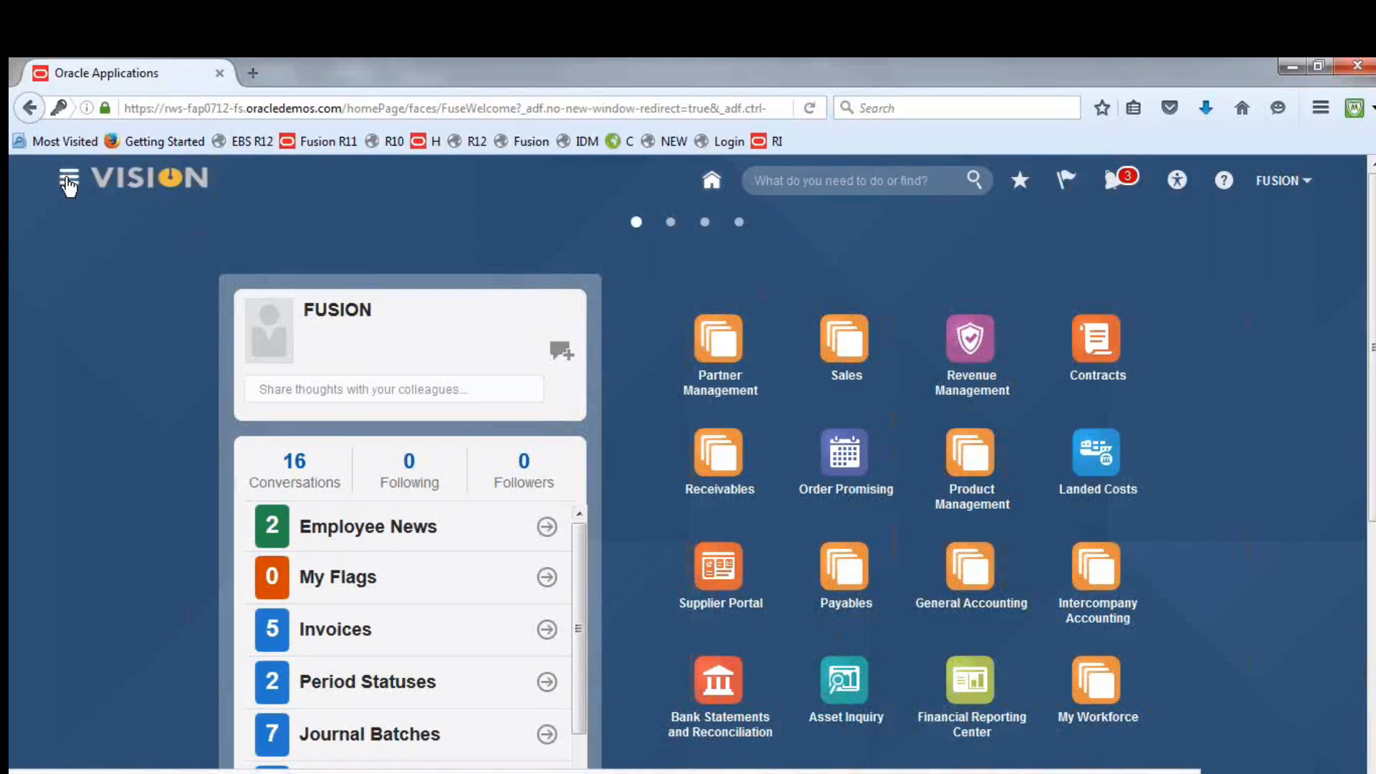
left_click(69, 183)
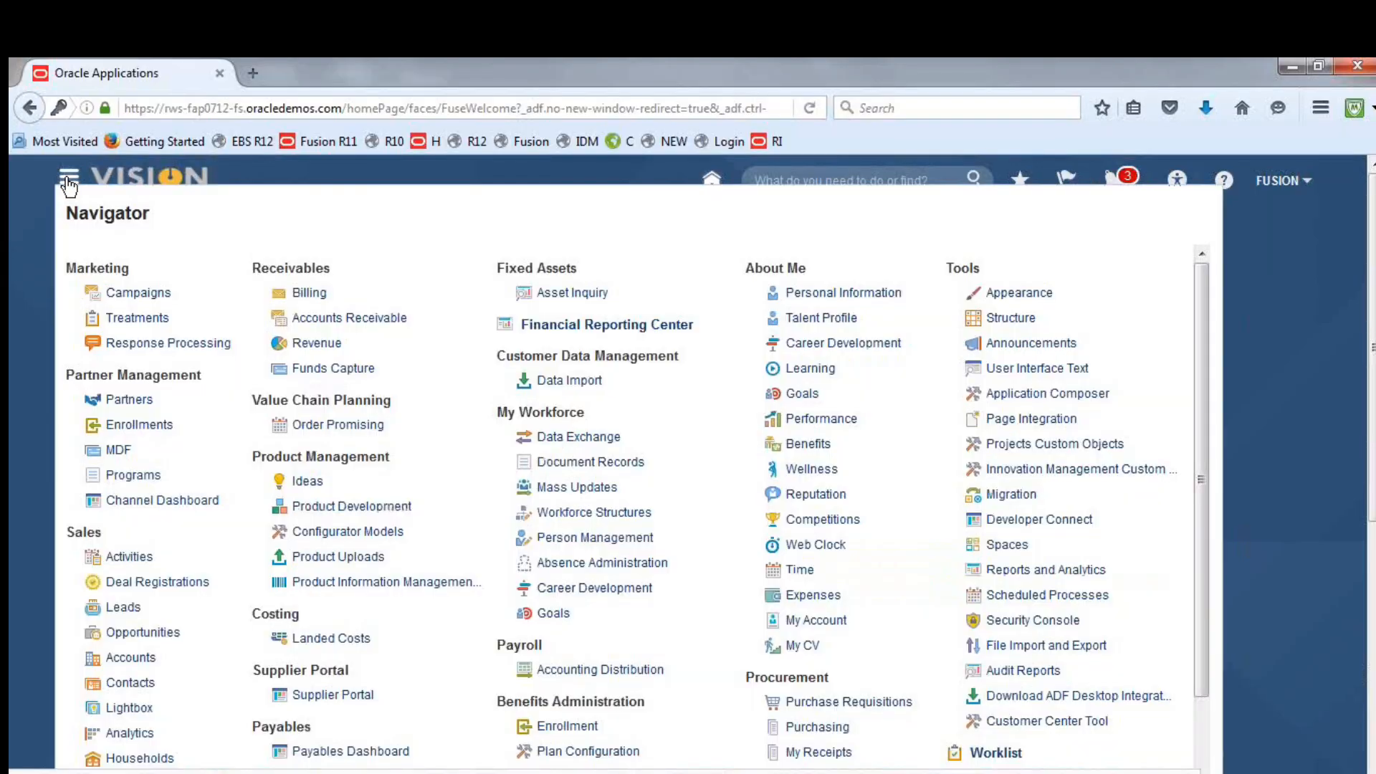
left_click(1093, 594)
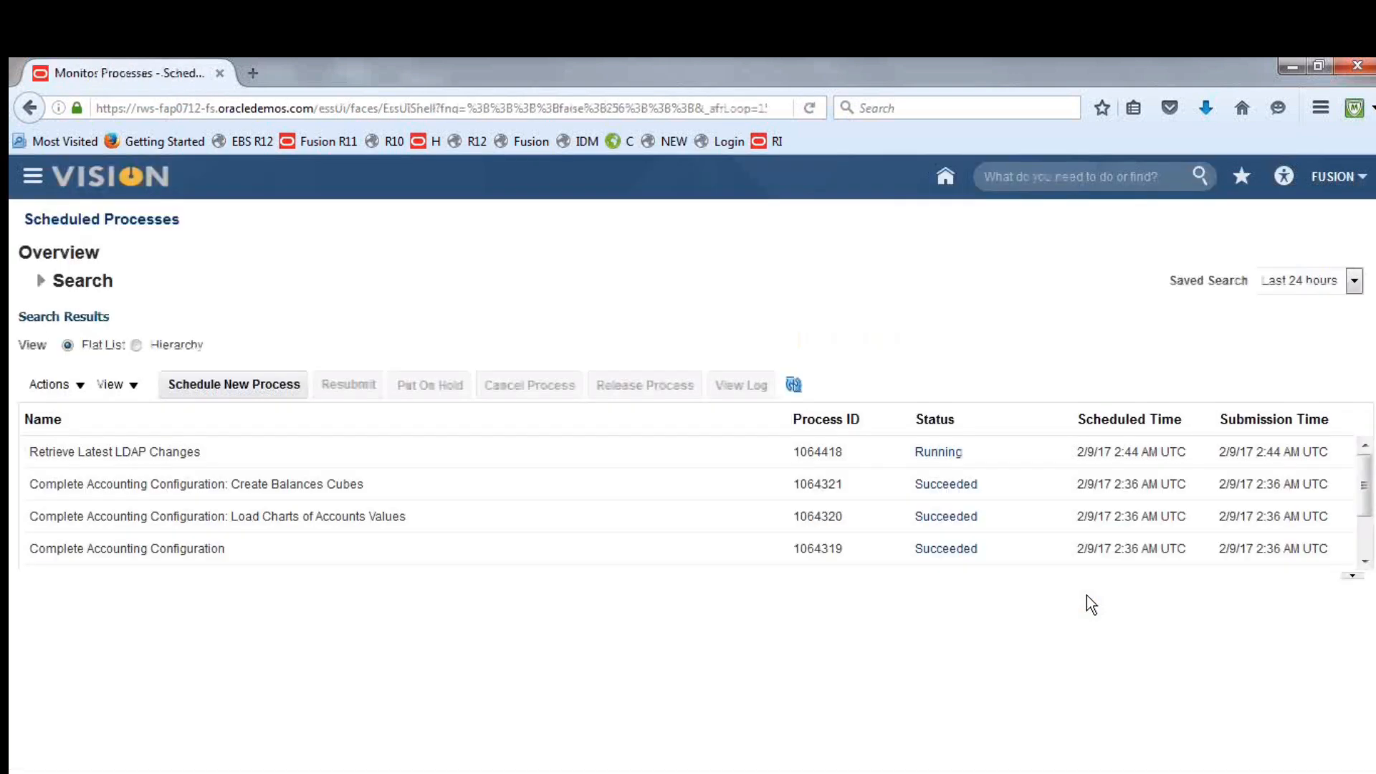
left_click(245, 384)
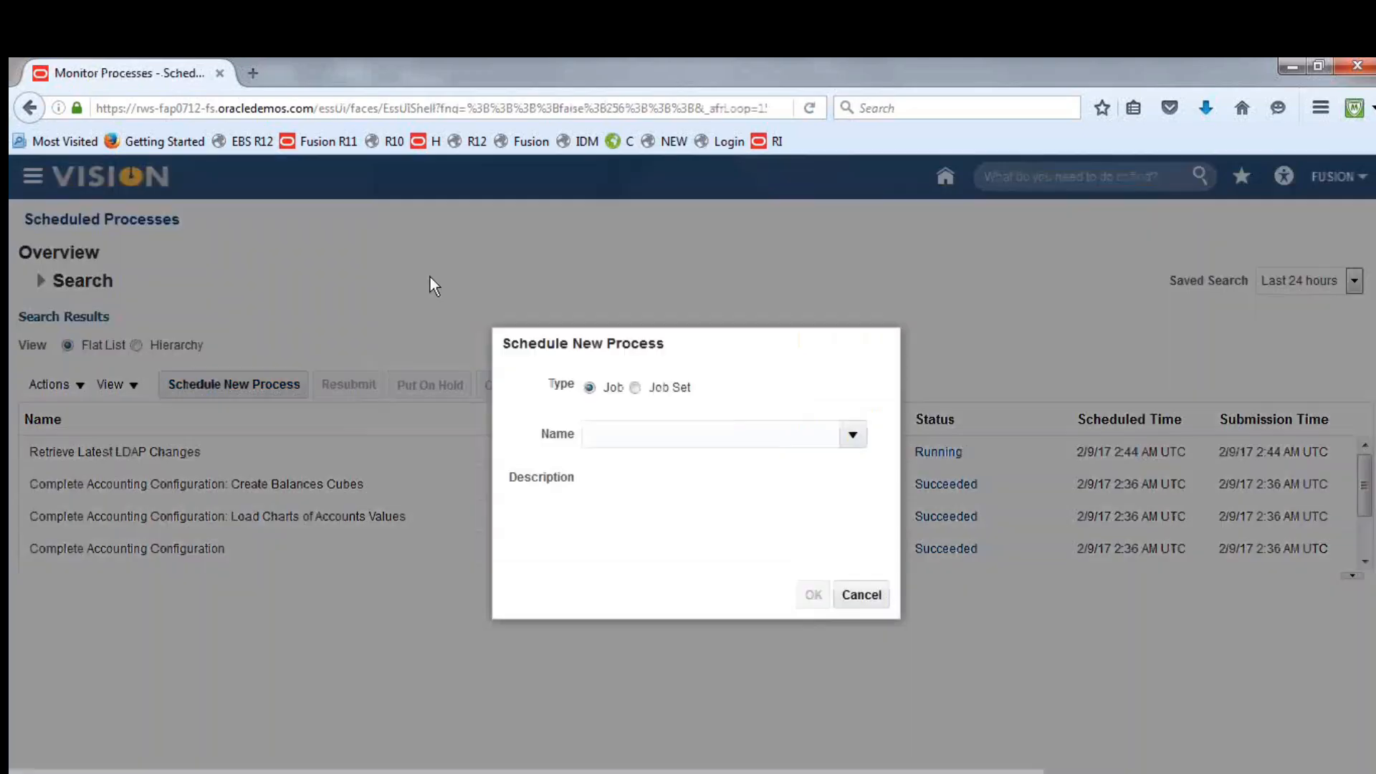
Search the job names for Ledger Balances and choose the Transfer Ledger Balances process
left_click(697, 436)
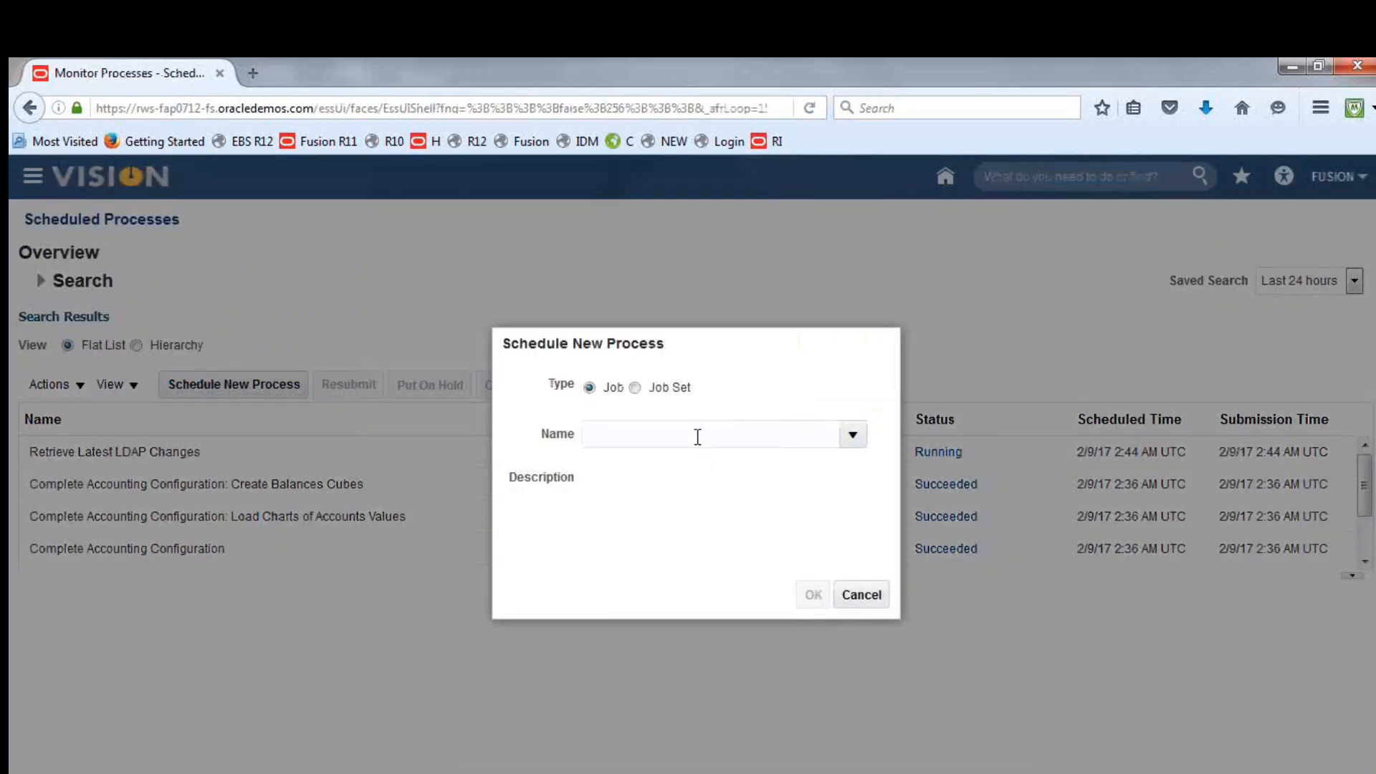
type("lfj")
key("Tab")
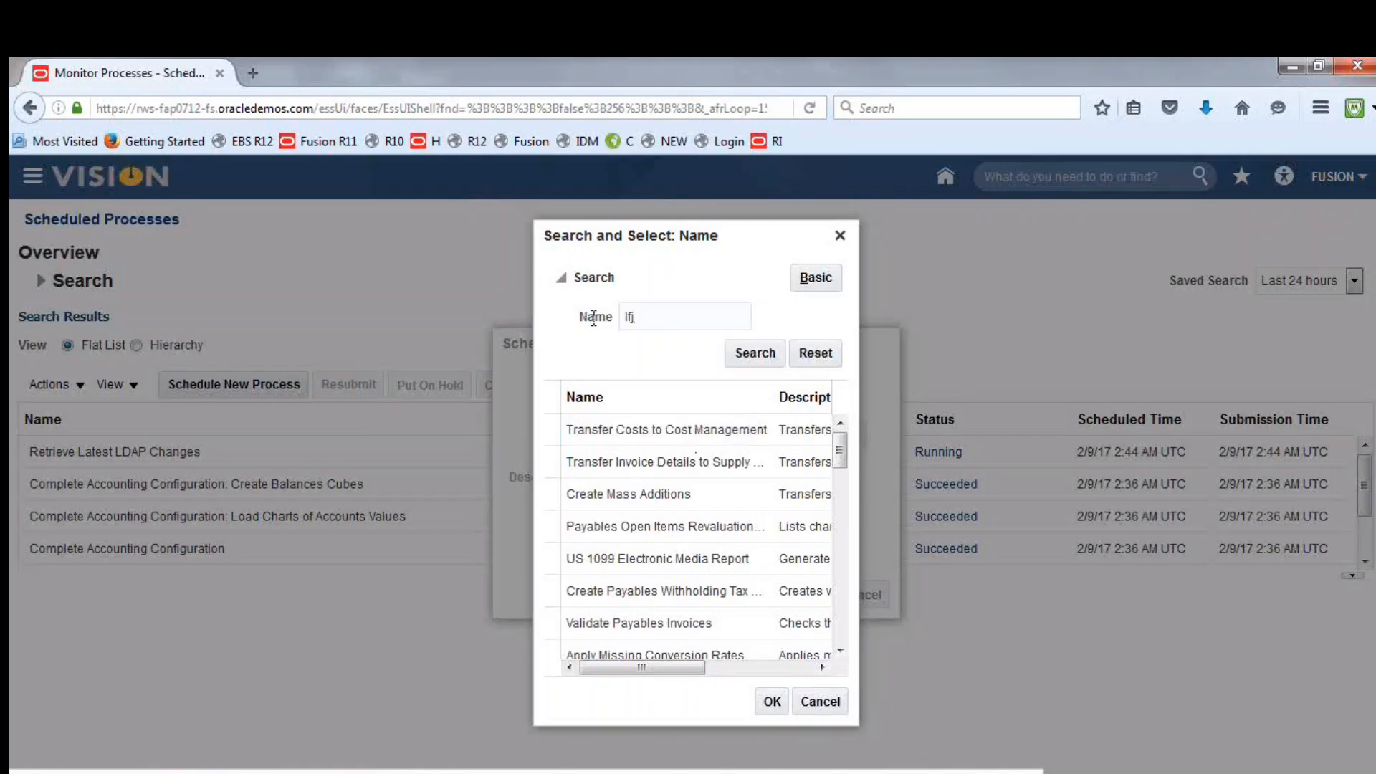
left_click_drag(638, 317, 593, 318)
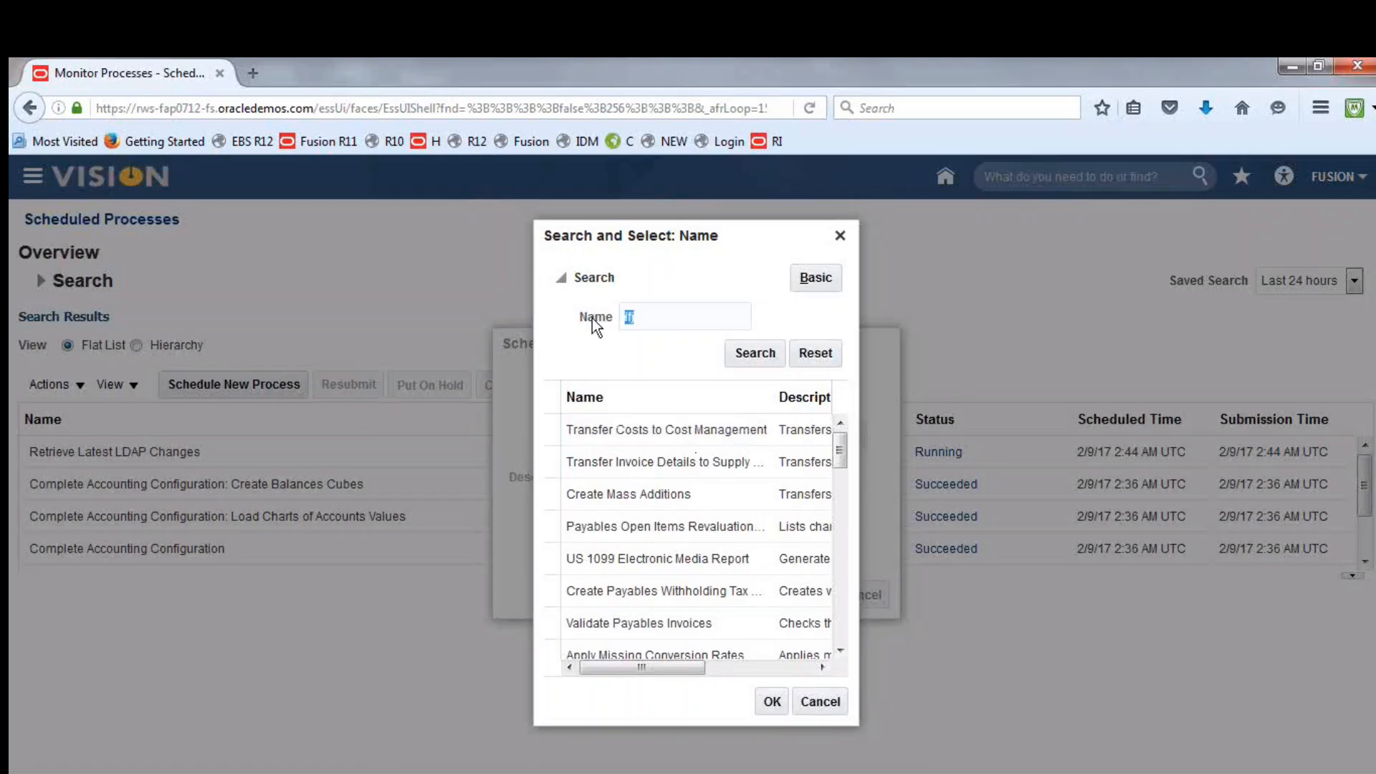
type("T")
type("Ledger")
type(" Balance")
type("s")
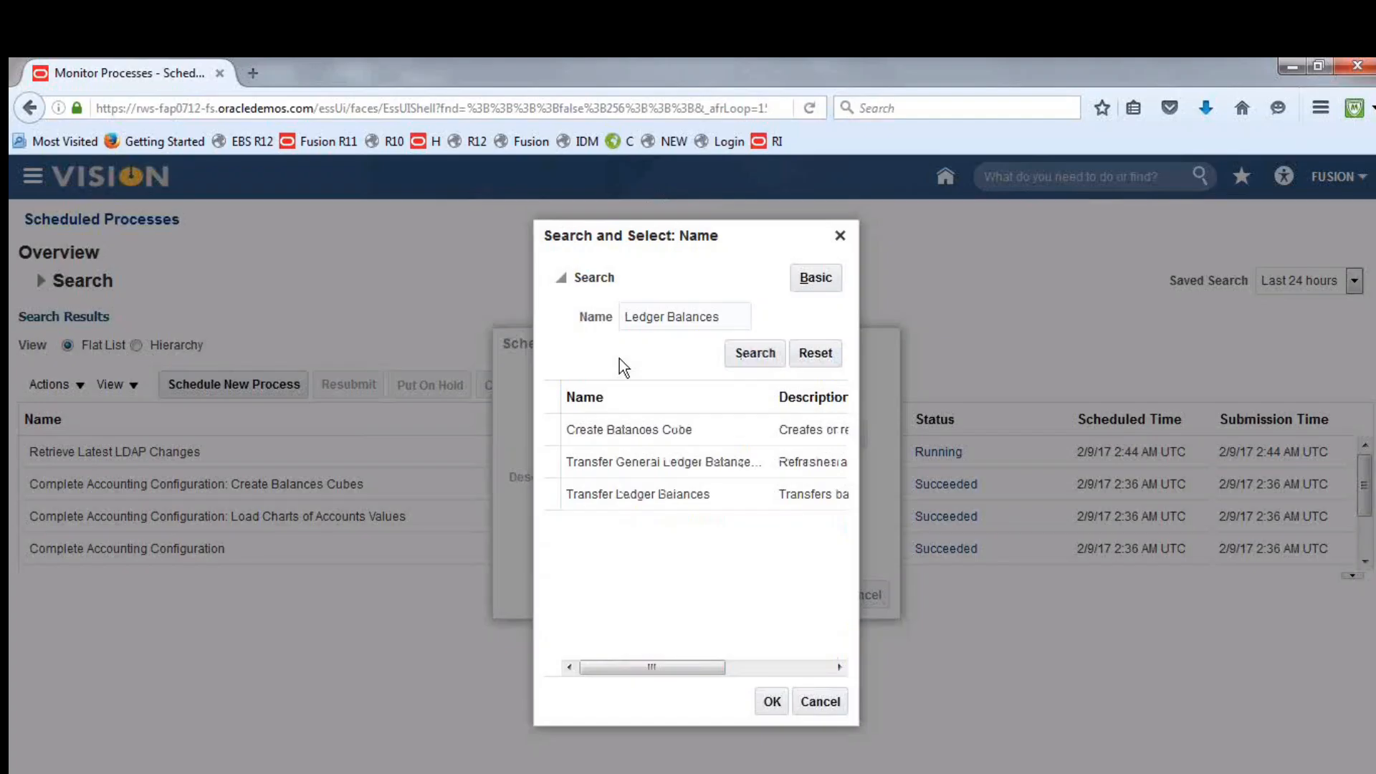
left_click(642, 496)
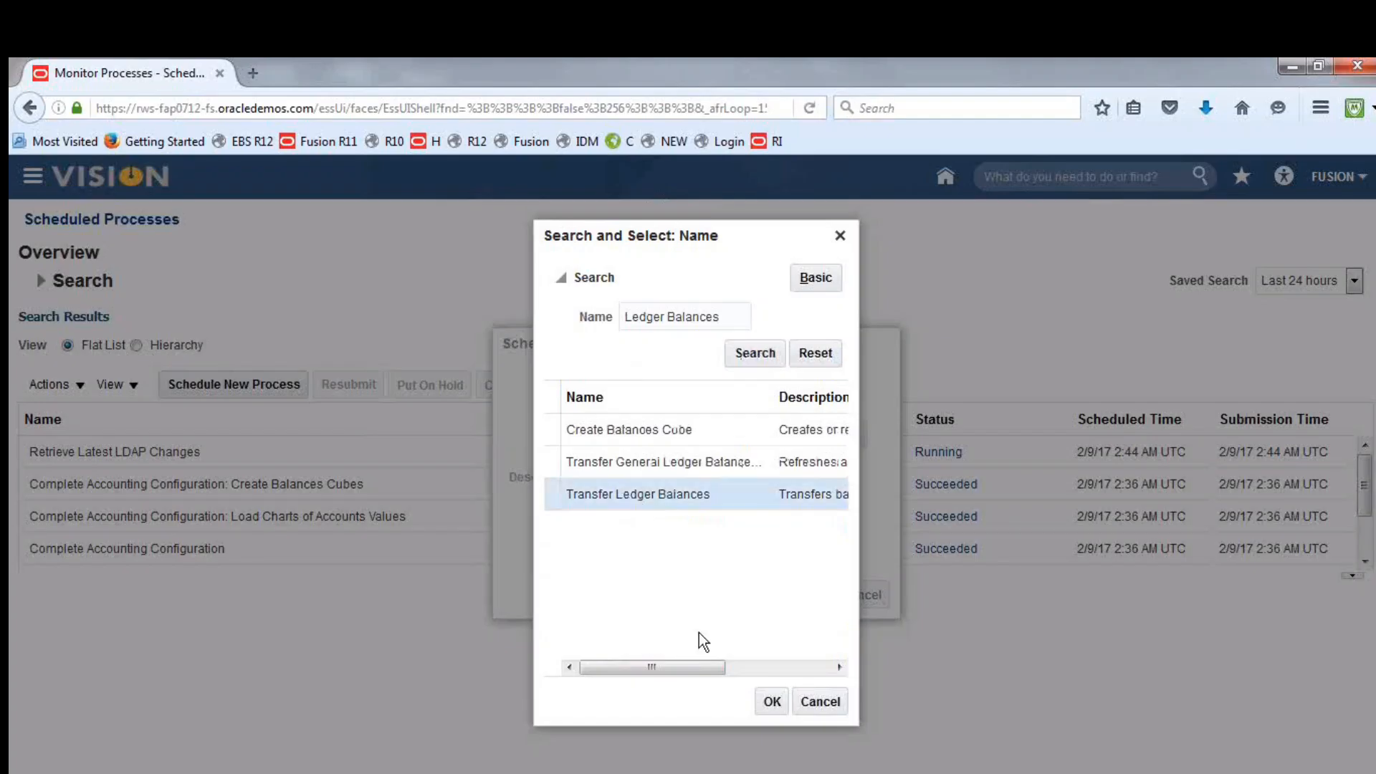
left_click(768, 701)
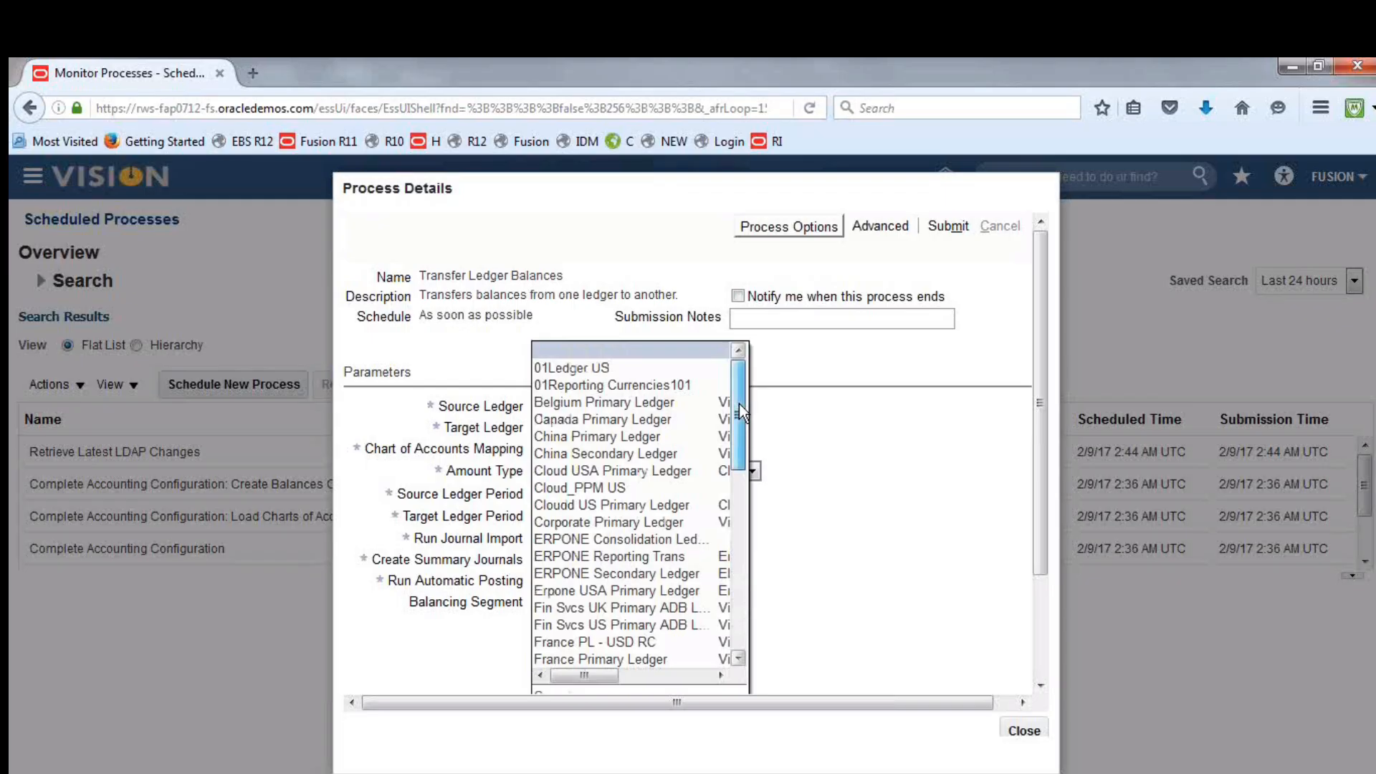
Set the source ledger to Fusion AED Translation and the target ledger to Fusion UAE Consolidation Ledge
left_click_drag(738, 403, 749, 505)
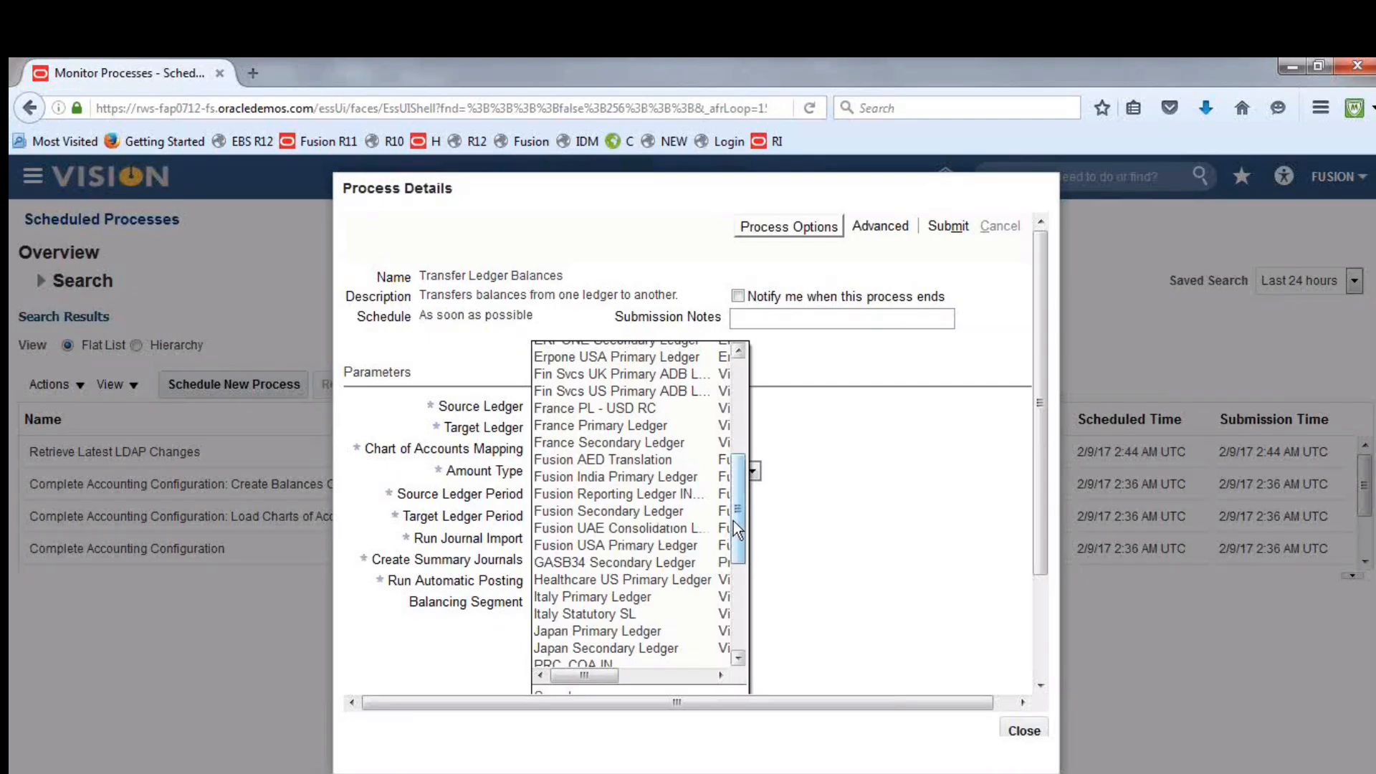
left_click_drag(737, 518, 737, 534)
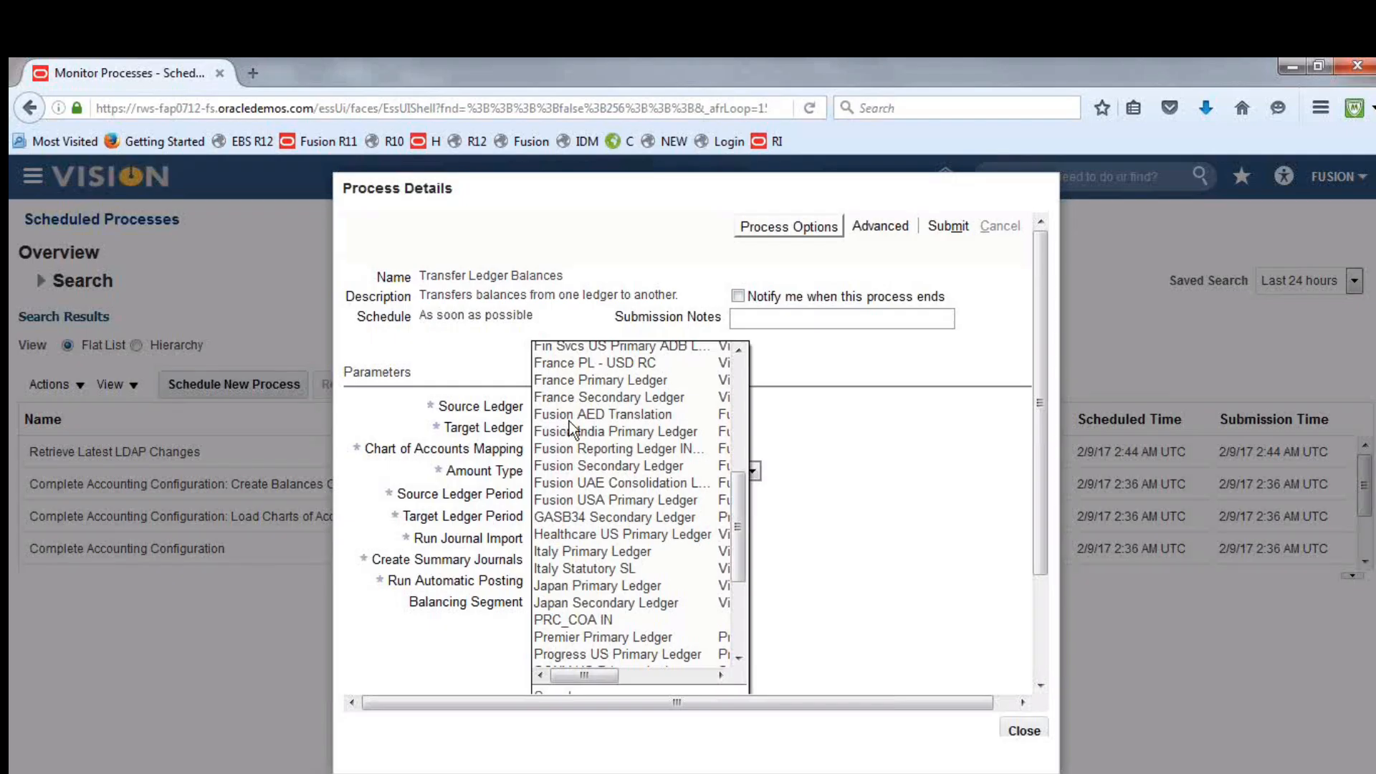
left_click(610, 419)
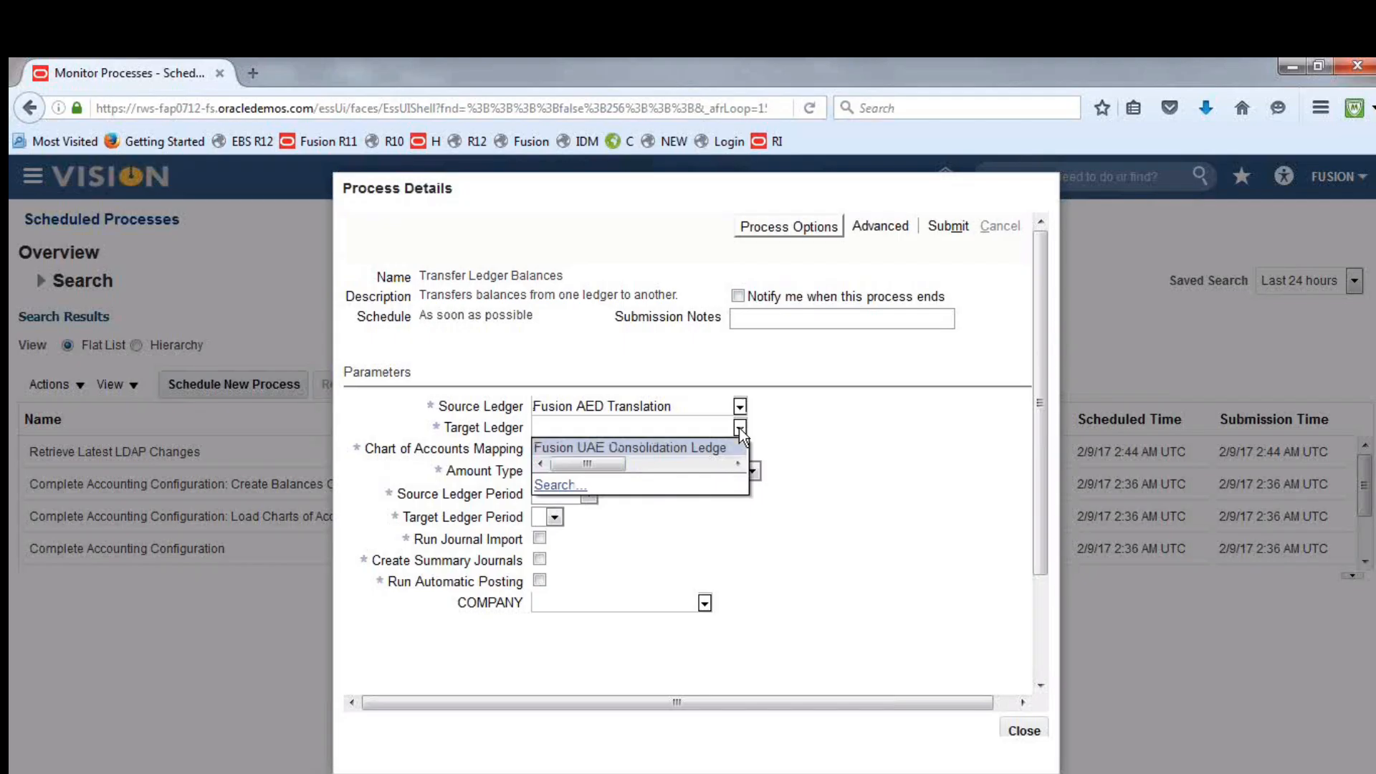
left_click(668, 446)
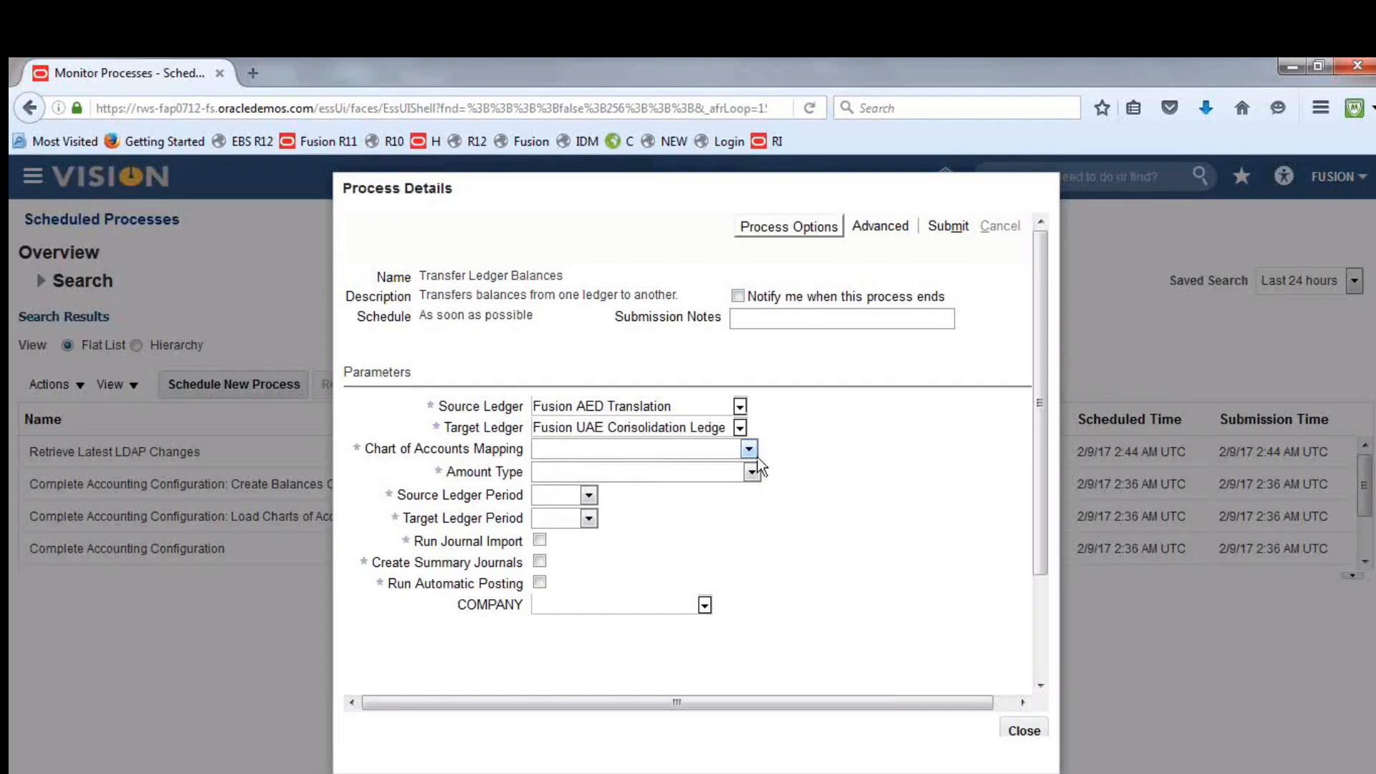
Set the chart of accounts mapping to Fusion SCOA and CCOA Mapping and the amount type to PTD Period to date balance type
left_click(749, 450)
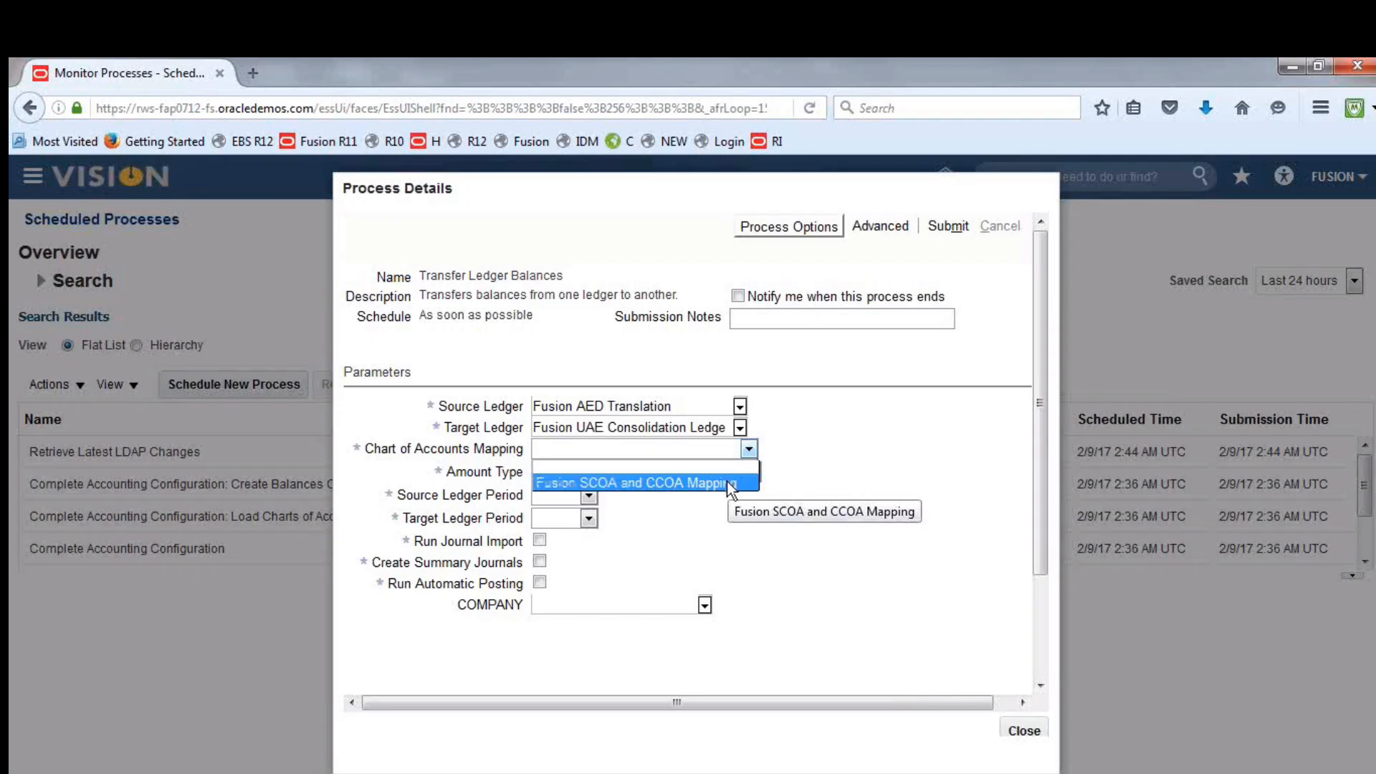
left_click(727, 480)
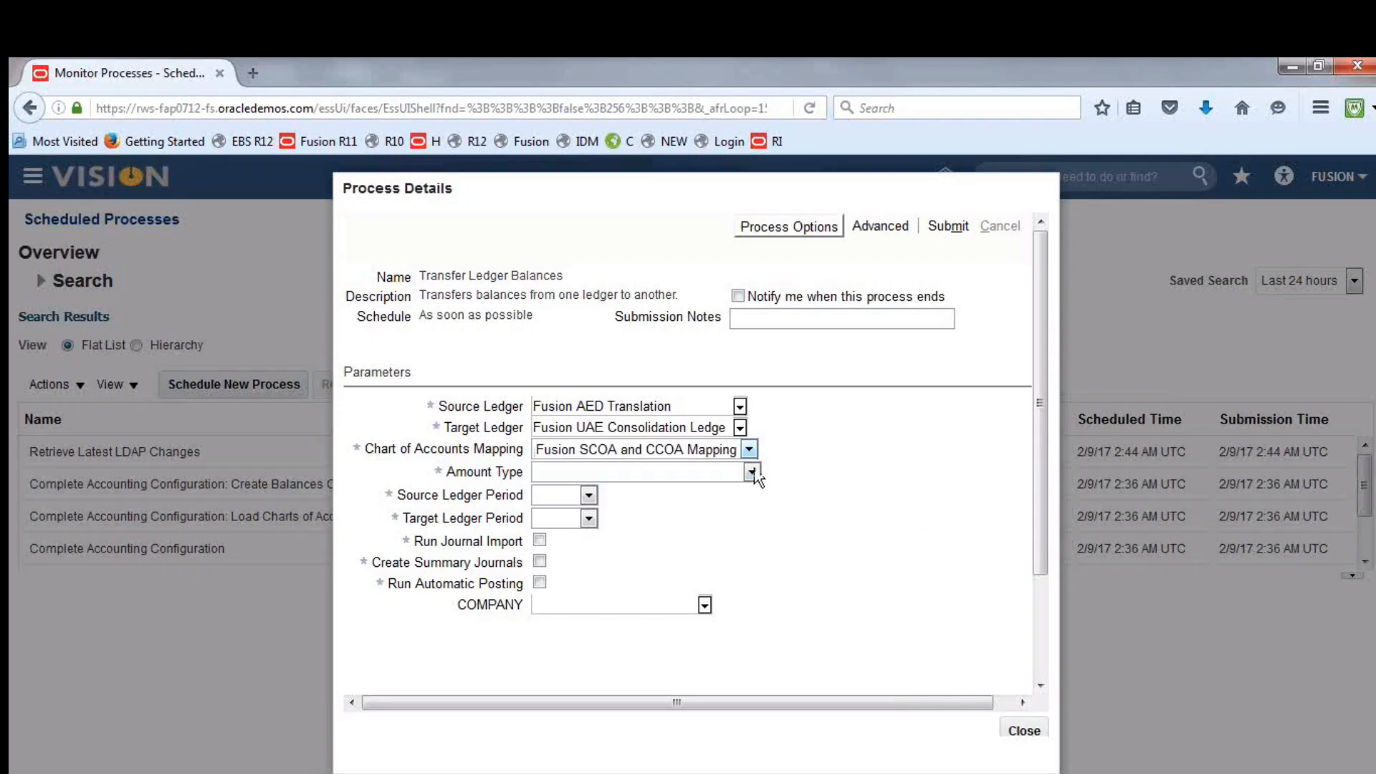
left_click(752, 473)
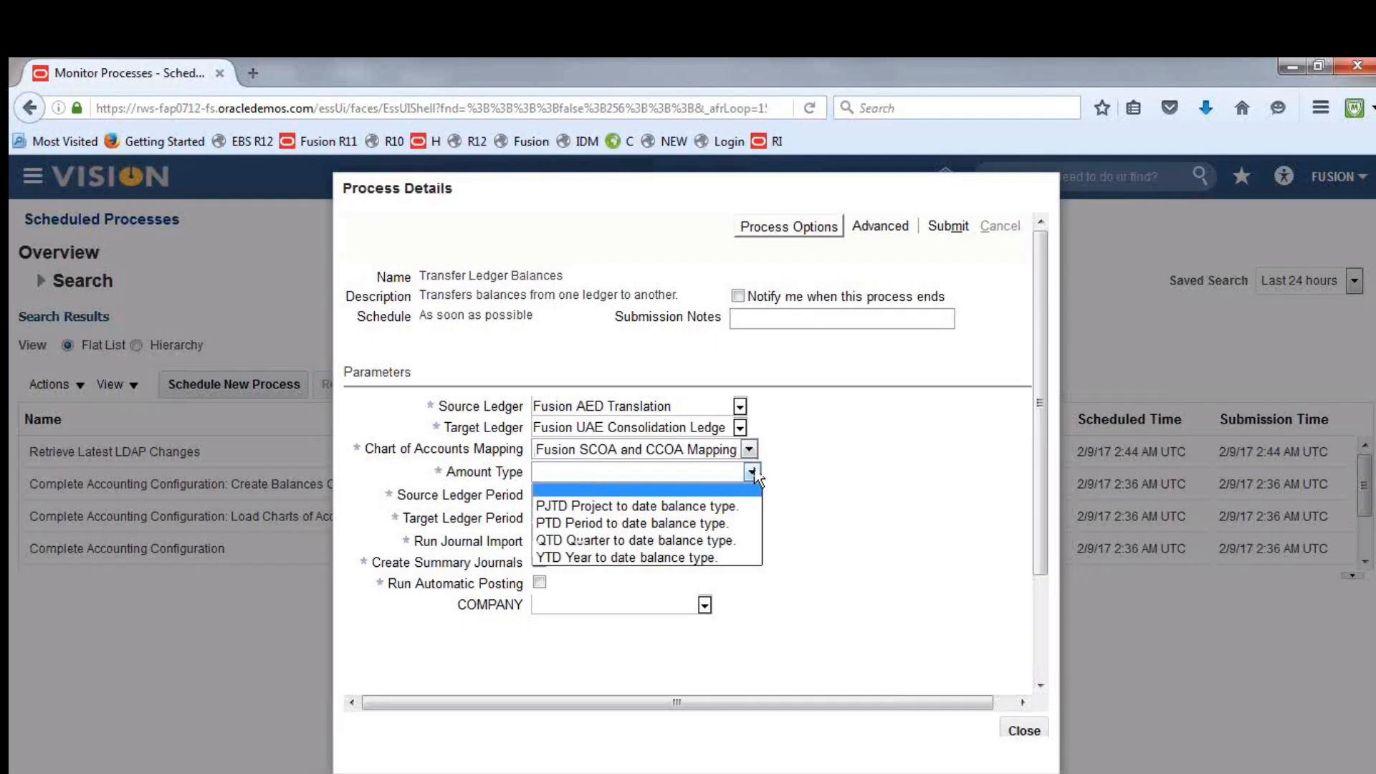
left_click(701, 522)
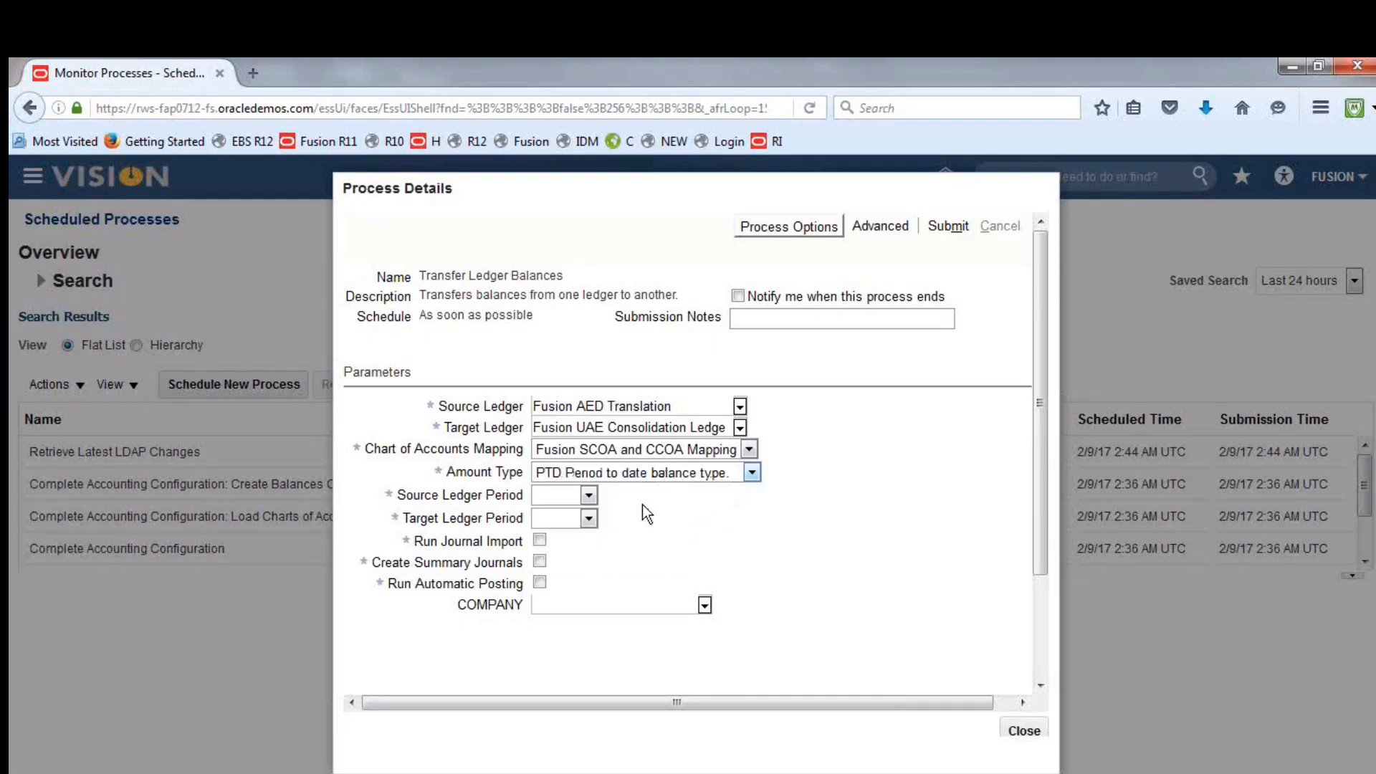
Set the source and target ledger periods to Feb-17 and enable Run Journal Import, Create Summary Journals and Run Automatic Posting
left_click(589, 496)
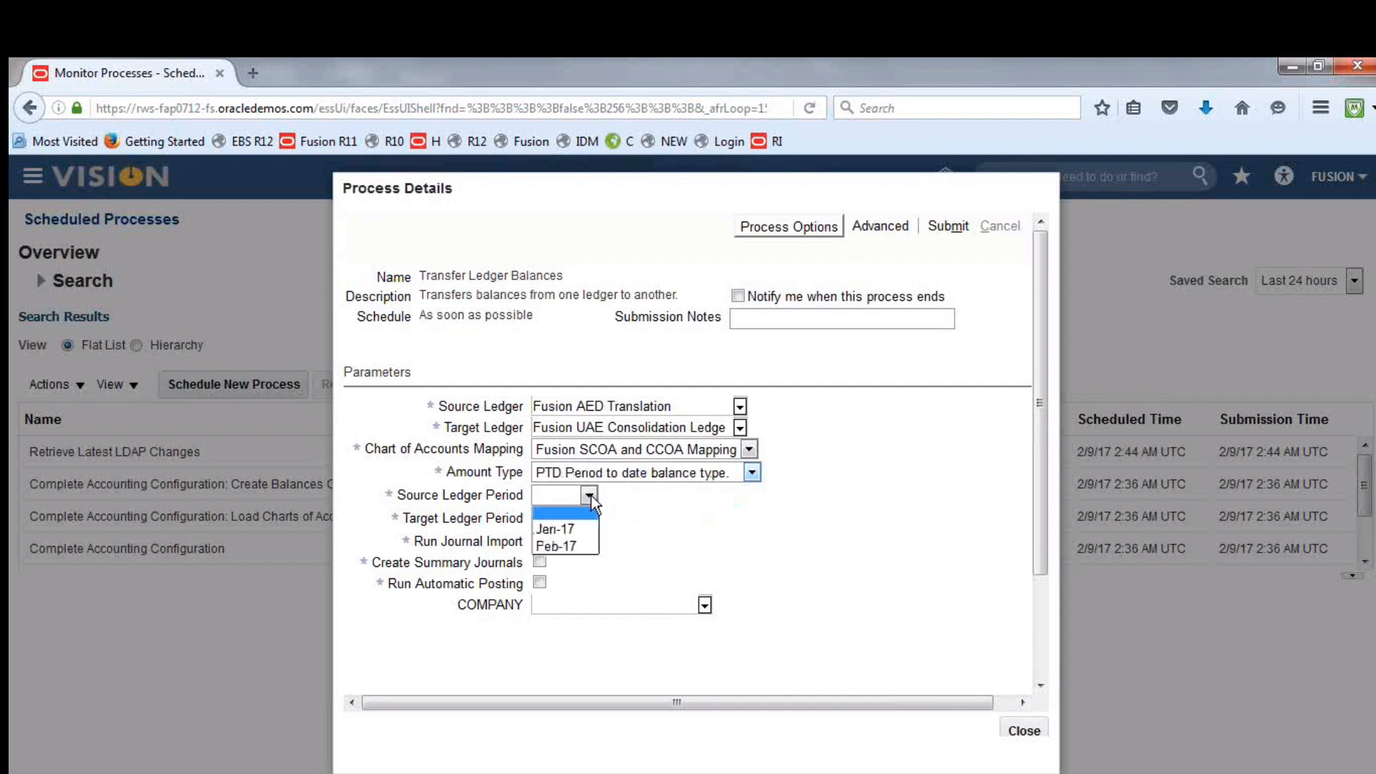
left_click(566, 546)
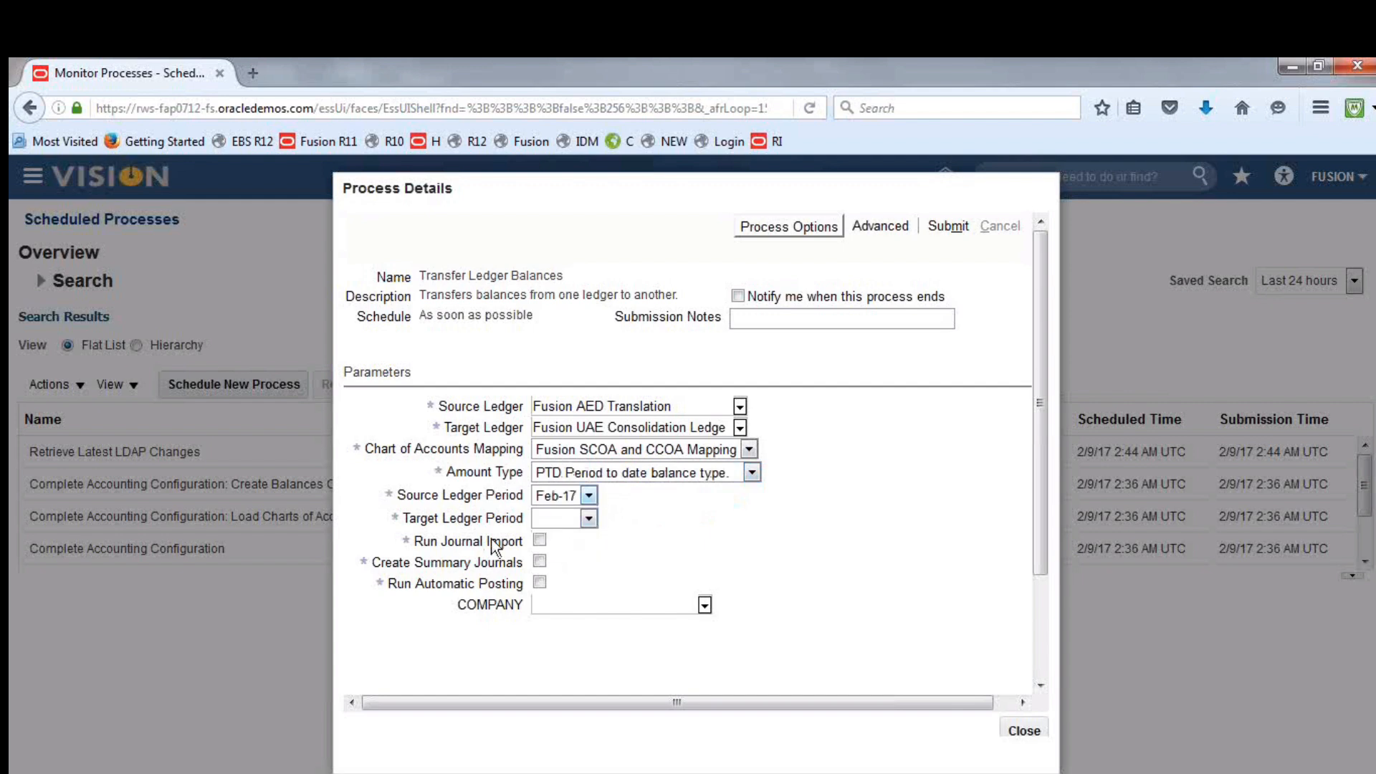
left_click(588, 518)
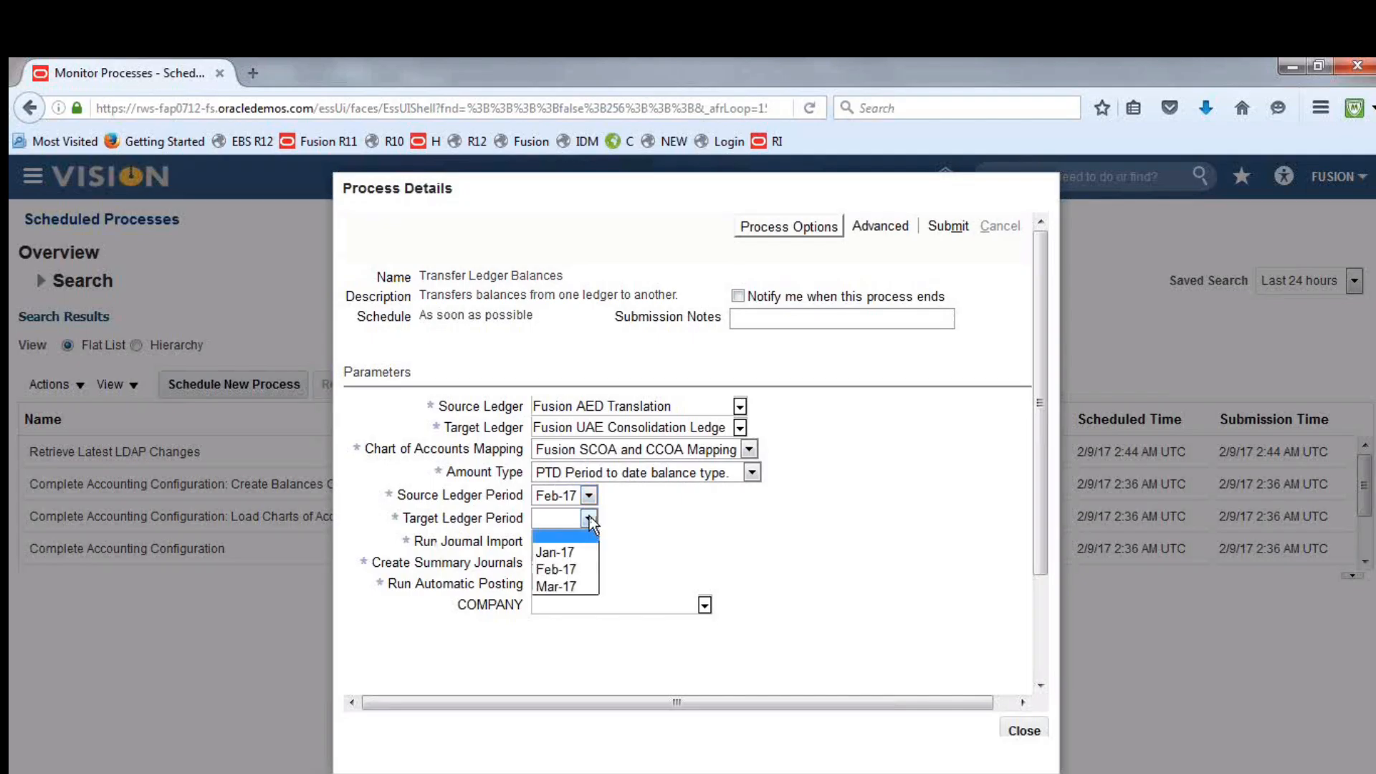
left_click(579, 570)
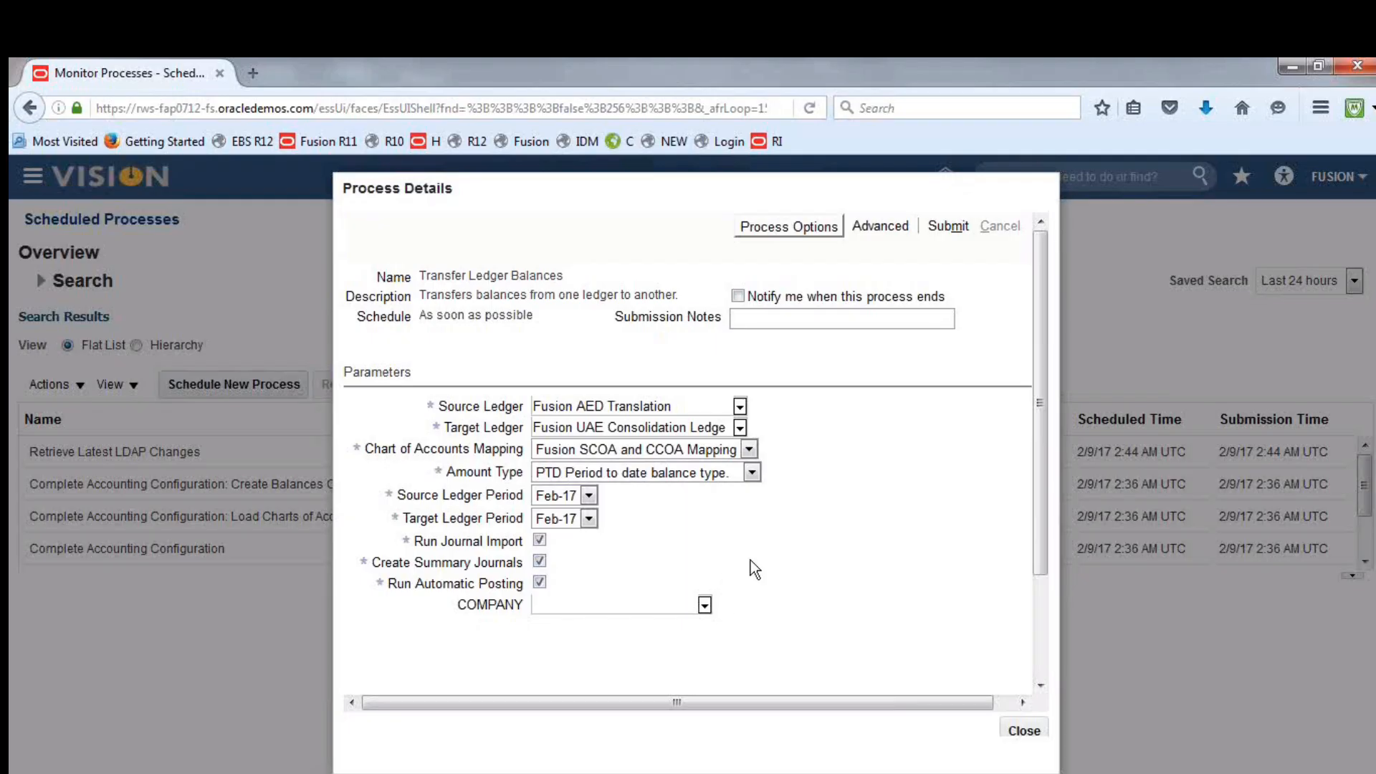
Submit the Transfer Ledger Balances process and close its process details
left_click(947, 225)
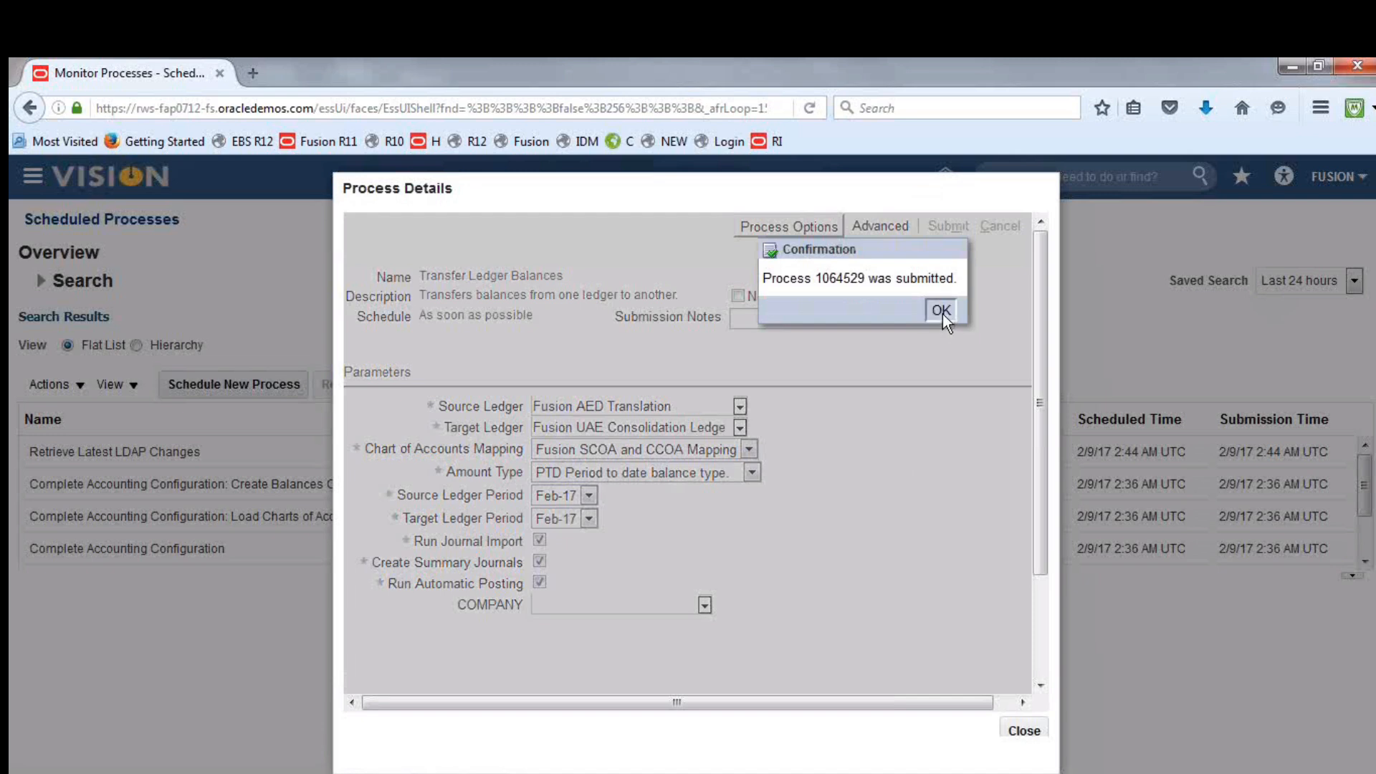
left_click(942, 314)
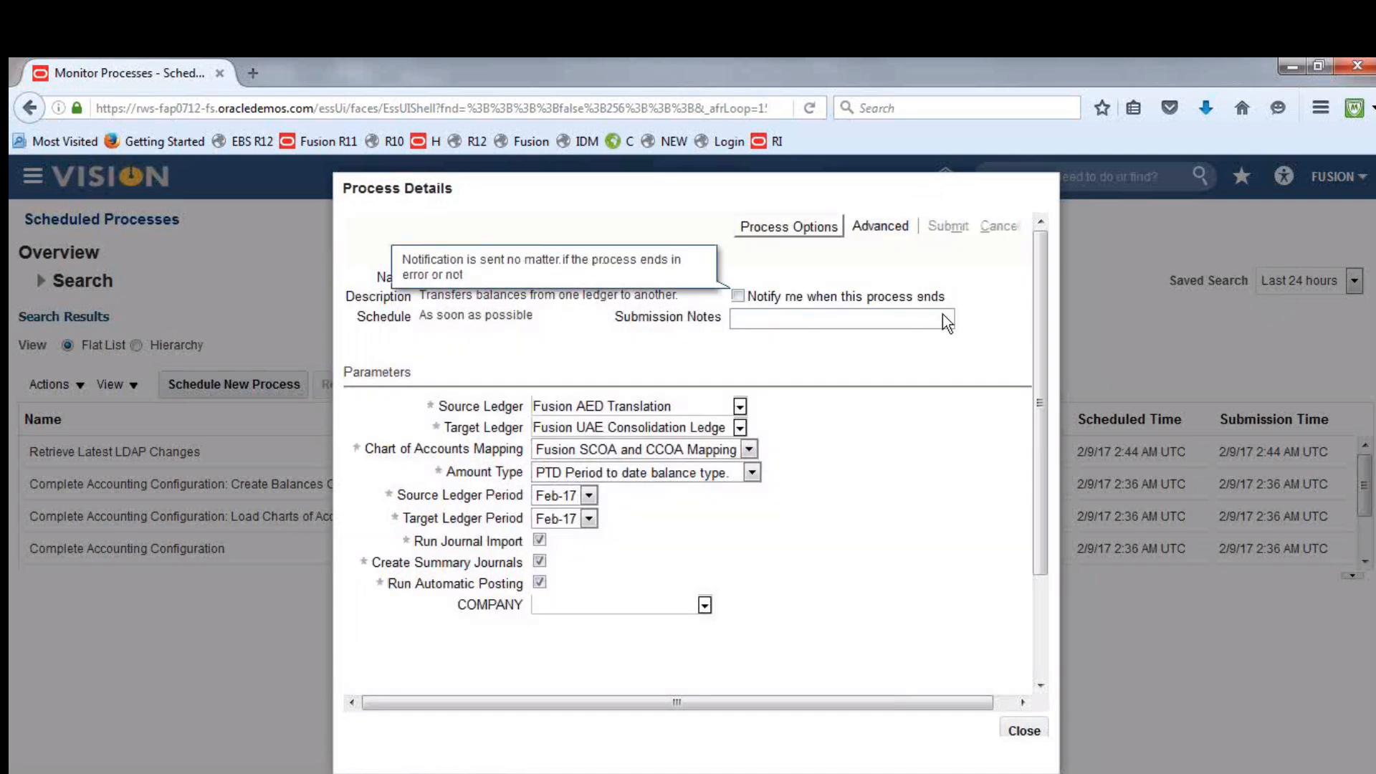
left_click(1031, 732)
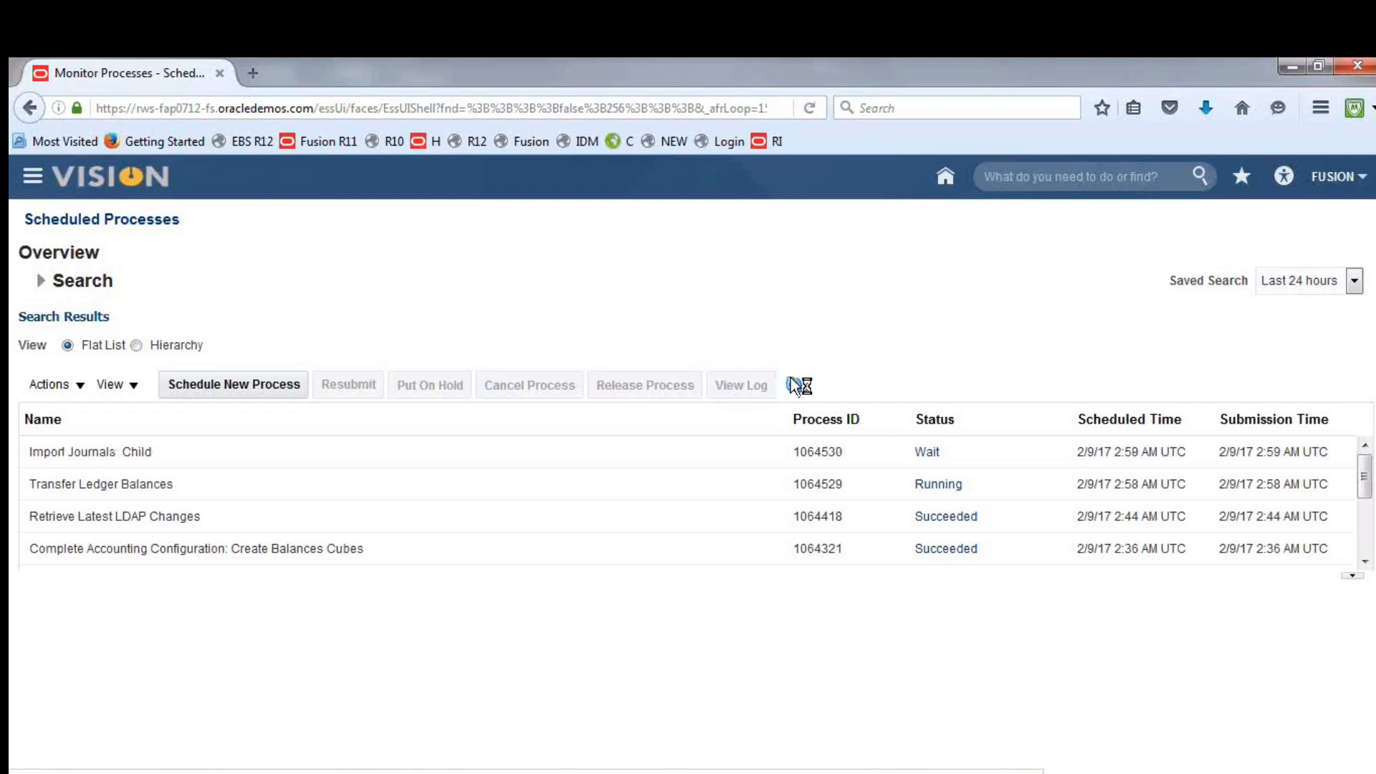
Refresh the scheduled processes list repeatedly to monitor the status of the balance transfer and its journal import and posting processes
left_click(789, 379)
left_click(789, 379)
left_click(789, 378)
left_click(789, 379)
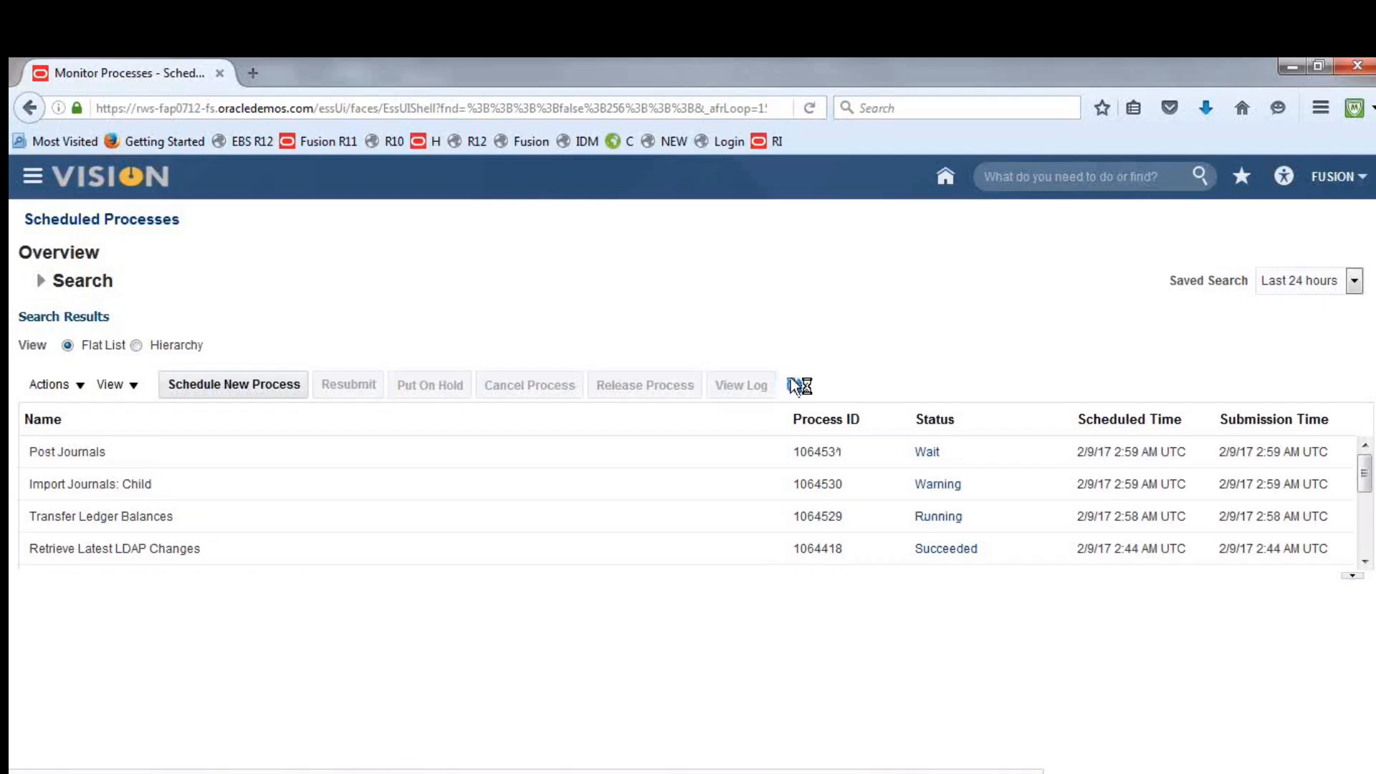
left_click(792, 385)
left_click(793, 386)
left_click(793, 386)
left_click(793, 385)
left_click(793, 384)
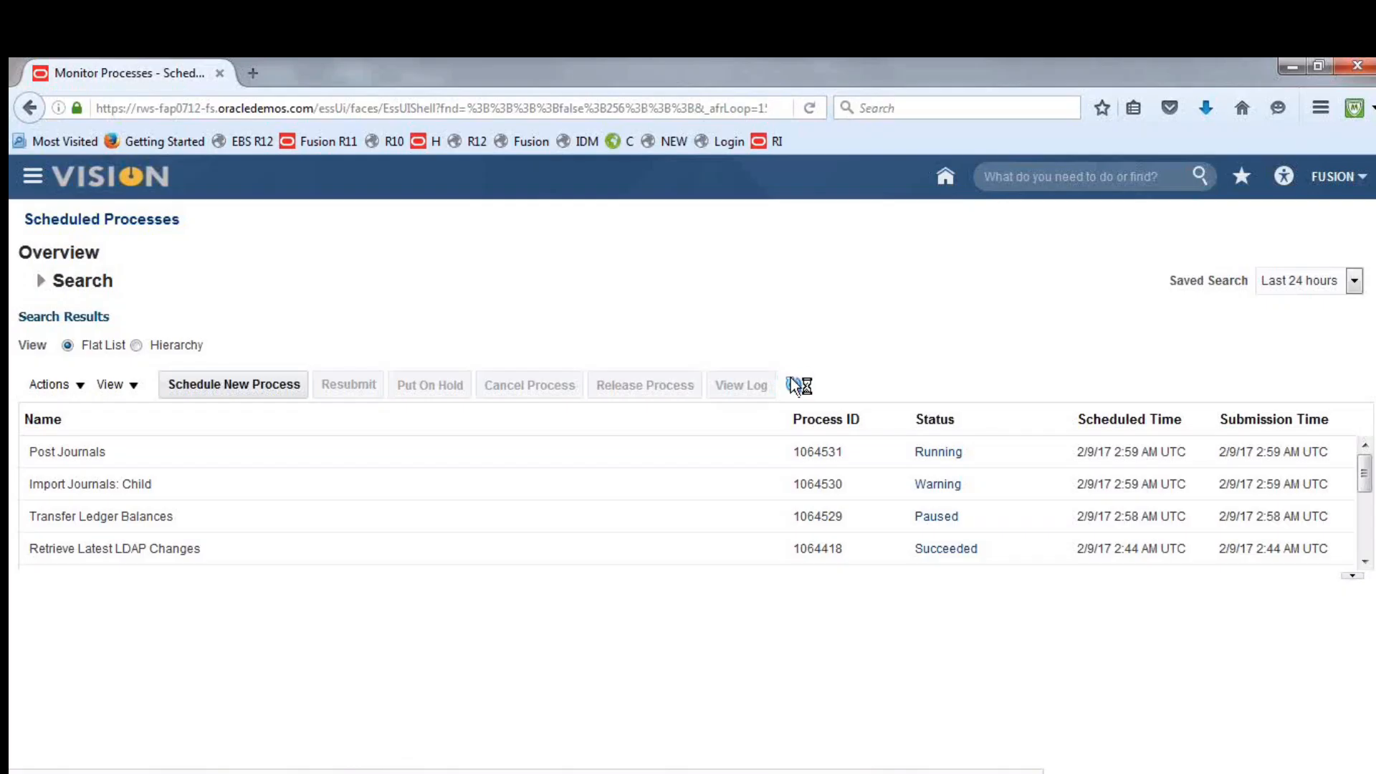
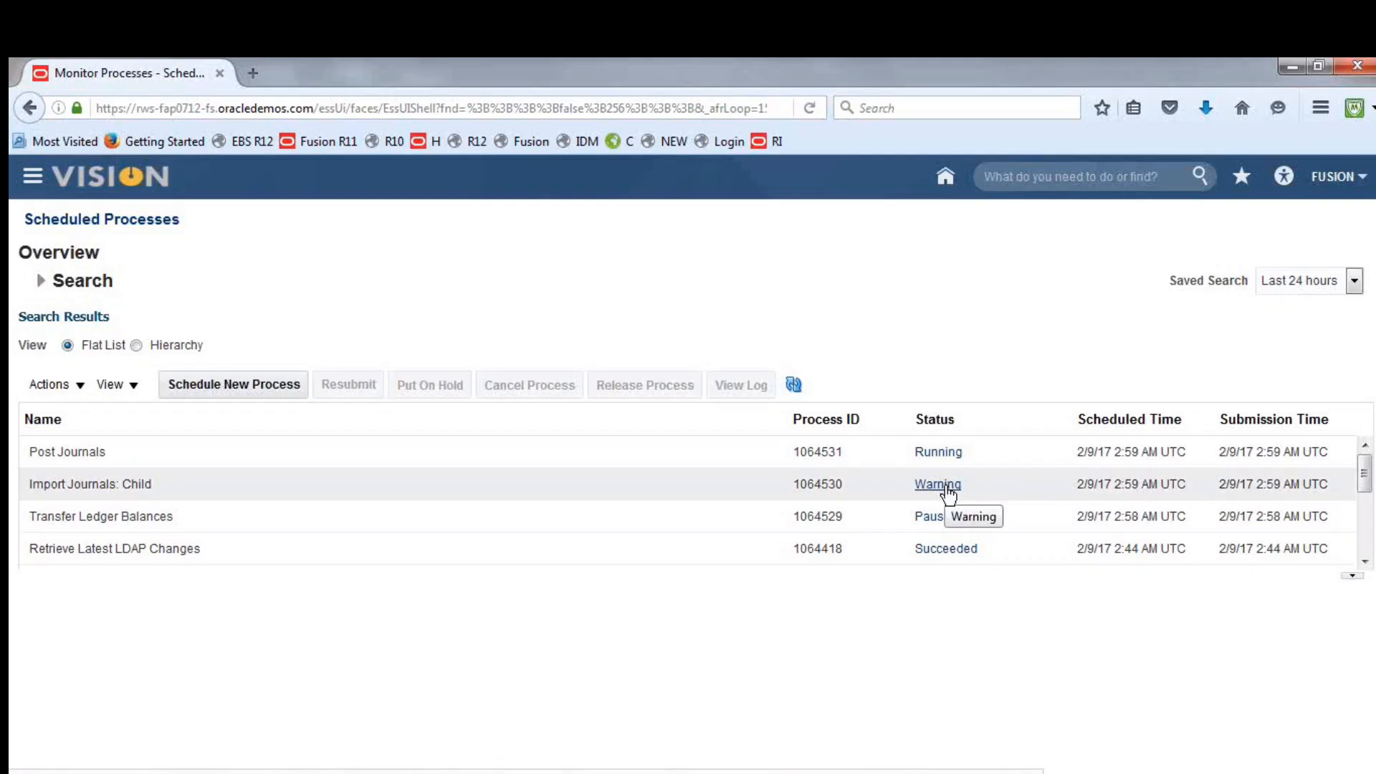
Refresh the scheduled processes list, and in Chrome sign in to Oracle Applications Cloud as fusioncon with the account password
left_click(793, 385)
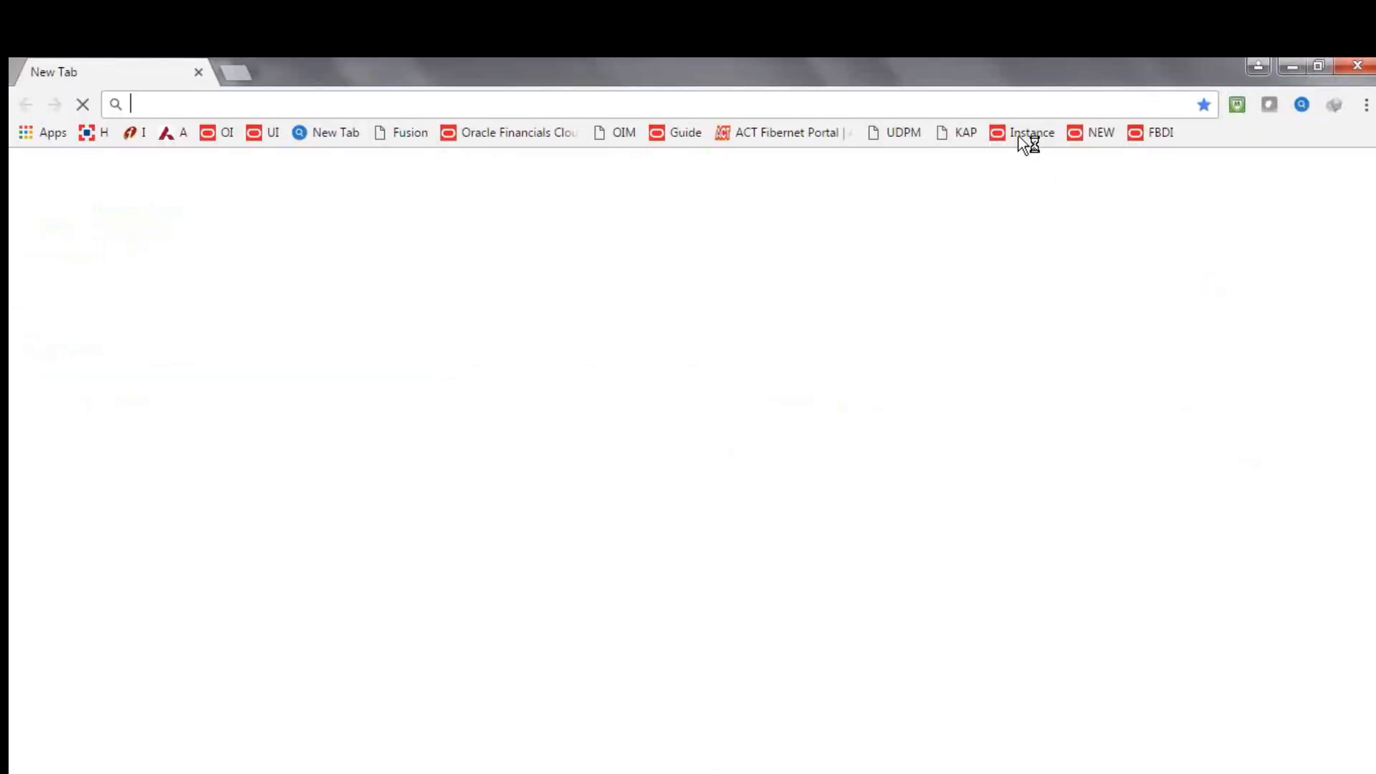
left_click(1095, 134)
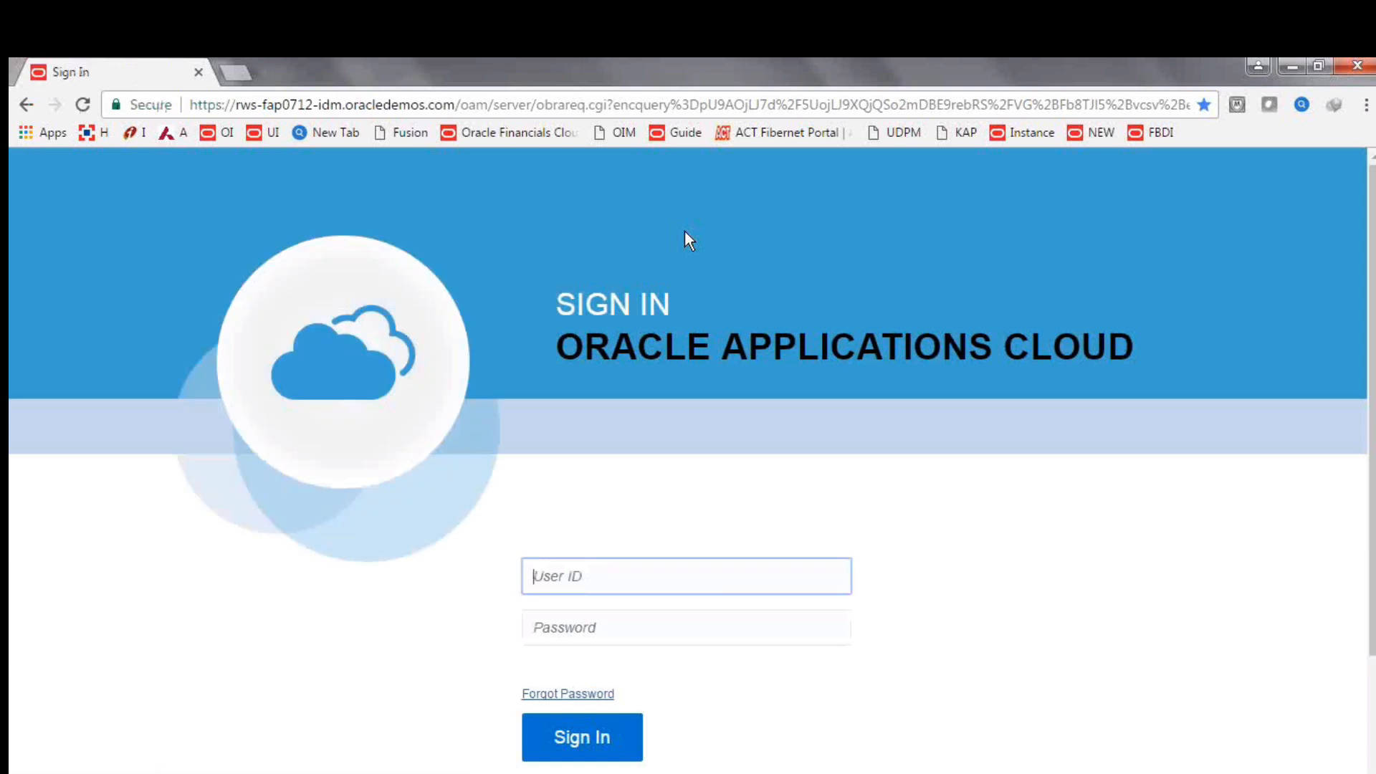
type("usioncon")
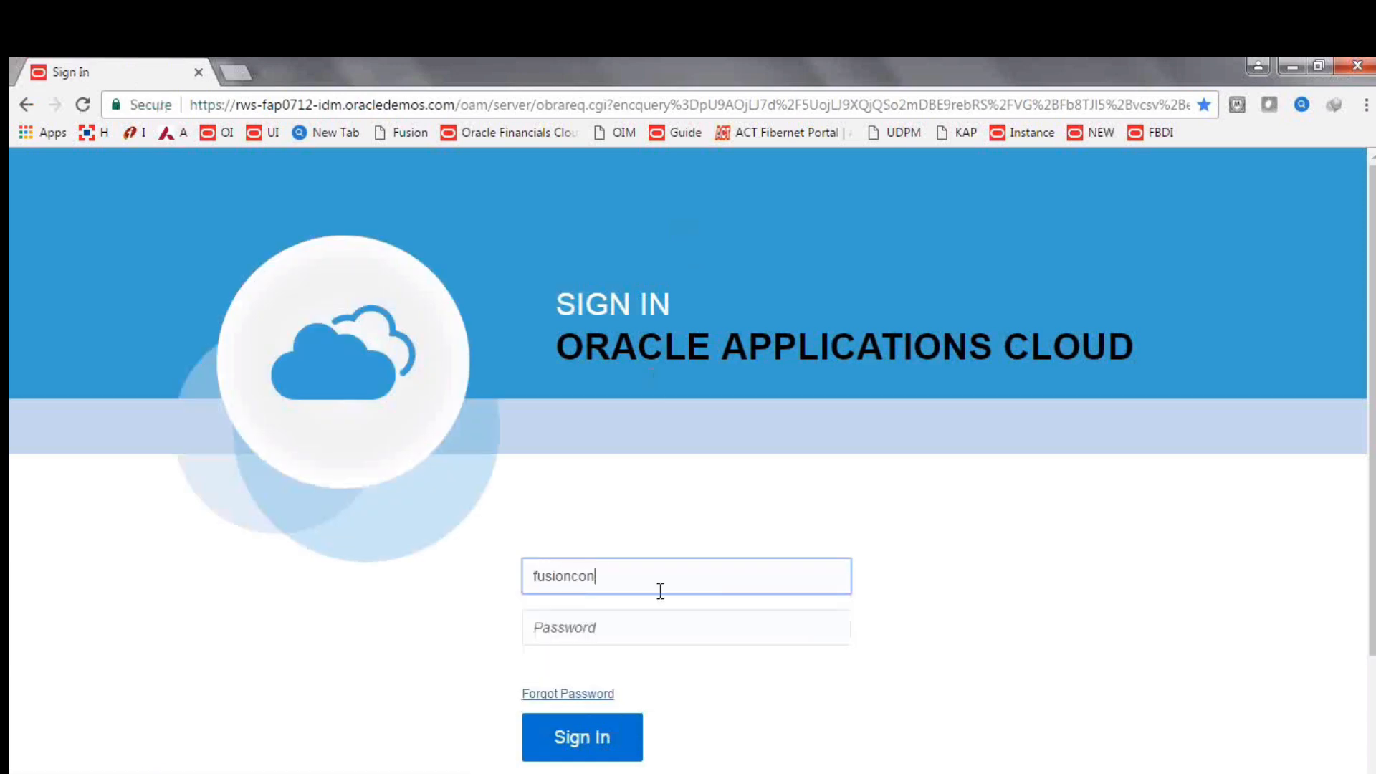
key("Tab")
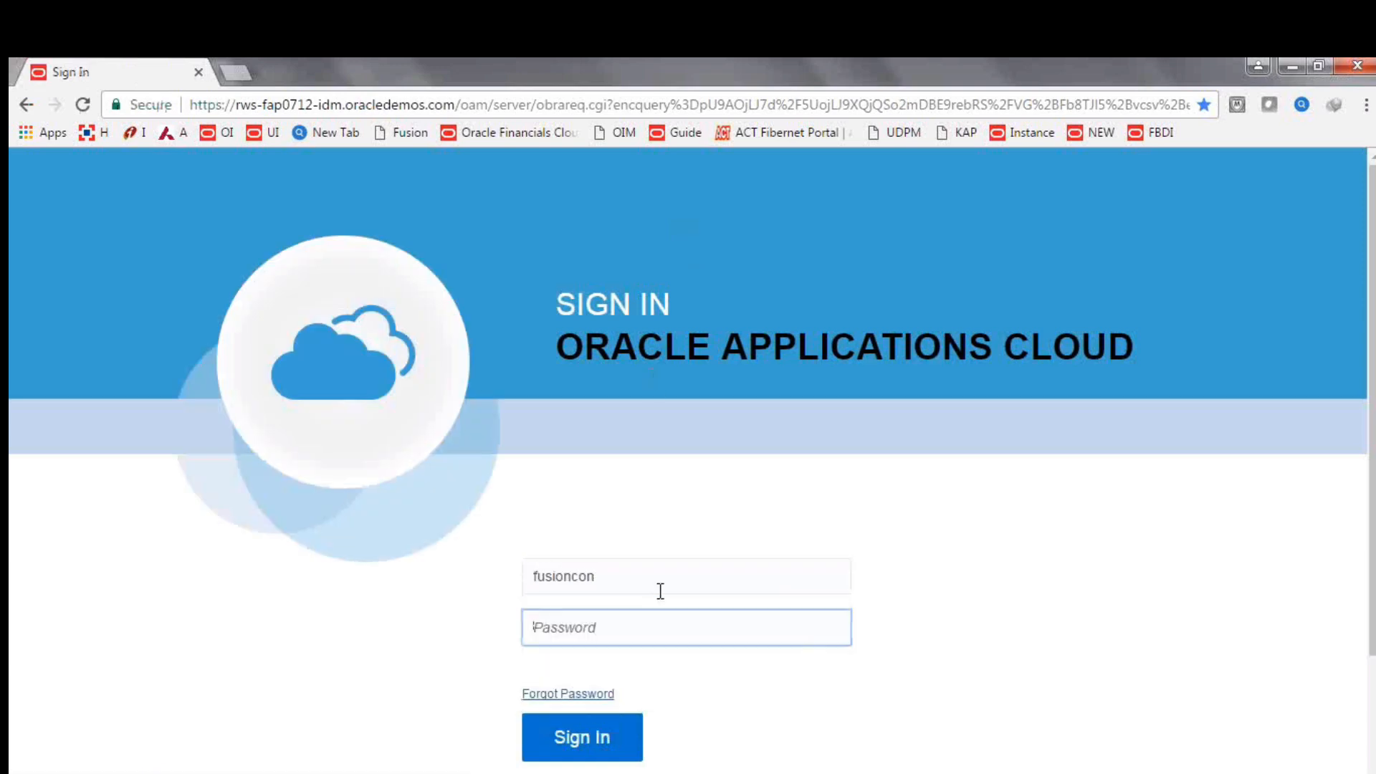
type("***********")
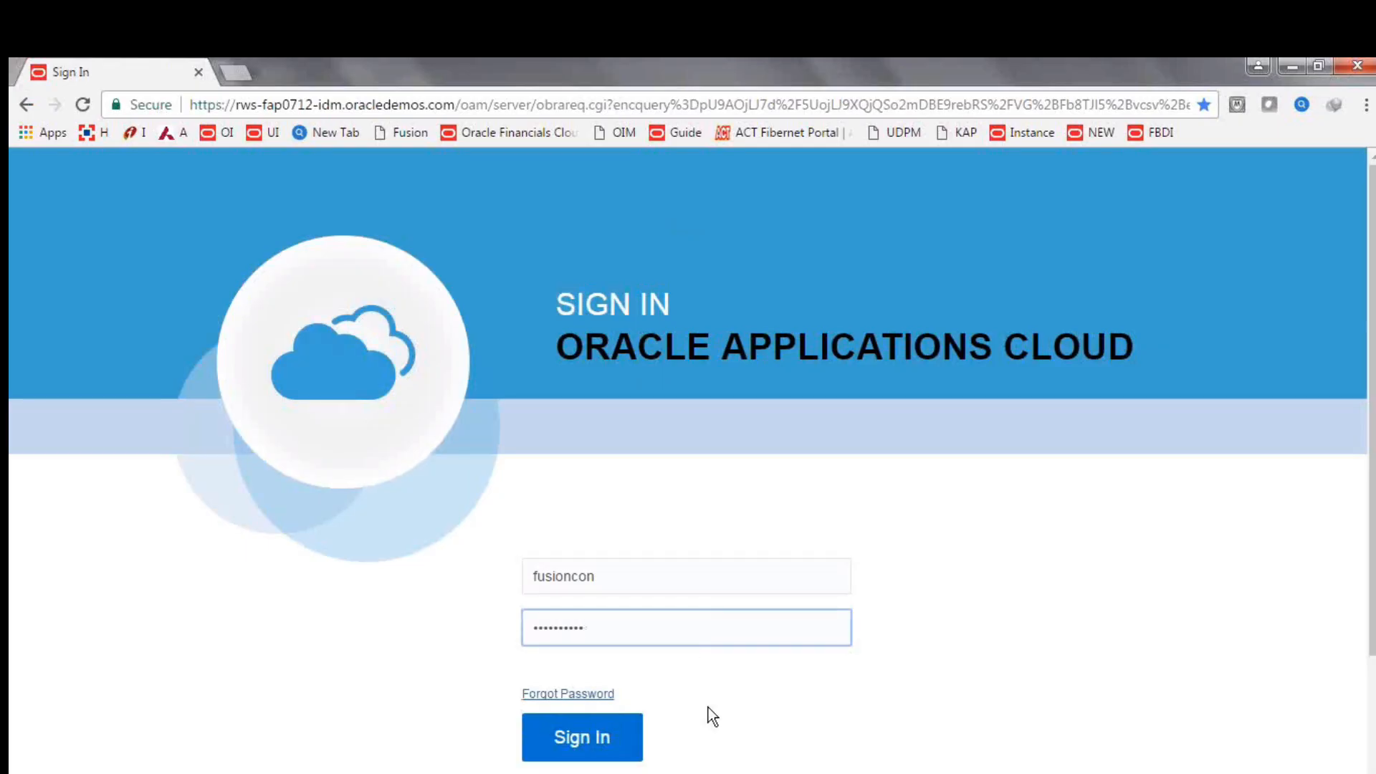
left_click(589, 735)
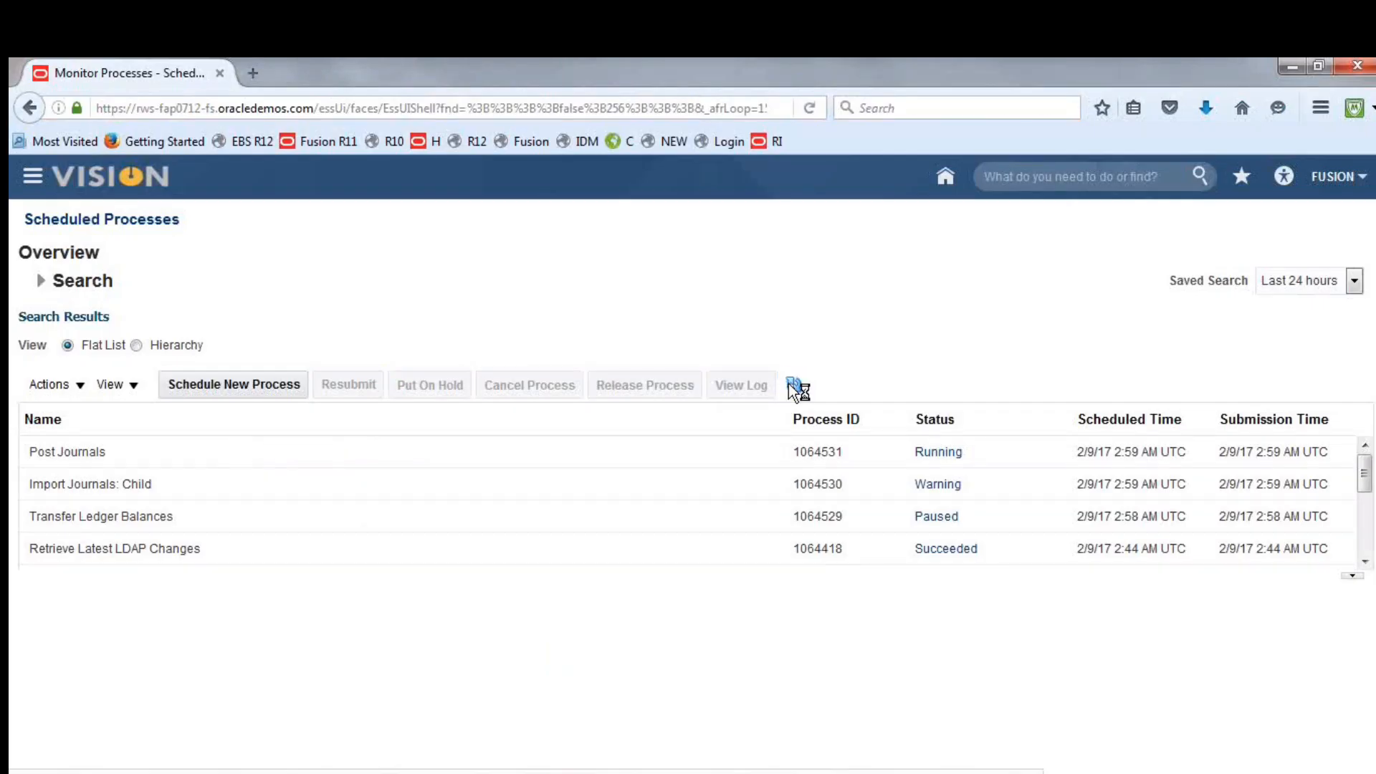
View the warning status of the Import Journals: Child process and open its attached log 1064530.log in a maximized Notepad window
left_click(938, 486)
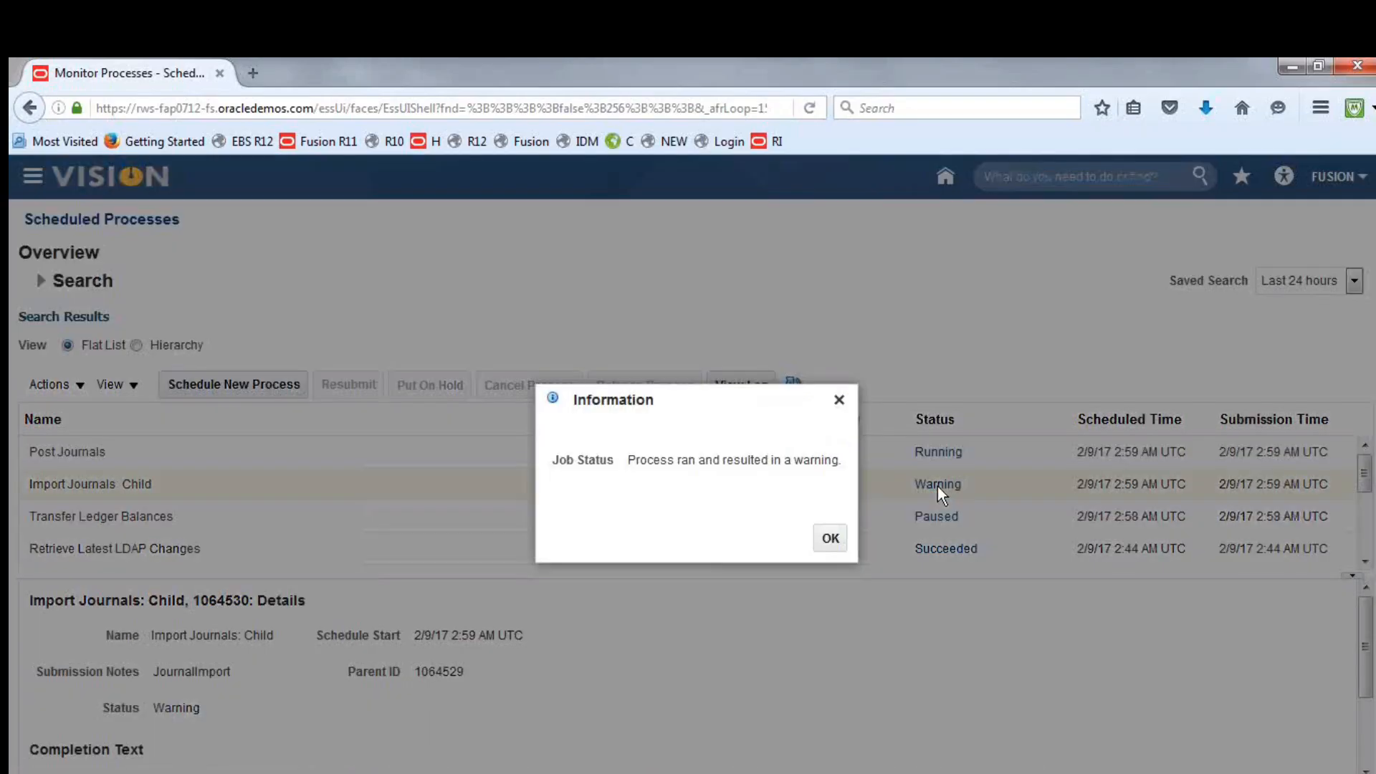
left_click(827, 537)
scroll(1370, 632, "down", 3)
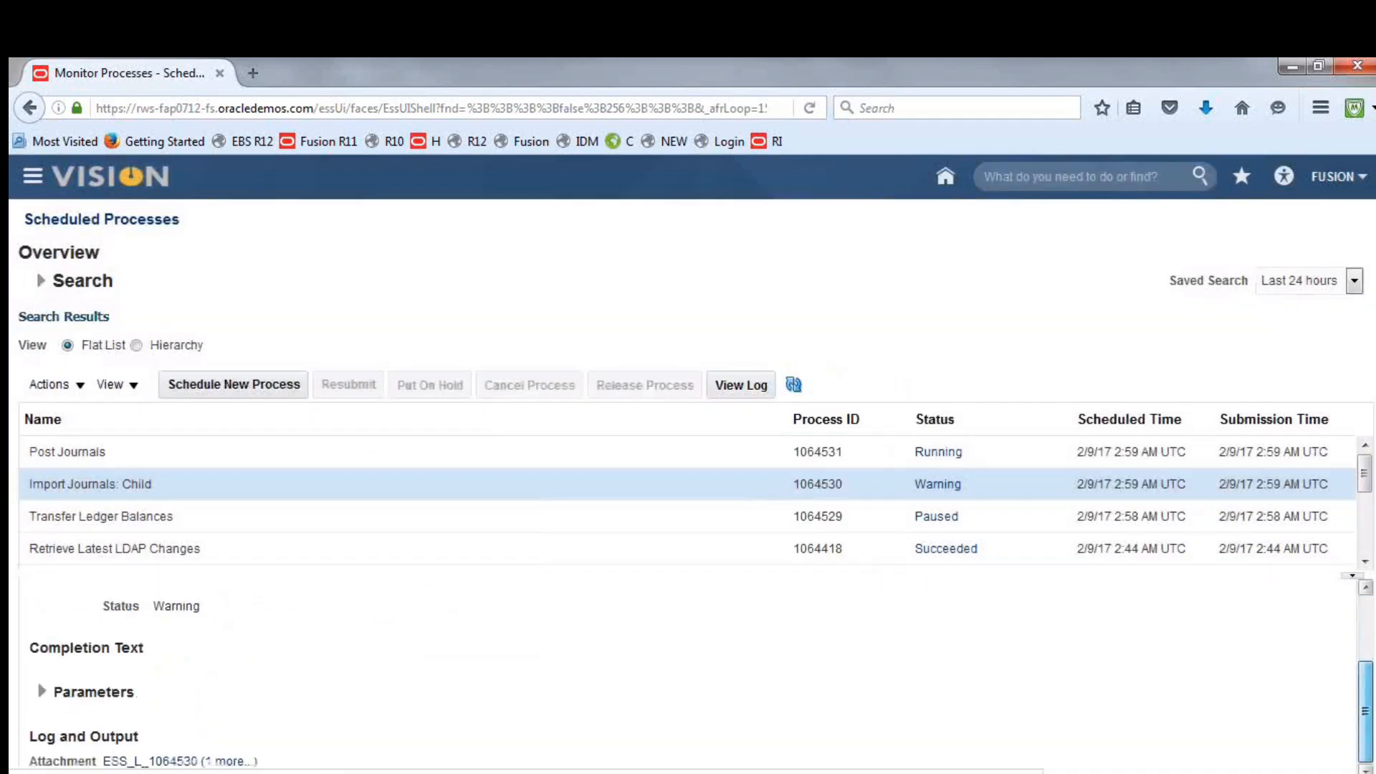
left_click(234, 763)
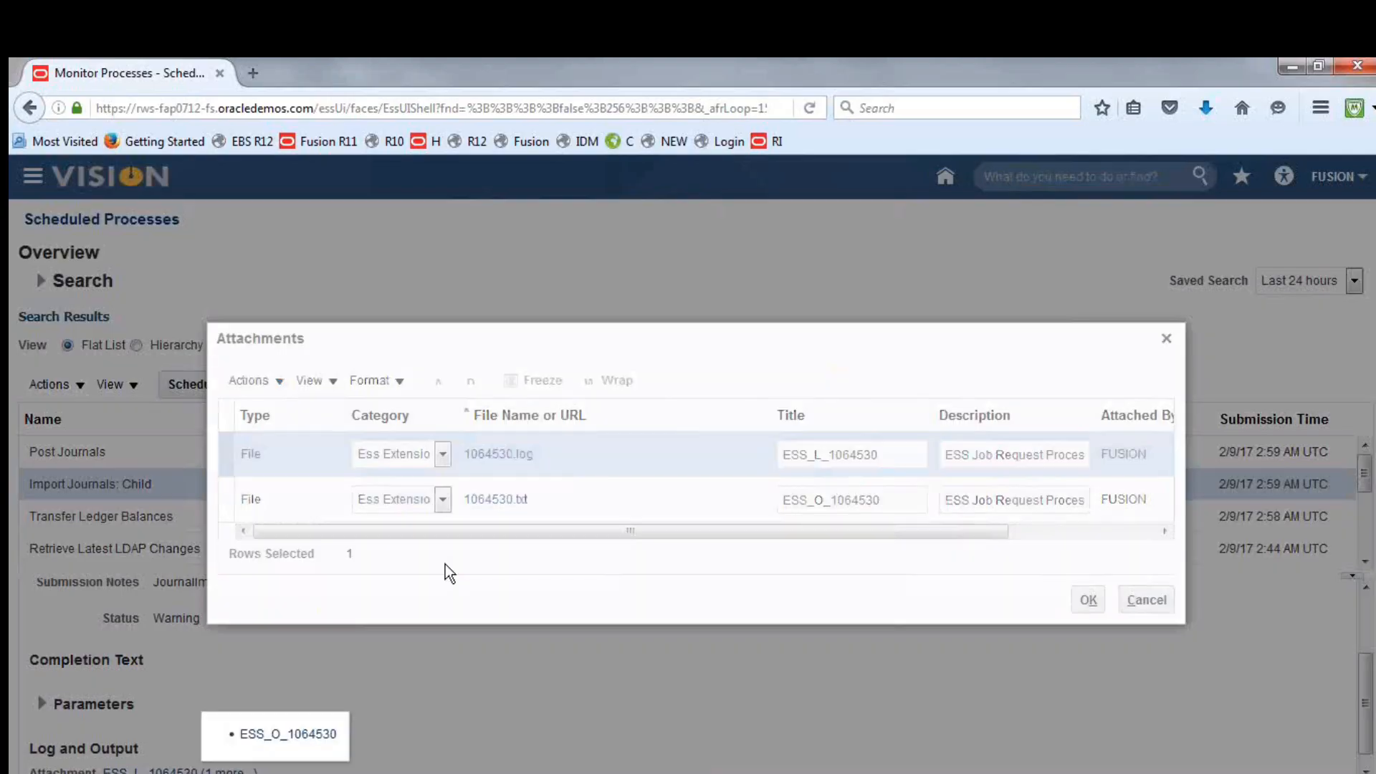
left_click(499, 453)
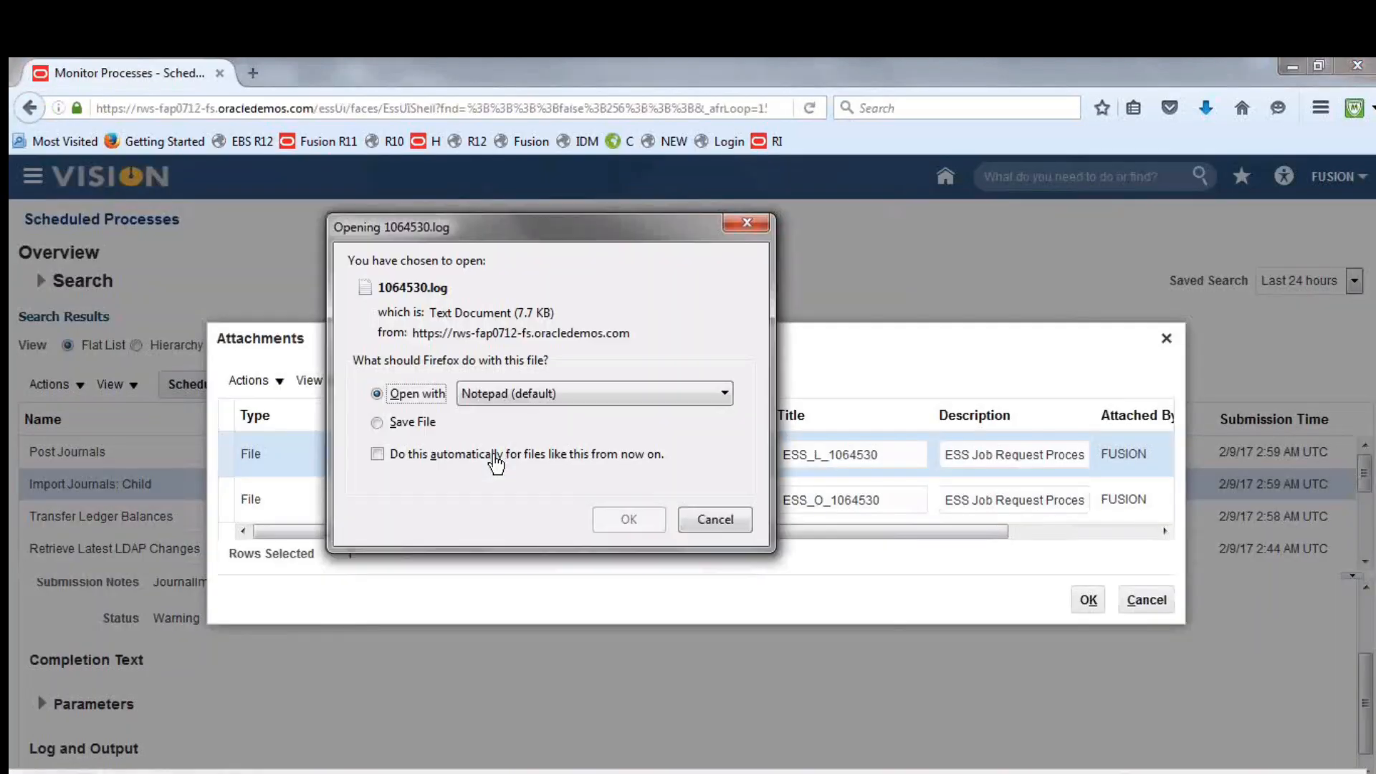
left_click(626, 517)
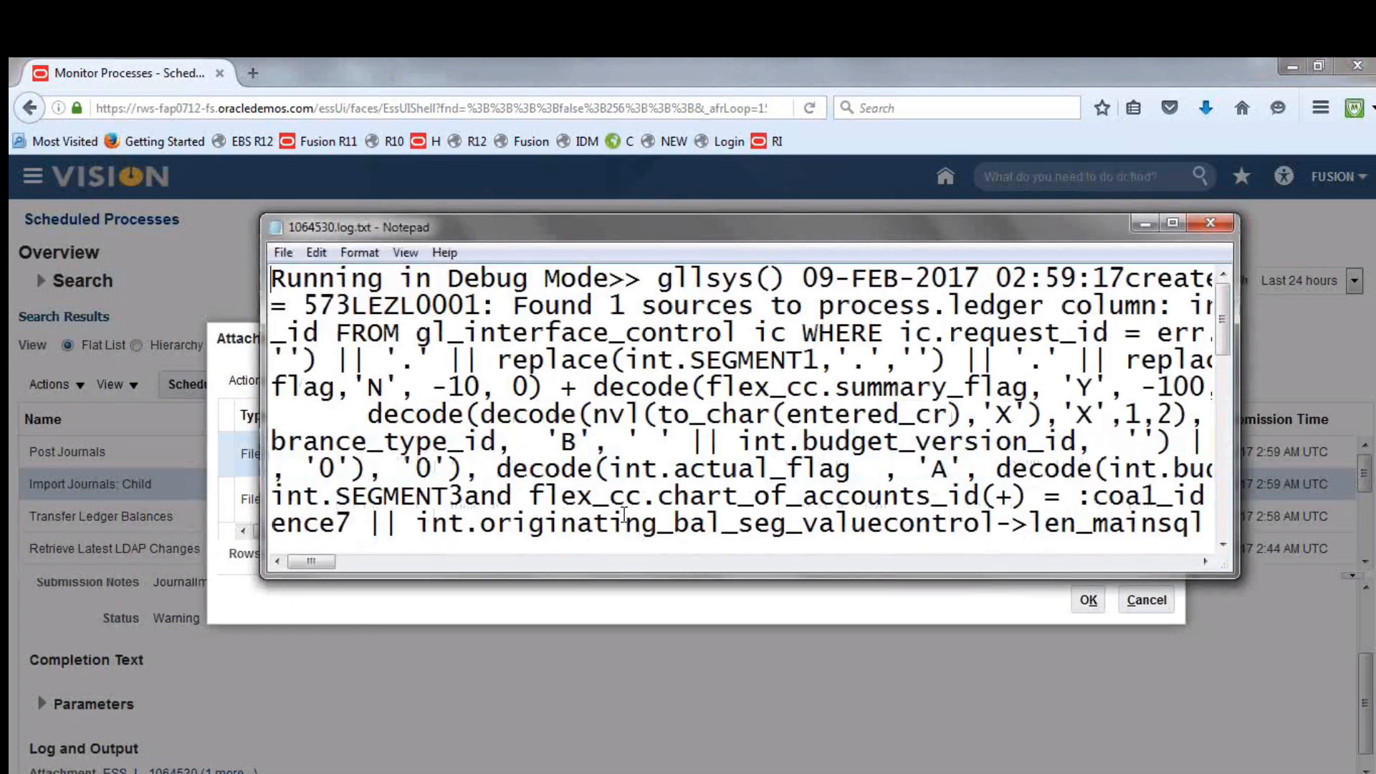
left_click(1173, 223)
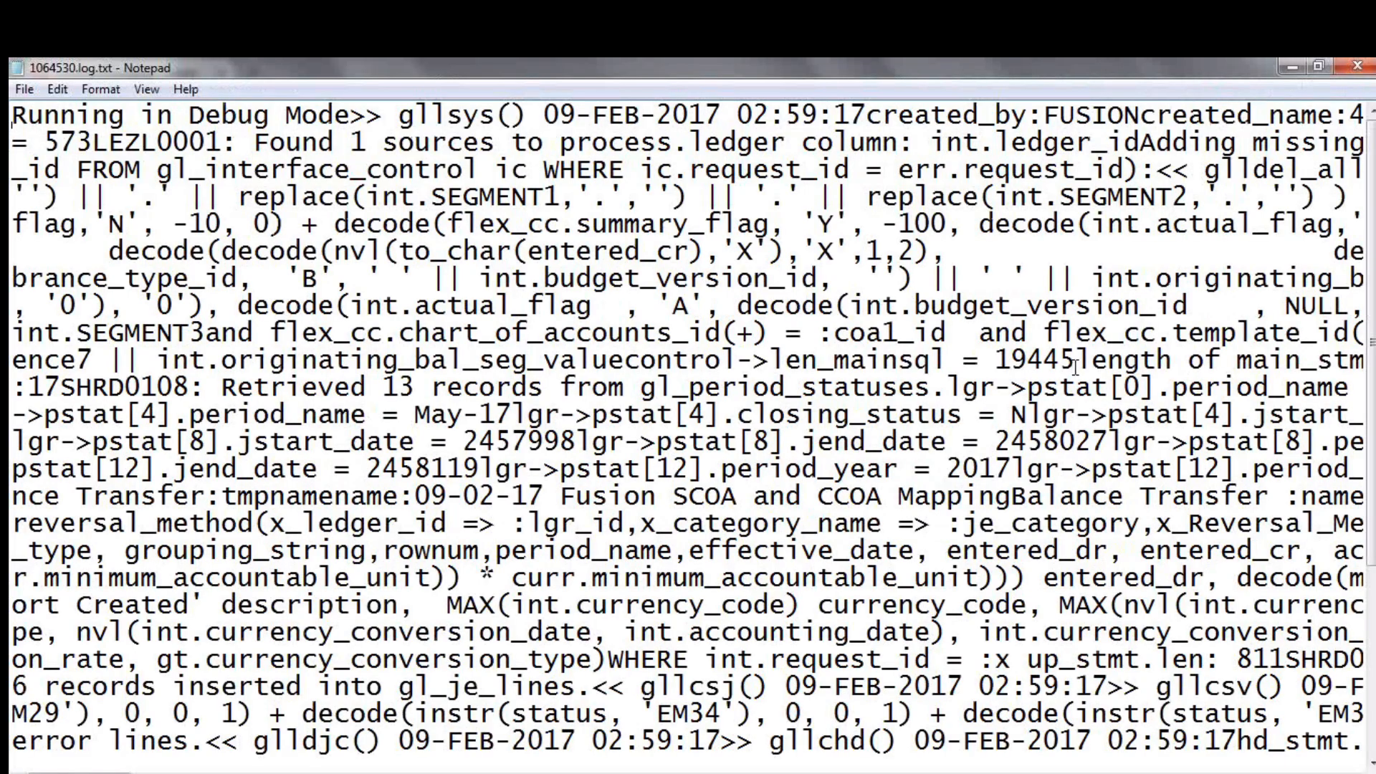
Search the journal import log for occurrences of "warning"
key("ctrl+f")
type("w")
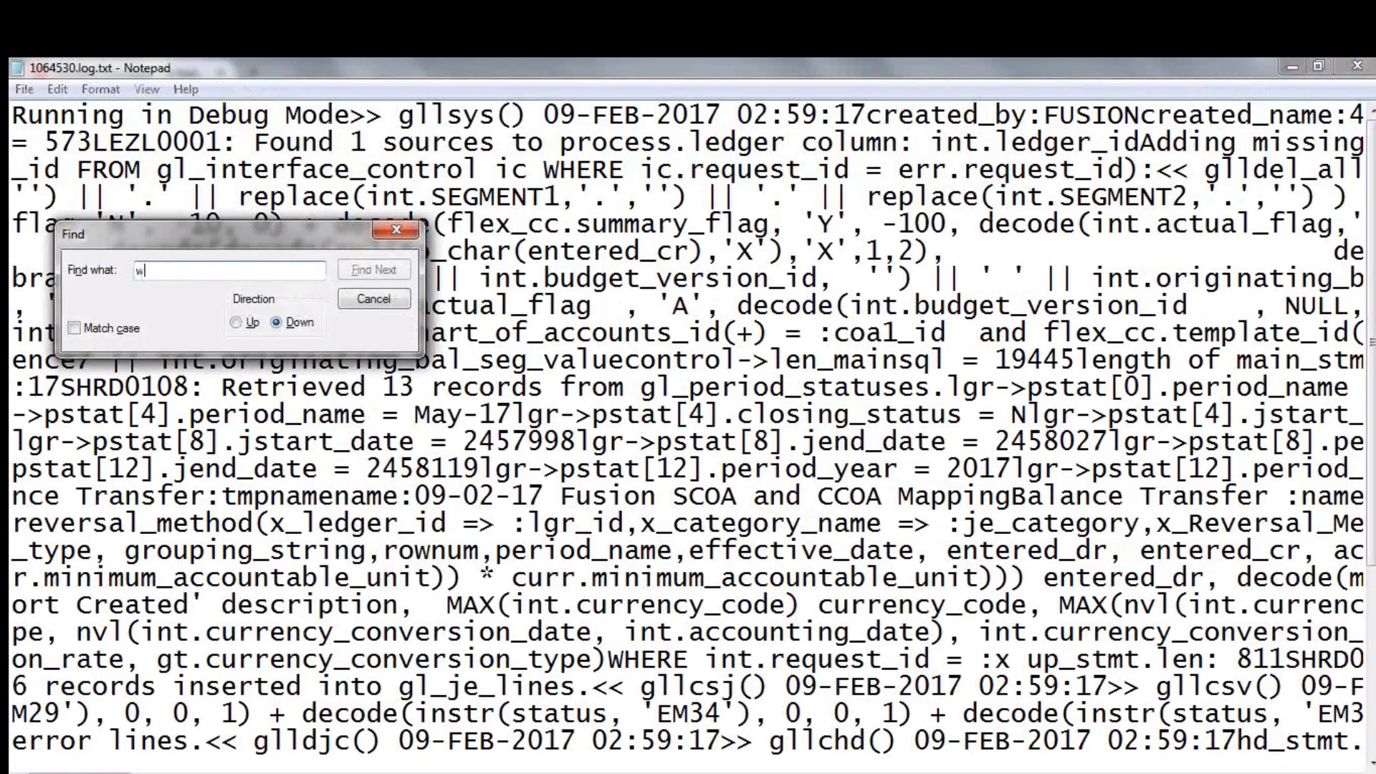
type("arning")
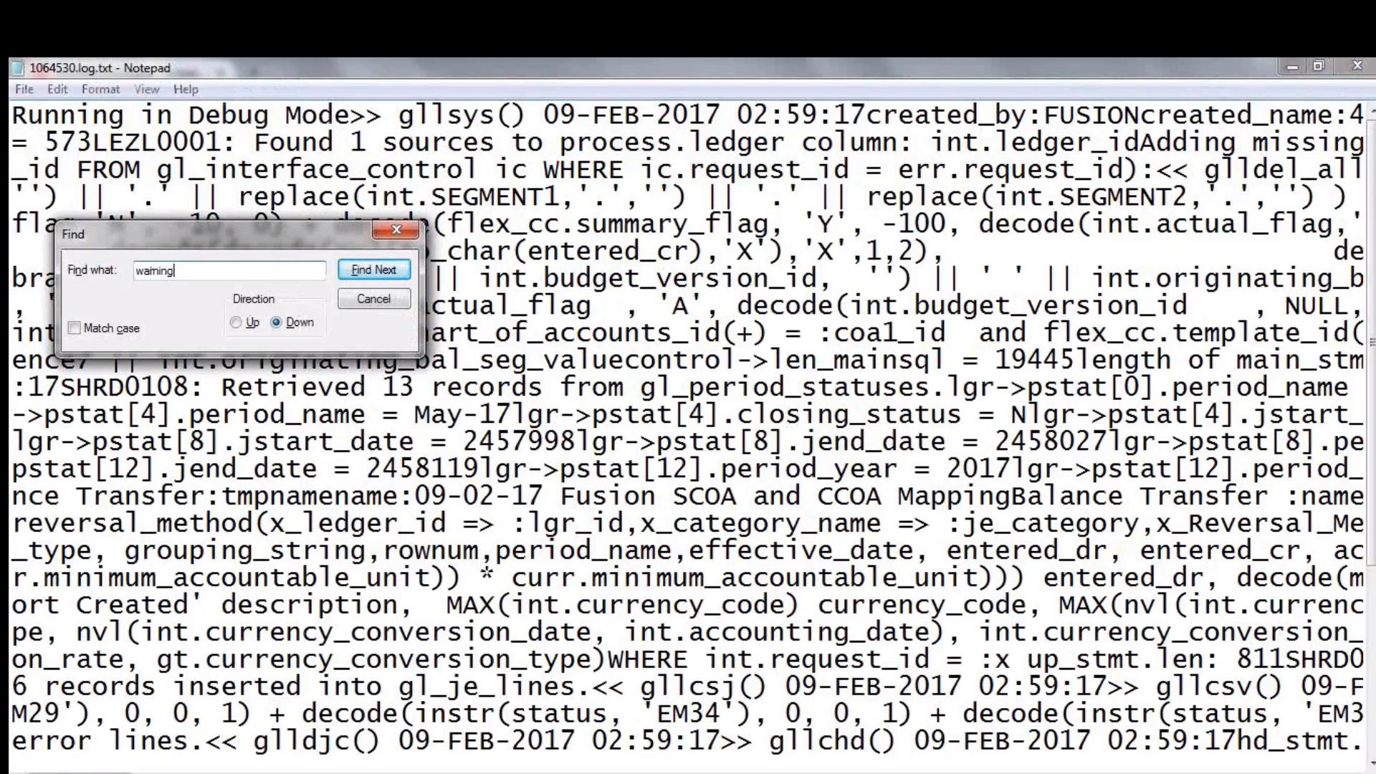
key("Return")
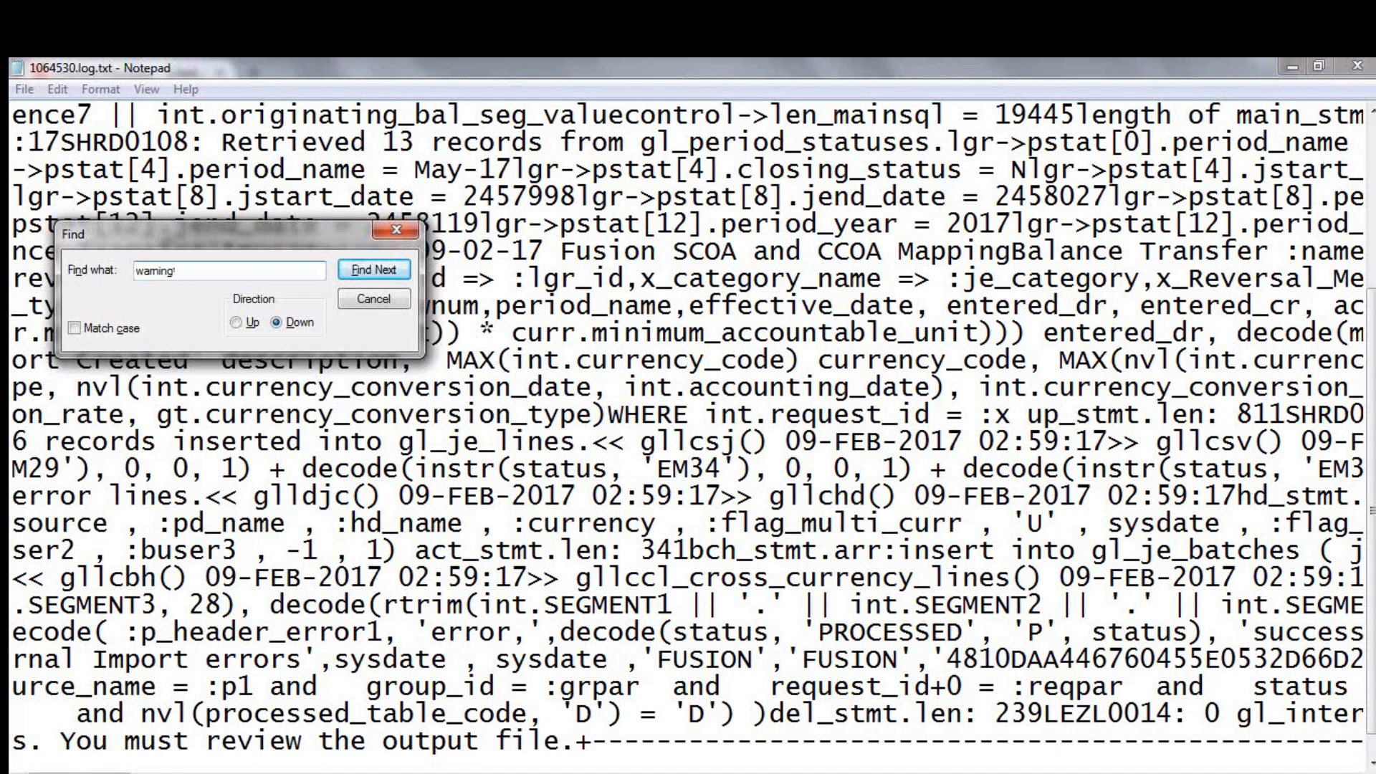
key("Return")
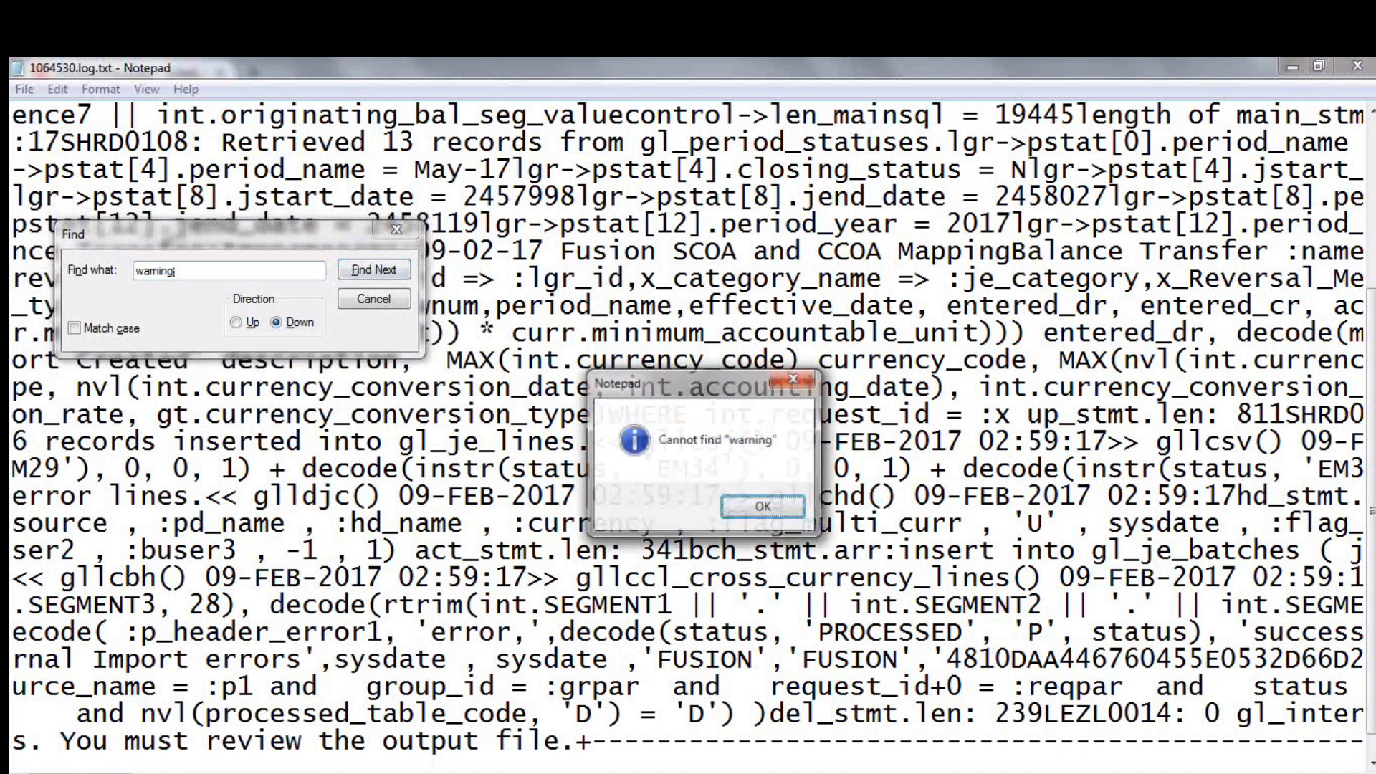
key("Return")
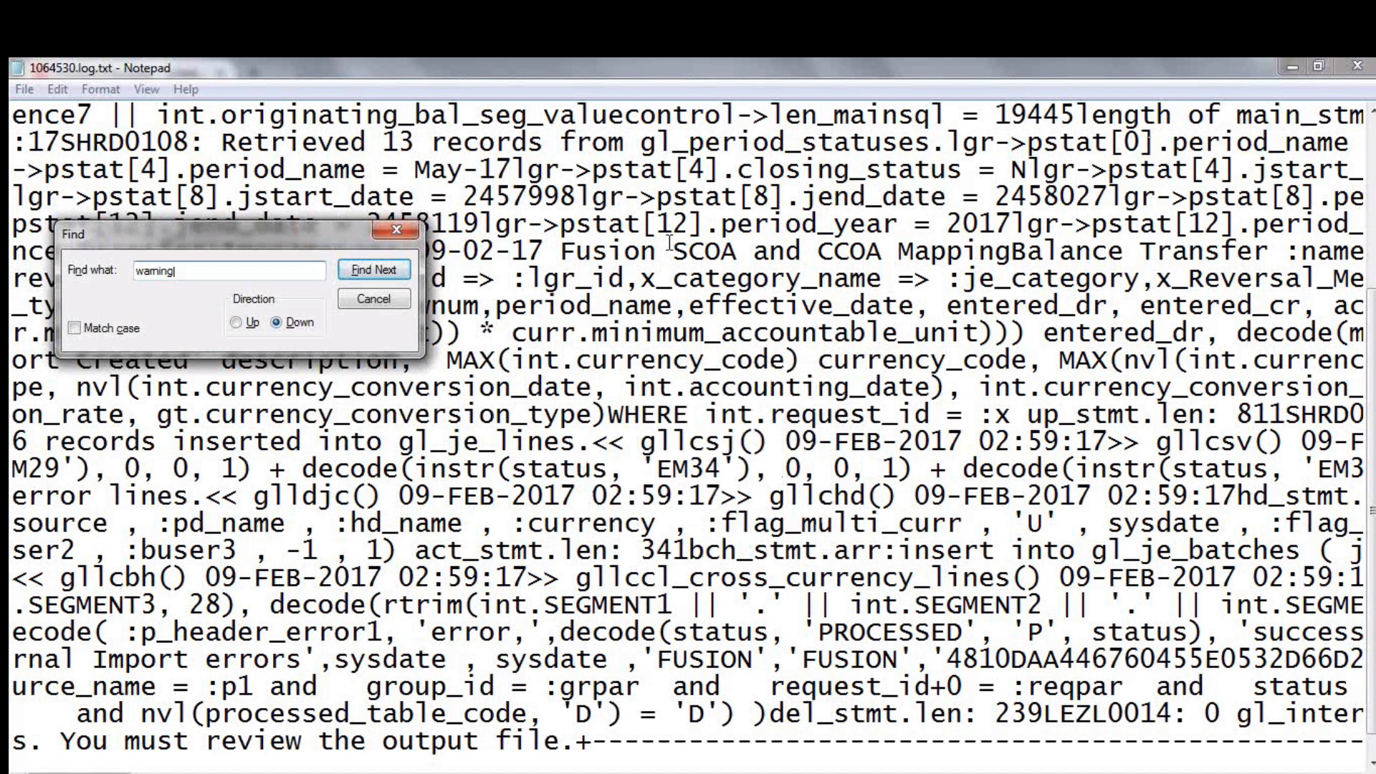
left_click(367, 273)
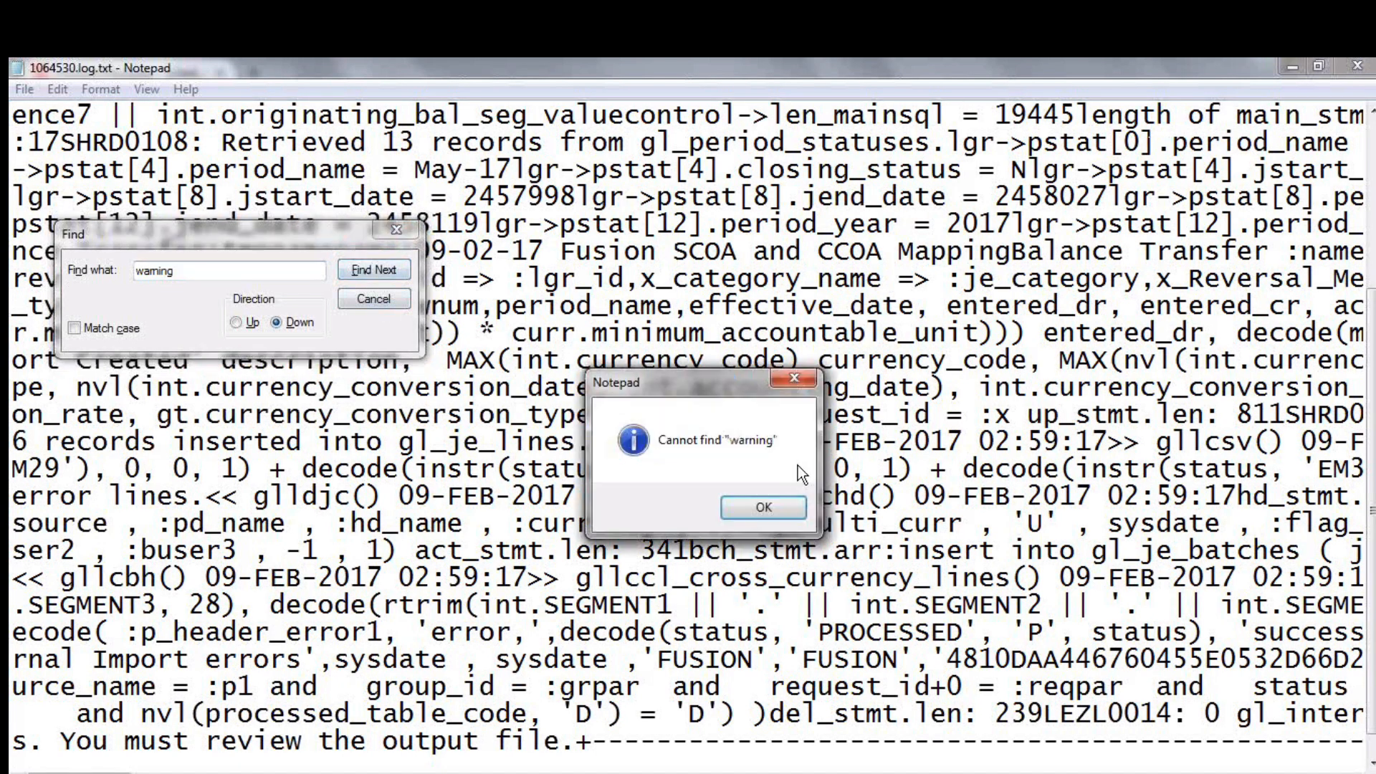
left_click(761, 506)
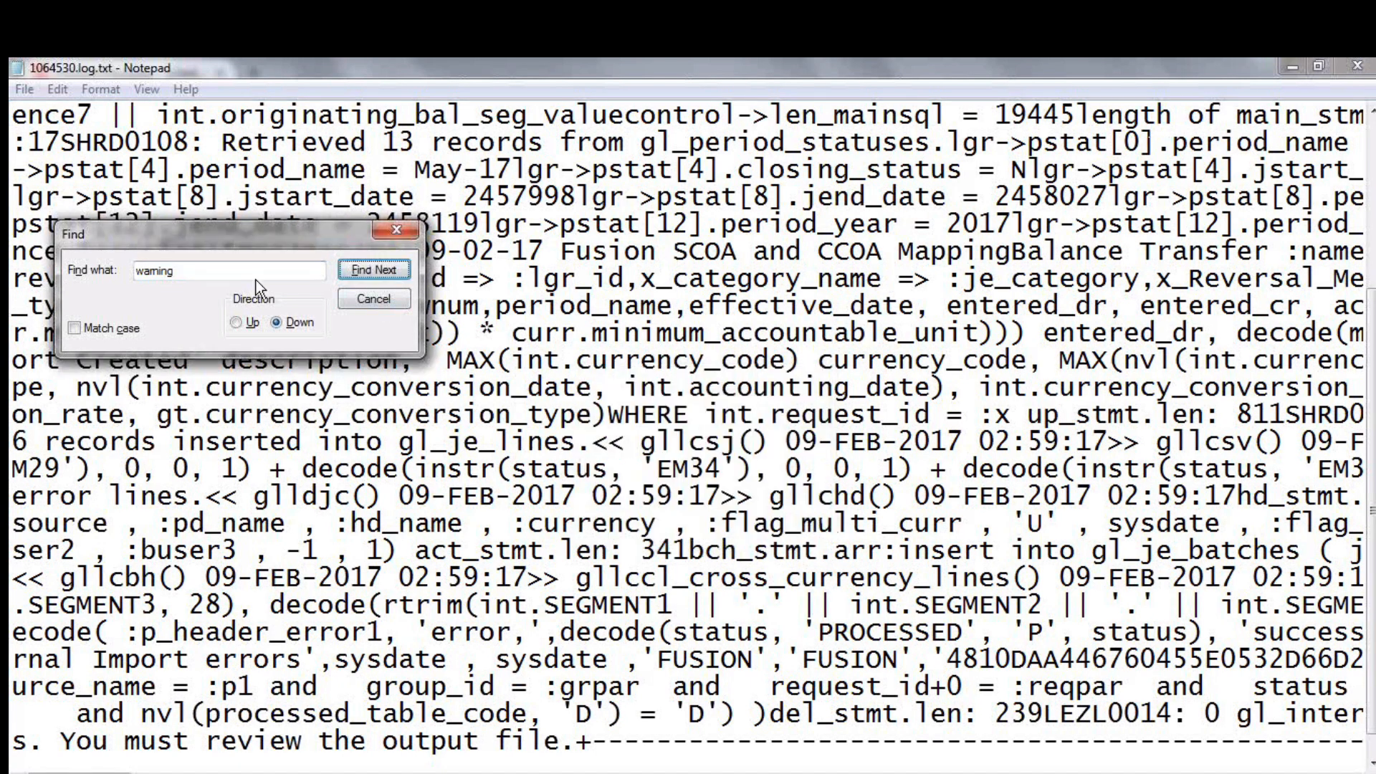
Search the log for the shorter term "war" and close the search
left_click(218, 281)
key("BackSpace")
key("BackSpace")
key("BackSpace")
key("BackSpace")
key("BackSpace")
key("BackSpace")
key("BackSpace")
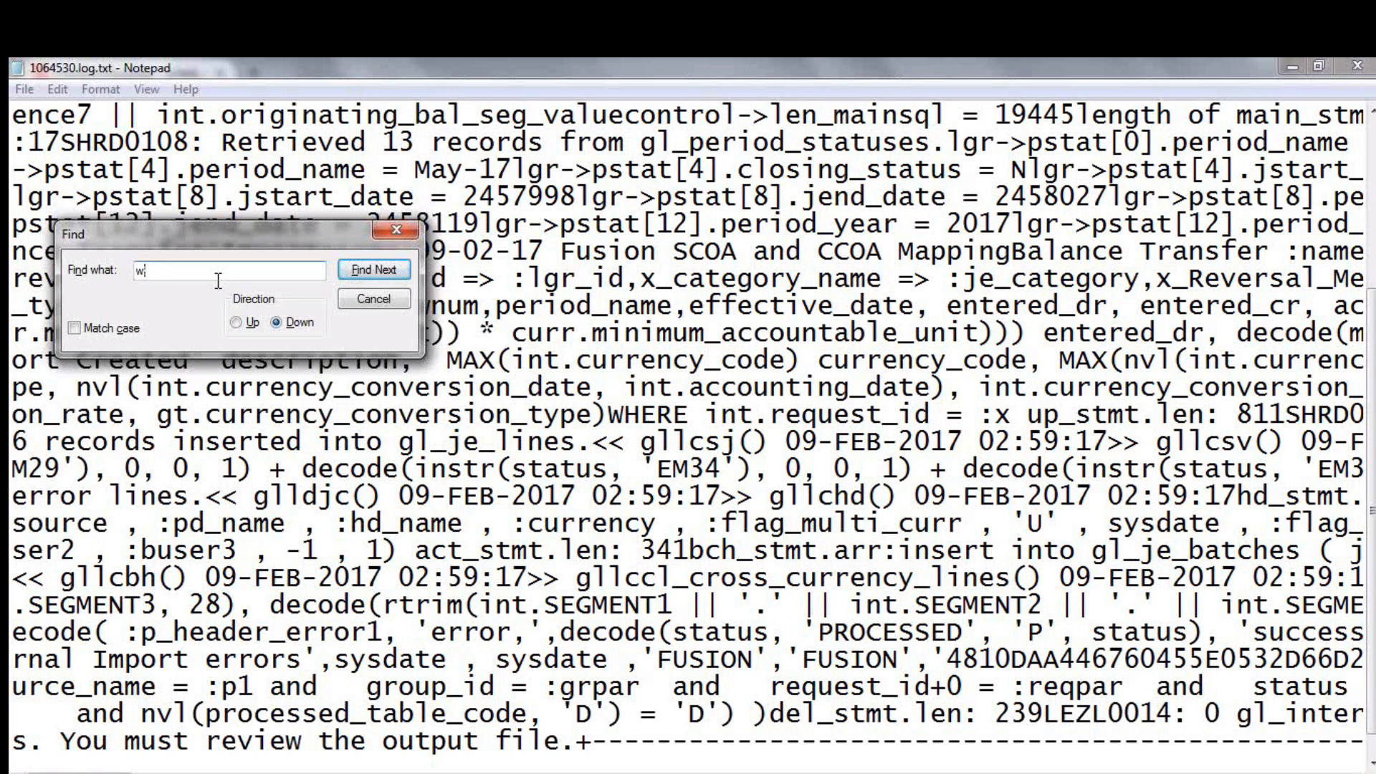
type("war")
key("Return")
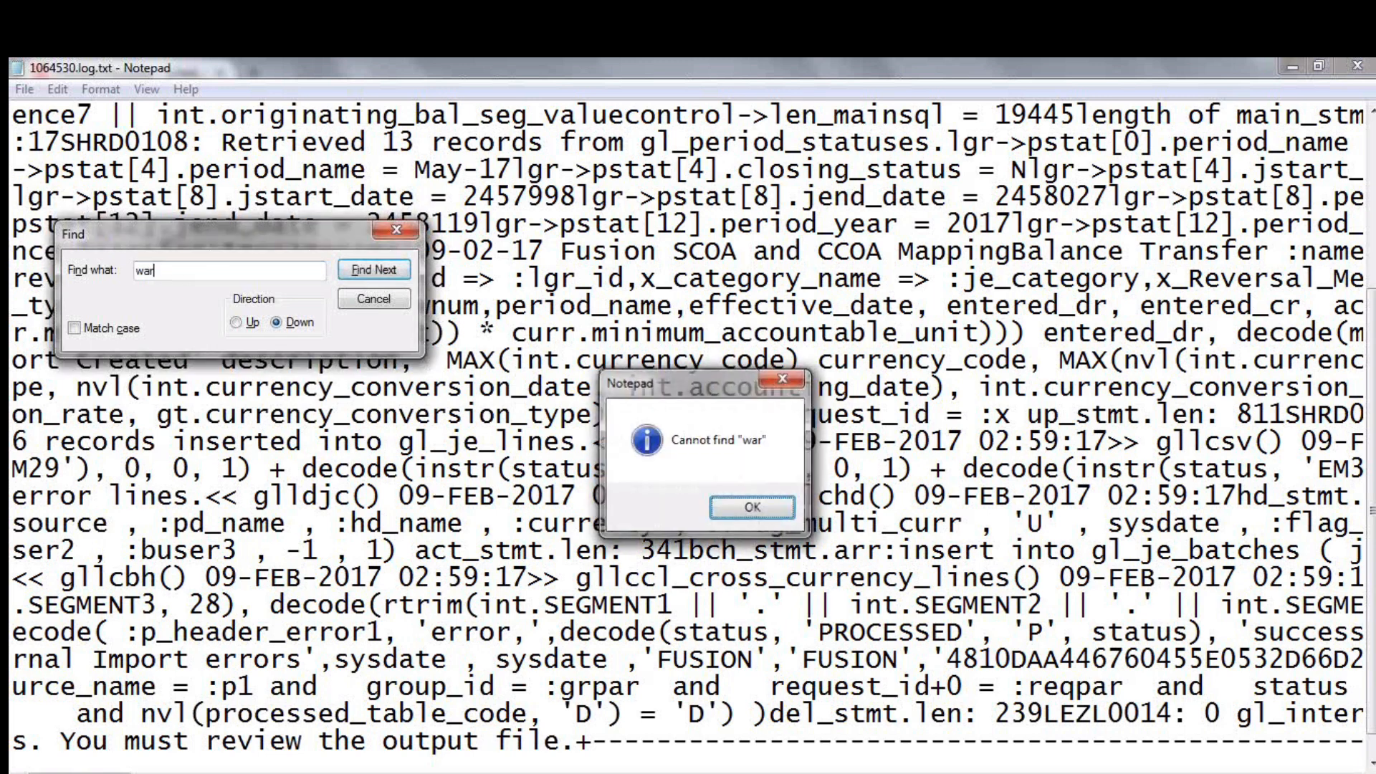
key("Return")
left_click(395, 232)
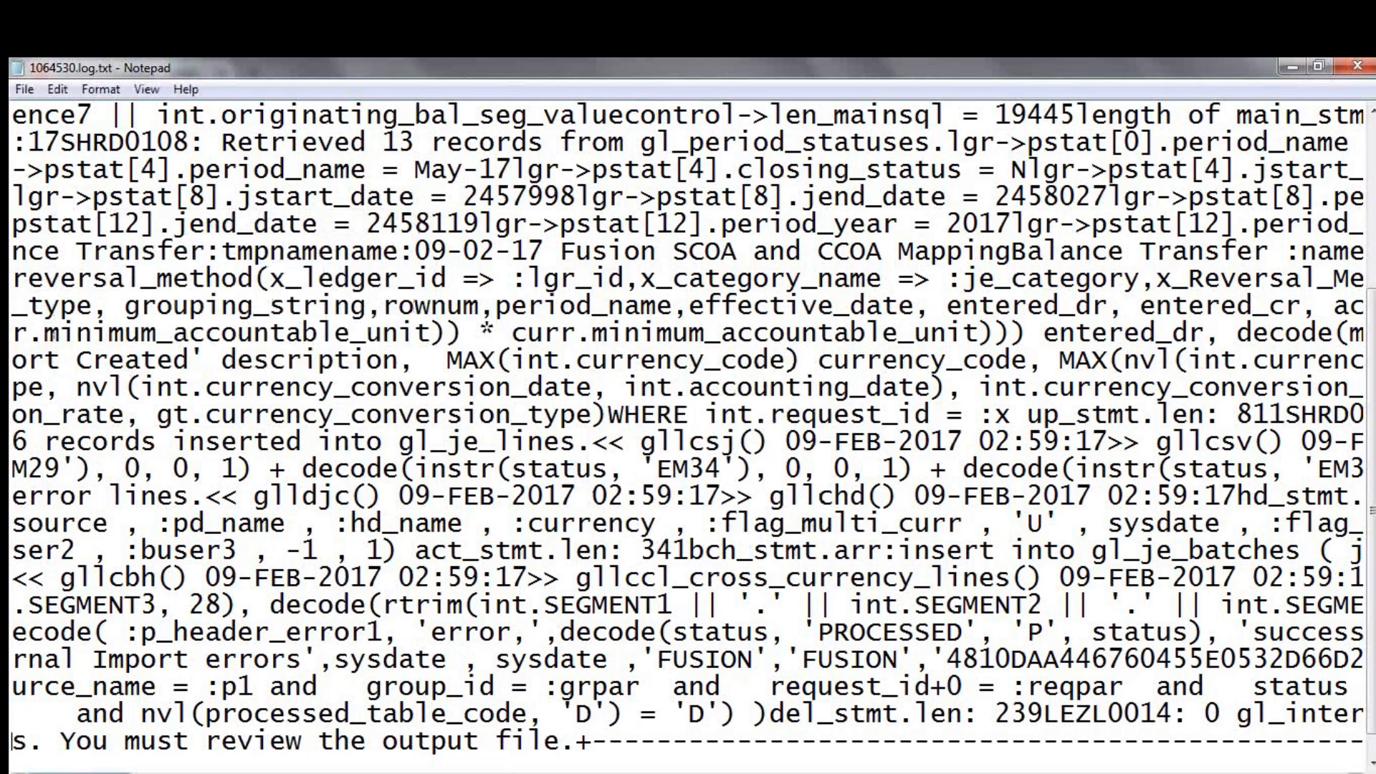
Read the last lines of the import log across their full width, and close the process attachments in Firefox
left_click_drag(80, 772, 1247, 773)
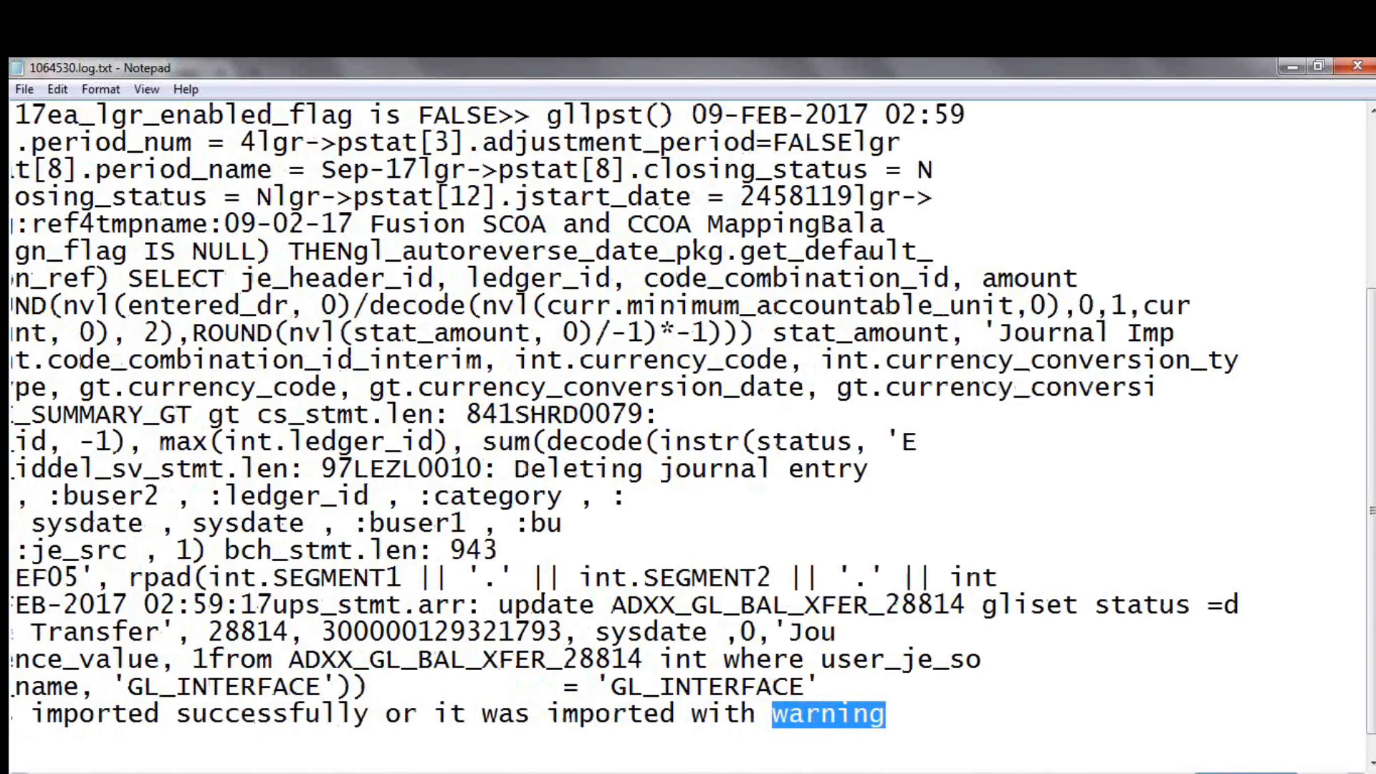
left_click_drag(1248, 773, 1222, 772)
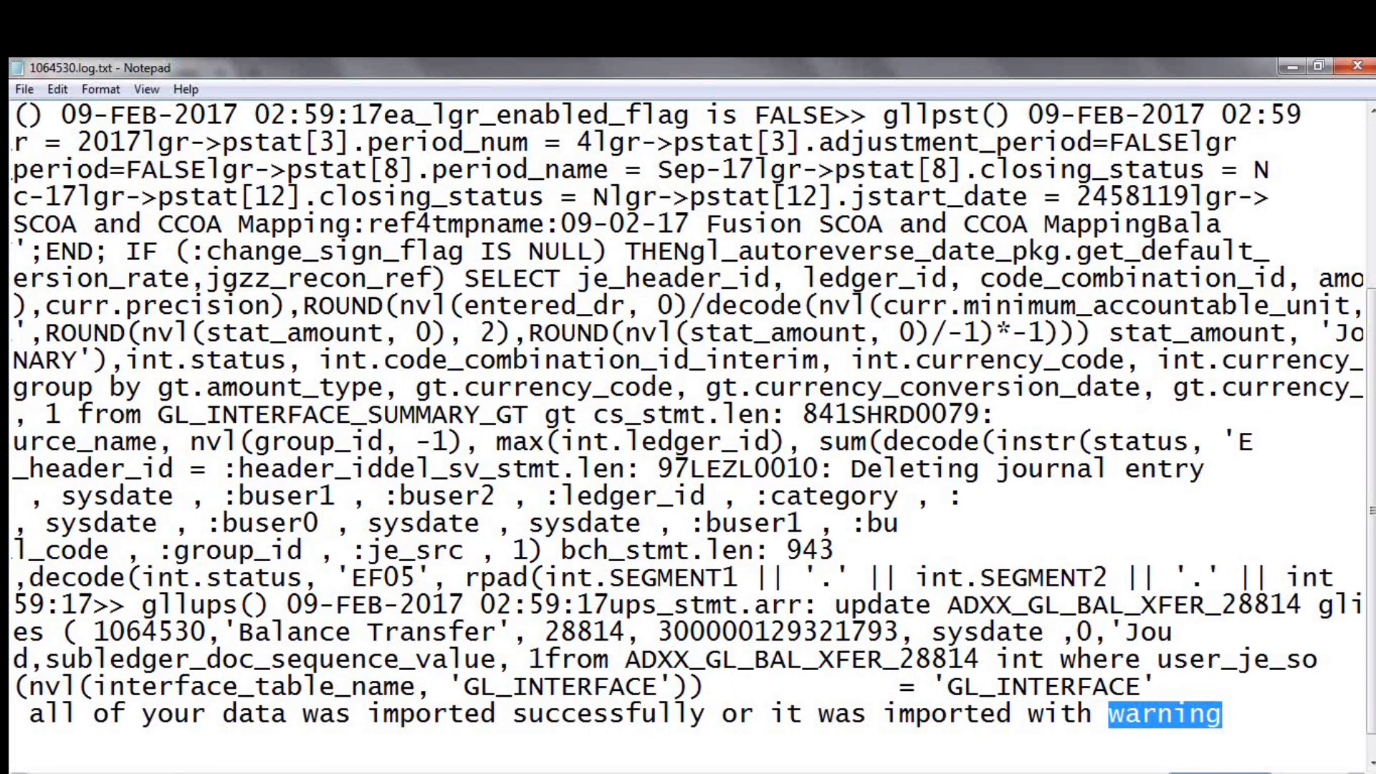
left_click_drag(1222, 773, 1181, 773)
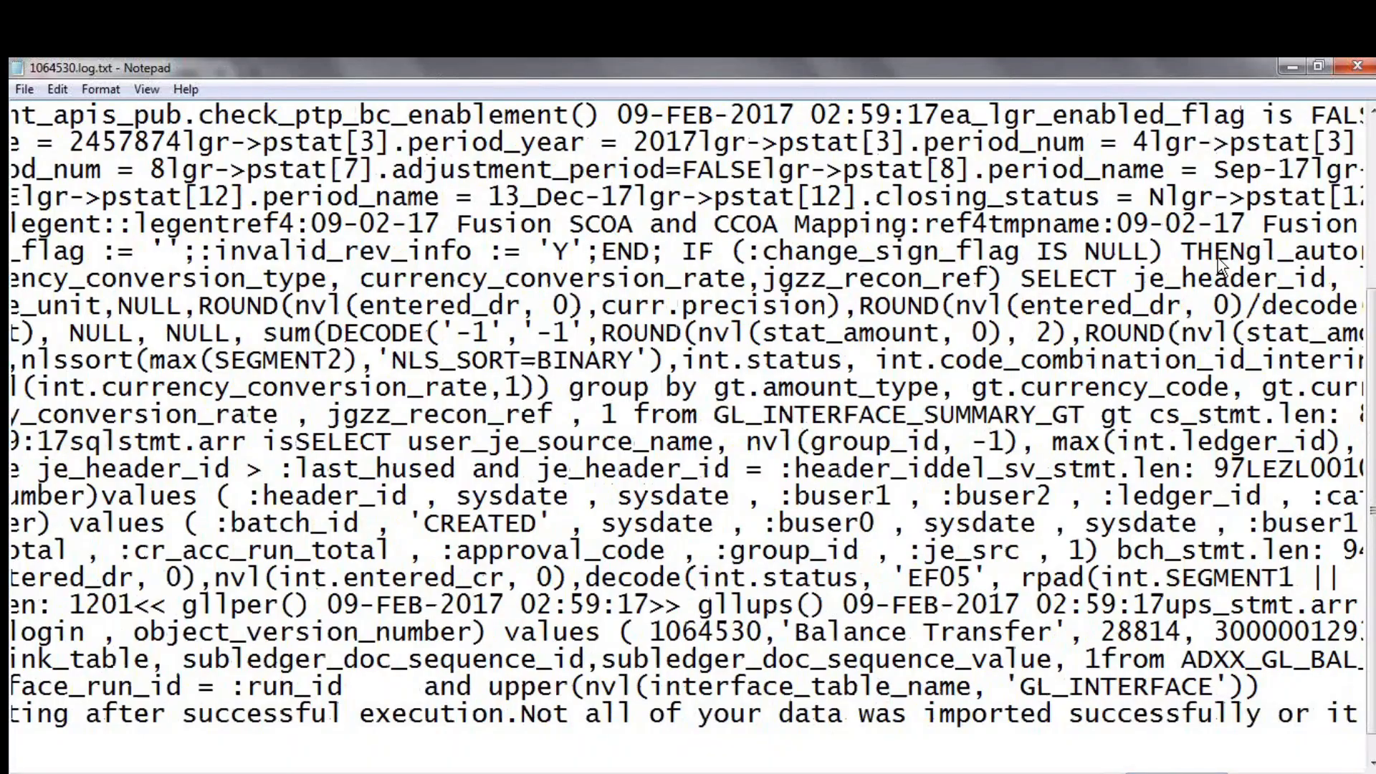
left_click(1284, 60)
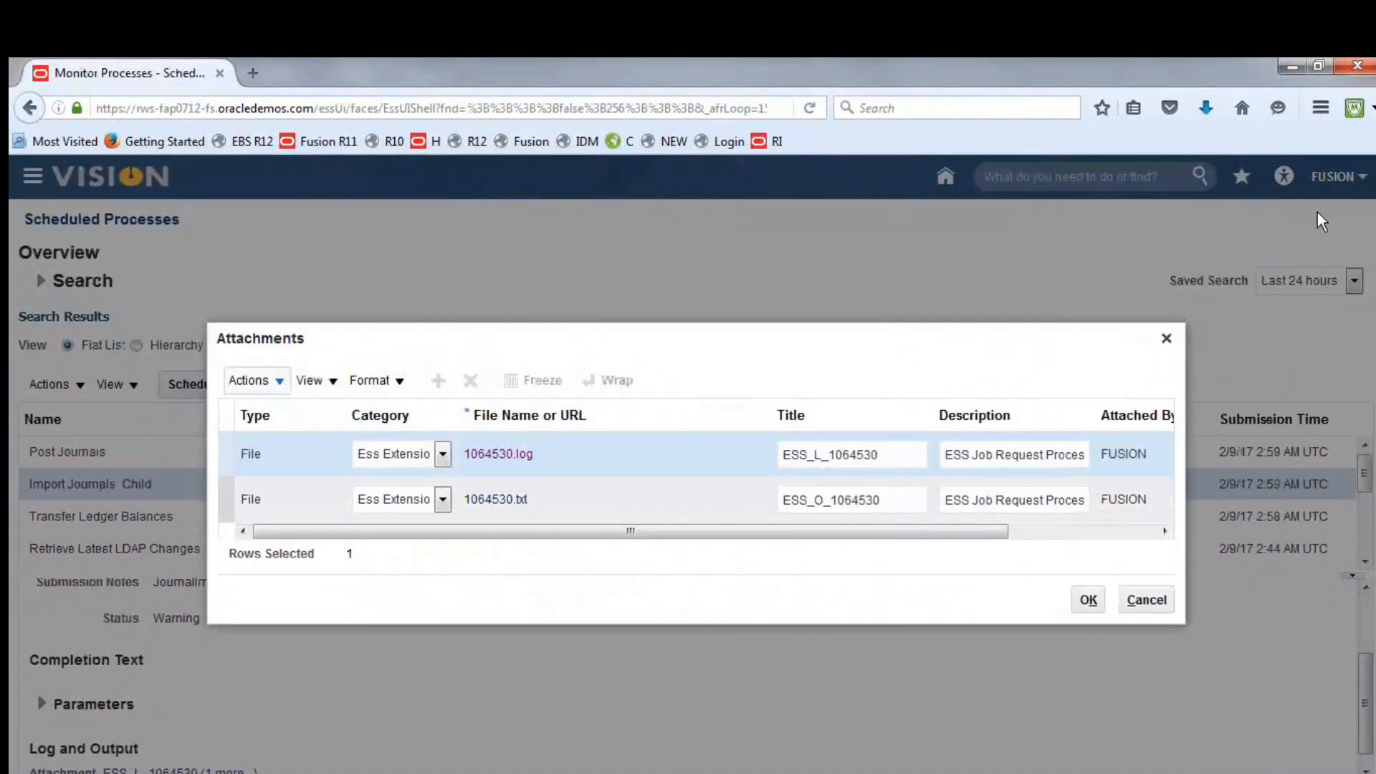
left_click(1167, 347)
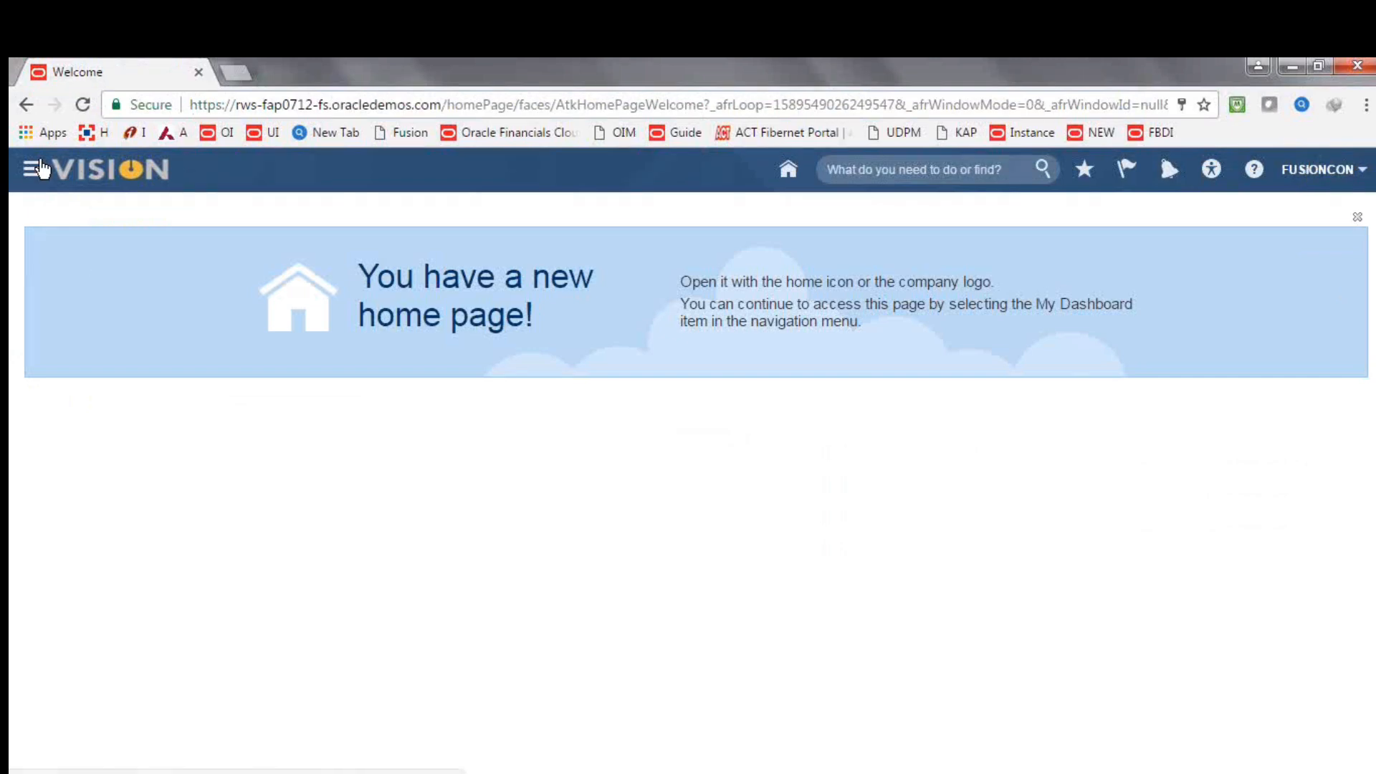
Switch to the fusioncon session in Chrome and open Manage Journals from the Journals work area
left_click(33, 170)
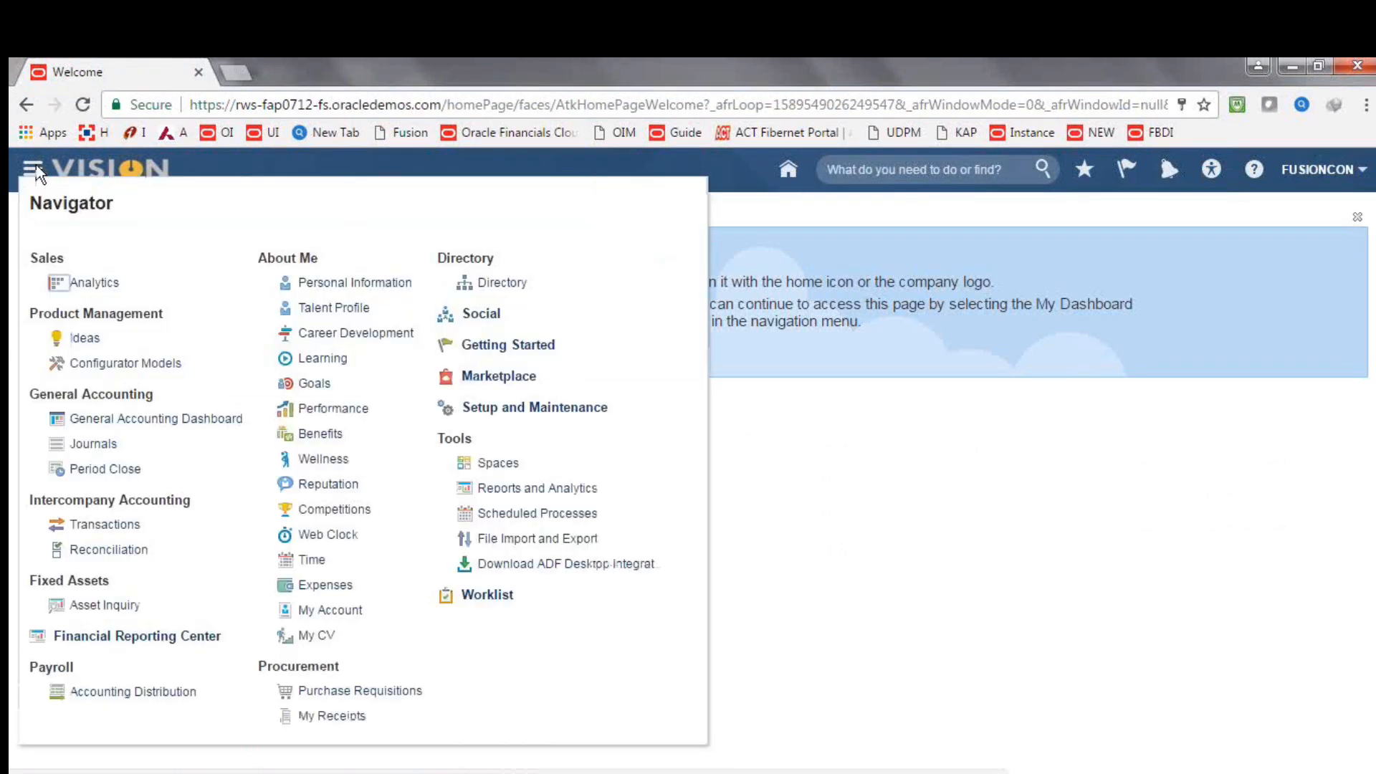
left_click(105, 452)
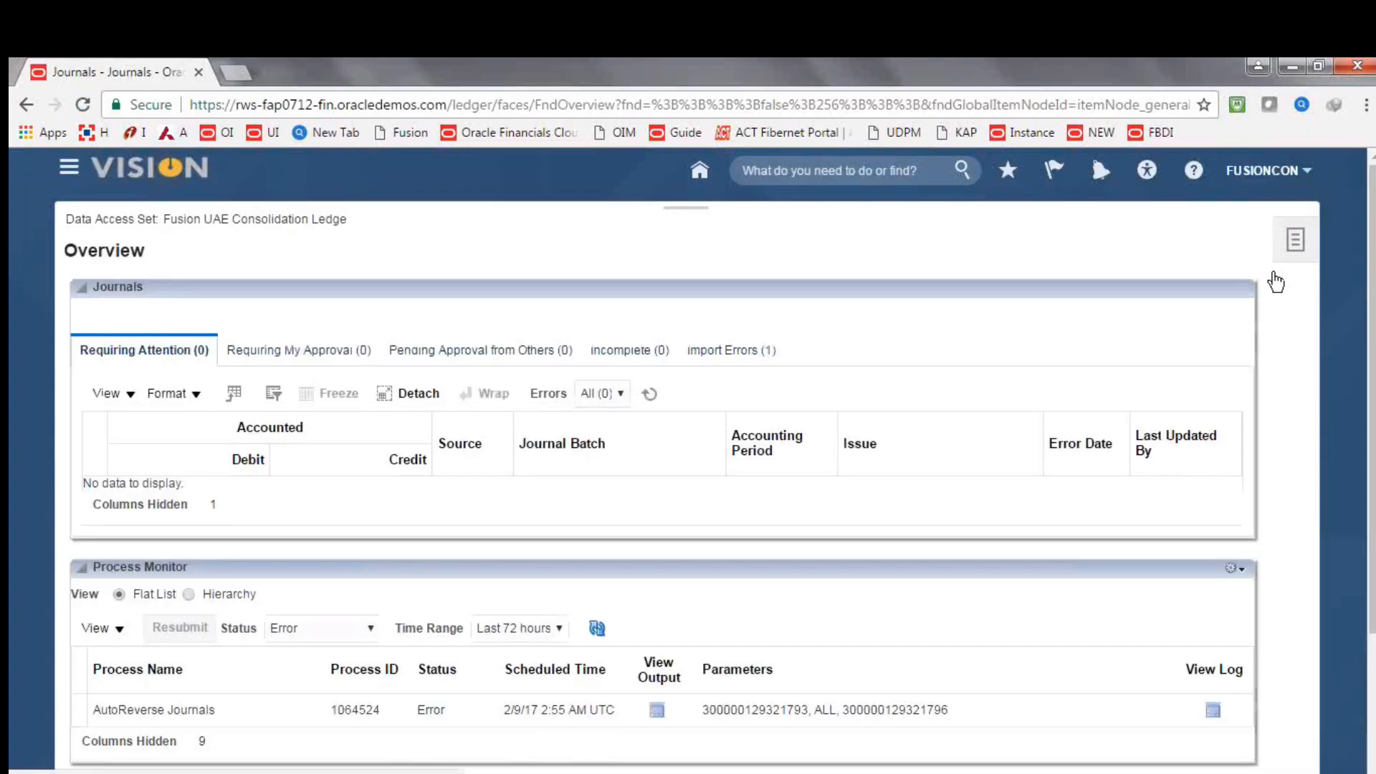
left_click(1275, 266)
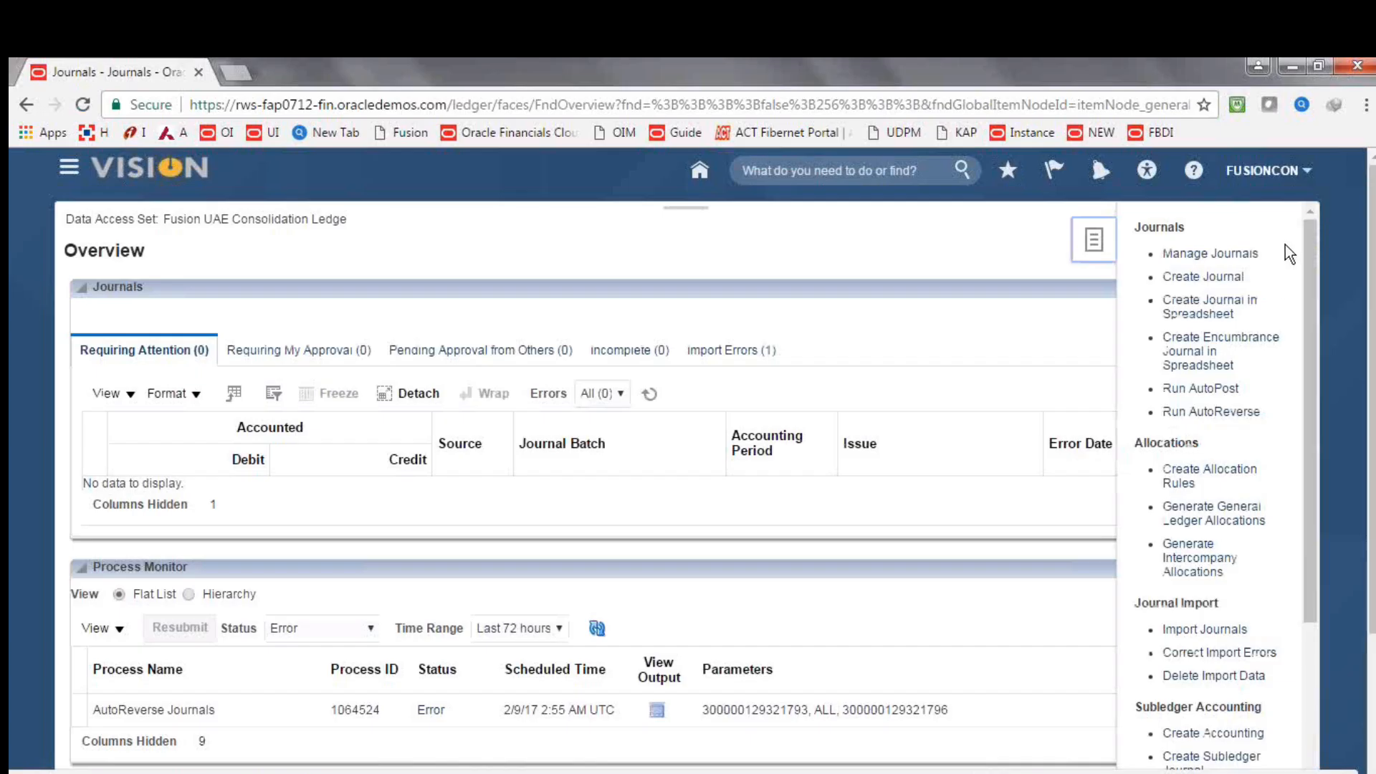
left_click(1204, 279)
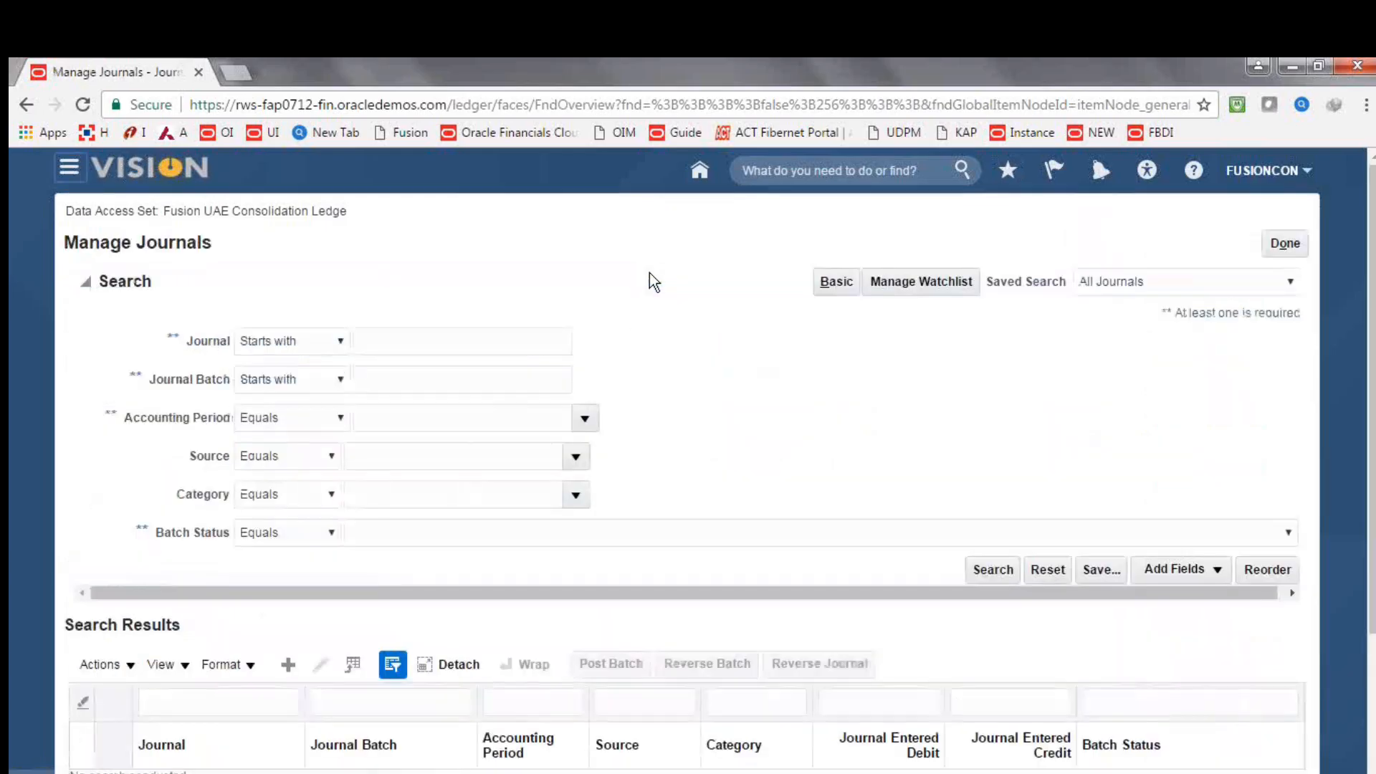
Search for all journals in the Feb-17 accounting period and view the search results
left_click(586, 421)
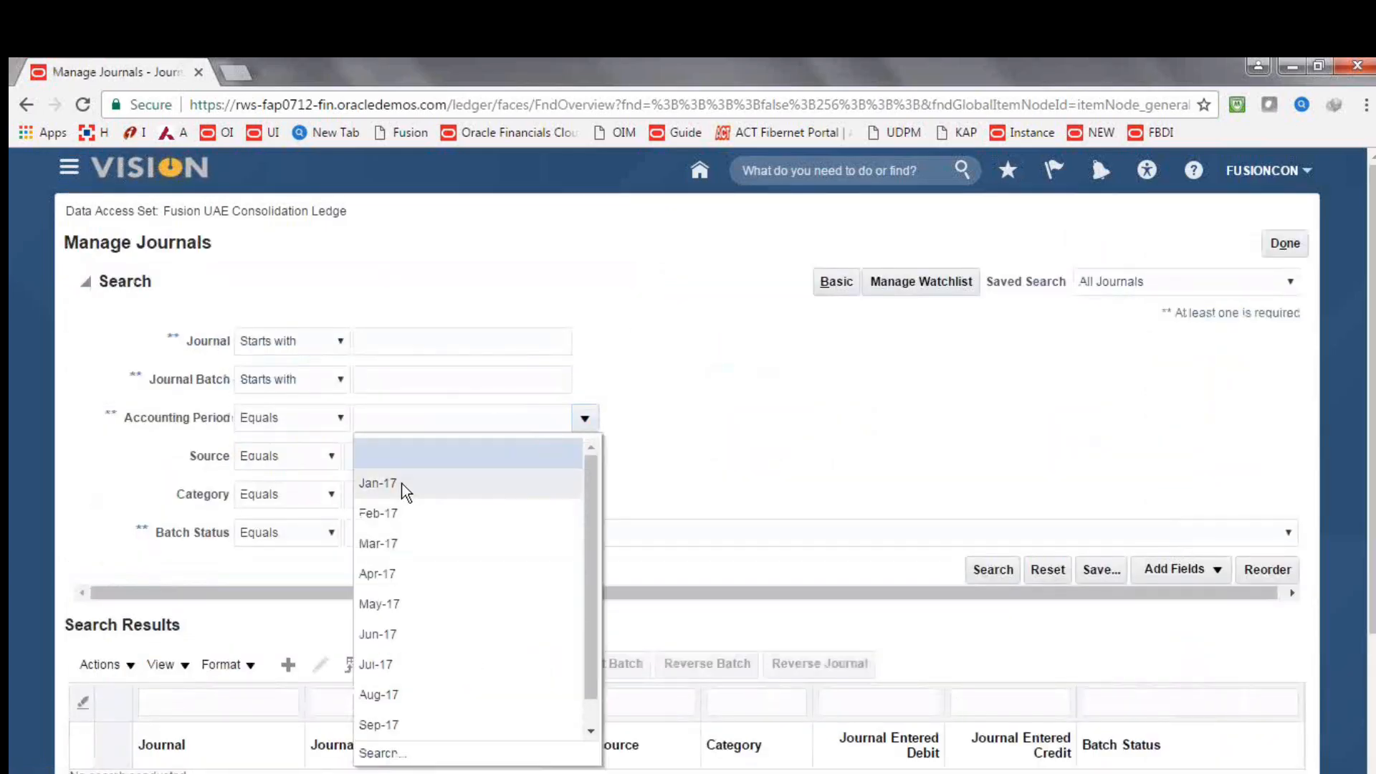
left_click(398, 505)
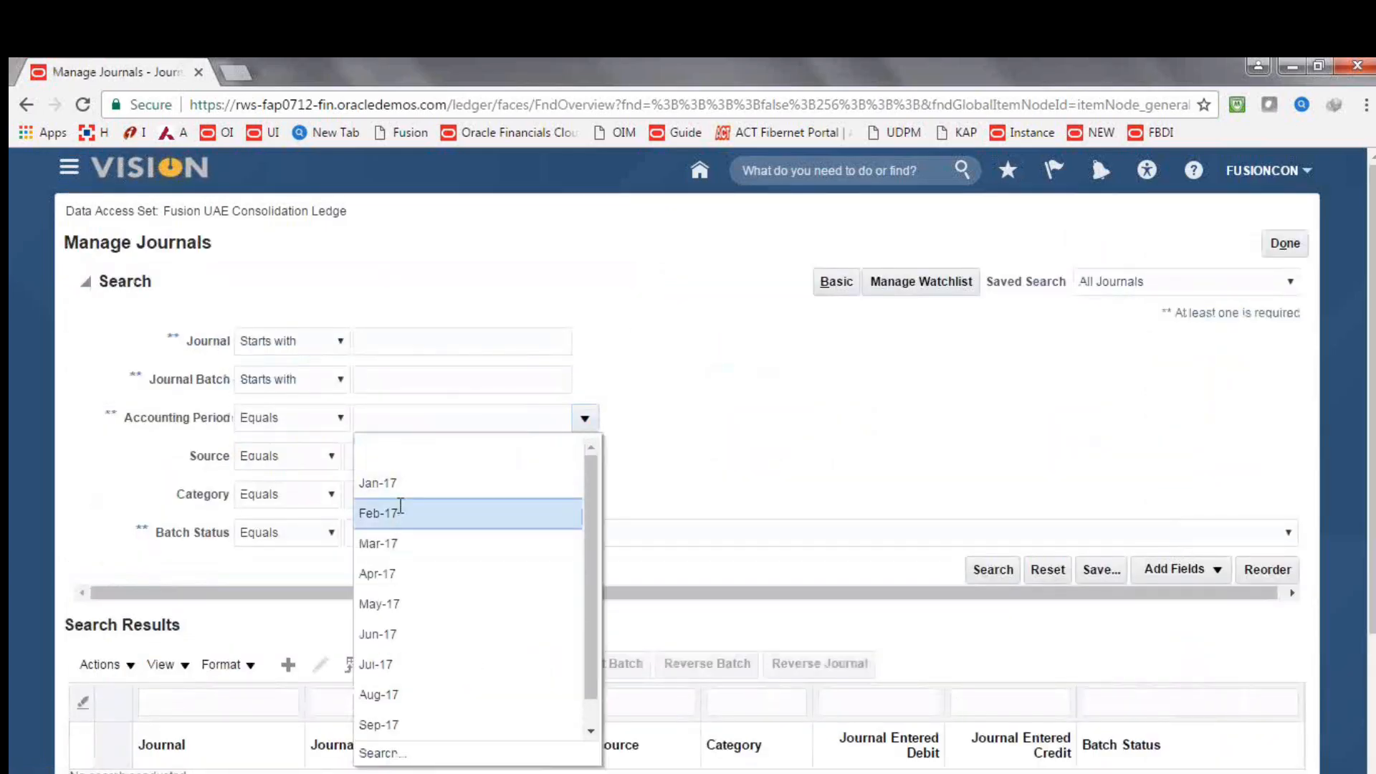
left_click(992, 570)
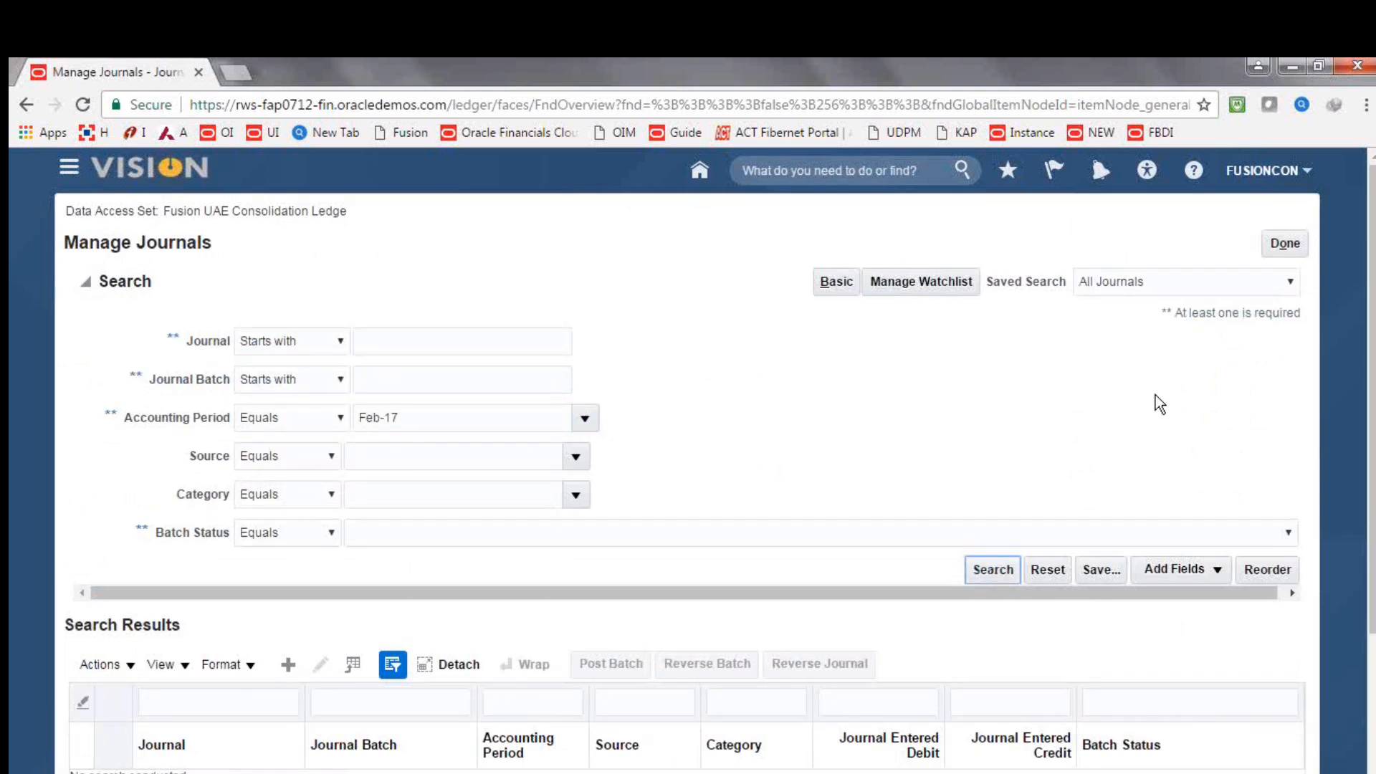
left_click_drag(1372, 327, 1371, 368)
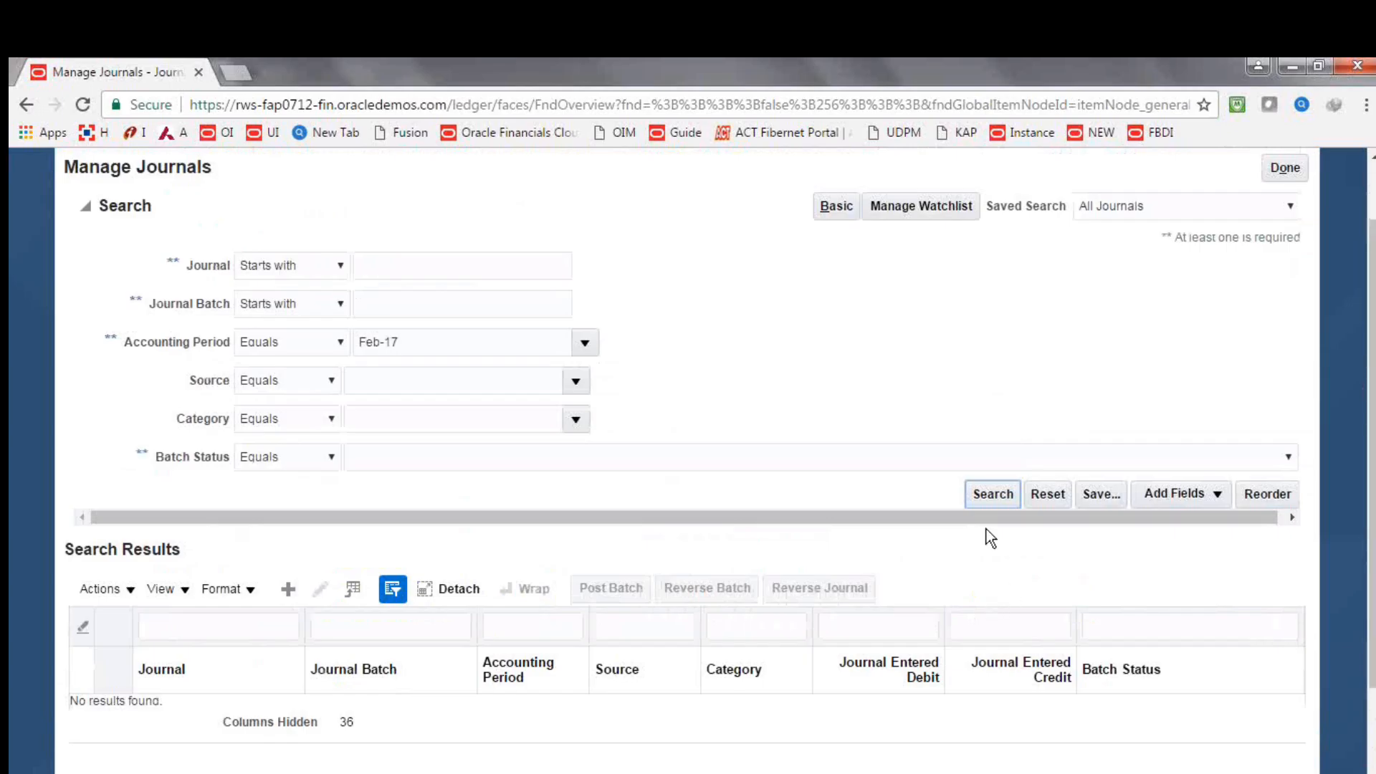
Rerun the Feb-17 journal search, and open the Period Close overview in the Firefox session
left_click(988, 501)
left_click(991, 502)
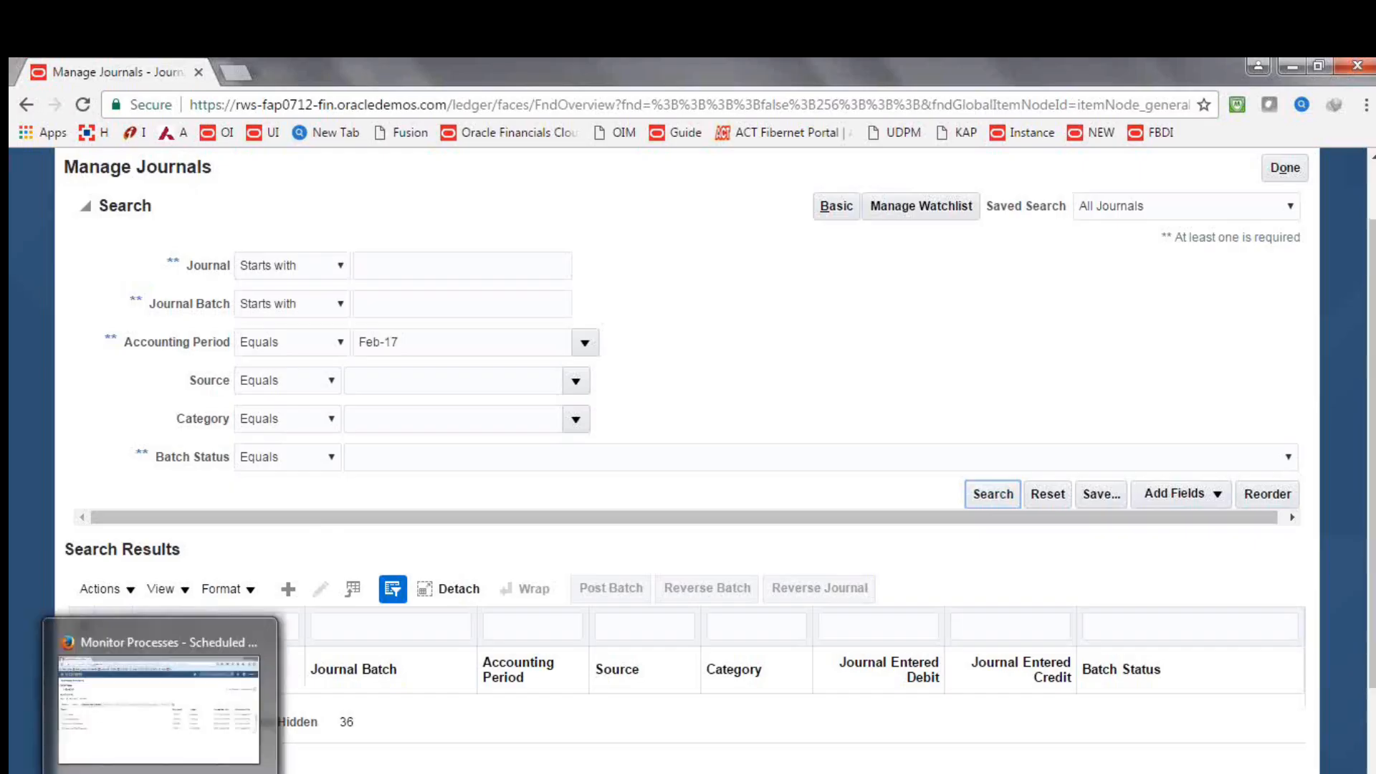
left_click(162, 773)
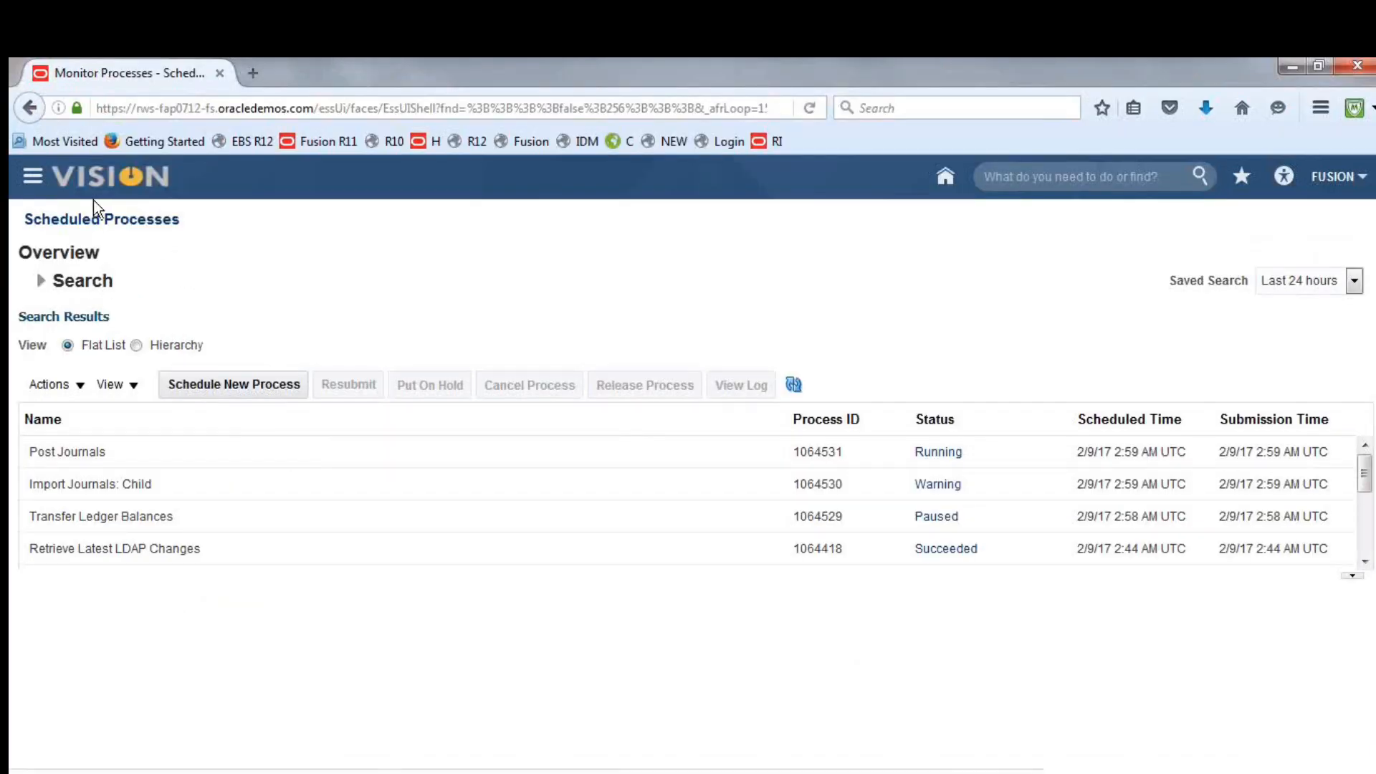
left_click(32, 176)
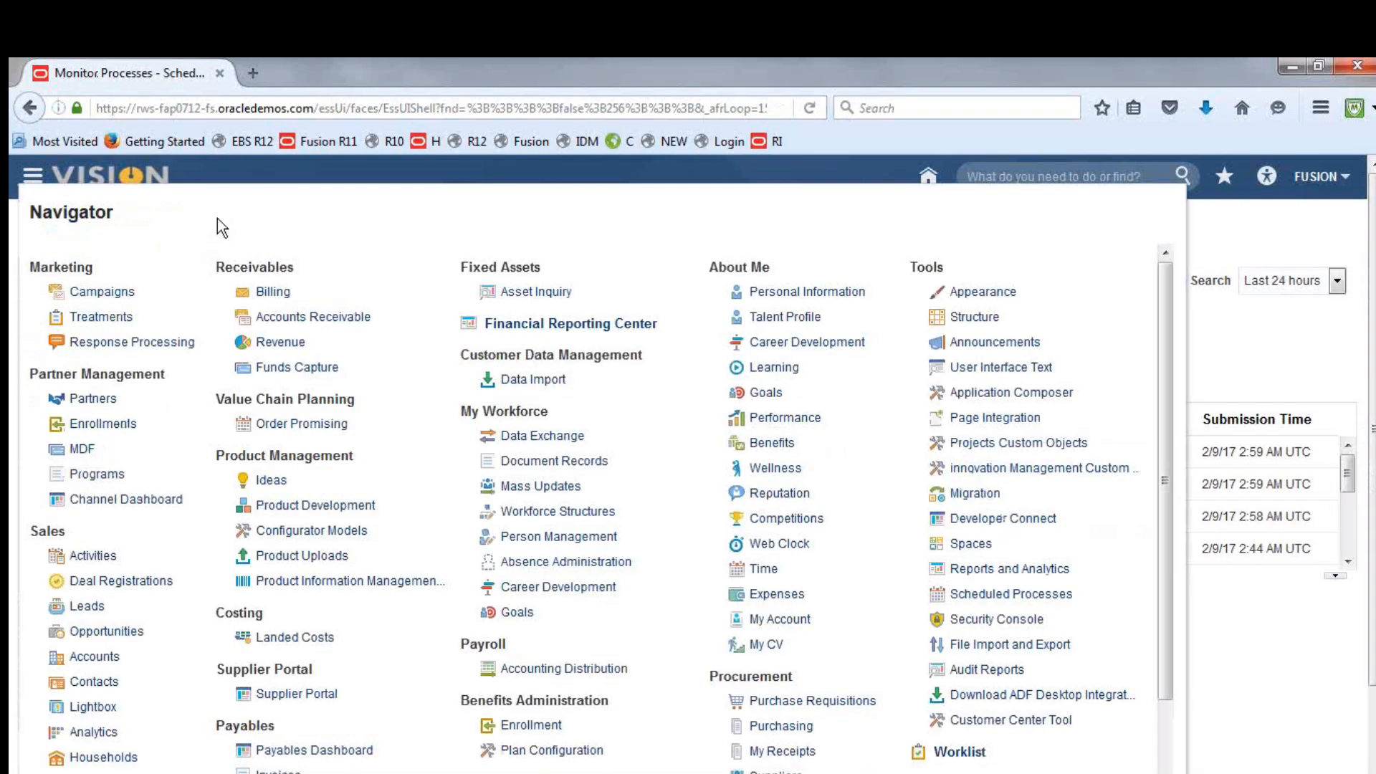
left_click_drag(1167, 365, 1175, 536)
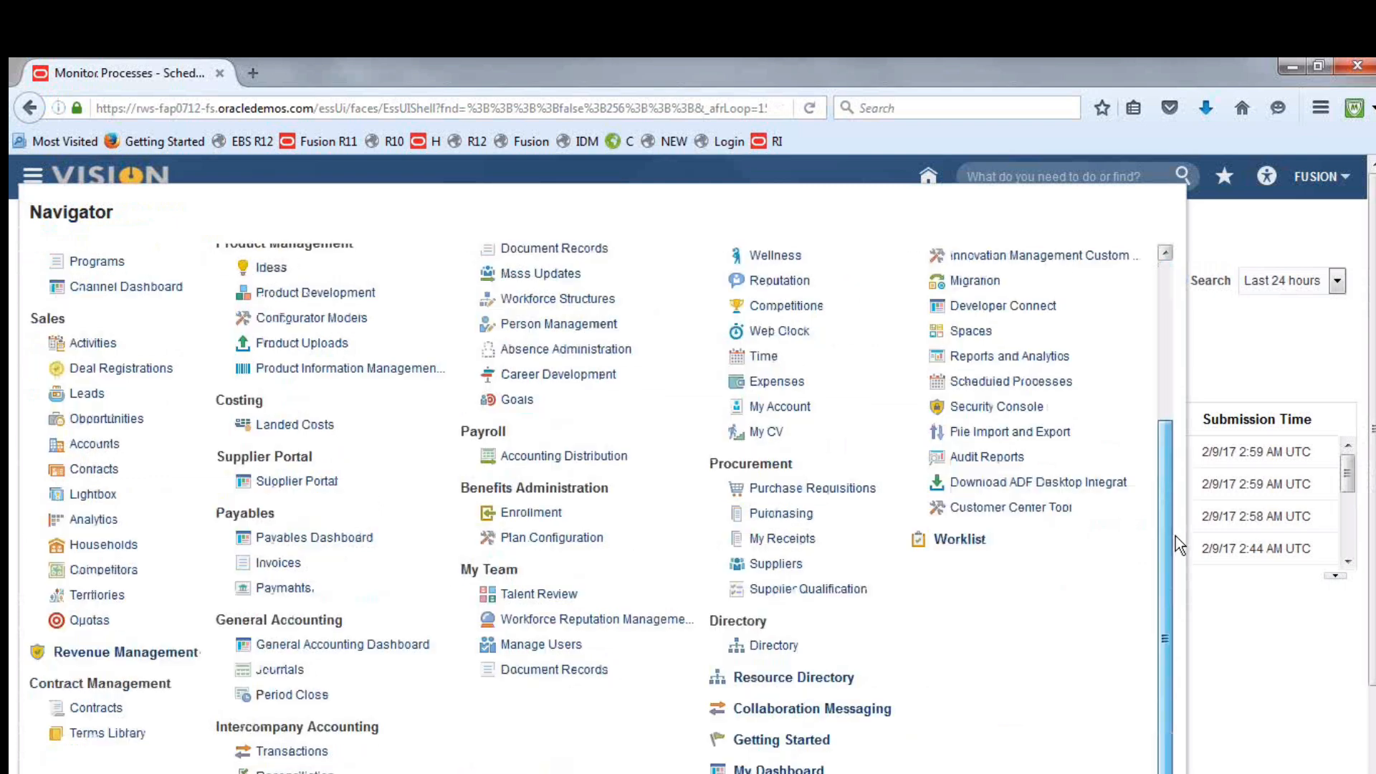
left_click(280, 694)
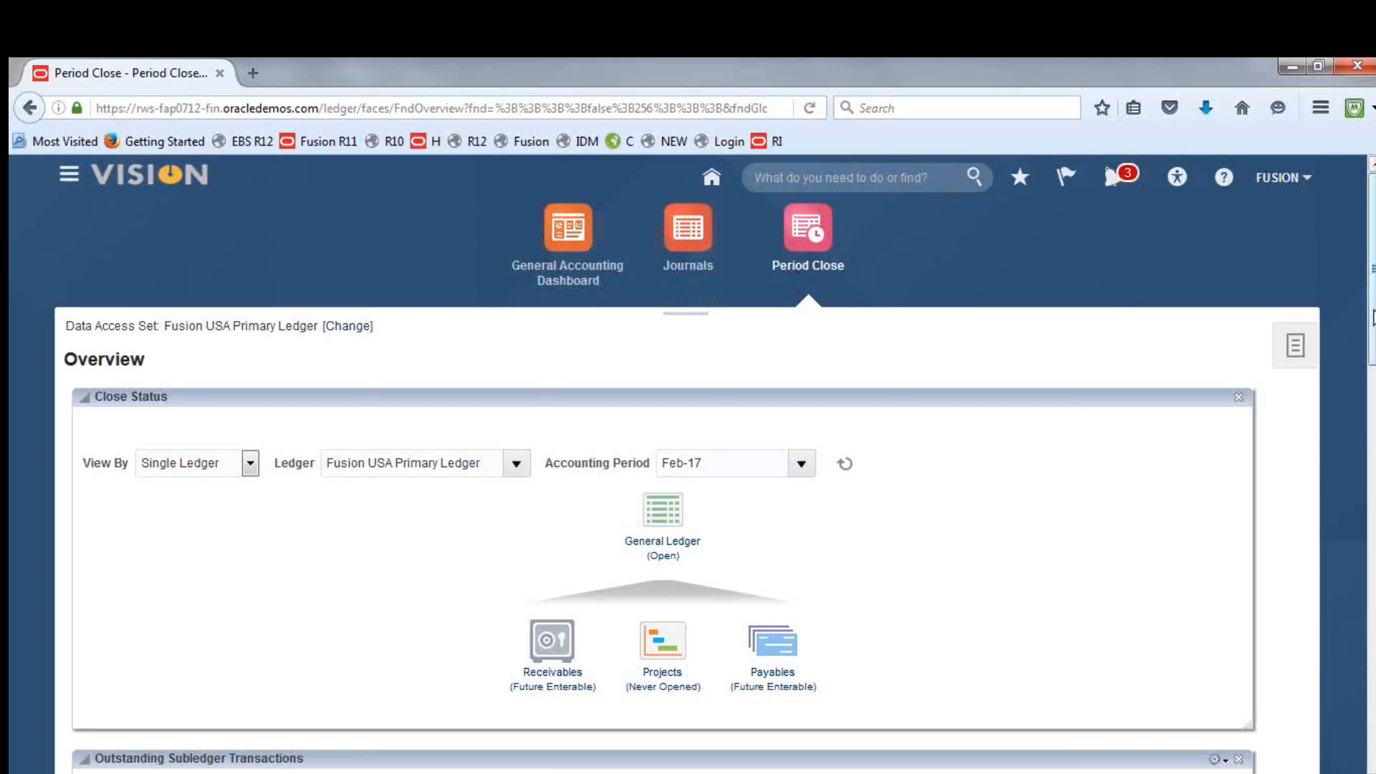
mouse_move(1374, 310)
left_mouse_down()
mouse_move(1374, 422)
mouse_move(1373, 324)
left_mouse_up()
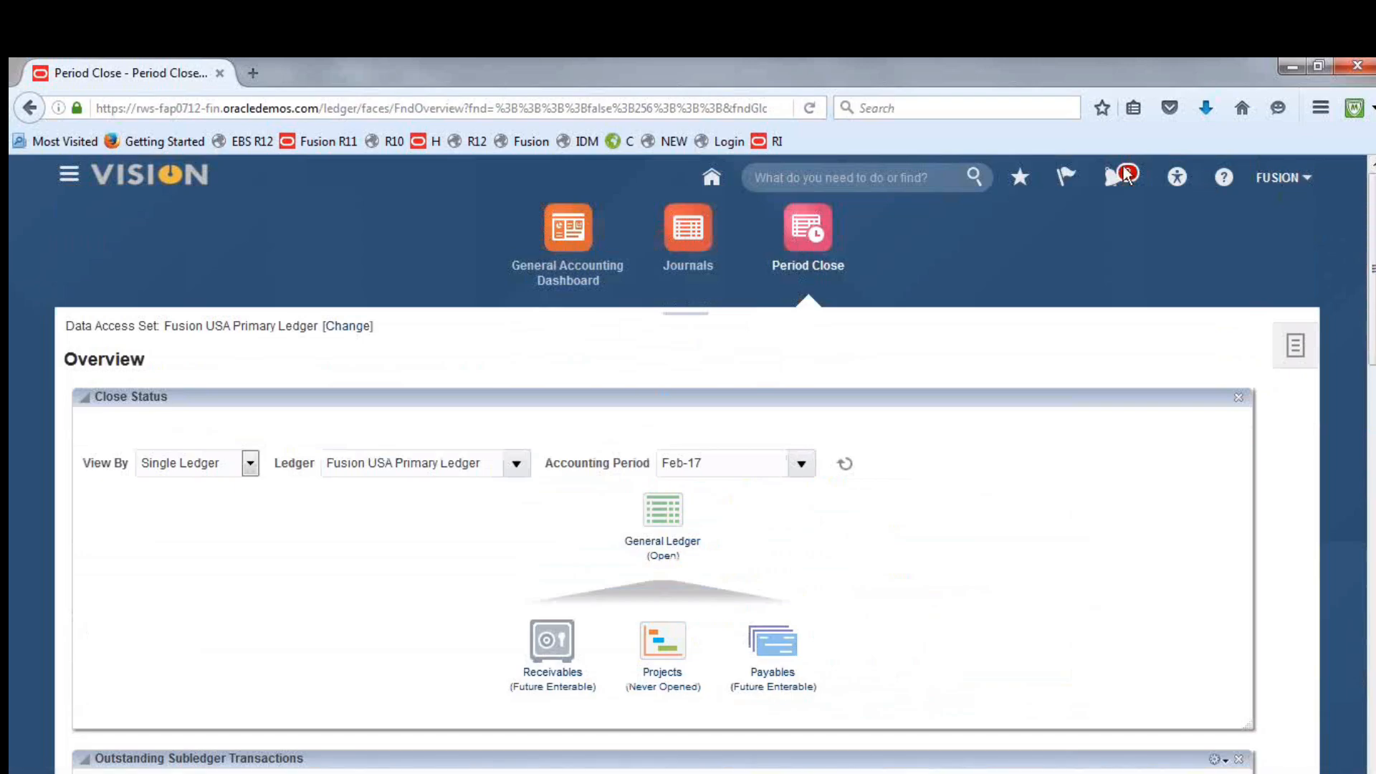
Return to the Scheduled Processes overview and refresh the process list
left_click(69, 188)
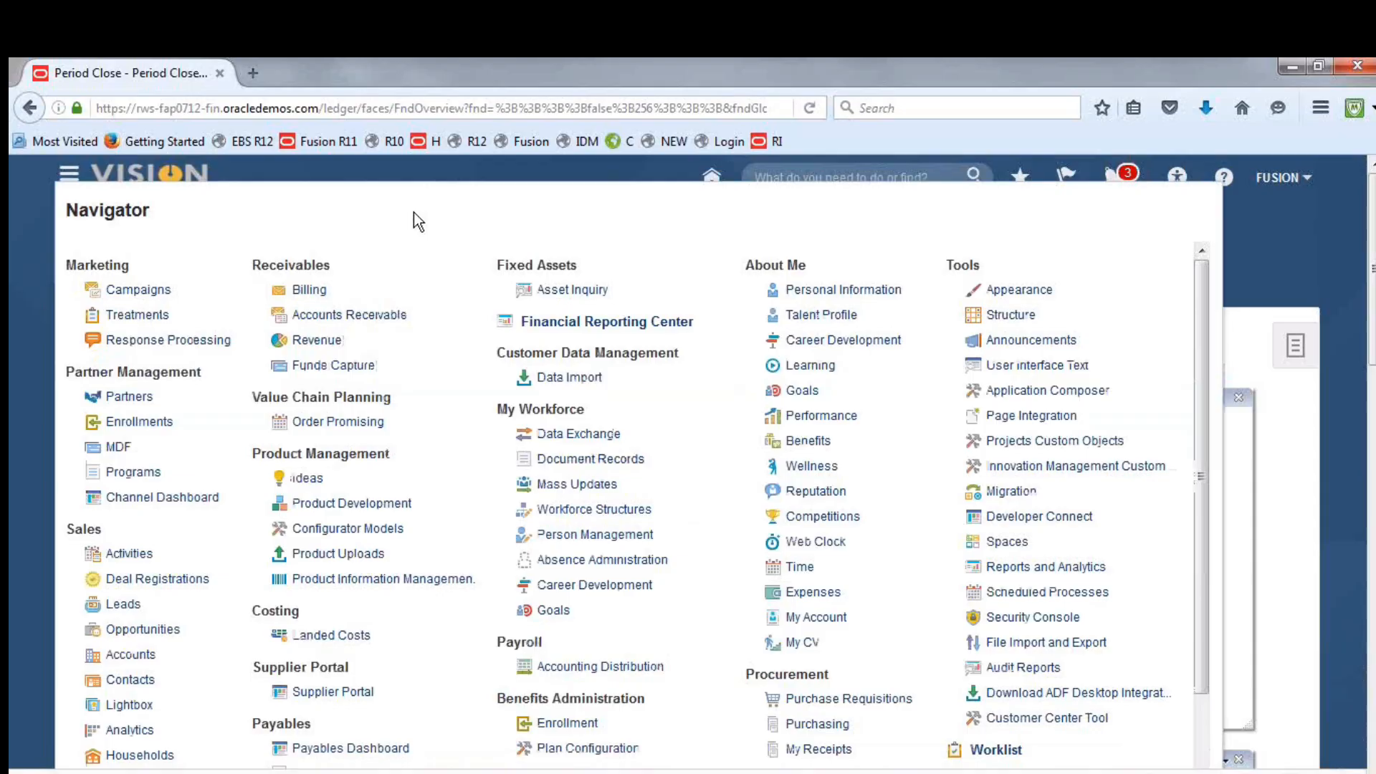
left_click(1228, 252)
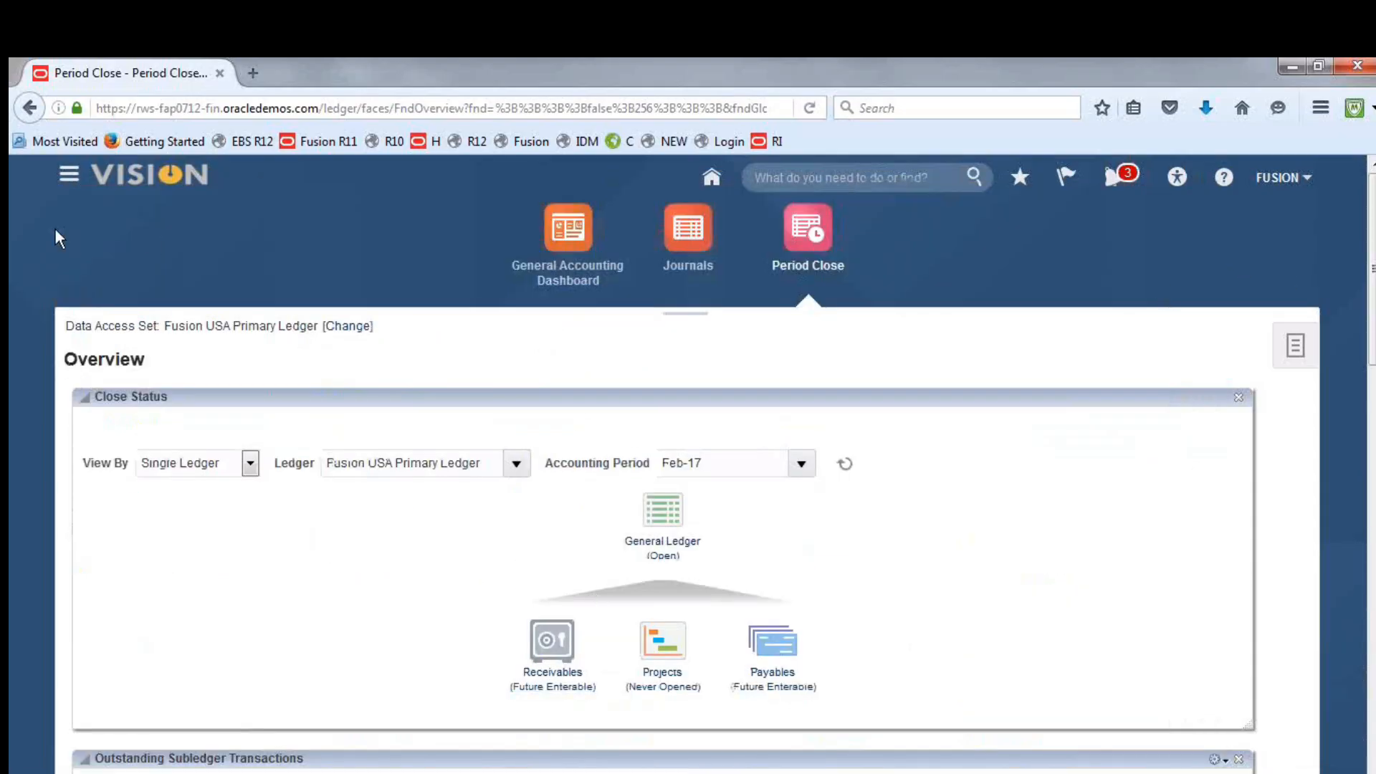
left_click(69, 174)
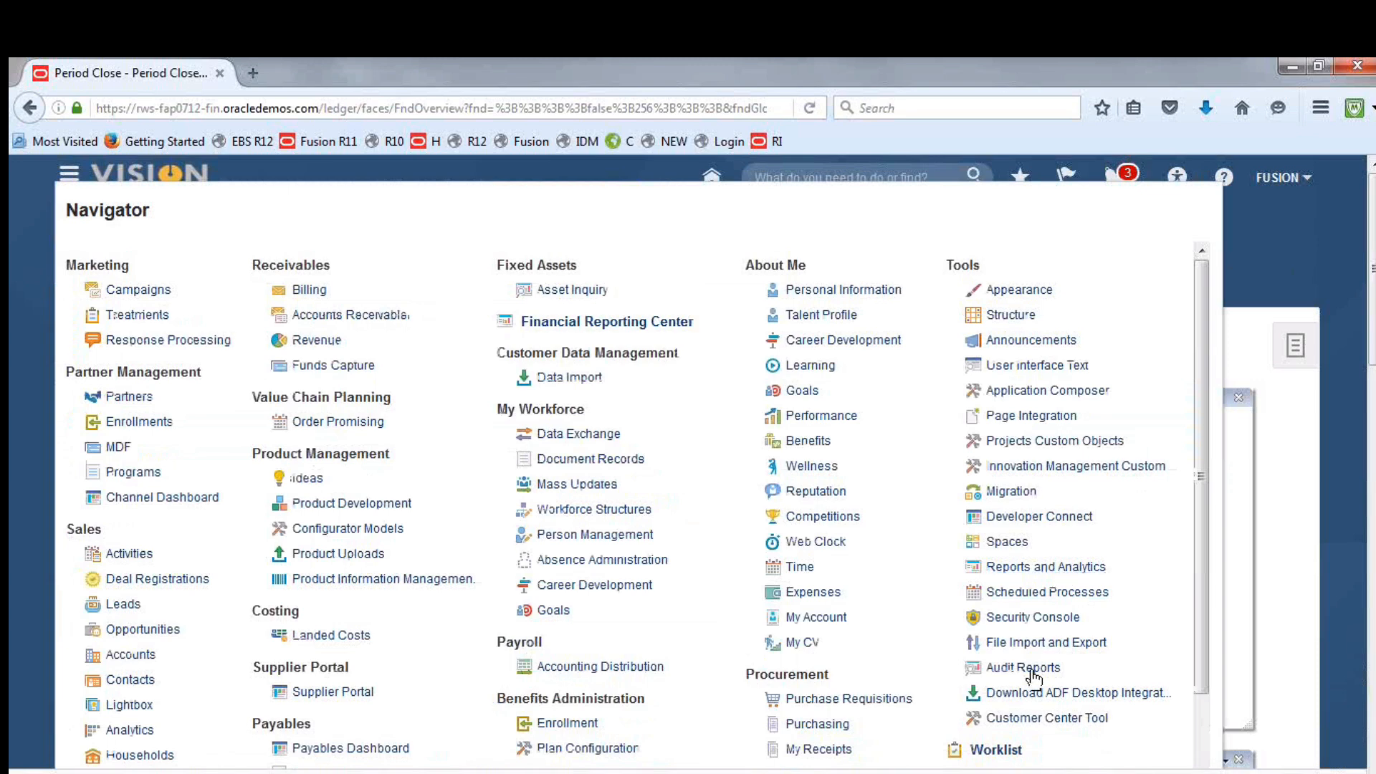
left_click(1052, 595)
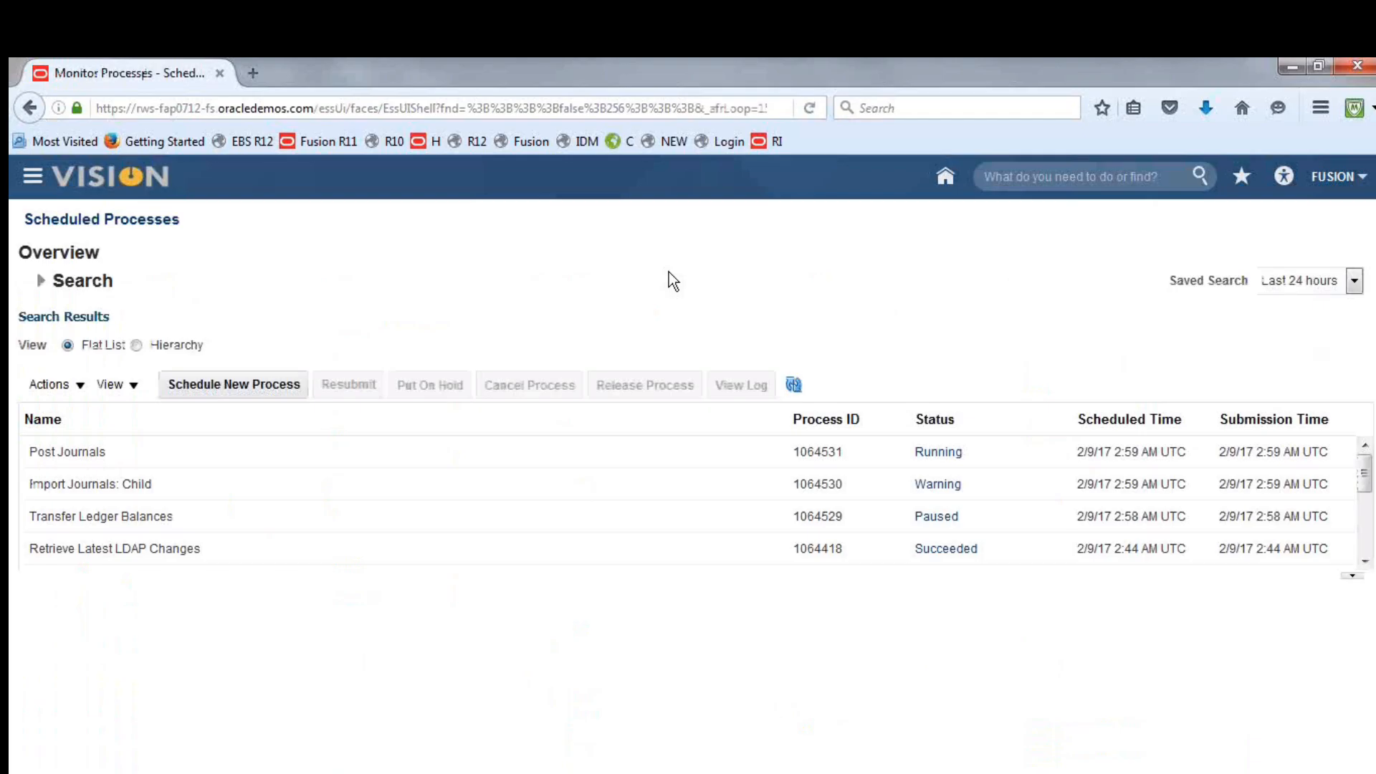
left_click(794, 386)
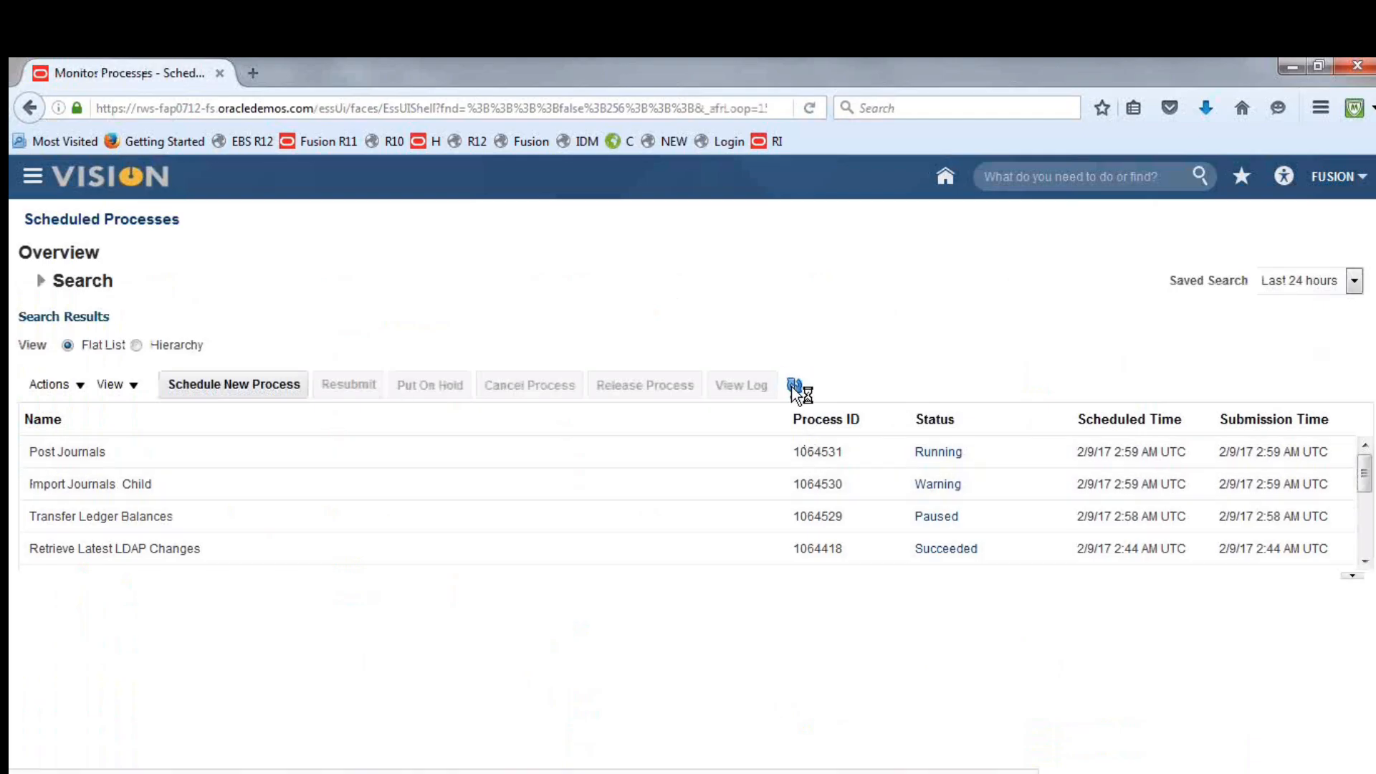
Open the log attachment 1064530.log of the Import Journals: Child process in a maximized Notepad window
left_click(133, 493)
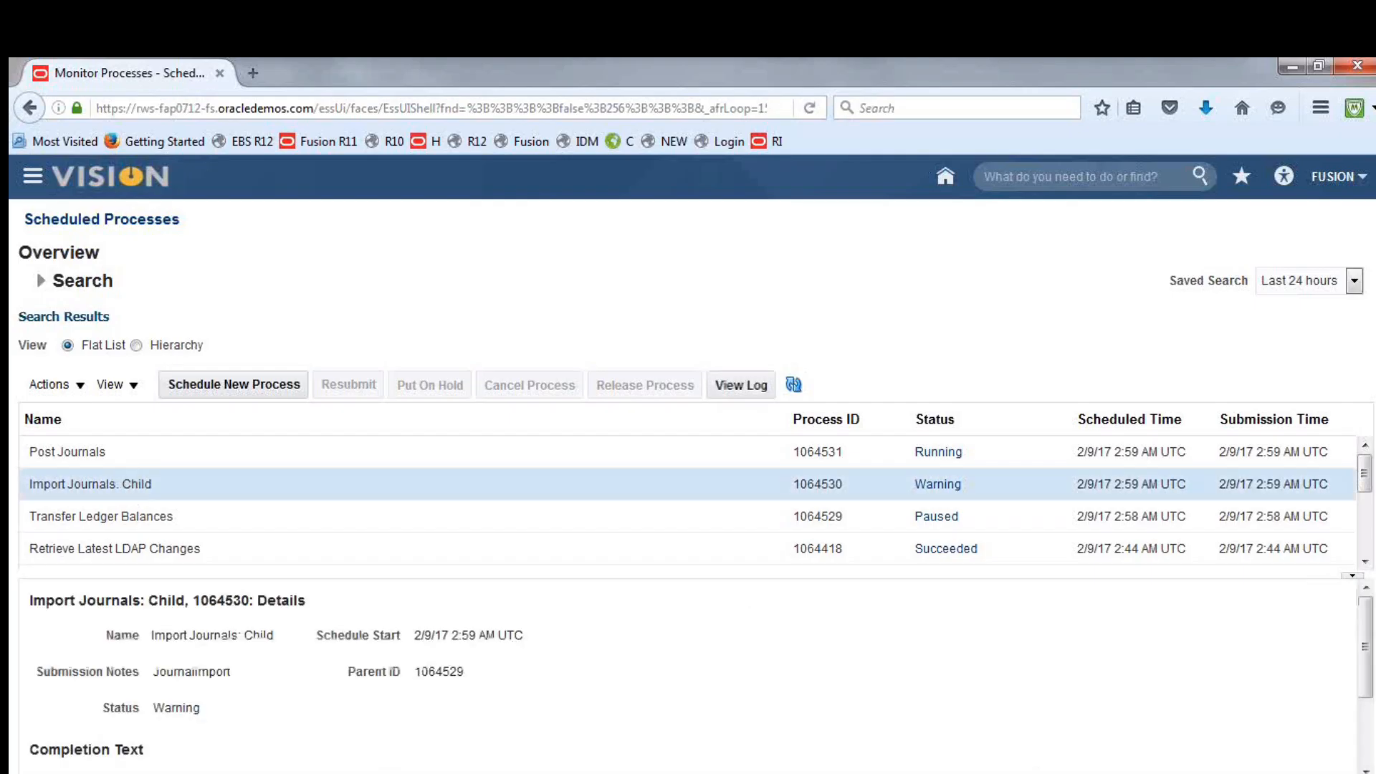
scroll(1364, 502, "down", 5)
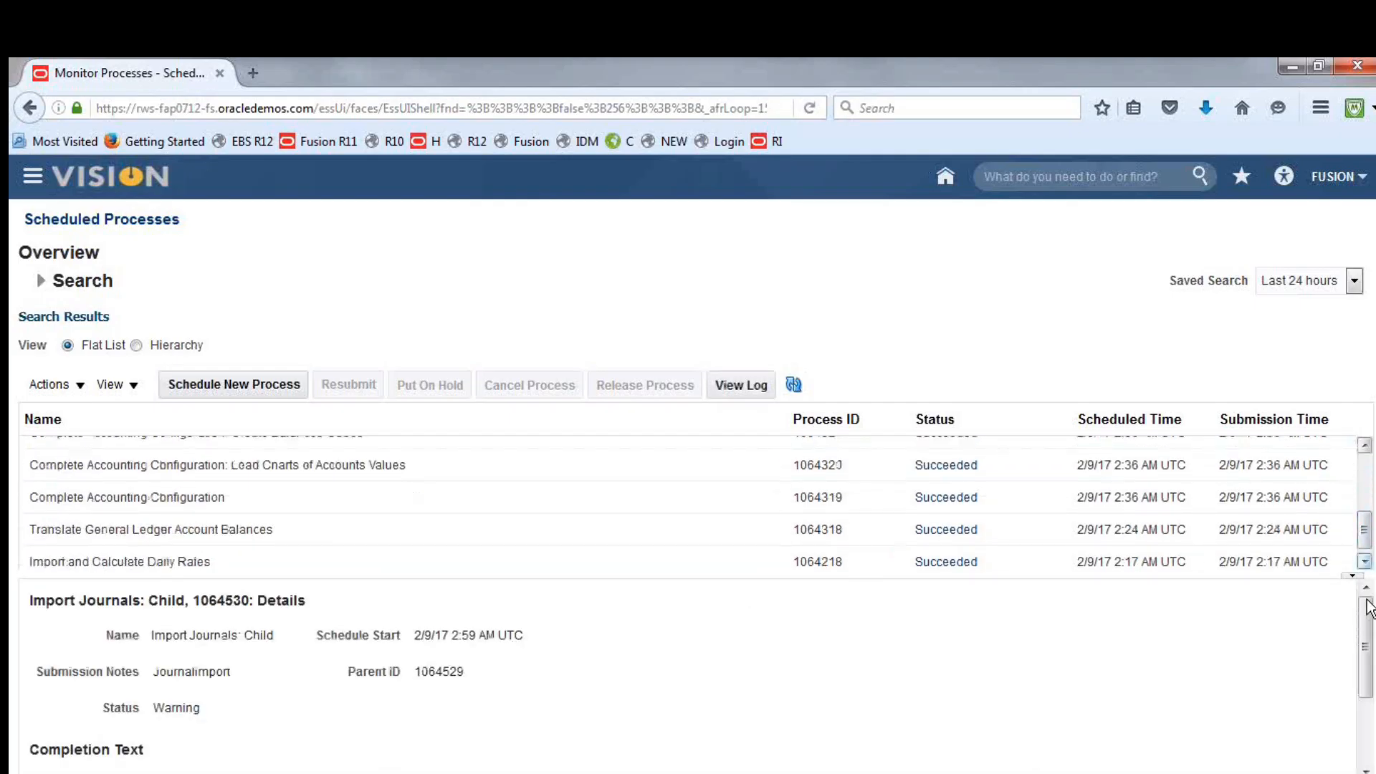
scroll(1368, 608, "down", 3)
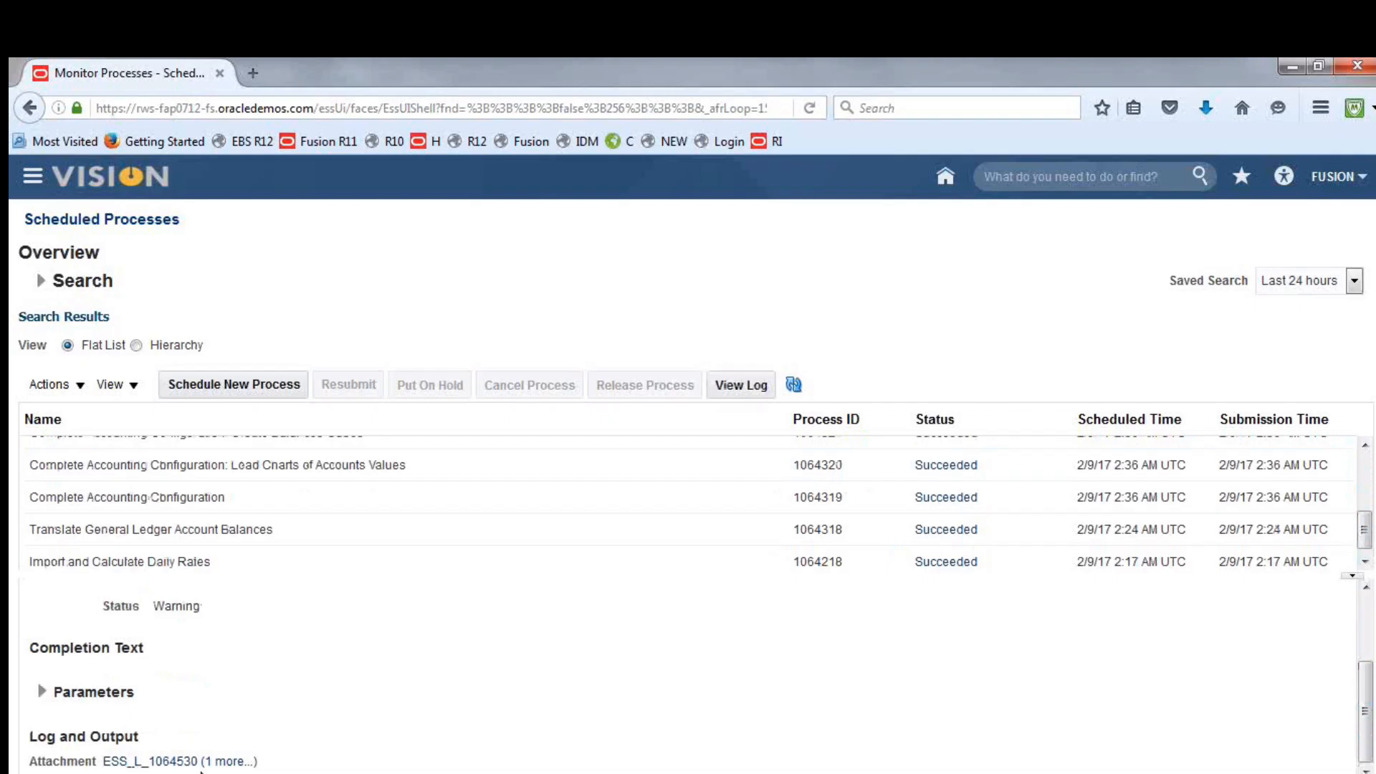
left_click(226, 762)
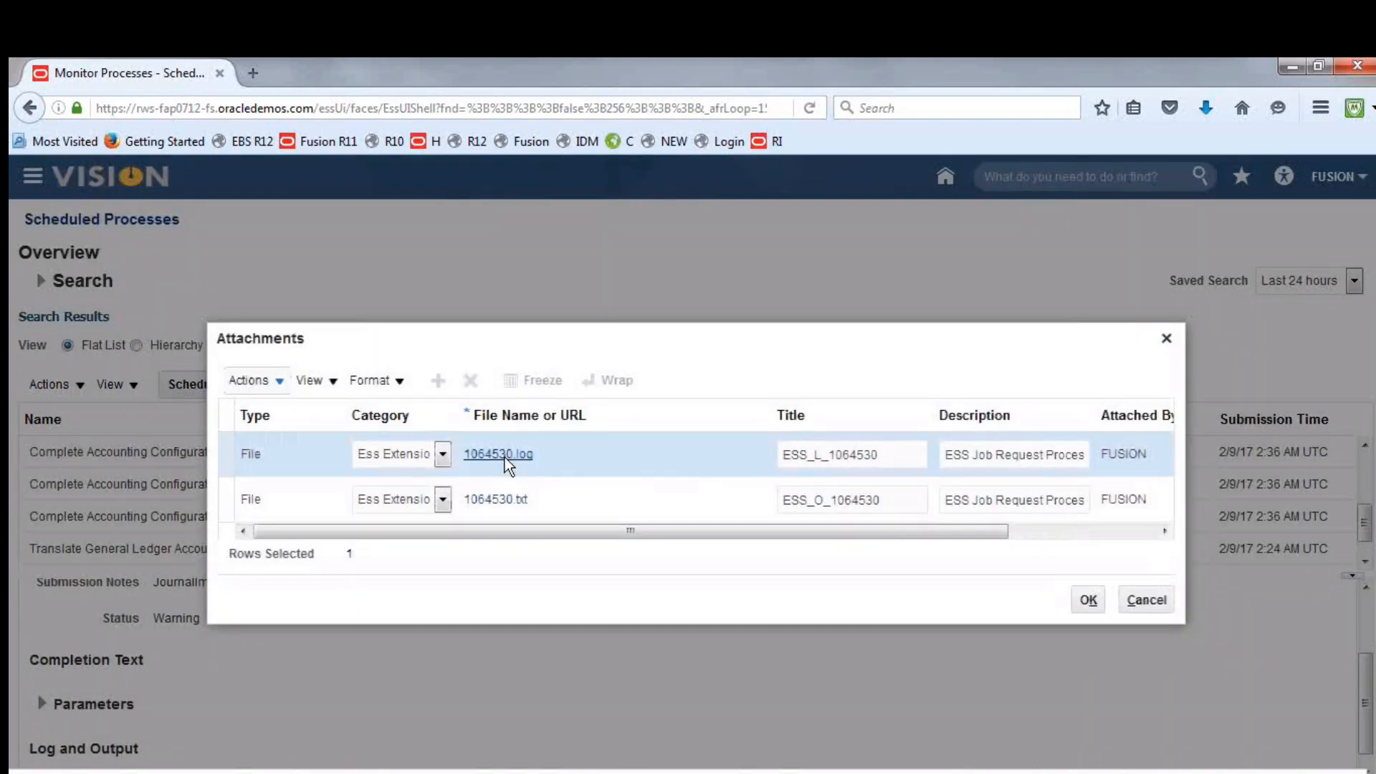
left_click(505, 458)
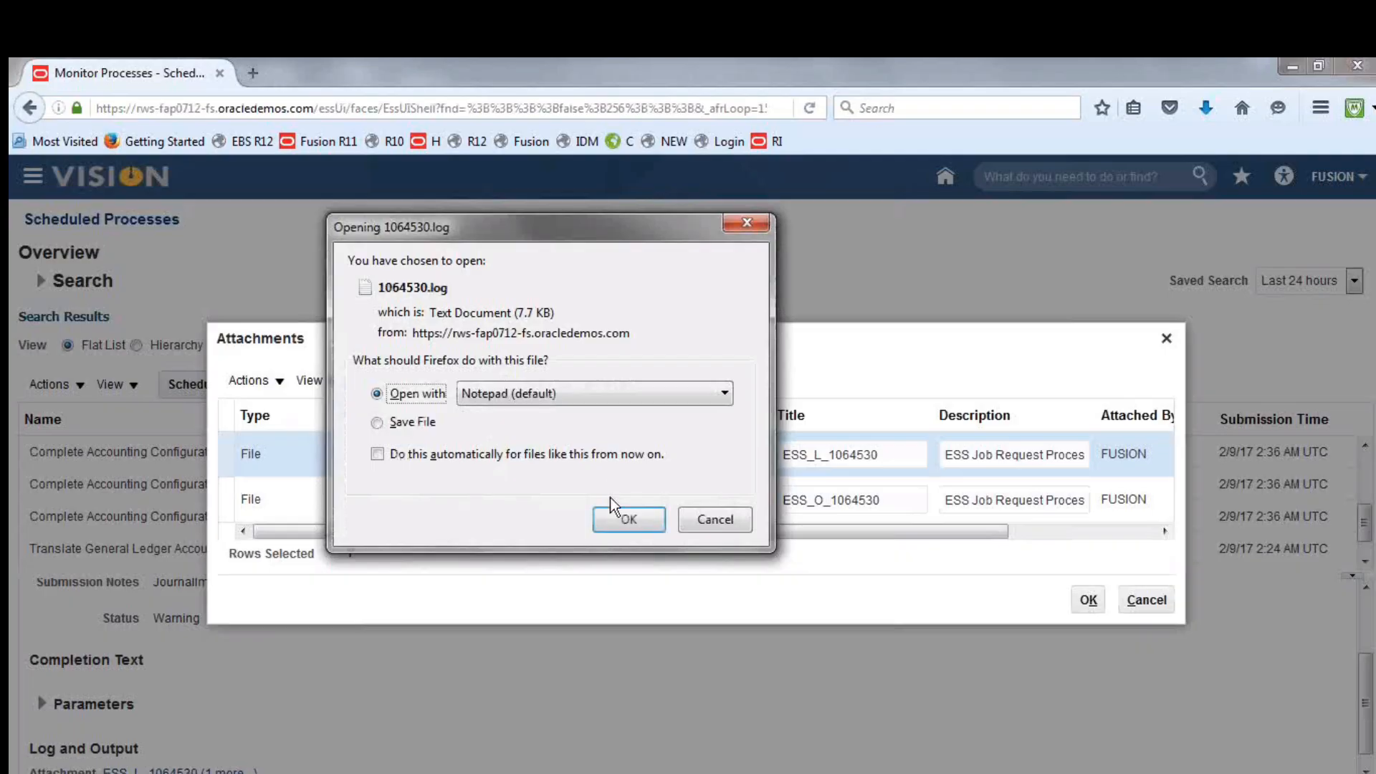
left_click(618, 515)
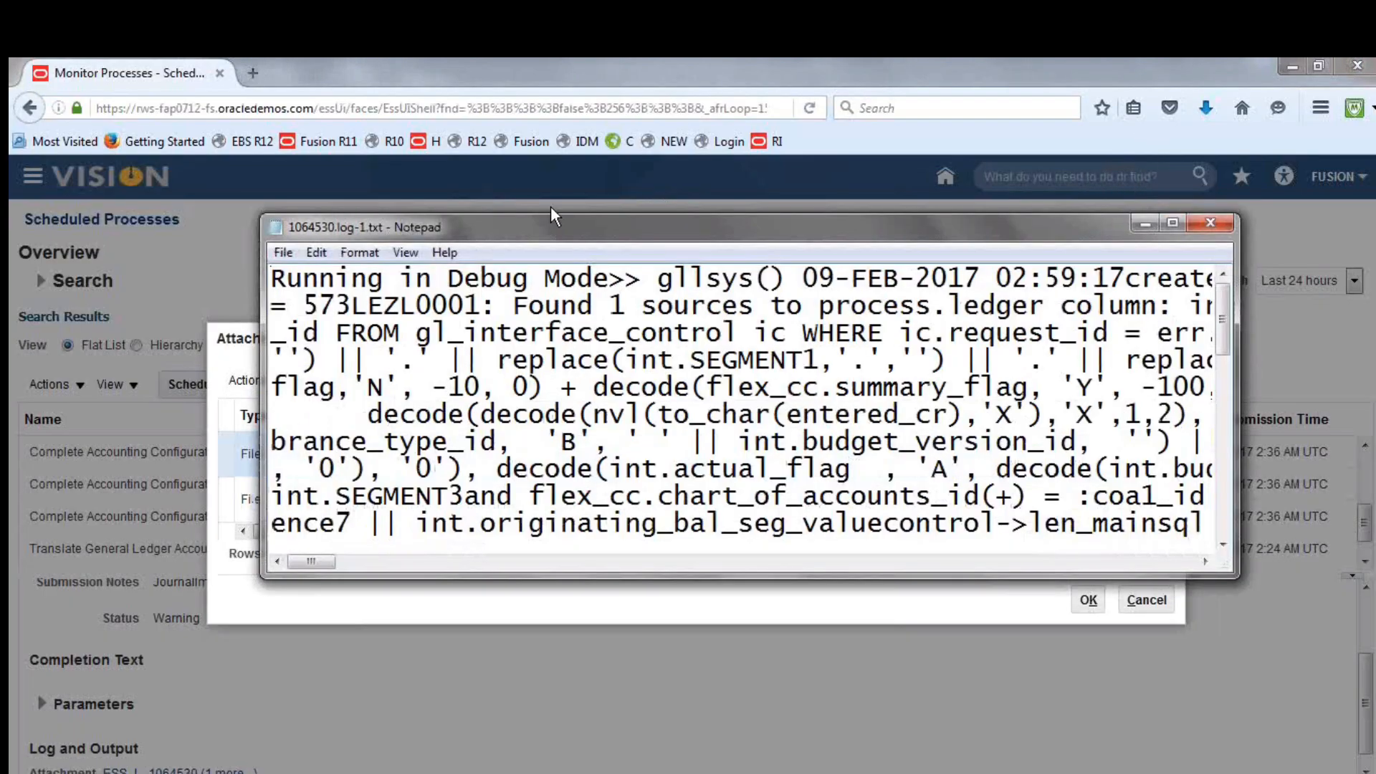
double_click(540, 226)
Copy the entire import log from Notepad into a new blank Microsoft Word document
key("ctrl+a")
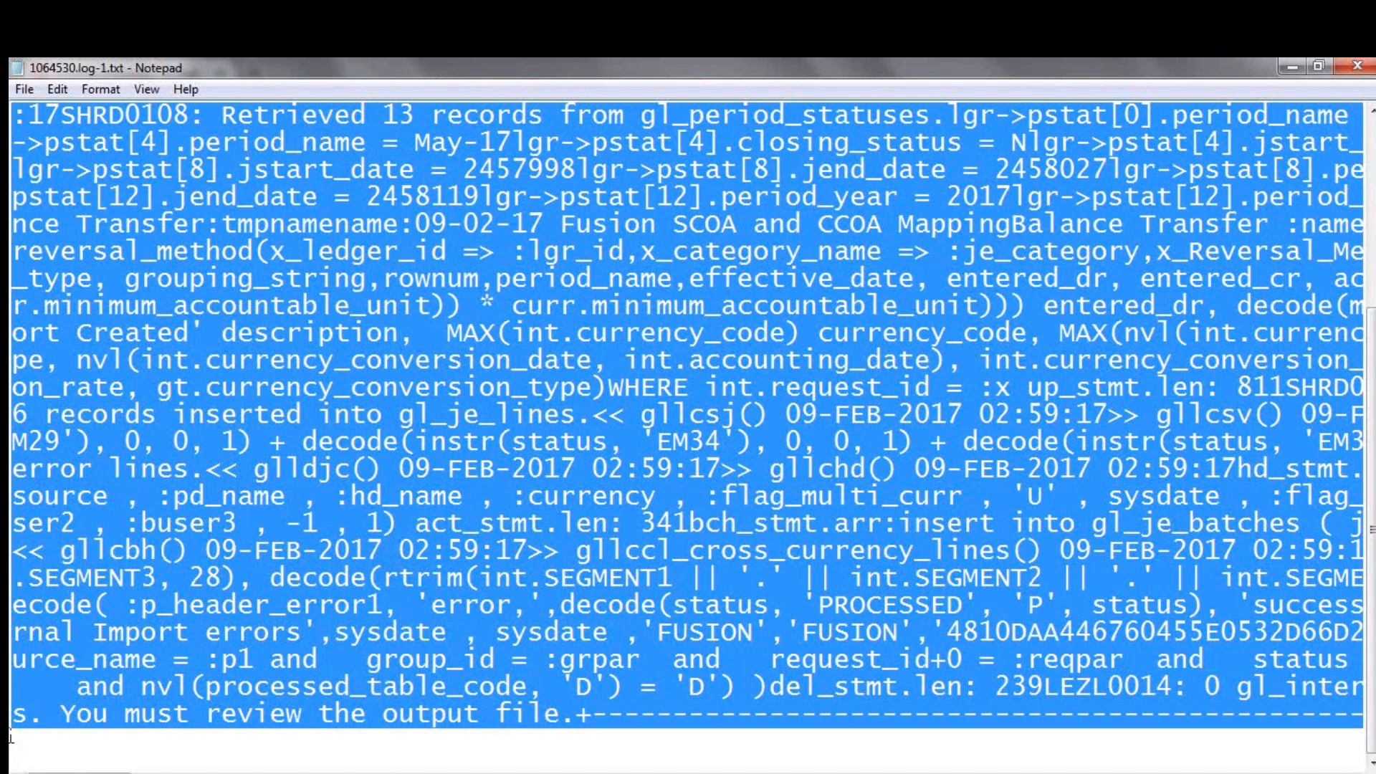
left_click(20, 773)
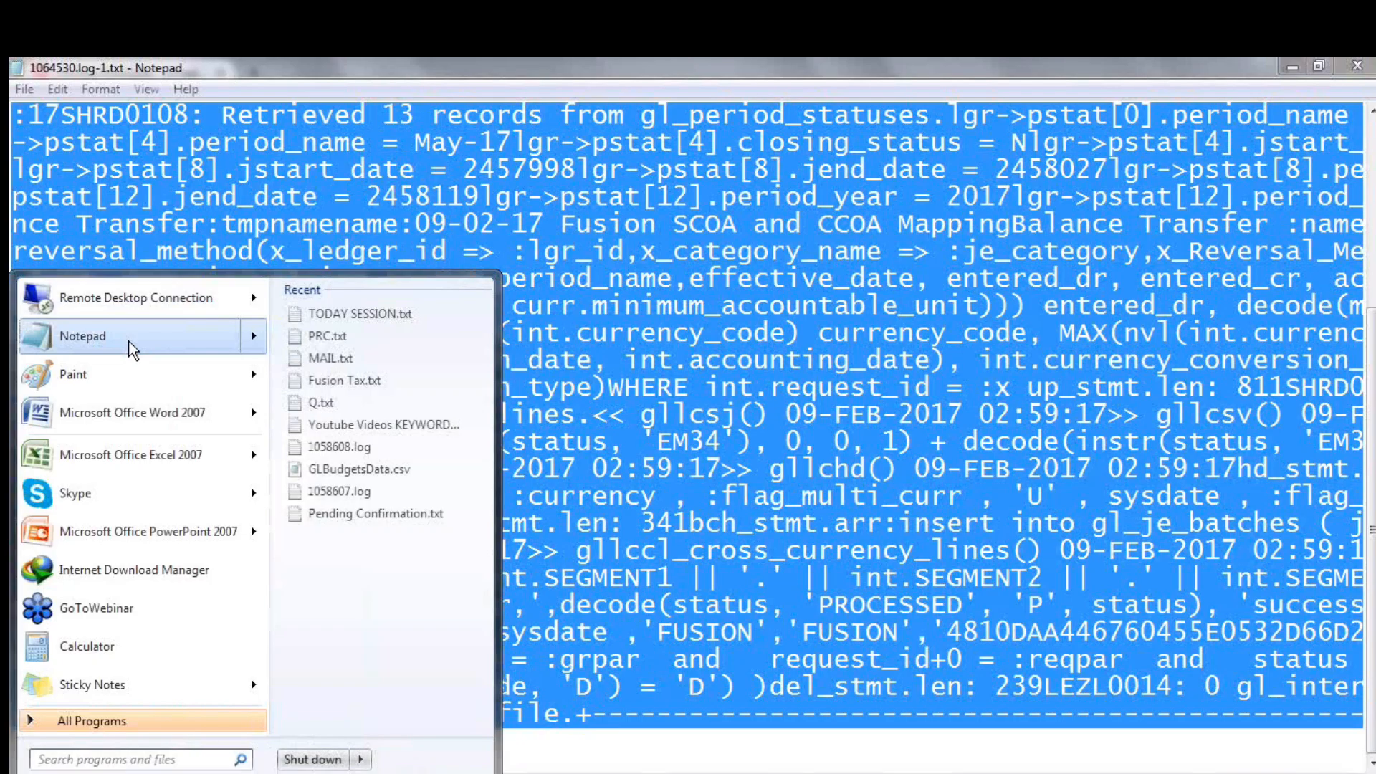
left_click(129, 343)
left_click(1211, 215)
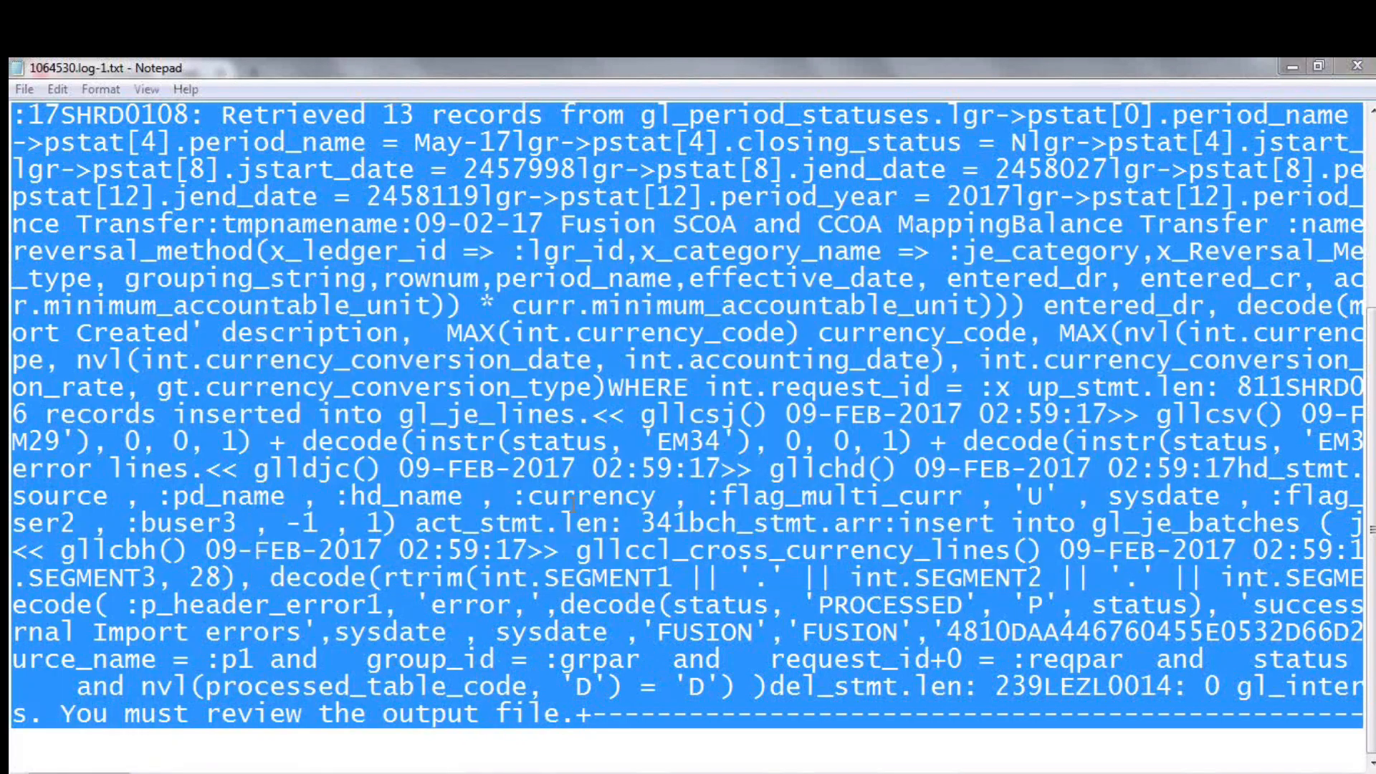
left_click(20, 773)
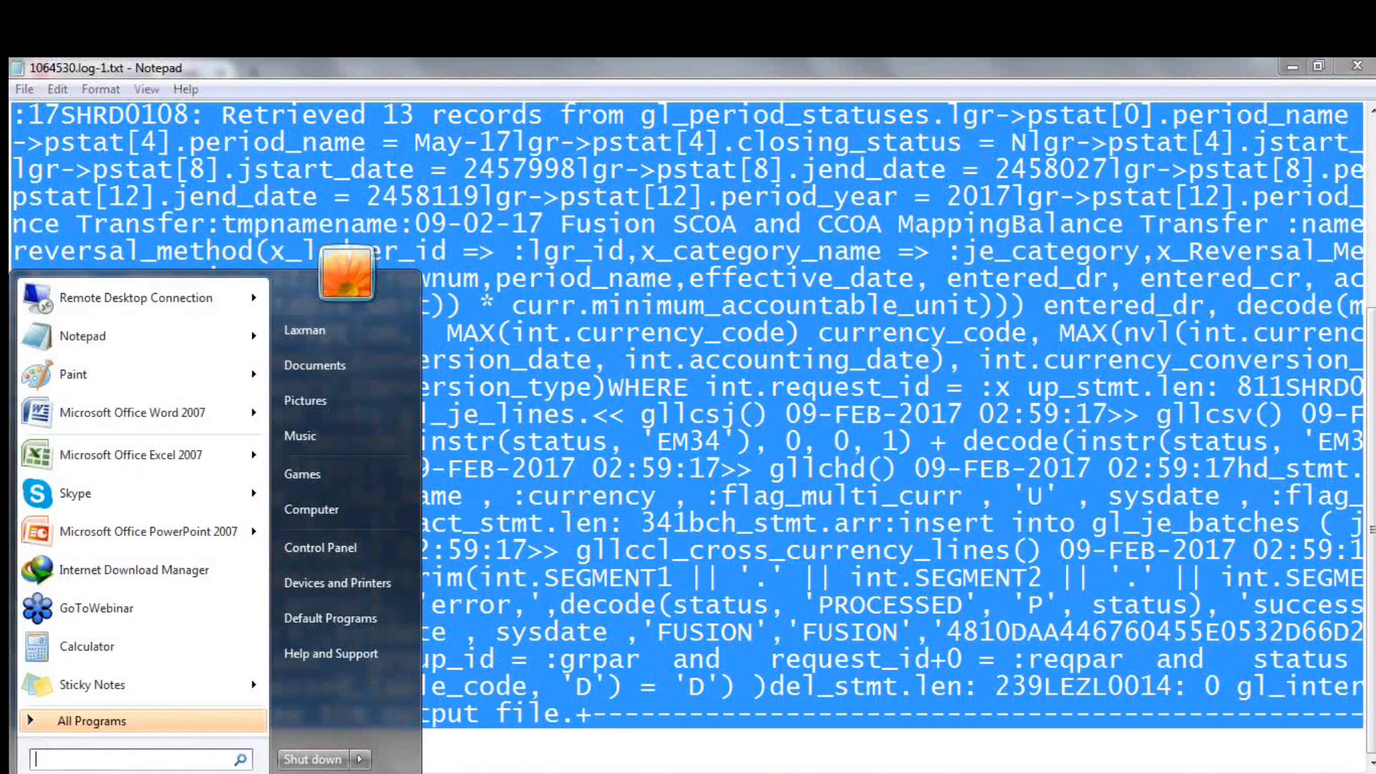
left_click(132, 408)
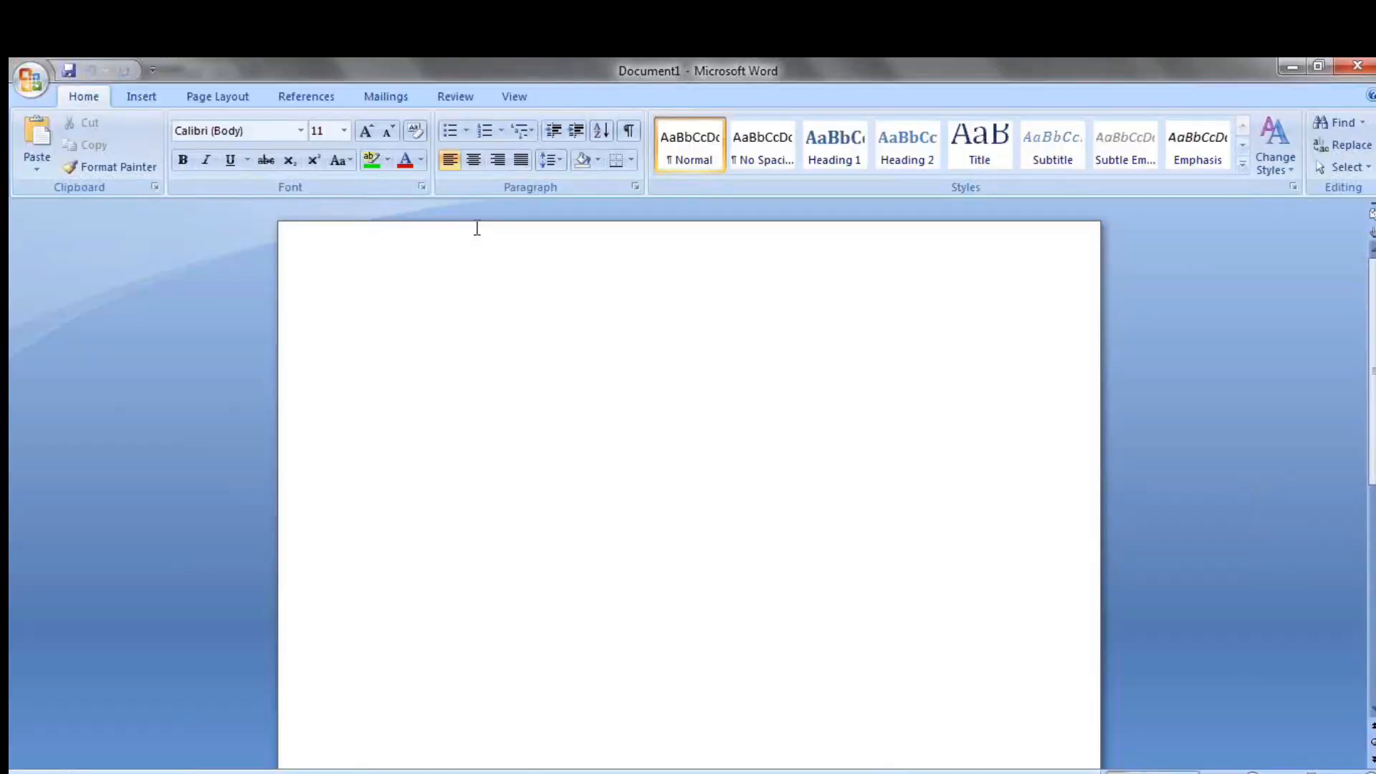
key("ctrl+v")
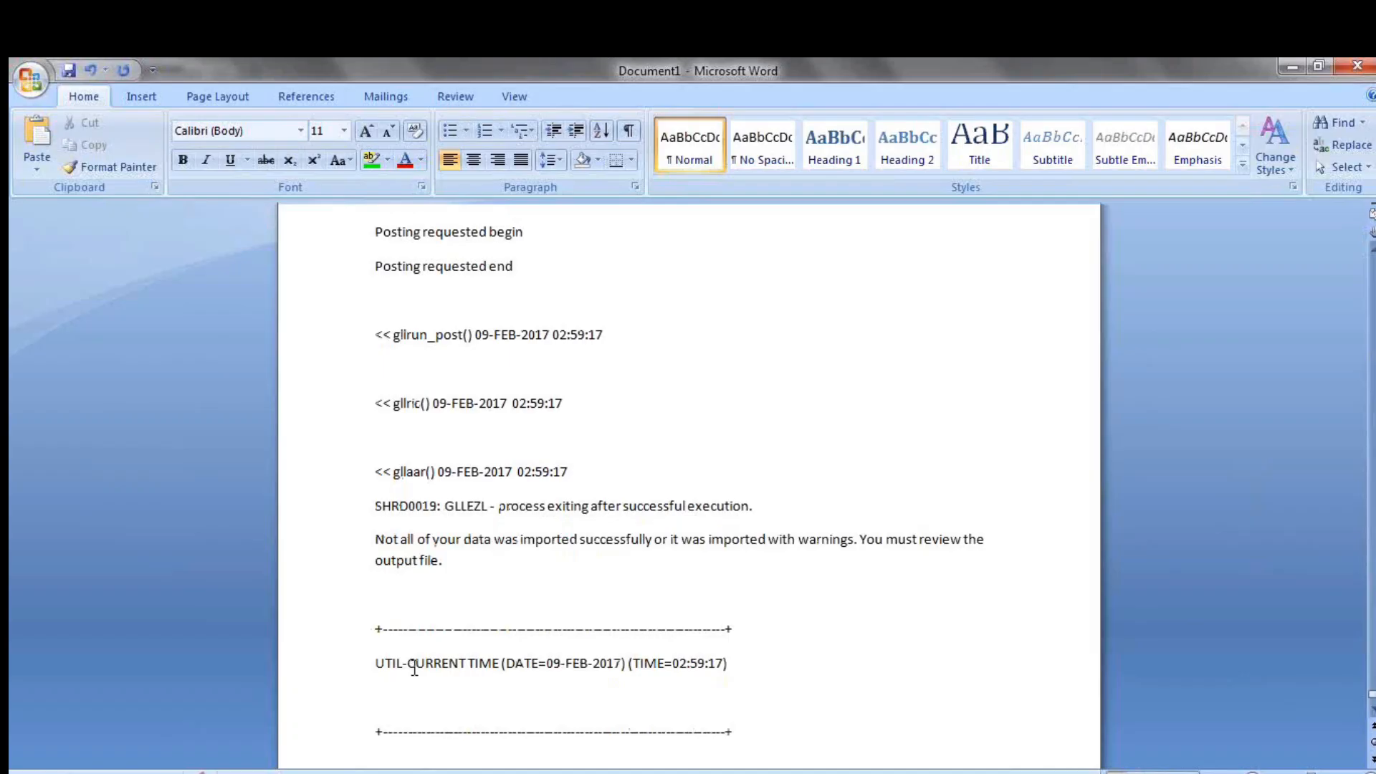
Read the closing import message in the Word copy of the log, and look back through the earlier log entries
left_click_drag(415, 668, 500, 665)
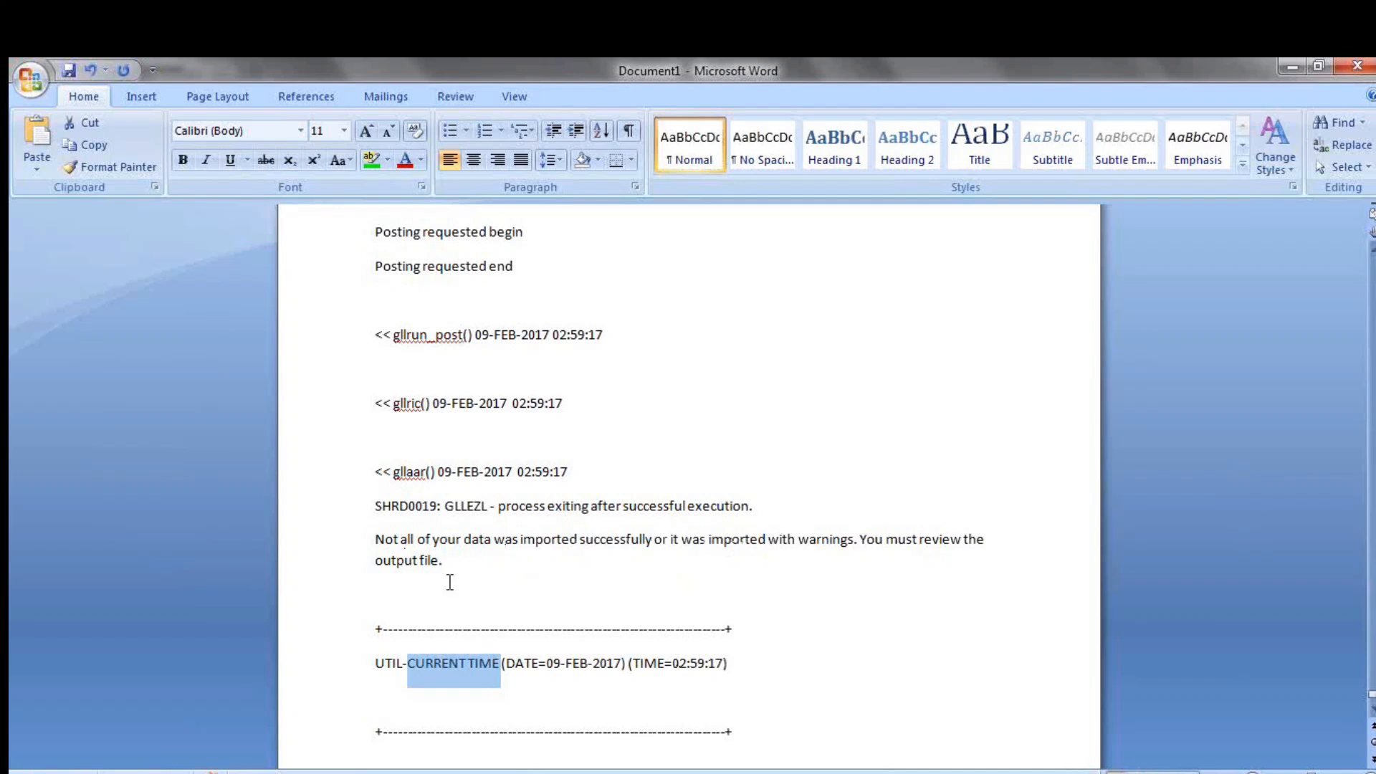
left_click(445, 561)
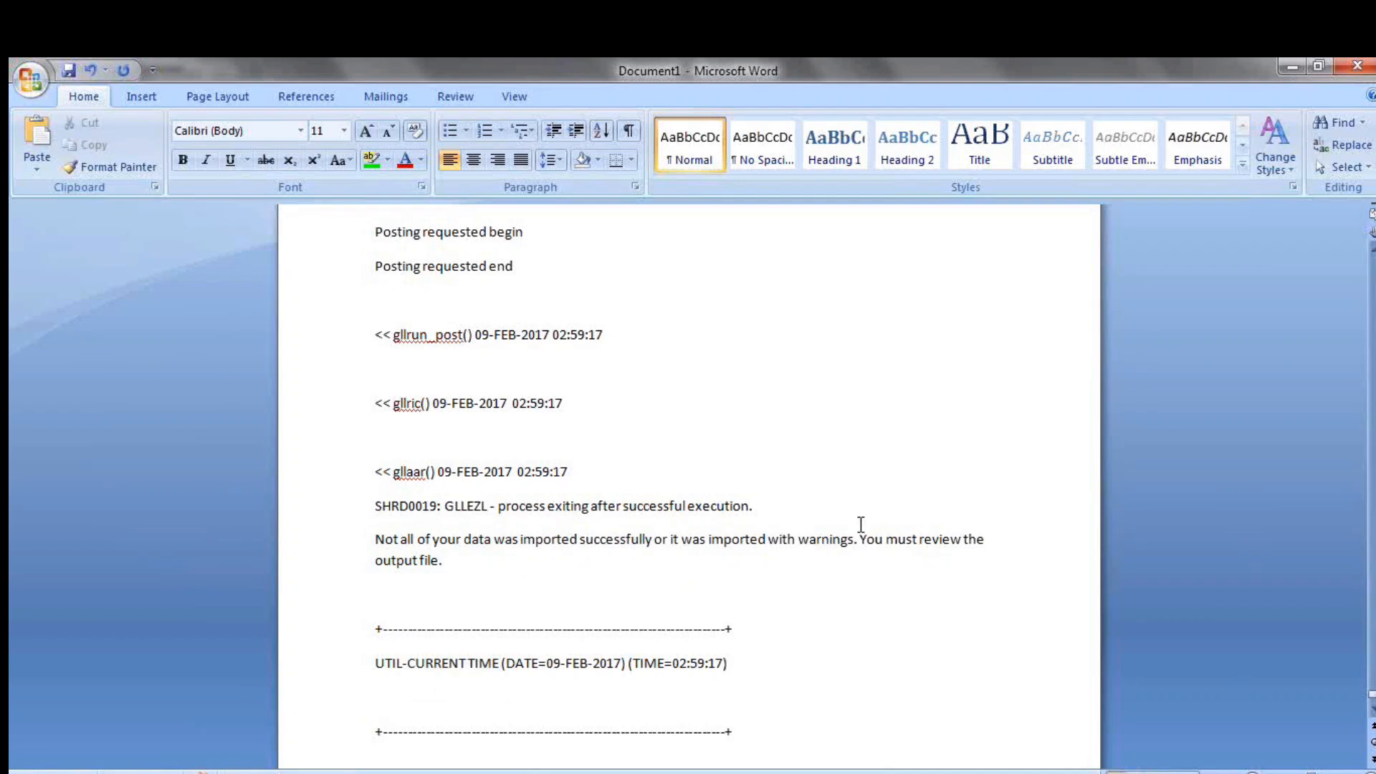
left_click_drag(1371, 695, 1372, 685)
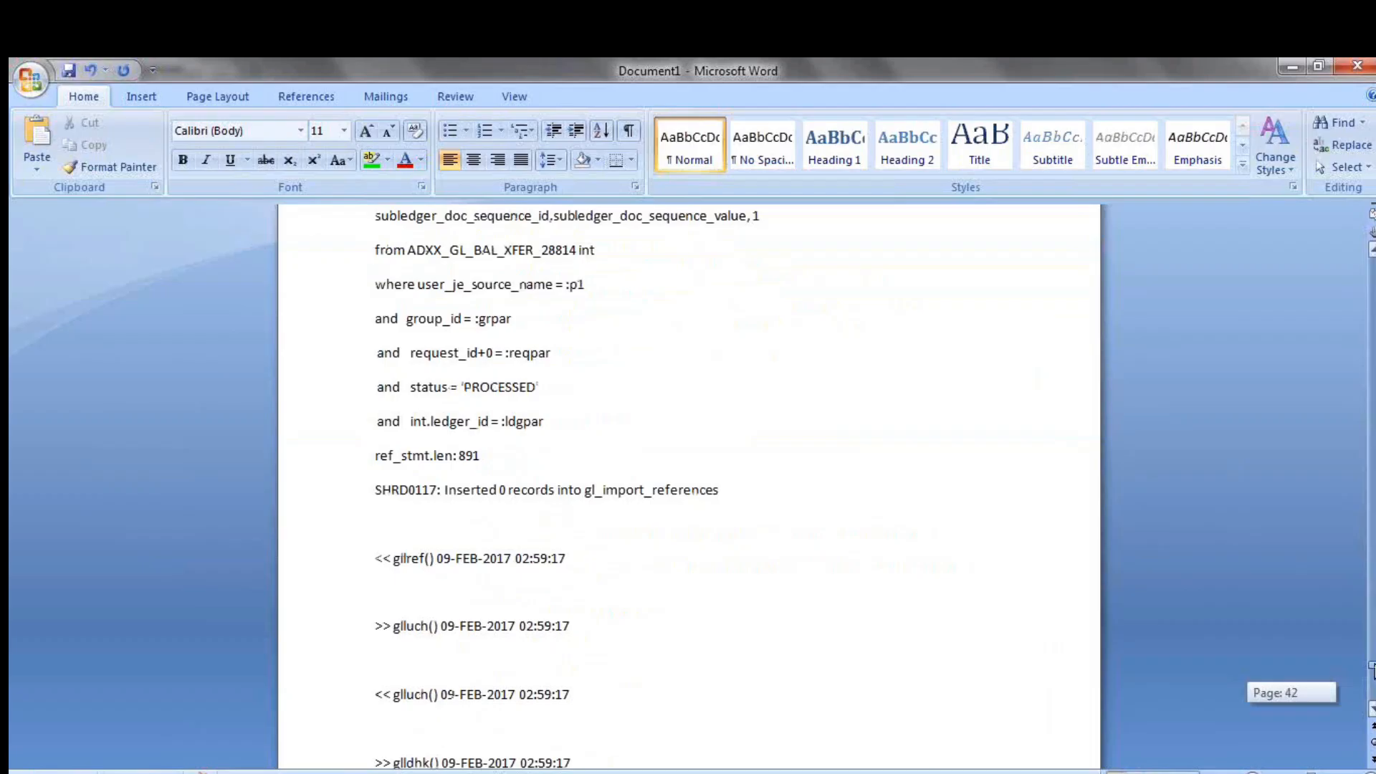
left_click_drag(1371, 671, 1343, 634)
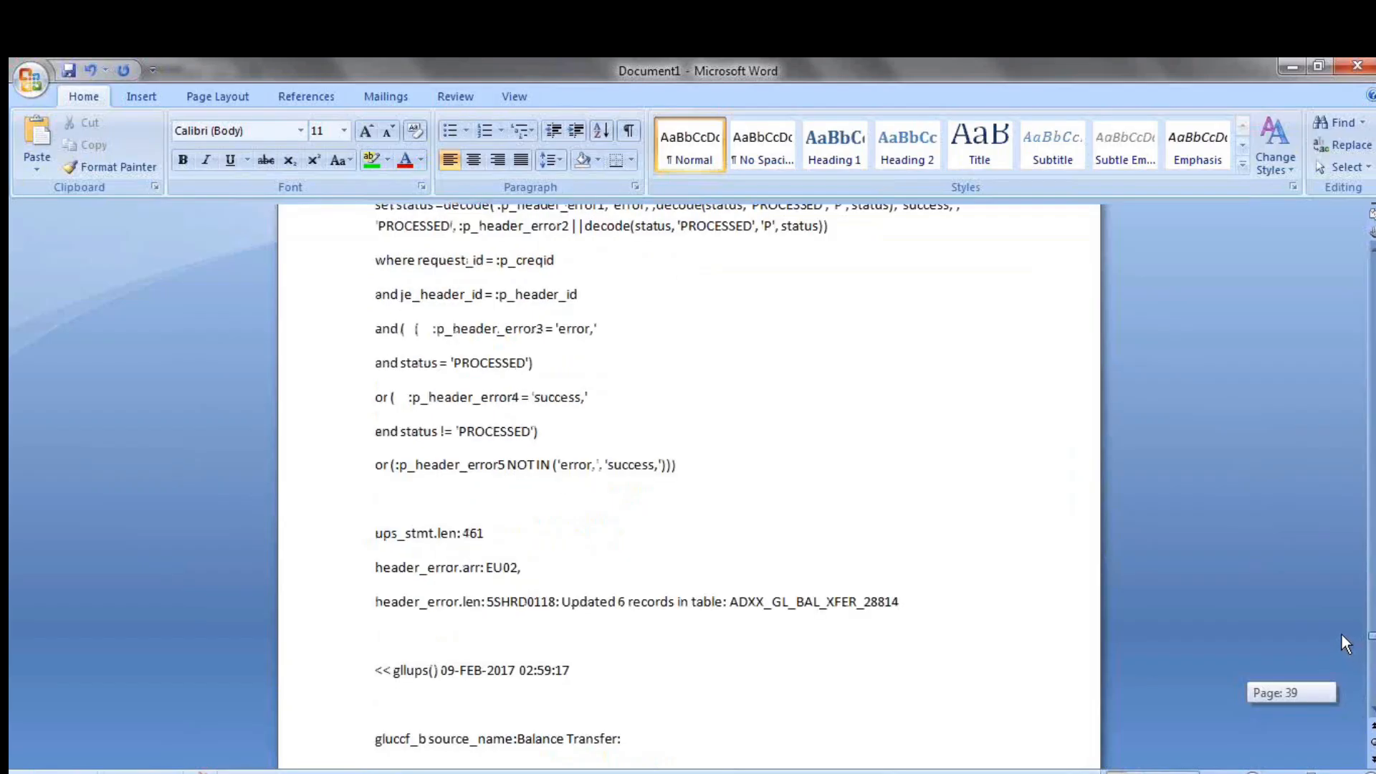
left_click_drag(1341, 636, 1277, 260)
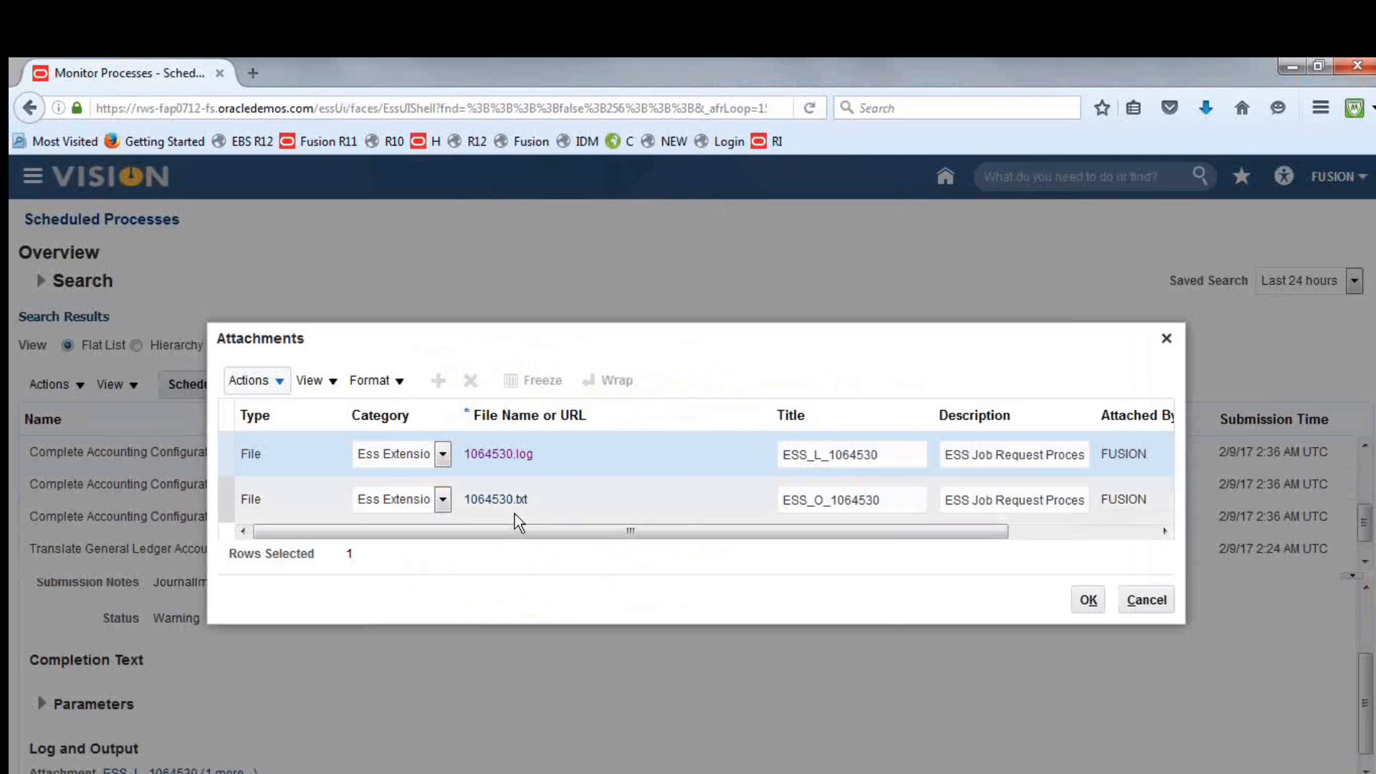
Open the output attachment 1064530.txt in Notepad and examine its note about unbalanced batches
left_click(503, 499)
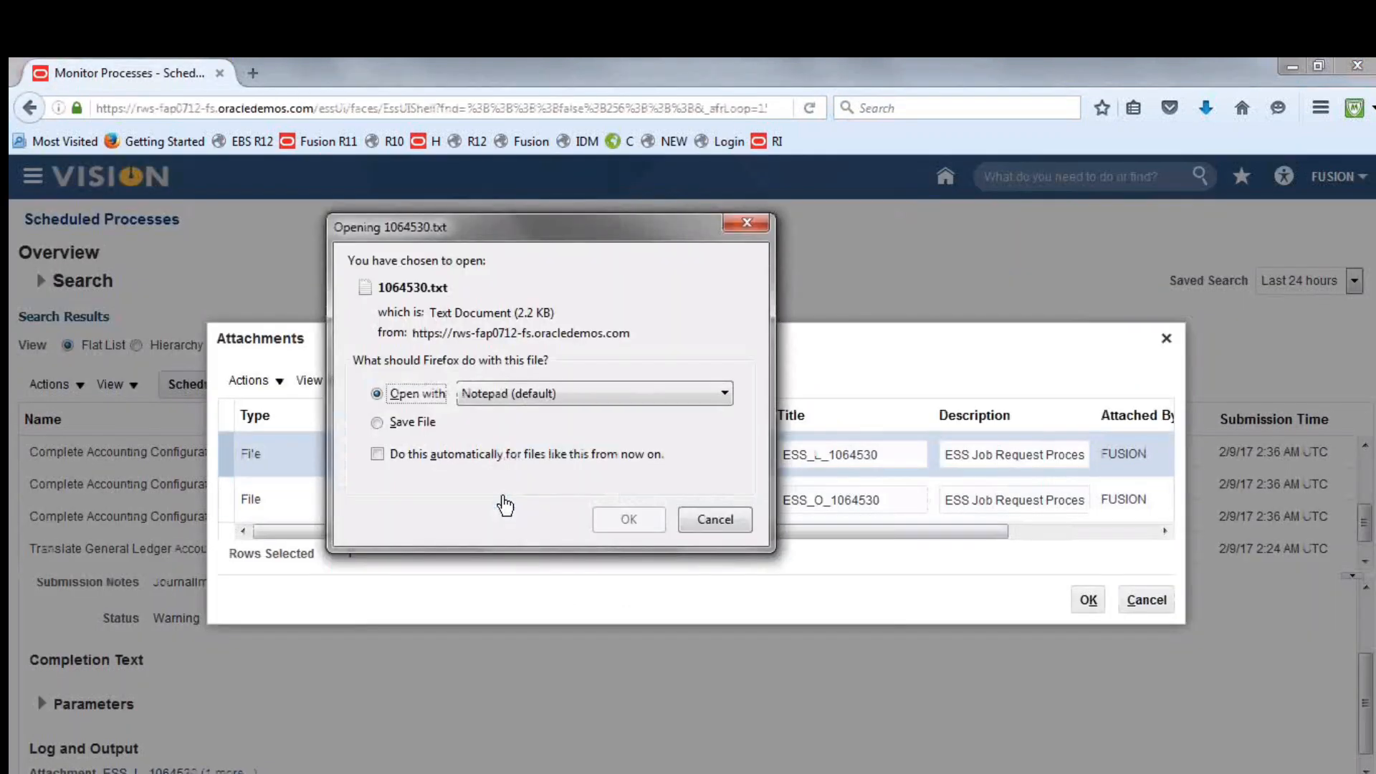
left_click(612, 516)
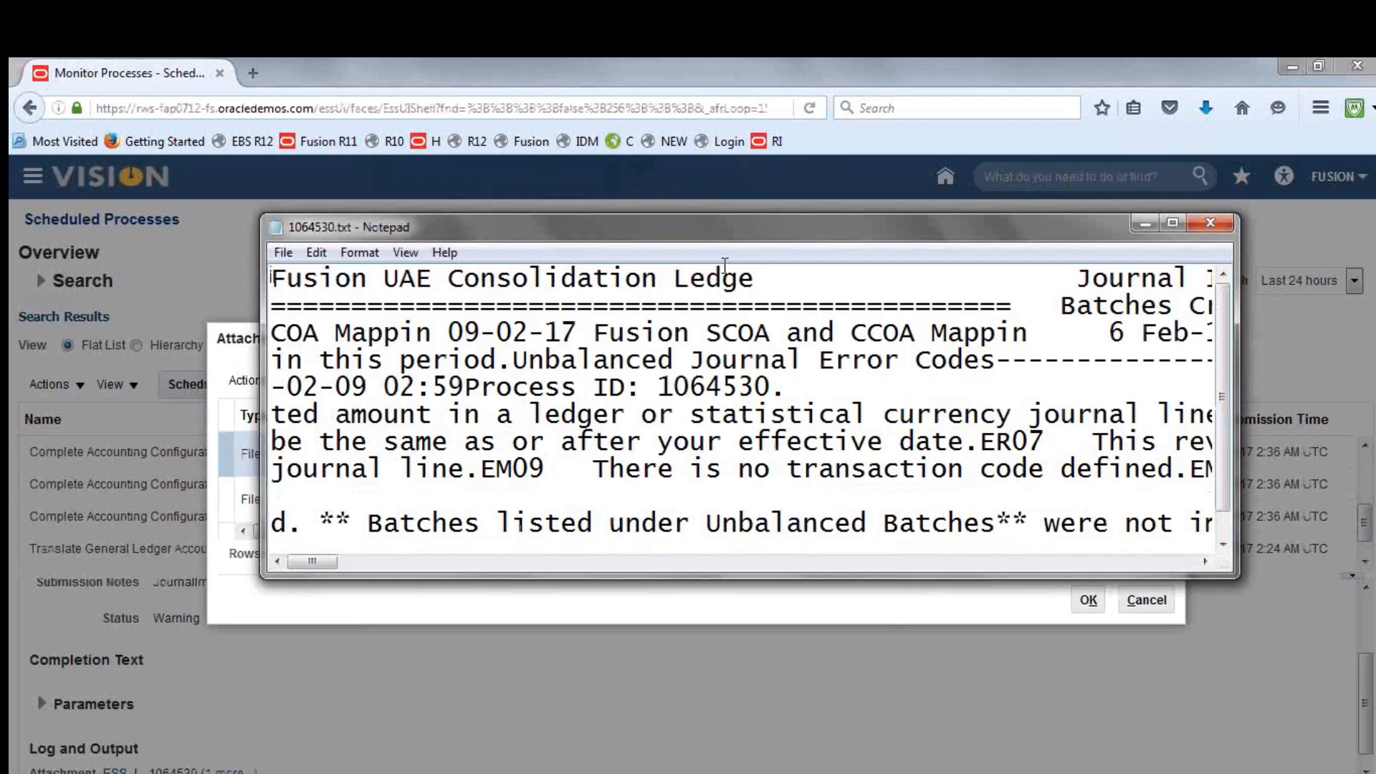
double_click(681, 227)
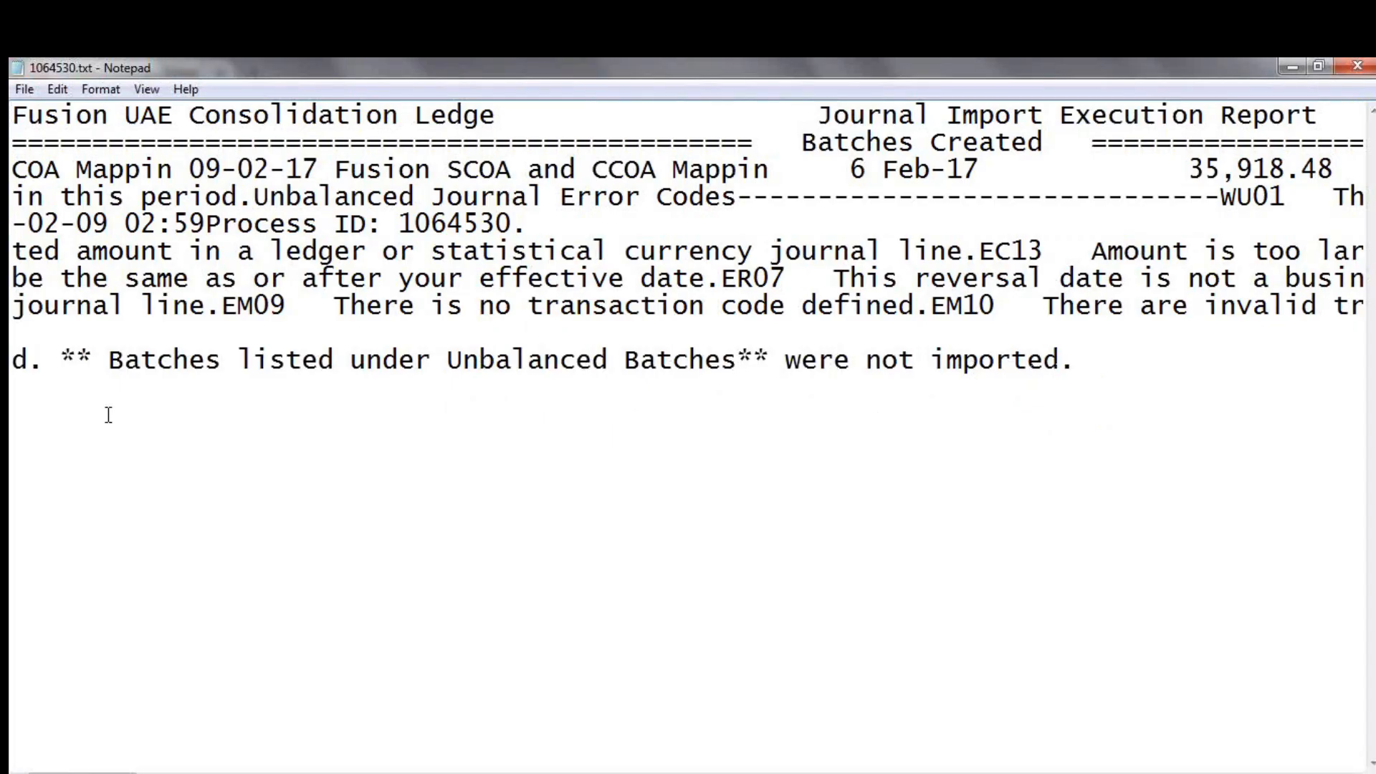
left_click_drag(107, 358, 742, 365)
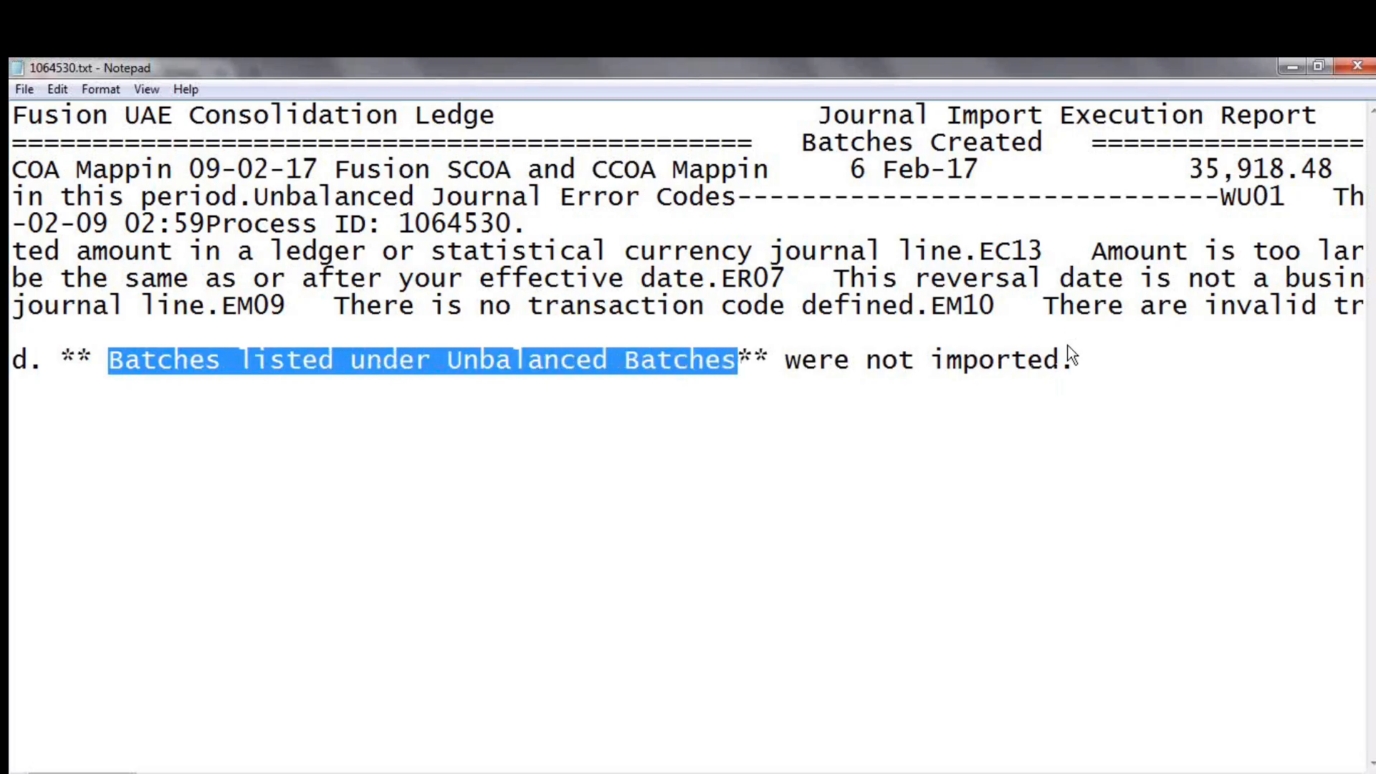
Replace the log text in the Word document with the full contents of 1064530.txt and go to the end of the report
left_click(242, 179)
key("ctrl+a")
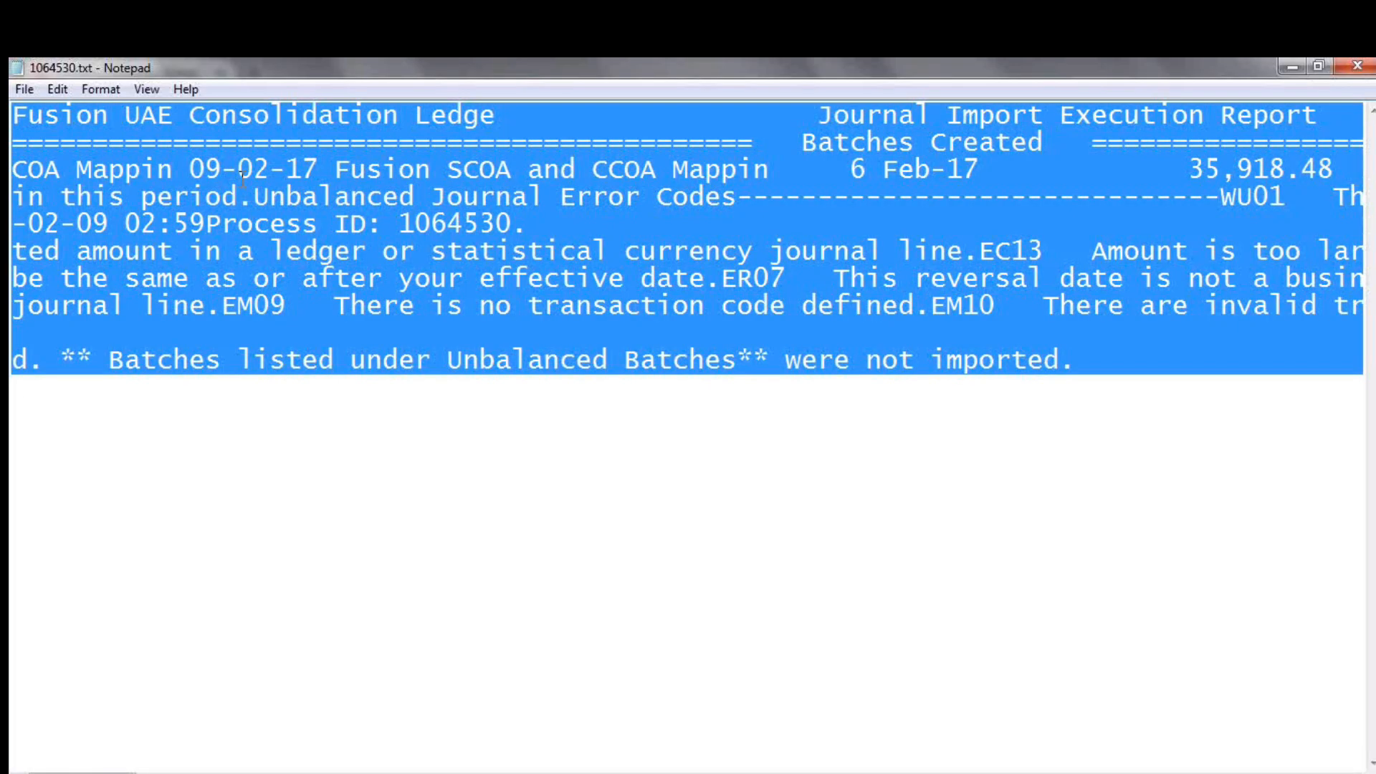
key("Delete")
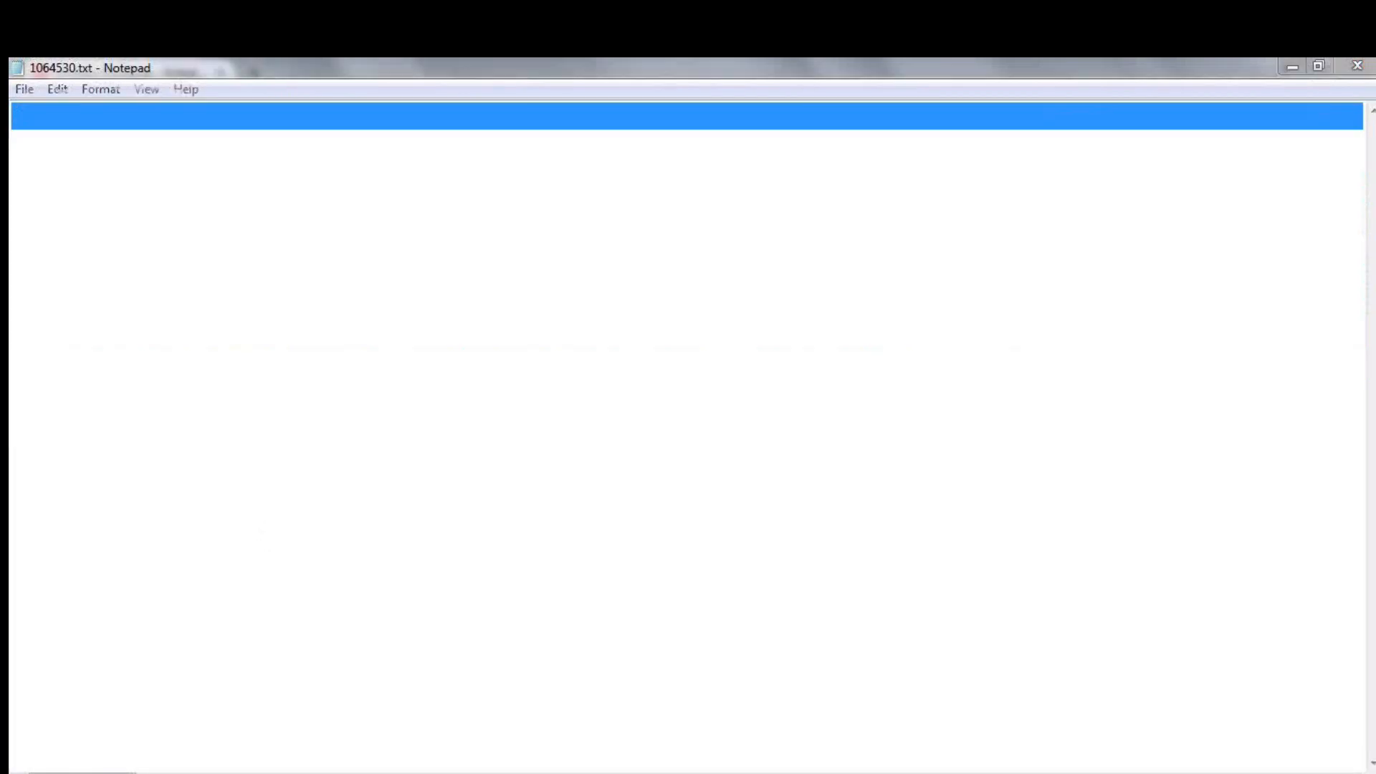
key("ctrl+z")
key("alt+Tab")
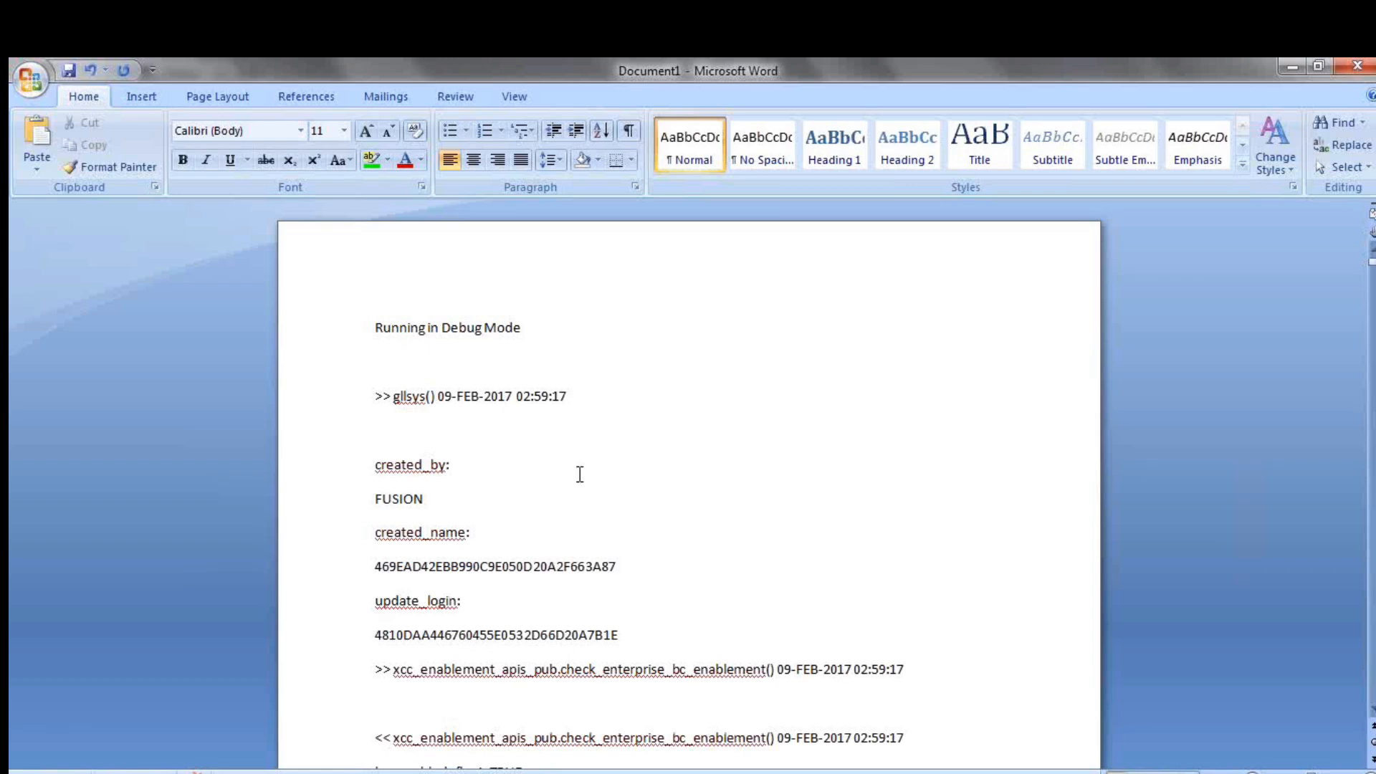
key("ctrl+a")
key("ctrl+End")
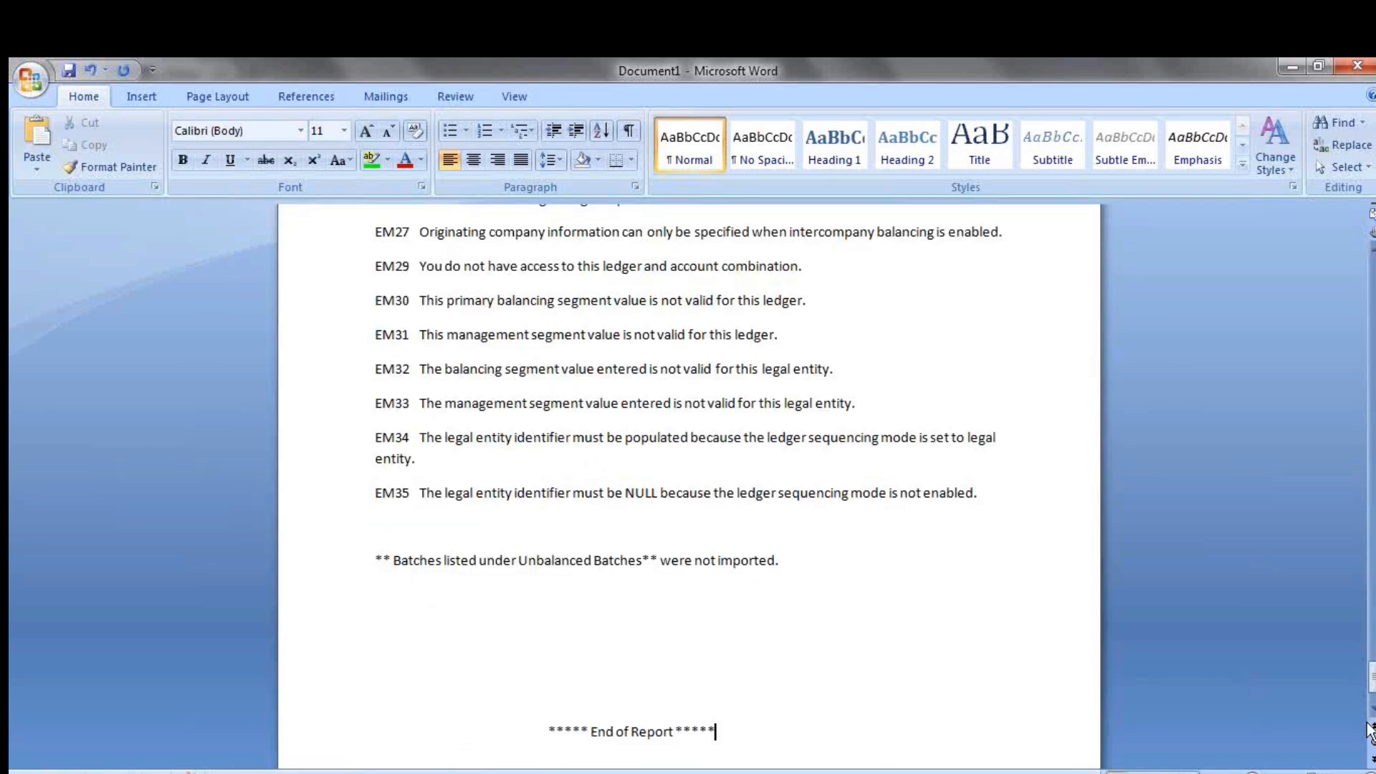
Examine the Journal Import Execution Report in Word from its totals through the unbalanced batch to the Unbalanced Journal Error Codes
left_click_drag(1371, 686, 1364, 262)
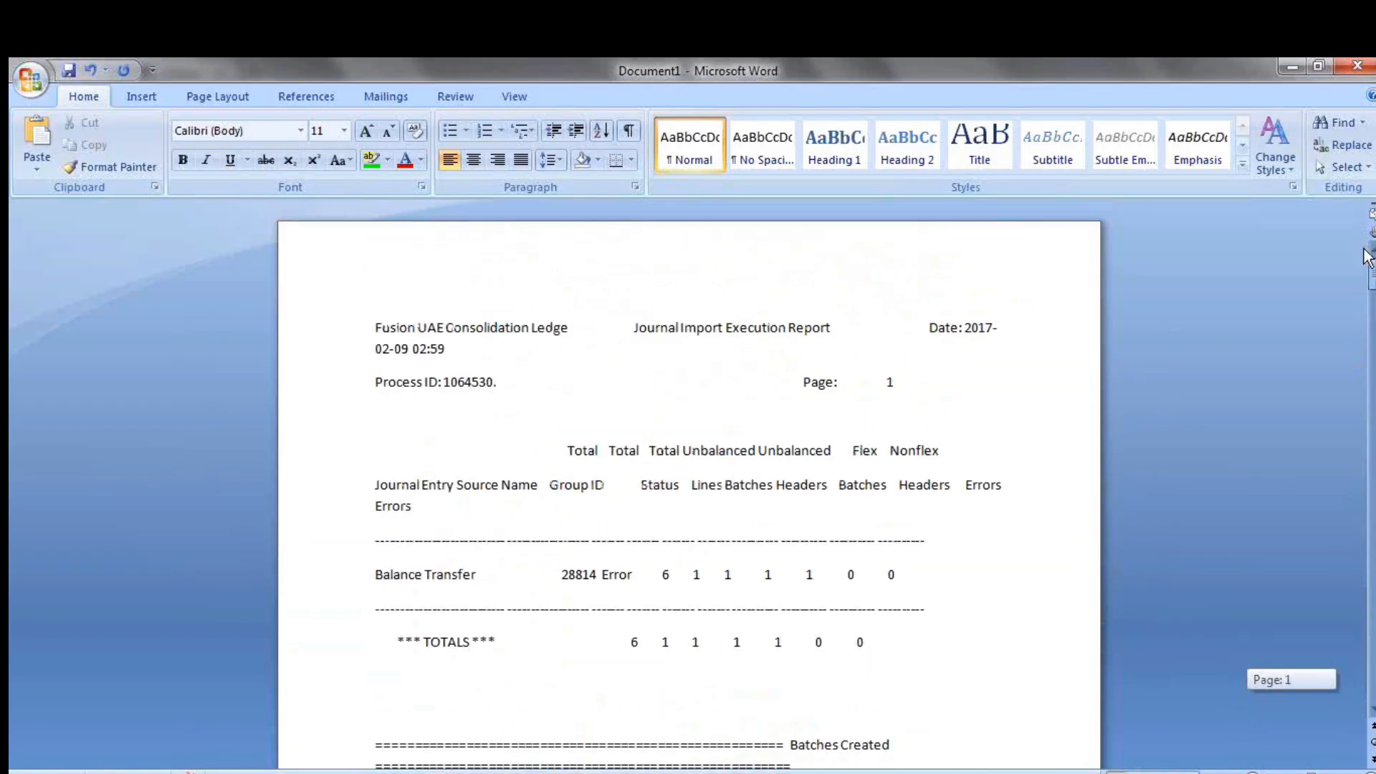
left_click_drag(1369, 261, 1371, 297)
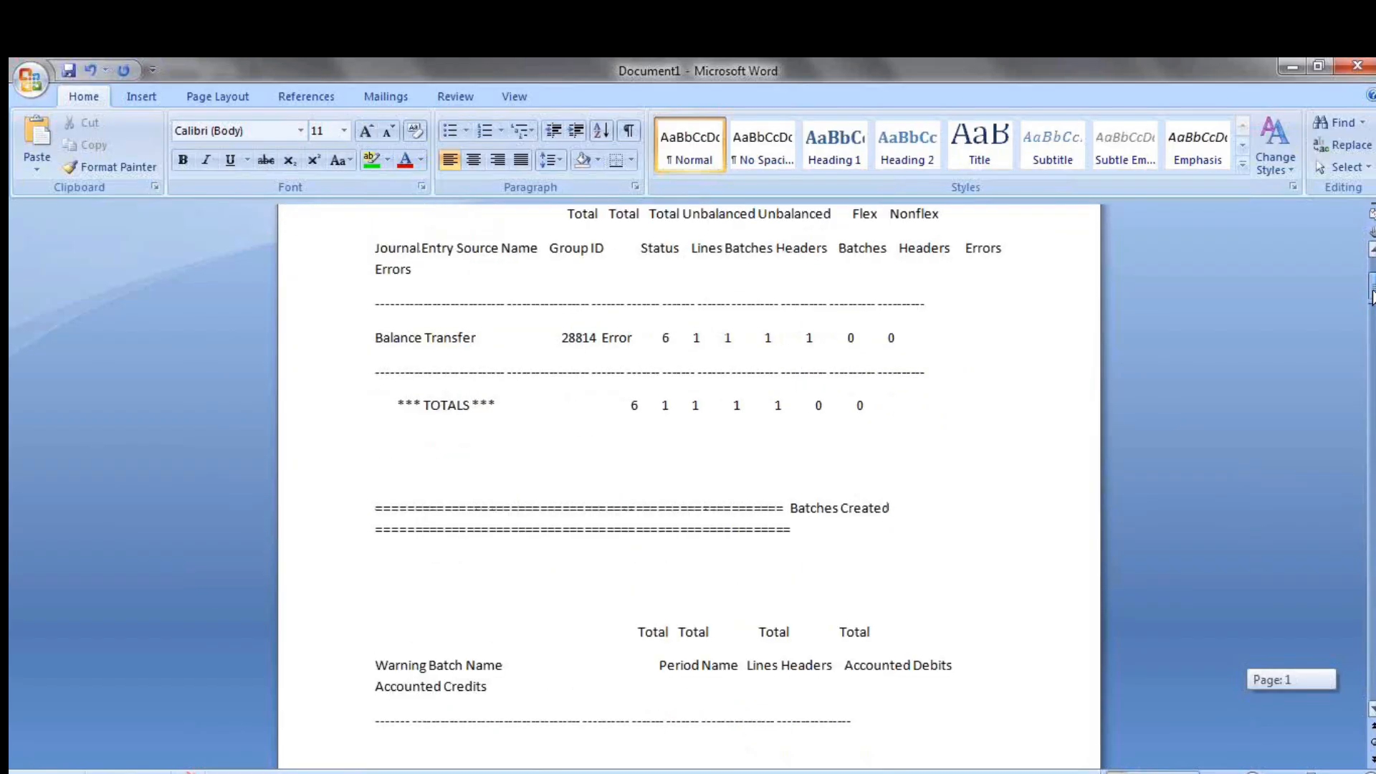
left_click_drag(1372, 297, 1371, 336)
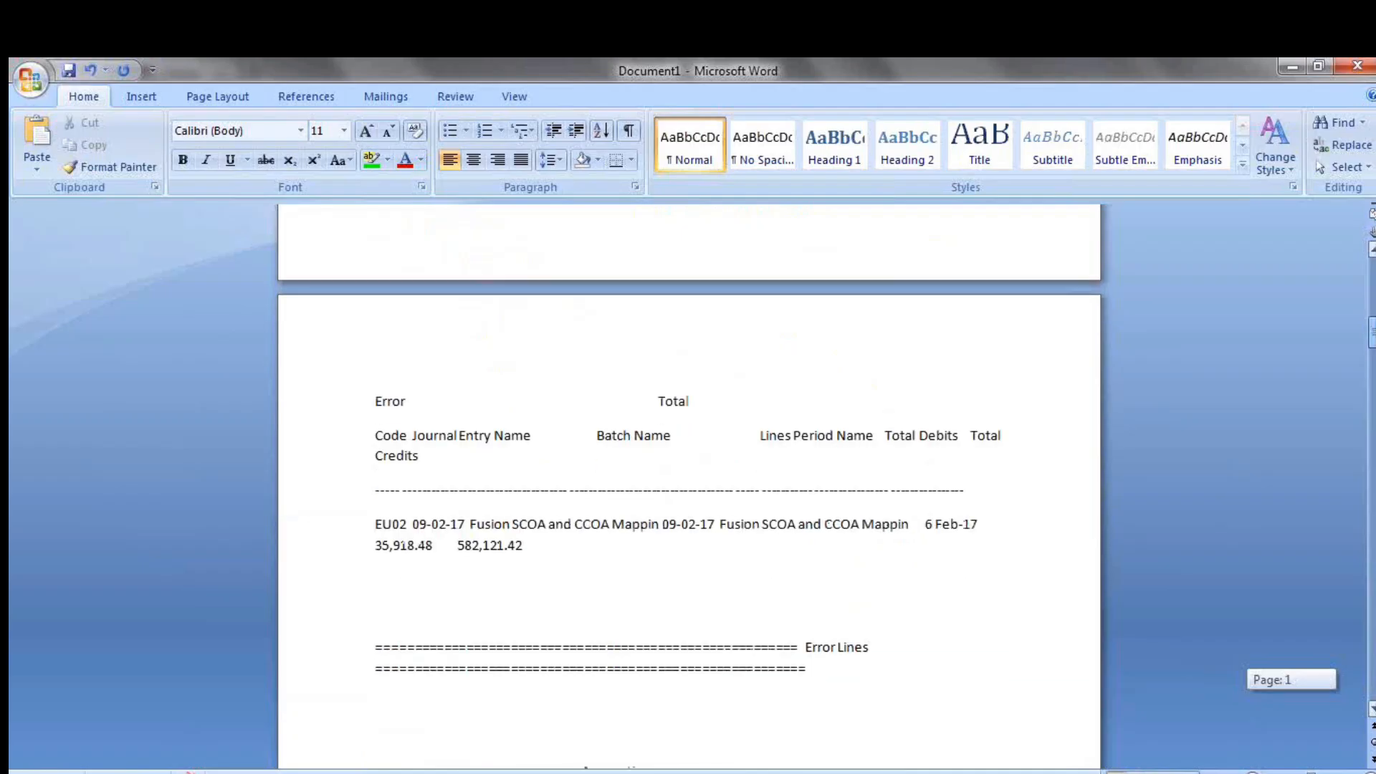
left_click_drag(1372, 336, 1372, 346)
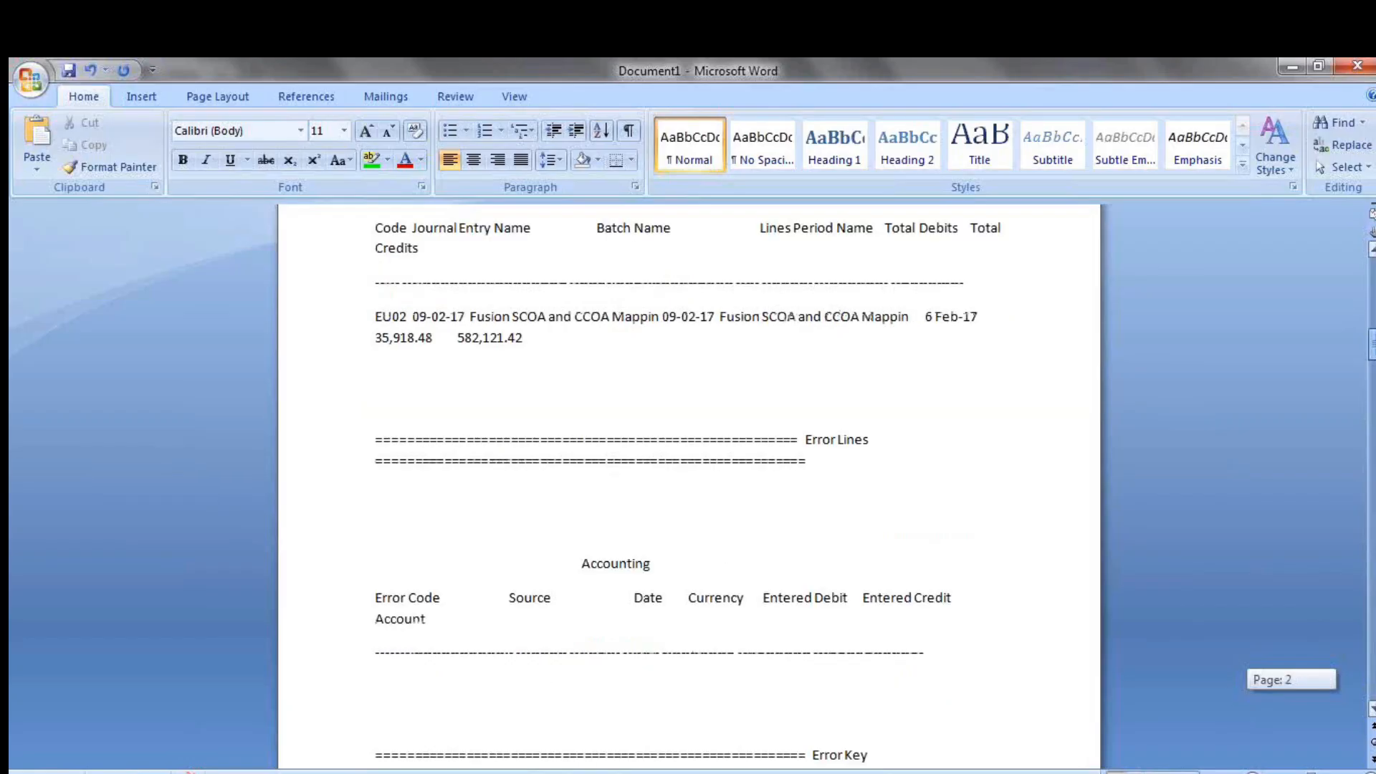
left_click_drag(1372, 346, 1371, 358)
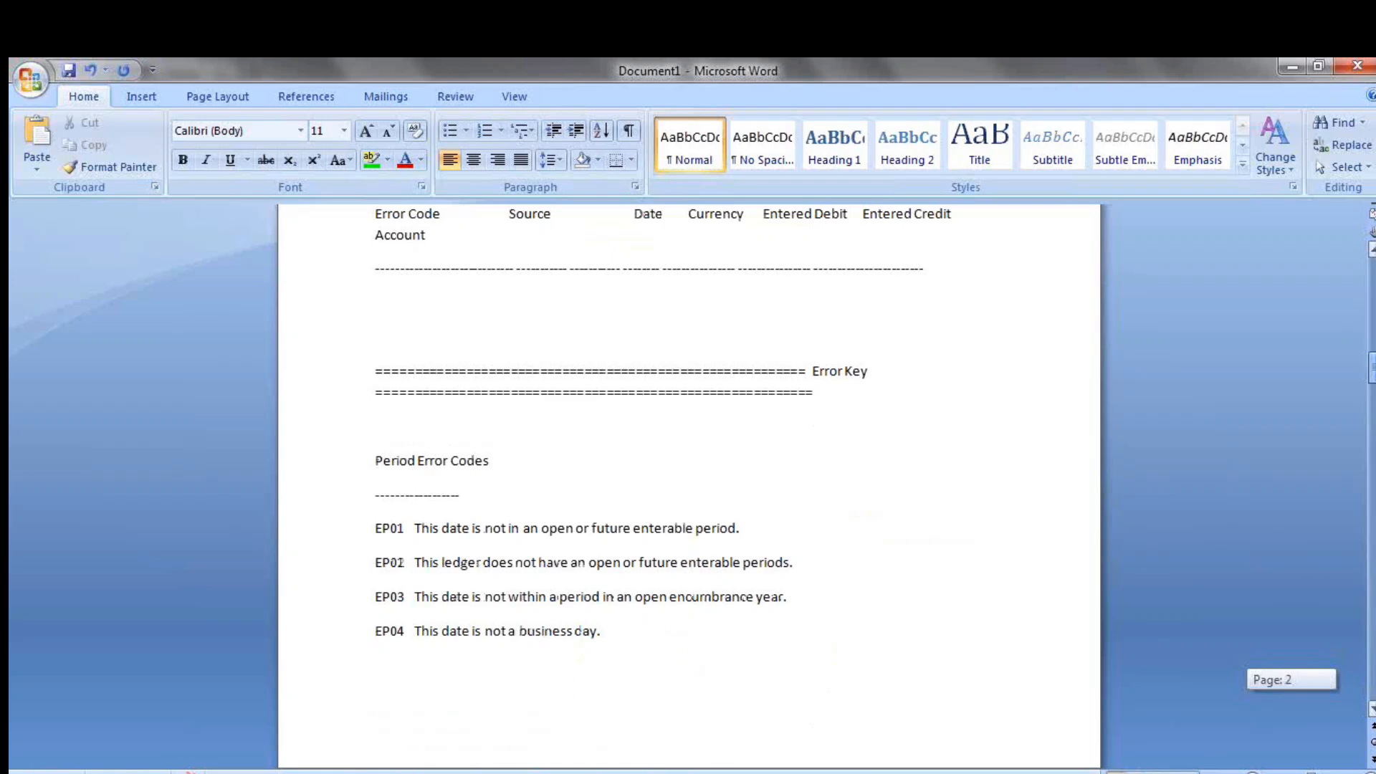
left_click_drag(1372, 358, 1371, 350)
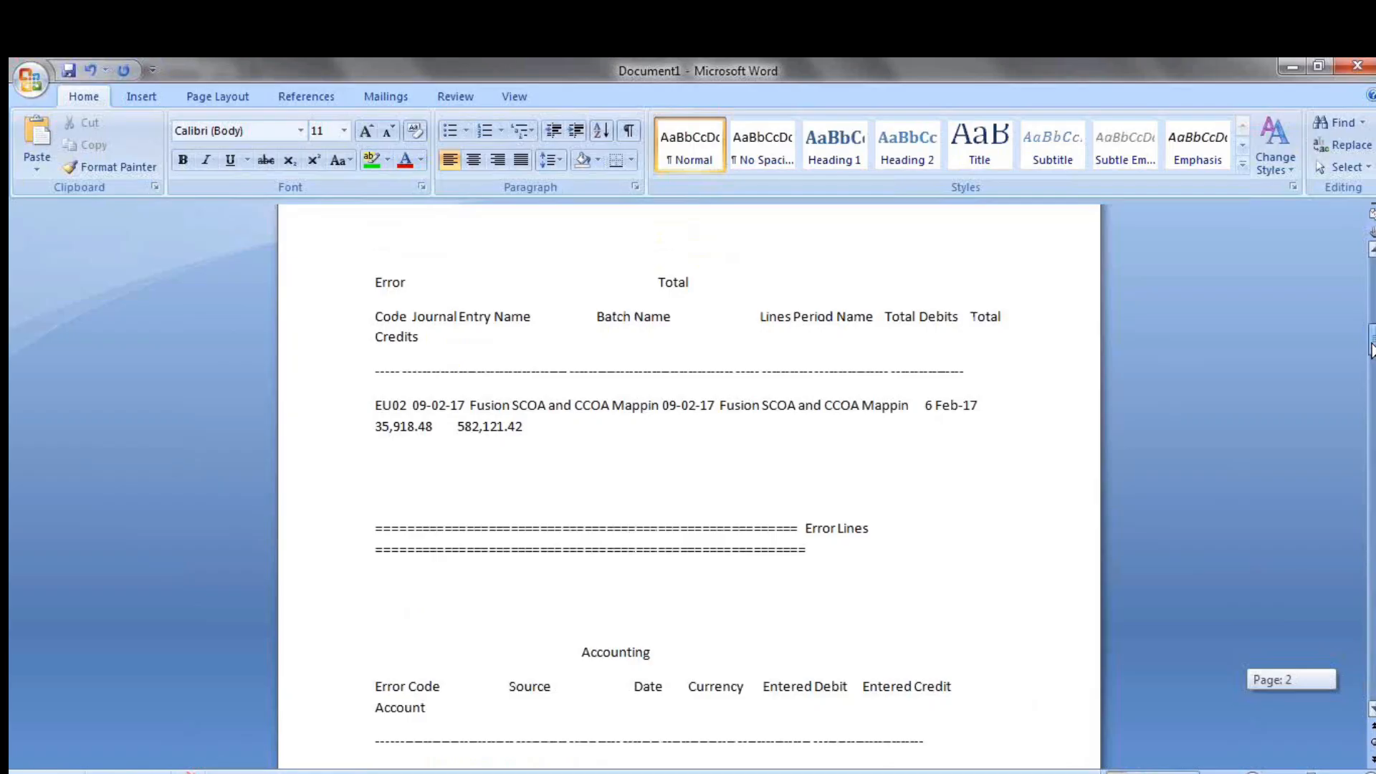
left_click_drag(1371, 350, 1372, 404)
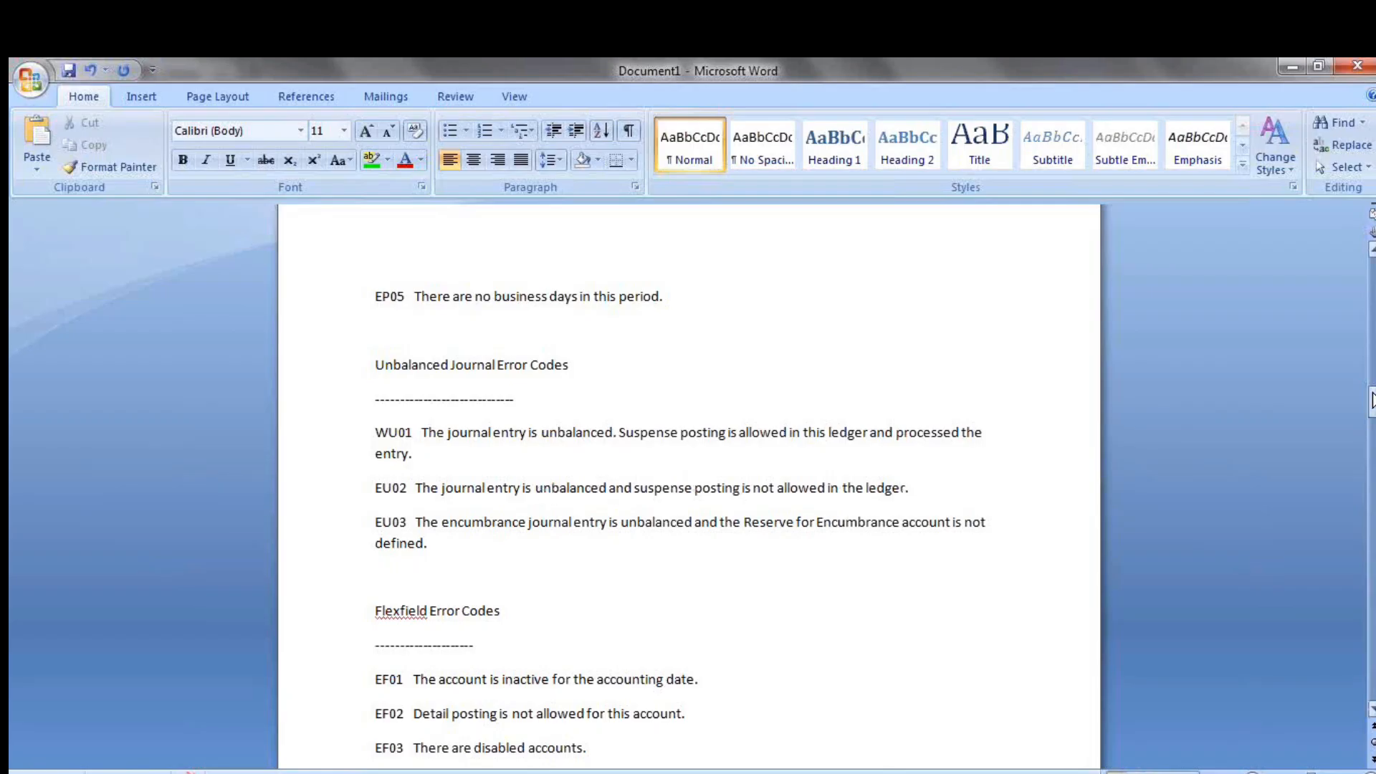
left_click_drag(1371, 399, 1371, 402)
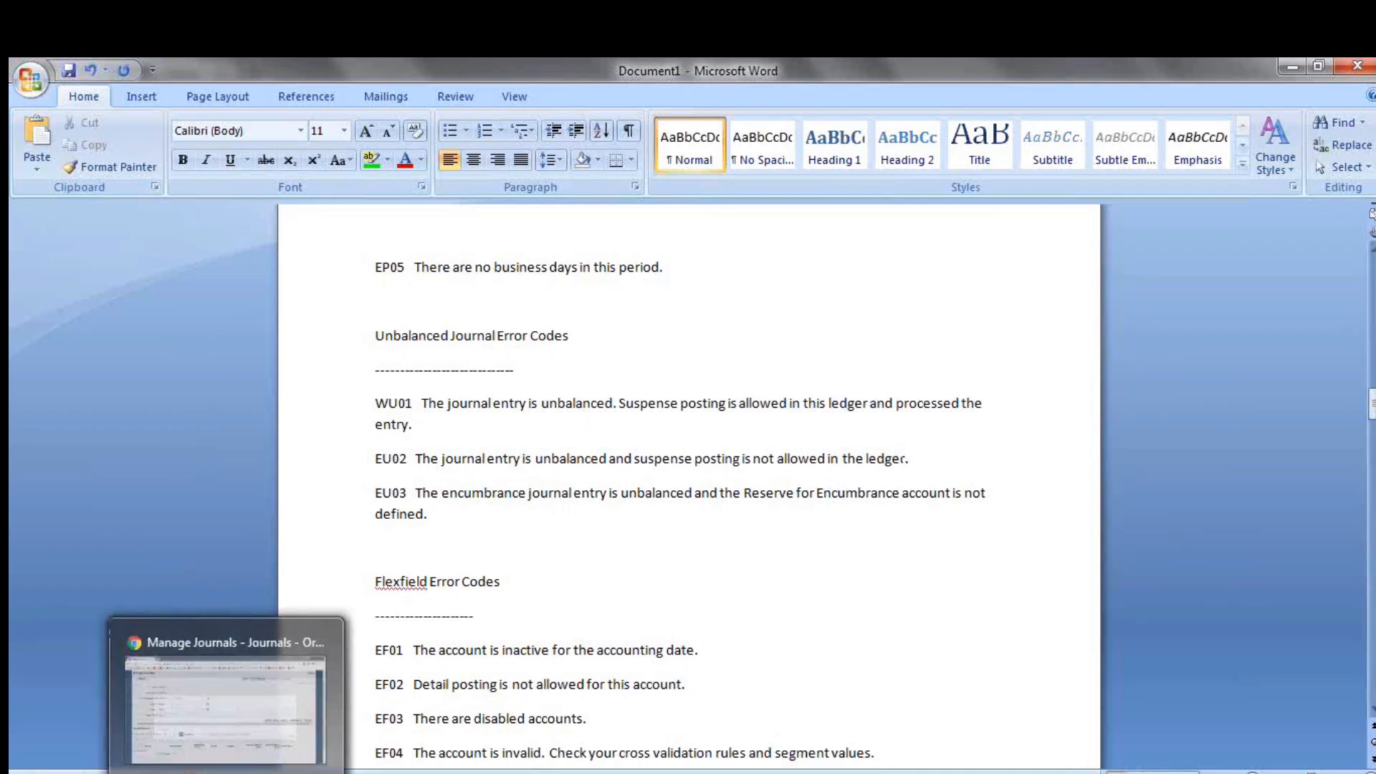
Switch back to the Scheduled Processes page in the browser and close the Attachments dialog of the import process
left_click(248, 709)
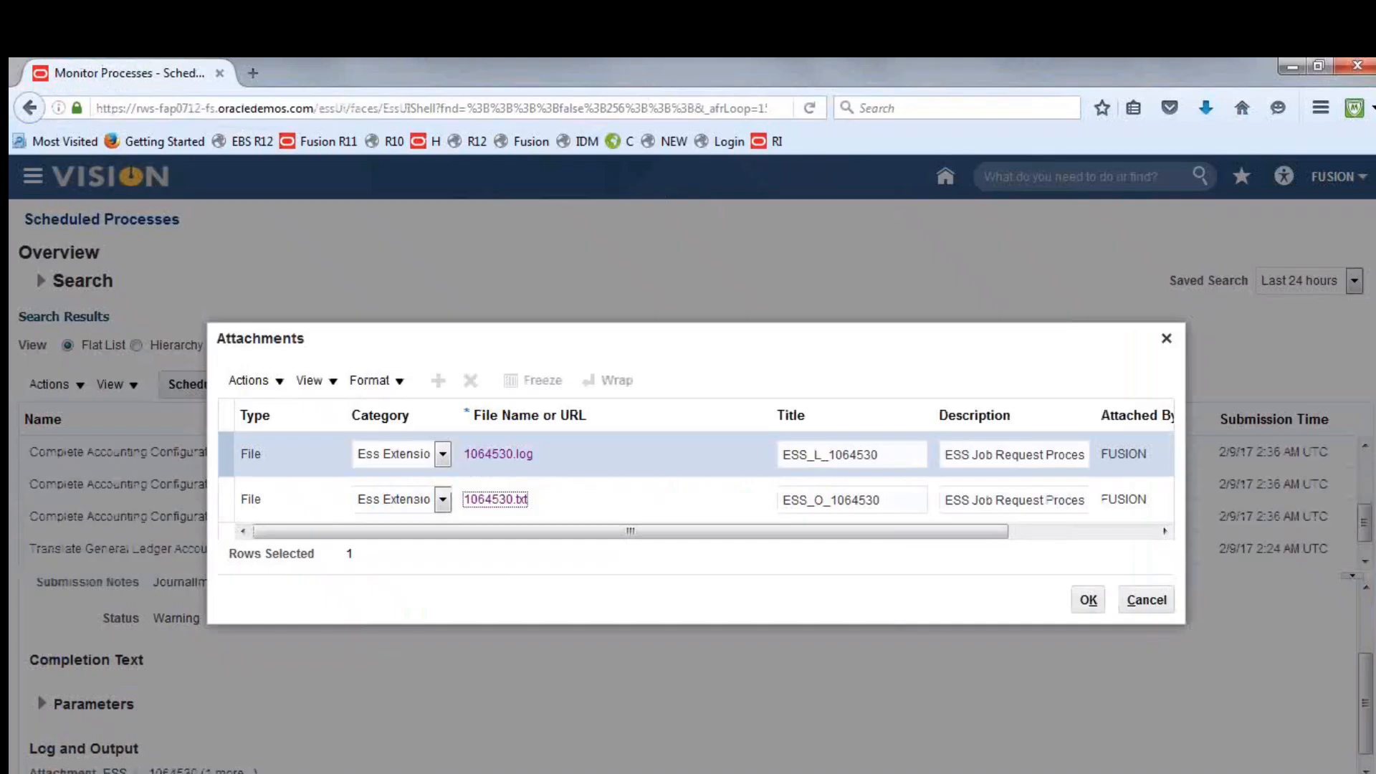
left_click(1170, 349)
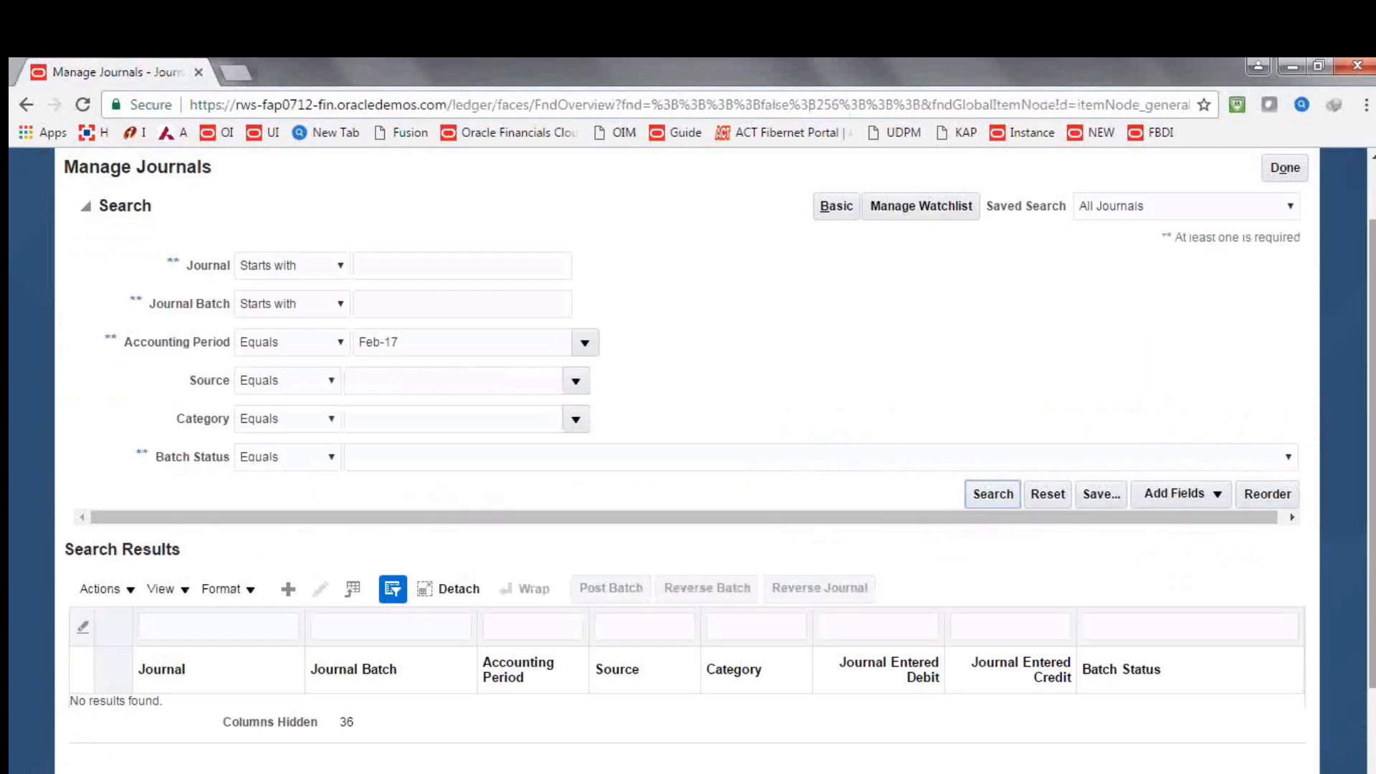
scroll(1292, 290, "up", 2)
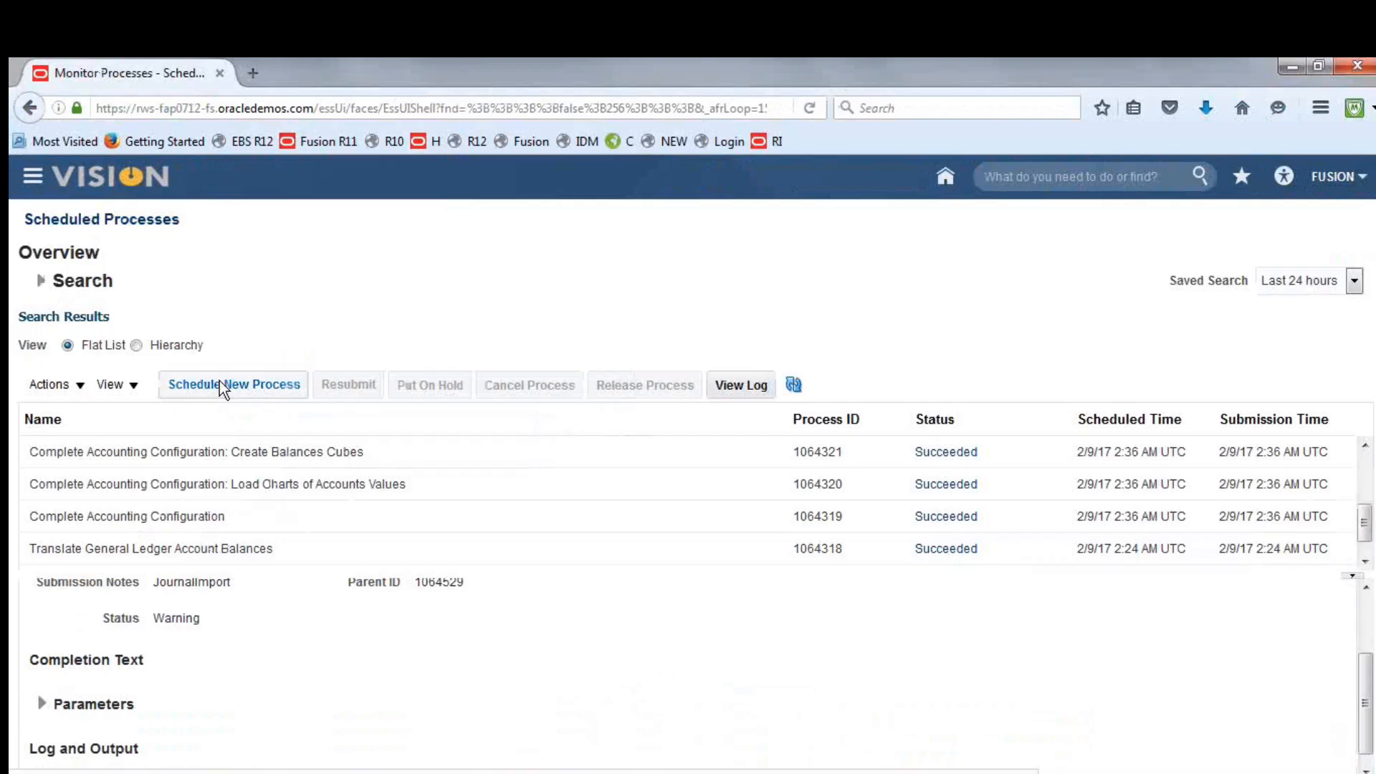
Go to Setup and Maintenance and open Fusion Implementation Project from the implementation projects
left_click(31, 176)
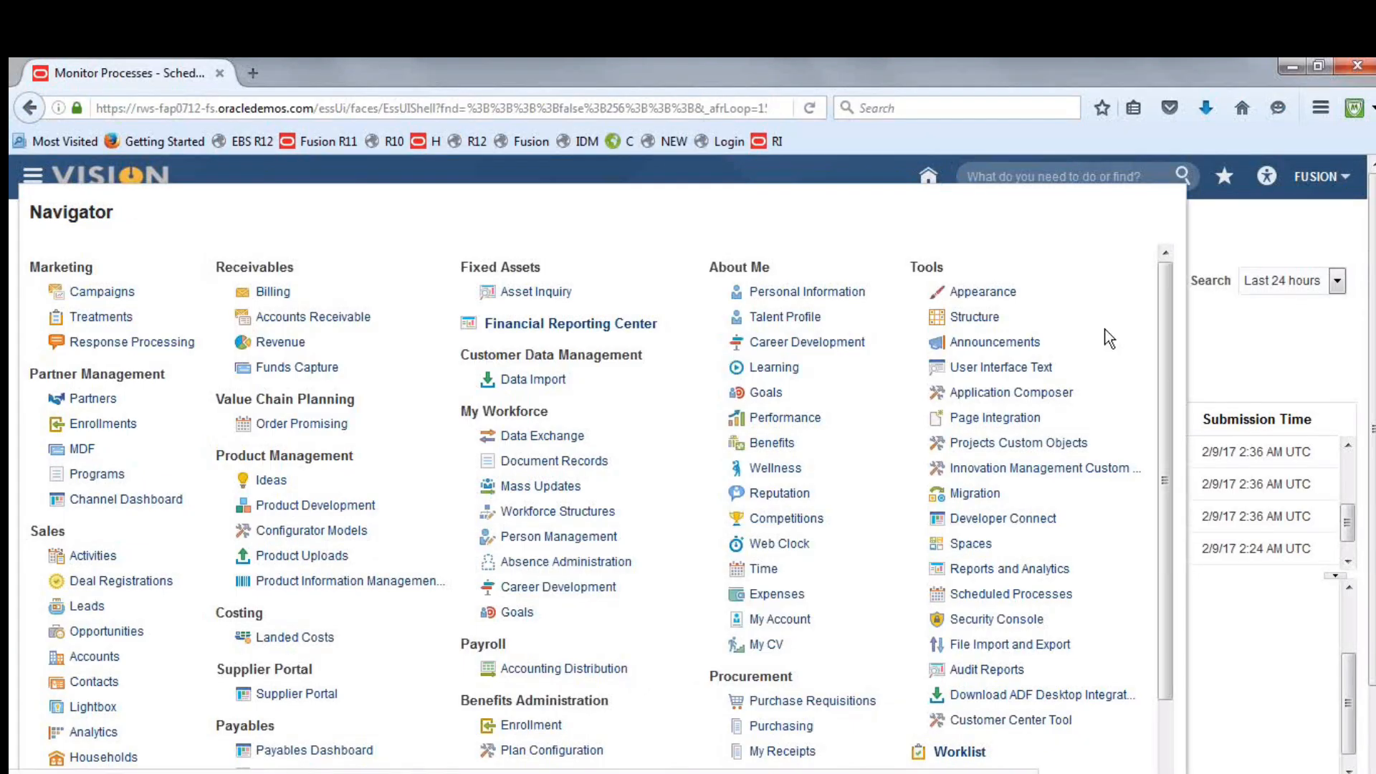
left_click(1278, 213)
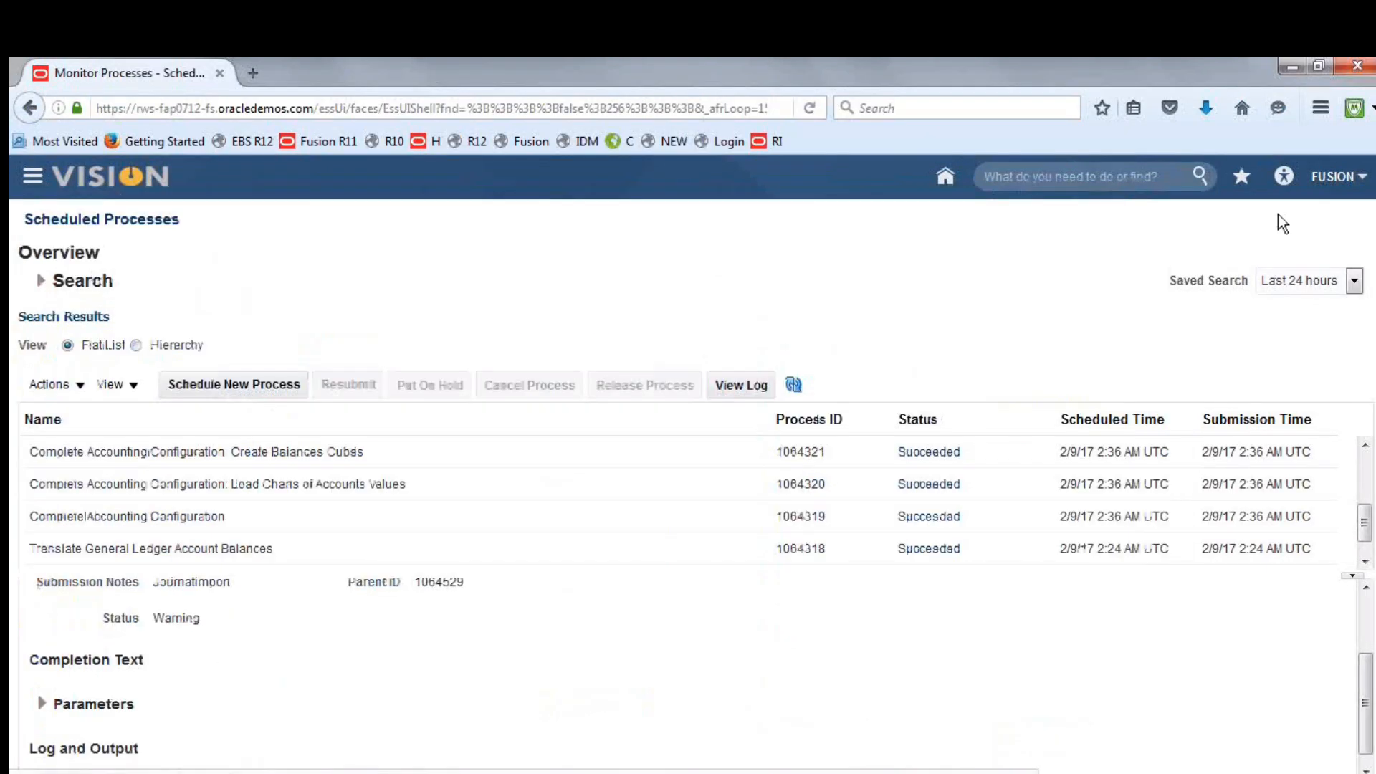
left_click(1327, 177)
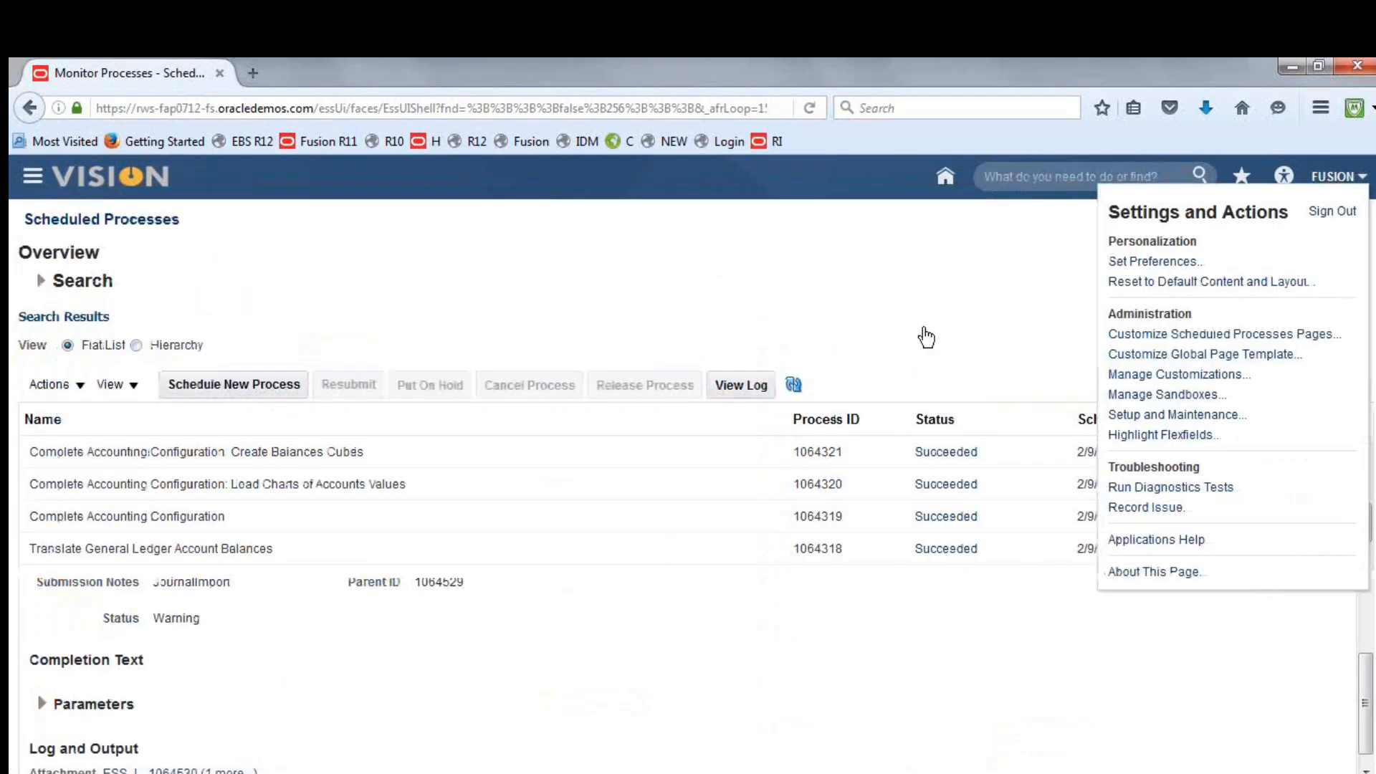
left_click(1179, 418)
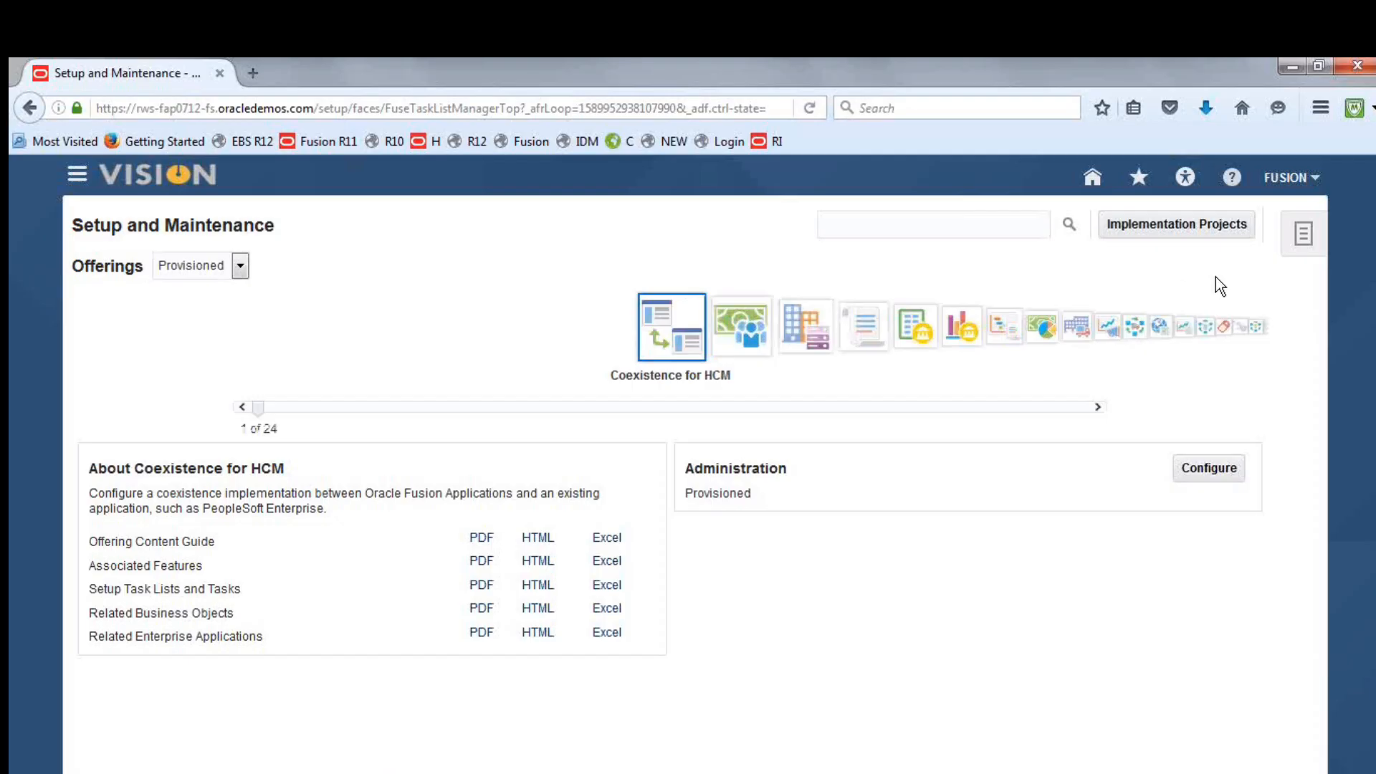
left_click(1178, 223)
left_click(1178, 223)
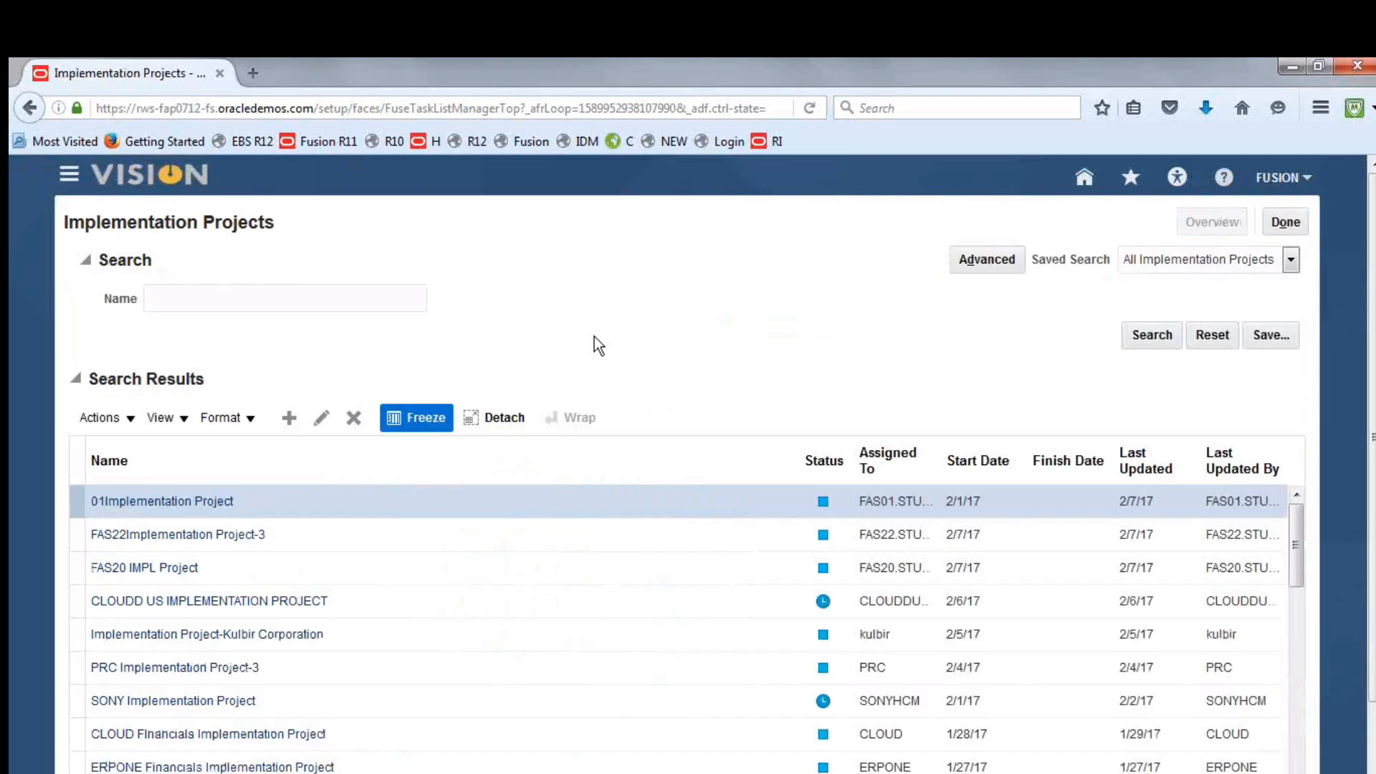
left_click(104, 406)
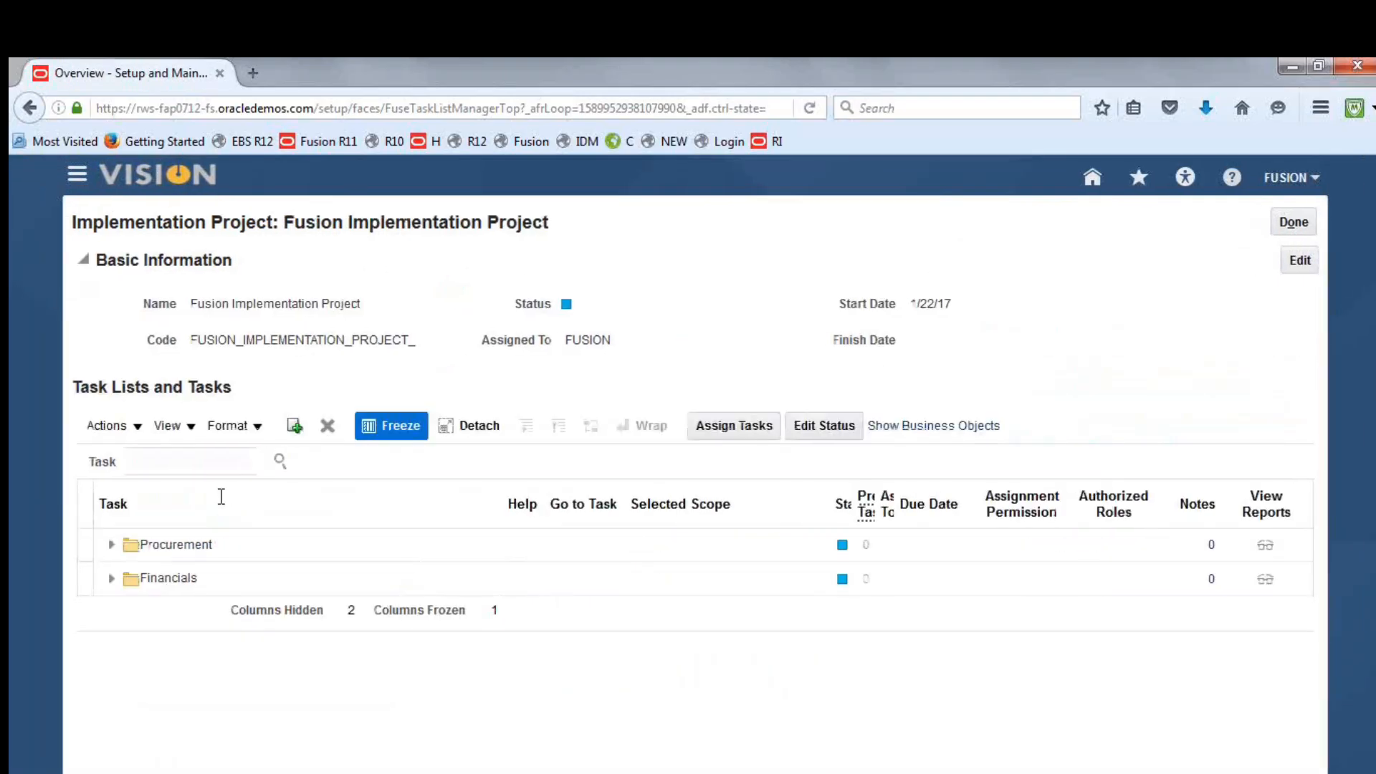
Search the project tasks for Primary Ledger, open Manage Primary Ledgers under Financials, view the ledger list and return to the project
left_click(214, 463)
type("Primary Ledger")
key("Return")
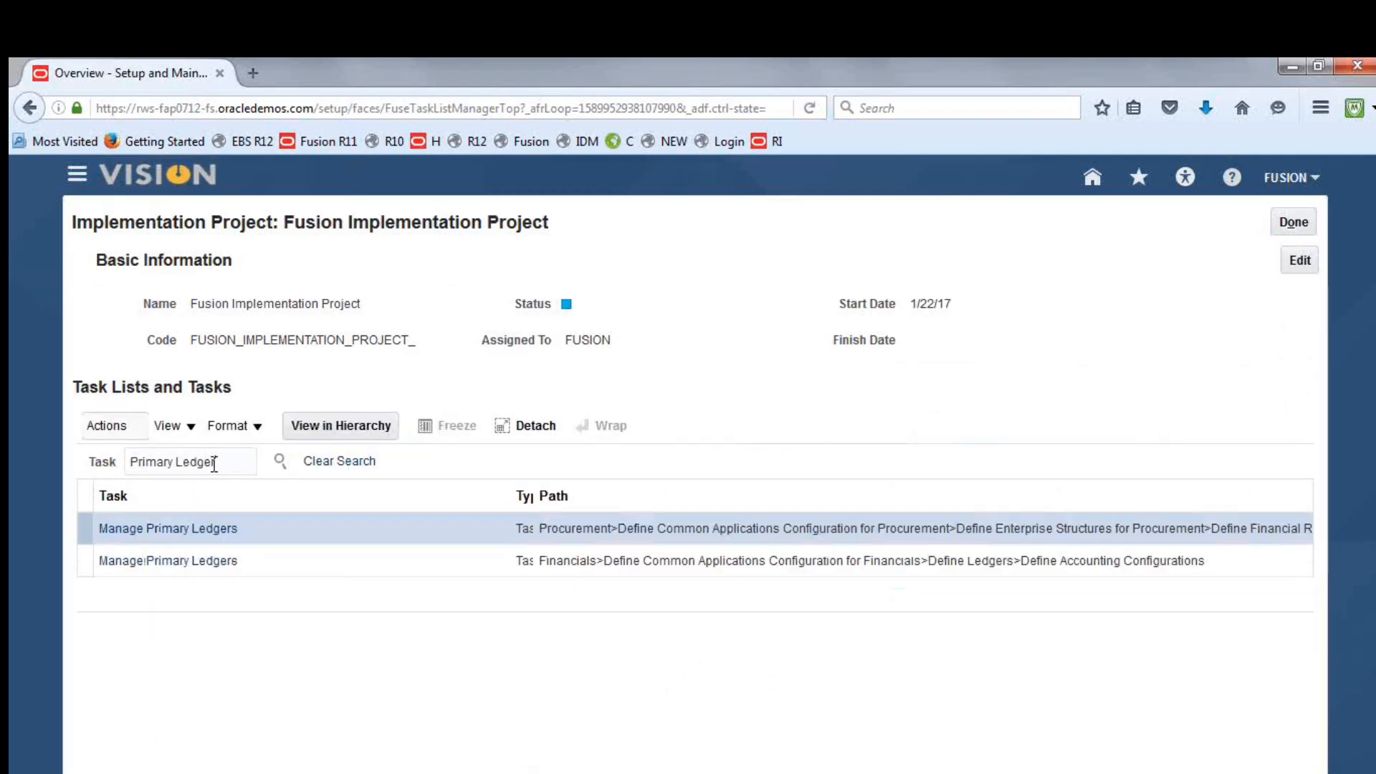
left_click(191, 562)
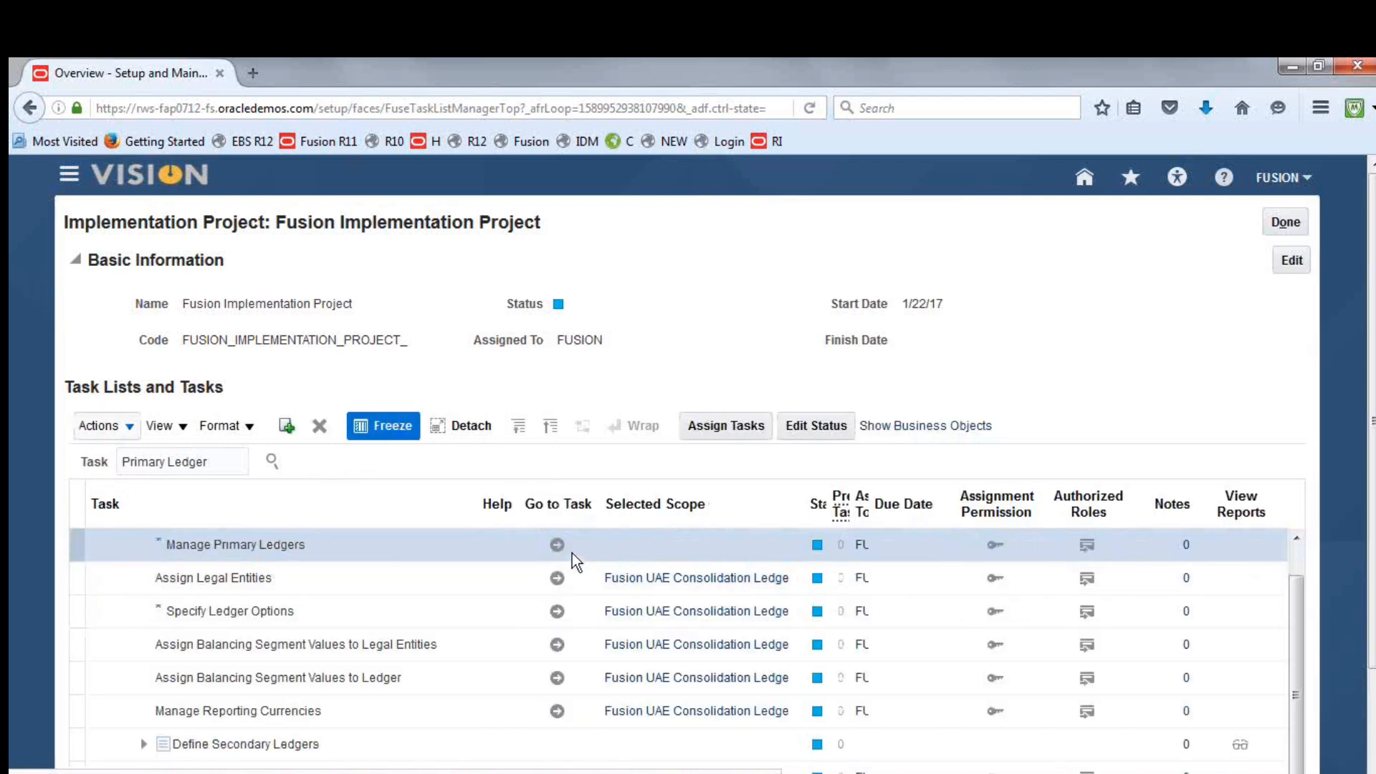
left_click(557, 546)
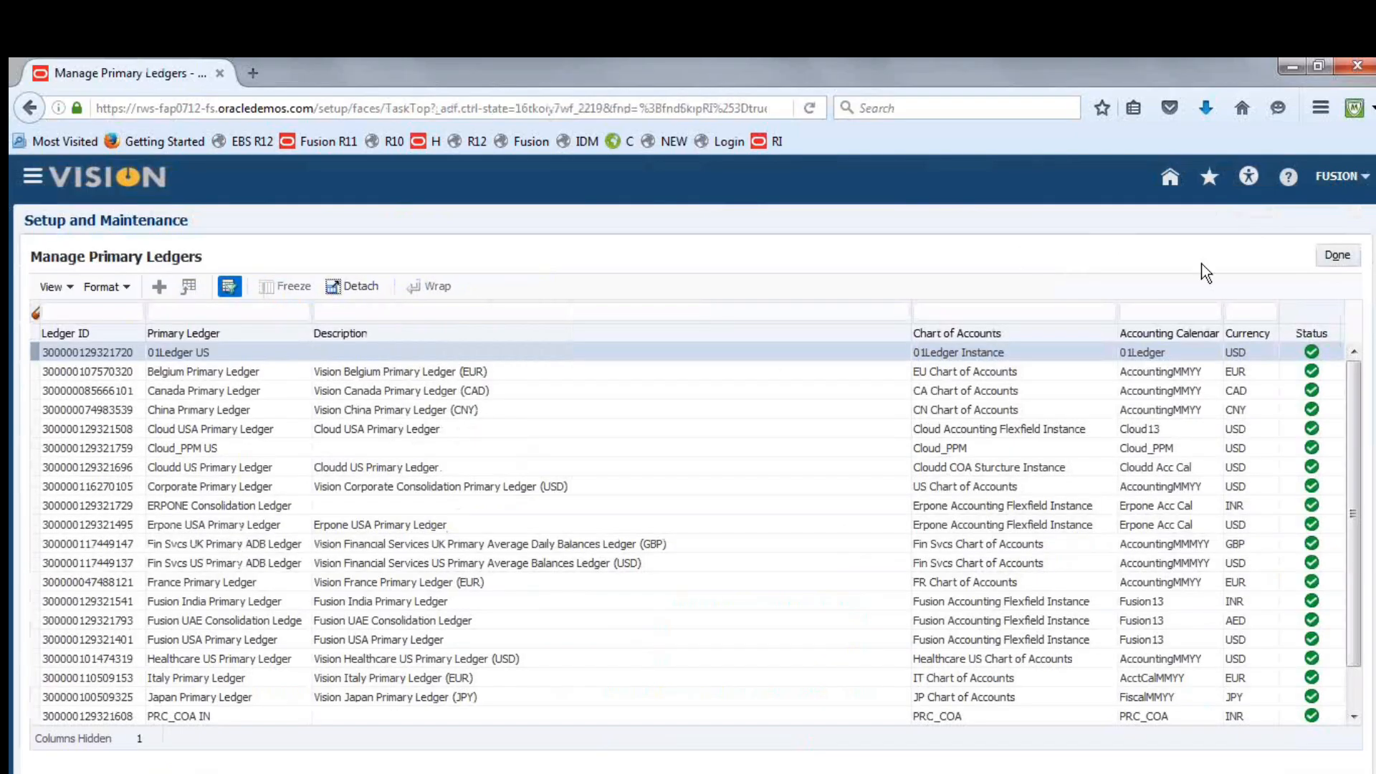
left_click(1350, 255)
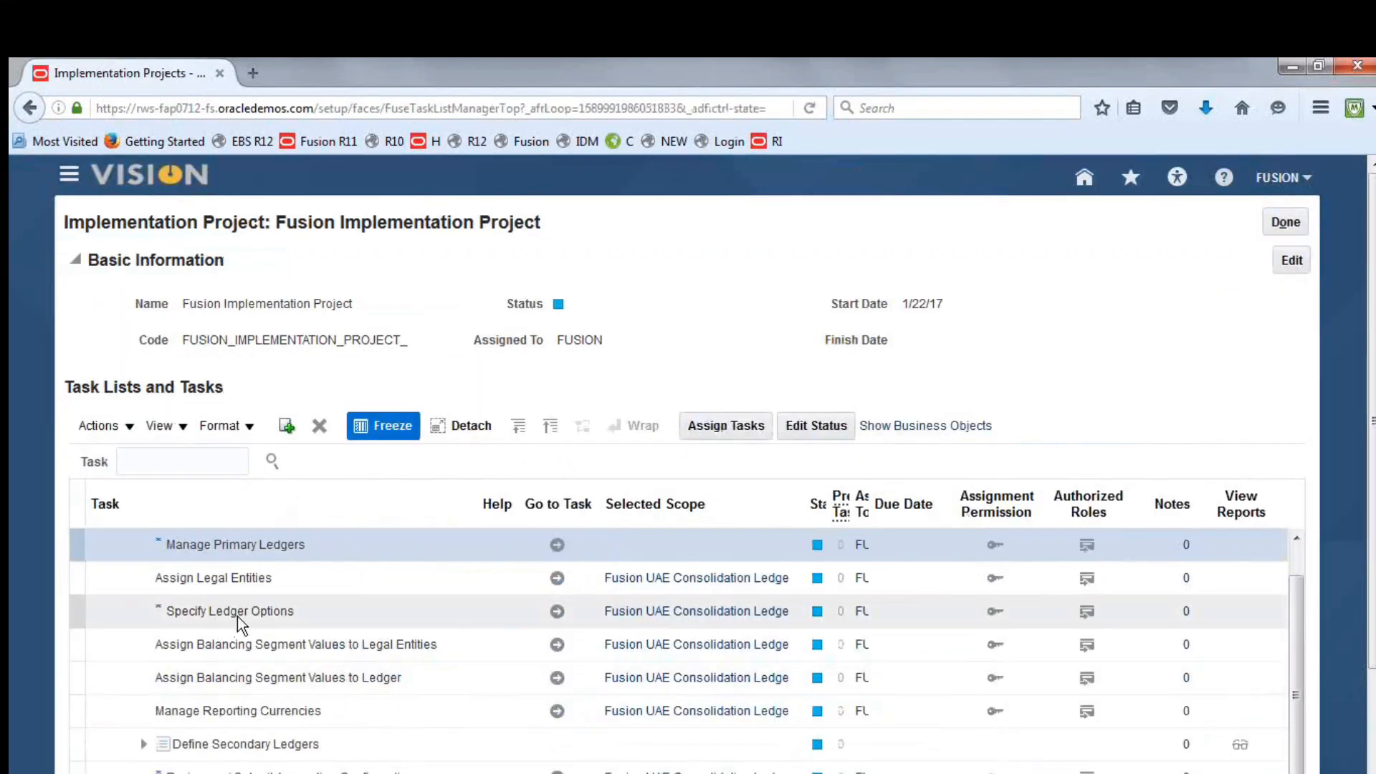
Open the Specify Ledger Options task for Fusion UAE Consolidation Ledge and go to its Journal Processing section
left_click(558, 613)
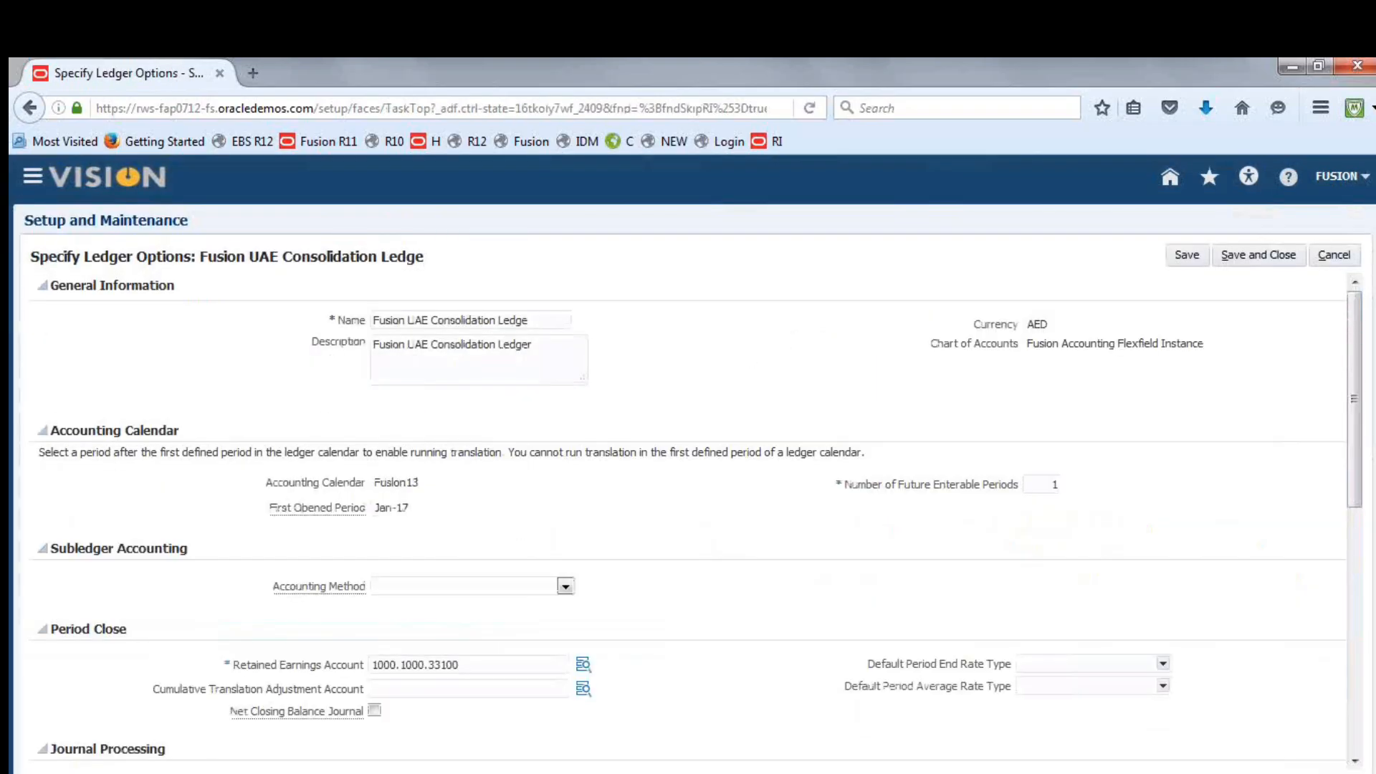
left_click_drag(1357, 324, 1361, 392)
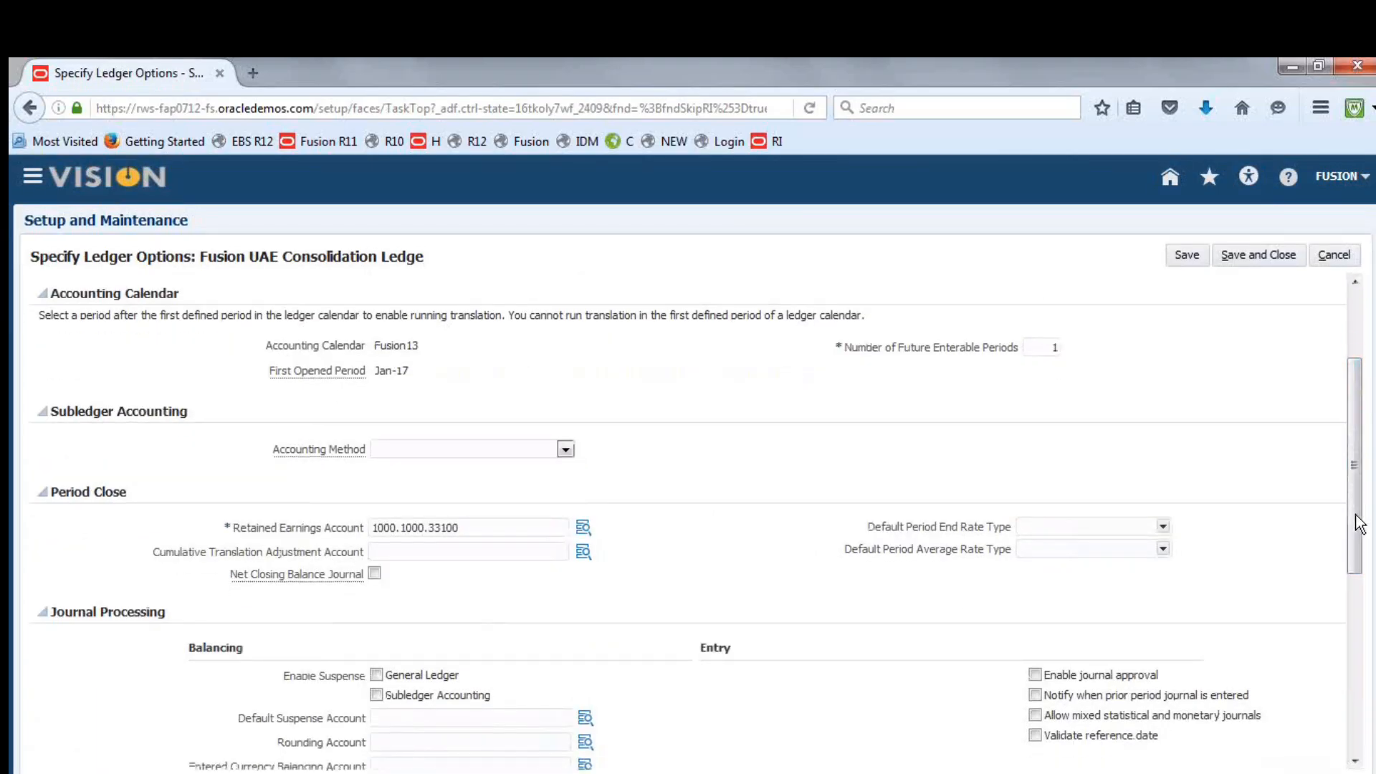
scroll(1356, 523, "down", 3)
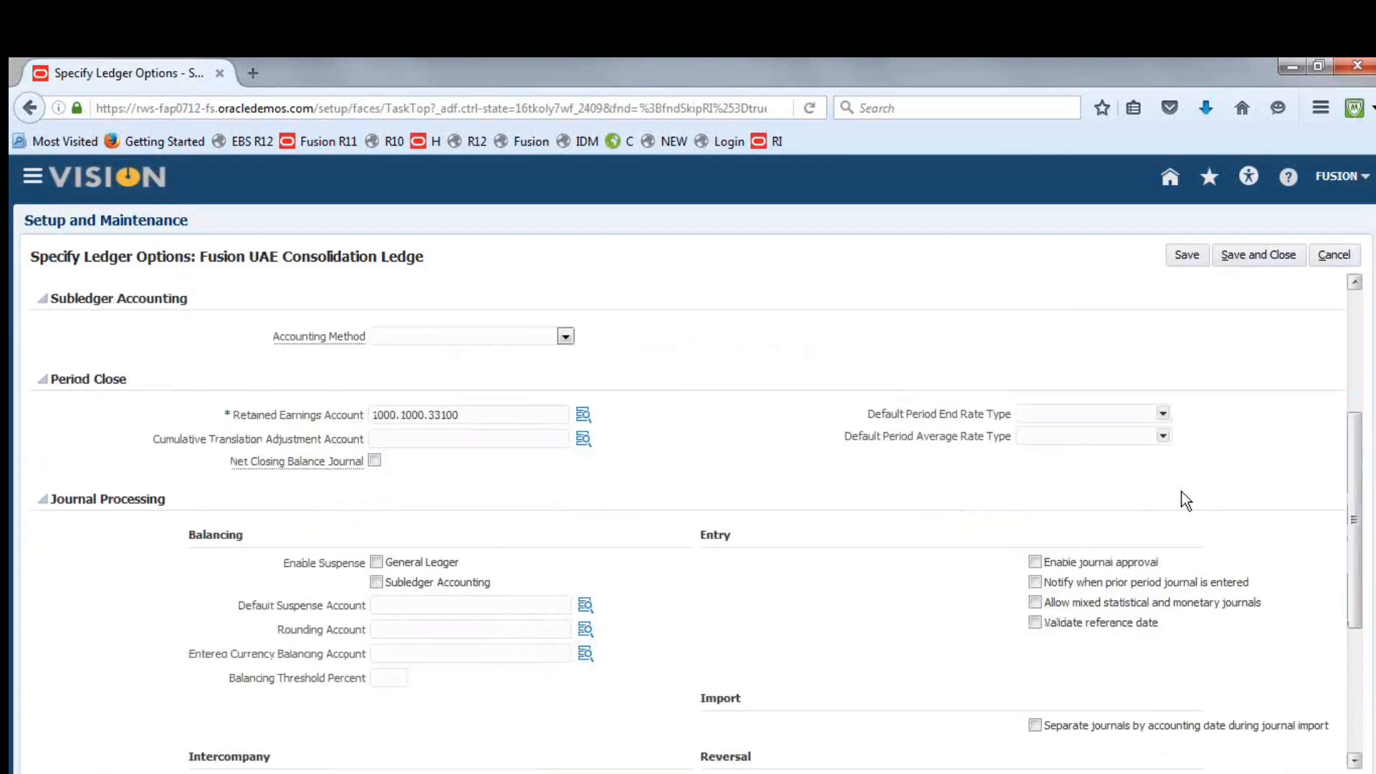
Start defining the Default Suspense Account with company 1000 and department 1000
left_click(585, 606)
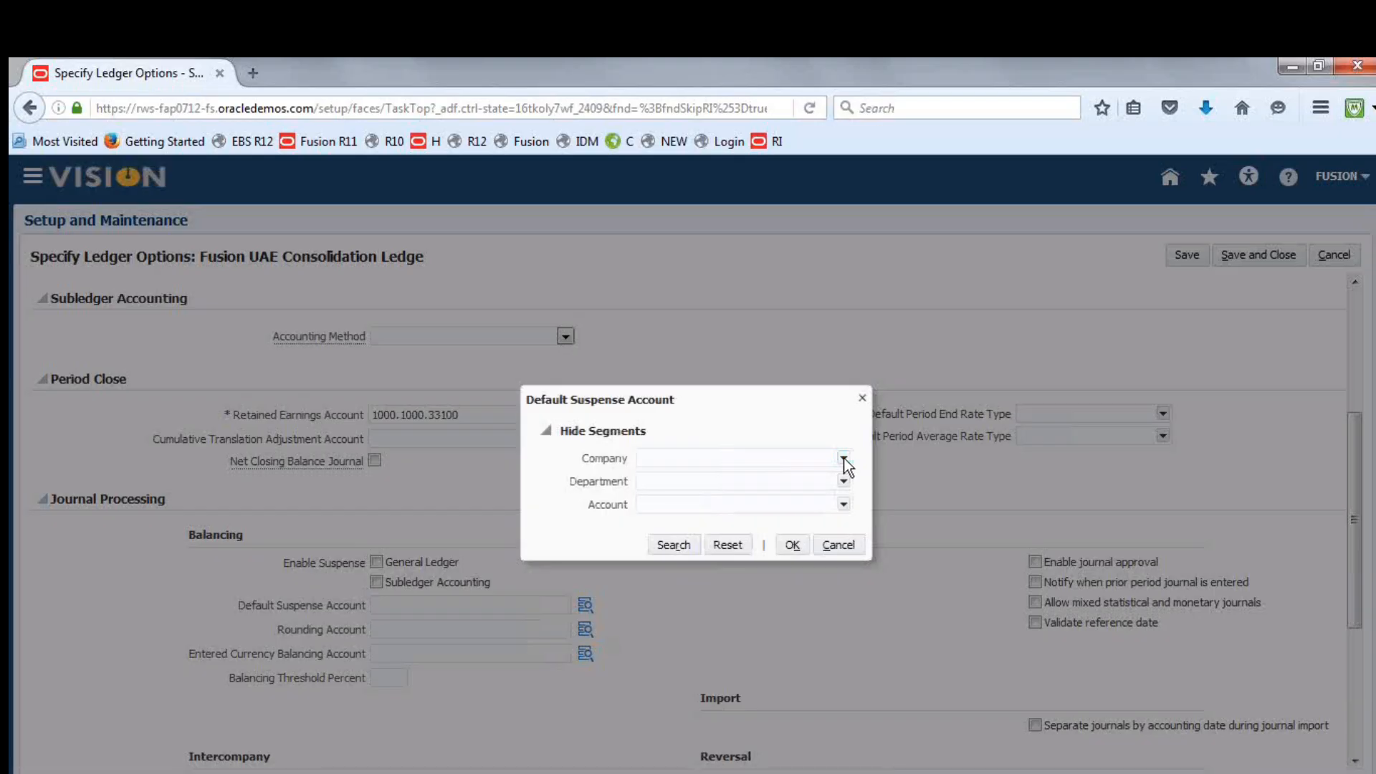
left_click(844, 459)
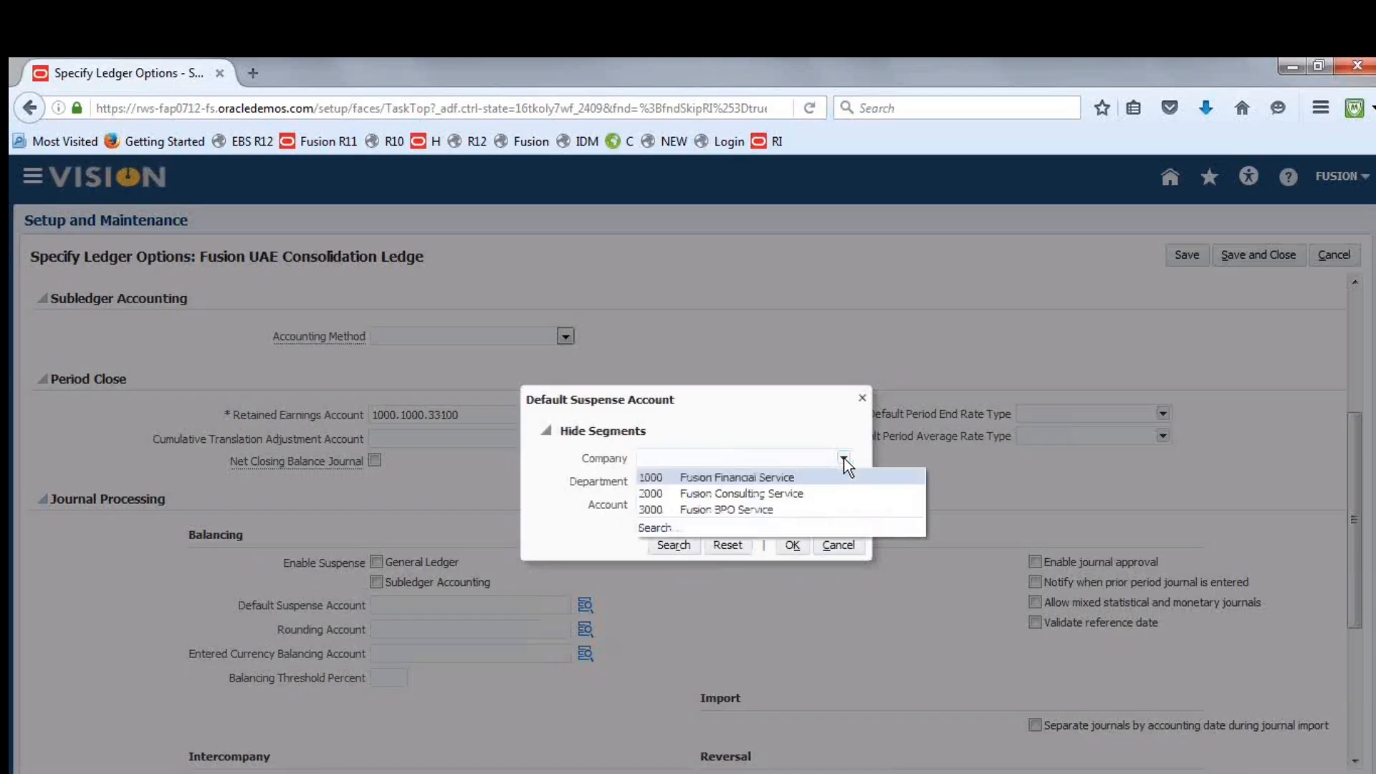
left_click(844, 459)
type("1000")
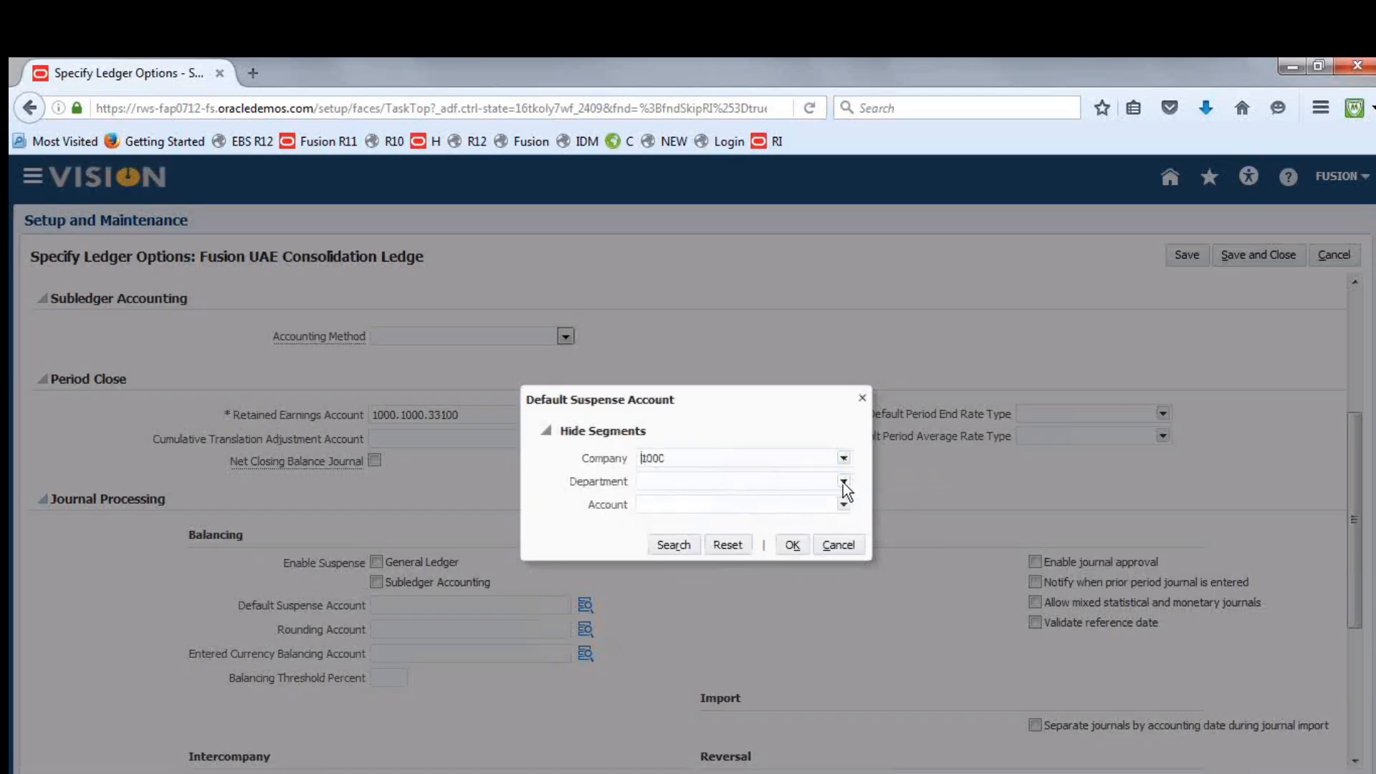
left_click(843, 480)
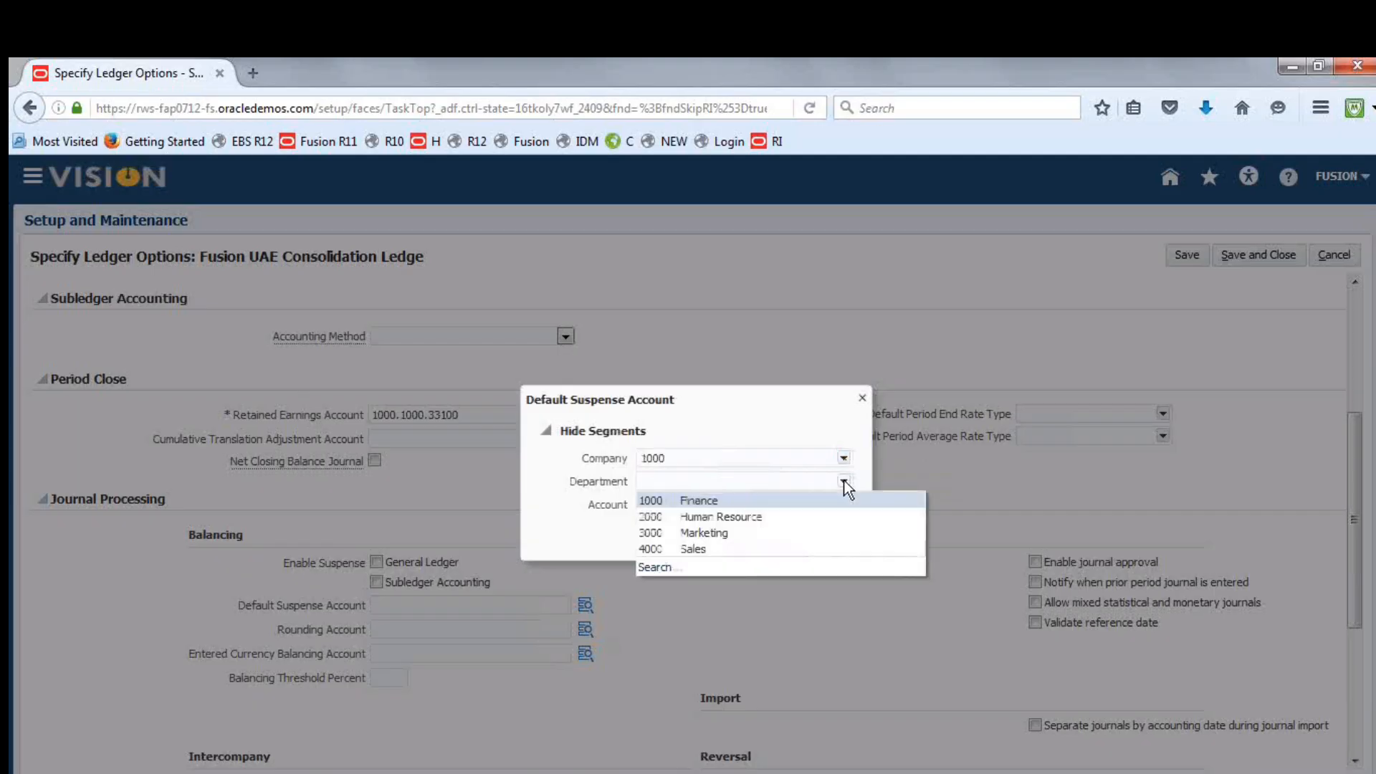
left_click(776, 482)
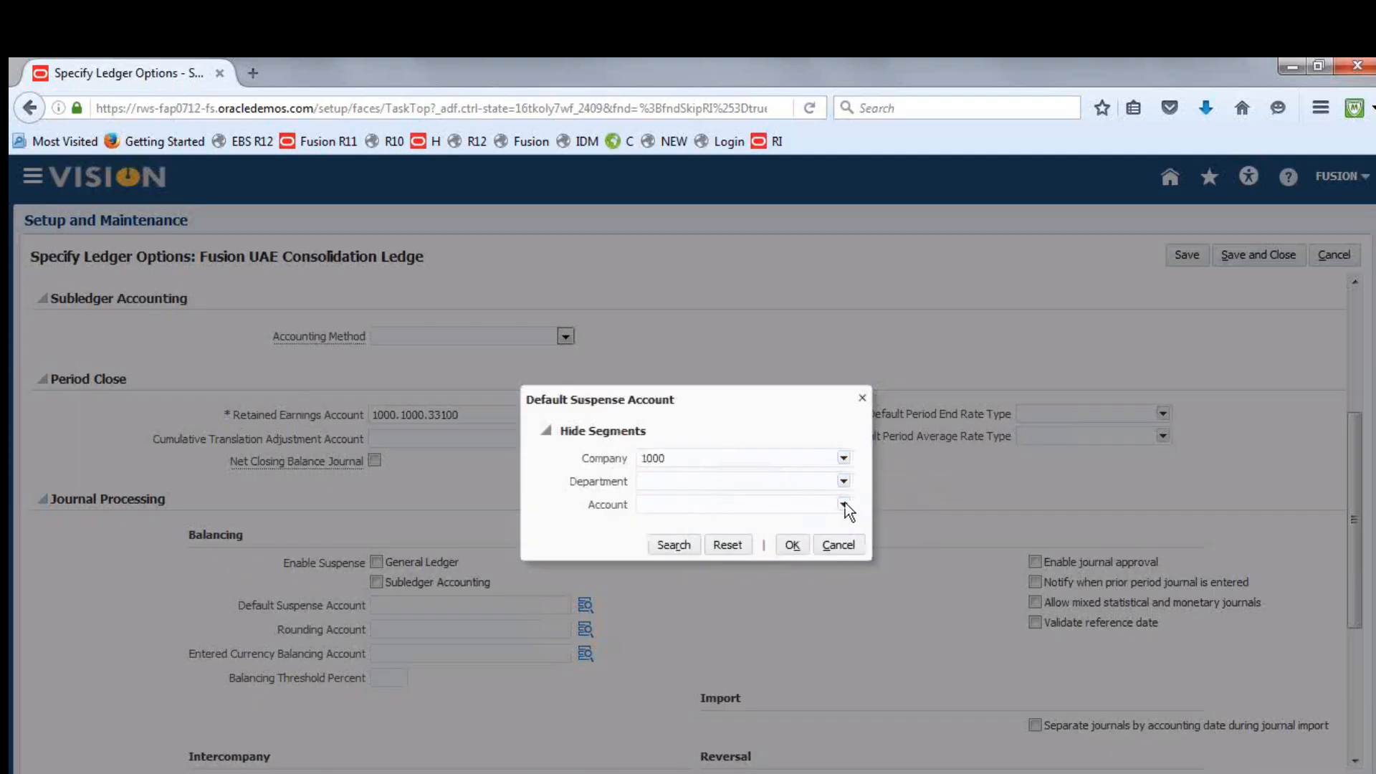
type("1000")
Search the account segment by the description Suspense, select 29900 Suspense BS and accept the Default Suspense Account combination
left_click(844, 505)
left_click(677, 691)
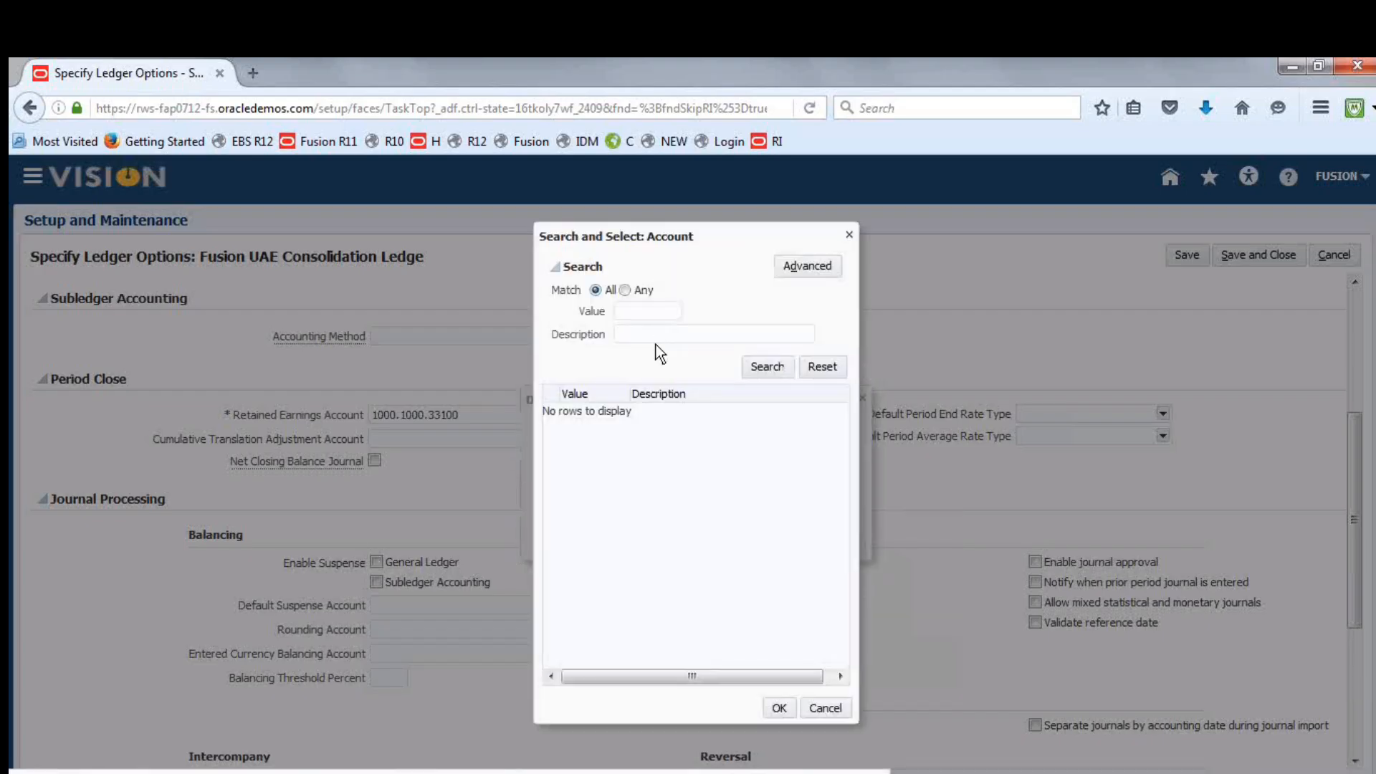
left_click(647, 334)
type("s")
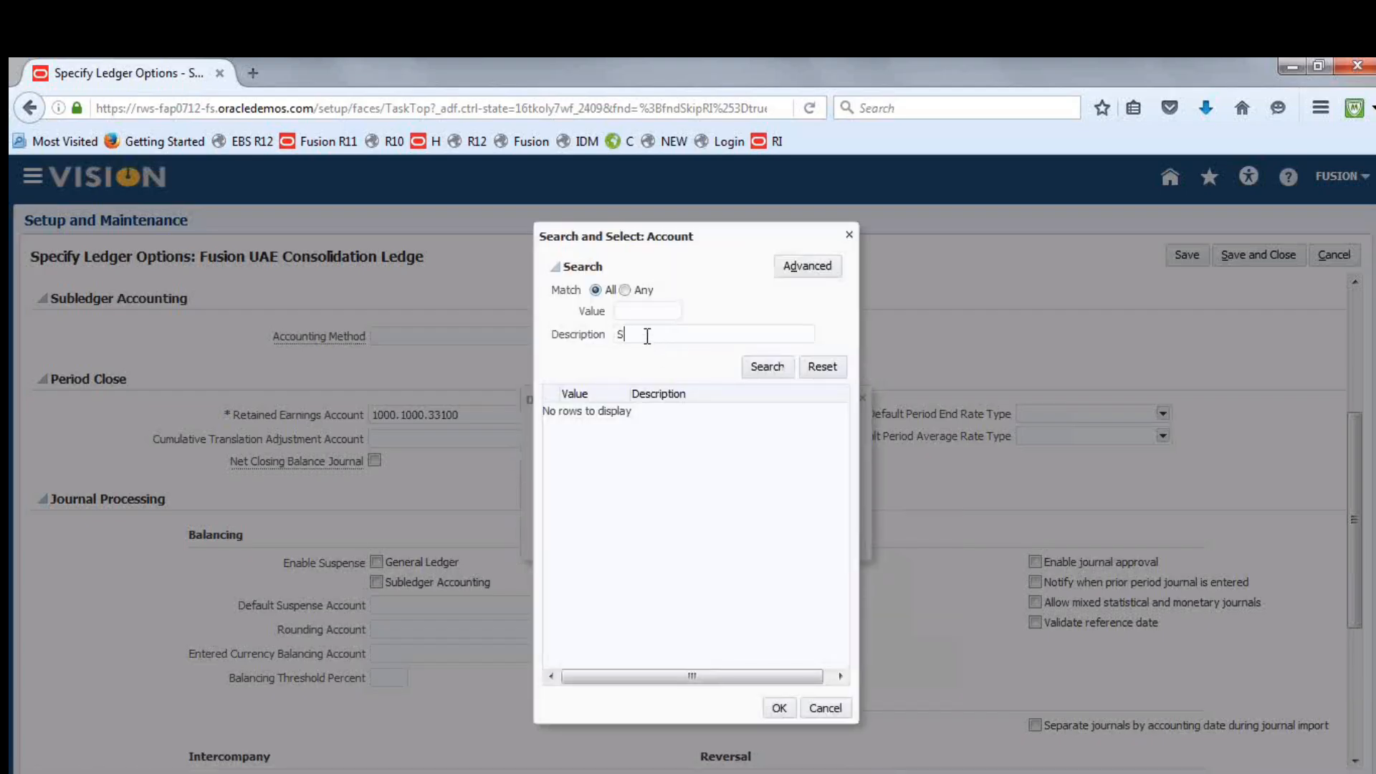
type("uspense")
left_click(766, 370)
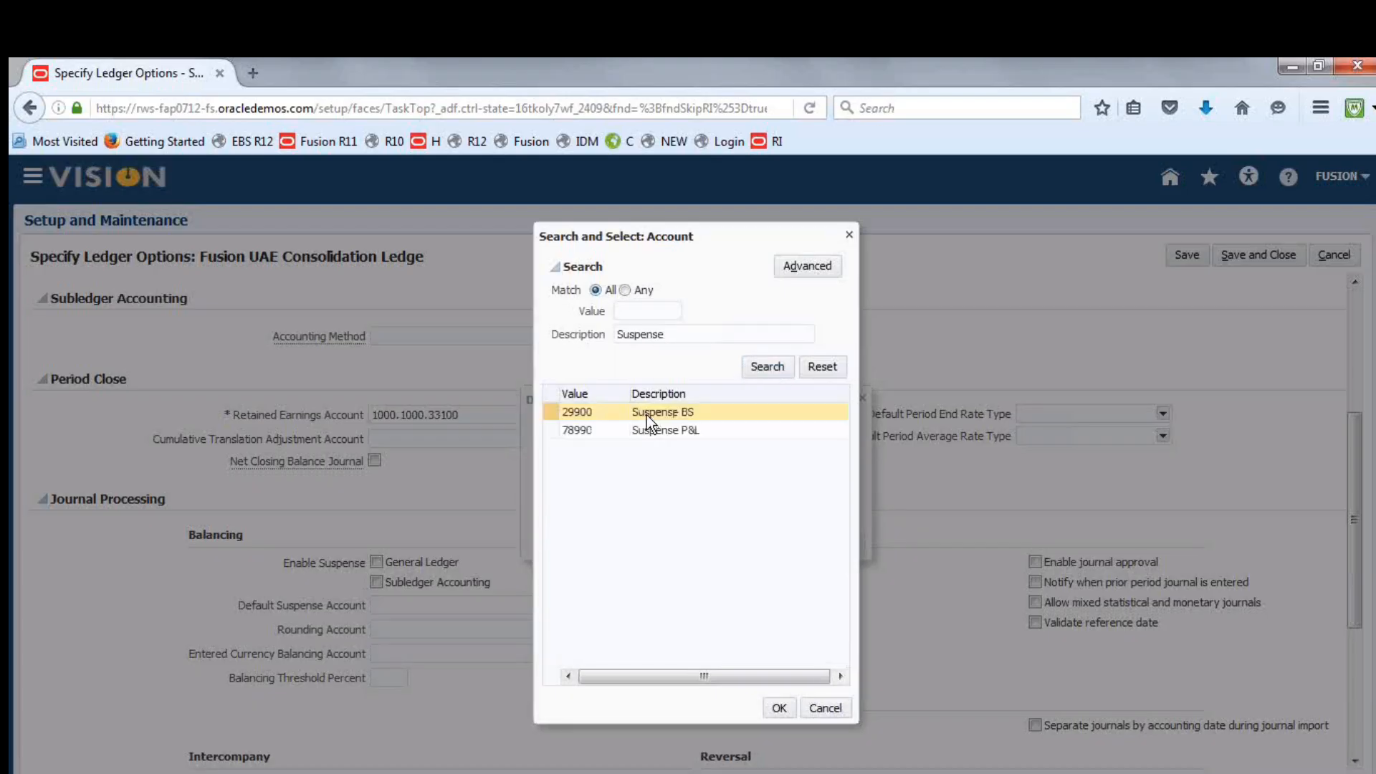
left_click(647, 429)
left_click(646, 412)
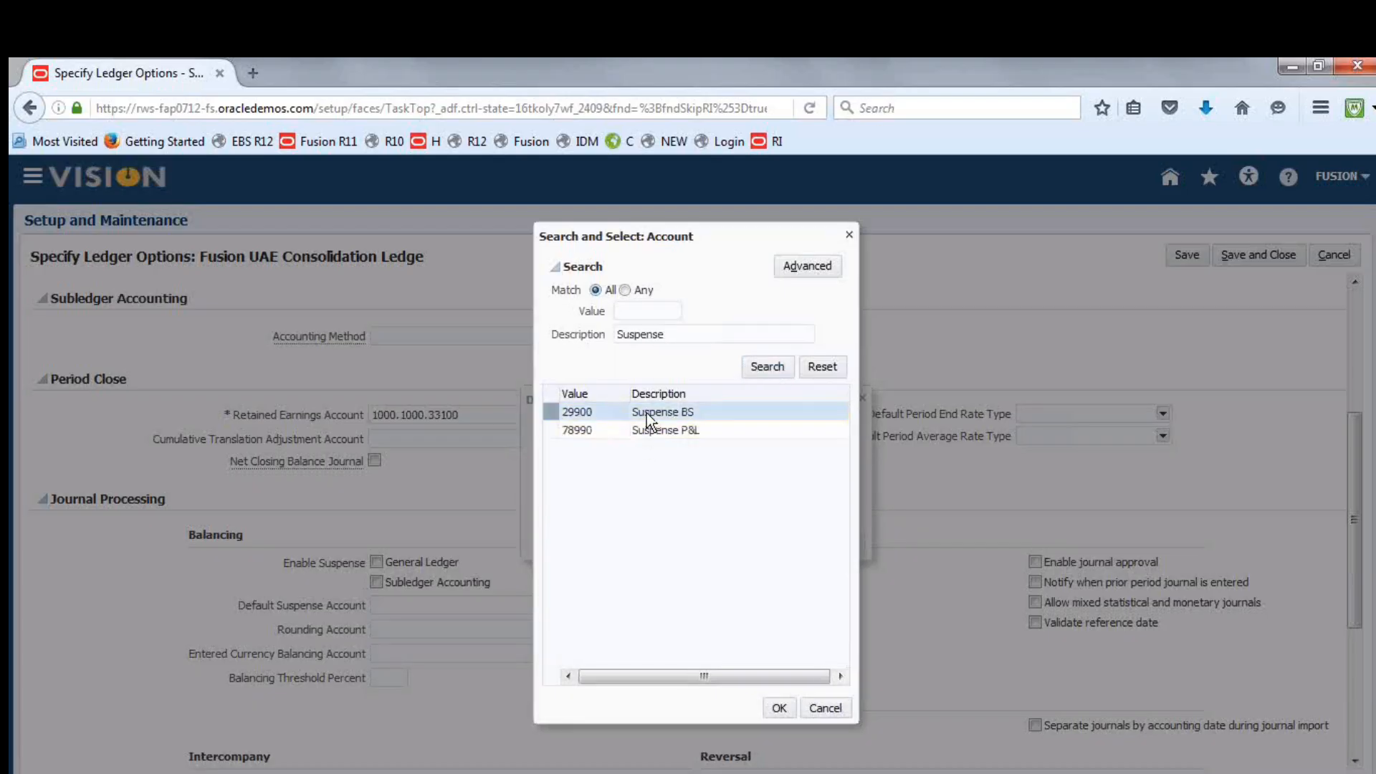
left_click(780, 709)
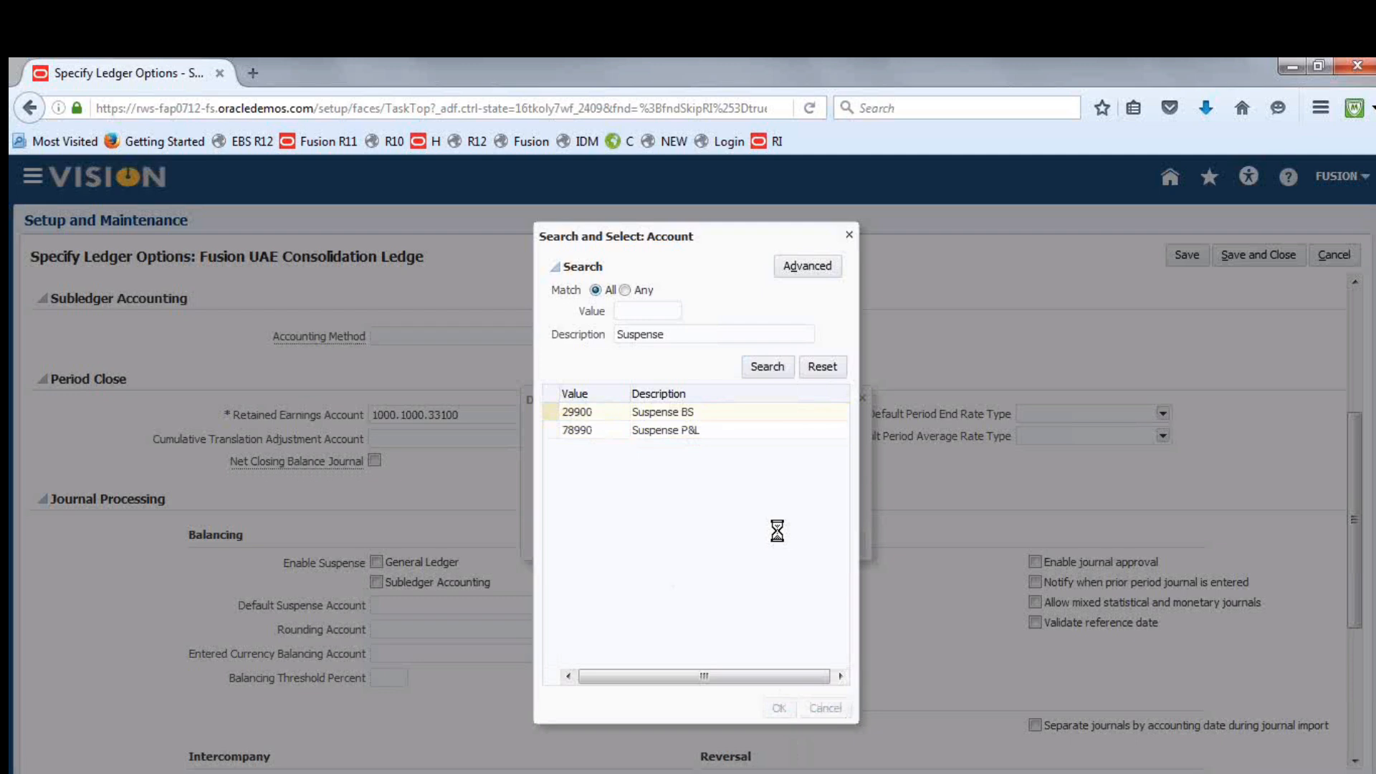
left_click(791, 543)
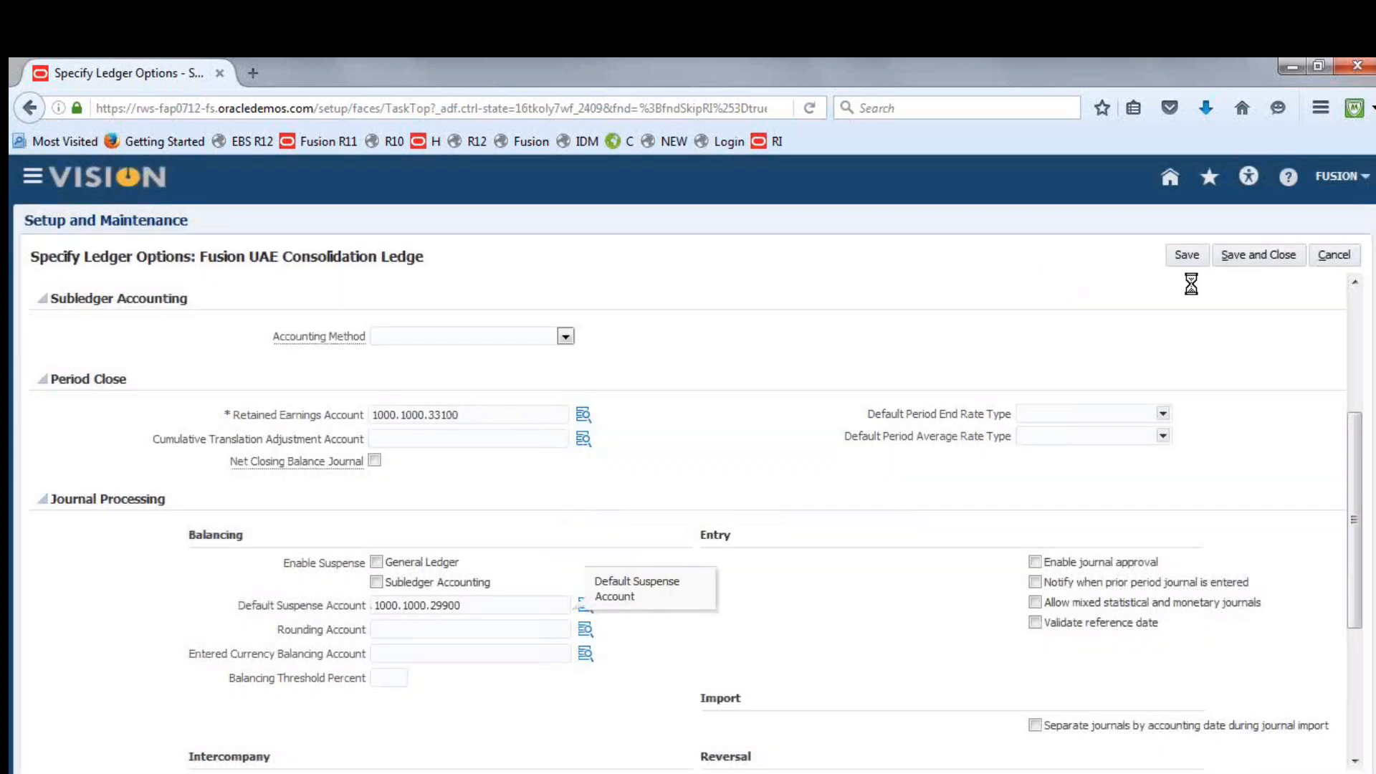
Save and close the ledger options, exit the implementation project and go to Scheduled Processes
left_click(1248, 256)
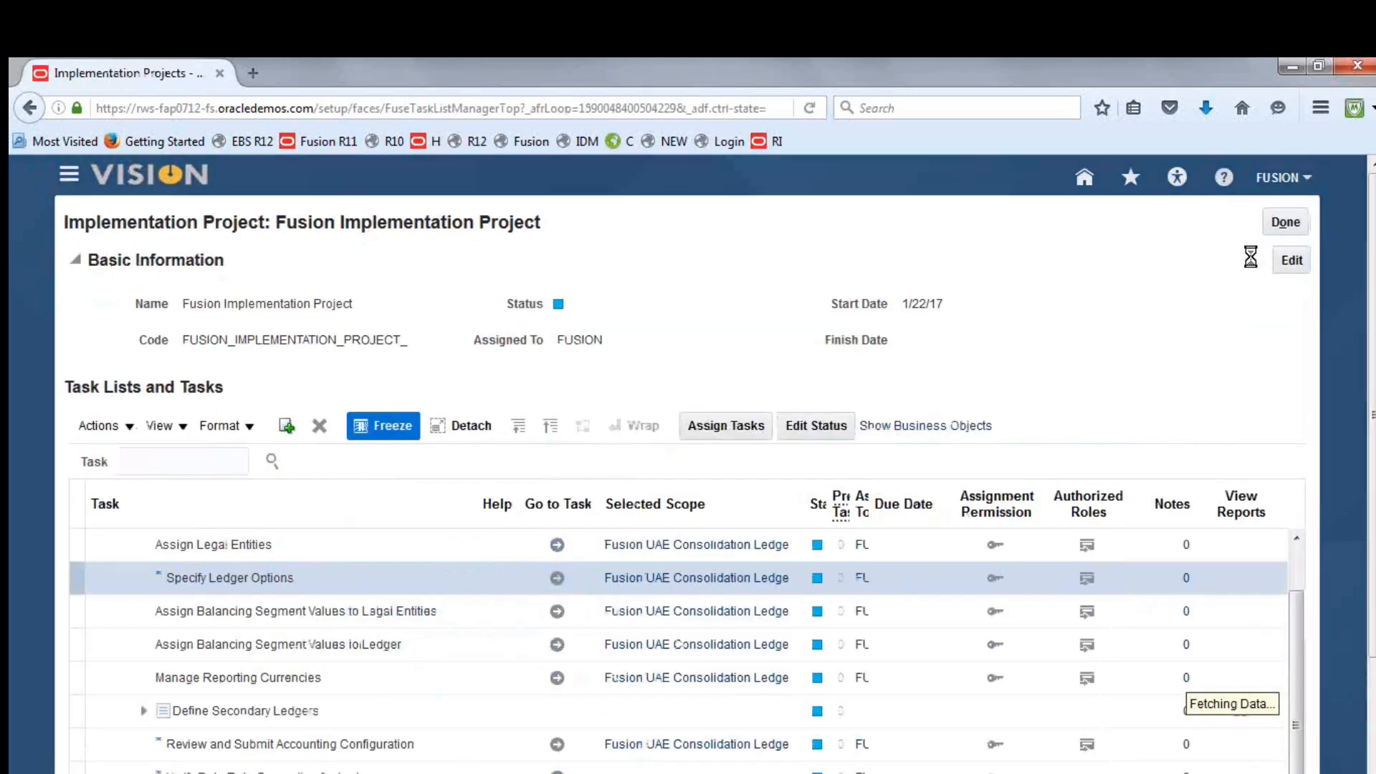
left_click(1288, 224)
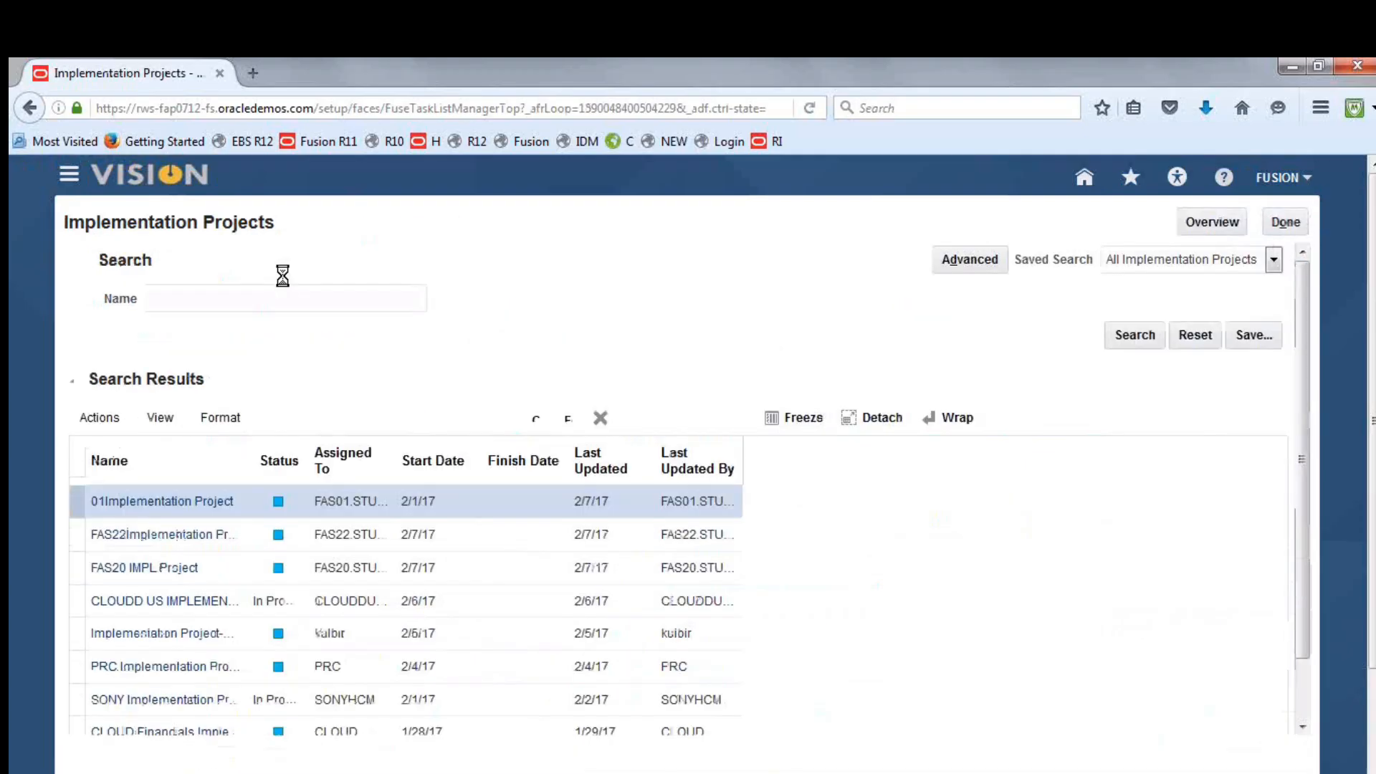
left_click(68, 176)
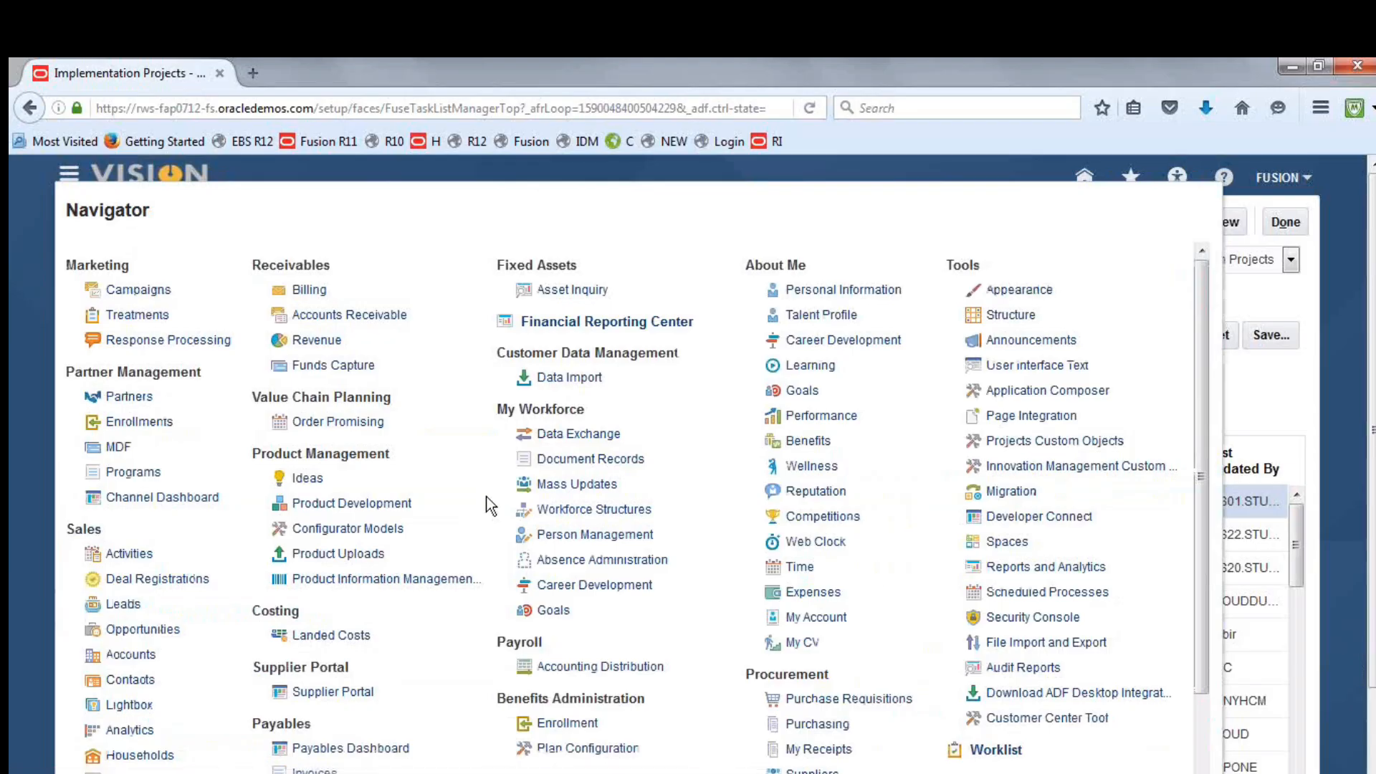
left_click(1068, 595)
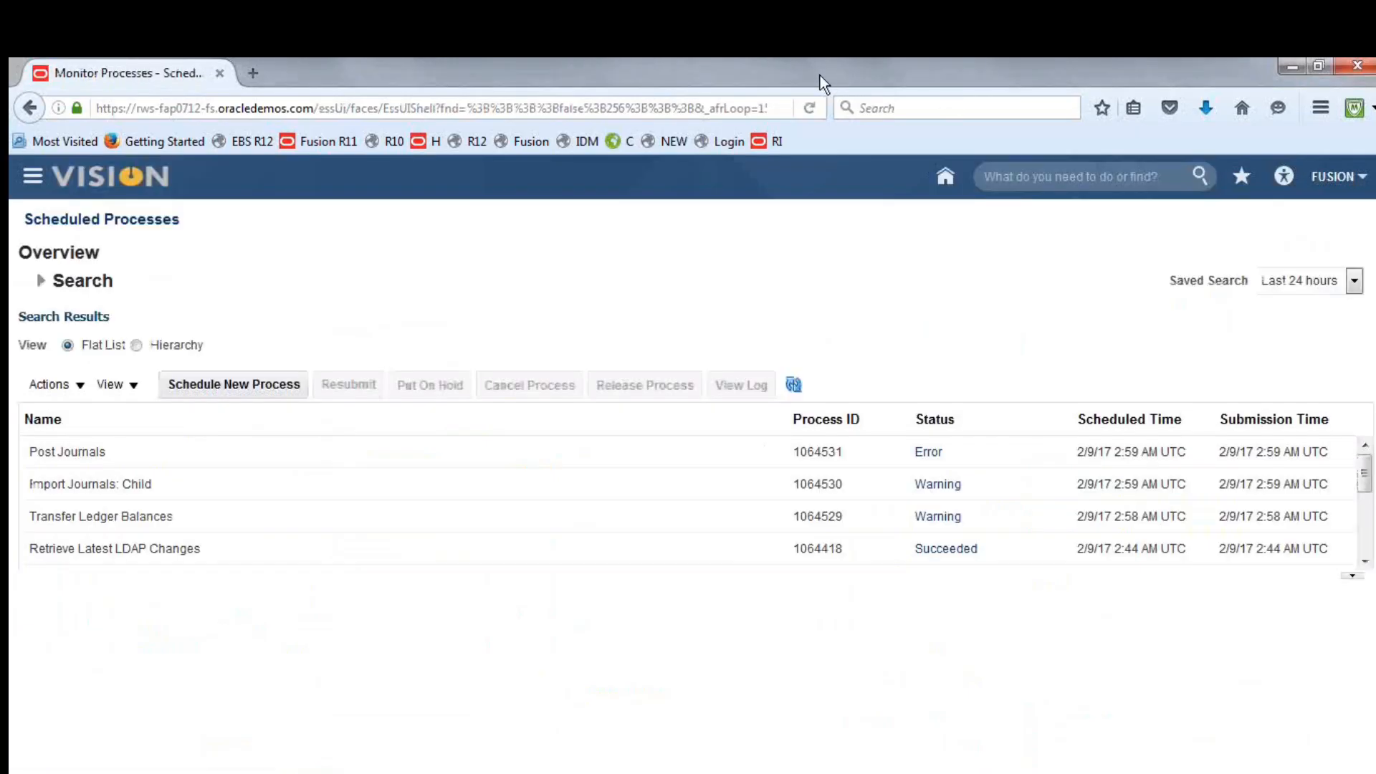
Start scheduling a new job, searching for and selecting the Transfer Ledger Balances process
left_click(242, 389)
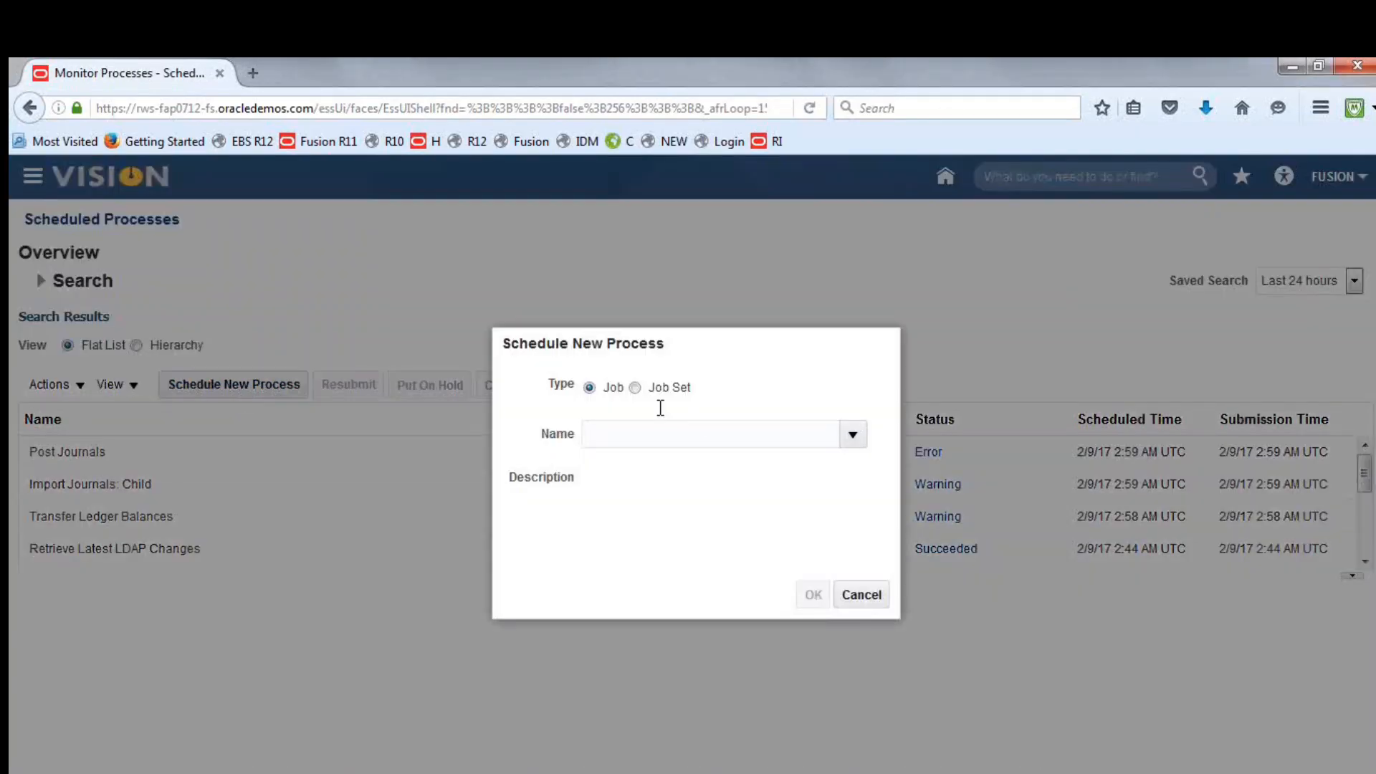
type("dfs")
key("Tab")
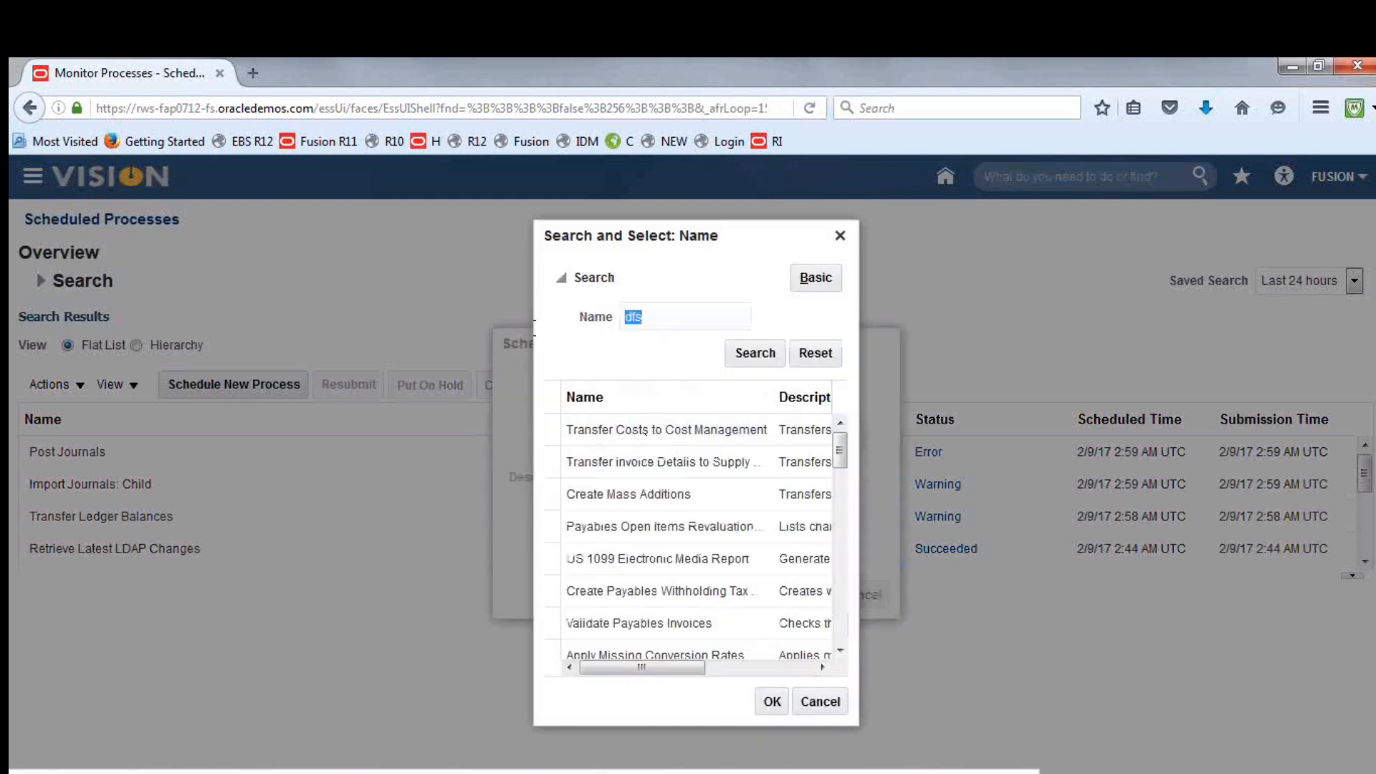
type("Transfer")
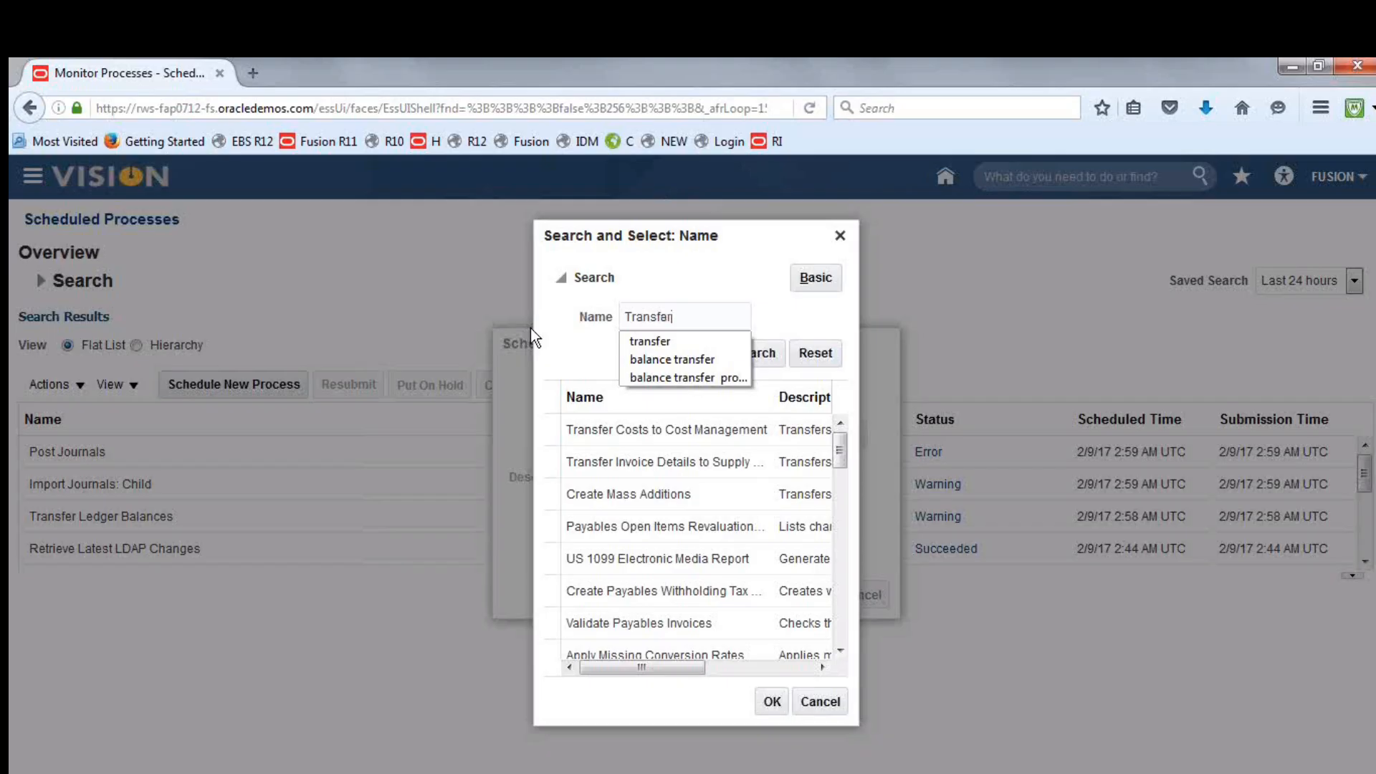
type(" Ledger B")
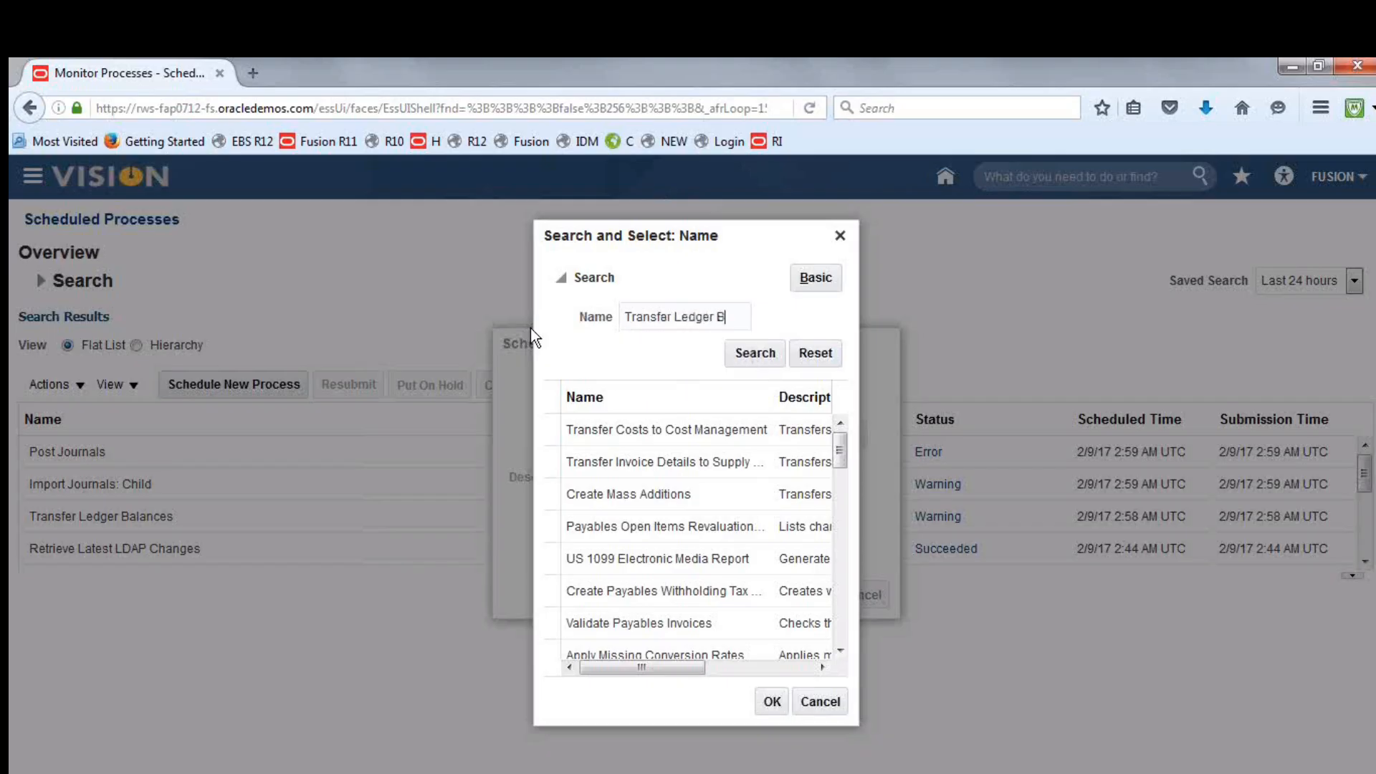
left_click(771, 355)
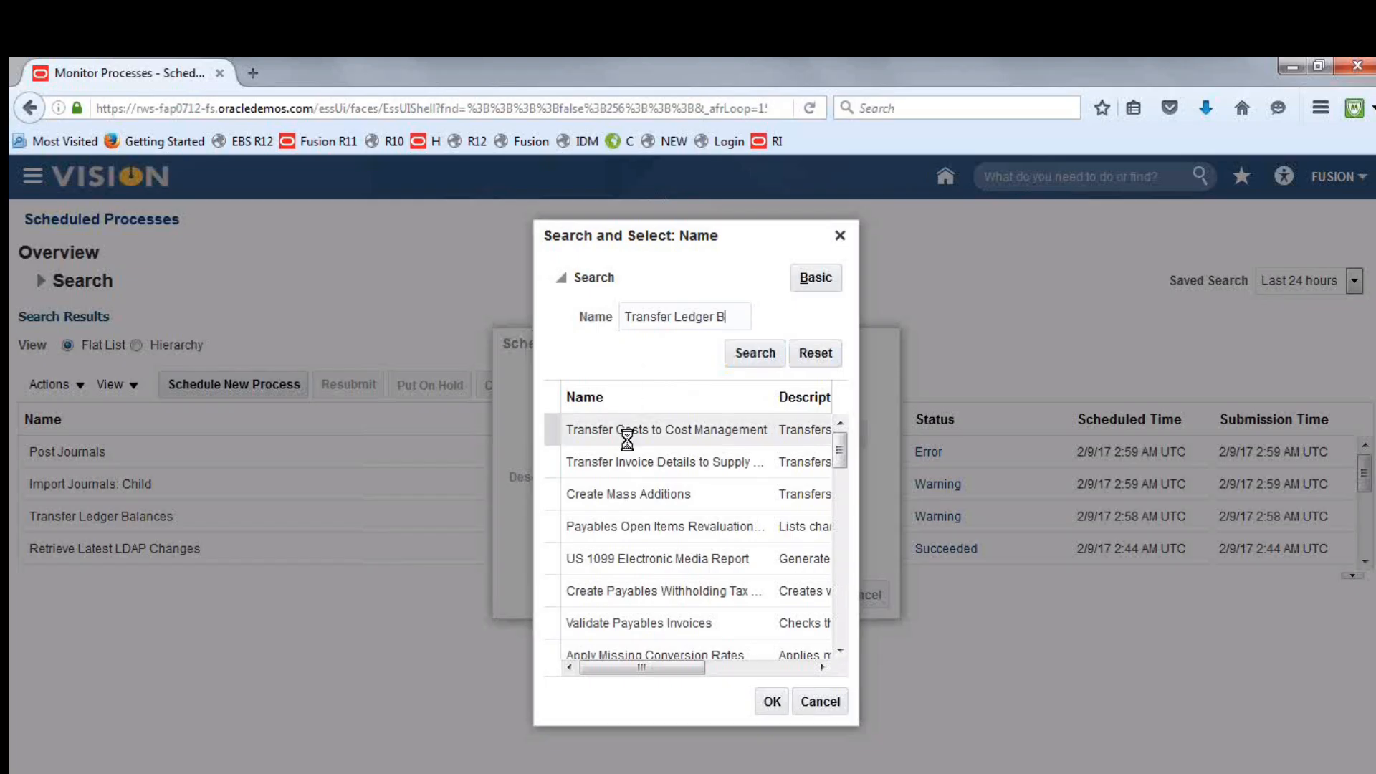
left_click(771, 703)
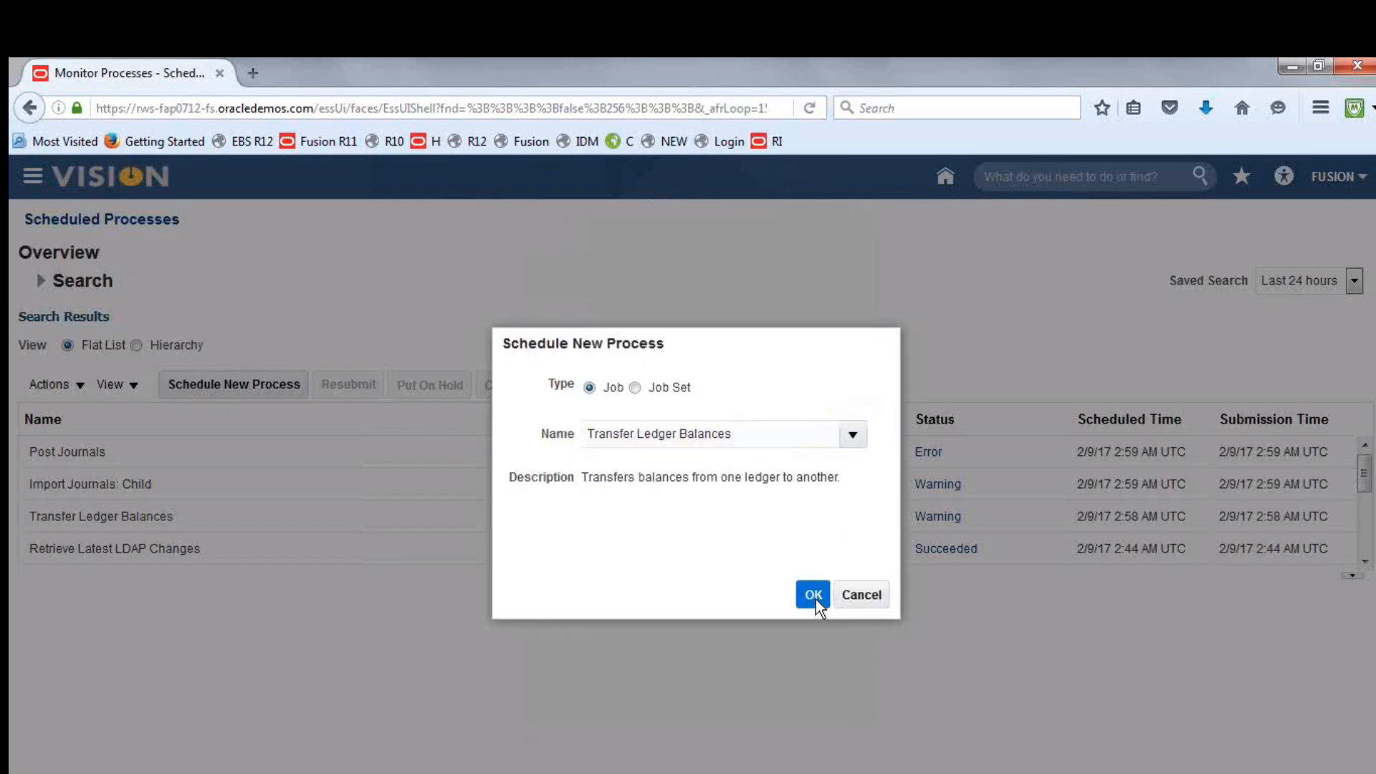
left_click(813, 595)
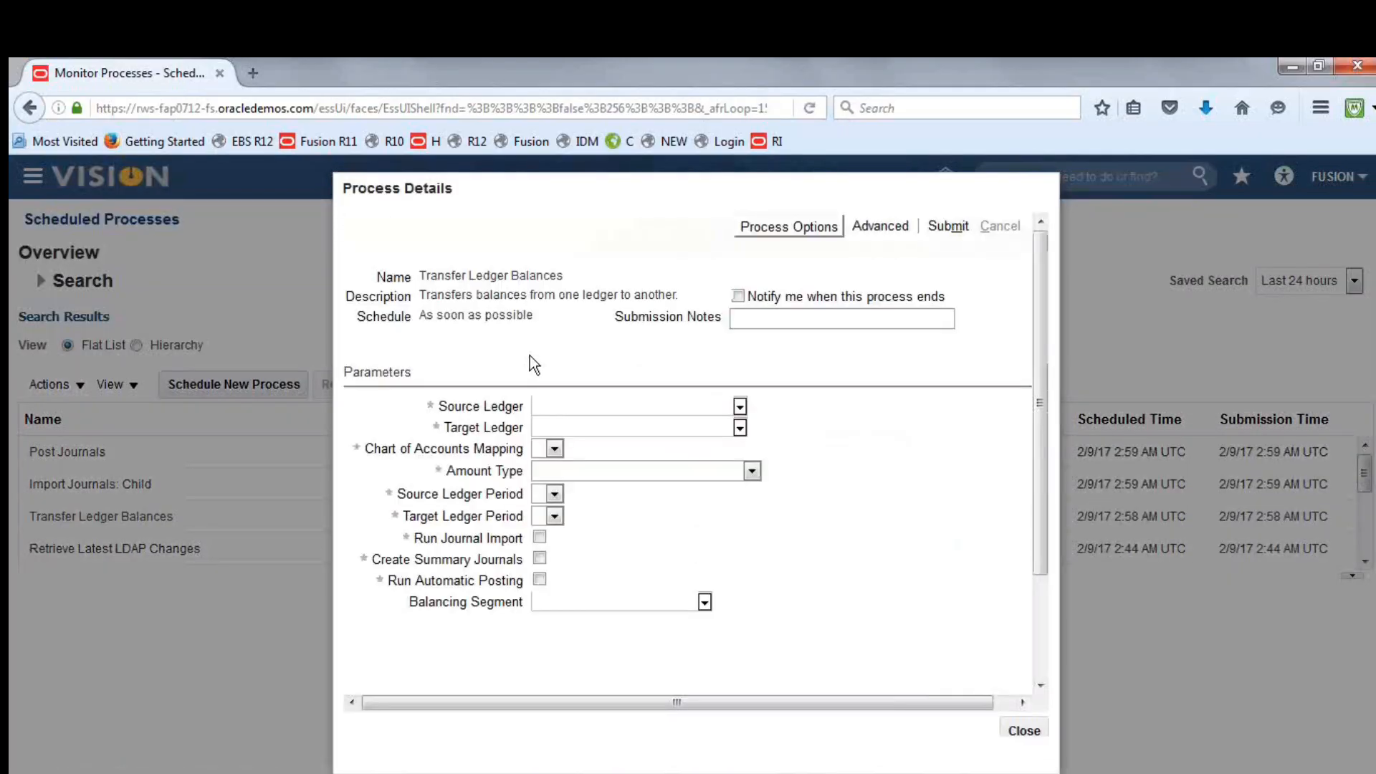
Set the source ledger to Fusion AED Translation and the target ledger to Fusion UAE Consolidation Ledge
left_click(740, 407)
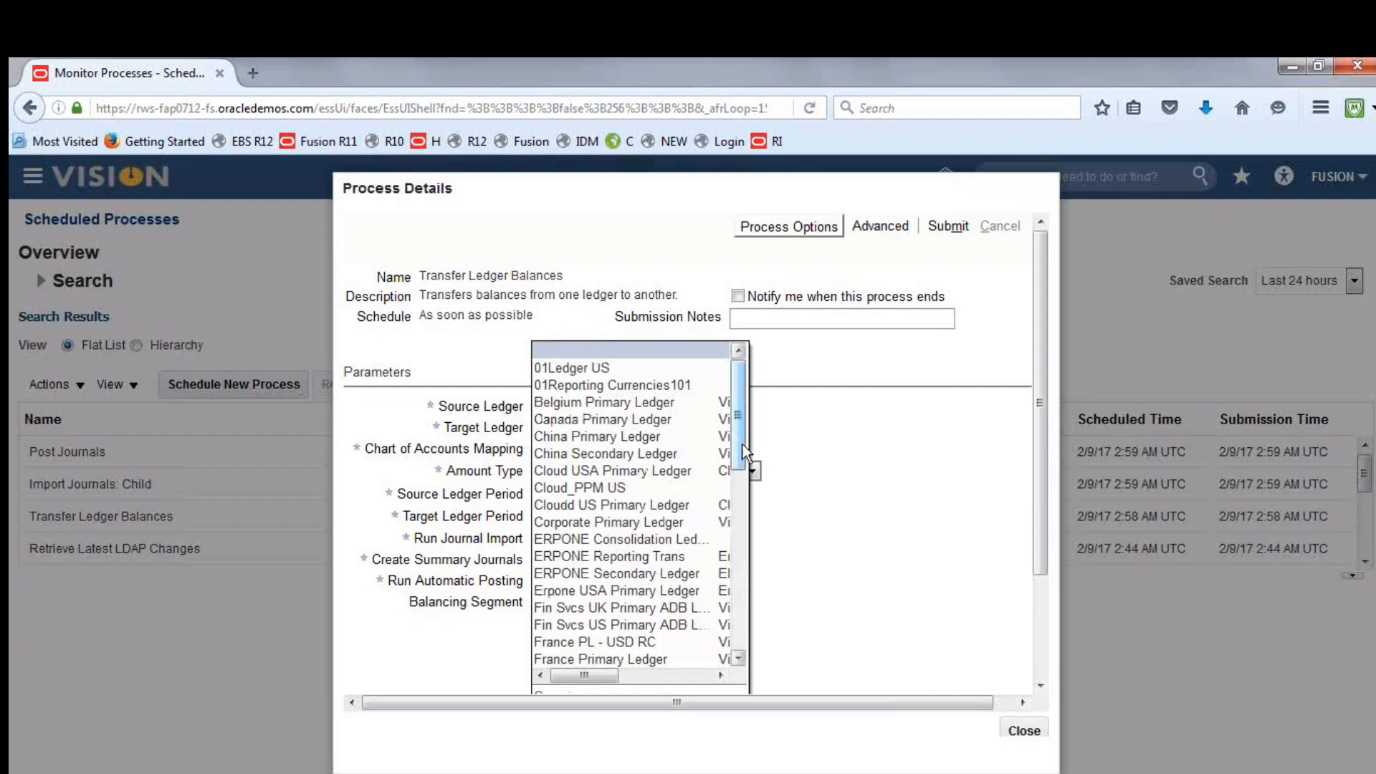
left_click_drag(743, 451, 751, 506)
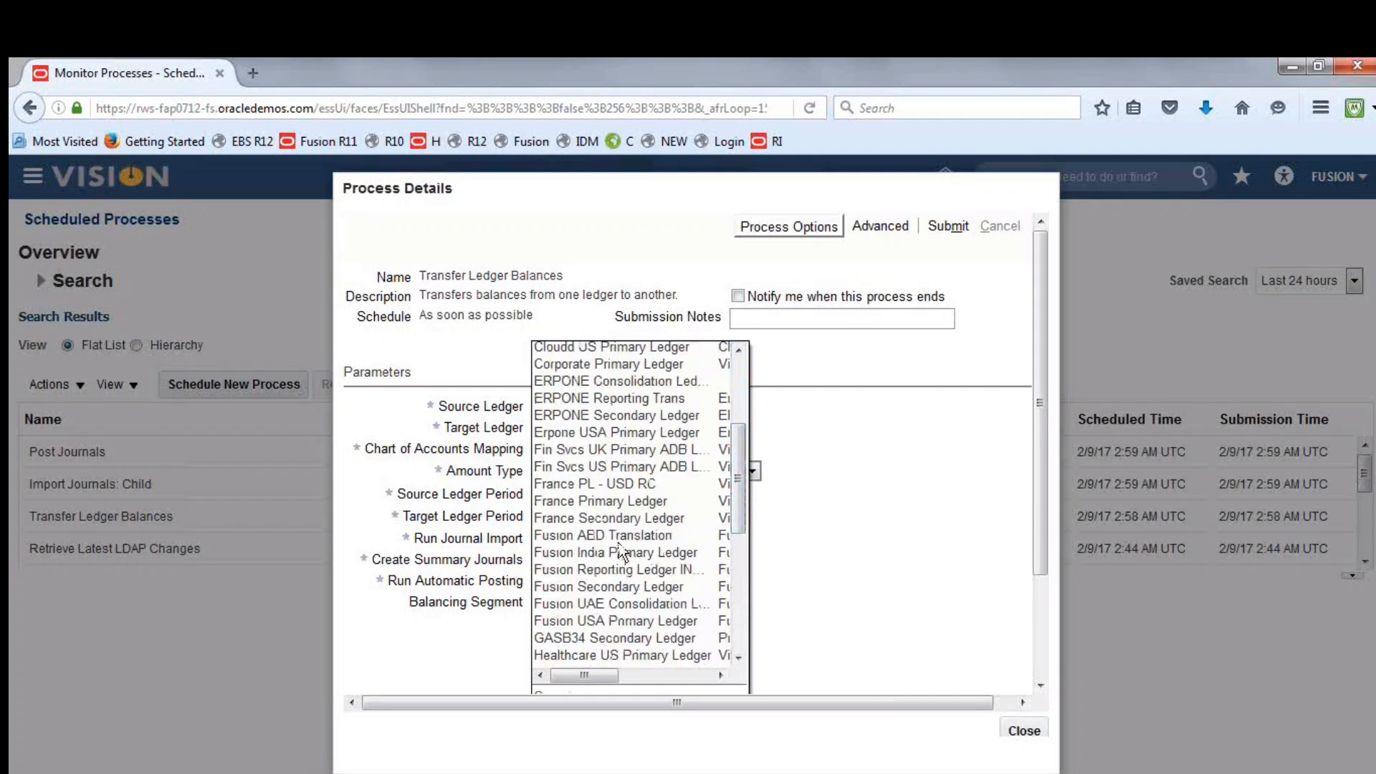
left_click(616, 537)
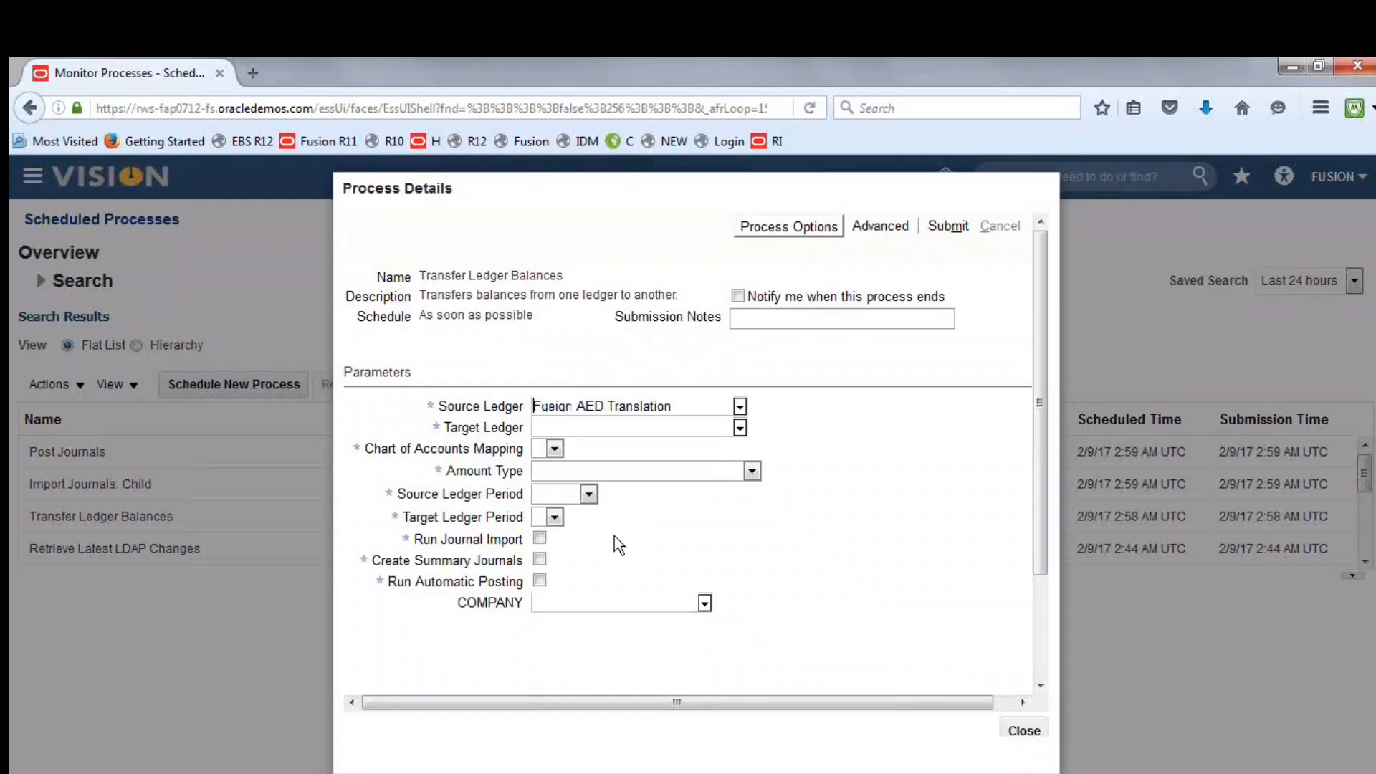
left_click(739, 429)
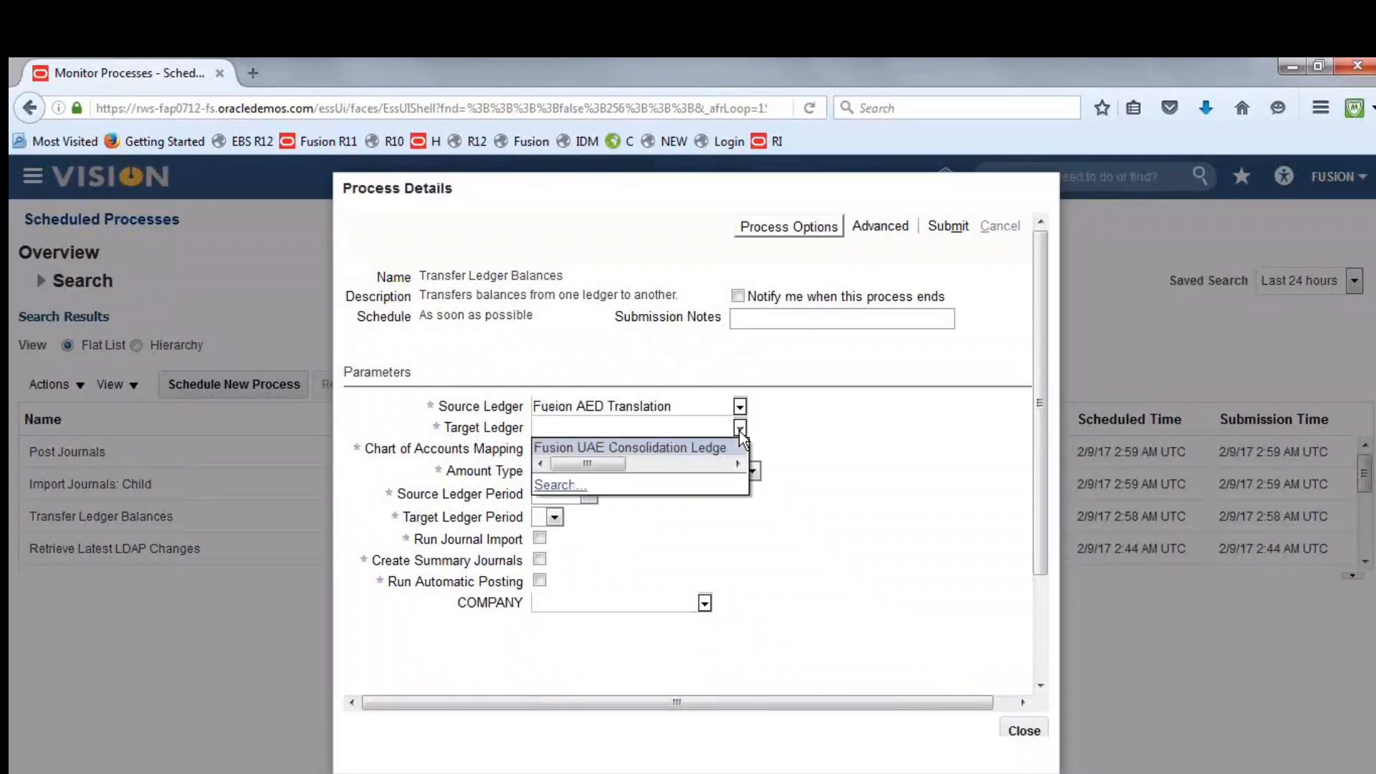
left_click(702, 447)
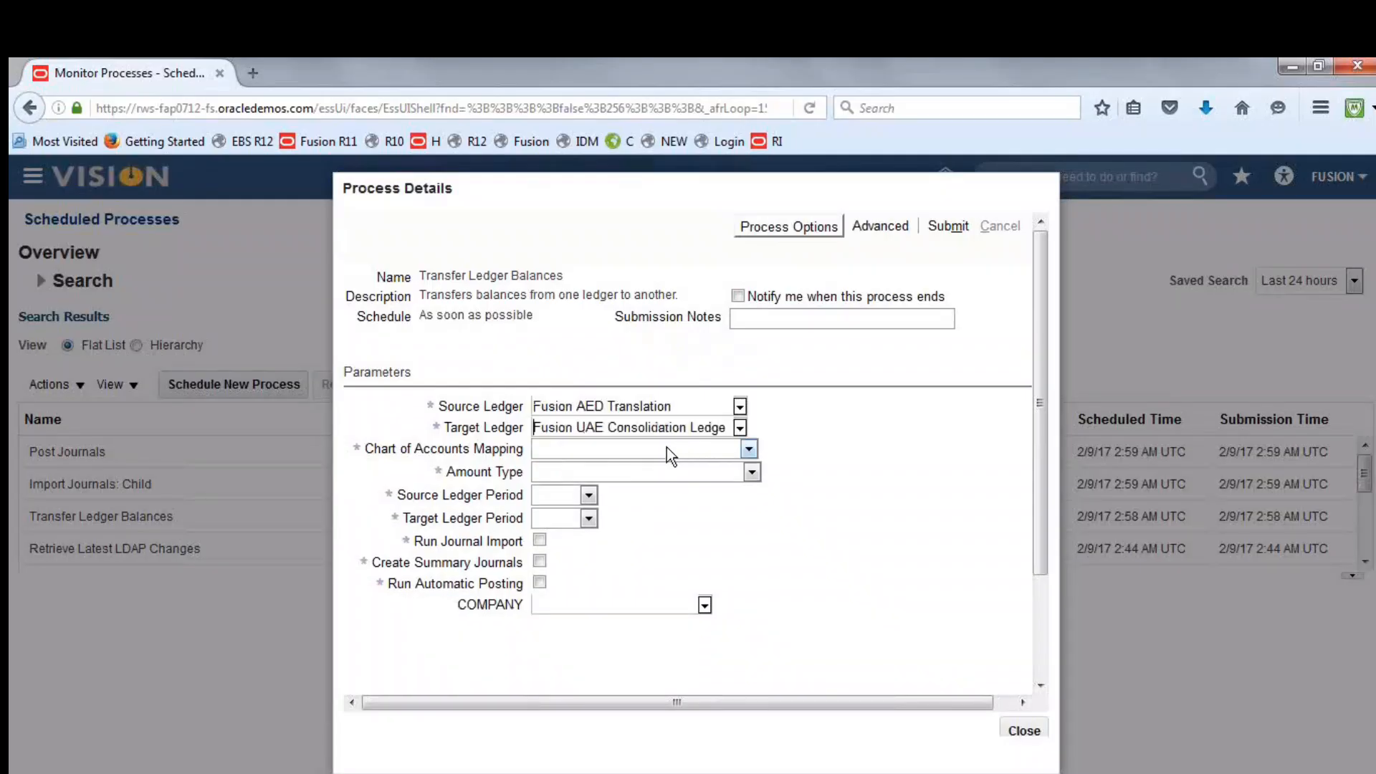
Choose Fusion SCOA and CCOA Mapping as the chart of accounts mapping and PTD as the amount type
left_click(750, 449)
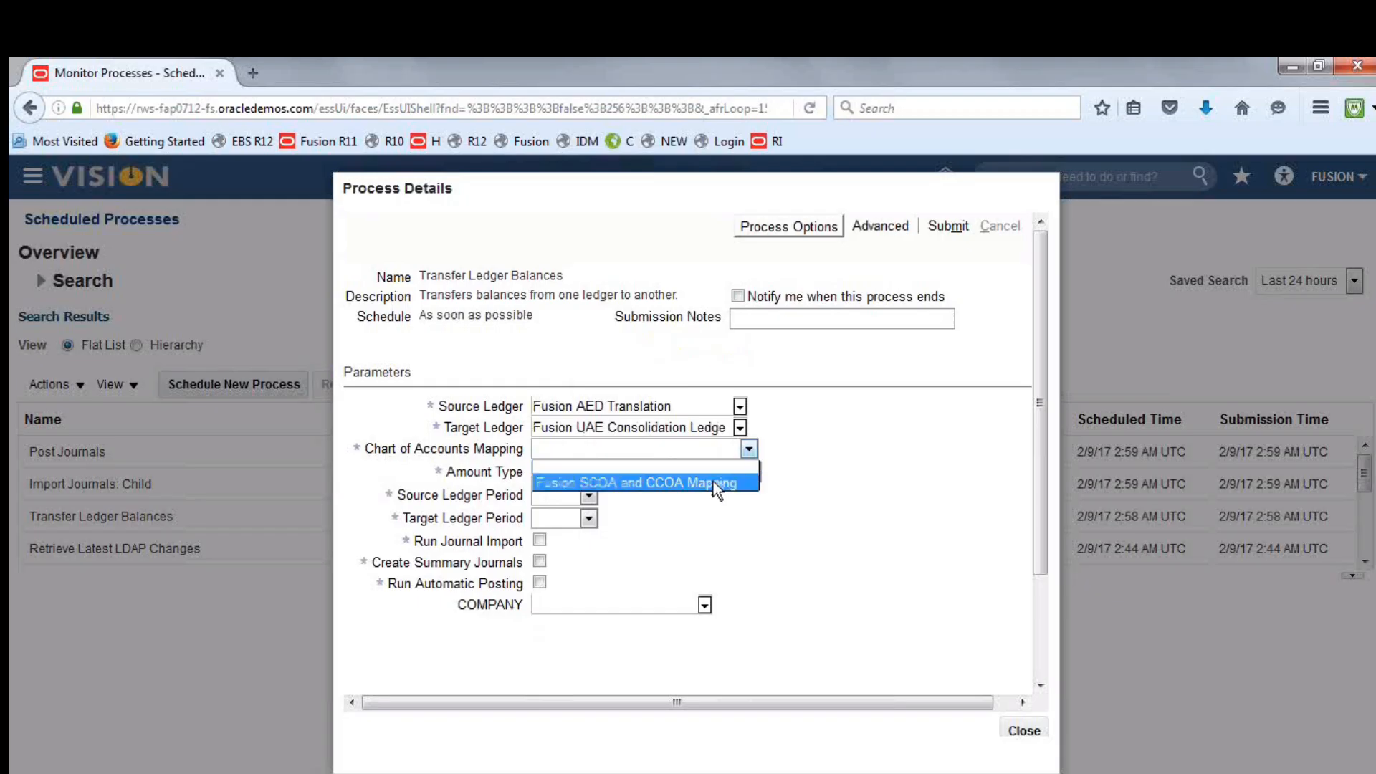
left_click(715, 478)
left_click(753, 470)
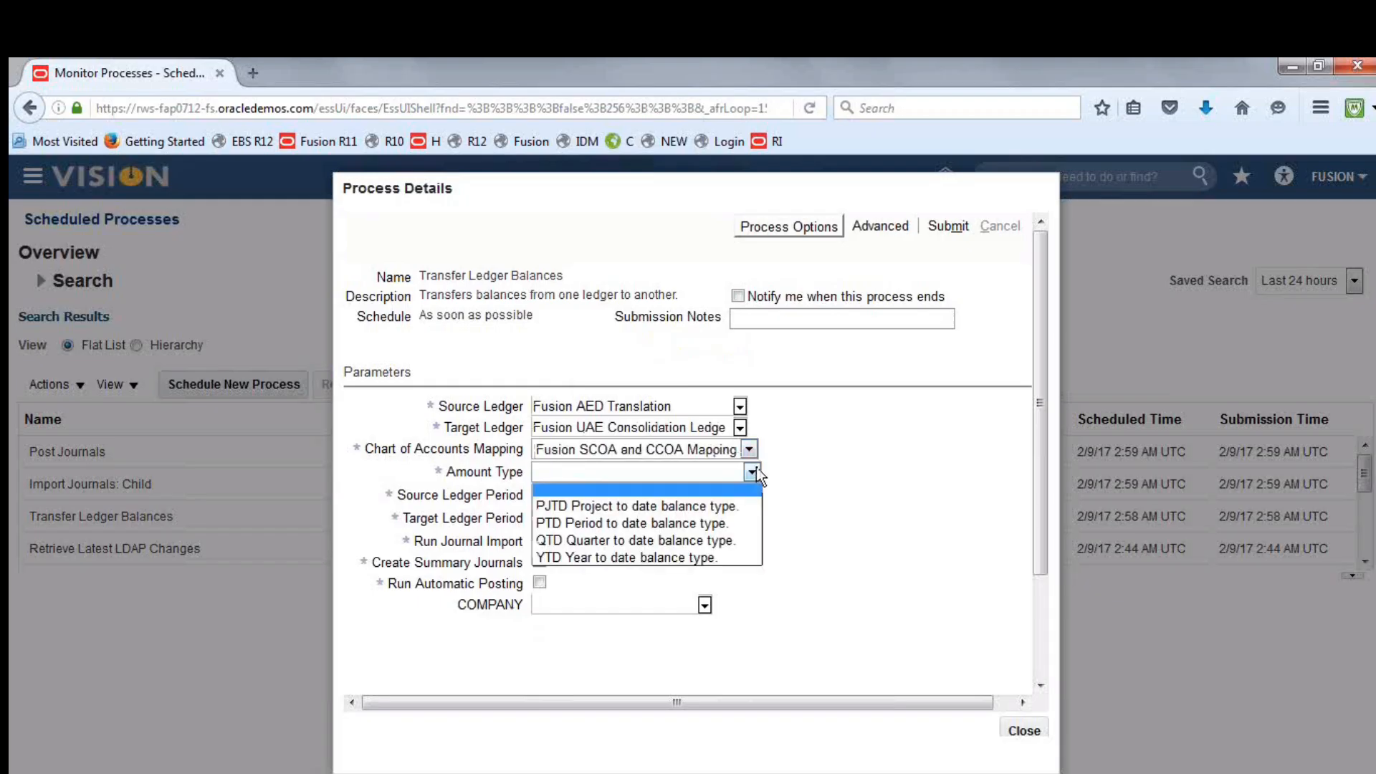
left_click(703, 519)
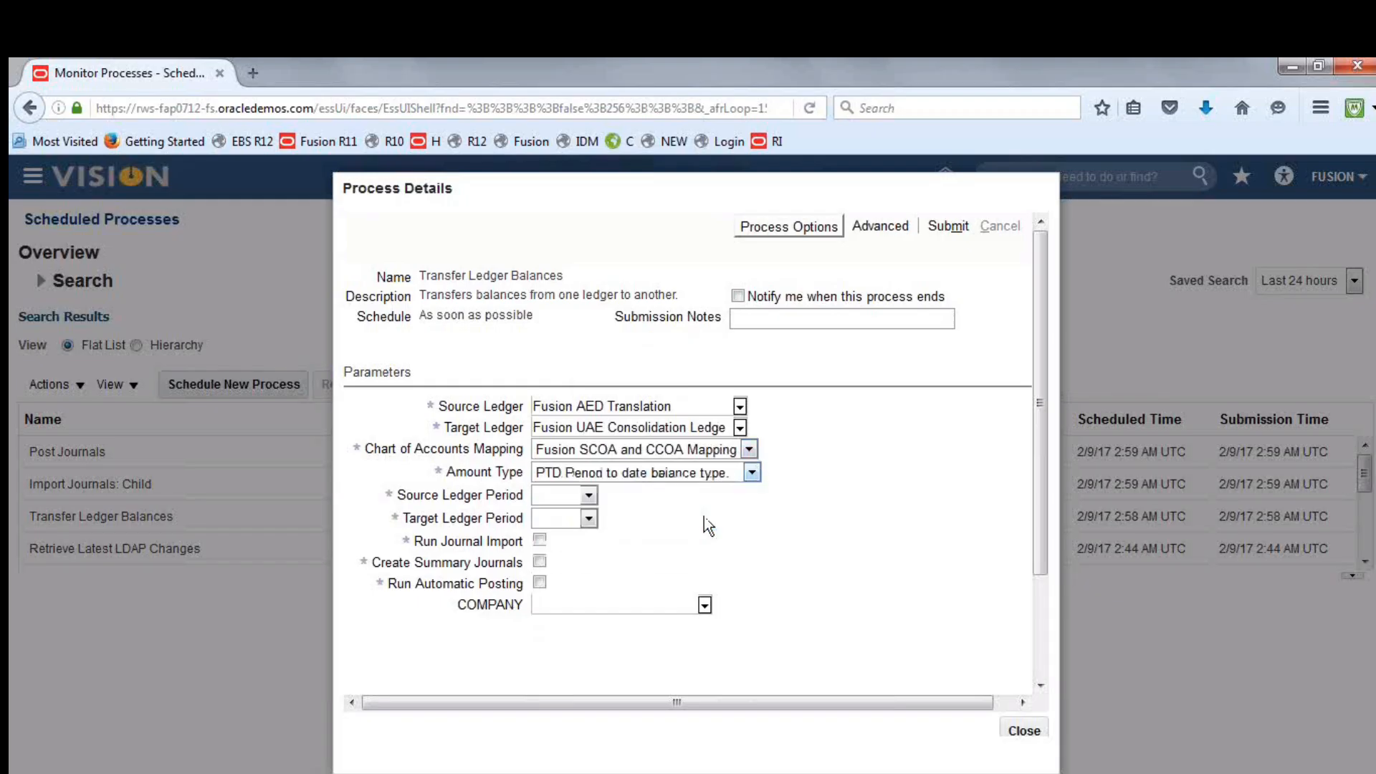
Set both ledger periods to Feb-17, enable journal import, summary journals and automatic posting, and submit the transfer process
left_click(591, 495)
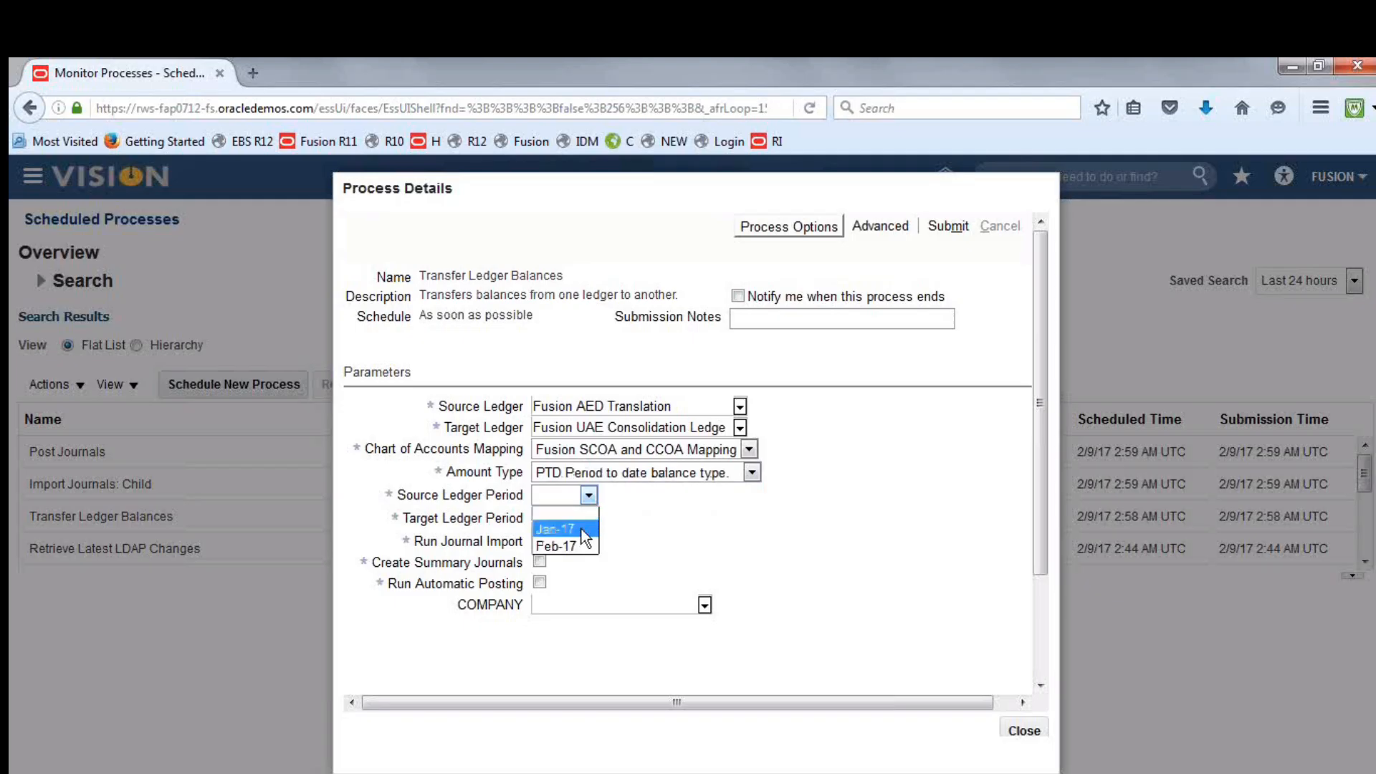
left_click(566, 547)
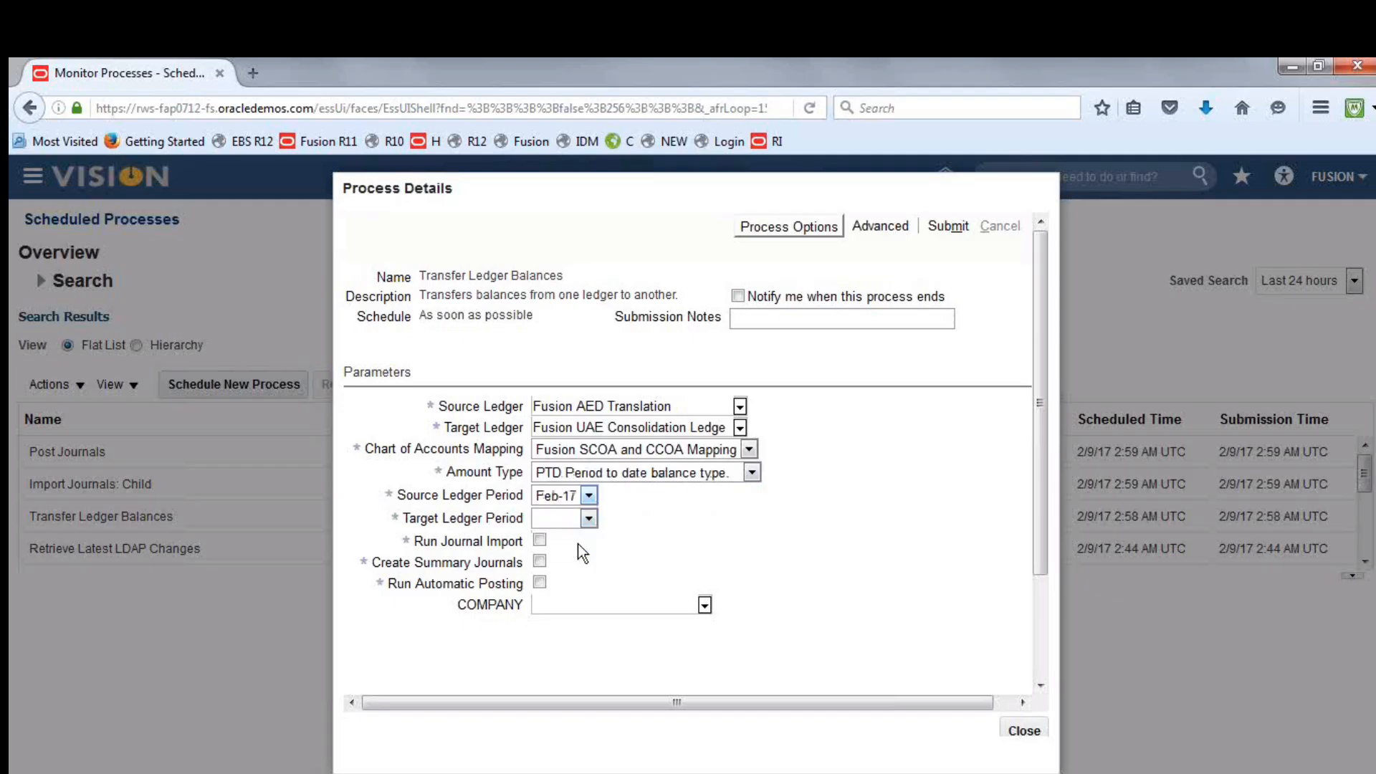
left_click(588, 519)
left_click(566, 570)
left_click(948, 227)
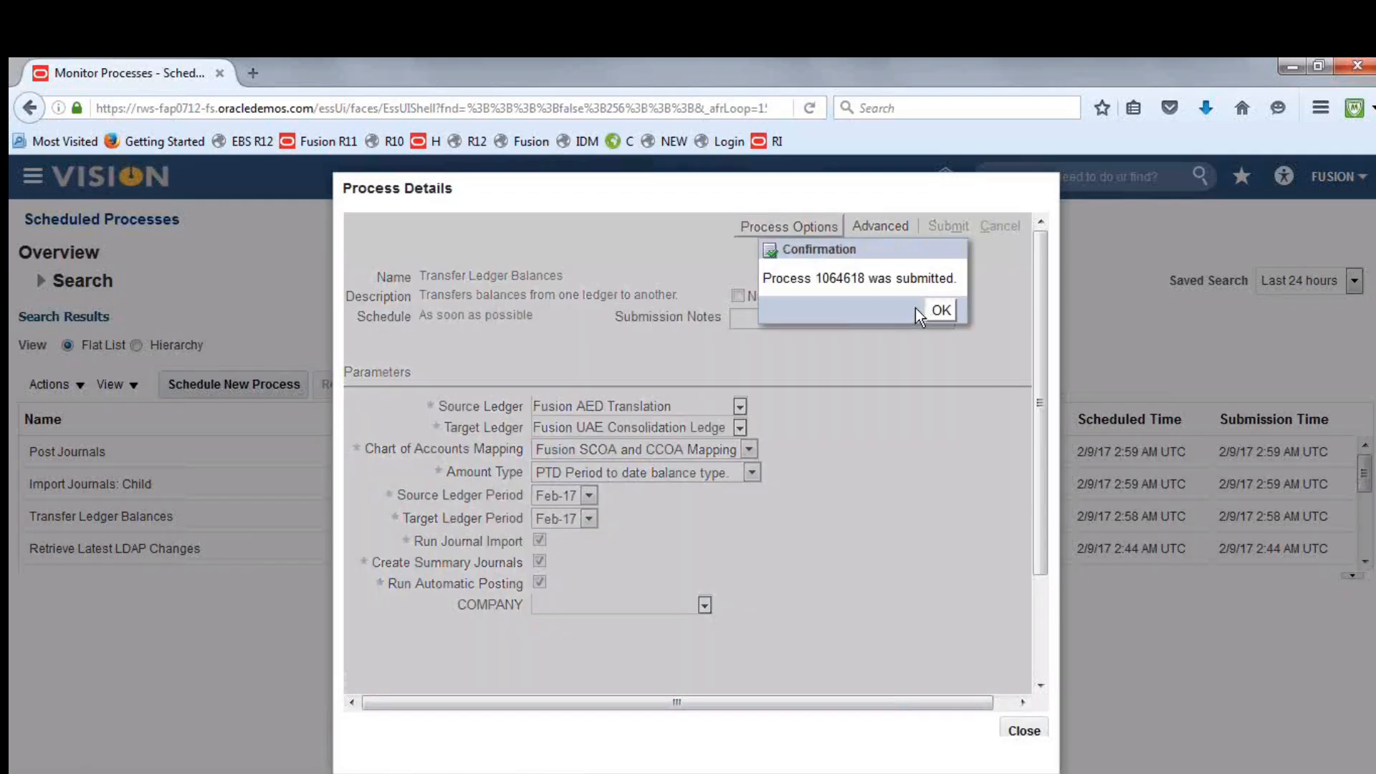
left_click(940, 310)
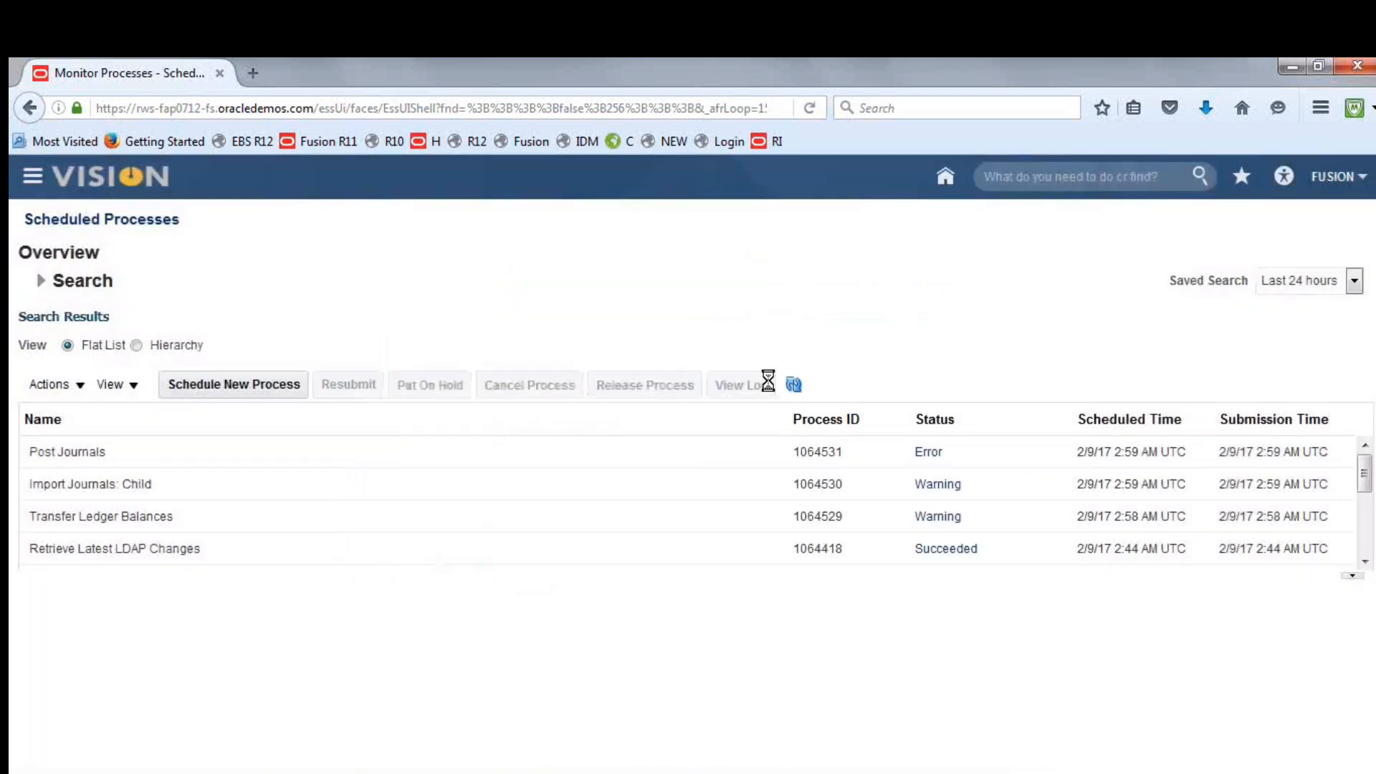
Refresh the scheduled processes list repeatedly to monitor the status of the balance transfer, journal import and posting
left_click(795, 384)
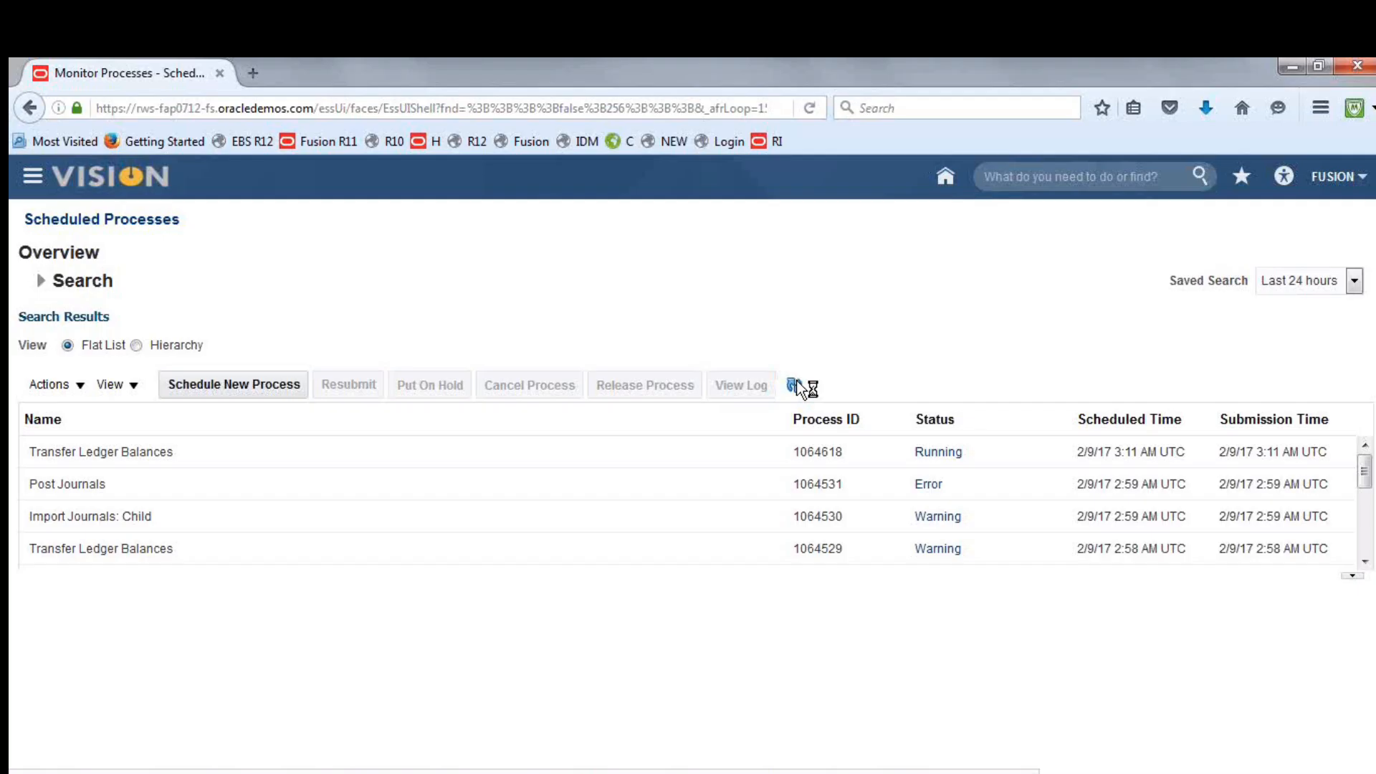
left_click(795, 385)
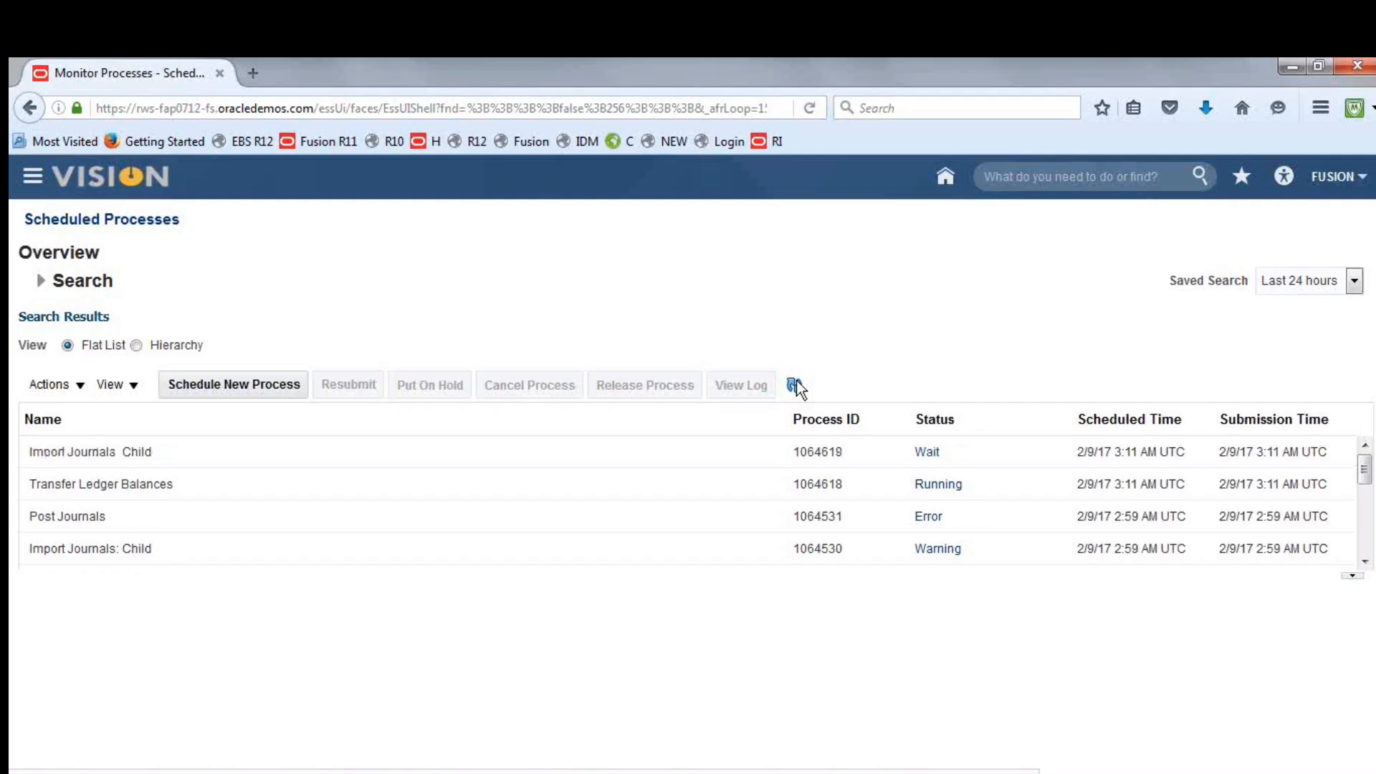
left_click(795, 385)
left_click(795, 385)
left_click(794, 385)
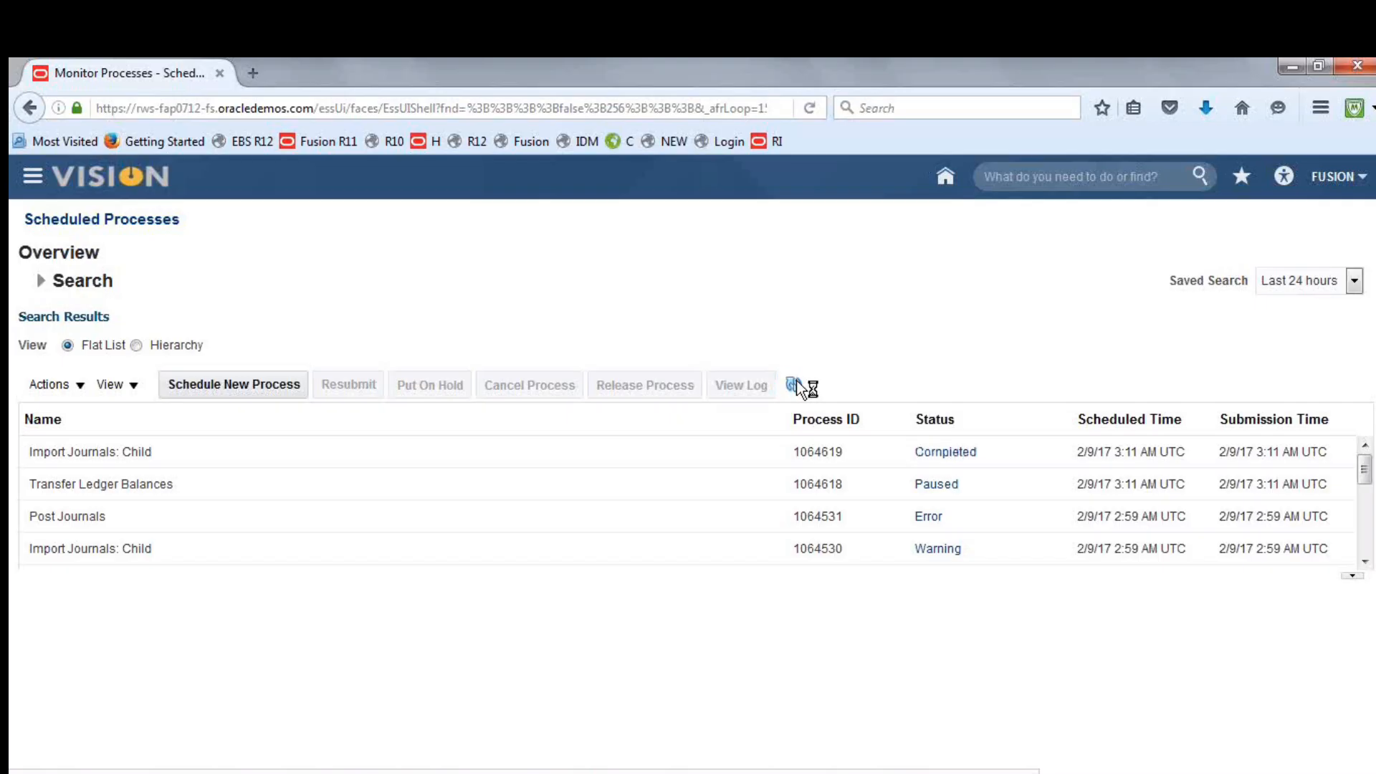
left_click(795, 385)
left_click(795, 384)
left_click(796, 382)
left_click(797, 381)
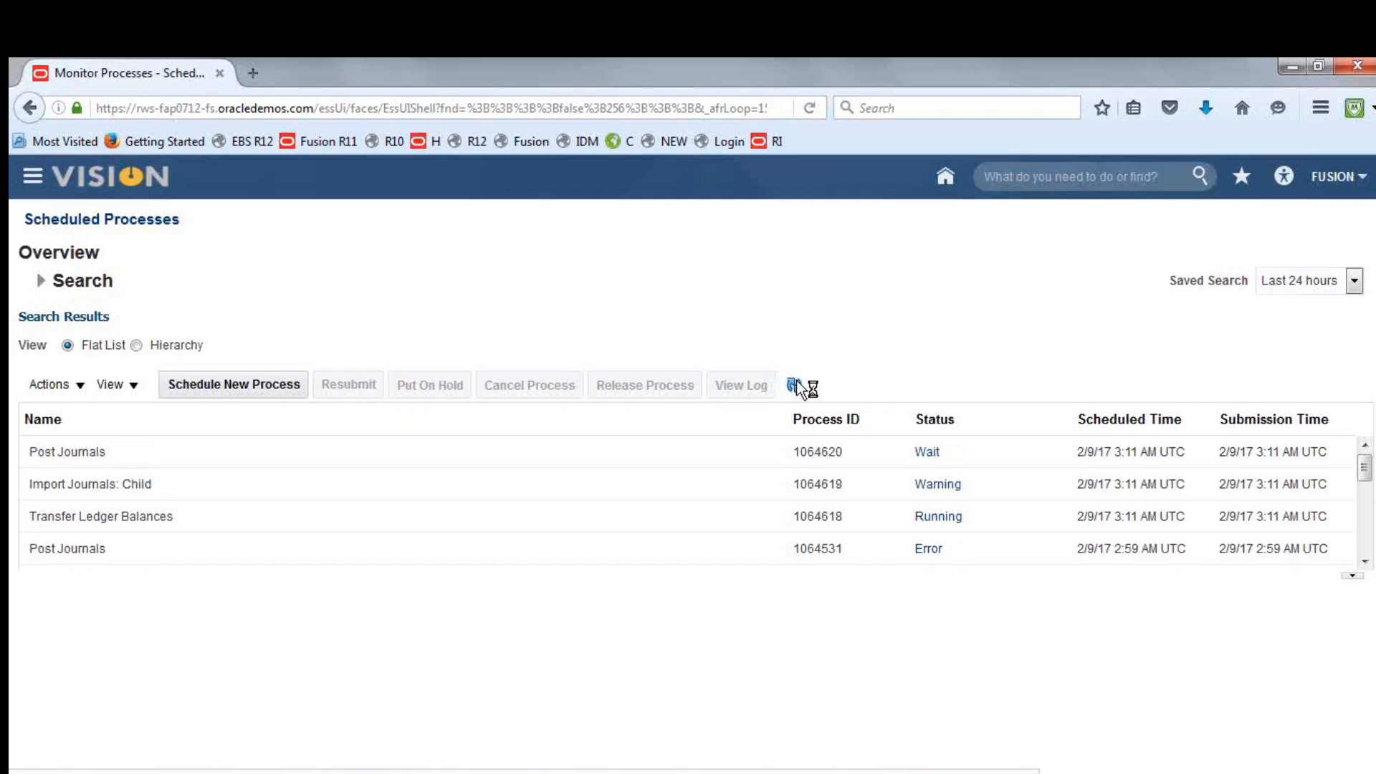
left_click(797, 381)
left_click(797, 381)
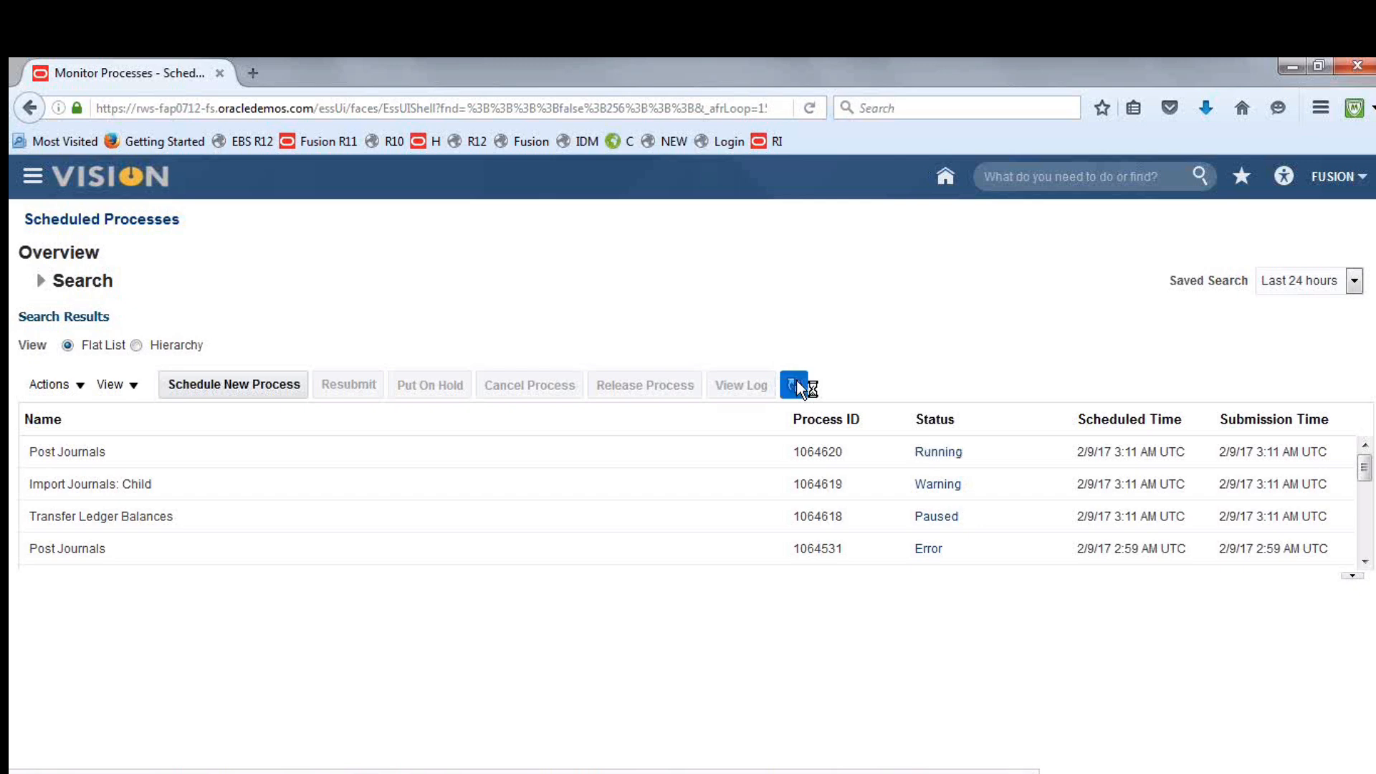
left_click(796, 382)
left_click(797, 381)
left_click(797, 381)
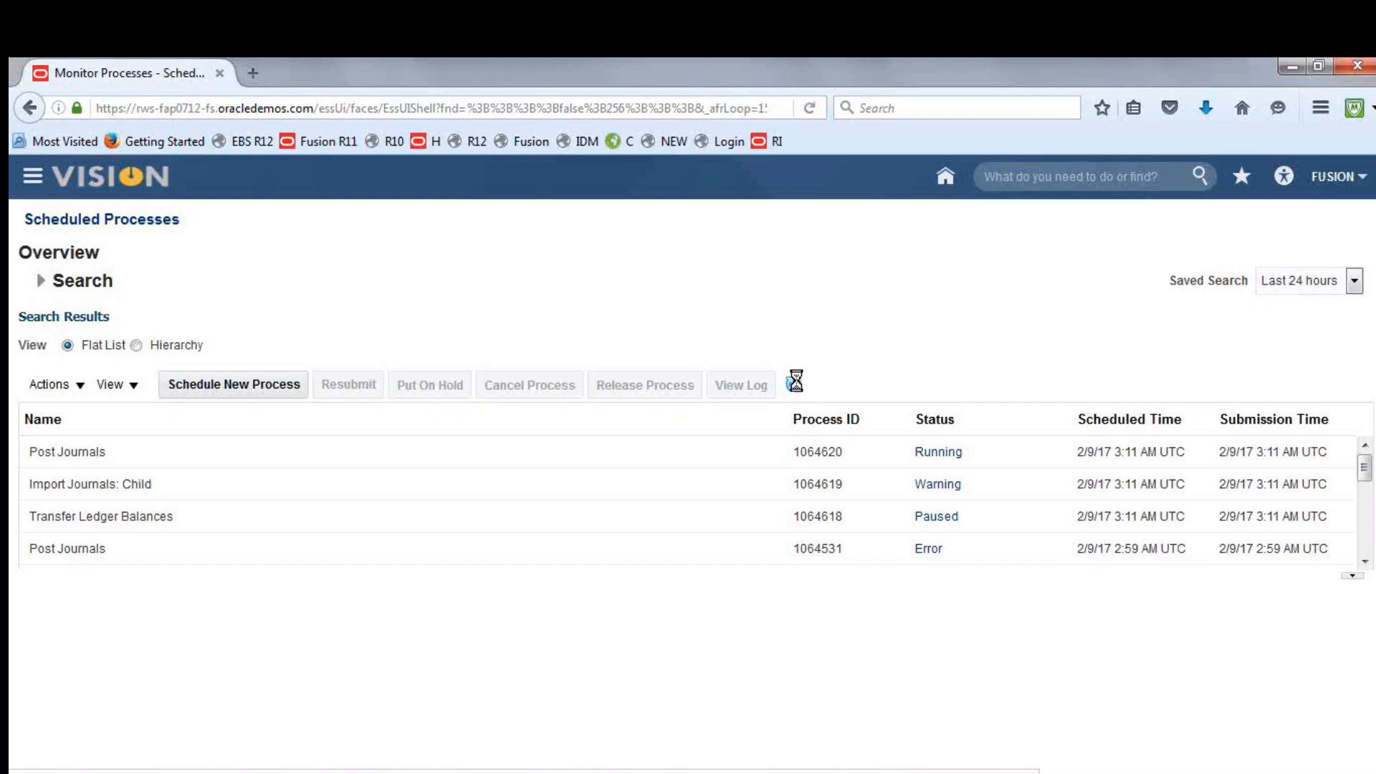
Go to Setup and Maintenance and open the overview of the implementation projects
left_click(1330, 180)
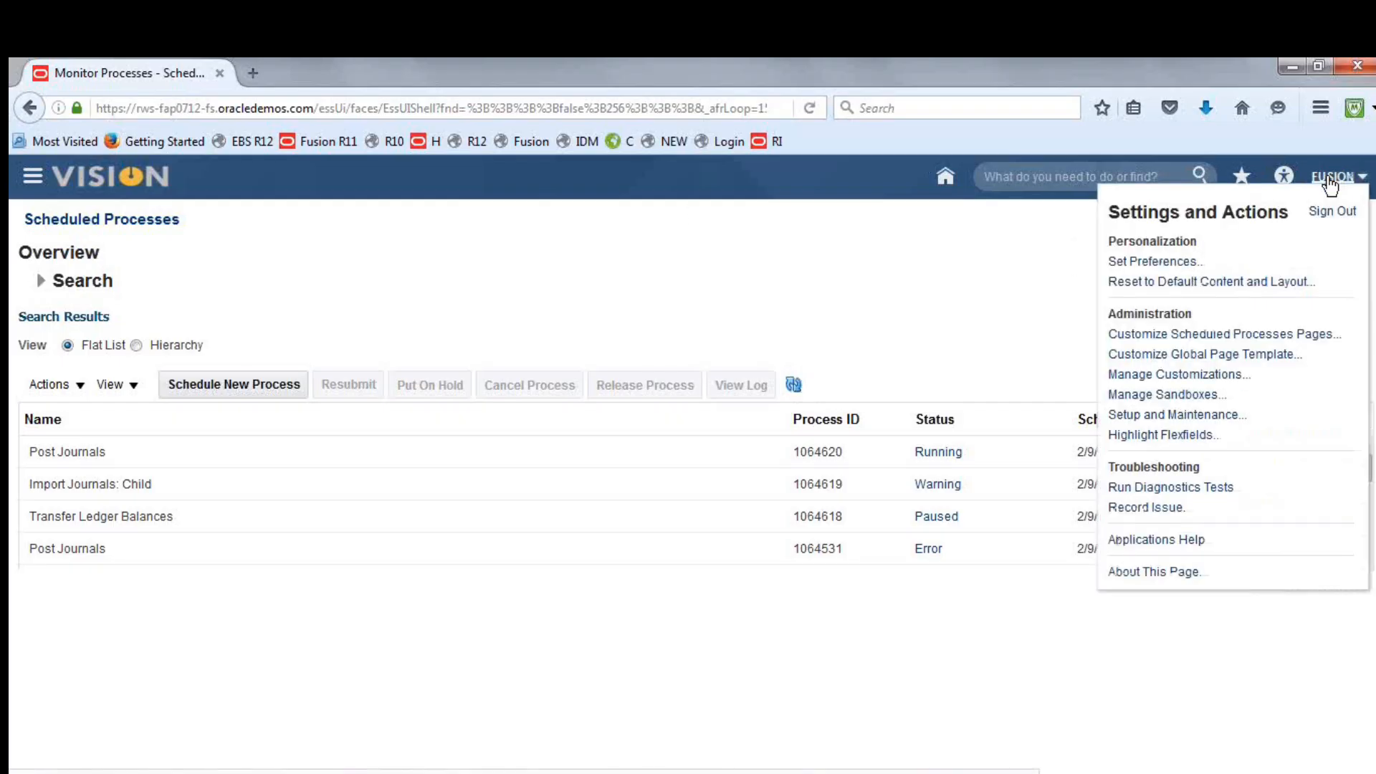
left_click(1175, 415)
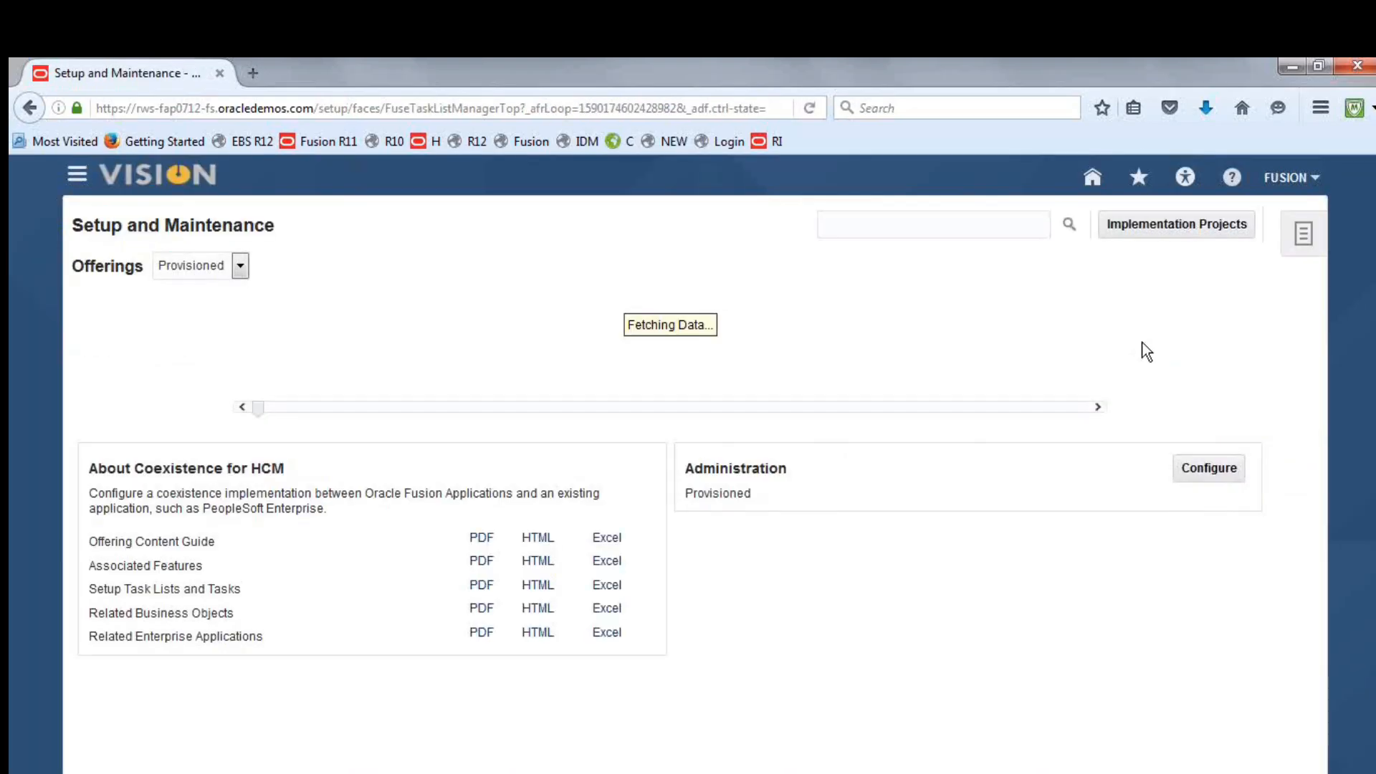
left_click(1290, 177)
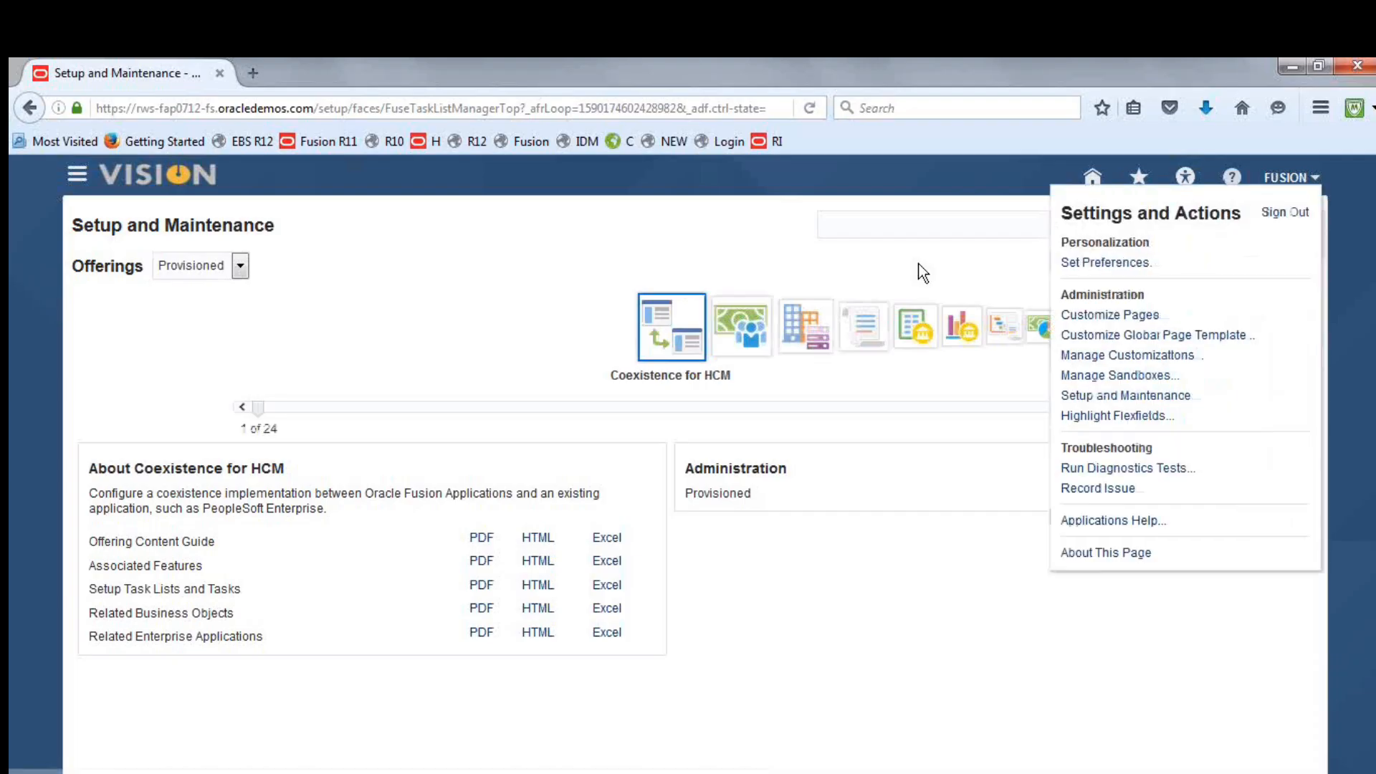
left_click(1088, 392)
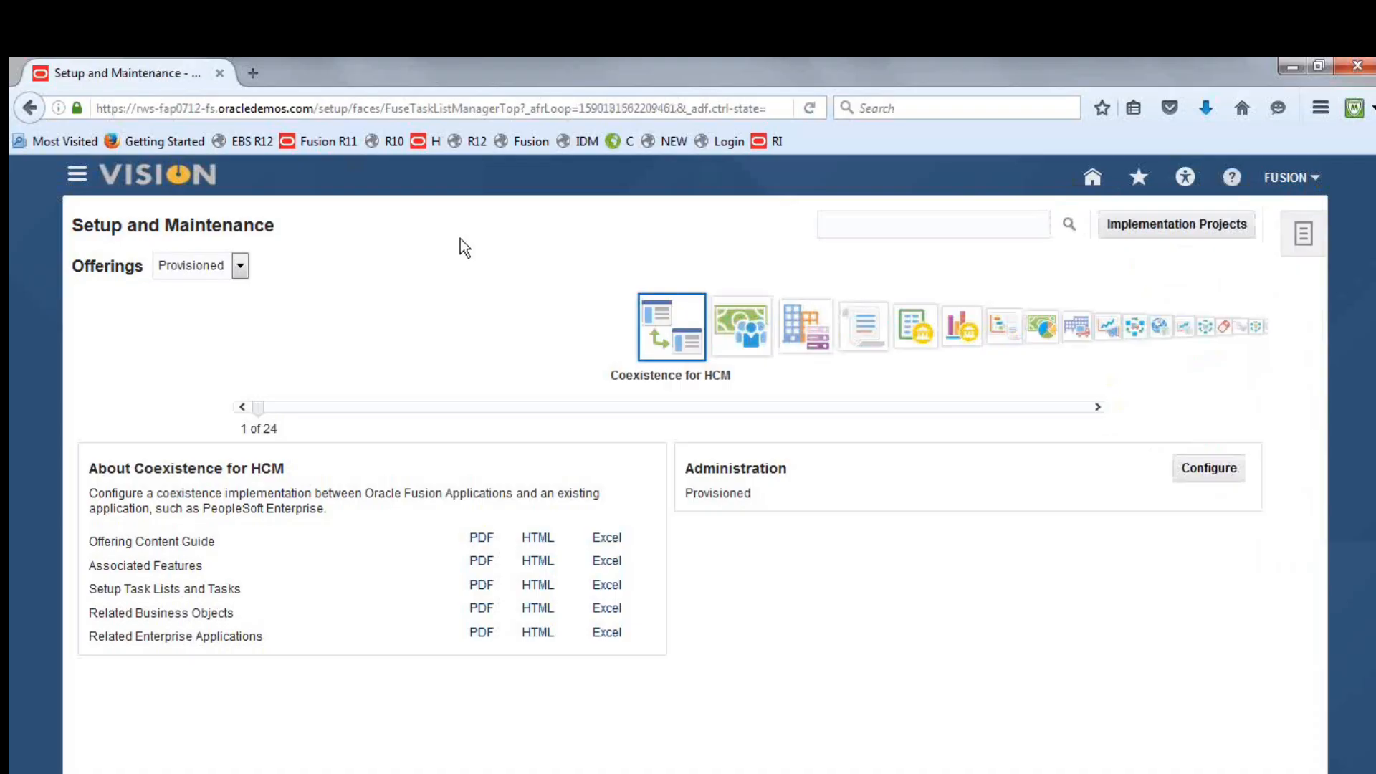
left_click(1142, 225)
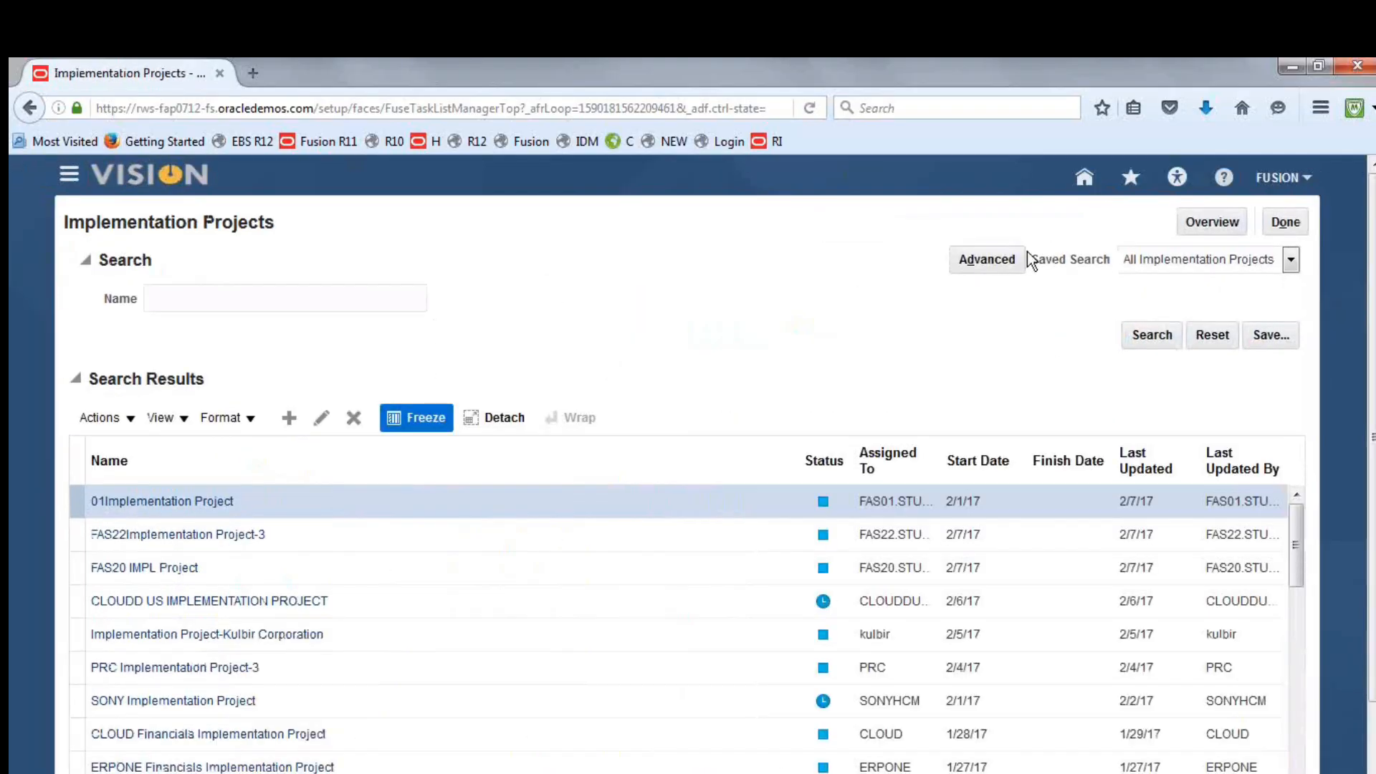
left_click(1216, 217)
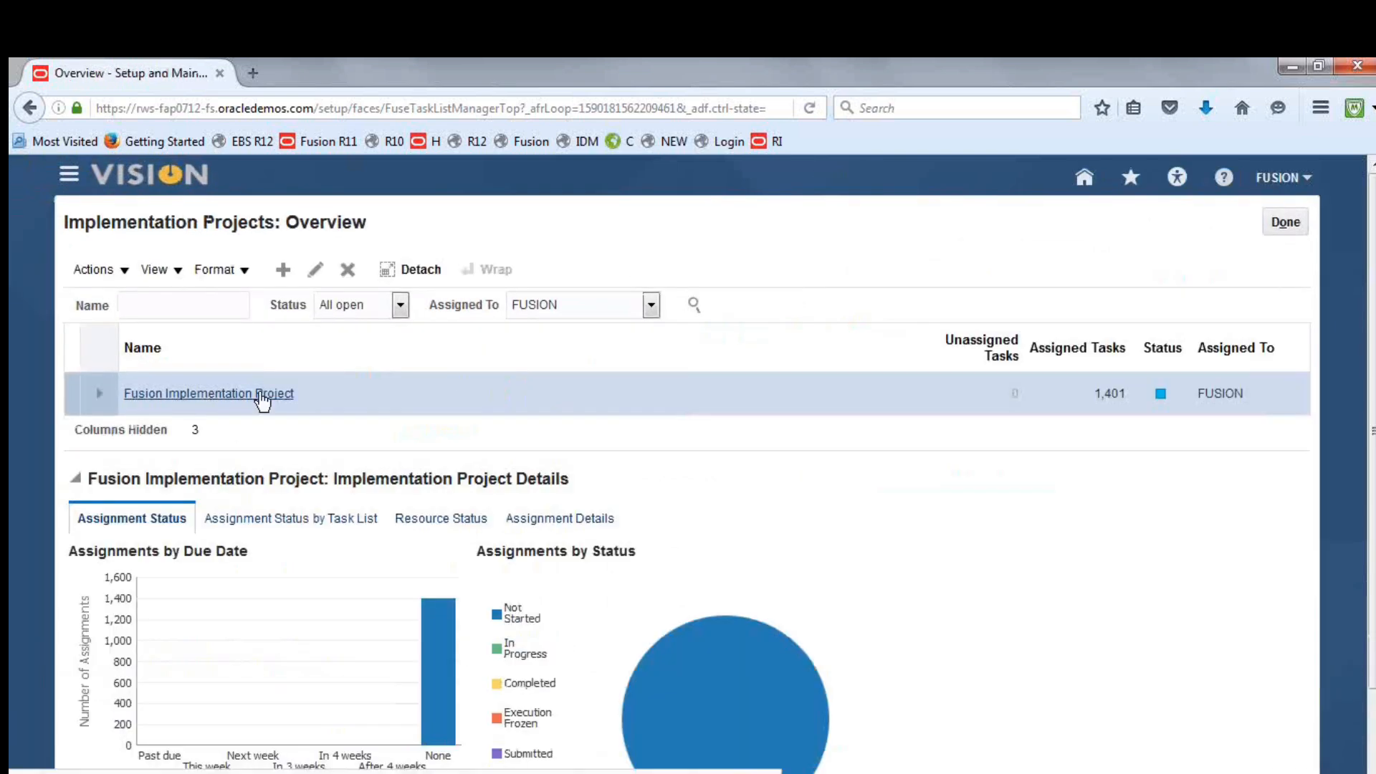
Open the Fusion Implementation Project, find the primary ledger tasks, and go to Manage Primary Ledgers under Financials in the task hierarchy
left_click(262, 395)
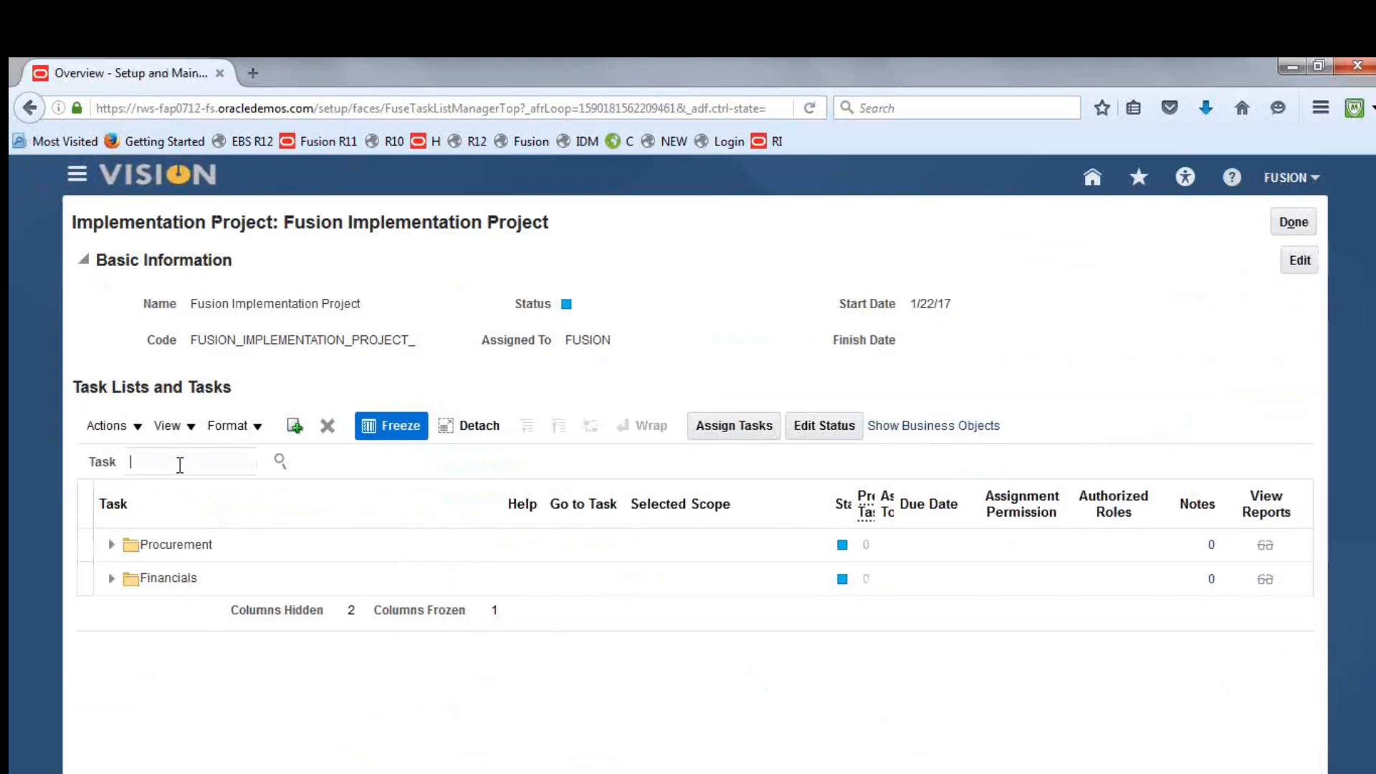
type("primary ledger")
key("Return")
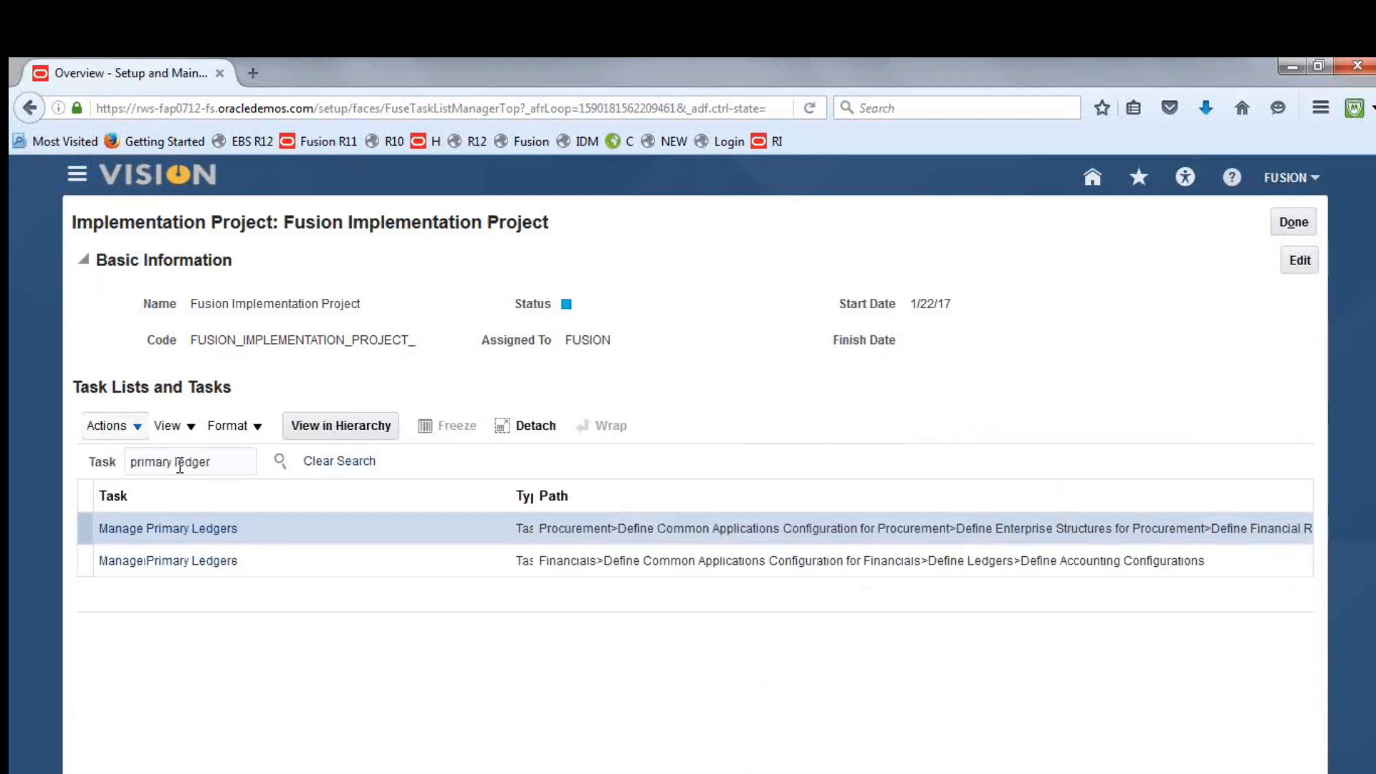
left_click(191, 561)
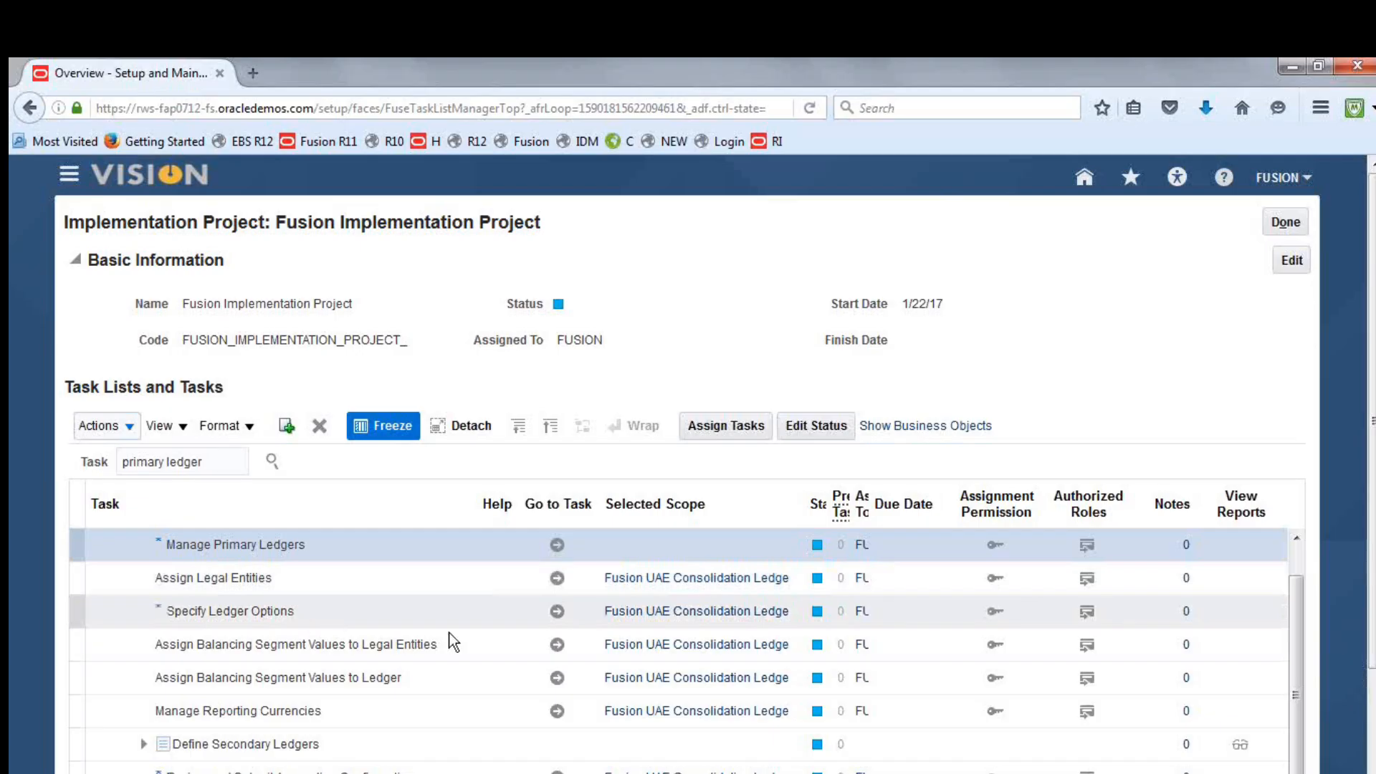
Change the Specify Ledger Options scope to Fusion USA Primary Ledger and open the task
left_click(651, 612)
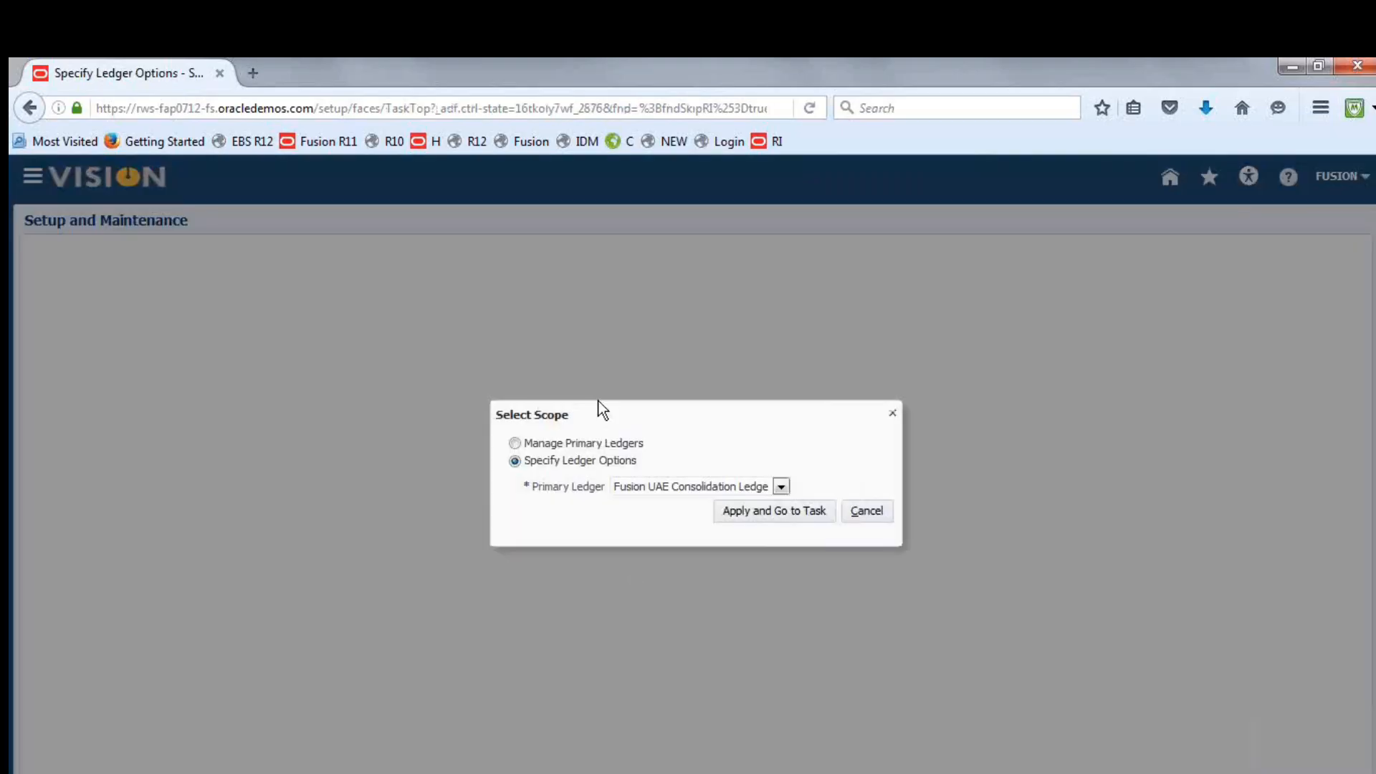
left_click(781, 486)
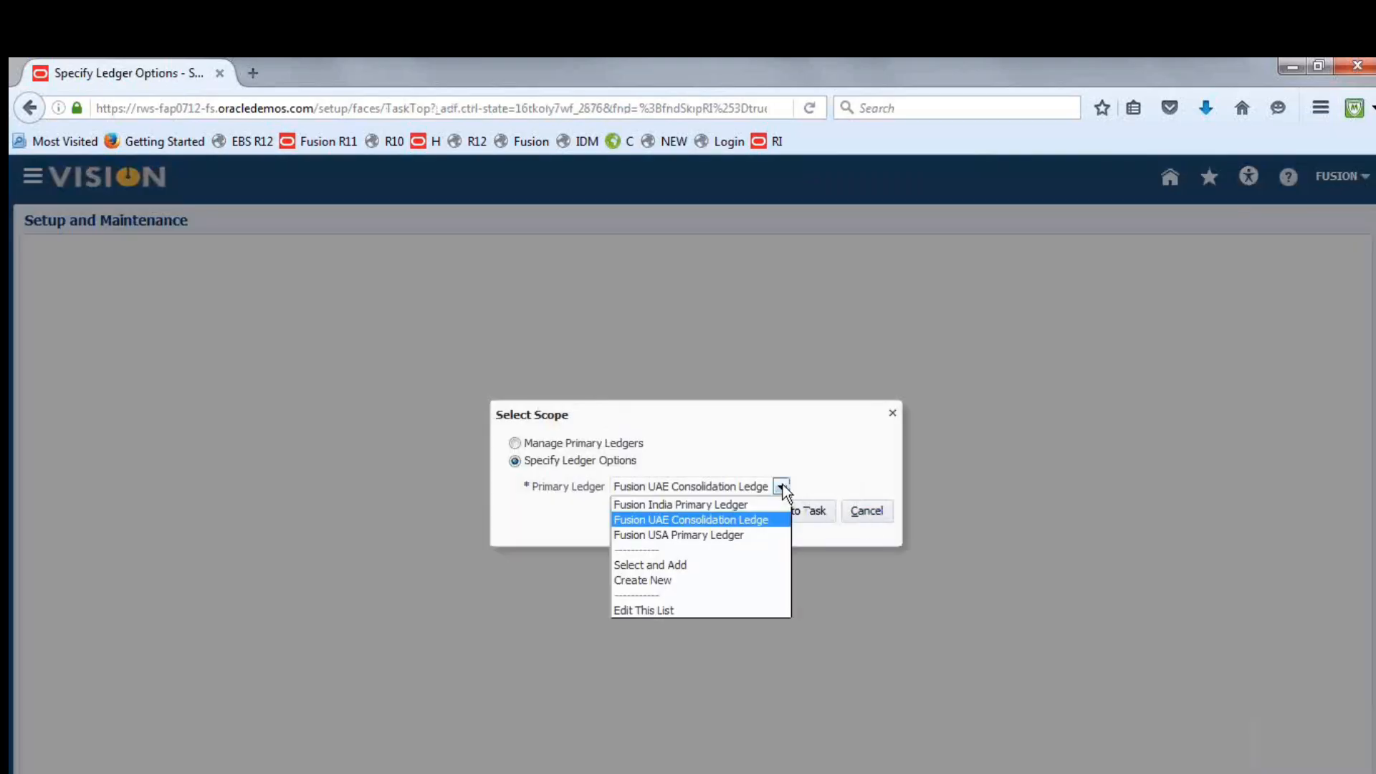
left_click(746, 535)
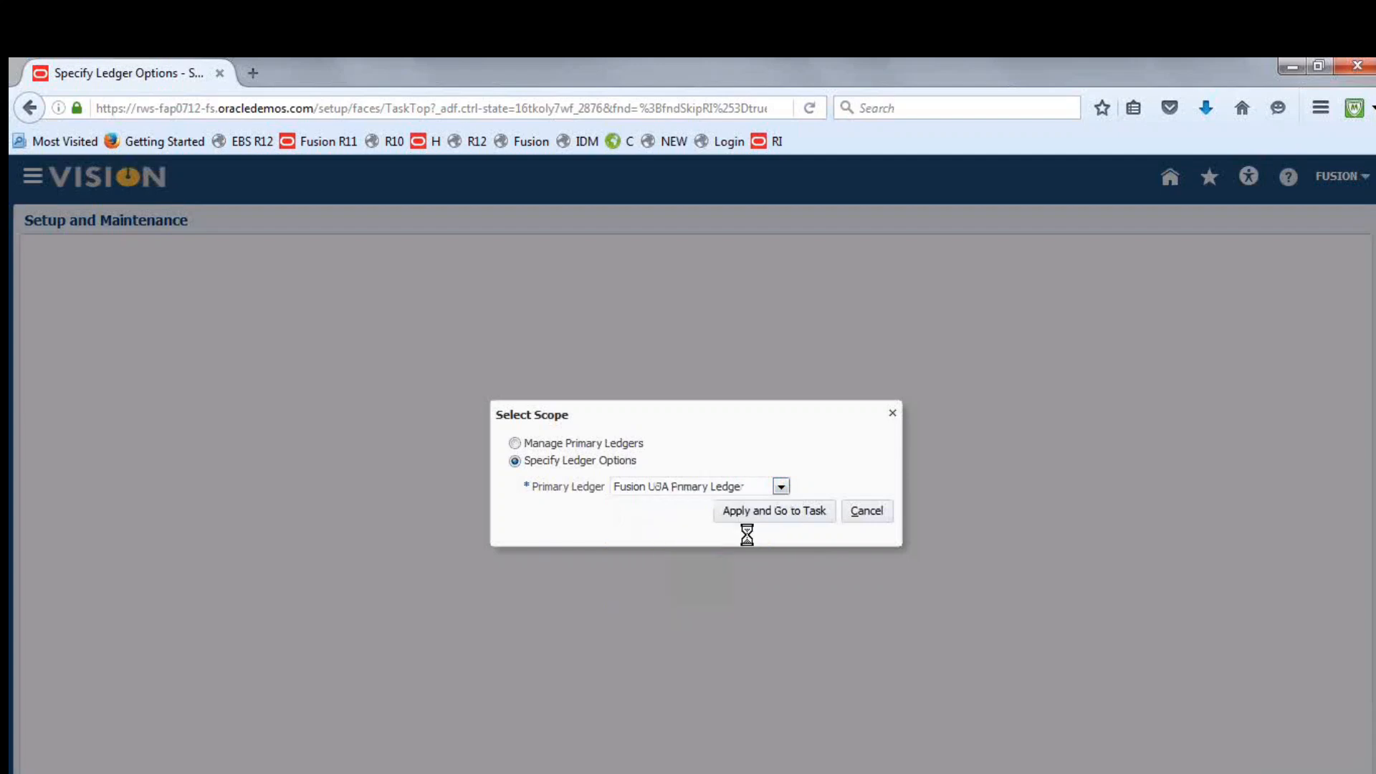
left_click(759, 513)
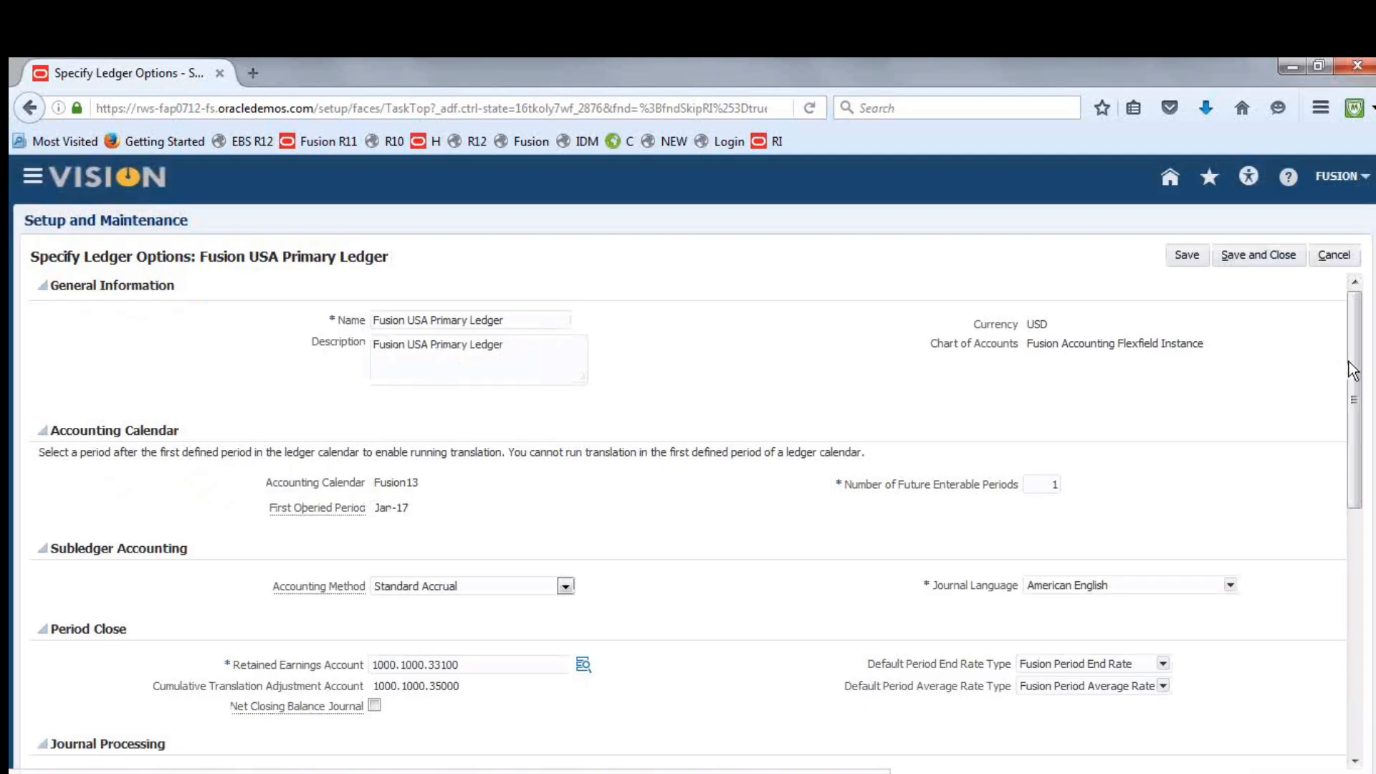
Copy the retained earnings account combination 1000.1000.33100 into the Default Suspense Account under Journal Processing
left_click_drag(1358, 354, 1360, 478)
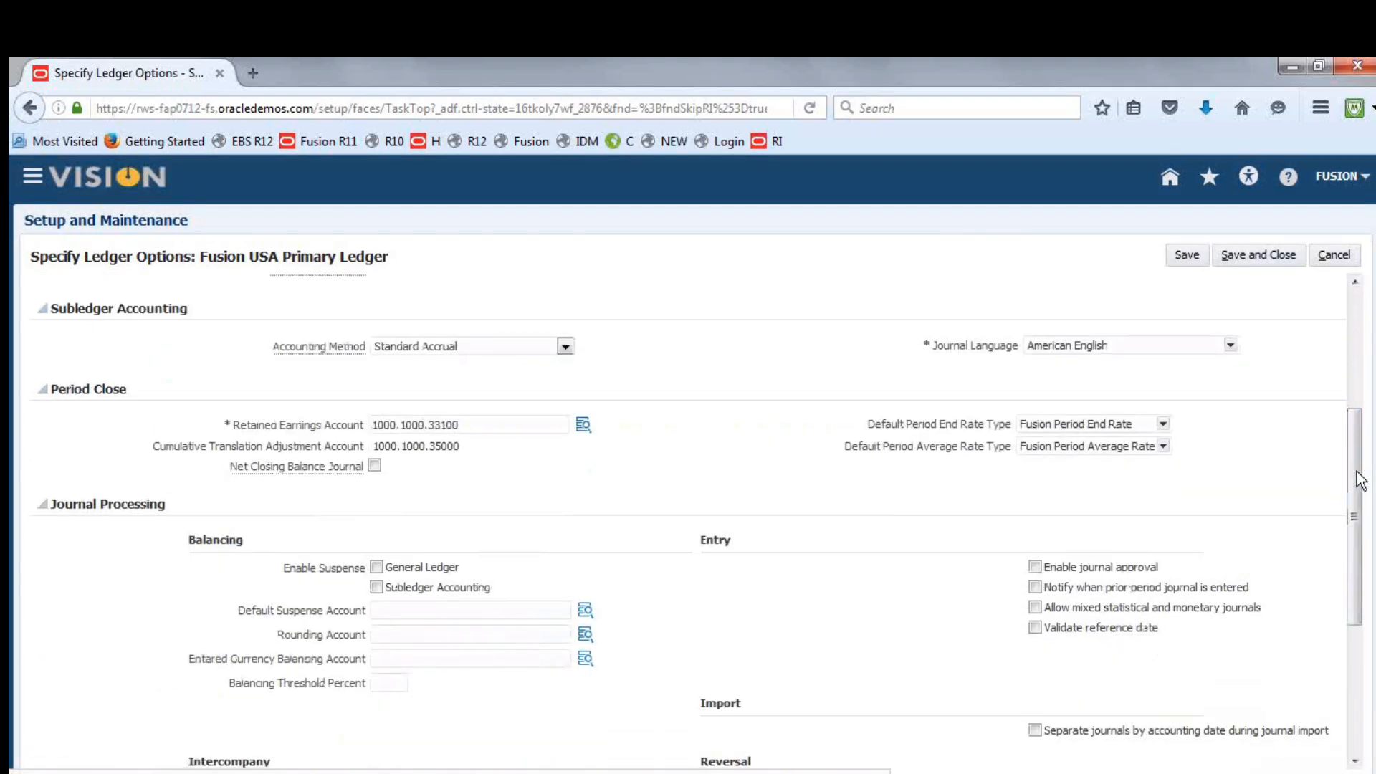
left_click_drag(476, 424, 343, 428)
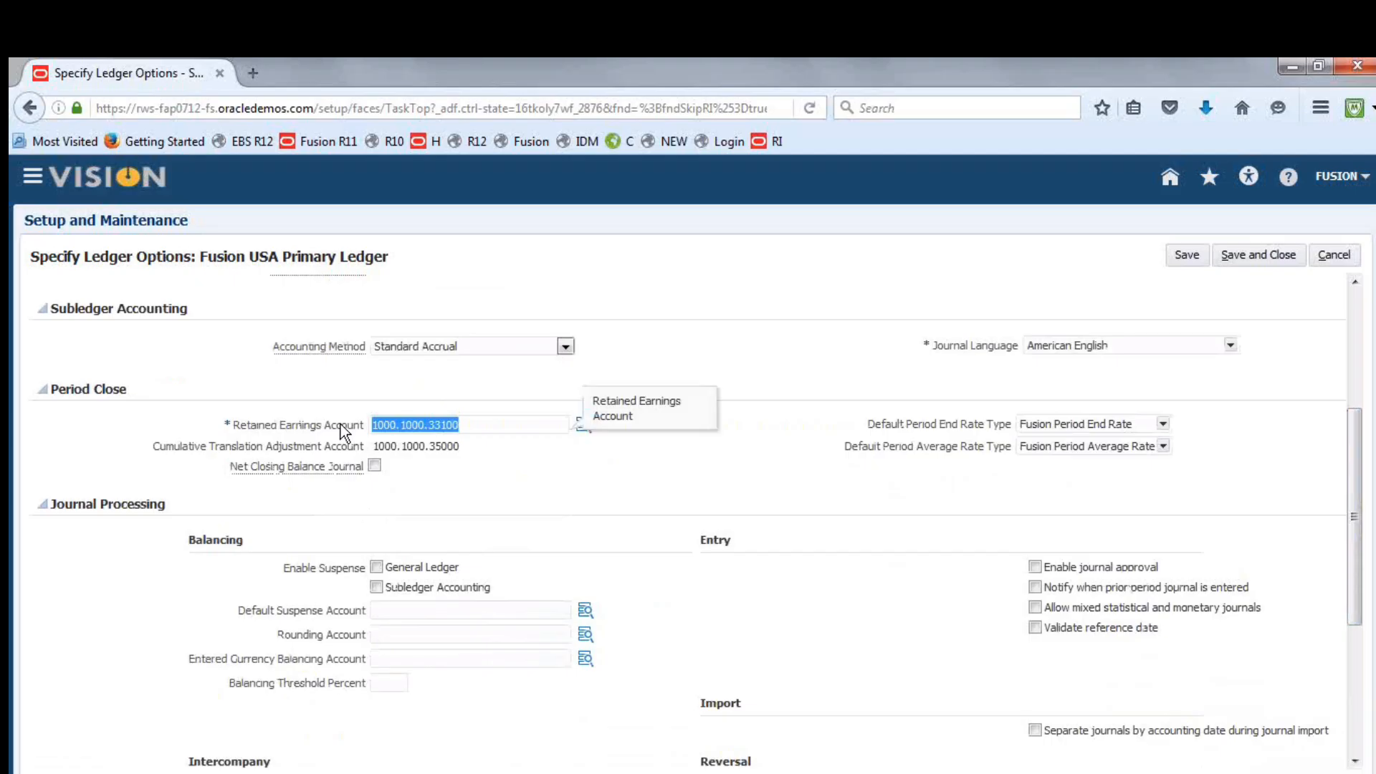
key("ctrl+c")
left_click(451, 615)
key("ctrl+v")
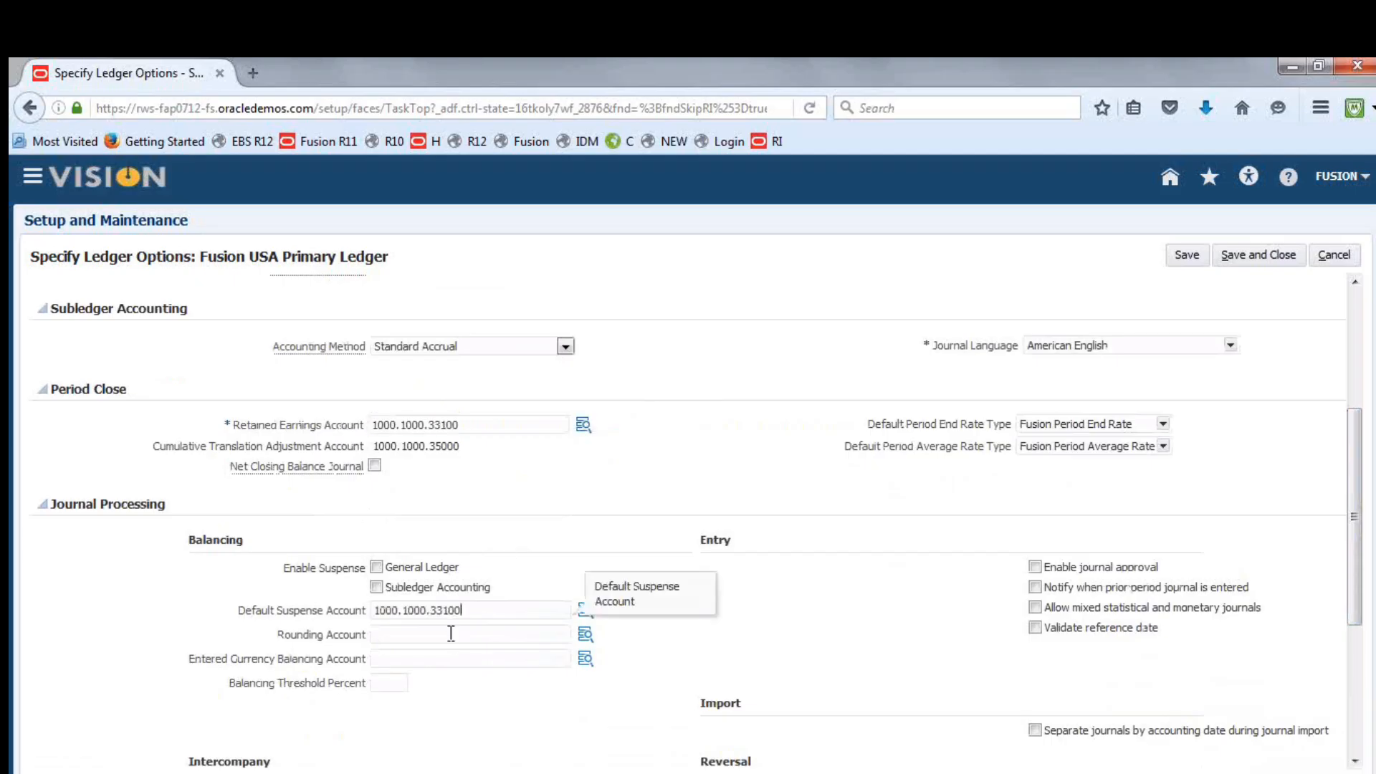
Change the default suspense account's Account segment to 29900 Suspense BS, then save and close the ledger options
left_click(585, 607)
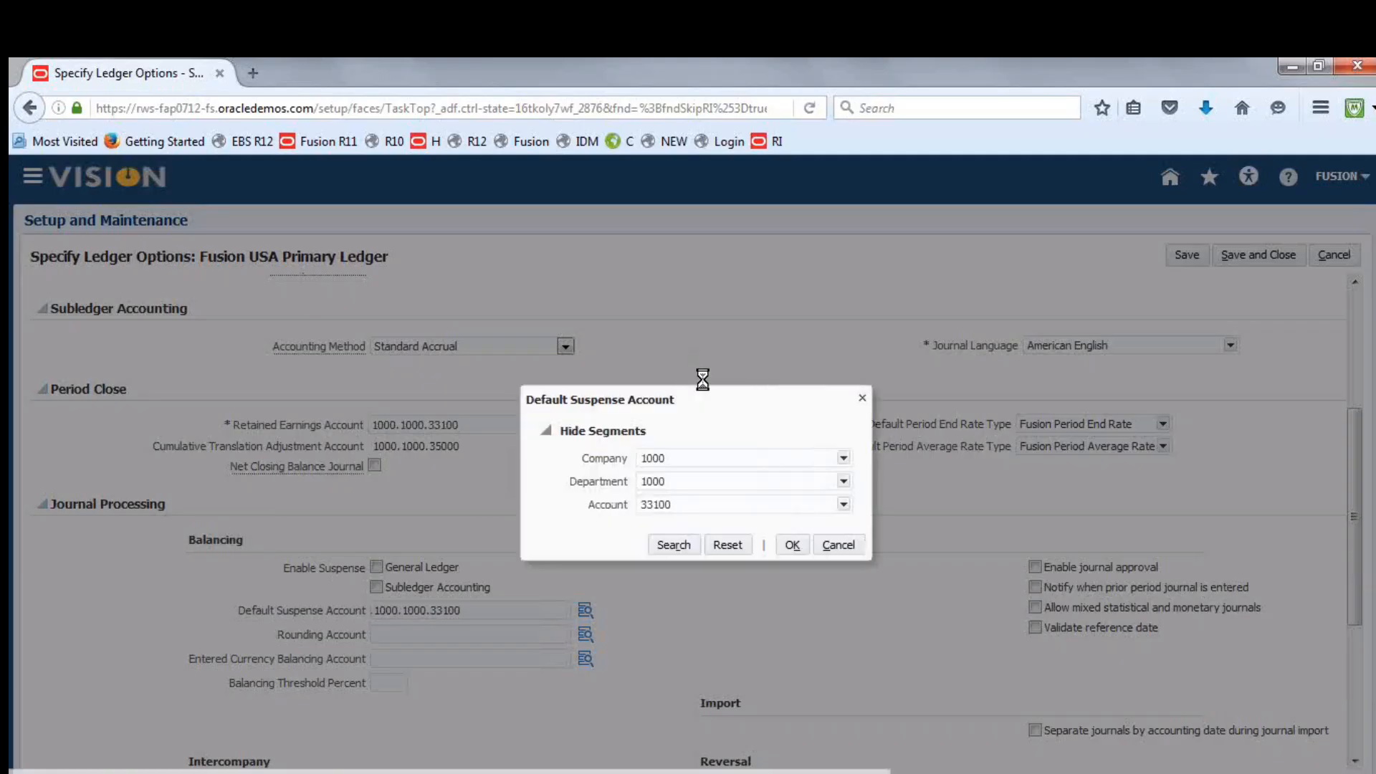
left_click(845, 502)
left_click(718, 688)
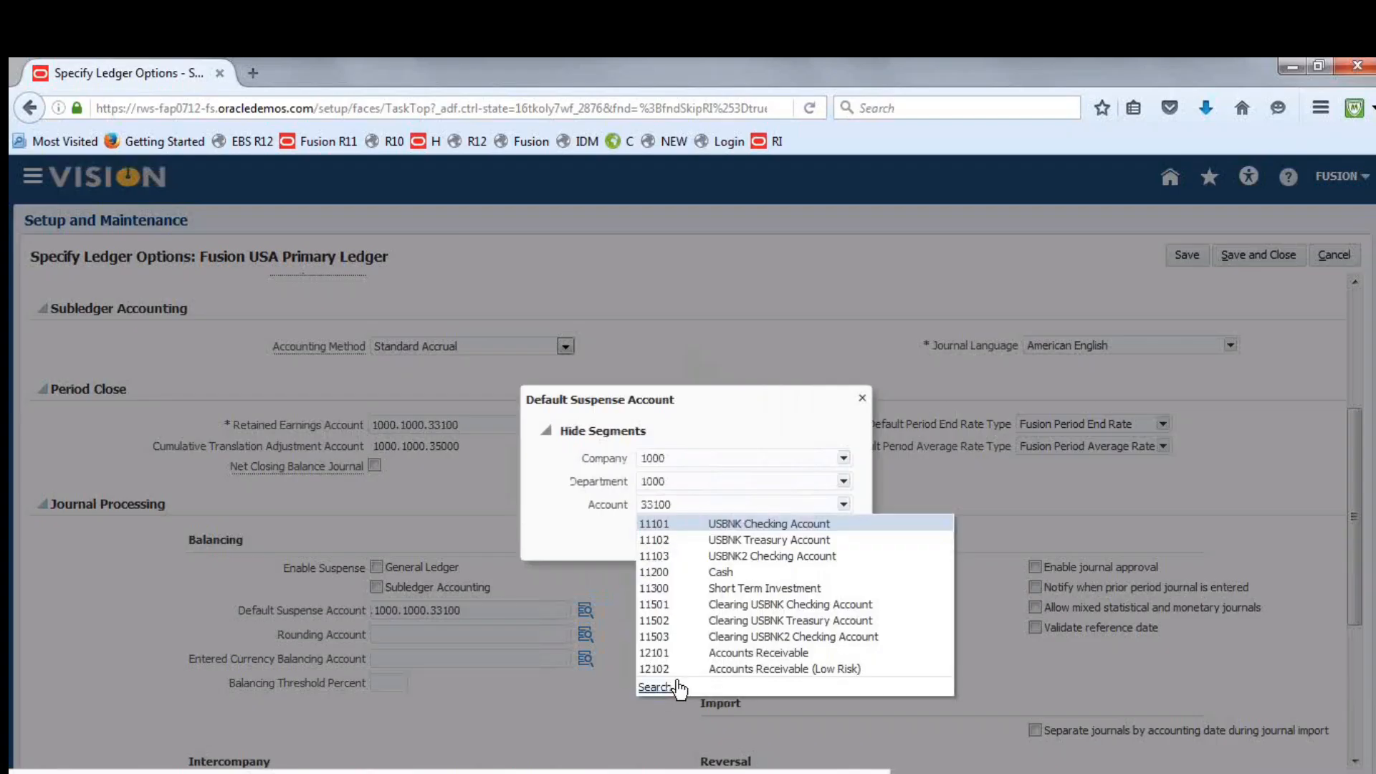
left_click(670, 690)
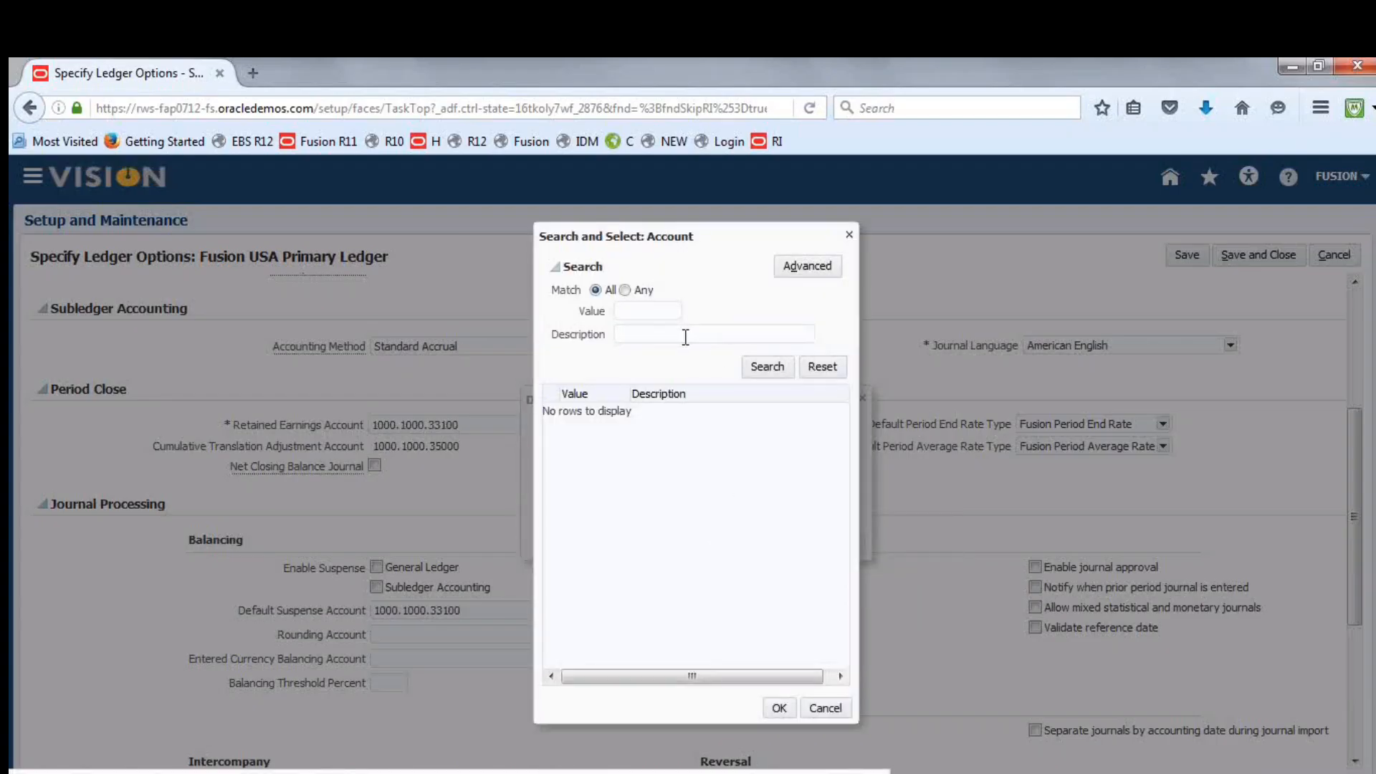
type("S")
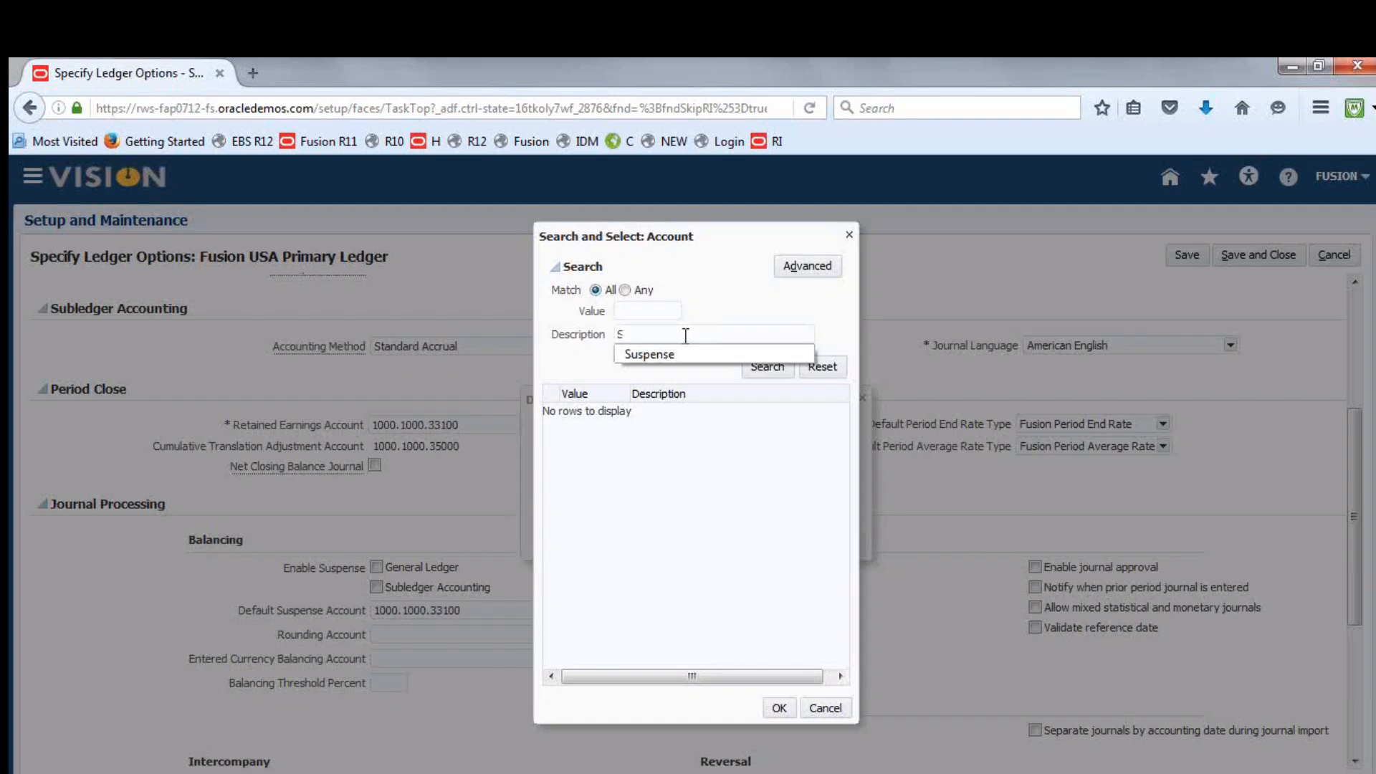
left_click(669, 354)
left_click(759, 362)
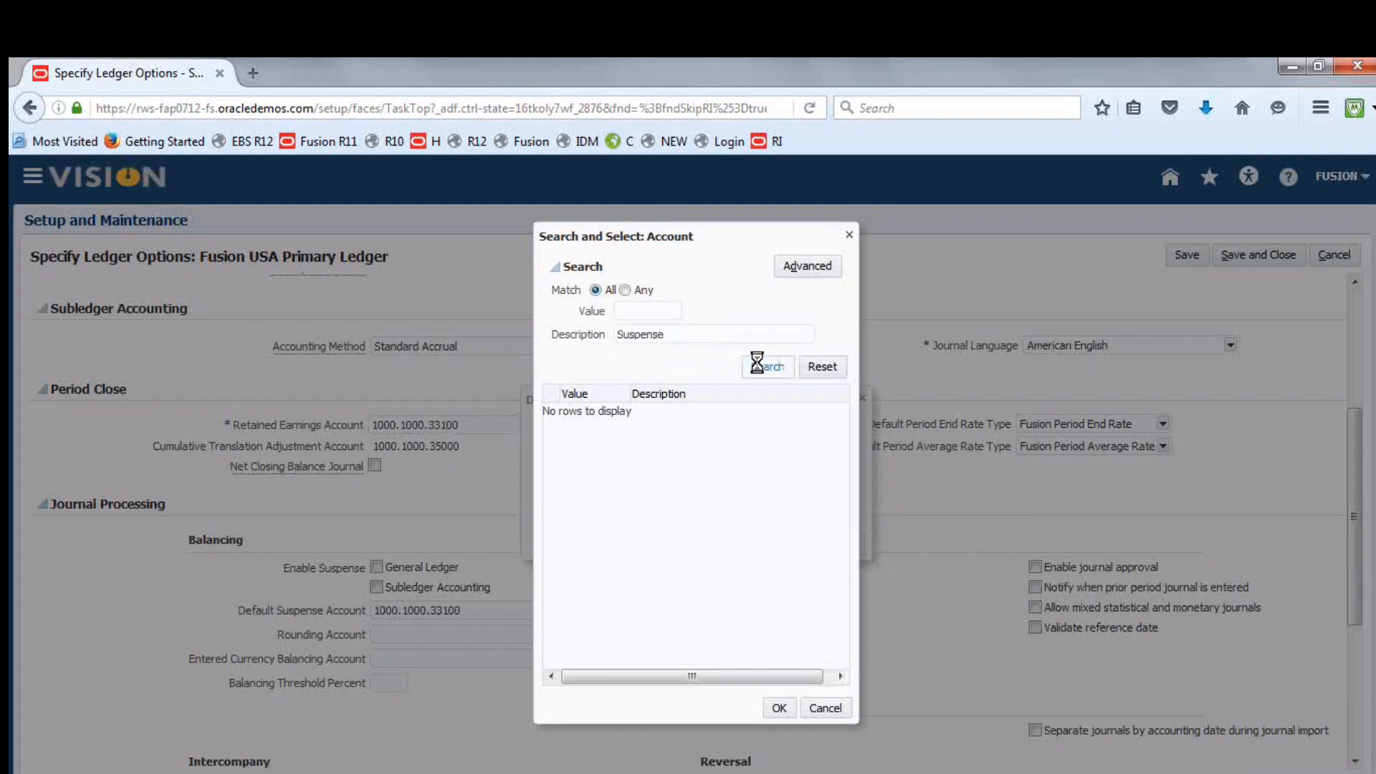
left_click(617, 413)
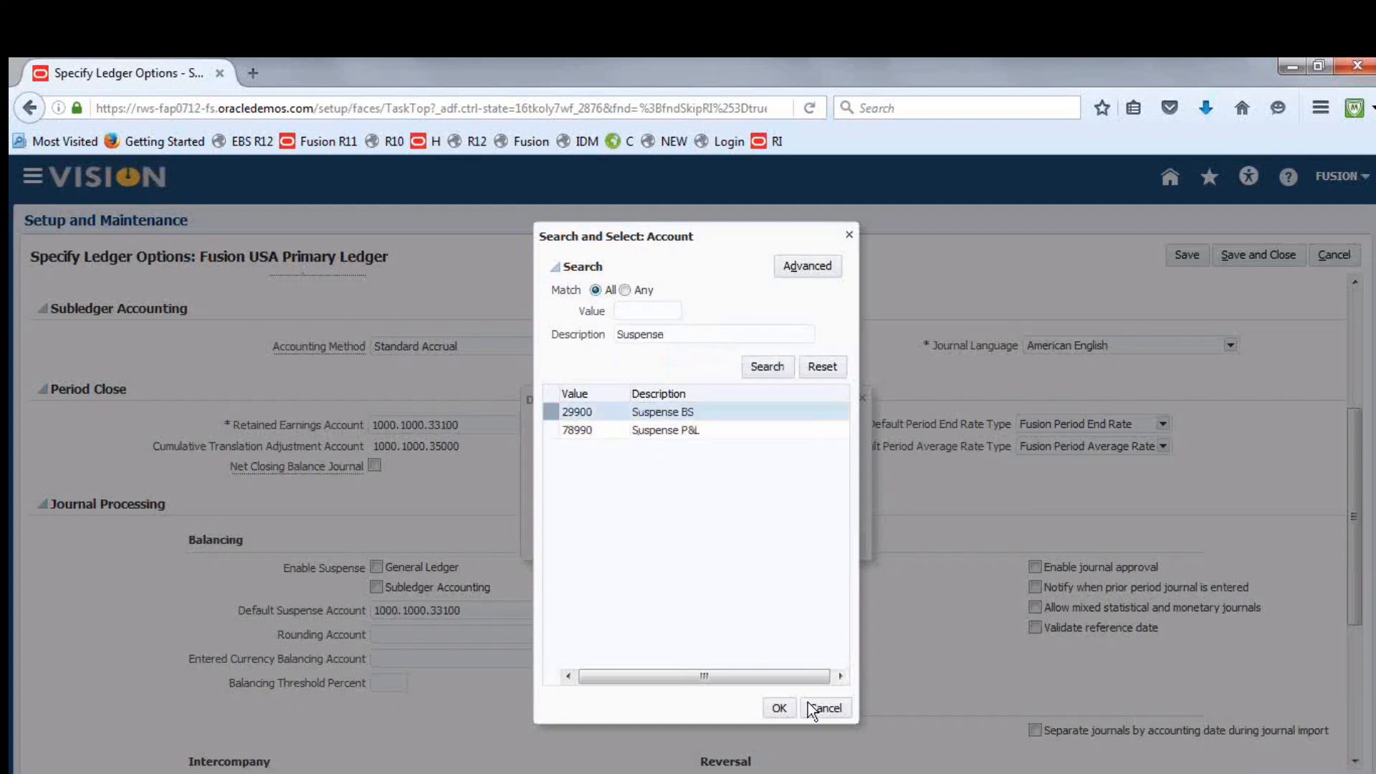
left_click(779, 707)
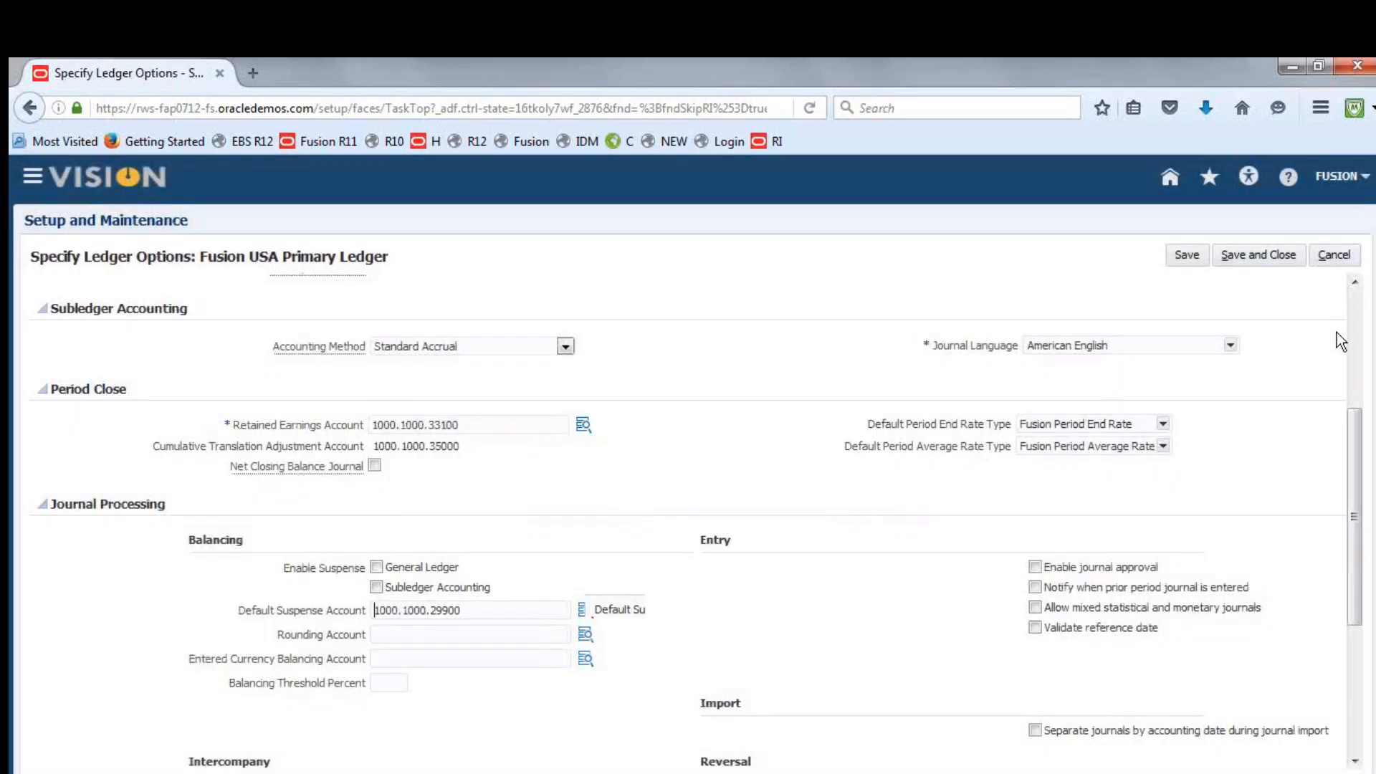
left_click(1270, 255)
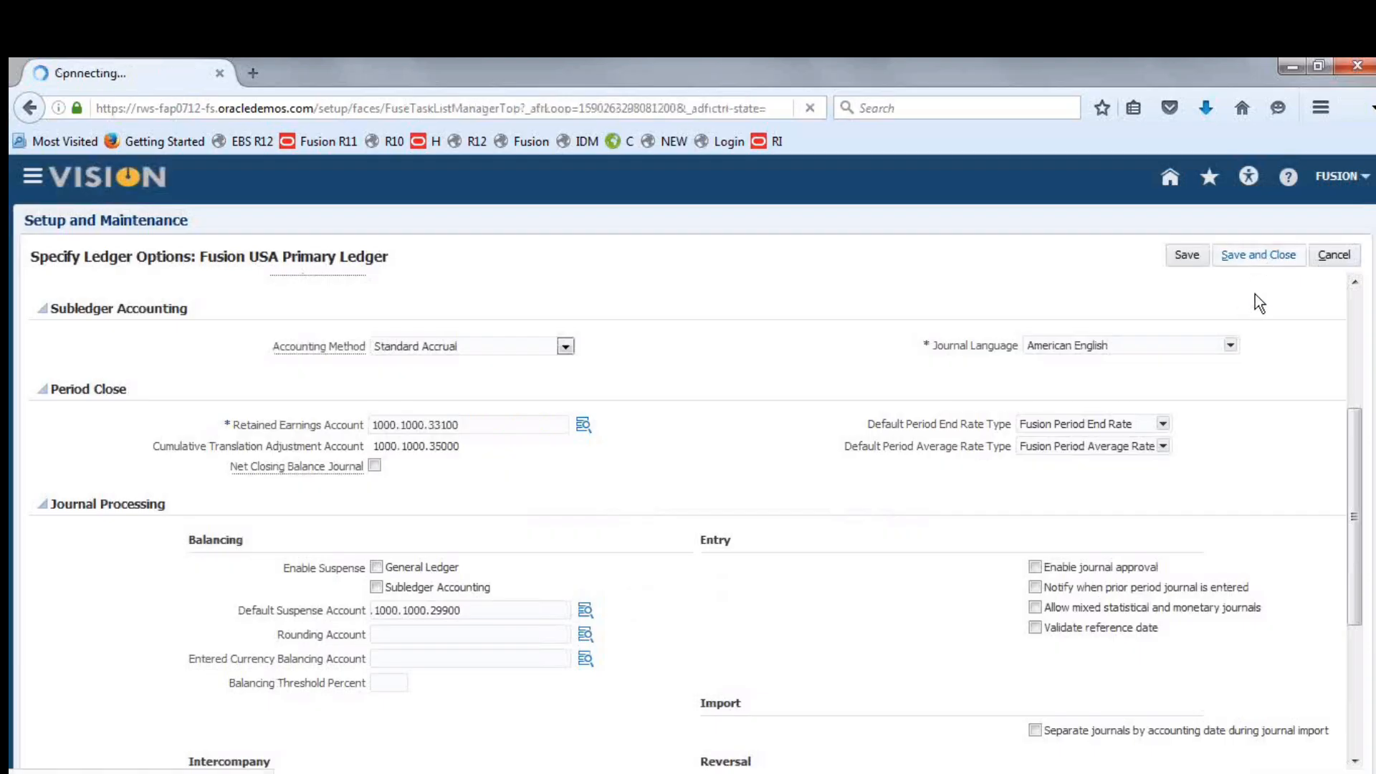
Leave the implementation project for Scheduled Processes, start a new process and bring up the search for process names
left_click(1285, 223)
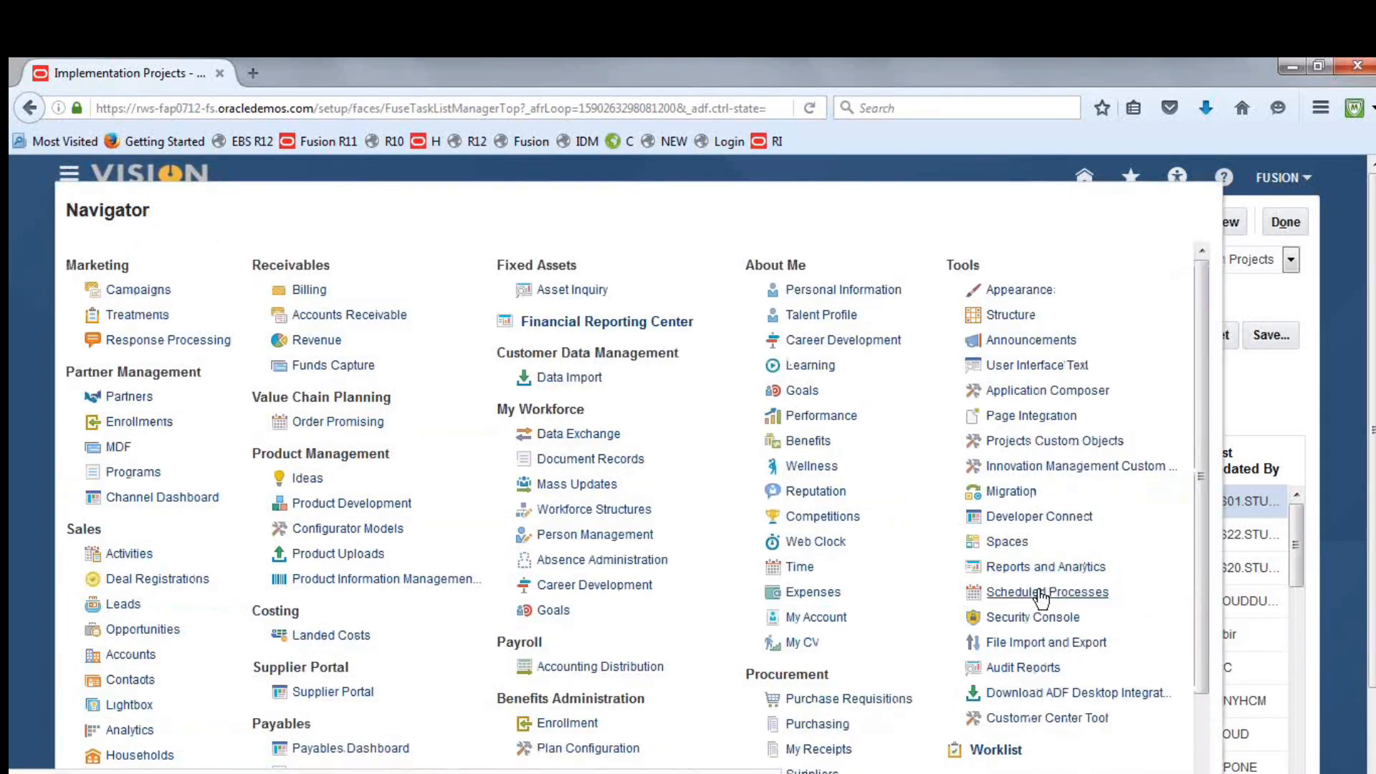
left_click(1046, 593)
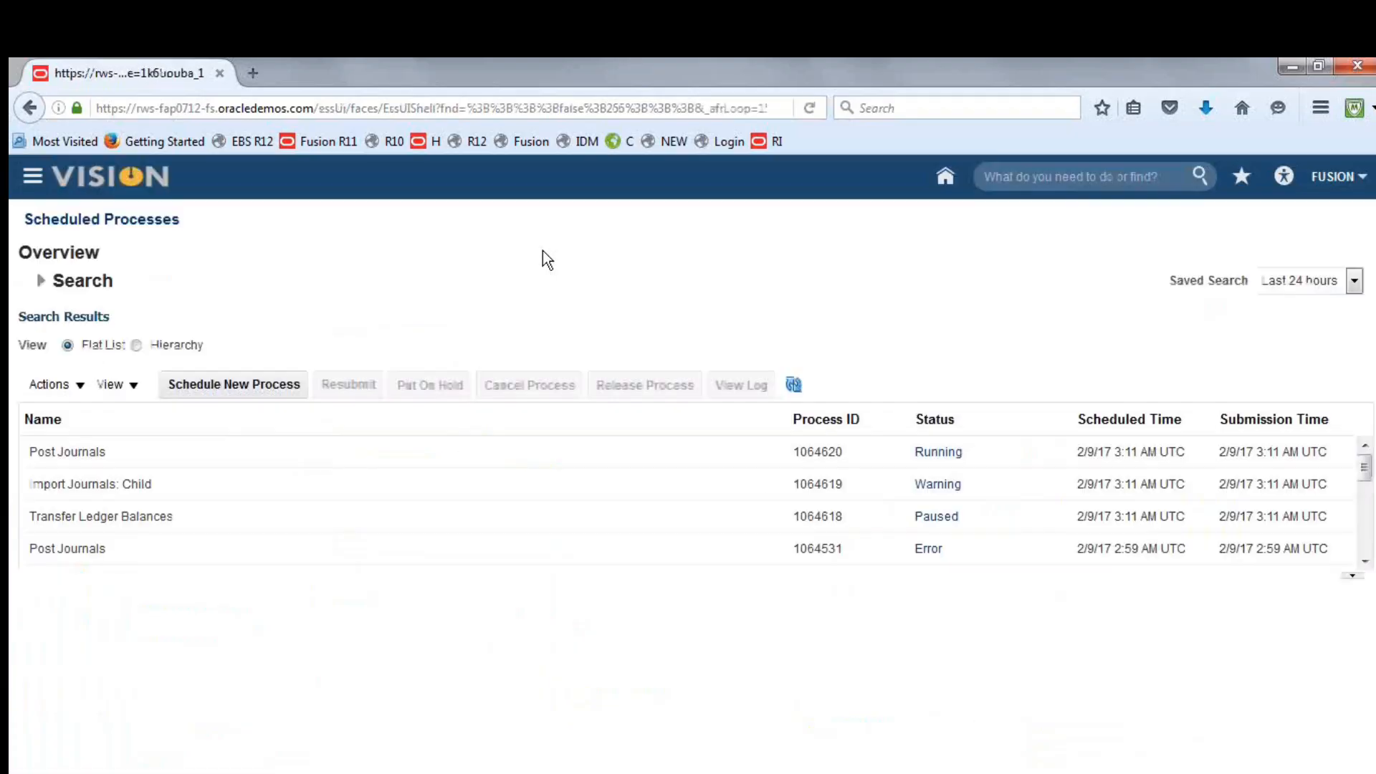
left_click(289, 387)
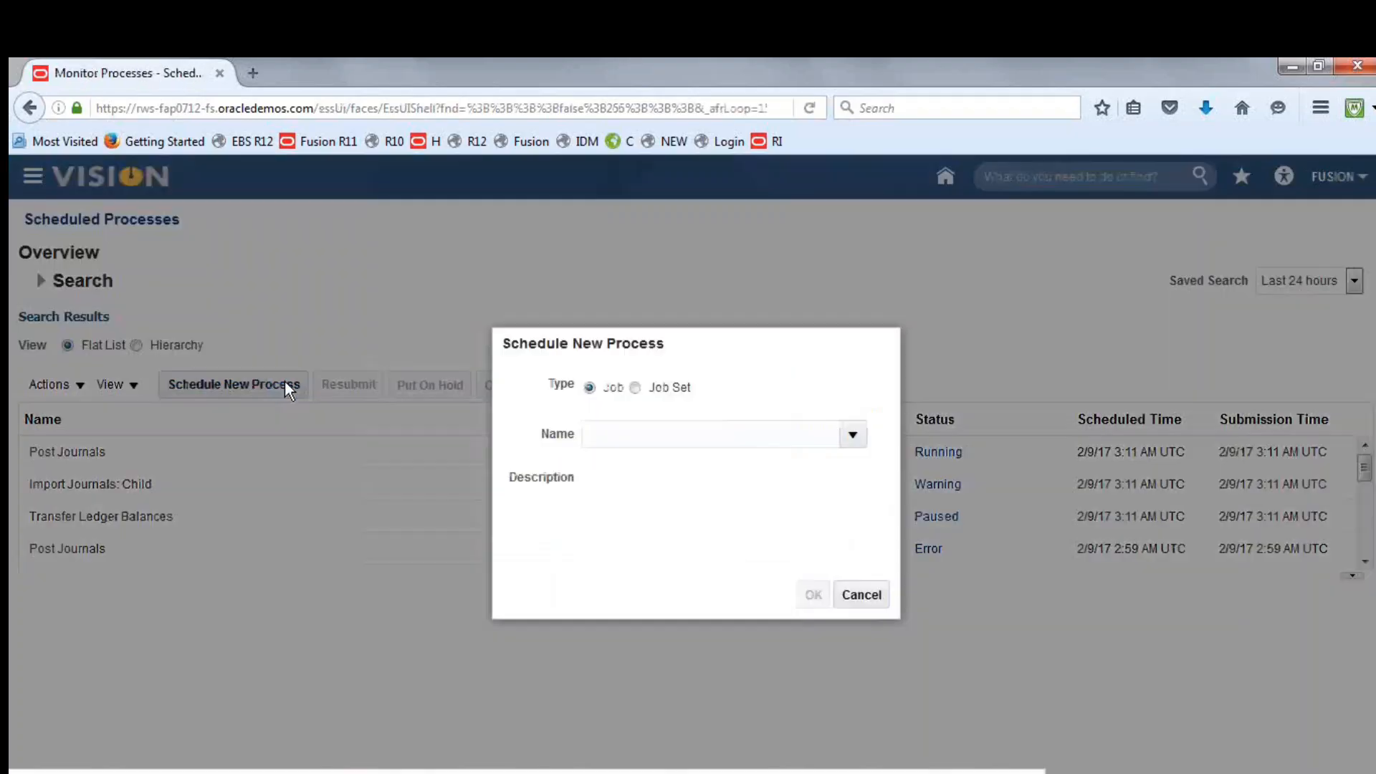
left_click(641, 435)
type("SDF")
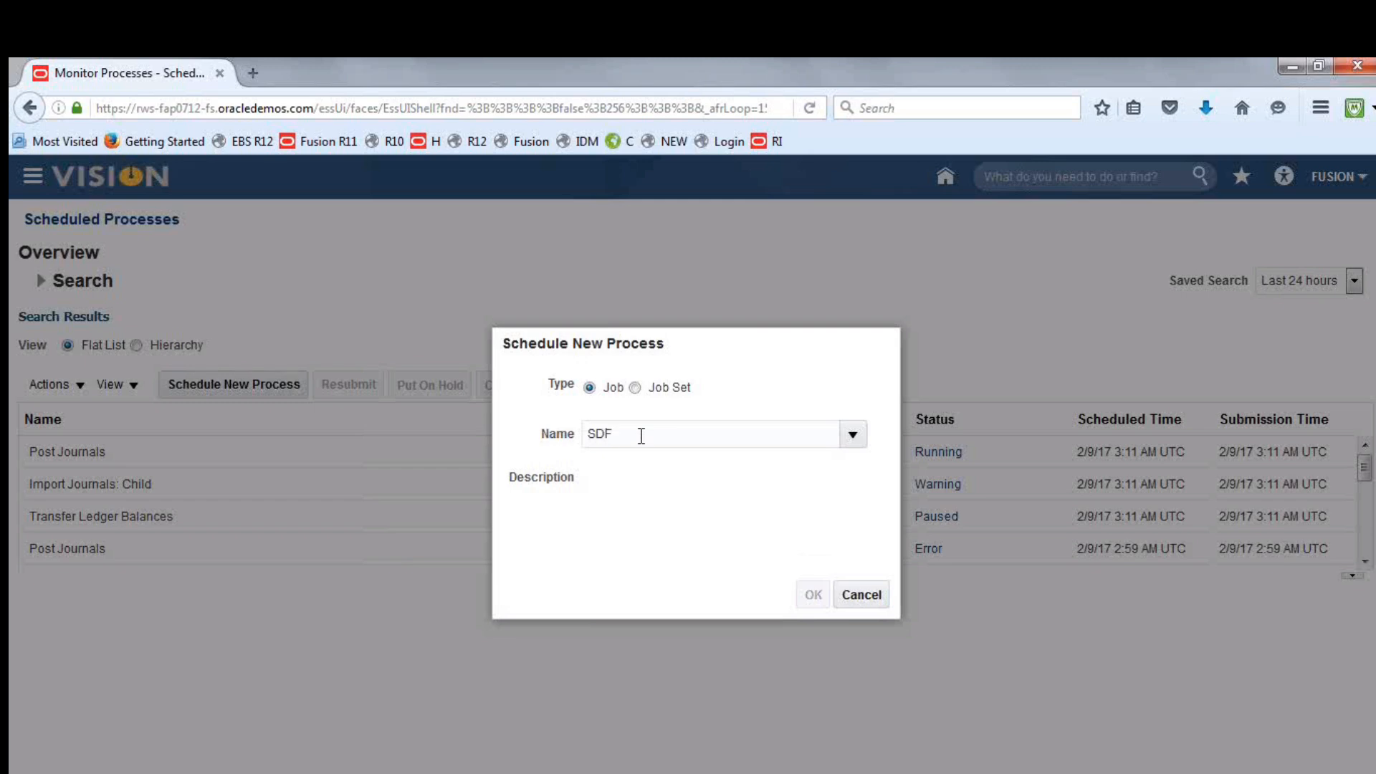
key("Tab")
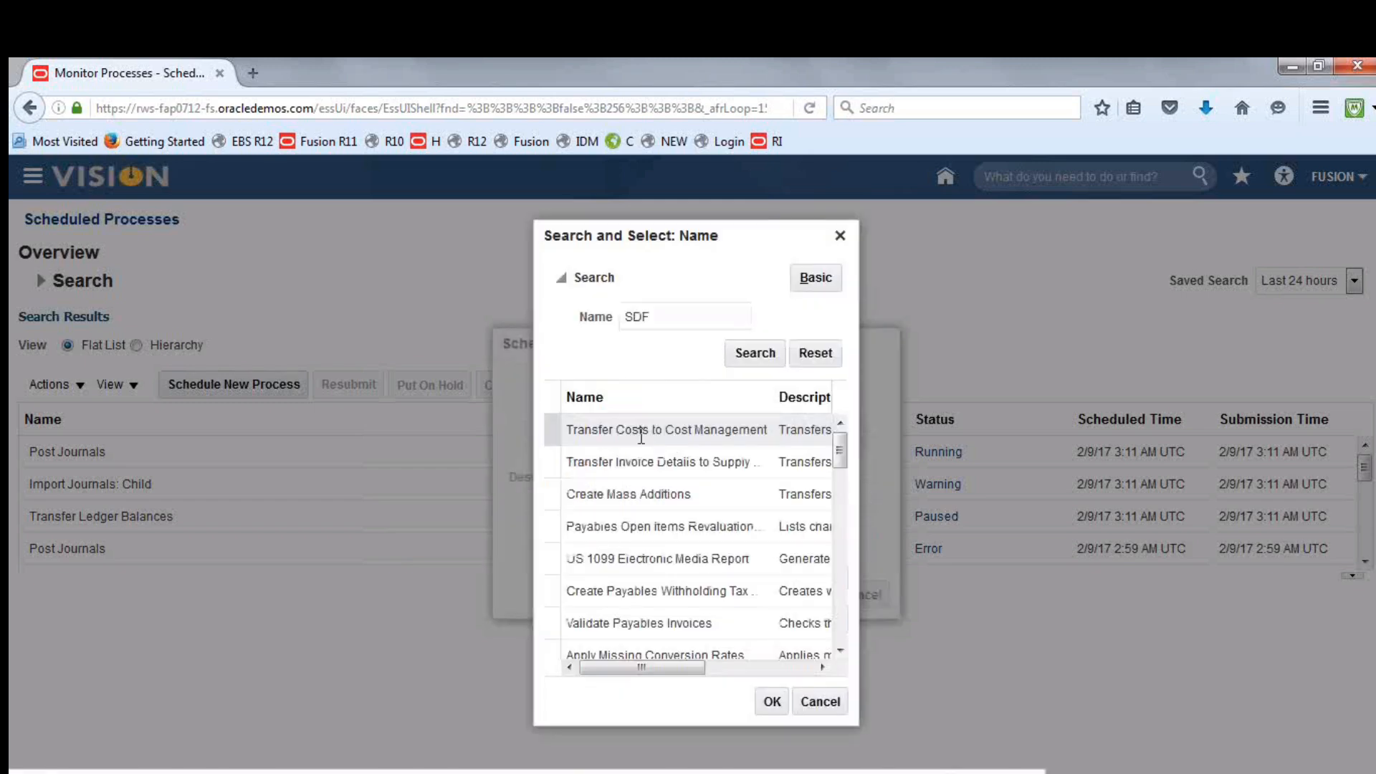
Search for Transfer Ledger B, choose Transfer Ledger Balances as the job and open its process details
left_click_drag(674, 311, 557, 319)
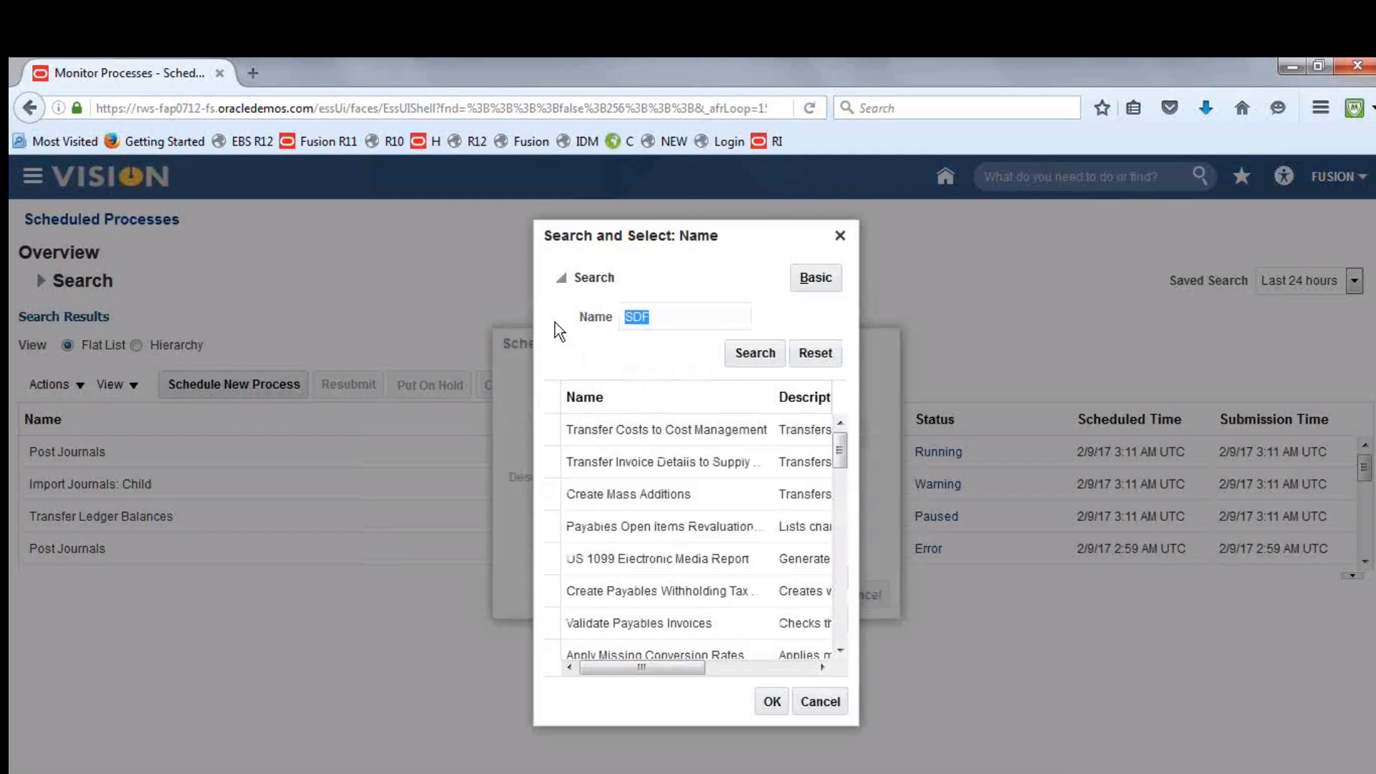
type("T")
key("BackSpace")
type("T")
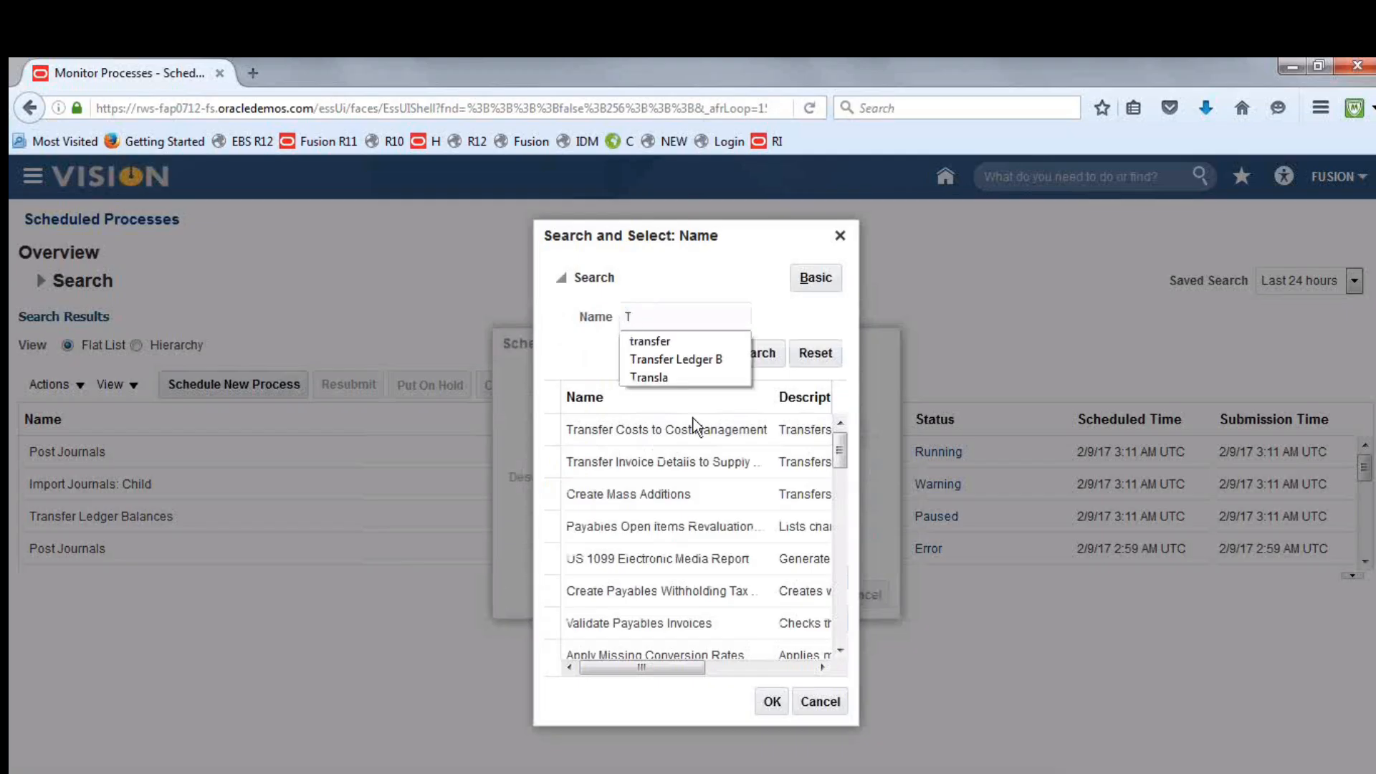
left_click(699, 361)
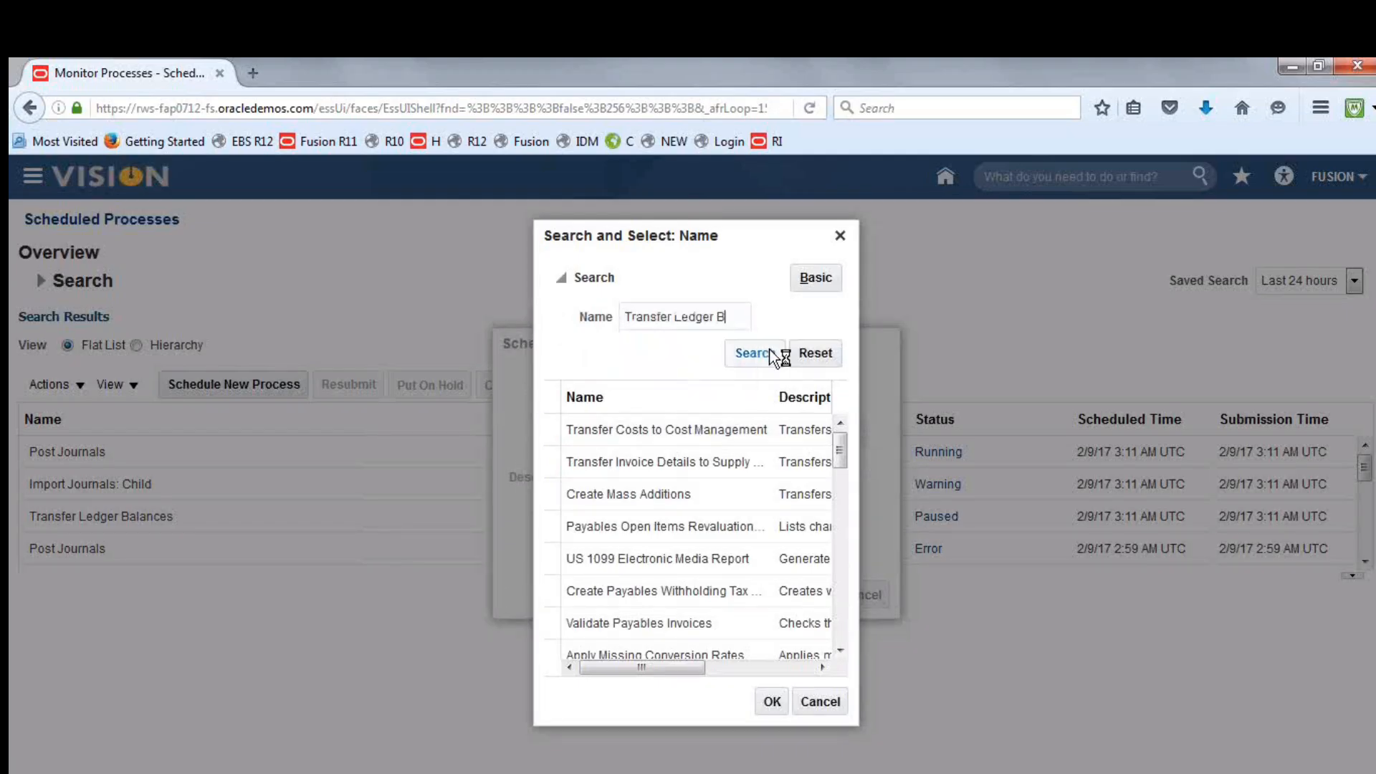
left_click(624, 428)
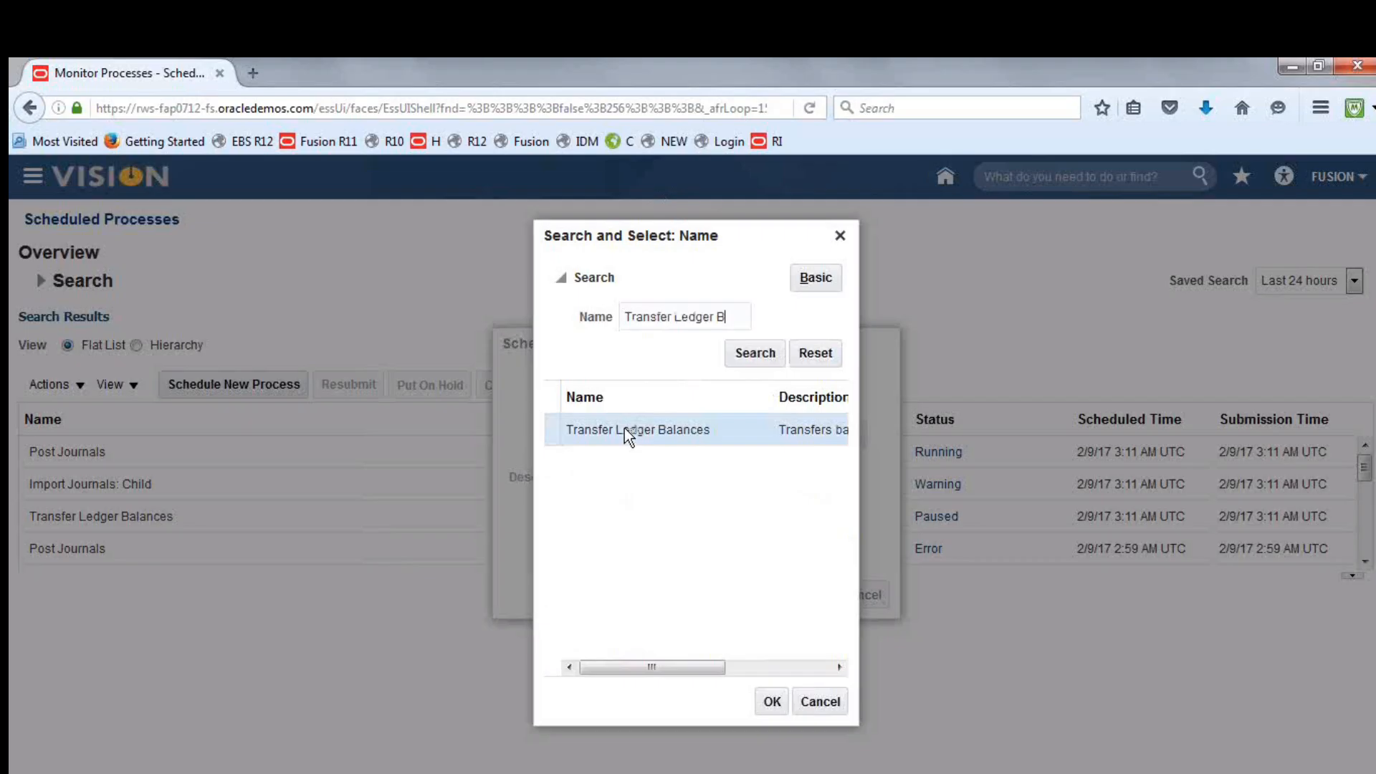
left_click(774, 702)
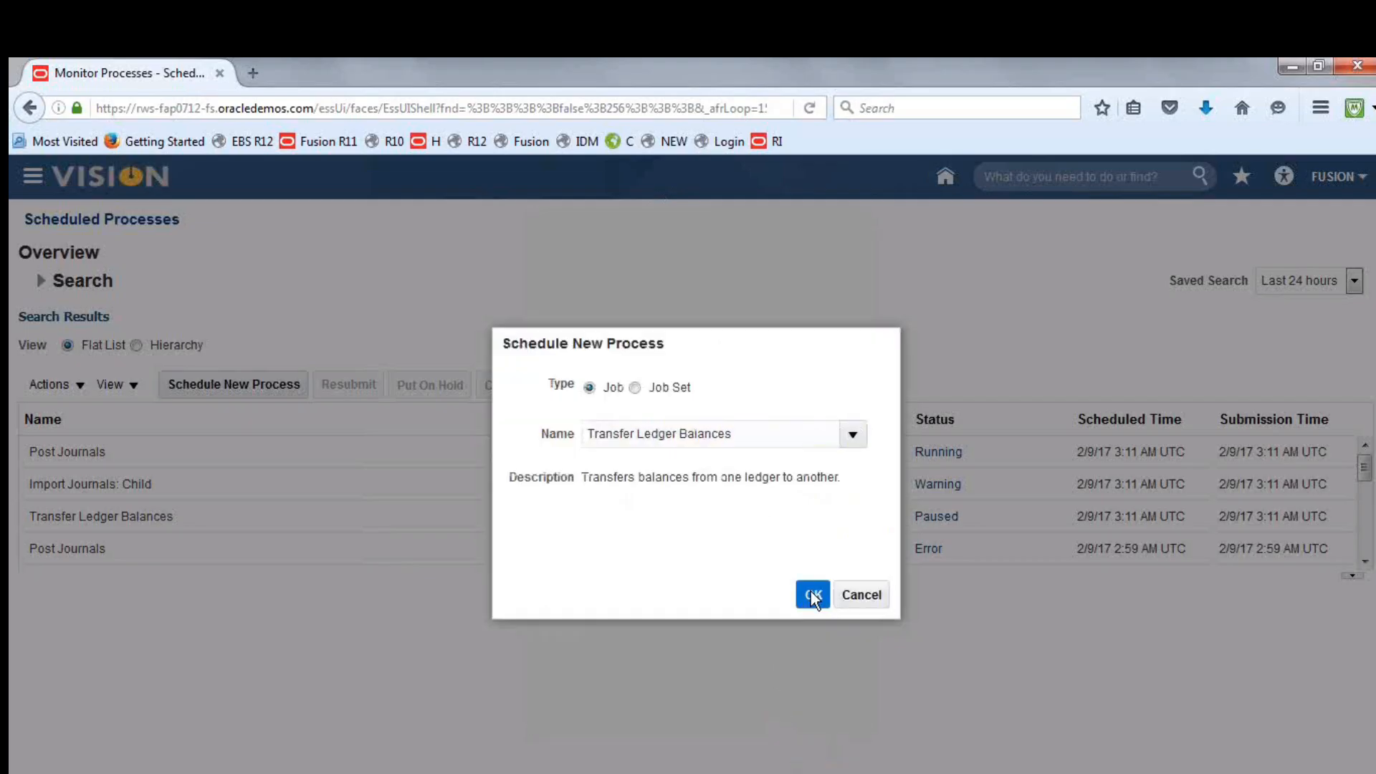
left_click(812, 595)
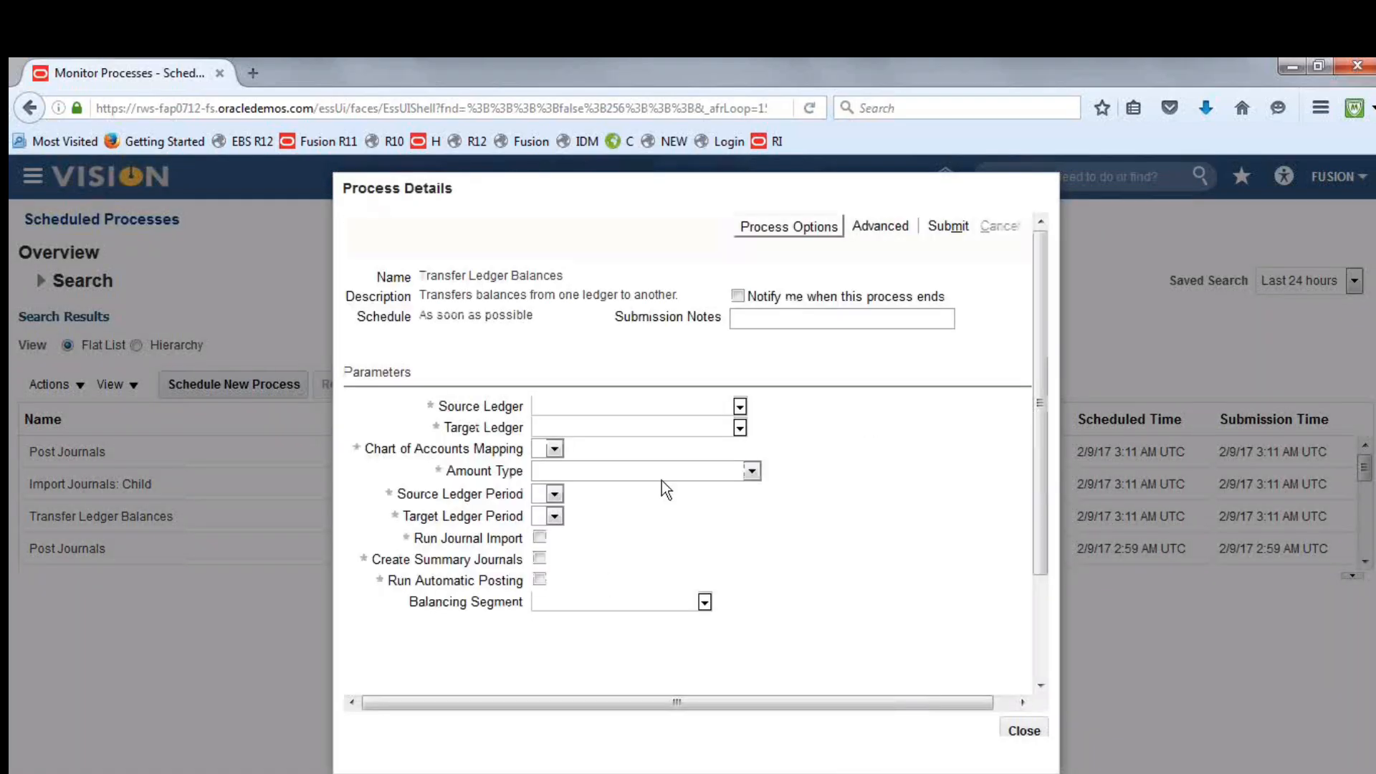
Set the source ledger of the balance transfer to Fusion AED Translation
left_click(739, 406)
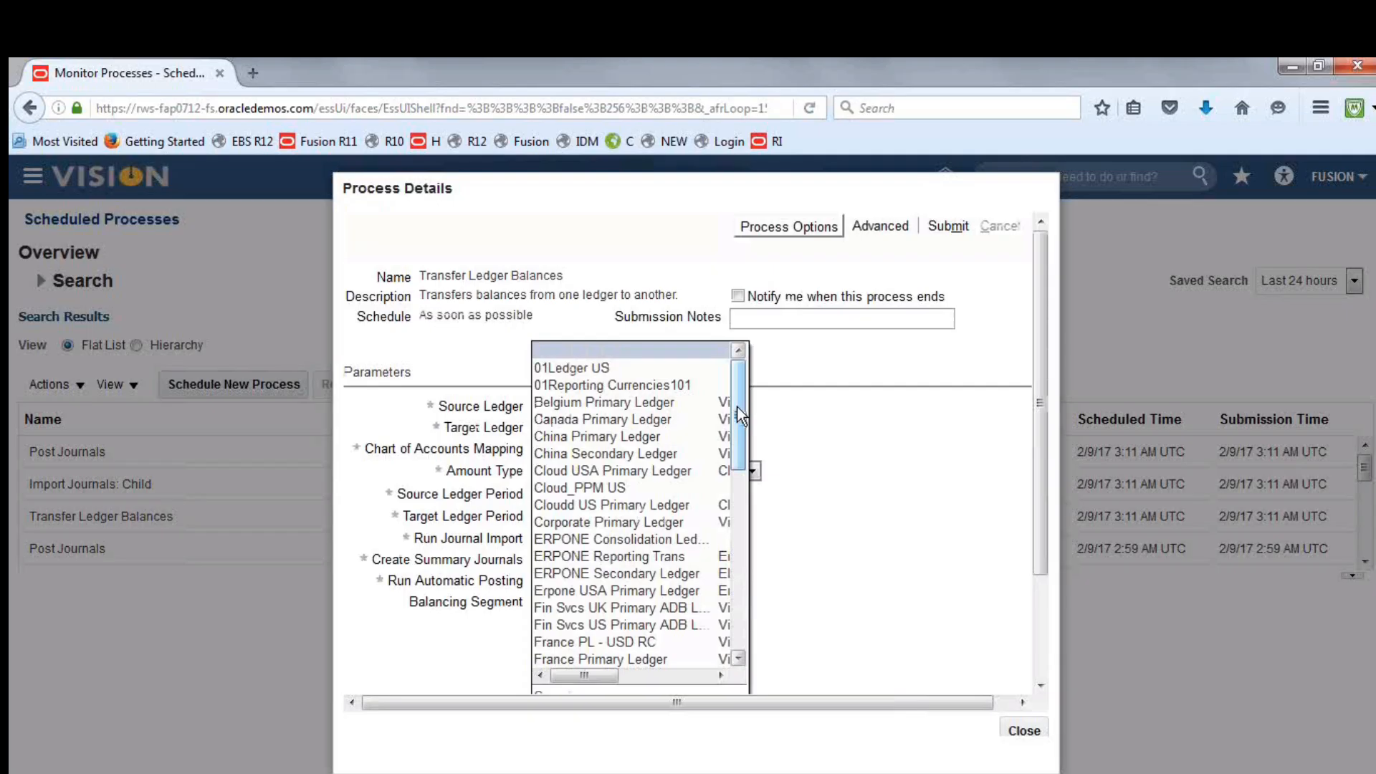
scroll(738, 438, "down", 1)
scroll(739, 459, "down", 2)
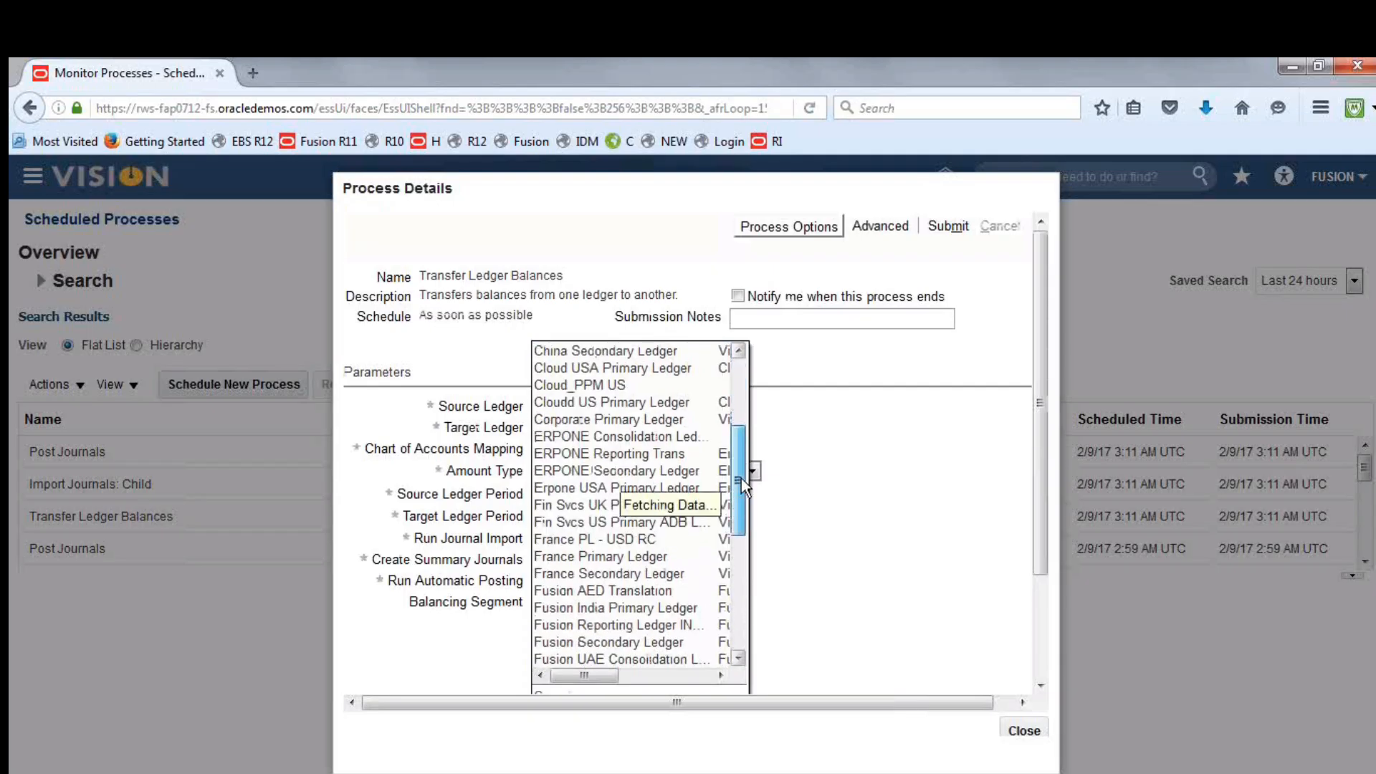
scroll(642, 566, "down", 1)
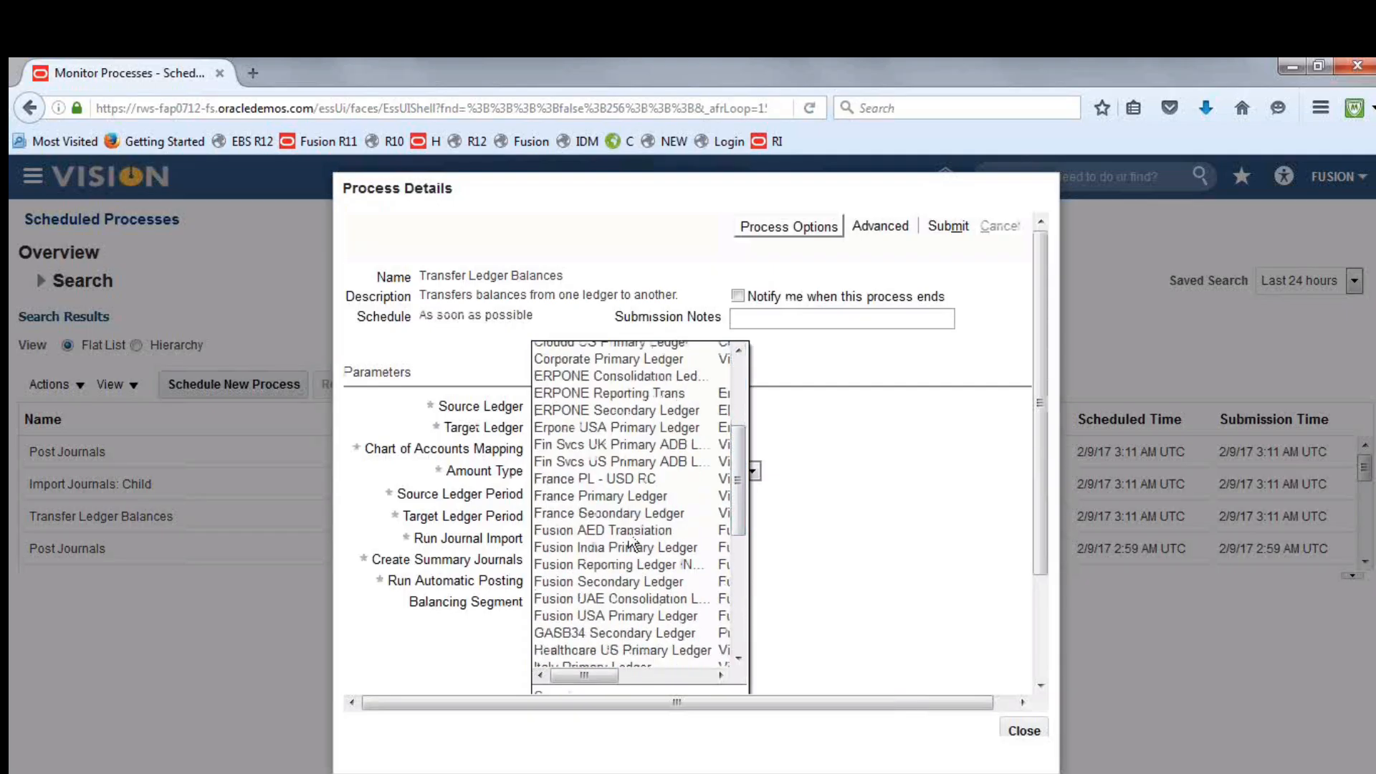
left_click(630, 547)
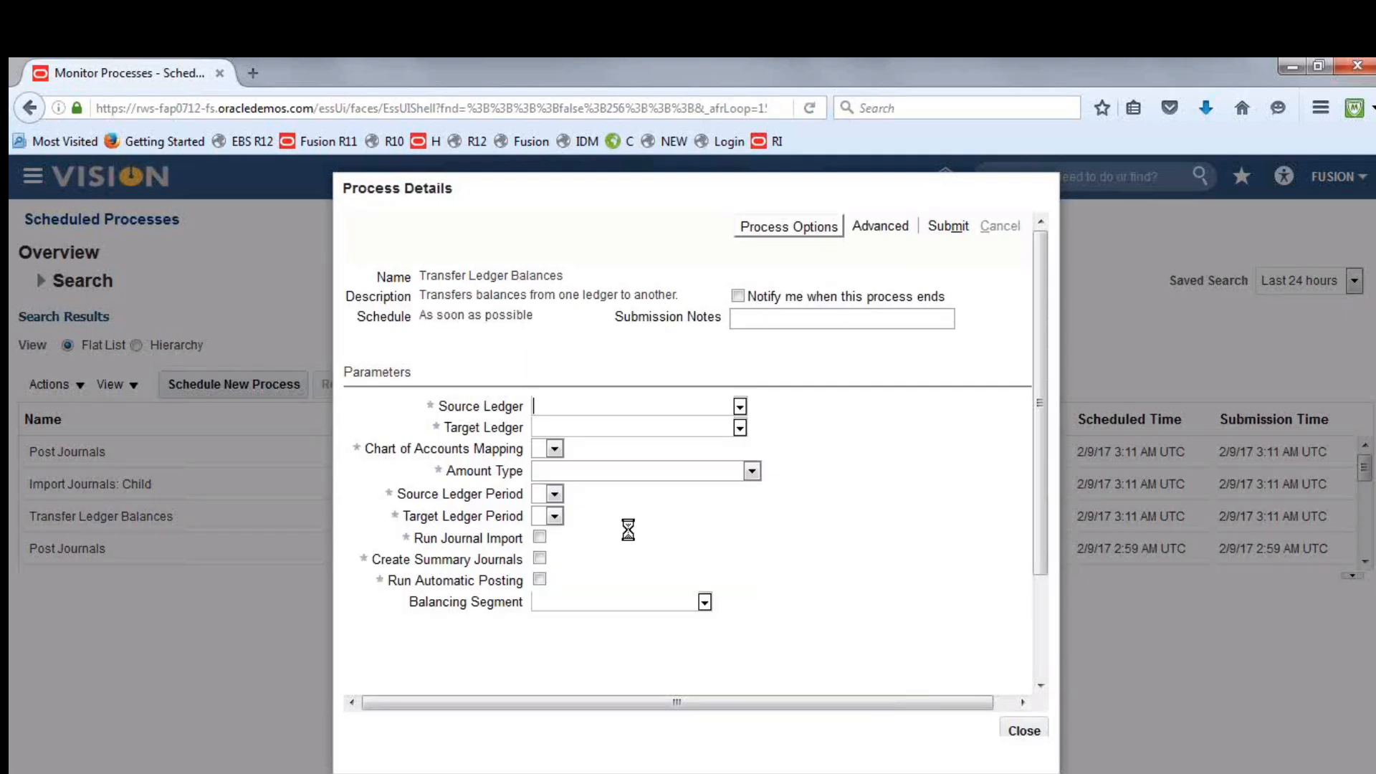
Set the target ledger to Fusion UAE Consolidation Ledge and the chart of accounts mapping to Fusion SCOA and CCOA Mapping
left_click(738, 427)
left_click(699, 448)
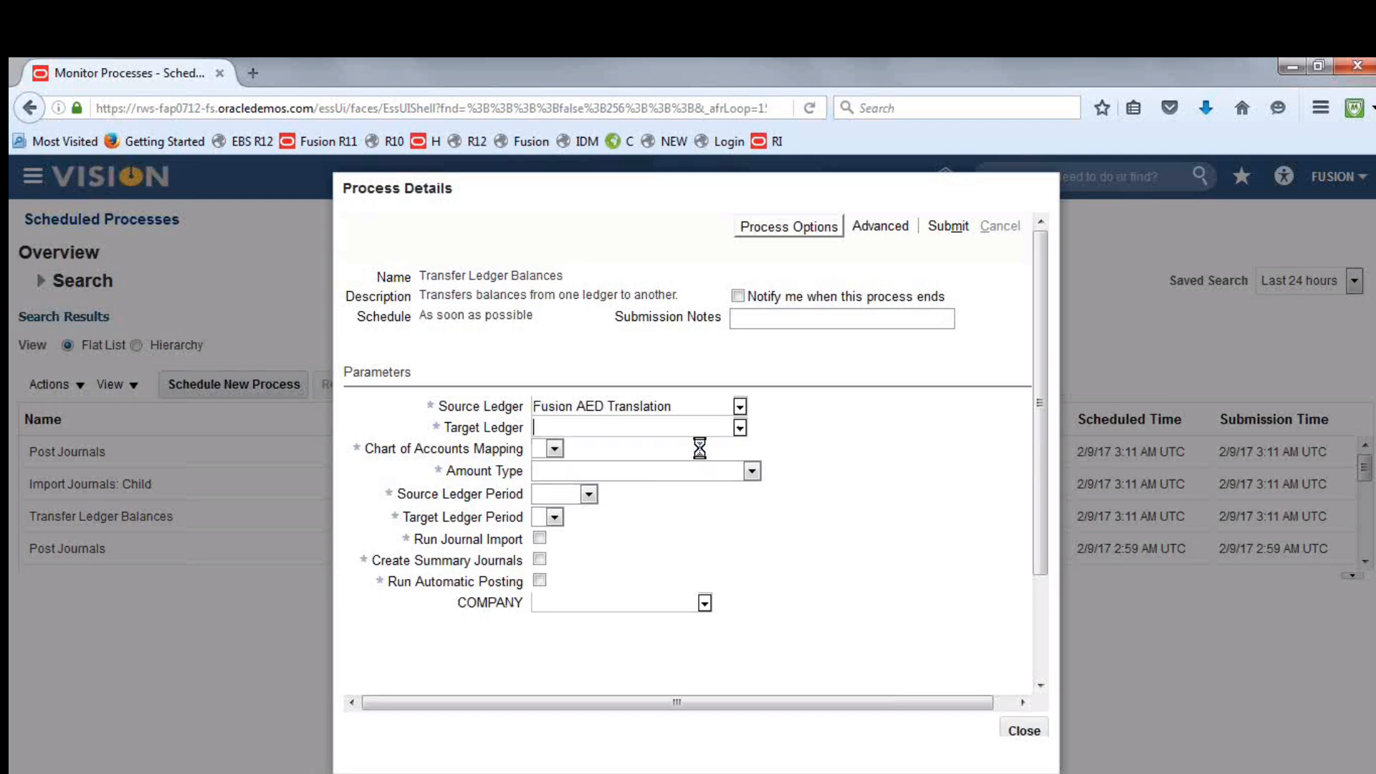
left_click(750, 449)
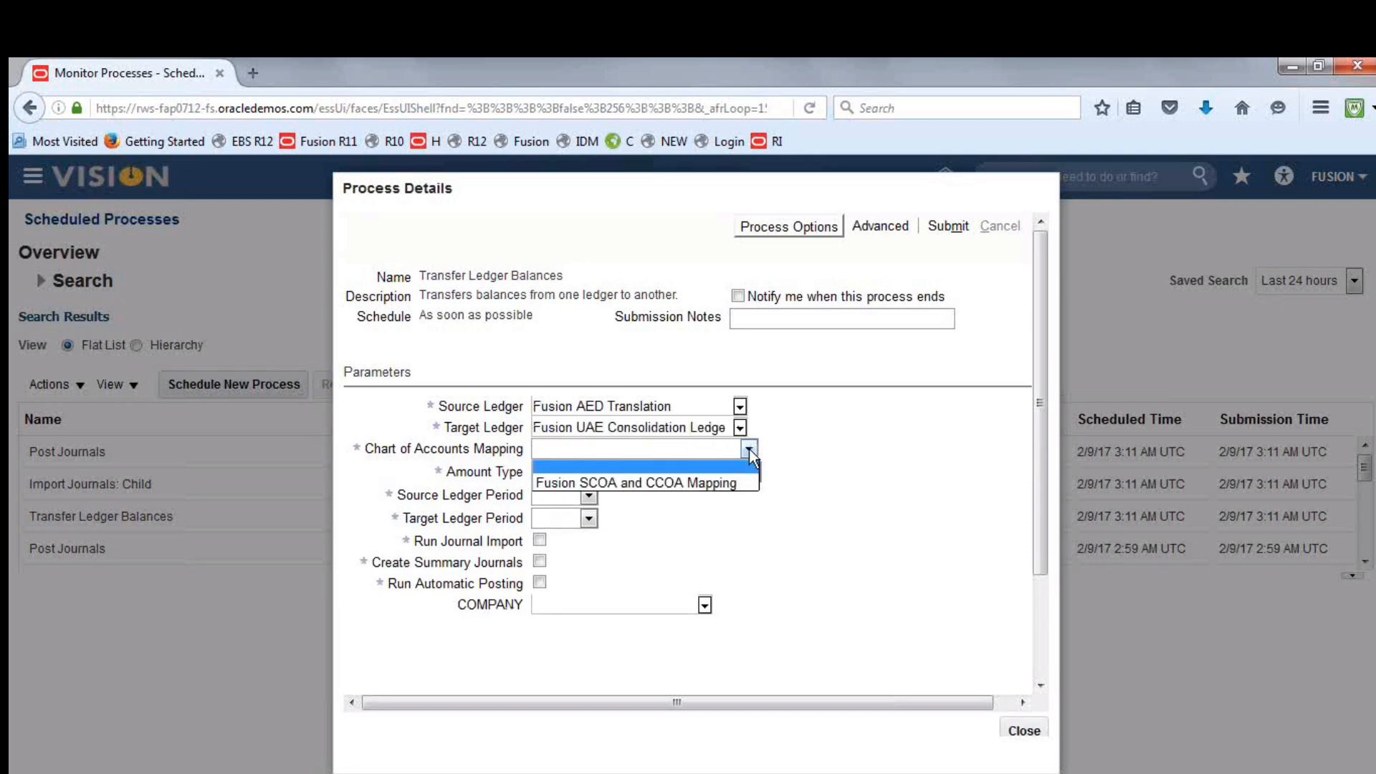
left_click(708, 485)
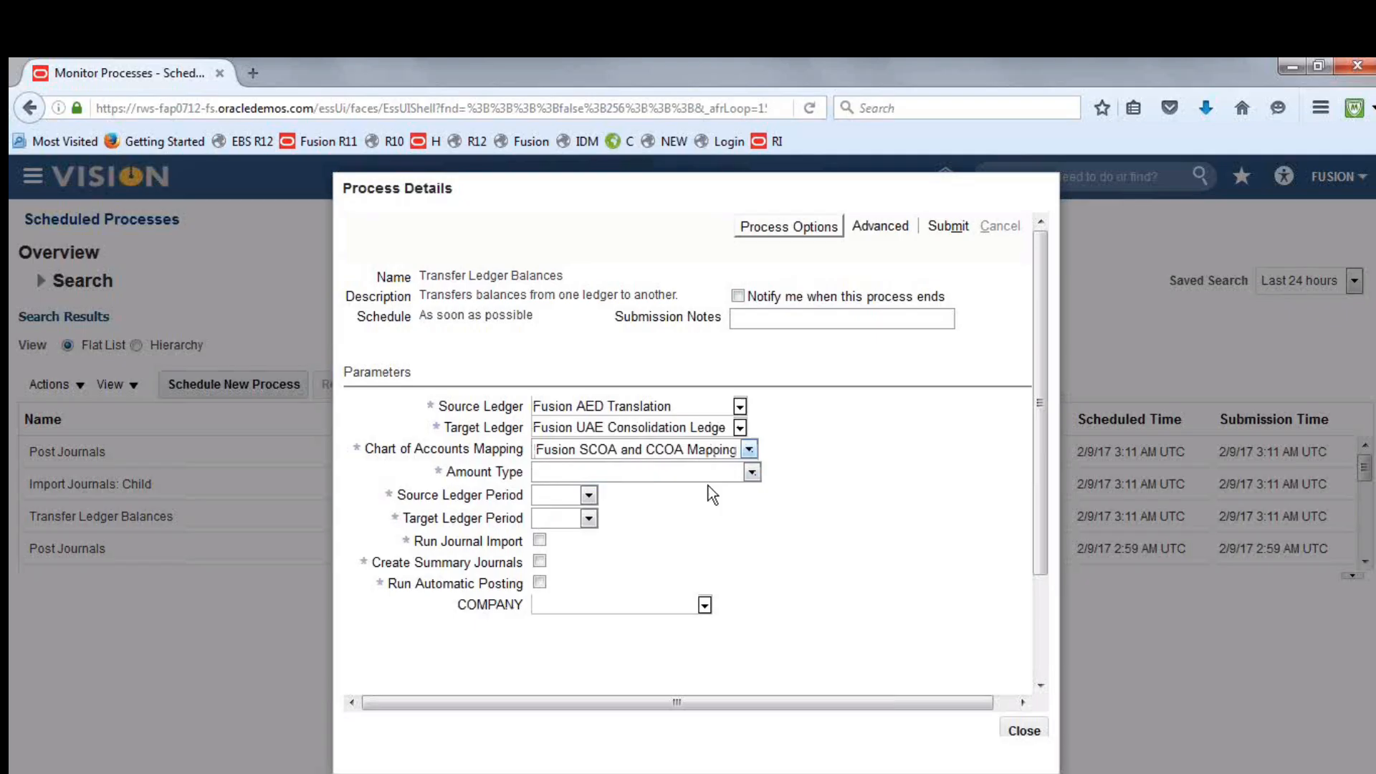
Set the amount type to PTD Period to date balance type and both the source and target ledger periods to Feb-17
left_click(751, 473)
left_click(669, 523)
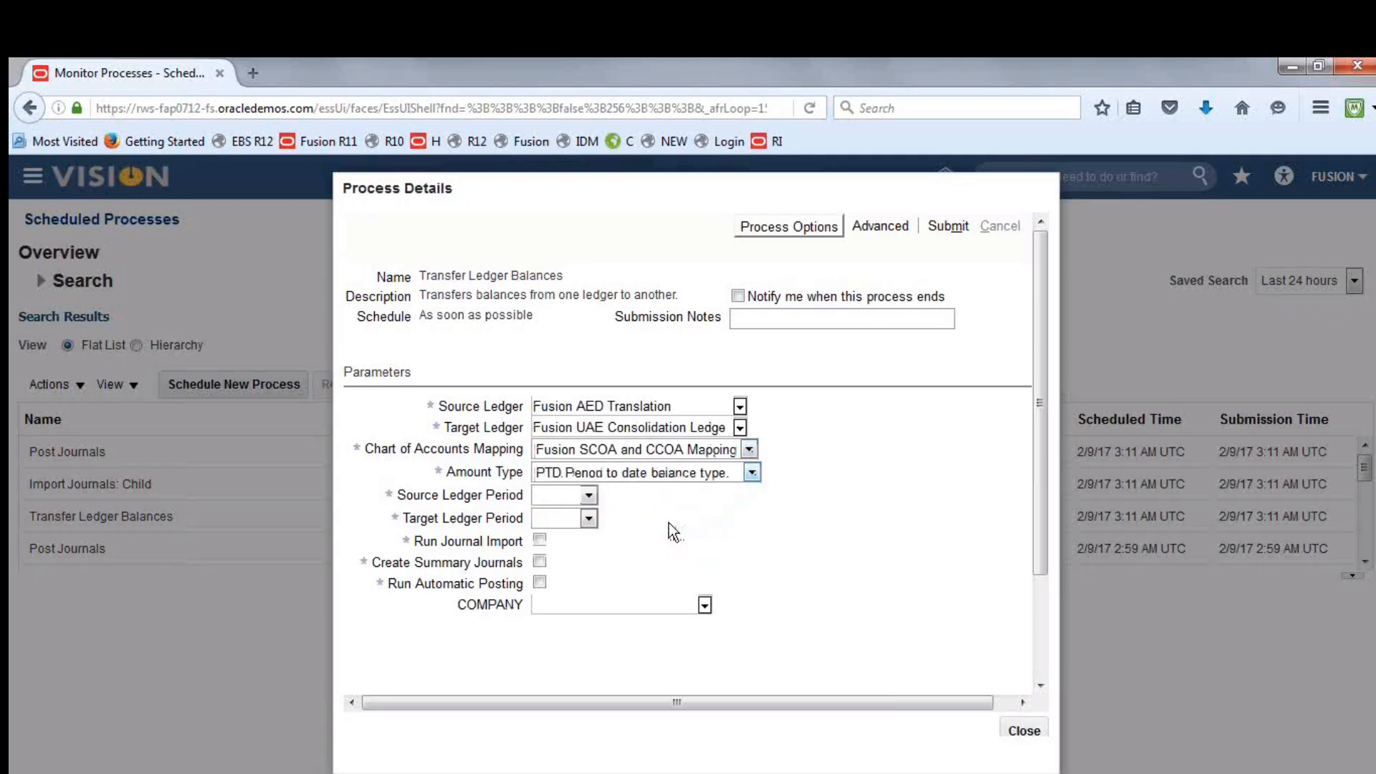
left_click(588, 495)
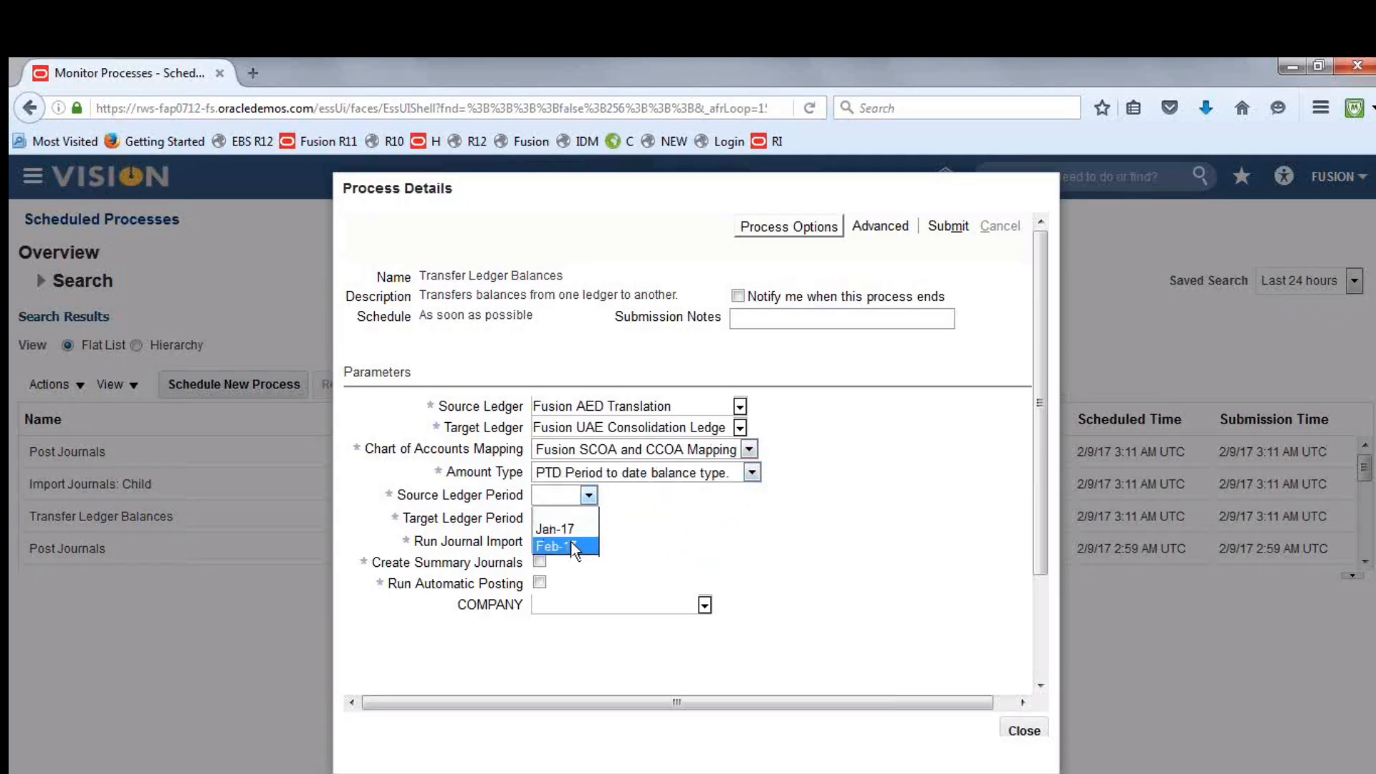
left_click(588, 519)
left_click(571, 566)
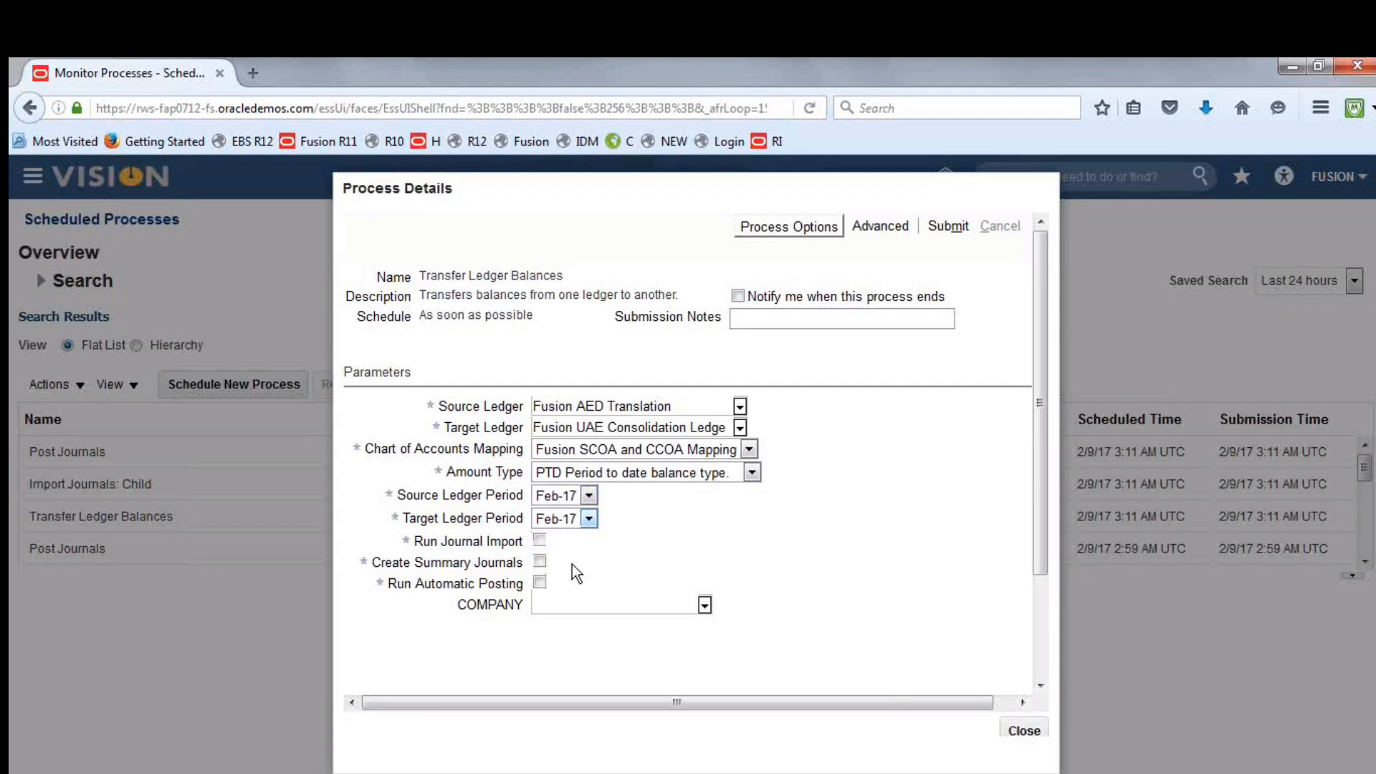
Submit the balance transfer with journal import, summary journals and automatic posting enabled, and refresh the process list
left_click(539, 581)
left_click(948, 226)
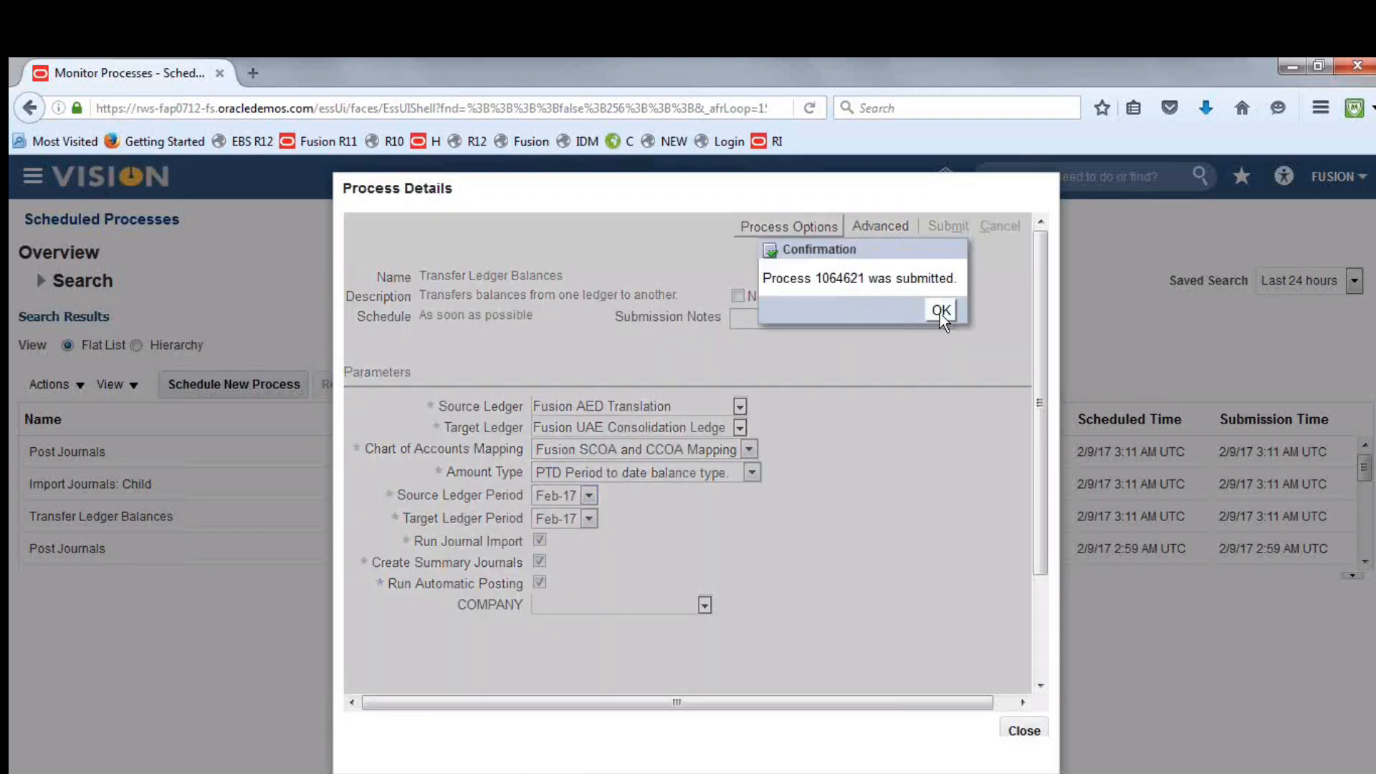
left_click(940, 311)
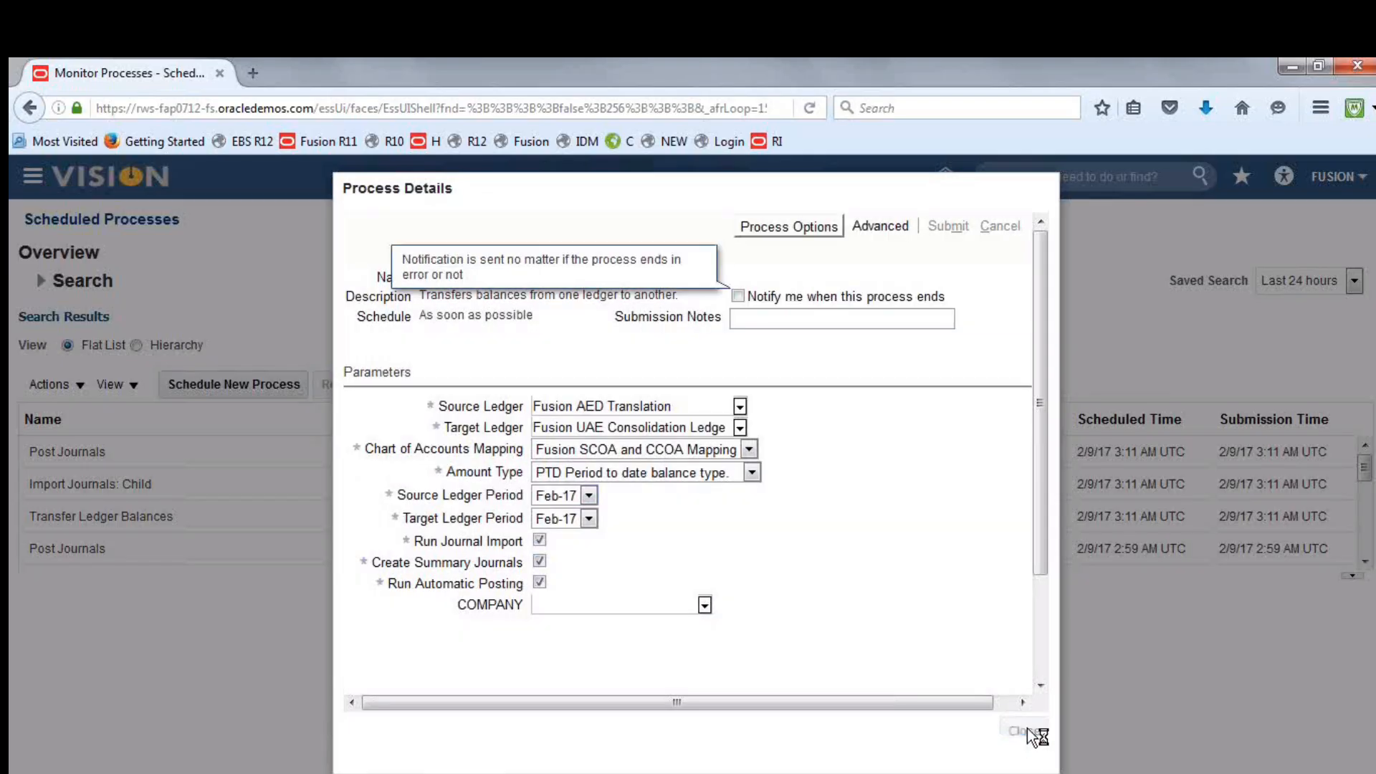
left_click(794, 385)
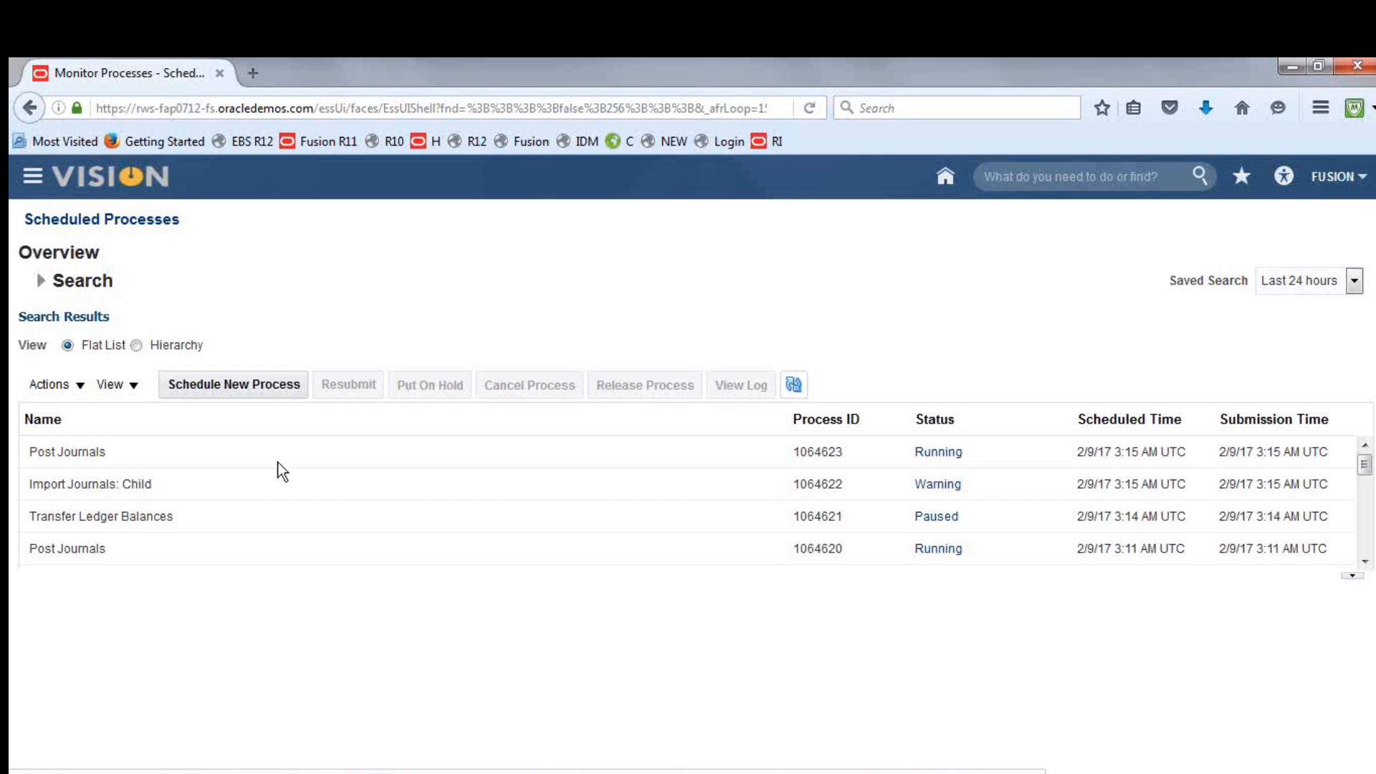
Open the log file of the latest Import Journals: Child process in Notepad, check its end and close it
left_click(212, 484)
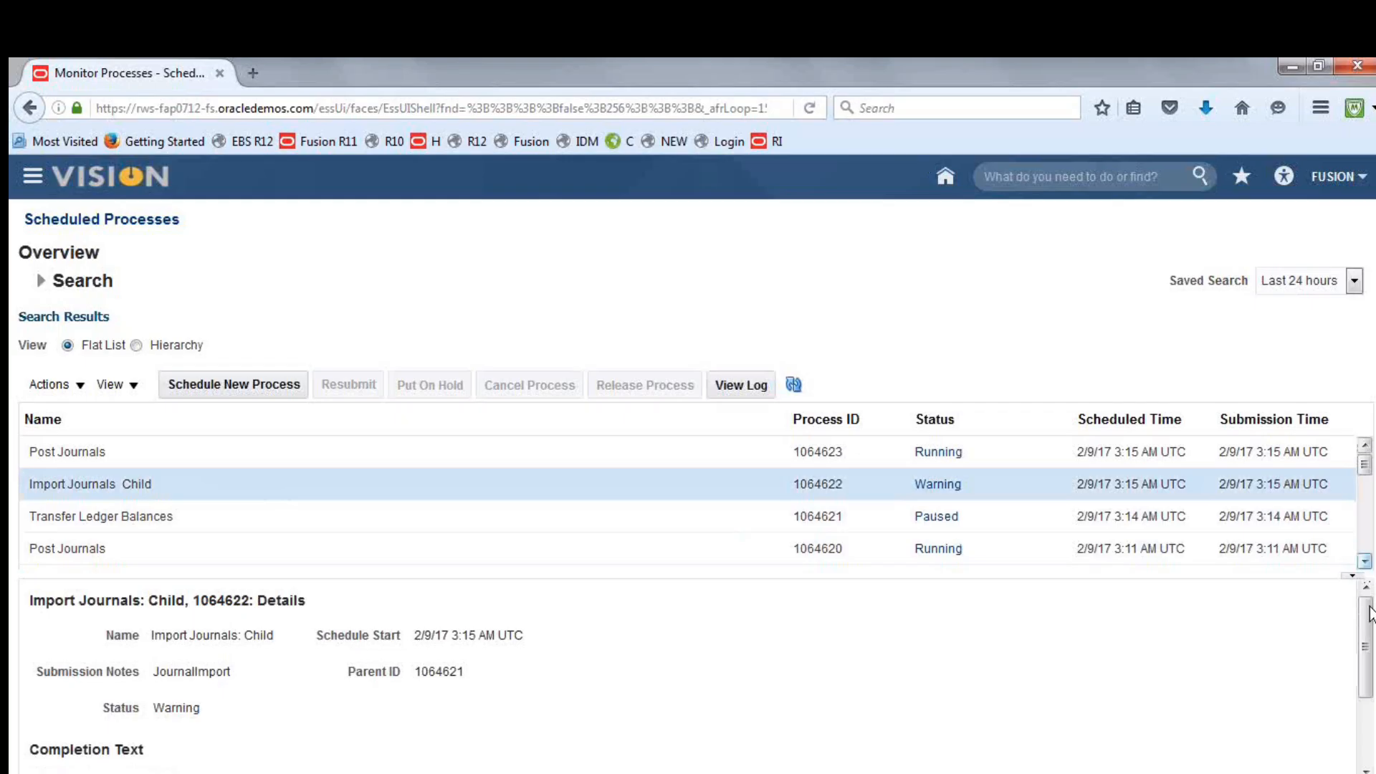
left_click_drag(1369, 622, 1368, 683)
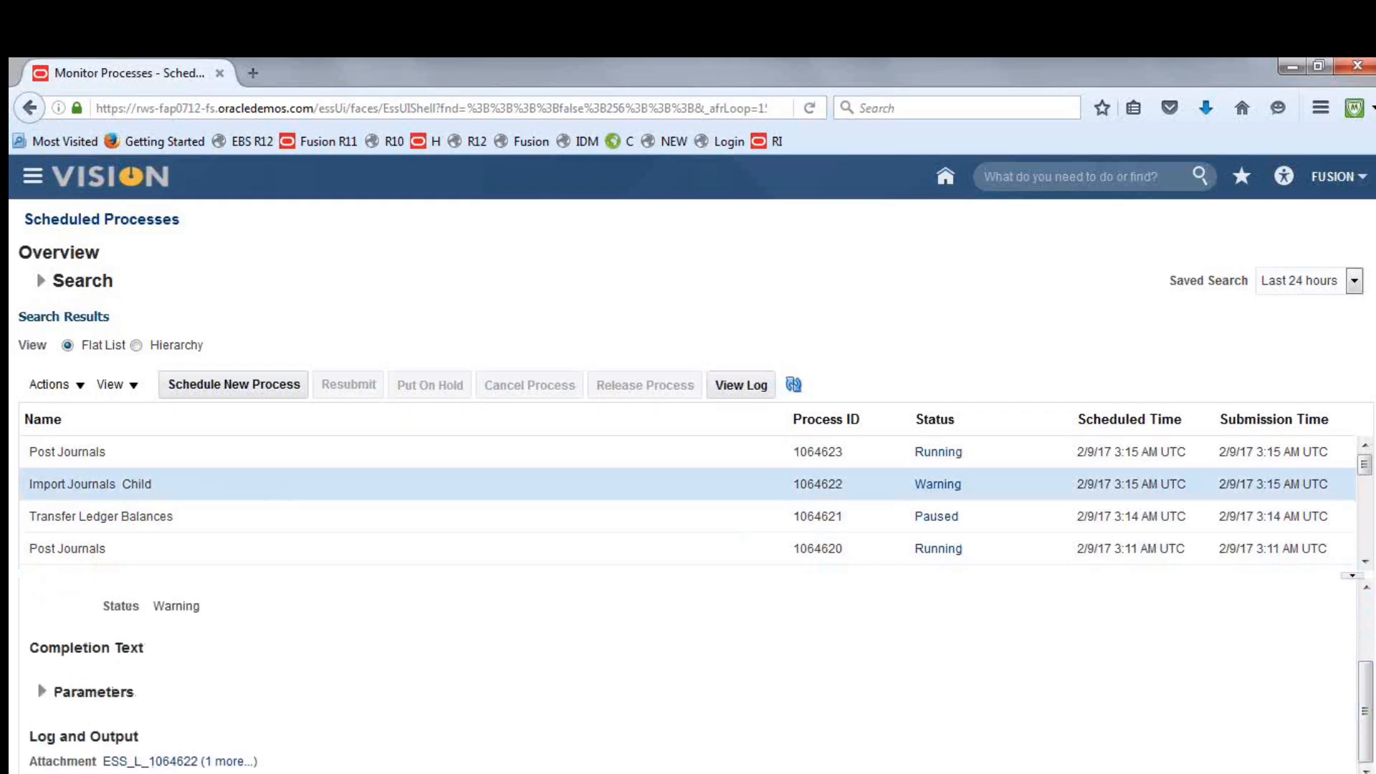
left_click(172, 761)
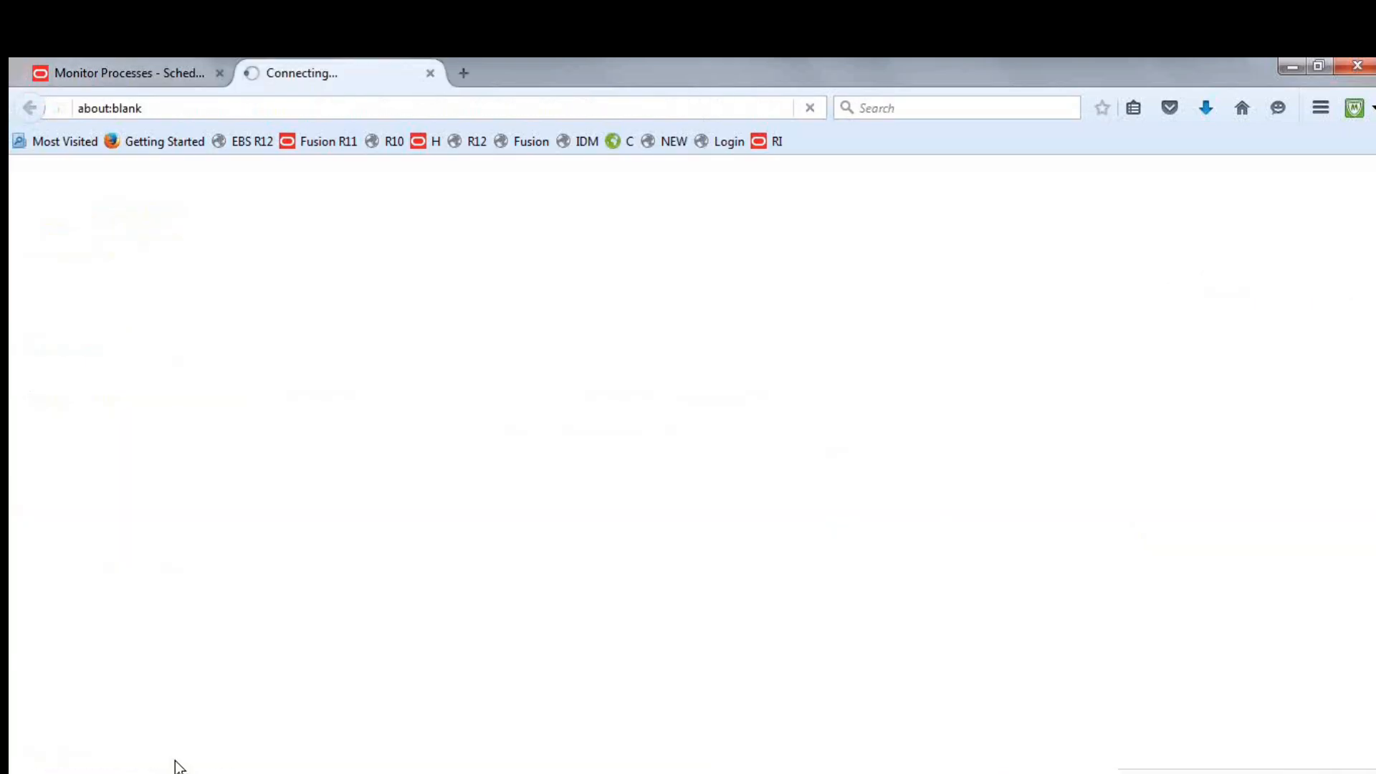
left_click(615, 517)
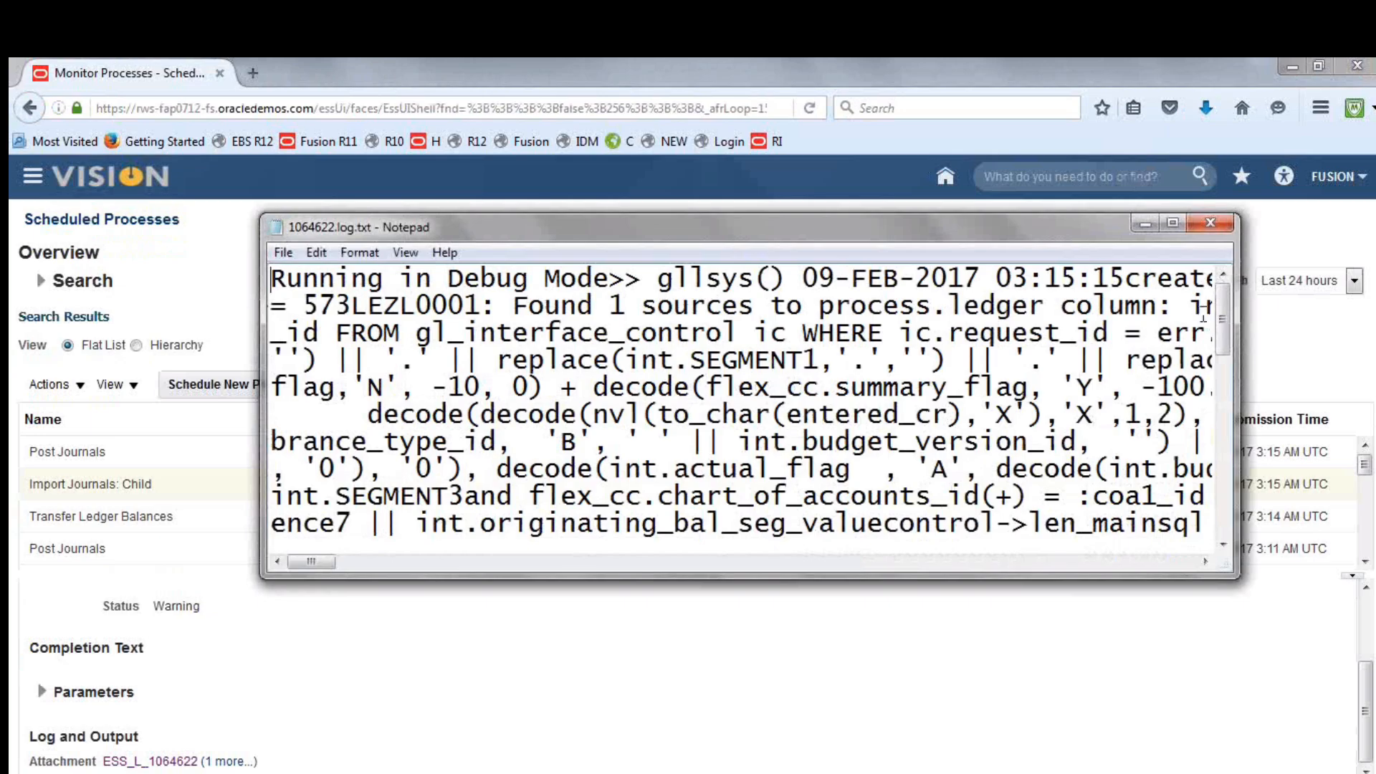
left_click_drag(1223, 311, 1231, 501)
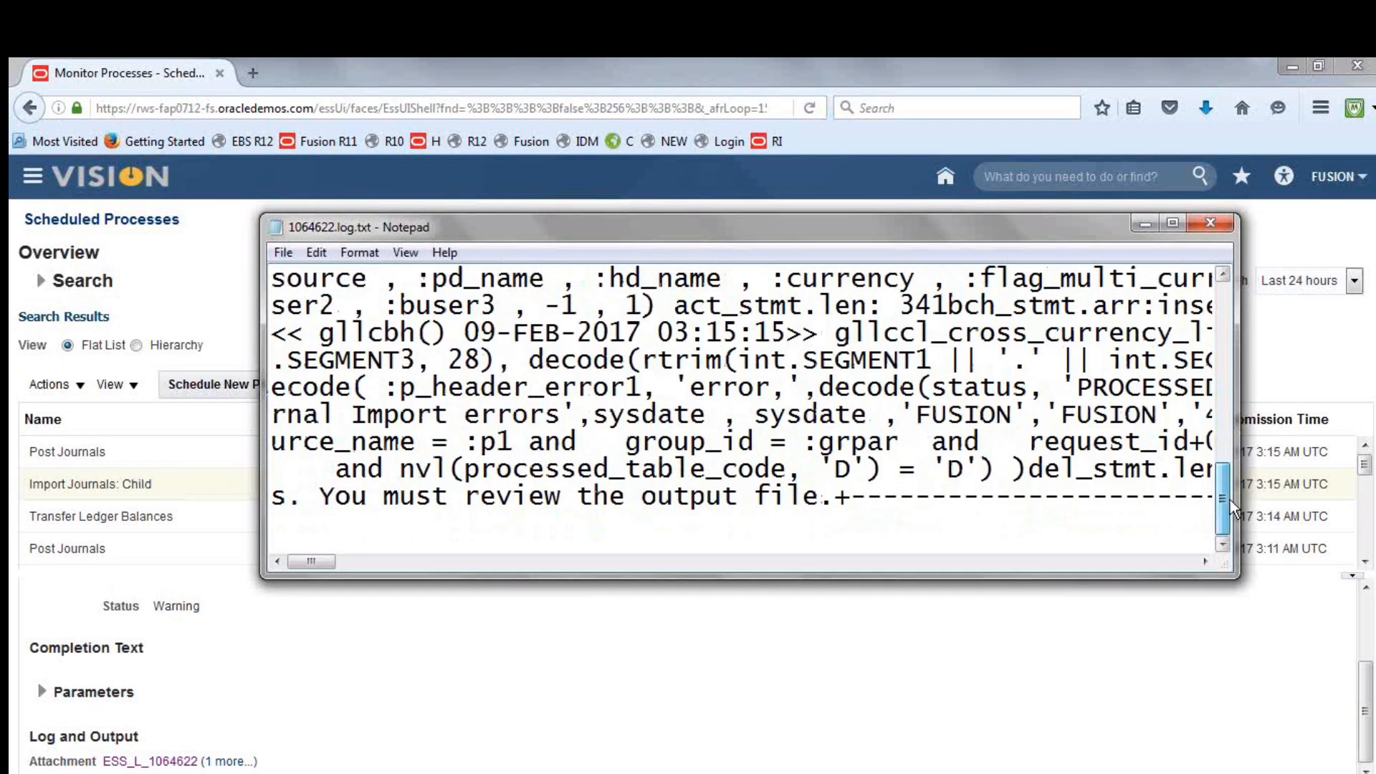
left_click(1209, 223)
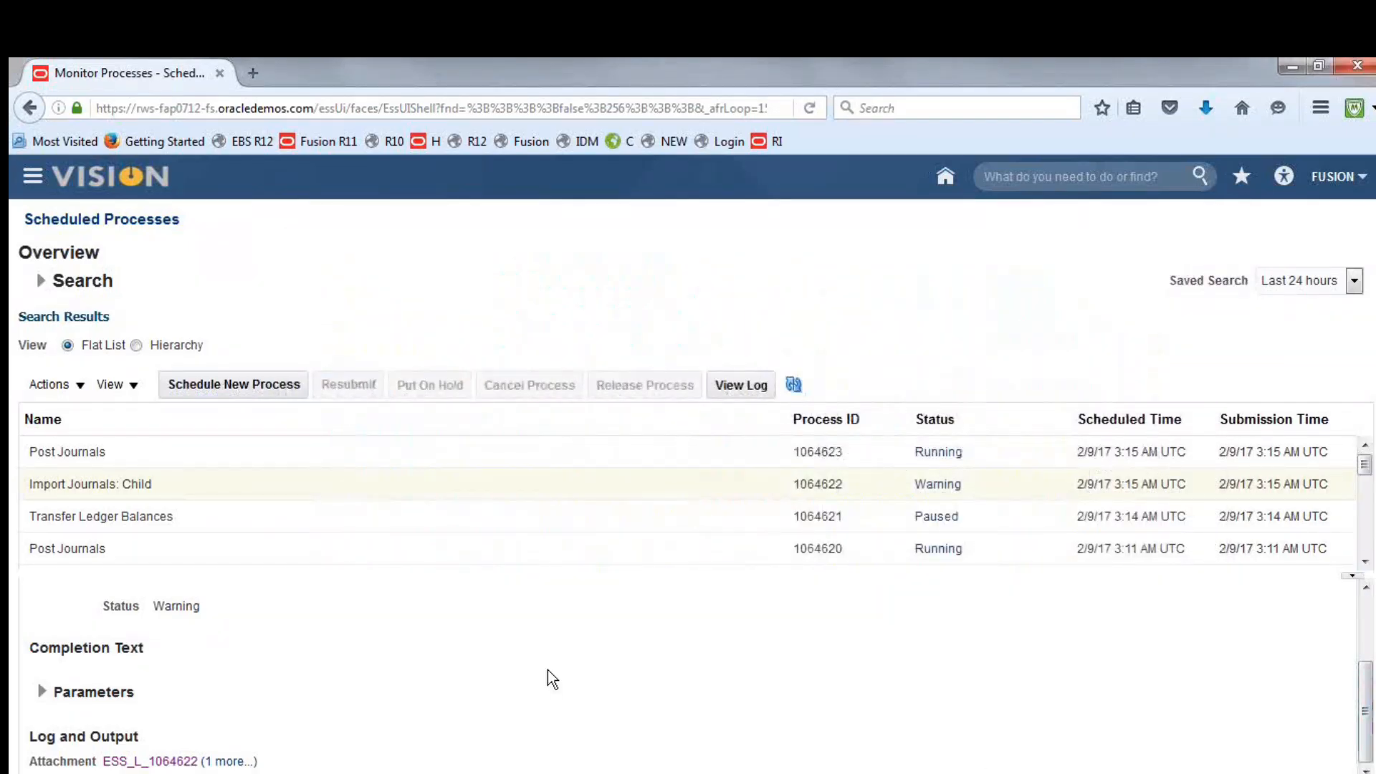
Open the .txt output attachment of the Import Journals: Child process in Notepad and maximize it
left_click(233, 764)
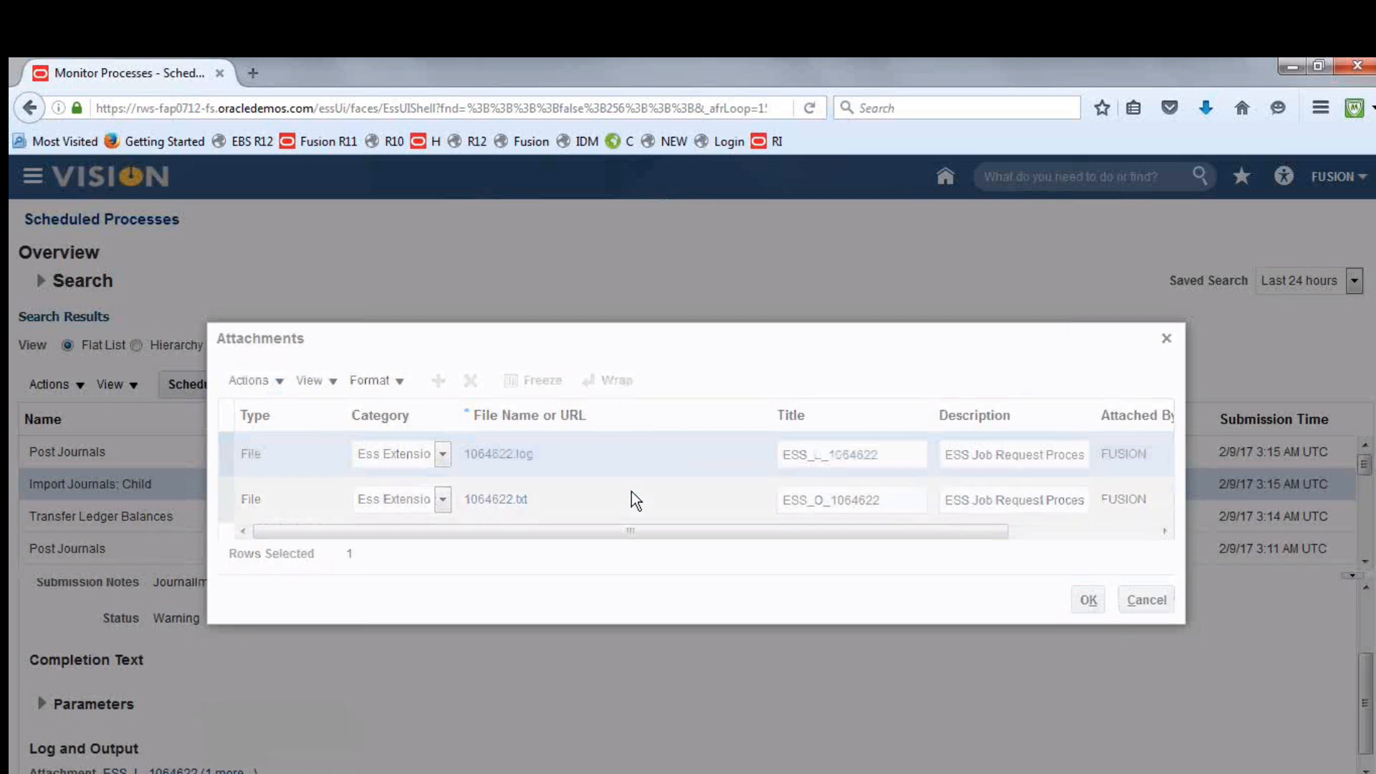
left_click(509, 501)
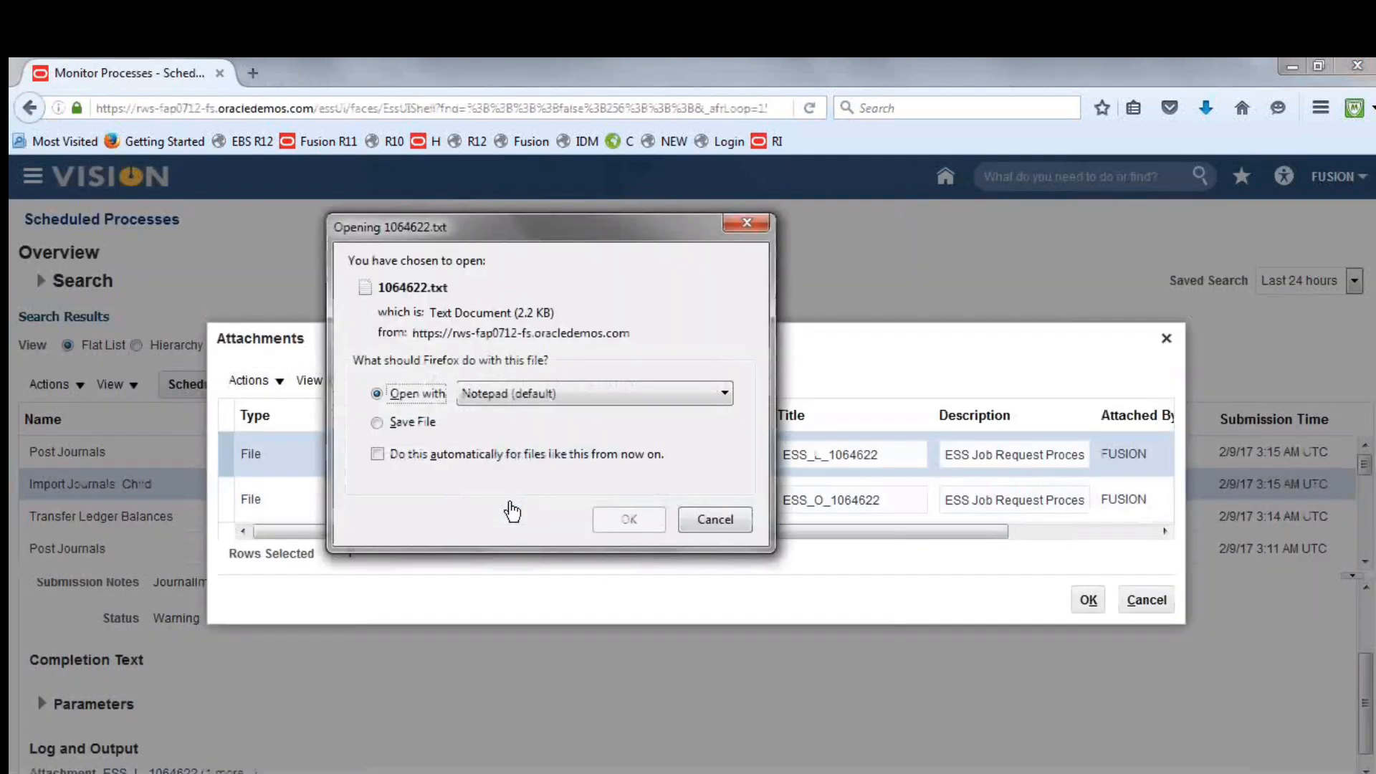
left_click(628, 519)
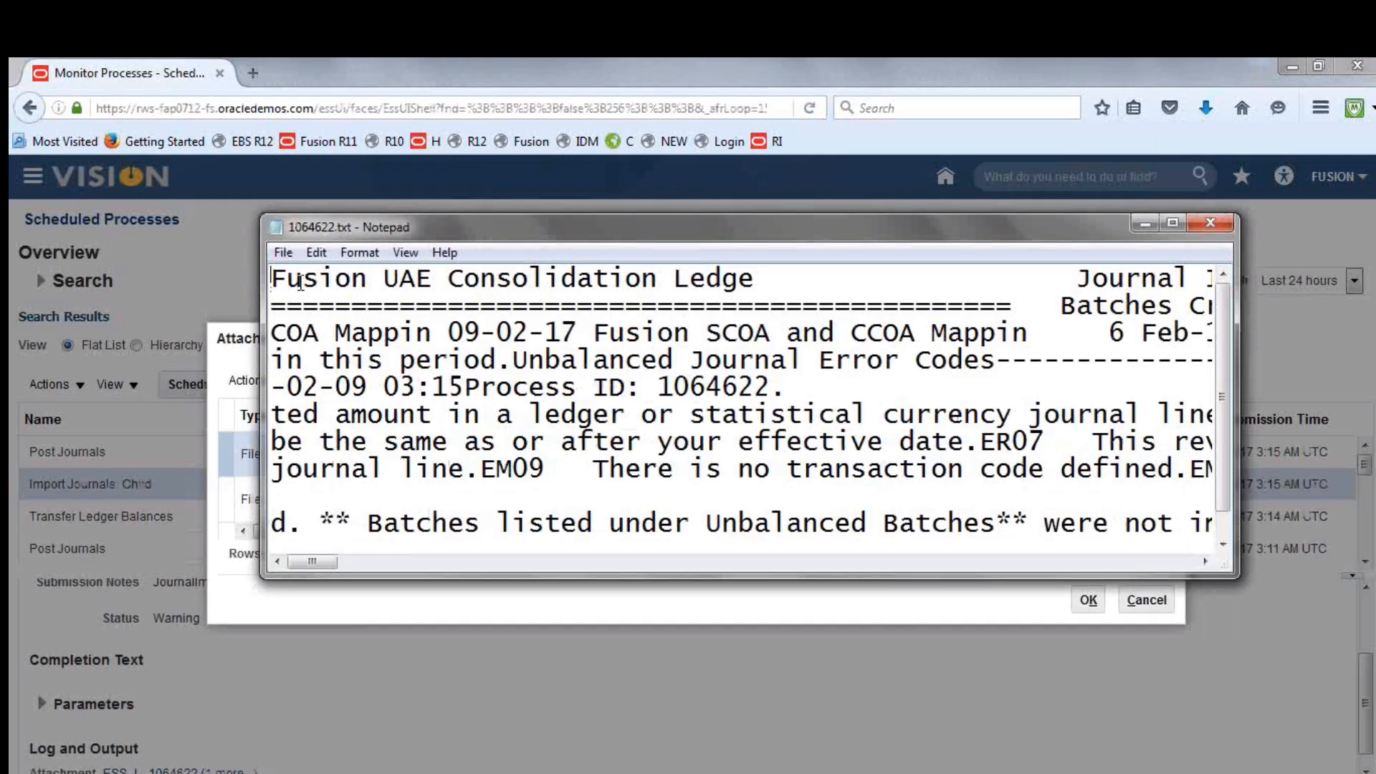
left_click(778, 286)
double_click(809, 223)
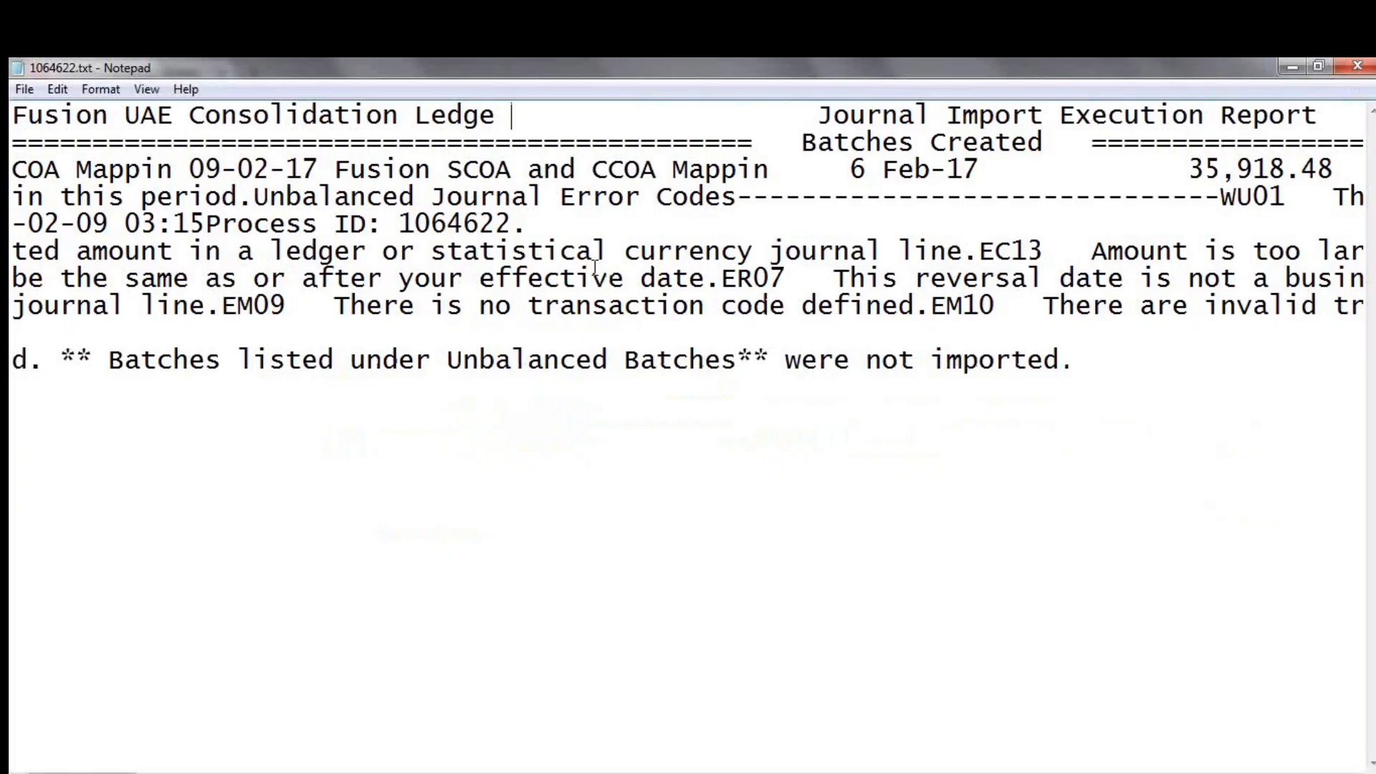
Copy the whole import execution report and replace the contents of the open Word document with it
key("ctrl+a")
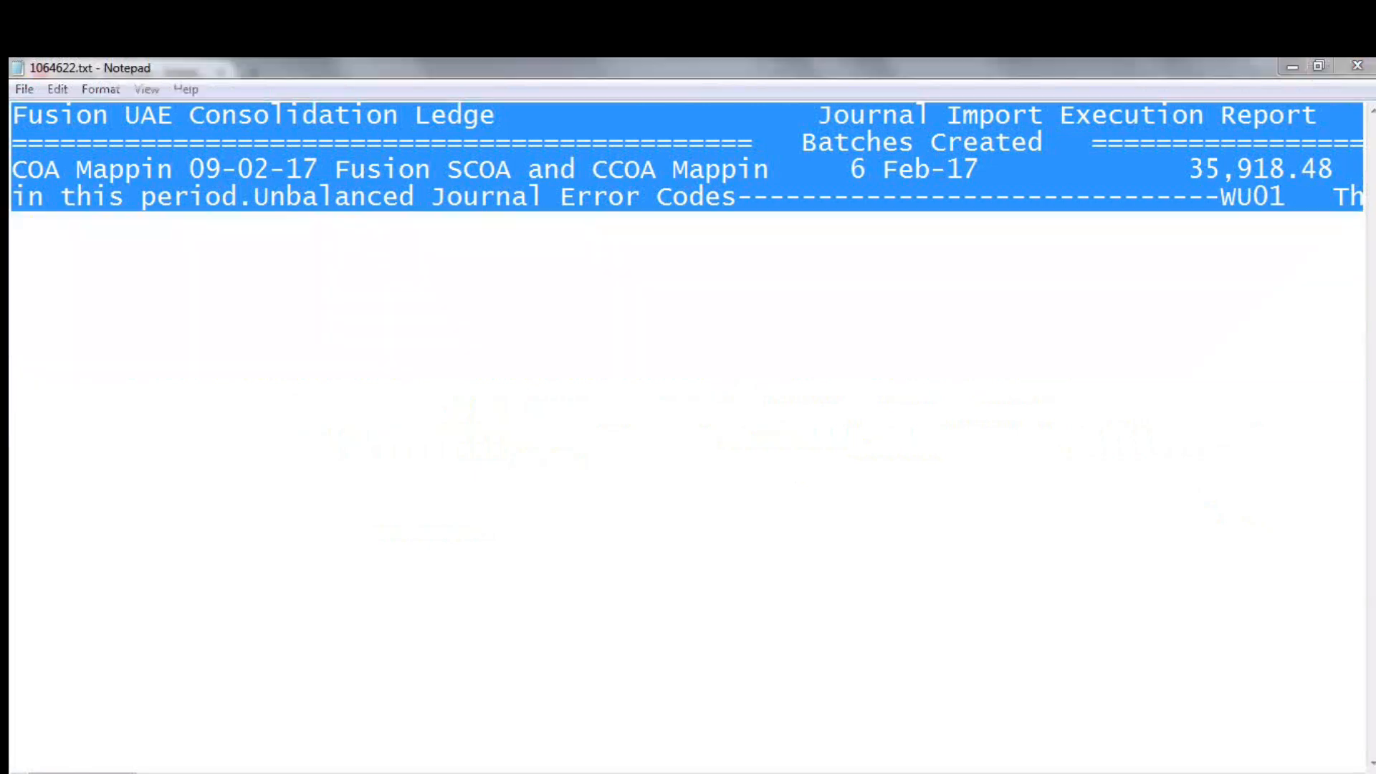
key("alt+Tab")
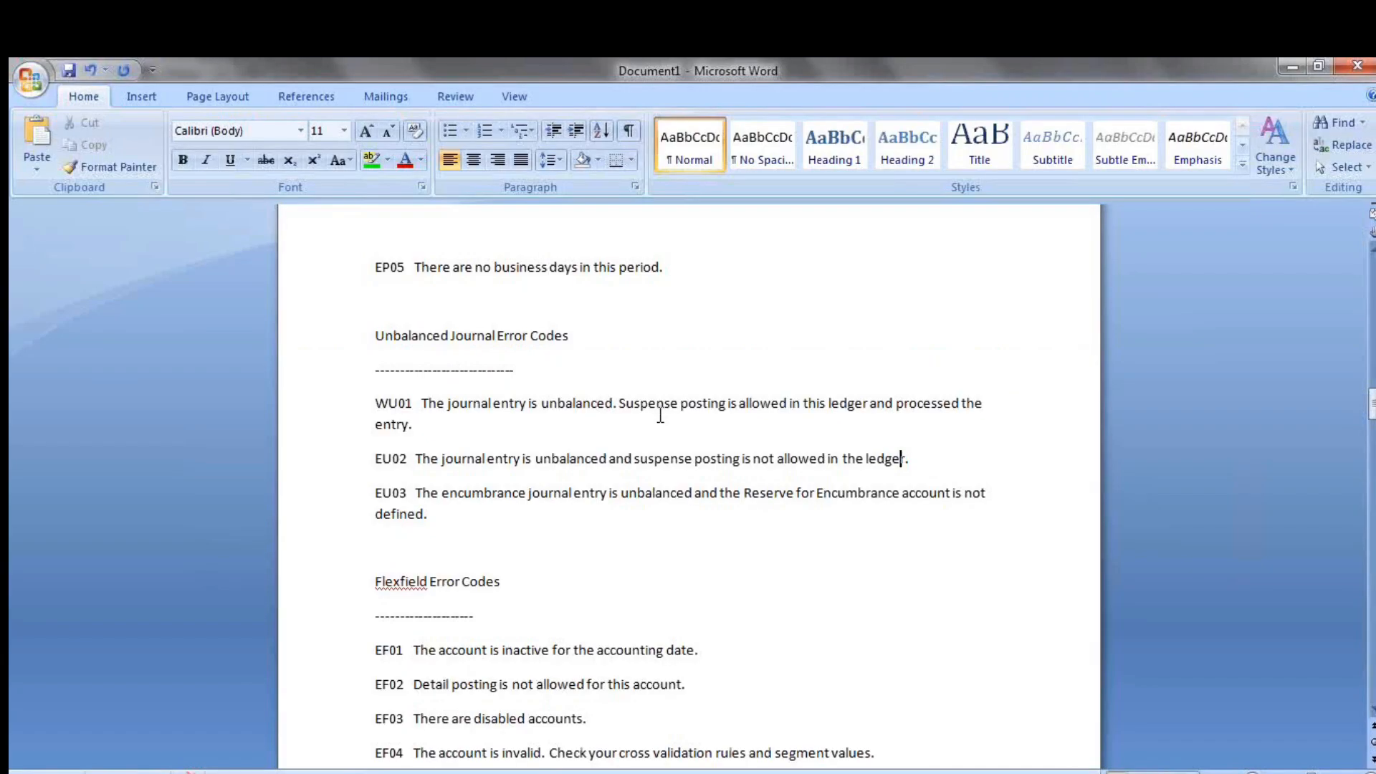
key("ctrl+a")
key("ctrl+v")
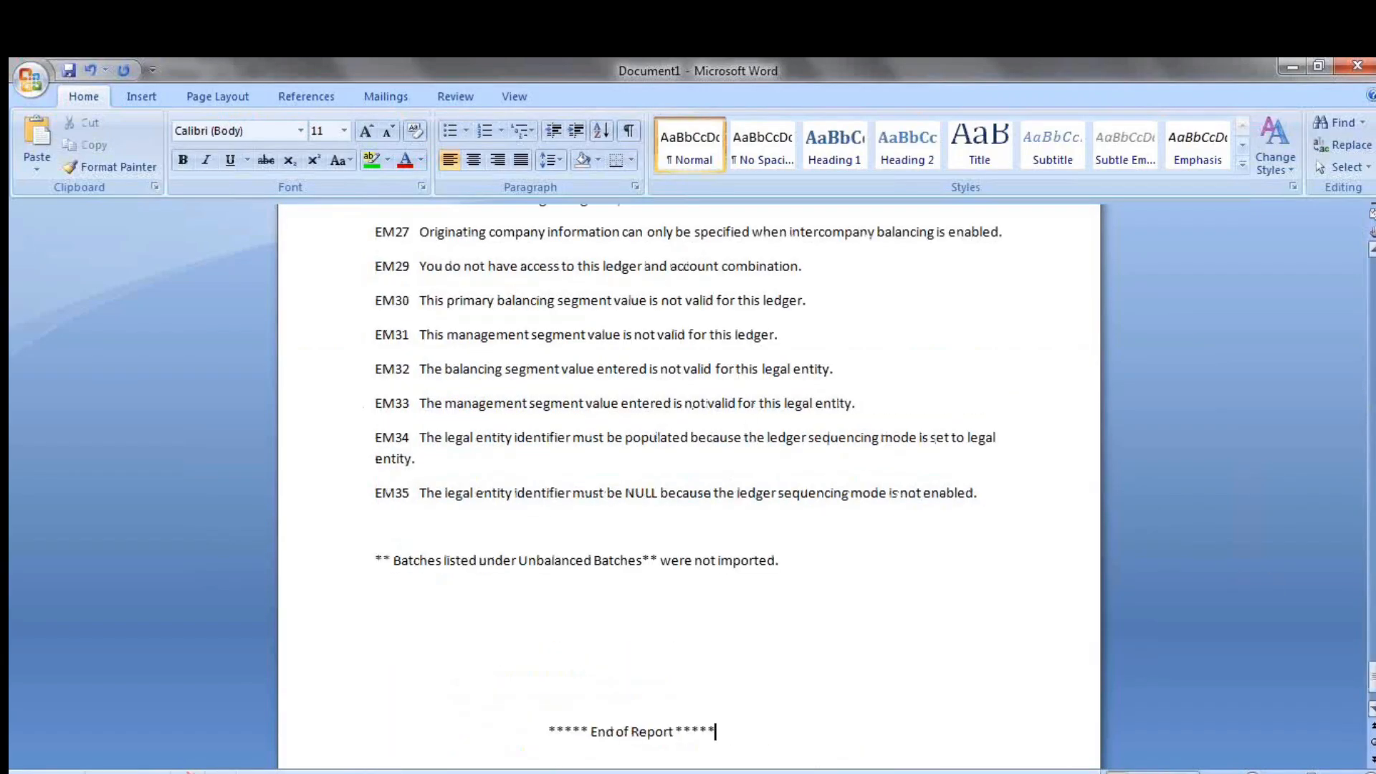
Examine the report's journal error code, debit and credit totals, unbalanced journal error code descriptions and ledger name
left_click_drag(1372, 687, 1360, 359)
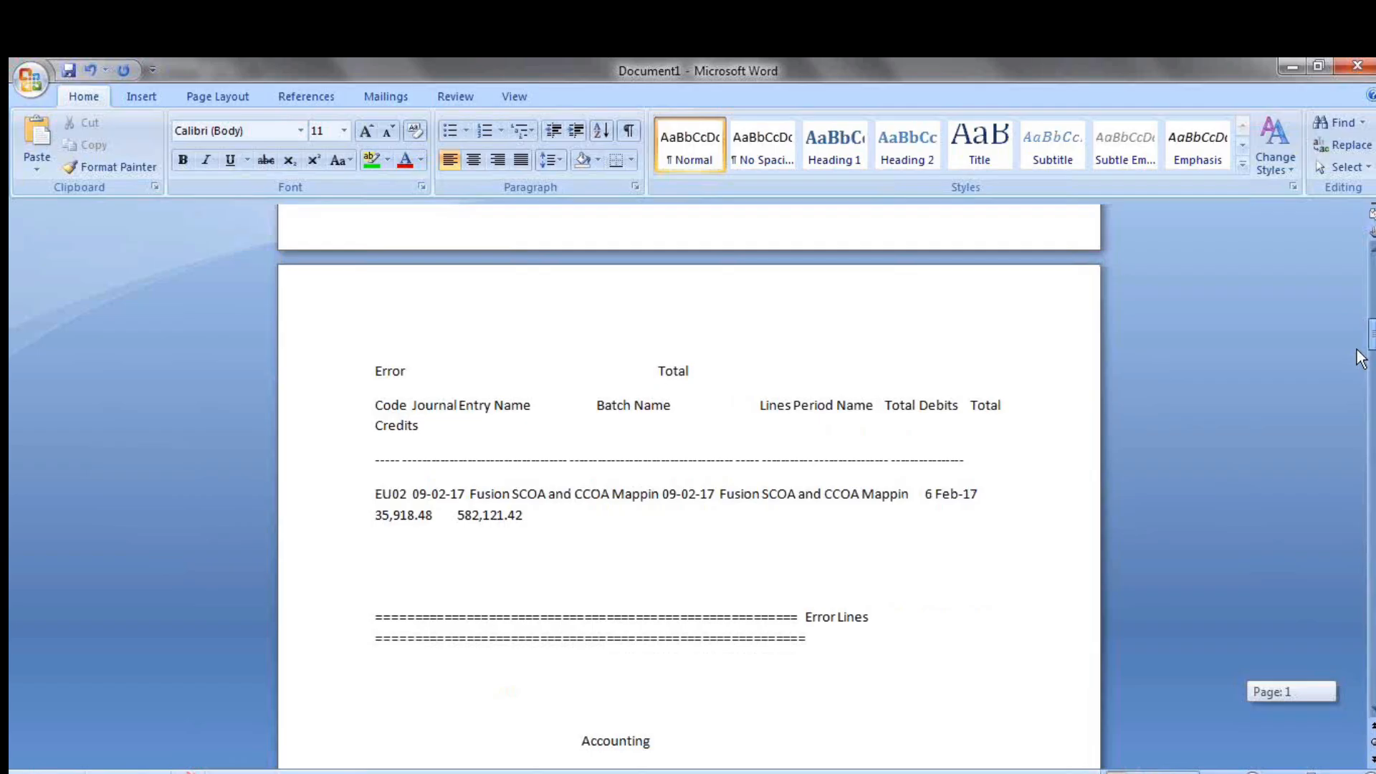
left_click_drag(1360, 358, 1360, 360)
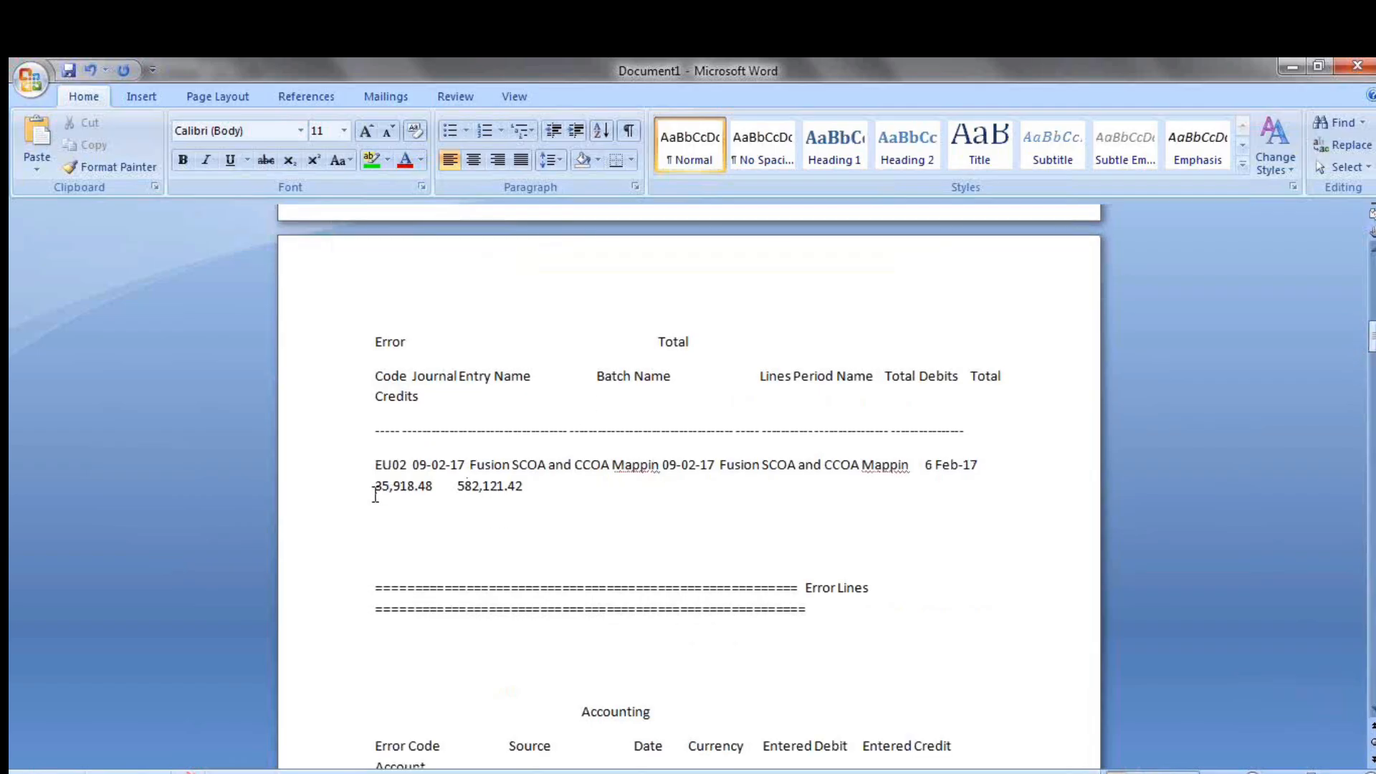
left_click_drag(374, 493, 431, 493)
double_click(484, 493)
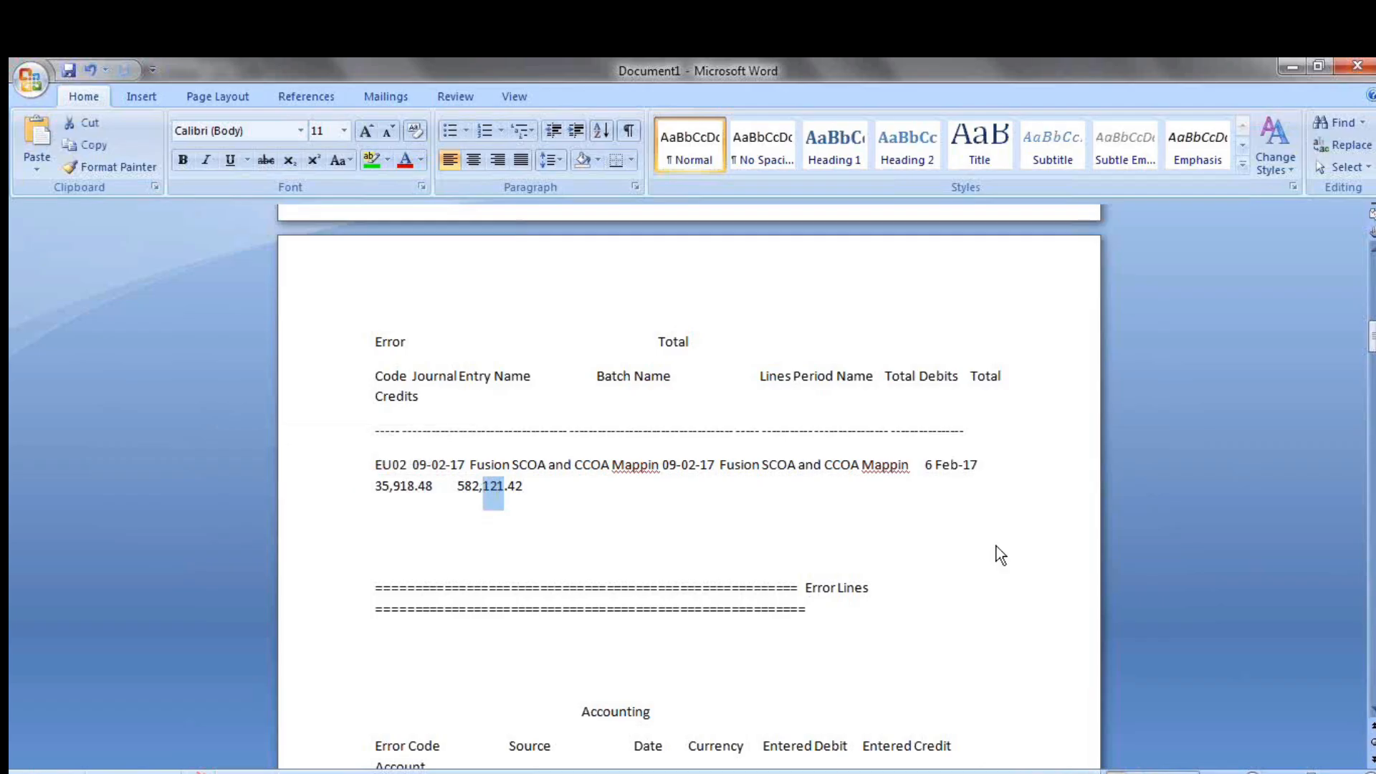
left_click_drag(1372, 343, 1372, 391)
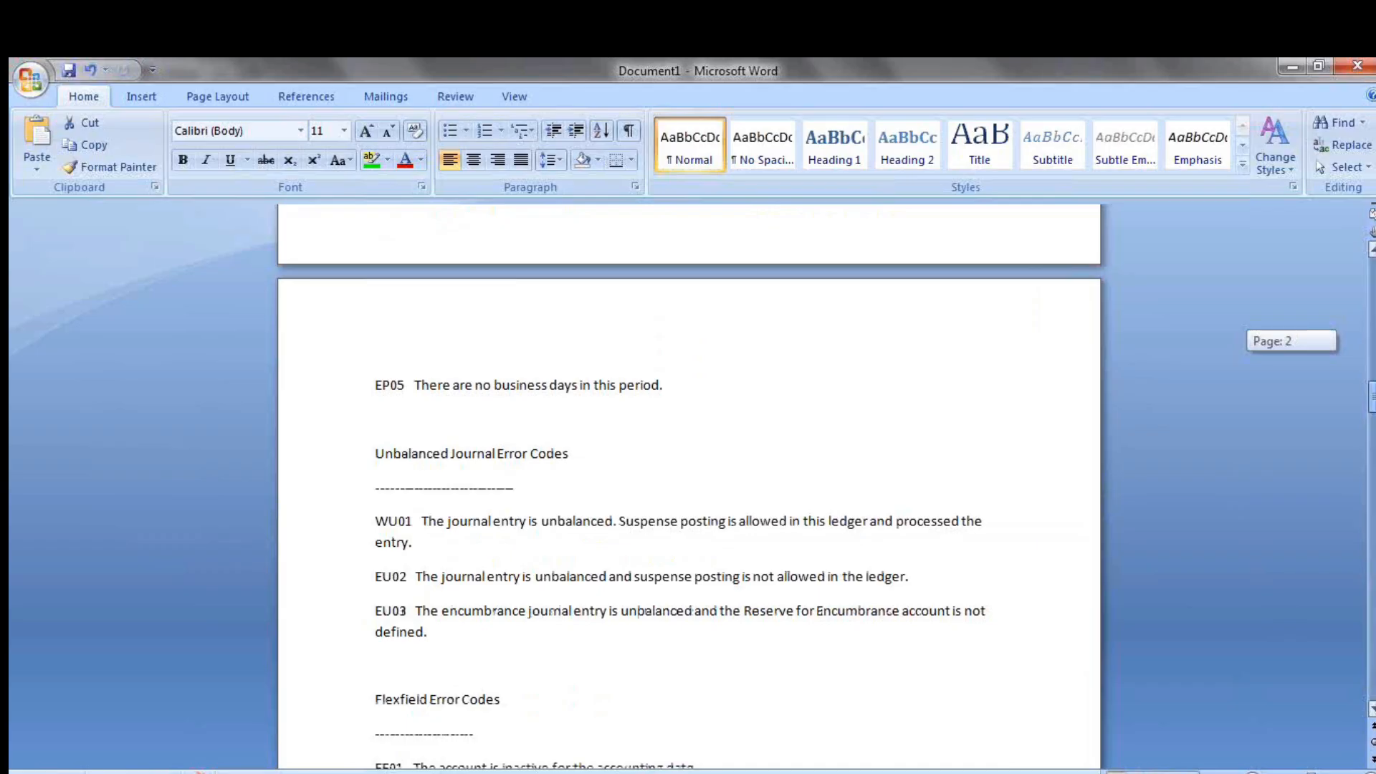
left_click_drag(1372, 391, 1347, 263)
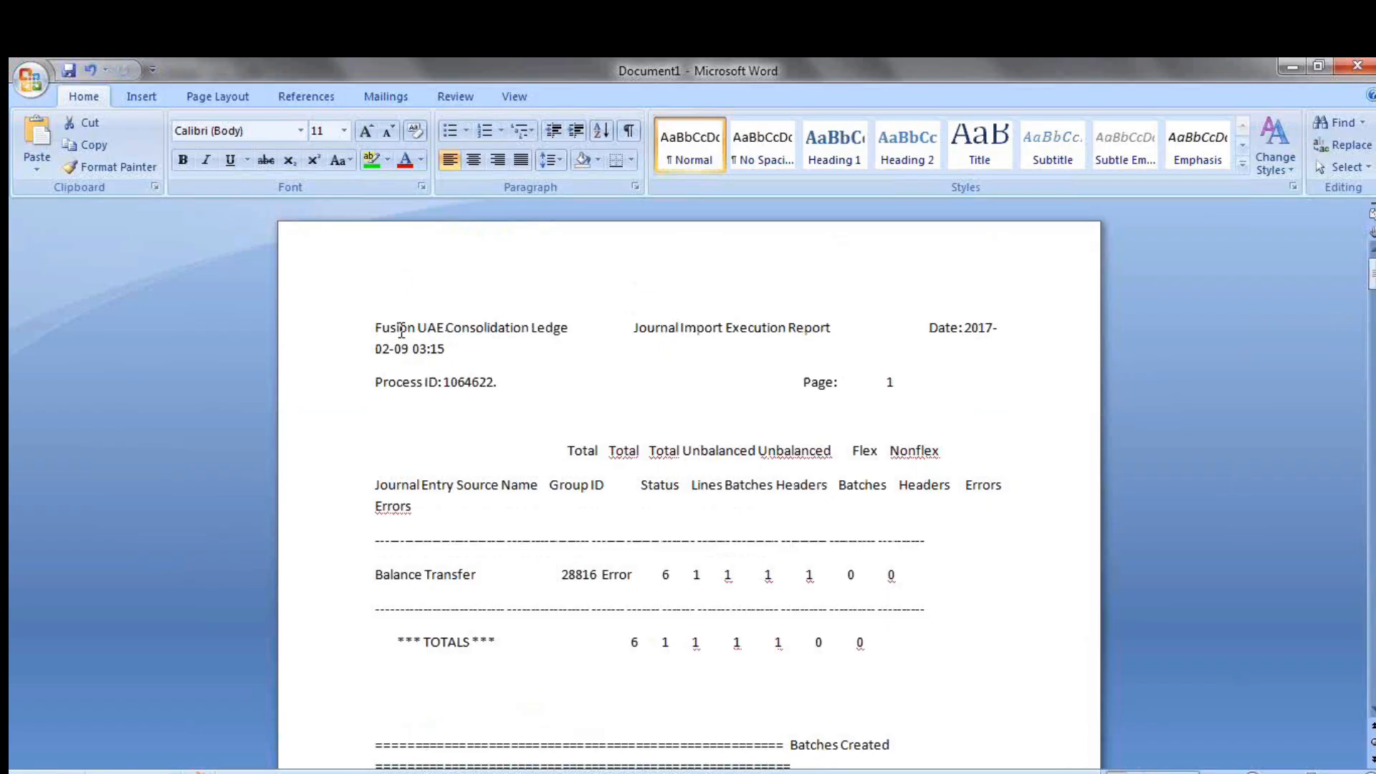
left_click_drag(378, 328, 569, 327)
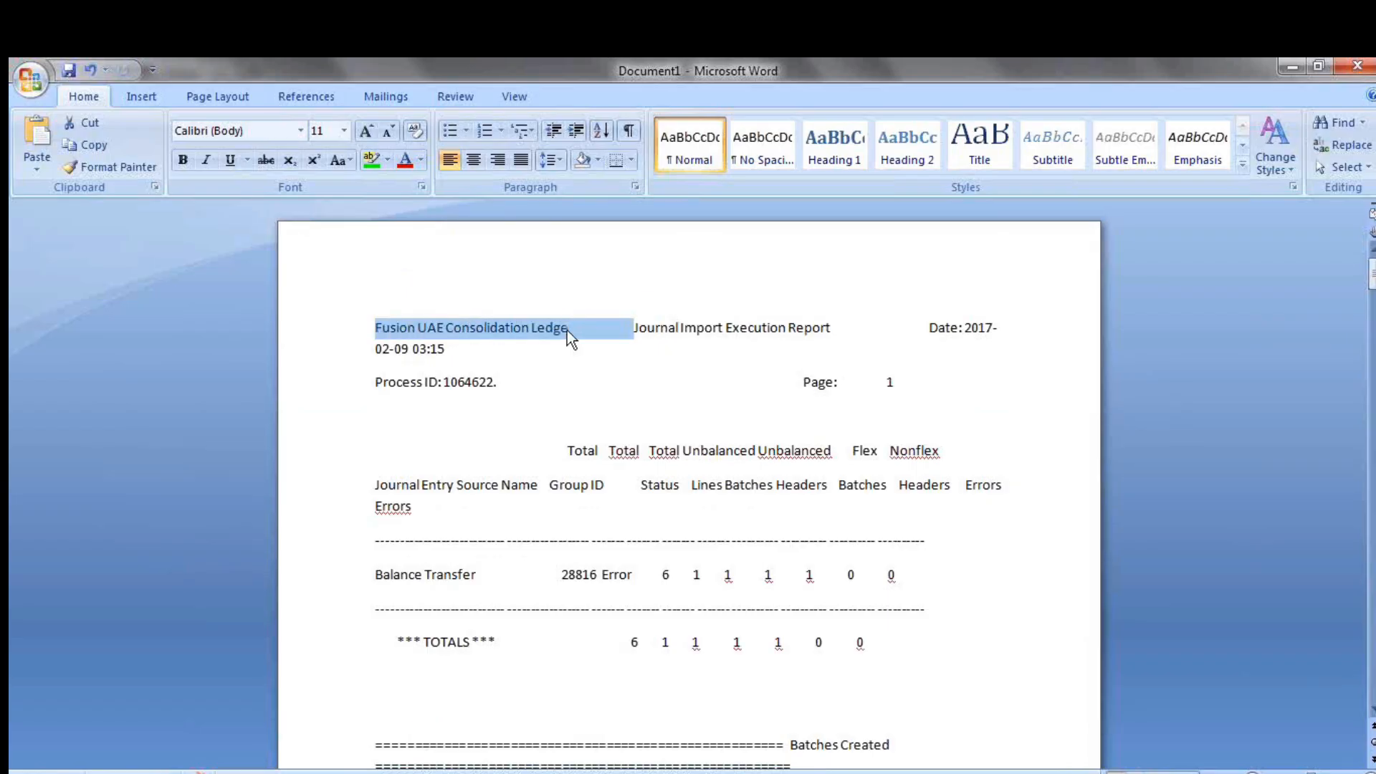
left_click(490, 346)
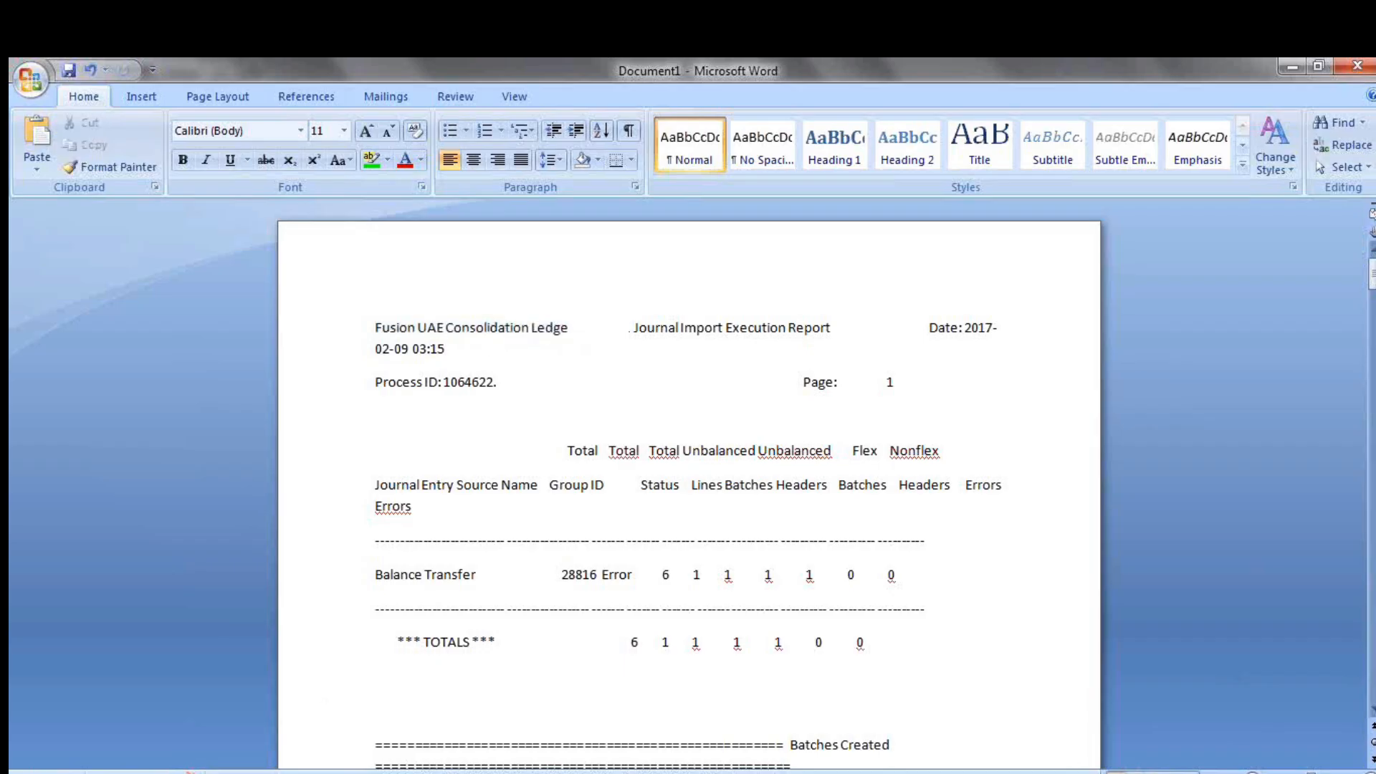
Switch back to Oracle Fusion in Firefox and close the process attachments list
mouse_move(159, 771)
left_click(159, 706)
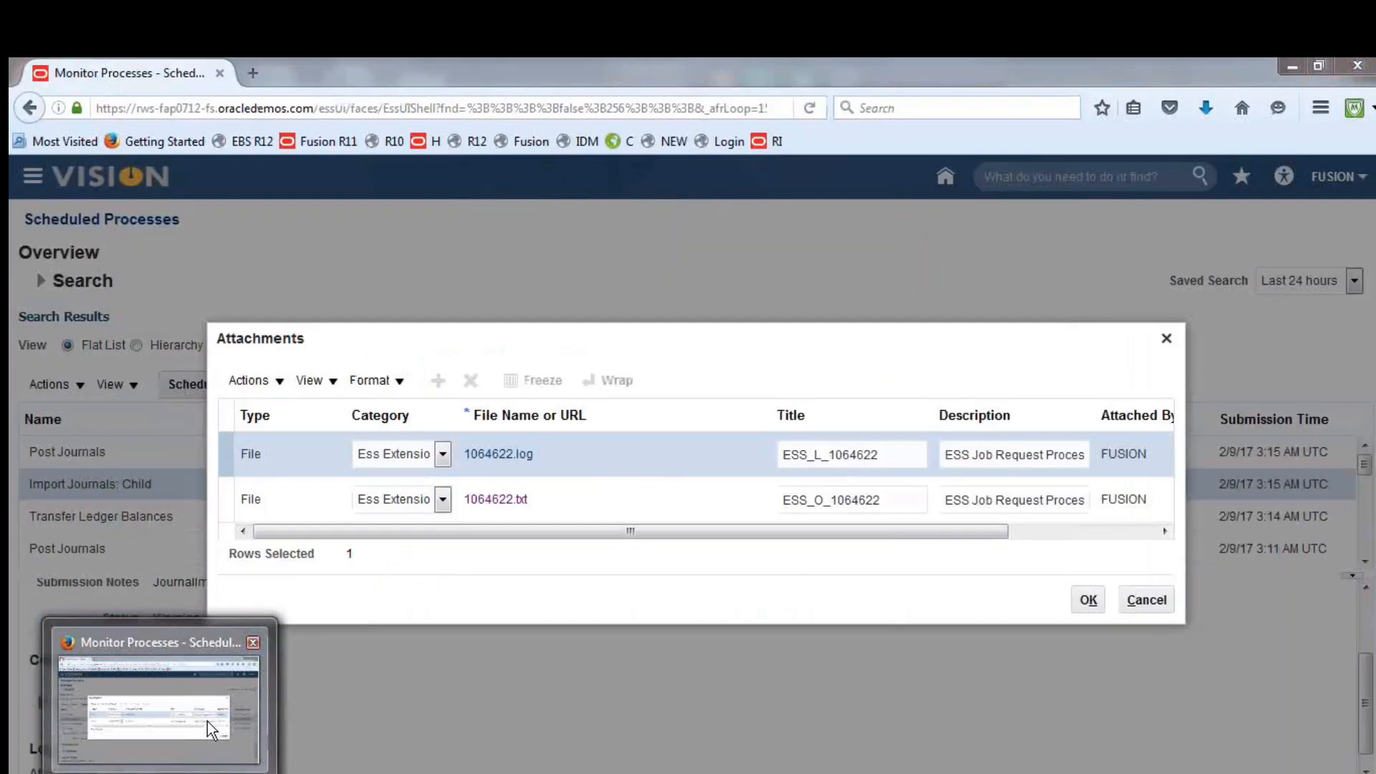
left_click(1167, 338)
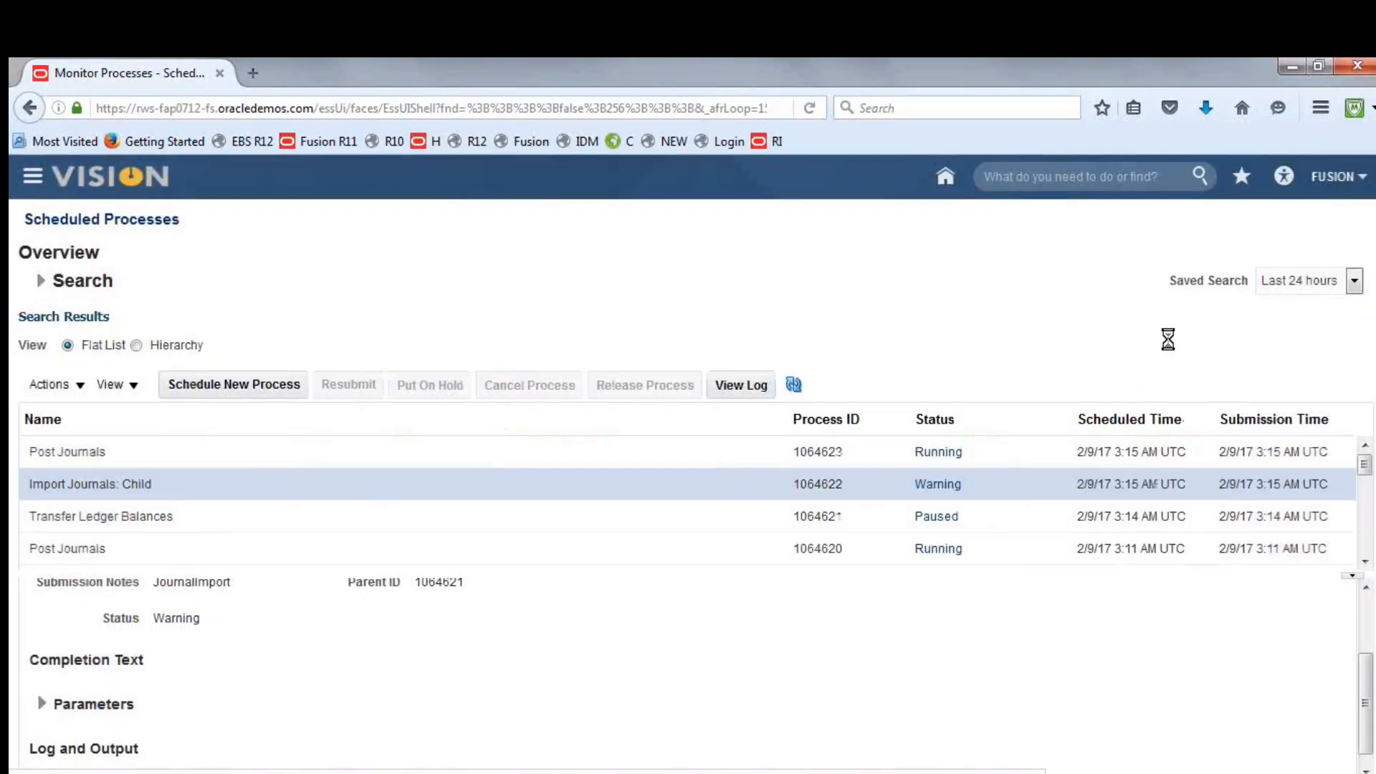
Go to Setup and Maintenance and open the Fusion Implementation Project from the implementation projects overview, dismissing the audio device prompt
left_click(1333, 178)
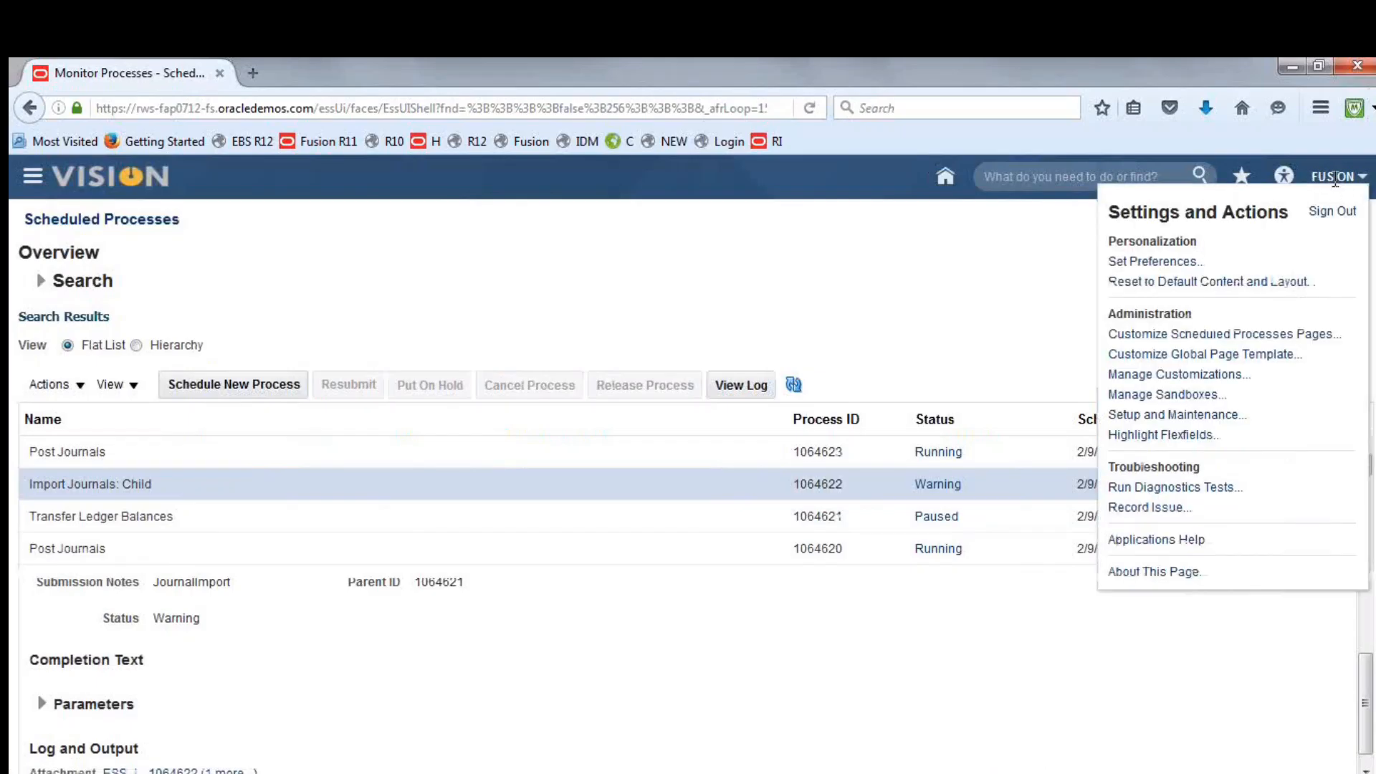
left_click(1166, 415)
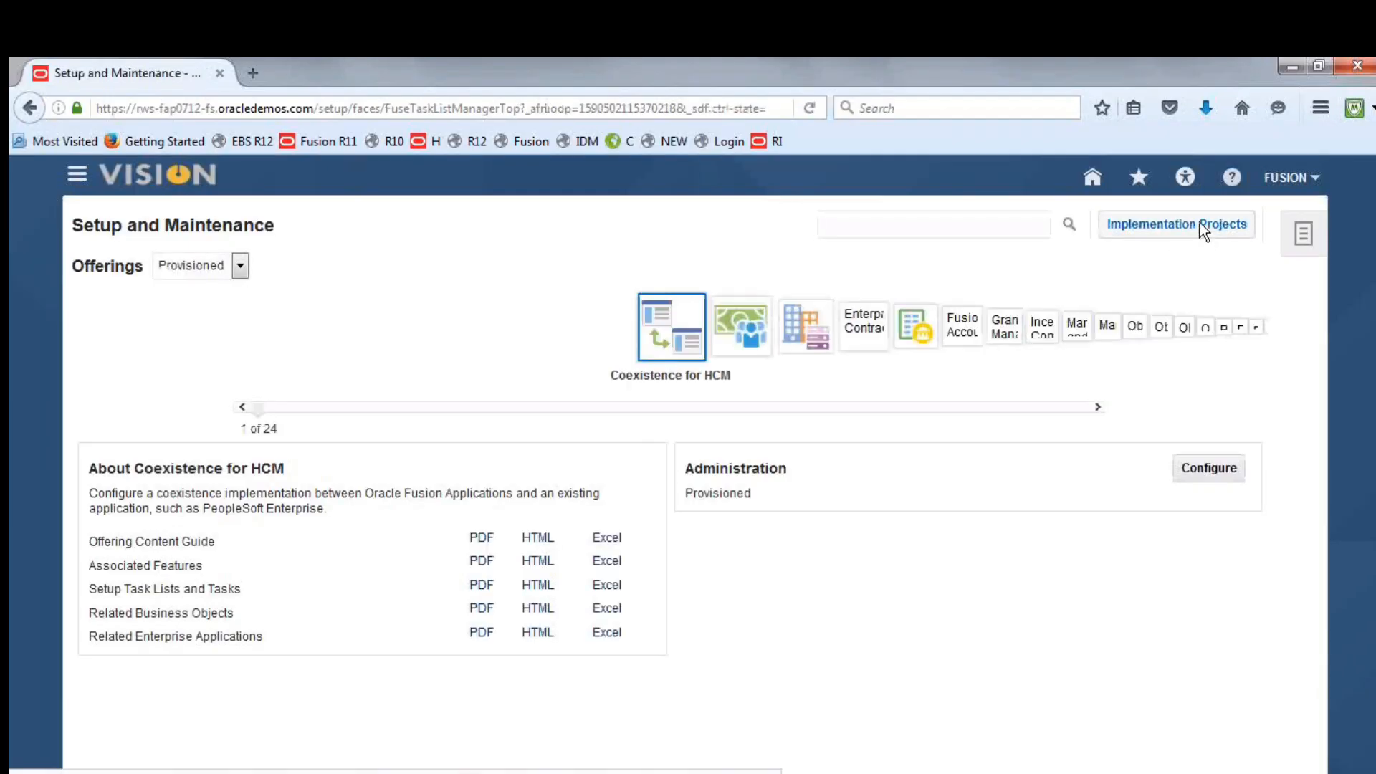
left_click(1207, 226)
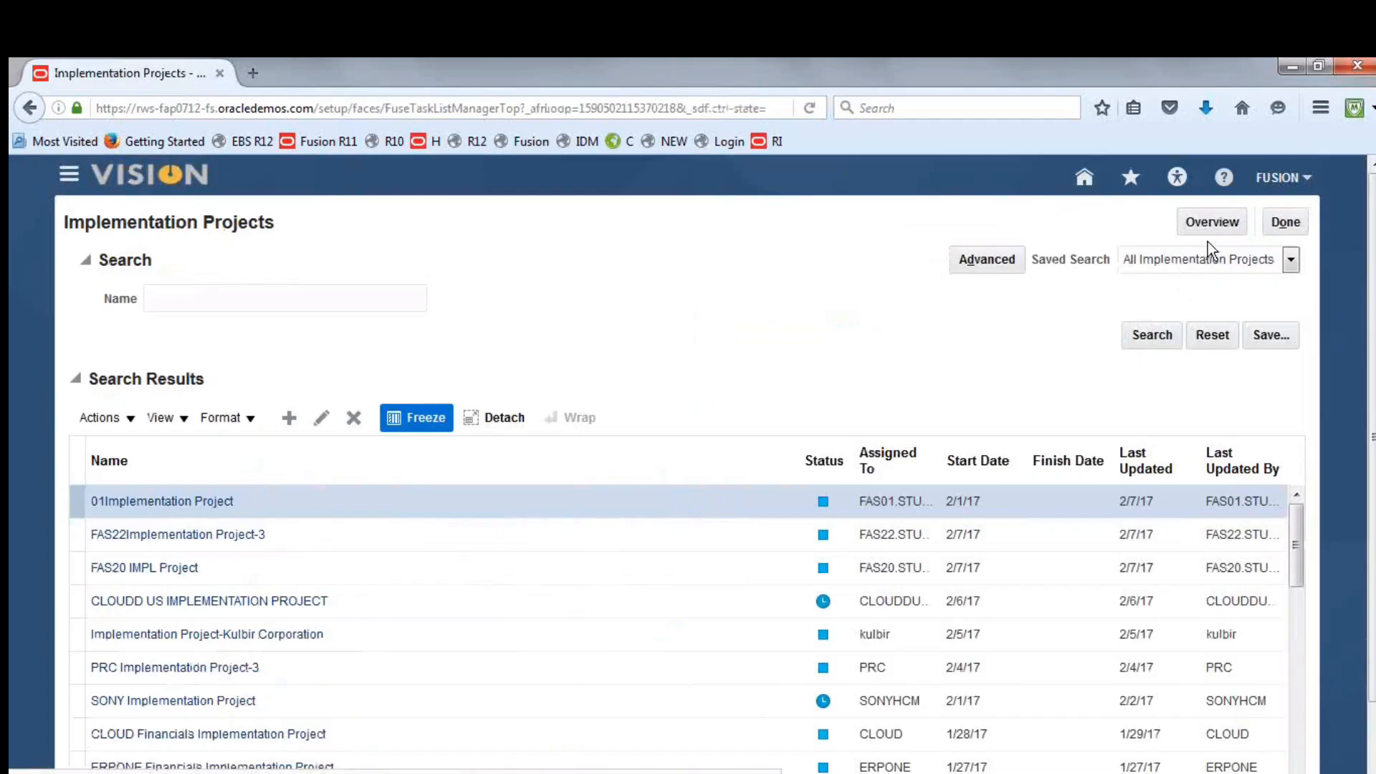
left_click(1211, 228)
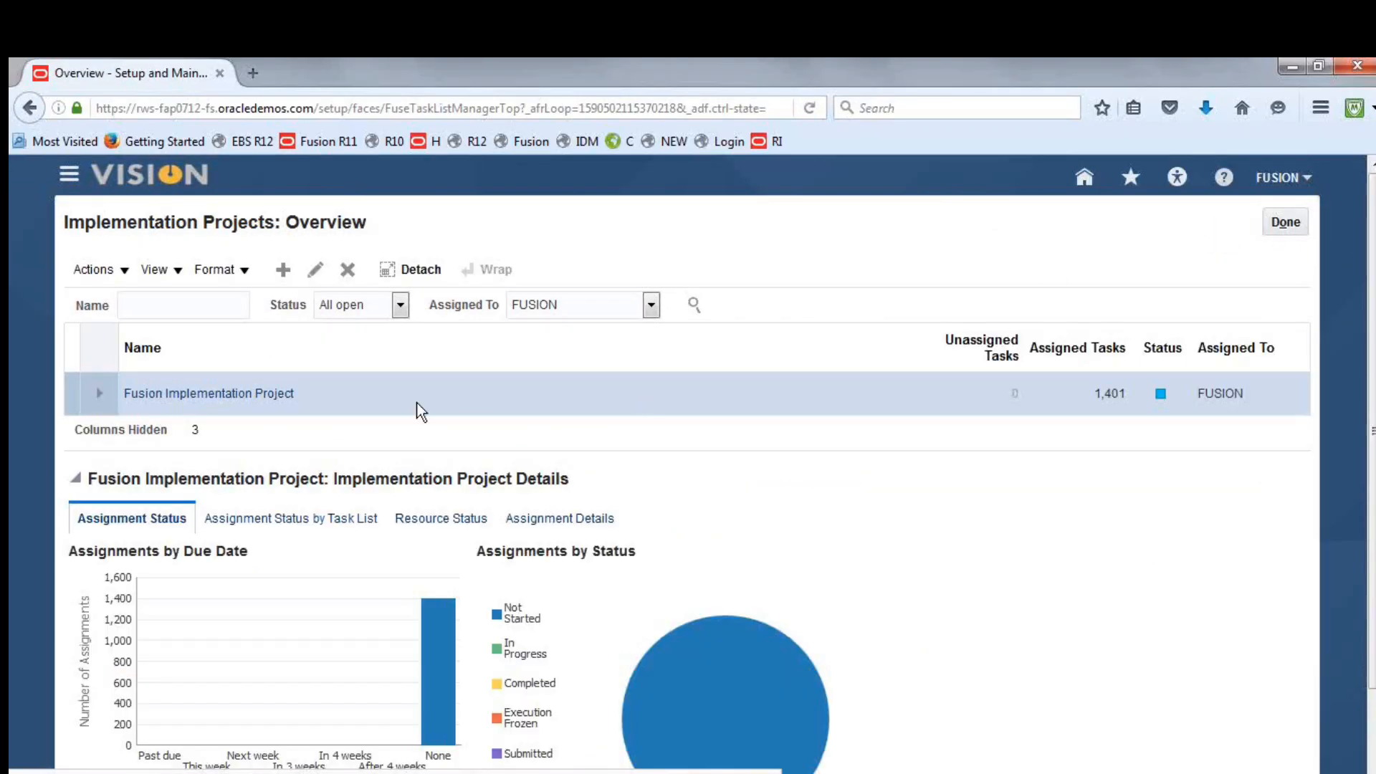
left_click(220, 401)
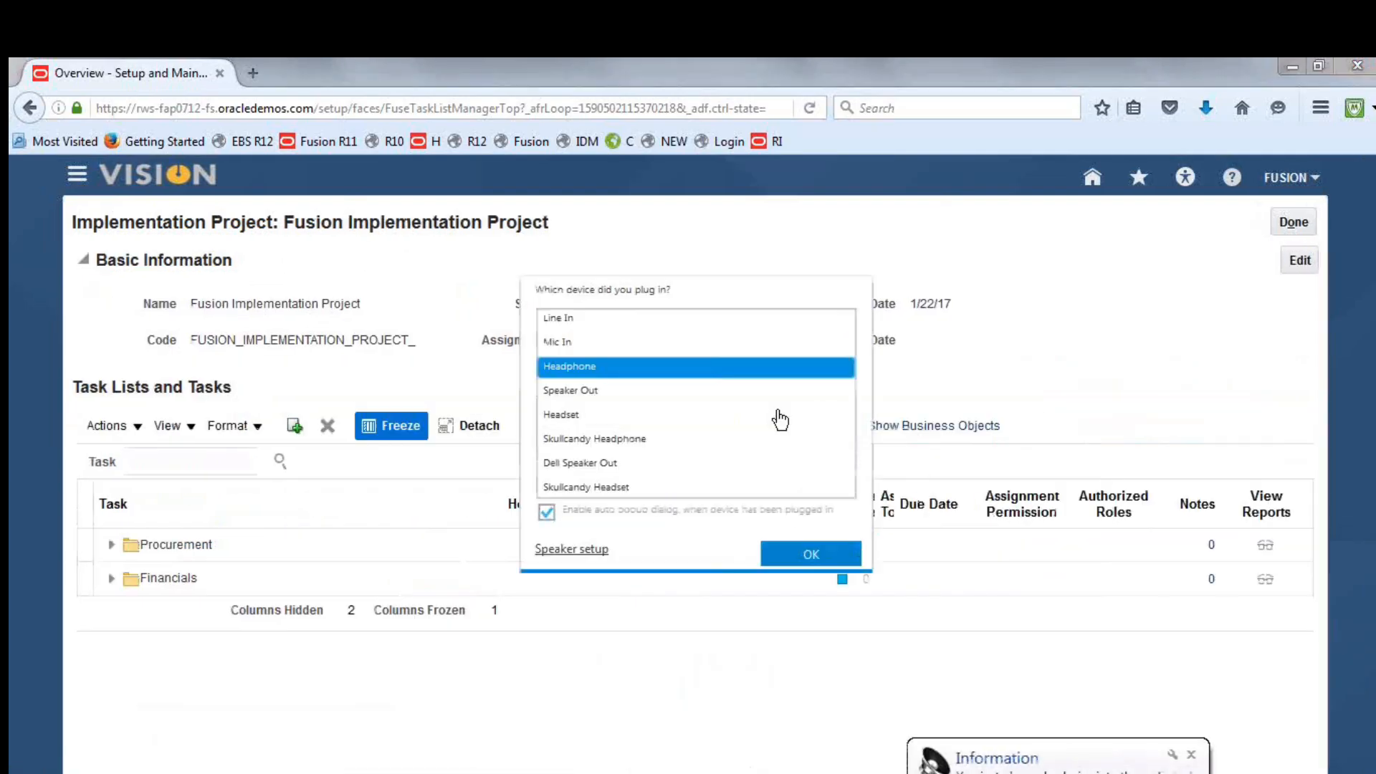
left_click(788, 546)
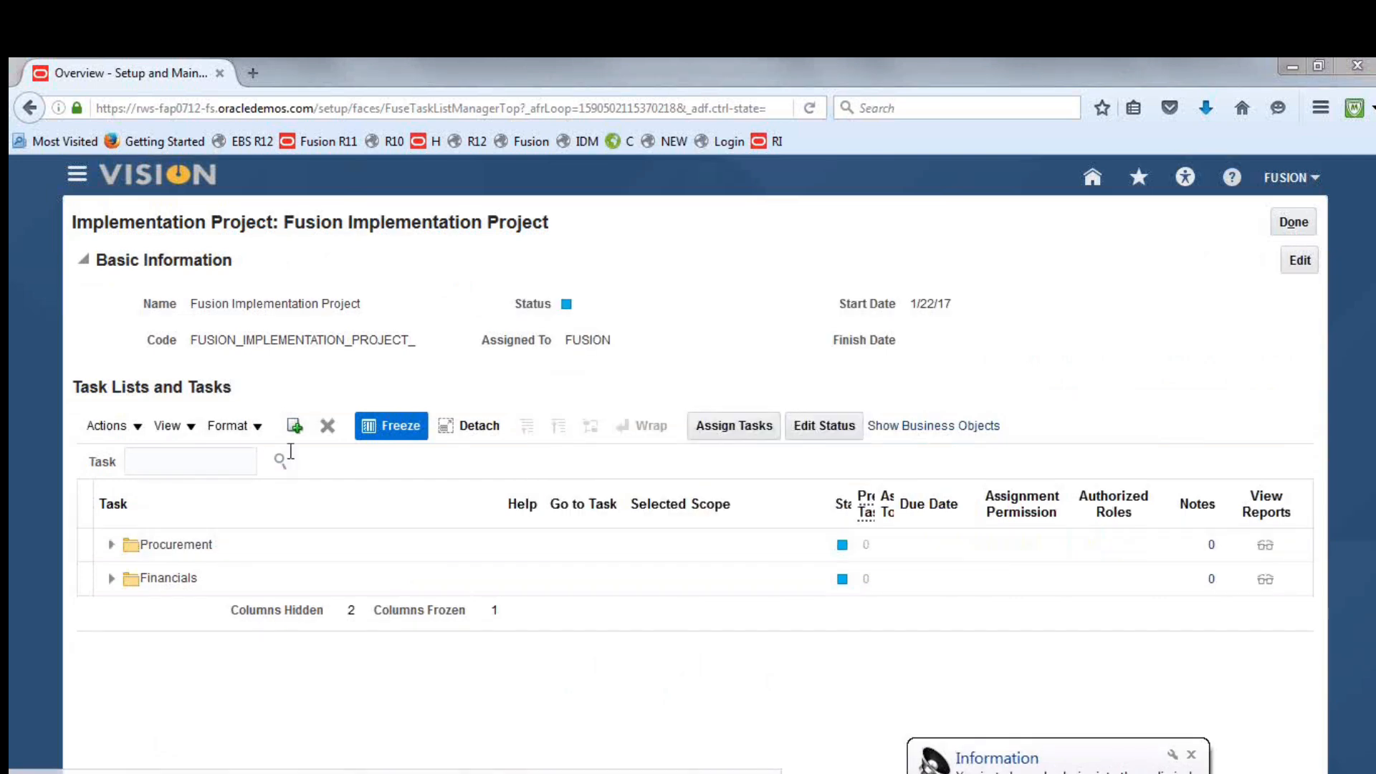
Search the project's tasks for Primary Ledger and go to Manage Primary Ledgers under Financials in the task hierarchy
left_click(216, 462)
type("Primar")
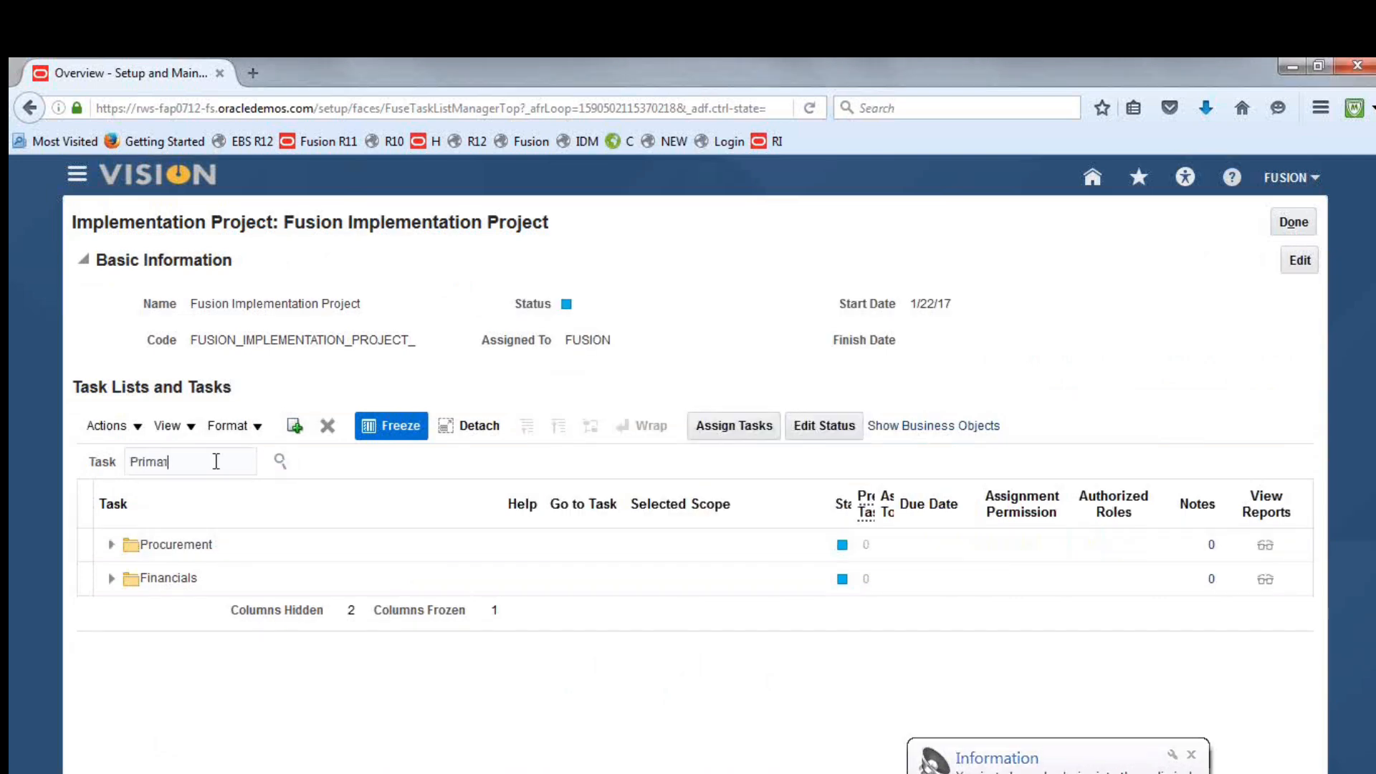
type("y Ledger")
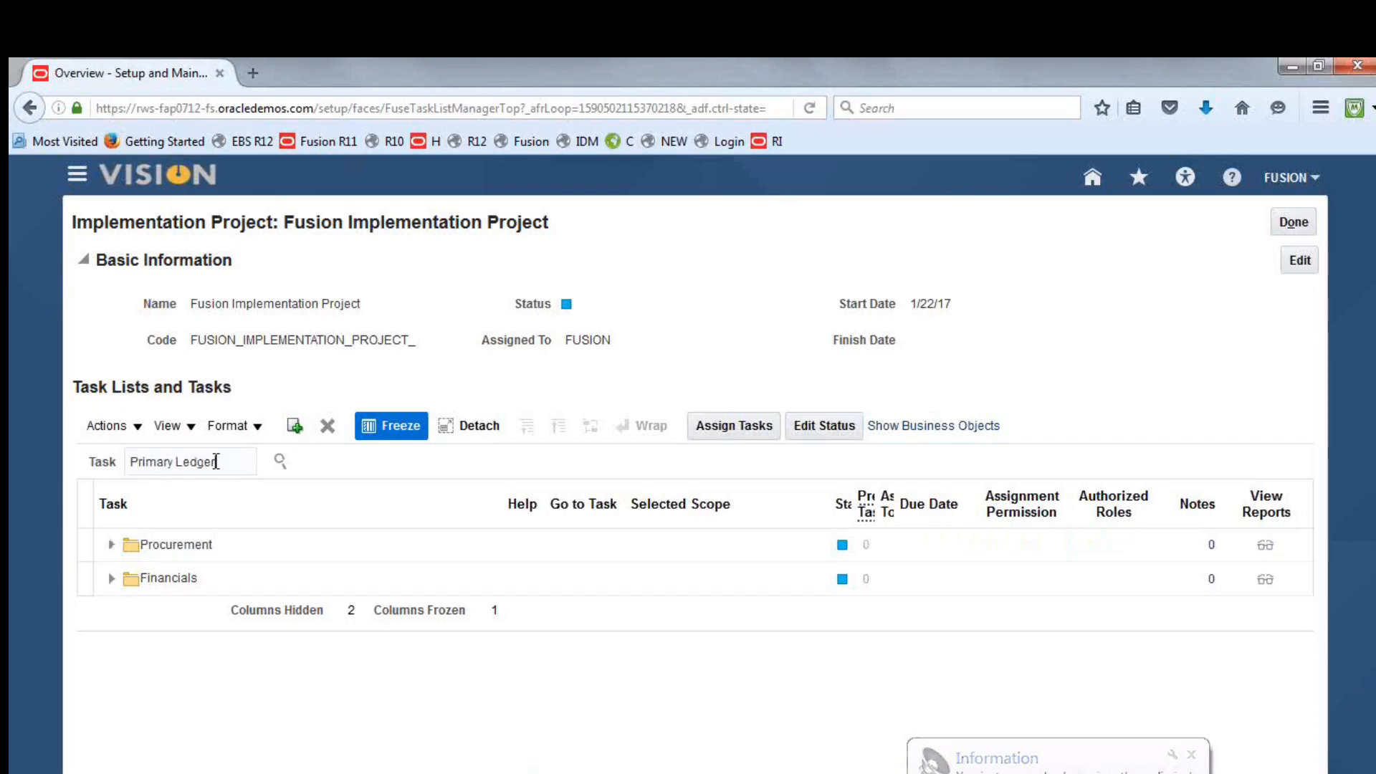
key("Return")
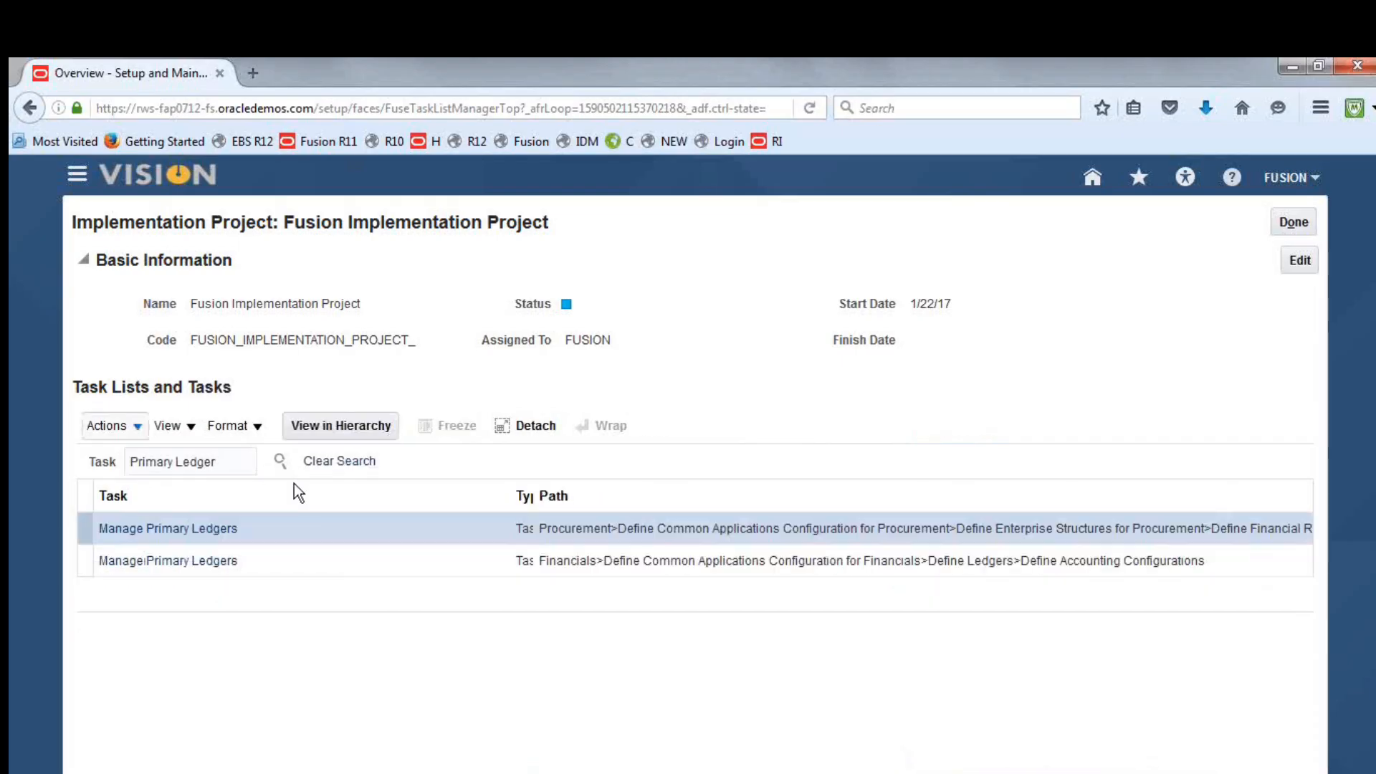
left_click(551, 559)
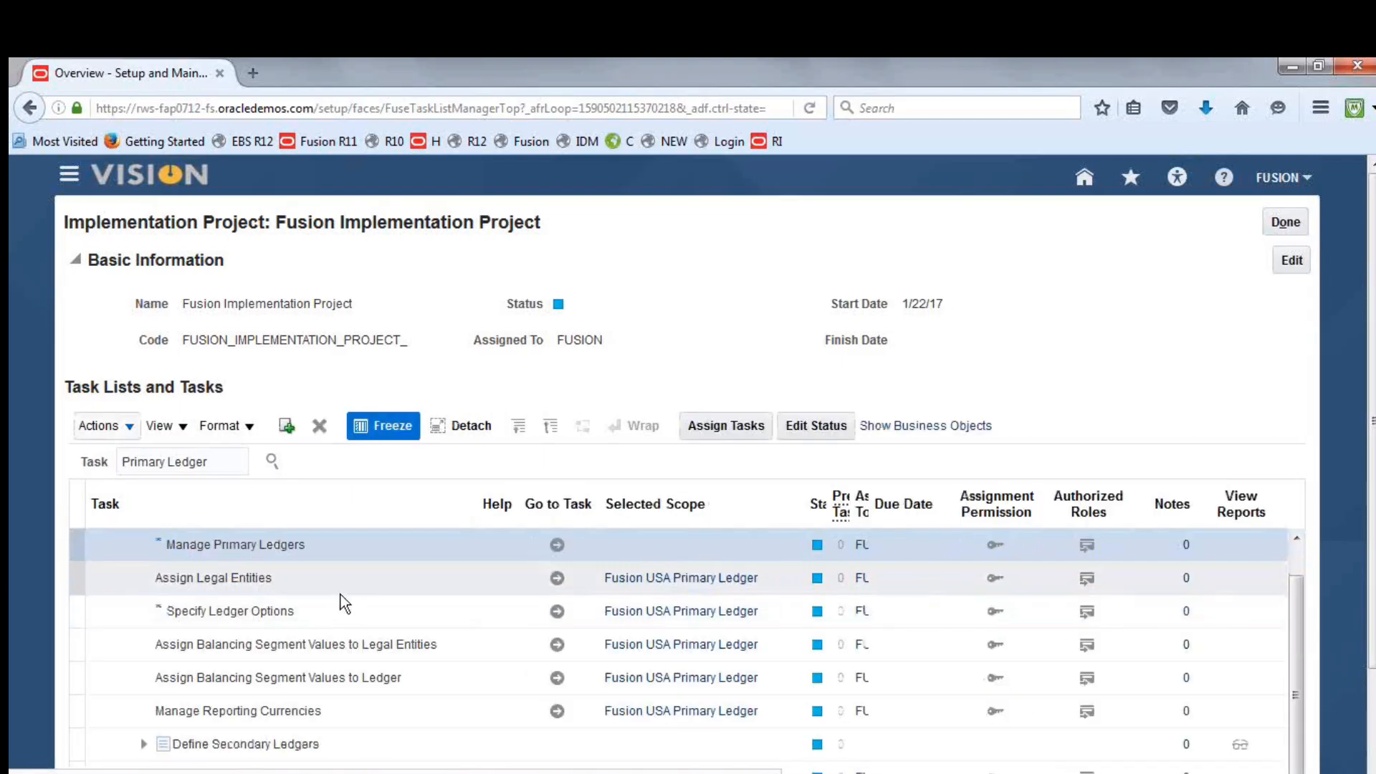
Open the Specify Ledger Options task with the primary ledger scope set to Fusion UAE Consolidation Ledge
left_click(558, 612)
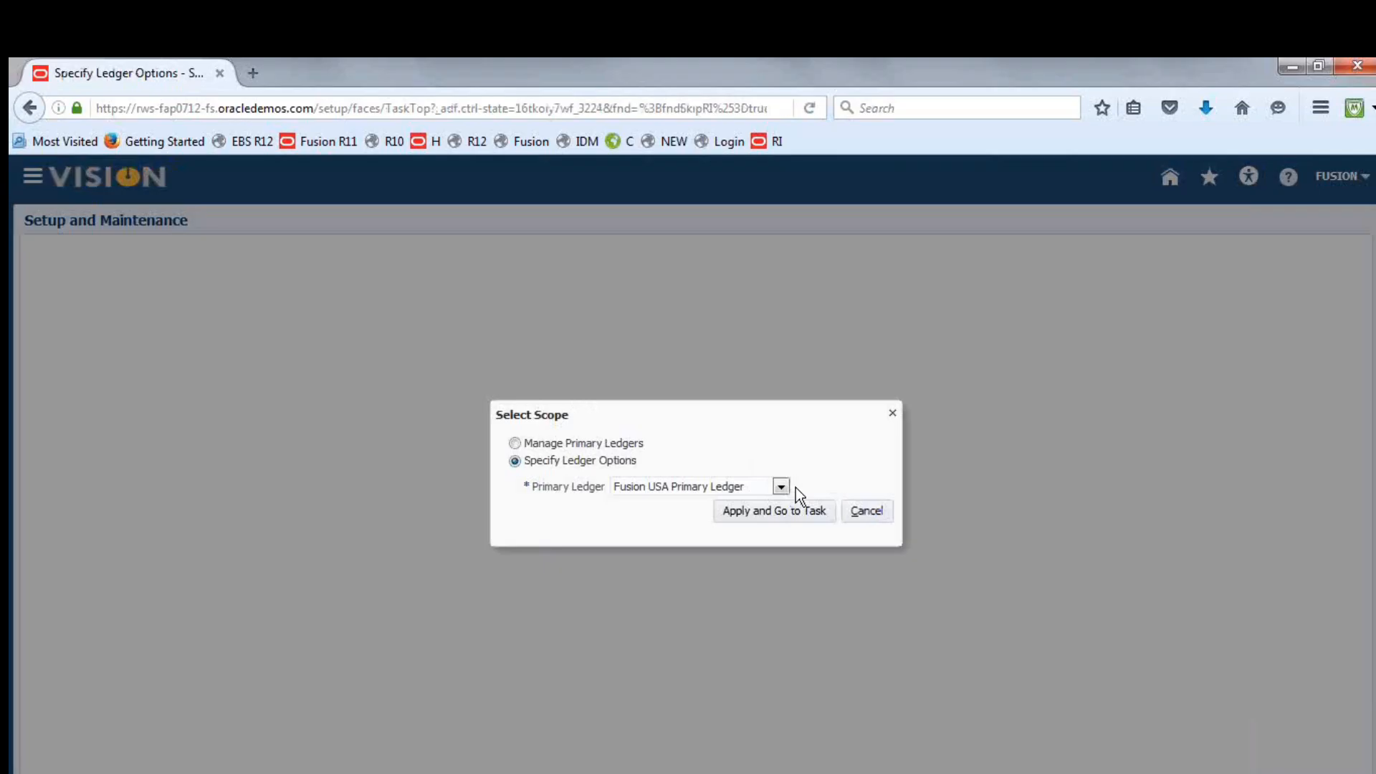
left_click(781, 488)
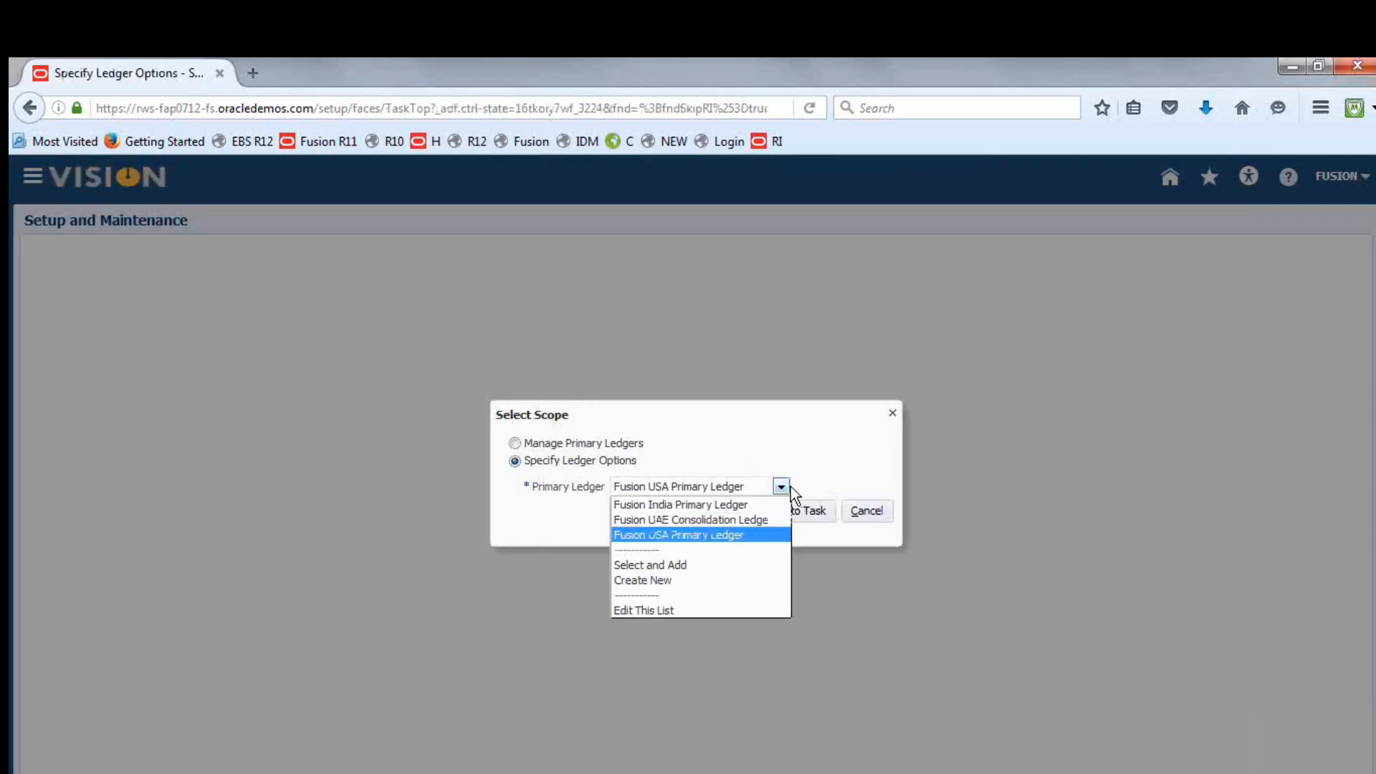
left_click(744, 521)
left_click(783, 524)
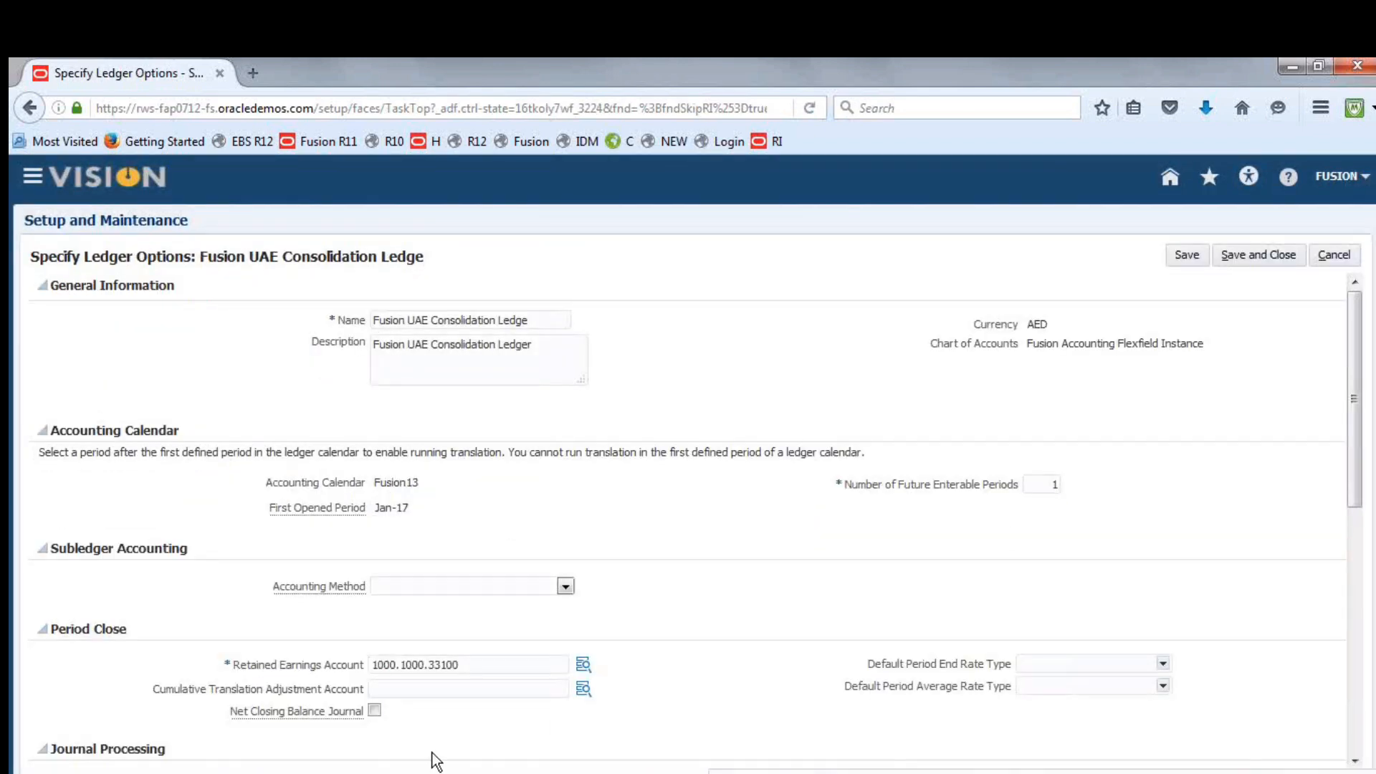
Start defining the Default Suspense Account under Journal Processing, with Company 1000 and Department 1000
left_click_drag(1362, 351, 1369, 417)
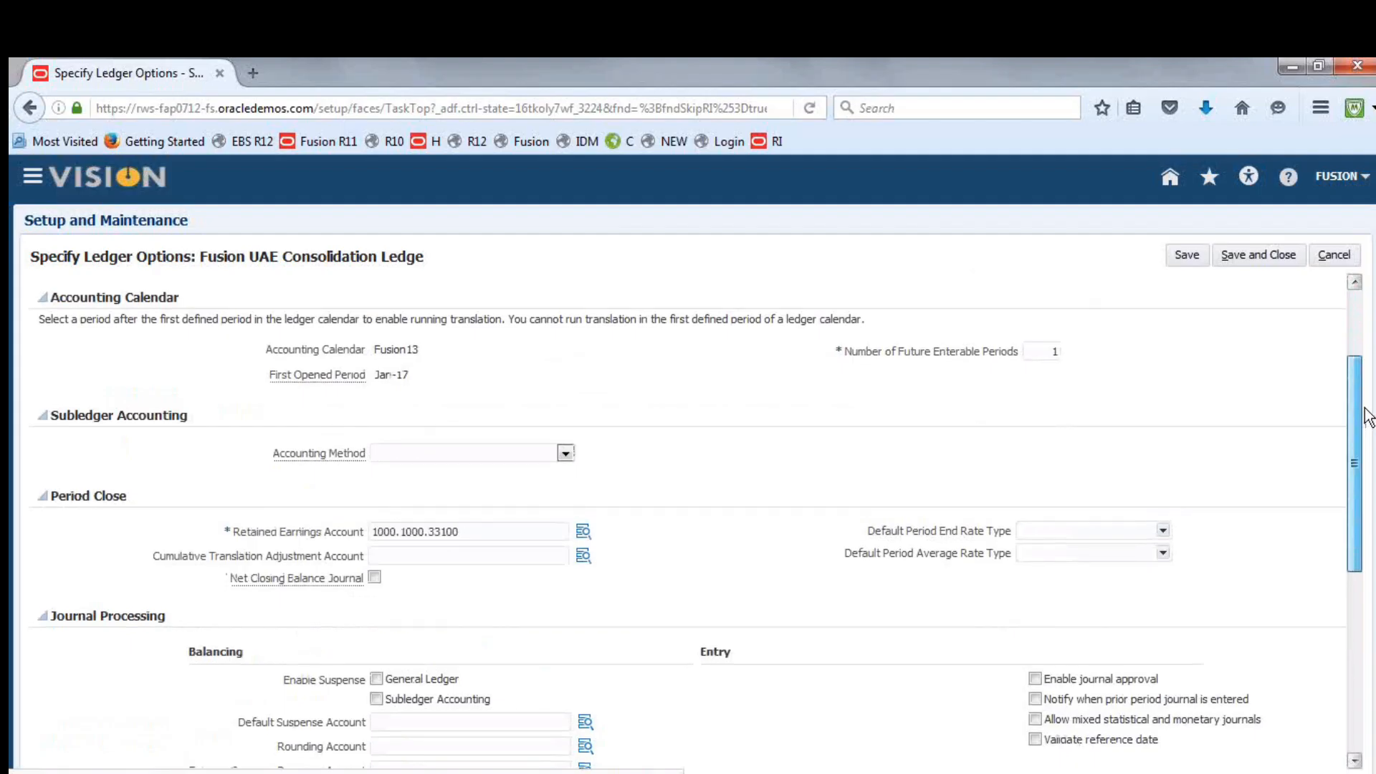
left_click_drag(1368, 417, 1362, 469)
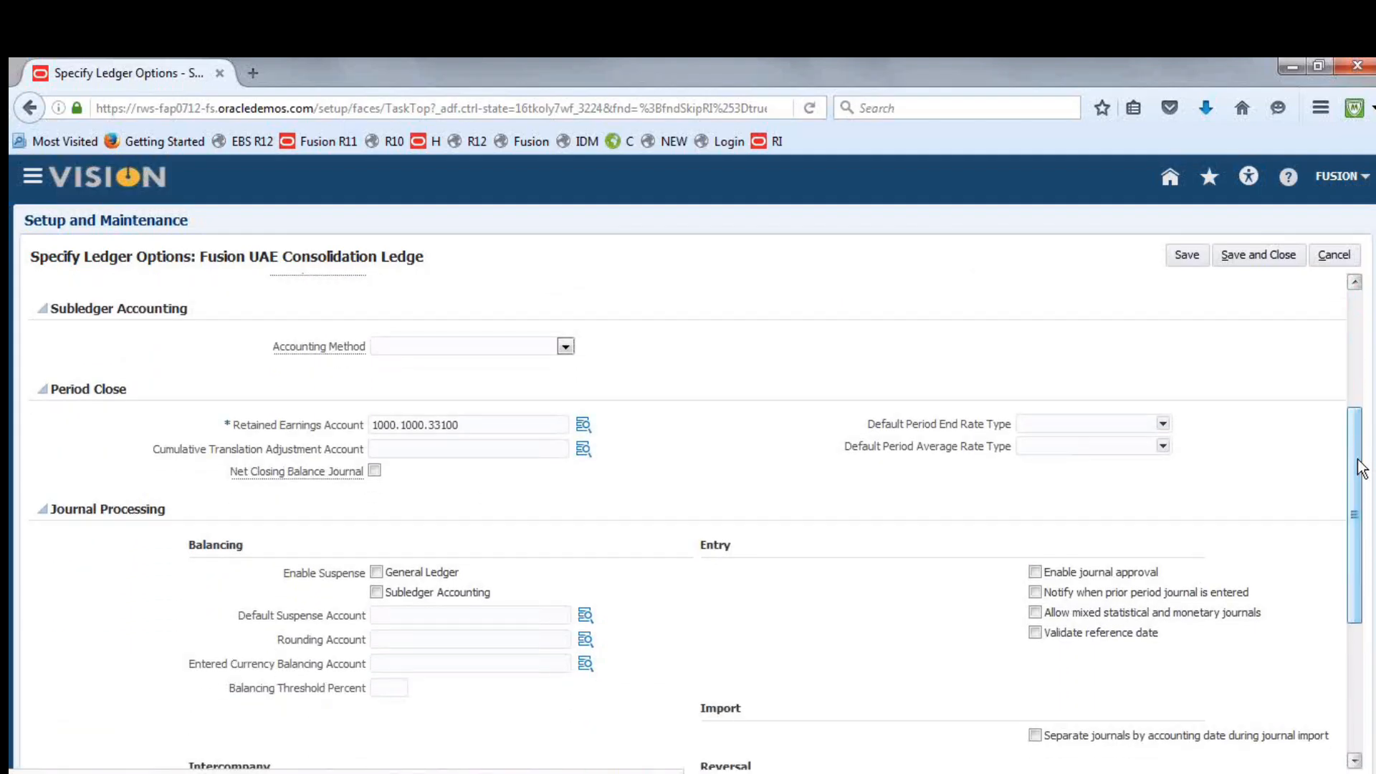
left_click(586, 635)
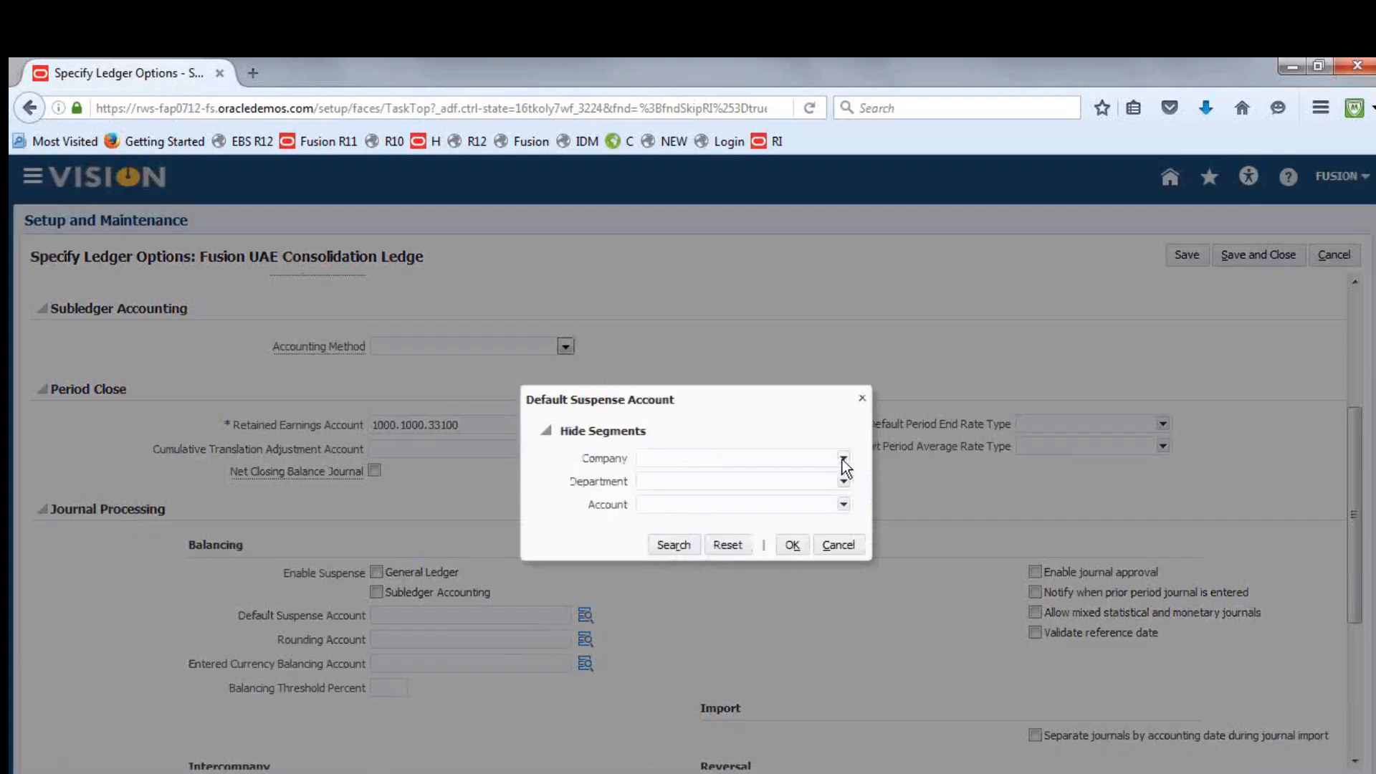
left_click(844, 460)
left_click(766, 478)
left_click(846, 484)
left_click(729, 501)
left_click(844, 505)
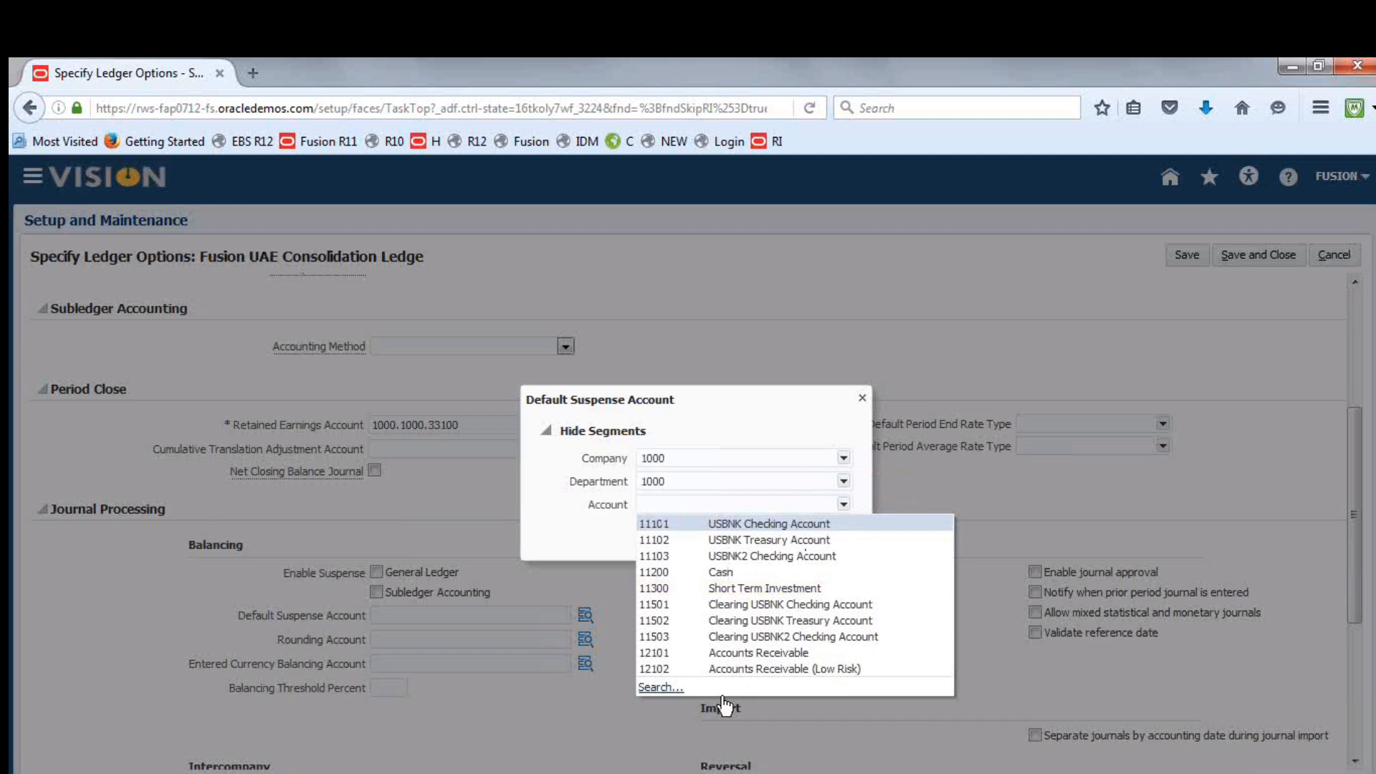
Search the account values for Suspense, use 29900 Suspense BS in the default suspense account, and save and close the ledger options
left_click(658, 688)
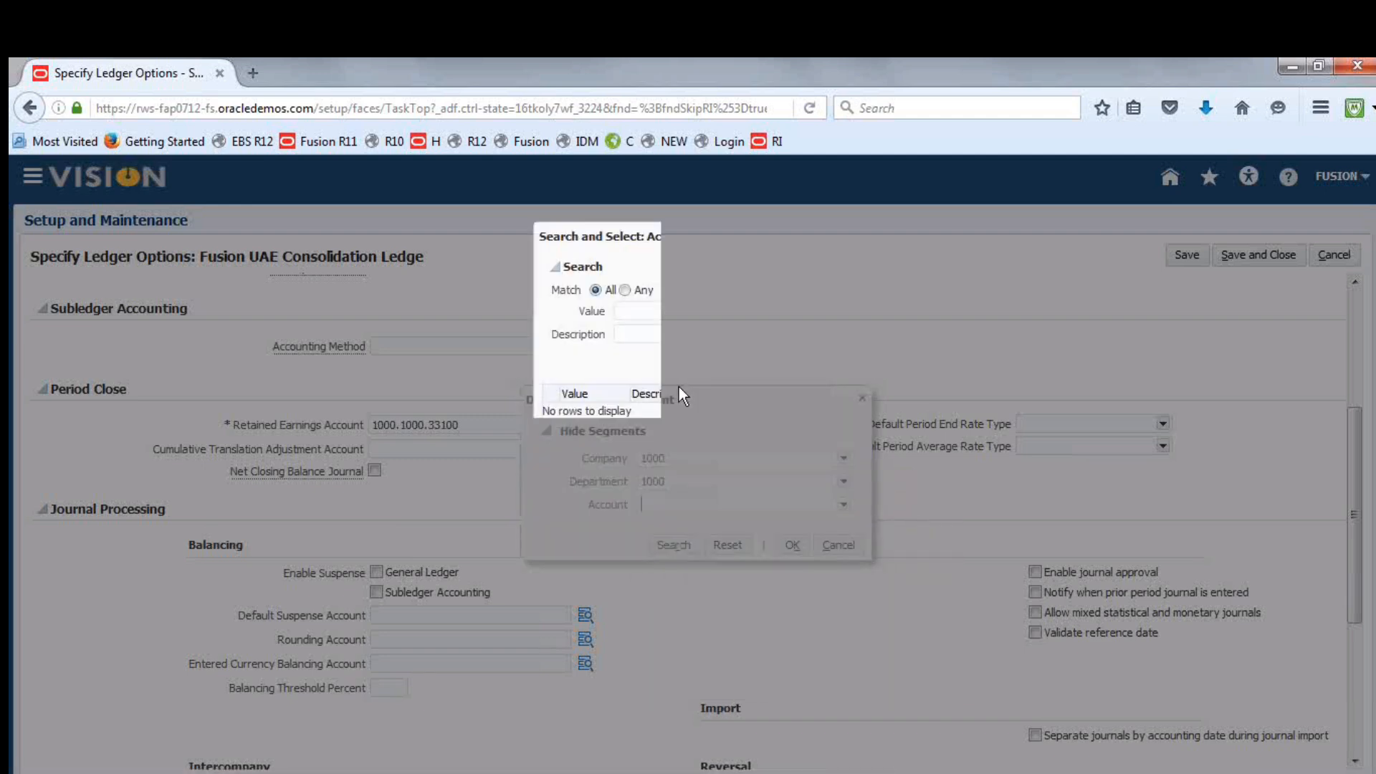
type("S")
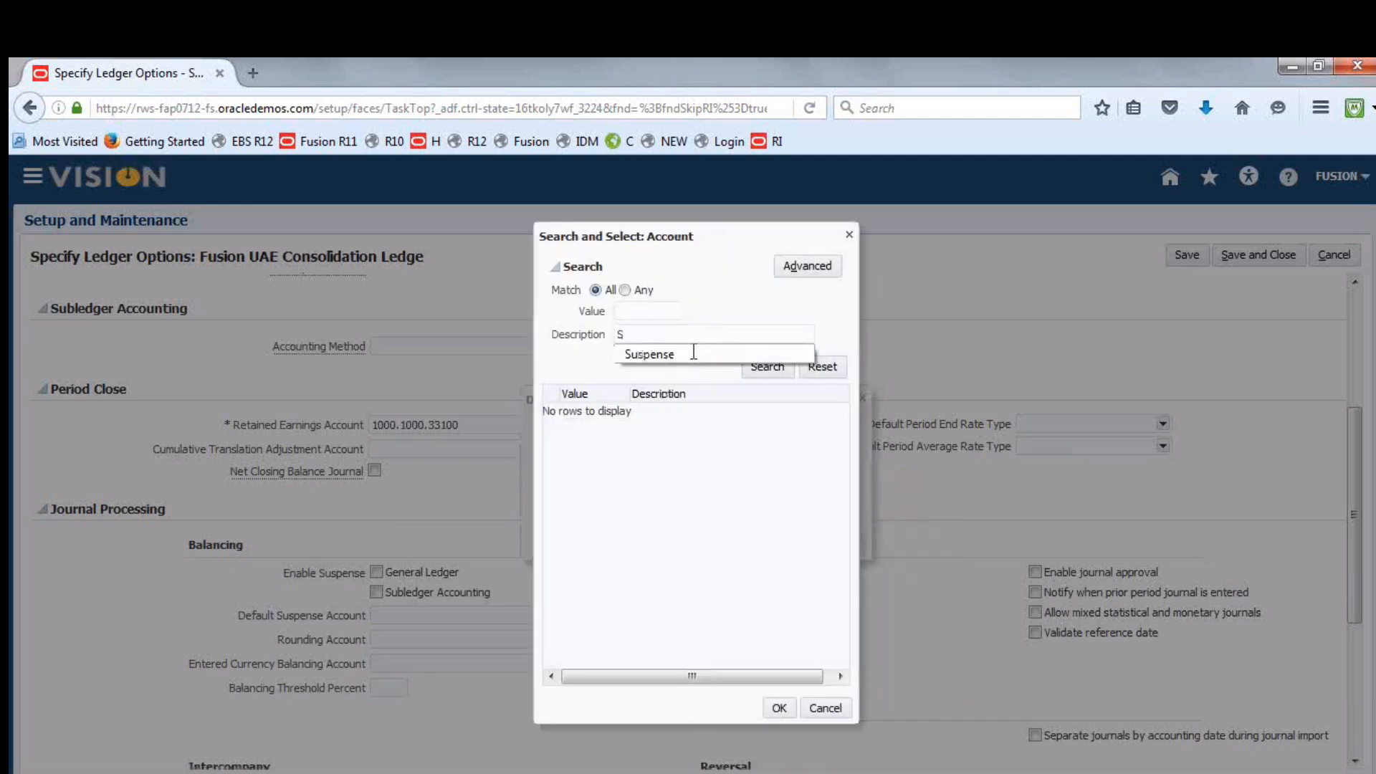
left_click(668, 356)
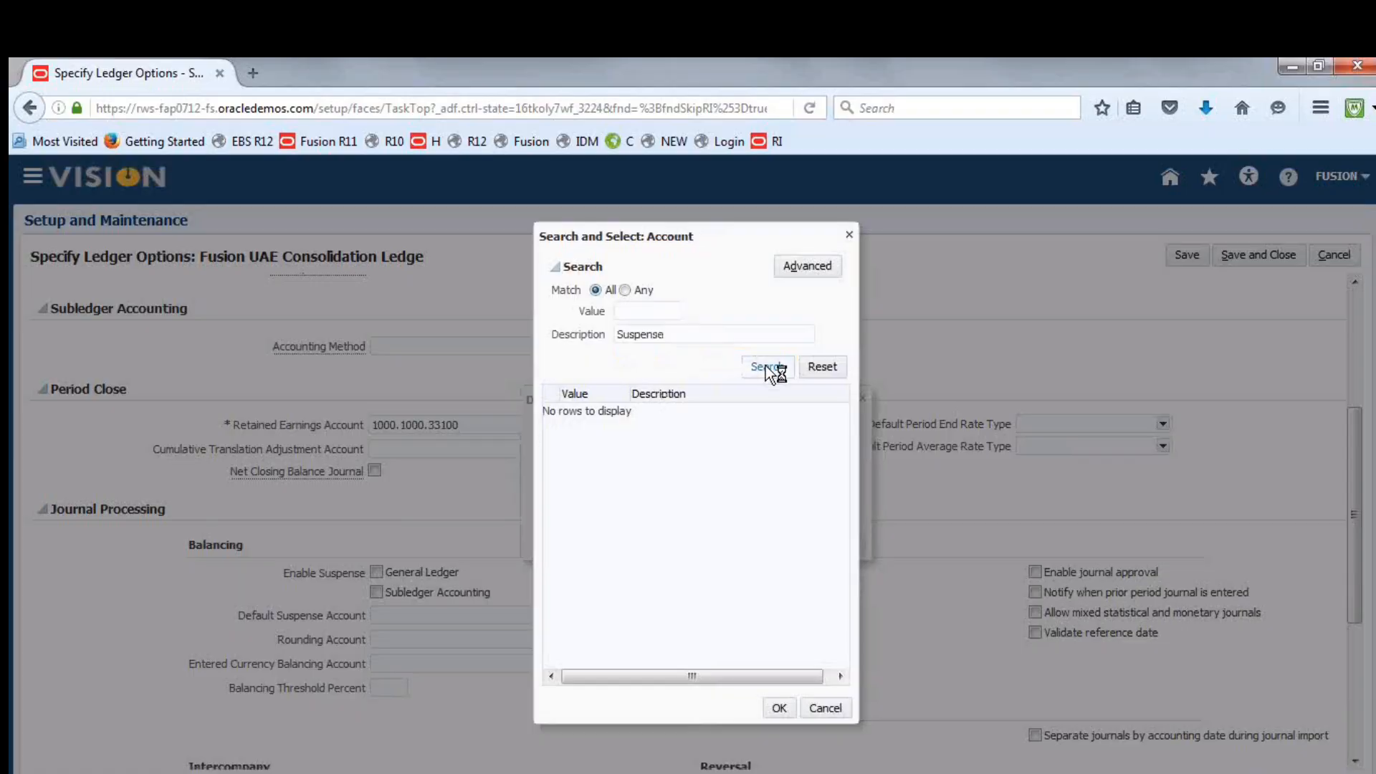
left_click(594, 411)
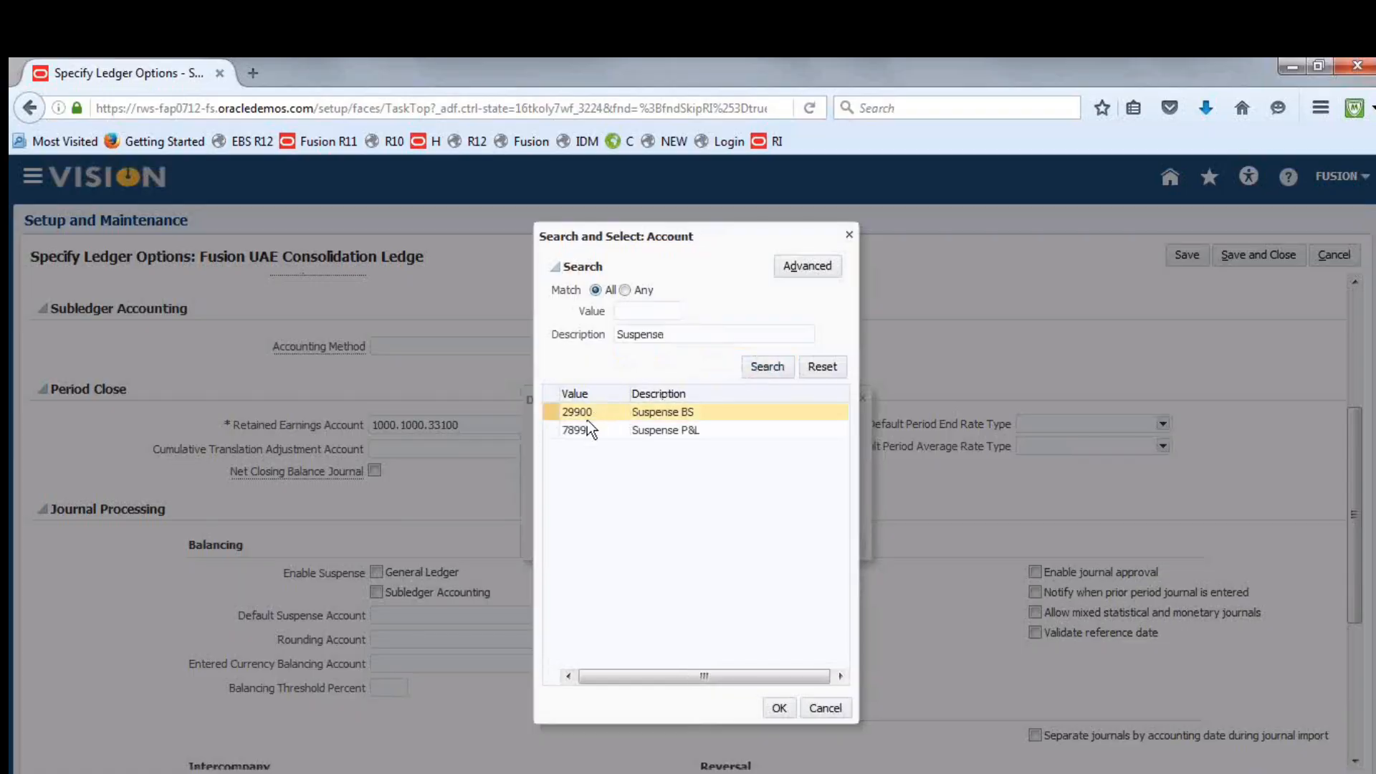
left_click(585, 410)
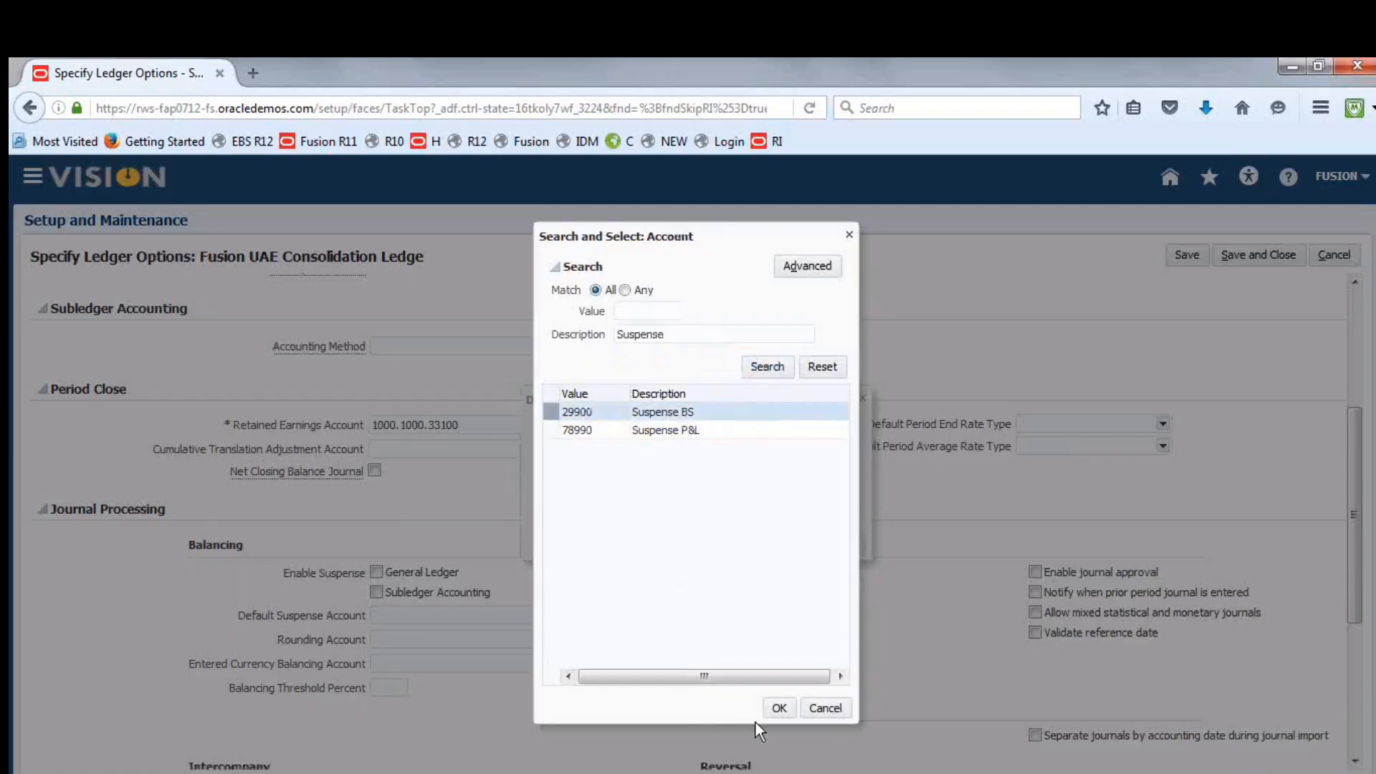
left_click(776, 708)
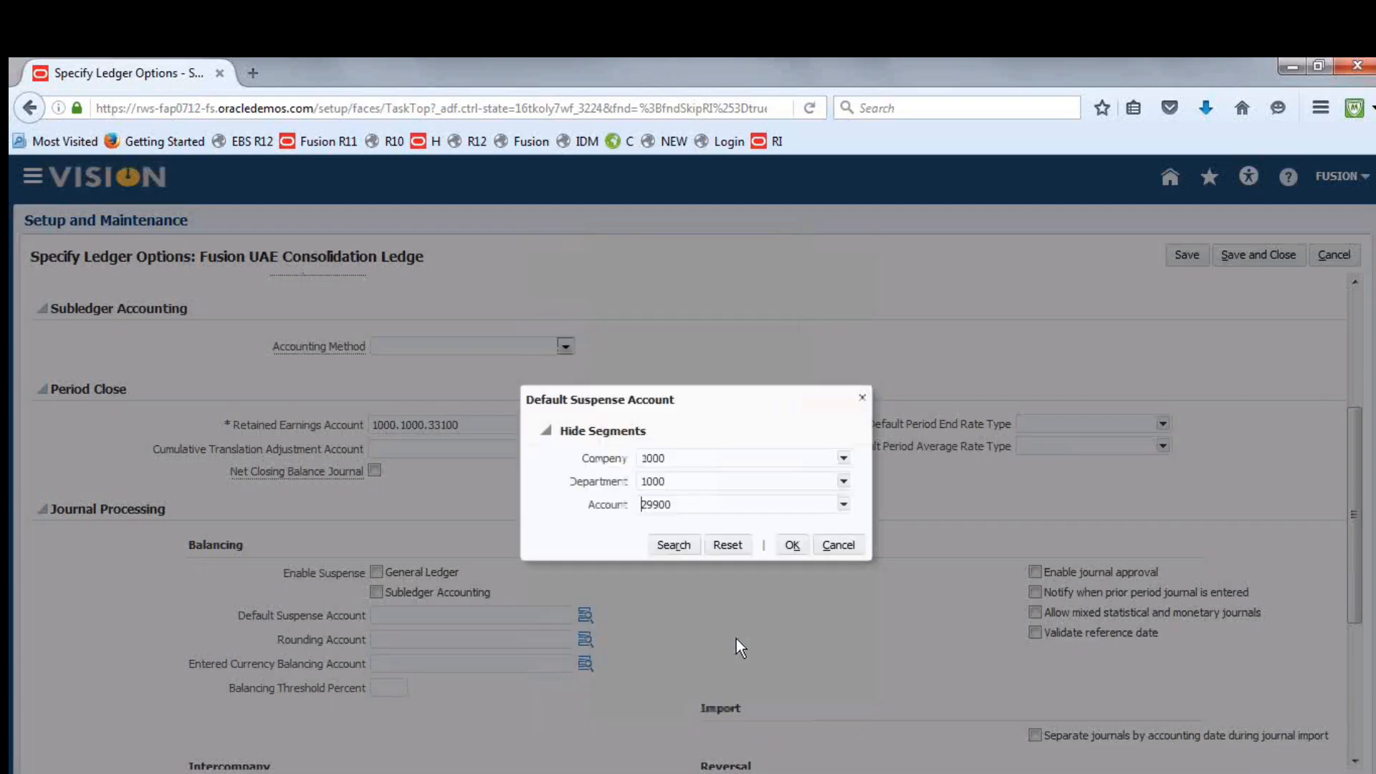
left_click(791, 545)
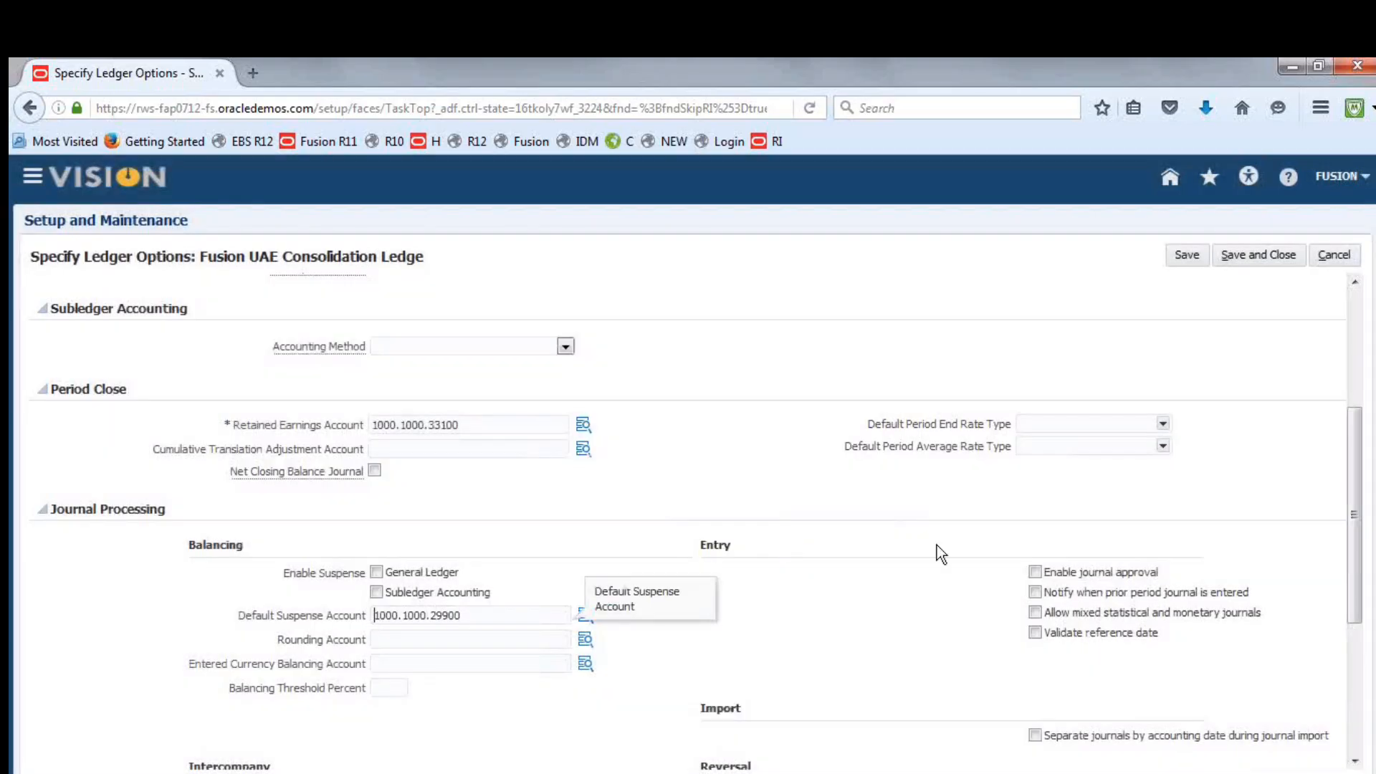
left_click(1258, 257)
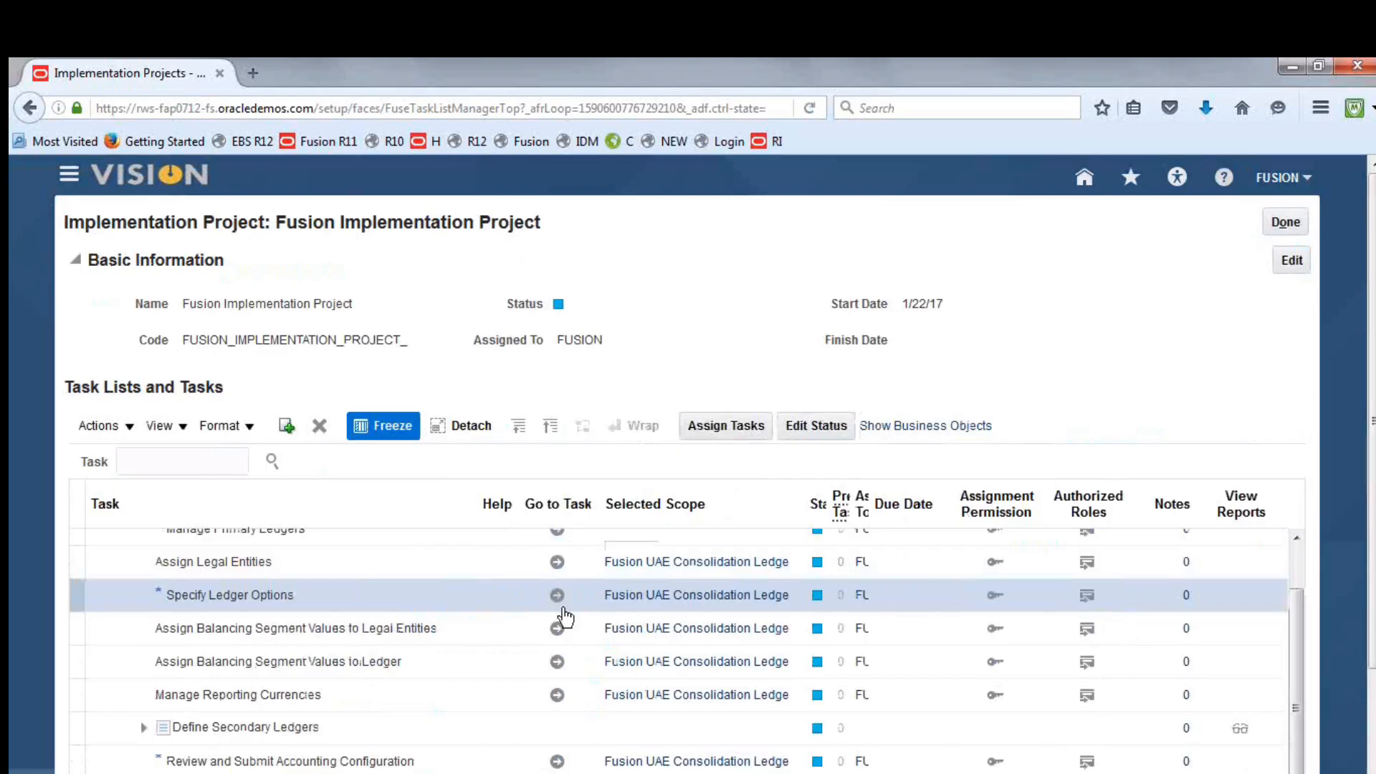
Reopen Specify Ledger Options, try to set the Default Suspense Account to 1000.1000.11200, and save and close
left_click(557, 595)
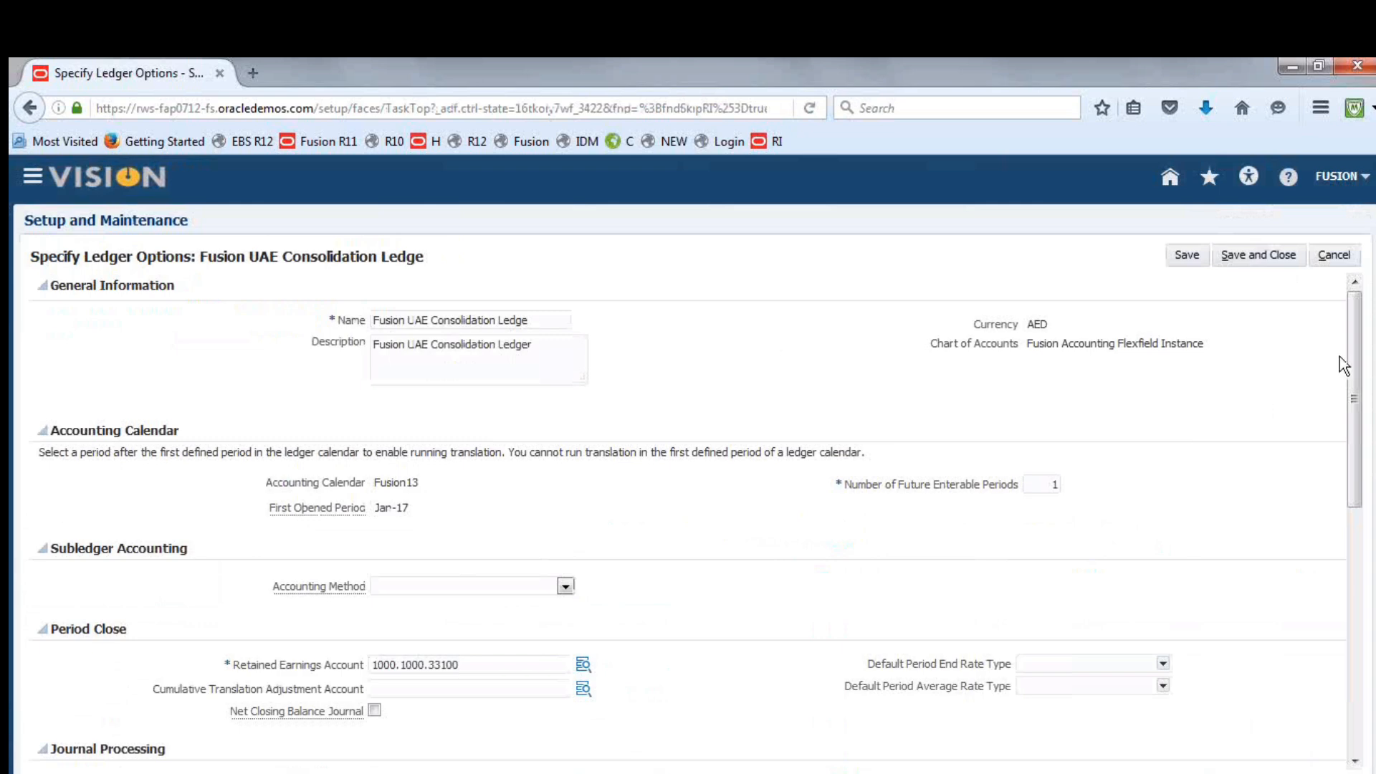
left_click_drag(1356, 359, 1354, 473)
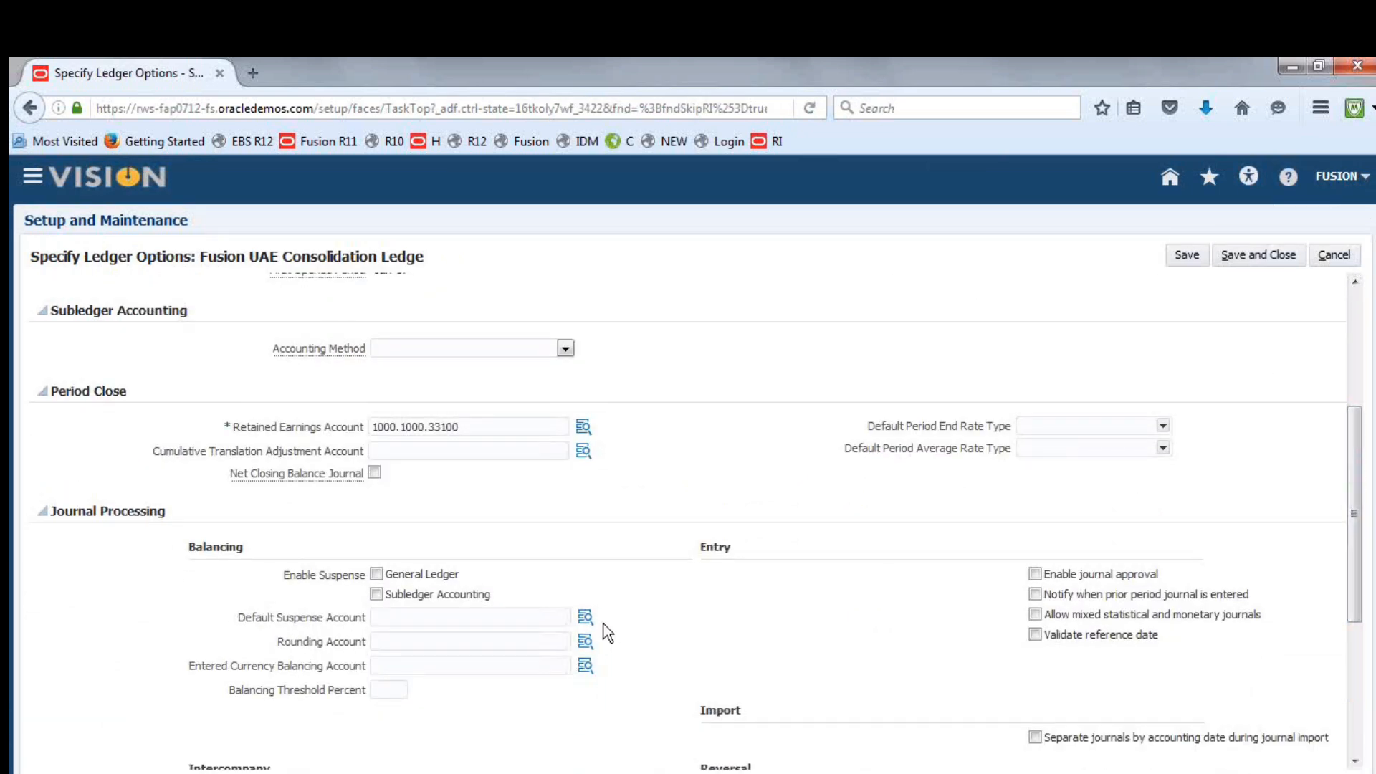
left_click(491, 621)
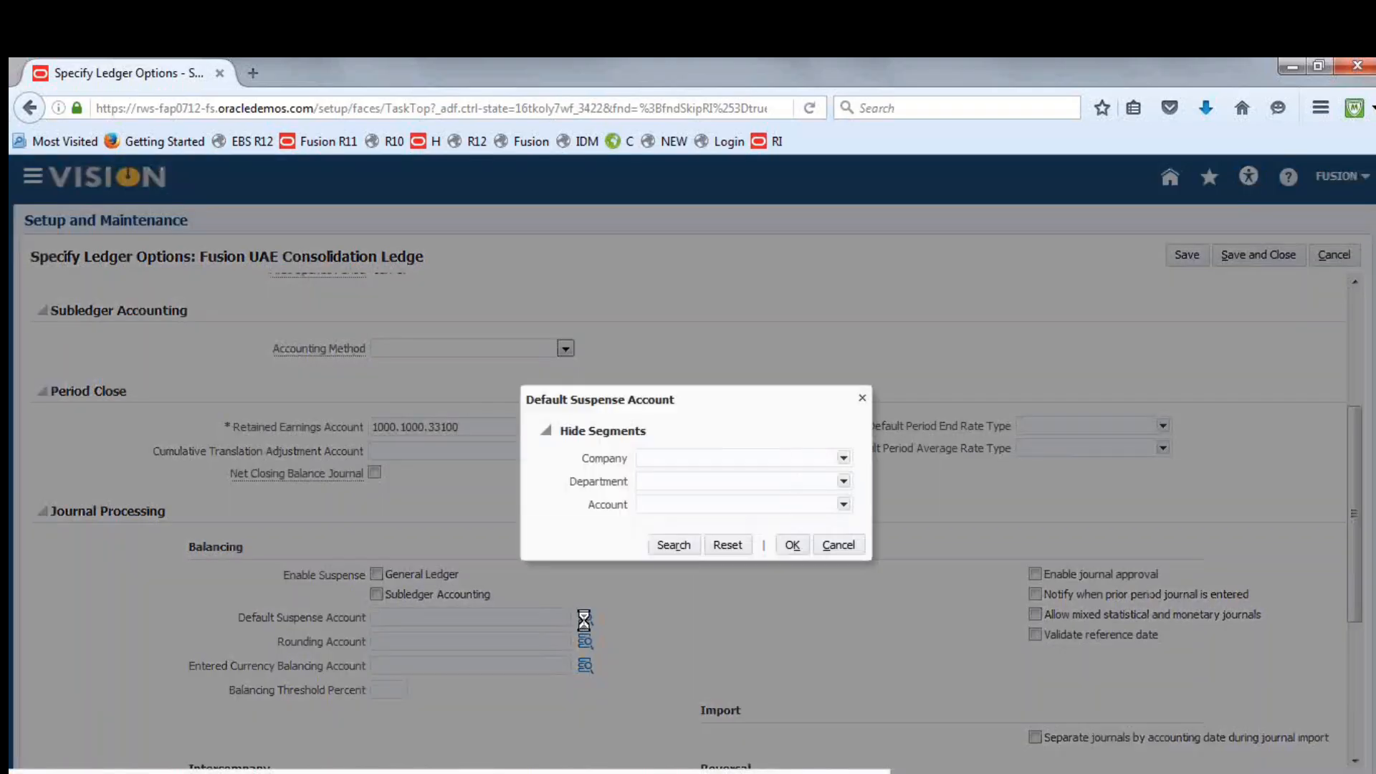
left_click(844, 459)
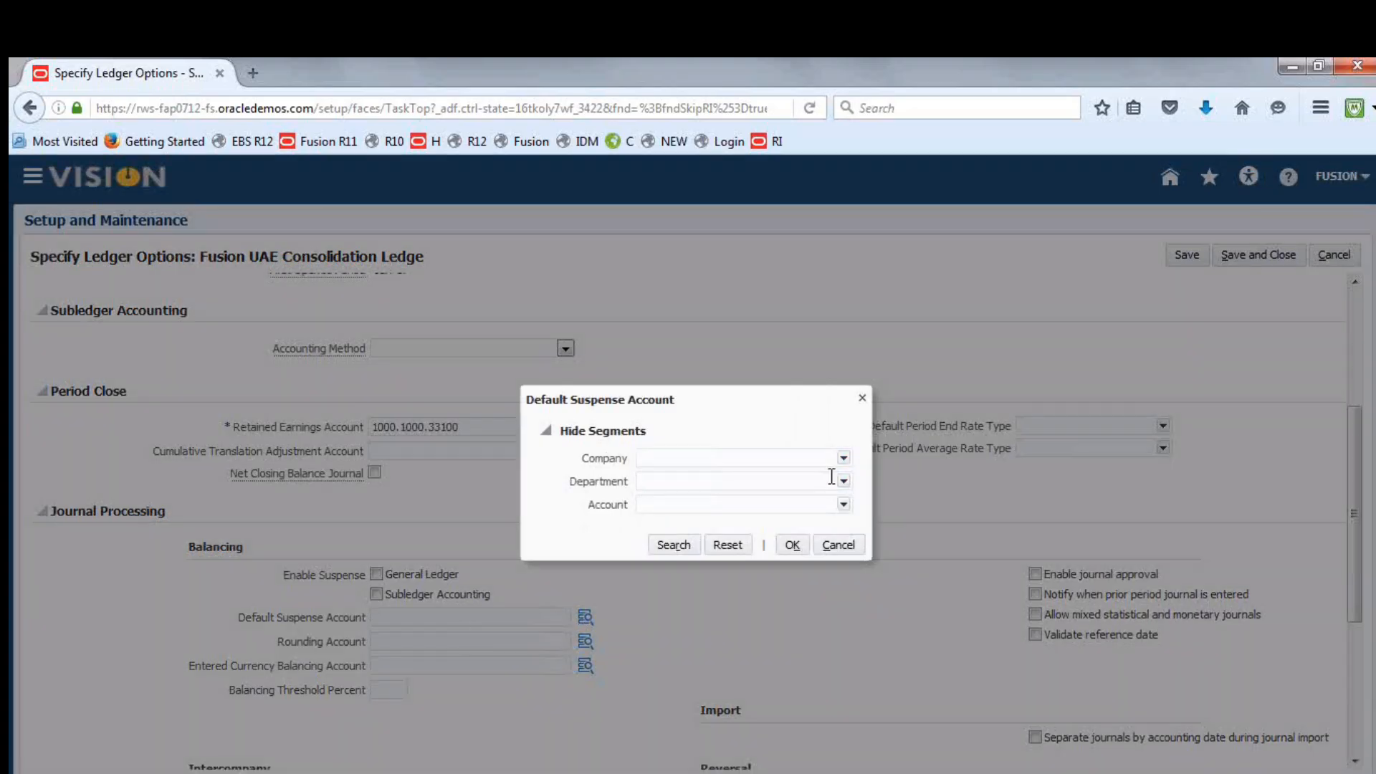
type("1000")
left_click(842, 476)
type("1000")
left_click(844, 505)
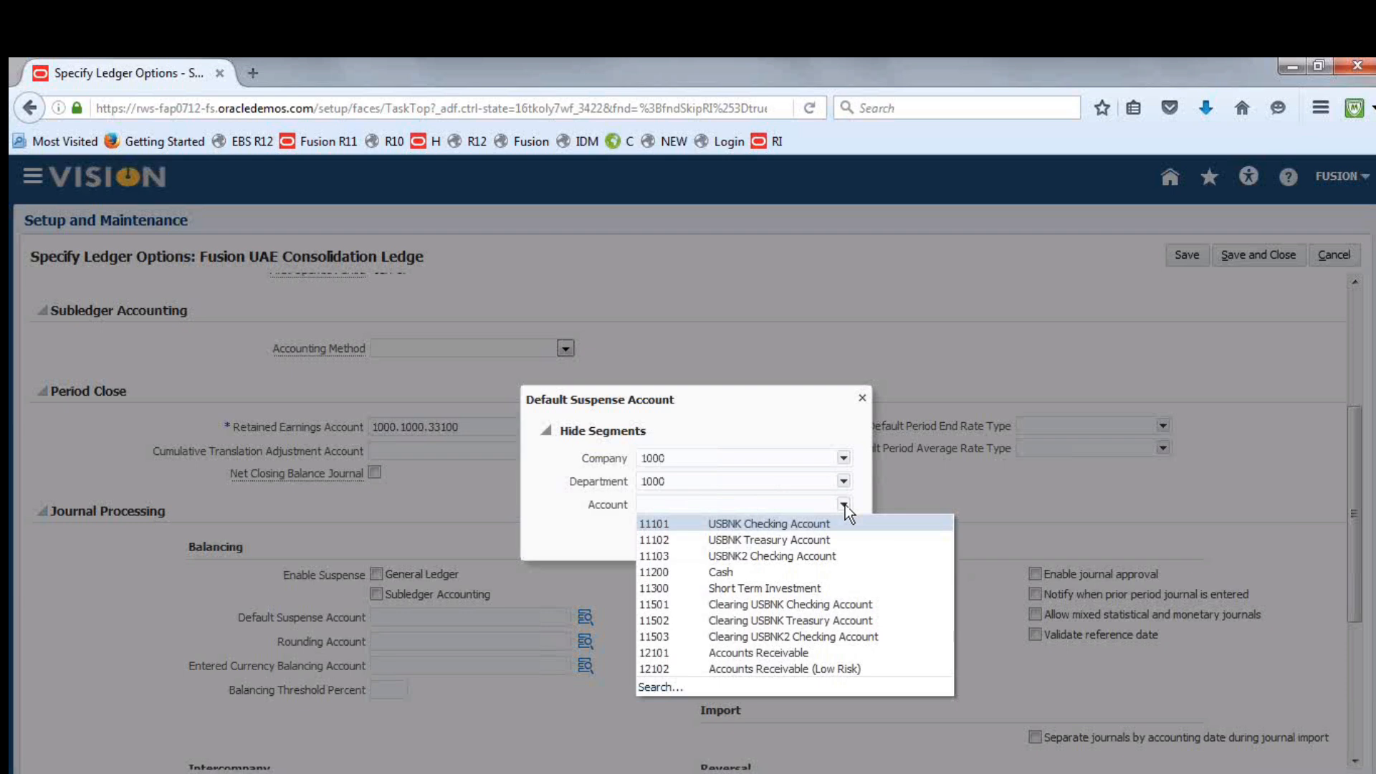
left_click(748, 571)
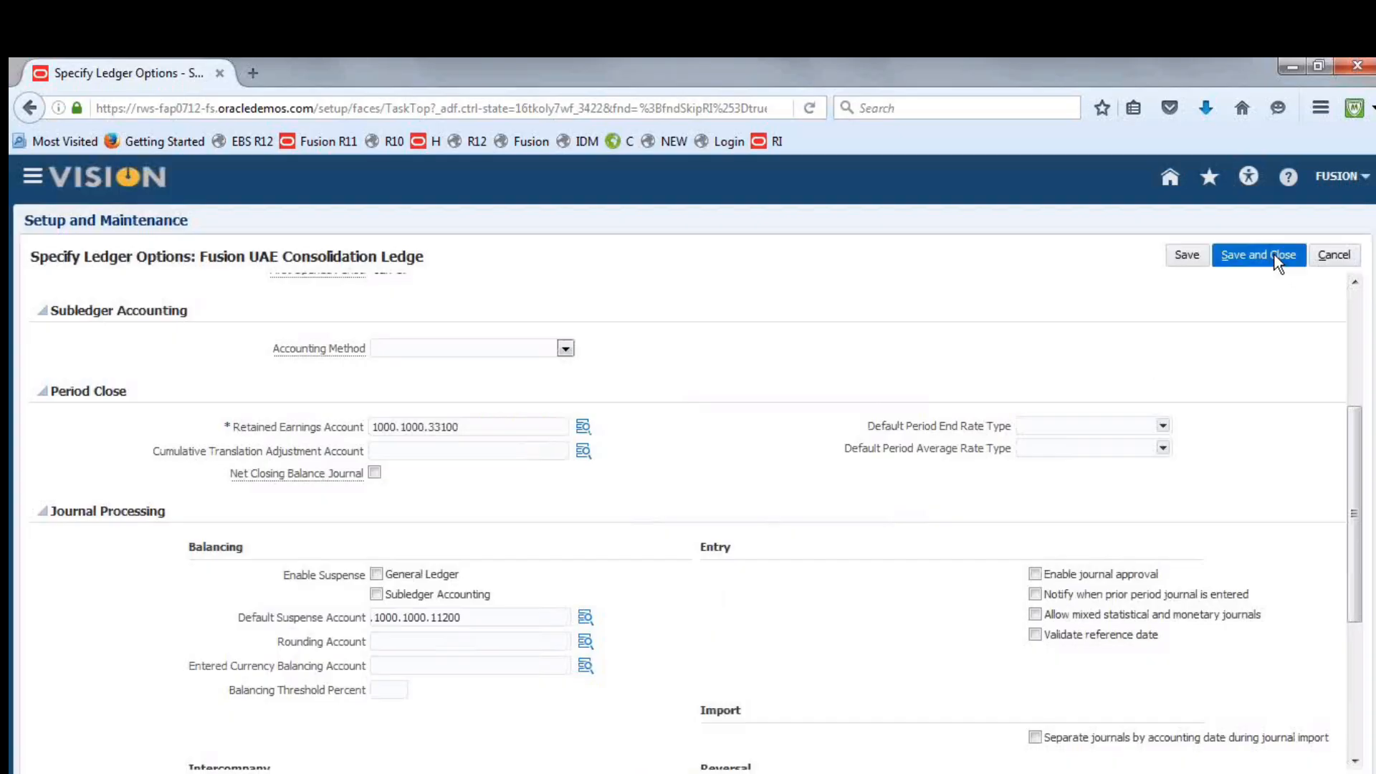
left_click(1274, 255)
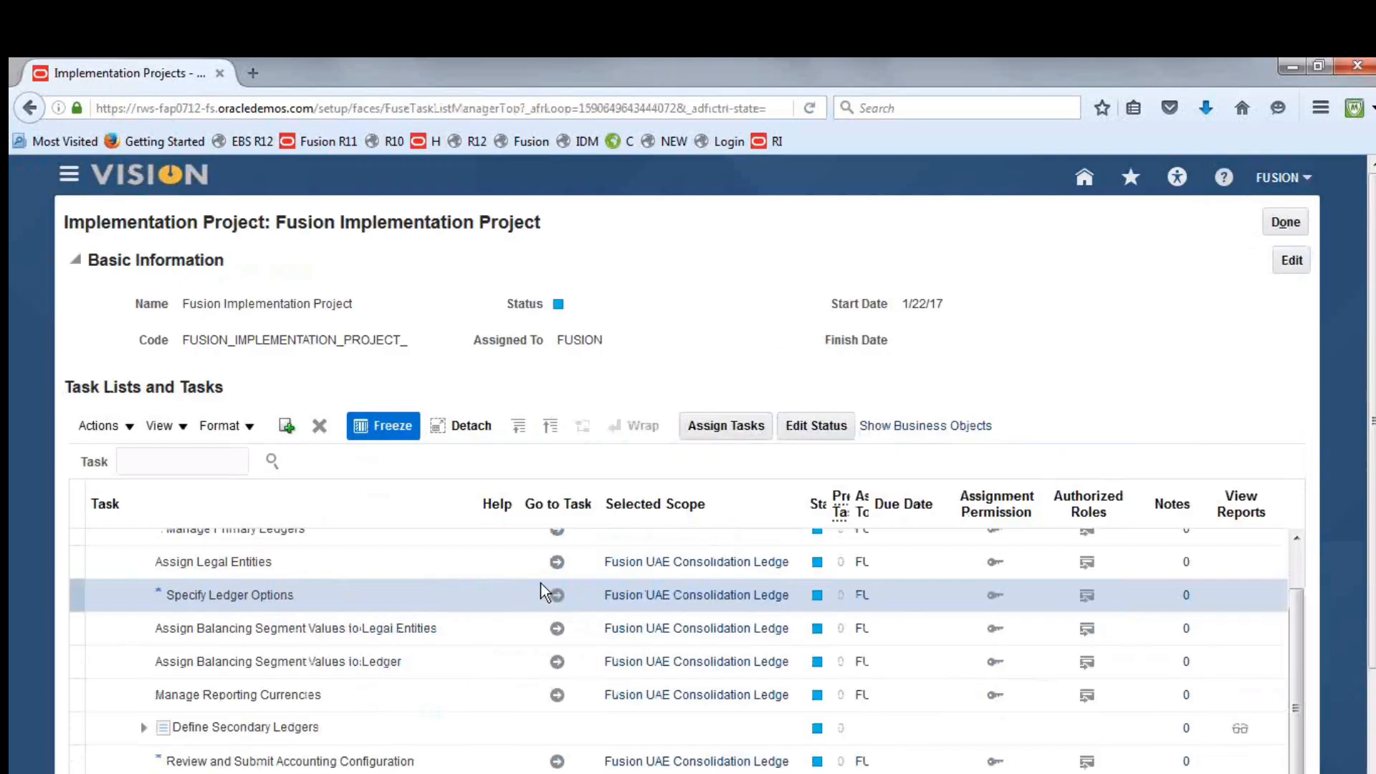
Reopen Specify Ledger Options for the UAE consolidation ledger and check the Default Suspense Account under Journal Processing
left_click(557, 596)
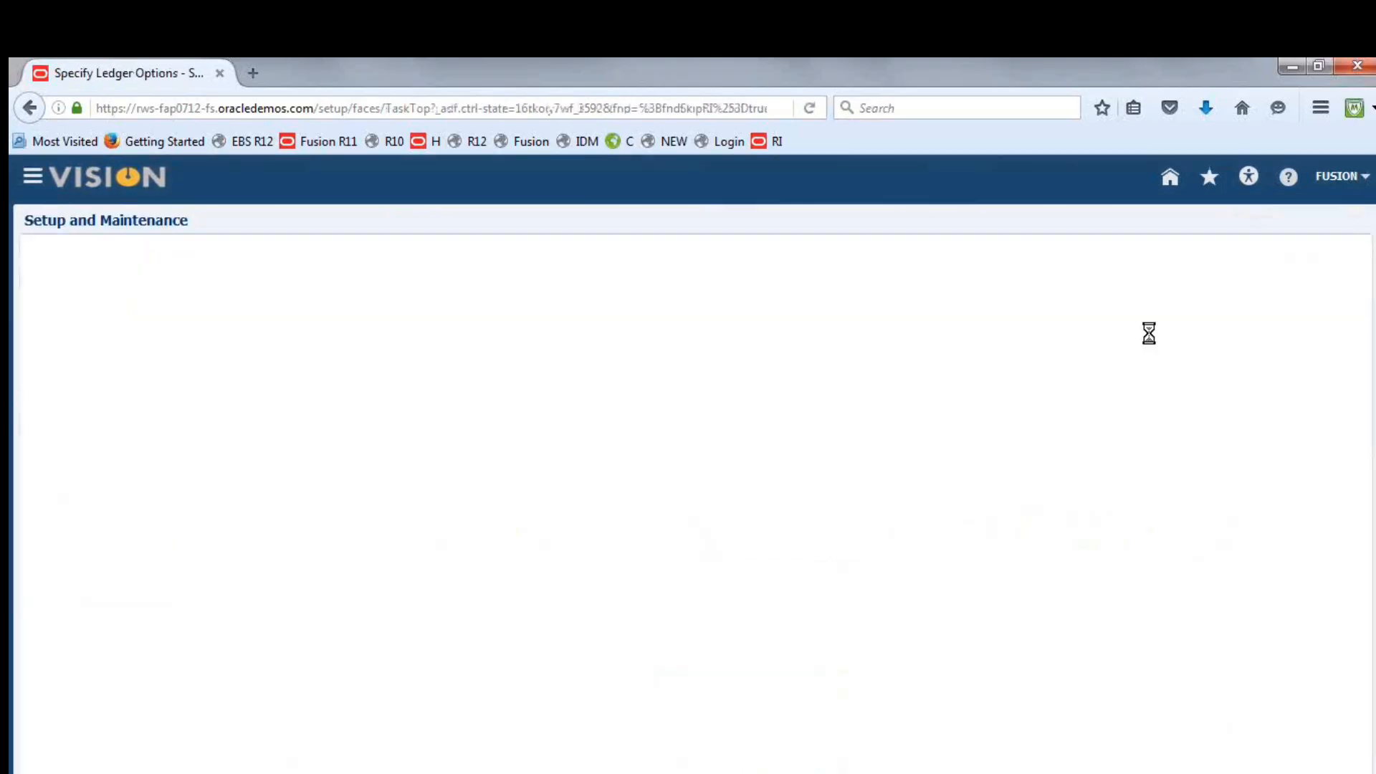
left_click_drag(1366, 331, 1368, 486)
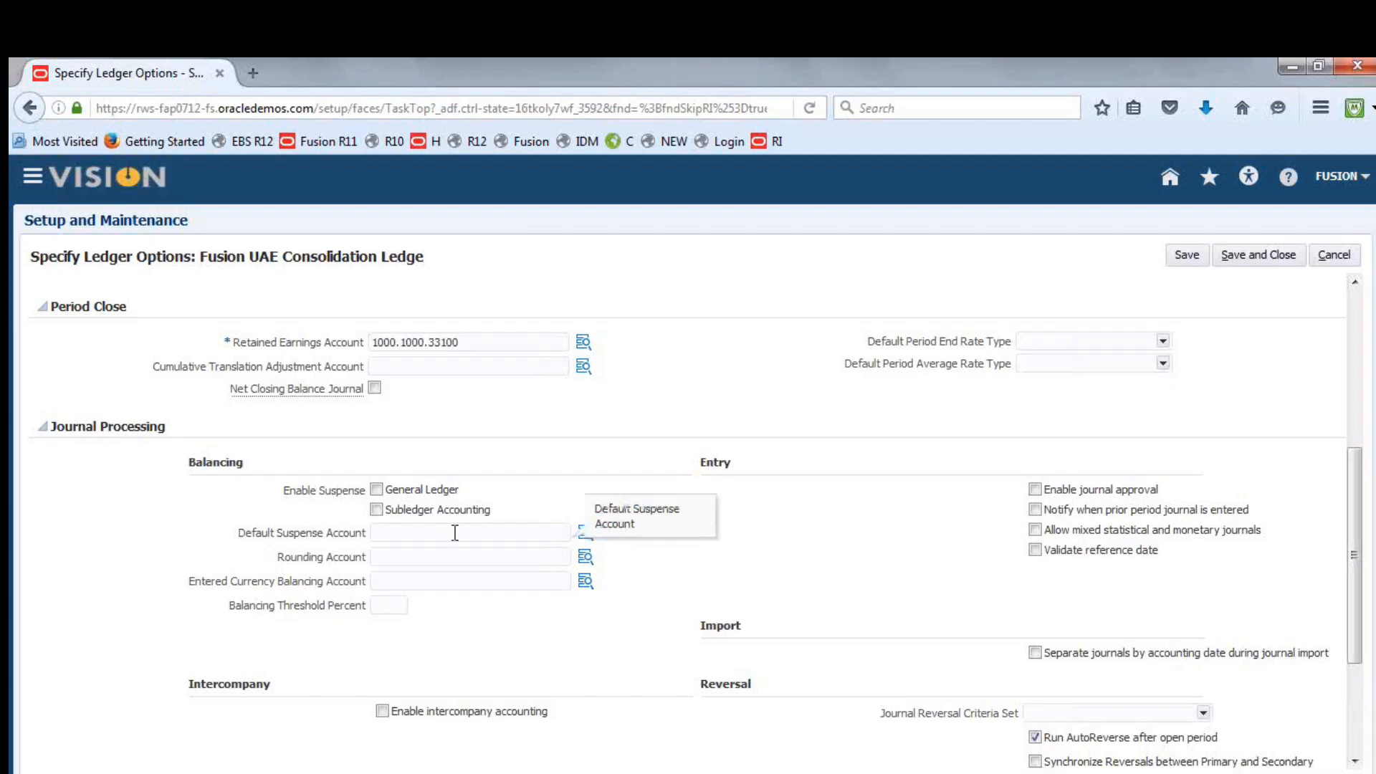
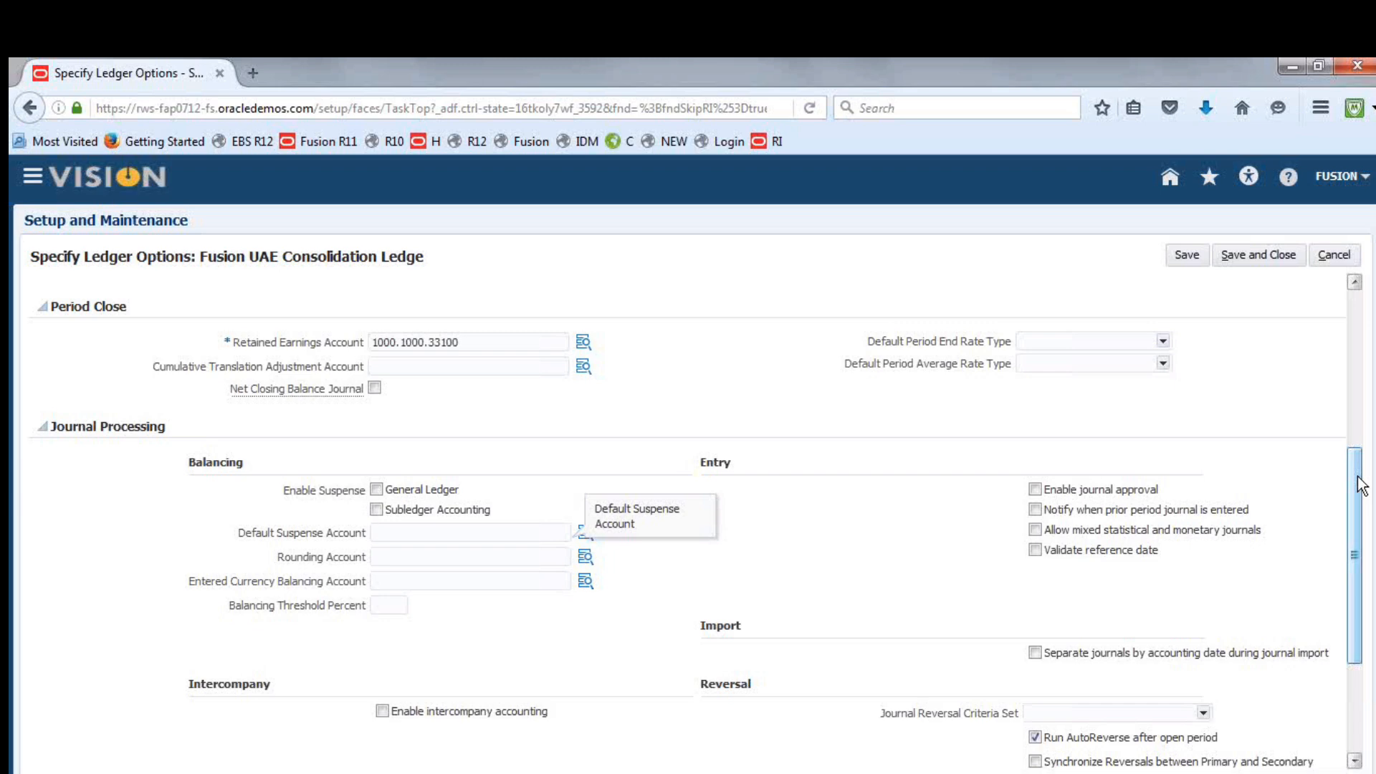
Enable suspense for General Ledger, set the Default Suspense Account to 1000.1000.11200, and save and close the ledger options
left_click_drag(1360, 497, 1370, 454)
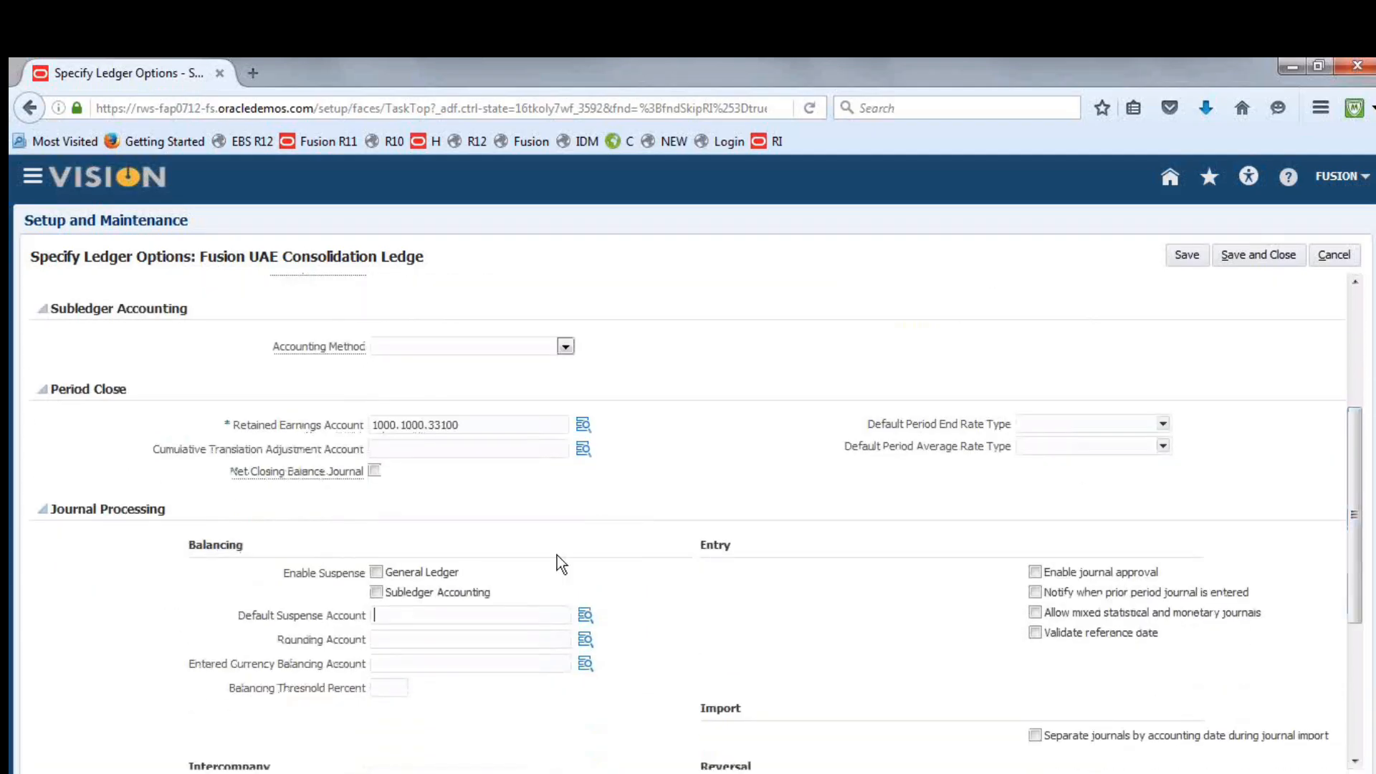
left_click(380, 618)
left_click(583, 619)
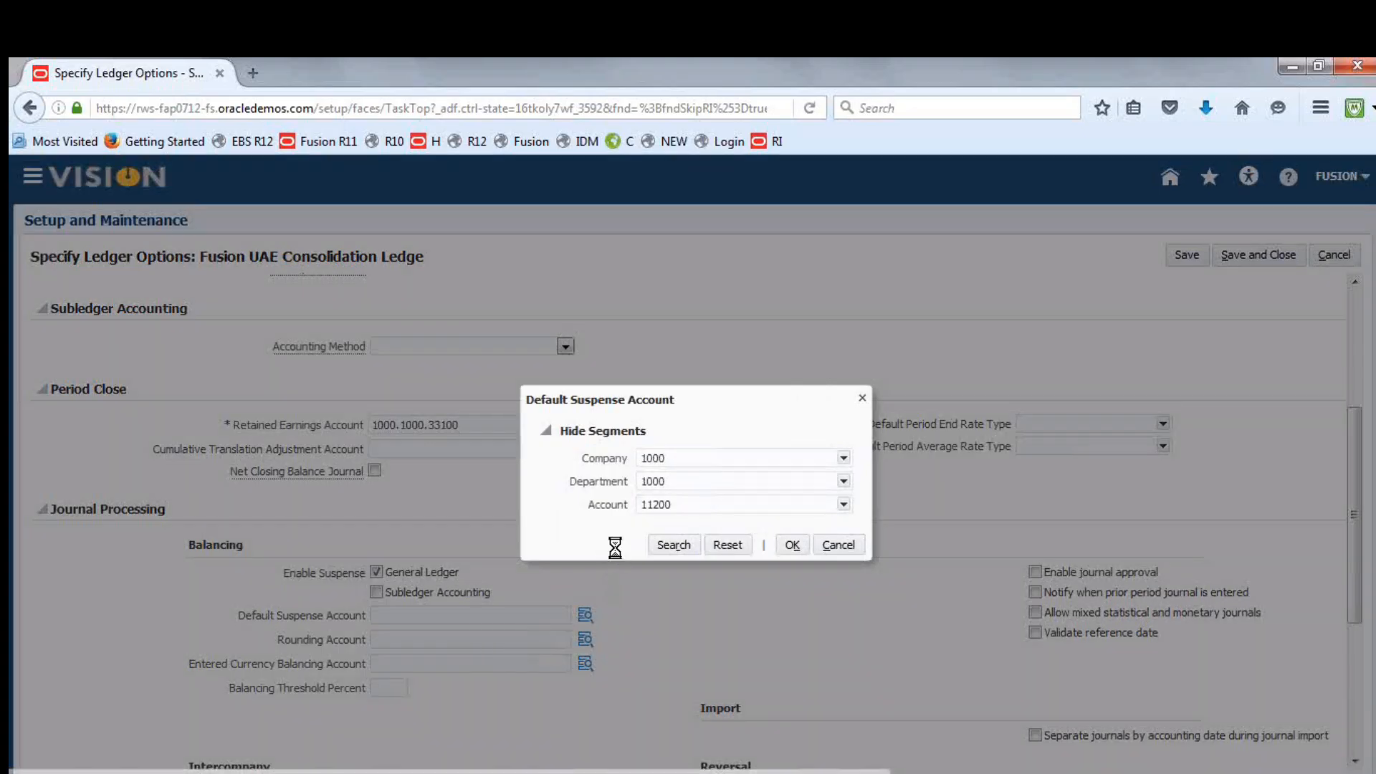
left_click(792, 545)
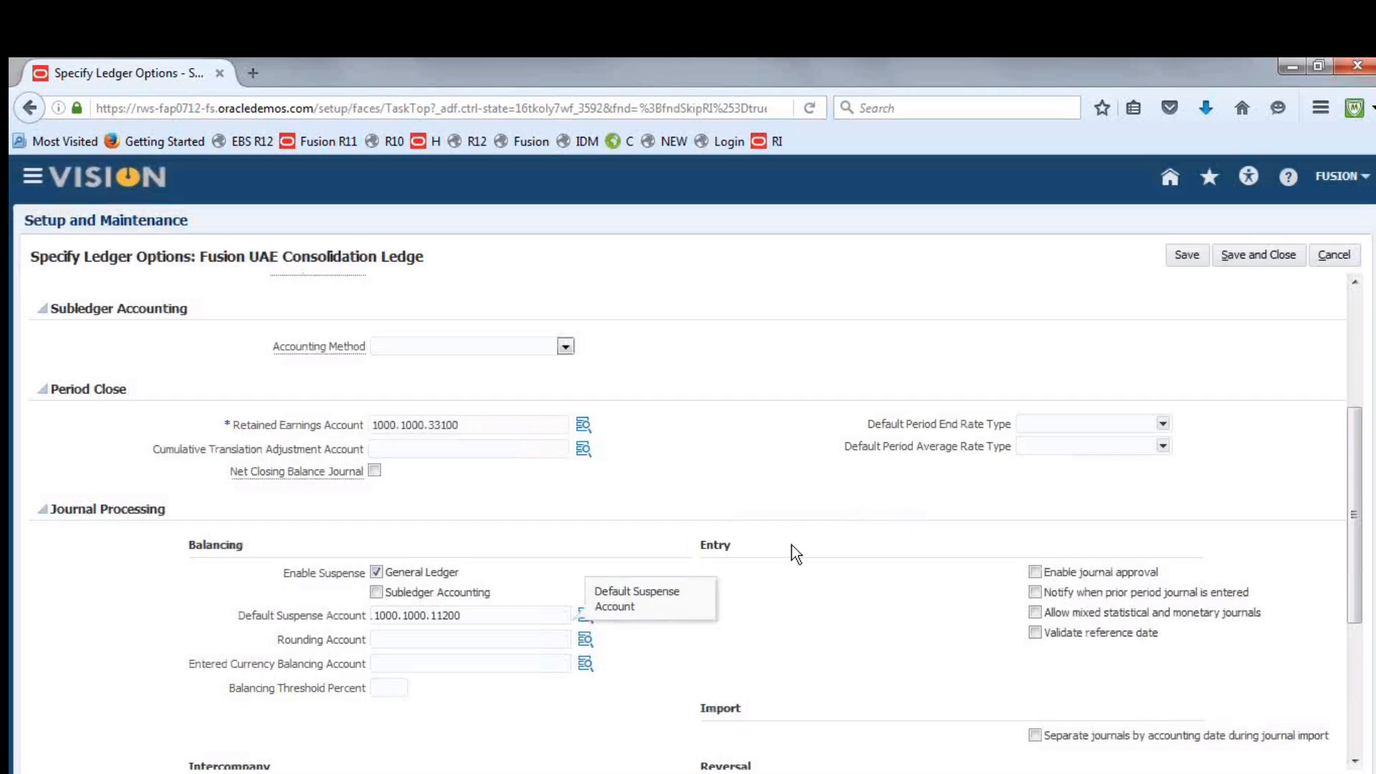
left_click(1249, 251)
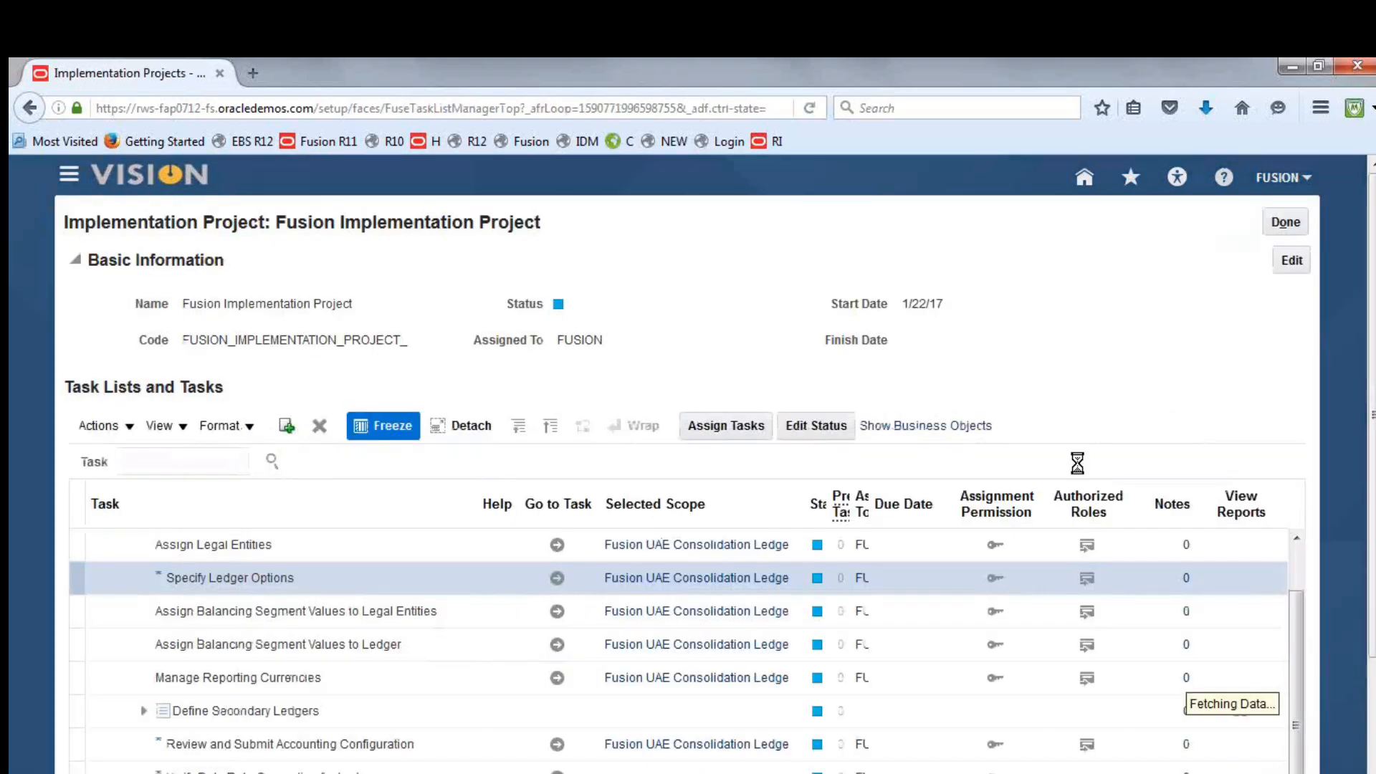
Reopen Specify Ledger Options for the UAE consolidation ledger to review the options, and save and close them
left_click(558, 598)
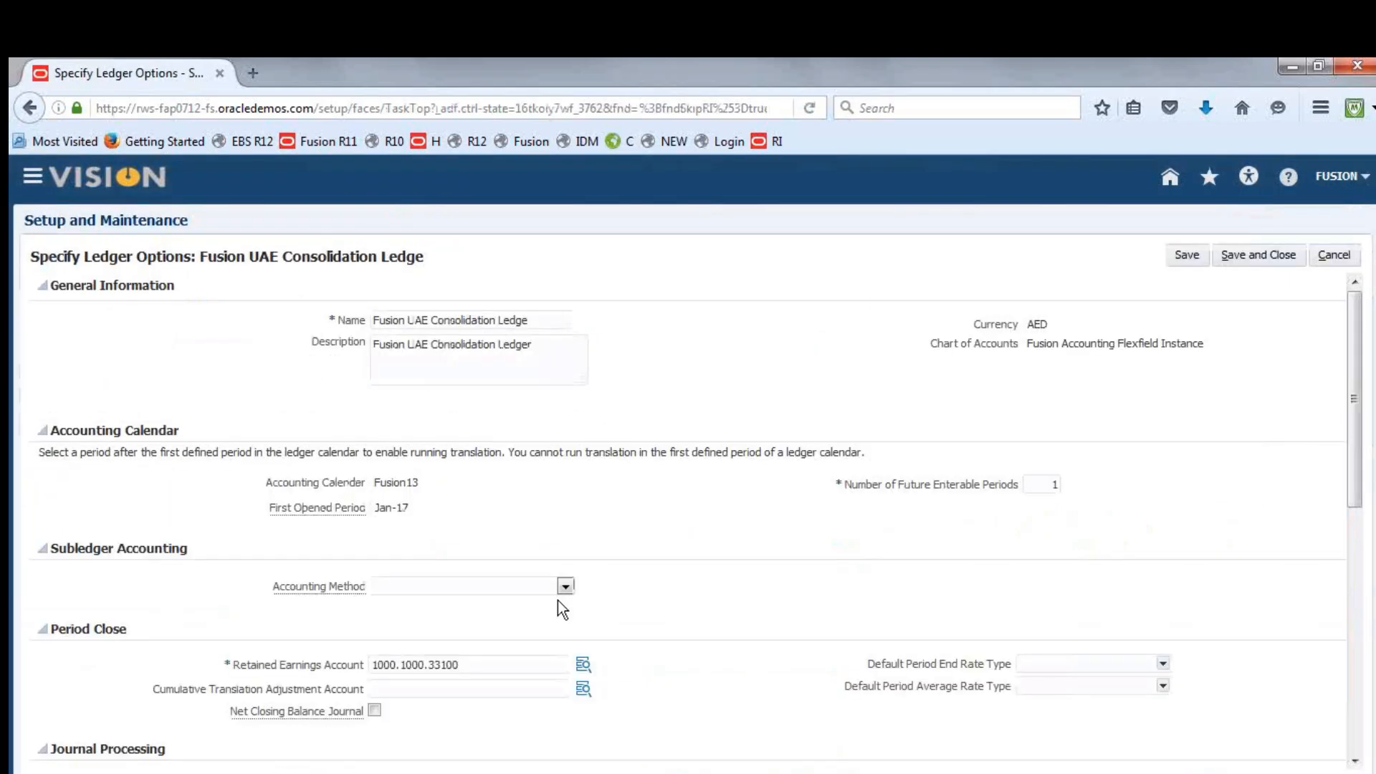
left_click_drag(1357, 333, 1359, 443)
scroll(1359, 443, "up", 3)
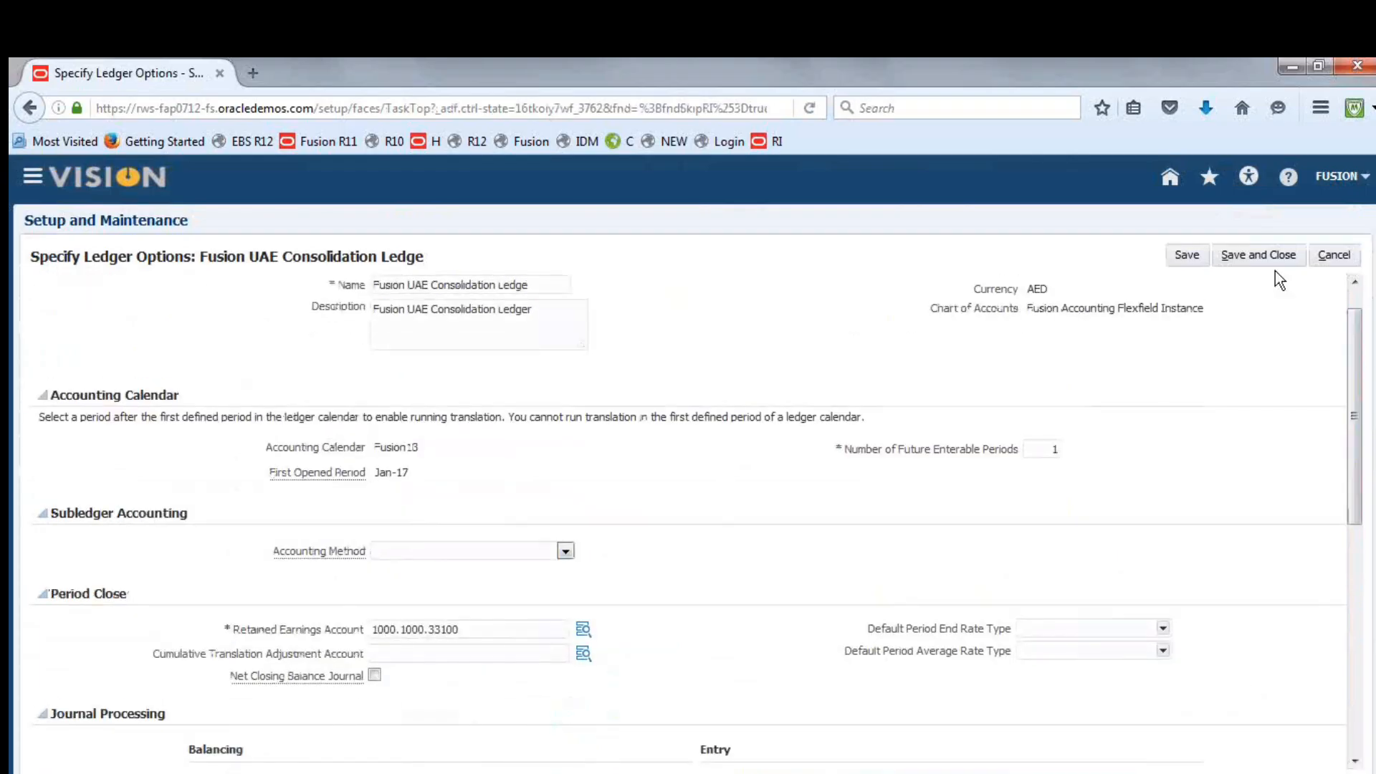
left_click(1274, 258)
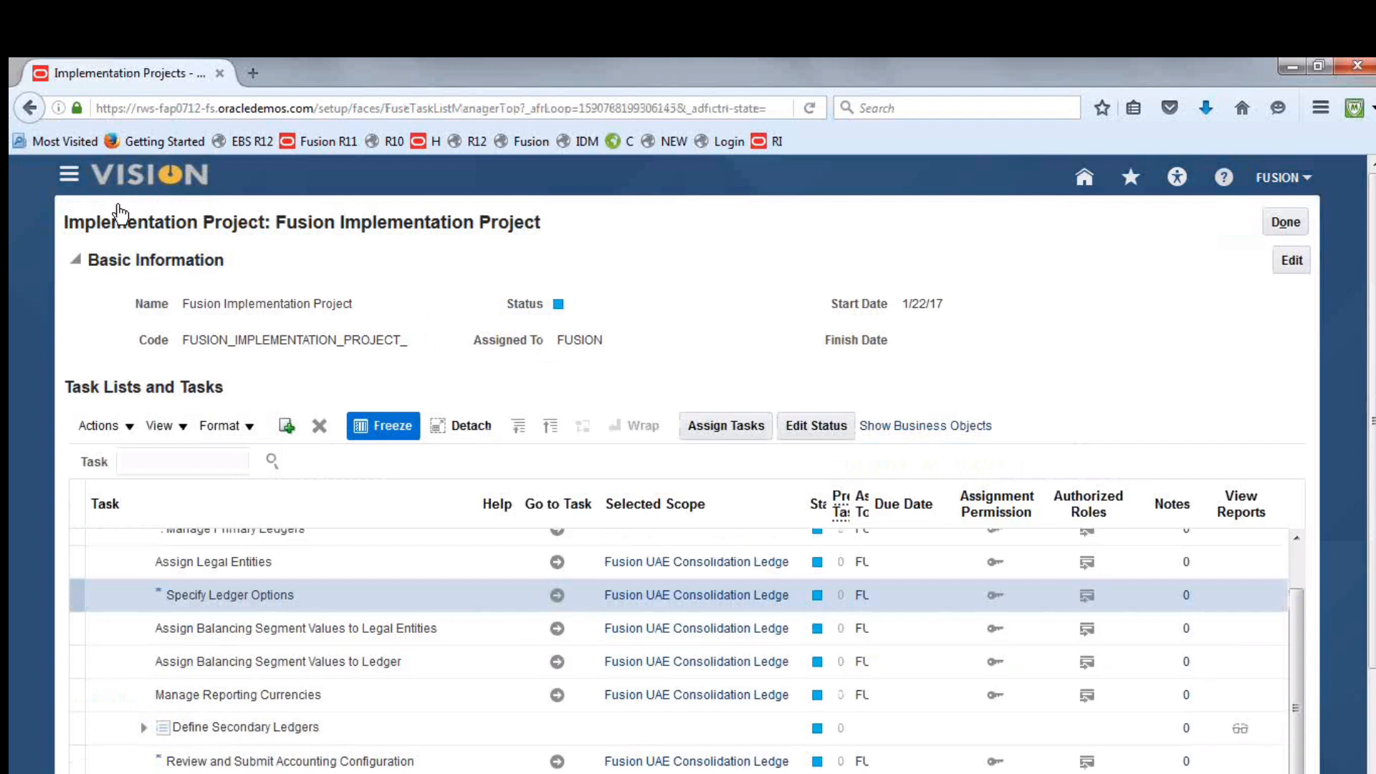
Go to the Scheduled Processes work area
left_click(70, 177)
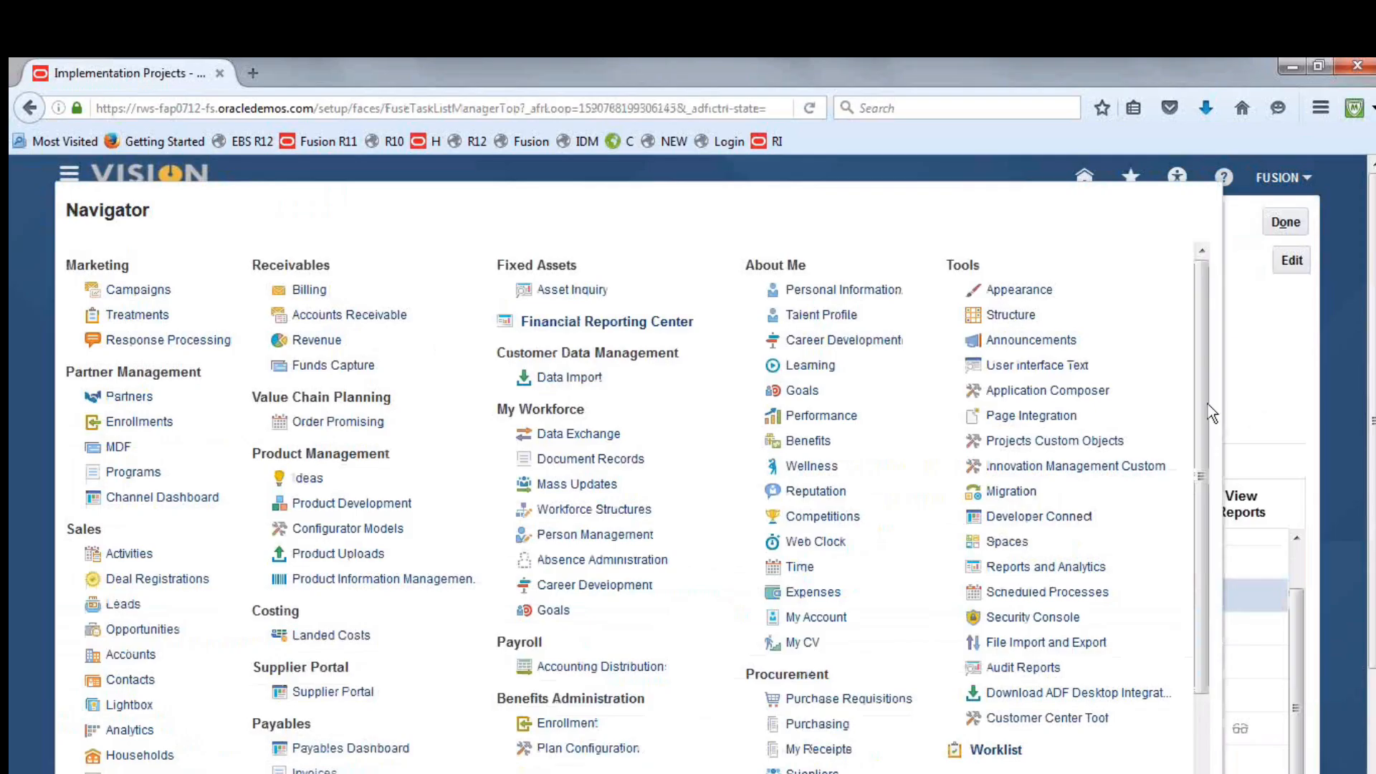
left_click_drag(1204, 419, 1211, 577)
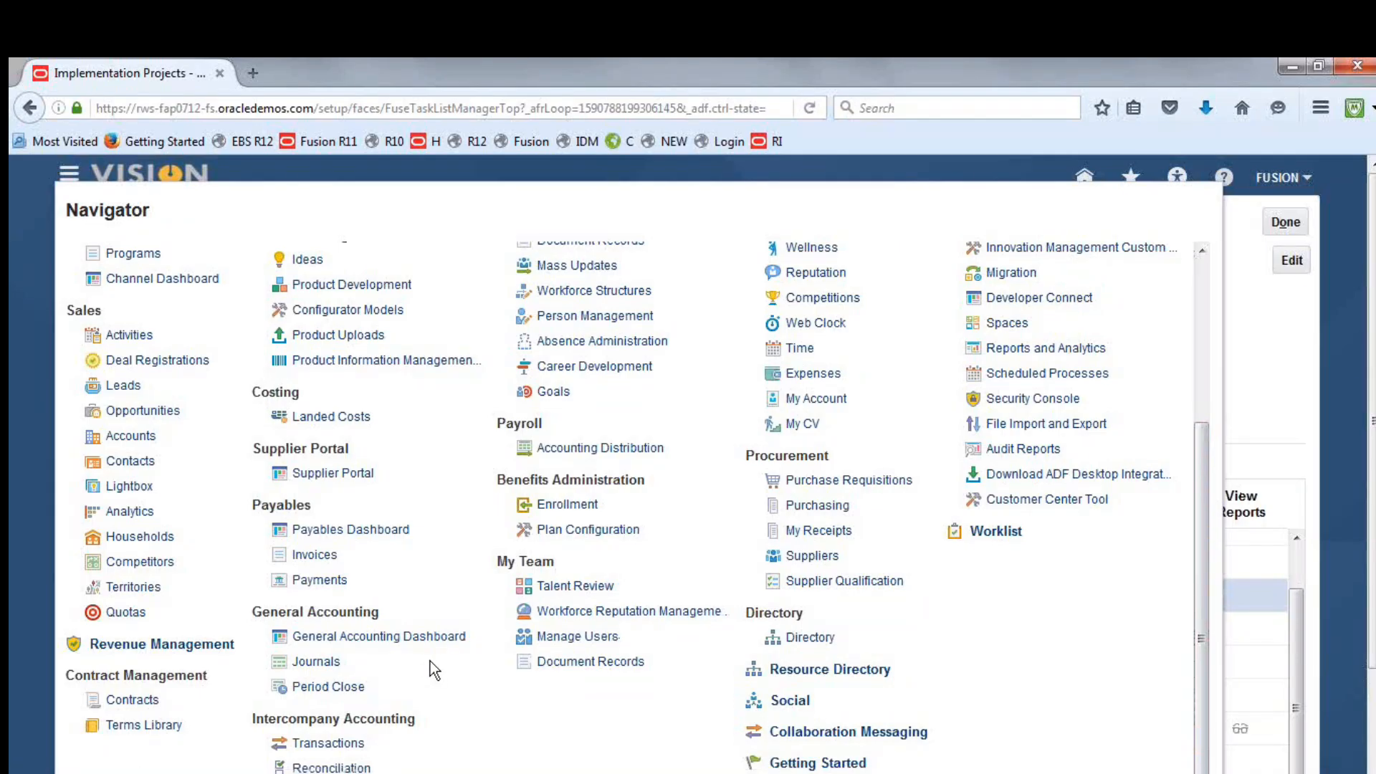
left_click(1044, 373)
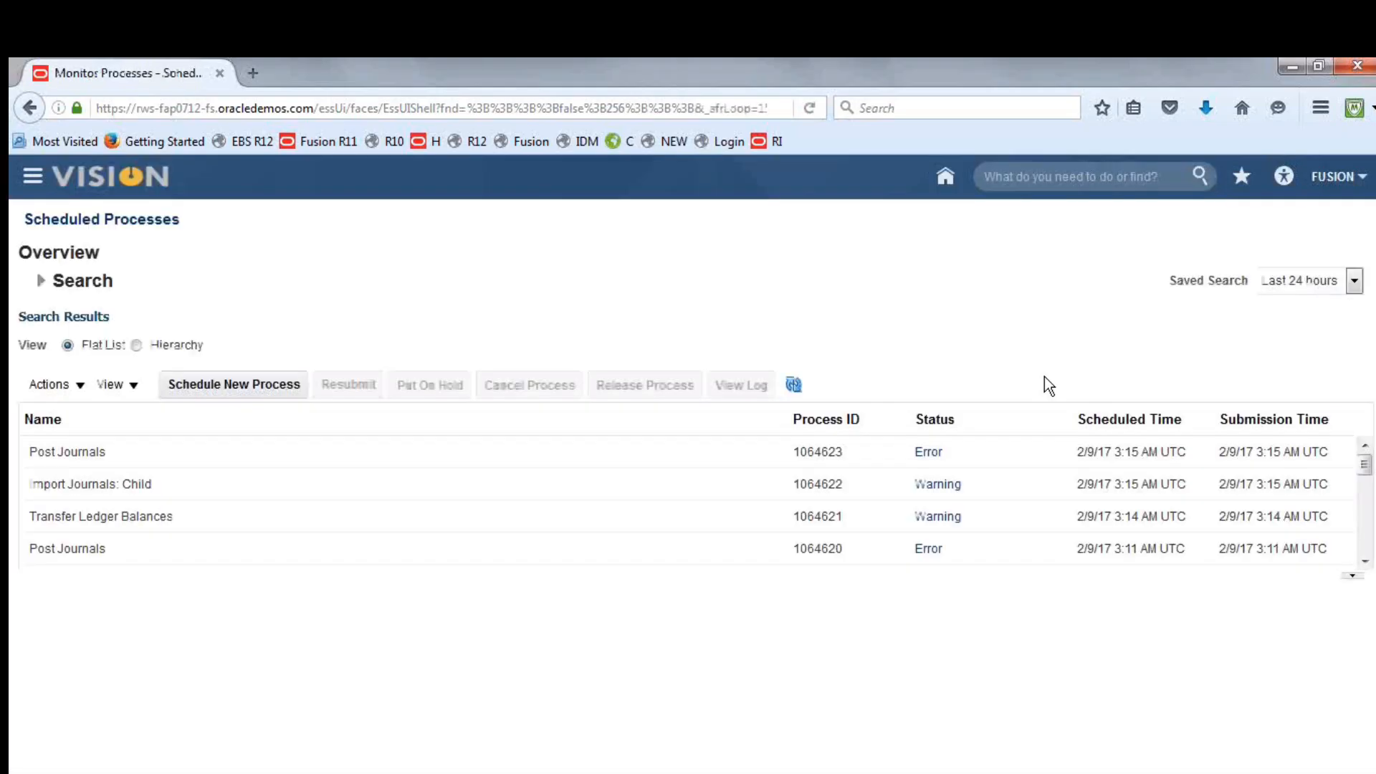
Start a new scheduled process, searching the job names for Transfer Ledger B and choosing the Transfer Ledger Balances job
left_click(283, 384)
type("djkfl")
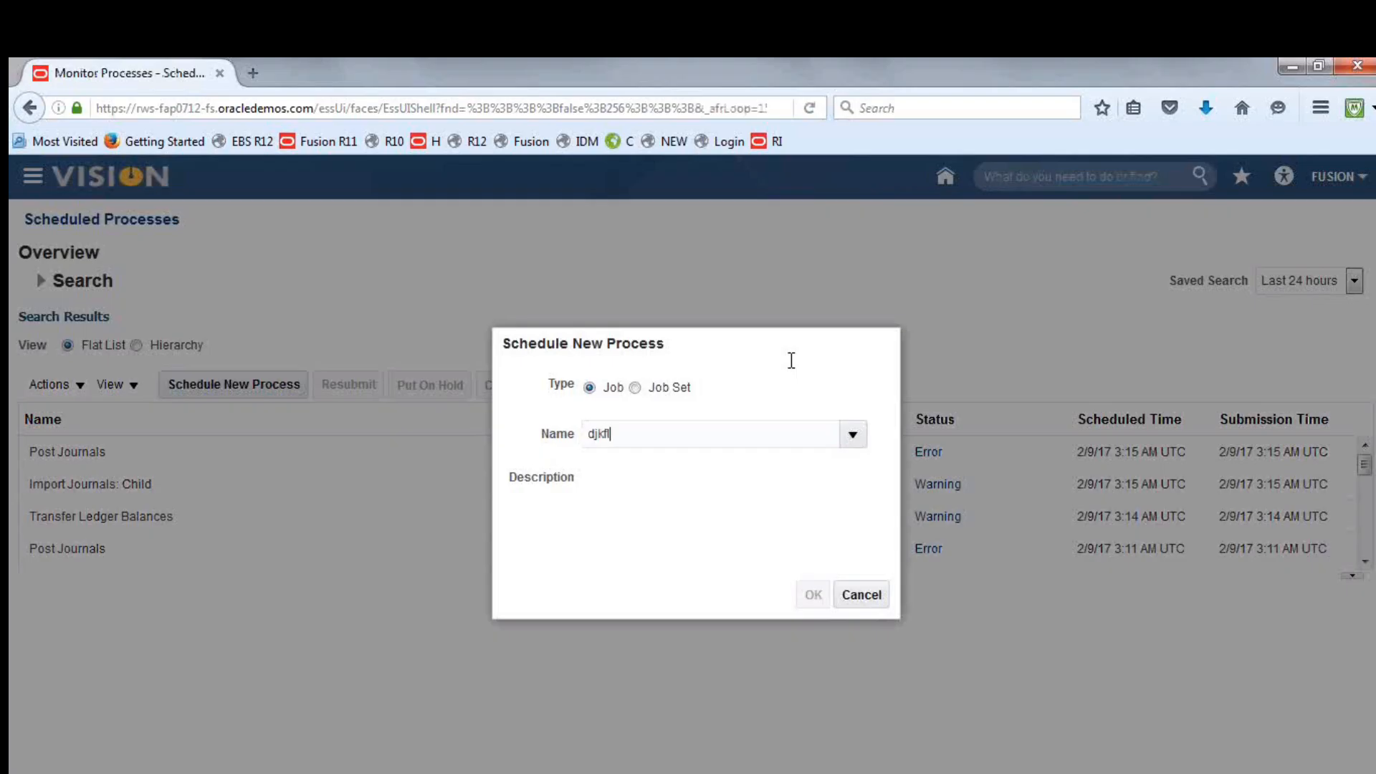
key("Tab")
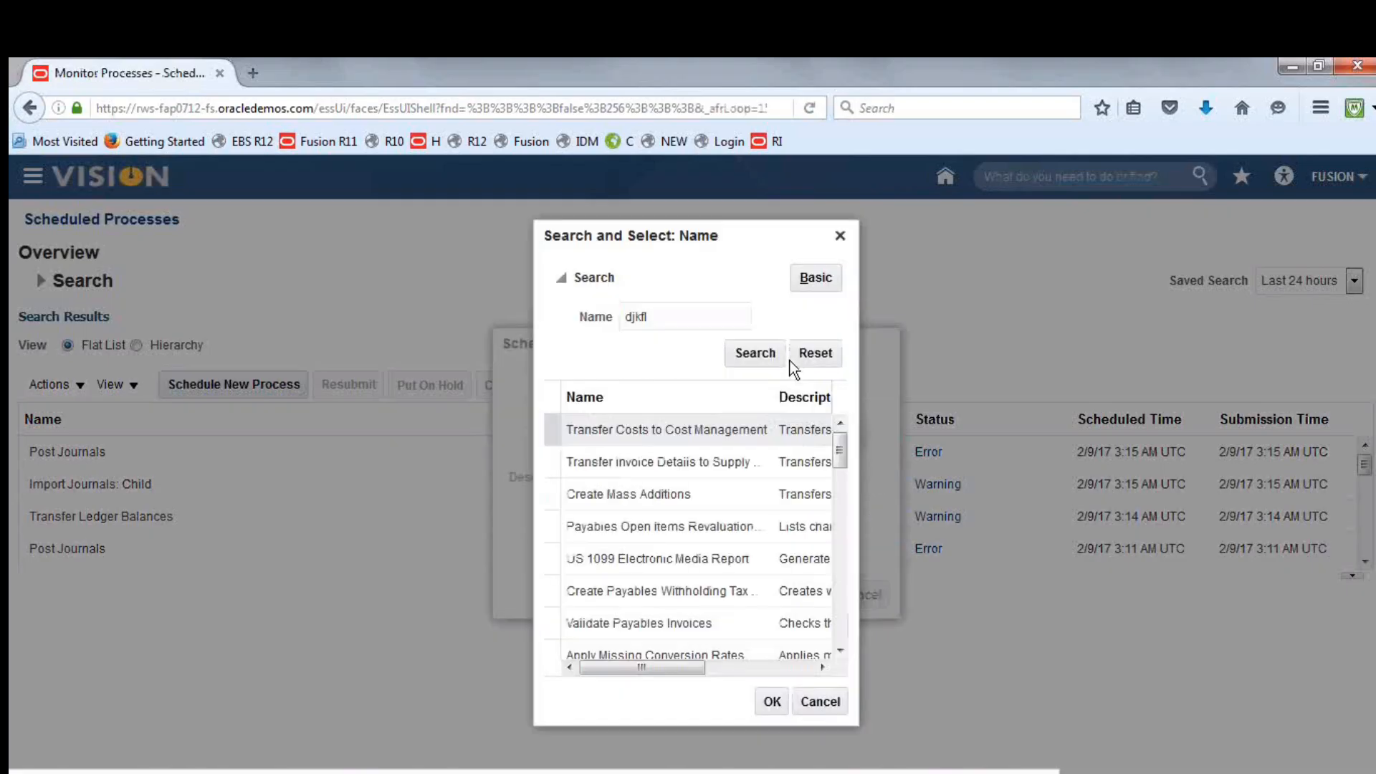
double_click(667, 316)
type("Trans")
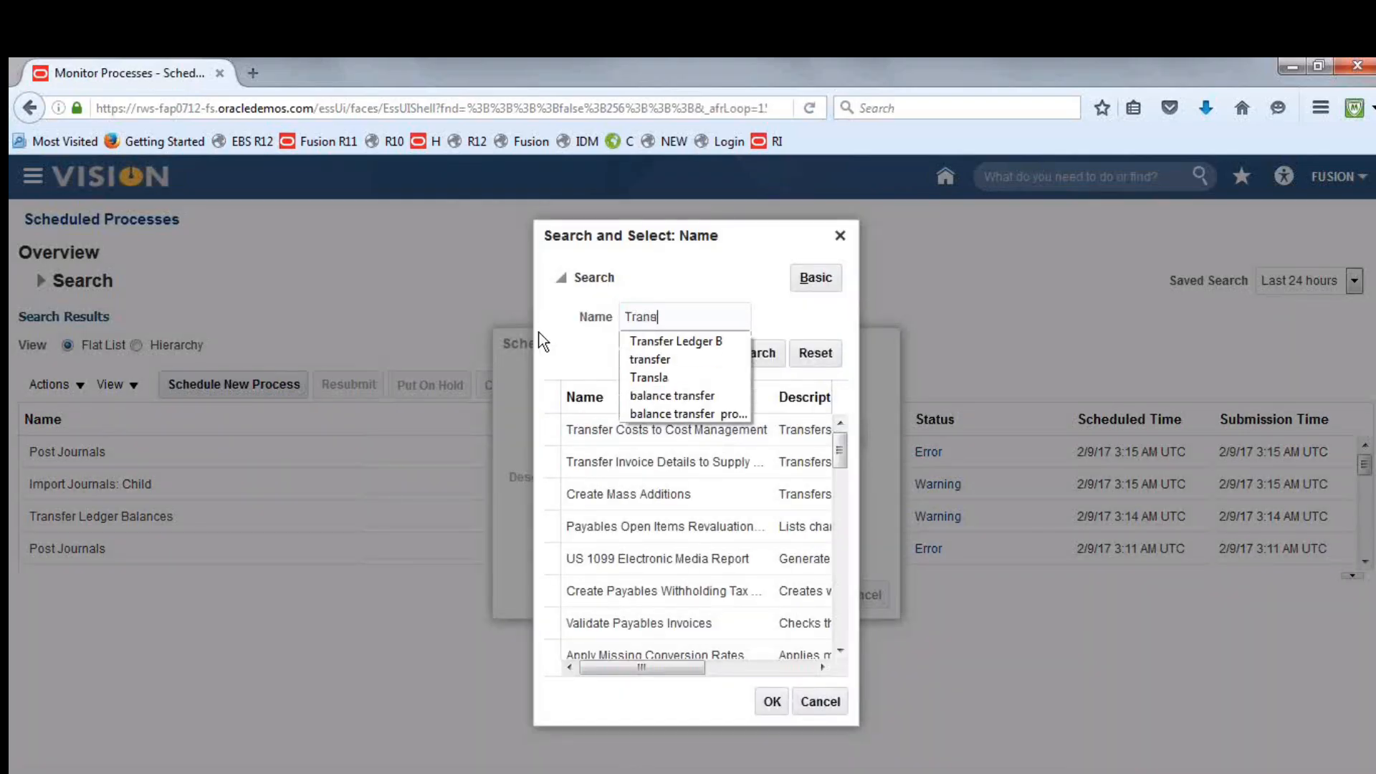
left_click(638, 341)
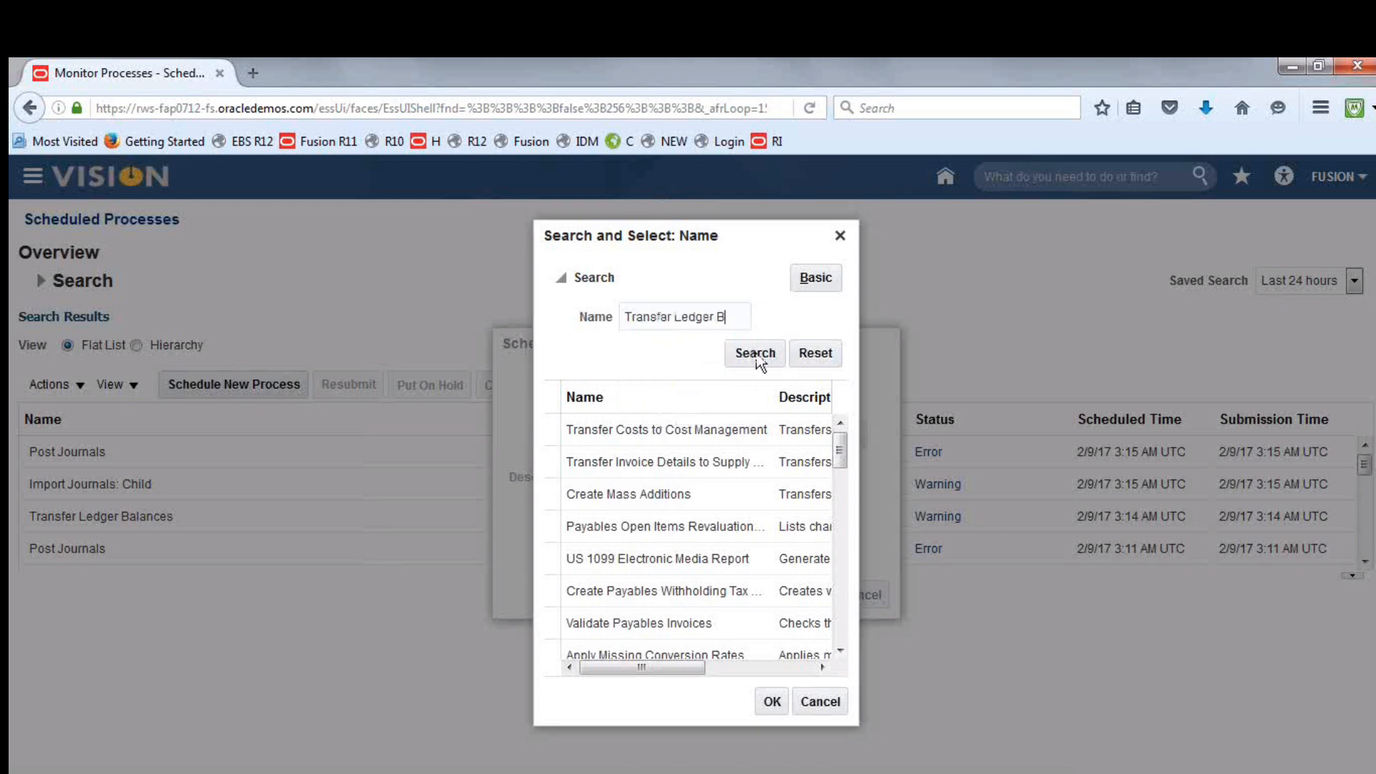
left_click(759, 355)
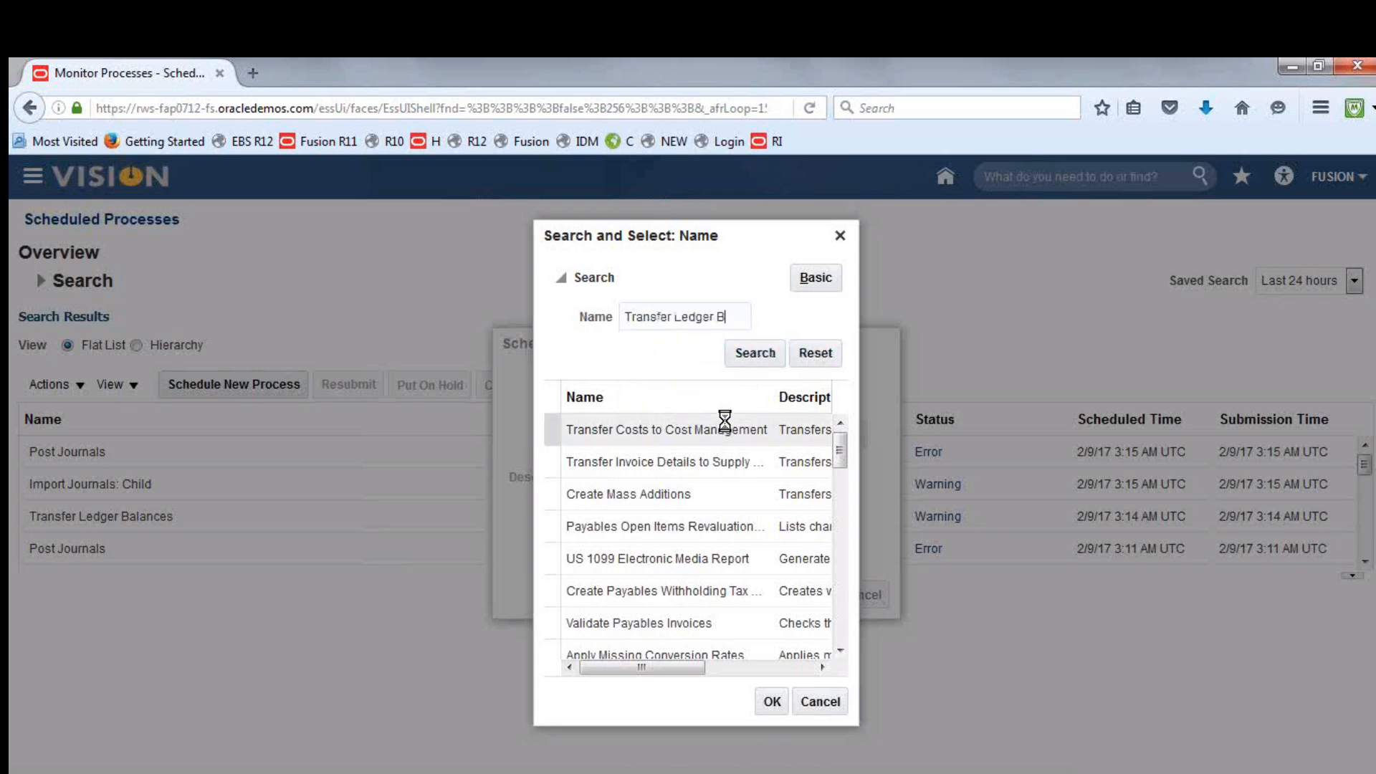
left_click(647, 433)
left_click(773, 702)
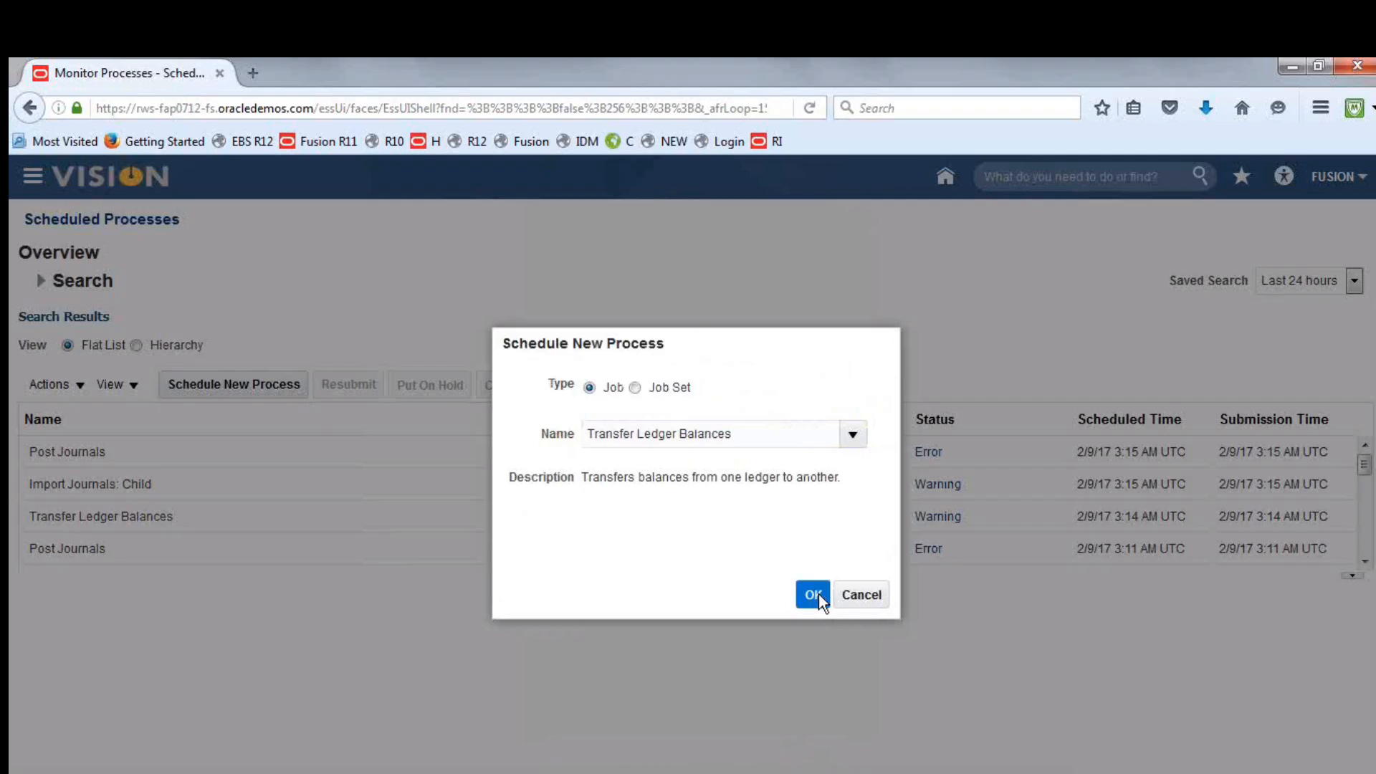
left_click(814, 594)
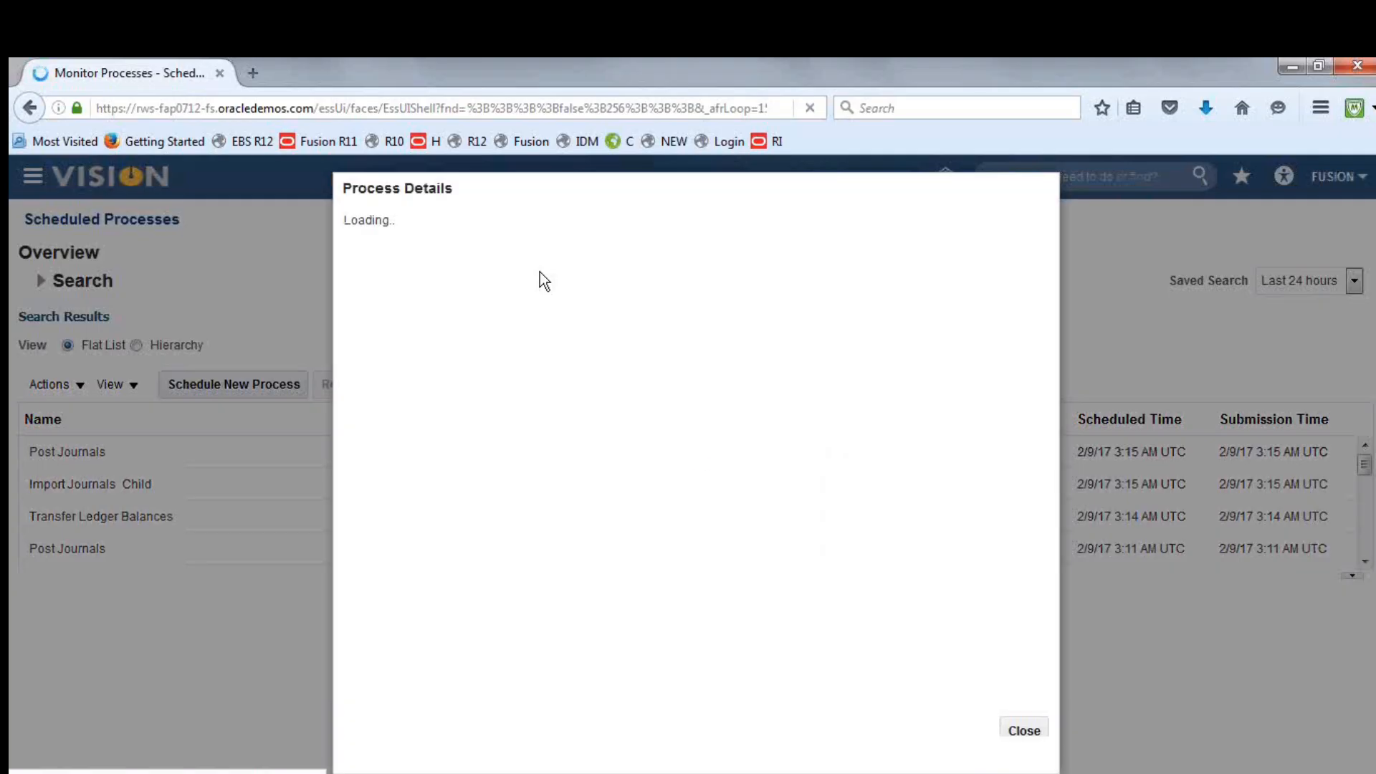
Set the source ledger to Fusion AED Translation, the target to Fusion UAE Consolidation Ledge, and the mapping to Fusion SCOA and CCOA Mapping
left_click(740, 406)
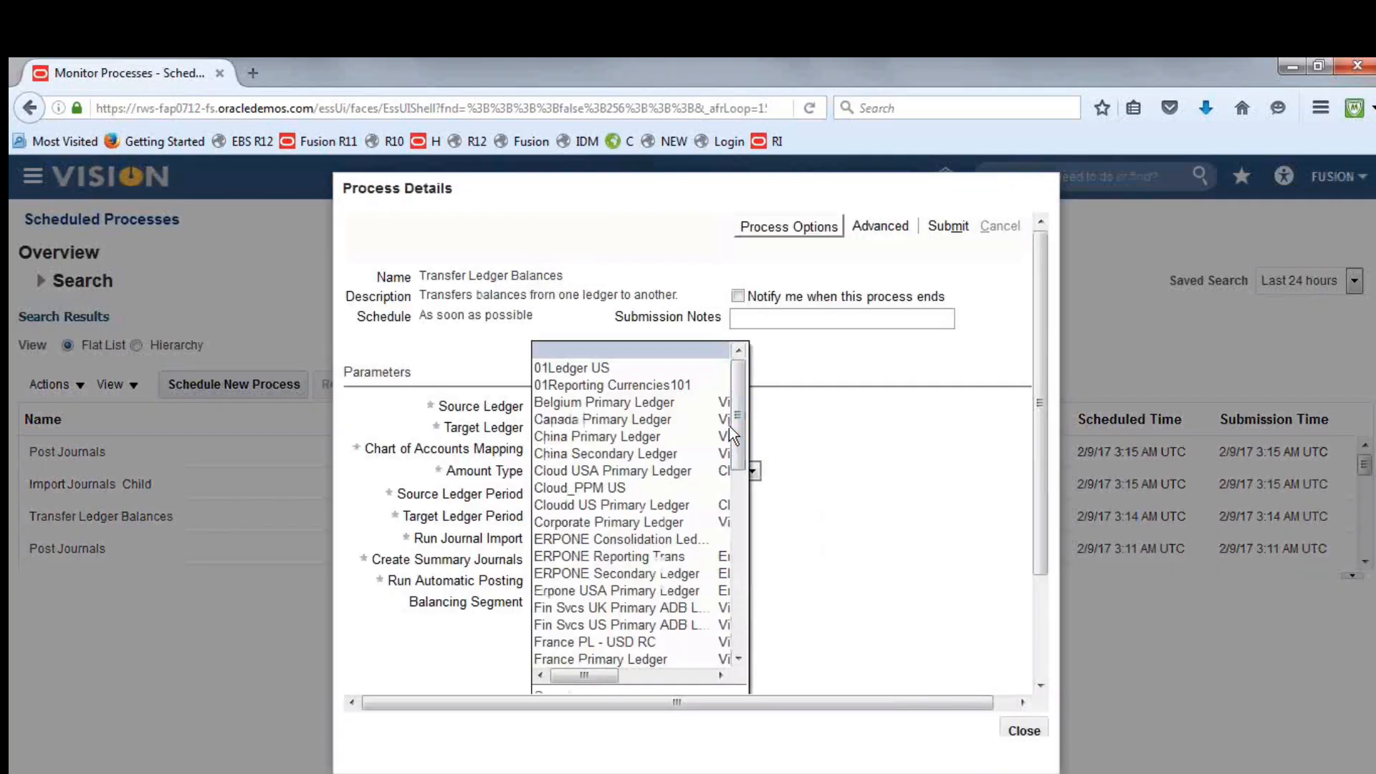
left_click_drag(742, 426, 703, 508)
left_click(625, 533)
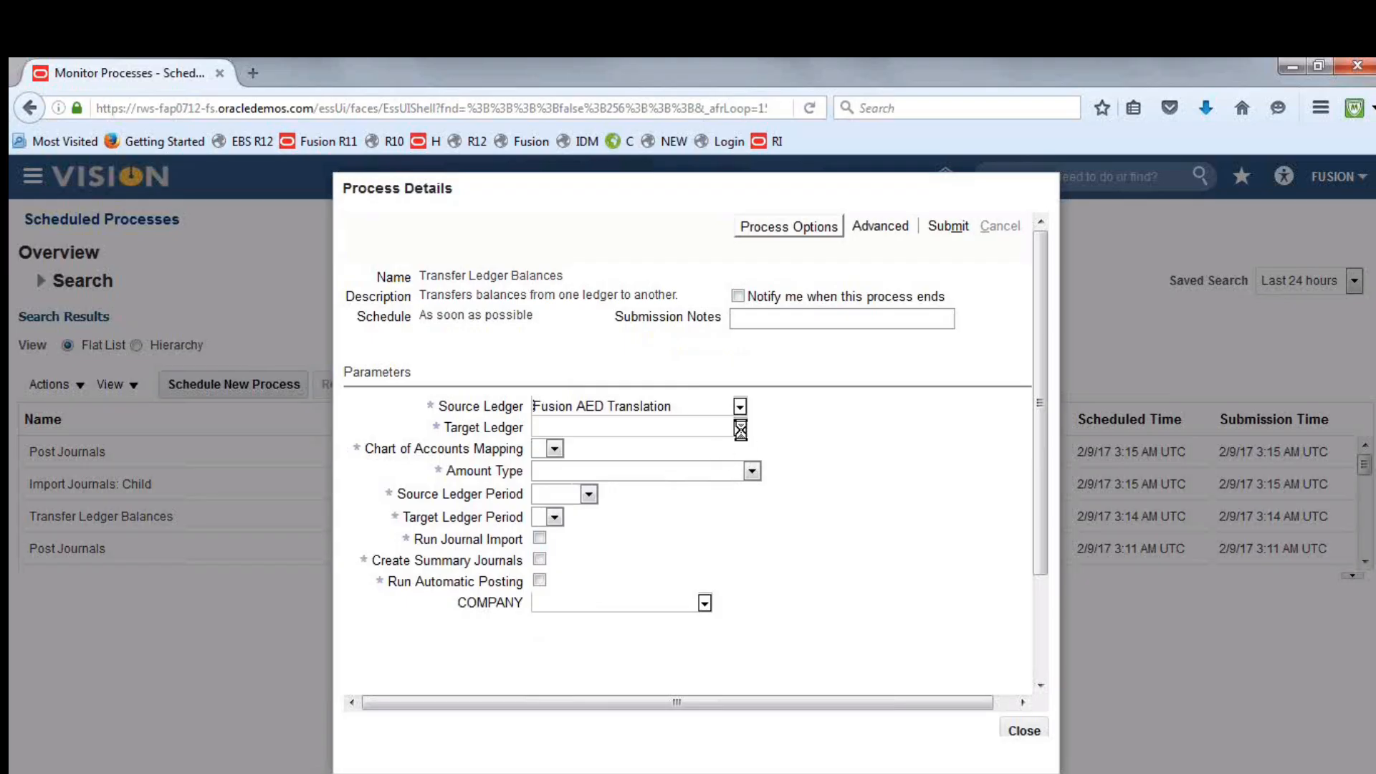
left_click(739, 428)
left_click(675, 449)
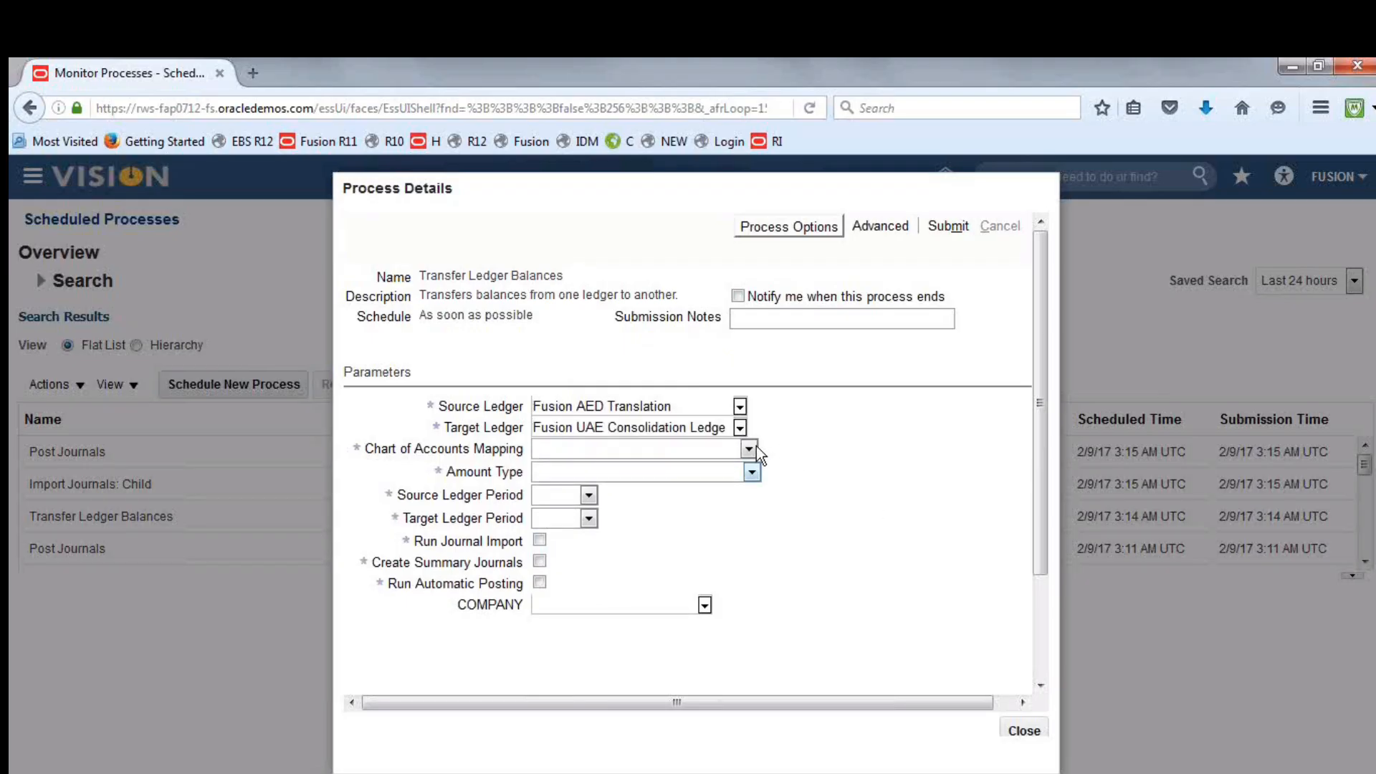
left_click(749, 449)
left_click(713, 482)
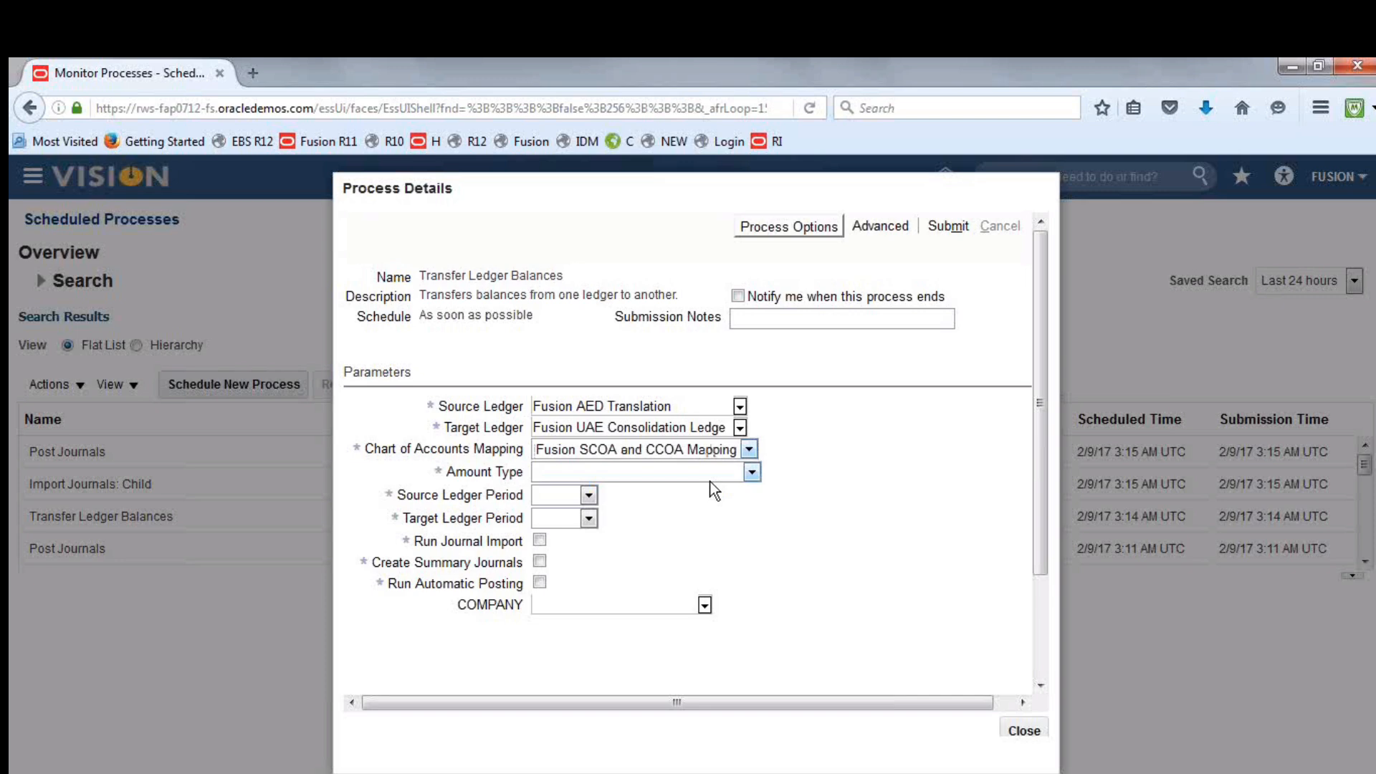
Set the amount type to PTD Period to date and both the source and target ledger periods to Feb-17
left_click(753, 472)
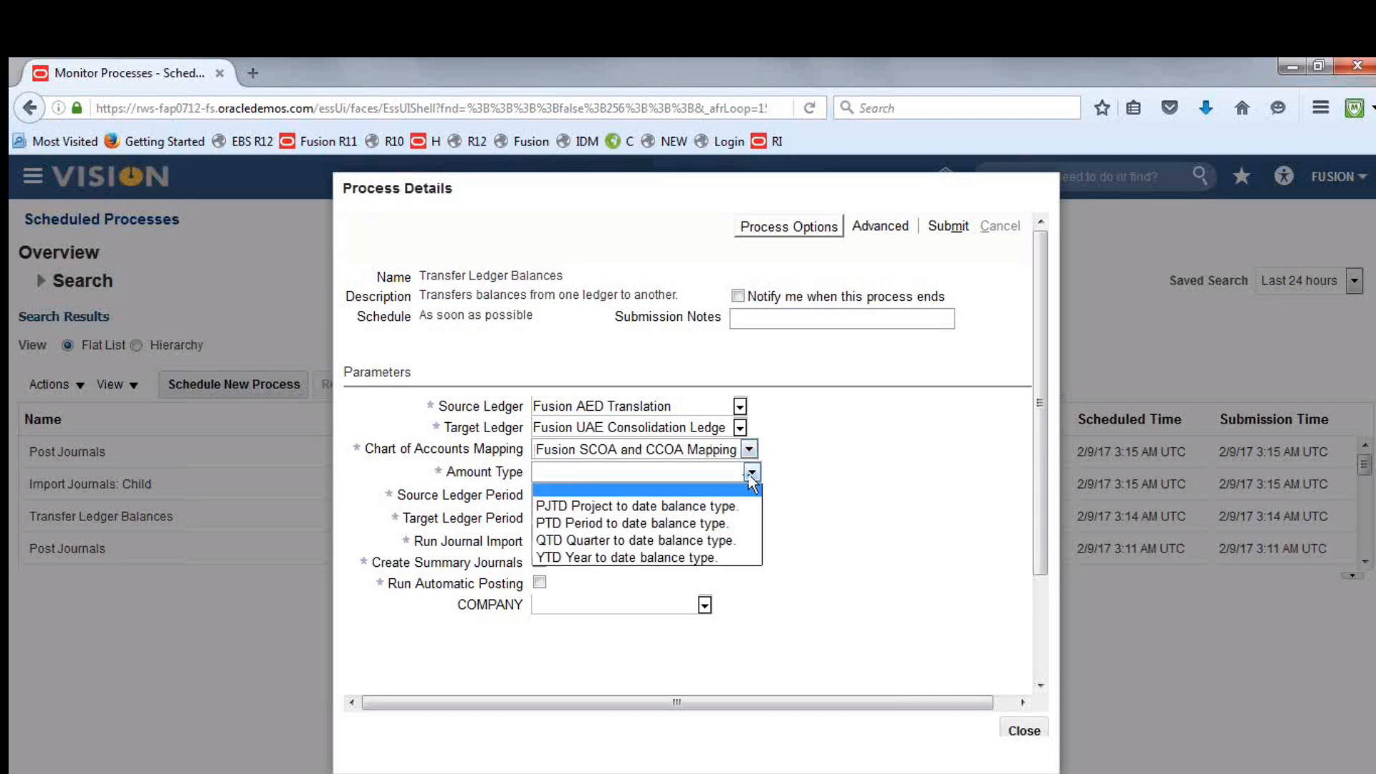
left_click(679, 524)
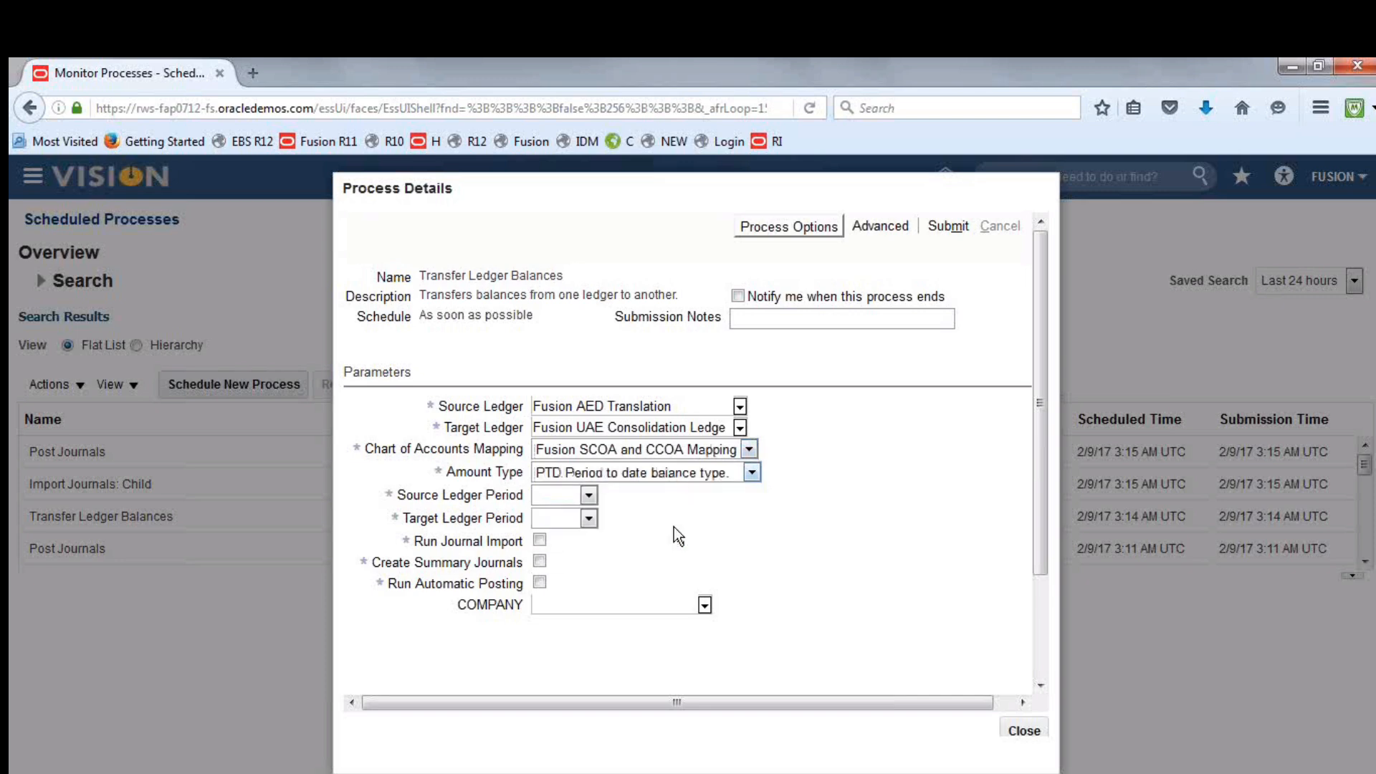
left_click(588, 495)
left_click(571, 544)
left_click(588, 518)
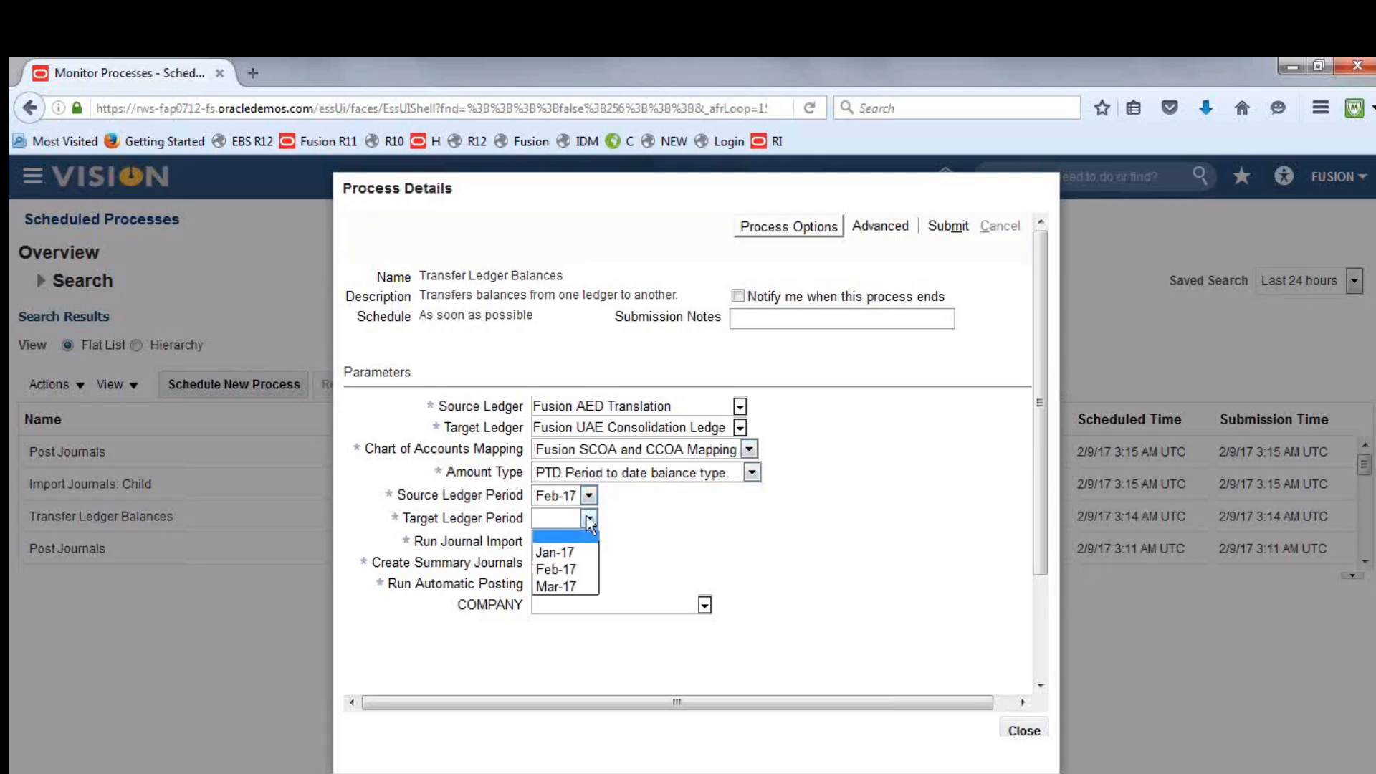
left_click(578, 567)
Enable Run Journal Import, Create Summary Journals and Run Automatic Posting, and submit the balance transfer process
left_click(539, 540)
left_click(540, 561)
left_click(539, 582)
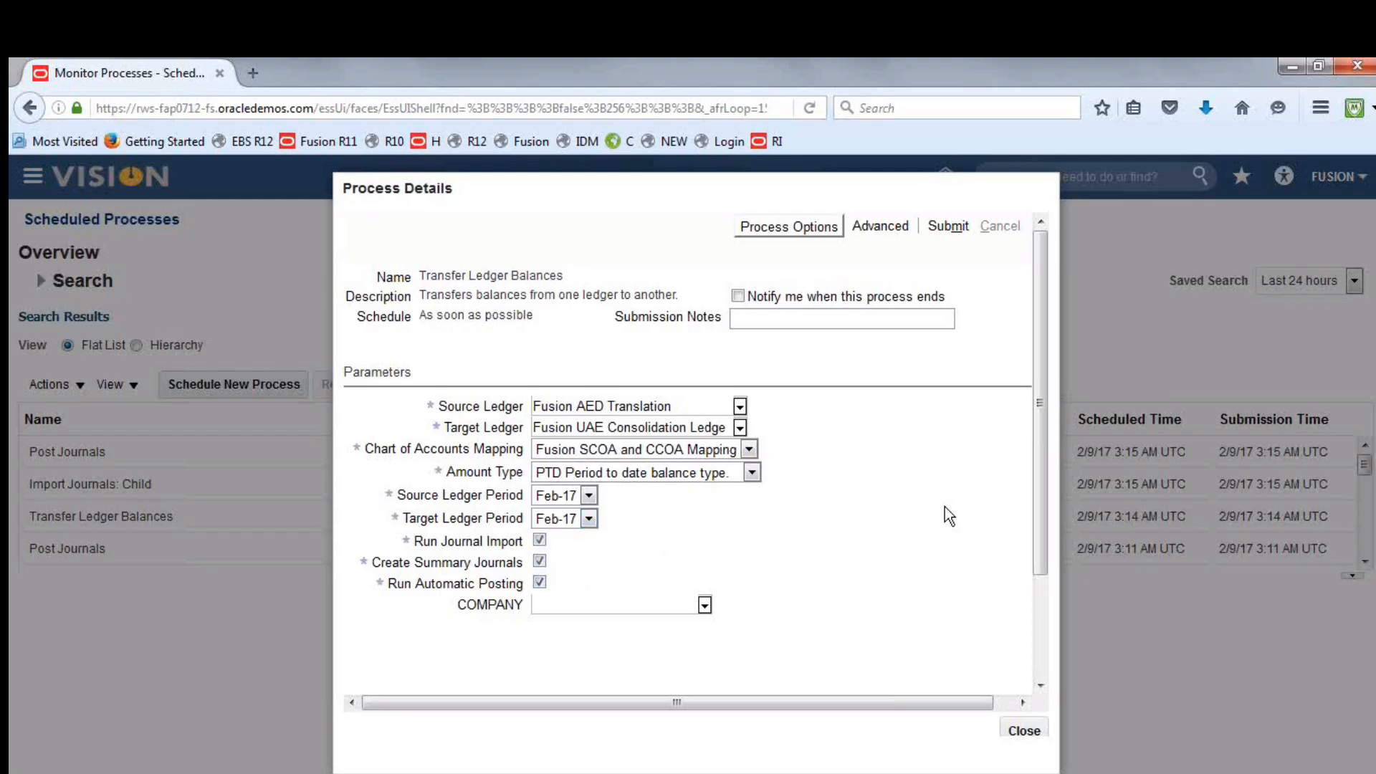
left_click(954, 226)
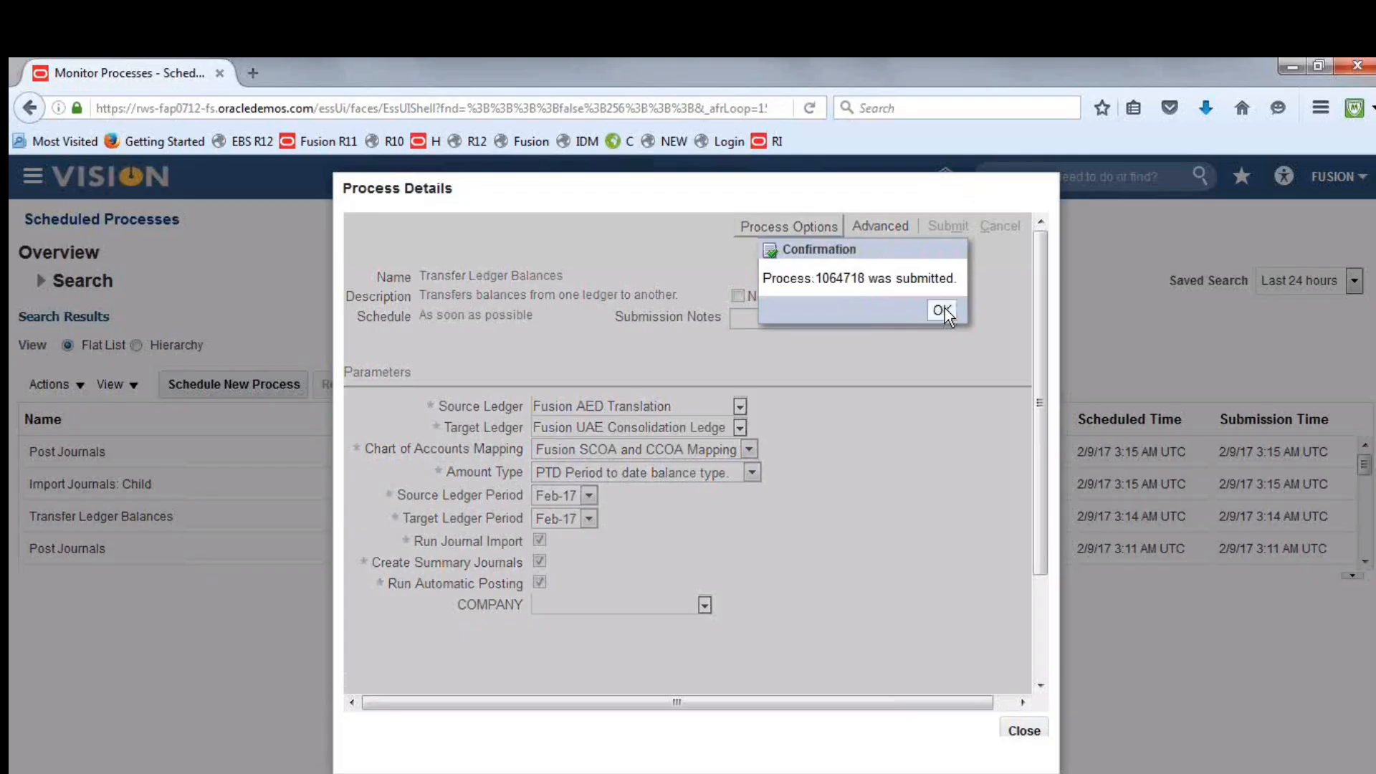
left_click(942, 310)
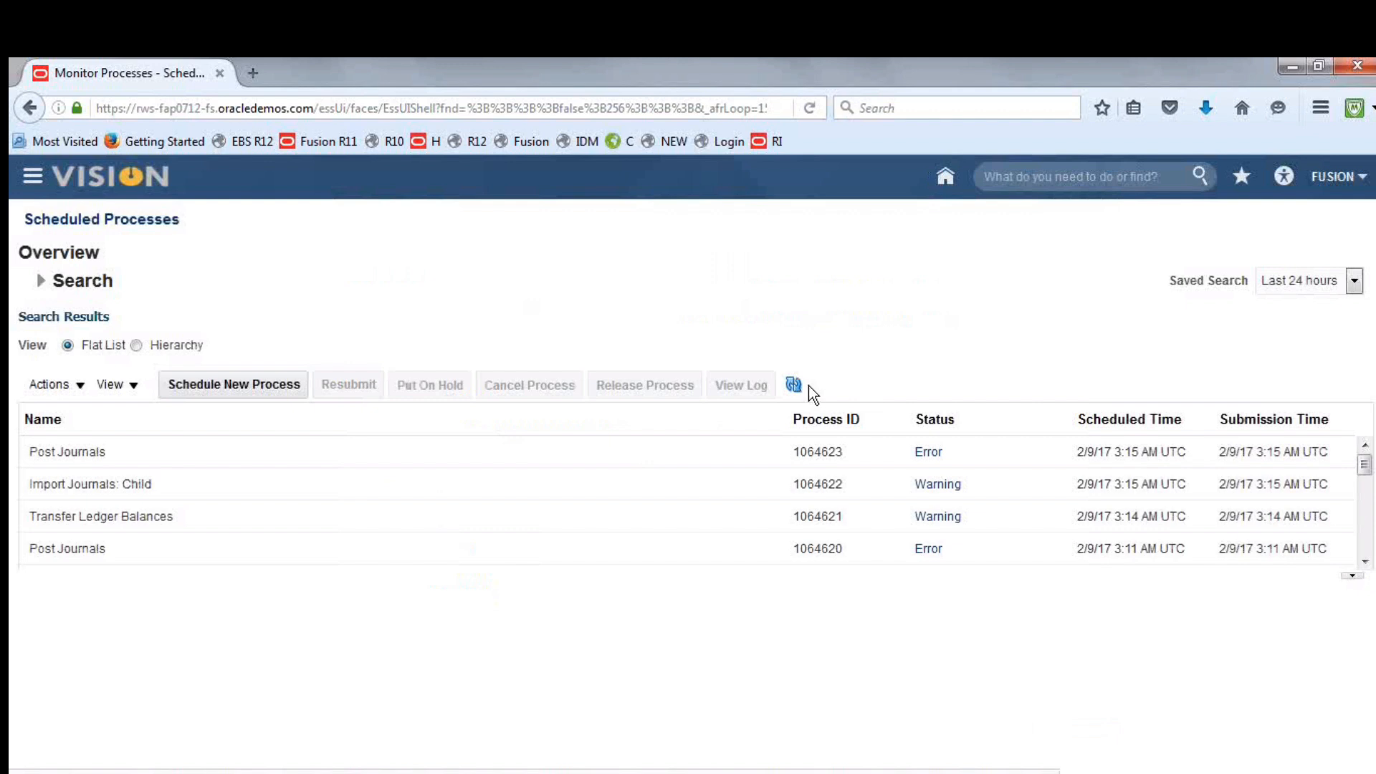
Refresh the scheduled process list repeatedly to monitor the status of the transfer, journal import and posting processes
left_click(794, 386)
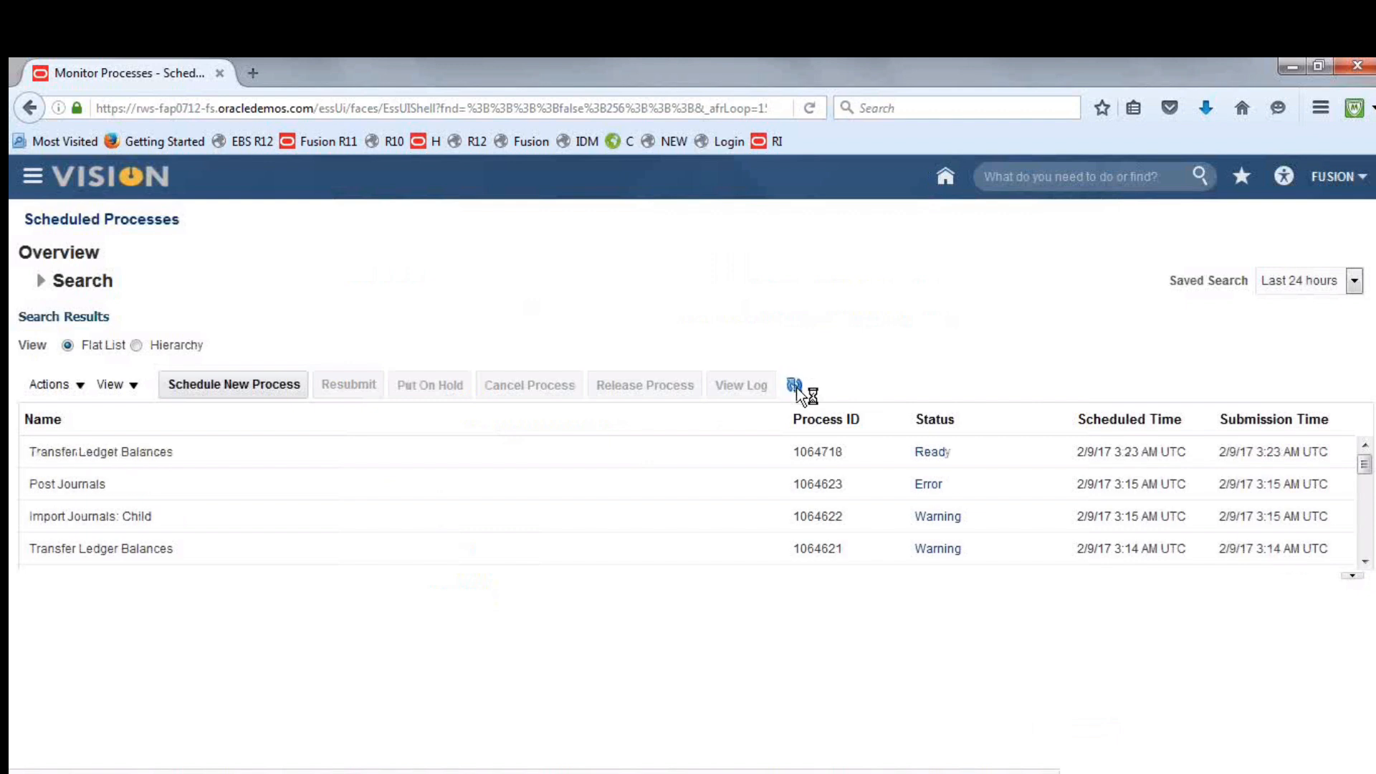
left_click(794, 386)
left_click(797, 387)
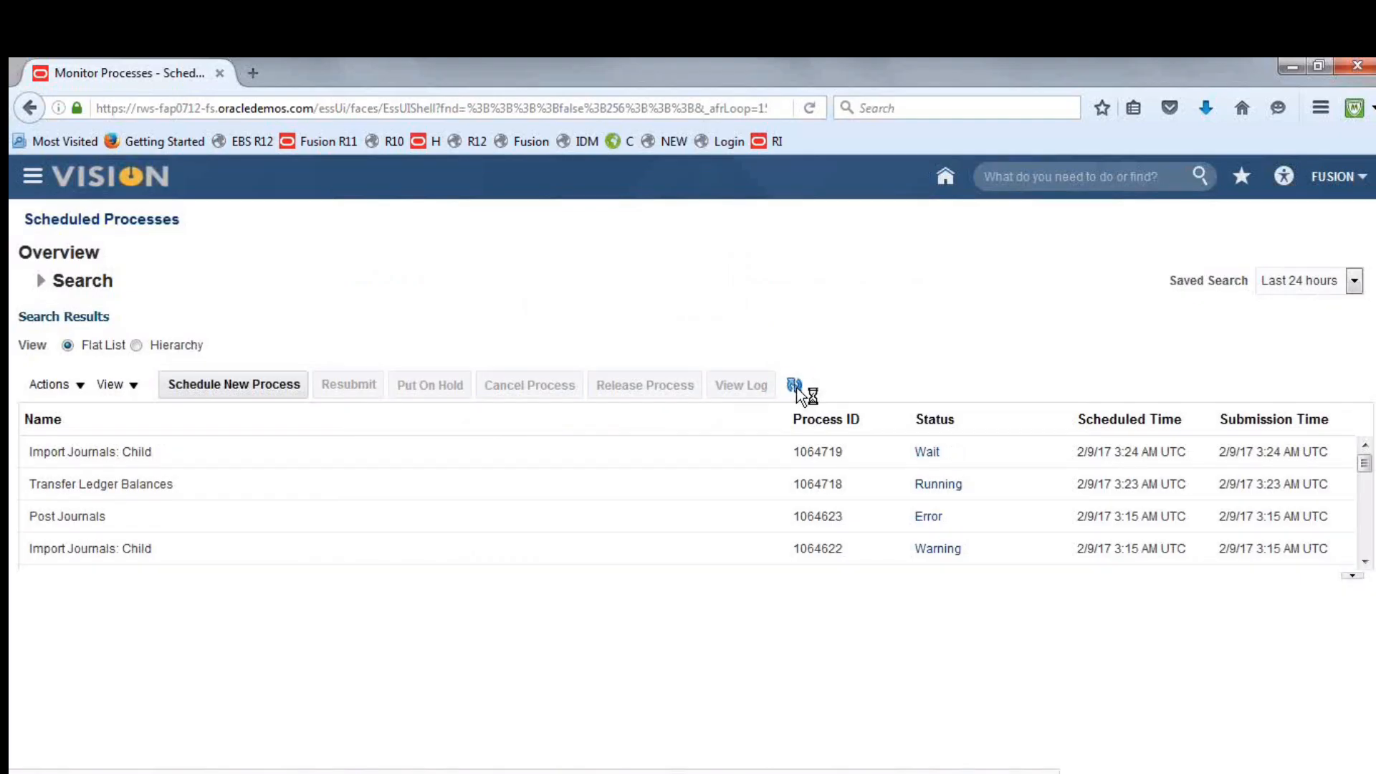
left_click(797, 388)
left_click(796, 388)
left_click(797, 387)
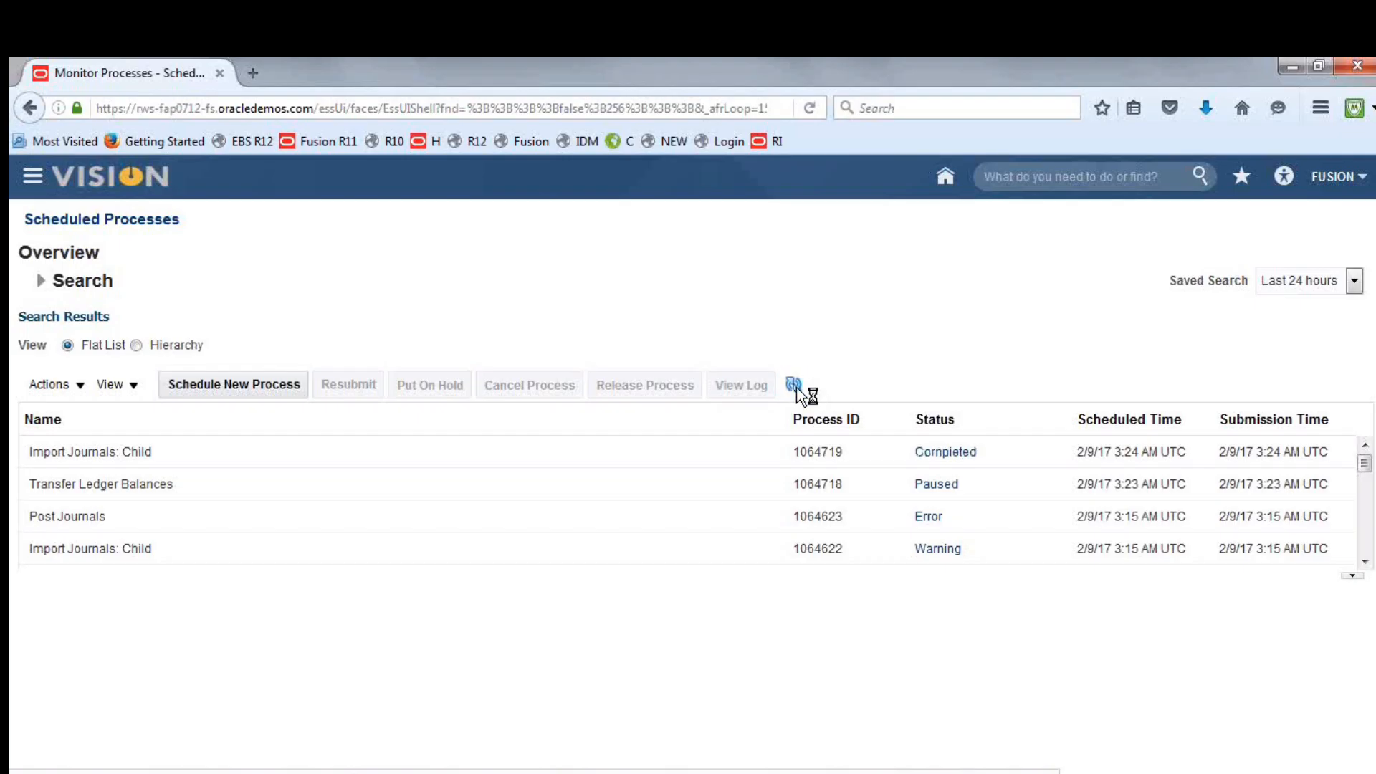
left_click(797, 388)
left_click(797, 388)
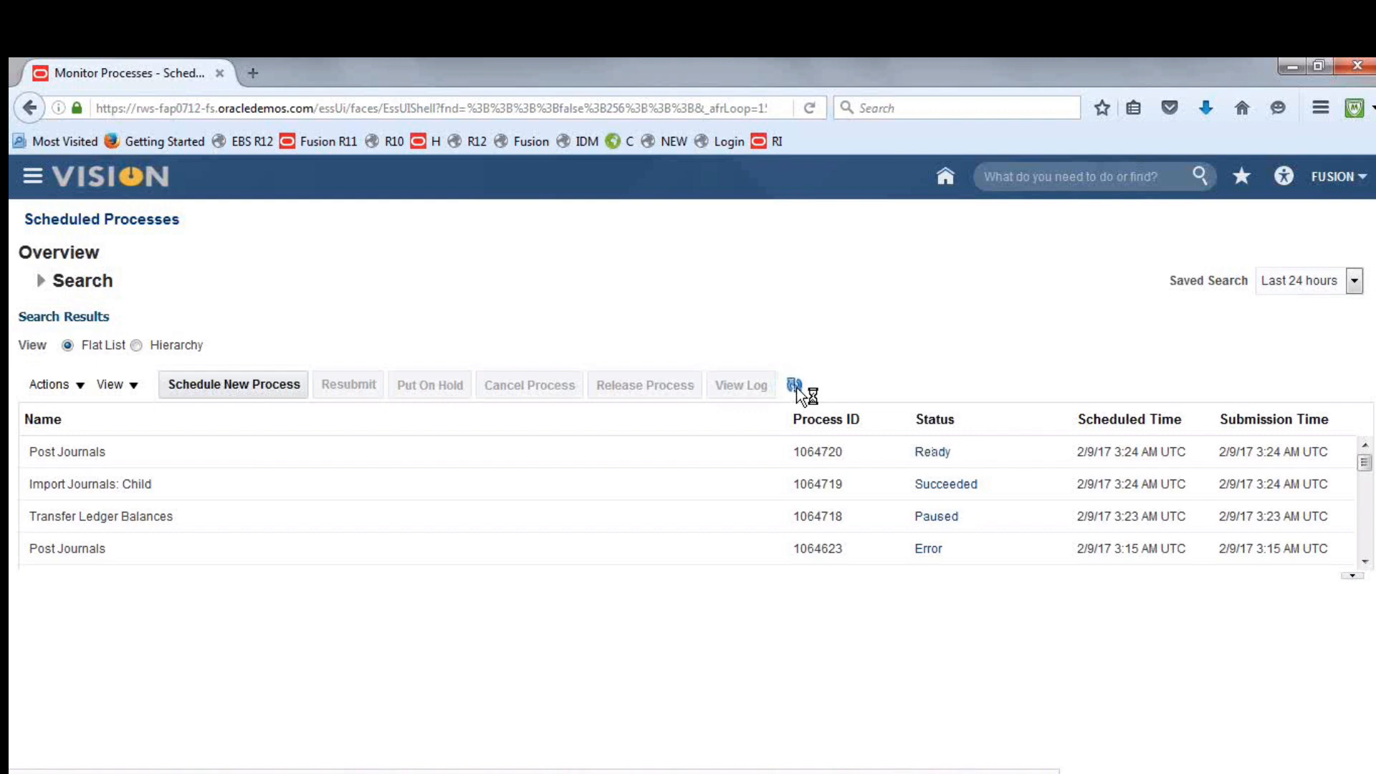
left_click(795, 385)
left_click(796, 386)
left_click(796, 387)
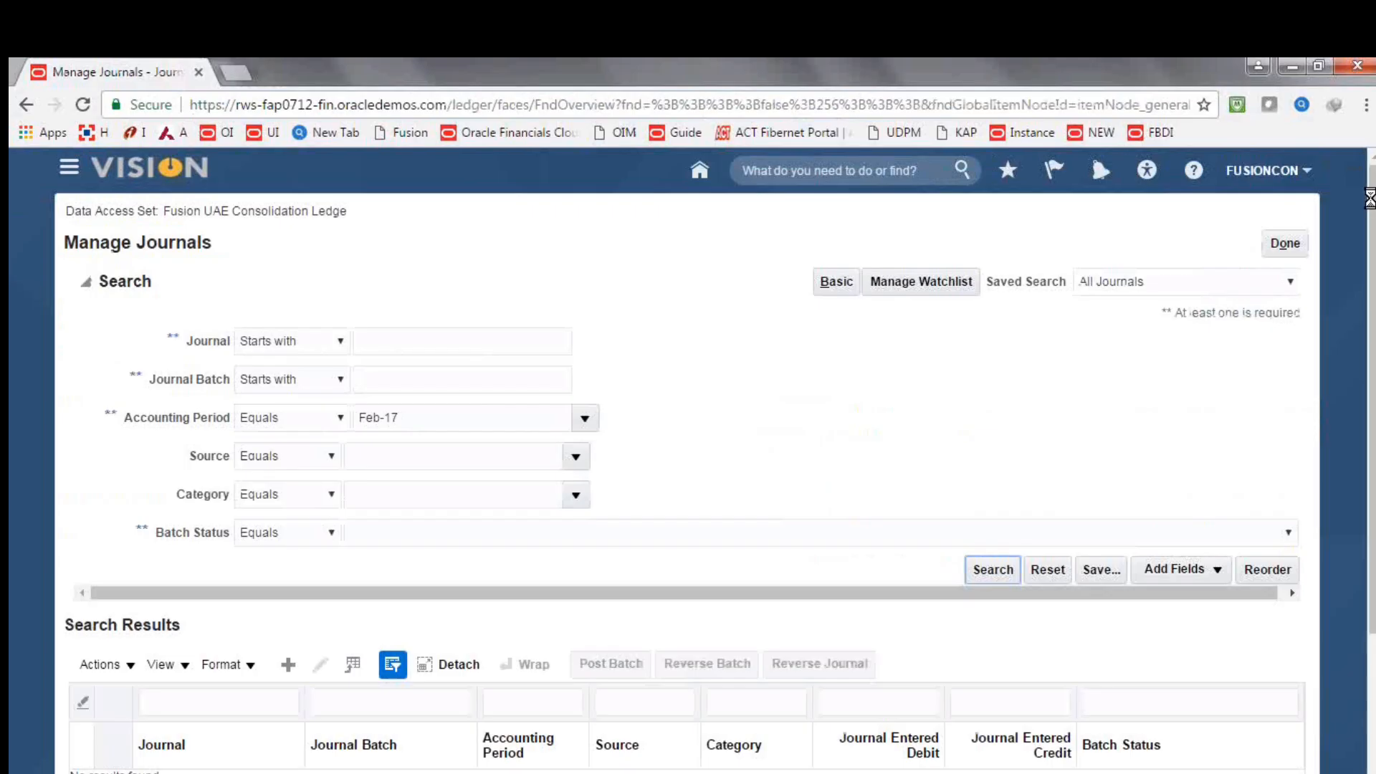
Reload the journals overview page and reopen Manage Journals for the Fusion UAE Consolidation Ledge data access set
left_click(479, 108)
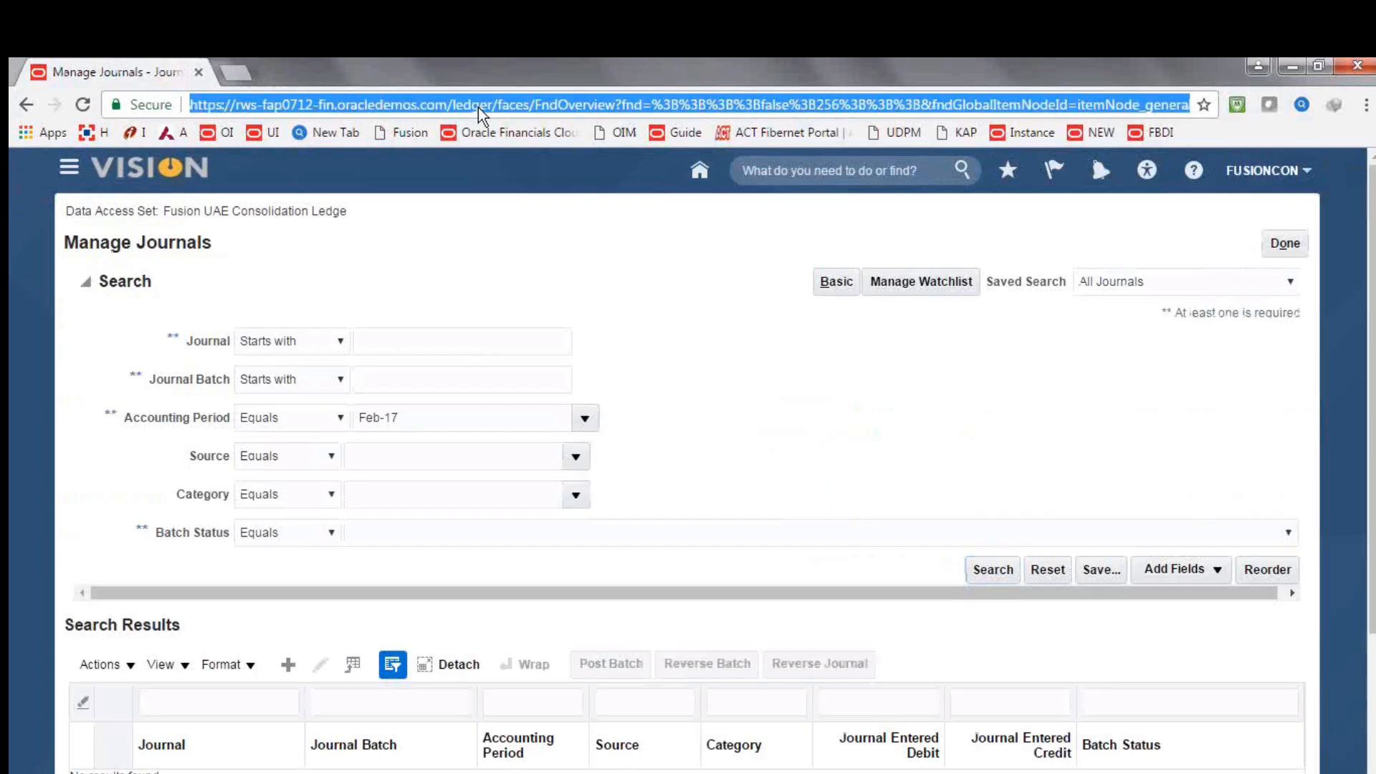
key("Return")
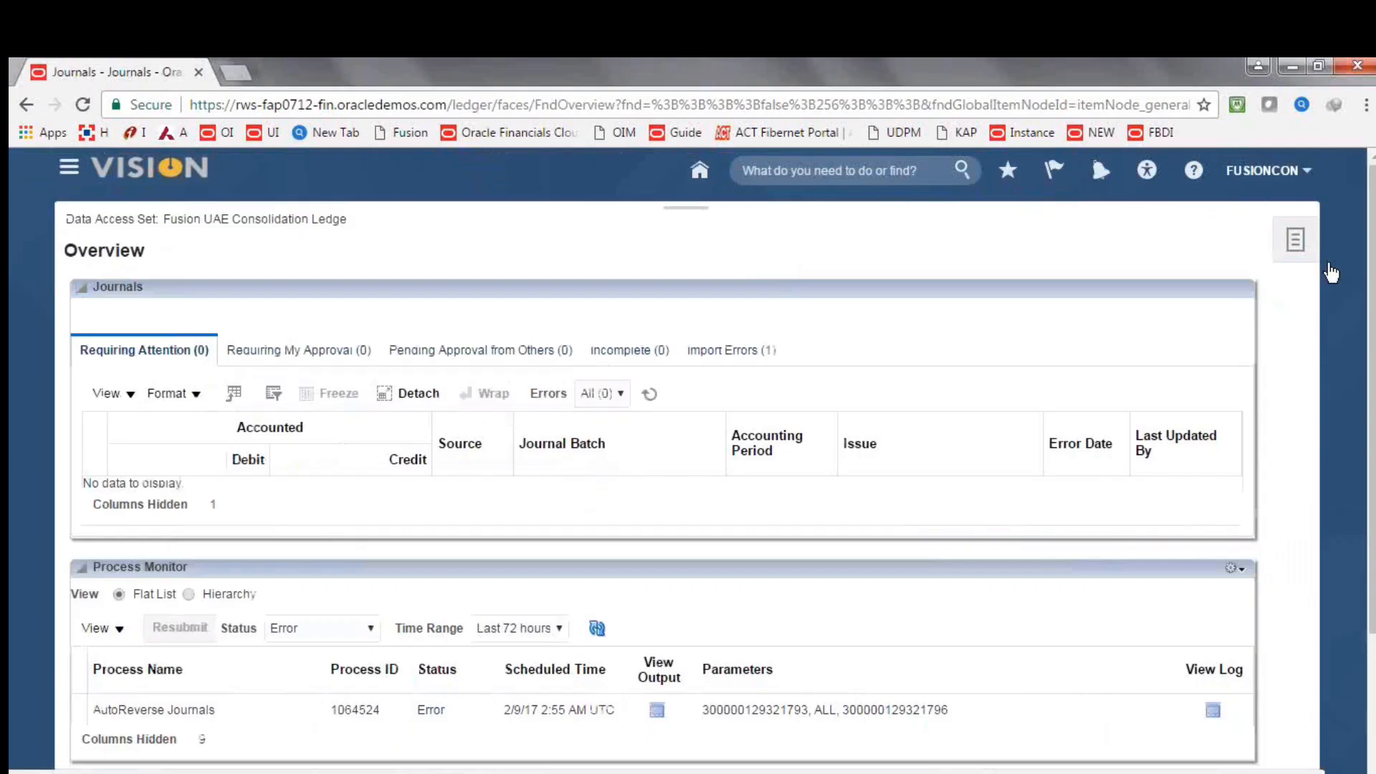
left_click(1296, 242)
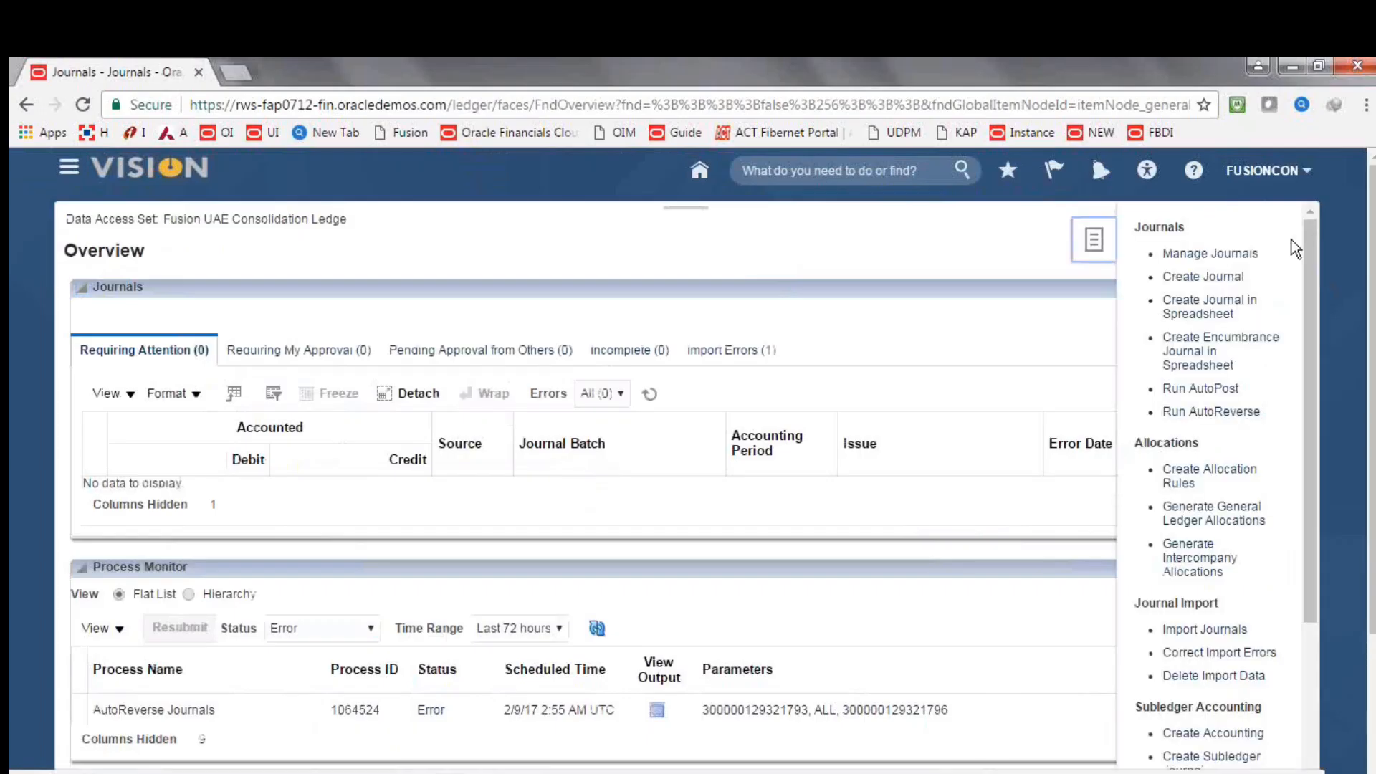
left_click(1227, 255)
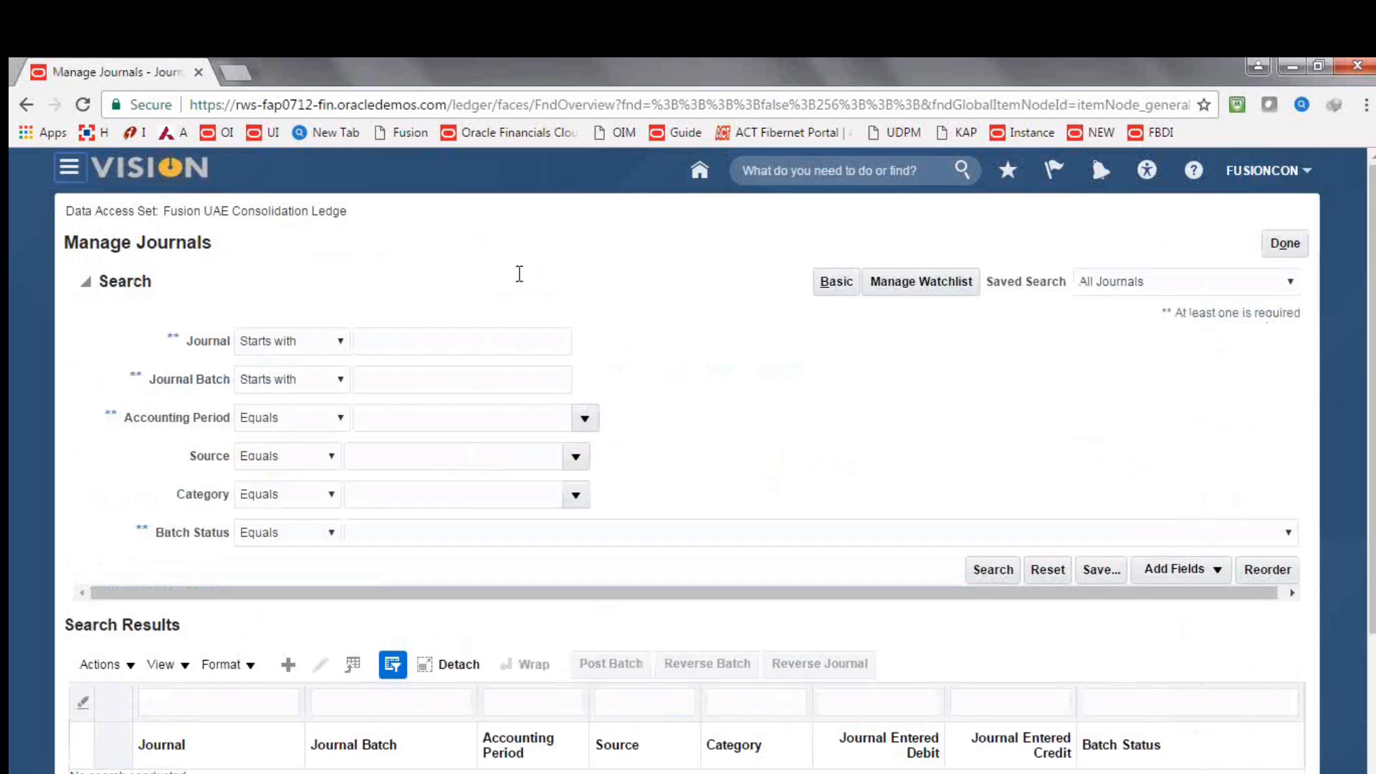
Search for journals whose accounting period equals Feb-17
left_click(582, 419)
left_click(407, 515)
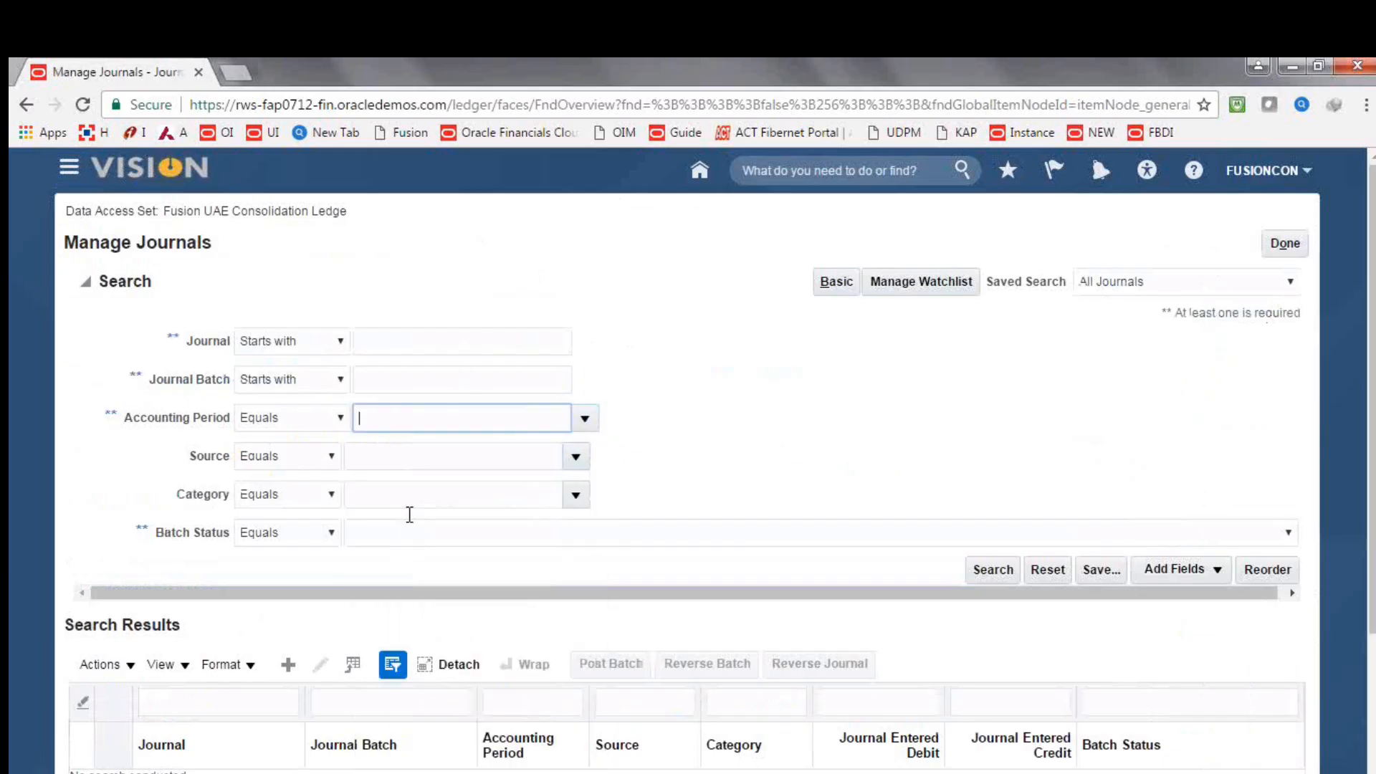
left_click(991, 569)
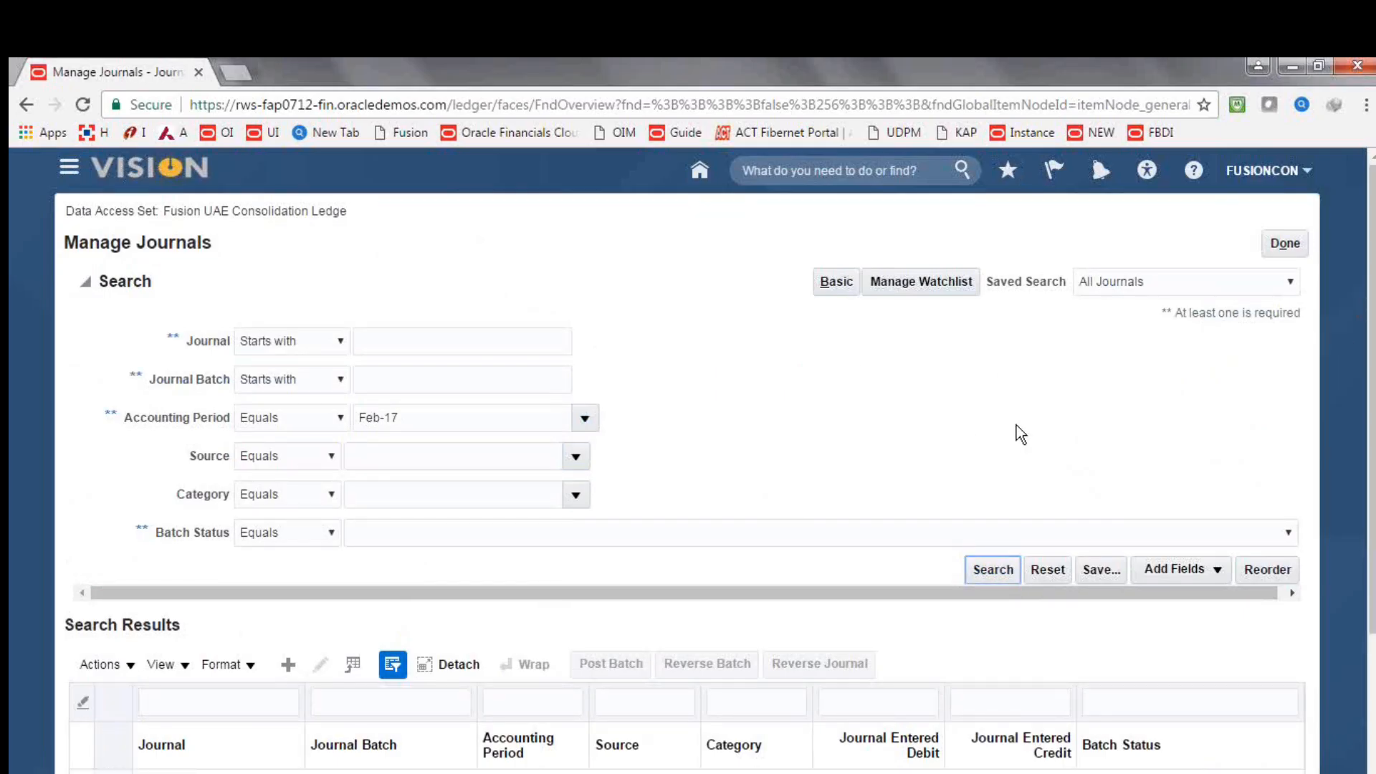
Open the 09-02-17 Fusion SCOA and CCOA Mapping balance transfer journal, review its header, batch status and journal lines, and close it without saving
scroll(1155, 543, "down", 3)
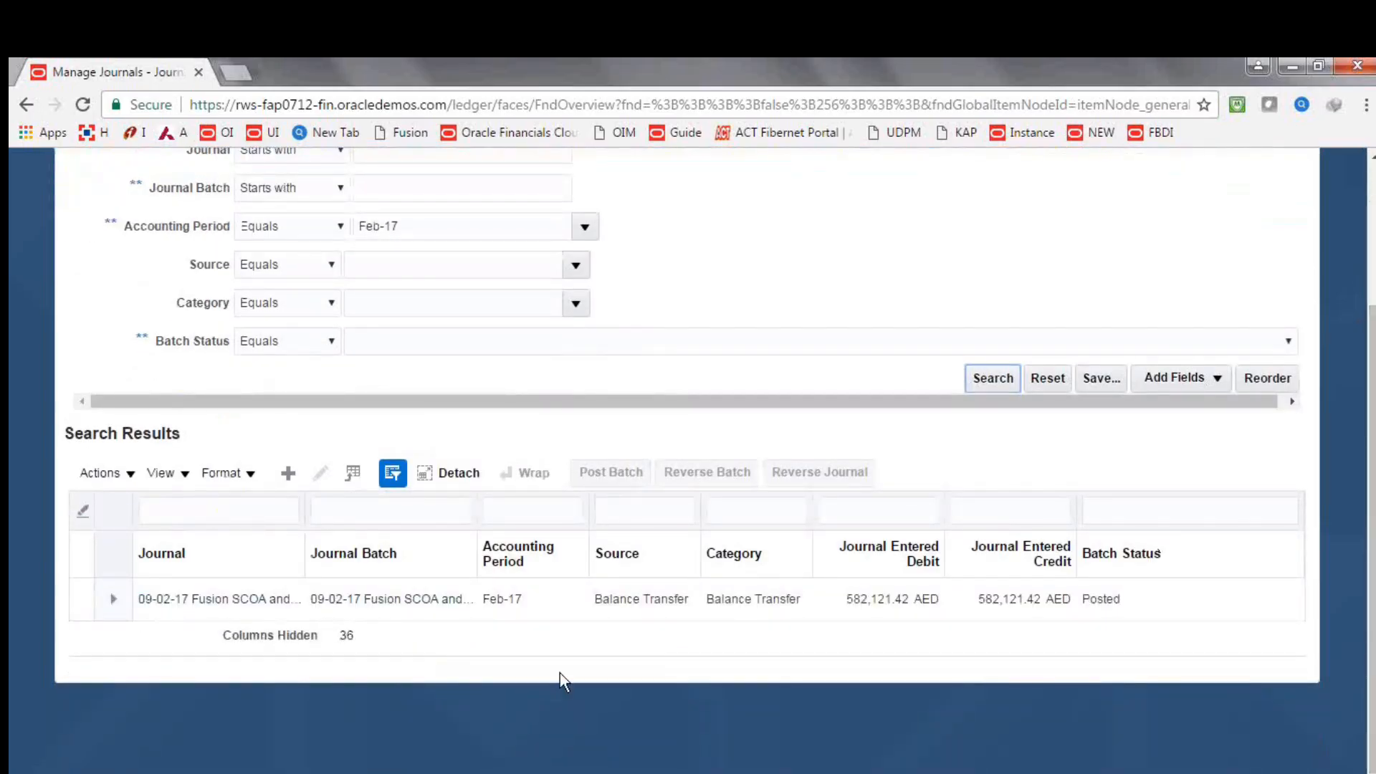
left_click(224, 606)
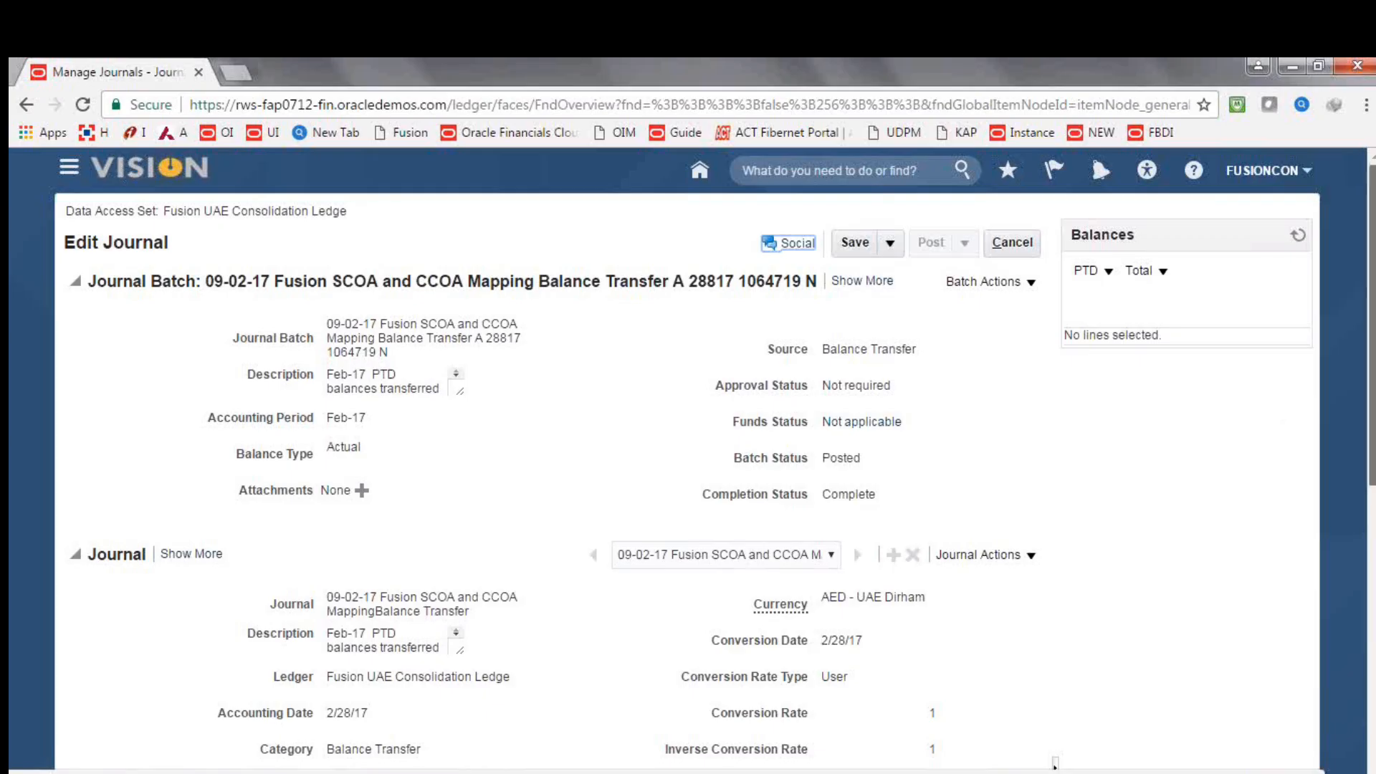
scroll(688, 459, "down", 8)
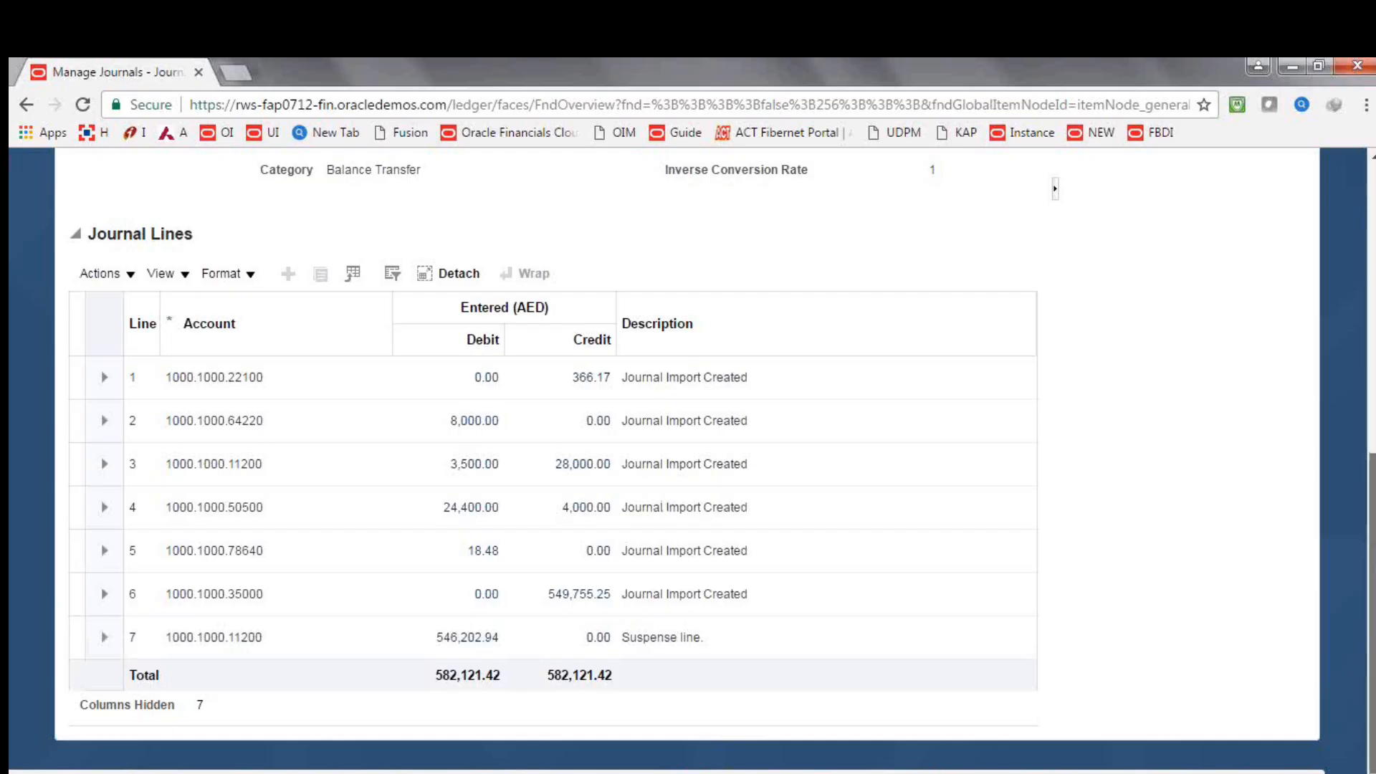
scroll(688, 459, "up", 1)
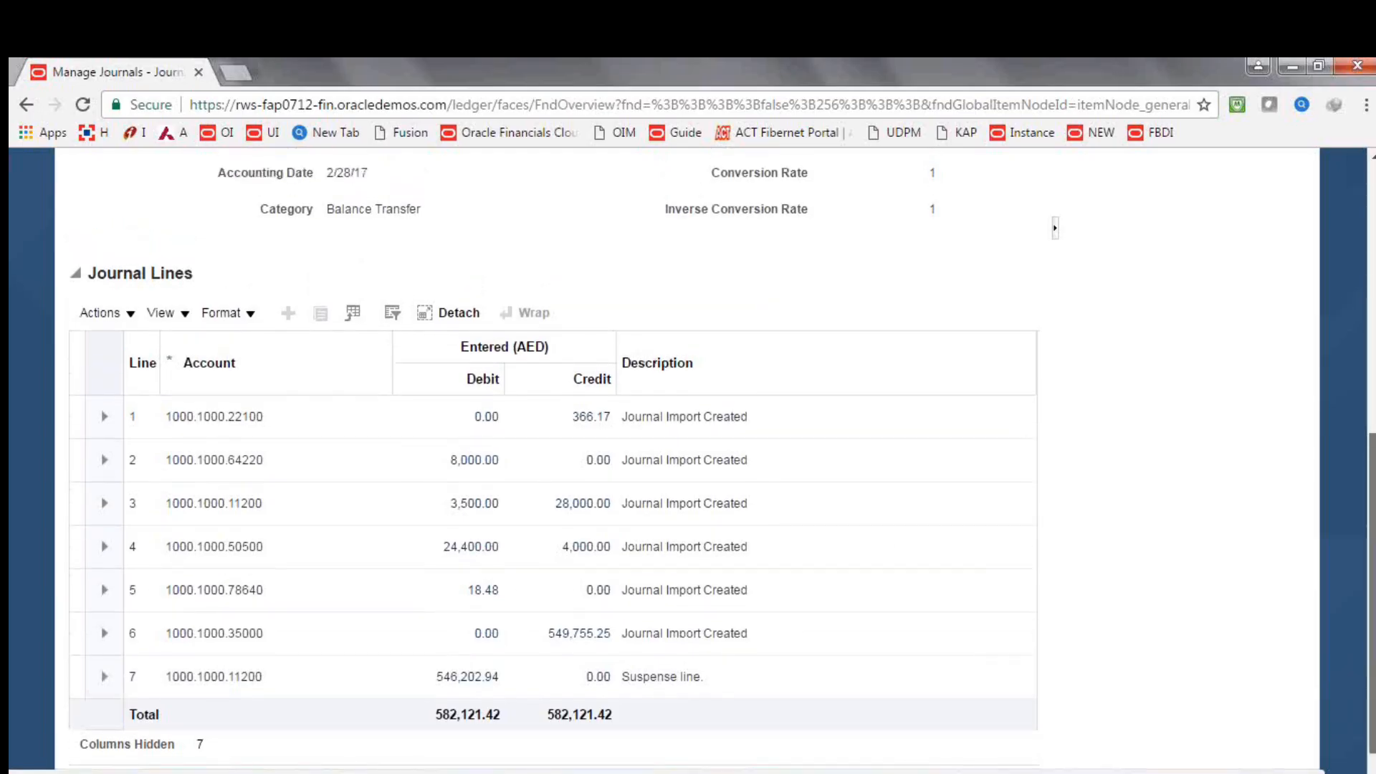
scroll(1373, 510, "up", 1)
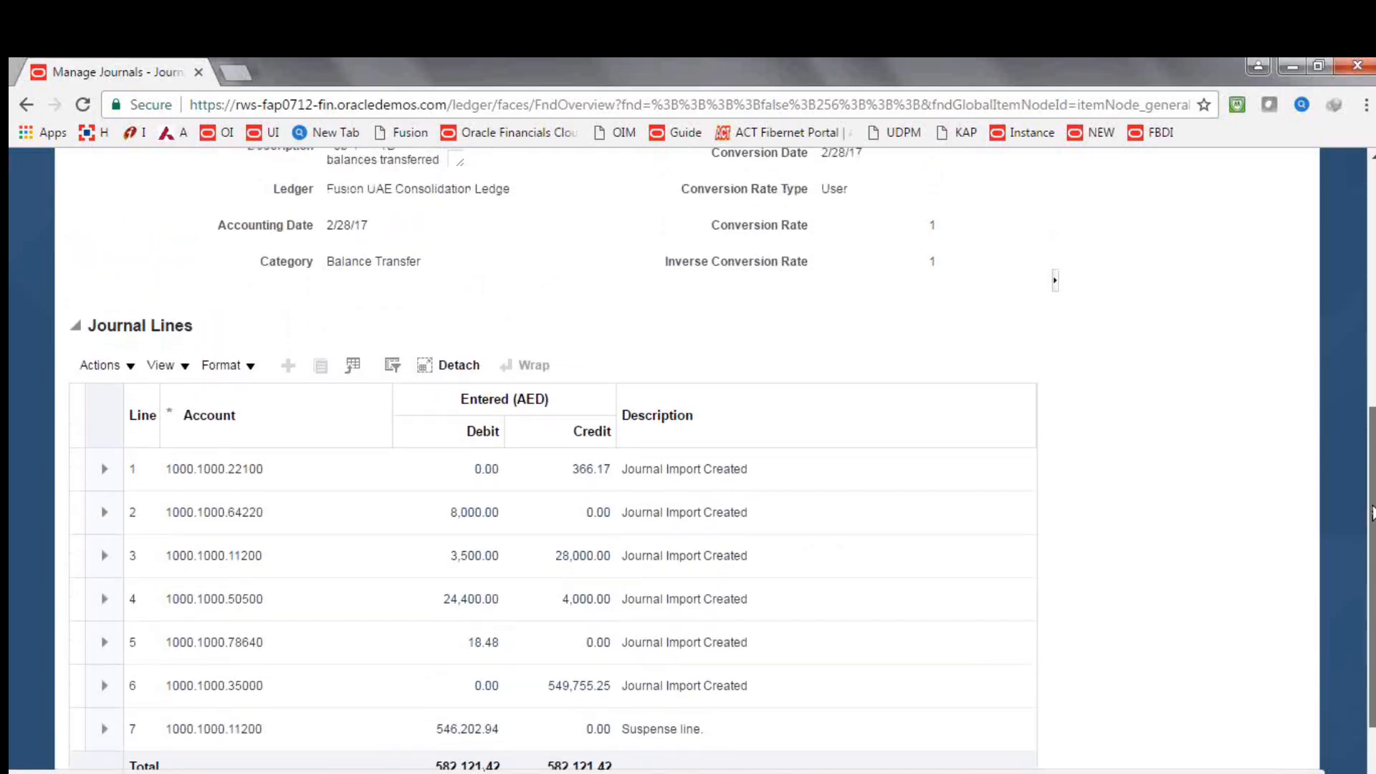
left_click_drag(1373, 507, 1373, 271)
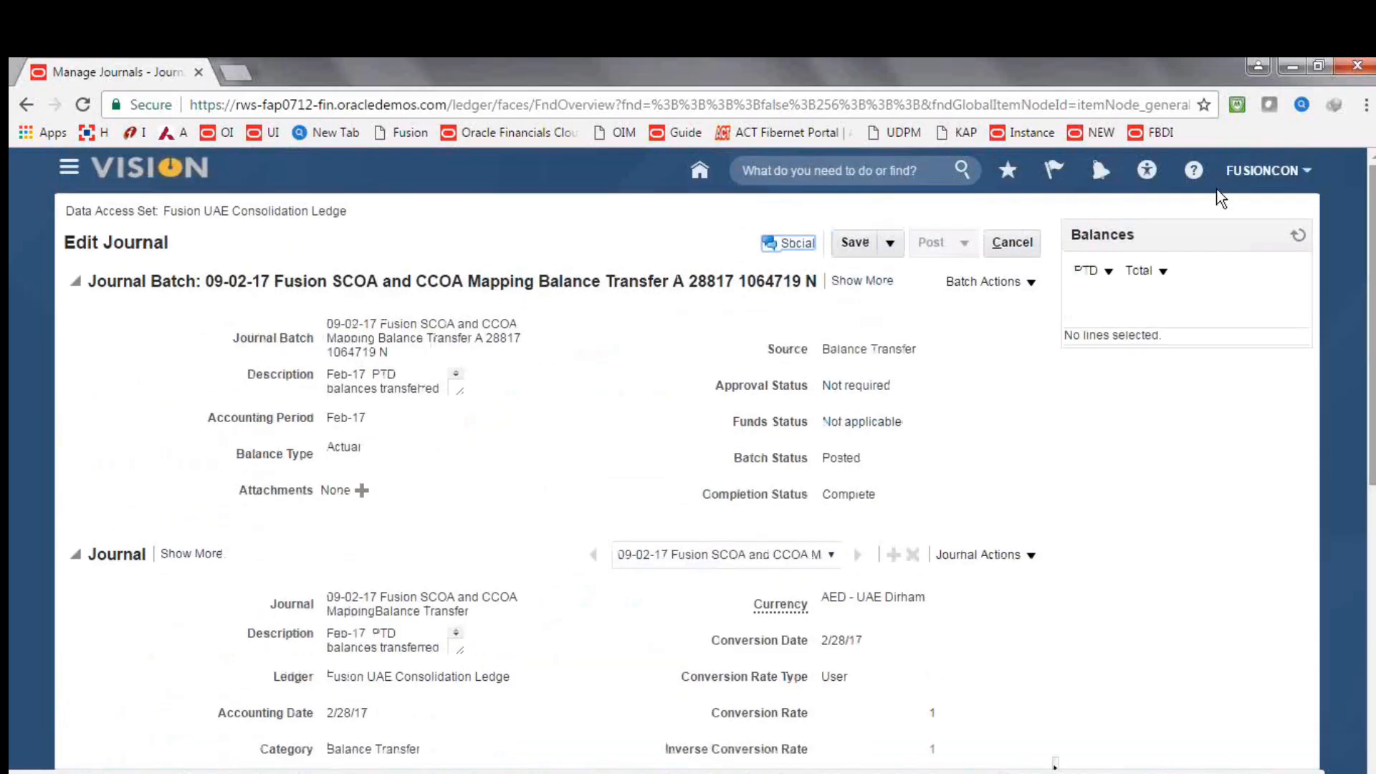
left_click(1007, 247)
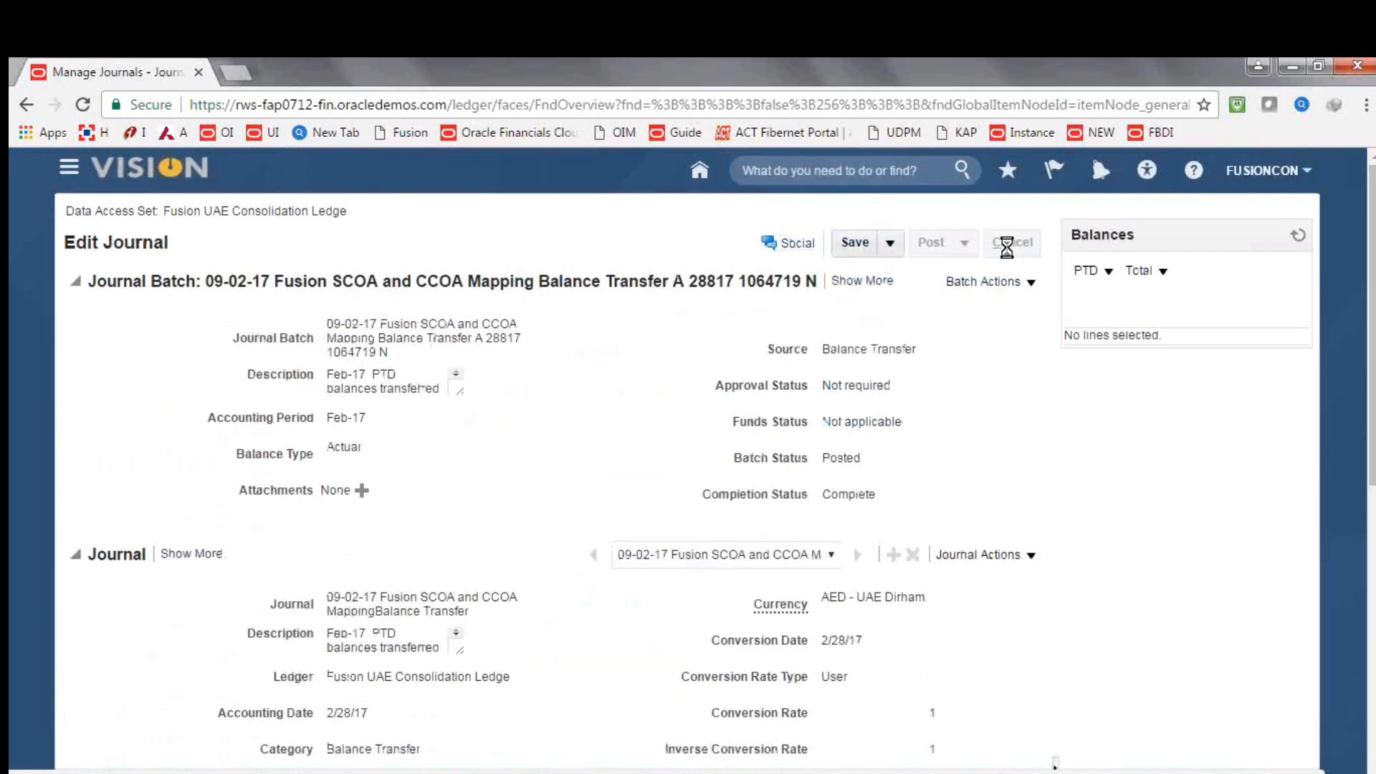